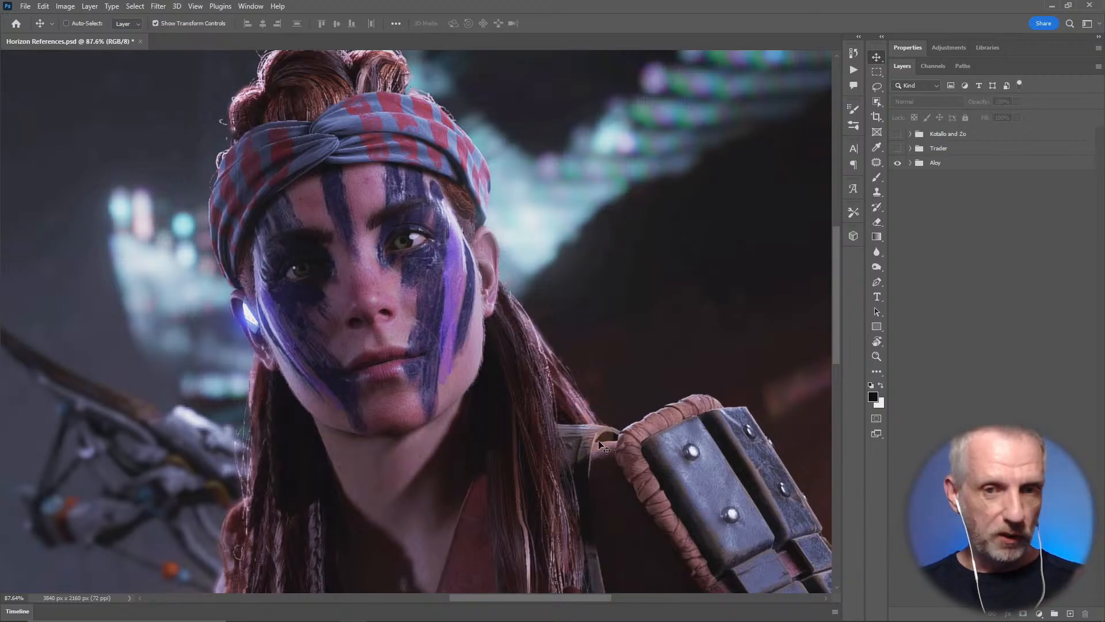
# Examine the dark blue face paint on the Aloy Vegas reference, both close up and in the wider composition.
pyautogui.keyDown('alt'); pyautogui.scroll(5, 594, 442); pyautogui.keyUp('alt')
pyautogui.moveTo(546, 393); pyautogui.dragTo(656, 478)
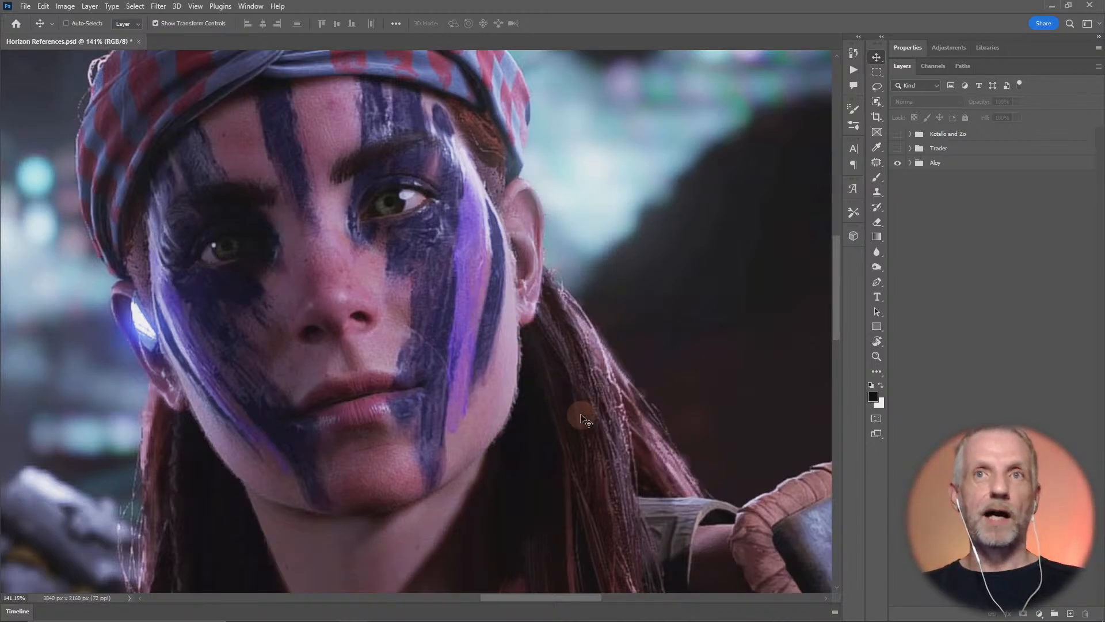
pyautogui.keyDown('alt'); pyautogui.scroll(-5, 582, 417); pyautogui.keyUp('alt')
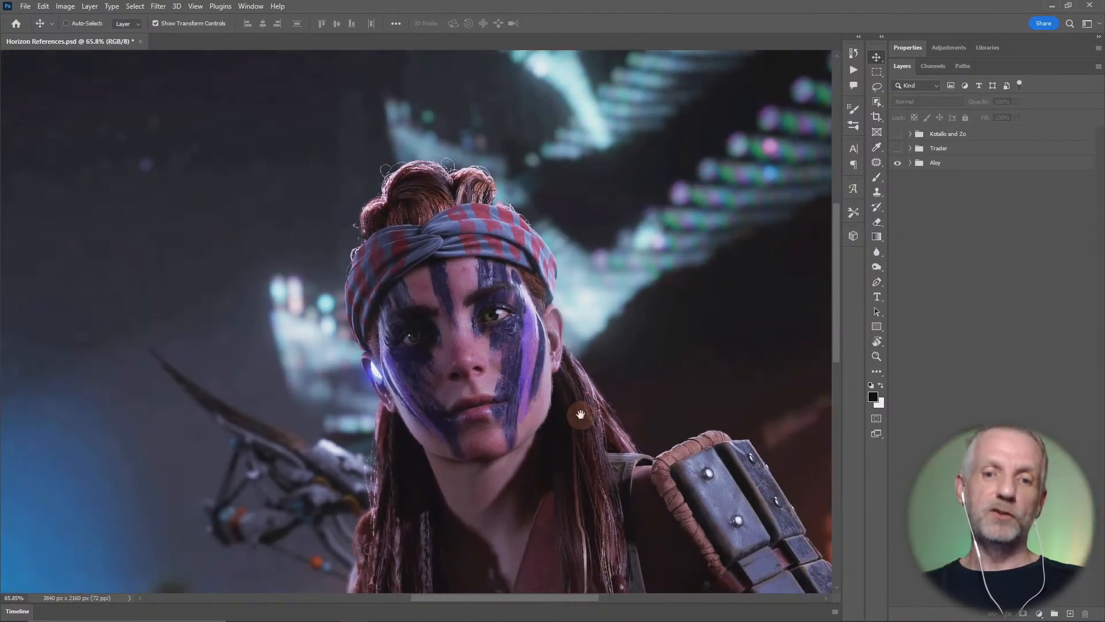
pyautogui.moveTo(580, 415); pyautogui.dragTo(493, 257)
pyautogui.keyDown('alt'); pyautogui.scroll(-3, 492, 258); pyautogui.keyUp('alt')
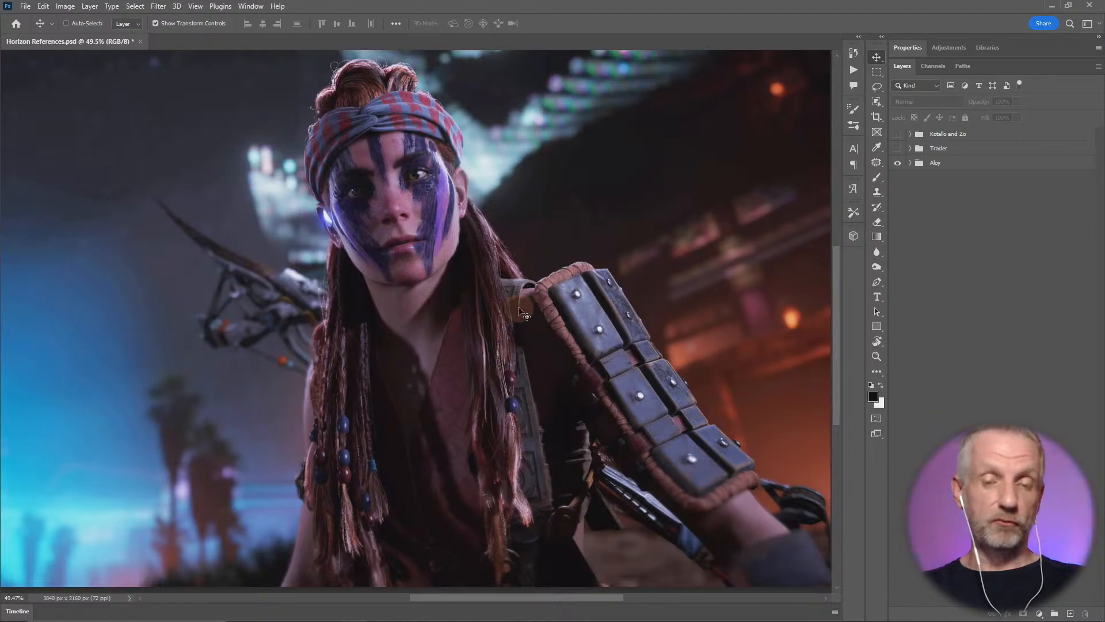
pyautogui.keyDown('alt'); pyautogui.scroll(4, 518, 314); pyautogui.keyUp('alt')
pyautogui.moveTo(521, 312); pyautogui.dragTo(608, 512)
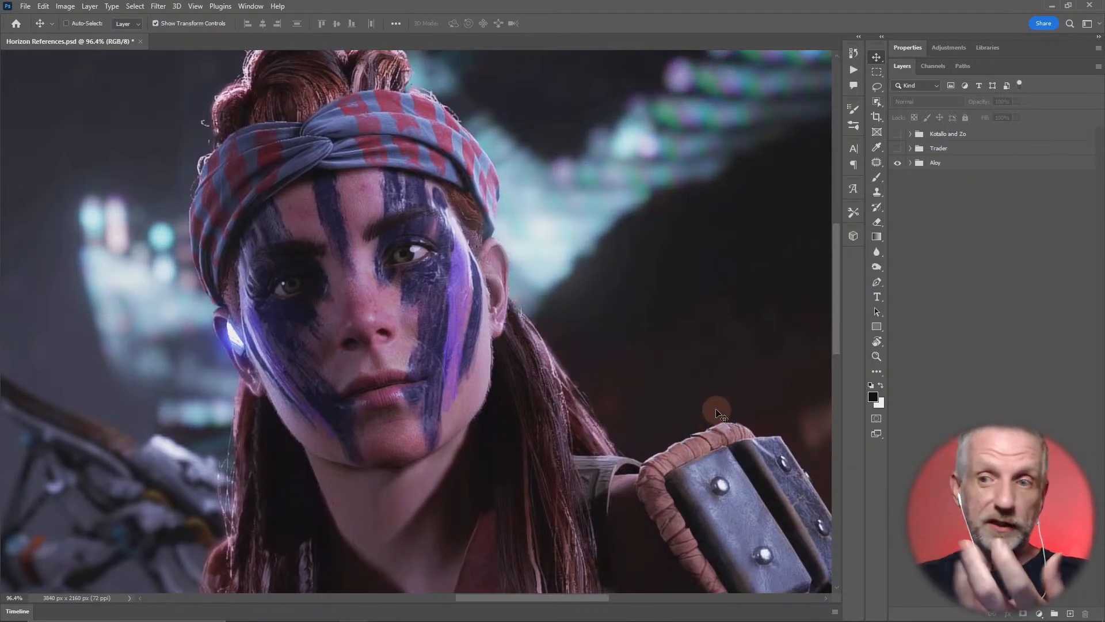
# Expand the Aloy group, hide the Aloy Vegas layer, and inspect the blue and white face paint on the reference beneath.
pyautogui.click(910, 163)
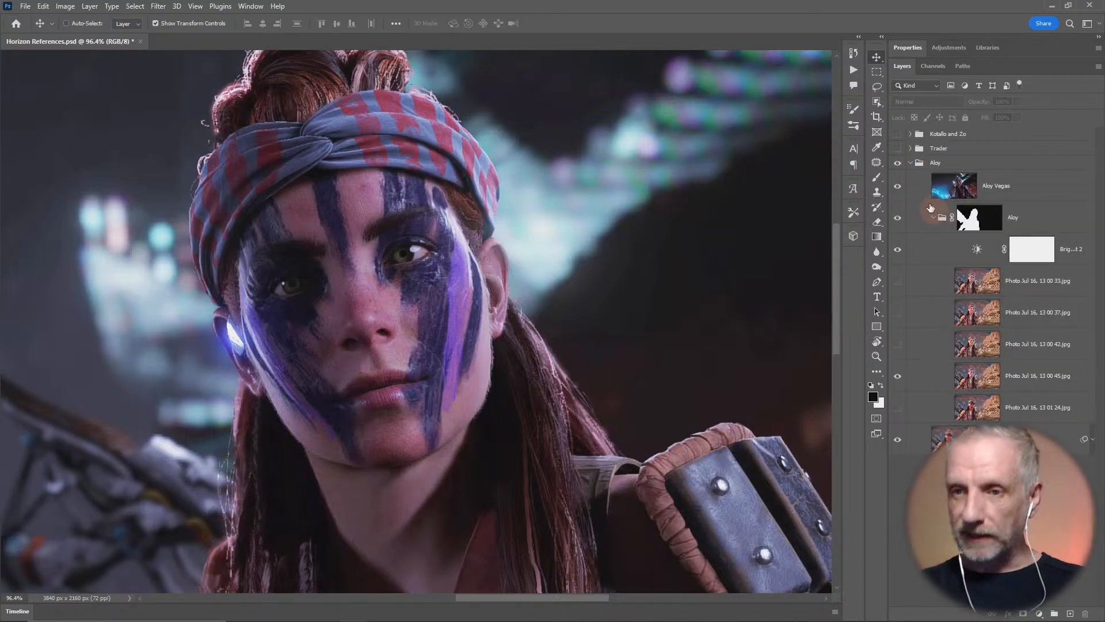
pyautogui.click(899, 187)
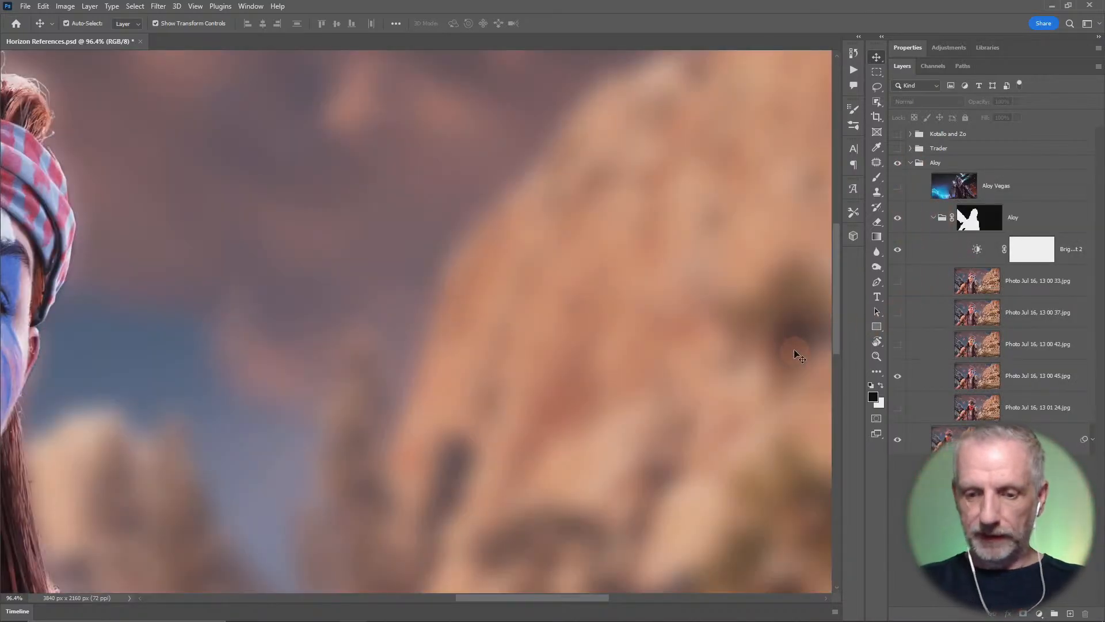
pyautogui.hotkey('ctrl', '0')
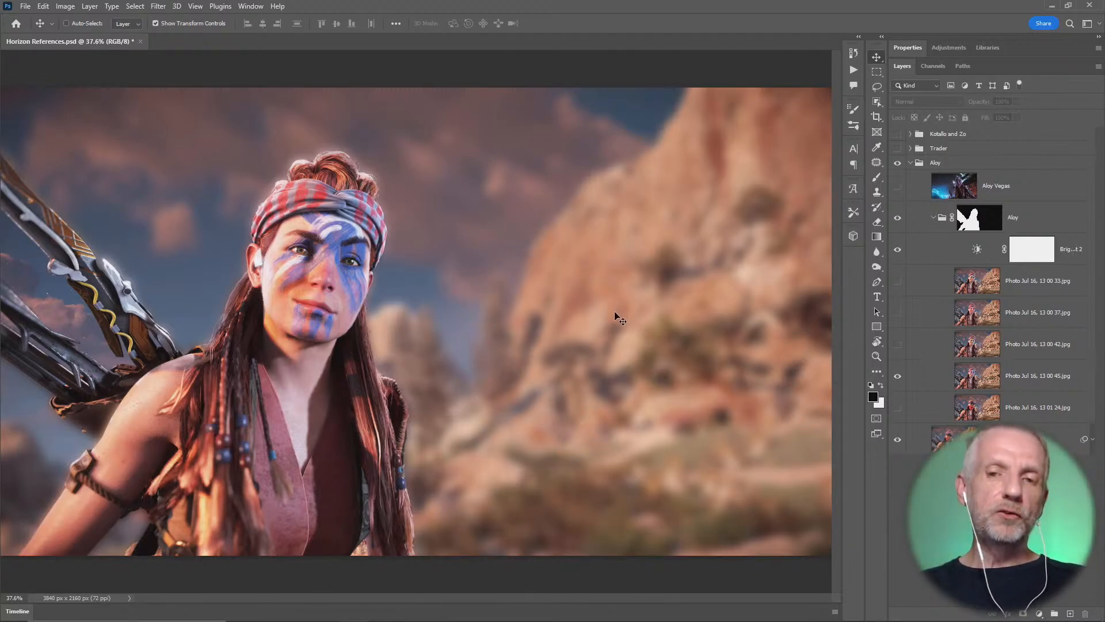
pyautogui.keyDown('alt'); pyautogui.scroll(8, 580, 330); pyautogui.keyUp('alt')
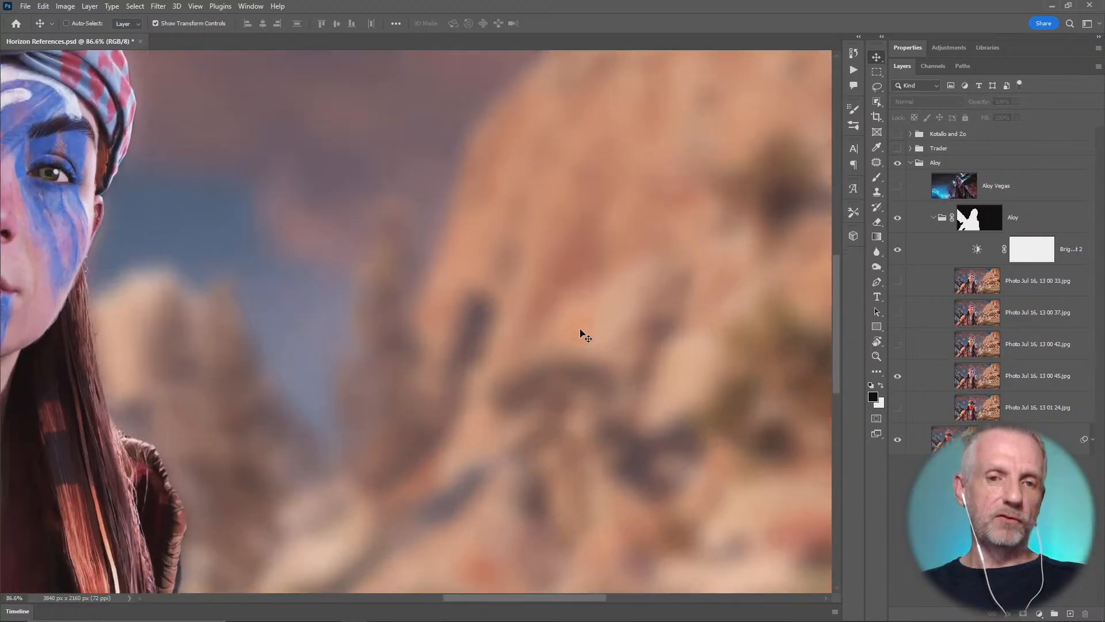
pyautogui.moveTo(527, 305); pyautogui.dragTo(903, 363)
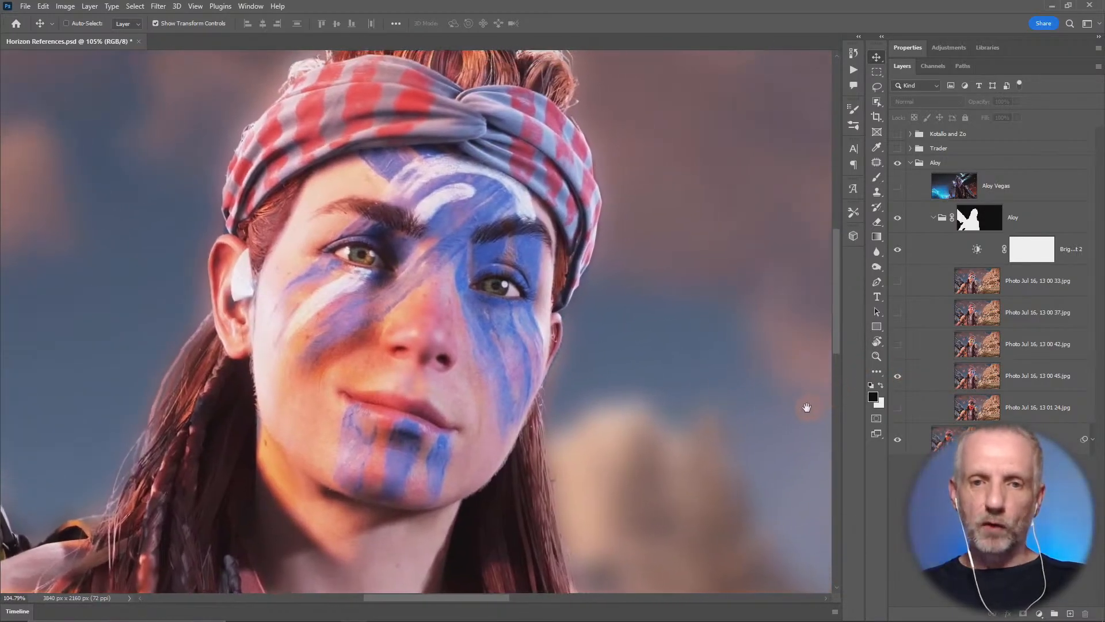
pyautogui.moveTo(807, 408); pyautogui.dragTo(797, 407)
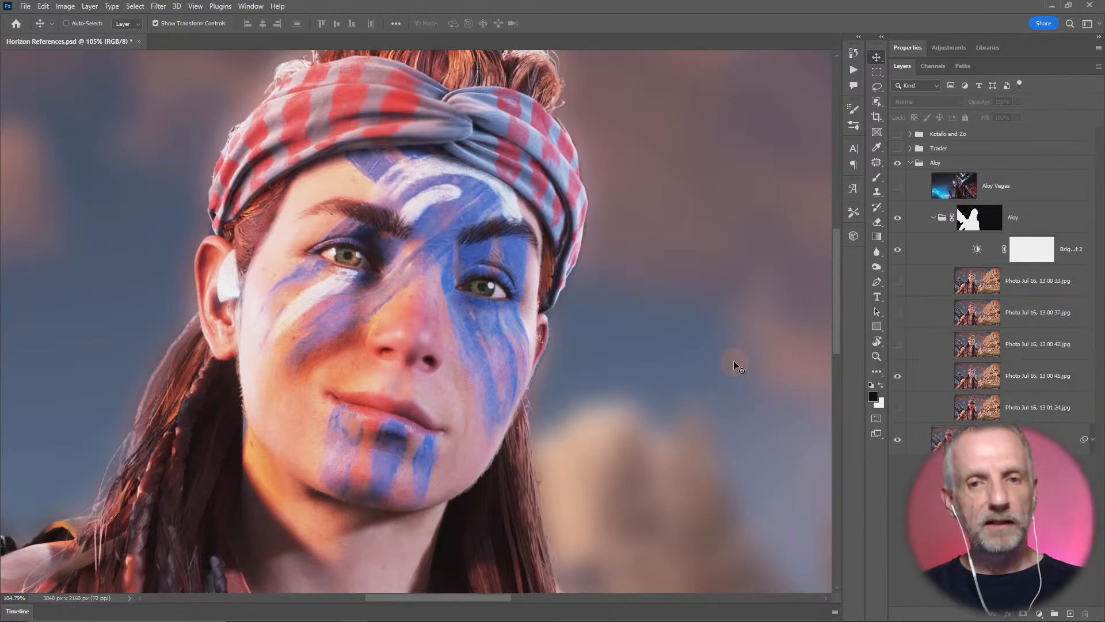
# In the Aloy group, show photo 13 01 24, hide 13 00 45, and reveal 13 00 42, 13 00 37 and 13 00 33 one by one.
pyautogui.click(897, 407)
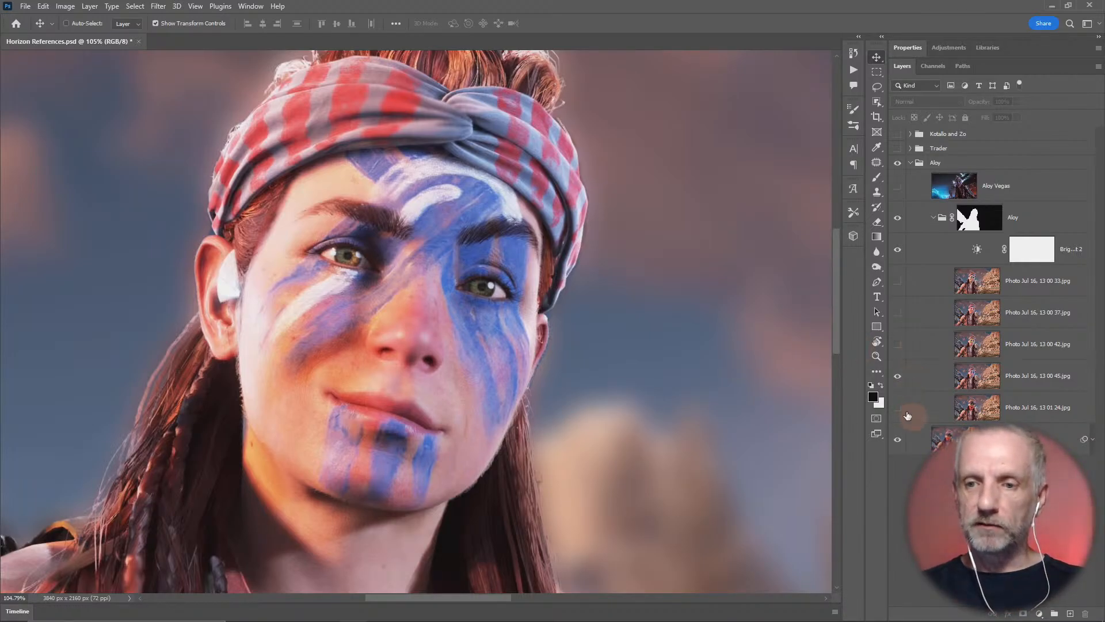
pyautogui.click(898, 378)
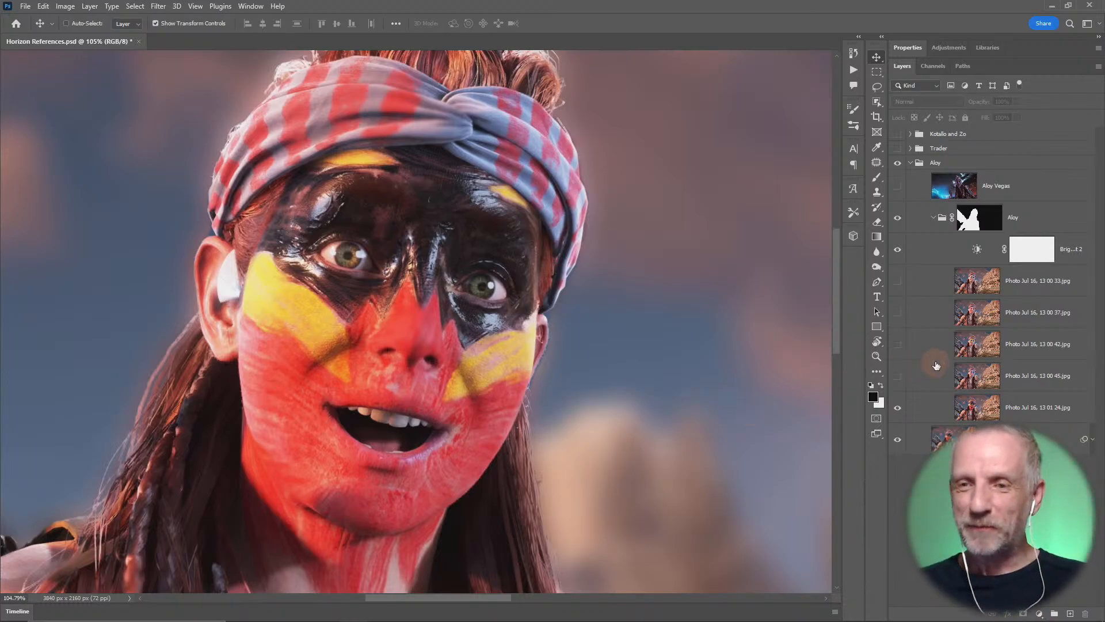
pyautogui.click(900, 346)
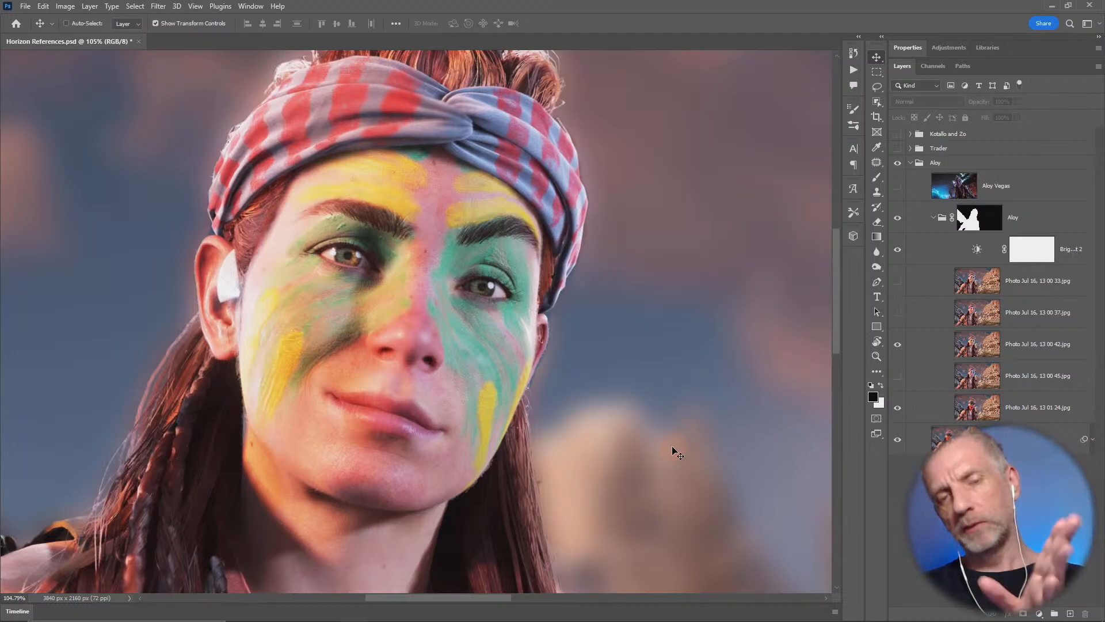
pyautogui.click(897, 312)
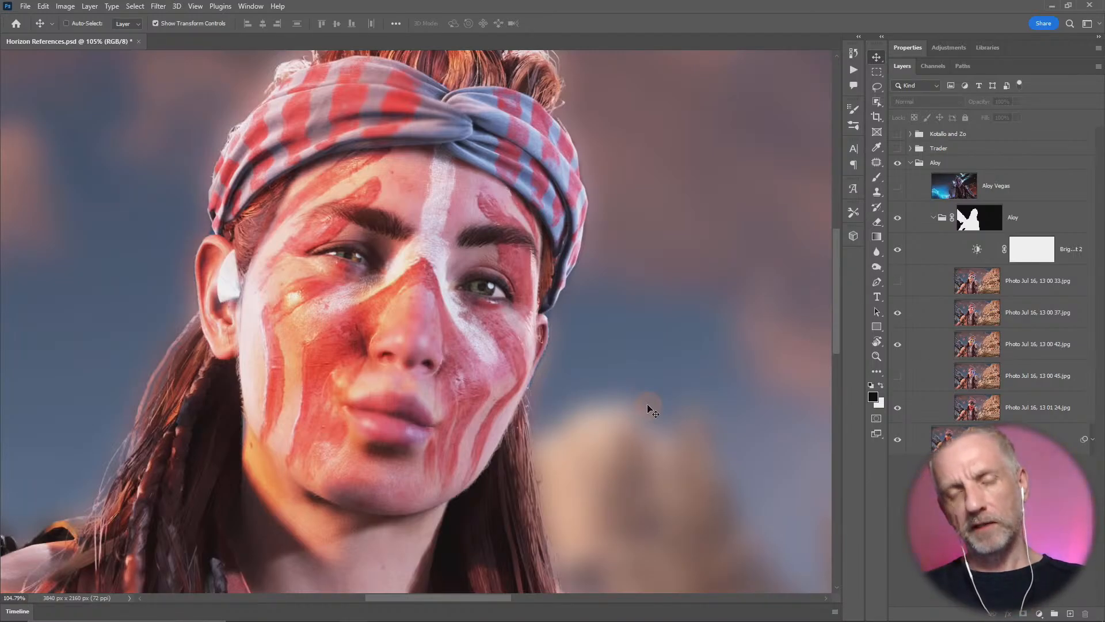
pyautogui.click(899, 283)
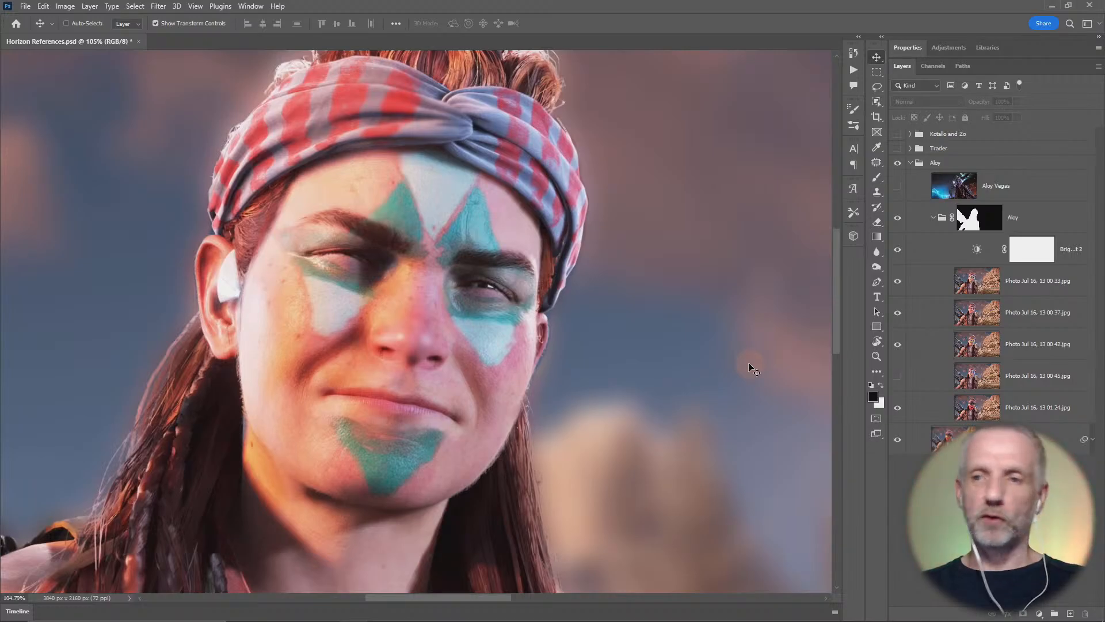
# Collapse and hide the Aloy group, and show the Trader group with the whole image fitted in view.
pyautogui.click(909, 163)
pyautogui.click(897, 164)
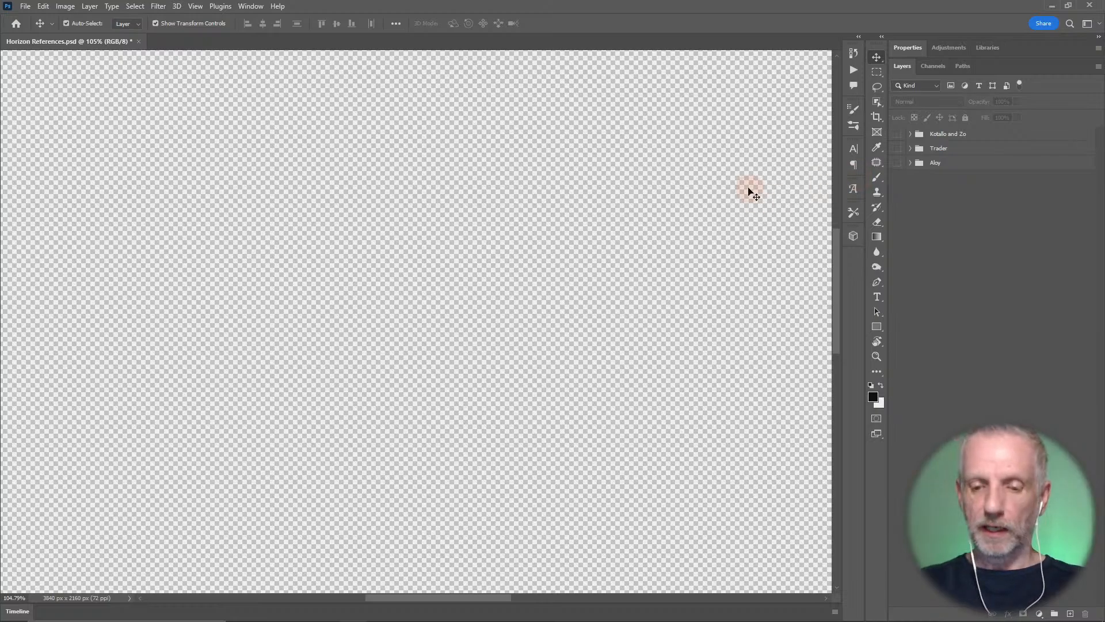
pyautogui.hotkey('ctrl', '0')
pyautogui.click(898, 149)
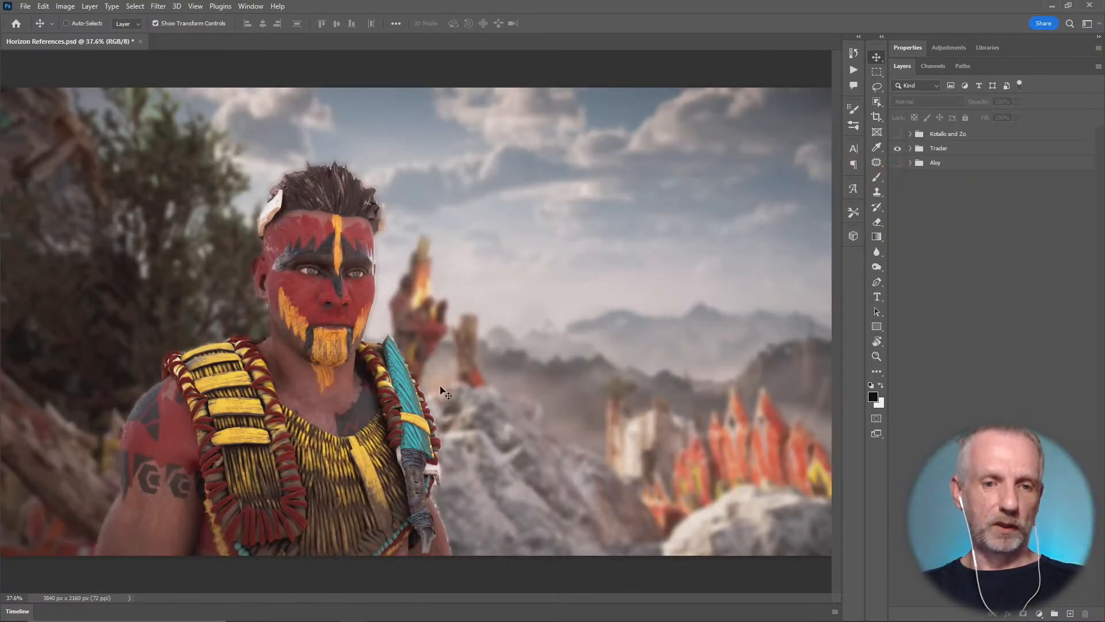
# Examine the Trader reference, from the shoulder tattoos to the red, black and yellow face paint.
pyautogui.keyDown('alt'); pyautogui.scroll(2, 447, 394); pyautogui.keyUp('alt')
pyautogui.keyDown('alt'); pyautogui.scroll(-3, 446, 393); pyautogui.keyUp('alt')
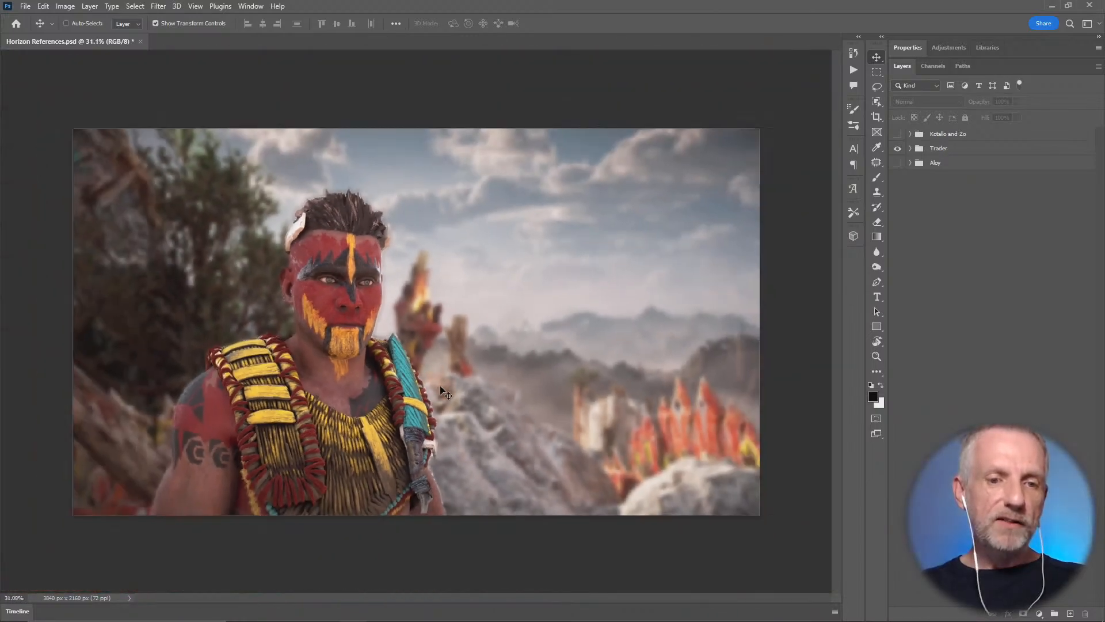
pyautogui.keyDown('alt'); pyautogui.scroll(1, 442, 389); pyautogui.keyUp('alt')
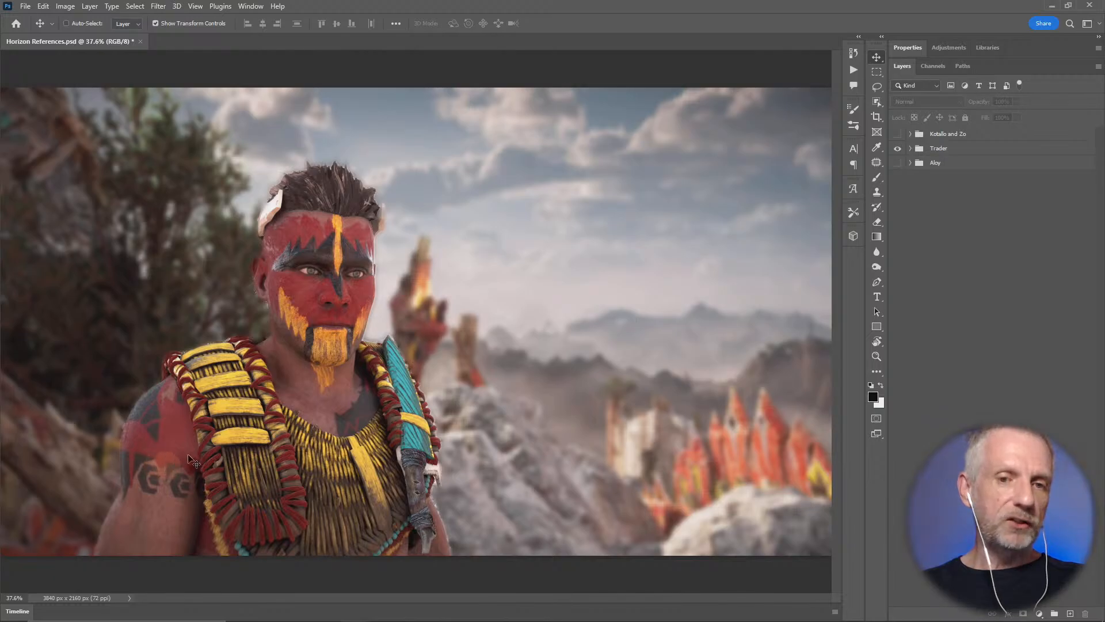
pyautogui.keyDown('alt'); pyautogui.scroll(5, 292, 423); pyautogui.keyUp('alt')
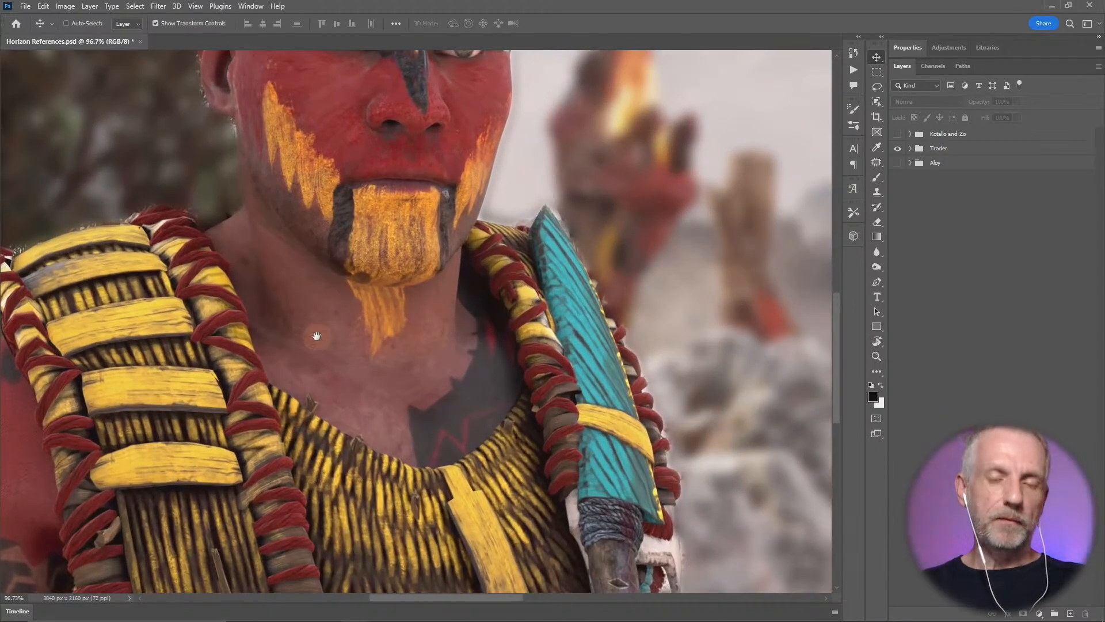
pyautogui.moveTo(316, 330); pyautogui.dragTo(420, 568)
pyautogui.keyDown('alt'); pyautogui.scroll(1, 406, 470); pyautogui.keyUp('alt')
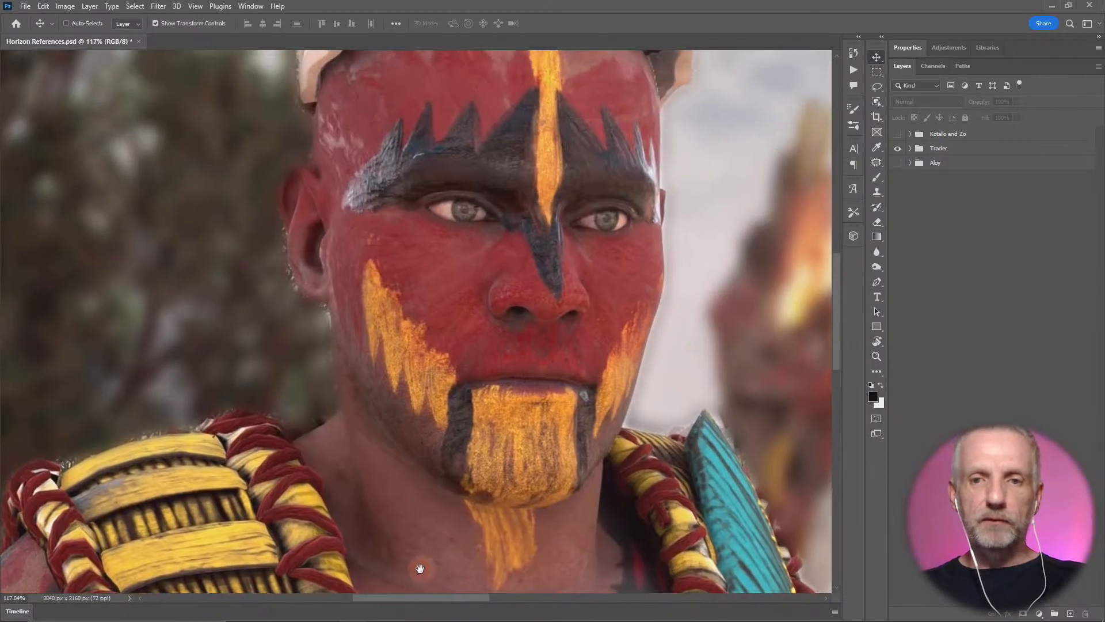
pyautogui.moveTo(414, 440); pyautogui.dragTo(420, 487)
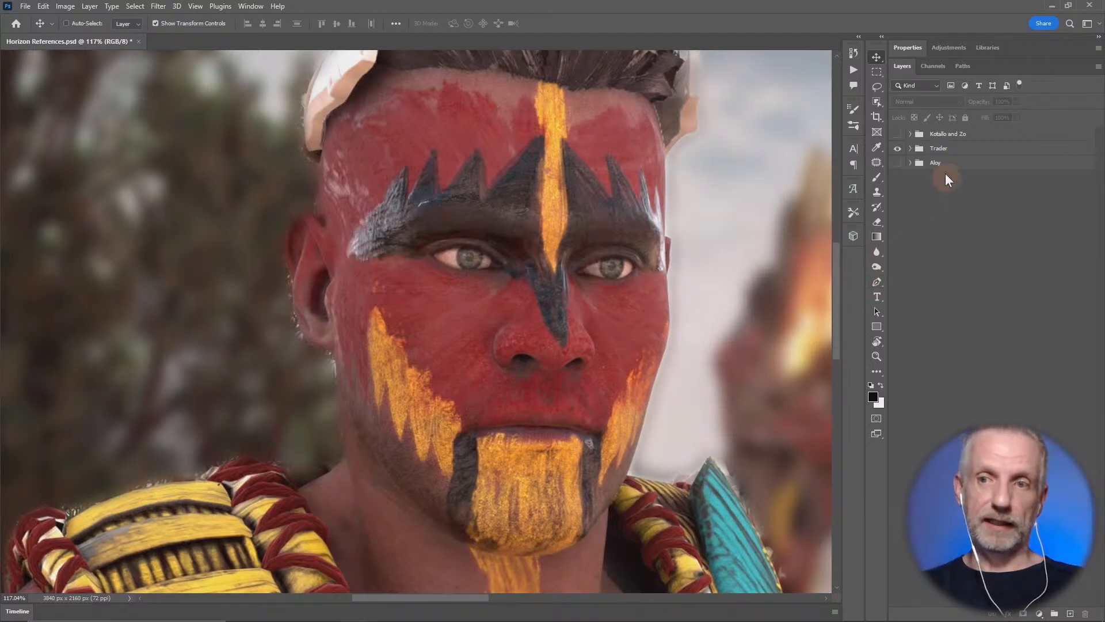
# Hide the Trader group, show the Kotallo and Zo group, and inspect the white dotted face paint close up.
pyautogui.click(897, 148)
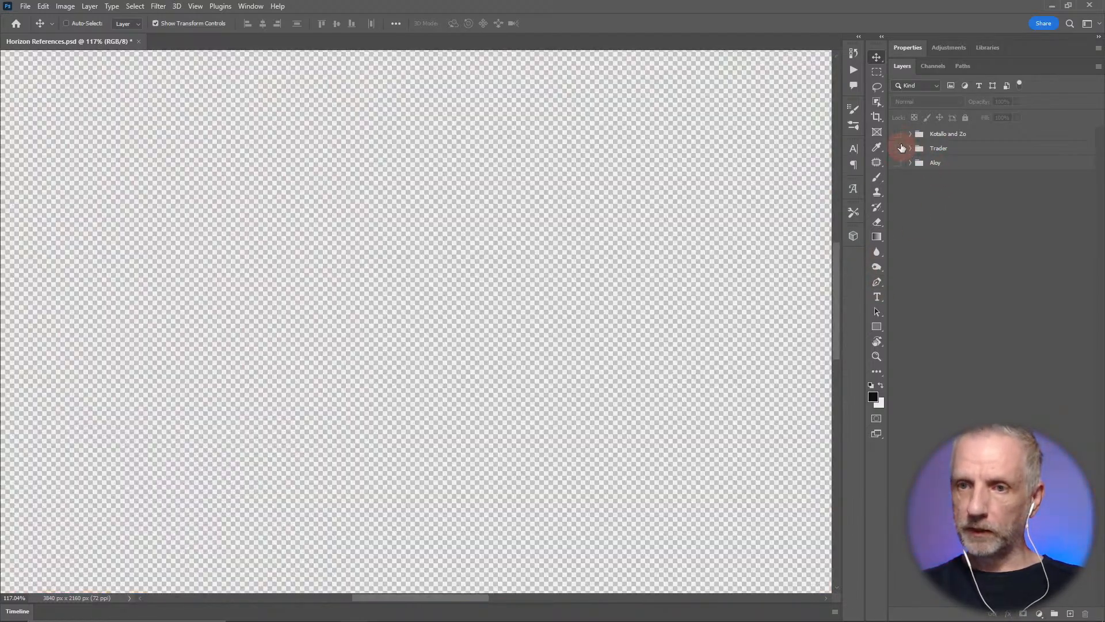
pyautogui.click(897, 134)
pyautogui.hotkey('ctrl', '0')
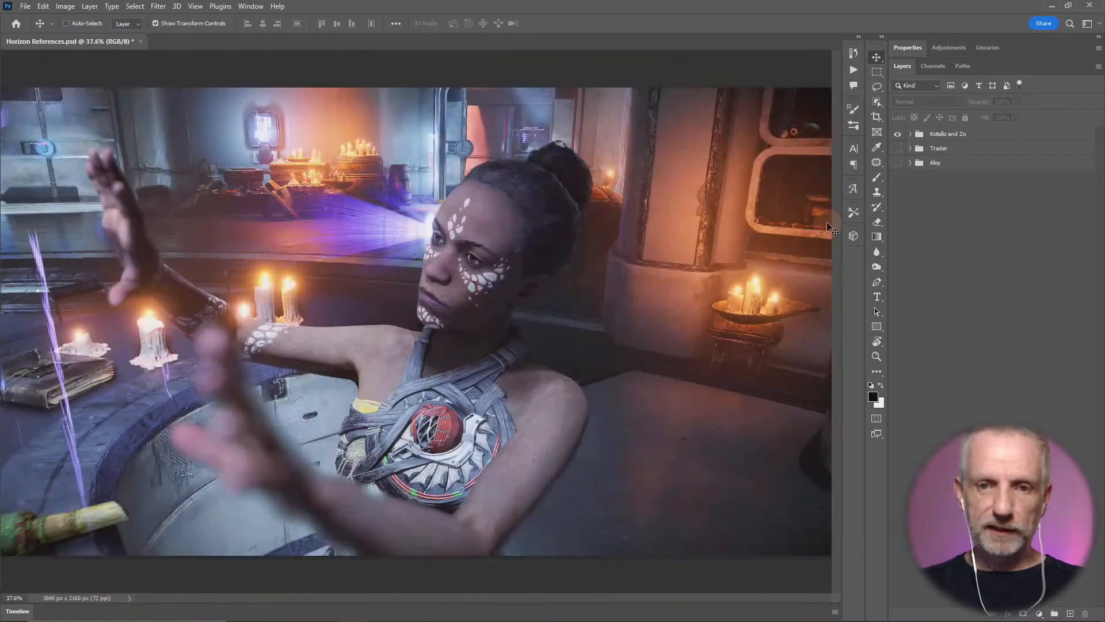
pyautogui.keyDown('alt'); pyautogui.scroll(8, 618, 347); pyautogui.keyUp('alt')
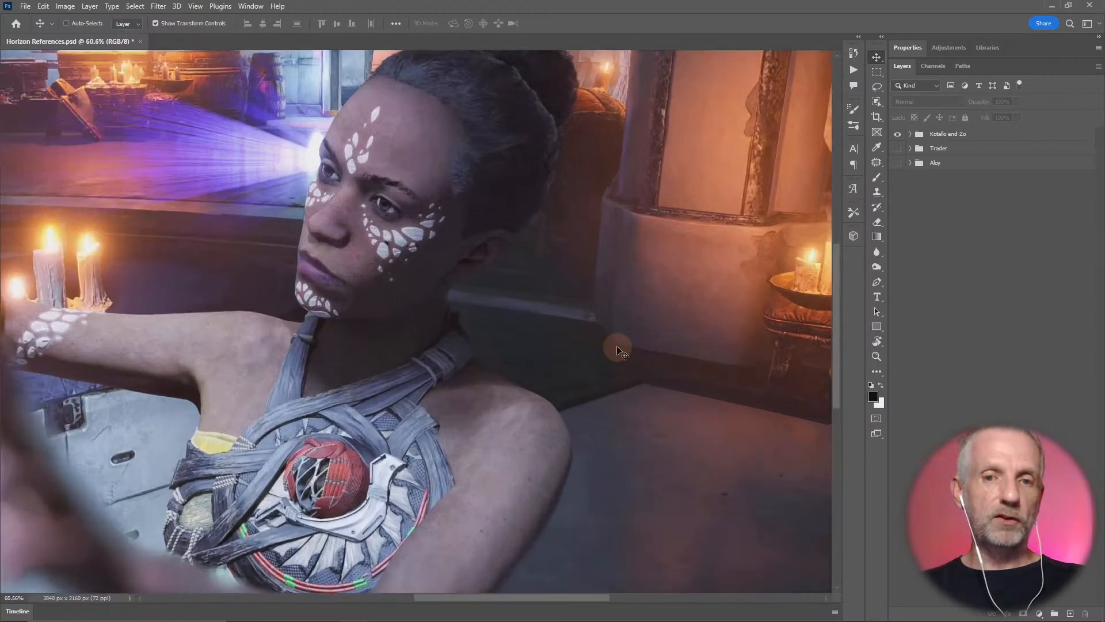
pyautogui.moveTo(489, 305); pyautogui.dragTo(754, 461)
pyautogui.keyDown('alt'); pyautogui.scroll(3, 669, 386); pyautogui.keyUp('alt')
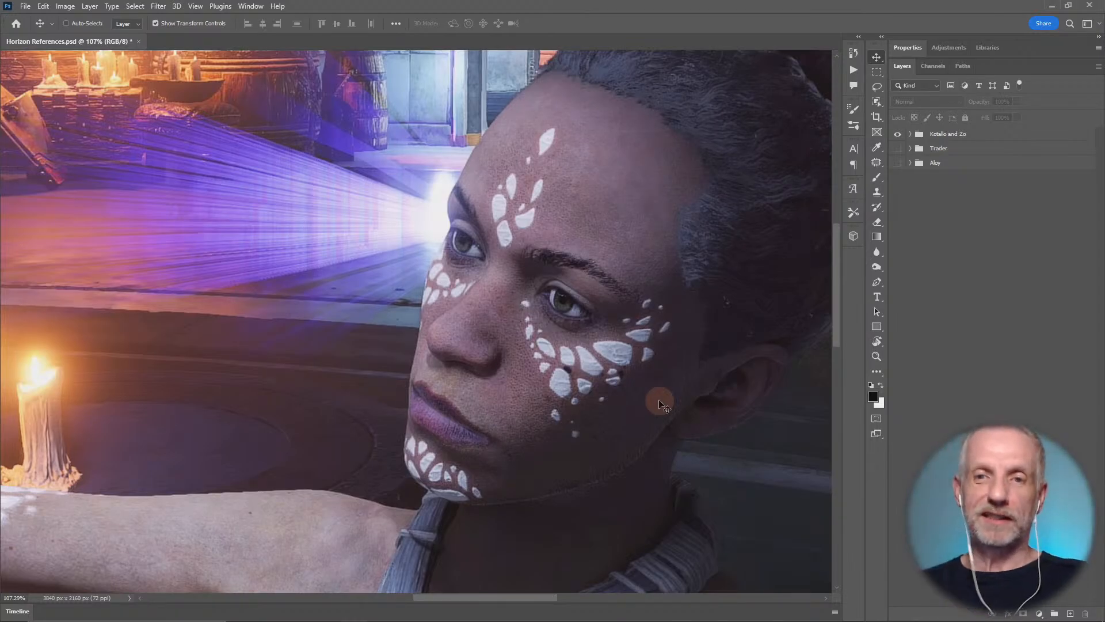
# Expand the Kotallo and Zo group, show the Photo Jul 16, 13 00 19.jpg layer, and inspect its white face paint close up.
pyautogui.click(911, 134)
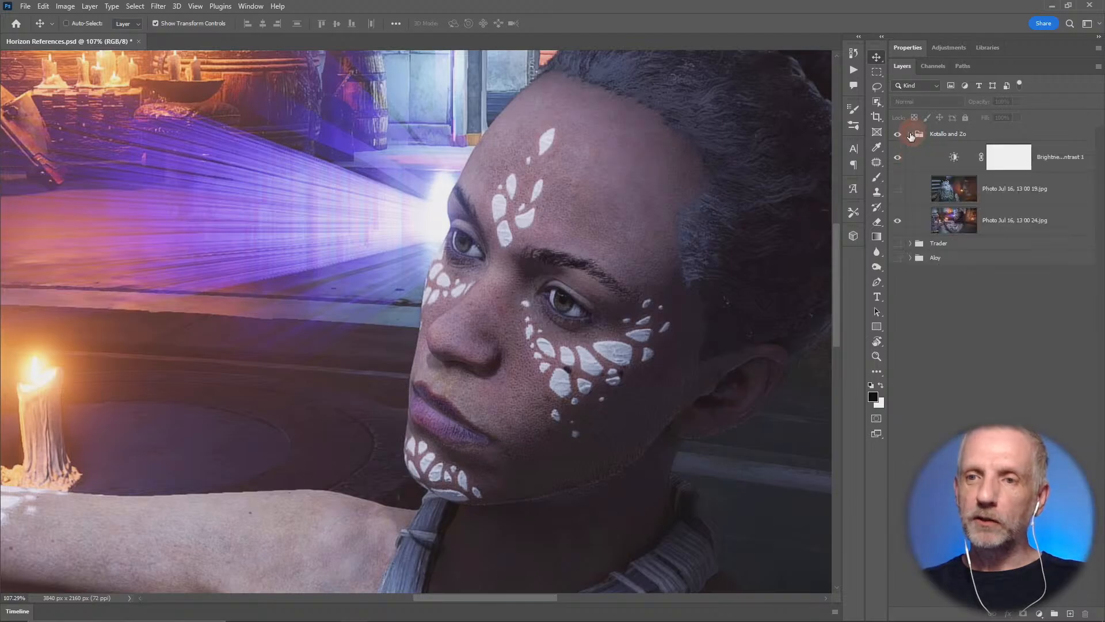
pyautogui.click(898, 134)
pyautogui.click(897, 188)
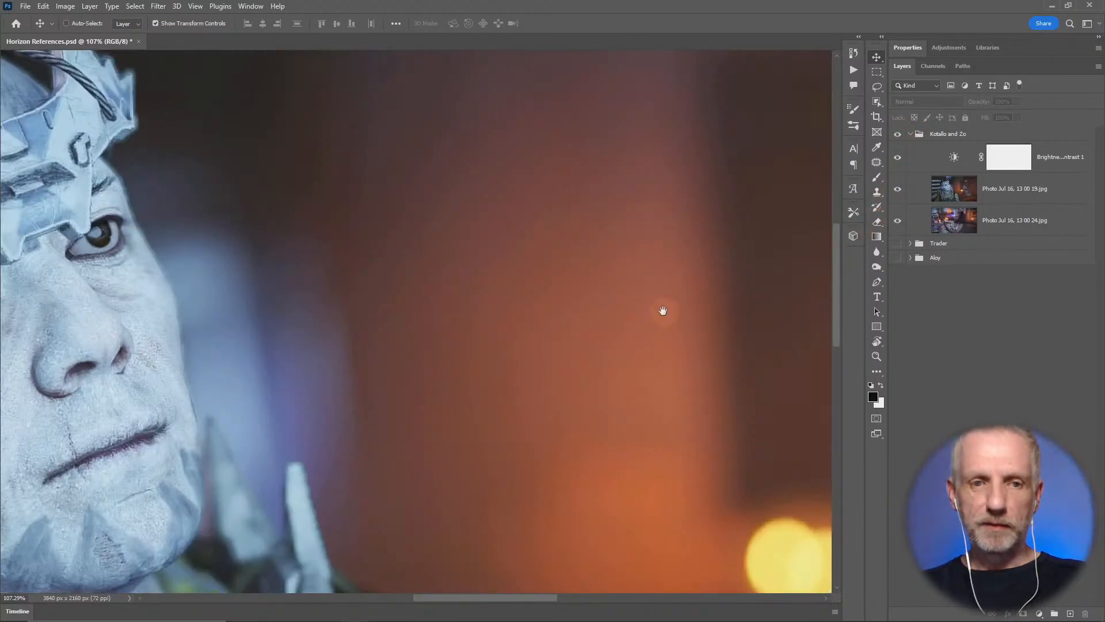
pyautogui.hotkey('ctrl', '0')
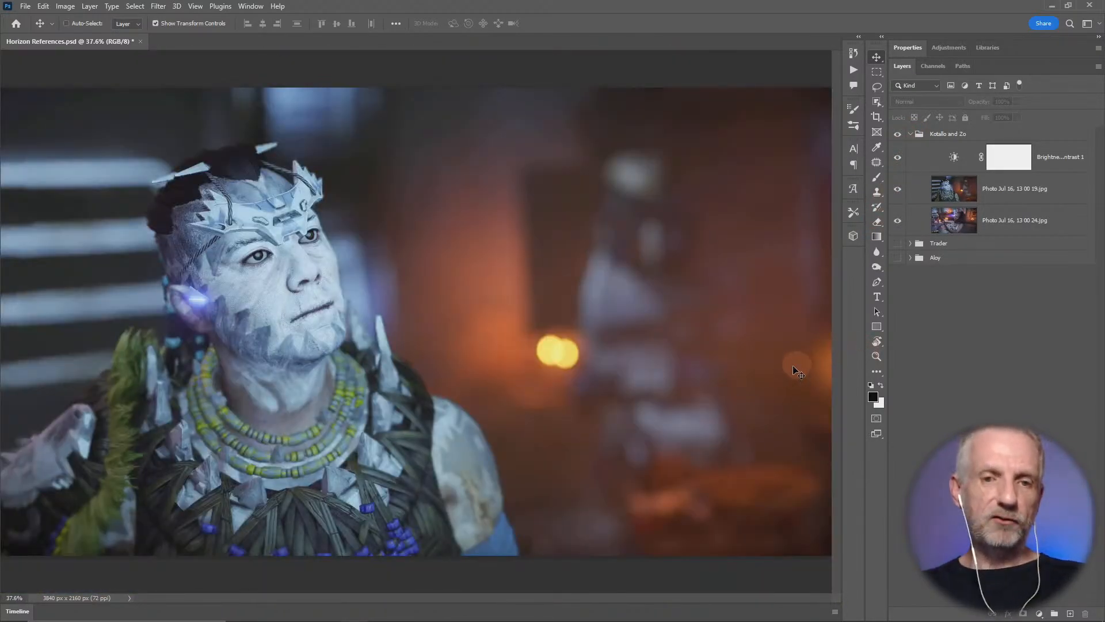
pyautogui.keyDown('alt'); pyautogui.scroll(2, 499, 375); pyautogui.keyUp('alt')
pyautogui.keyDown('alt'); pyautogui.scroll(1, 499, 374); pyautogui.keyUp('alt')
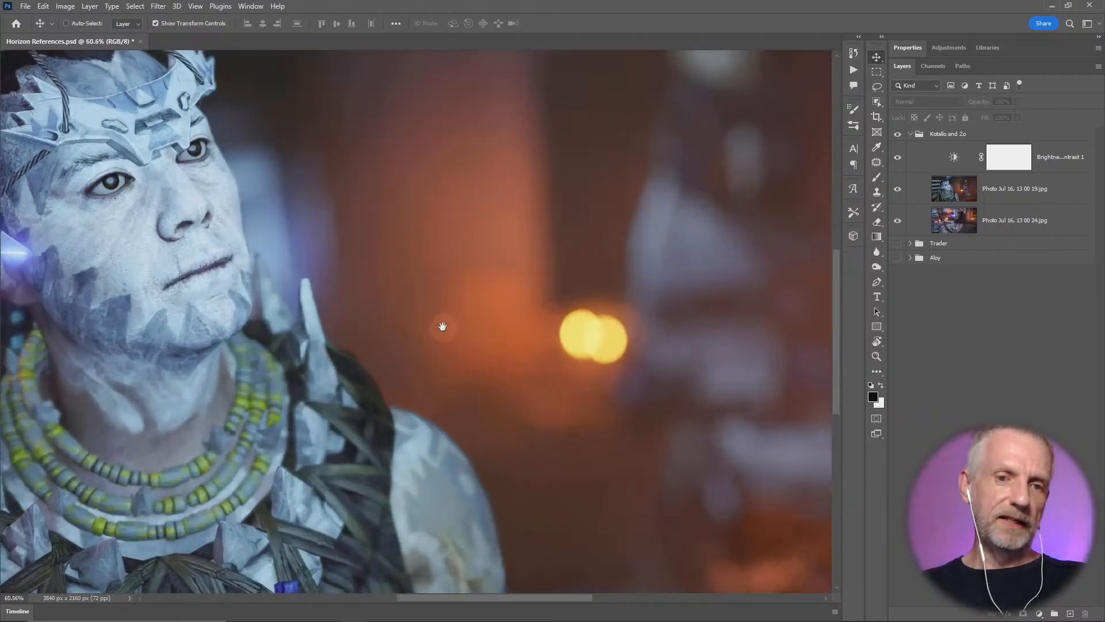
pyautogui.keyDown('alt'); pyautogui.scroll(1, 639, 398); pyautogui.keyUp('alt')
pyautogui.keyDown('alt'); pyautogui.scroll(1, 640, 398); pyautogui.keyUp('alt')
pyautogui.moveTo(641, 400); pyautogui.dragTo(741, 447)
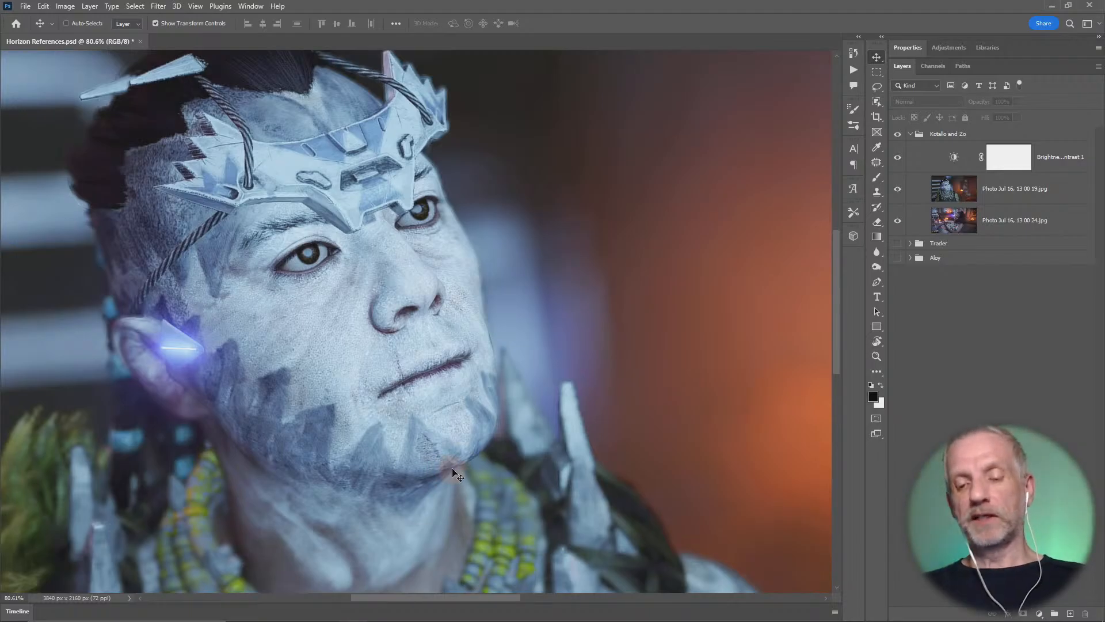
pyautogui.hotkey('ctrl', '0')
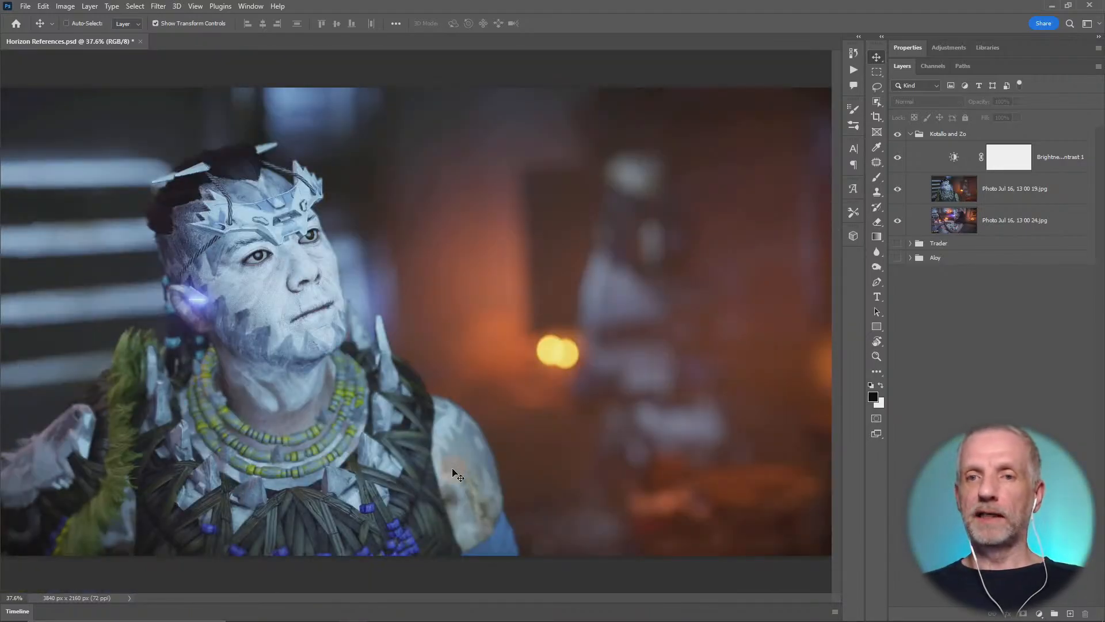
# Switch to the browser and play the Makeup & Skincare Routine collection on the Epidemic Sound Fashion & Beauty page.
pyautogui.hotkey('alt', 'Tab')
pyautogui.hotkey('alt', 'Tab')
pyautogui.hotkey('alt', 'Tab')
pyautogui.hotkey('alt', 'Tab')
pyautogui.hotkey('alt', 'Tab')
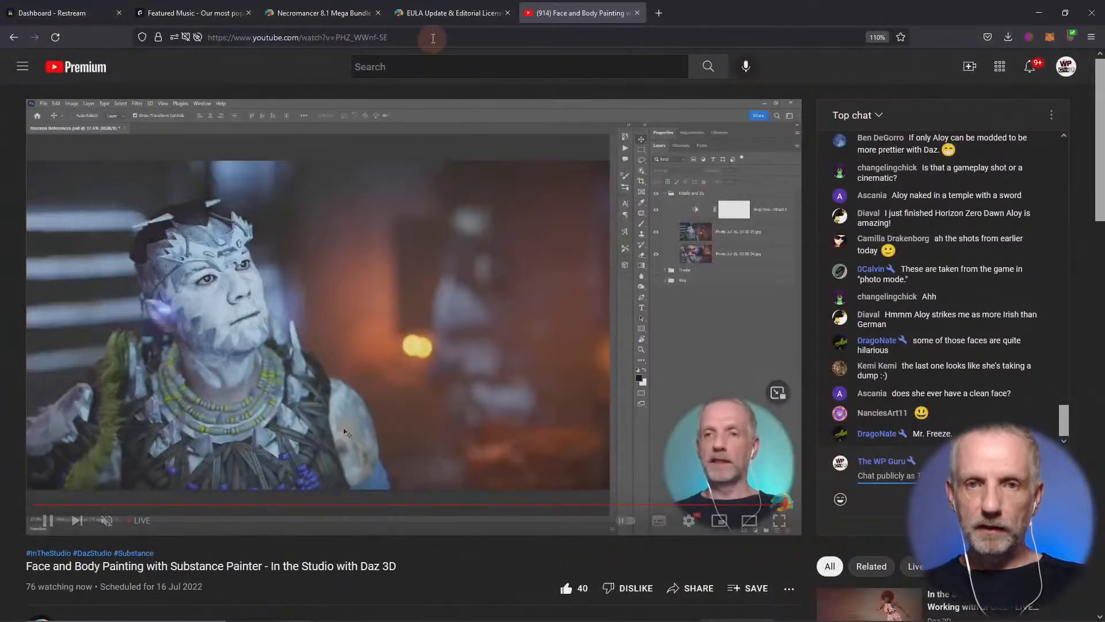
pyautogui.click(158, 12)
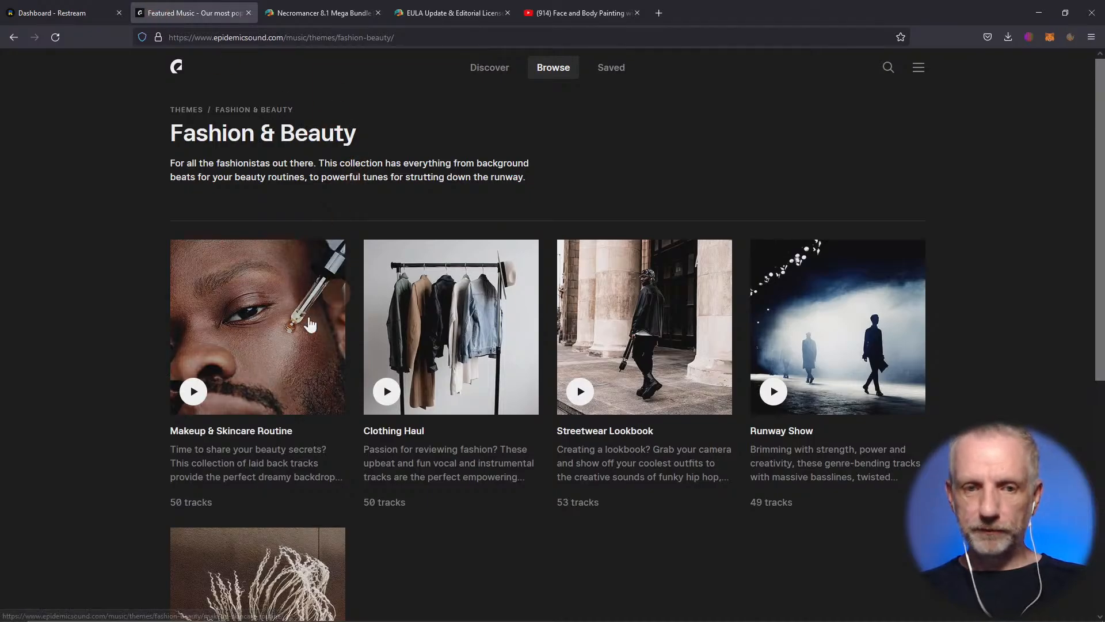
pyautogui.click(193, 392)
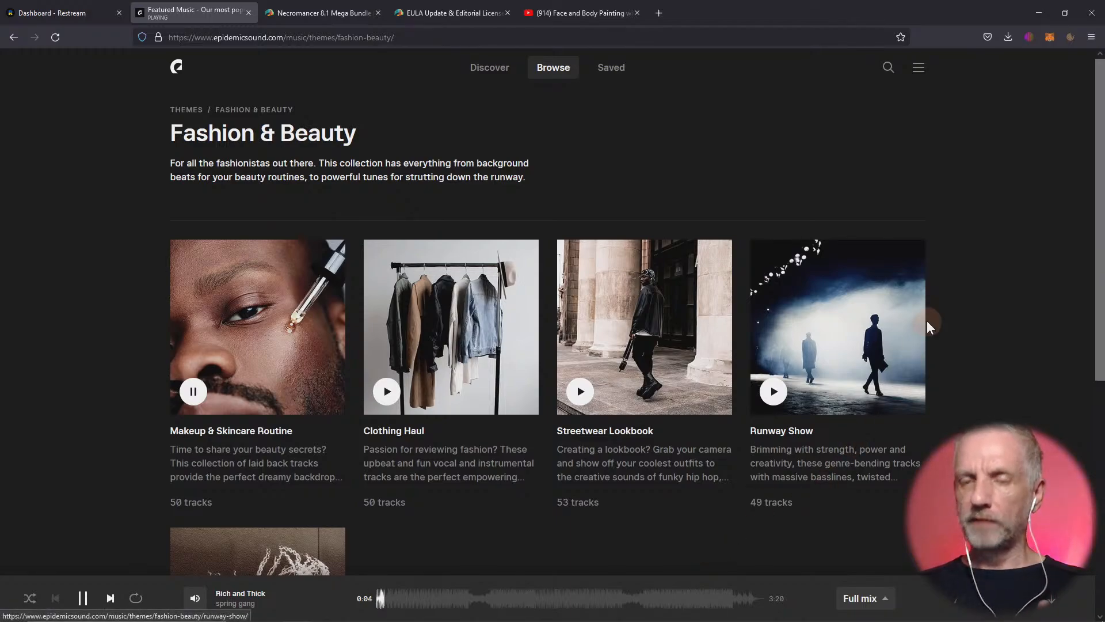
pyautogui.click(1044, 12)
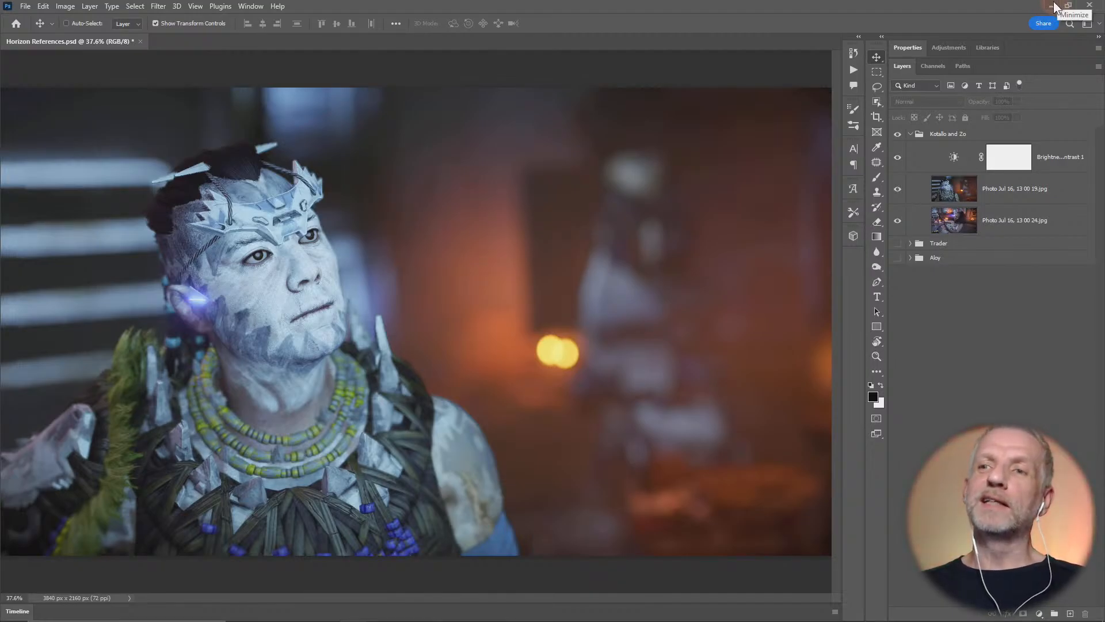
pyautogui.click(1053, 5)
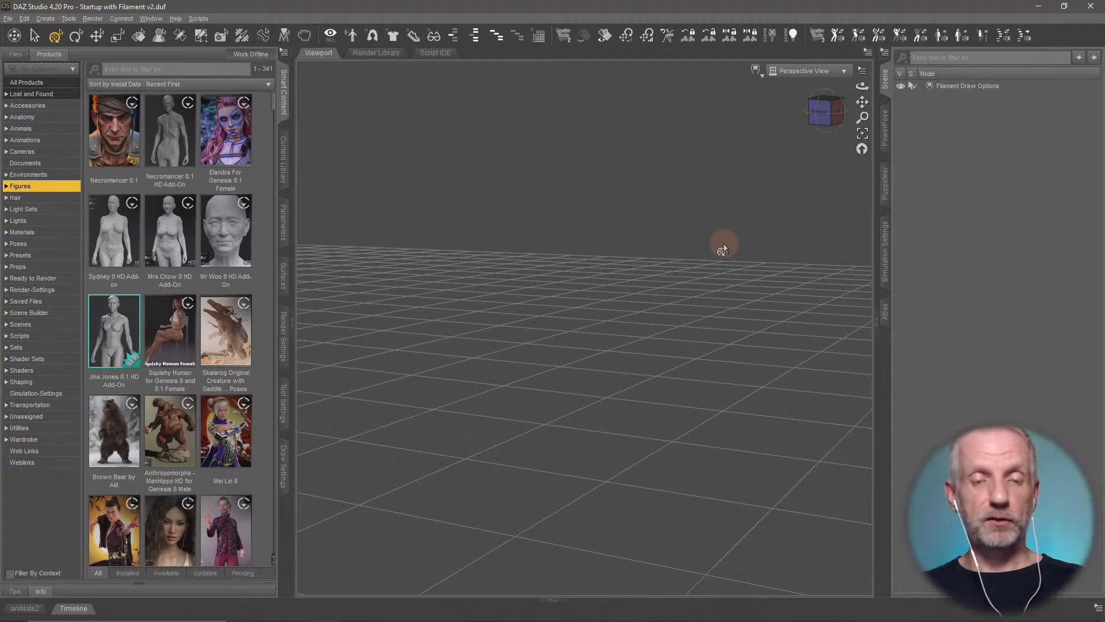
pyautogui.hotkey('alt', 'Tab')
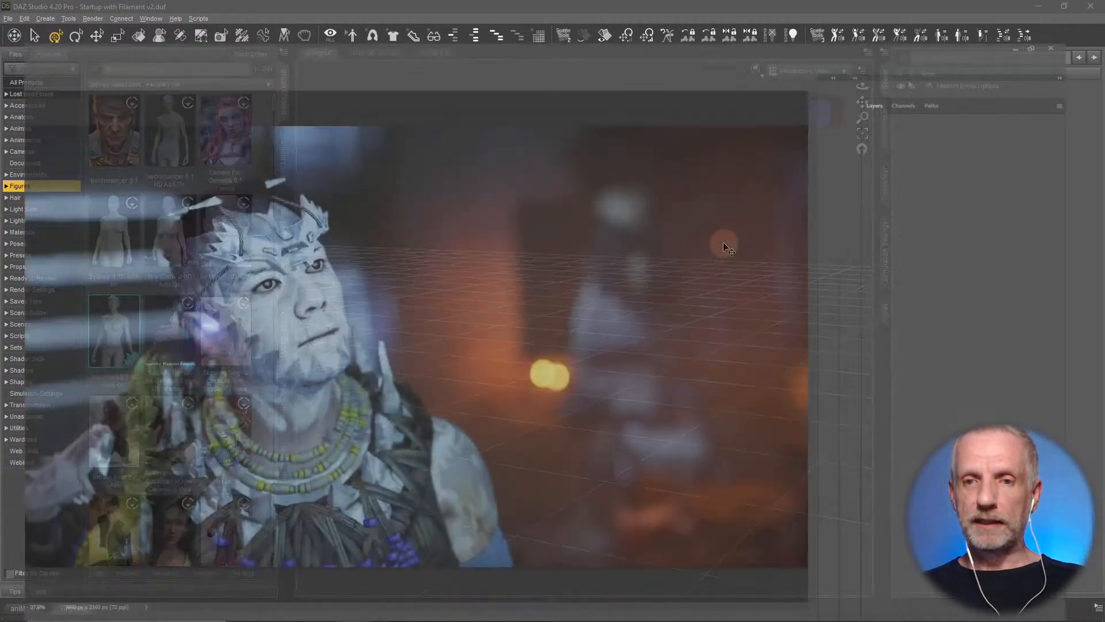
pyautogui.hotkey('alt', 'Tab')
pyautogui.click(723, 243)
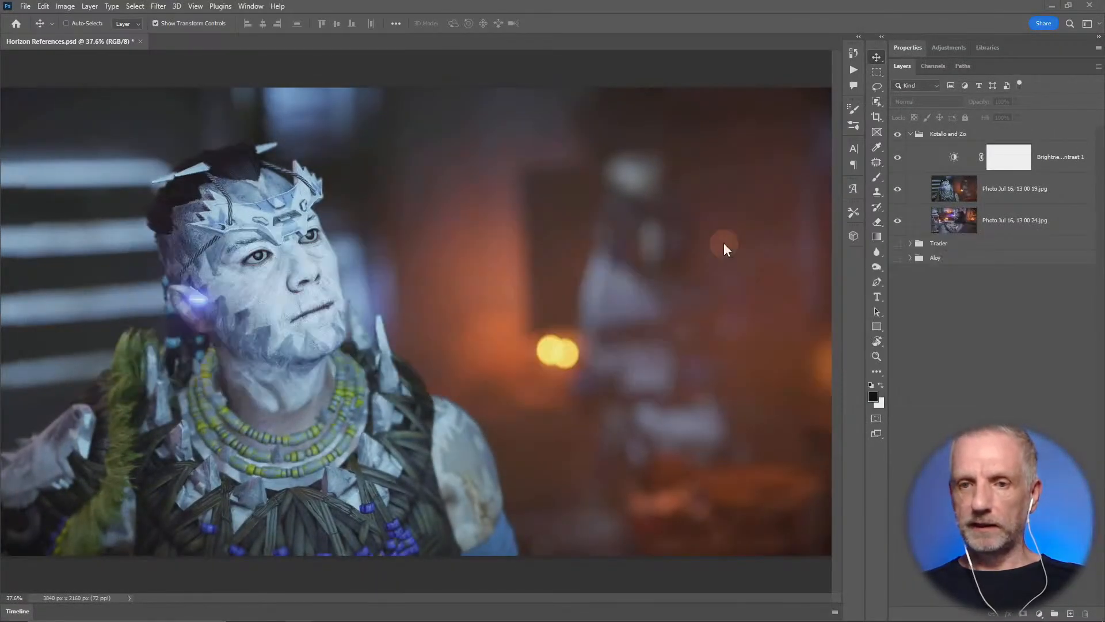
# Switch to the browser's Necromancer 8.1 Mega Bundle page and view its gallery images from the Necromancer portrait through the animal shields.
pyautogui.click(305, 8)
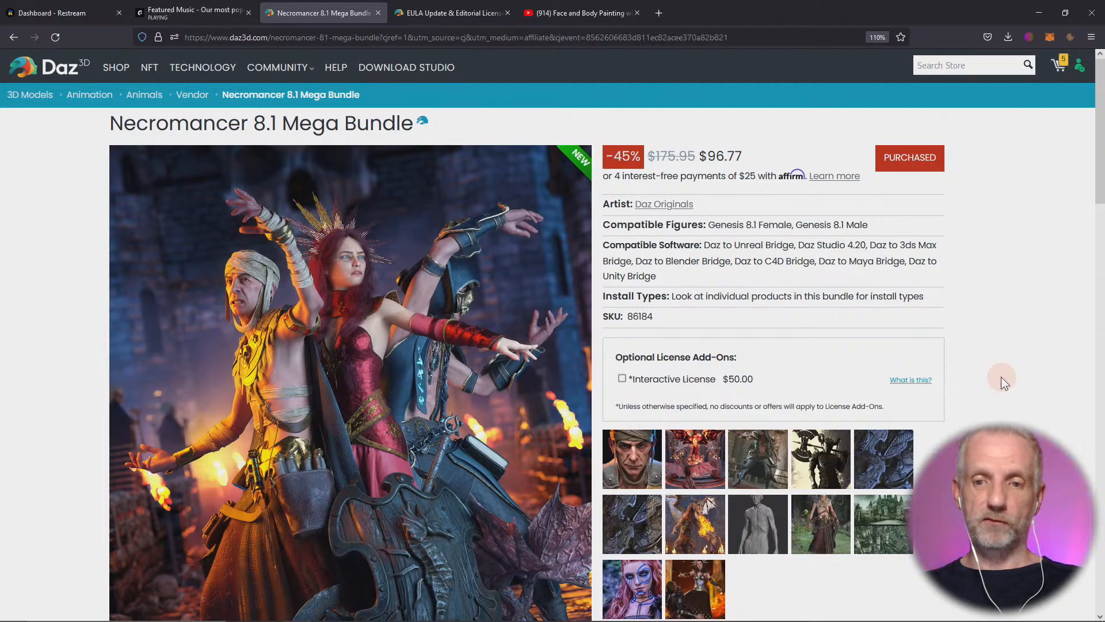
pyautogui.scroll(-2, 1010, 385)
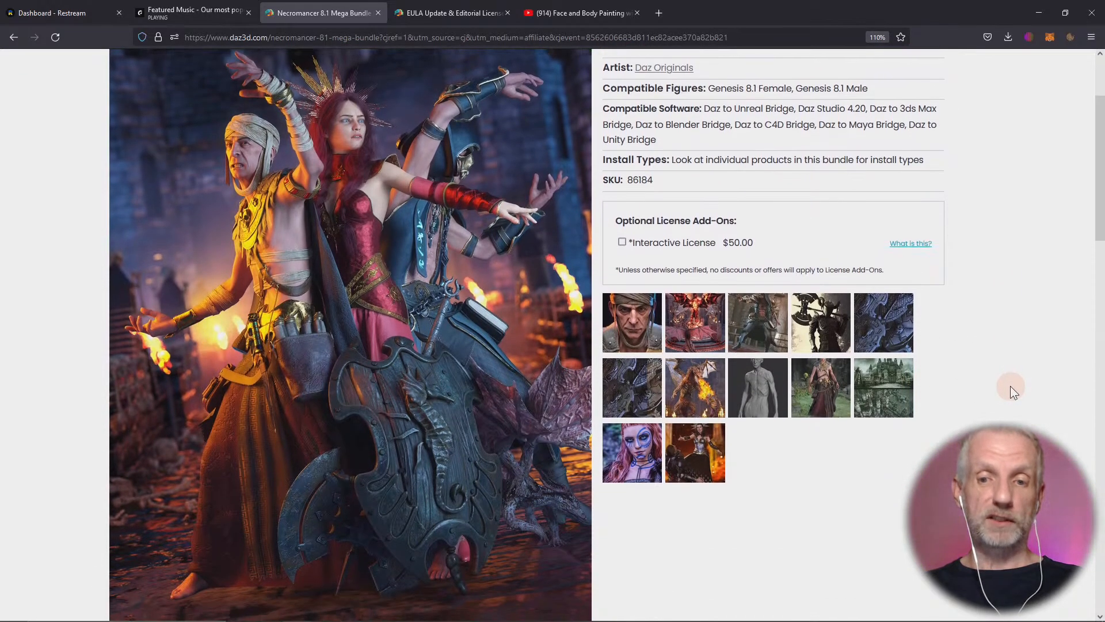
pyautogui.click(609, 320)
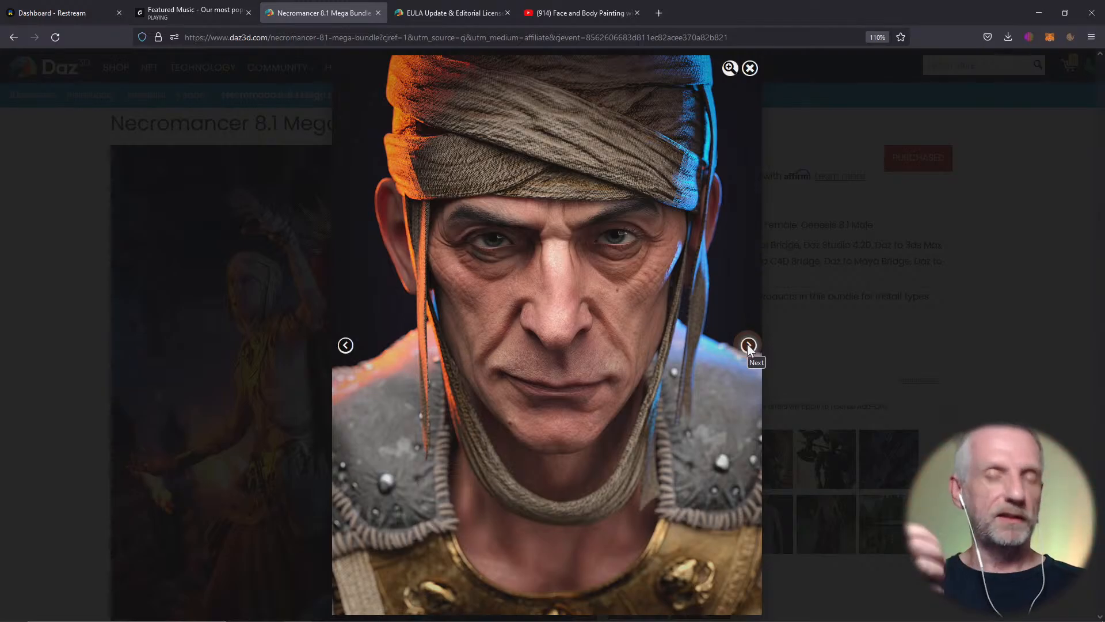
pyautogui.click(748, 344)
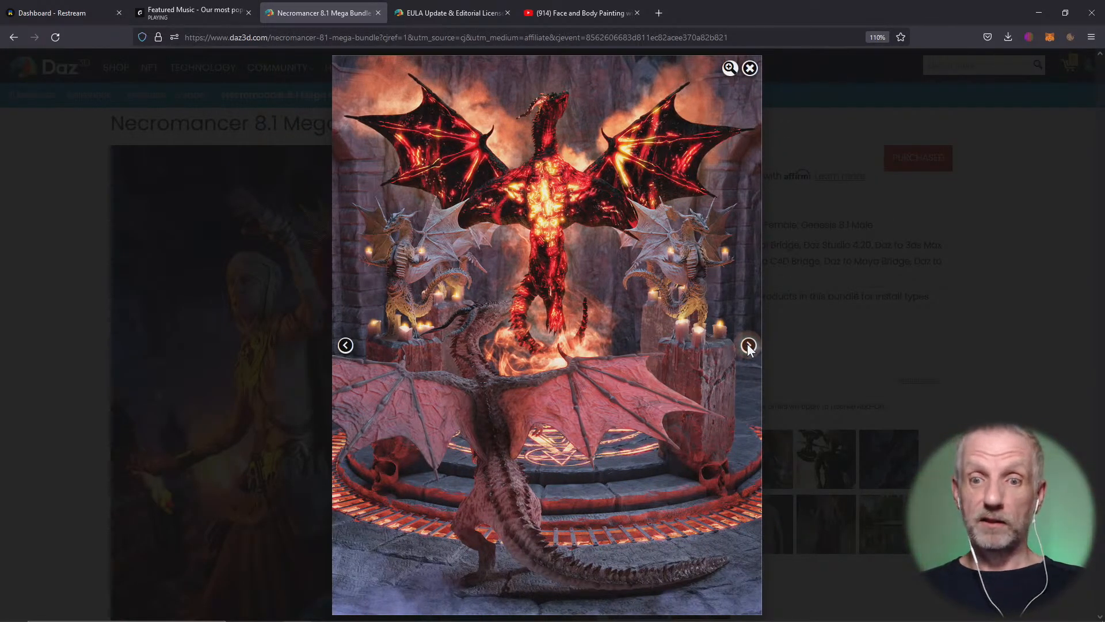
pyautogui.click(748, 345)
pyautogui.click(747, 345)
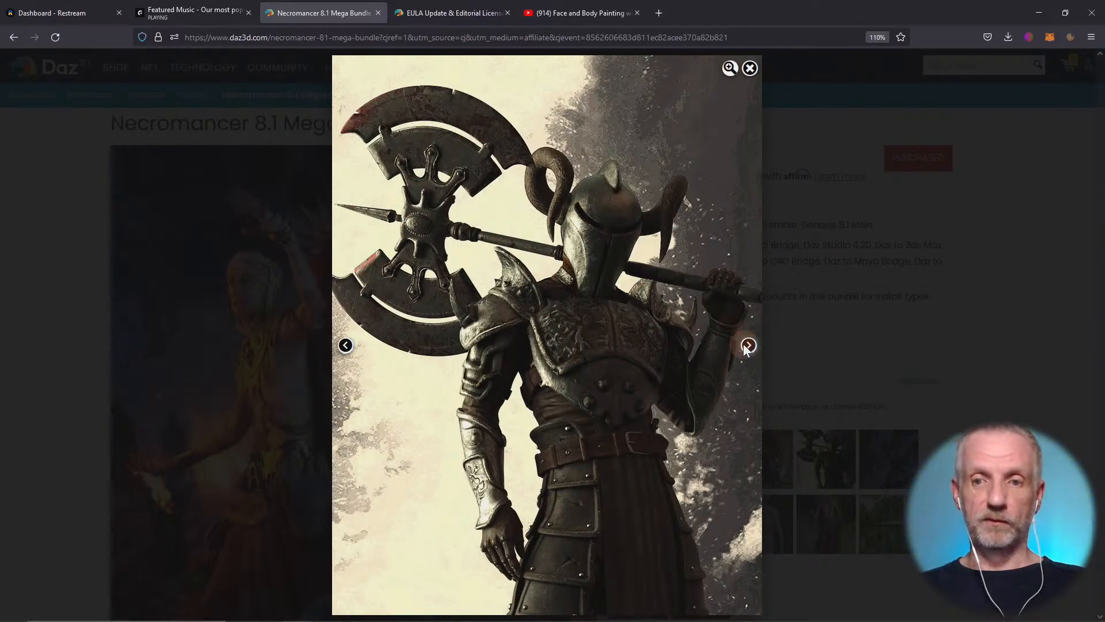
pyautogui.click(749, 346)
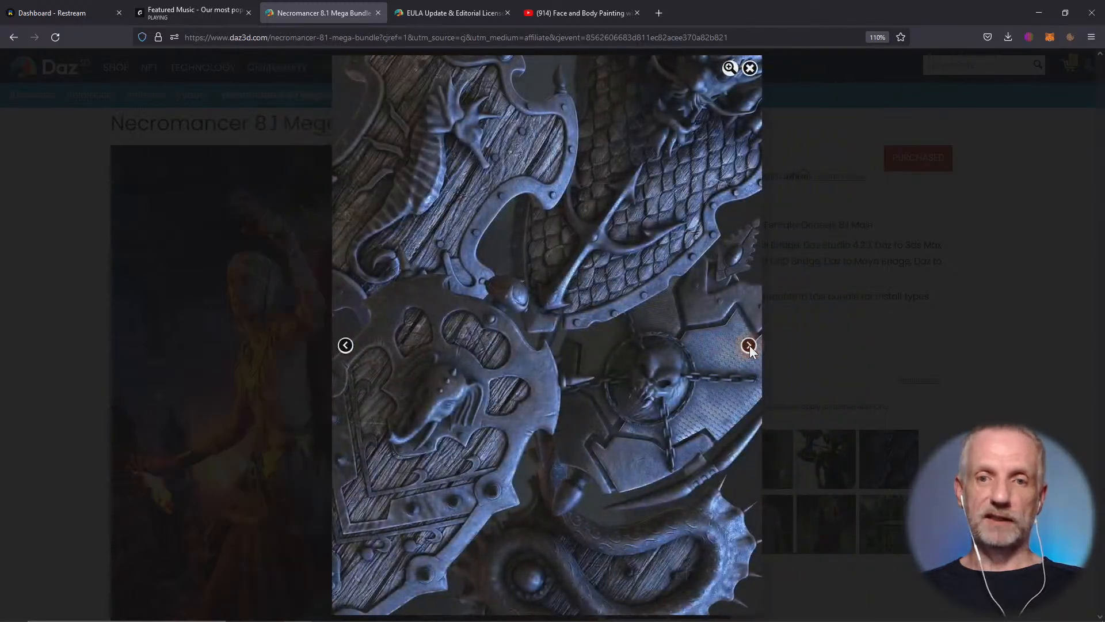
pyautogui.click(749, 346)
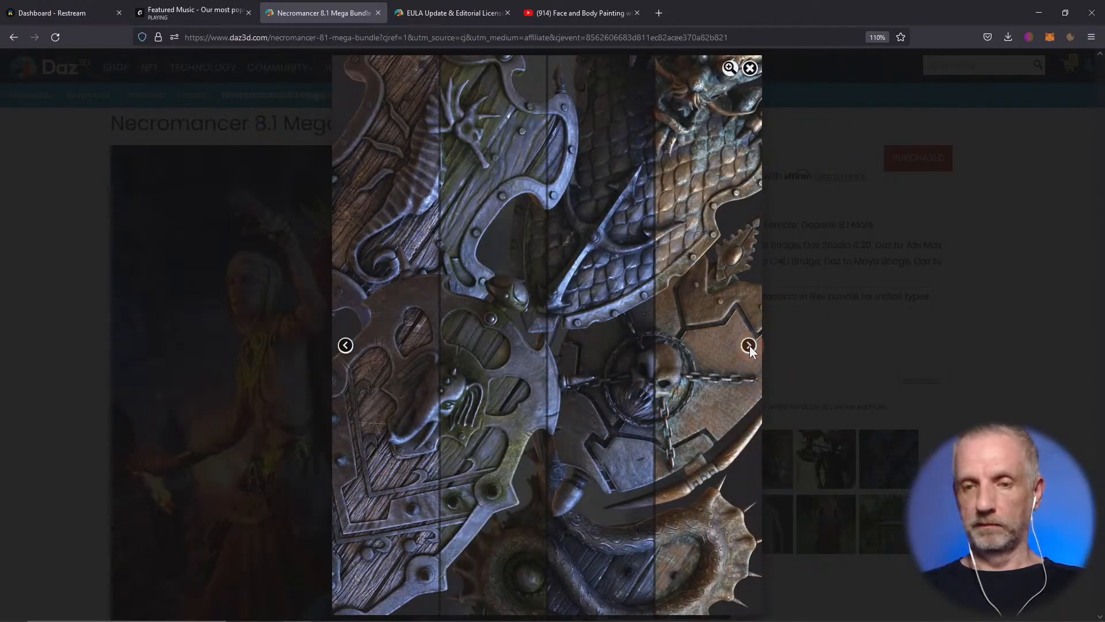
# View the gallery images from the fire-breathing dragon and HD sculpt through the Skull Castle to the woman with blue face paint.
pyautogui.click(749, 346)
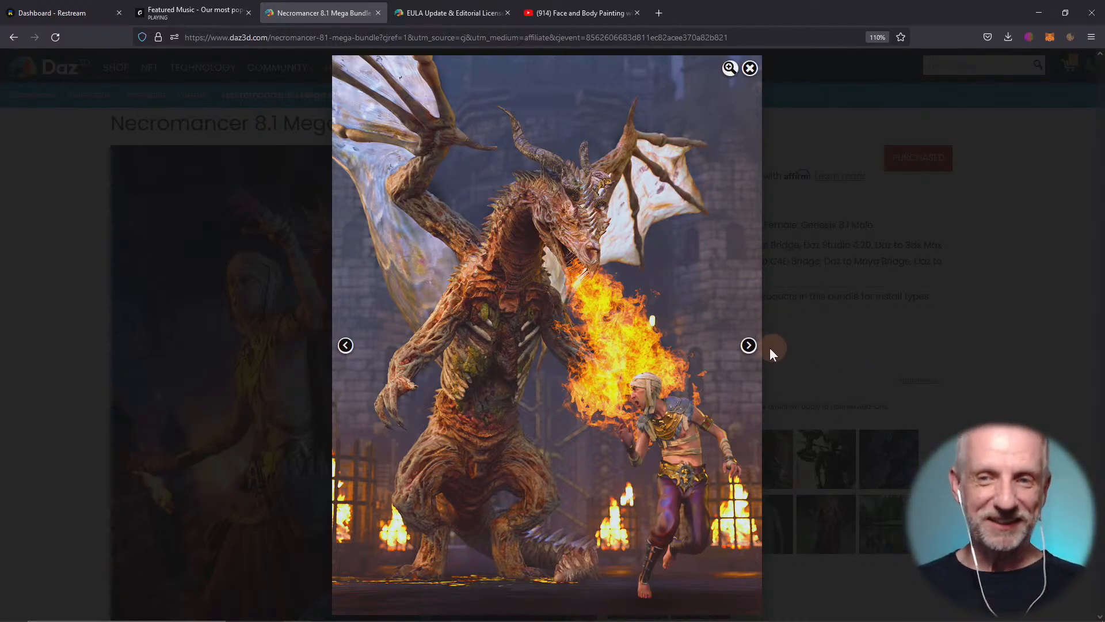
pyautogui.click(749, 345)
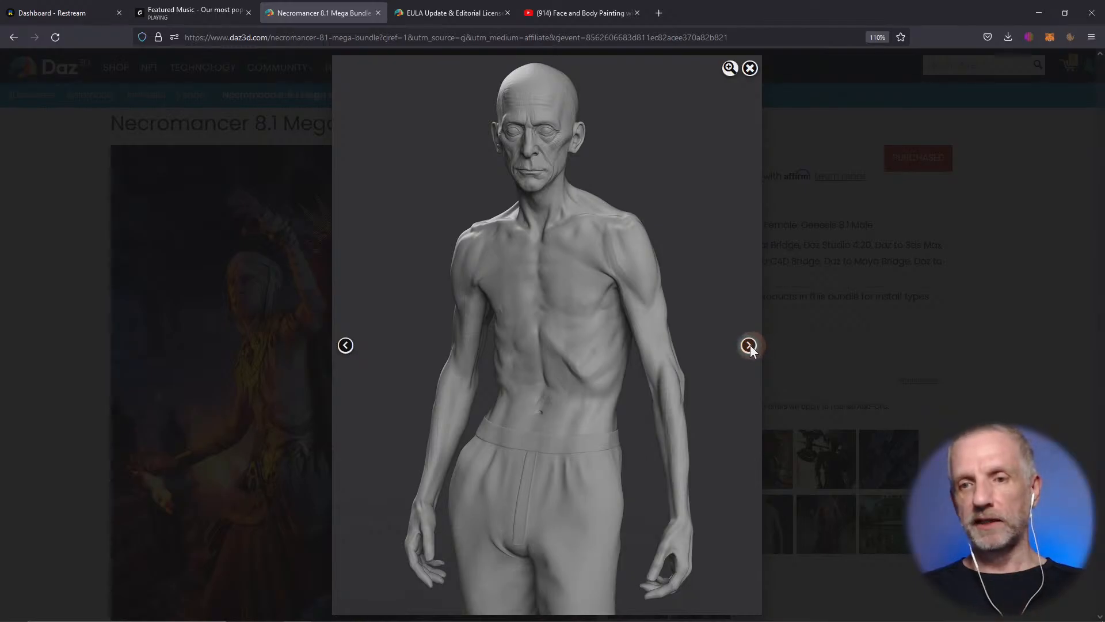
pyautogui.click(749, 345)
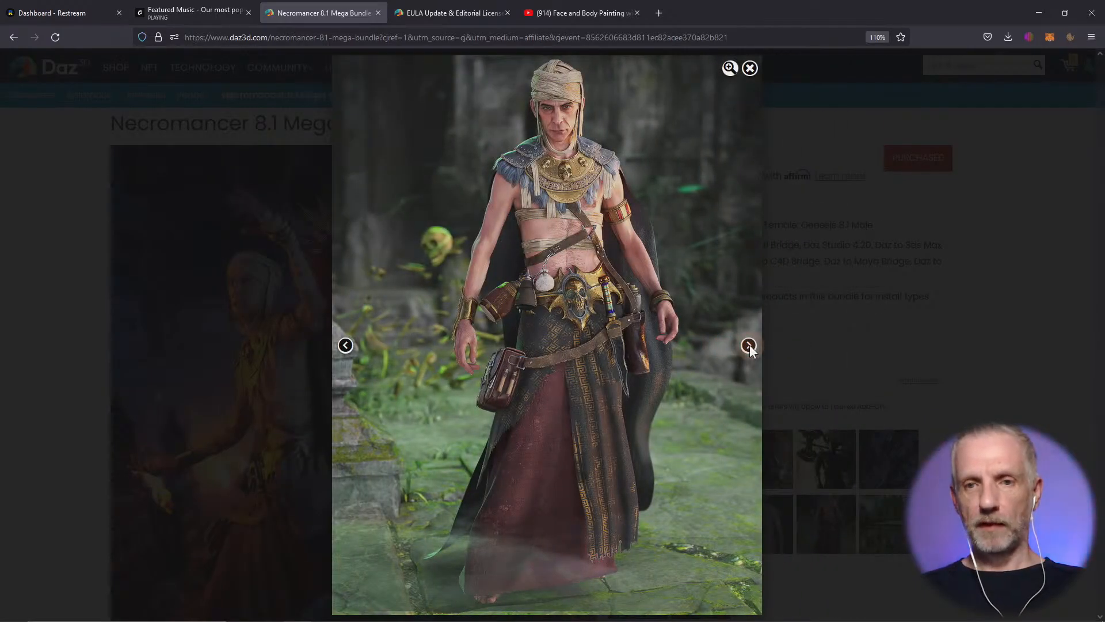
pyautogui.click(749, 345)
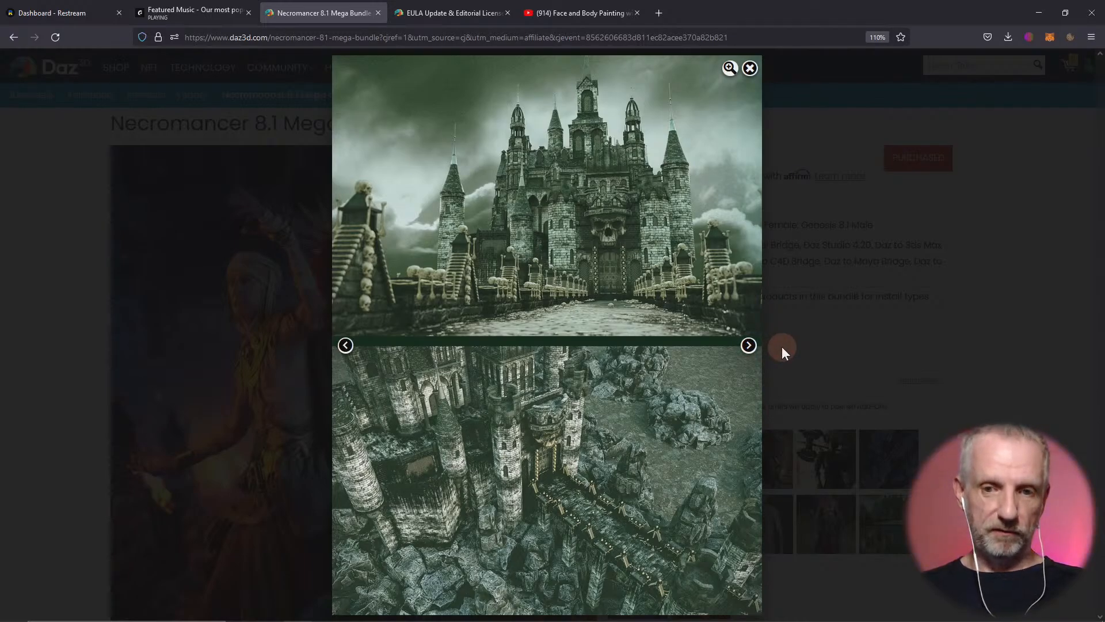
pyautogui.click(748, 344)
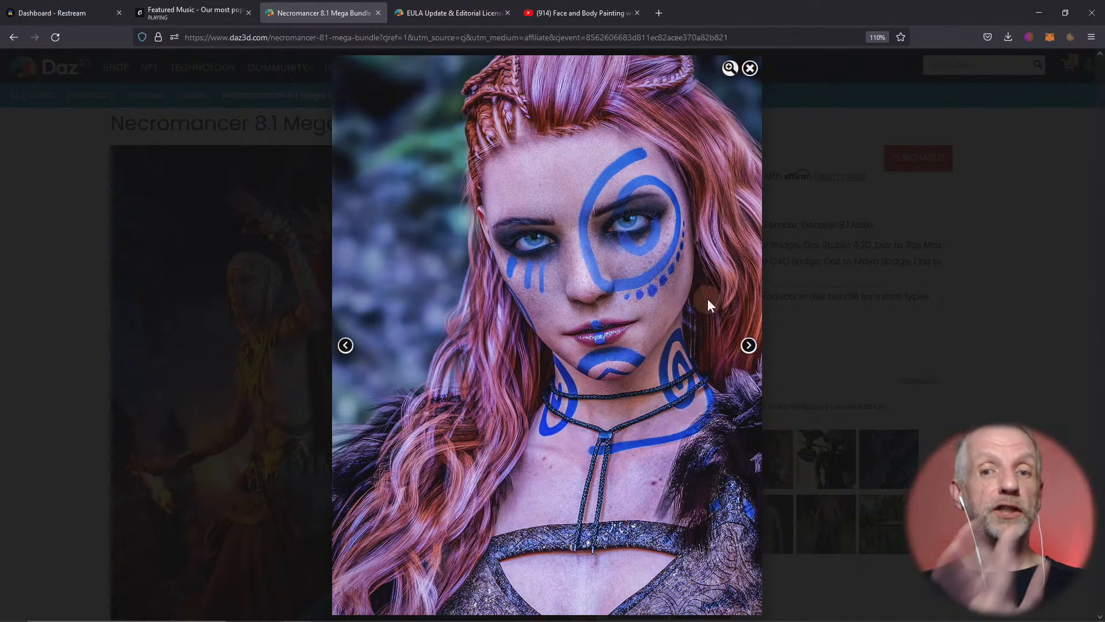
# View the Dark Queen image close up, close the gallery, and review the products included in the Necromancer 8.1 Mega Bundle.
pyautogui.click(749, 345)
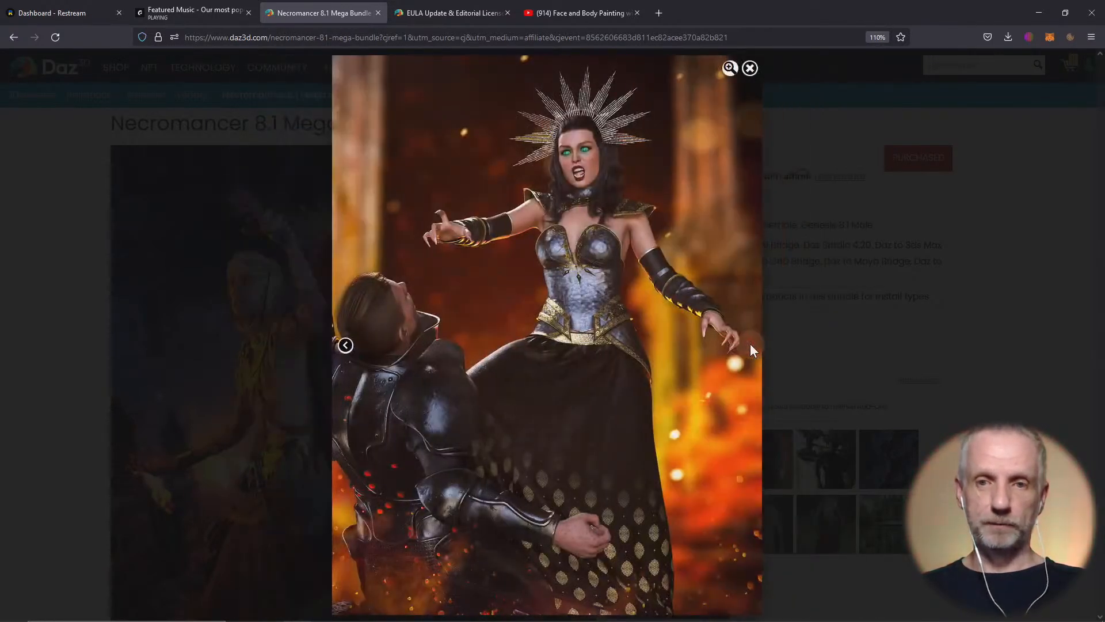
pyautogui.click(750, 344)
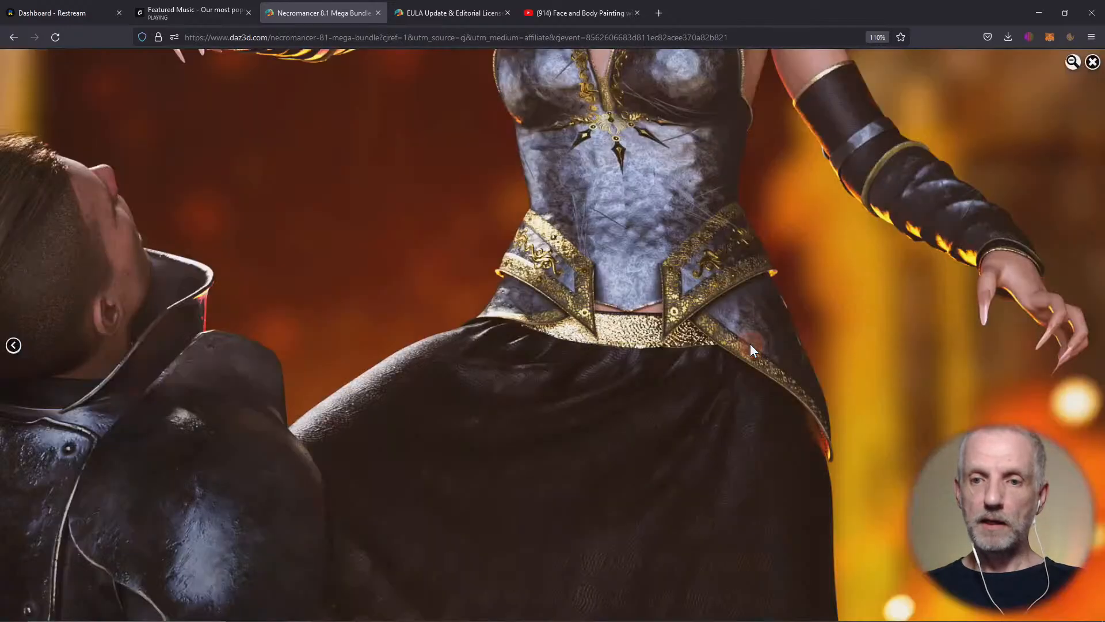
pyautogui.click(757, 348)
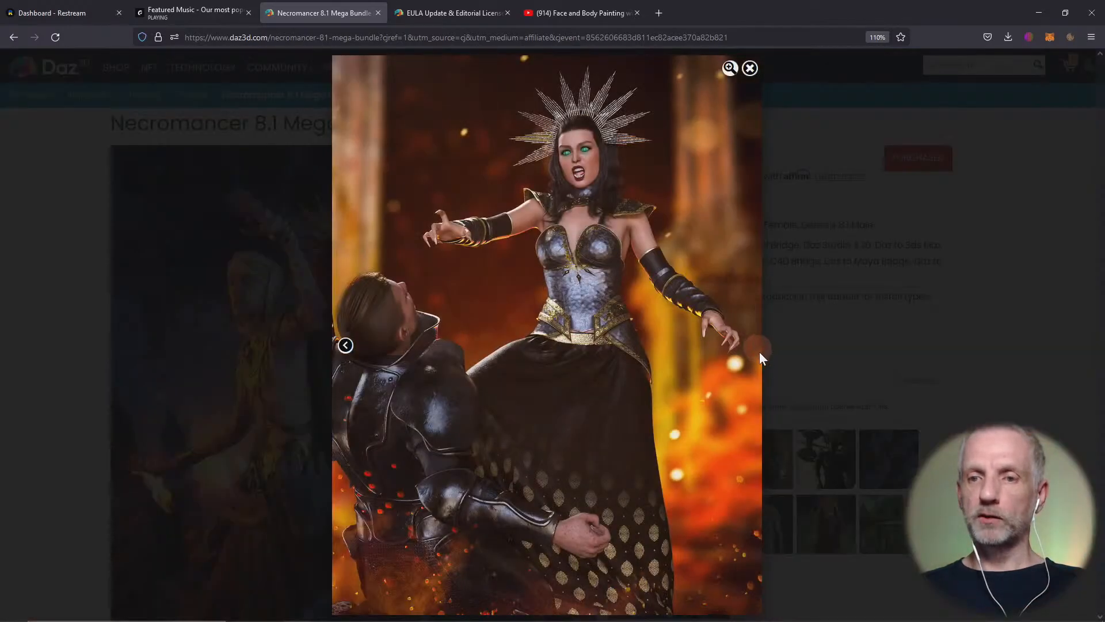
pyautogui.click(872, 327)
pyautogui.scroll(-10, 993, 375)
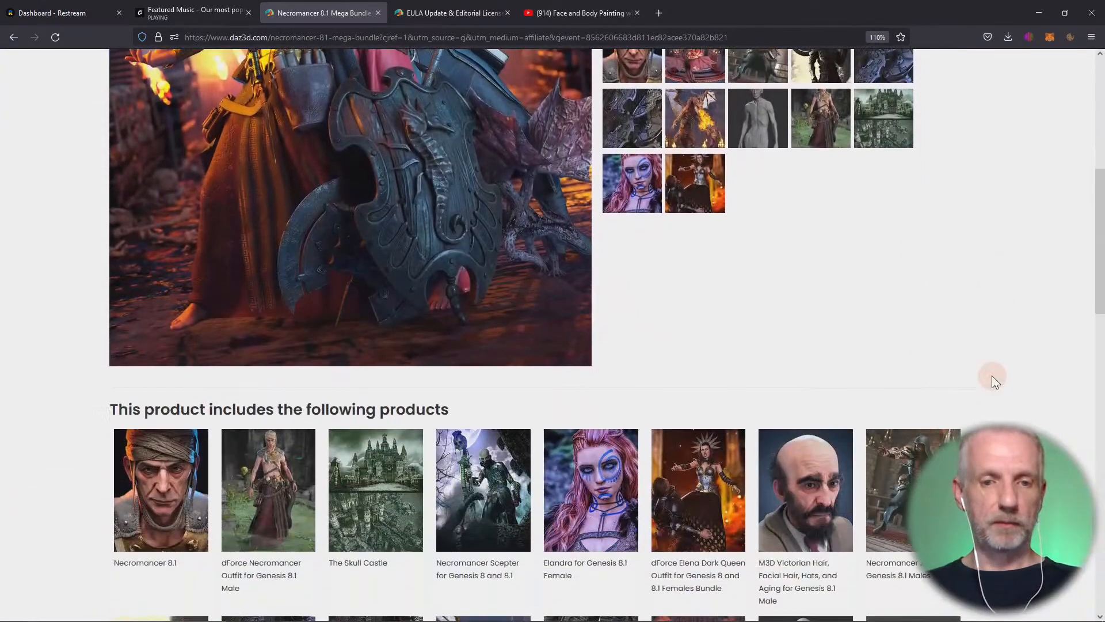
pyautogui.scroll(-2, 993, 376)
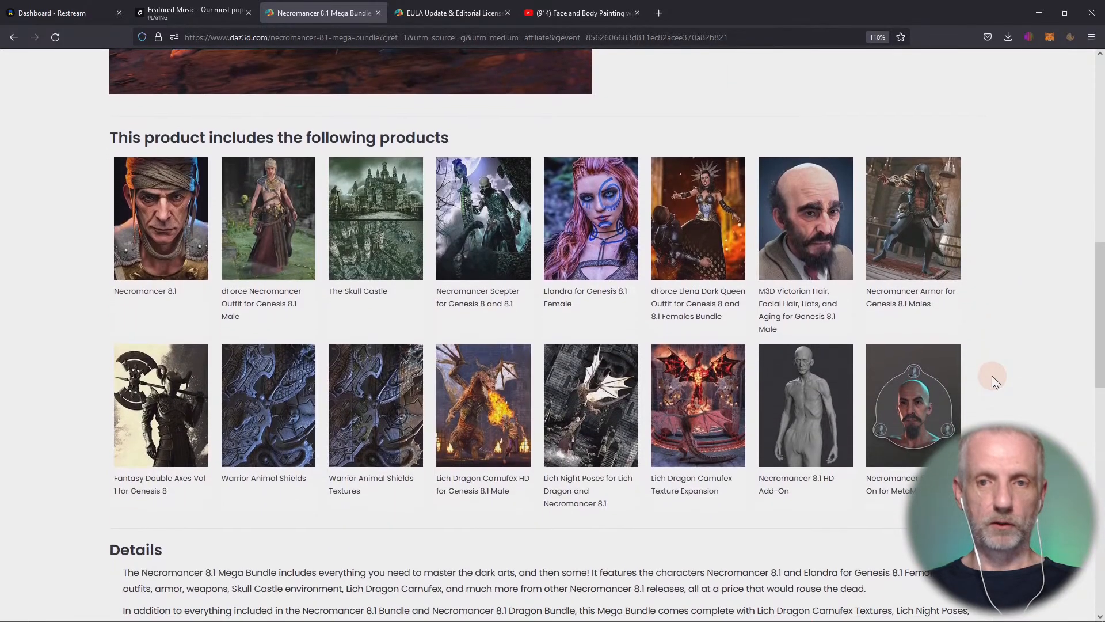
pyautogui.scroll(12, 992, 376)
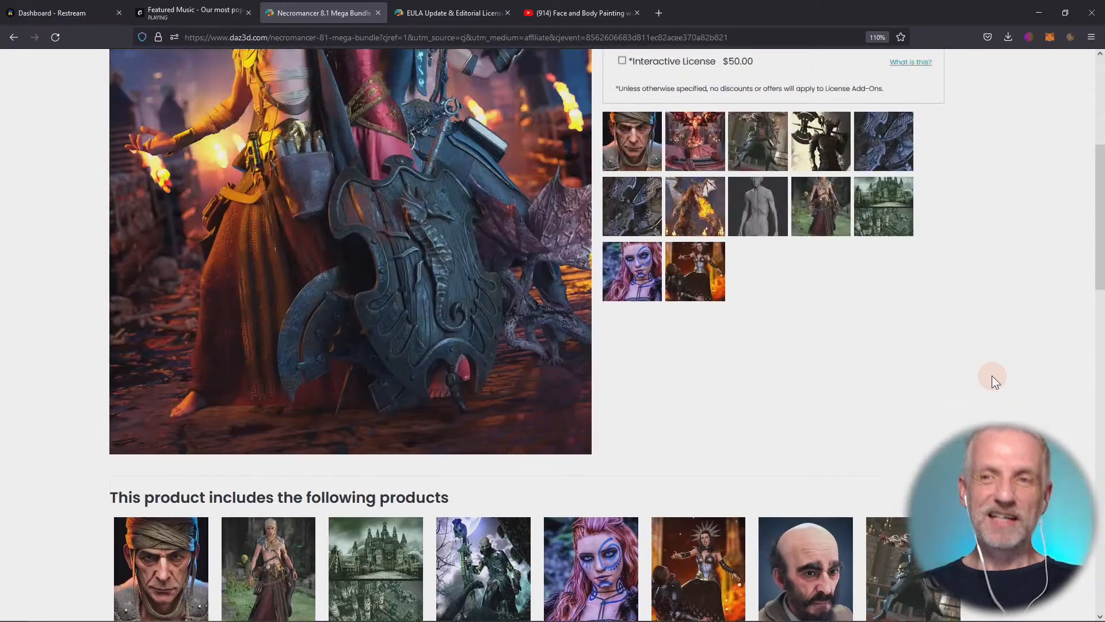
# Switch to DAZ Studio and load the Necromancer 8.1 HD figure from the Necromancer 8.1 HD Add-On product.
pyautogui.click(1039, 12)
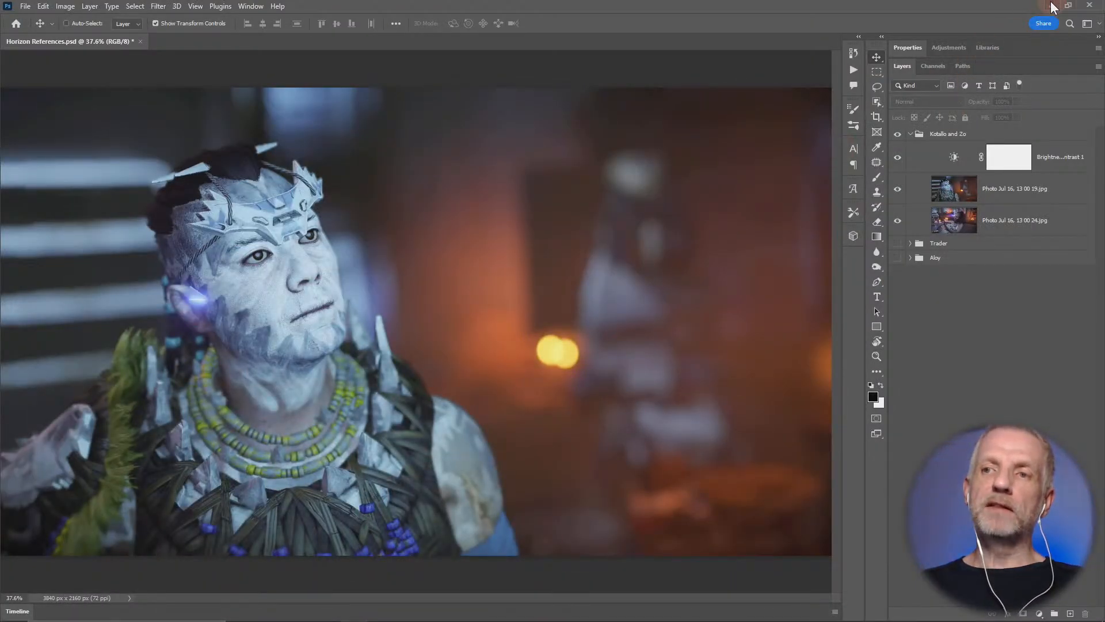
pyautogui.click(1047, 6)
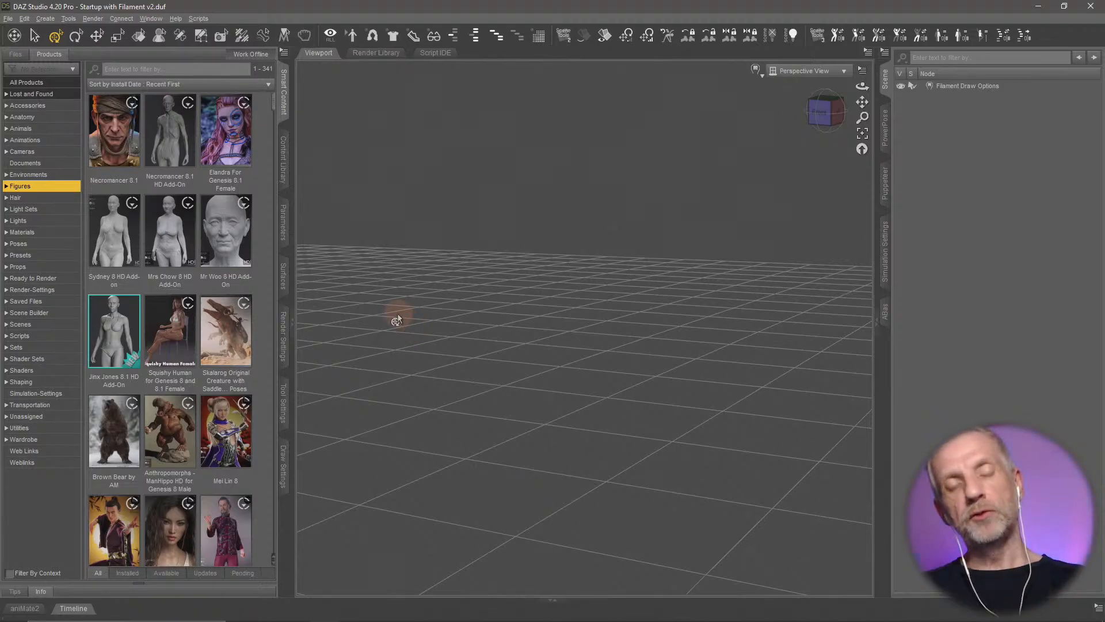
pyautogui.doubleClick(131, 137)
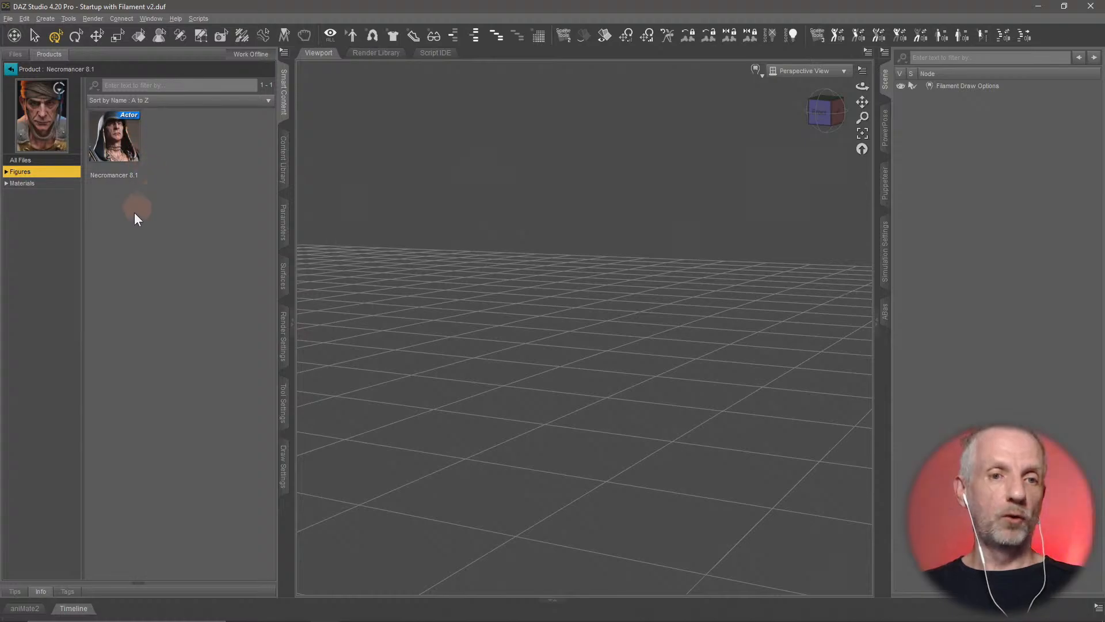
pyautogui.click(10, 70)
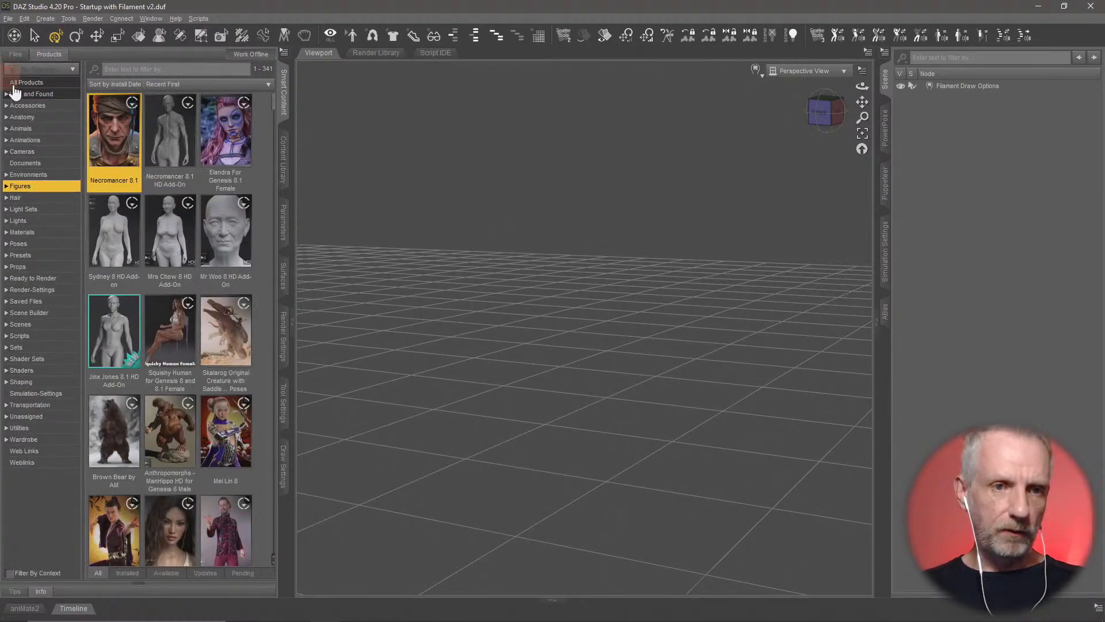
pyautogui.doubleClick(165, 136)
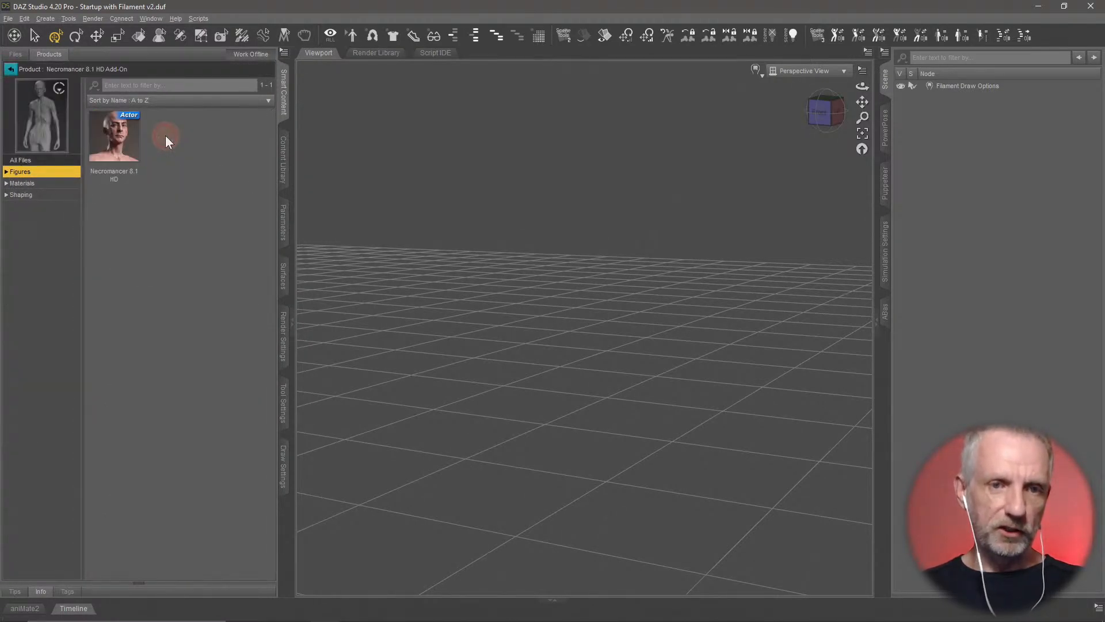
pyautogui.doubleClick(123, 138)
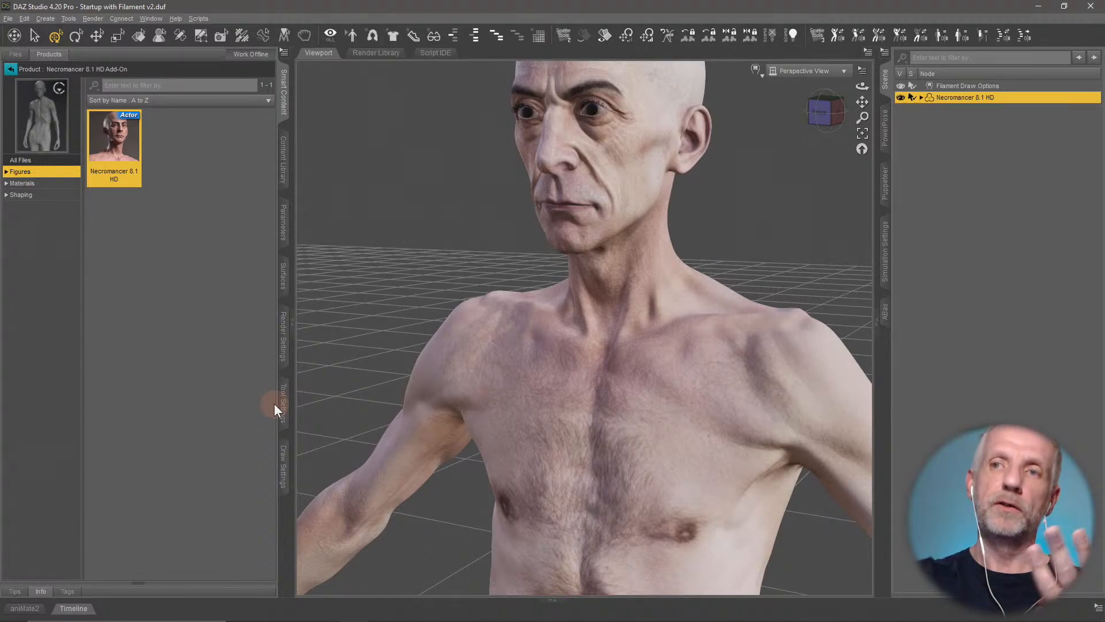
# Examine the Necromancer 8.1 HD figure's face, chest and arms from nearer and farther away.
pyautogui.scroll(4, 469, 409)
pyautogui.scroll(-9, 468, 409)
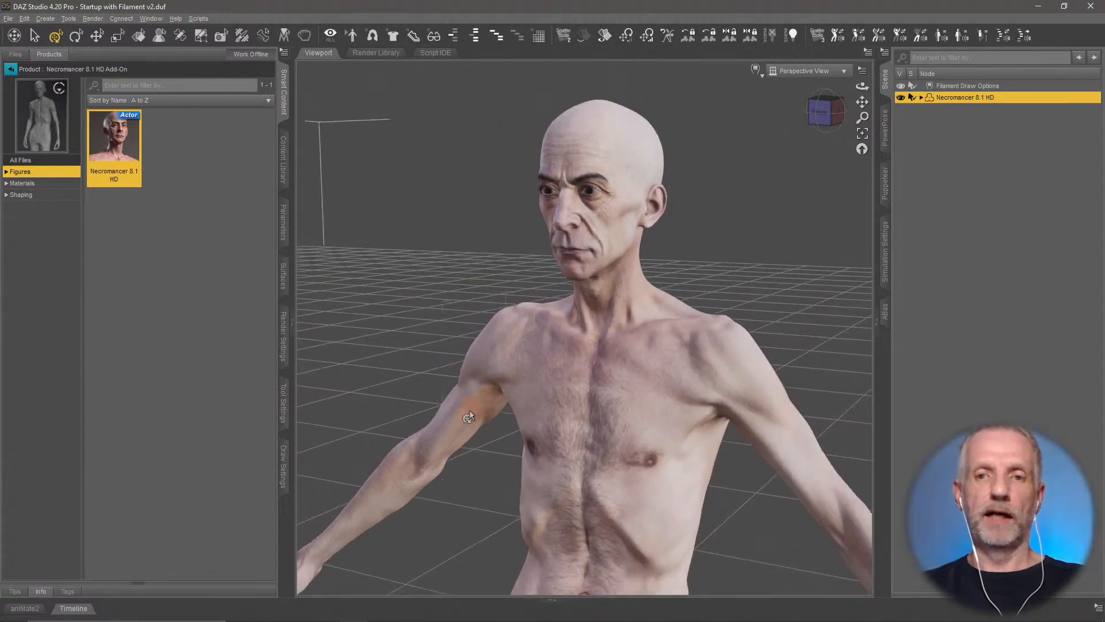
pyautogui.scroll(5, 495, 394)
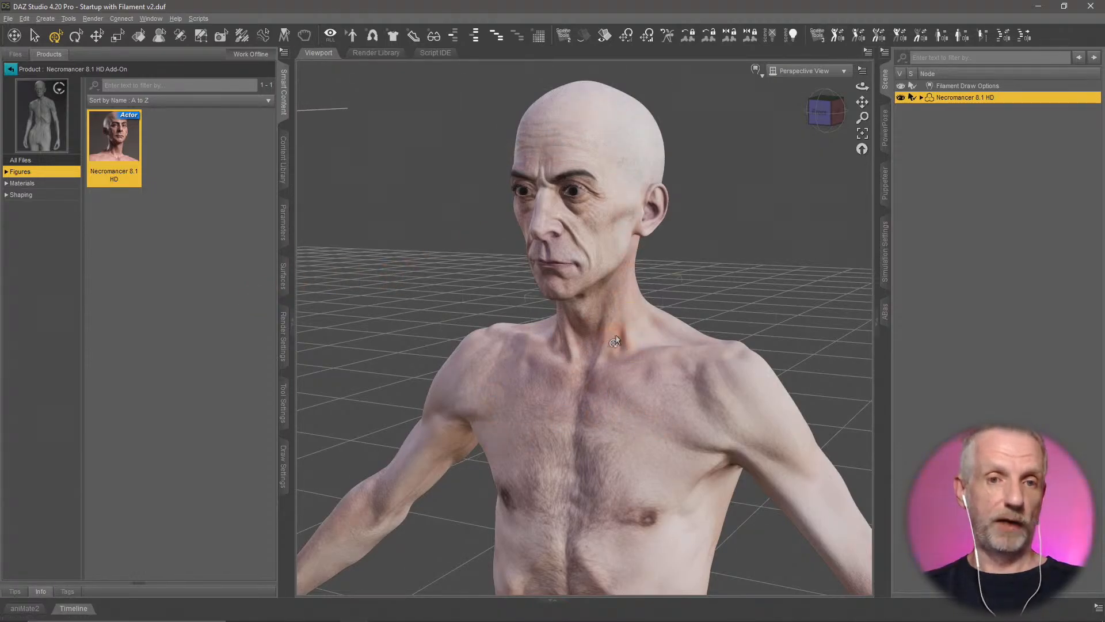
pyautogui.moveTo(632, 336); pyautogui.dragTo(634, 342, button='middle')
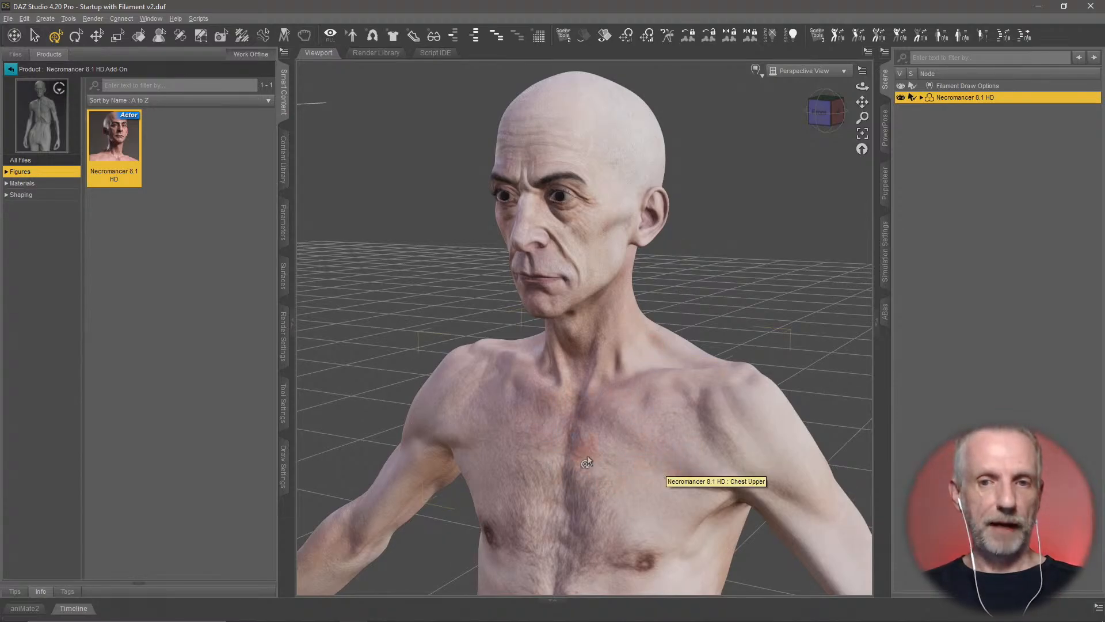
pyautogui.moveTo(645, 436)
pyautogui.mouseDown()
pyautogui.moveTo(736, 380)
pyautogui.moveTo(646, 430)
pyautogui.mouseUp()
pyautogui.scroll(-5, 646, 431)
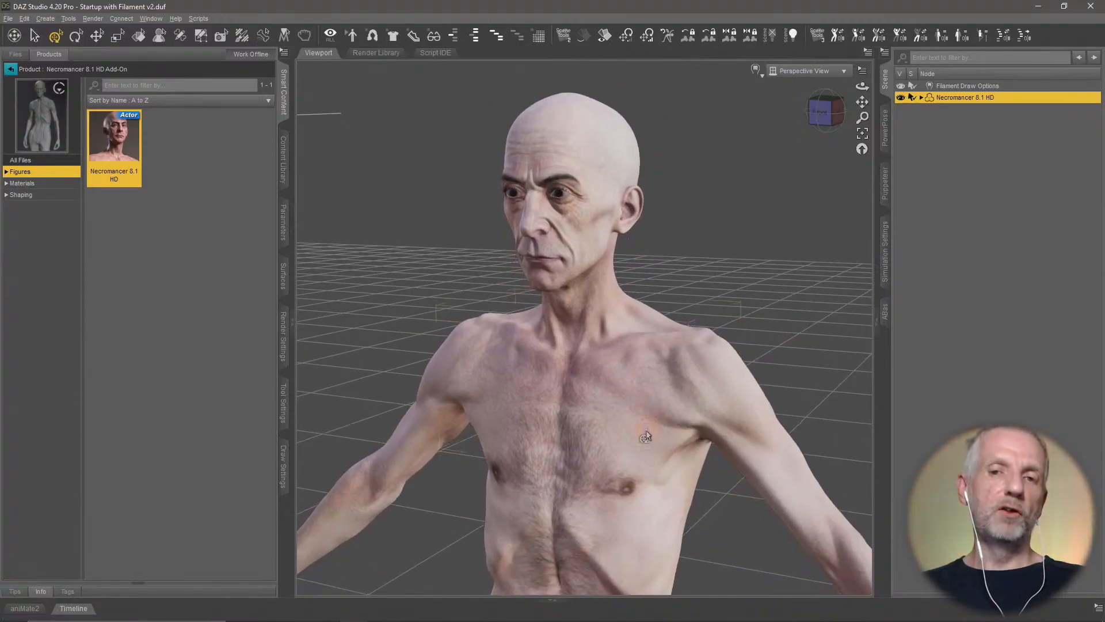
pyautogui.scroll(2, 639, 416)
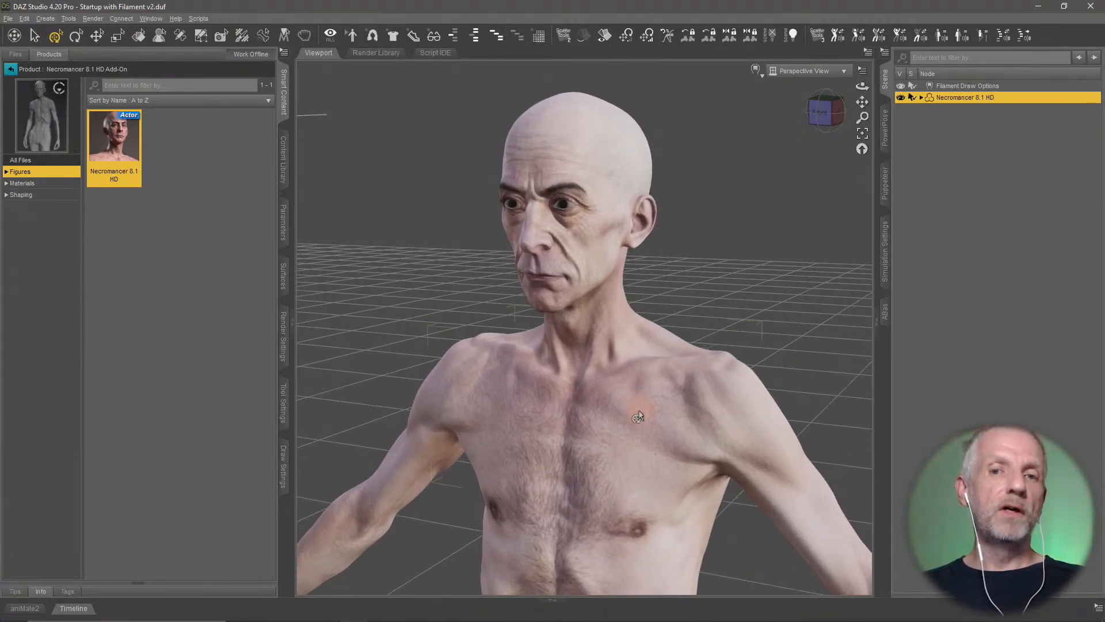
pyautogui.scroll(-1, 639, 416)
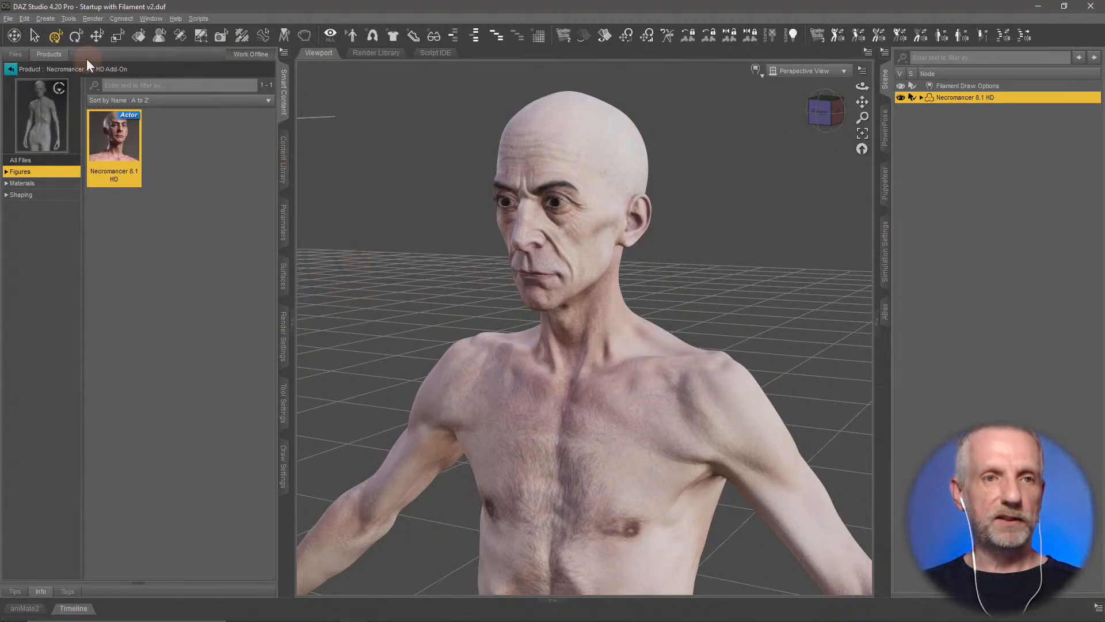
# Start exporting the Necromancer 8.1 HD figure and pin the Desktop's Face Painting Stream folder to Quick access.
pyautogui.click(3, 19)
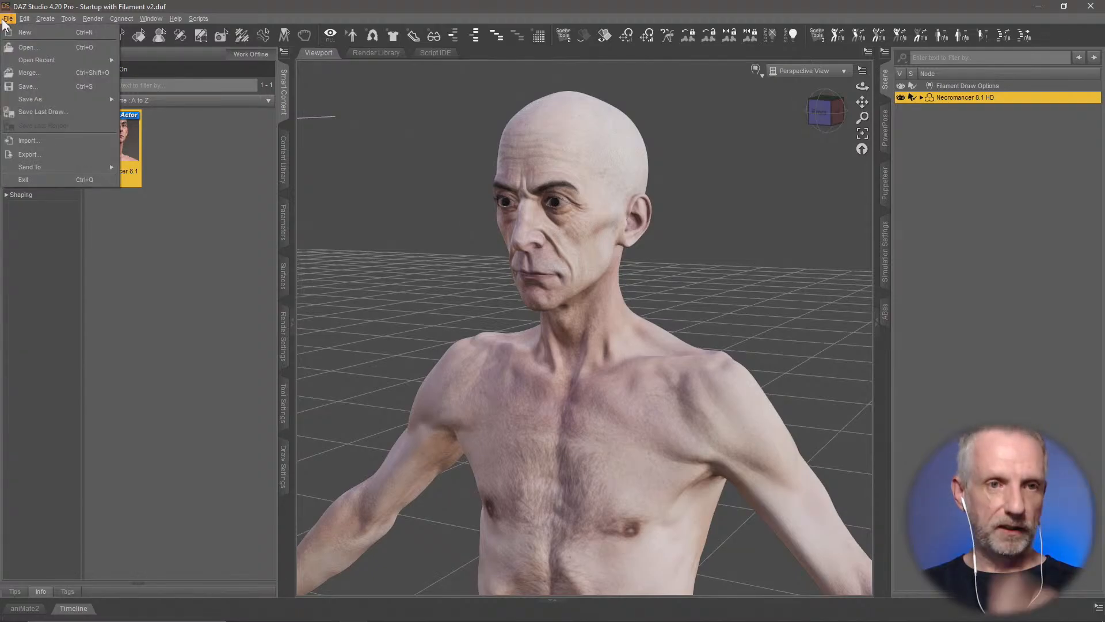
pyautogui.click(36, 153)
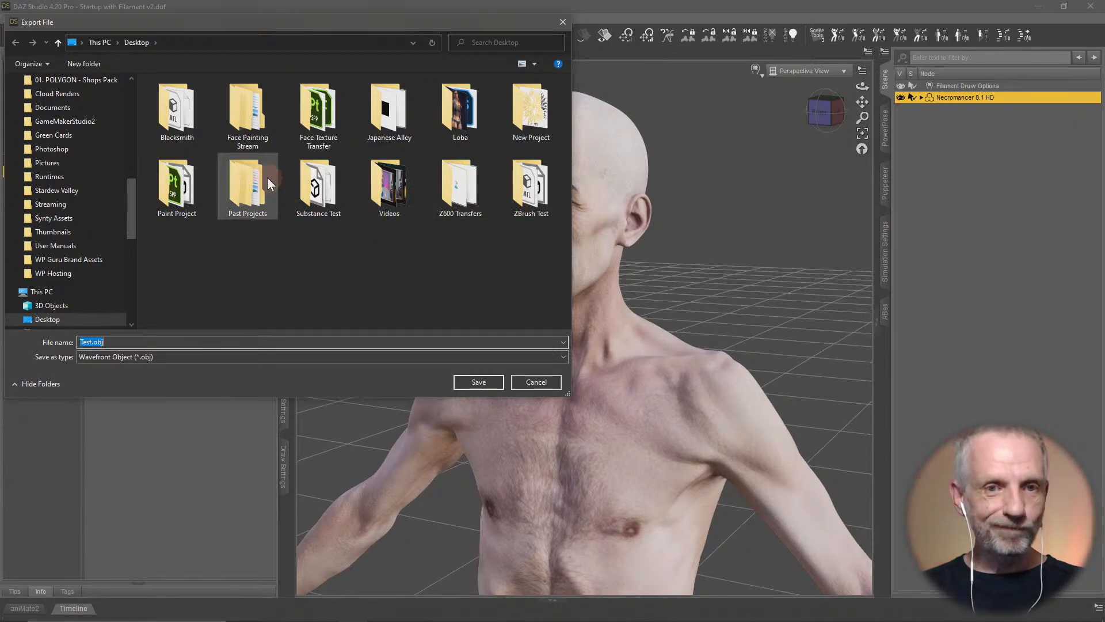
pyautogui.click(263, 136)
pyautogui.doubleClick(263, 130)
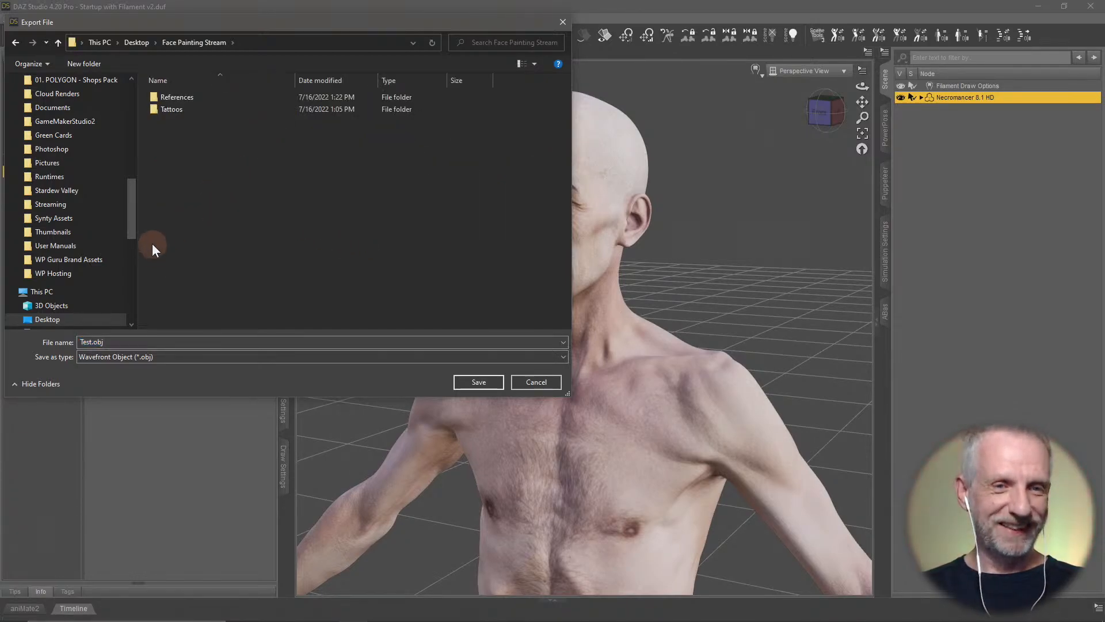
pyautogui.click(57, 43)
pyautogui.rightClick(252, 108)
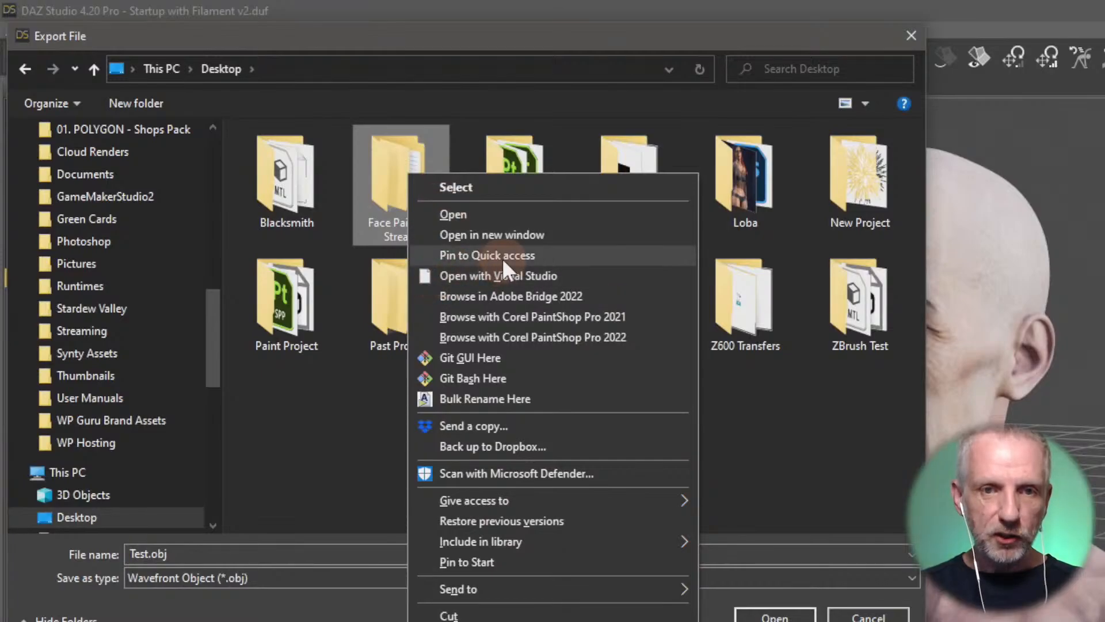
pyautogui.click(502, 257)
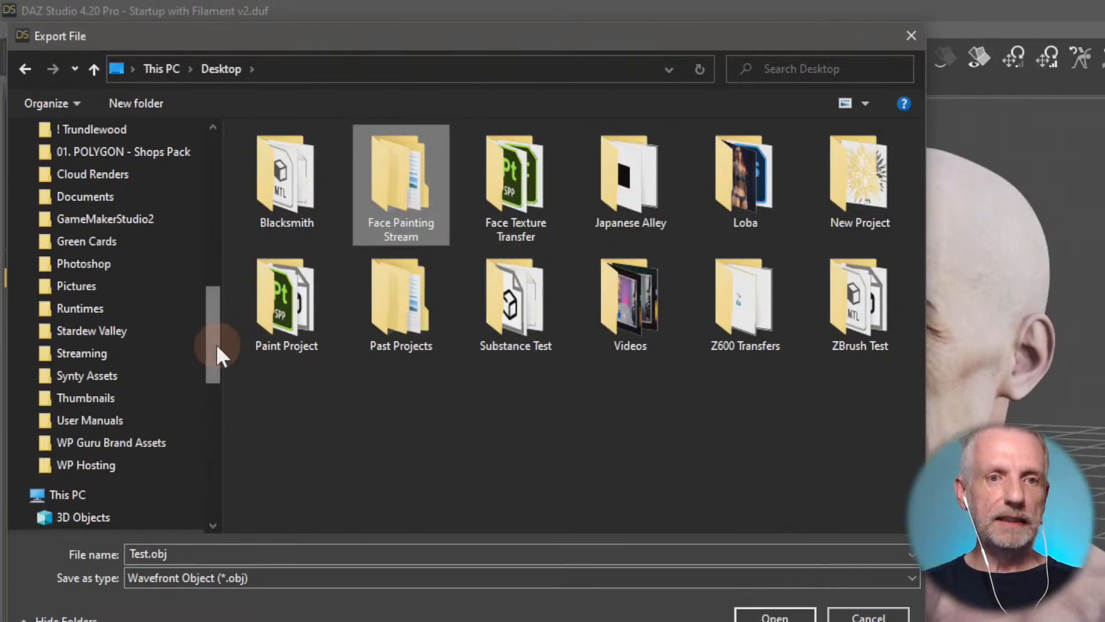
# Create a folder named OBJs inside the Face Painting Stream folder and open it as the export location.
pyautogui.moveTo(216, 352); pyautogui.dragTo(224, 155)
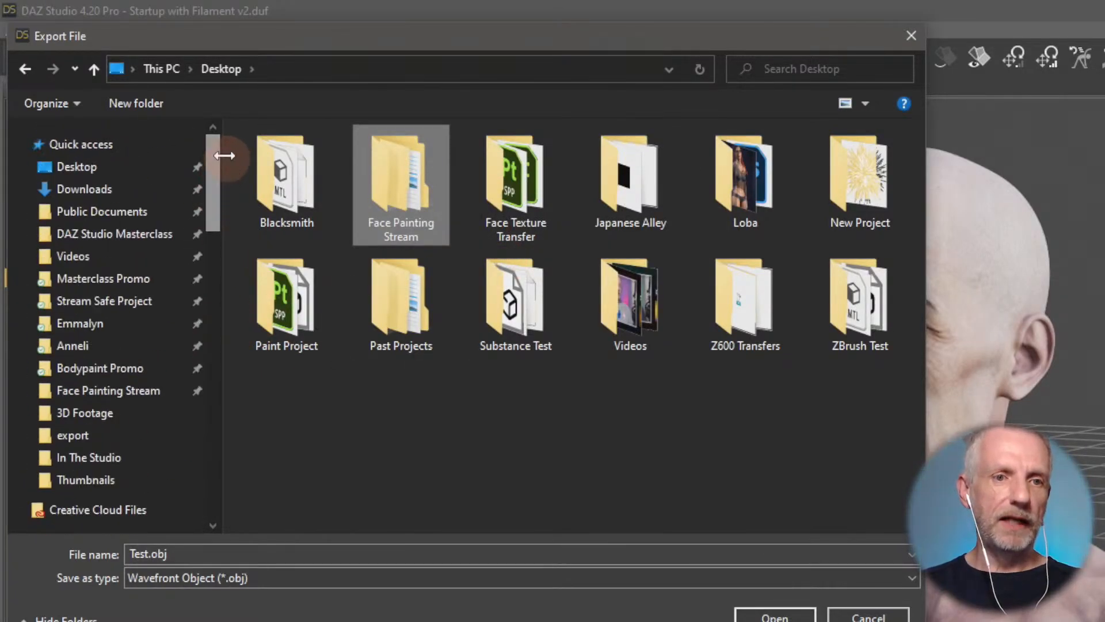
pyautogui.click(135, 395)
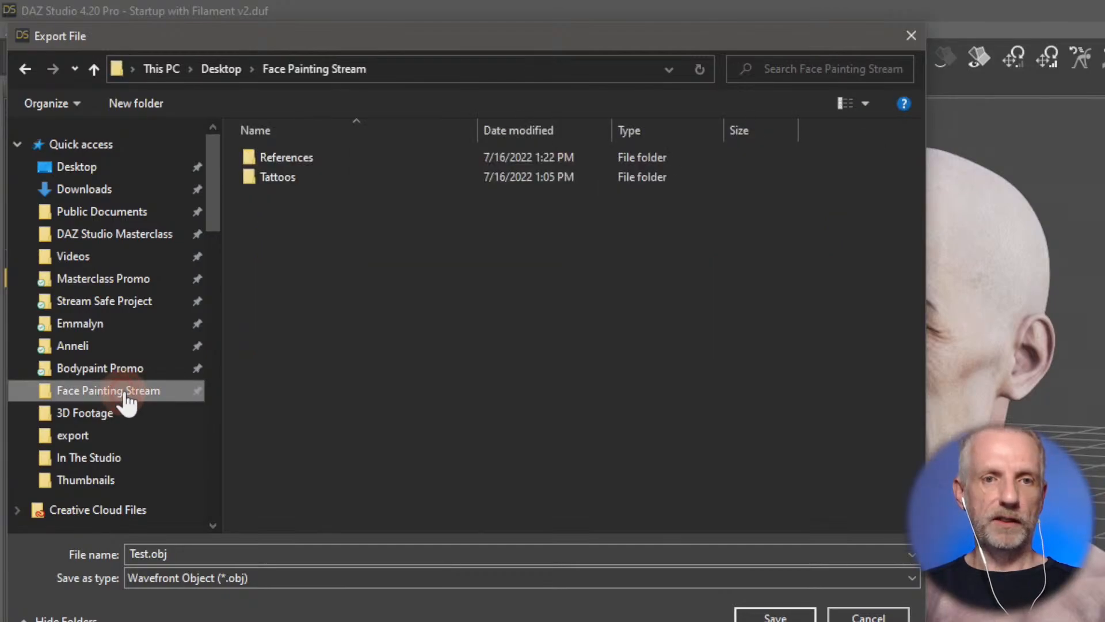
pyautogui.rightClick(318, 231)
pyautogui.moveTo(437, 522)
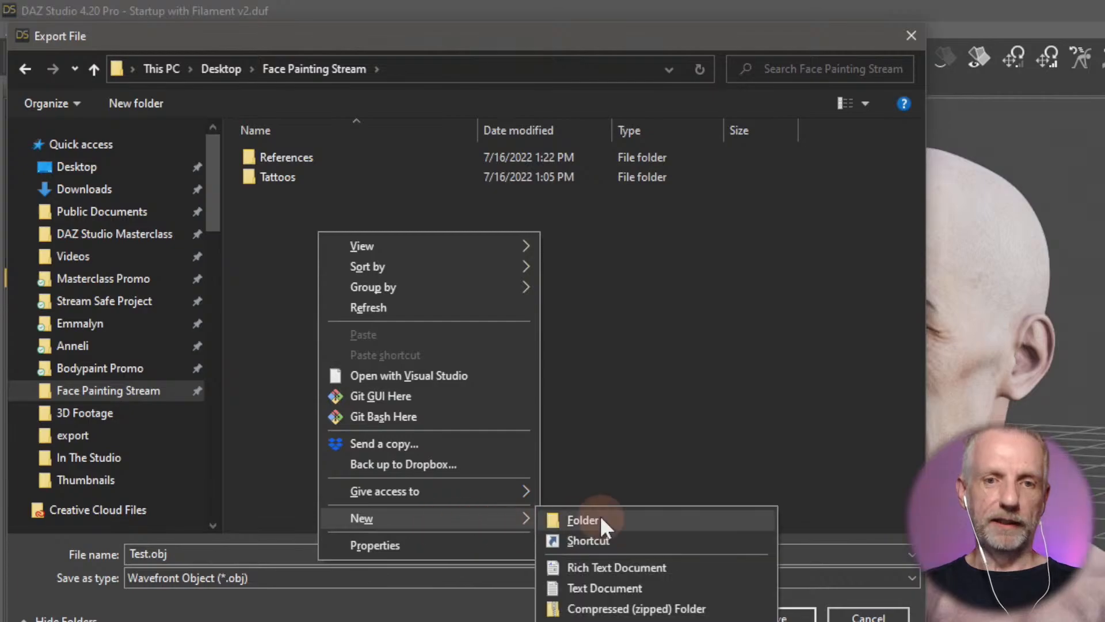
pyautogui.click(599, 518)
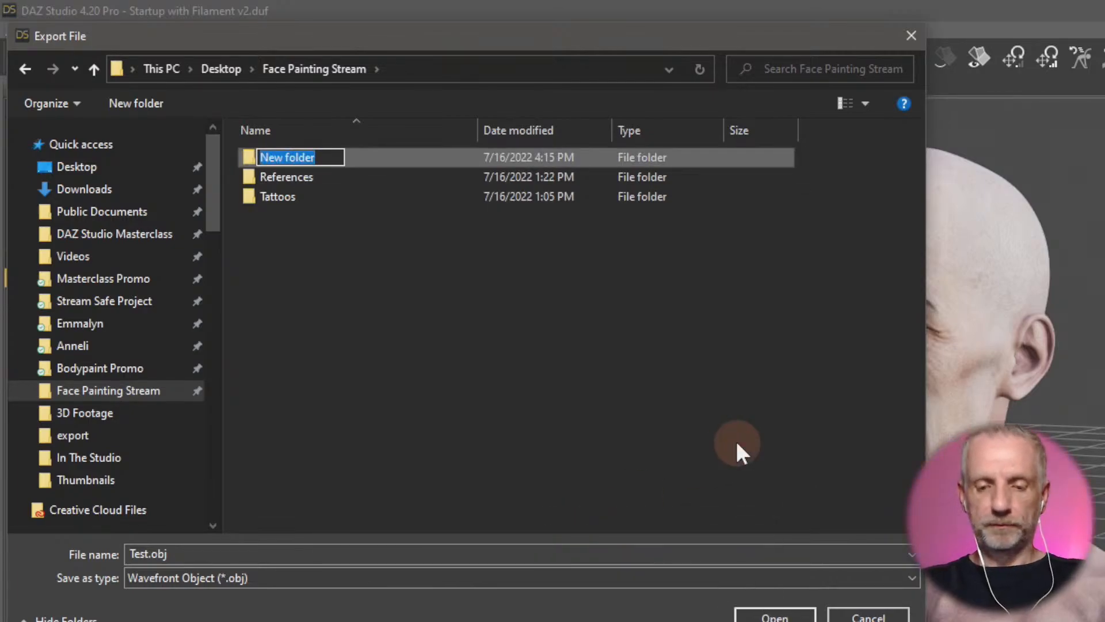
pyautogui.write('OBJs')
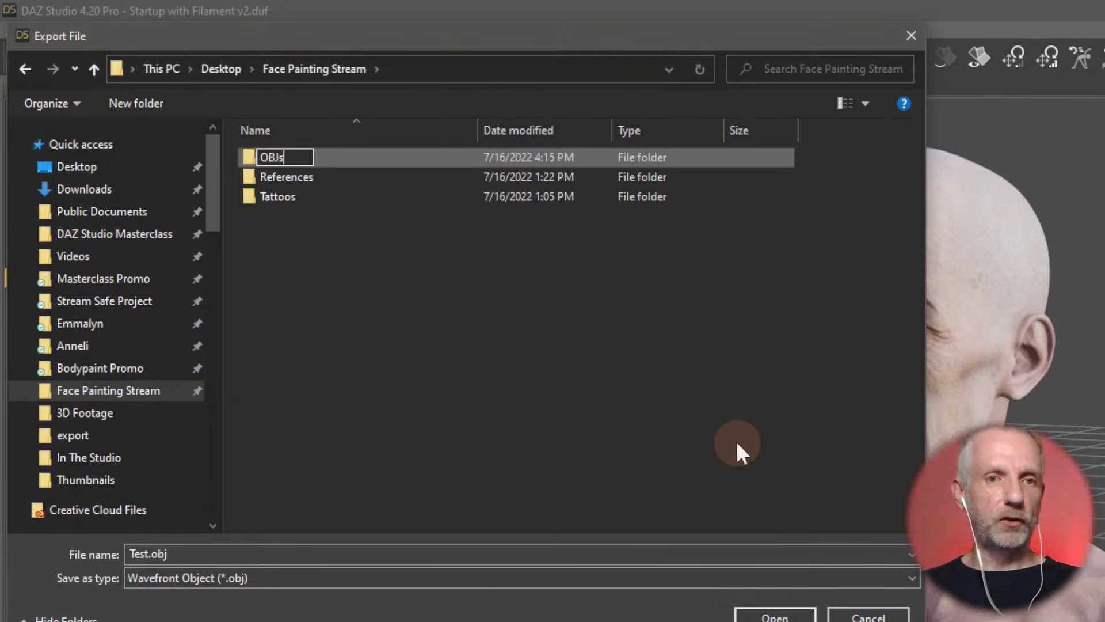
pyautogui.press('Return')
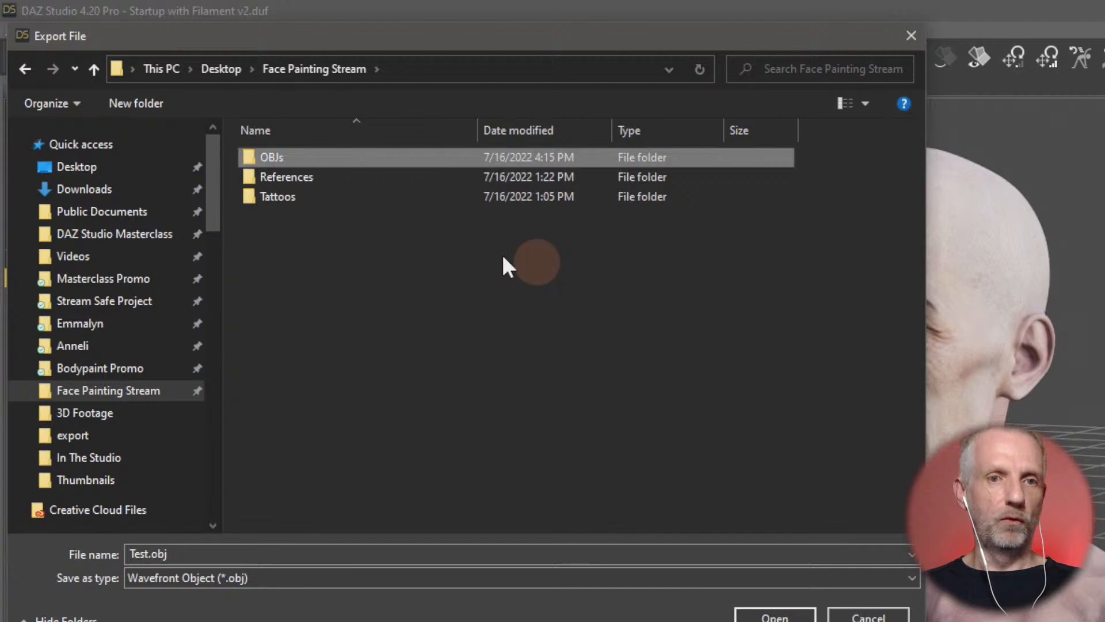
pyautogui.doubleClick(285, 160)
# Name the Wavefront Object export file "Necromander with mats" and save it to proceed to the export options.
pyautogui.doubleClick(329, 554)
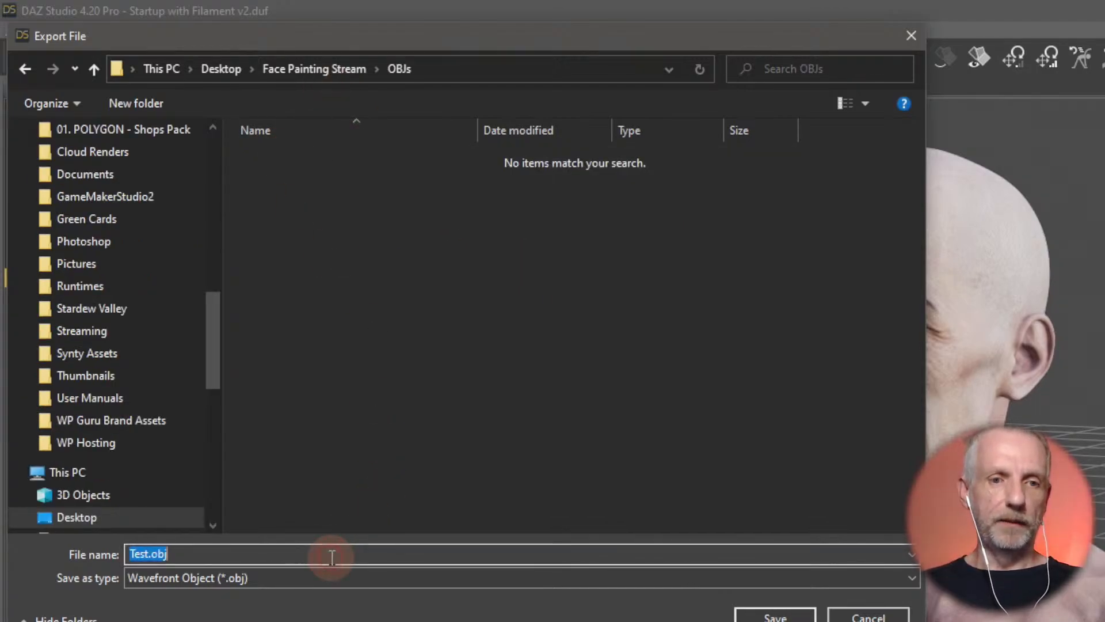
pyautogui.write('Nr')
pyautogui.press('BackSpace')
pyautogui.write('ecromander')
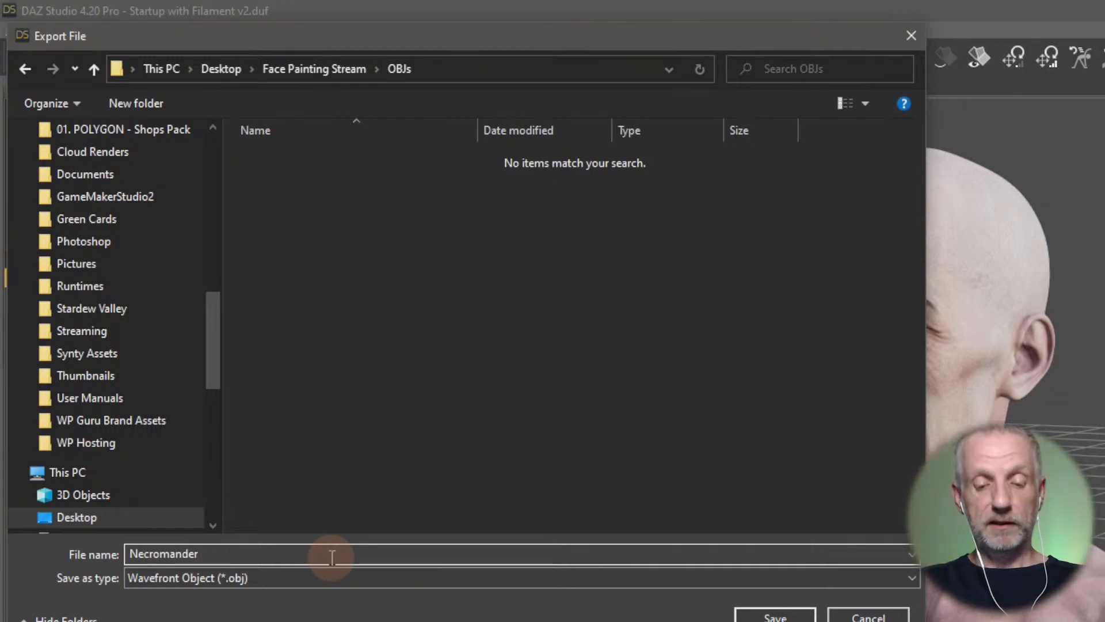
pyautogui.write(' with mats')
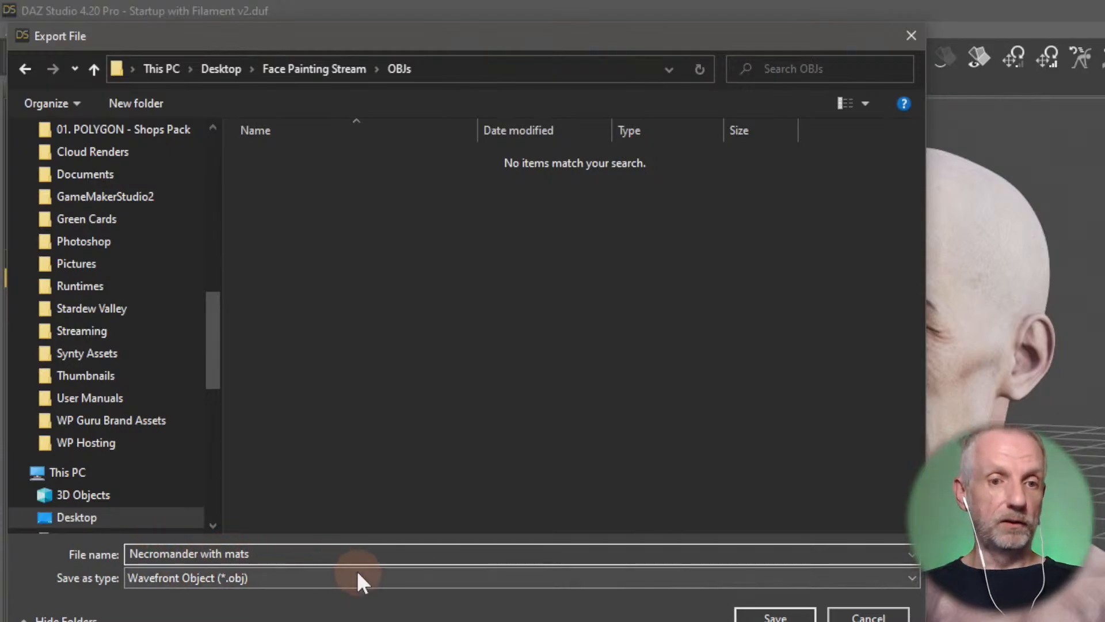
pyautogui.click(776, 615)
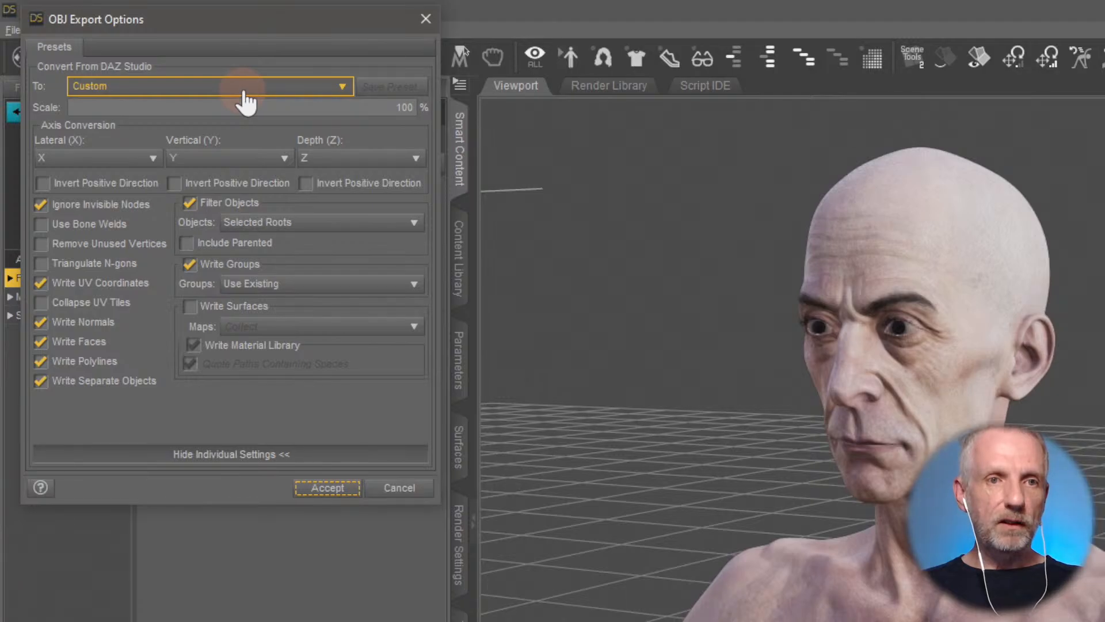
# Apply the DAZ Studio (1 unit = 1cm) preset to the OBJ export and enable Filter Objects for the selected roots.
pyautogui.click(244, 88)
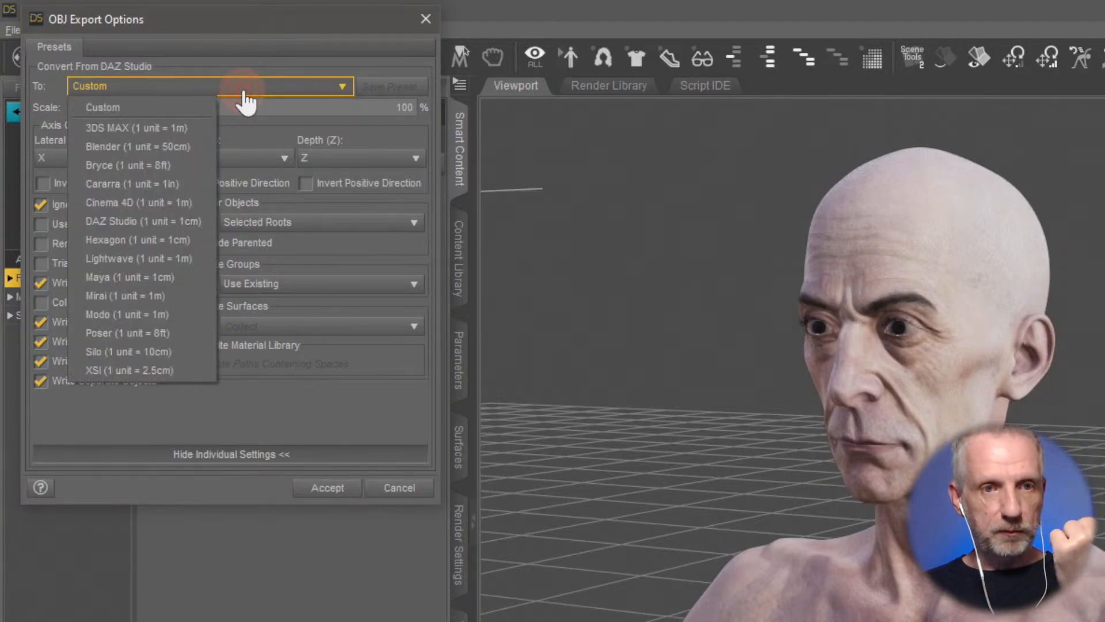
pyautogui.click(191, 221)
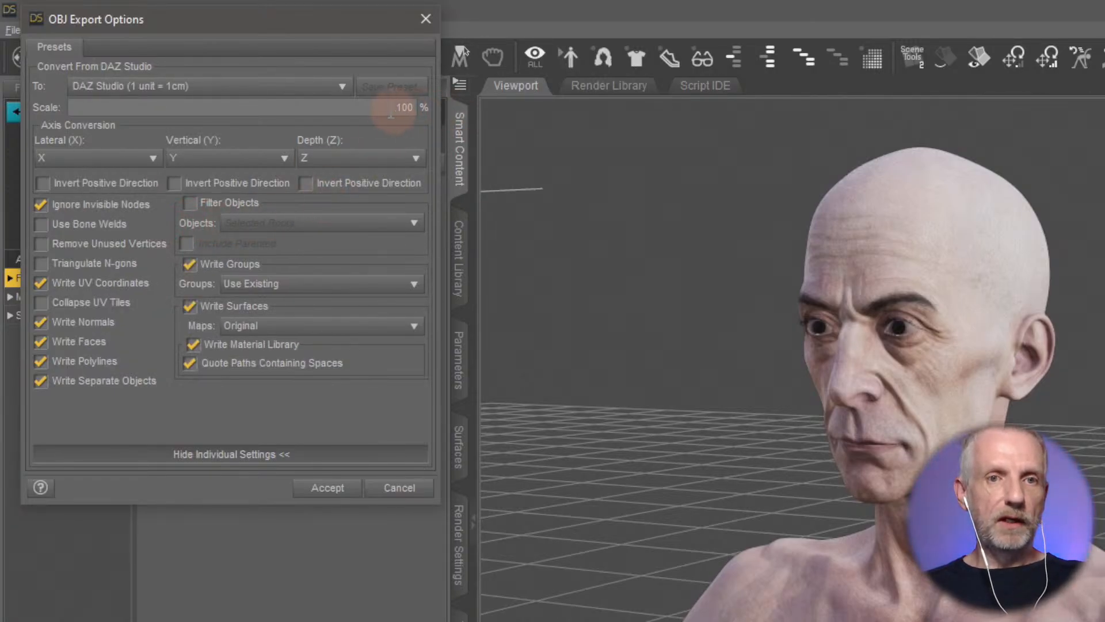
pyautogui.click(413, 109)
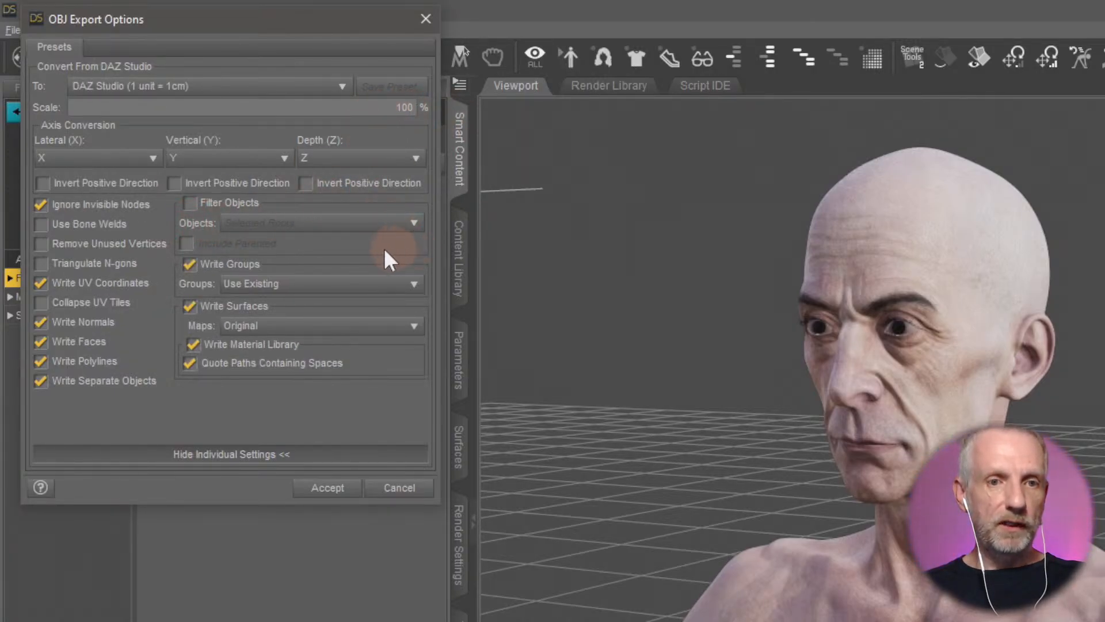
pyautogui.click(191, 202)
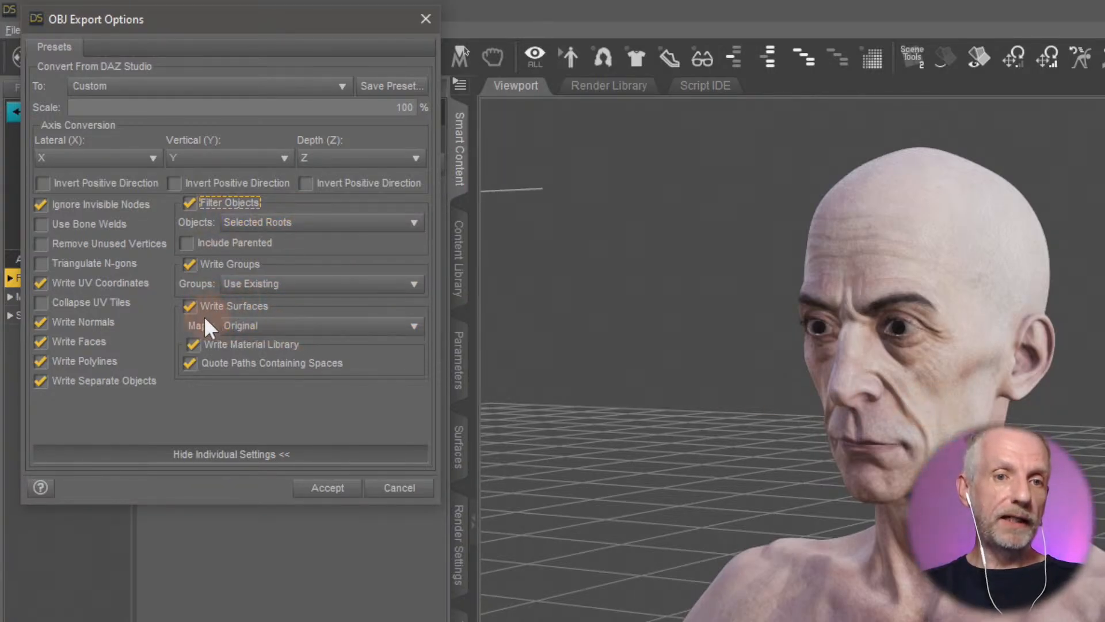
# Set the OBJ export's surface maps to Collect and run the export.
pyautogui.click(309, 328)
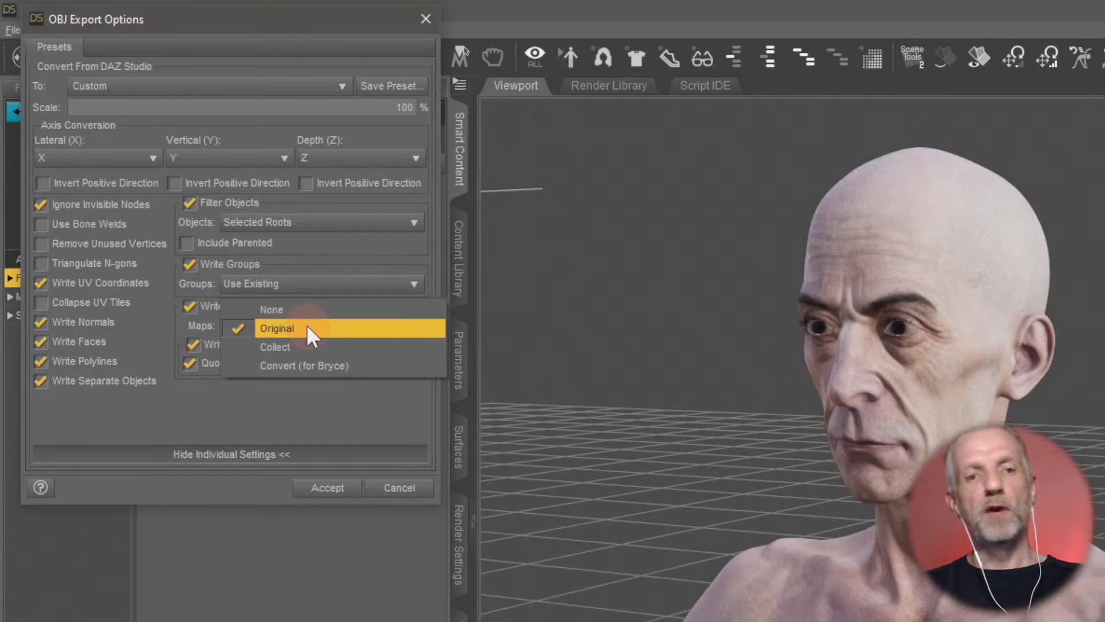
pyautogui.click(308, 328)
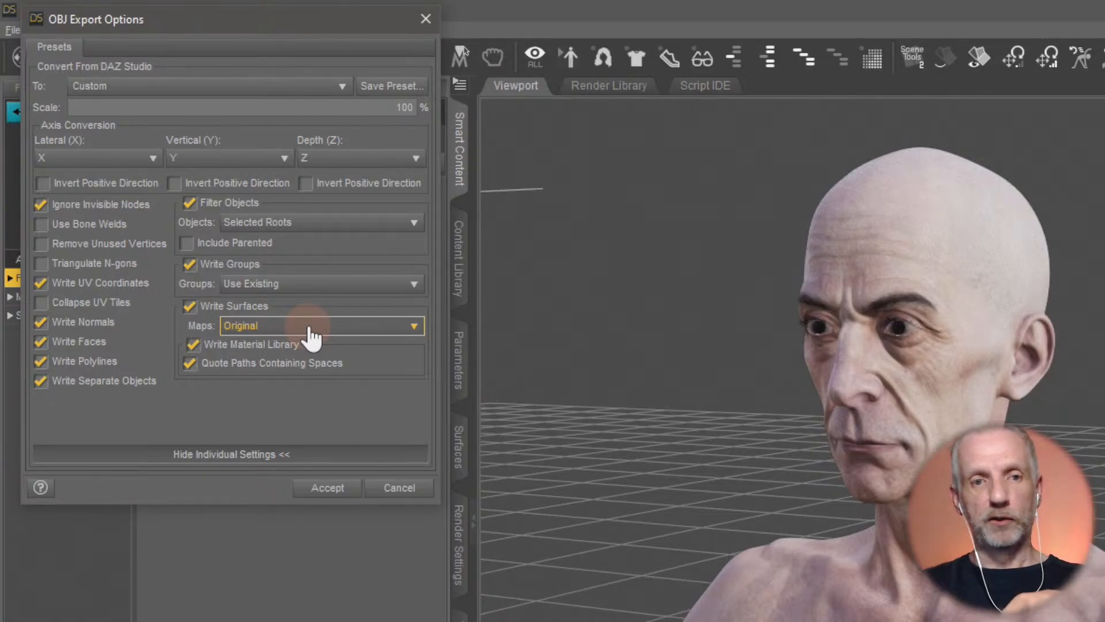
pyautogui.click(309, 328)
pyautogui.click(303, 344)
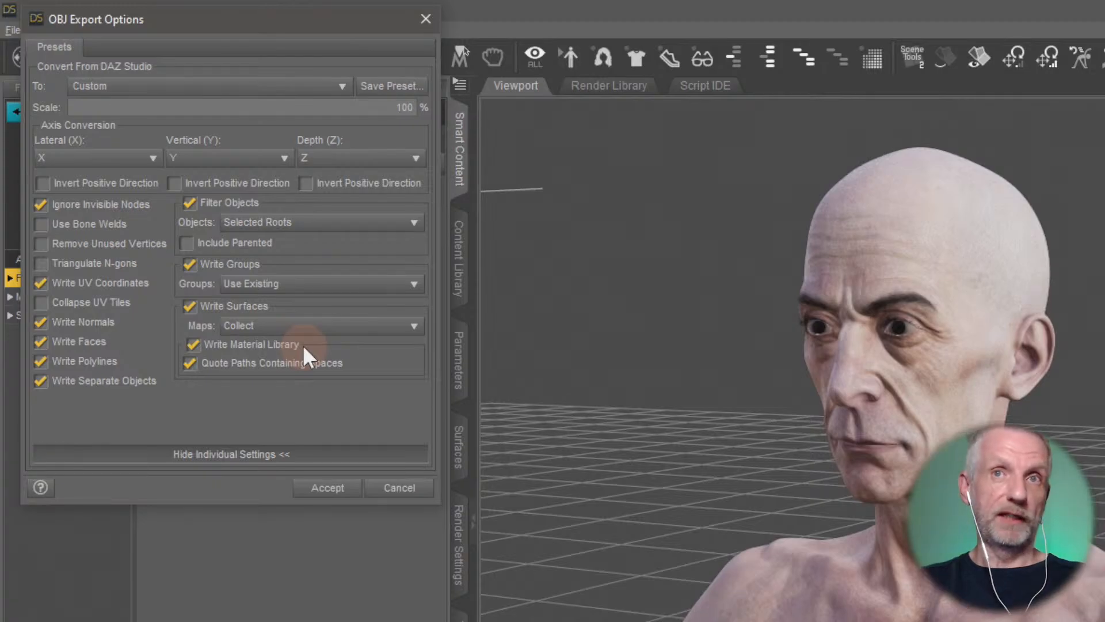
pyautogui.click(327, 488)
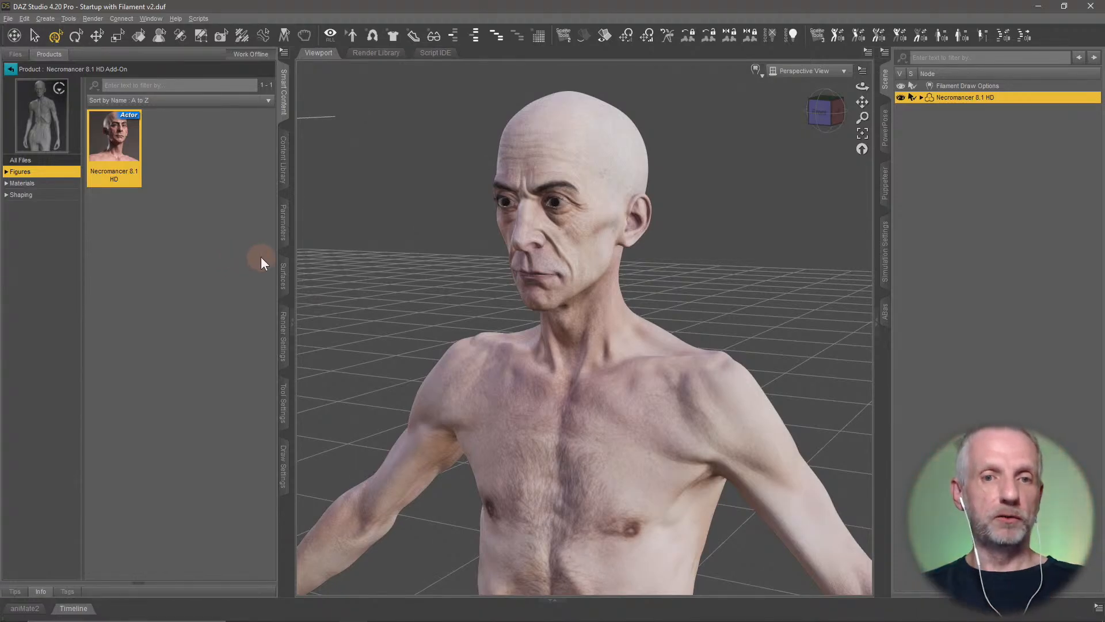
# Set the figure's mesh Resolution Level to Base.
pyautogui.click(284, 221)
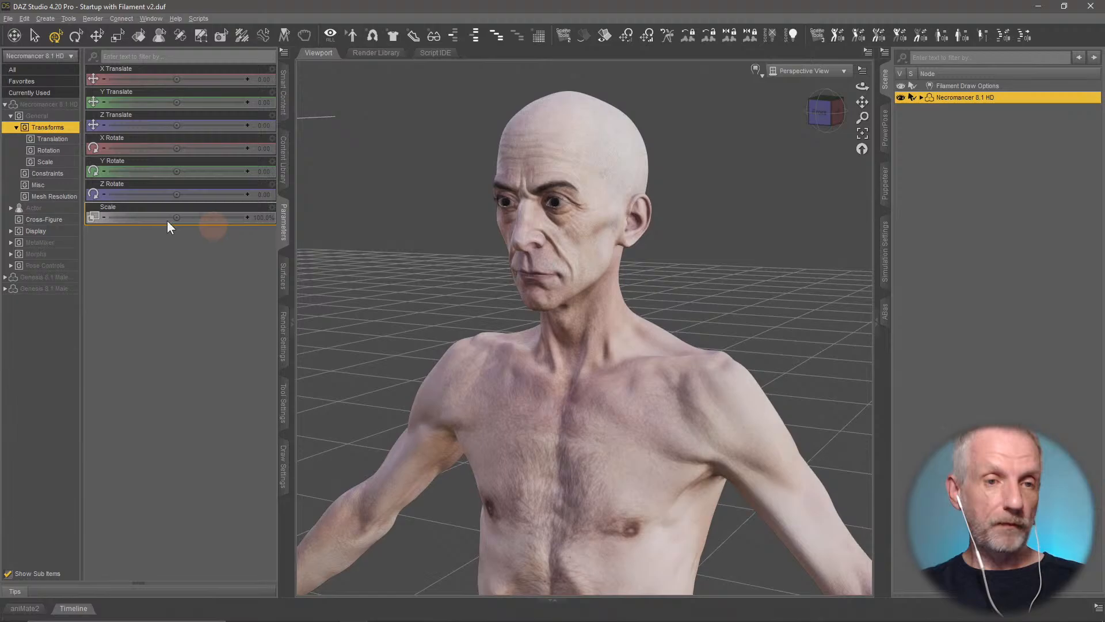
pyautogui.click(58, 198)
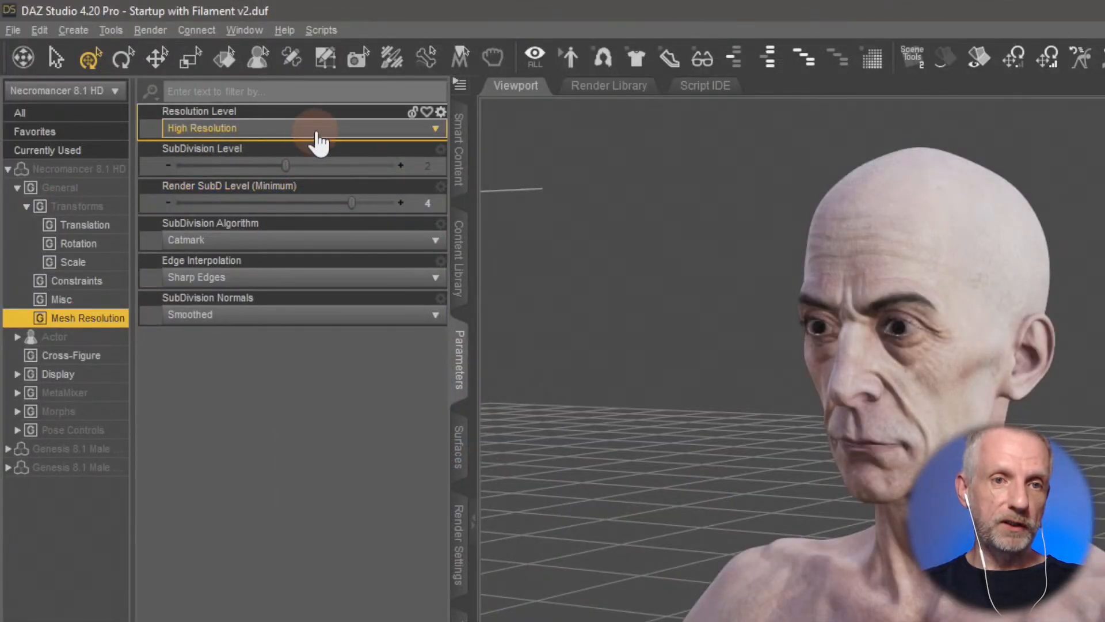
pyautogui.click(315, 131)
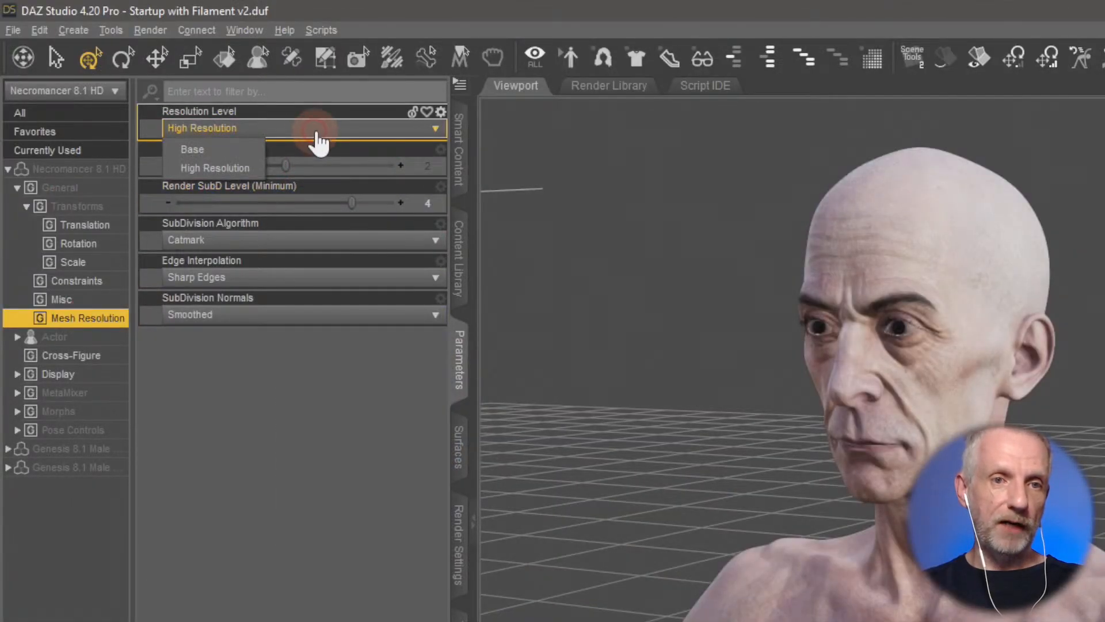
pyautogui.click(235, 145)
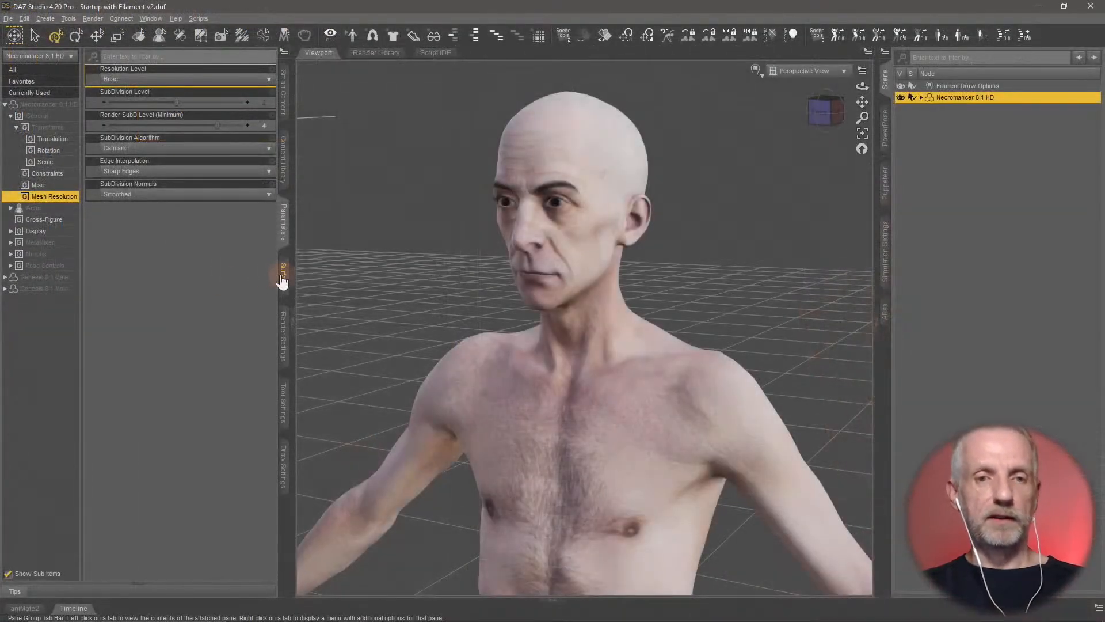
# Inspect the surface settings of the Necromancer figure's Arms and Body, including the base color map.
pyautogui.click(459, 447)
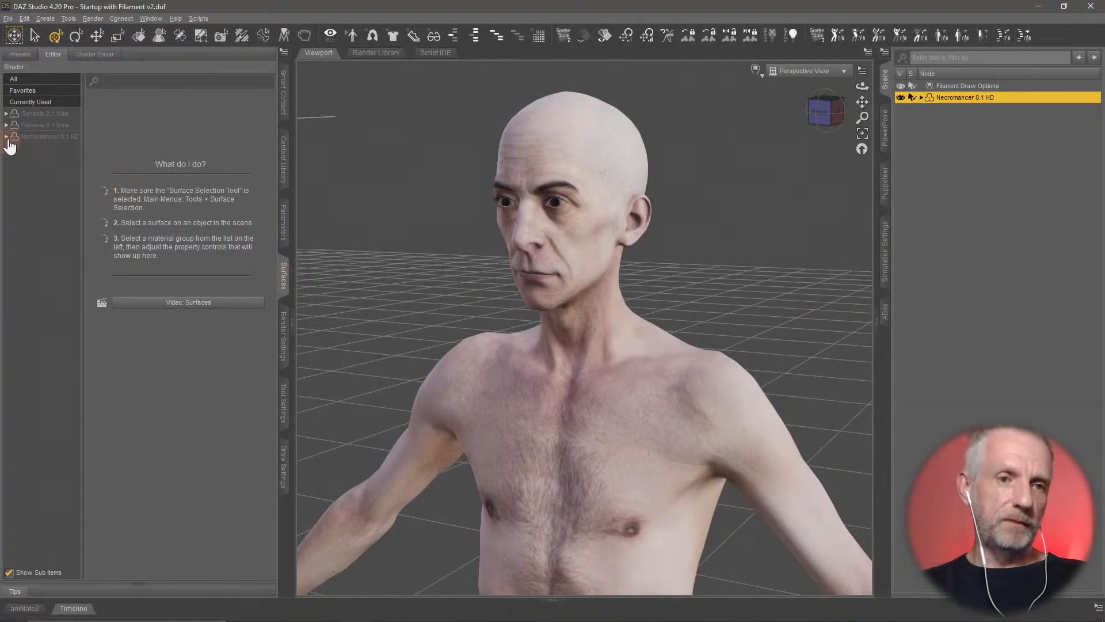
pyautogui.click(7, 137)
pyautogui.click(11, 206)
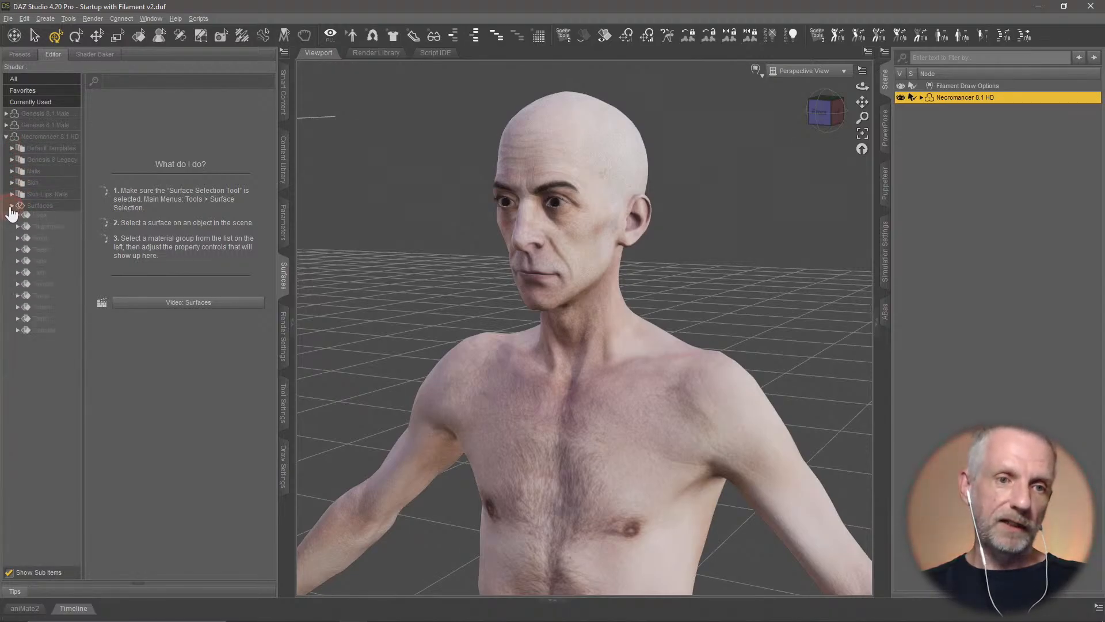
pyautogui.click(51, 219)
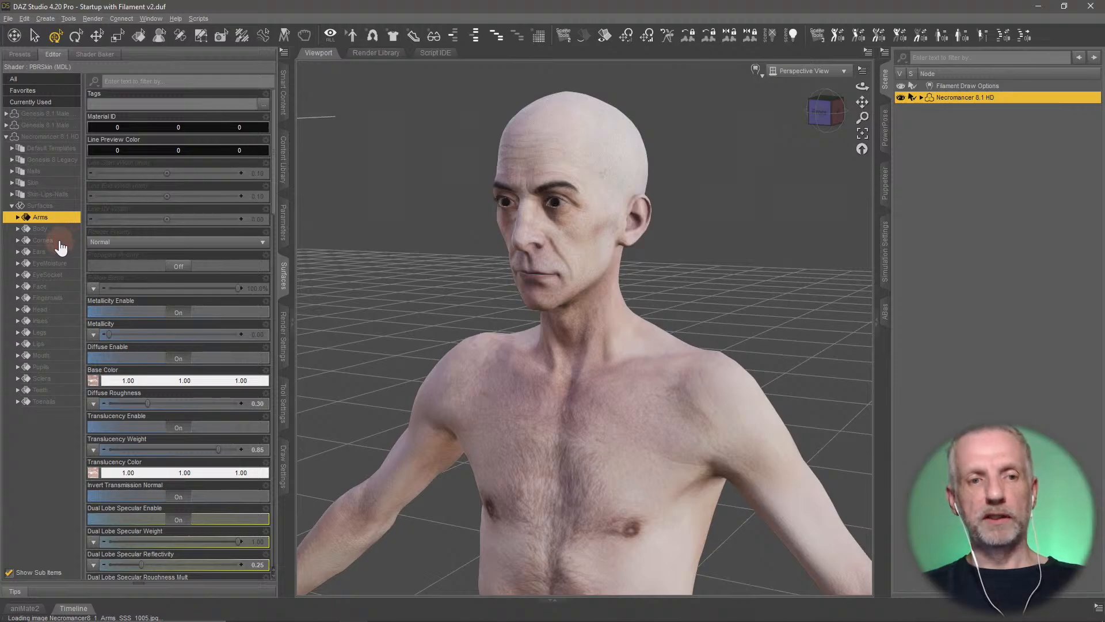
pyautogui.click(58, 231)
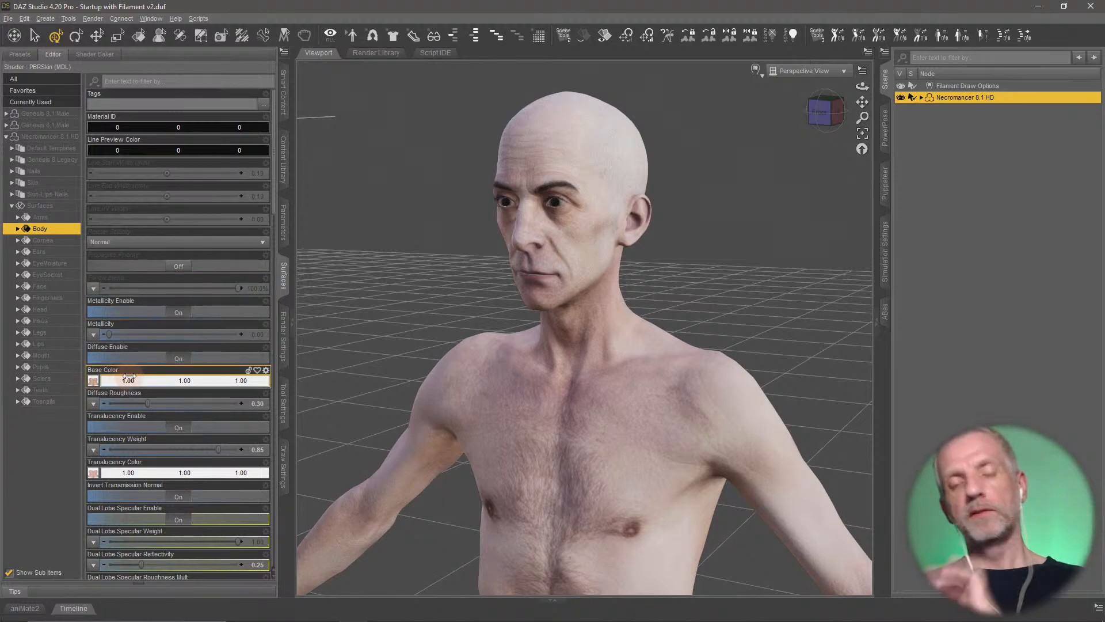
# Display the figure in the viewport with the Wire Shaded draw style.
pyautogui.click(756, 70)
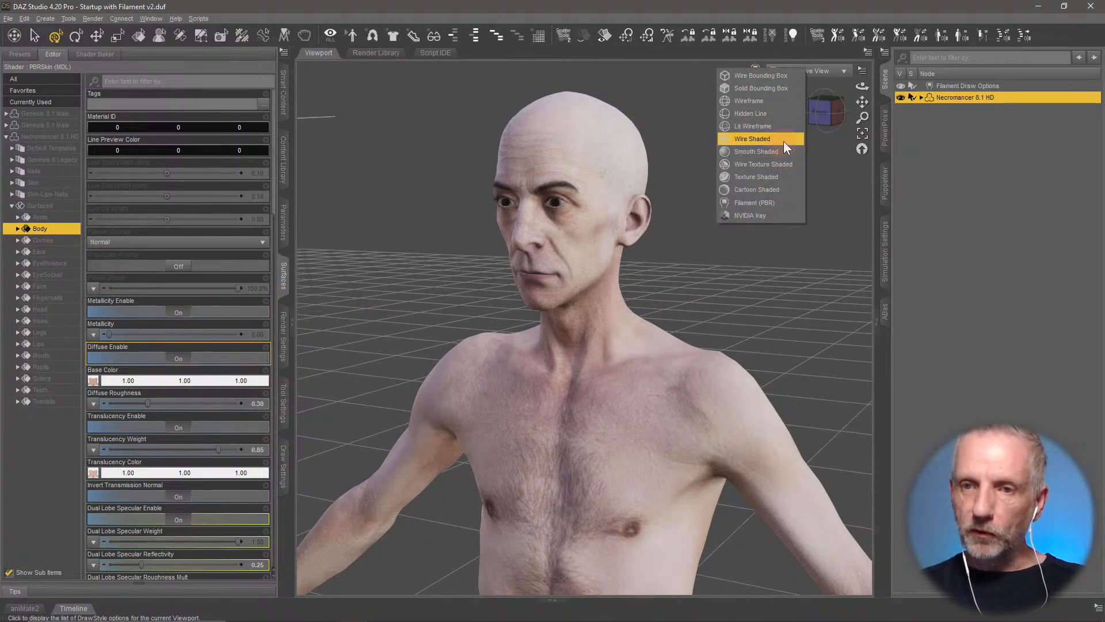
pyautogui.click(783, 140)
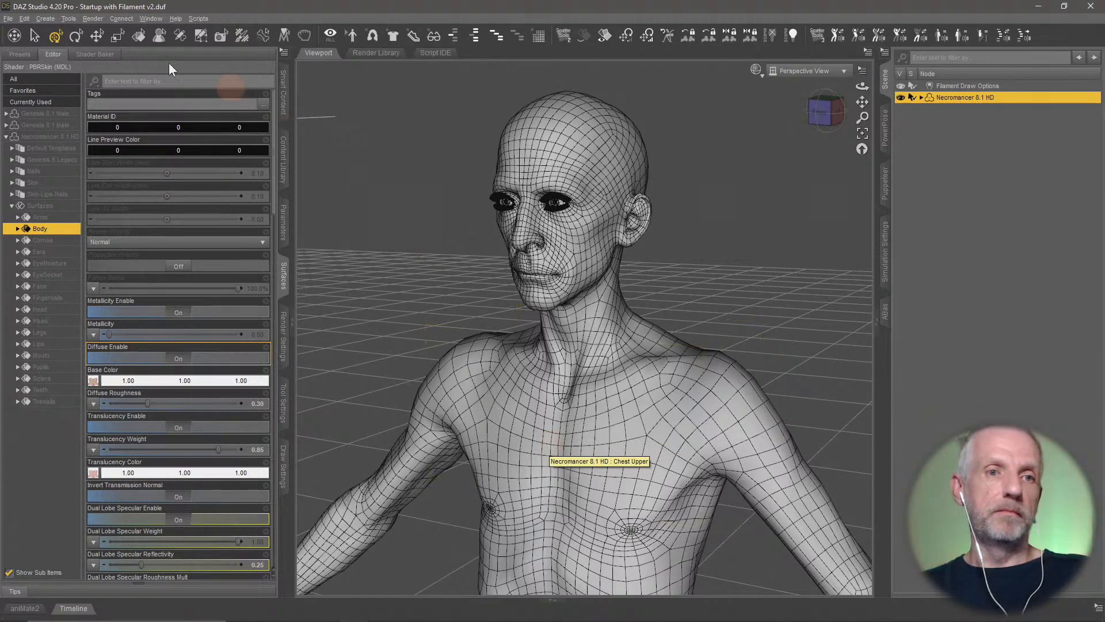
# Triangulate the geometry of the Necromancer 8.1 HD figure.
pyautogui.click(25, 19)
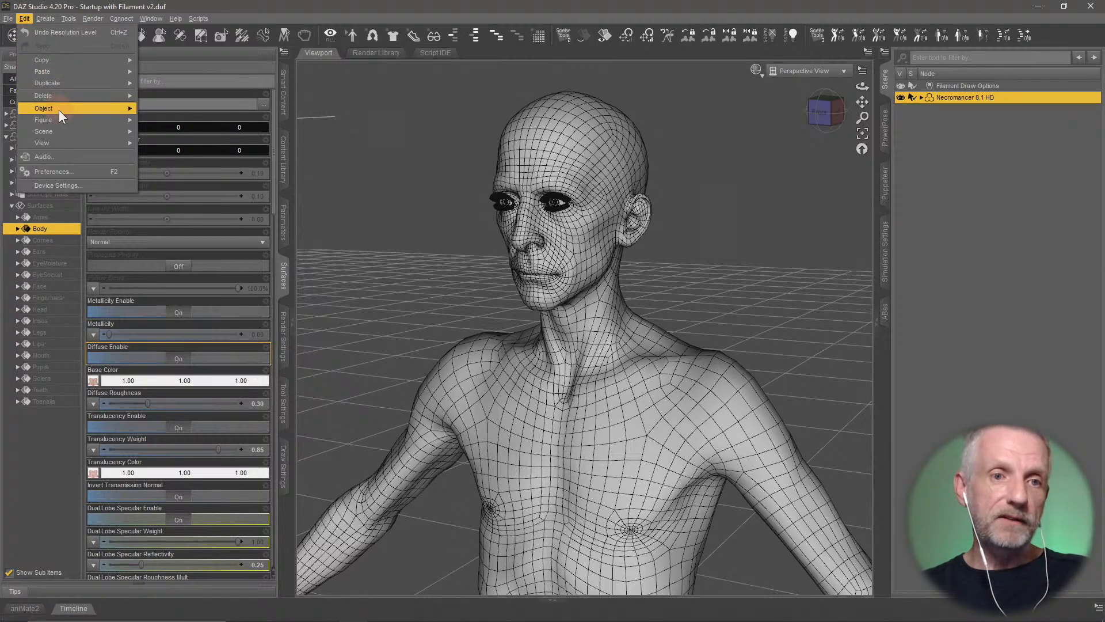
pyautogui.moveTo(61, 109)
pyautogui.moveTo(237, 220)
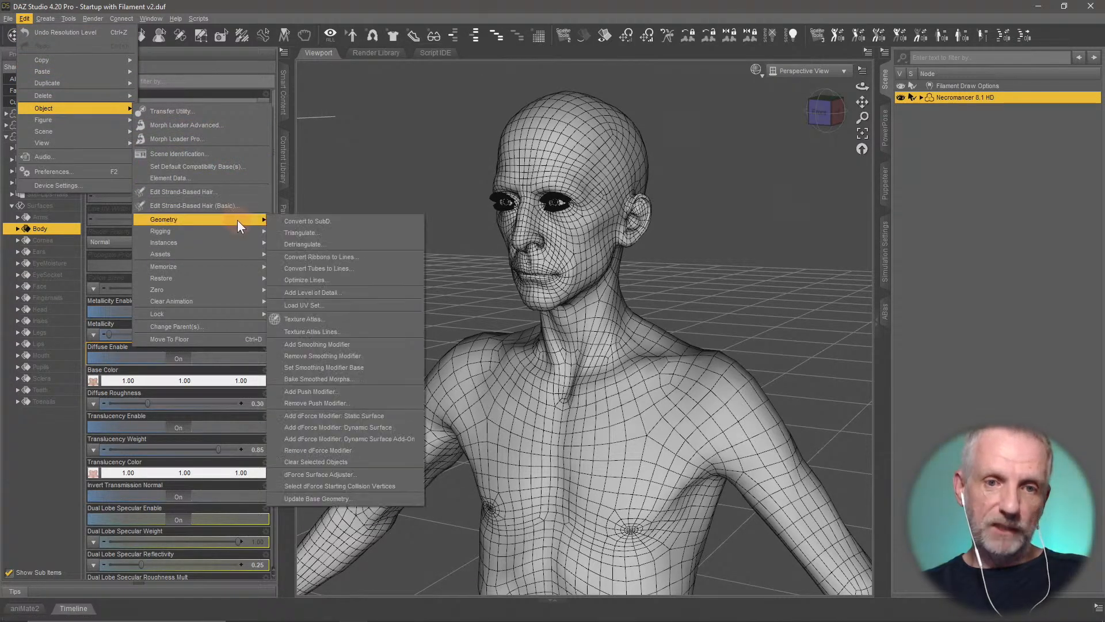
pyautogui.click(351, 234)
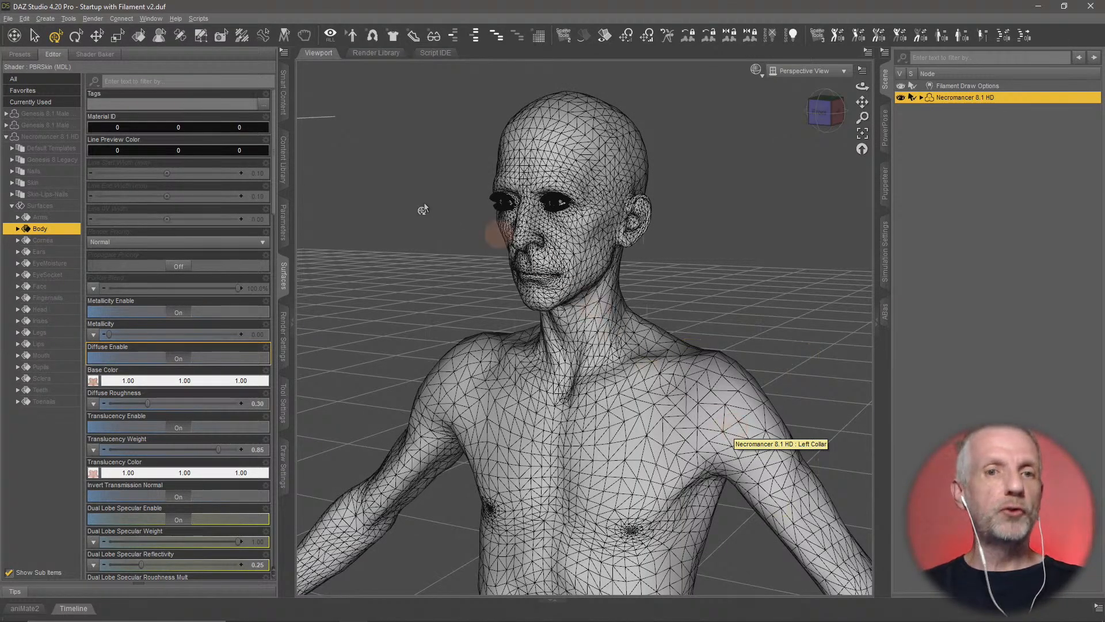
# Export the triangulated figure as a Wavefront OBJ named "Necromancer no mats" in the OBJs folder, with Write Surfaces turned off.
pyautogui.click(8, 18)
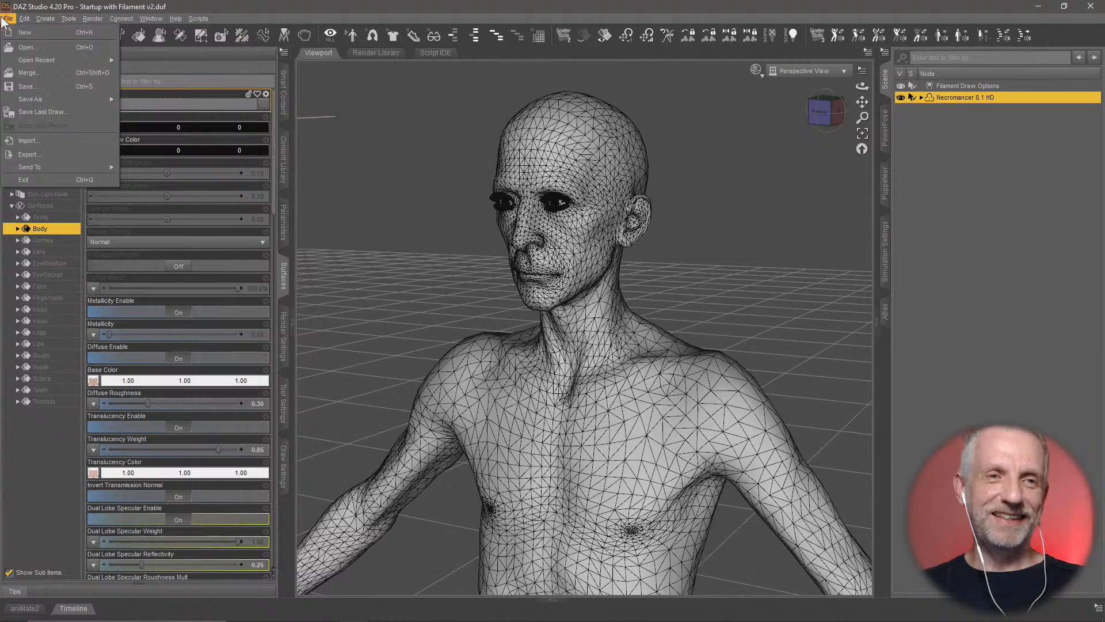
pyautogui.click(57, 153)
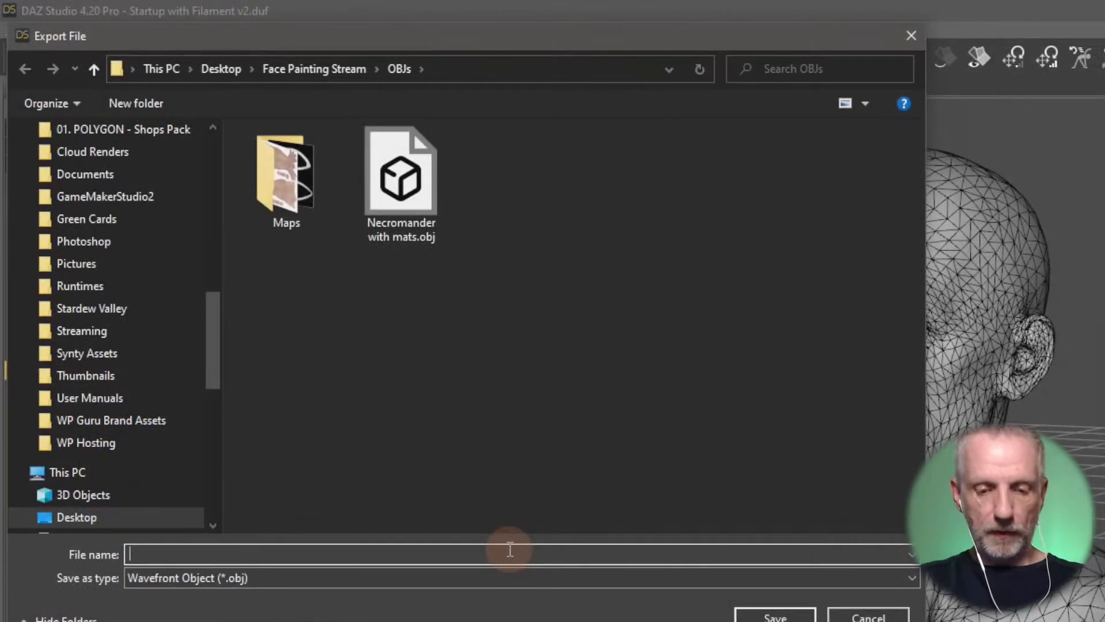
pyautogui.write('Necromanser no mt')
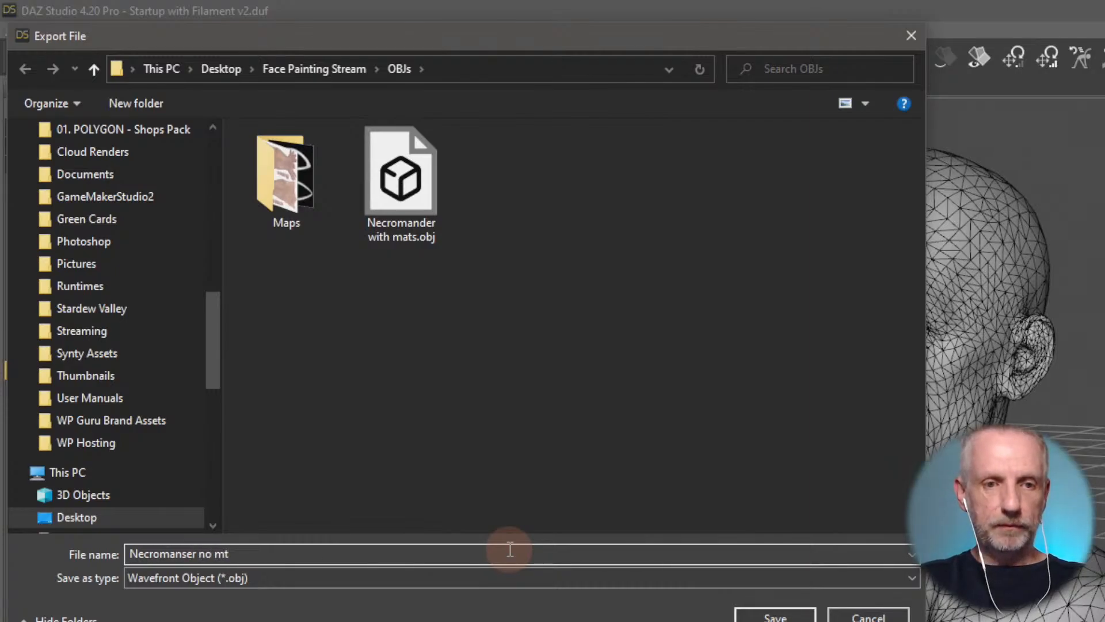
pyautogui.press('BackSpace')
pyautogui.write('ats')
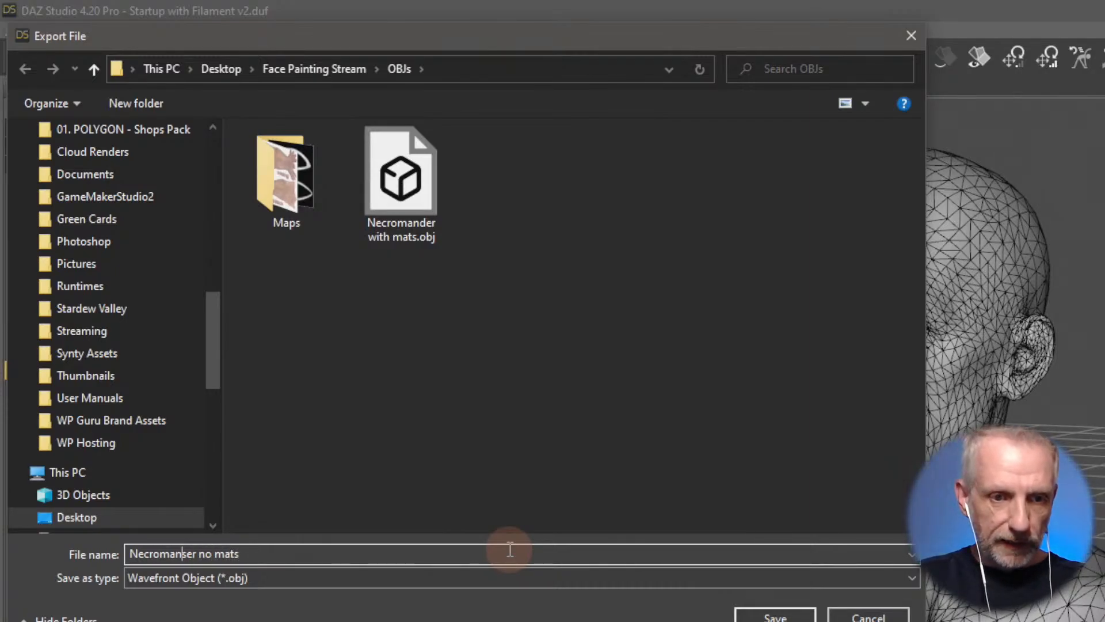
pyautogui.press('BackSpace')
pyautogui.write('c')
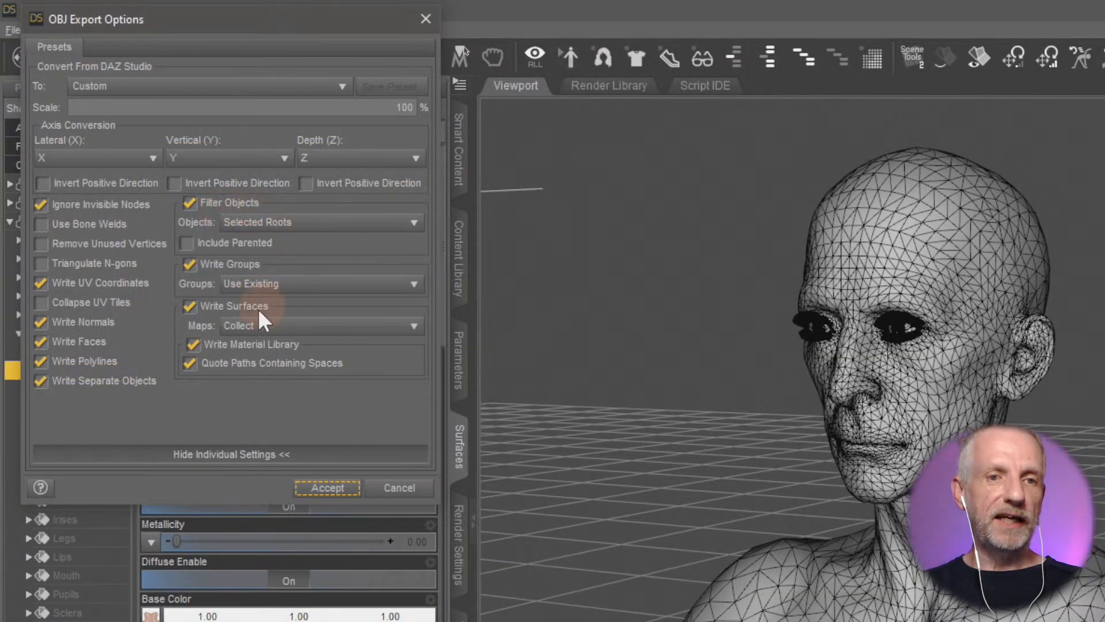
pyautogui.click(190, 305)
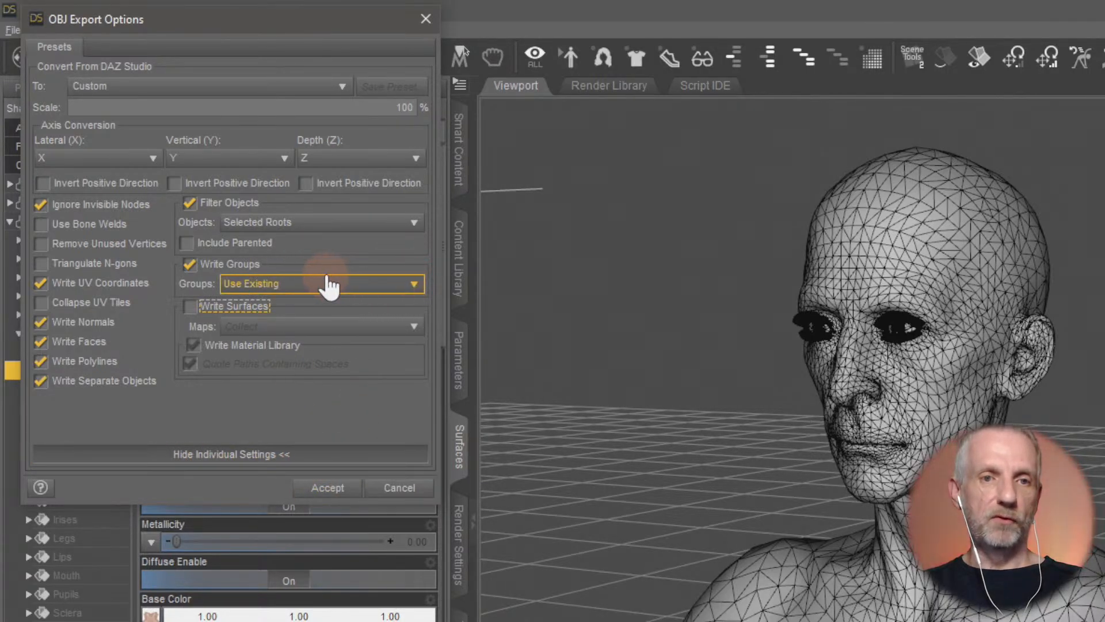
pyautogui.click(316, 488)
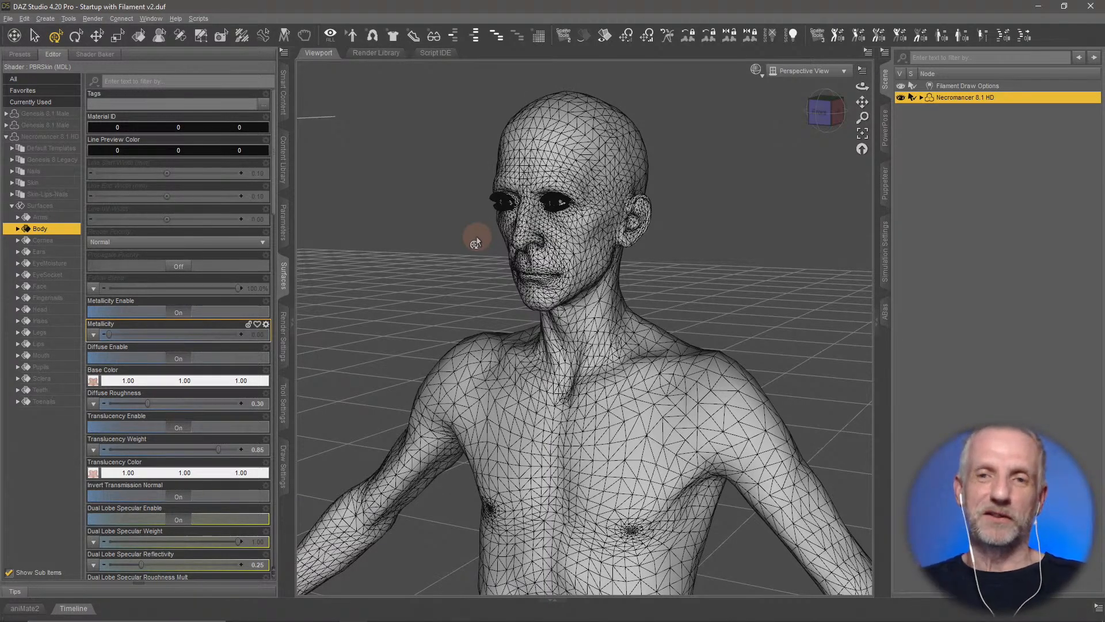
# Launch Adobe Substance 3D Painter and start a new project.
pyautogui.click(1028, 7)
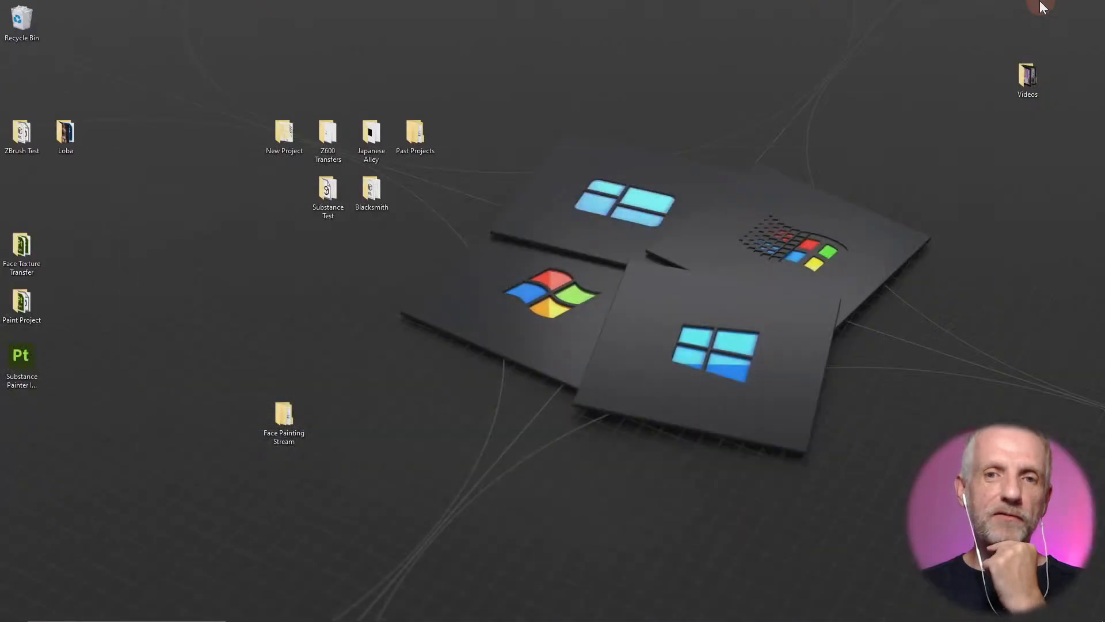
pyautogui.click(13, 611)
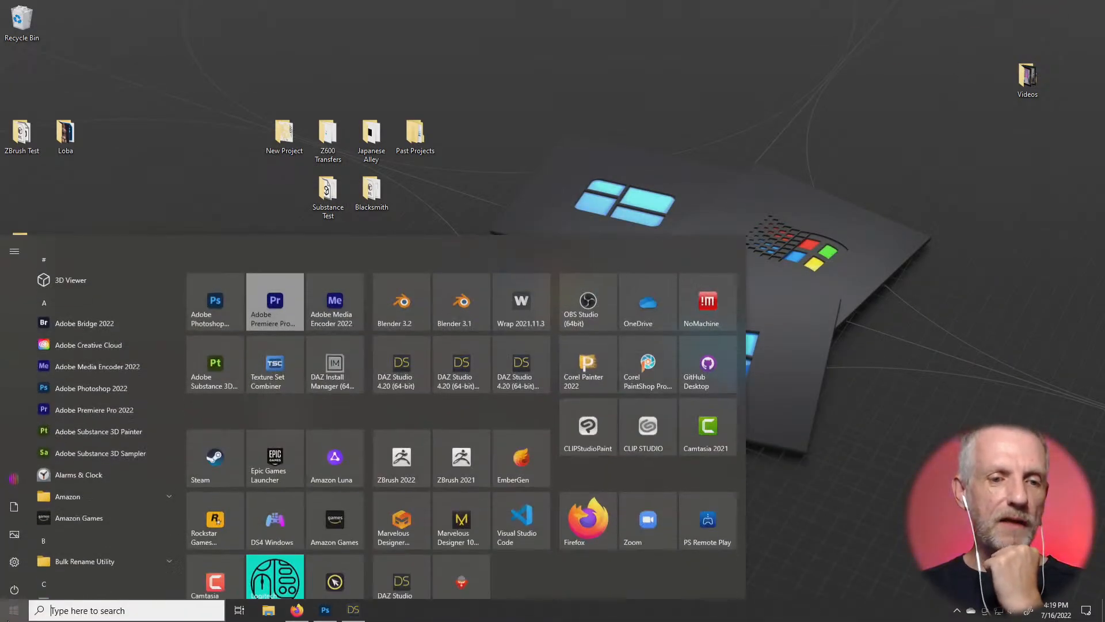
pyautogui.click(362, 412)
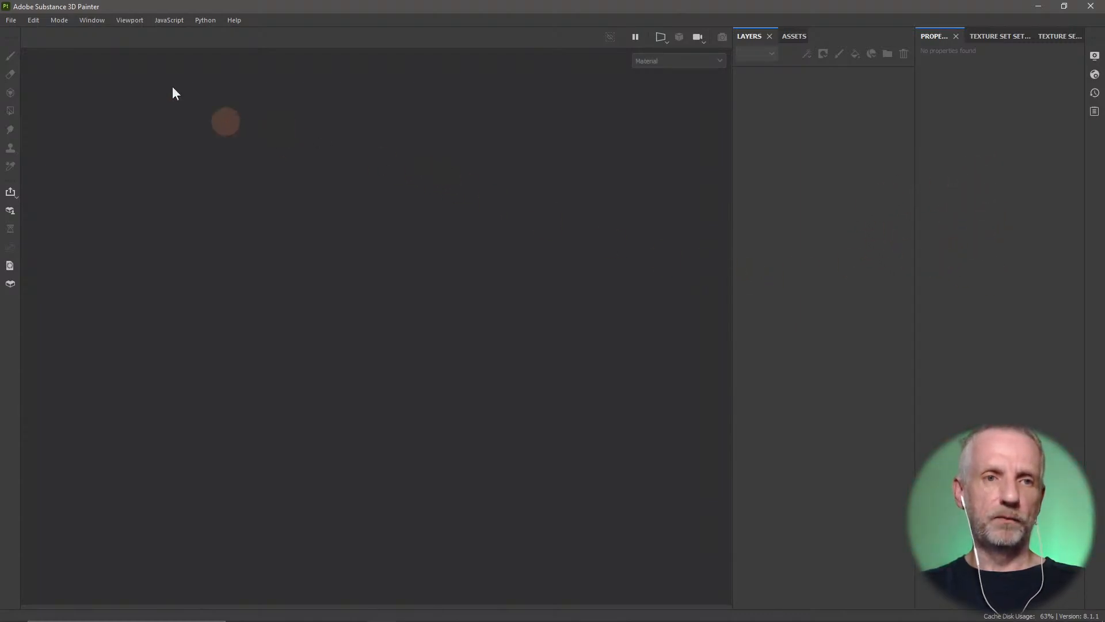
pyautogui.click(11, 22)
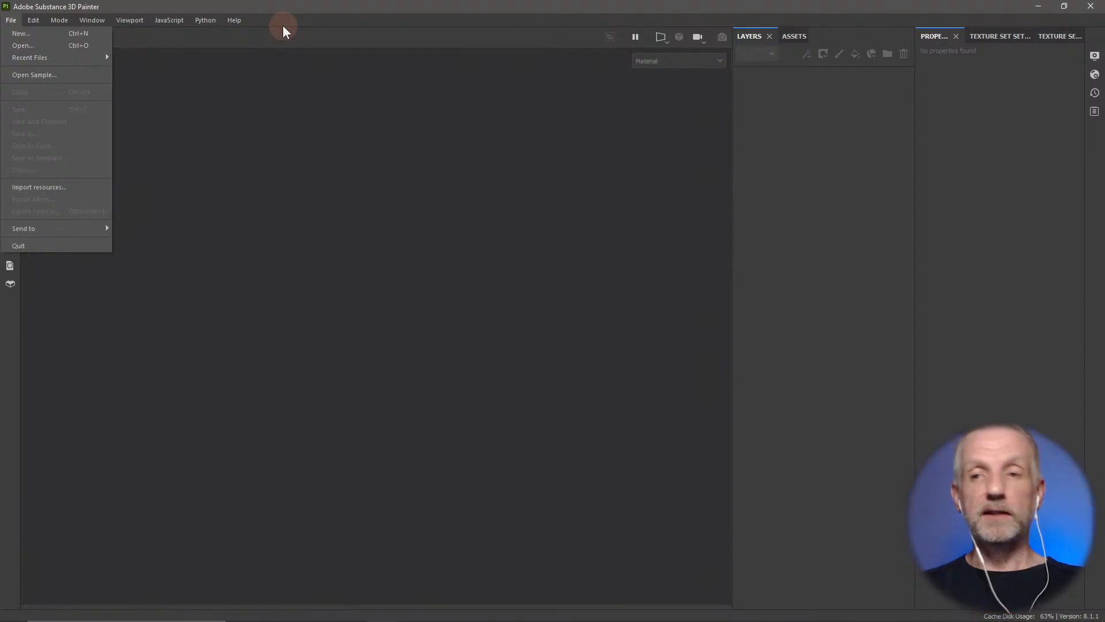
pyautogui.click(46, 33)
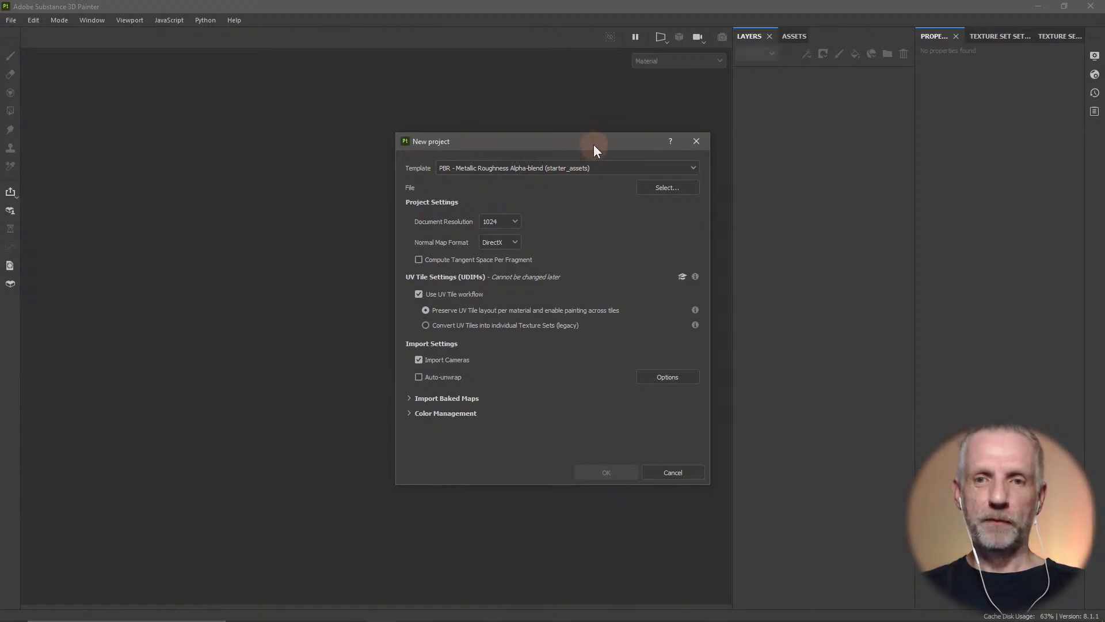
# Review the available project templates, keeping PBR - Metallic Roughness Alpha-blend.
pyautogui.moveTo(593, 144); pyautogui.dragTo(526, 112)
pyautogui.click(523, 136)
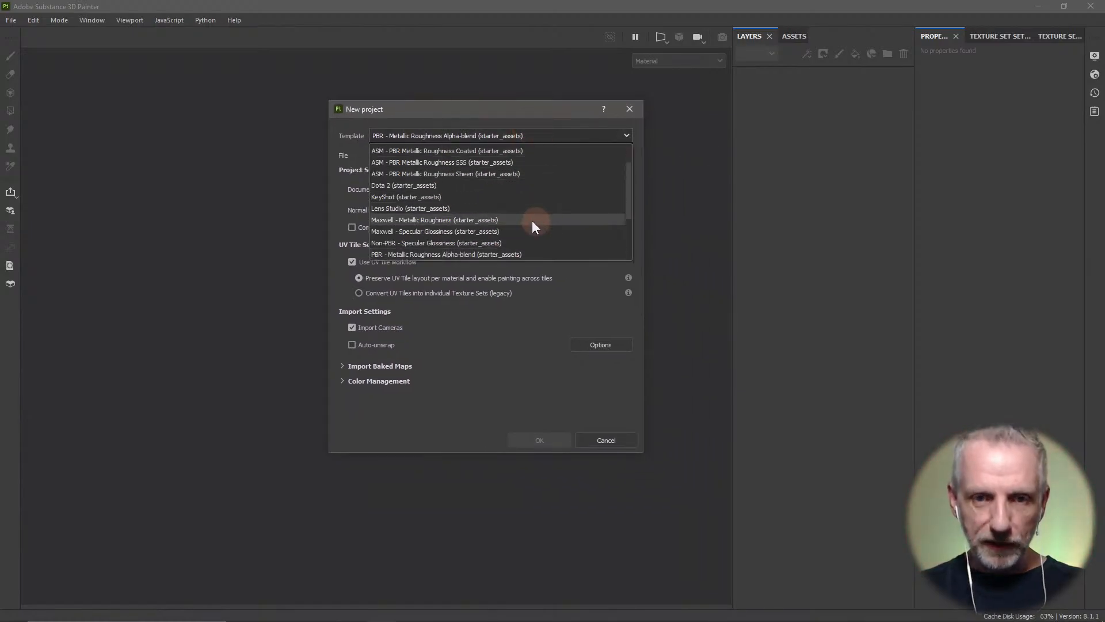
pyautogui.scroll(-3, 543, 206)
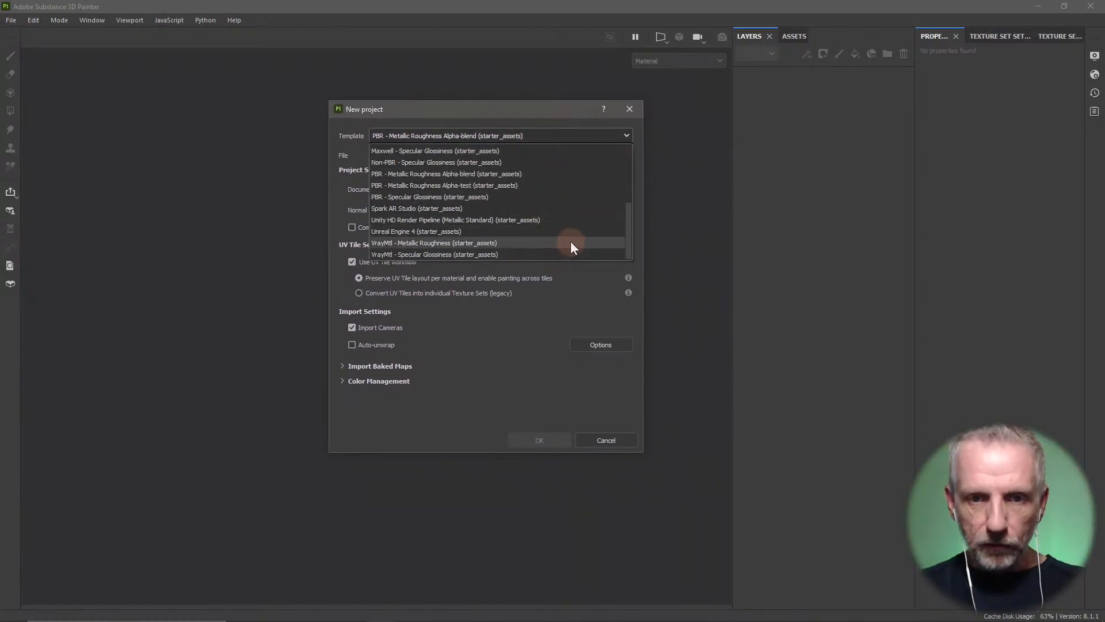
pyautogui.click(539, 112)
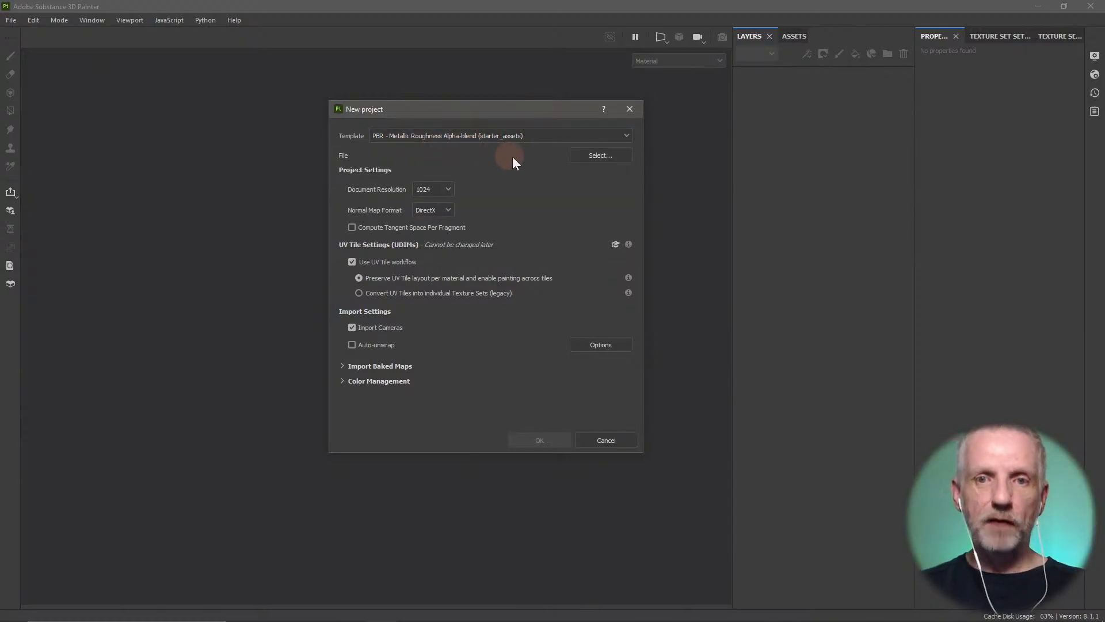
pyautogui.moveTo(546, 117); pyautogui.dragTo(530, 95)
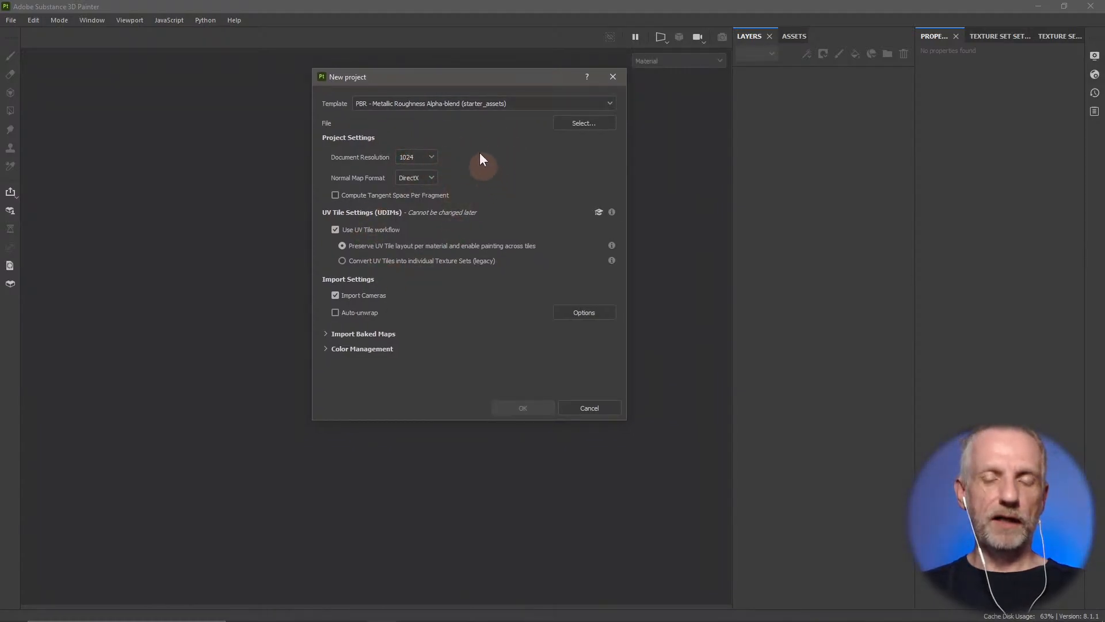
# Choose Necromancer no mats.obj from the Face Painting Stream/OBJs folder as the new project's mesh file.
pyautogui.click(573, 124)
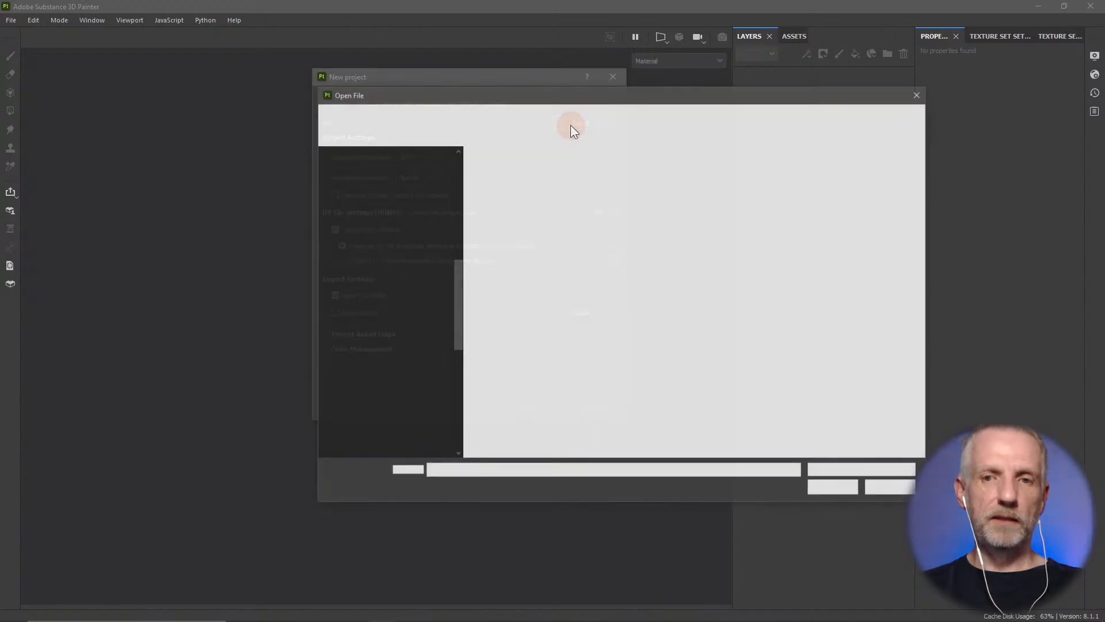
pyautogui.scroll(8, 420, 256)
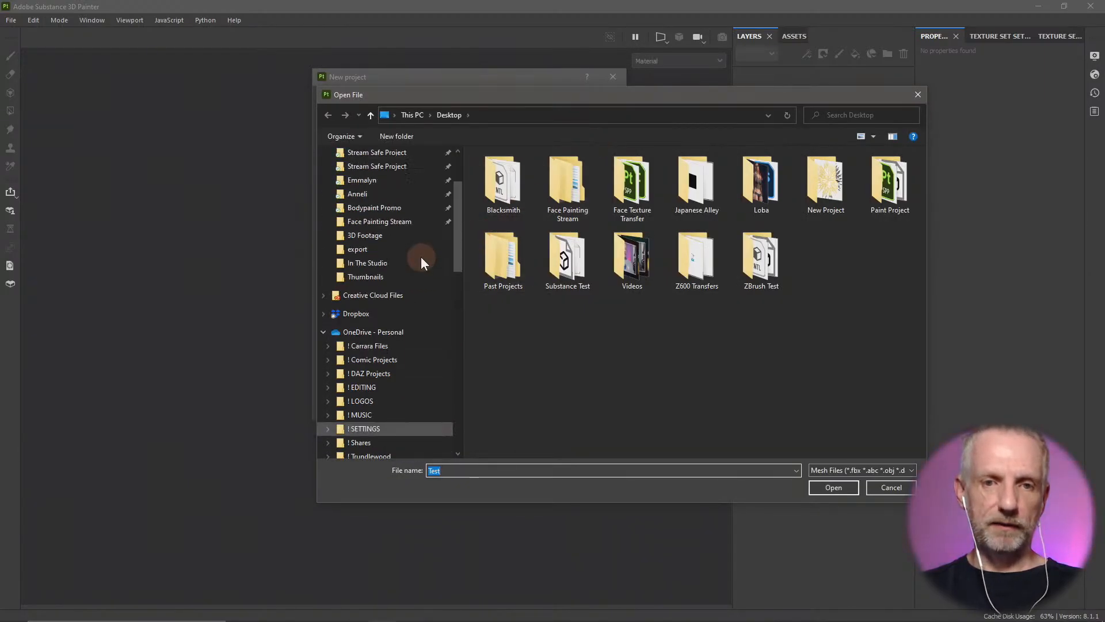
pyautogui.scroll(1, 446, 190)
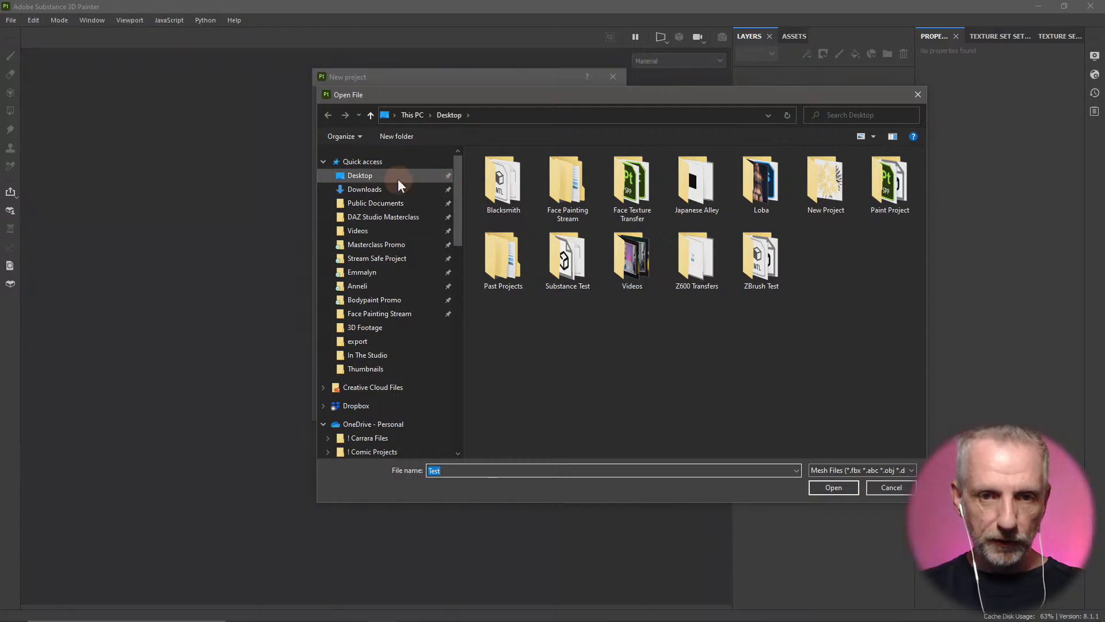
pyautogui.click(415, 318)
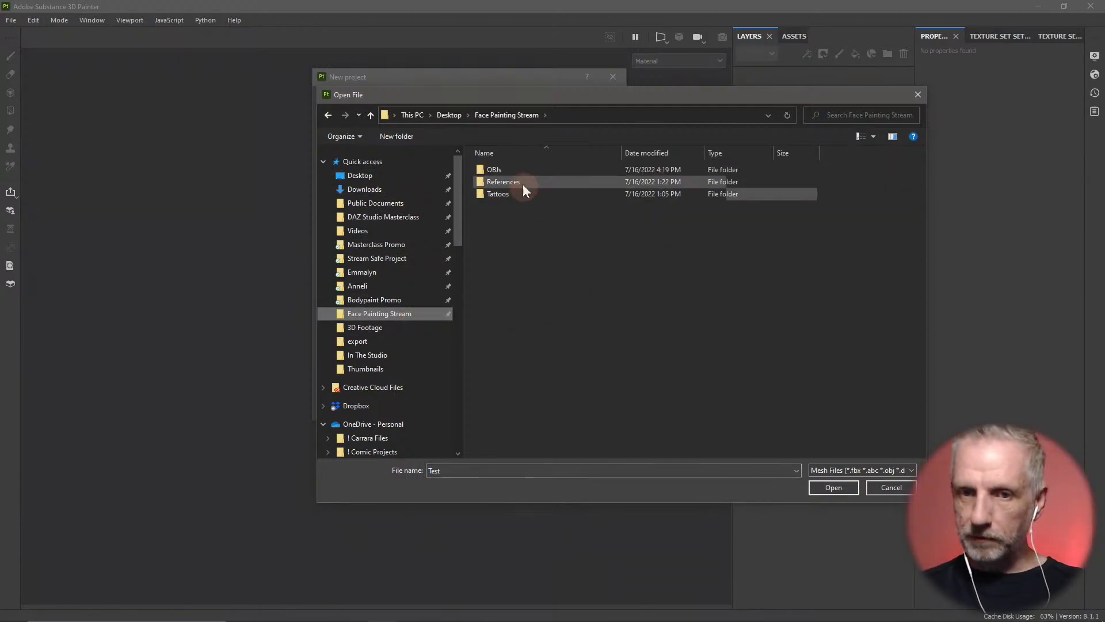
pyautogui.click(507, 171)
pyautogui.doubleClick(507, 171)
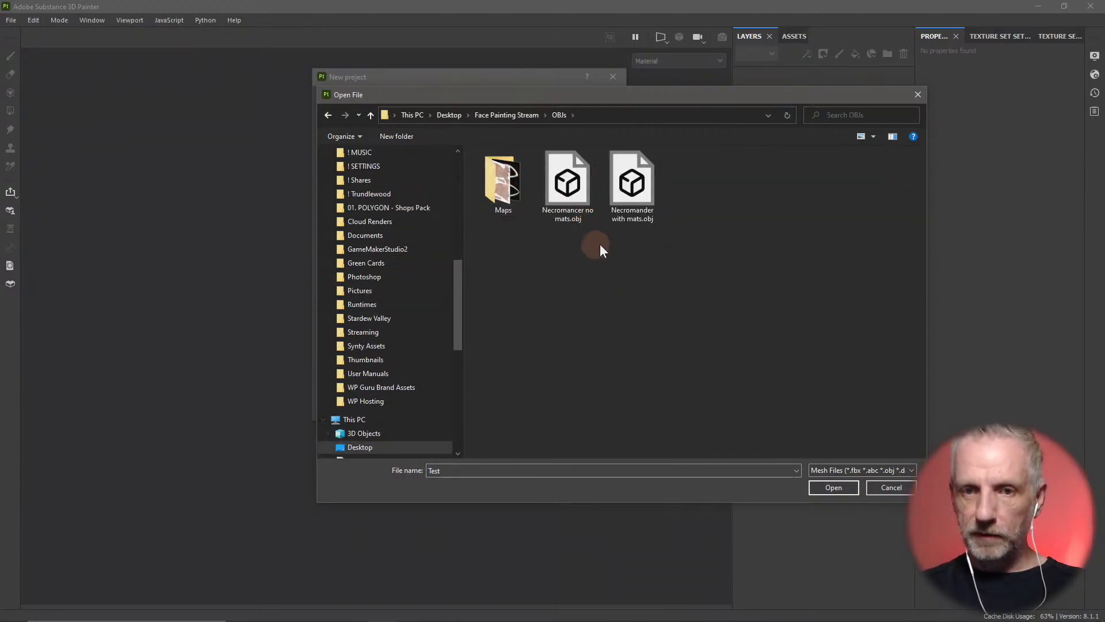
pyautogui.click(569, 193)
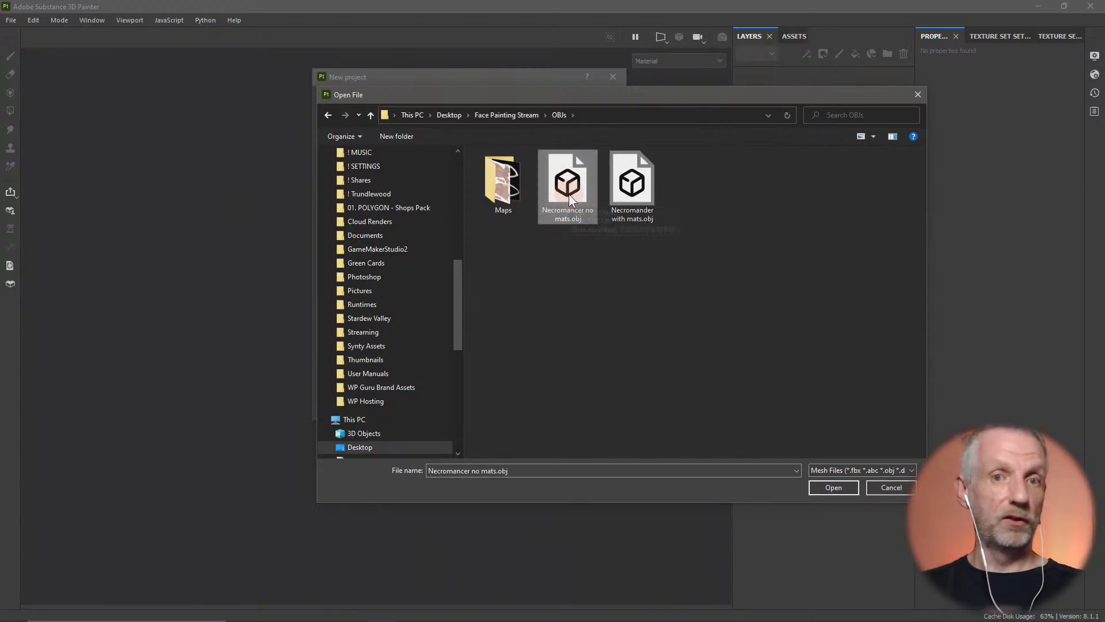
pyautogui.click(833, 487)
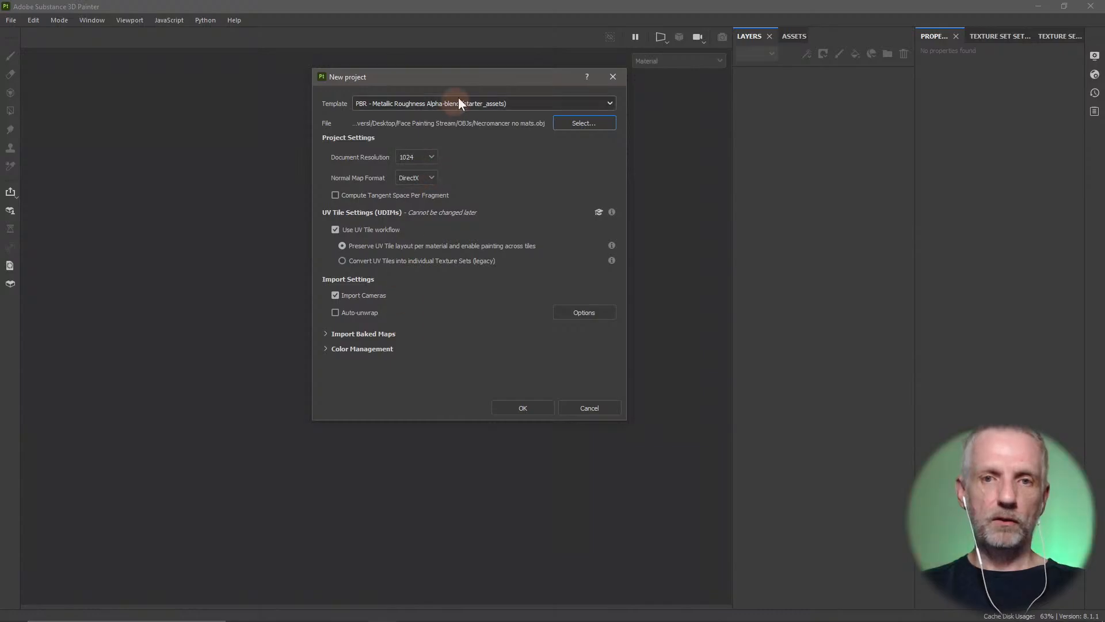
# Begin adding images under the project's Import Baked Maps settings and open the Maps folder inside OBJs.
pyautogui.moveTo(460, 79); pyautogui.dragTo(270, 15)
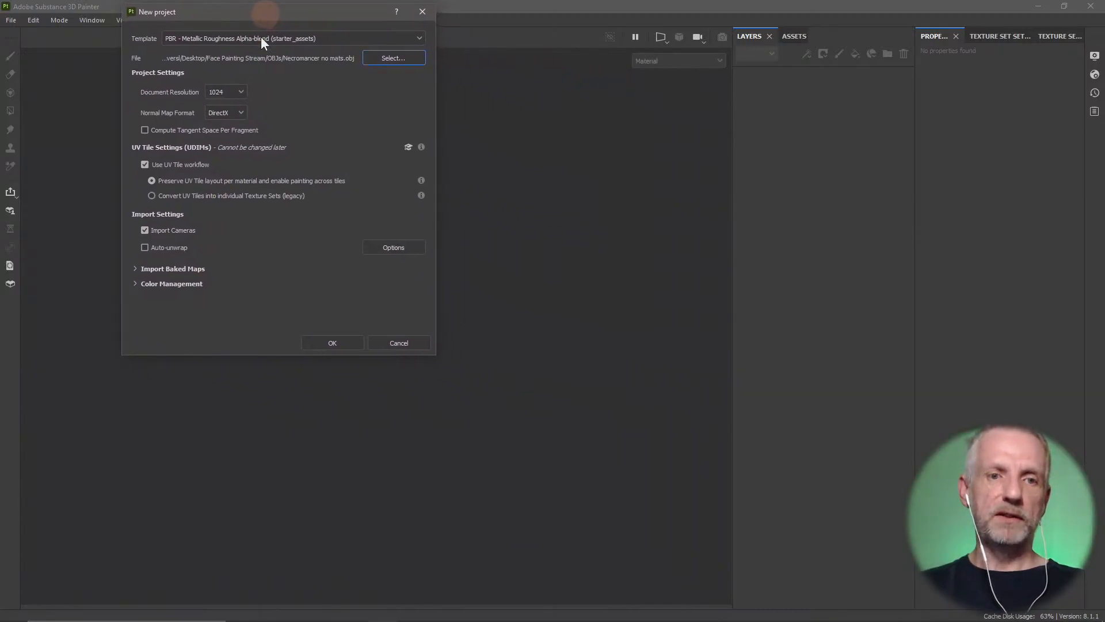
pyautogui.click(135, 269)
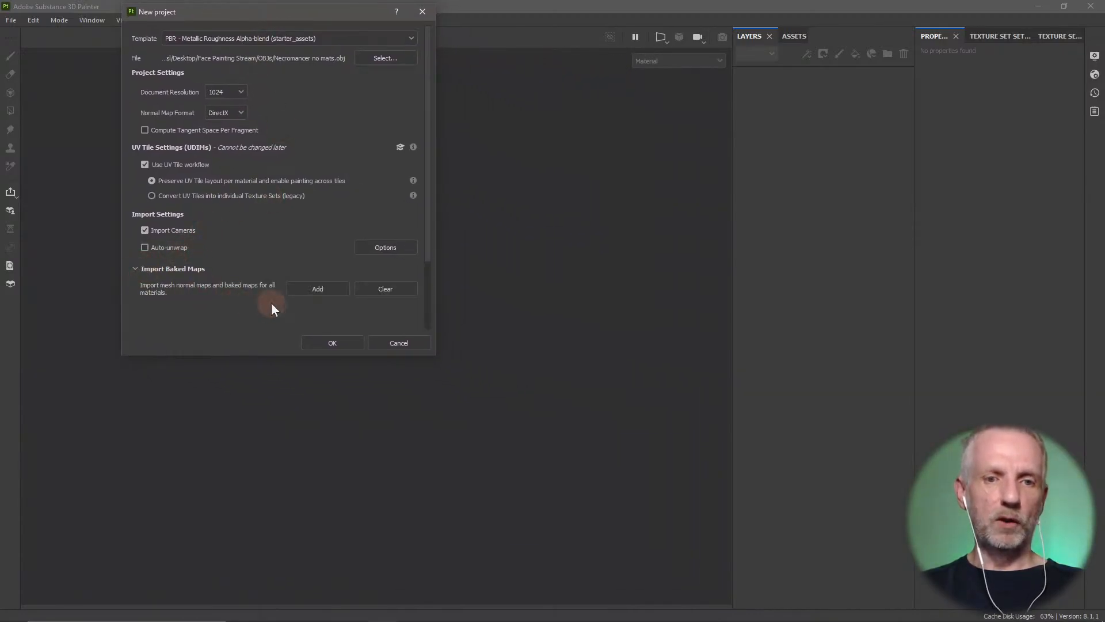
pyautogui.click(318, 289)
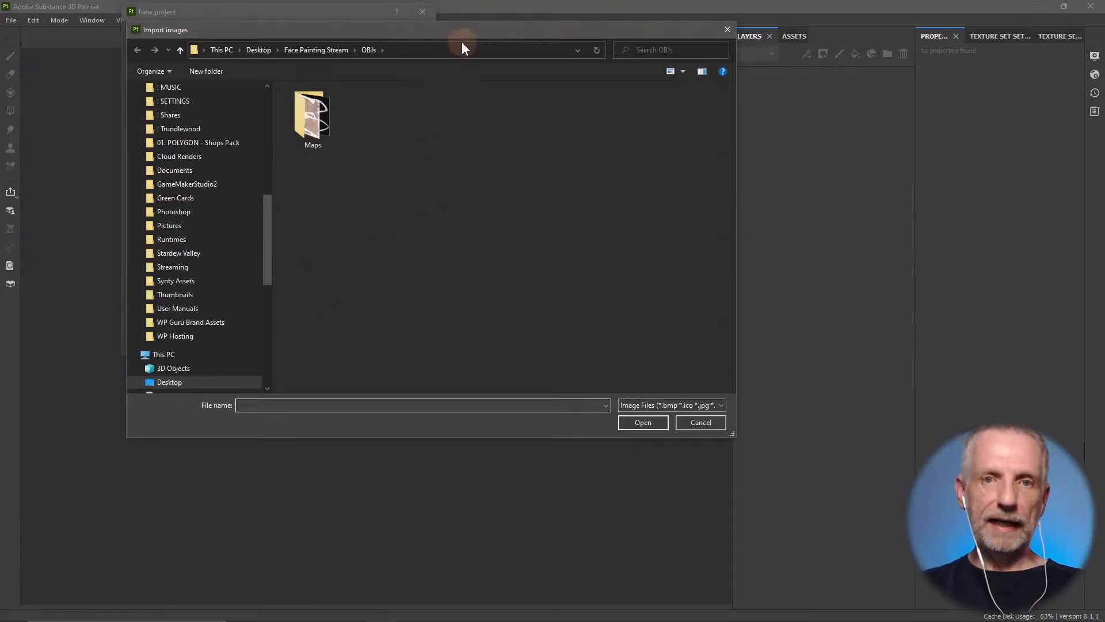
pyautogui.moveTo(465, 29); pyautogui.dragTo(421, 17)
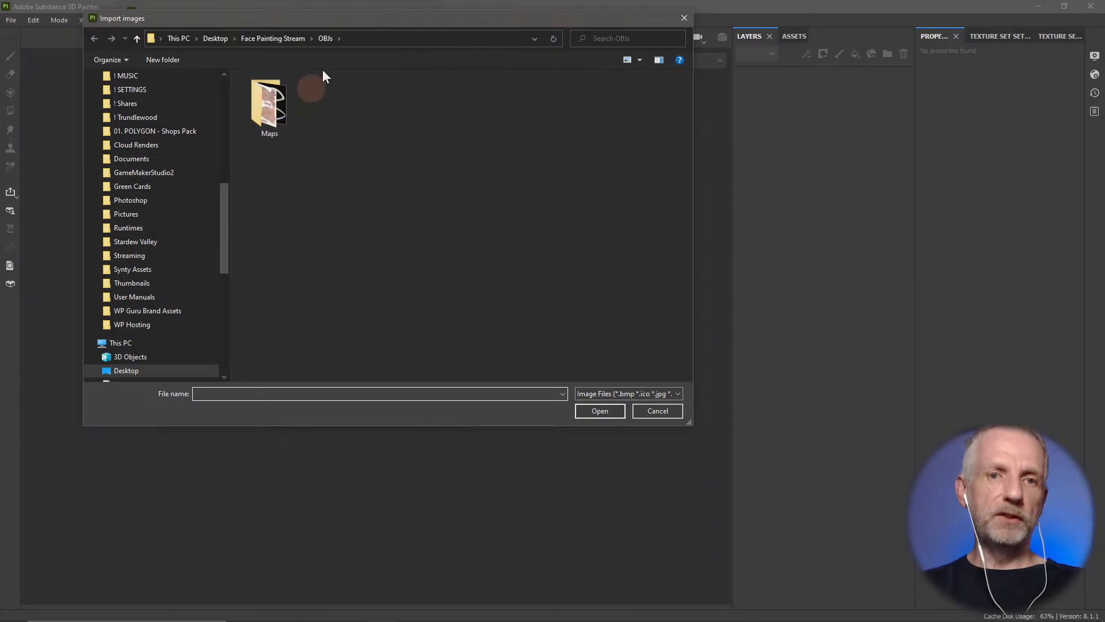
pyautogui.click(274, 99)
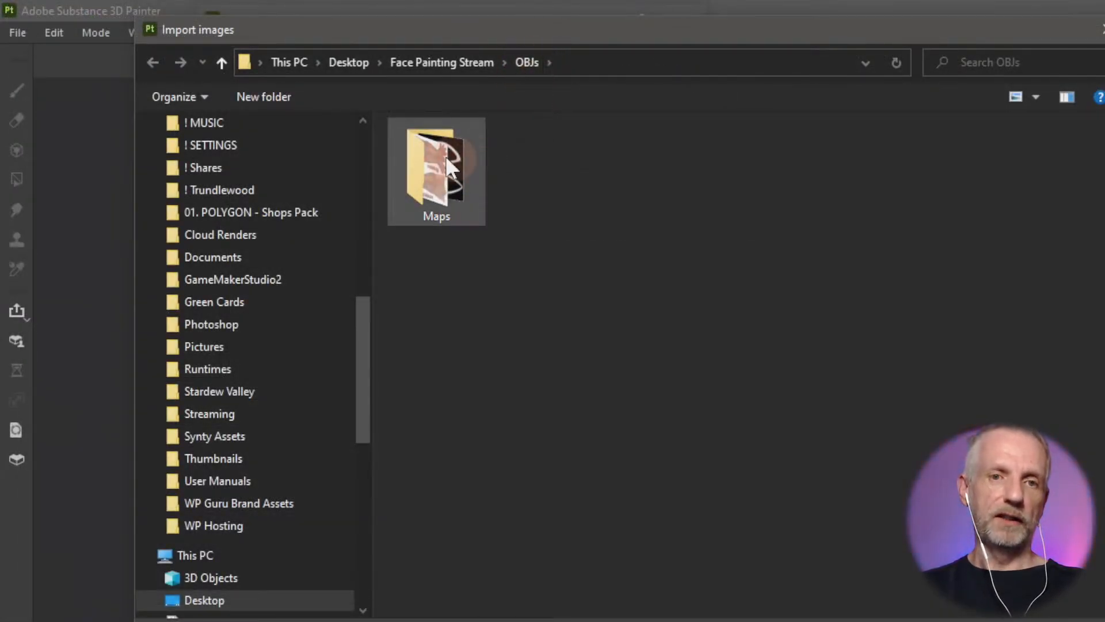
pyautogui.doubleClick(442, 168)
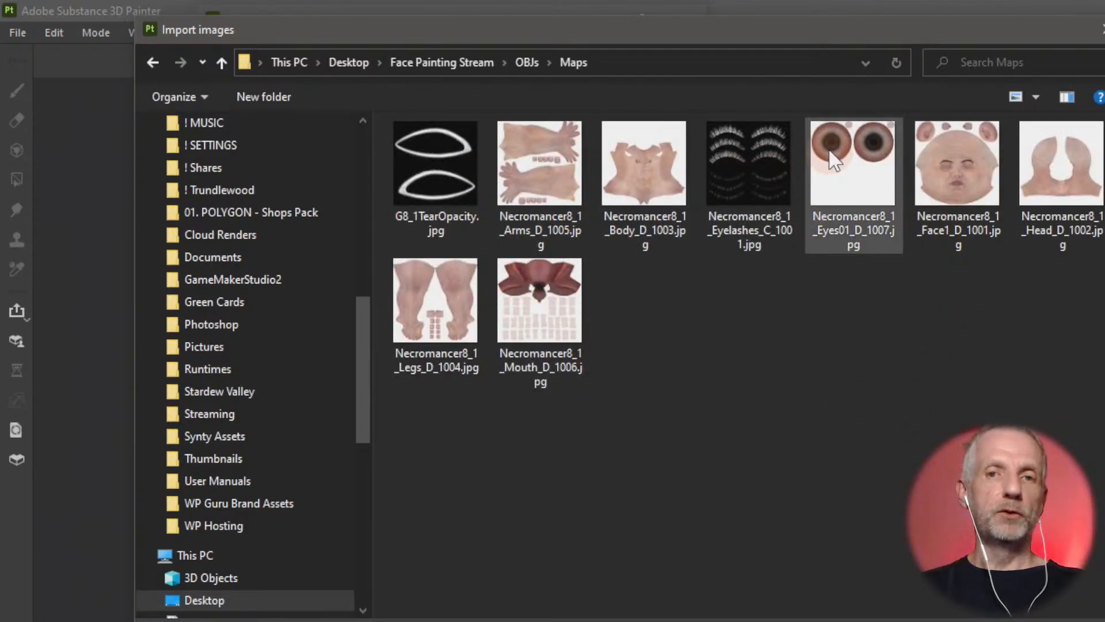
pyautogui.moveTo(827, 30); pyautogui.dragTo(791, 20)
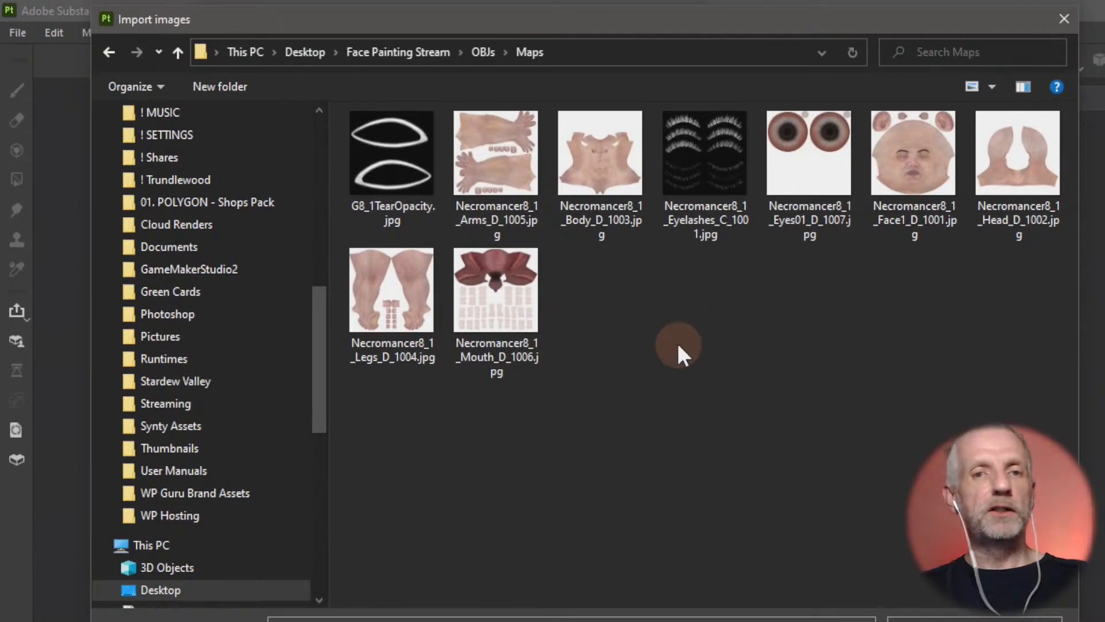
pyautogui.click(509, 160)
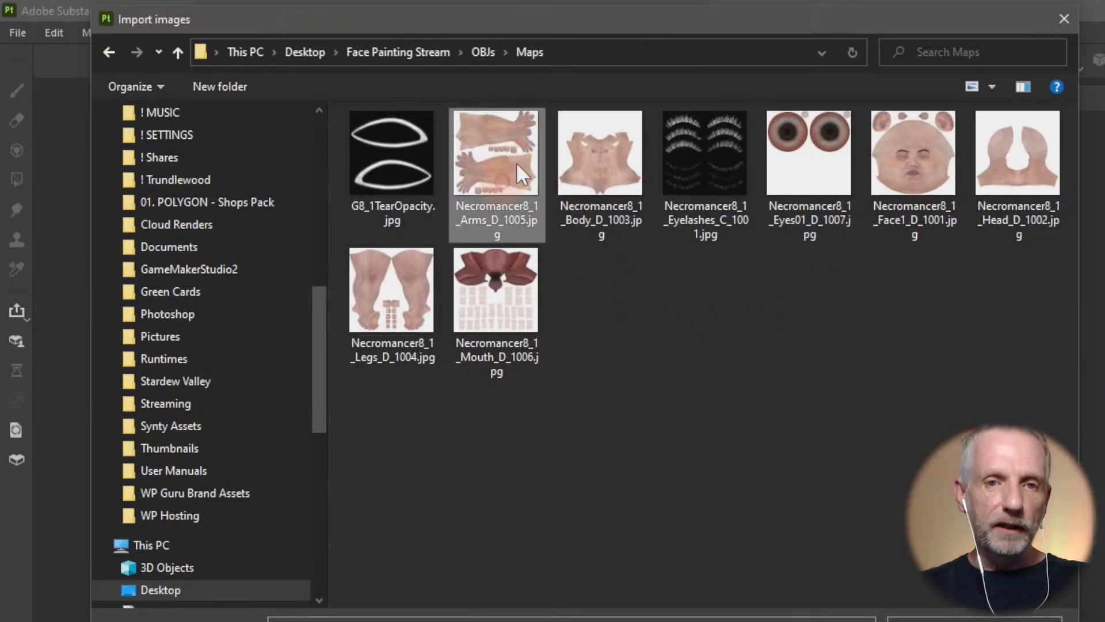
pyautogui.keyDown('ctrl'); pyautogui.click(630, 209); pyautogui.keyUp('ctrl')
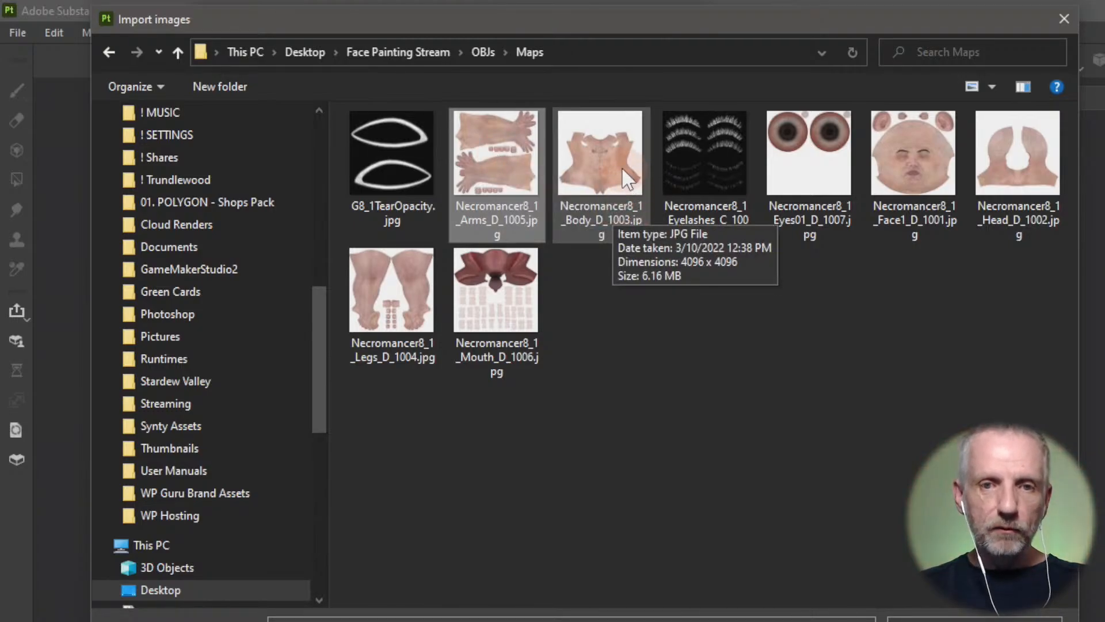
pyautogui.click(641, 324)
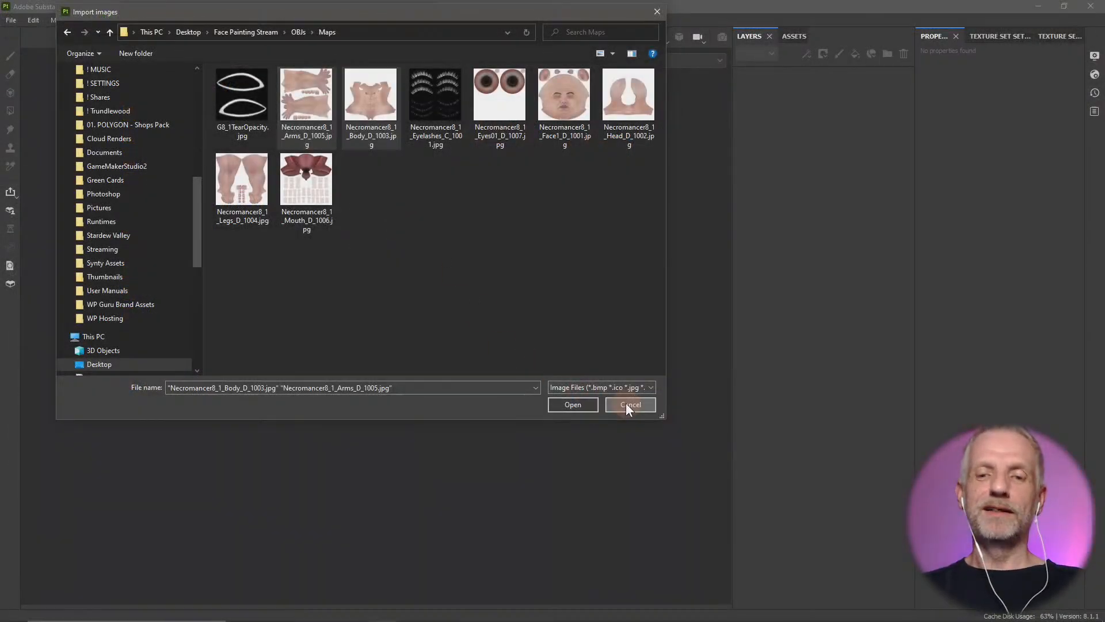
pyautogui.click(626, 403)
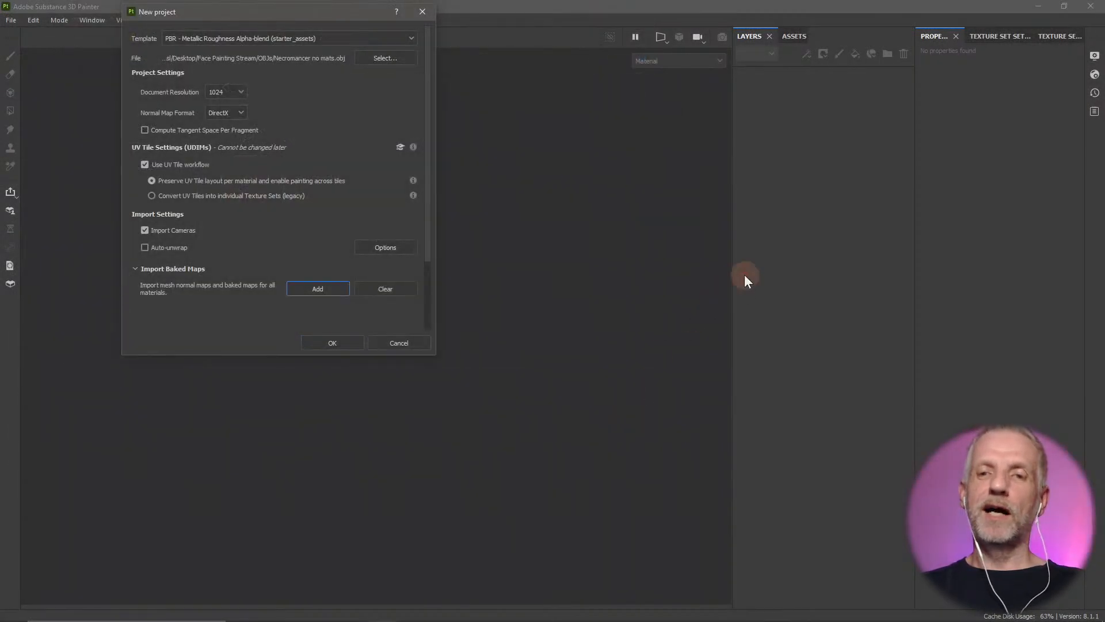
pyautogui.click(416, 345)
# Switch to DAZ Studio, replace the triangulated figure with a fresh Necromancer 8.1 HD, and display it in Filament (PBR).
pyautogui.hotkey('alt', 'Tab')
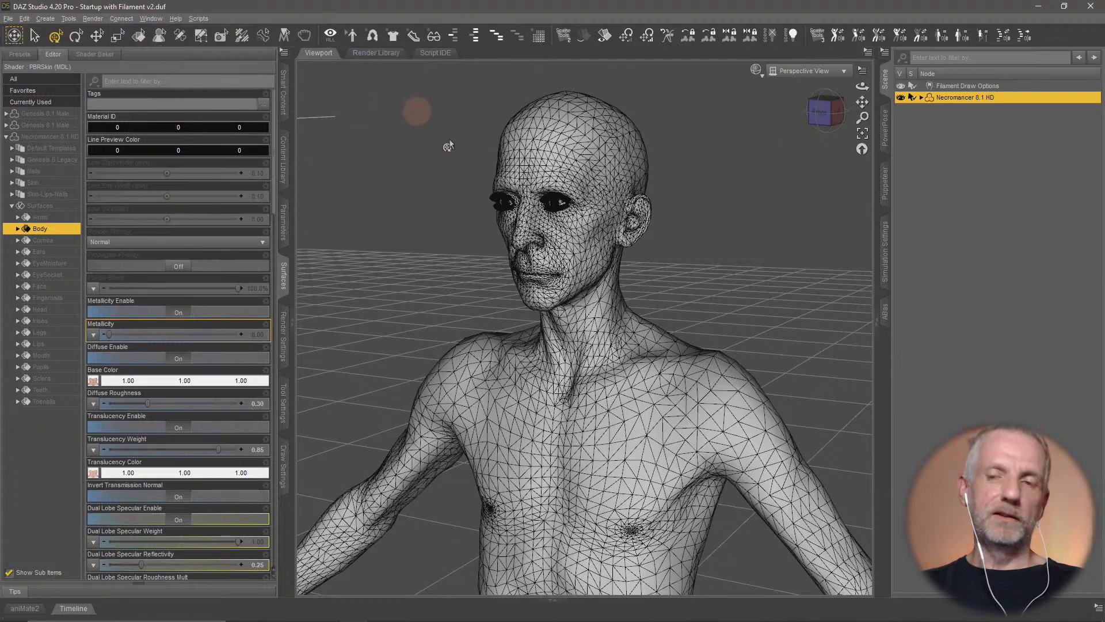
pyautogui.press('Delete')
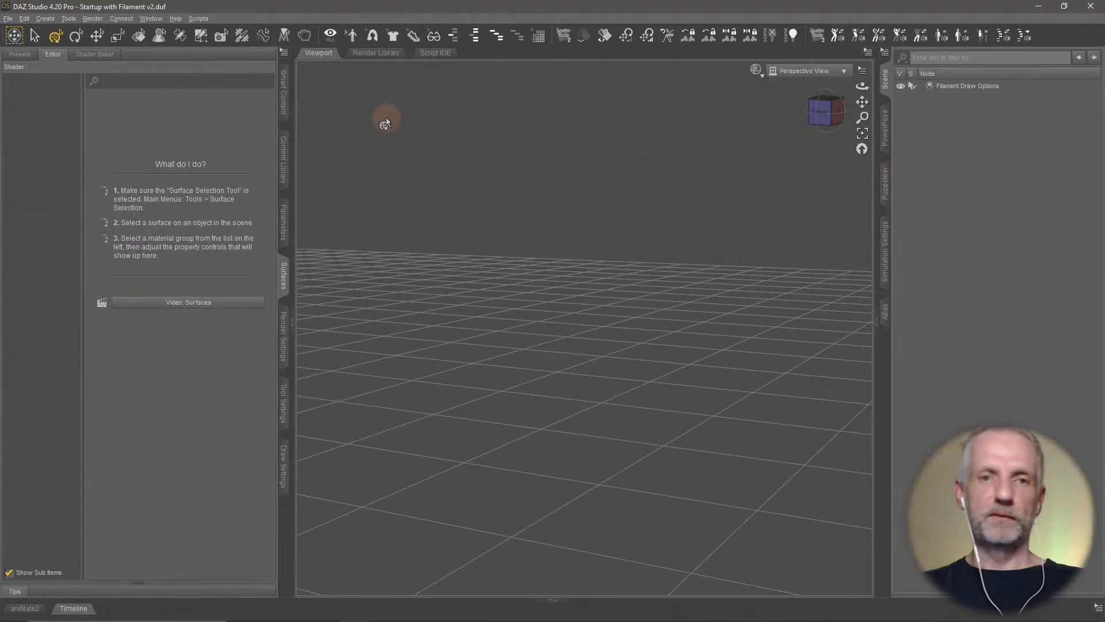
pyautogui.click(284, 98)
pyautogui.doubleClick(111, 160)
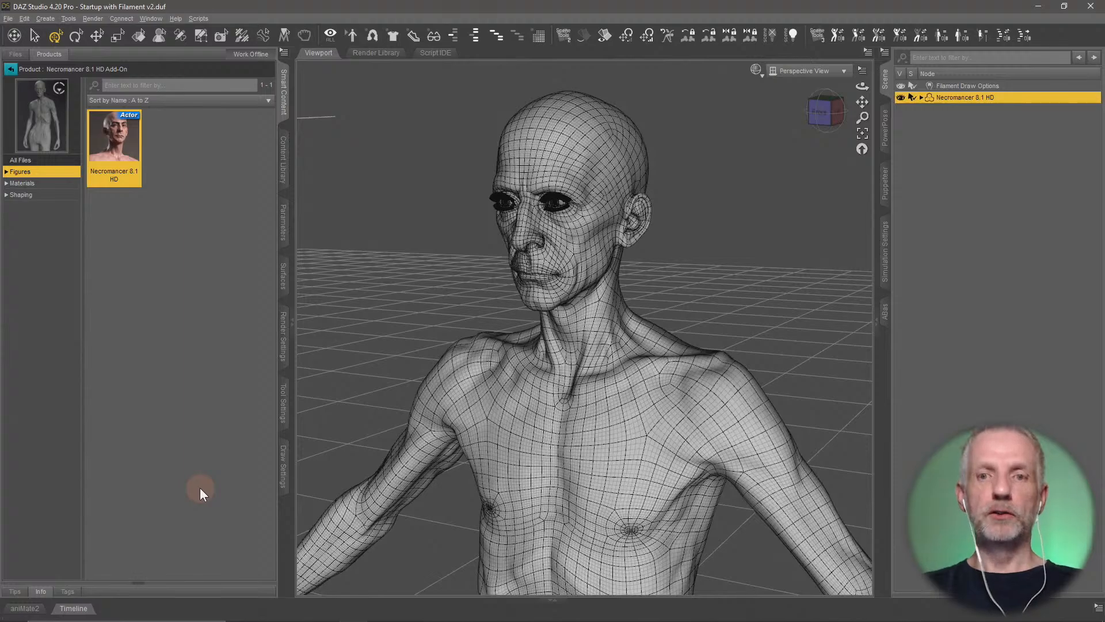
pyautogui.click(756, 69)
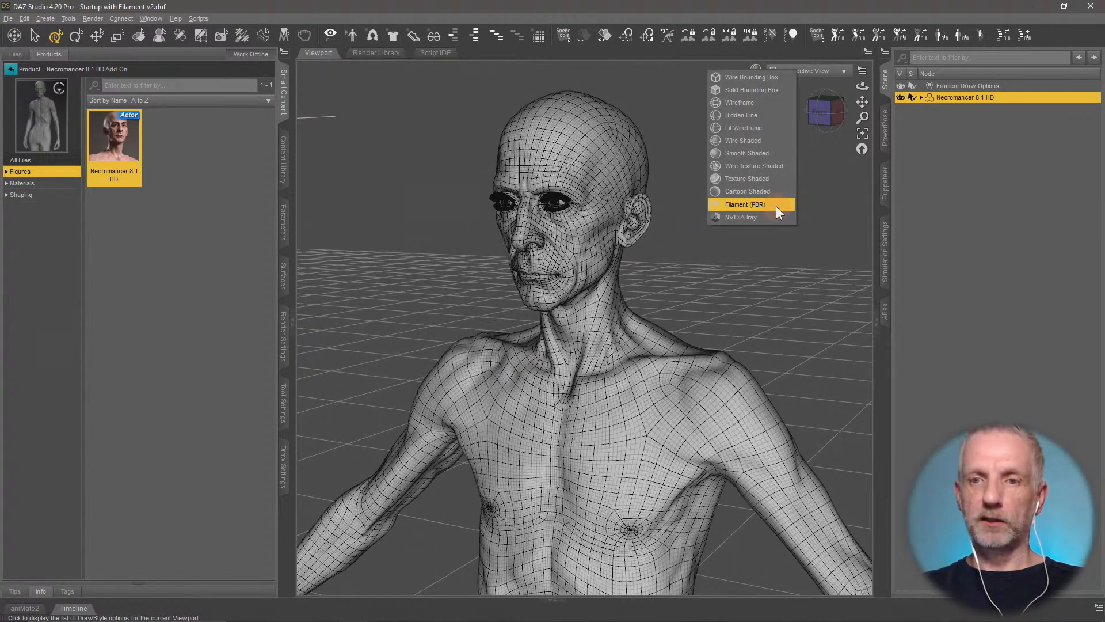
pyautogui.click(776, 206)
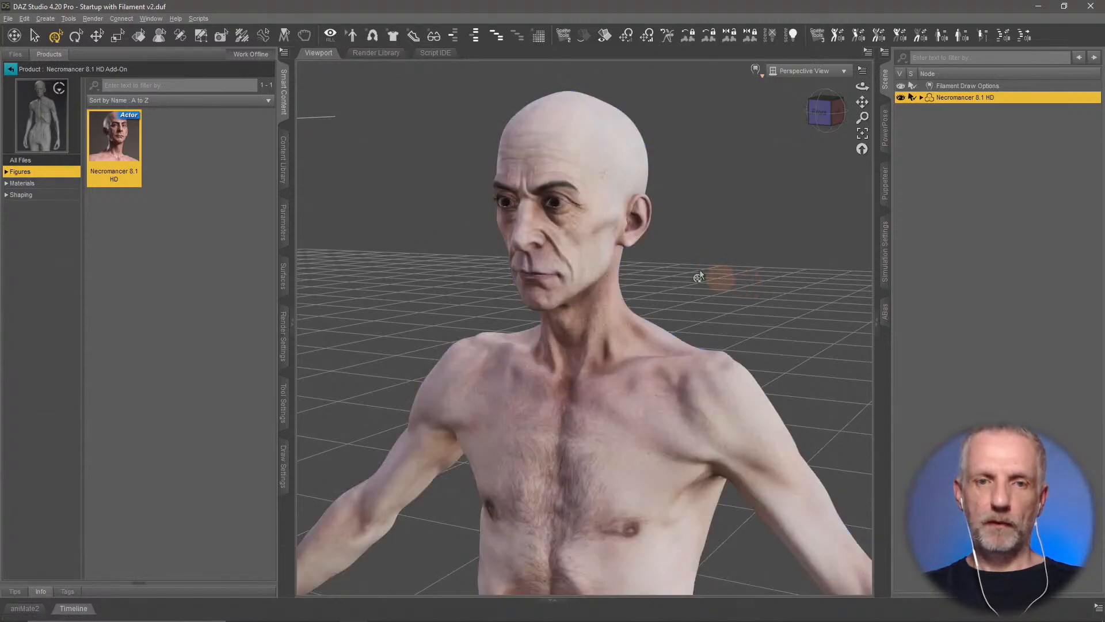
# Apply the Genesis 8 Male UV Prep Pose from Genesis 8 Starter Essentials to the Necromancer figure and inspect the posed body and face.
pyautogui.click(10, 69)
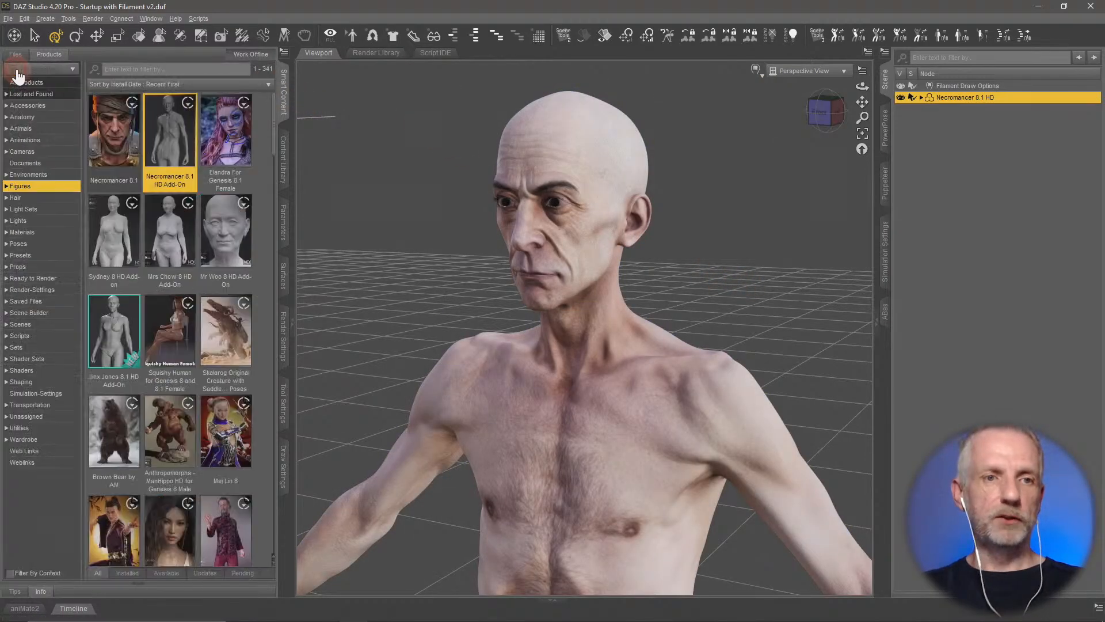
pyautogui.scroll(-5, 171, 271)
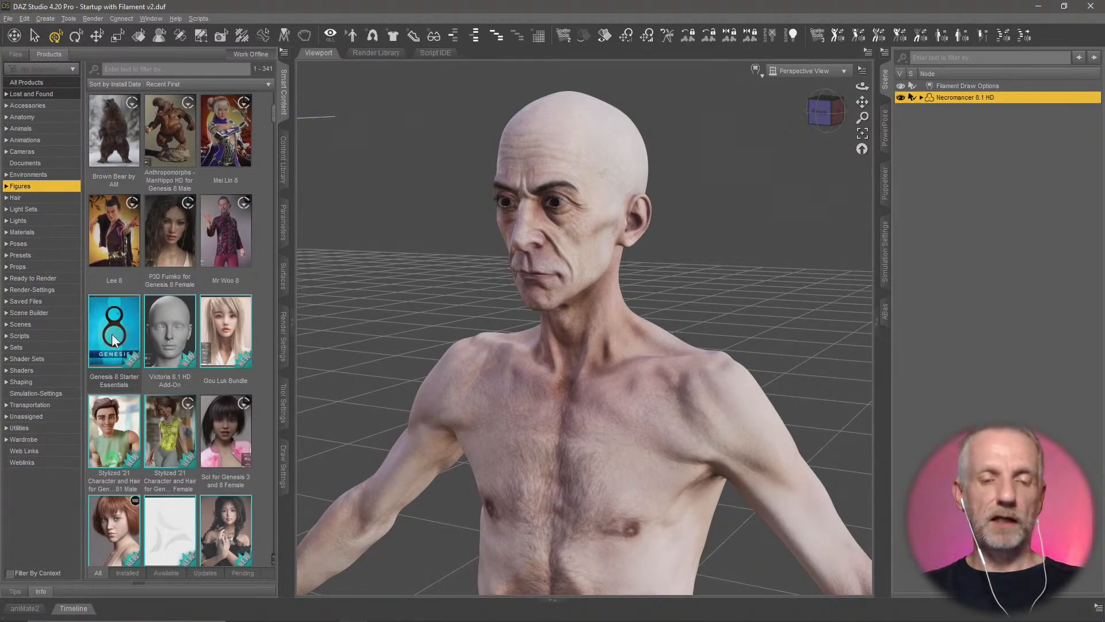
pyautogui.doubleClick(113, 338)
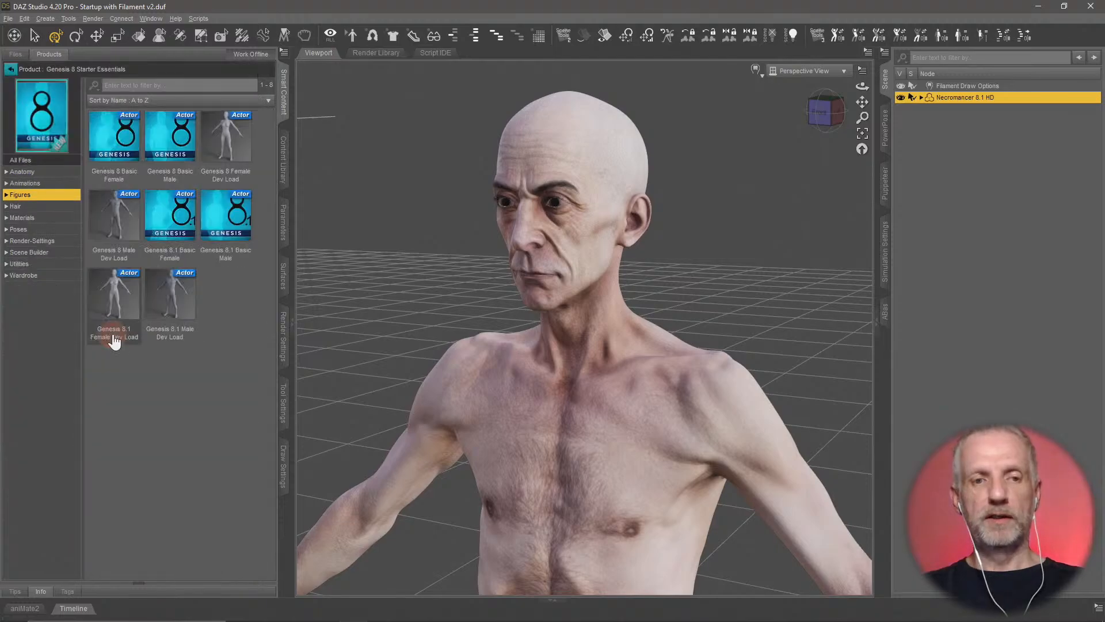
pyautogui.click(43, 230)
pyautogui.scroll(-5, 231, 461)
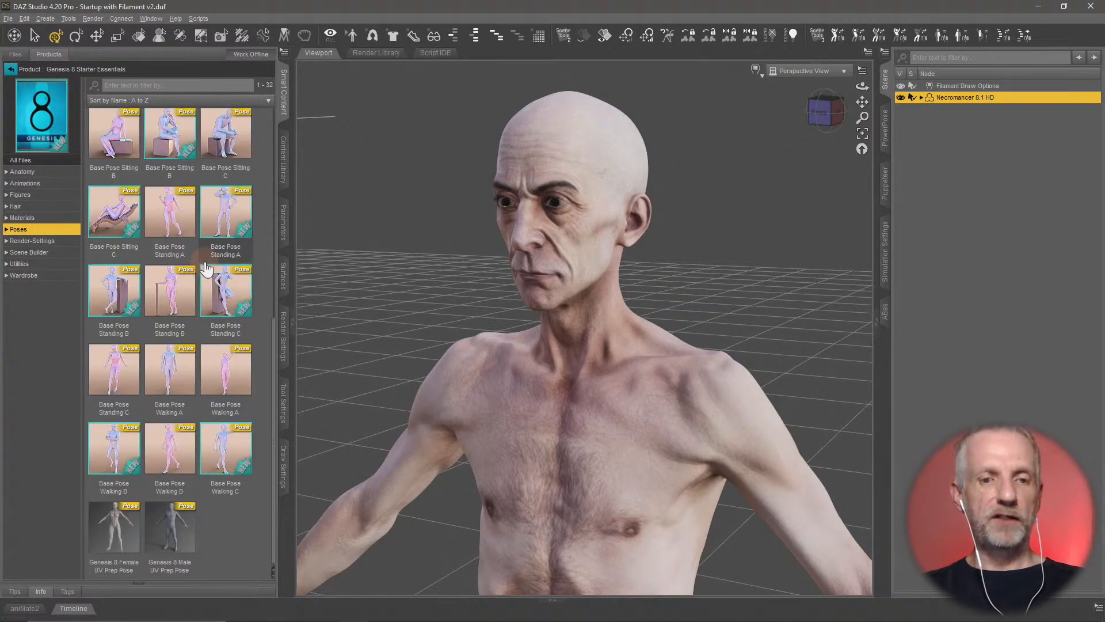
pyautogui.click(125, 541)
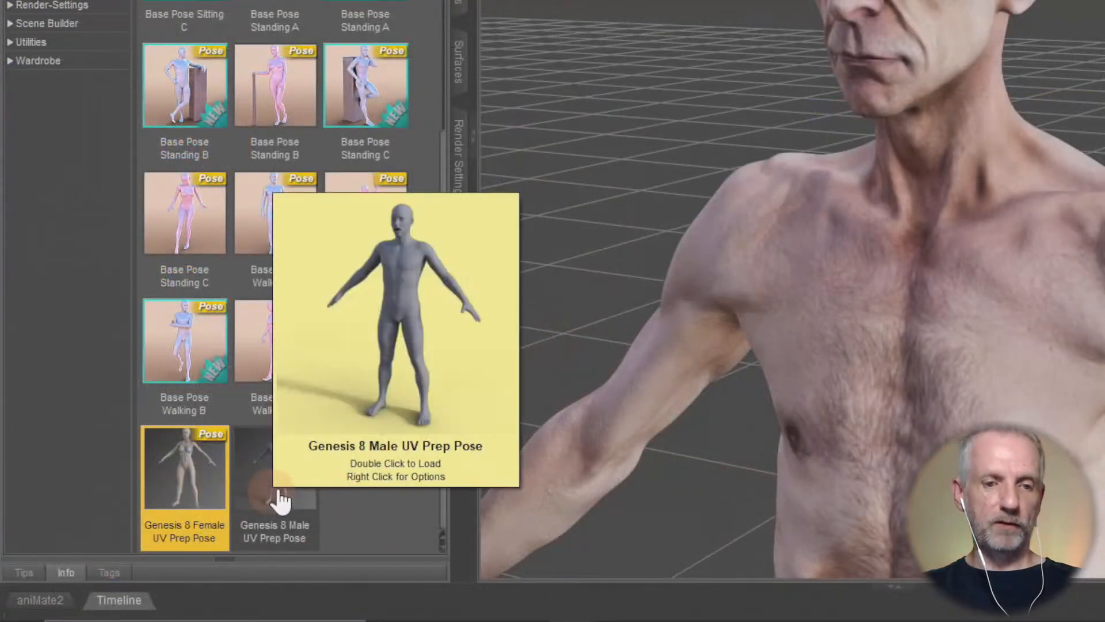
pyautogui.click(170, 545)
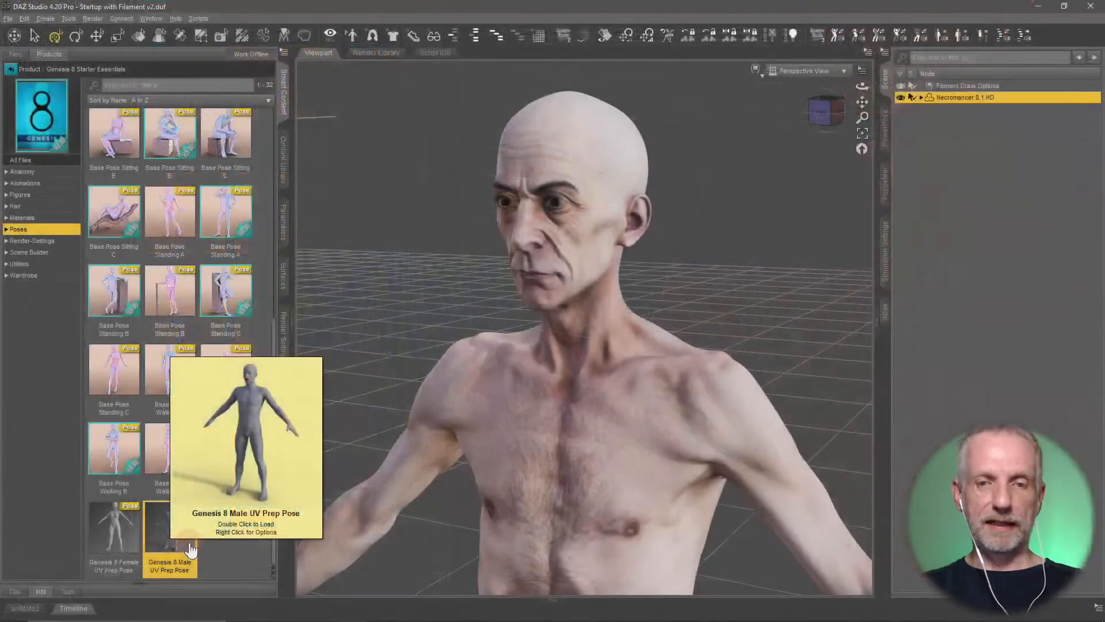
pyautogui.doubleClick(277, 494)
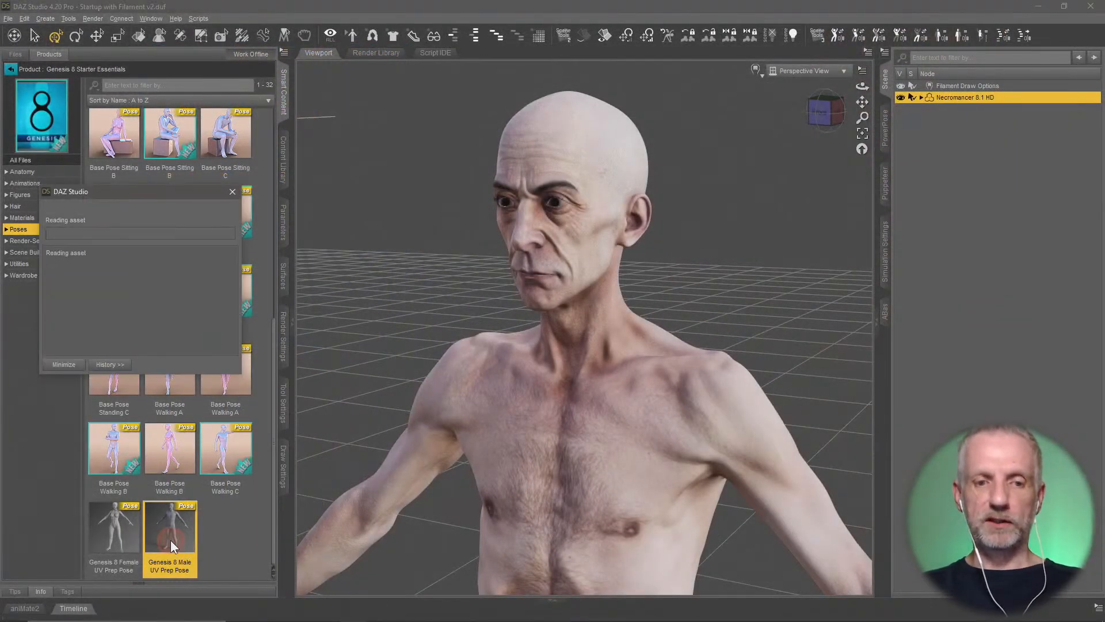
pyautogui.click(761, 378)
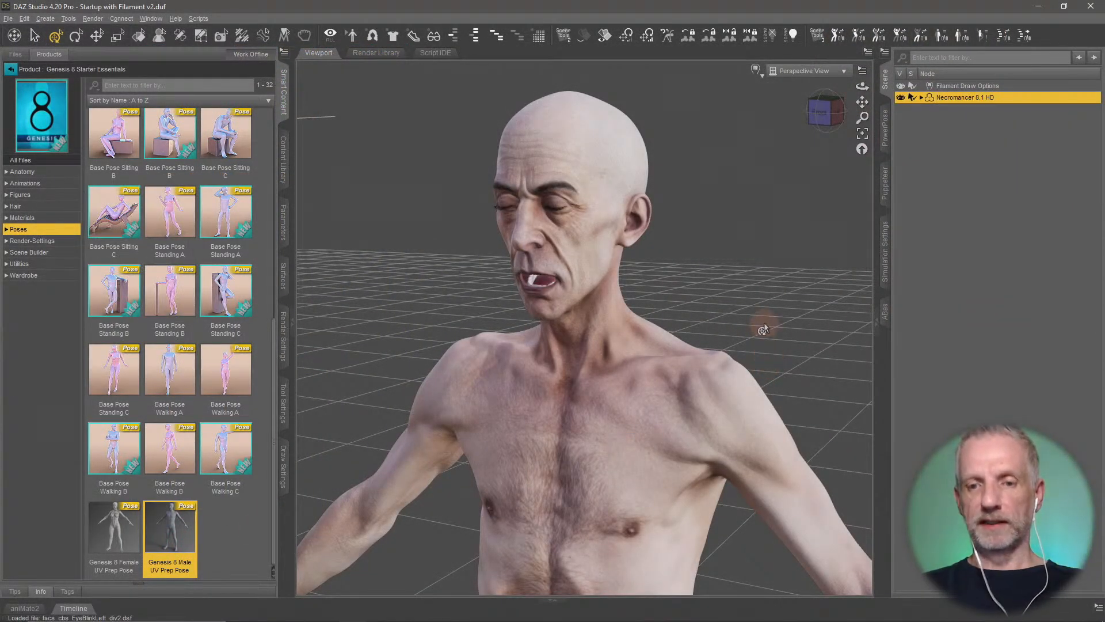
pyautogui.moveTo(767, 333); pyautogui.dragTo(652, 494, button='middle')
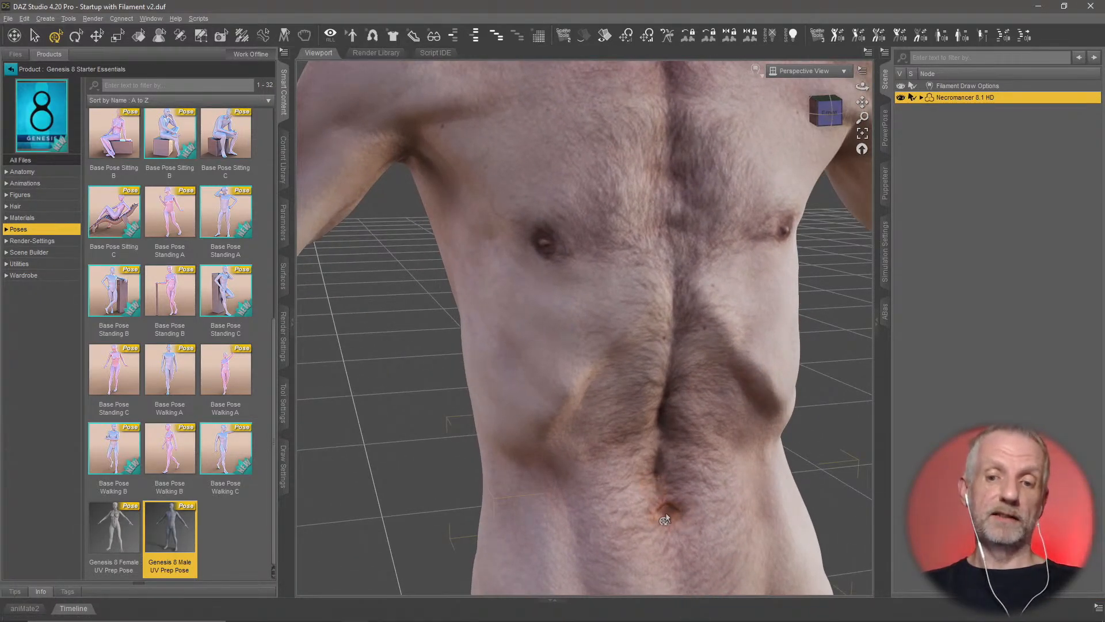
pyautogui.moveTo(700, 456); pyautogui.dragTo(705, 386, button='middle')
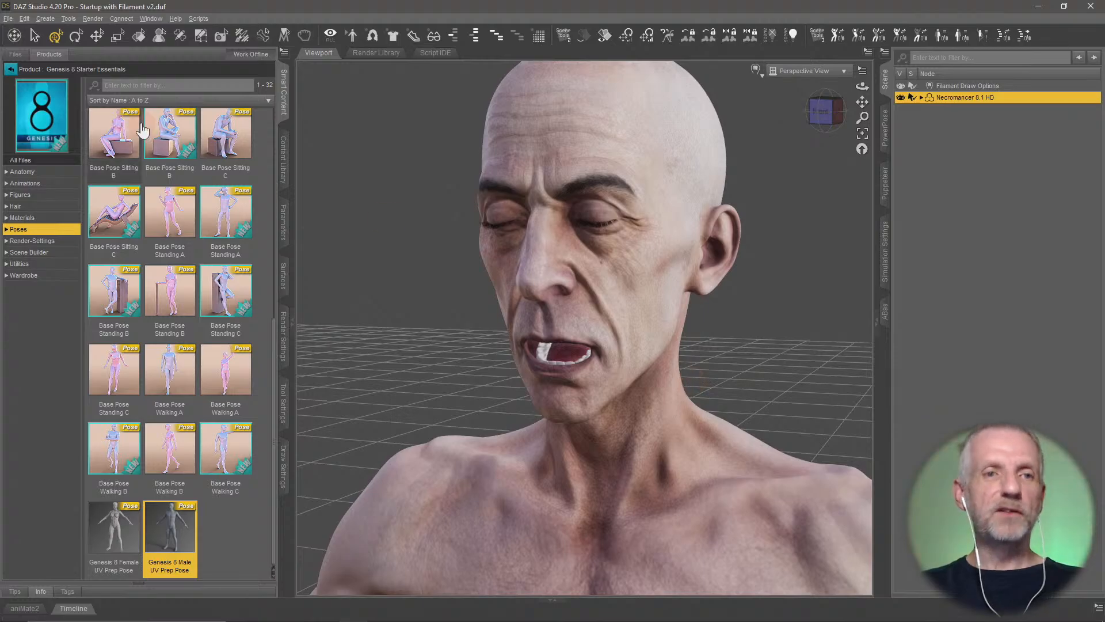
# Start an OBJ export into the OBJs folder, deleting its old Maps folder and overwriting Necromander with mats.obj.
pyautogui.click(8, 19)
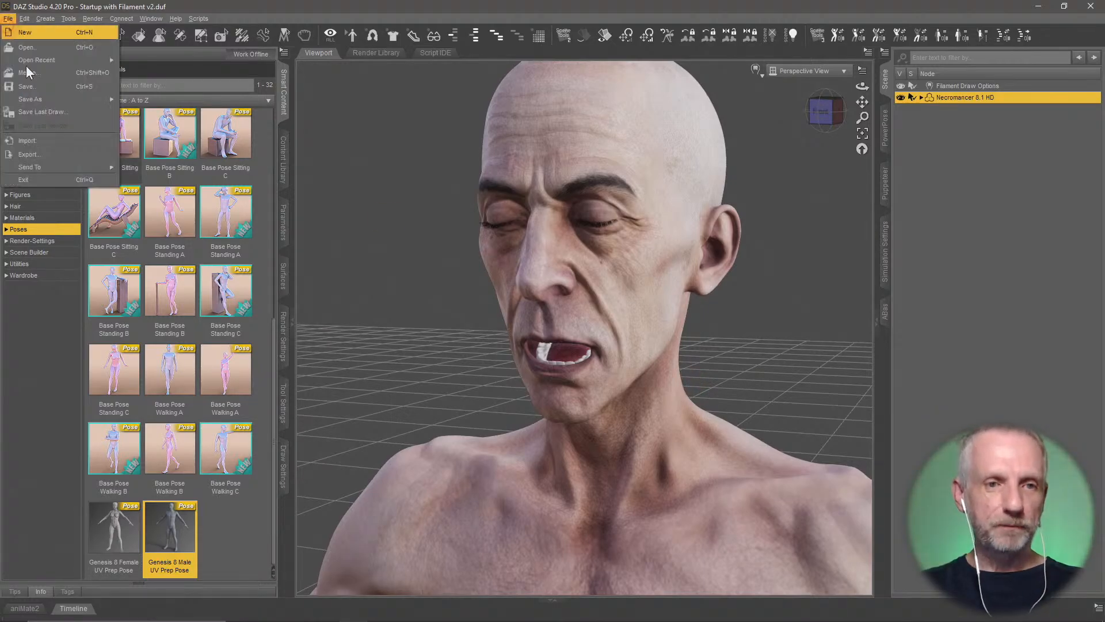
pyautogui.click(91, 154)
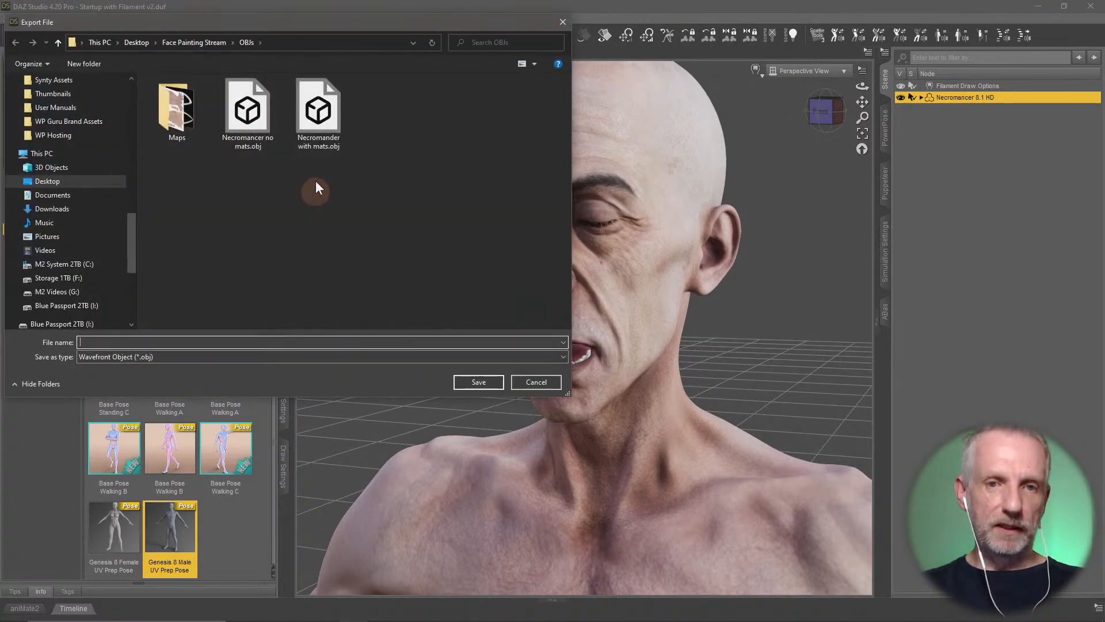
pyautogui.rightClick(193, 122)
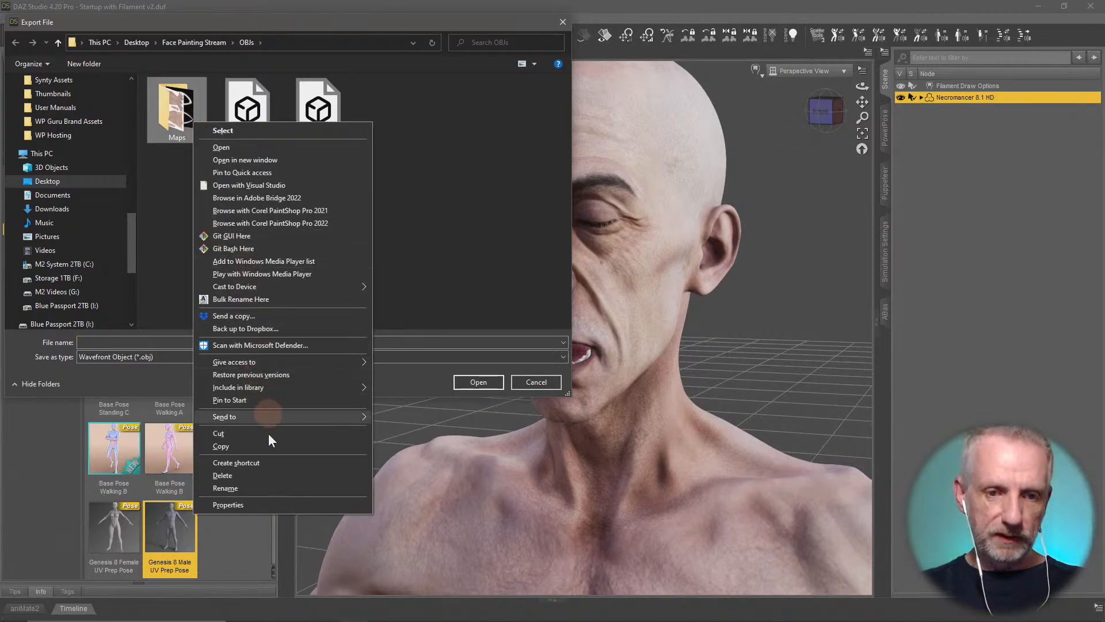
pyautogui.click(262, 475)
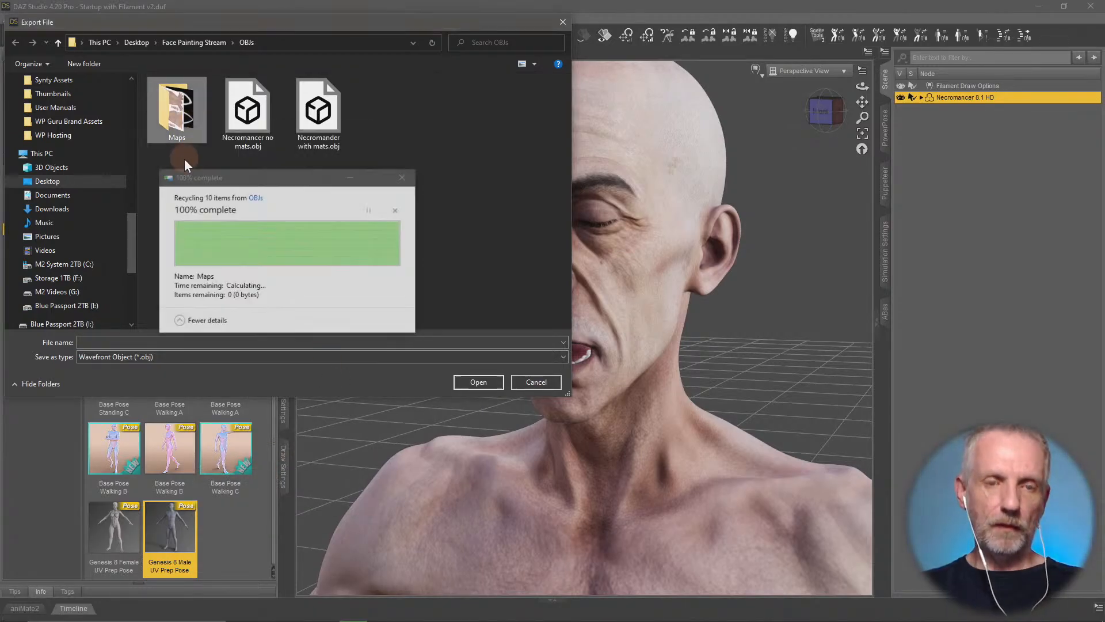
pyautogui.click(248, 115)
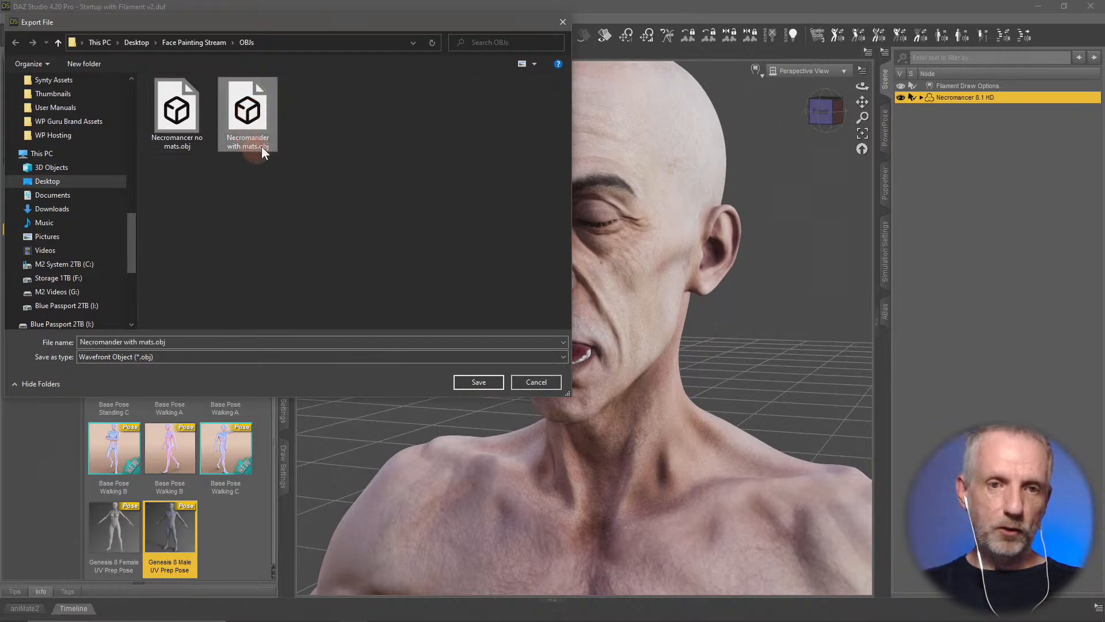
pyautogui.click(486, 383)
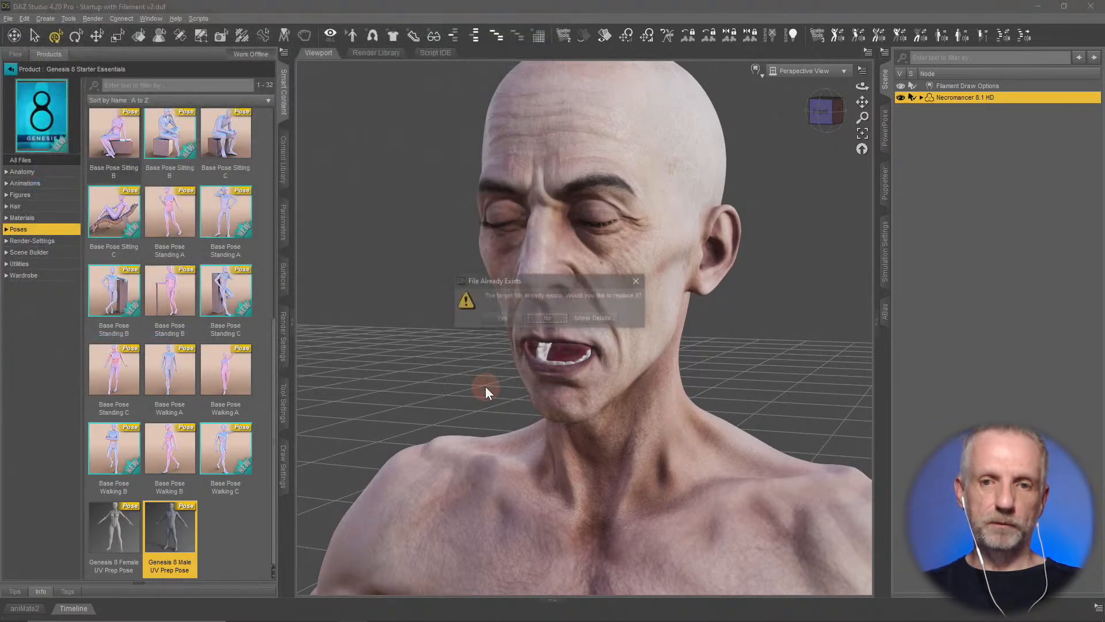
pyautogui.click(502, 319)
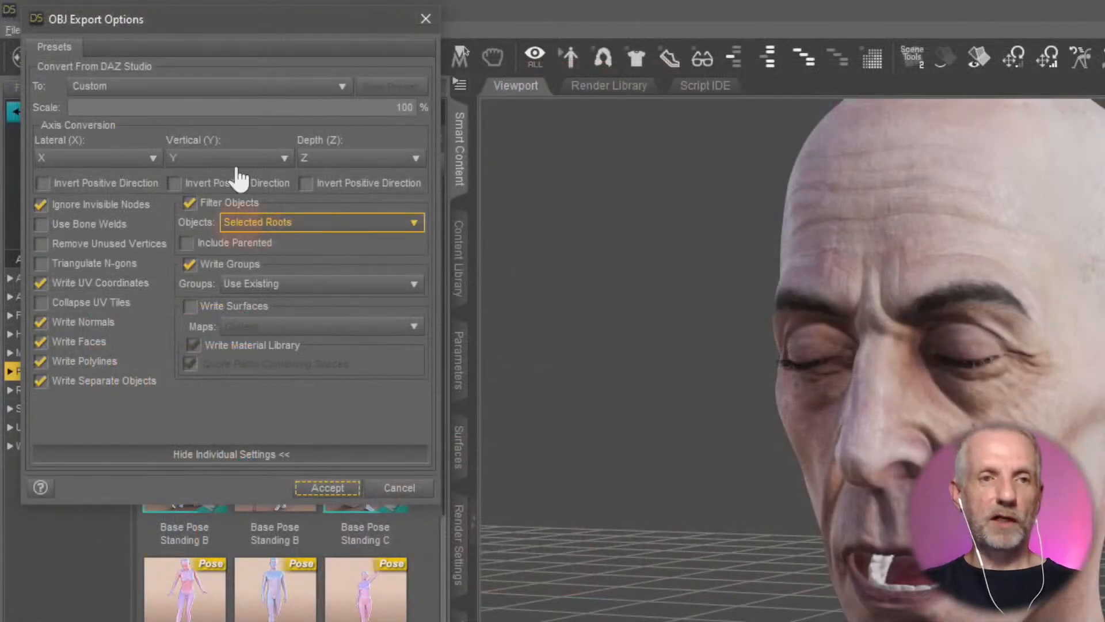
# Export with the DAZ Studio (1 unit = 1cm) preset, filtering objects to Selected Roots and setting surface maps to Collect.
pyautogui.click(167, 53)
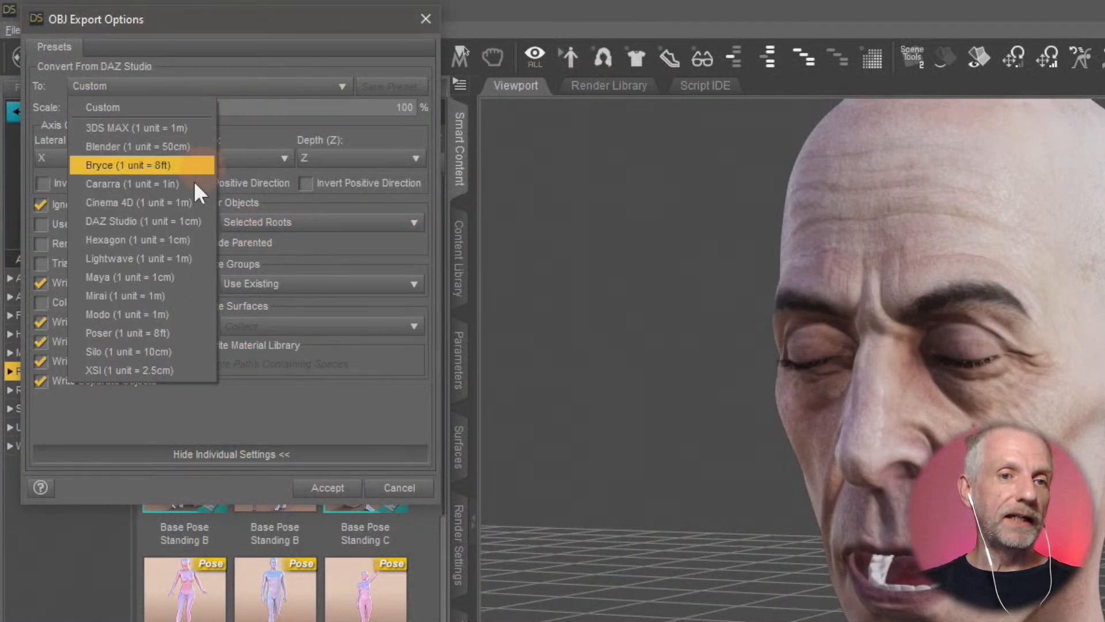
pyautogui.click(178, 220)
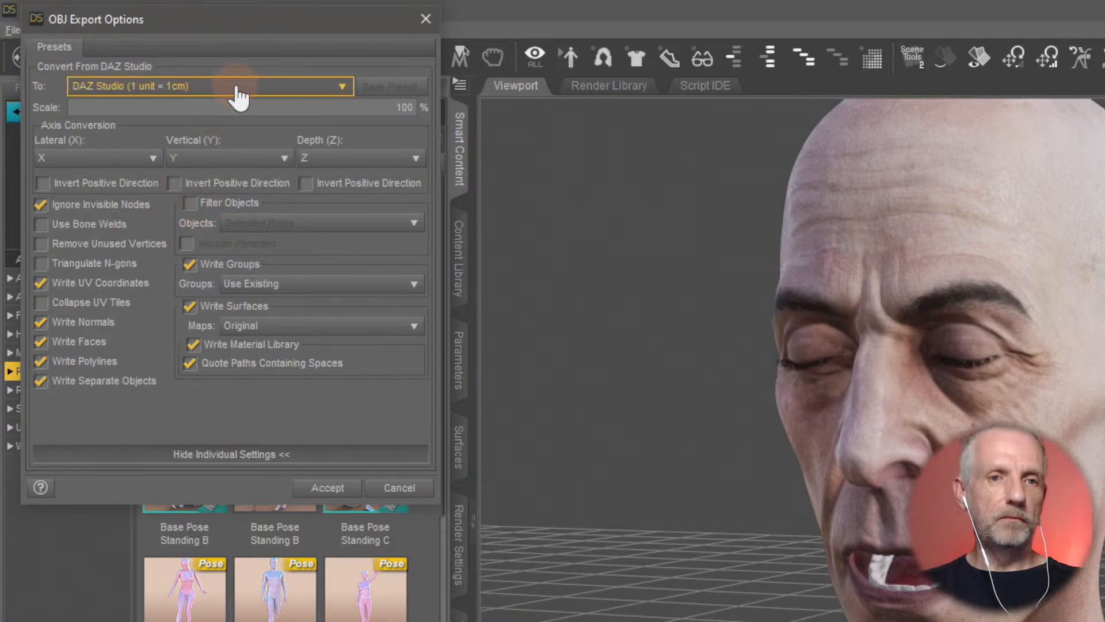
pyautogui.click(190, 203)
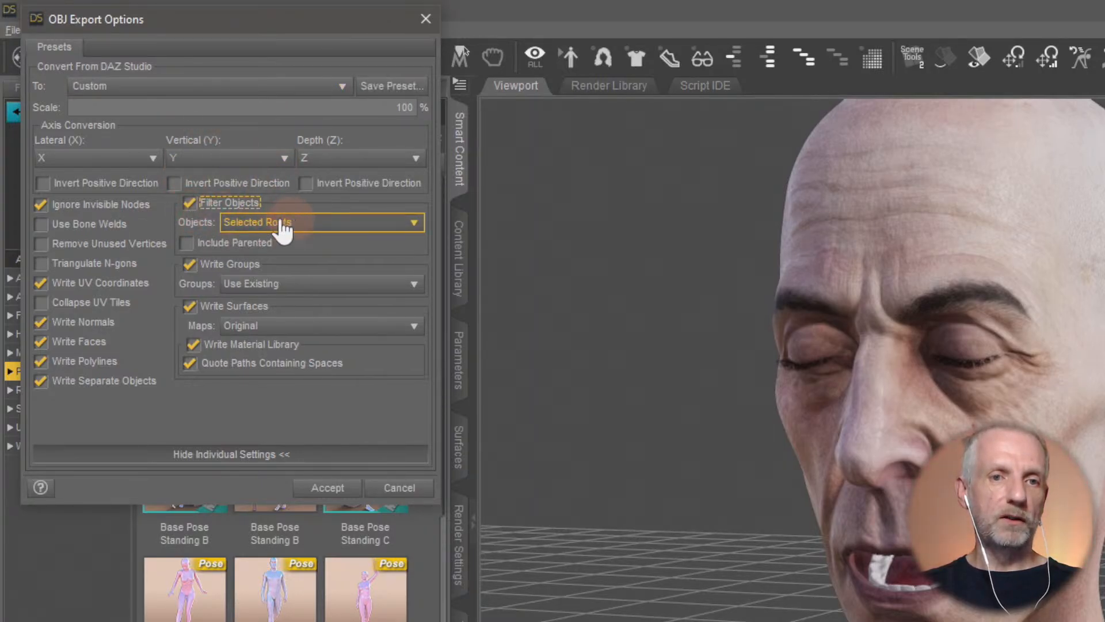
pyautogui.click(291, 326)
pyautogui.click(296, 347)
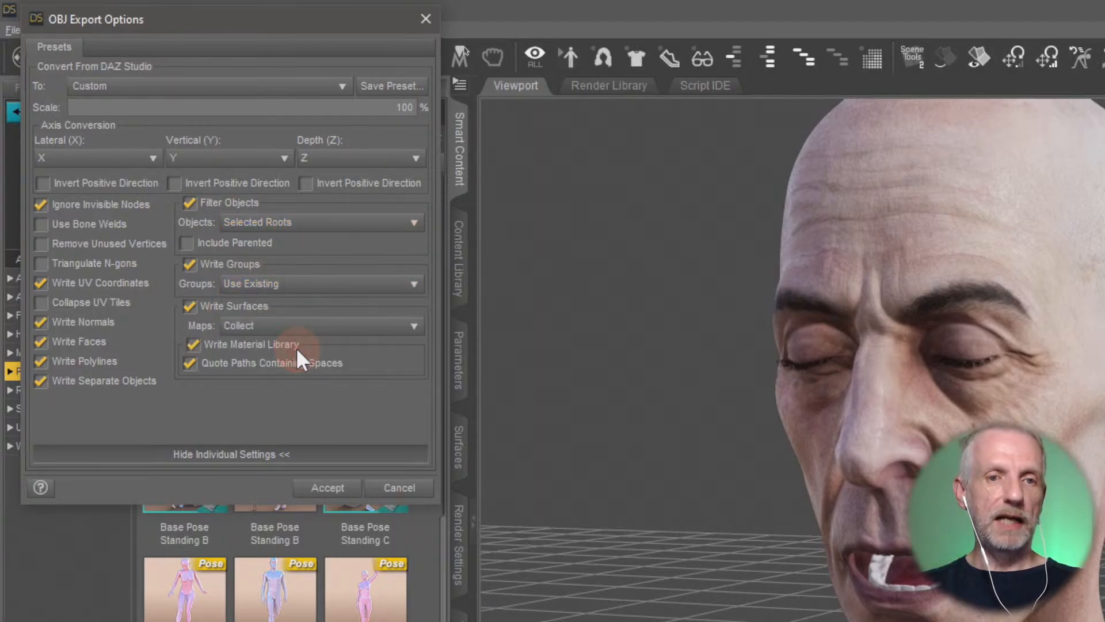
pyautogui.click(341, 490)
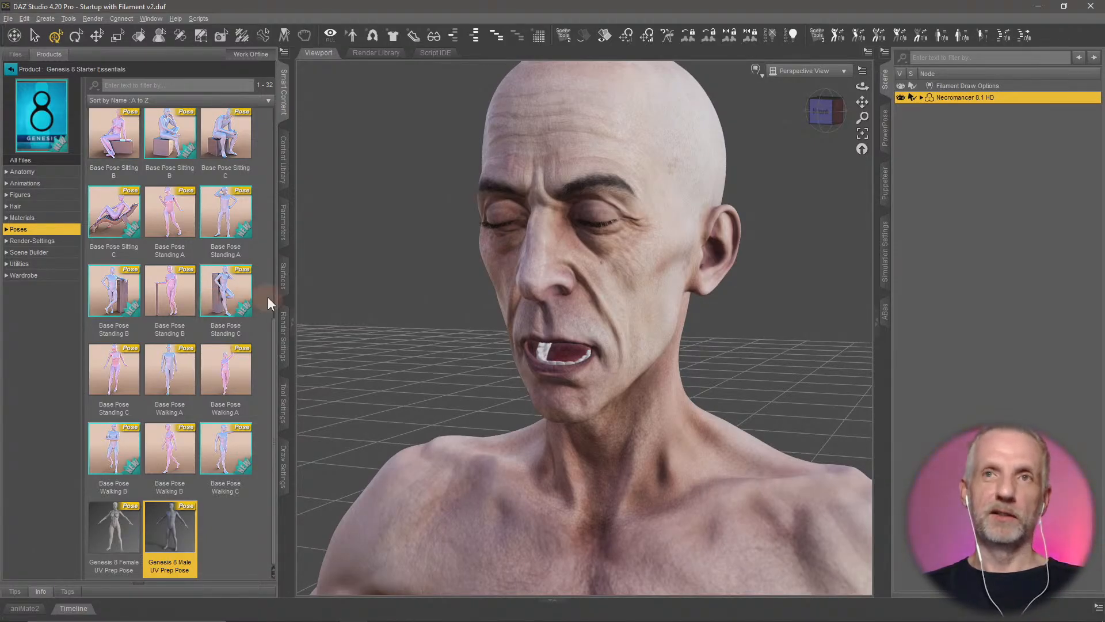
# Set the Necromancer figure's mesh Resolution Level to Base.
pyautogui.moveTo(482, 333); pyautogui.dragTo(295, 173)
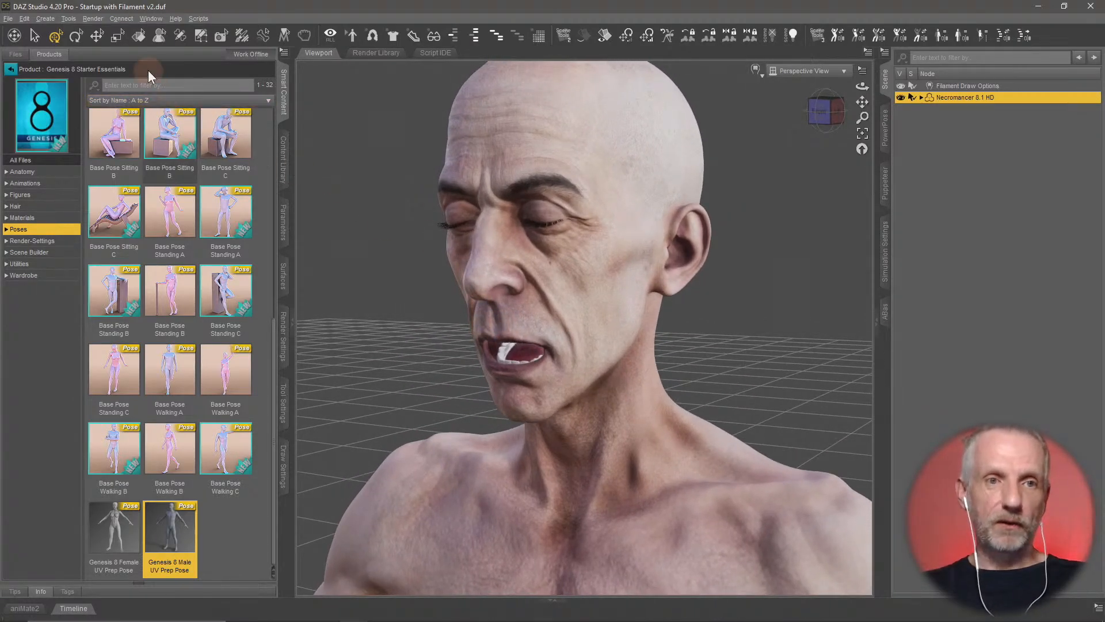
pyautogui.click(283, 222)
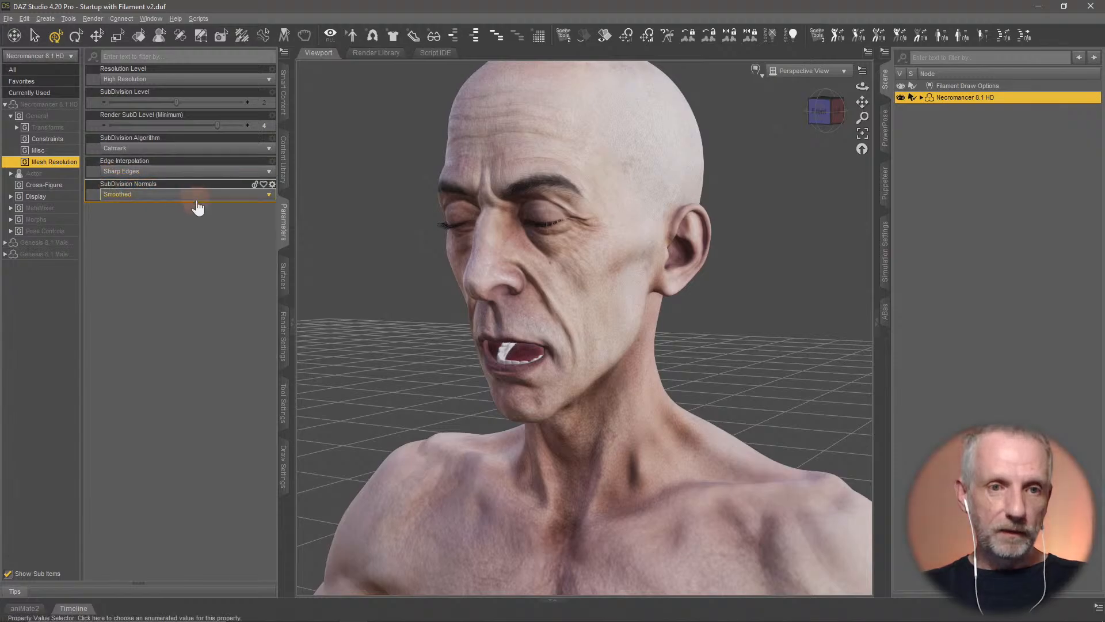
pyautogui.click(173, 80)
pyautogui.click(161, 91)
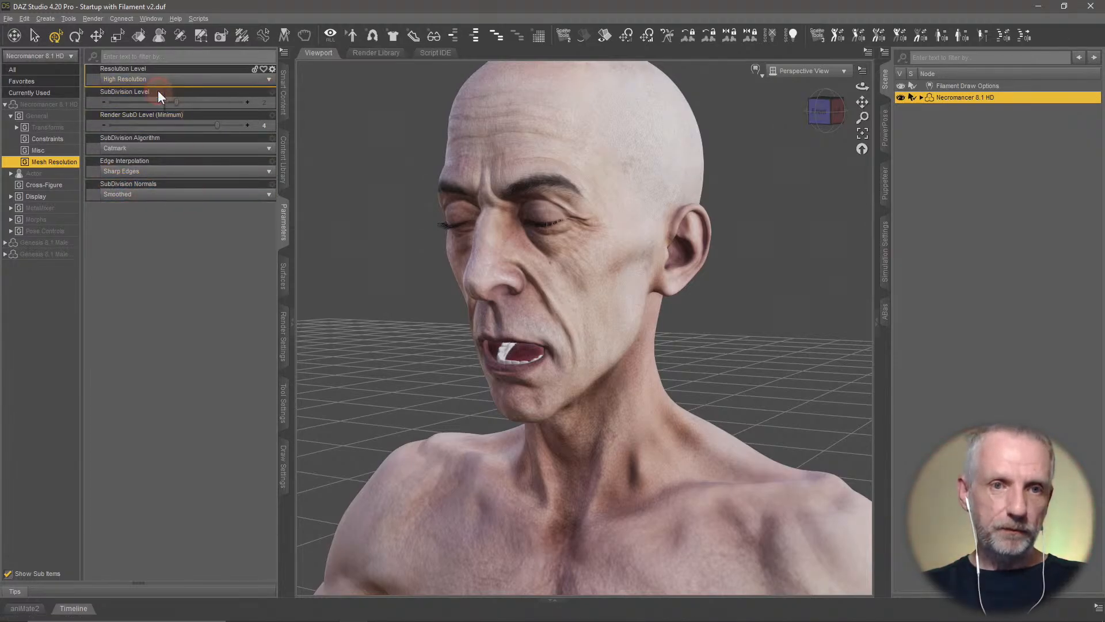
pyautogui.click(25, 17)
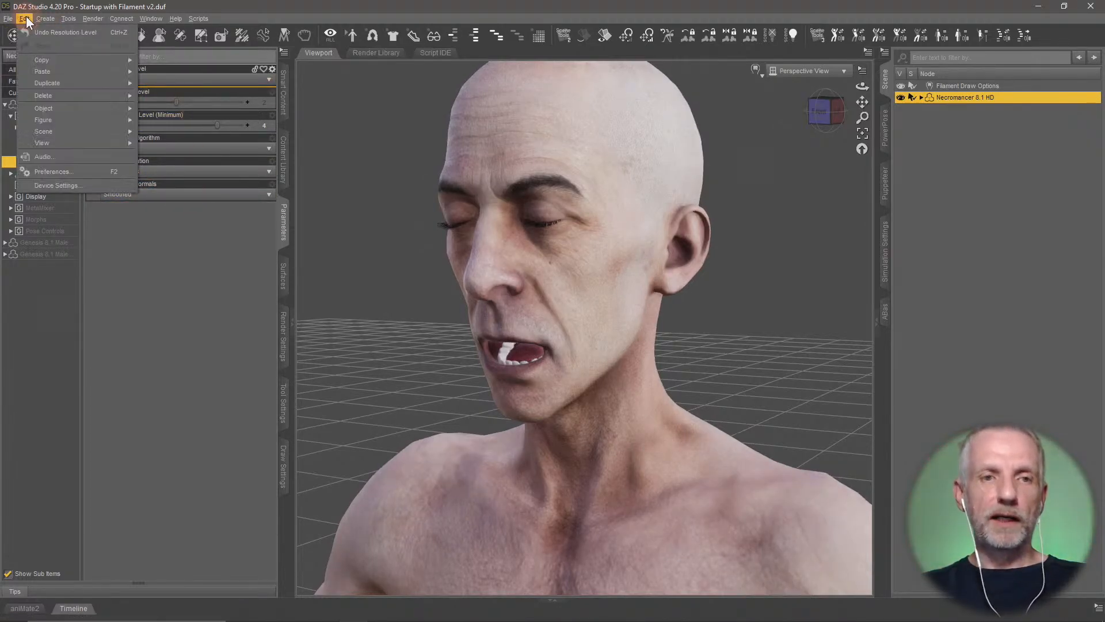
pyautogui.moveTo(59, 107)
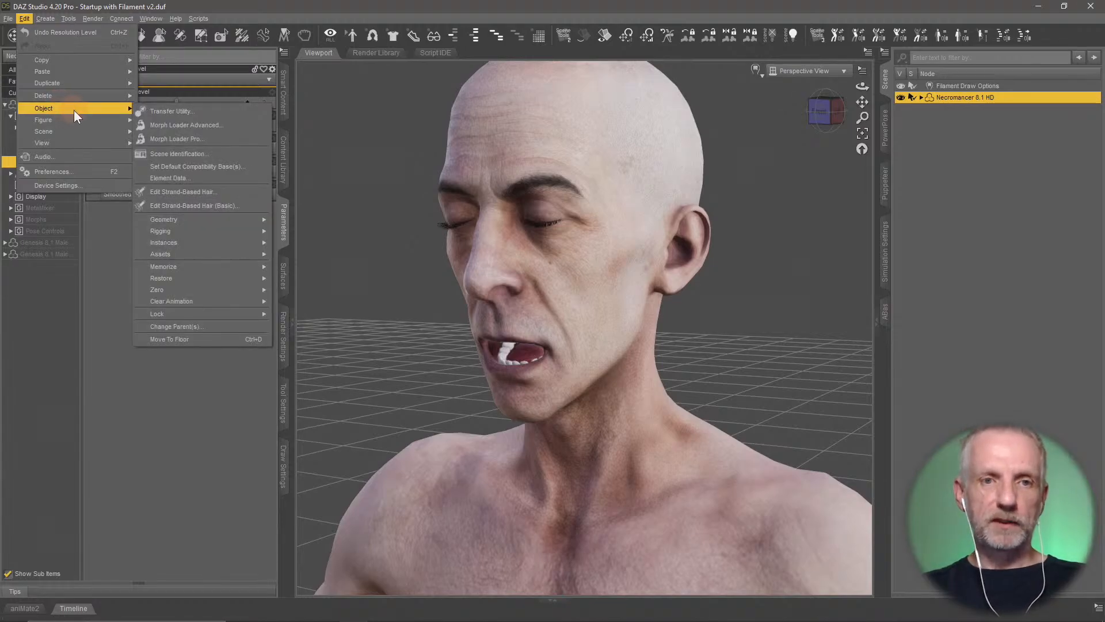
pyautogui.click(99, 298)
# Switch the figure's Resolution Level between High Resolution and Base to compare the head, ending on Base.
pyautogui.click(206, 80)
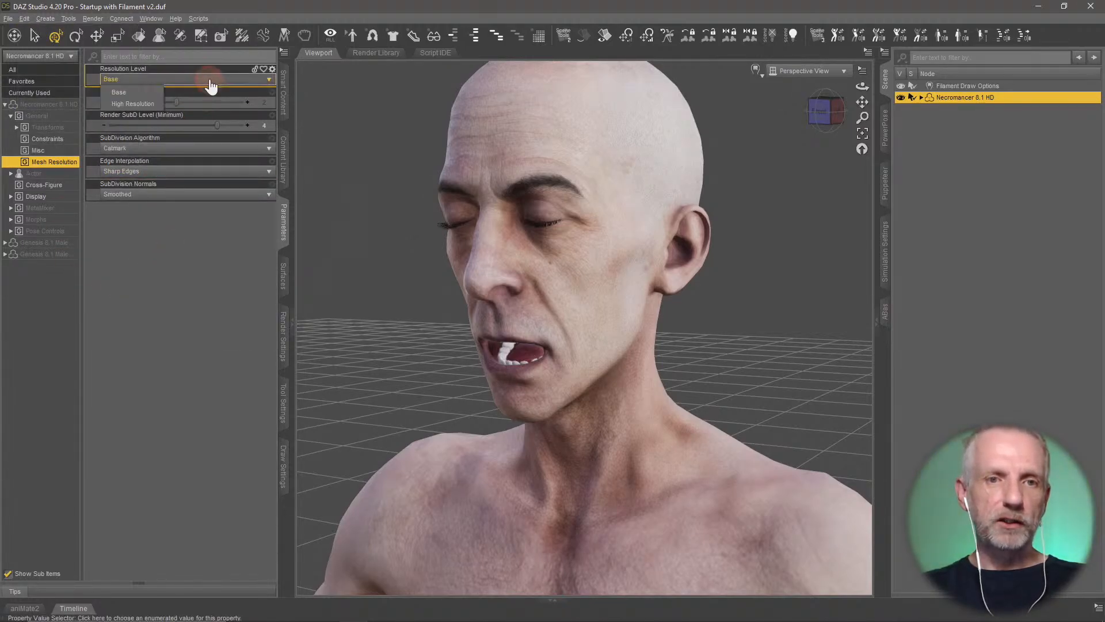
pyautogui.click(155, 103)
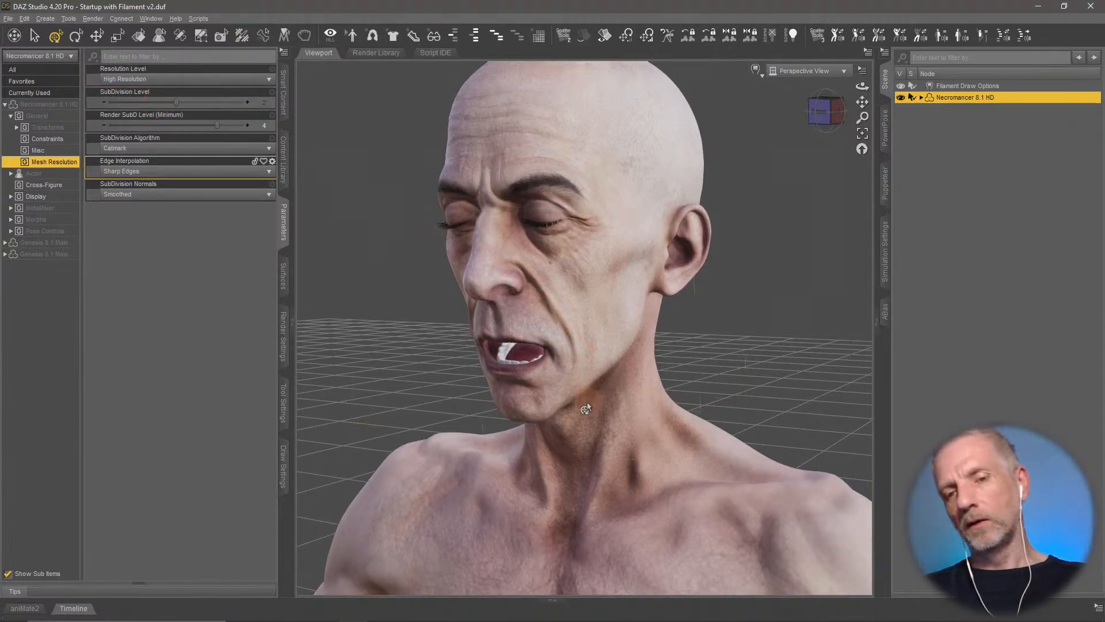
pyautogui.click(202, 79)
pyautogui.click(157, 92)
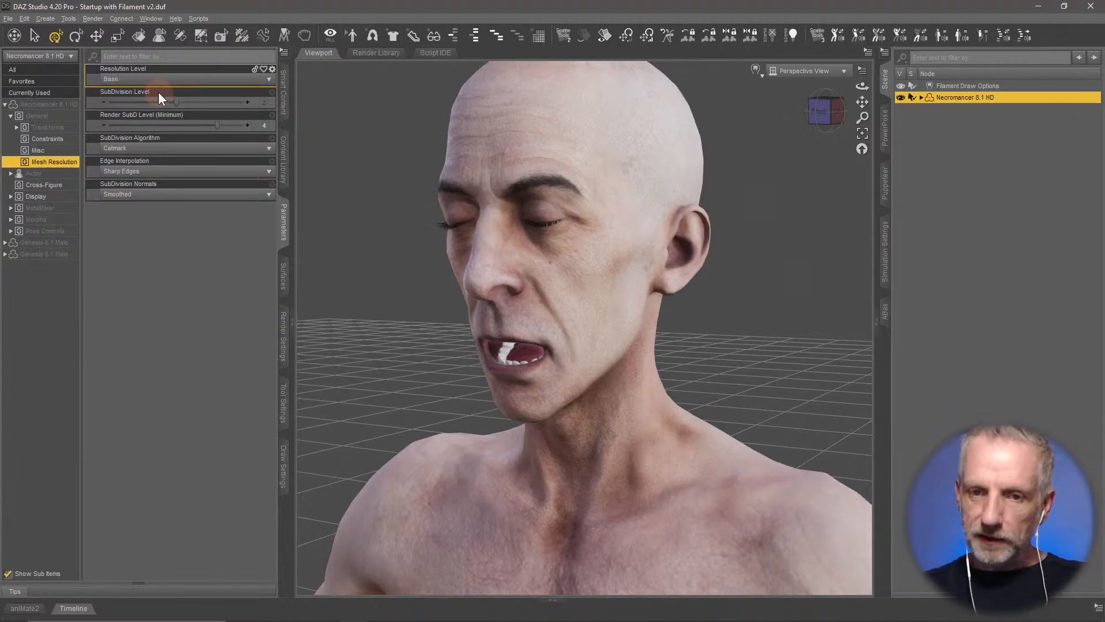
pyautogui.click(190, 80)
pyautogui.click(154, 105)
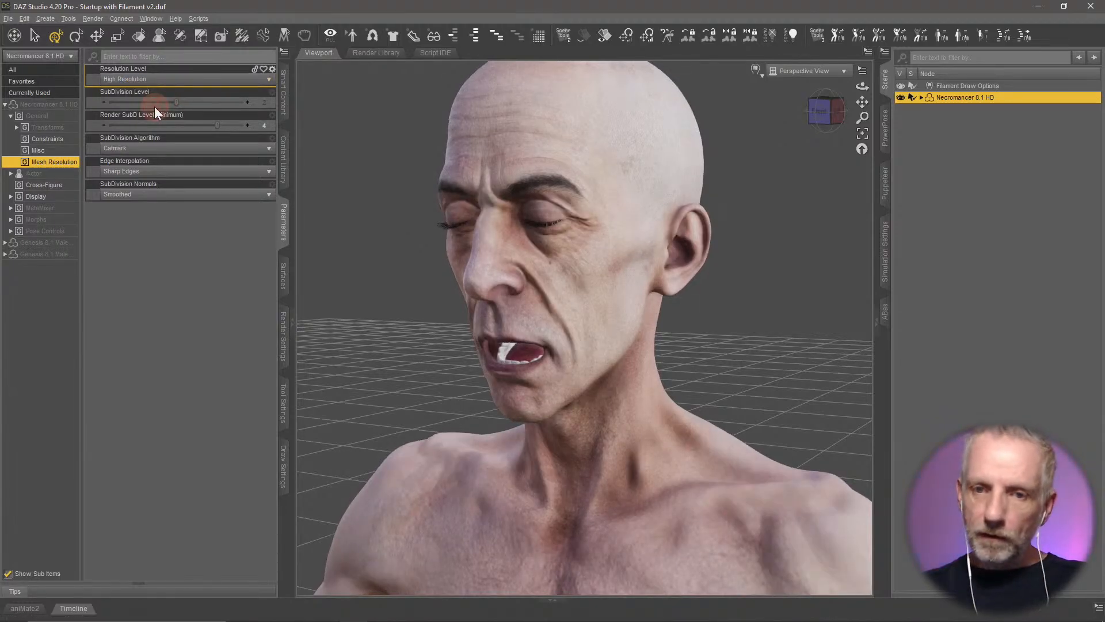
pyautogui.click(175, 80)
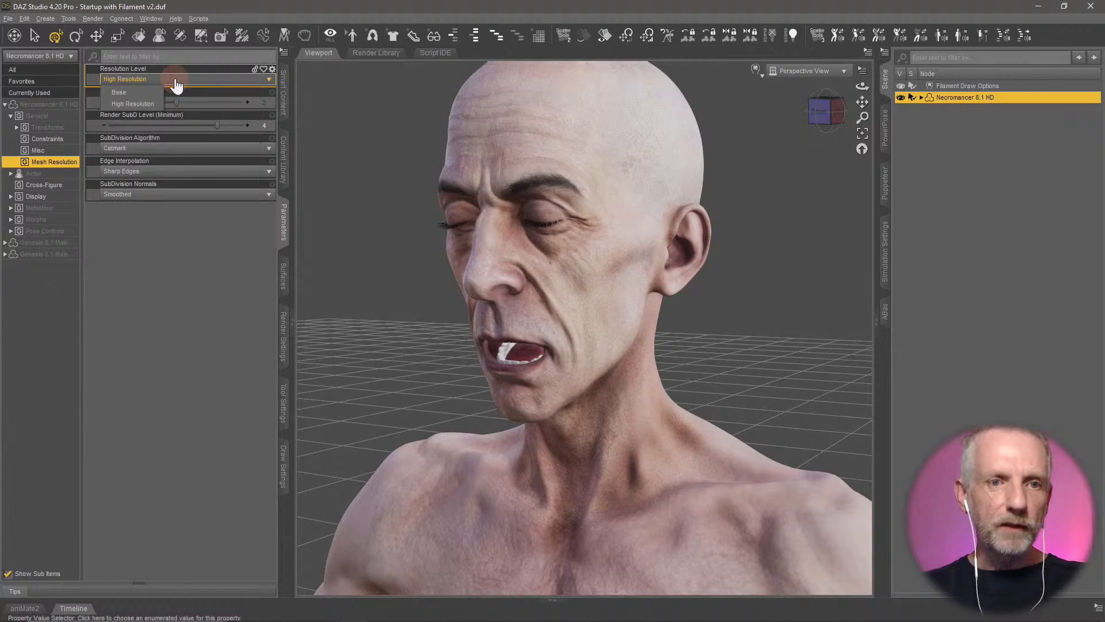
pyautogui.click(154, 89)
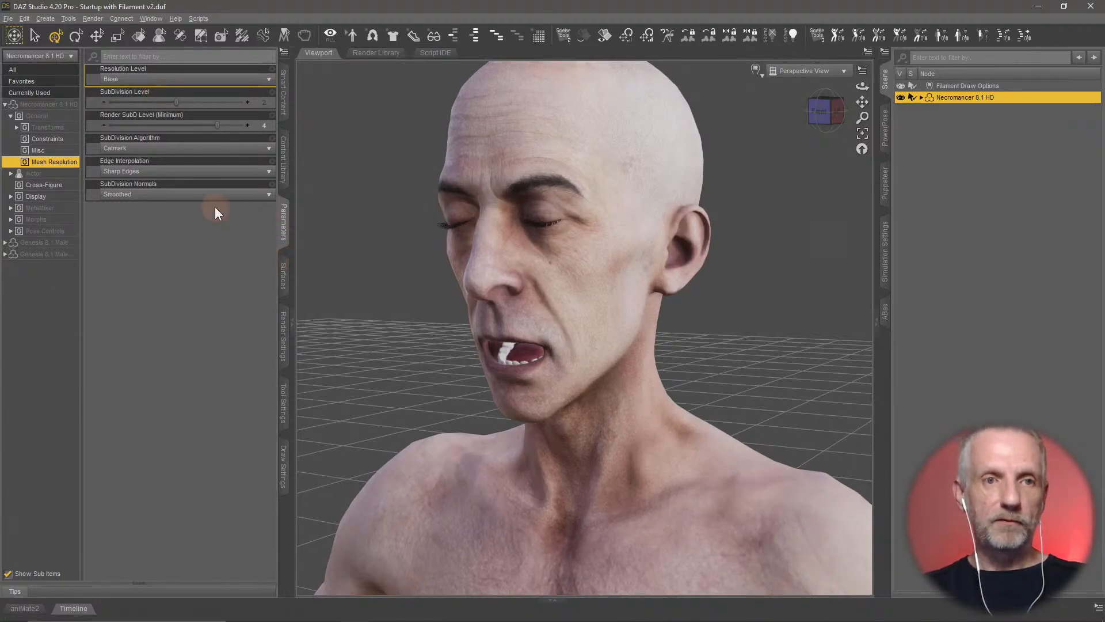
# Locate the Triangulate command among the geometry operations for the Necromancer figure.
pyautogui.click(23, 18)
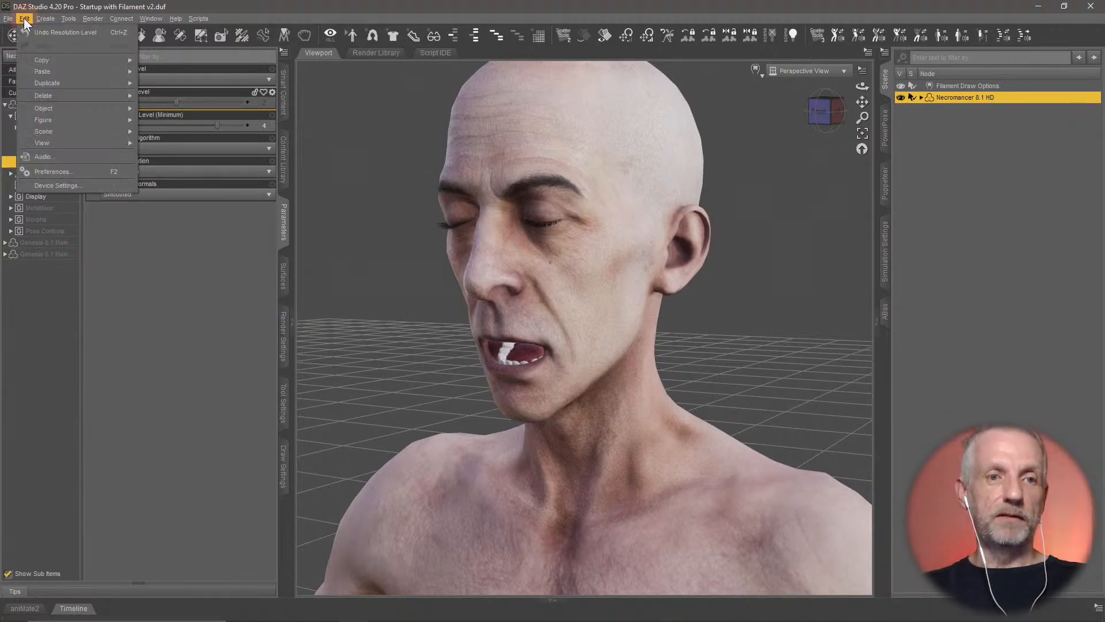
pyautogui.moveTo(93, 108)
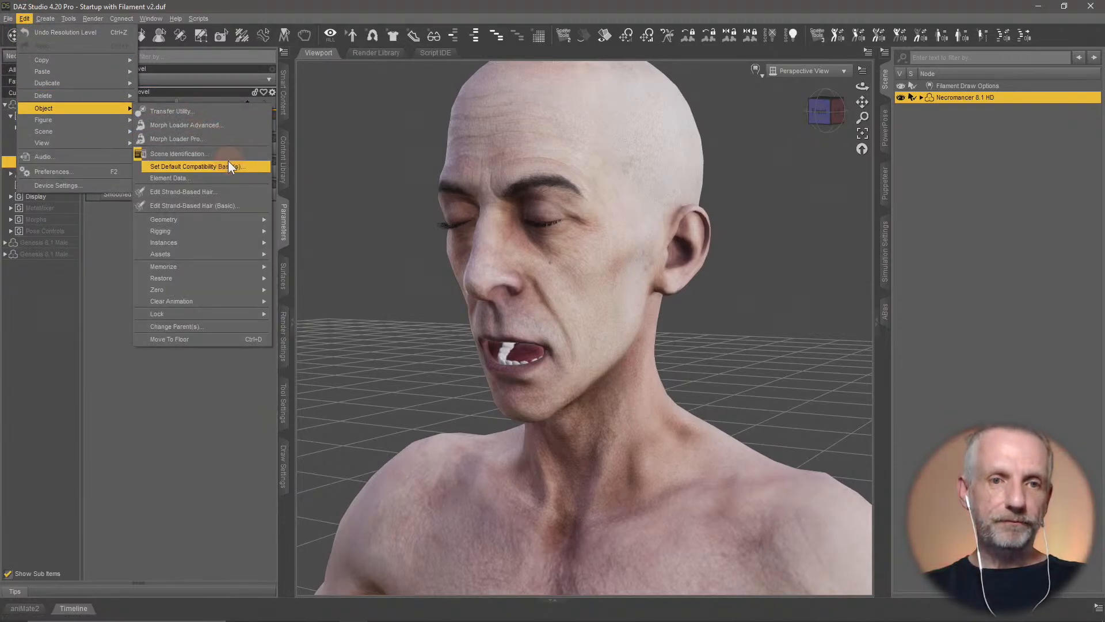
pyautogui.moveTo(246, 220)
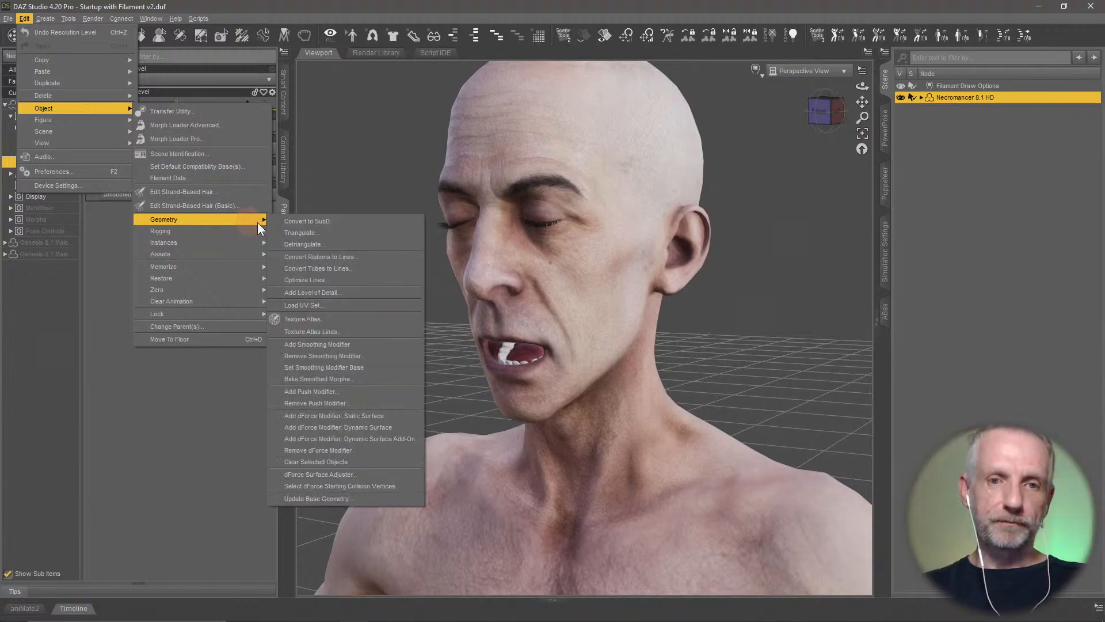
pyautogui.click(344, 232)
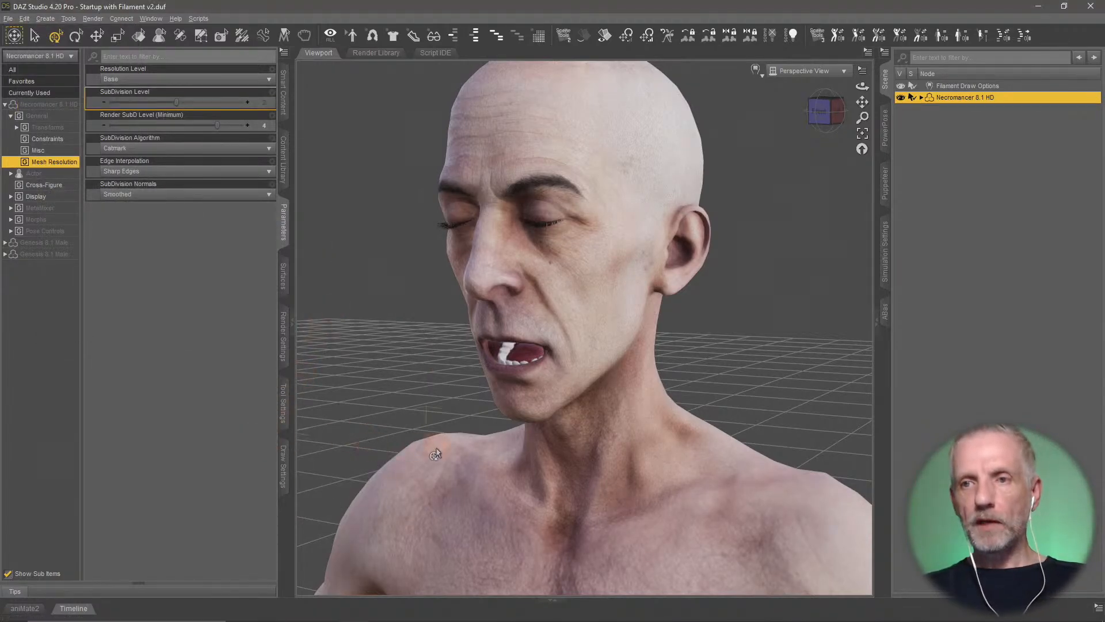
# Switch to Substance 3D Painter and start a new project using Necromancer no mats.obj from the OBJs folder as its mesh.
pyautogui.hotkey('alt', 'Tab')
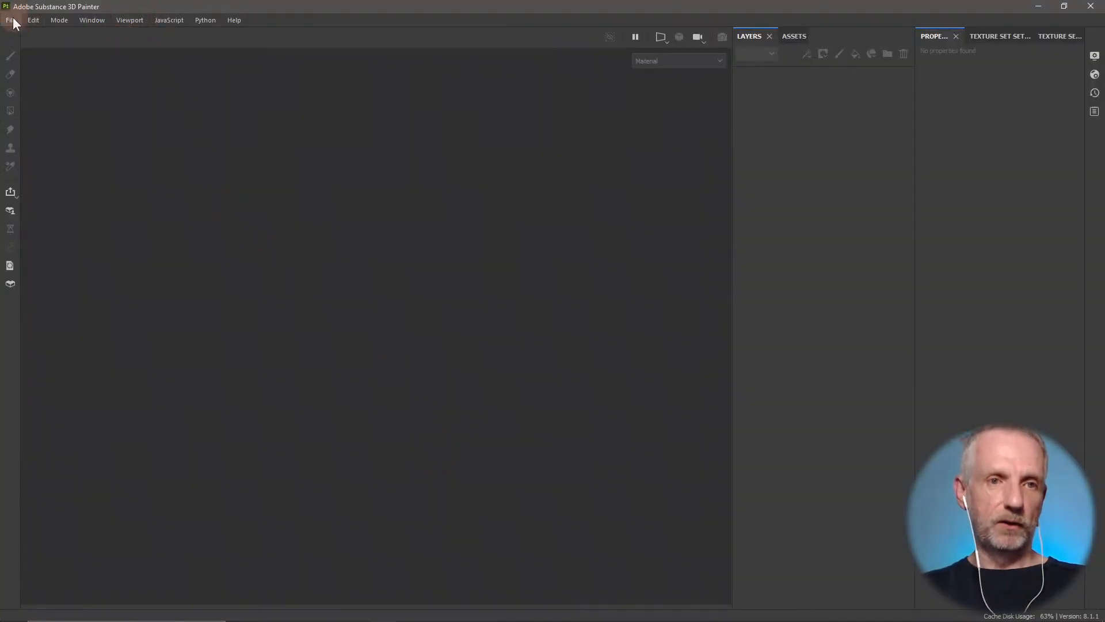
pyautogui.click(11, 21)
pyautogui.click(25, 33)
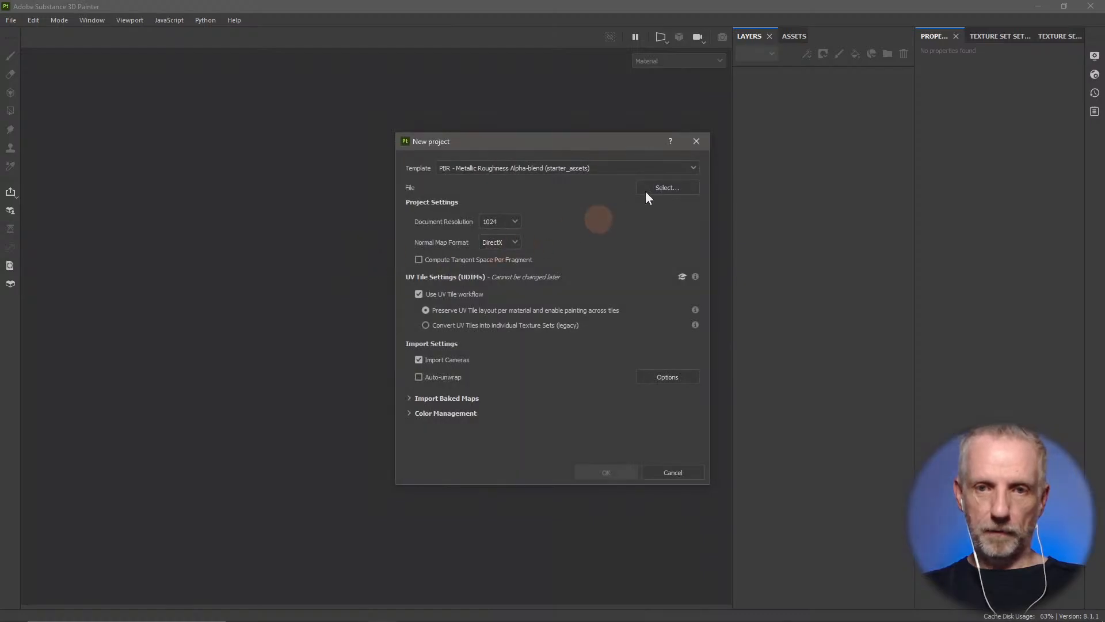
pyautogui.click(663, 188)
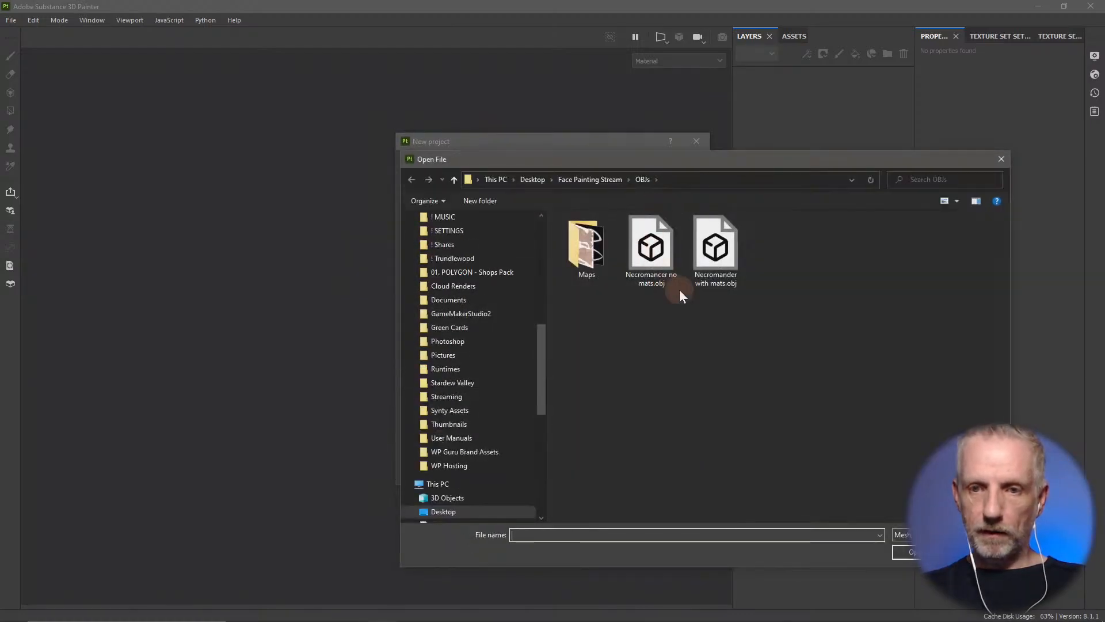
pyautogui.click(662, 255)
pyautogui.click(912, 552)
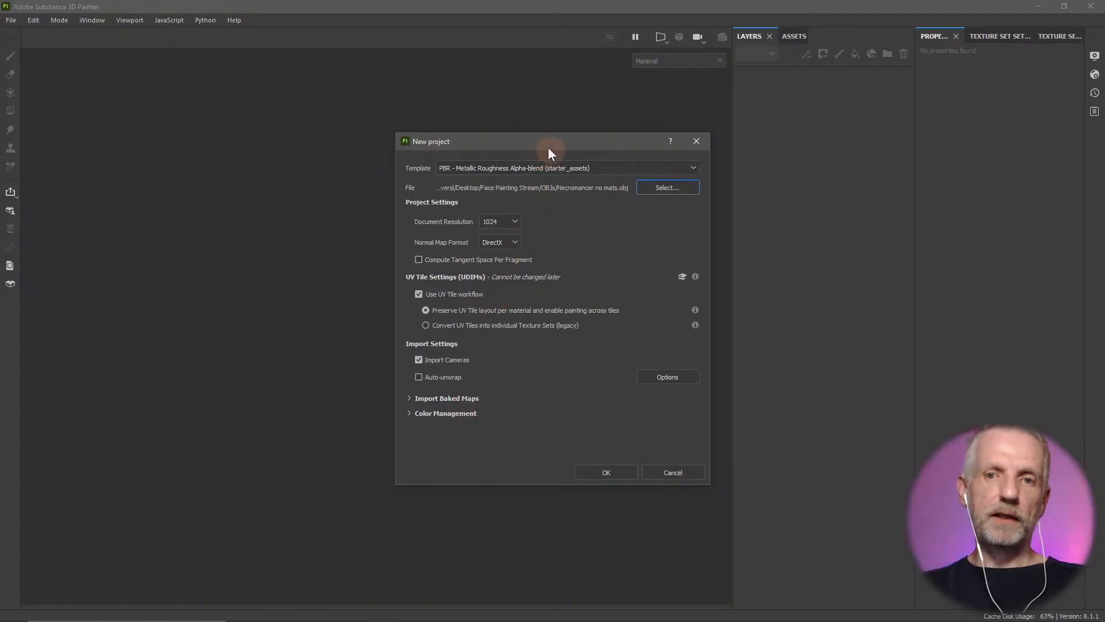
pyautogui.moveTo(548, 145); pyautogui.dragTo(268, 18)
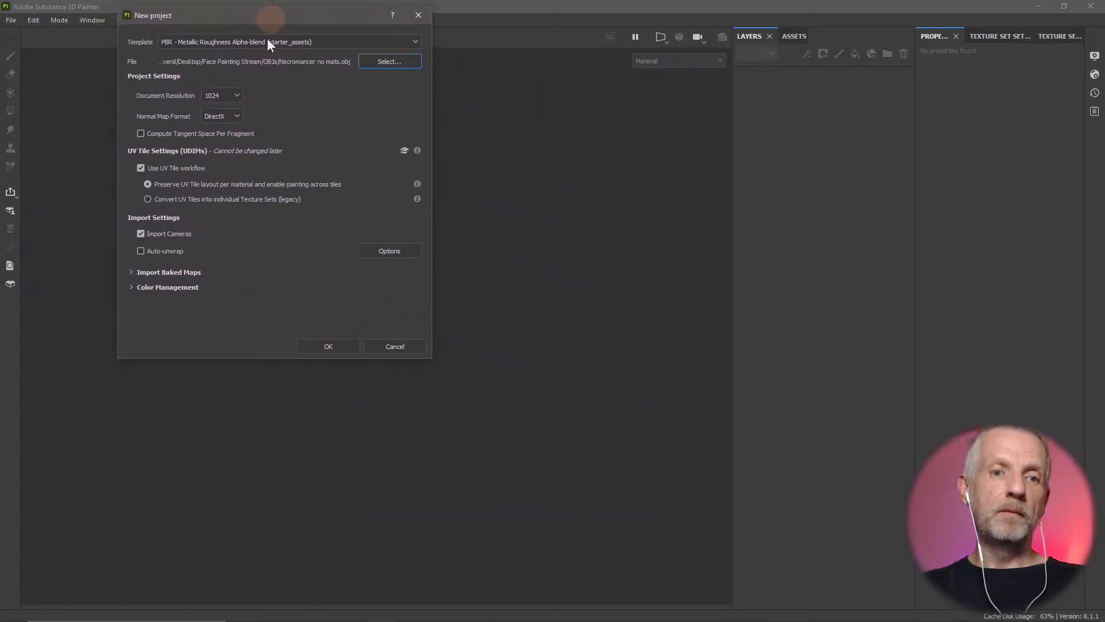
# Add the Necromancer8_1 Arms, Body, Face1, Head and Legs JPG maps from the Maps folder as baked maps and create the project.
pyautogui.click(132, 273)
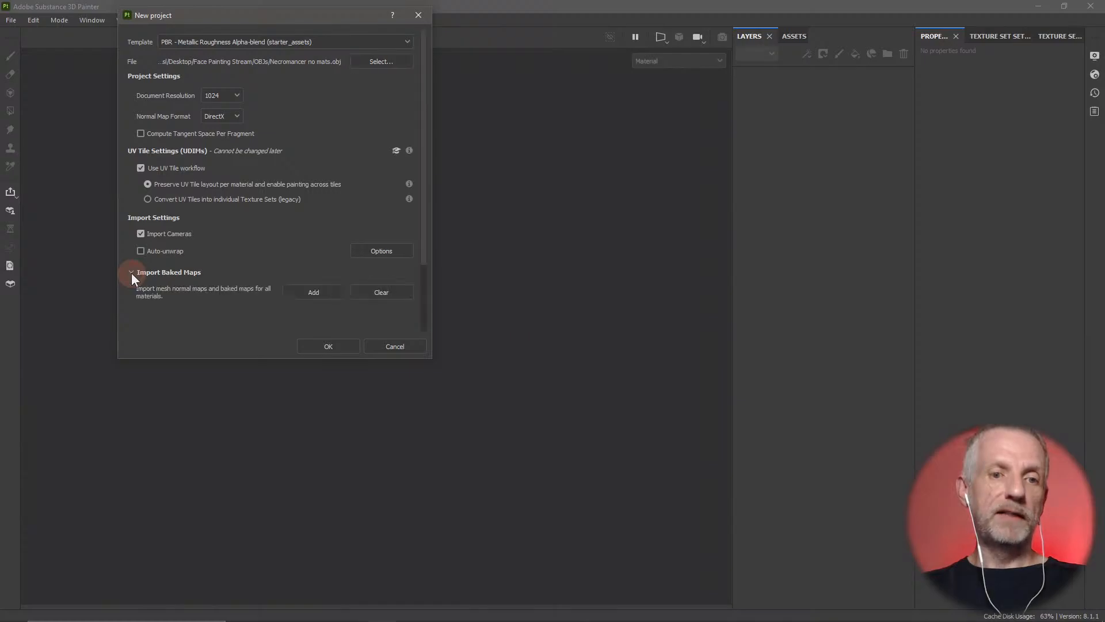
pyautogui.click(314, 292)
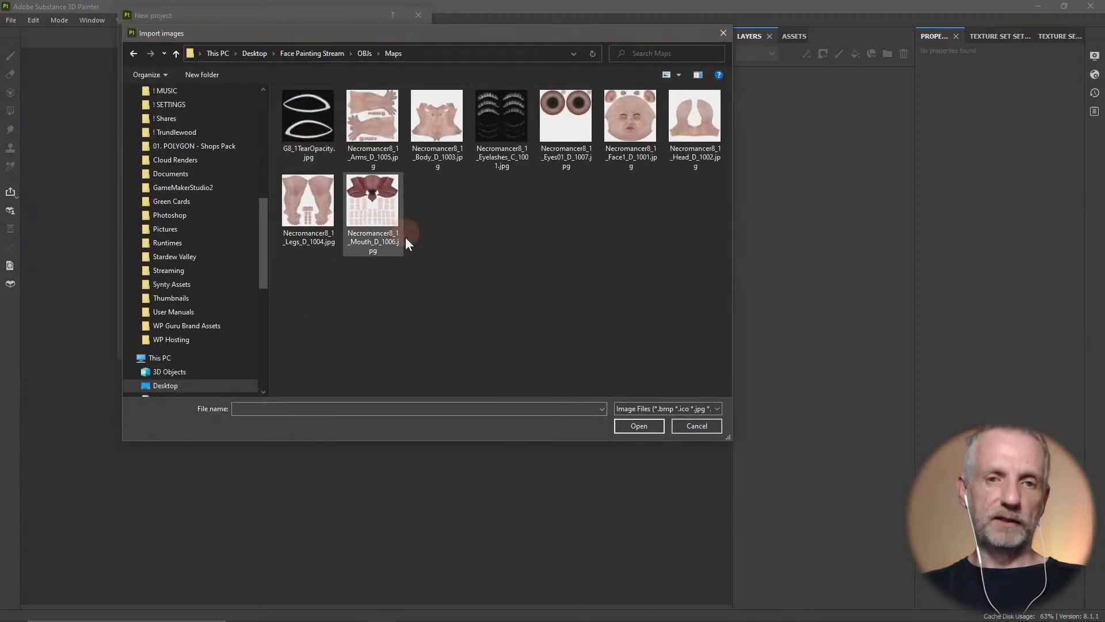
pyautogui.click(379, 111)
pyautogui.keyDown('ctrl'); pyautogui.click(451, 129); pyautogui.keyUp('ctrl')
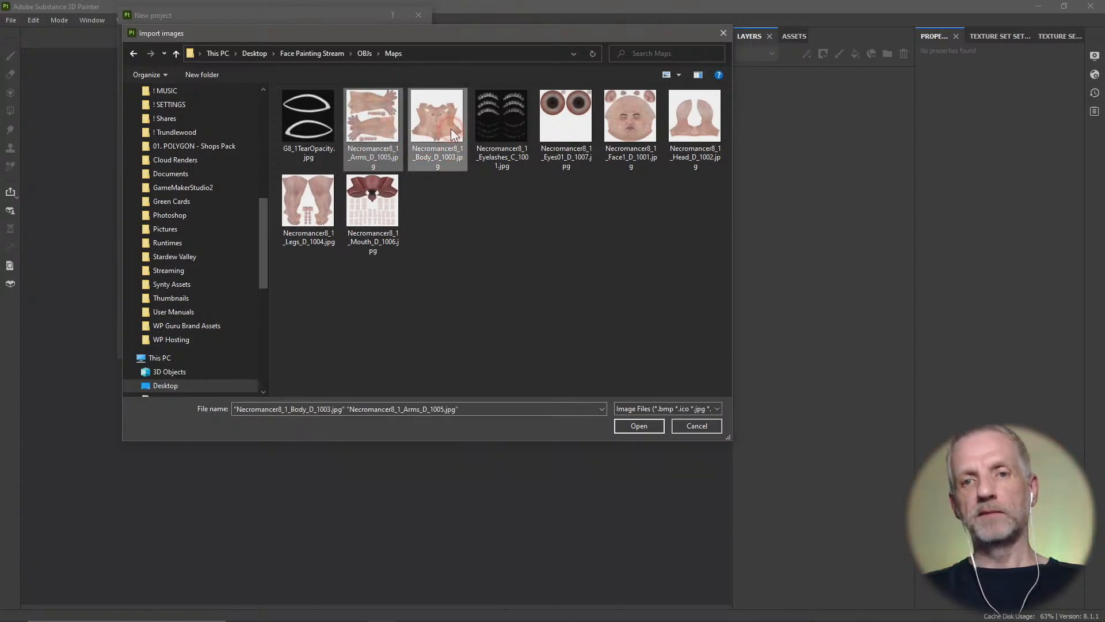
pyautogui.keyDown('ctrl'); pyautogui.click(632, 127); pyautogui.keyUp('ctrl')
pyautogui.keyDown('ctrl'); pyautogui.click(700, 120); pyautogui.keyUp('ctrl')
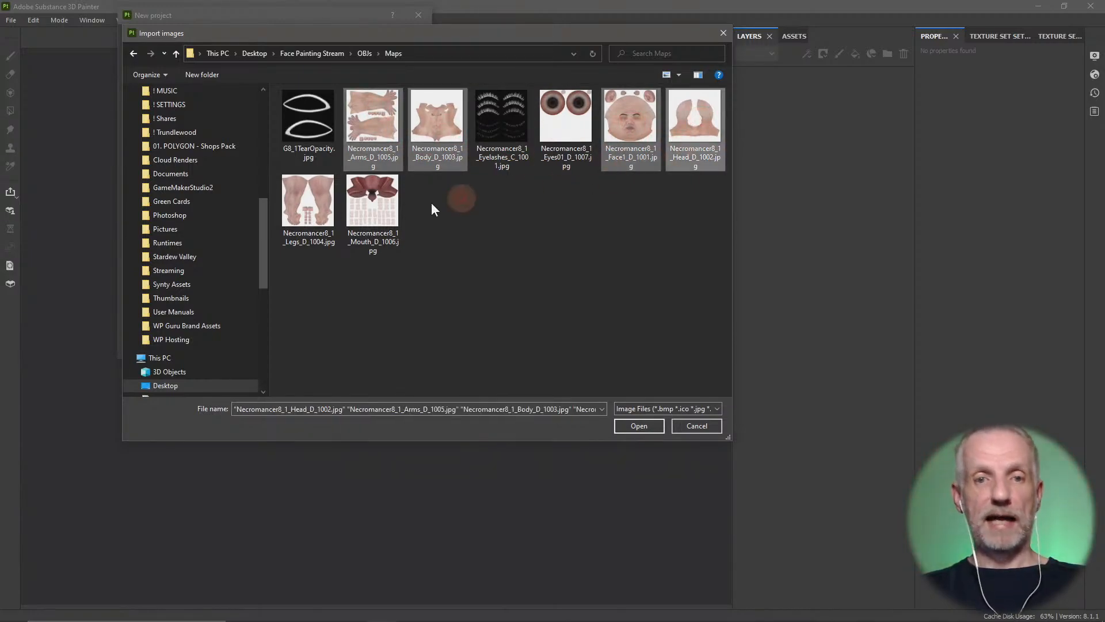
pyautogui.keyDown('ctrl'); pyautogui.click(321, 212); pyautogui.keyUp('ctrl')
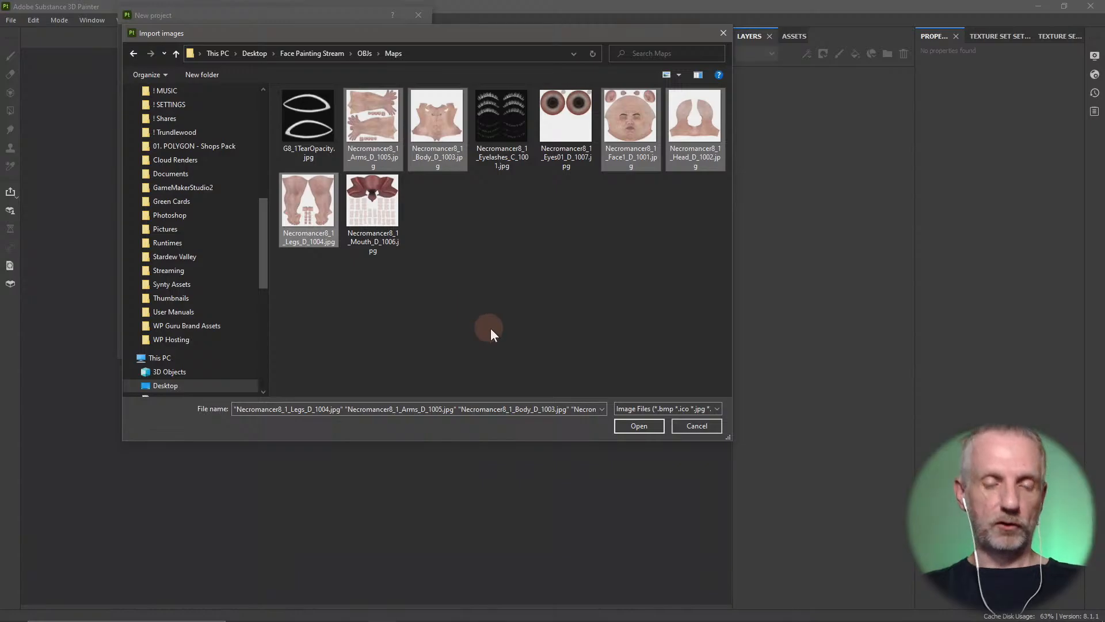
pyautogui.click(654, 425)
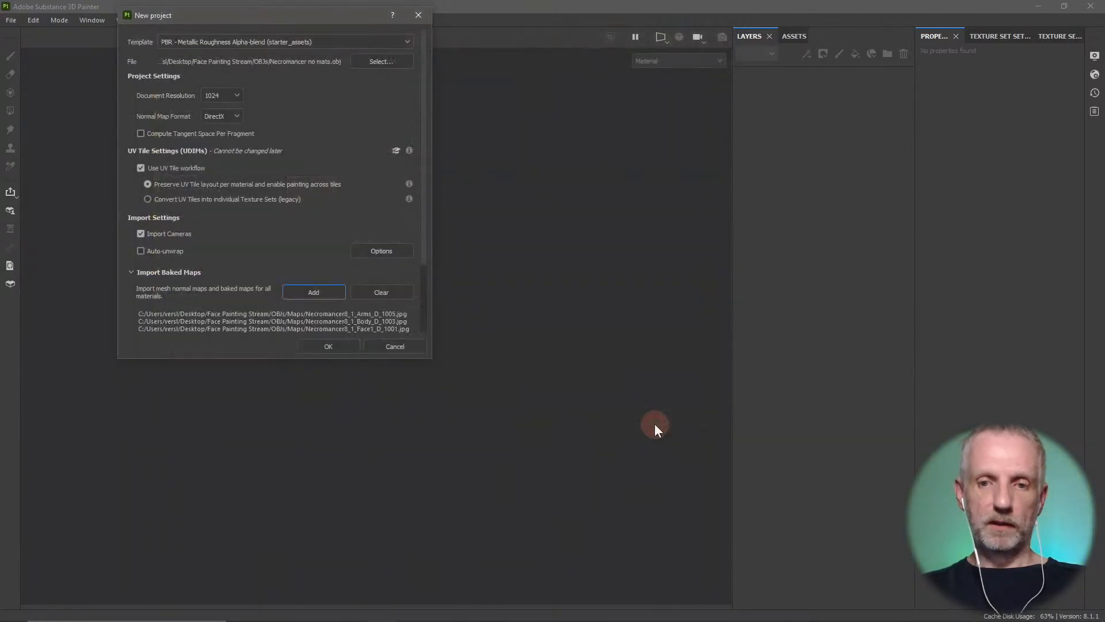
pyautogui.scroll(-3, 414, 274)
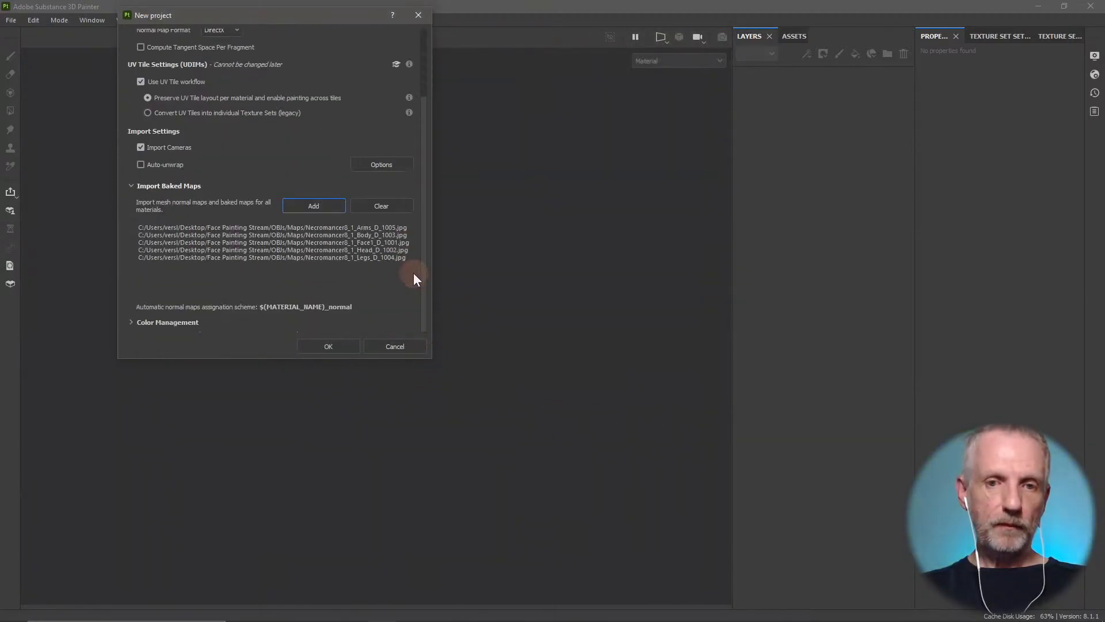
pyautogui.click(327, 347)
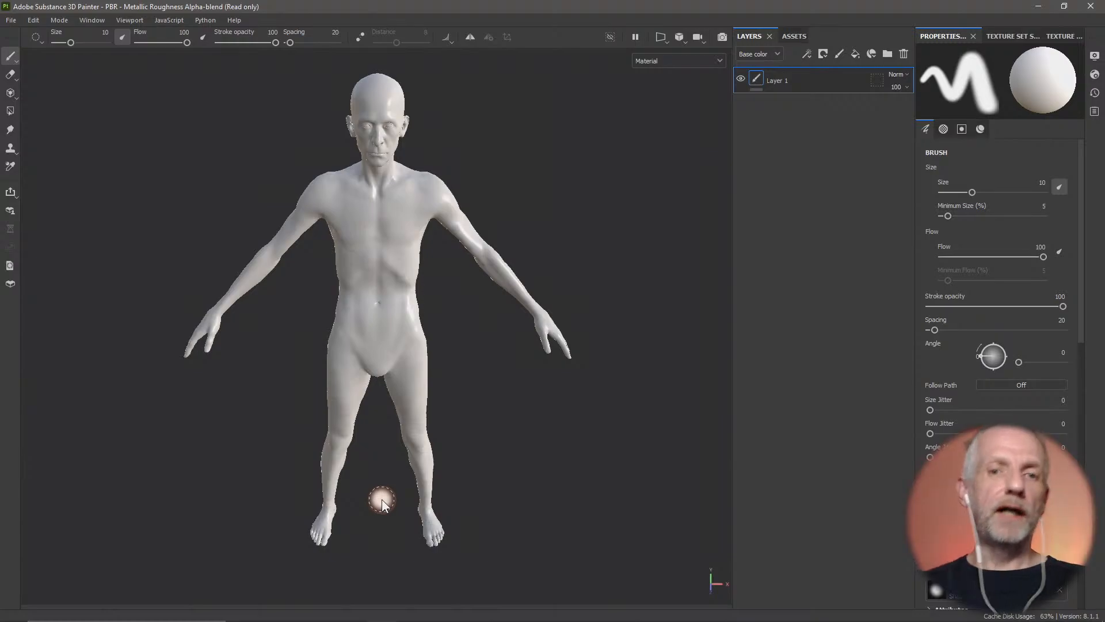
# Examine the imported Necromancer mesh from several angles, checking the body, arms, hands and face.
pyautogui.moveTo(407, 382)
pyautogui.keyDown('alt'); pyautogui.mouseDown()
pyautogui.moveTo(321, 352)
pyautogui.moveTo(362, 342)
pyautogui.moveTo(321, 375)
pyautogui.moveTo(382, 360)
pyautogui.mouseUp(); pyautogui.keyUp('alt')
pyautogui.scroll(-3, 382, 360)
pyautogui.scroll(5, 382, 360)
pyautogui.keyDown('alt'); pyautogui.moveTo(395, 382); pyautogui.dragTo(449, 505, button='middle'); pyautogui.keyUp('alt')
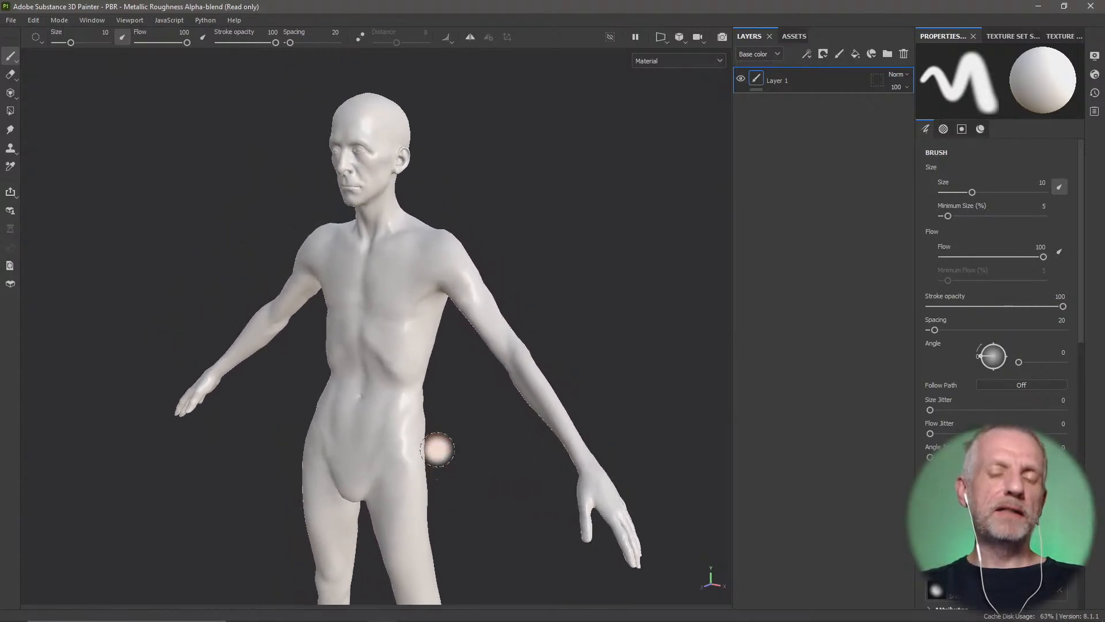
pyautogui.keyDown('alt'); pyautogui.moveTo(420, 431); pyautogui.dragTo(365, 420, button='middle'); pyautogui.keyUp('alt')
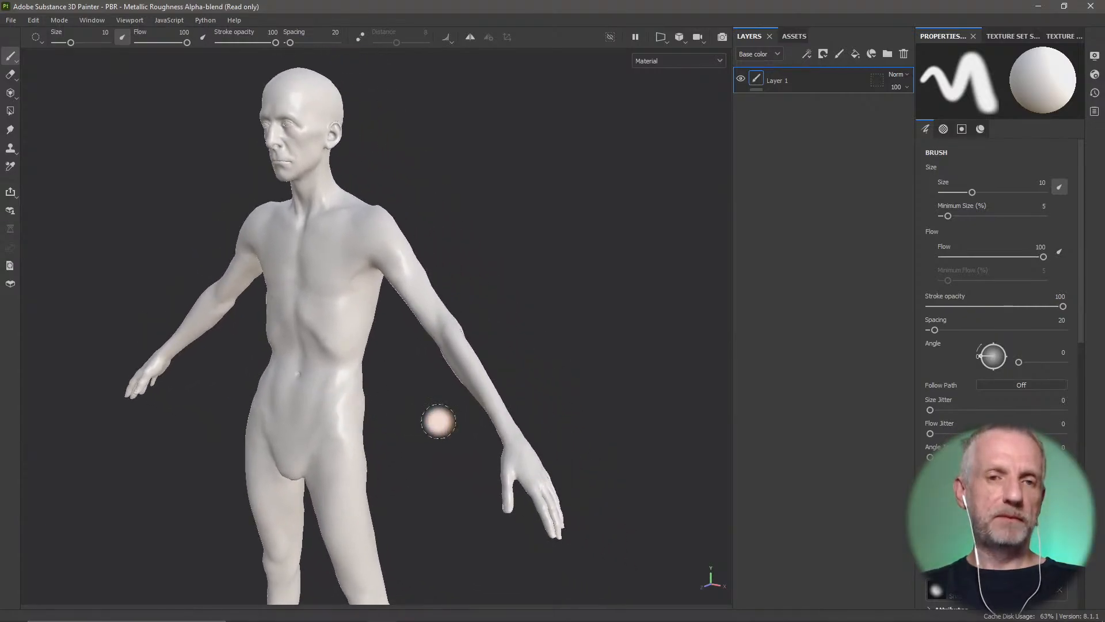
pyautogui.keyDown('alt'); pyautogui.moveTo(439, 419); pyautogui.dragTo(570, 444); pyautogui.keyUp('alt')
pyautogui.scroll(4, 525, 391)
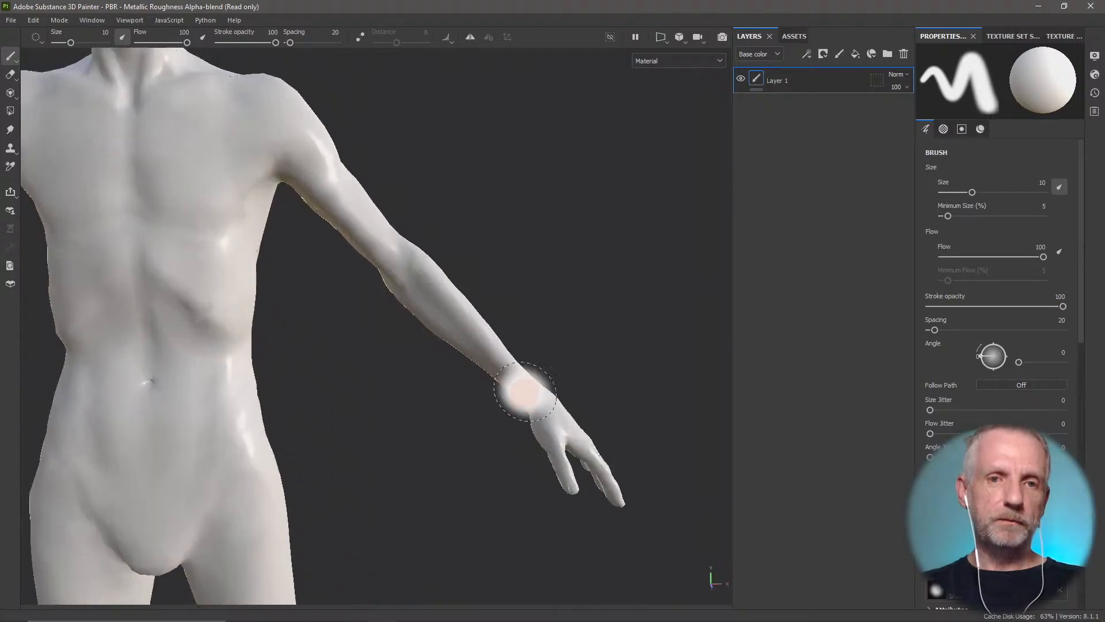
pyautogui.keyDown('alt'); pyautogui.moveTo(512, 372); pyautogui.dragTo(702, 533, button='middle'); pyautogui.keyUp('alt')
pyautogui.keyDown('alt'); pyautogui.moveTo(575, 420); pyautogui.dragTo(582, 427, button='middle'); pyautogui.keyUp('alt')
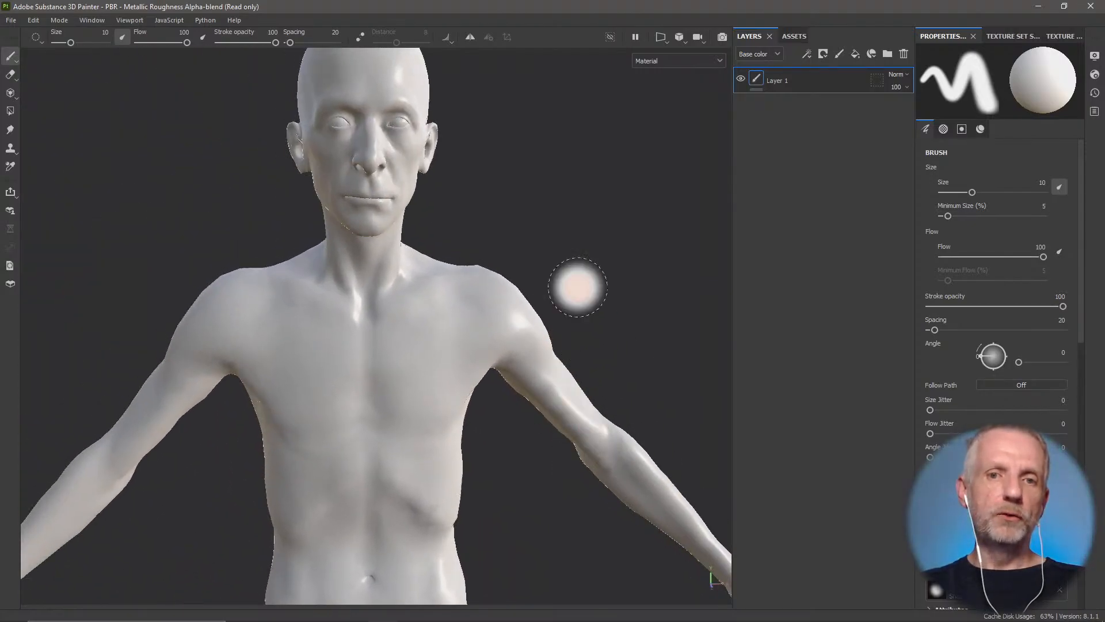
pyautogui.keyDown('alt'); pyautogui.moveTo(567, 223); pyautogui.dragTo(441, 222); pyautogui.keyUp('alt')
pyautogui.keyDown('alt'); pyautogui.moveTo(442, 222); pyautogui.dragTo(478, 301, button='middle'); pyautogui.keyUp('alt')
pyautogui.moveTo(478, 301)
pyautogui.keyDown('alt'); pyautogui.mouseDown()
pyautogui.moveTo(461, 335)
pyautogui.moveTo(506, 296)
pyautogui.moveTo(469, 291)
pyautogui.moveTo(471, 279)
pyautogui.mouseUp(); pyautogui.keyUp('alt')
pyautogui.scroll(3, 465, 275)
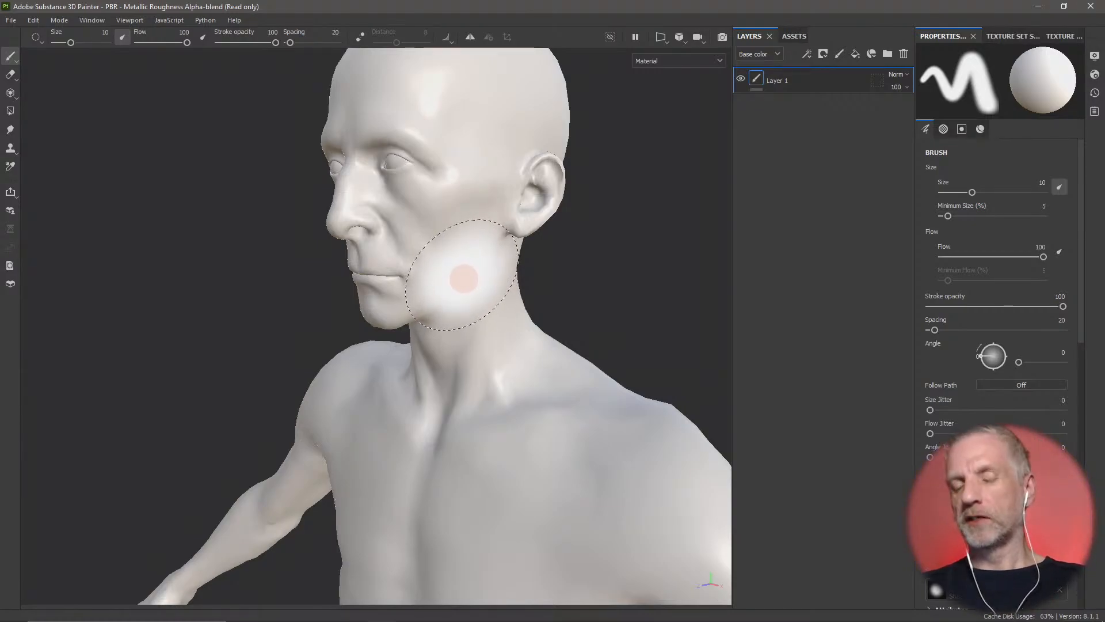
# Switch to DAZ Studio and re-export the Necromancer figure over Necromancer no mats.obj with Write Surfaces turned off.
pyautogui.hotkey('alt', 'Tab')
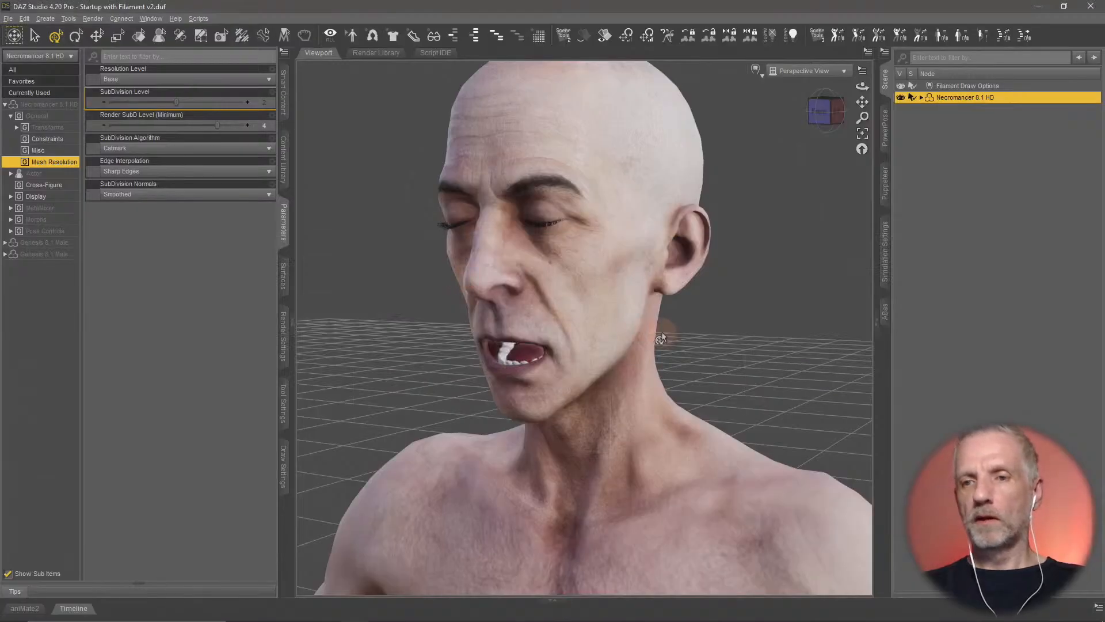
pyautogui.click(8, 18)
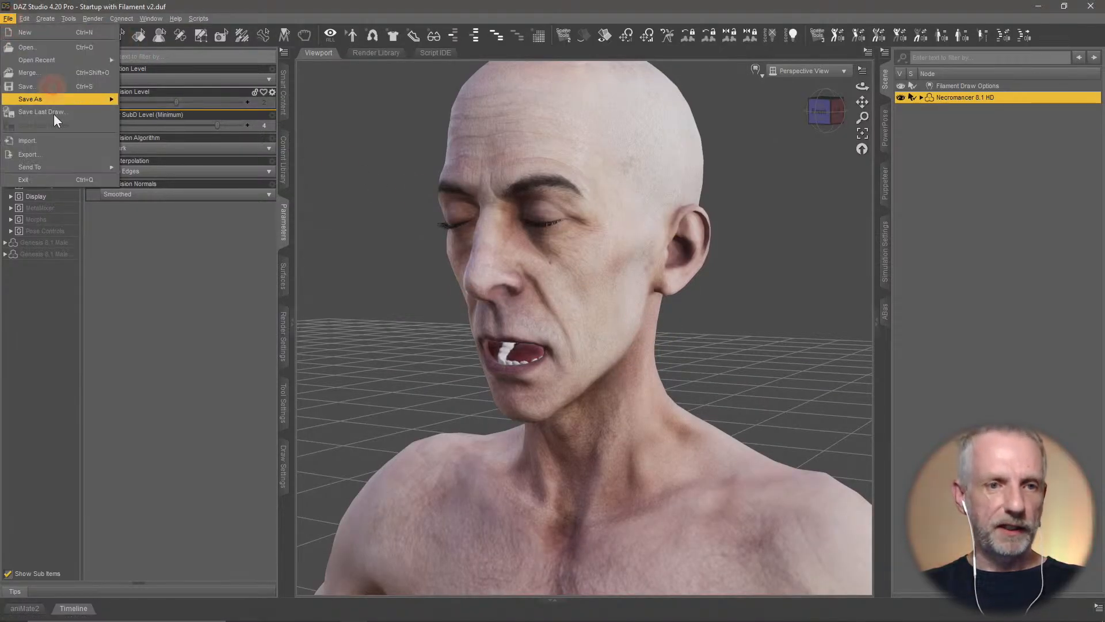
pyautogui.click(60, 154)
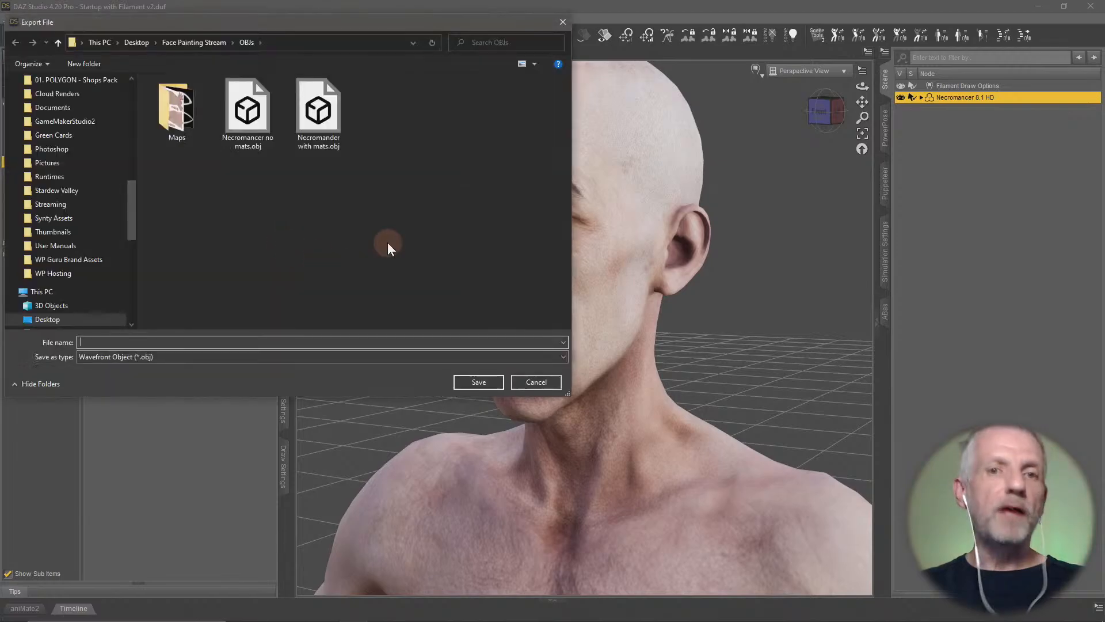
pyautogui.click(230, 104)
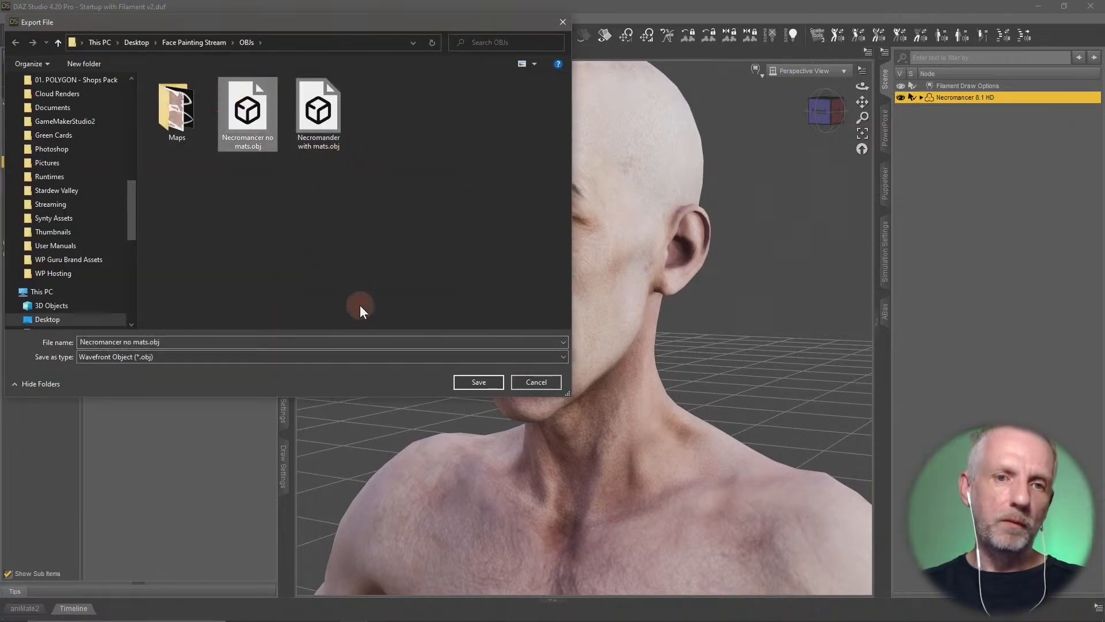
pyautogui.click(479, 382)
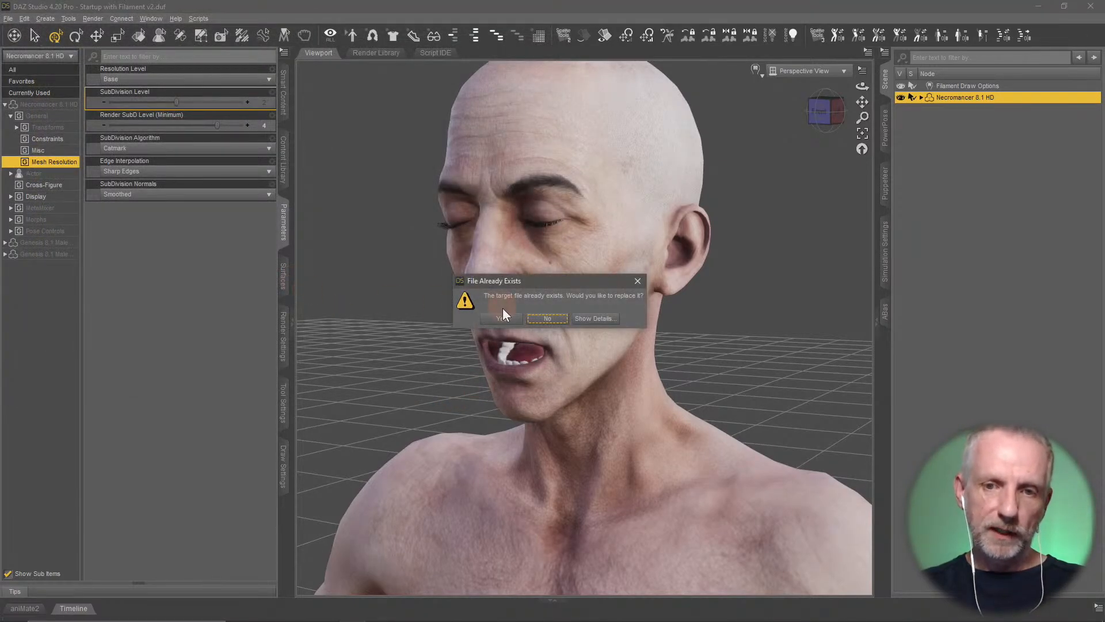
pyautogui.click(500, 319)
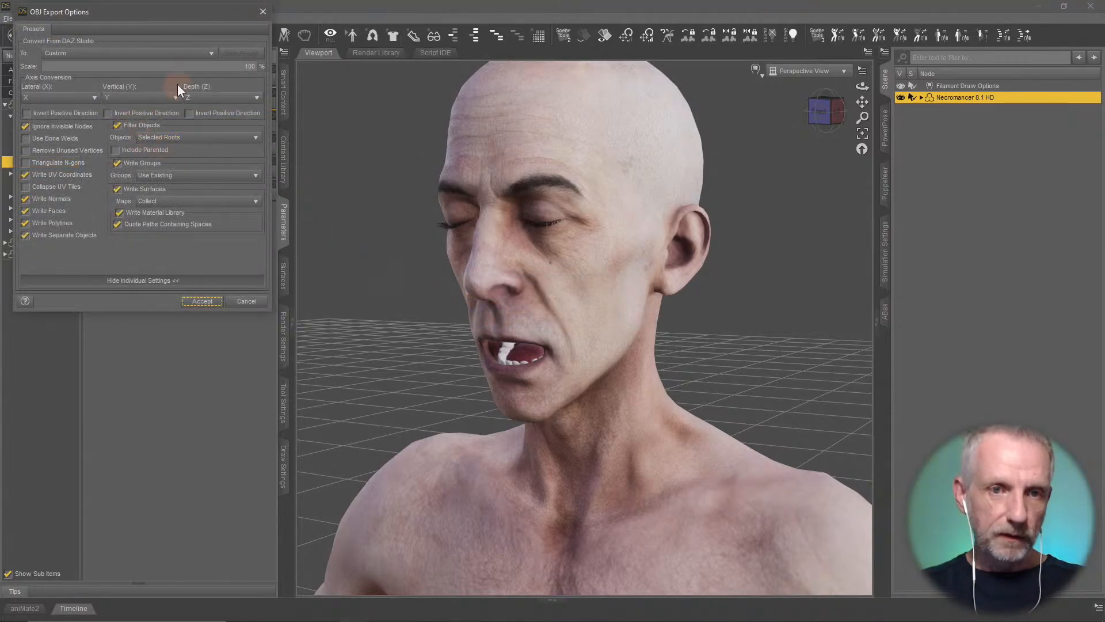
pyautogui.click(117, 188)
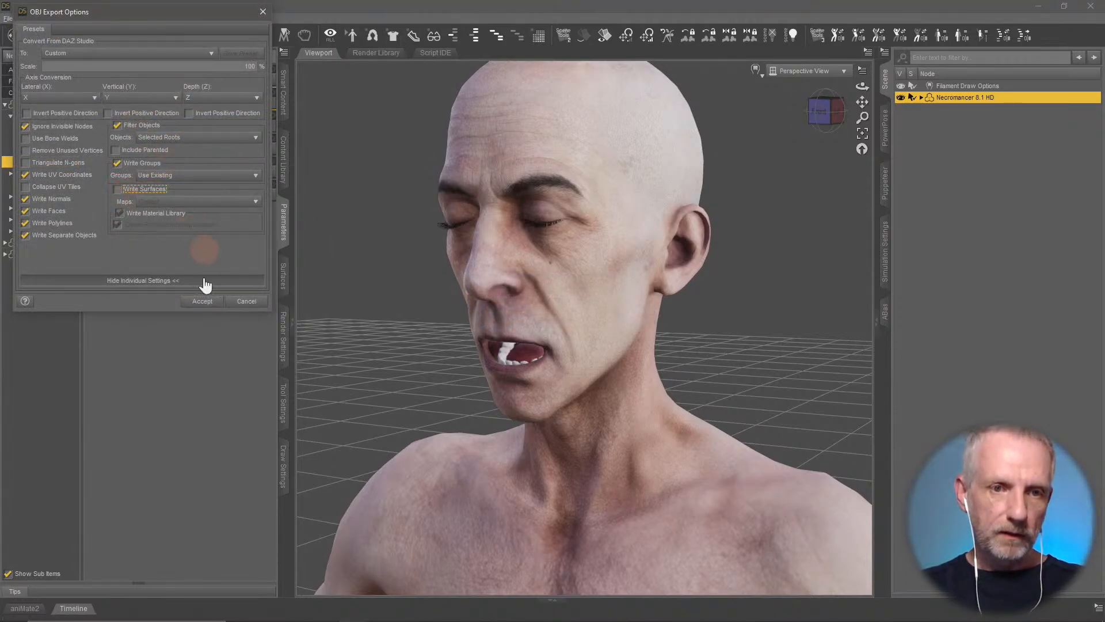
pyautogui.click(209, 309)
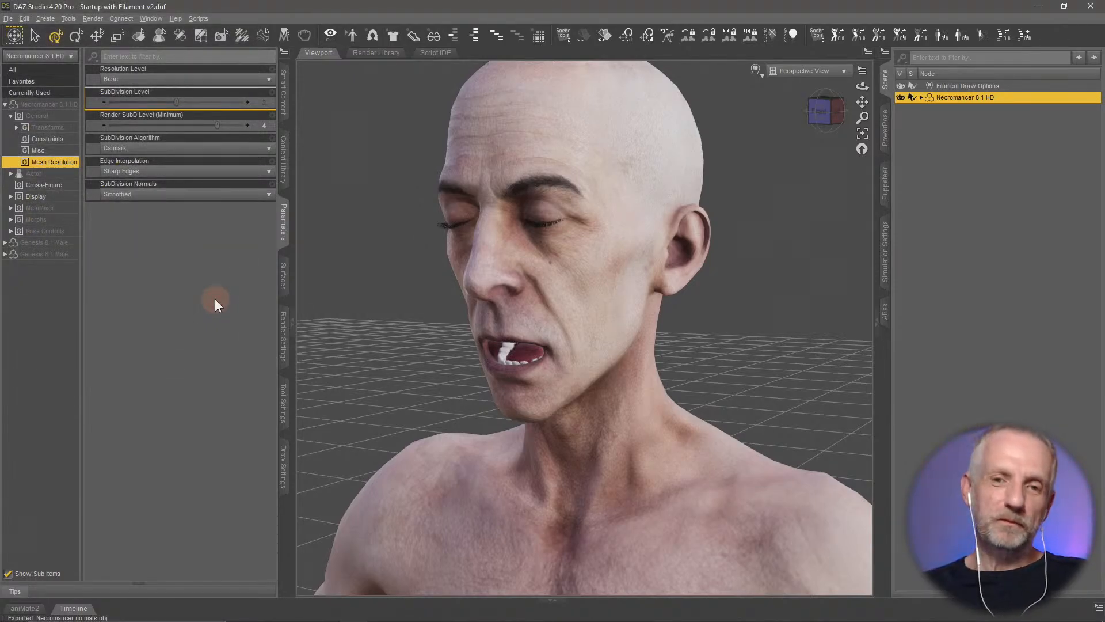
# Return to Substance 3D Painter and reload the project's mesh from the re-exported Necromancer no mats.obj in the project configuration.
pyautogui.hotkey('alt', 'Tab')
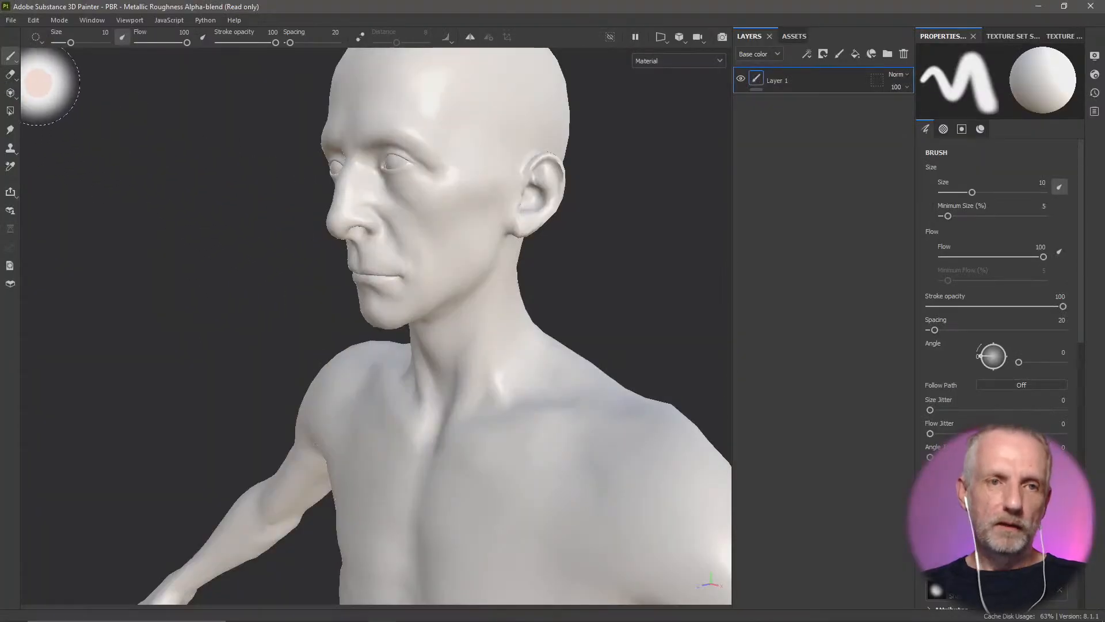
pyautogui.click(36, 21)
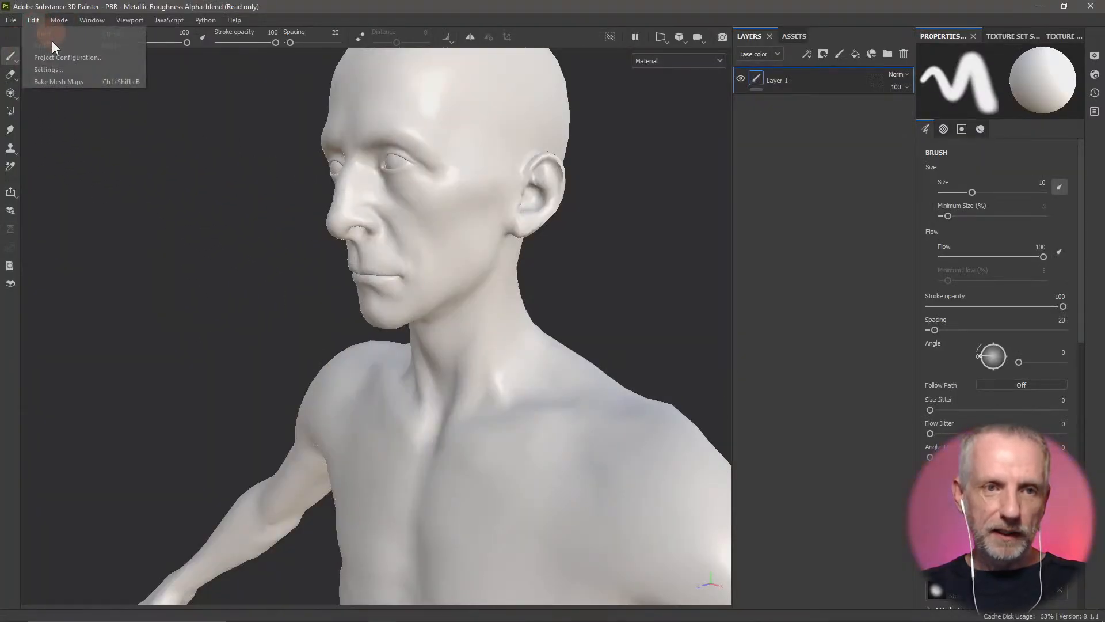
pyautogui.click(68, 54)
pyautogui.moveTo(561, 208); pyautogui.dragTo(440, 146)
pyautogui.click(545, 164)
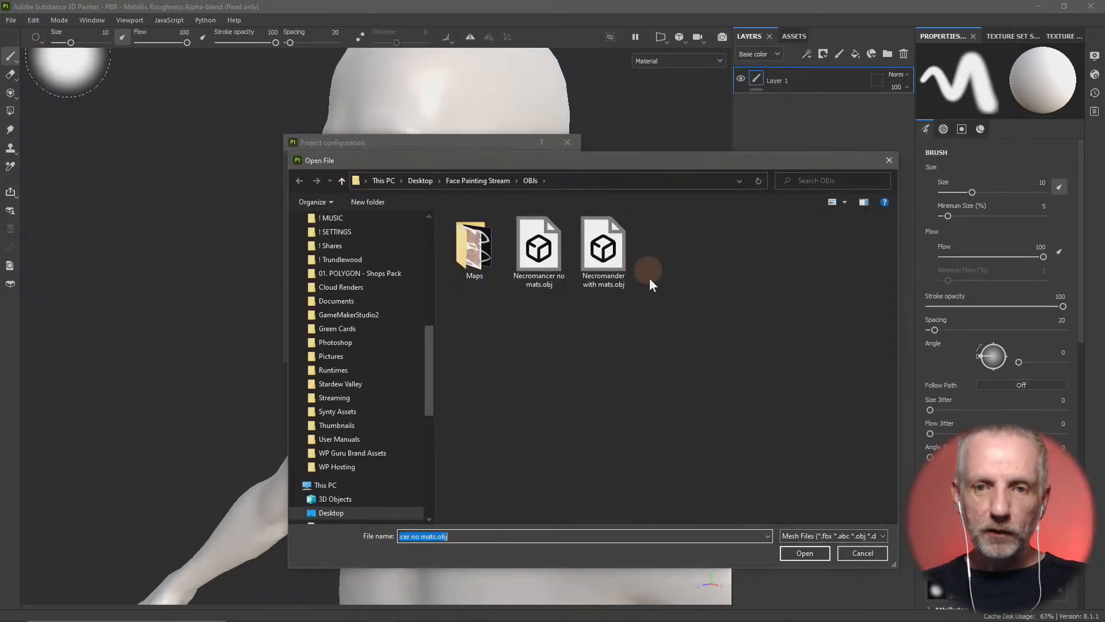
pyautogui.click(813, 553)
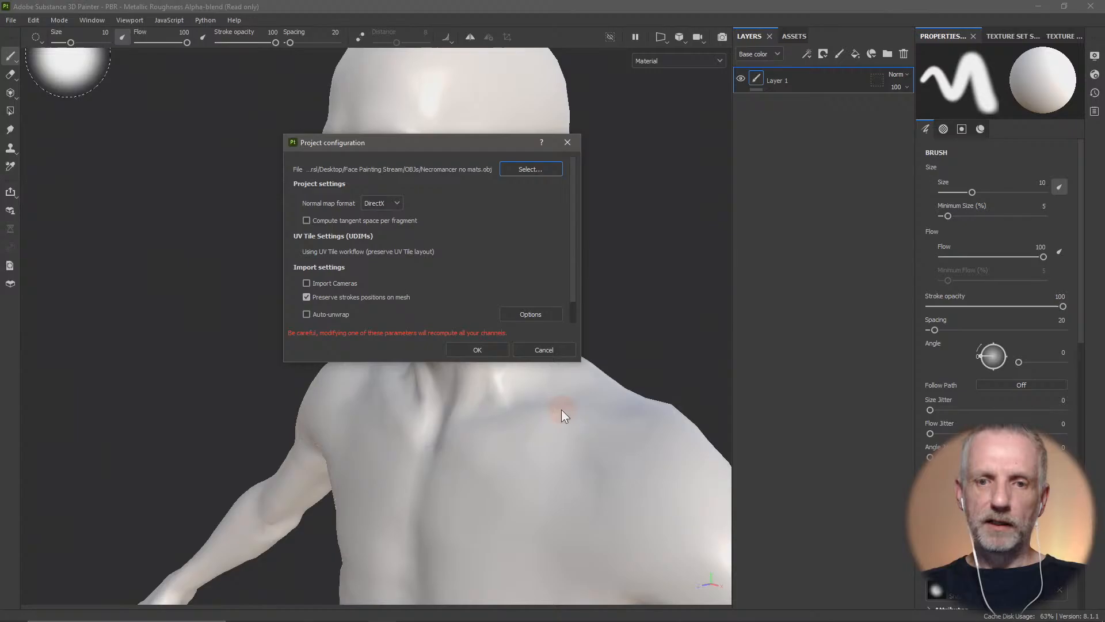
pyautogui.click(495, 345)
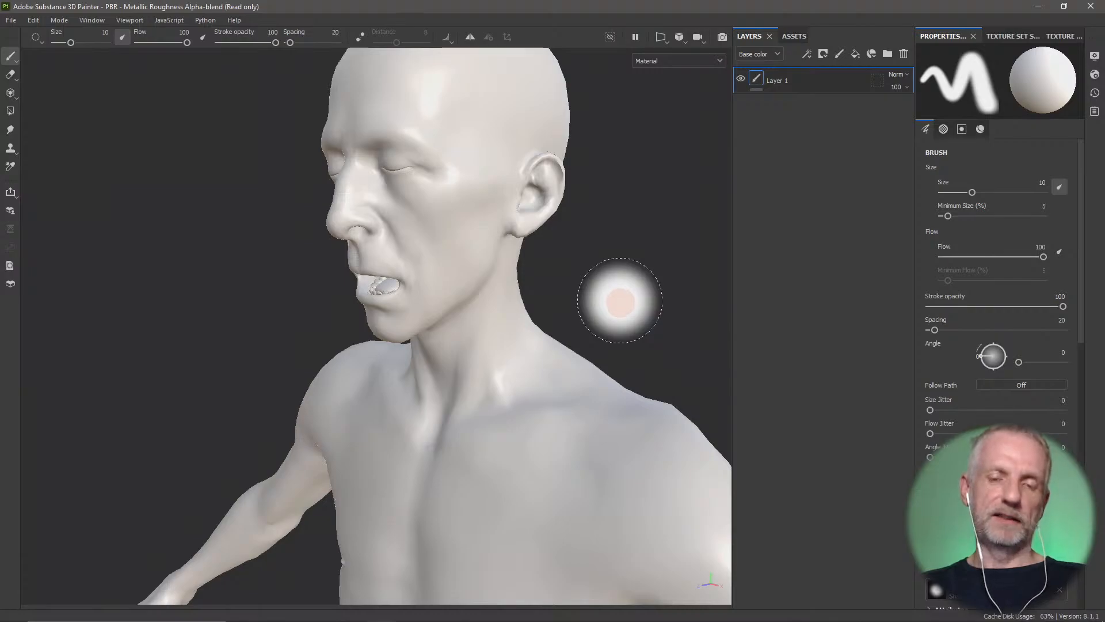
# Examine the reloaded mesh from head to feet, checking the face, mouth and body shape from several angles.
pyautogui.moveTo(617, 297)
pyautogui.keyDown('alt'); pyautogui.mouseDown()
pyautogui.moveTo(506, 346)
pyautogui.moveTo(623, 333)
pyautogui.moveTo(644, 320)
pyautogui.moveTo(541, 321)
pyautogui.moveTo(575, 305)
pyautogui.mouseUp(); pyautogui.keyUp('alt')
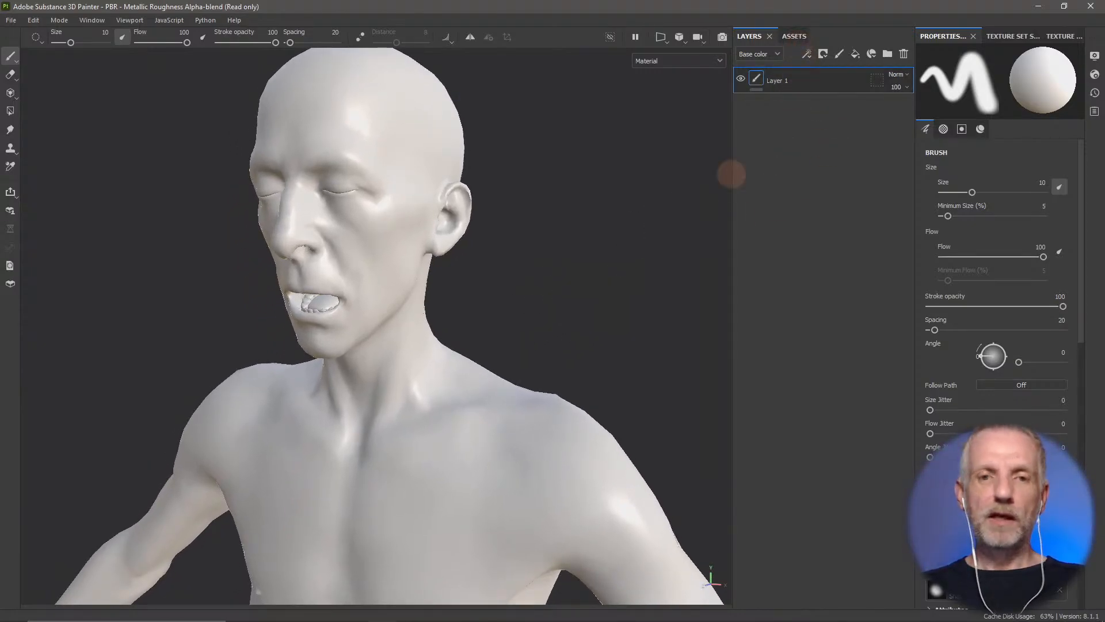
pyautogui.scroll(-3, 611, 276)
pyautogui.keyDown('alt'); pyautogui.moveTo(611, 276); pyautogui.dragTo(597, 240, button='middle'); pyautogui.keyUp('alt')
pyautogui.scroll(-1, 585, 347)
pyautogui.keyDown('alt'); pyautogui.moveTo(576, 365); pyautogui.dragTo(575, 175, button='middle'); pyautogui.keyUp('alt')
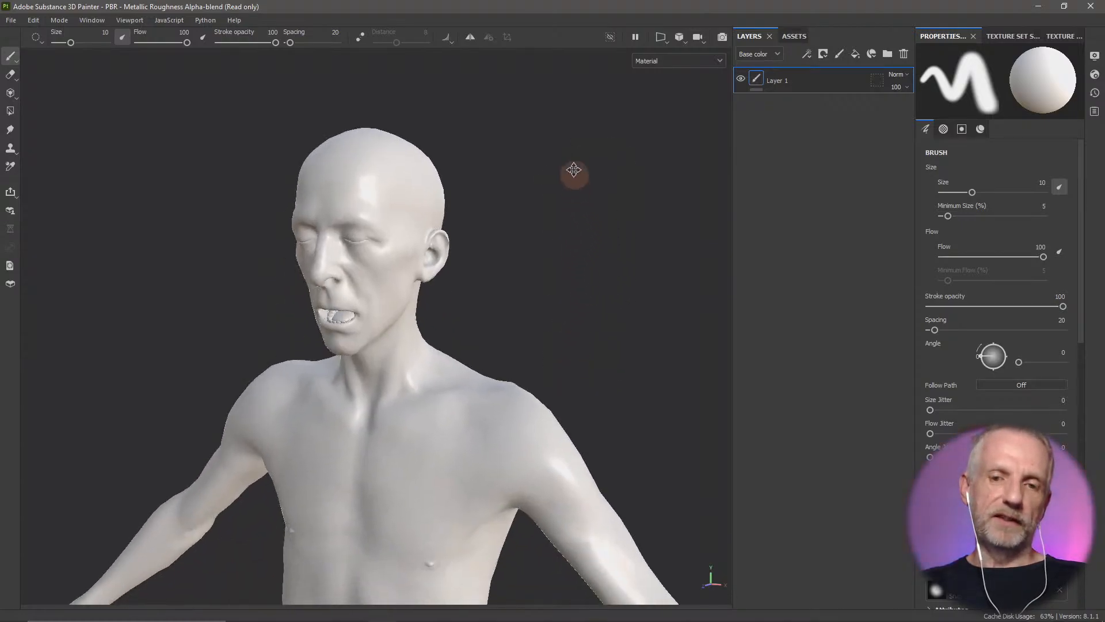
pyautogui.scroll(-3, 572, 287)
pyautogui.keyDown('alt'); pyautogui.moveTo(571, 297); pyautogui.dragTo(555, 123, button='middle'); pyautogui.keyUp('alt')
pyautogui.scroll(-3, 558, 131)
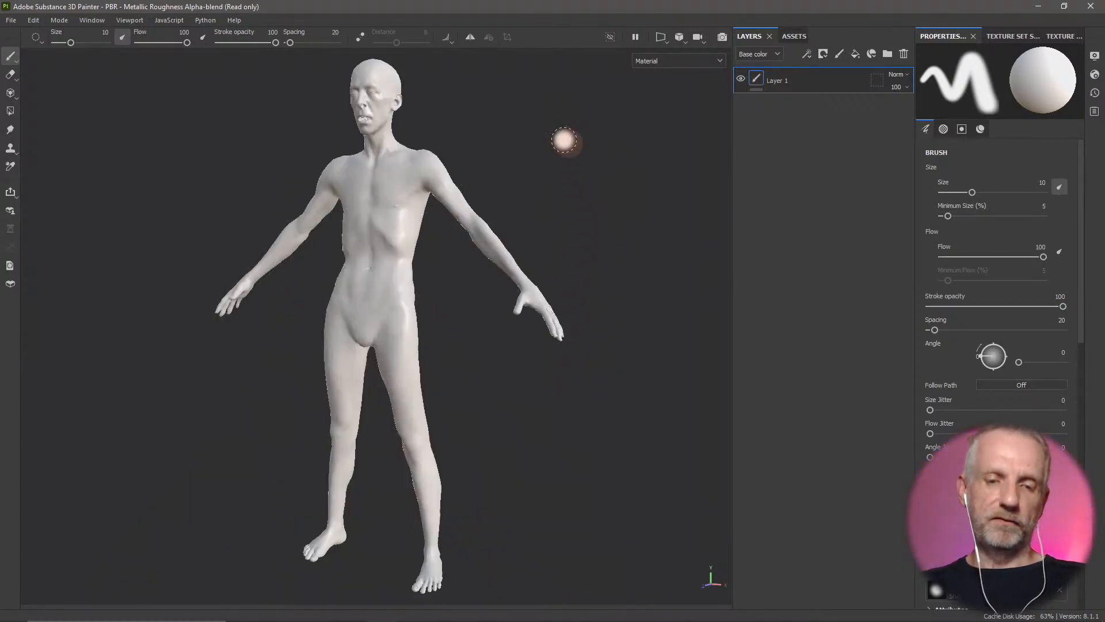
pyautogui.keyDown('alt'); pyautogui.moveTo(553, 210); pyautogui.dragTo(499, 225); pyautogui.keyUp('alt')
pyautogui.keyDown('alt'); pyautogui.moveTo(556, 218); pyautogui.dragTo(552, 256, button='middle'); pyautogui.keyUp('alt')
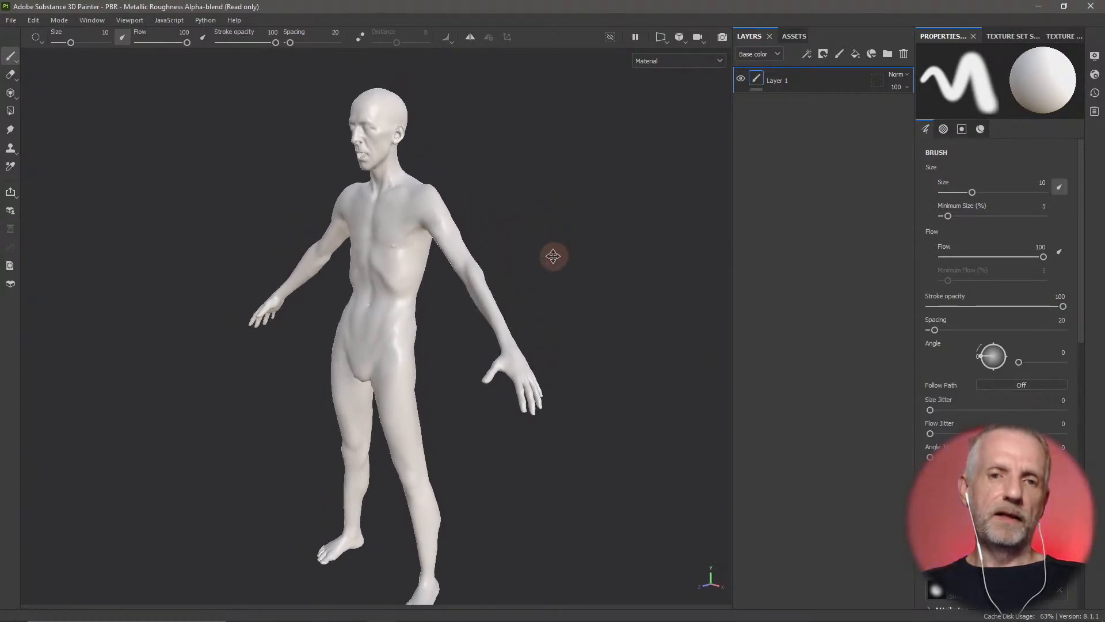
pyautogui.keyDown('alt'); pyautogui.moveTo(553, 249); pyautogui.dragTo(599, 252); pyautogui.keyUp('alt')
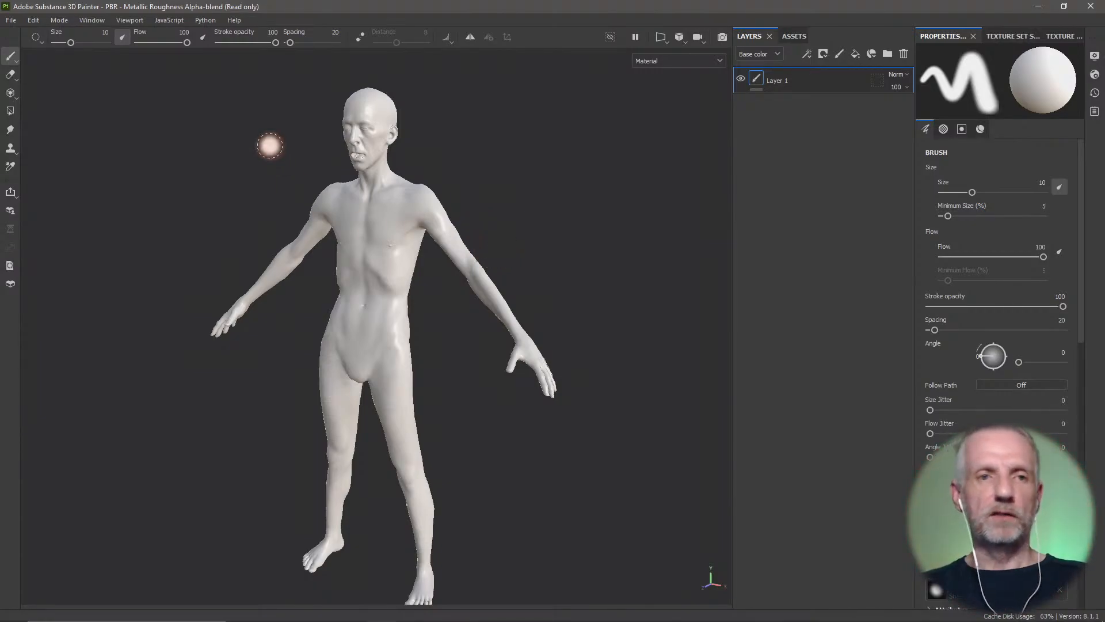
# Open the mesh map baking settings and set the output size to 1024.
pyautogui.click(33, 22)
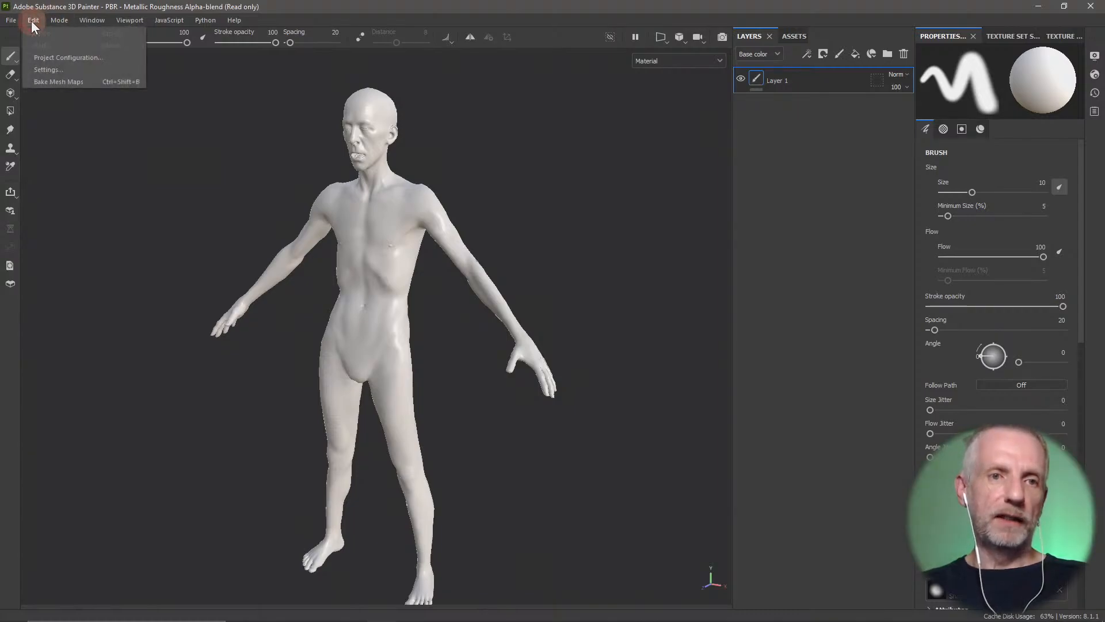
pyautogui.click(89, 82)
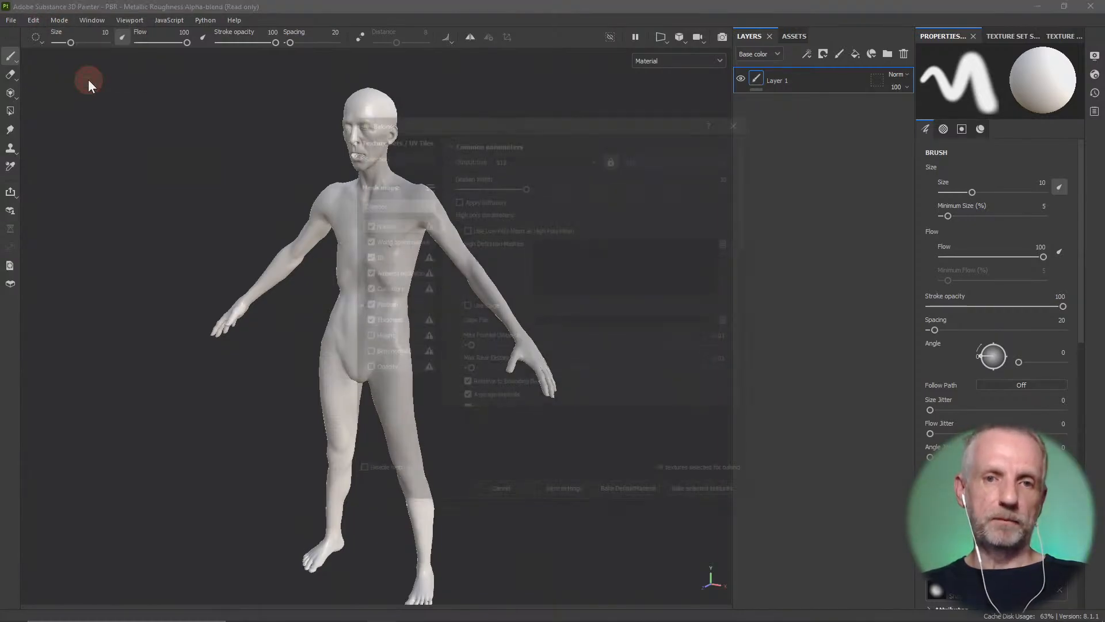
pyautogui.moveTo(513, 120); pyautogui.dragTo(205, 52)
pyautogui.click(281, 88)
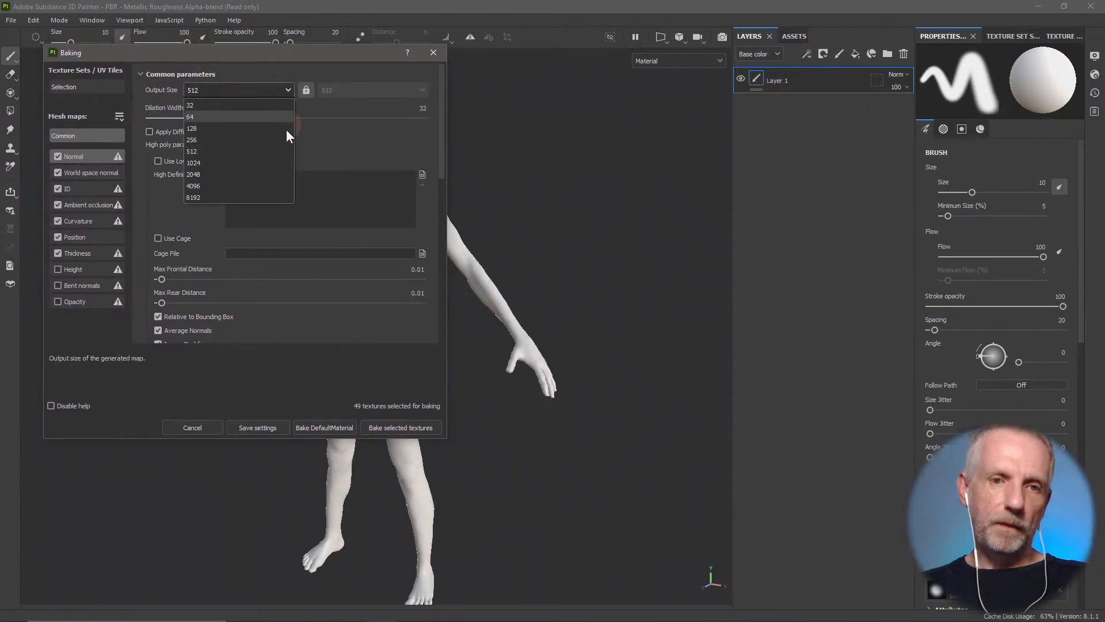
pyautogui.click(271, 176)
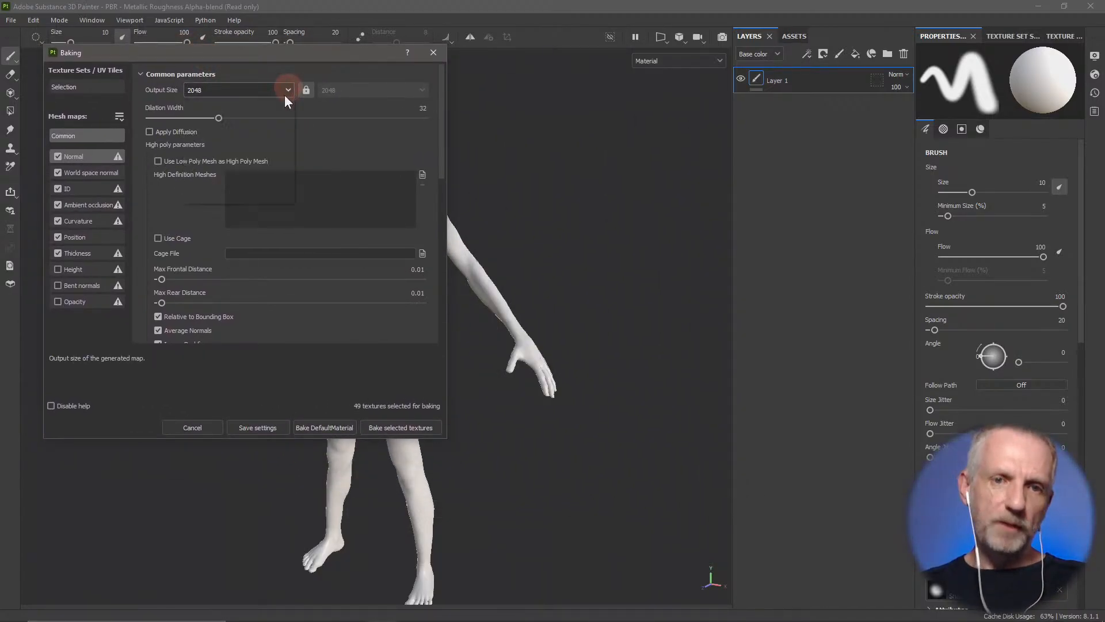
pyautogui.click(266, 165)
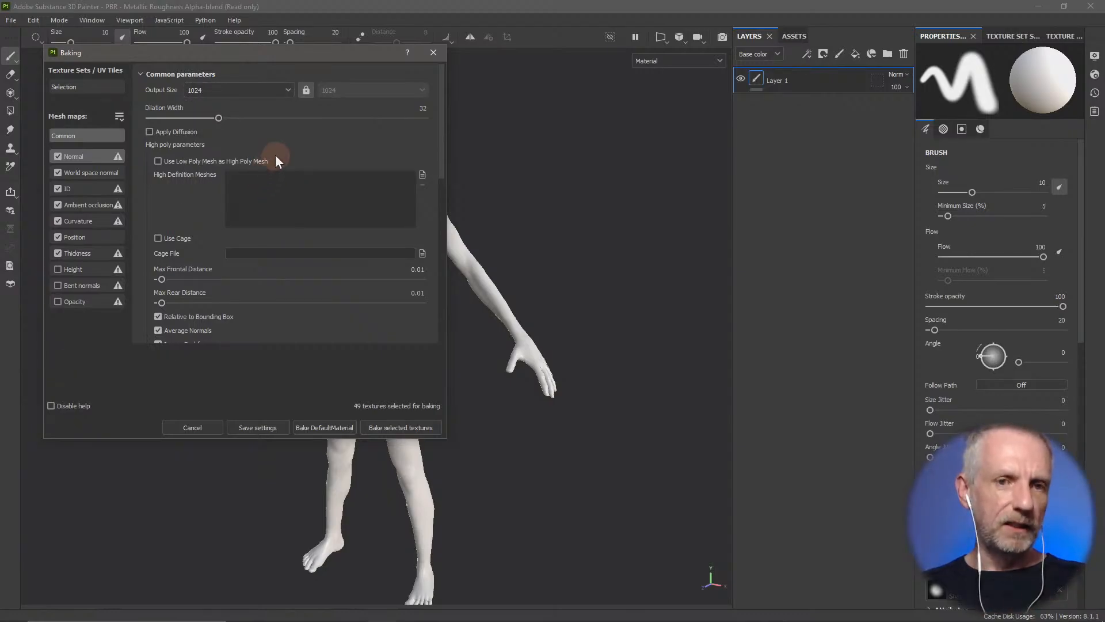
pyautogui.click(283, 89)
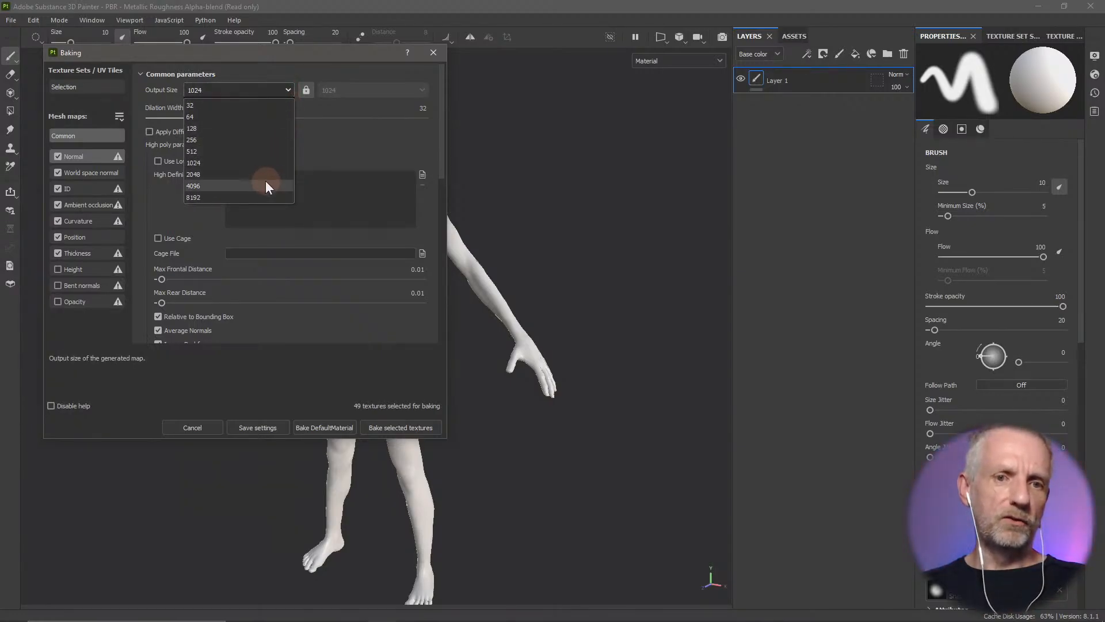
pyautogui.click(334, 130)
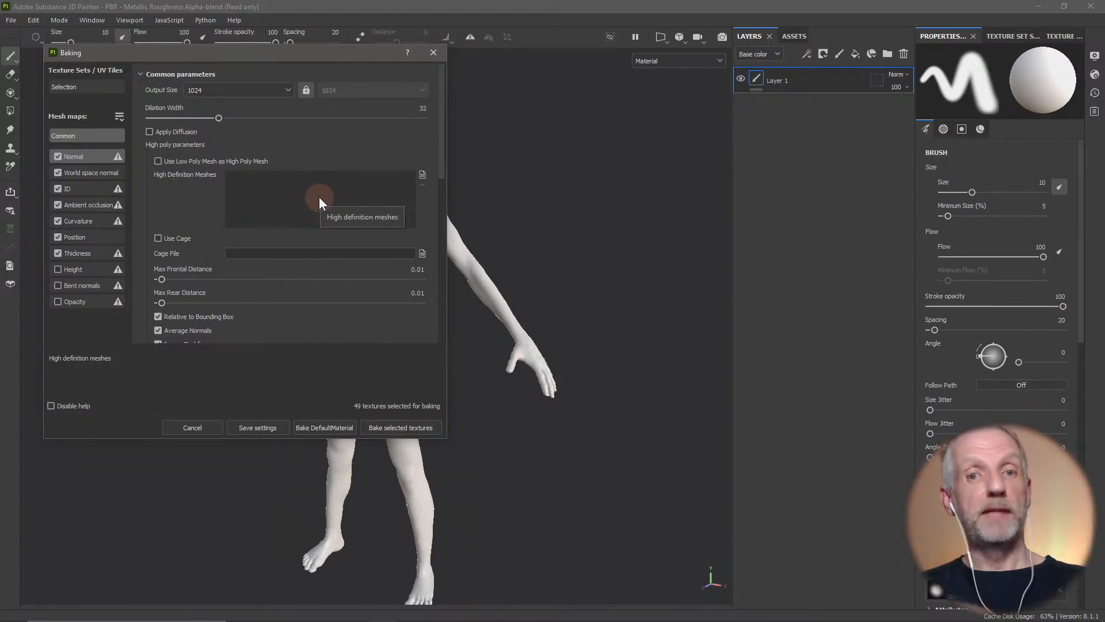
# Add Necromander with mats.obj from the OBJs folder as the high definition mesh and bake the selected textures.
pyautogui.click(422, 175)
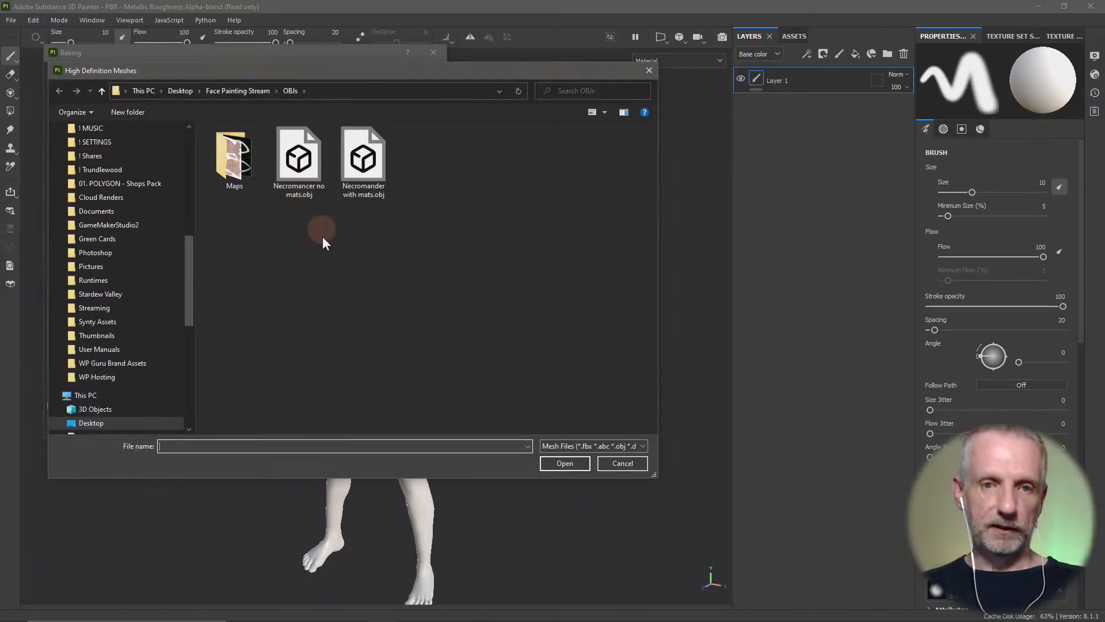
pyautogui.click(385, 164)
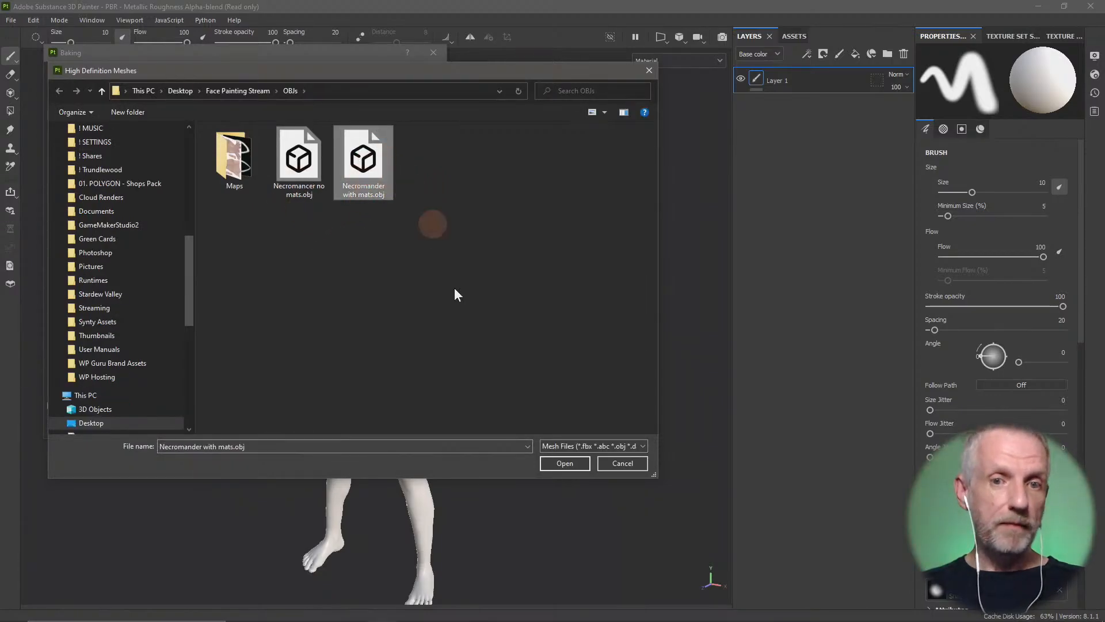
pyautogui.click(553, 462)
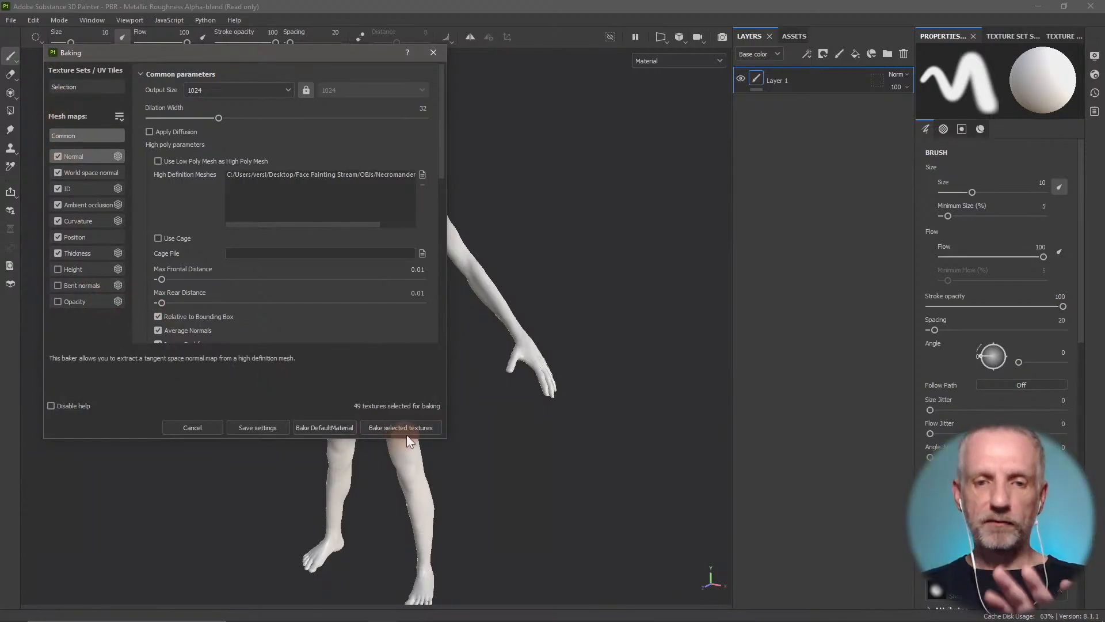
pyautogui.click(421, 429)
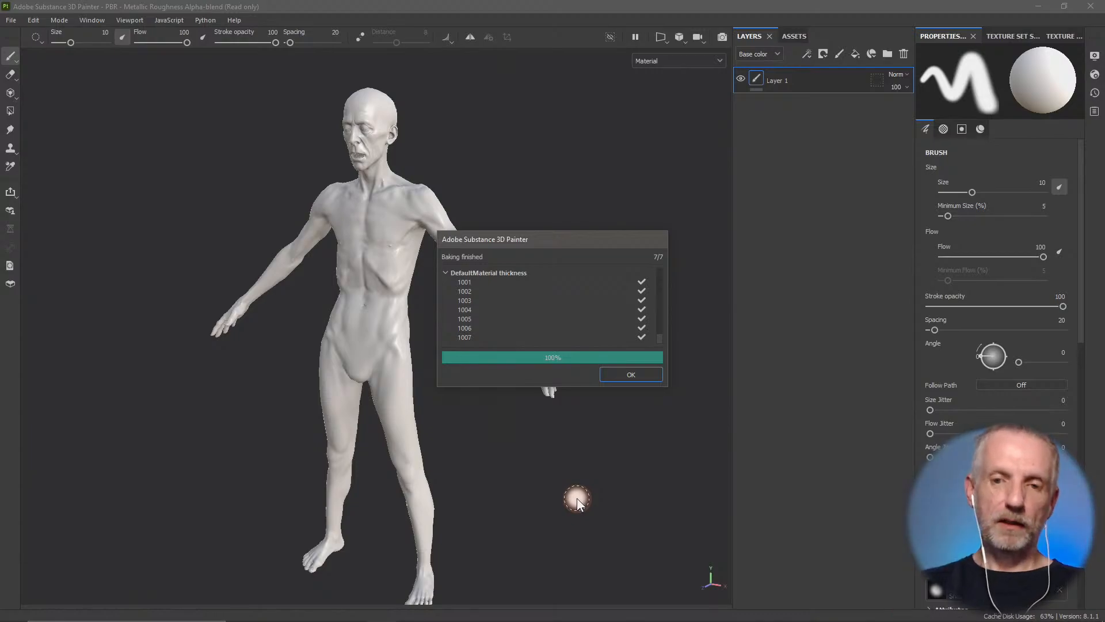
pyautogui.click(631, 374)
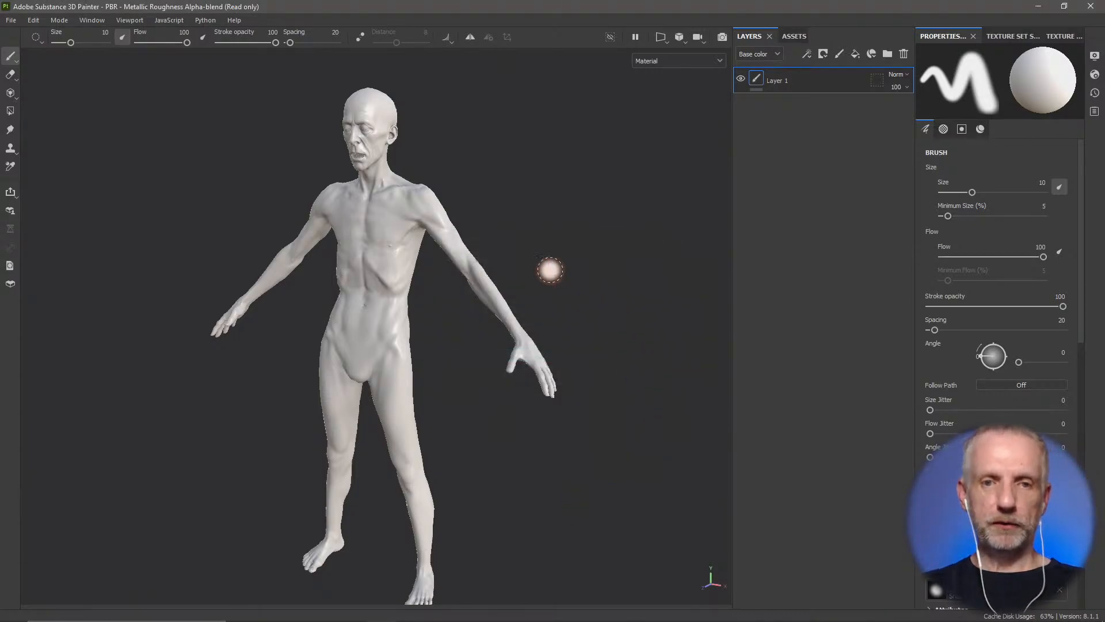
# Examine the baked surface detail on the figure's torso, arms, head and face from several angles.
pyautogui.scroll(3, 500, 260)
pyautogui.keyDown('alt'); pyautogui.moveTo(506, 288); pyautogui.dragTo(523, 386, button='middle'); pyautogui.keyUp('alt')
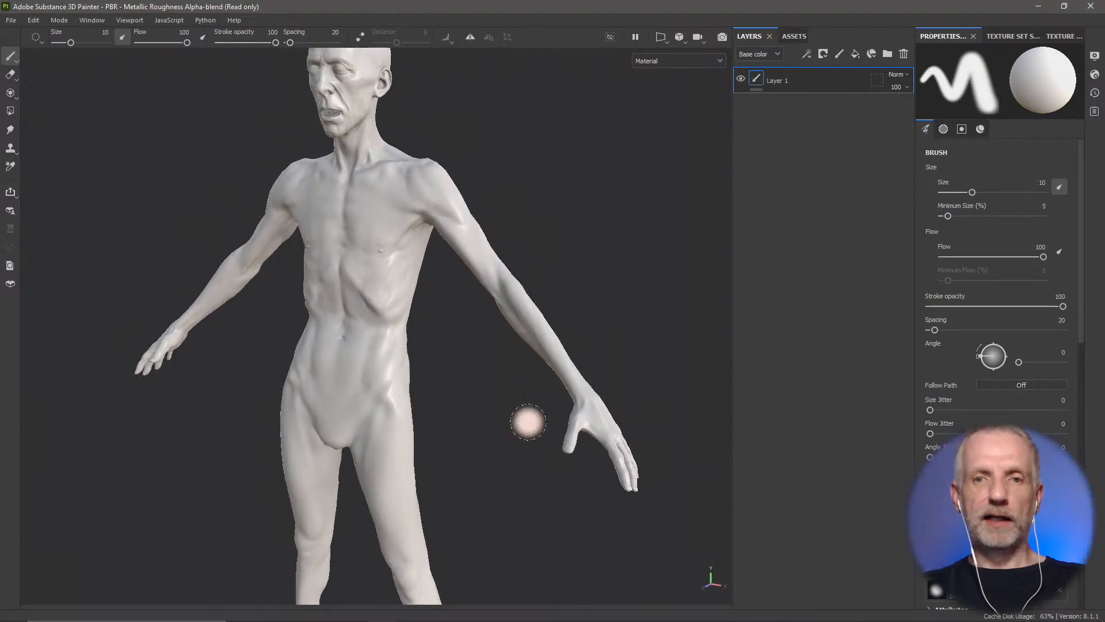
pyautogui.keyDown('alt'); pyautogui.moveTo(535, 226); pyautogui.dragTo(530, 334, button='middle'); pyautogui.keyUp('alt')
pyautogui.keyDown('alt'); pyautogui.moveTo(535, 282); pyautogui.dragTo(530, 244, button='middle'); pyautogui.keyUp('alt')
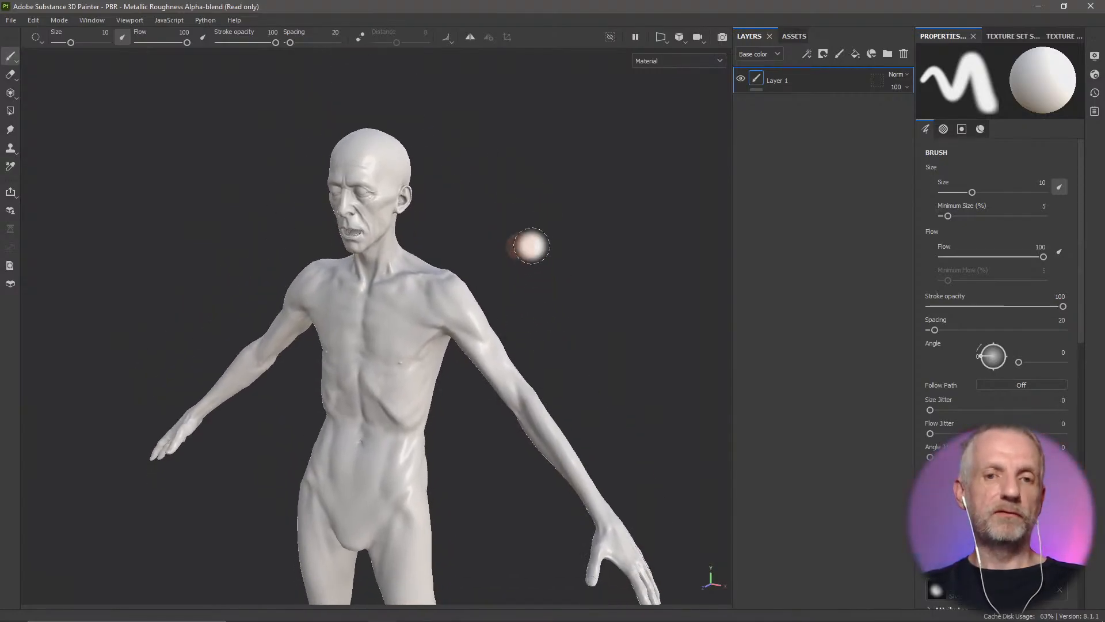
pyautogui.moveTo(530, 244)
pyautogui.keyDown('alt'); pyautogui.mouseDown()
pyautogui.moveTo(481, 234)
pyautogui.moveTo(510, 241)
pyautogui.moveTo(525, 230)
pyautogui.moveTo(513, 232)
pyautogui.mouseUp(); pyautogui.keyUp('alt')
pyautogui.scroll(2, 511, 241)
pyautogui.scroll(1, 510, 241)
pyautogui.keyDown('alt'); pyautogui.moveTo(513, 232); pyautogui.dragTo(561, 325, button='middle'); pyautogui.keyUp('alt')
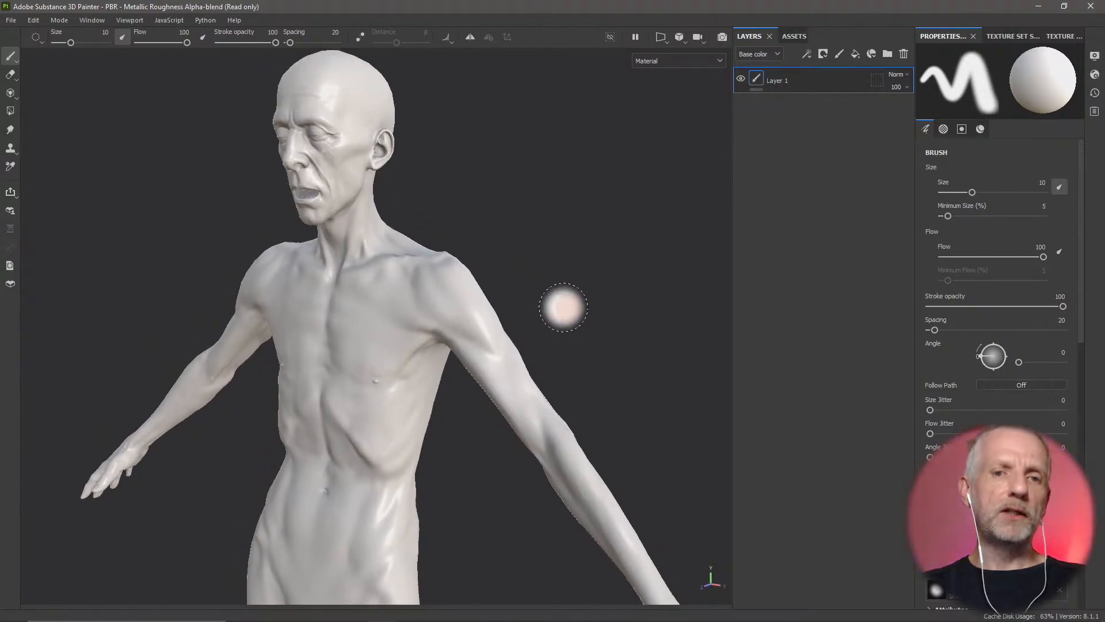
pyautogui.keyDown('alt'); pyautogui.moveTo(562, 306); pyautogui.dragTo(664, 309); pyautogui.keyUp('alt')
pyautogui.scroll(1, 541, 256)
pyautogui.keyDown('alt'); pyautogui.moveTo(542, 258); pyautogui.dragTo(682, 378, button='middle'); pyautogui.keyUp('alt')
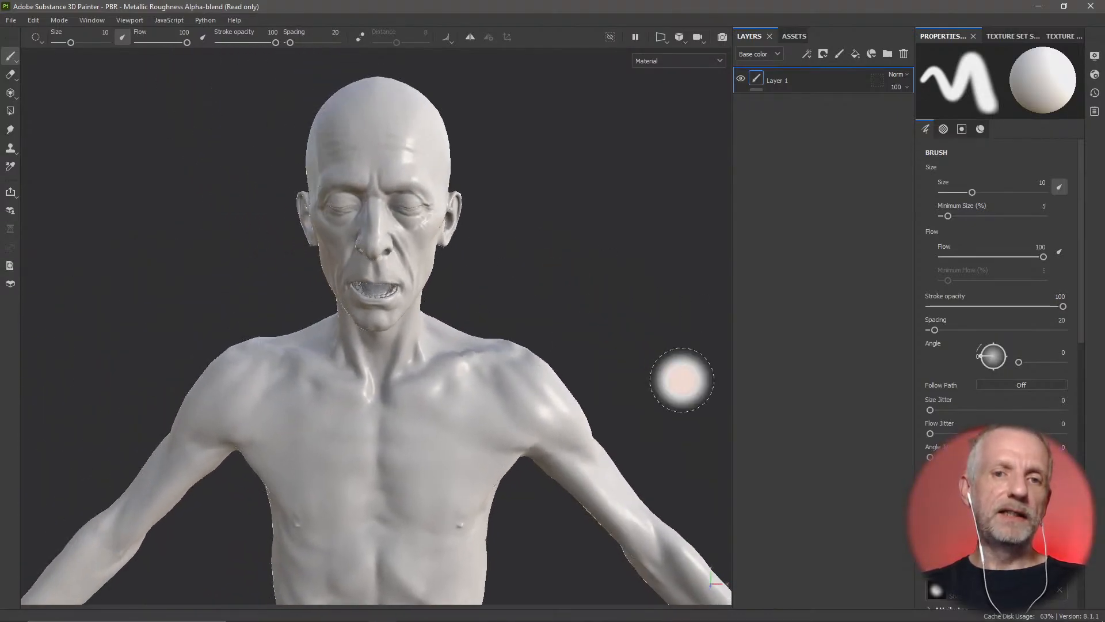
pyautogui.scroll(2, 685, 382)
pyautogui.keyDown('alt'); pyautogui.moveTo(628, 284); pyautogui.dragTo(742, 440, button='middle'); pyautogui.keyUp('alt')
pyautogui.scroll(-2, 634, 333)
pyautogui.keyDown('alt'); pyautogui.moveTo(632, 333); pyautogui.dragTo(578, 322); pyautogui.keyUp('alt')
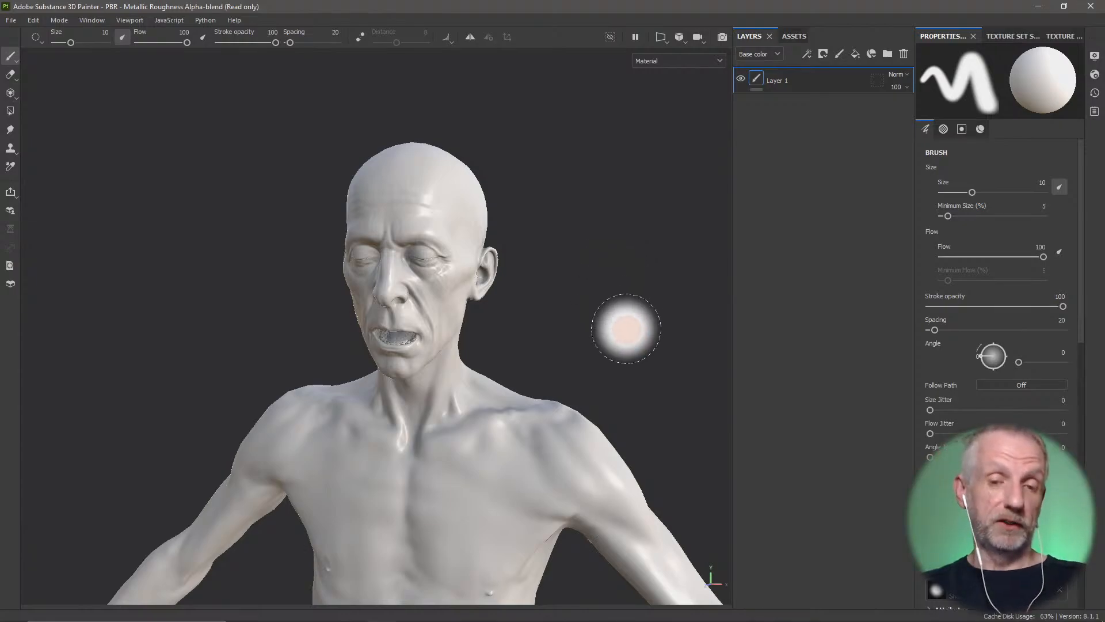
# Limit the asset library to the Project resources, with the figure's upper body in view.
pyautogui.moveTo(626, 329)
pyautogui.keyDown('alt'); pyautogui.mouseDown(button='middle')
pyautogui.moveTo(539, 292)
pyautogui.moveTo(473, 209)
pyautogui.mouseUp(button='middle'); pyautogui.keyUp('alt')
pyautogui.scroll(-2, 571, 321)
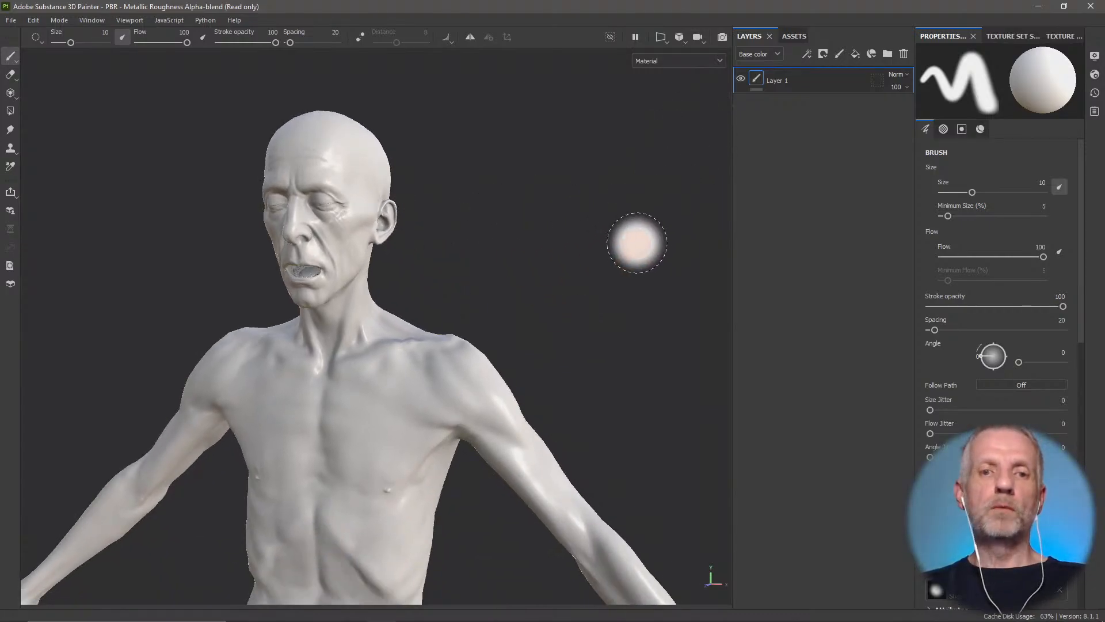
pyautogui.keyDown('alt'); pyautogui.moveTo(597, 306); pyautogui.dragTo(572, 213, button='middle'); pyautogui.keyUp('alt')
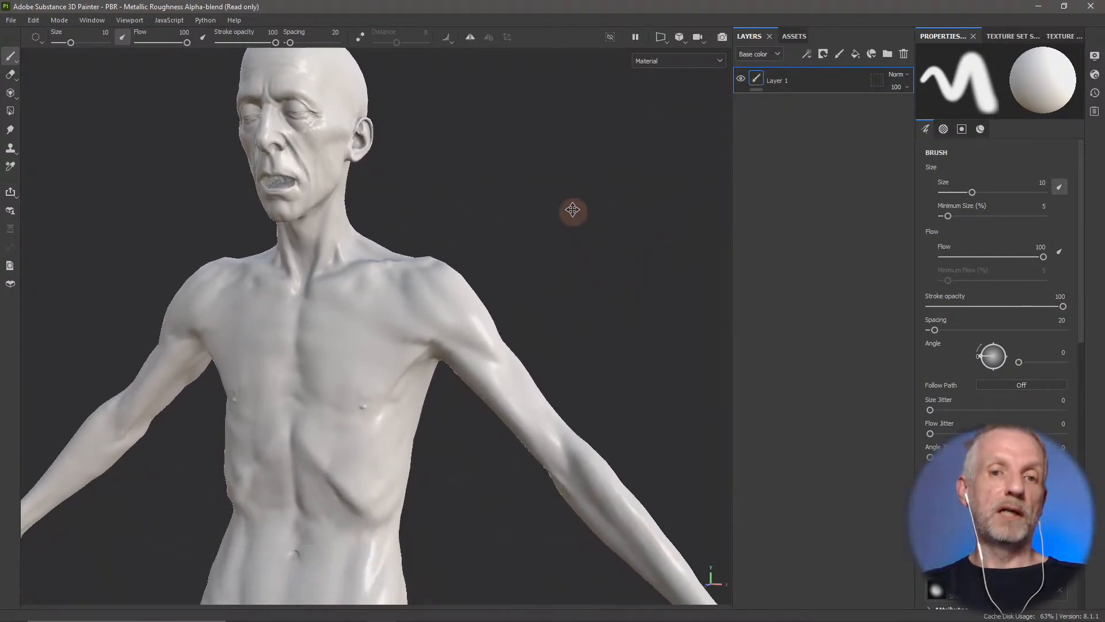
pyautogui.moveTo(576, 243)
pyautogui.keyDown('alt'); pyautogui.mouseDown()
pyautogui.moveTo(557, 271)
pyautogui.moveTo(552, 259)
pyautogui.mouseUp(); pyautogui.keyUp('alt')
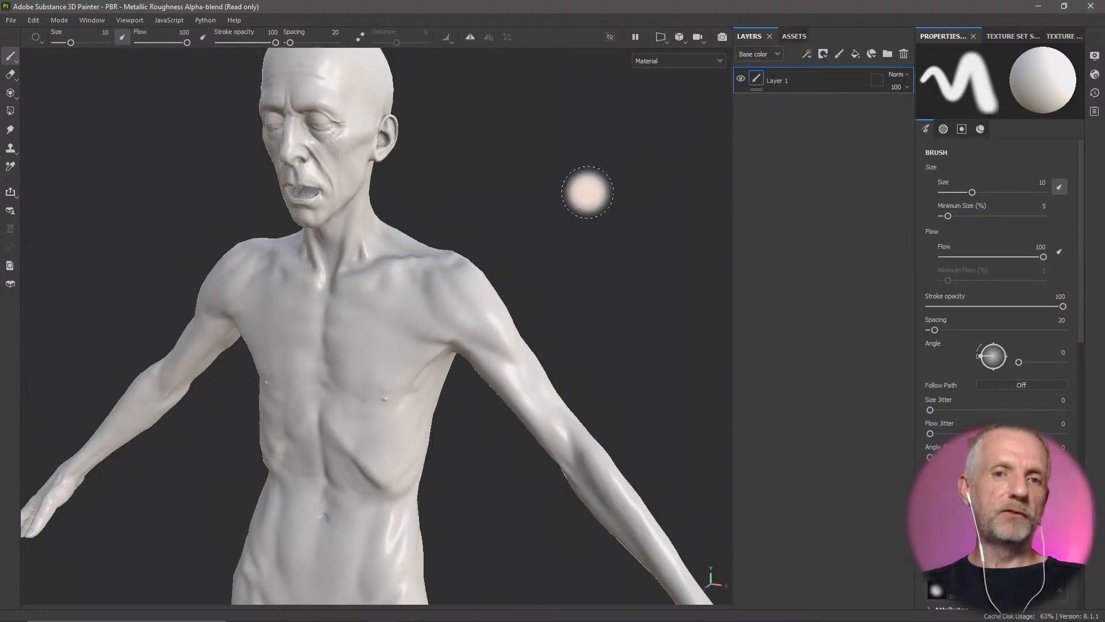
pyautogui.click(794, 36)
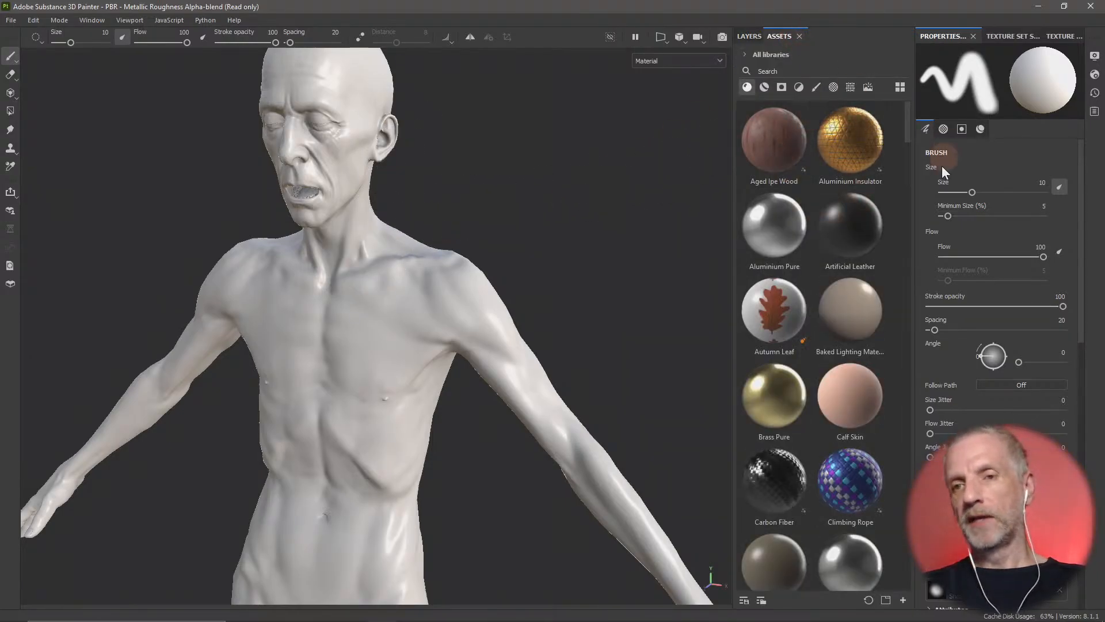
pyautogui.click(744, 58)
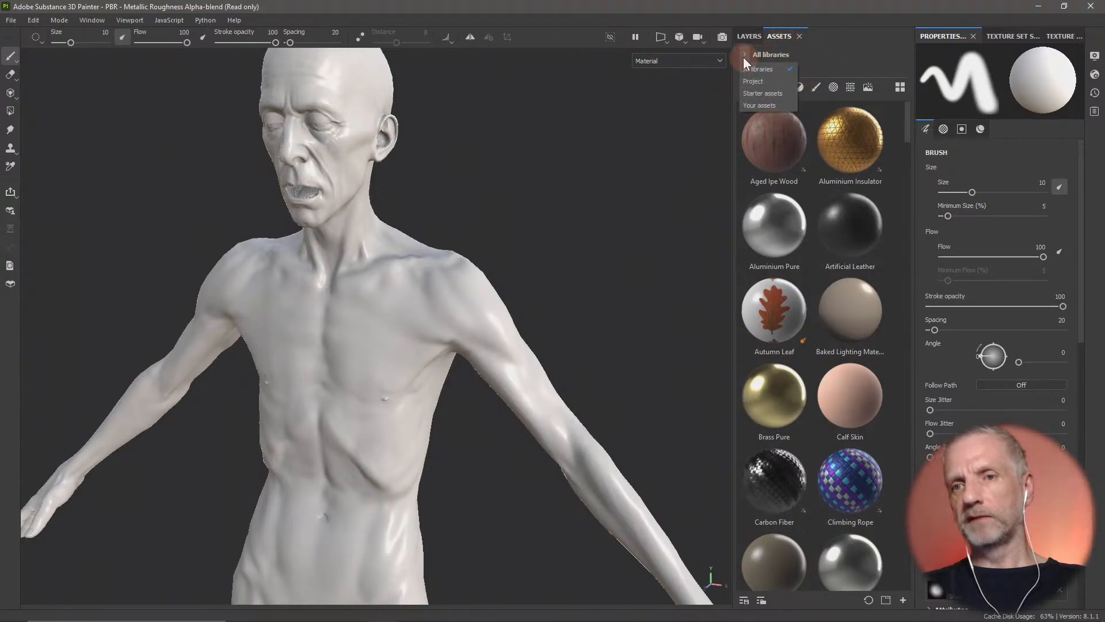
pyautogui.click(775, 81)
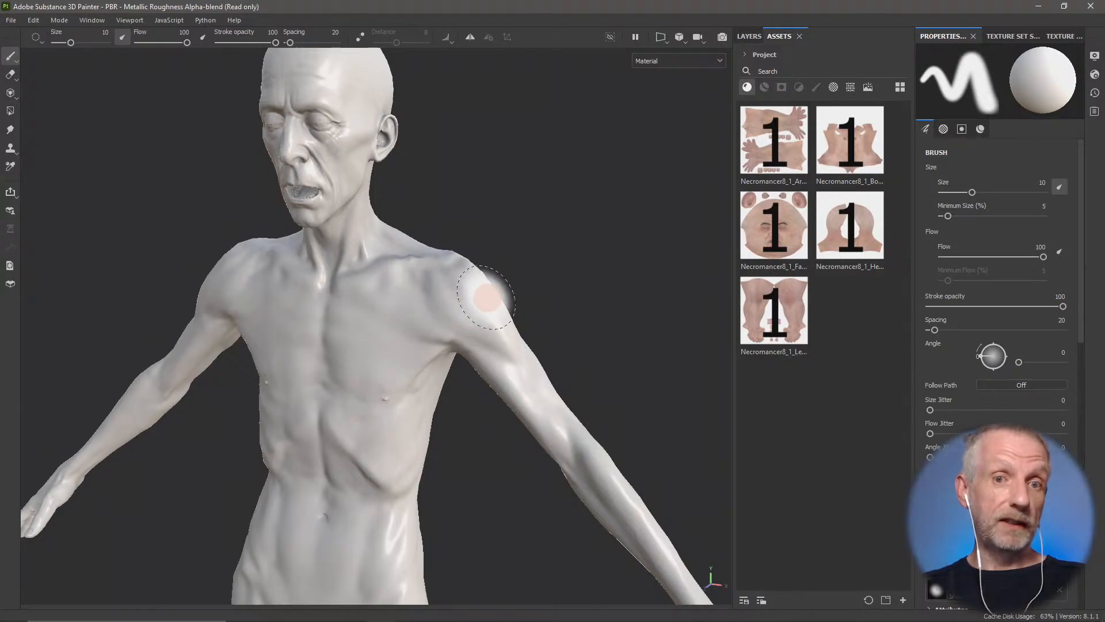
# Apply the Necromancer8_1_Arms_D texture to the figure as a base color fill and check the arms.
pyautogui.keyDown('alt'); pyautogui.moveTo(619, 323); pyautogui.dragTo(614, 324); pyautogui.keyUp('alt')
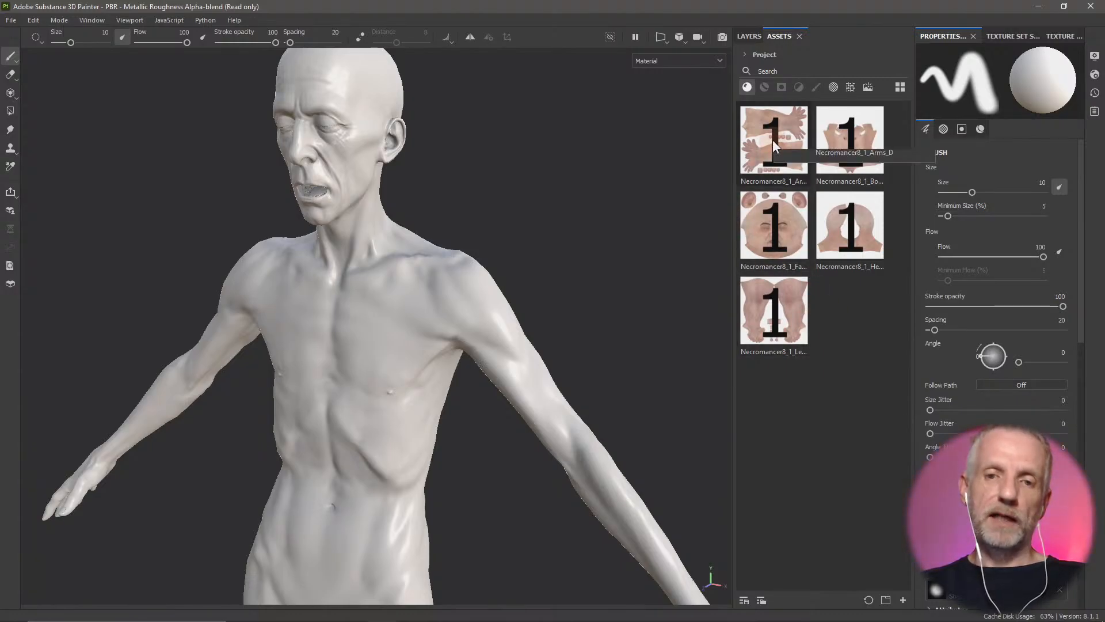
pyautogui.moveTo(772, 140); pyautogui.dragTo(536, 396)
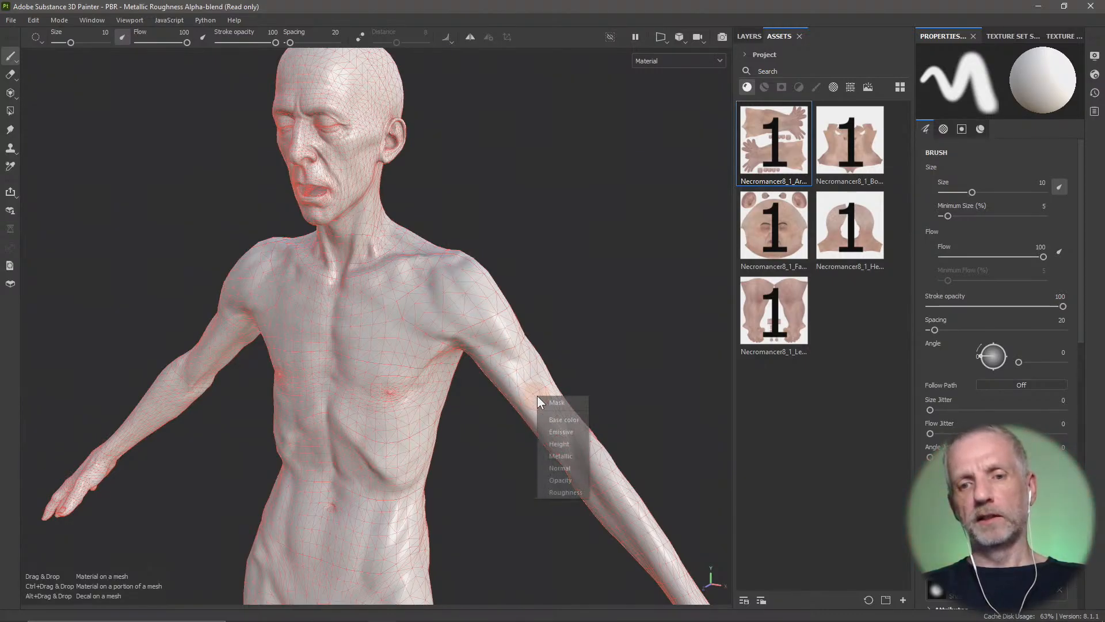
pyautogui.click(575, 420)
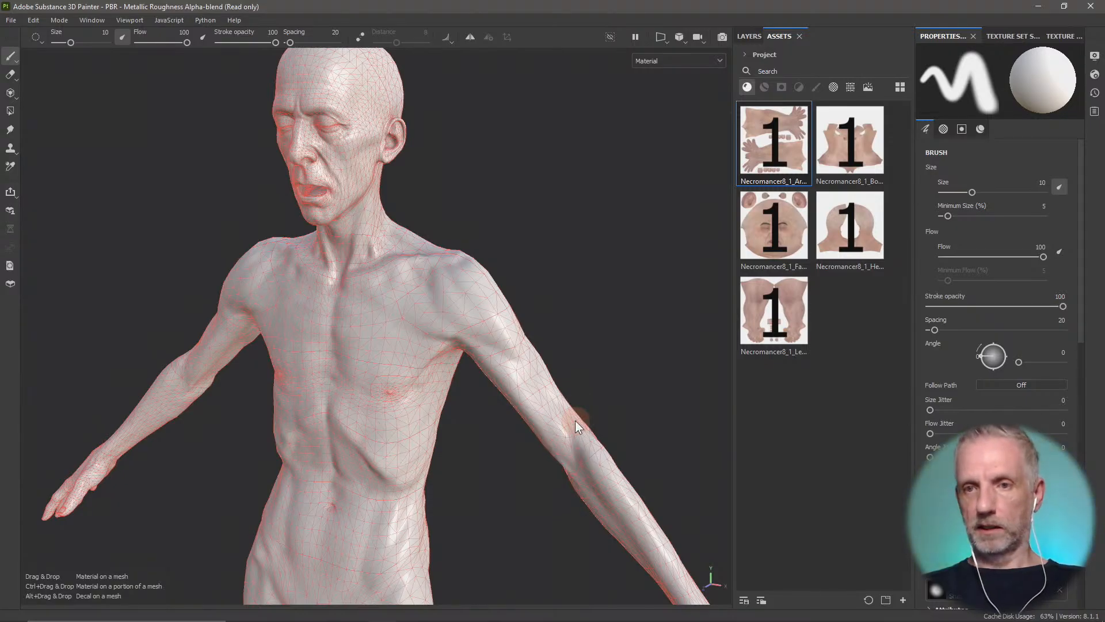
pyautogui.keyDown('alt'); pyautogui.moveTo(605, 419); pyautogui.dragTo(540, 328, button='middle'); pyautogui.keyUp('alt')
pyautogui.scroll(-3, 585, 315)
pyautogui.keyDown('alt'); pyautogui.moveTo(540, 327); pyautogui.dragTo(566, 300); pyautogui.keyUp('alt')
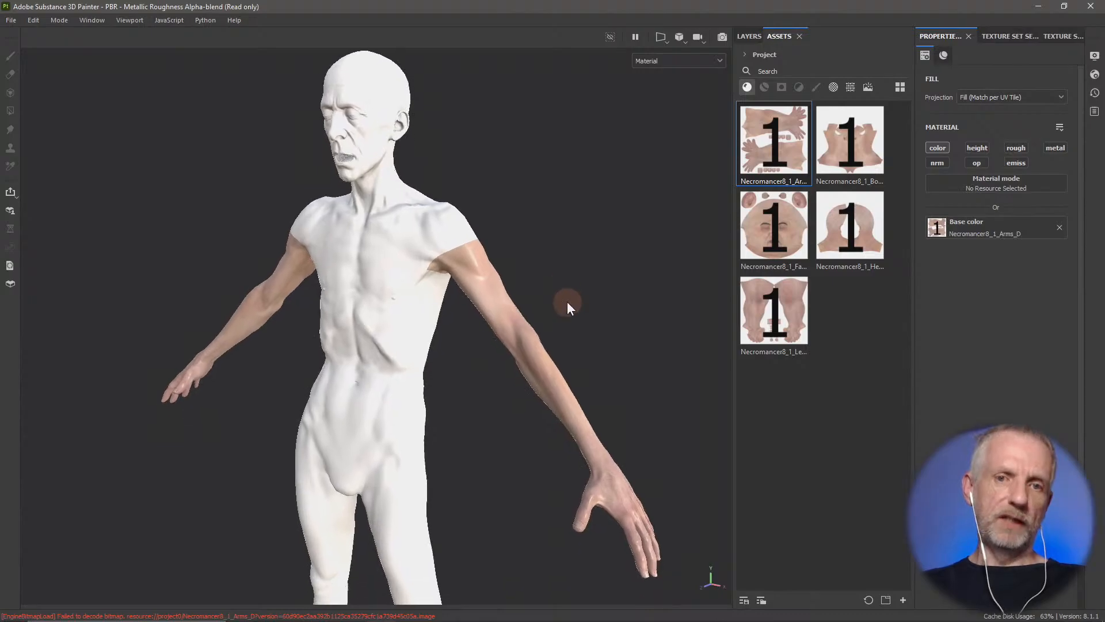
# Apply the Necromancer8_1_Body_D and Necromancer8_1_Face1_D textures to the figure as base color fills.
pyautogui.moveTo(854, 146); pyautogui.dragTo(365, 345)
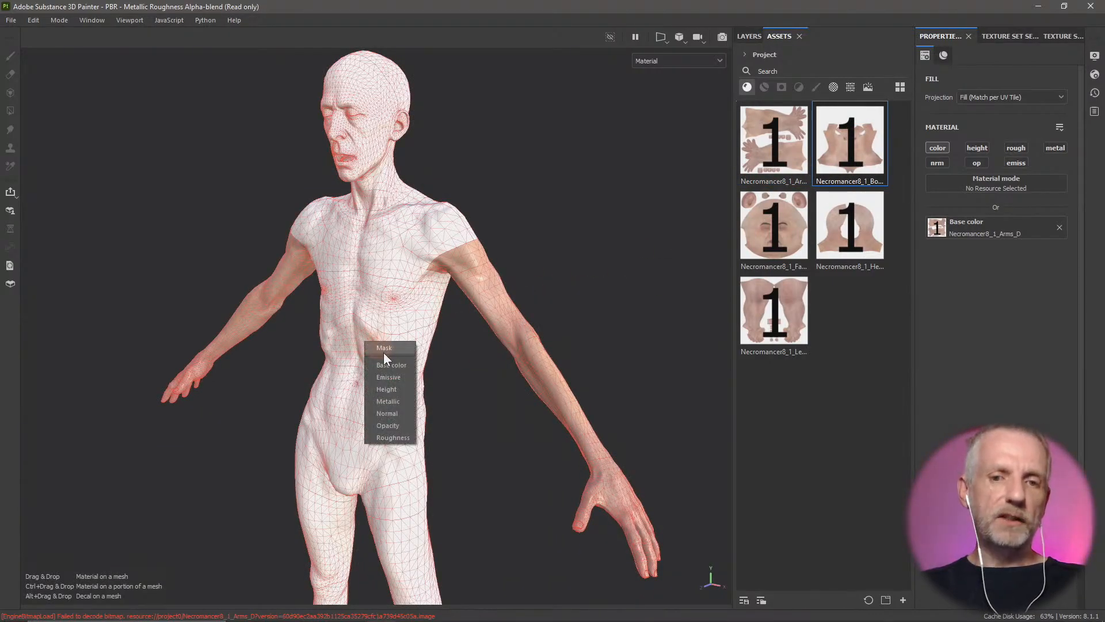
pyautogui.click(399, 367)
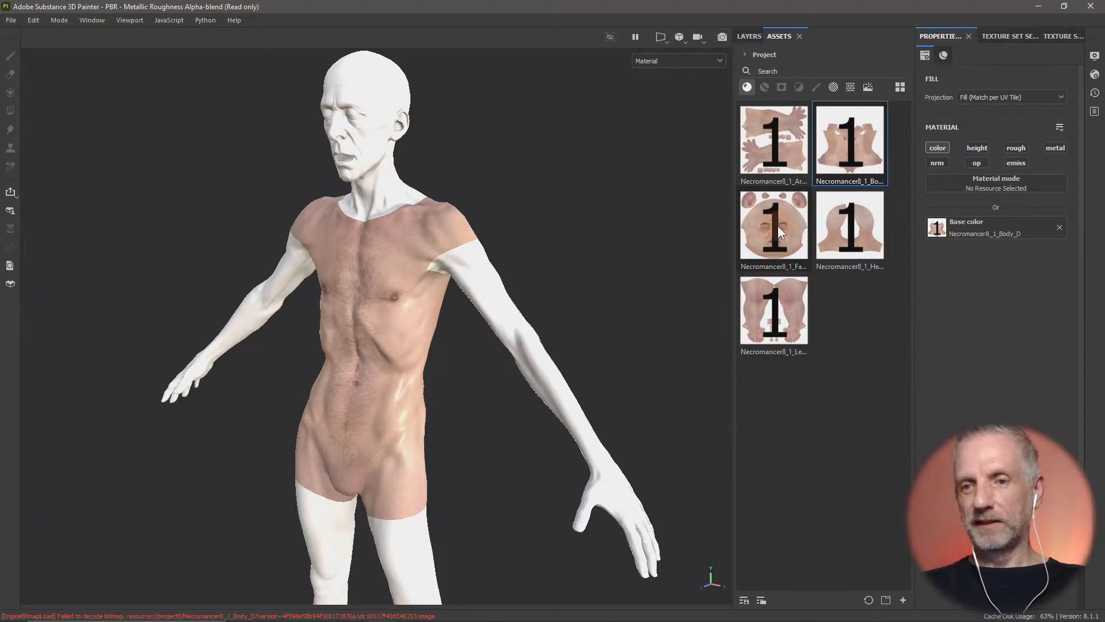
pyautogui.moveTo(780, 232); pyautogui.dragTo(347, 122)
pyautogui.click(371, 141)
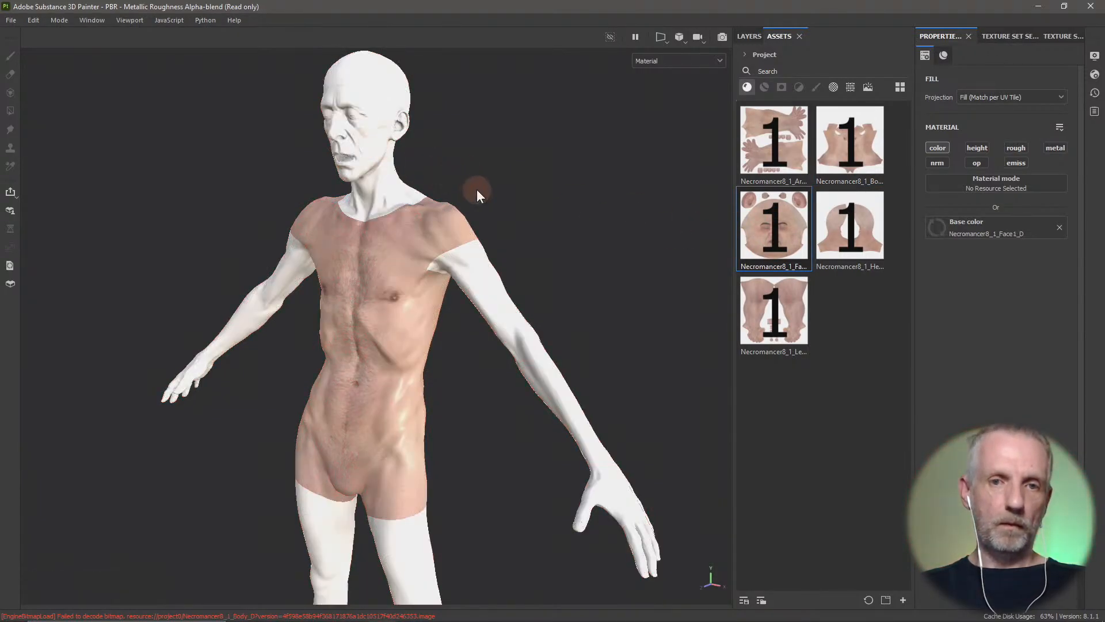
pyautogui.keyDown('alt'); pyautogui.moveTo(506, 196); pyautogui.dragTo(552, 200); pyautogui.keyUp('alt')
# Apply the Necromancer8_1_Head_D texture to the back of the head as a base color fill.
pyautogui.click(852, 228)
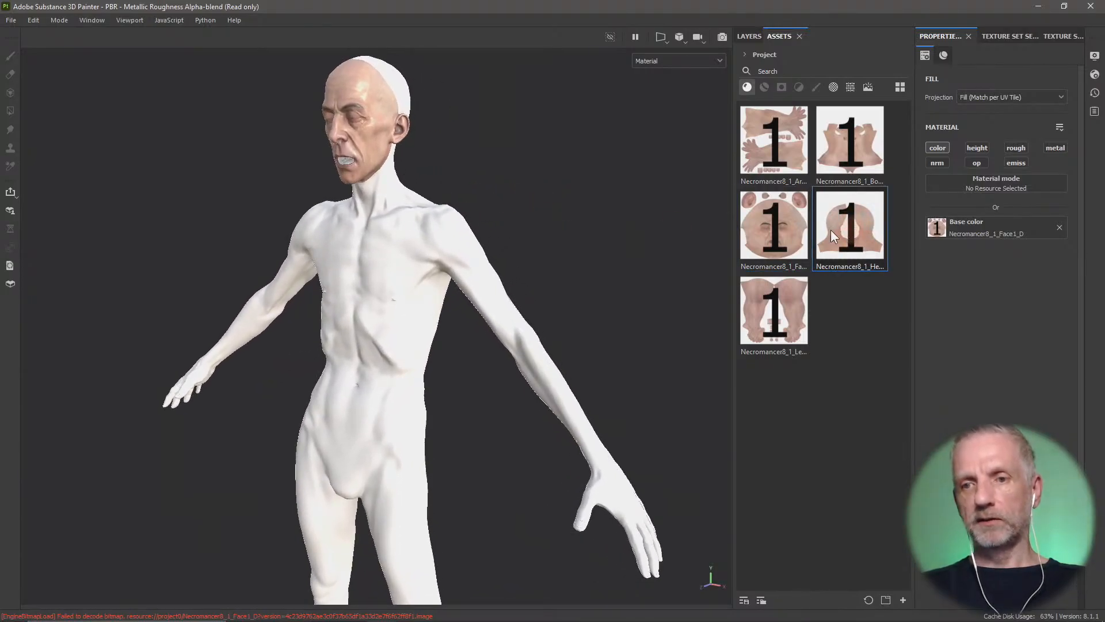
pyautogui.keyDown('alt'); pyautogui.moveTo(585, 234); pyautogui.dragTo(423, 272); pyautogui.keyUp('alt')
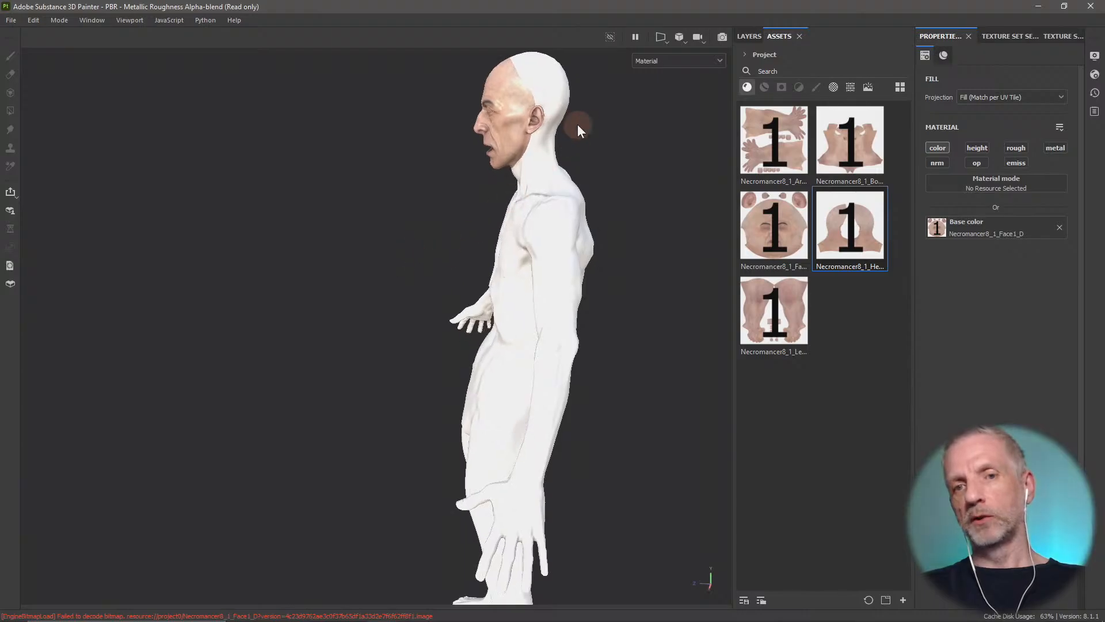
pyautogui.moveTo(849, 221); pyautogui.dragTo(557, 88)
pyautogui.click(588, 108)
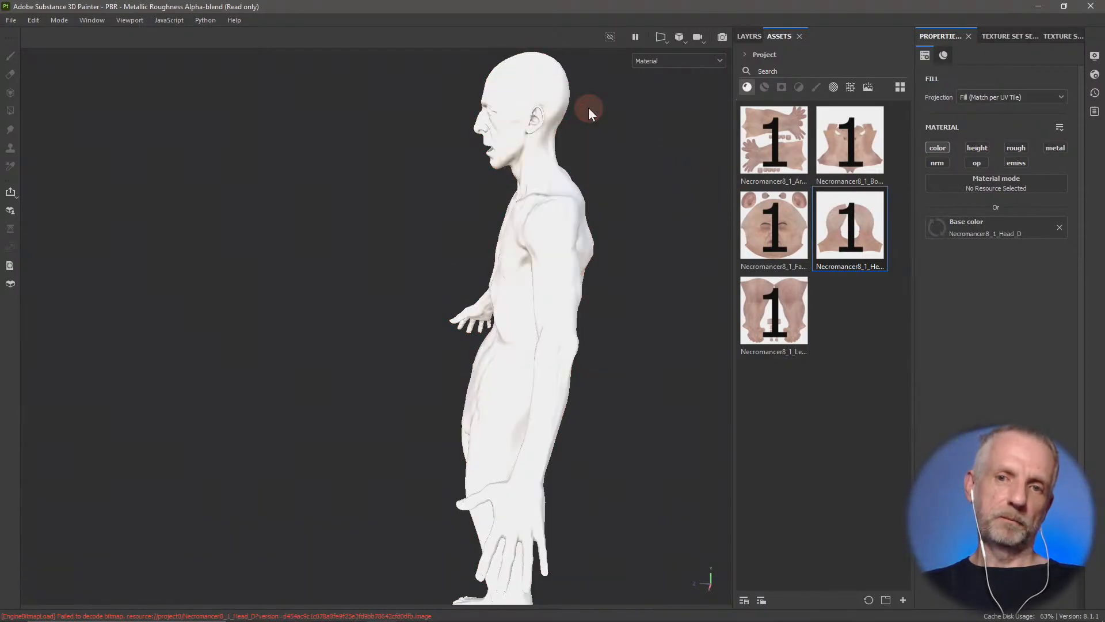
# Apply the Necromancer8_1_Legs_D texture to the figure's legs as a base color fill.
pyautogui.keyDown('alt'); pyautogui.moveTo(352, 266); pyautogui.dragTo(538, 250); pyautogui.keyUp('alt')
pyautogui.keyDown('alt'); pyautogui.moveTo(532, 395); pyautogui.dragTo(569, 322, button='middle'); pyautogui.keyUp('alt')
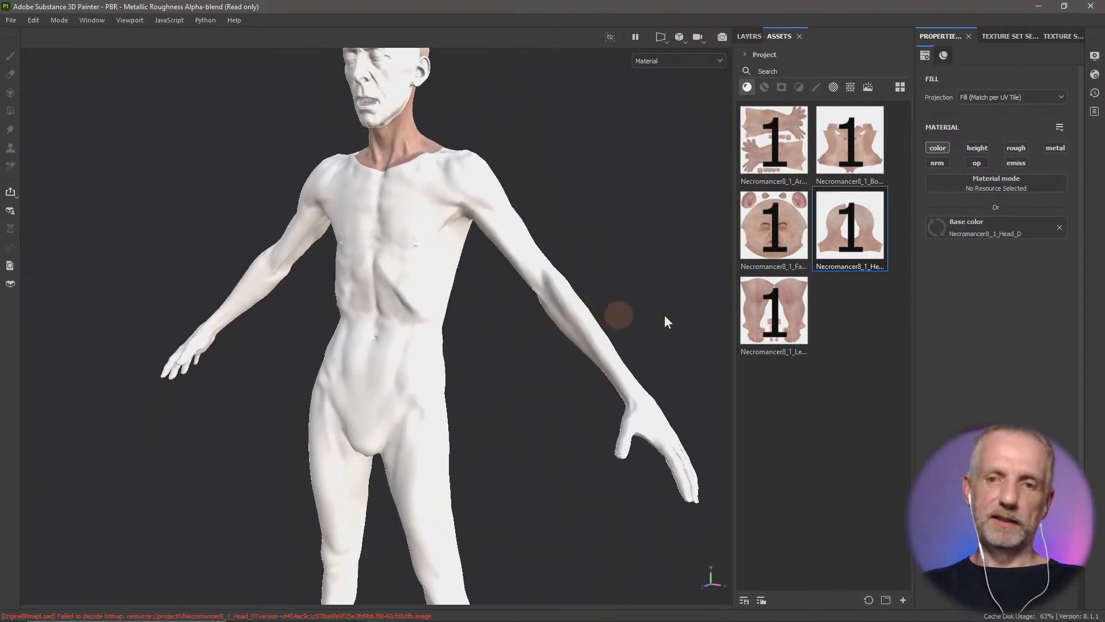
pyautogui.moveTo(773, 311); pyautogui.dragTo(427, 500)
pyautogui.click(447, 514)
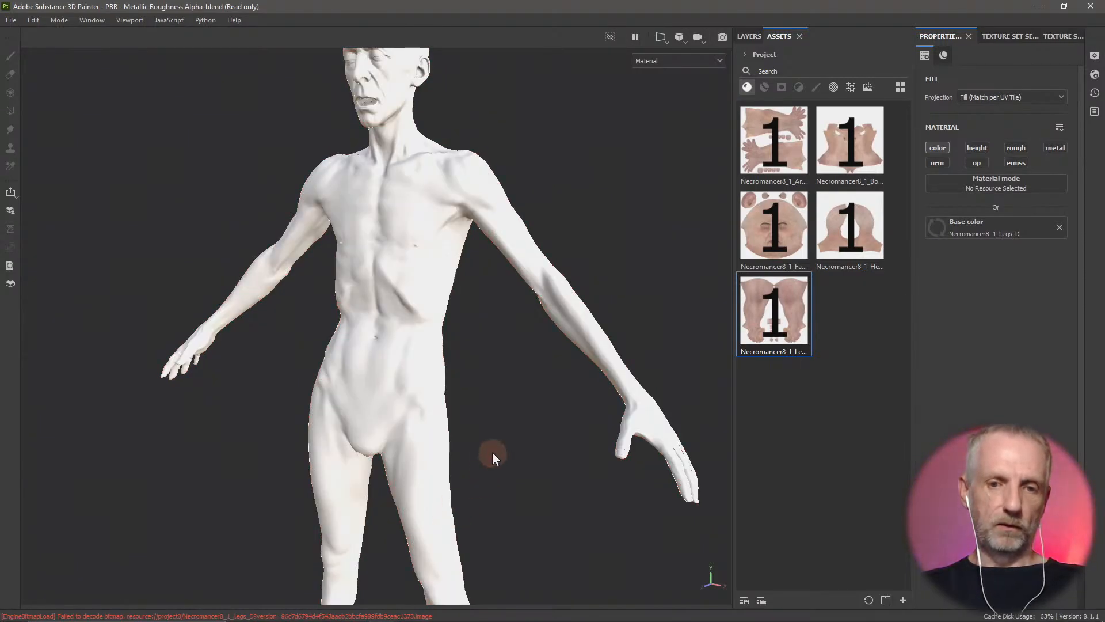
pyautogui.keyDown('alt'); pyautogui.moveTo(491, 422); pyautogui.dragTo(443, 397); pyautogui.keyUp('alt')
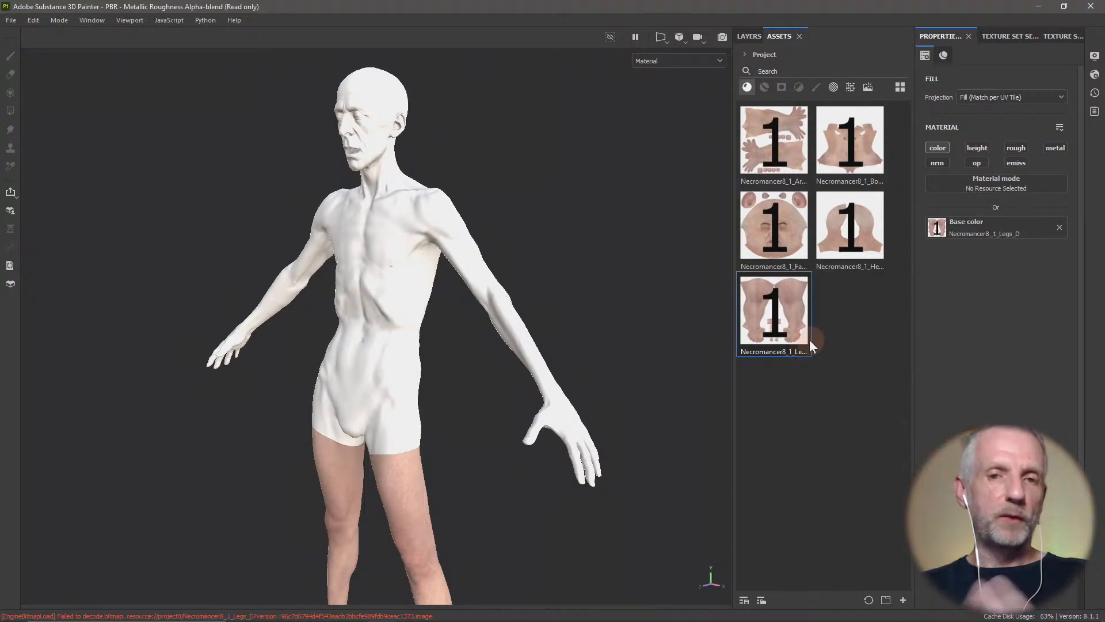
pyautogui.moveTo(808, 342)
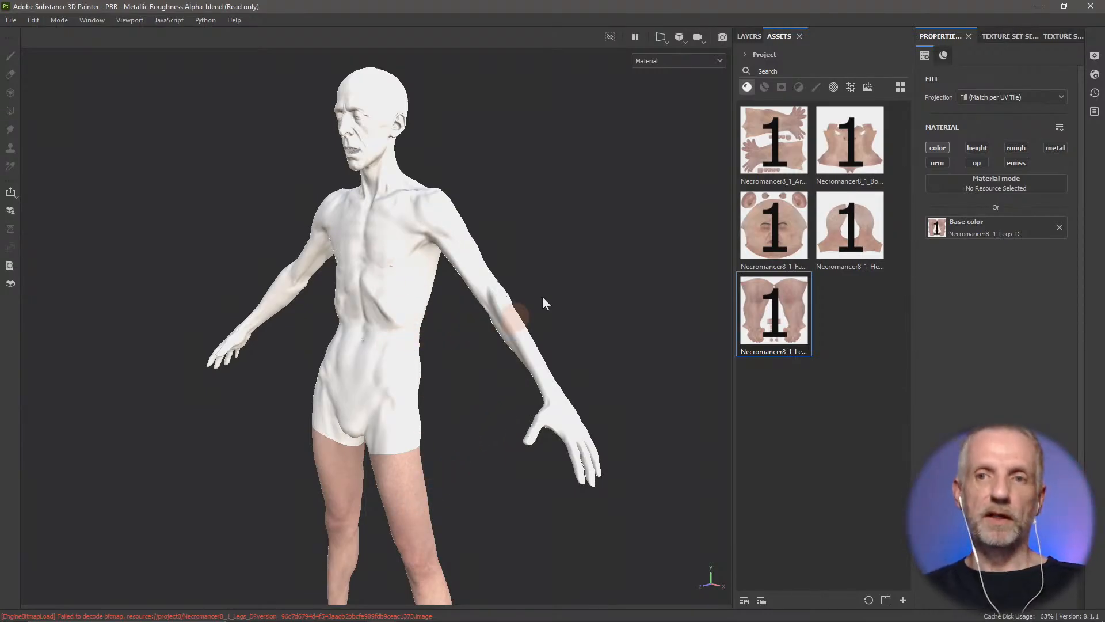
# Restrict the geometry mask of the Necromancer8_1_Arms_D layer to UV tile 1005 only.
pyautogui.click(748, 37)
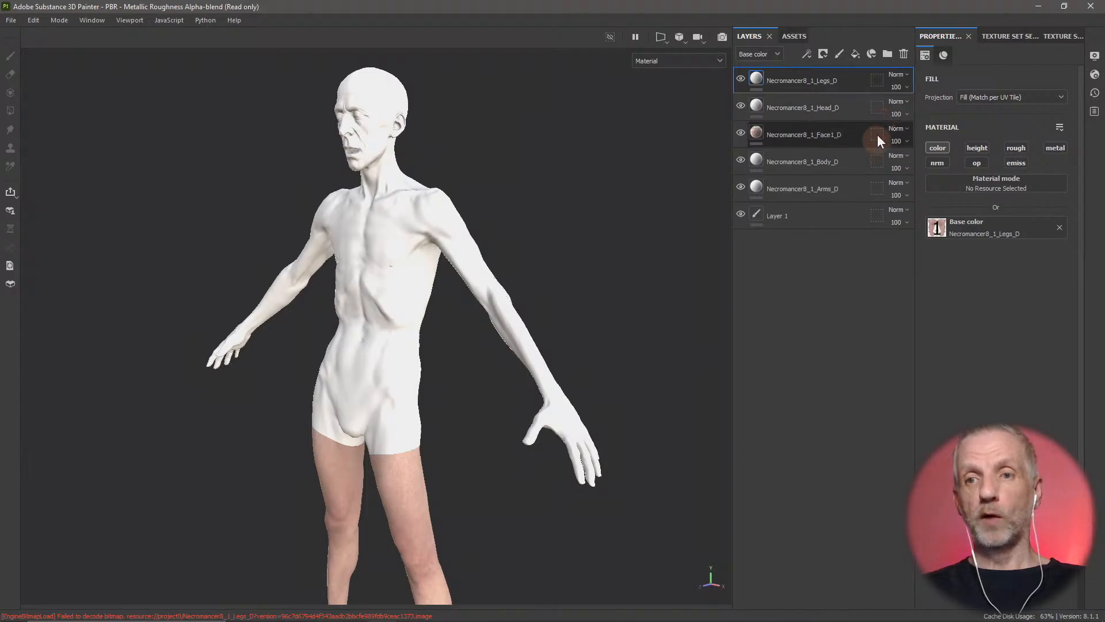
pyautogui.click(753, 190)
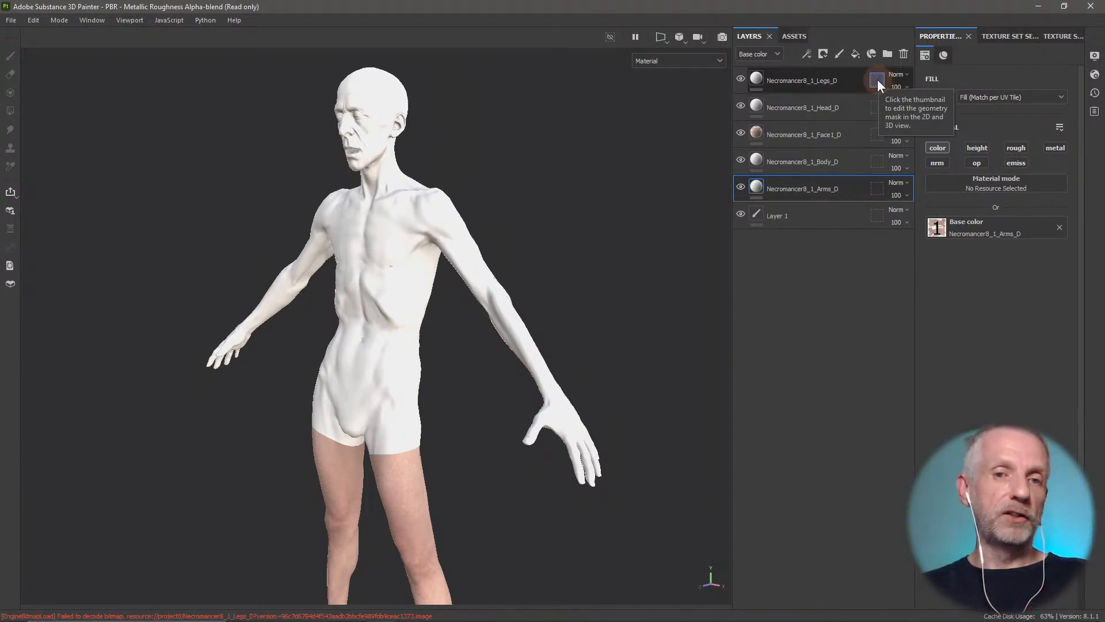
pyautogui.click(876, 191)
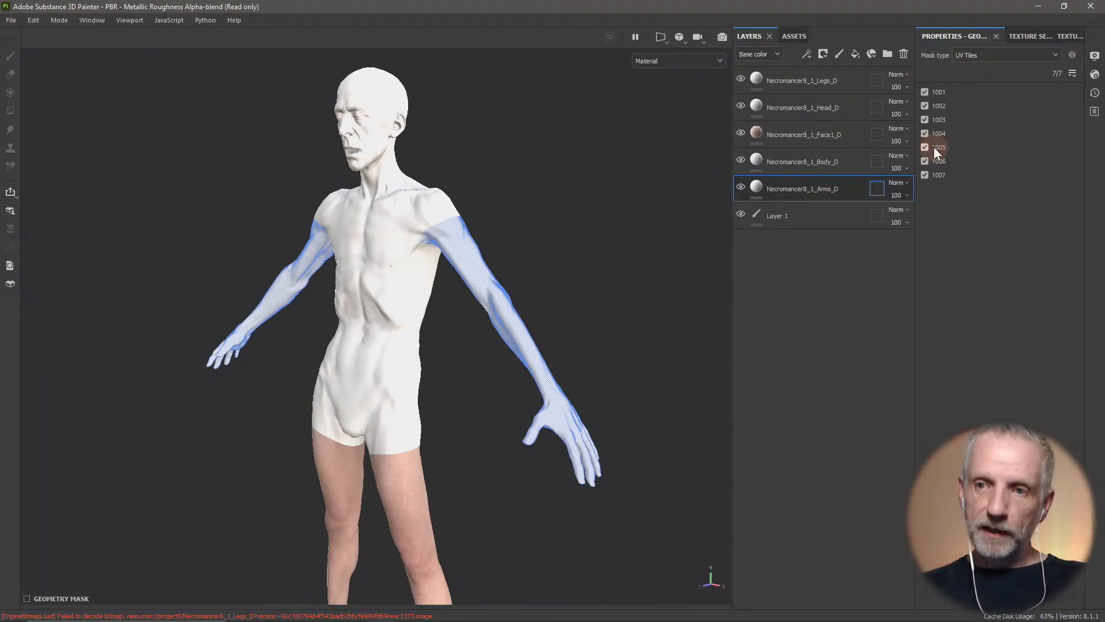
pyautogui.click(925, 91)
pyautogui.click(924, 106)
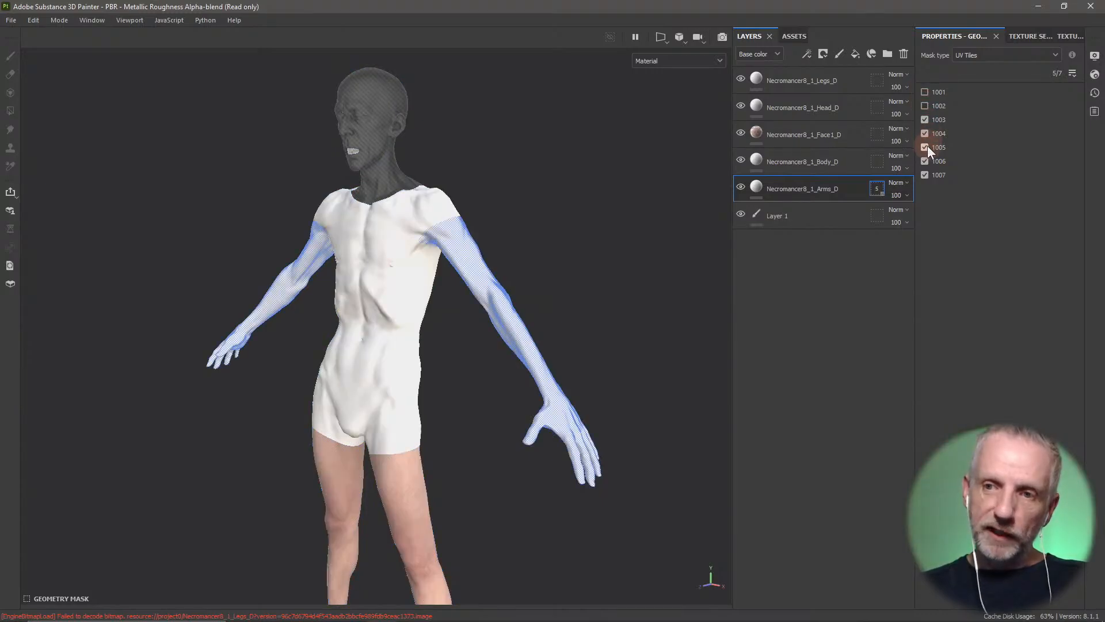
pyautogui.click(924, 118)
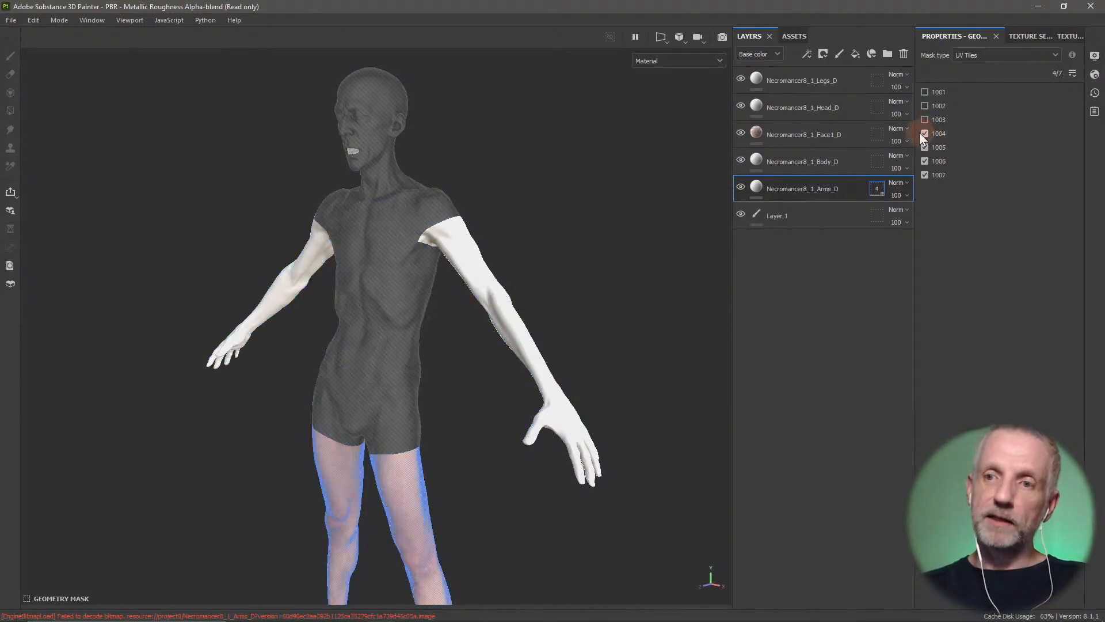
pyautogui.click(922, 133)
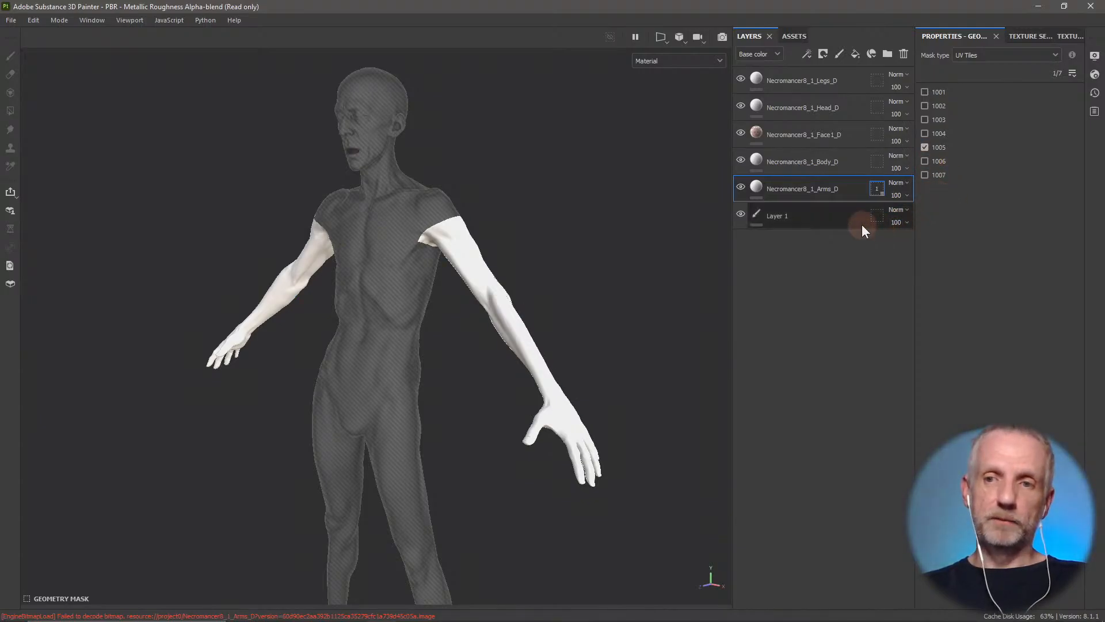
# Restrict the geometry masks to UV tile 1003 for the Necromancer8_1_Body_D layer and 1001 for the Necromancer8_1_Face1_D layer.
pyautogui.click(876, 161)
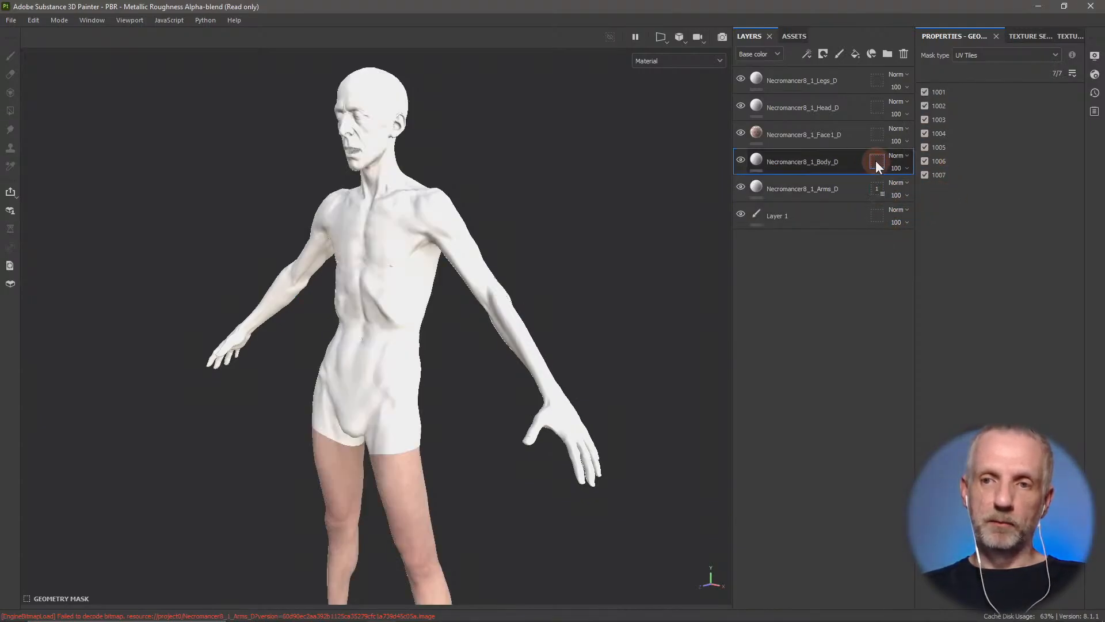
pyautogui.click(939, 119)
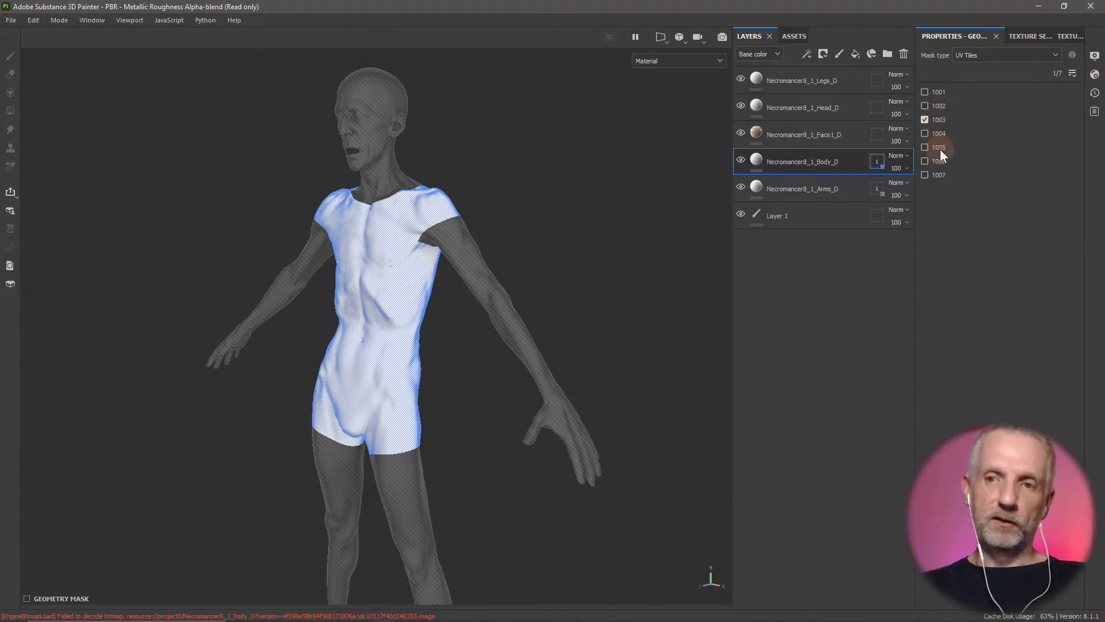
pyautogui.click(876, 136)
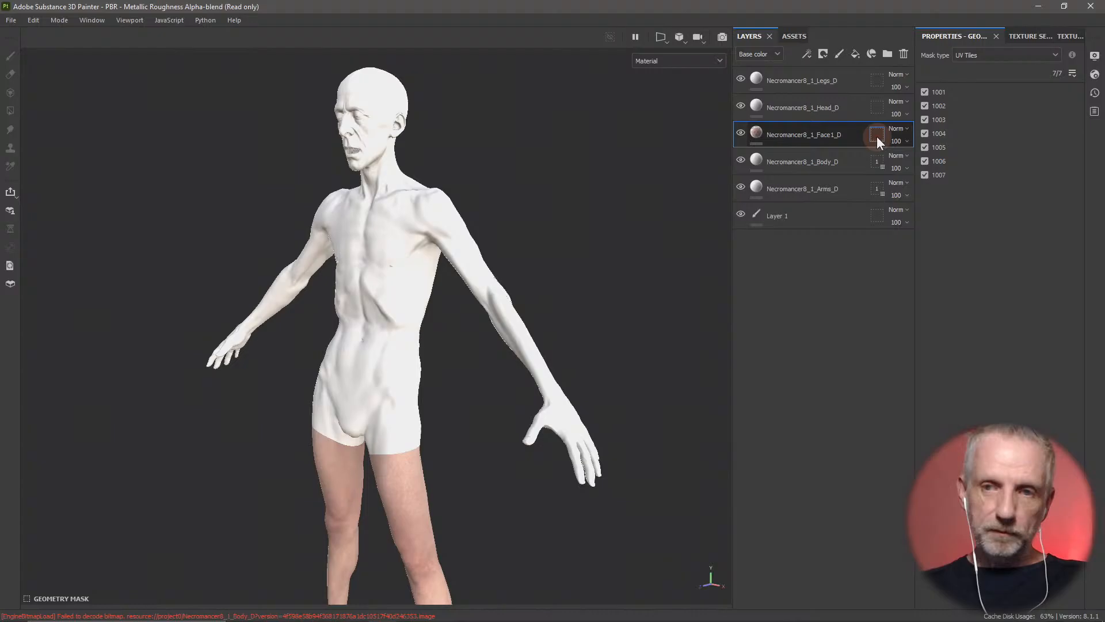
pyautogui.keyDown('alt'); pyautogui.click(941, 91); pyautogui.keyUp('alt')
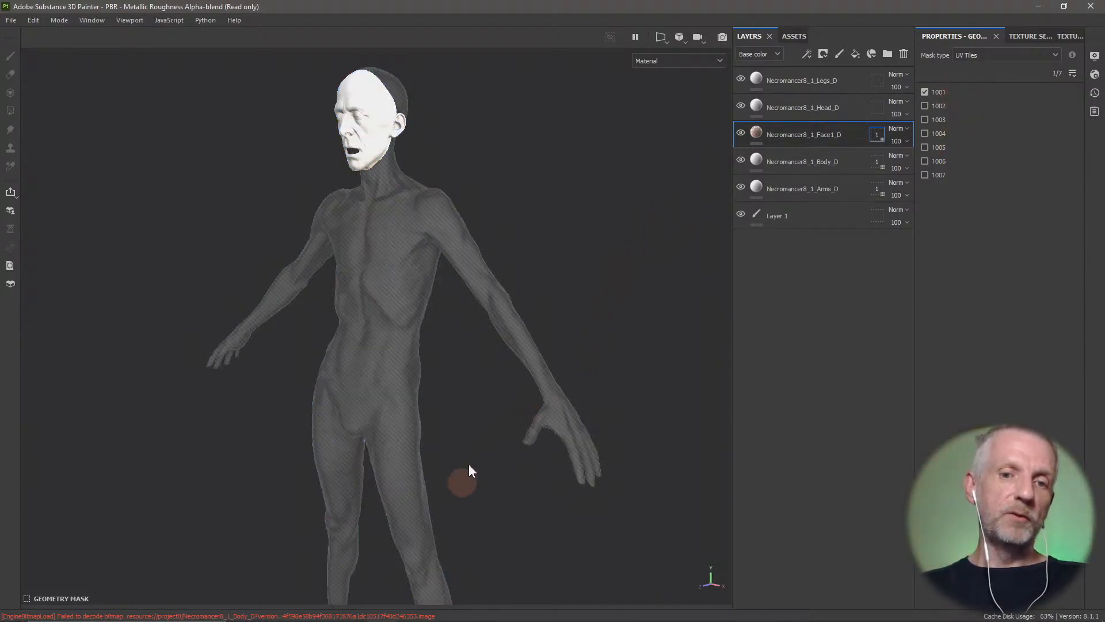
# Restrict the Necromancer8_1_Head_D layer's geometry mask to UV tile 1002 and the Necromancer8_1_Legs_D layer's to 1004, and leave mask editing.
pyautogui.click(877, 109)
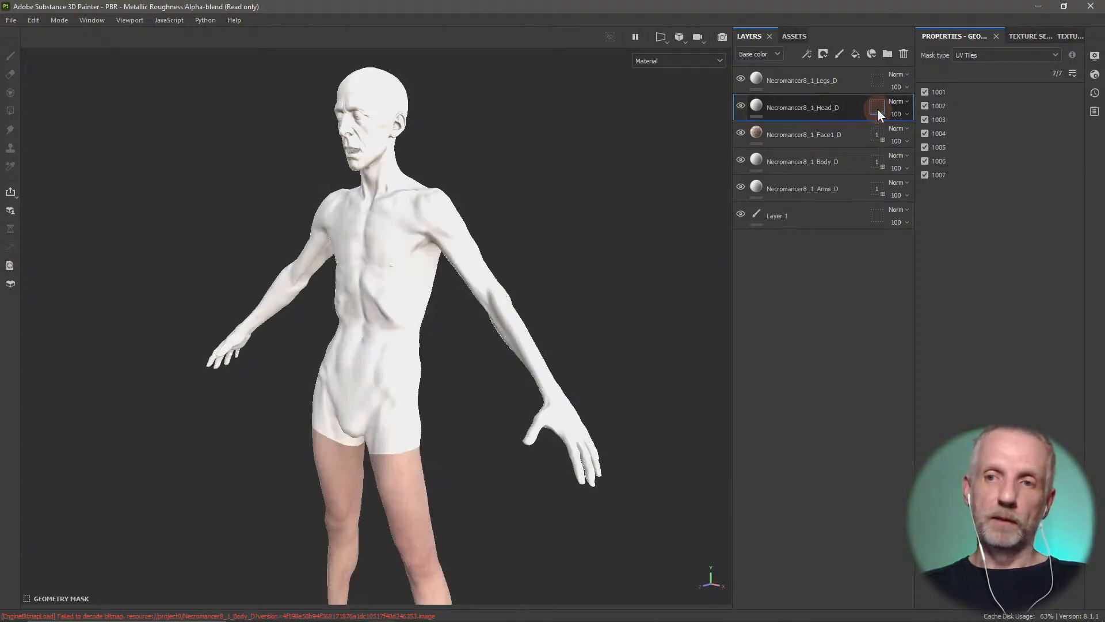
pyautogui.keyDown('ctrl'); pyautogui.click(939, 106); pyautogui.keyUp('ctrl')
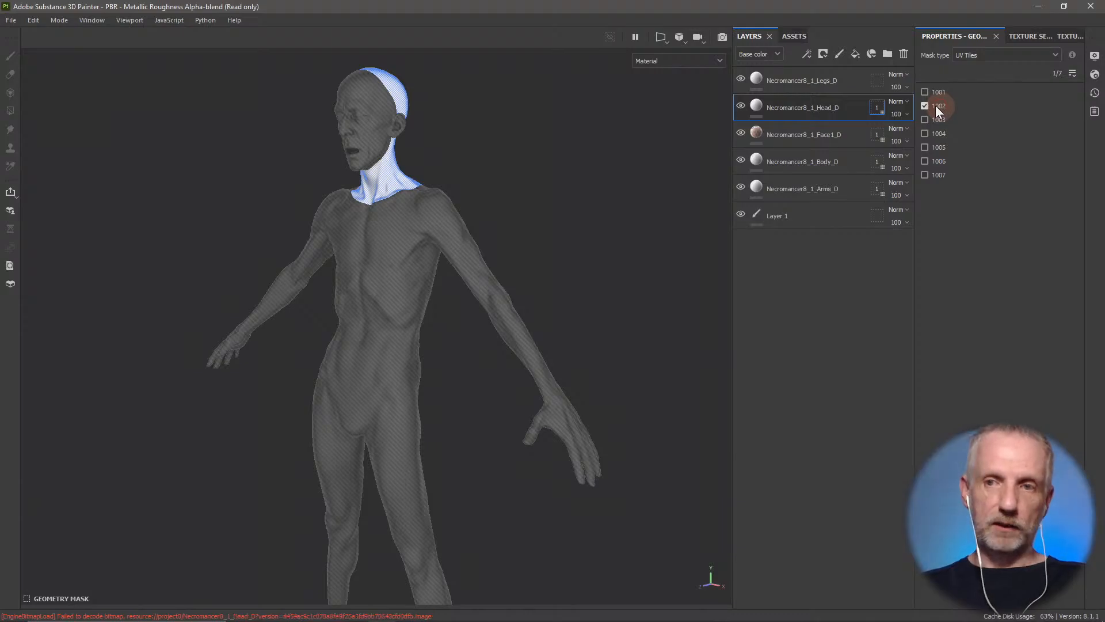
pyautogui.click(879, 81)
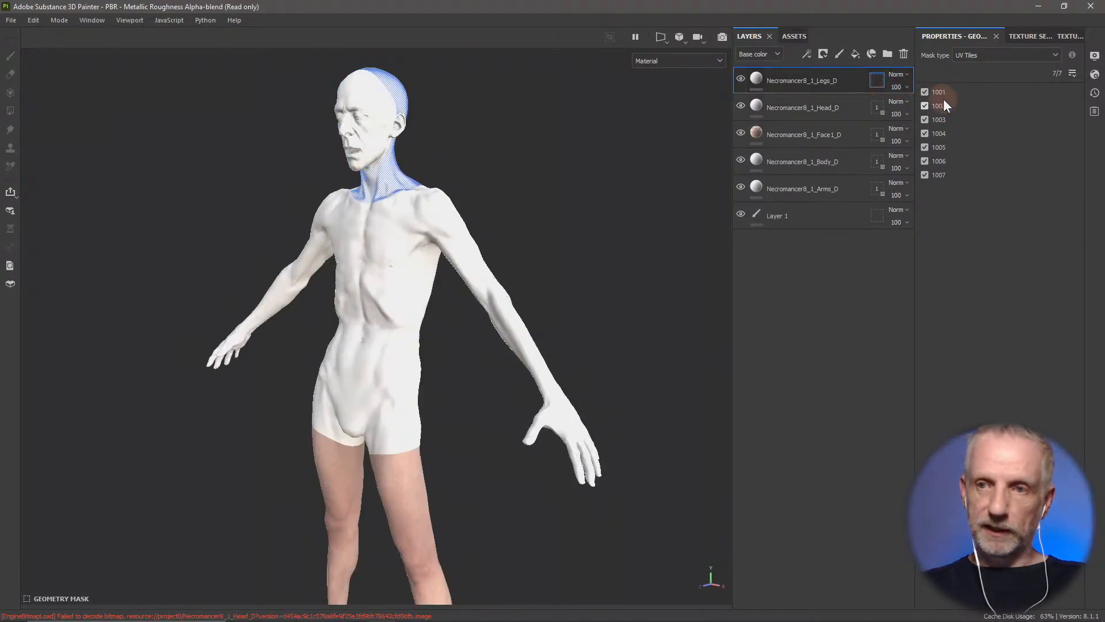
pyautogui.keyDown('ctrl'); pyautogui.click(942, 131); pyautogui.keyUp('ctrl')
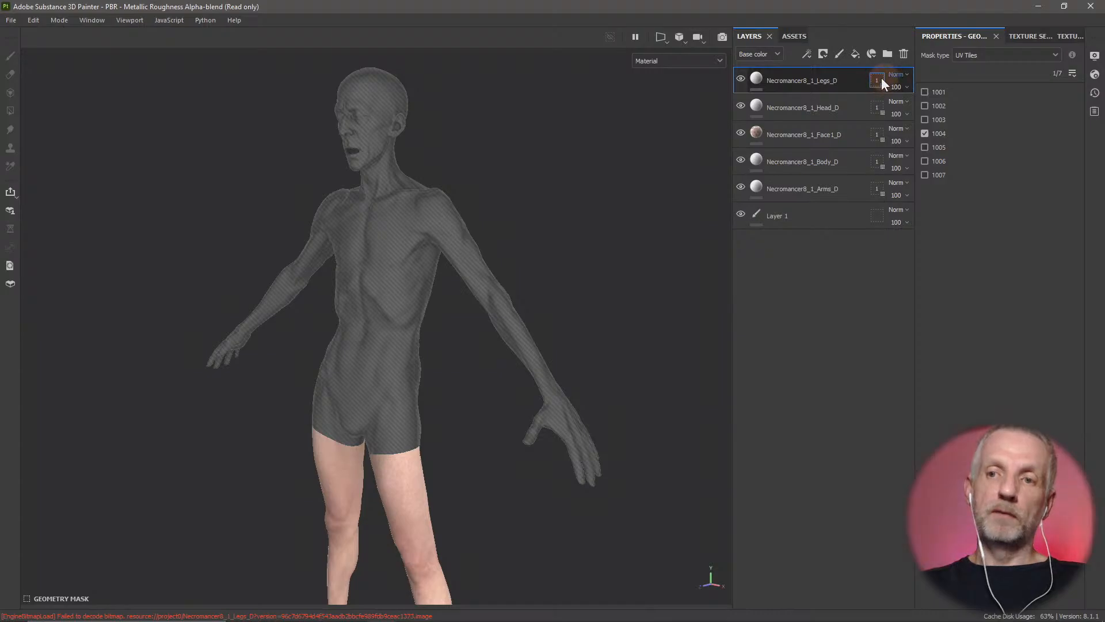
pyautogui.click(751, 81)
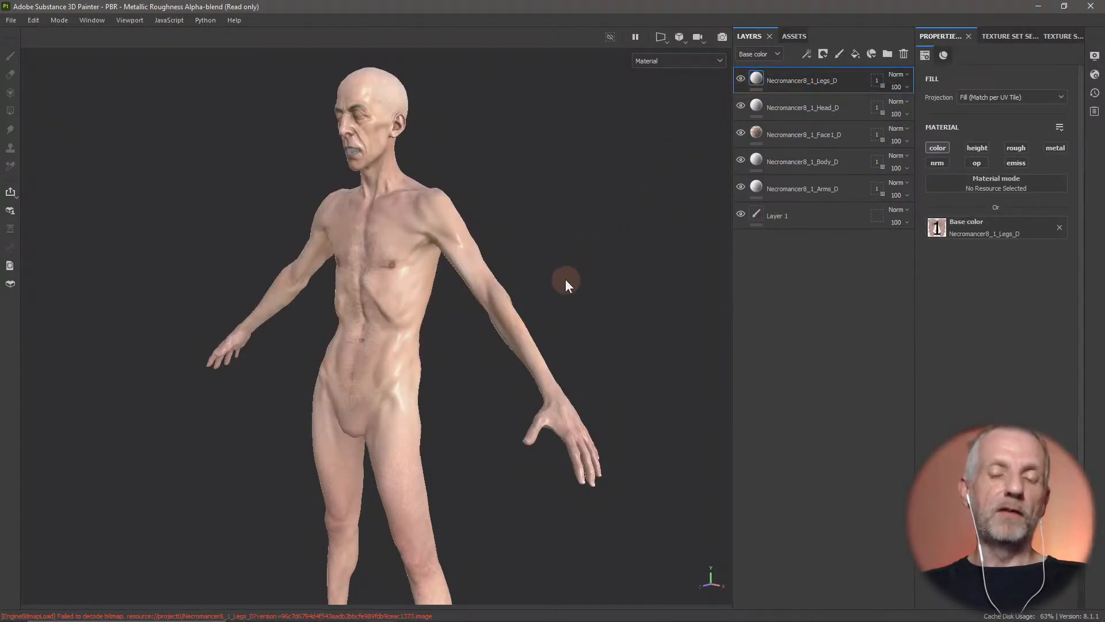
# Examine the applied skin textures across the figure's torso, arms and head.
pyautogui.keyDown('alt'); pyautogui.moveTo(565, 280); pyautogui.dragTo(594, 311); pyautogui.keyUp('alt')
pyautogui.scroll(3, 590, 316)
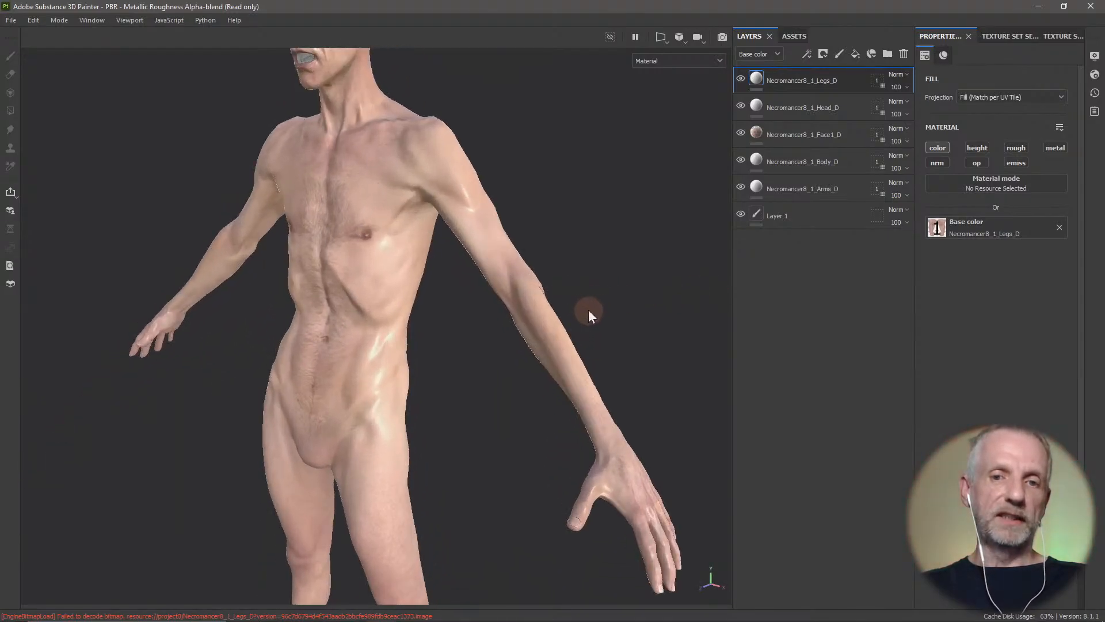
pyautogui.scroll(2, 599, 320)
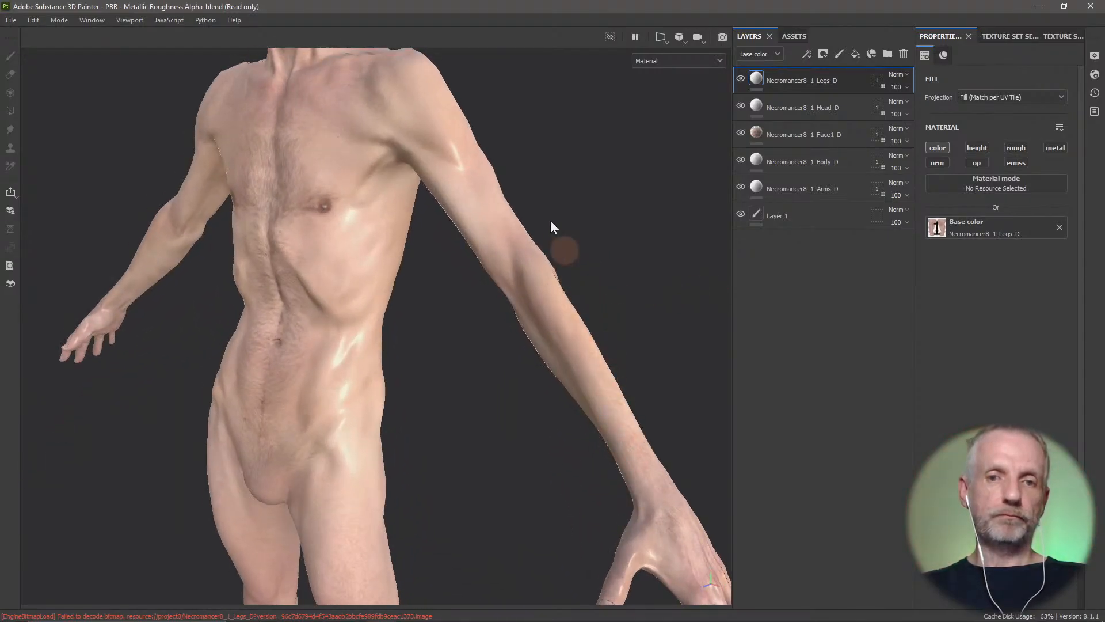
pyautogui.scroll(1, 550, 208)
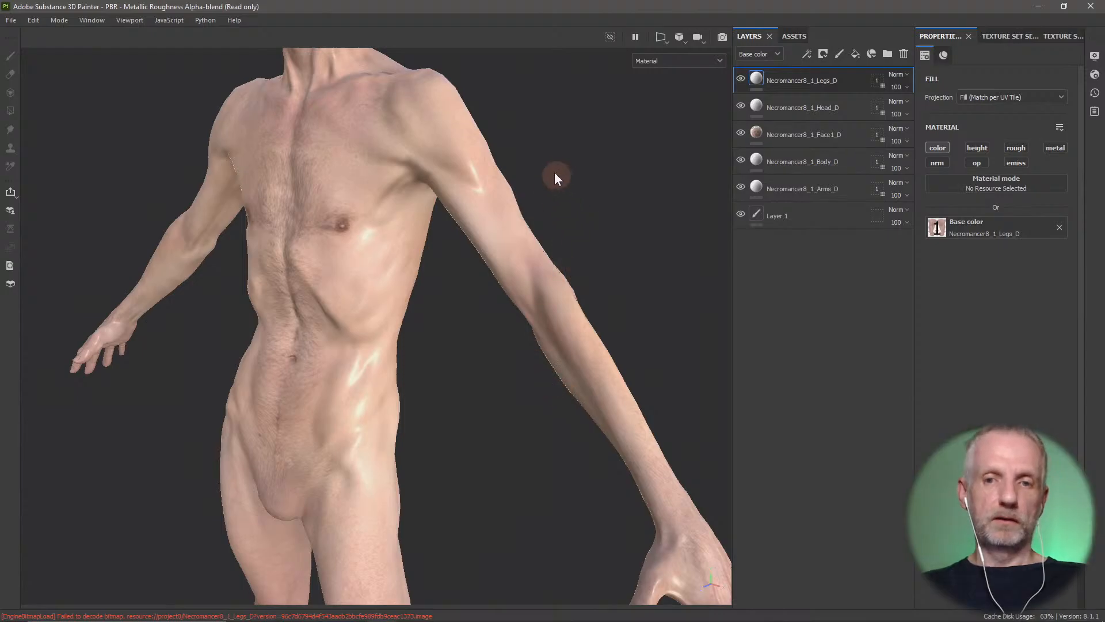
pyautogui.keyDown('alt'); pyautogui.moveTo(557, 178); pyautogui.dragTo(555, 413, button='middle'); pyautogui.keyUp('alt')
pyautogui.keyDown('alt'); pyautogui.moveTo(554, 413); pyautogui.dragTo(547, 305); pyautogui.keyUp('alt')
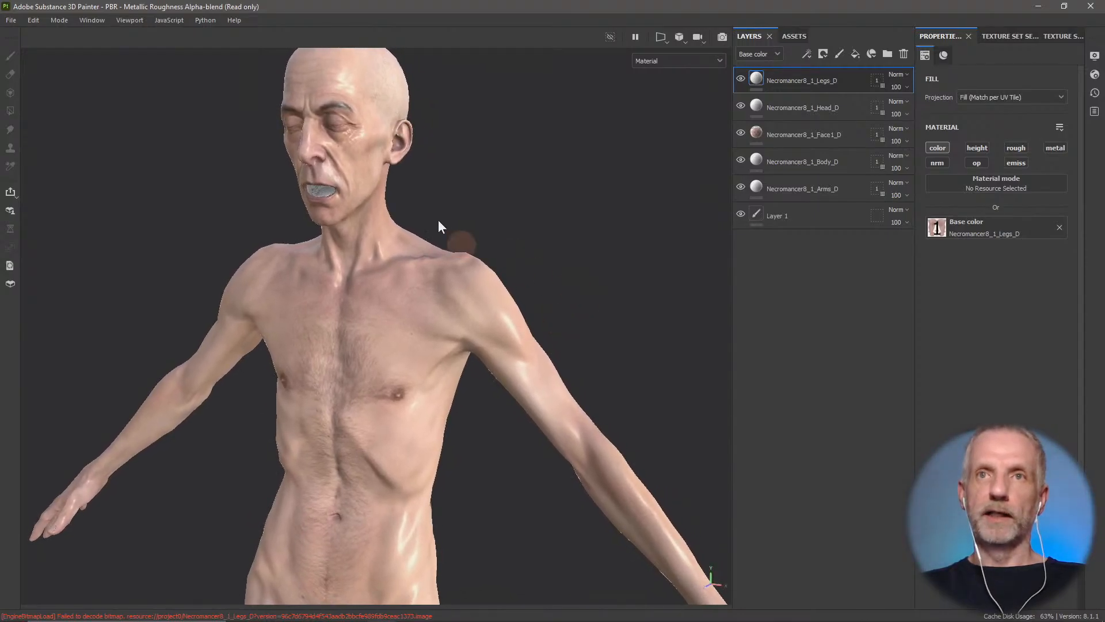
# Save the project as Necromancer in the Face Painting Stream folder.
pyautogui.click(11, 20)
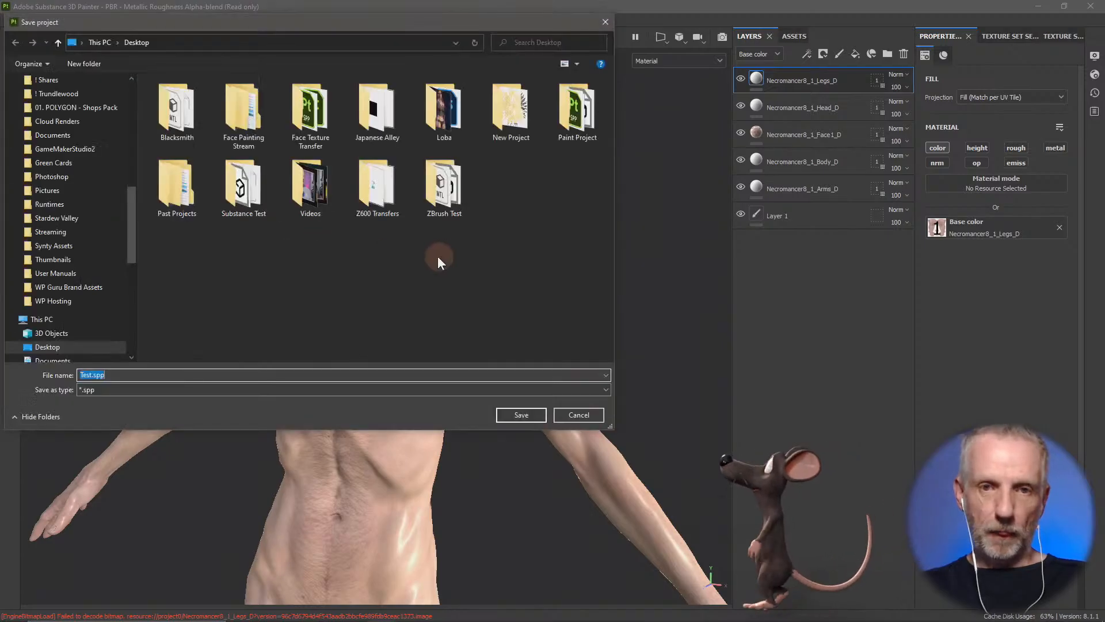
pyautogui.scroll(10, 128, 144)
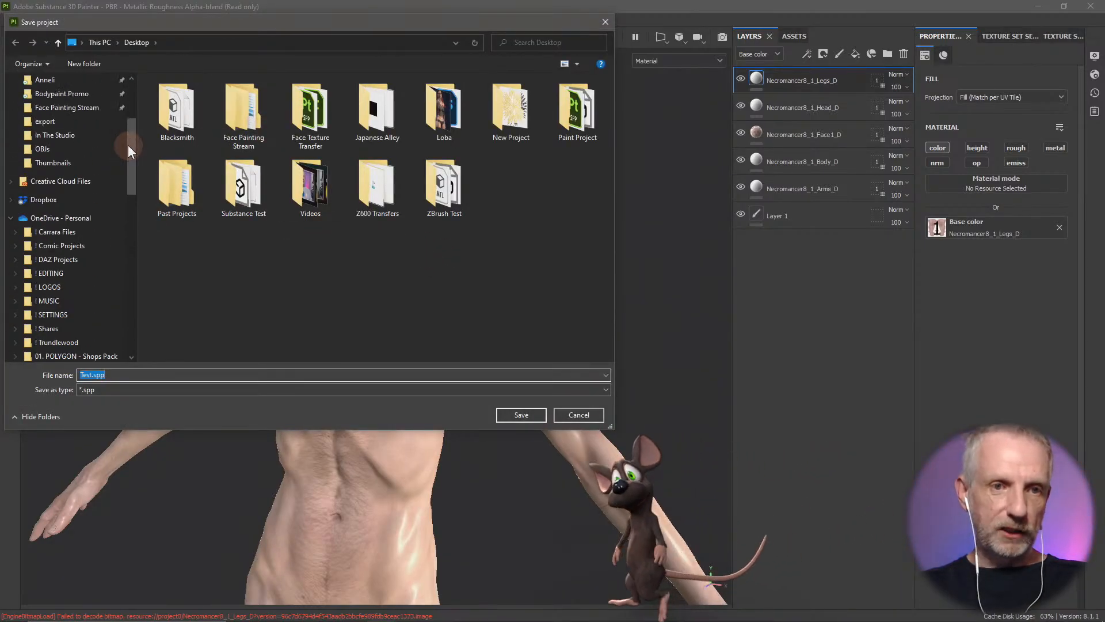
pyautogui.click(87, 243)
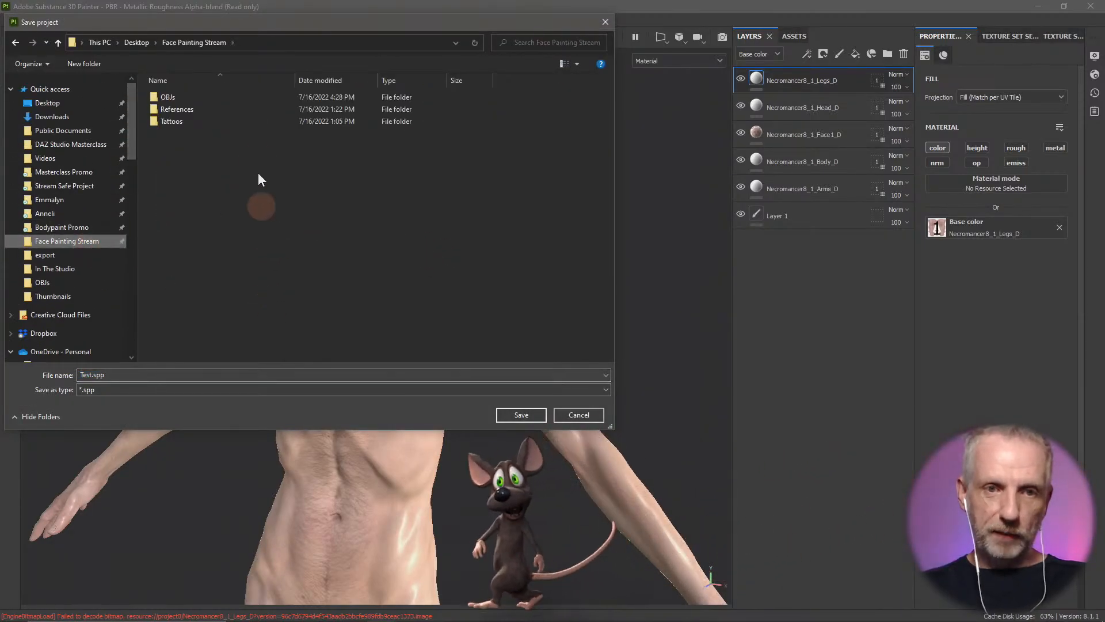
pyautogui.click(256, 381)
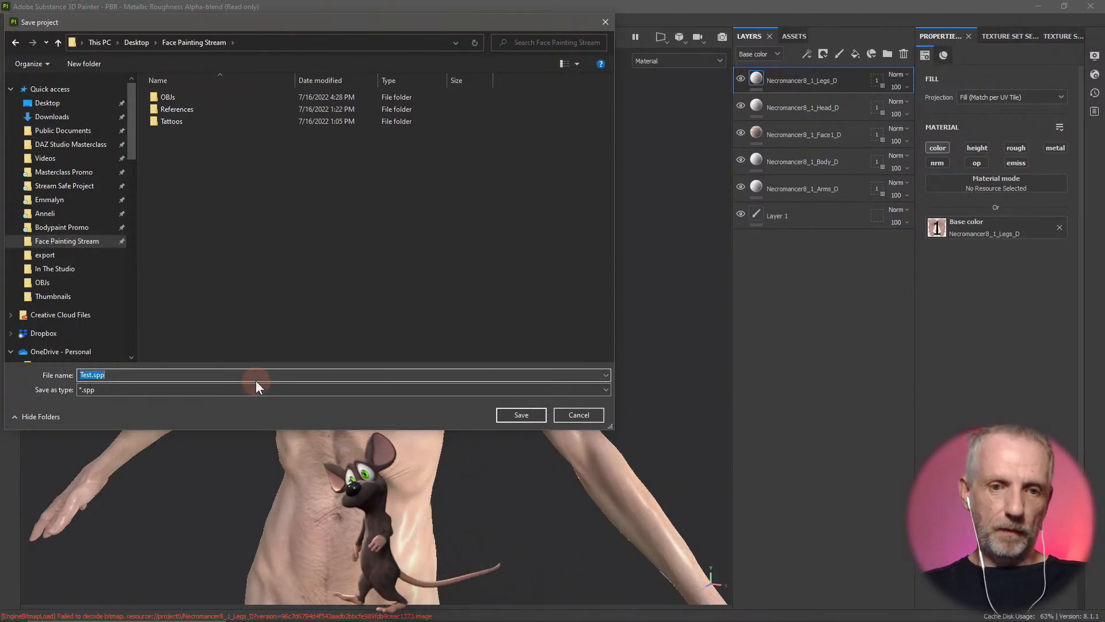
pyautogui.write('Ne')
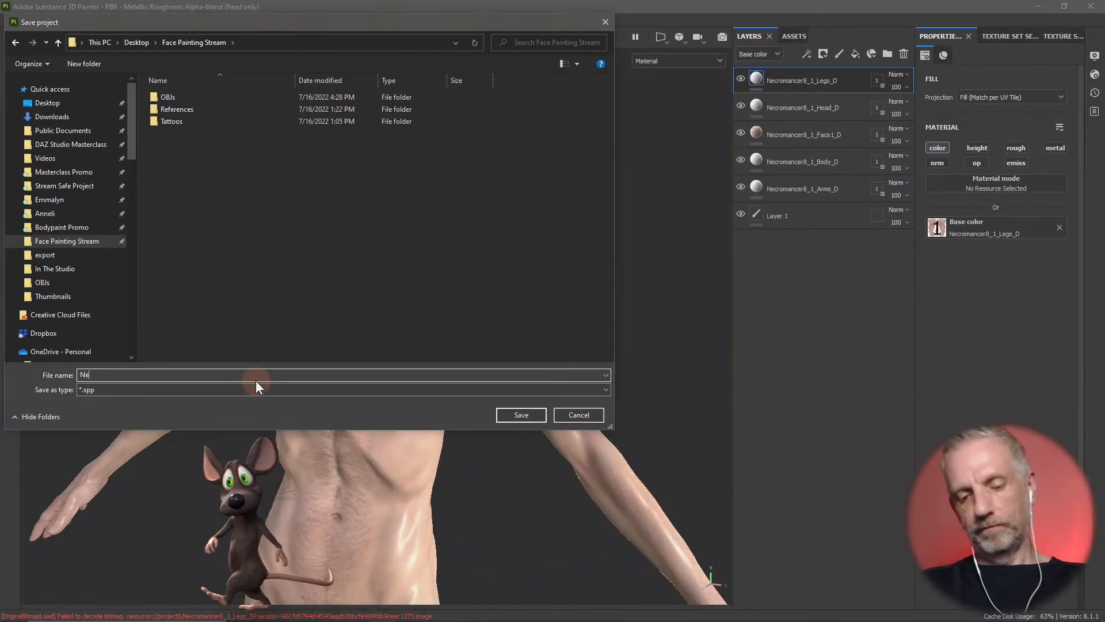
pyautogui.write('cromancer8')
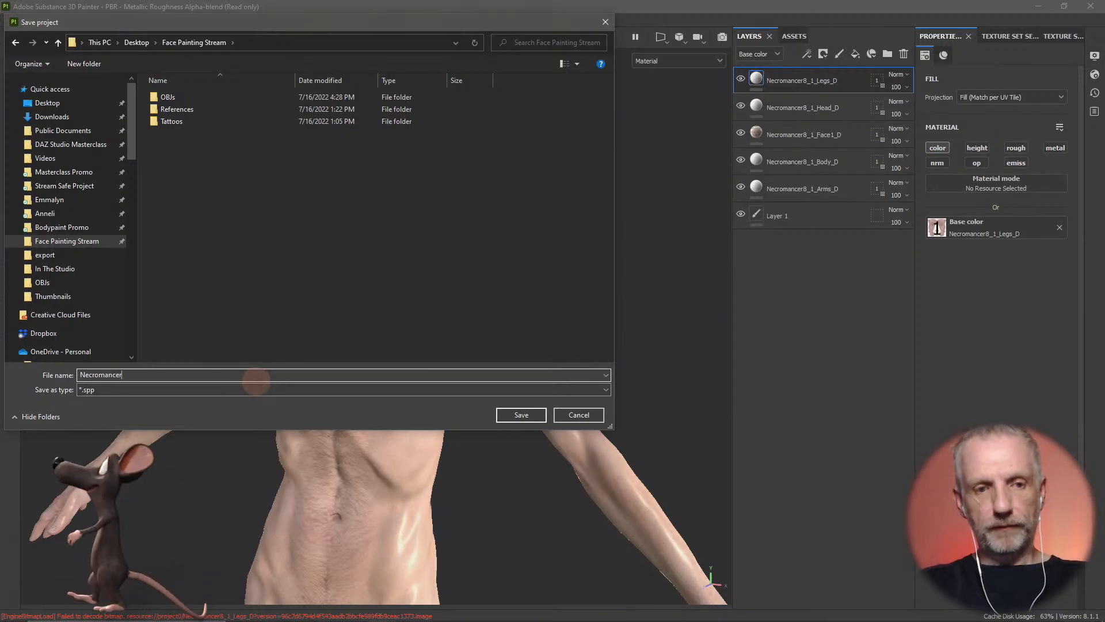
pyautogui.press('Return')
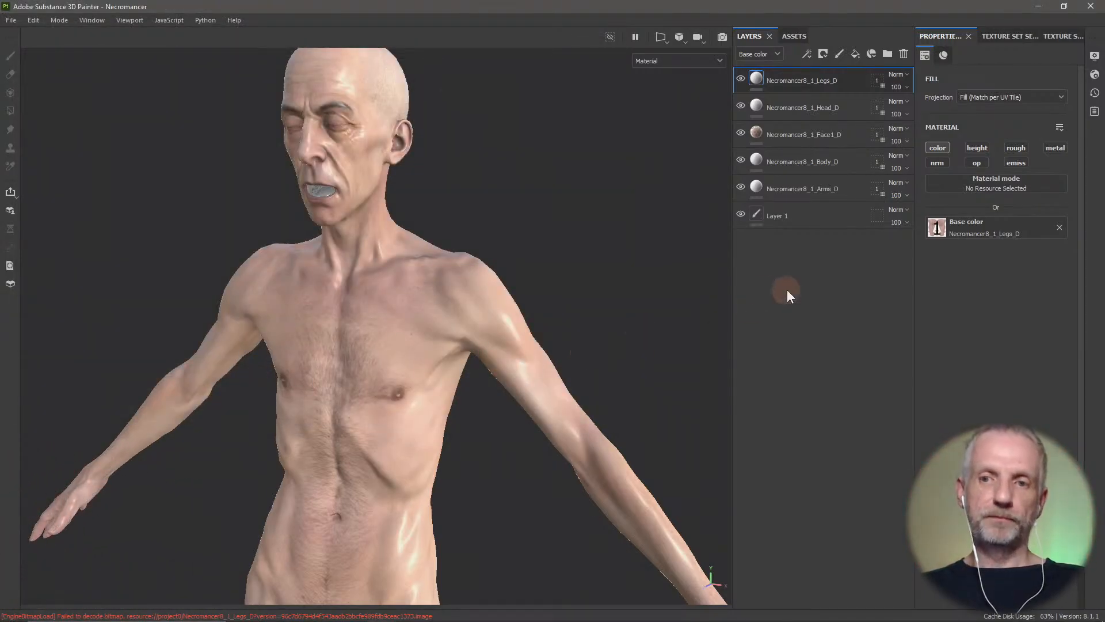
# Delete the empty paint layer Layer 1 and select the Necromancer8_1_Legs_D layer.
pyautogui.click(815, 217)
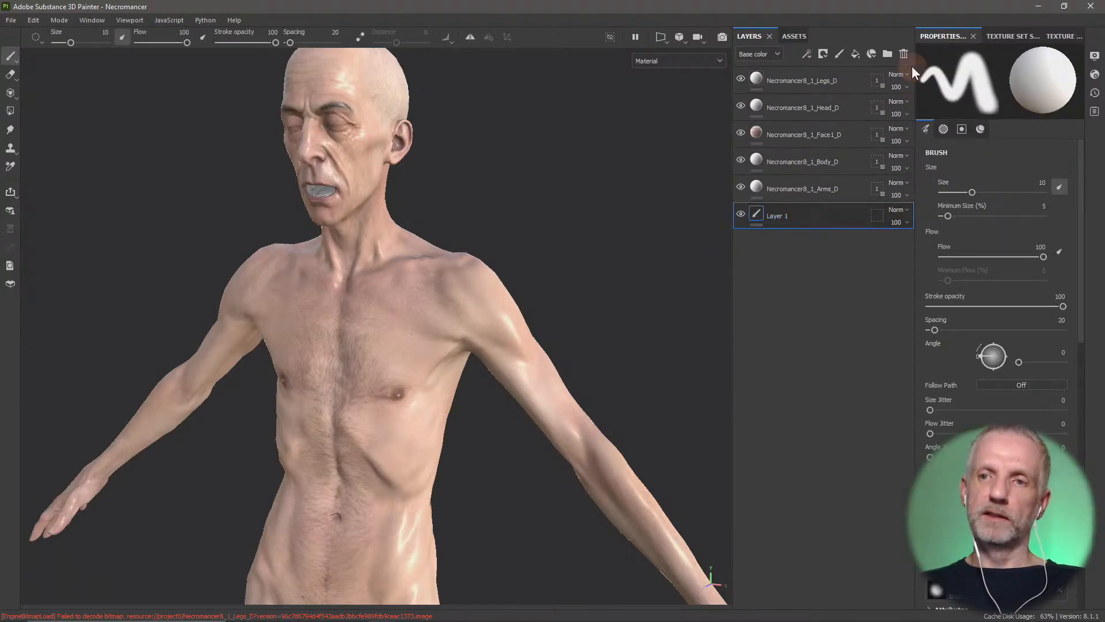
pyautogui.click(904, 54)
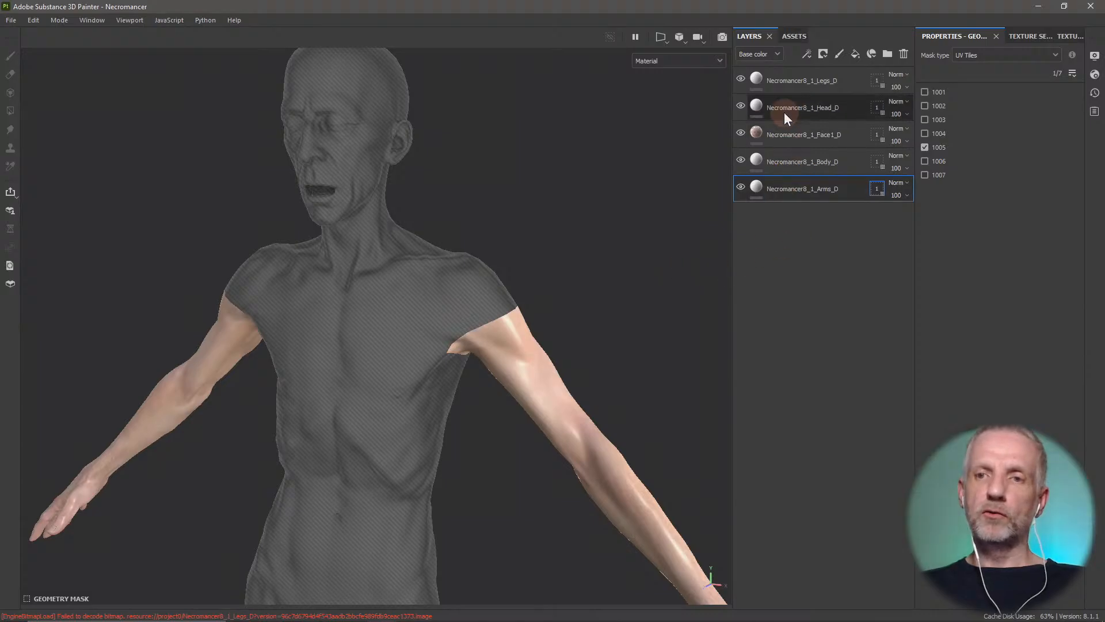
pyautogui.click(758, 81)
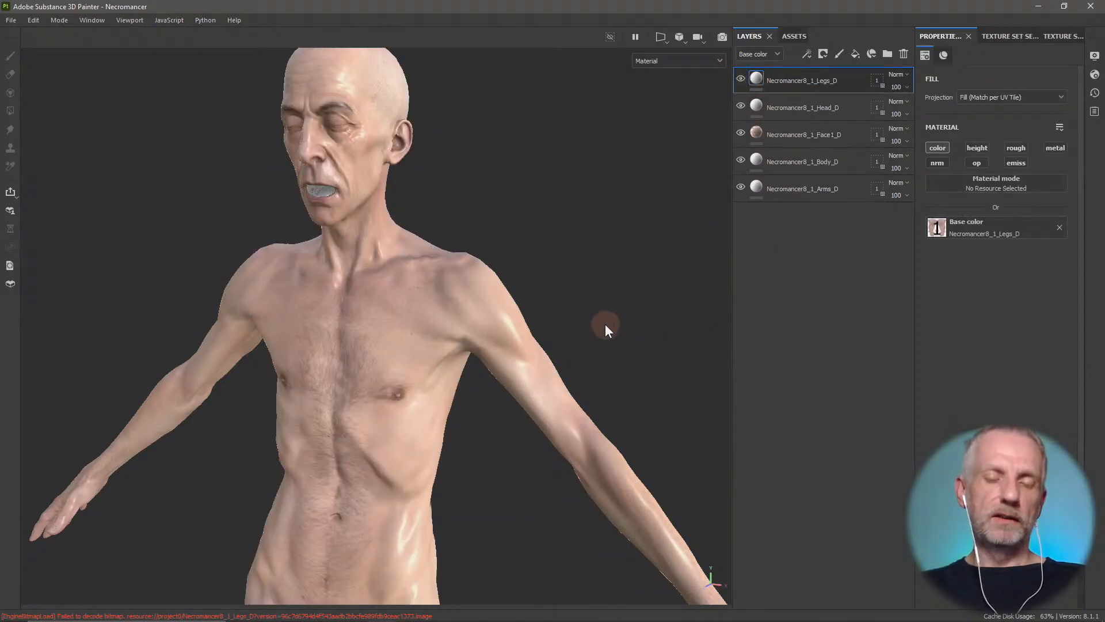
# Add a fill layer, place it beneath all the skin texture layers and name it Base Properties.
pyautogui.moveTo(605, 326)
pyautogui.keyDown('alt'); pyautogui.mouseDown()
pyautogui.moveTo(558, 316)
pyautogui.moveTo(595, 324)
pyautogui.mouseUp(); pyautogui.keyUp('alt')
pyautogui.scroll(3, 595, 323)
pyautogui.keyDown('alt'); pyautogui.moveTo(528, 270); pyautogui.dragTo(661, 461, button='middle'); pyautogui.keyUp('alt')
pyautogui.scroll(3, 669, 437)
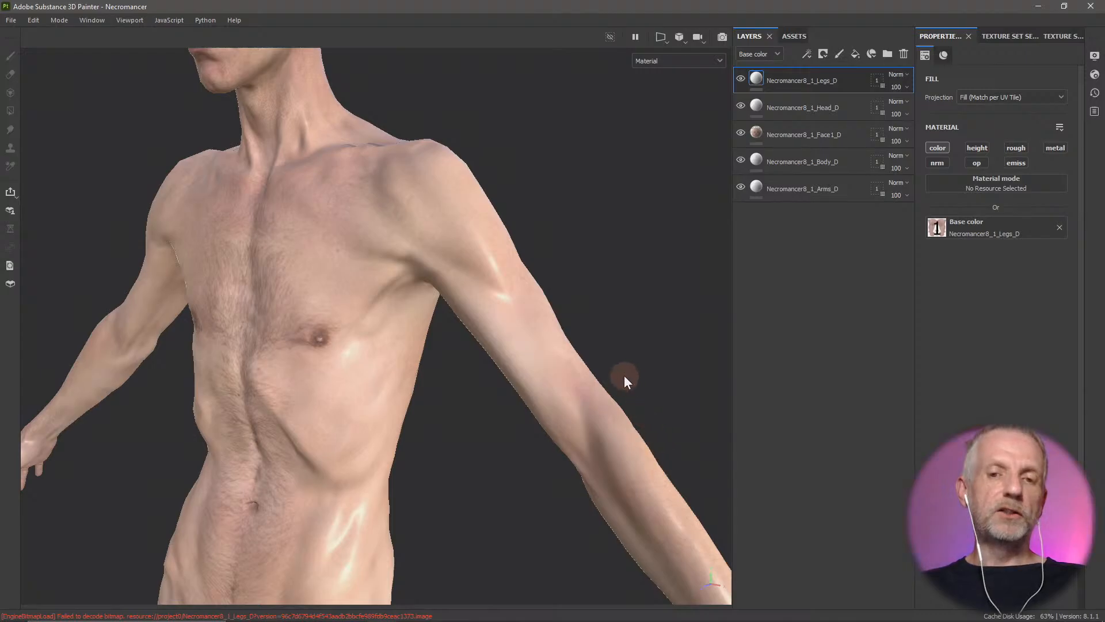
pyautogui.keyDown('alt'); pyautogui.moveTo(625, 377); pyautogui.dragTo(620, 442, button='middle'); pyautogui.keyUp('alt')
pyautogui.scroll(-3, 645, 431)
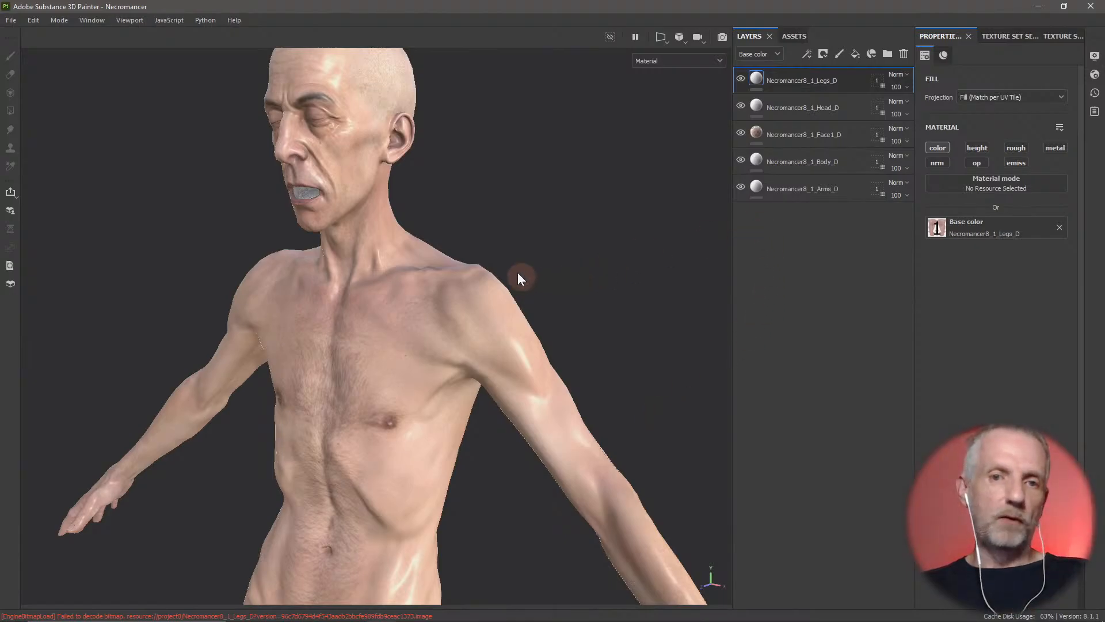
pyautogui.click(756, 76)
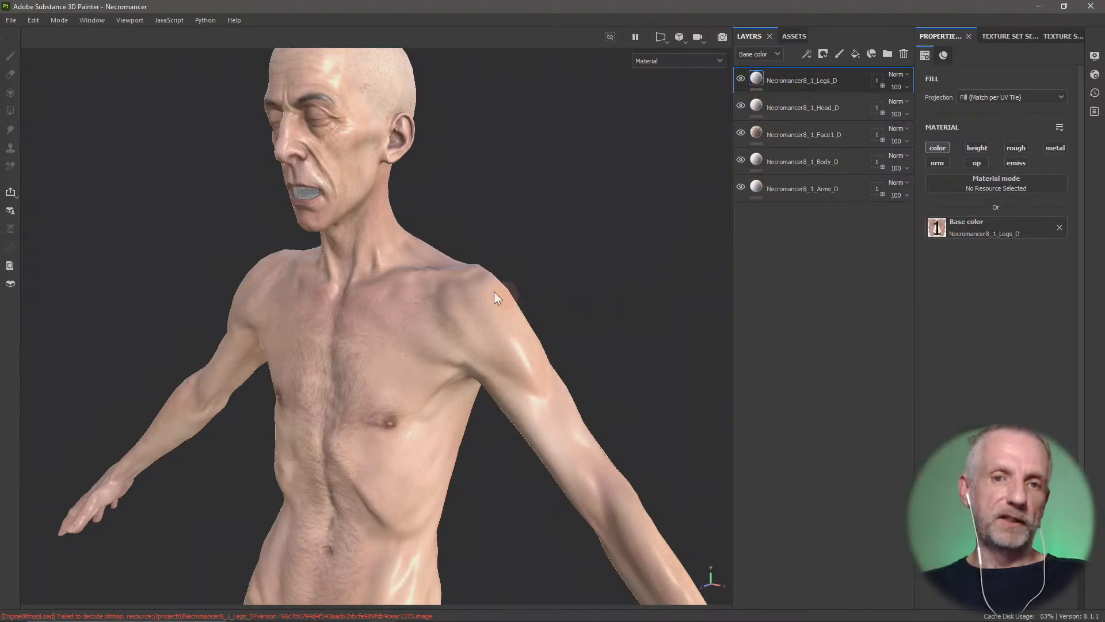
pyautogui.click(855, 54)
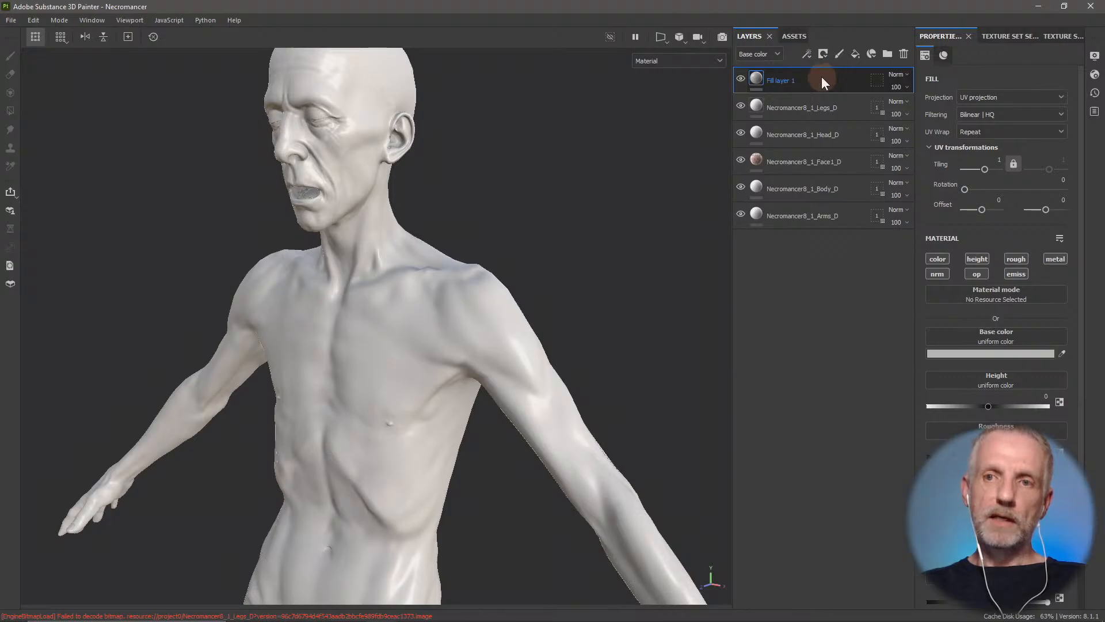
pyautogui.moveTo(821, 76); pyautogui.dragTo(827, 226)
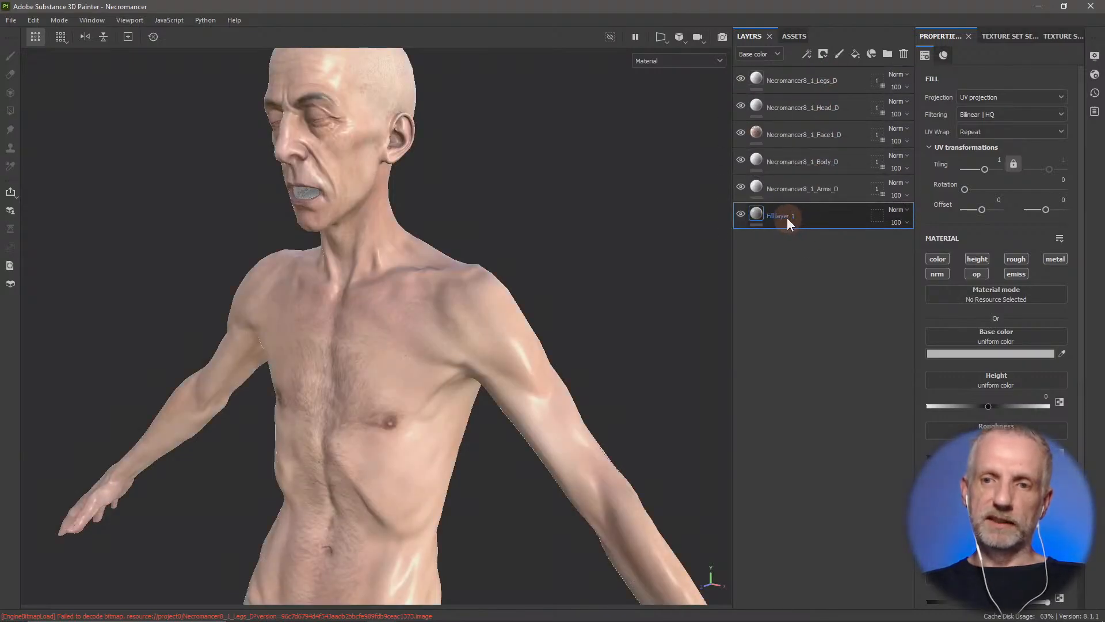
pyautogui.doubleClick(781, 216)
pyautogui.write('Base Properties')
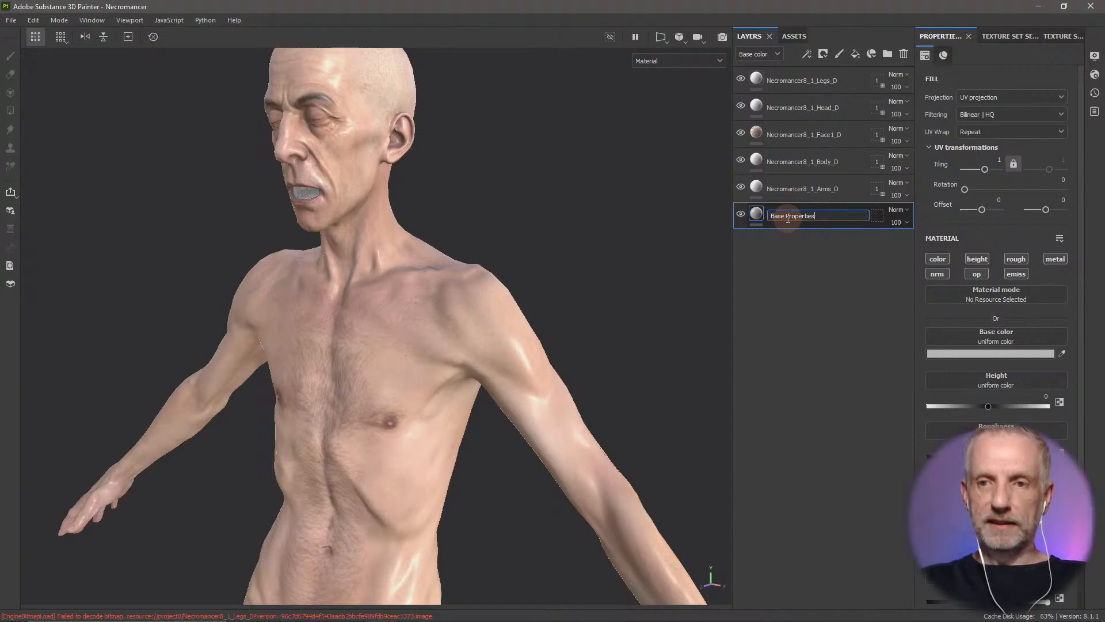
pyautogui.press('Return')
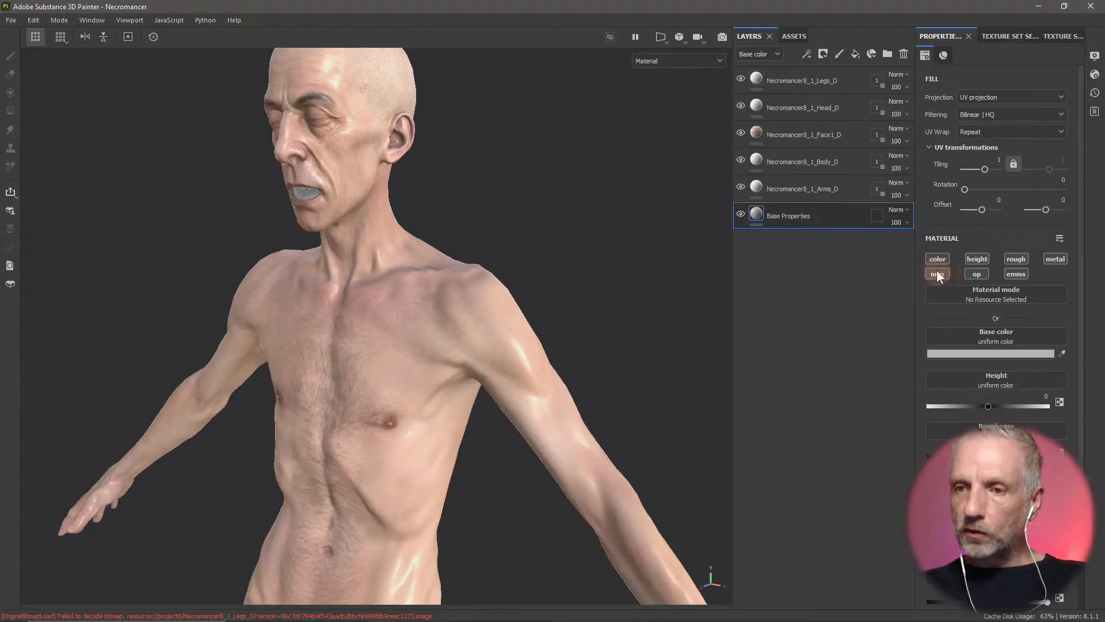
# Limit the Base Properties fill to the roughness channel and set its roughness to 0.5140.
pyautogui.click(1020, 260)
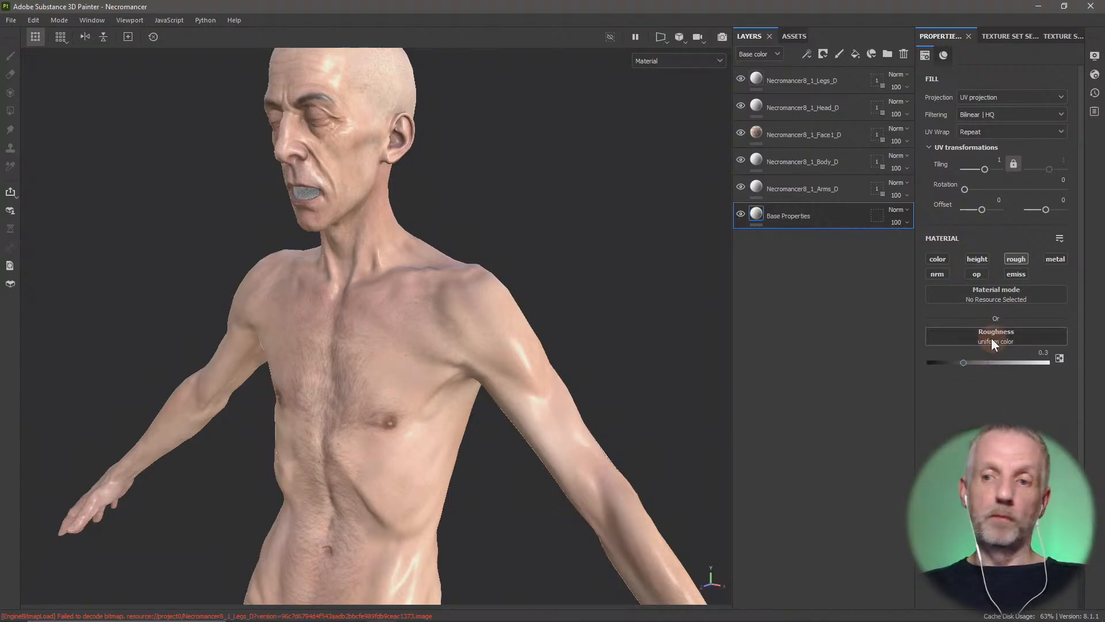
pyautogui.click(962, 362)
pyautogui.moveTo(980, 364)
pyautogui.mouseDown()
pyautogui.moveTo(1003, 366)
pyautogui.moveTo(915, 358)
pyautogui.moveTo(1100, 363)
pyautogui.moveTo(989, 371)
pyautogui.mouseUp()
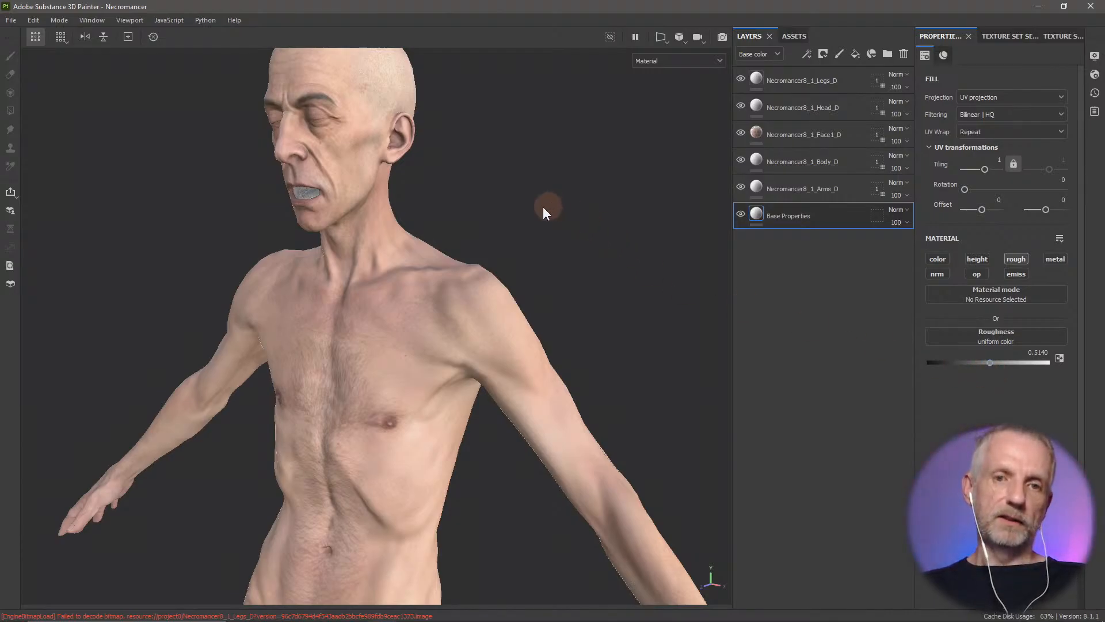
pyautogui.keyDown('alt'); pyautogui.moveTo(544, 206); pyautogui.dragTo(578, 335); pyautogui.keyUp('alt')
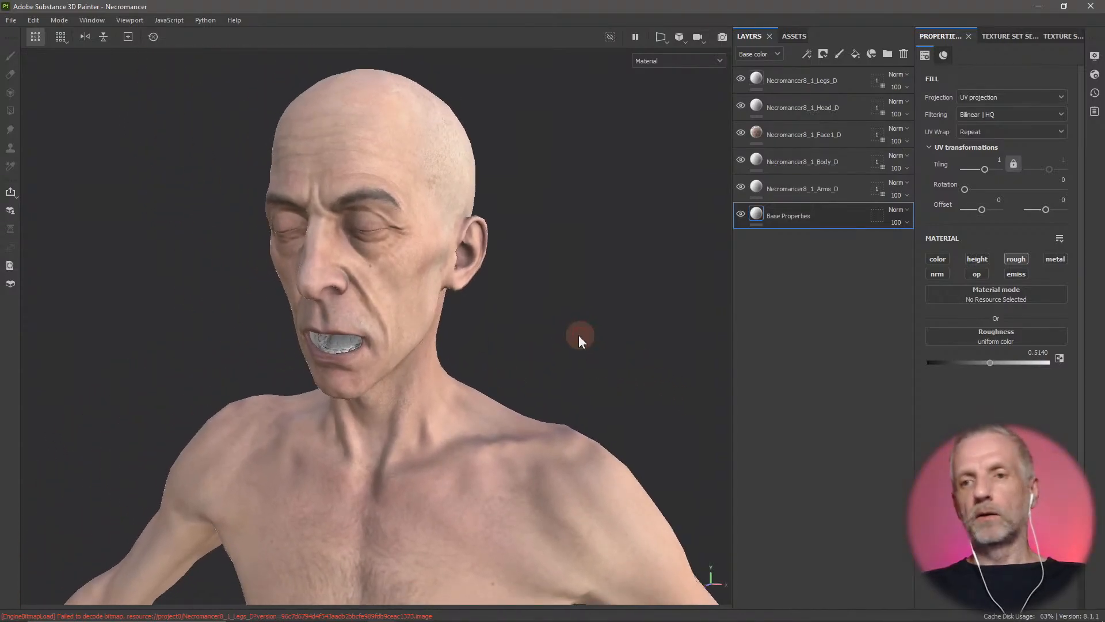
# Group the five Necromancer8_1 texture layers into a folder named Skin and collapse it.
pyautogui.click(852, 77)
pyautogui.keyDown('shift'); pyautogui.click(860, 195); pyautogui.keyUp('shift')
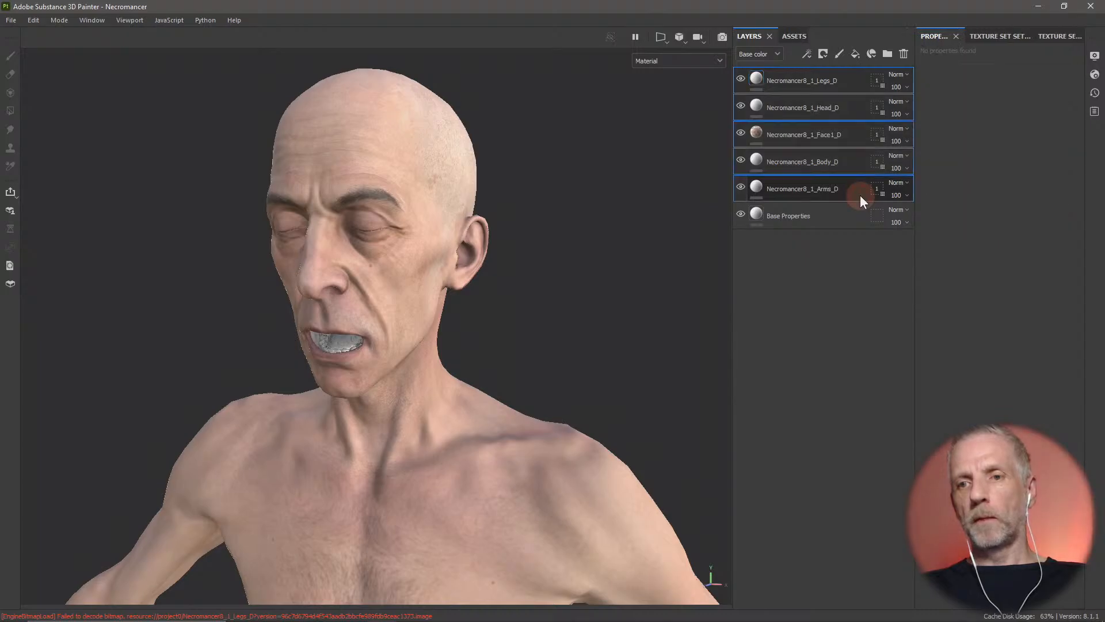
pyautogui.rightClick(851, 193)
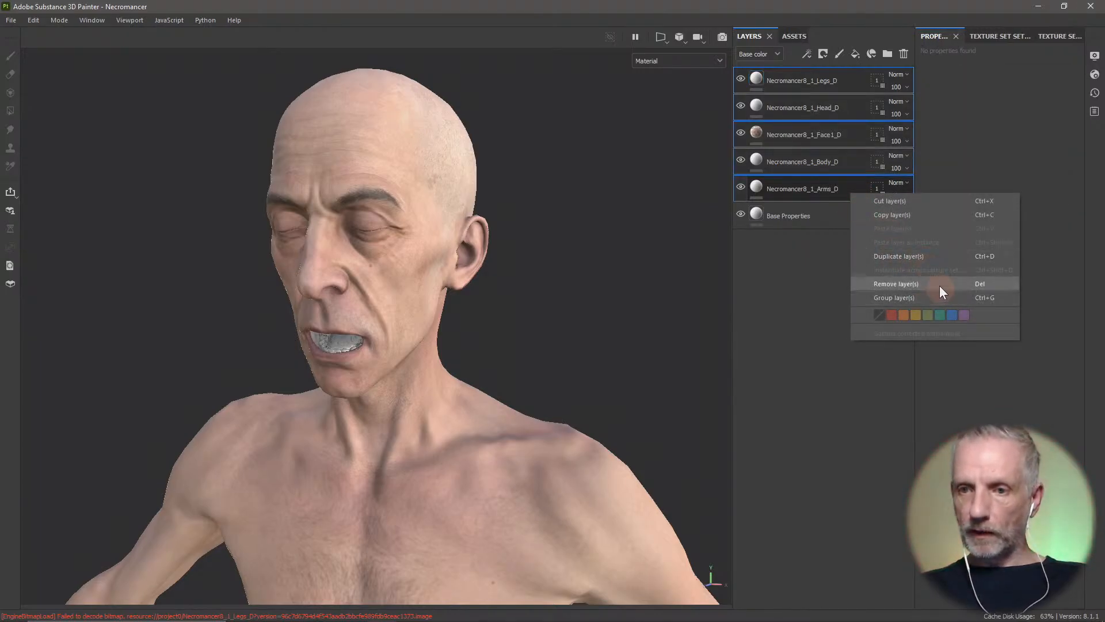
pyautogui.click(931, 298)
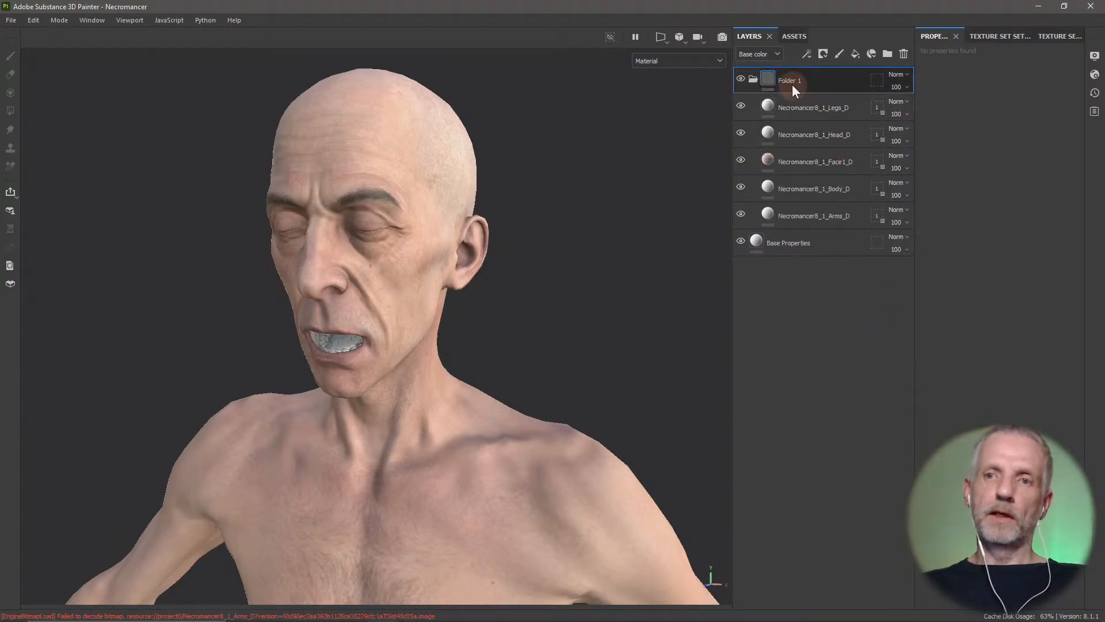
pyautogui.doubleClick(791, 81)
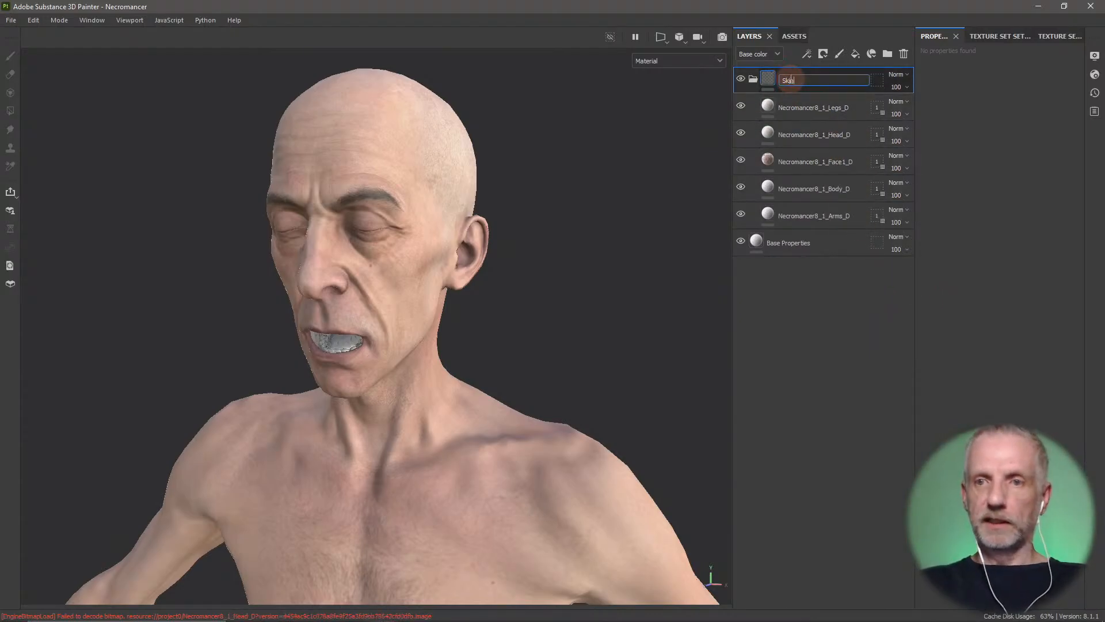
pyautogui.write('Skin')
pyautogui.press('Return')
pyautogui.click(752, 79)
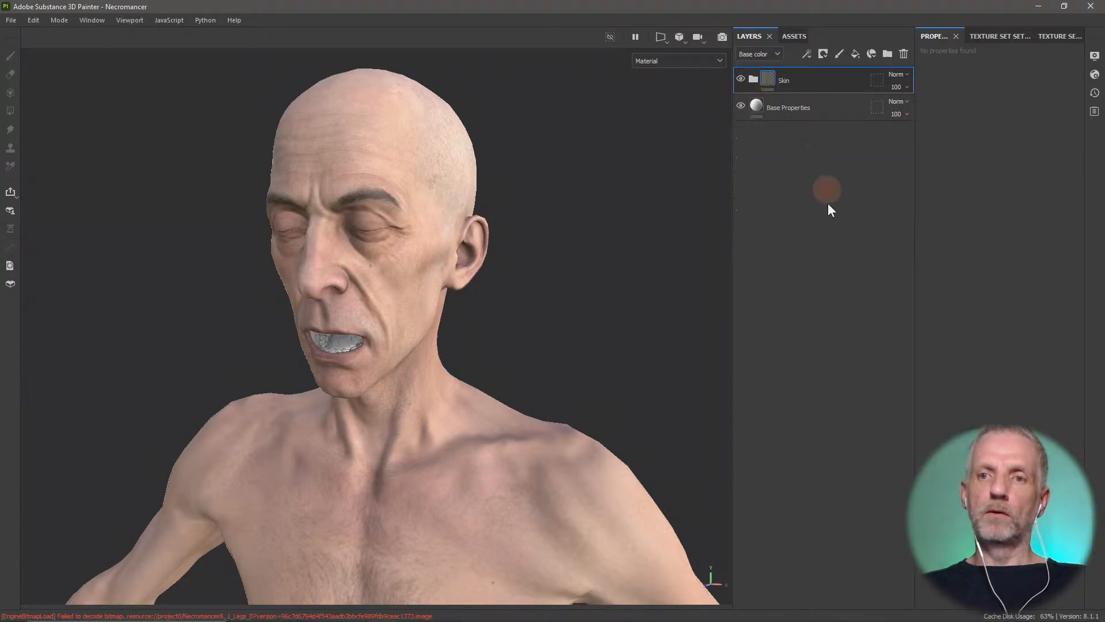
# Add a paint layer above the Skin folder and reduce the brush size to 2.44.
pyautogui.keyDown('alt'); pyautogui.moveTo(678, 334); pyautogui.dragTo(635, 308); pyautogui.keyUp('alt')
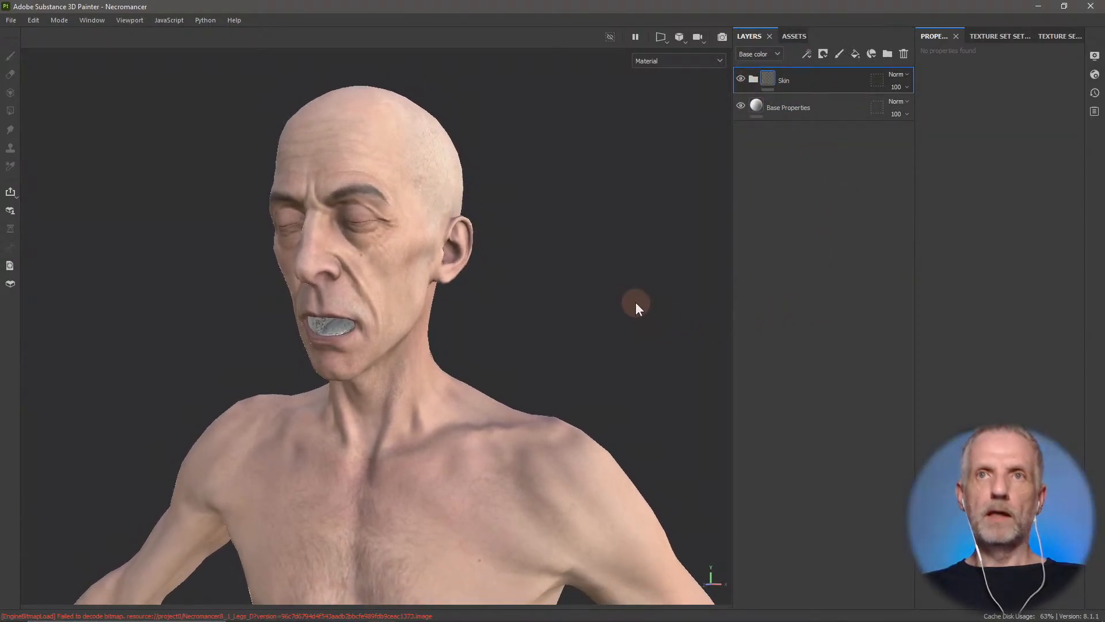
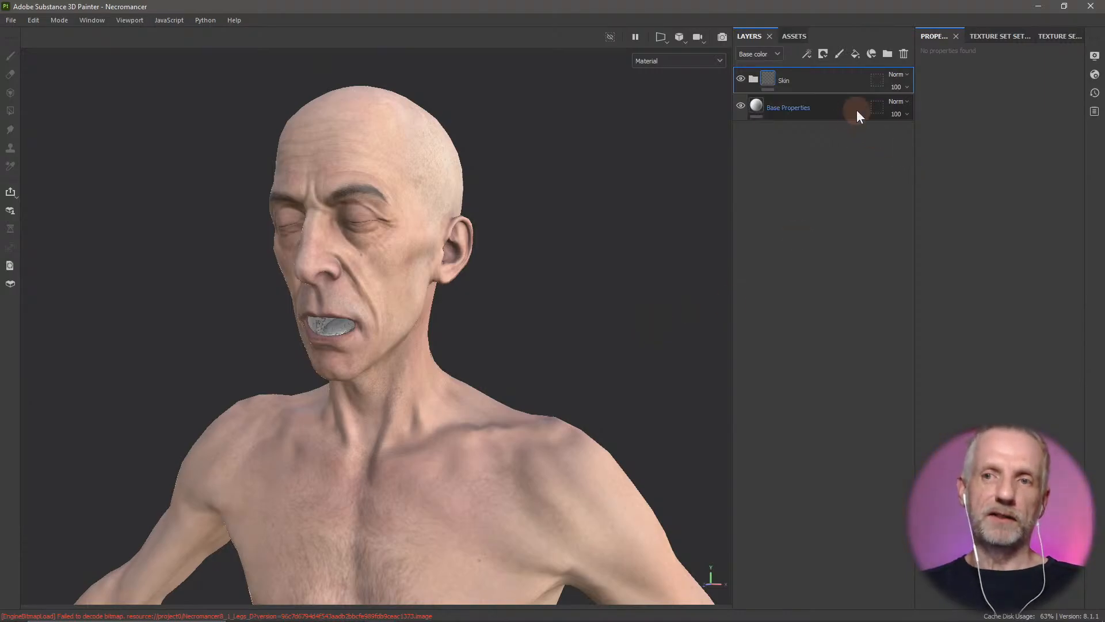
pyautogui.click(839, 54)
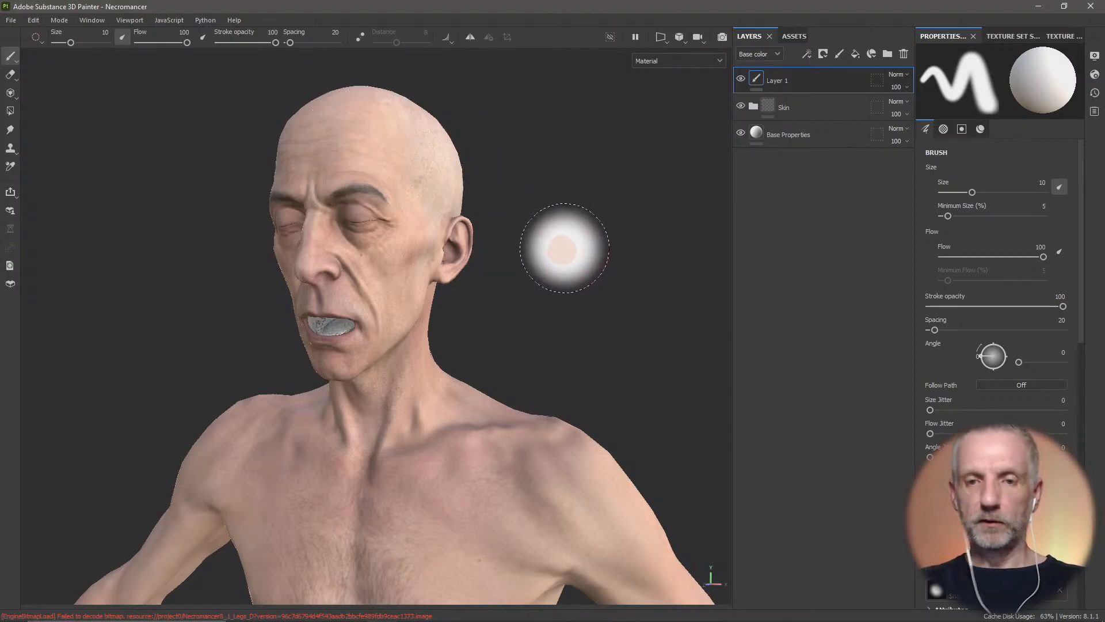
pyautogui.press('[')
pyautogui.press('[')
pyautogui.press('[')
pyautogui.press('[')
pyautogui.press('[')
pyautogui.press('[')
pyautogui.press('[')
pyautogui.press('[')
pyautogui.press('[')
pyautogui.press('[')
pyautogui.press('[')
pyautogui.press('[')
pyautogui.press('[')
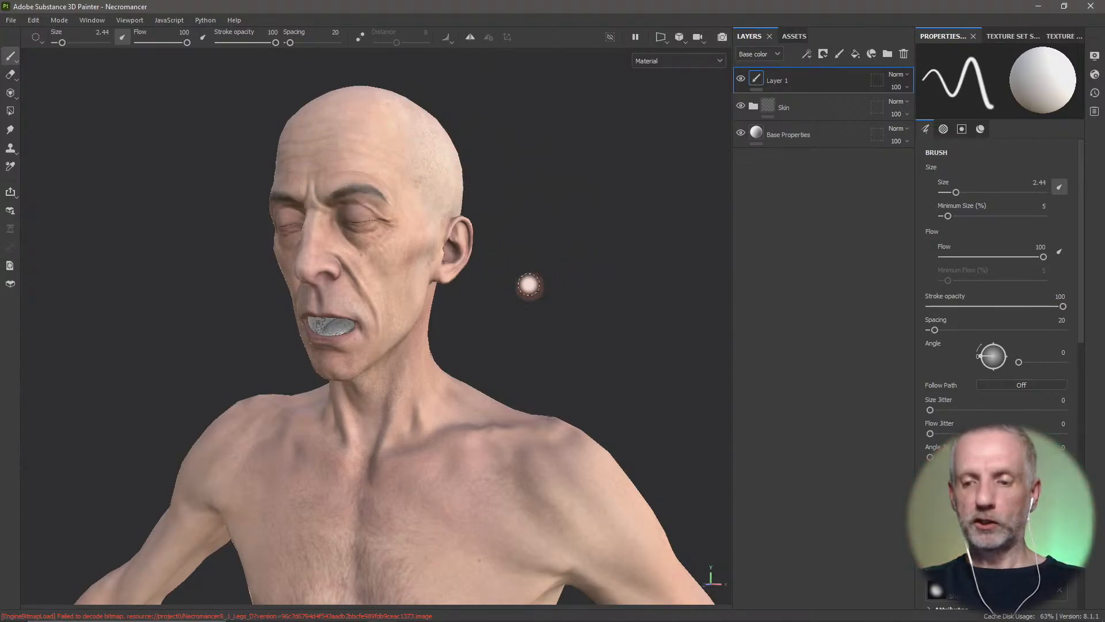
pyautogui.press('[')
pyautogui.press('[')
pyautogui.press('[')
pyautogui.press('[')
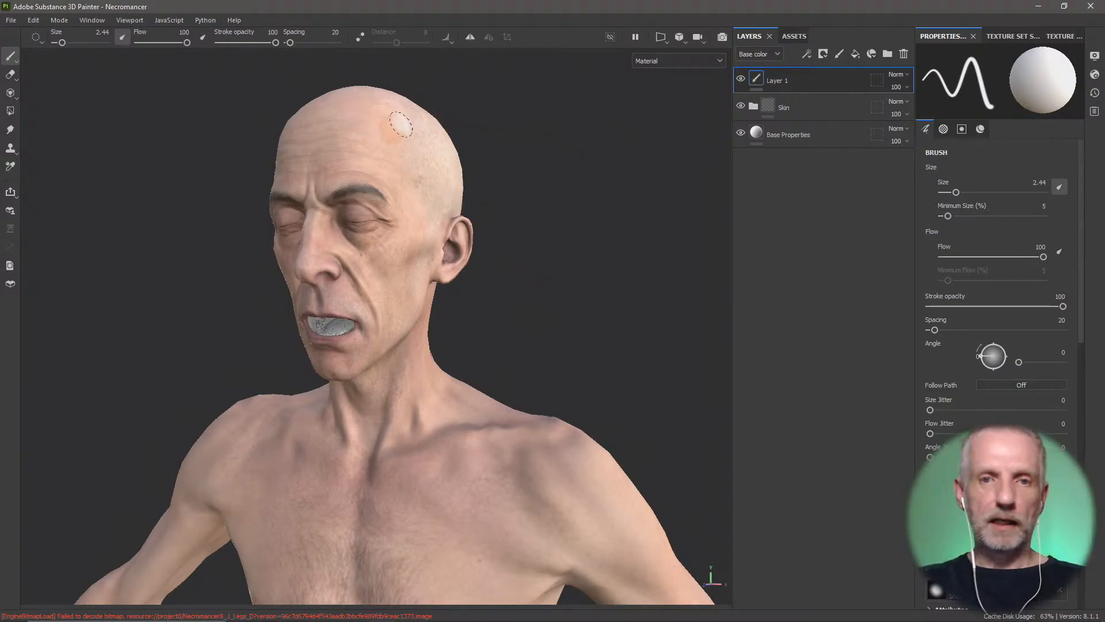
# Paint freehand white test strokes across the figure's head, face, neck and upper chest on Layer 1.
pyautogui.moveTo(331, 121)
pyautogui.mouseDown()
pyautogui.moveTo(351, 291)
pyautogui.moveTo(455, 467)
pyautogui.moveTo(579, 537)
pyautogui.mouseUp()
pyautogui.moveTo(617, 309)
pyautogui.keyDown('alt'); pyautogui.mouseDown()
pyautogui.moveTo(400, 349)
pyautogui.moveTo(587, 334)
pyautogui.mouseUp(); pyautogui.keyUp('alt')
pyautogui.moveTo(455, 355)
pyautogui.mouseDown()
pyautogui.moveTo(410, 425)
pyautogui.moveTo(493, 488)
pyautogui.mouseUp()
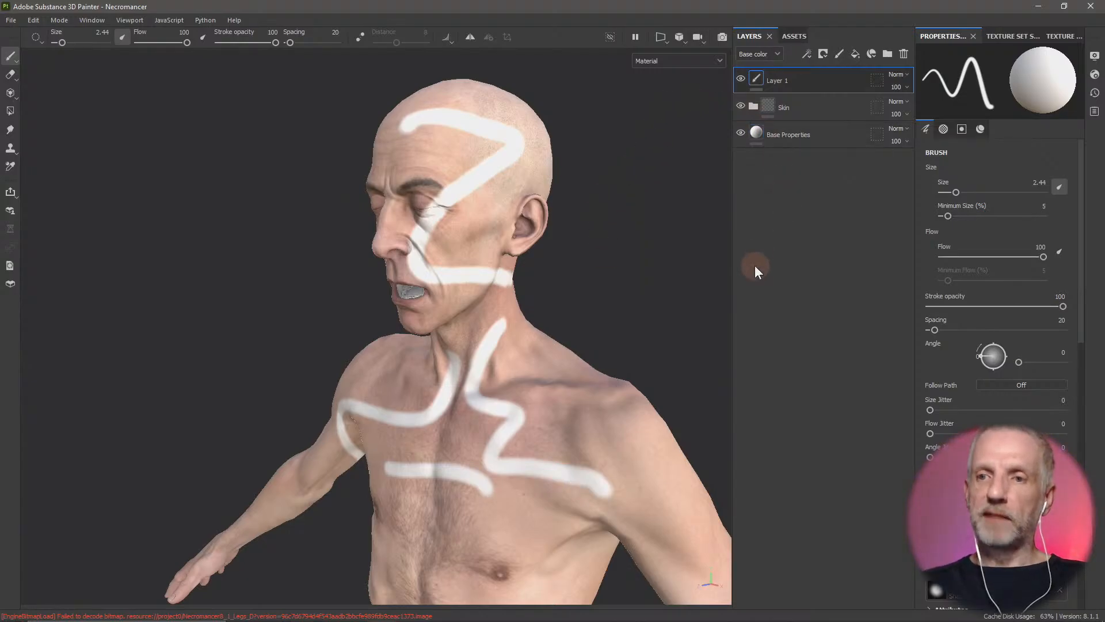
# Enable the height channel for the brush on Layer 1 at 0.5607 and paint a raised white stroke down the chest.
pyautogui.click(981, 129)
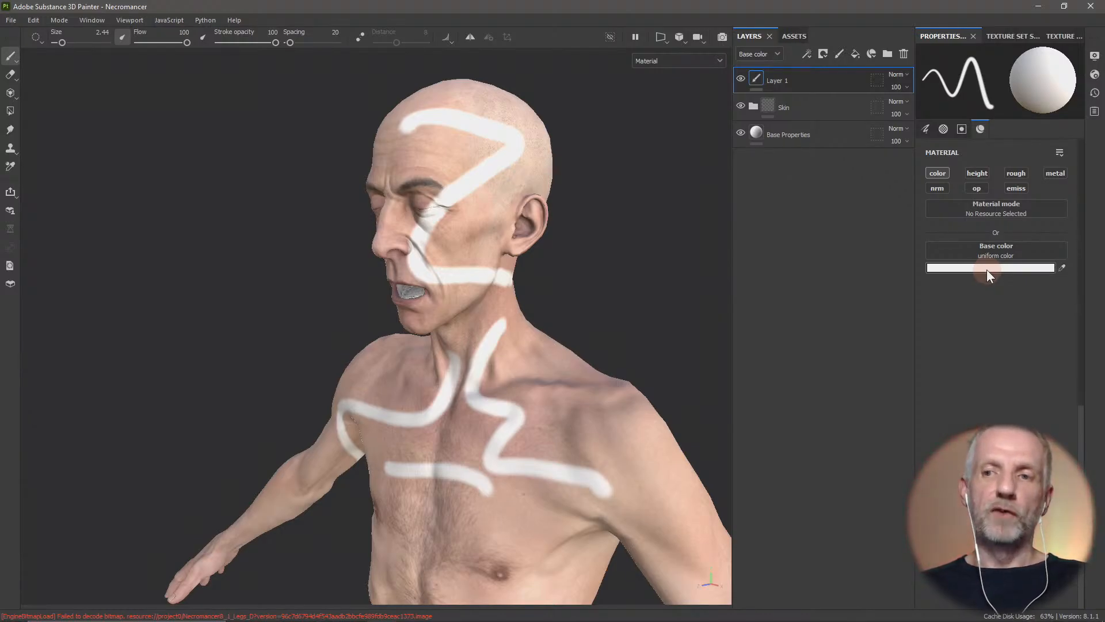
pyautogui.click(979, 173)
pyautogui.click(988, 321)
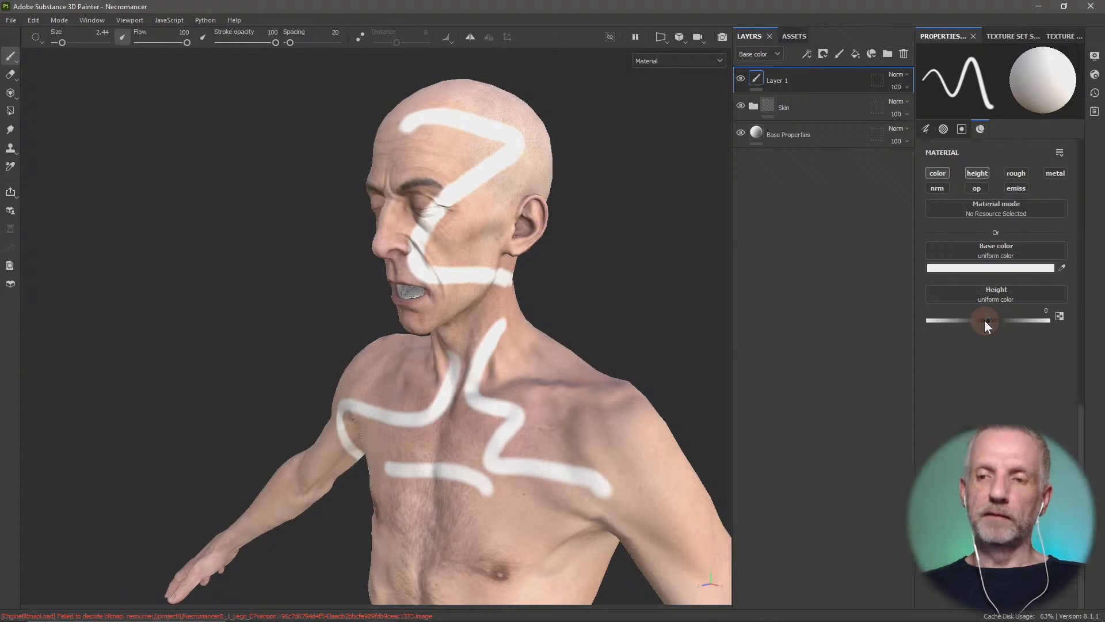
pyautogui.moveTo(984, 320); pyautogui.dragTo(1022, 321)
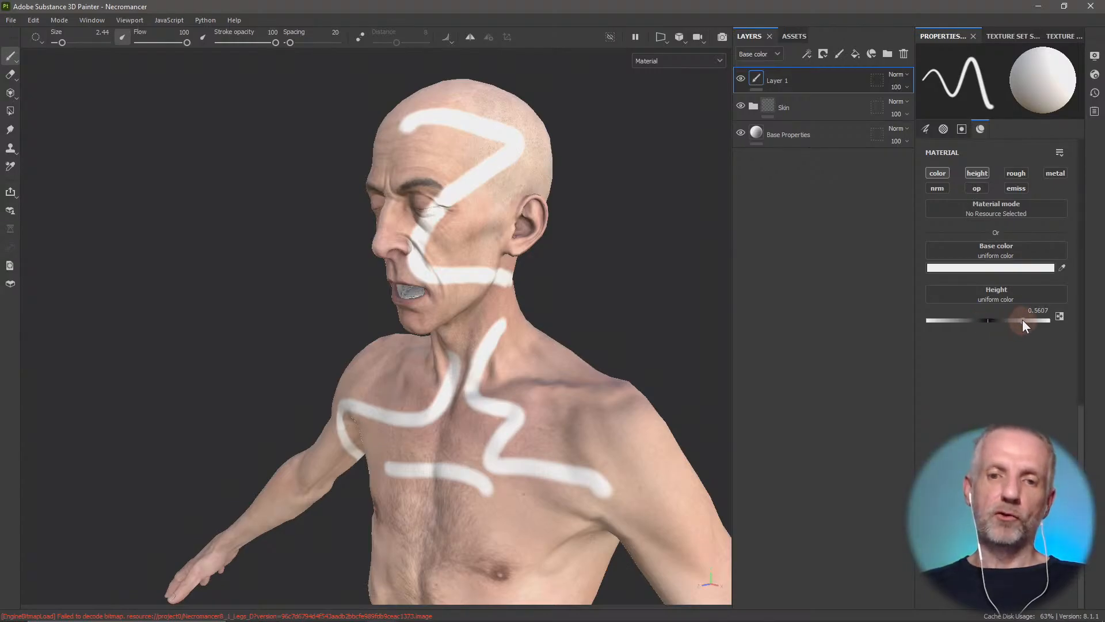
pyautogui.moveTo(515, 380); pyautogui.dragTo(535, 564)
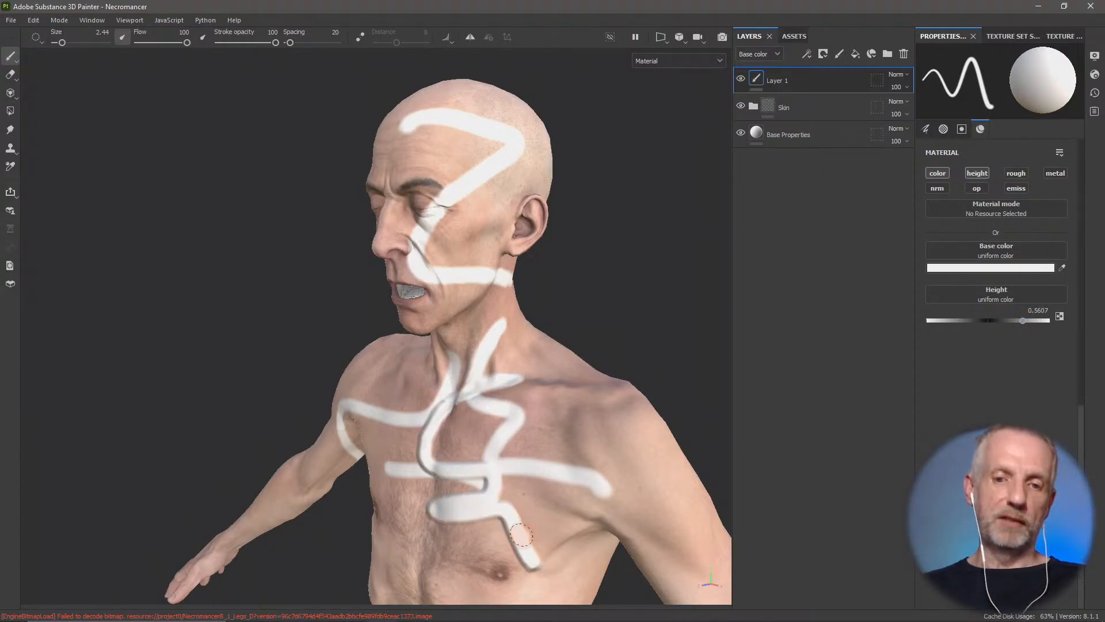
pyautogui.moveTo(525, 505)
pyautogui.keyDown('alt'); pyautogui.mouseDown()
pyautogui.moveTo(456, 469)
pyautogui.moveTo(778, 493)
pyautogui.moveTo(515, 467)
pyautogui.mouseUp(); pyautogui.keyUp('alt')
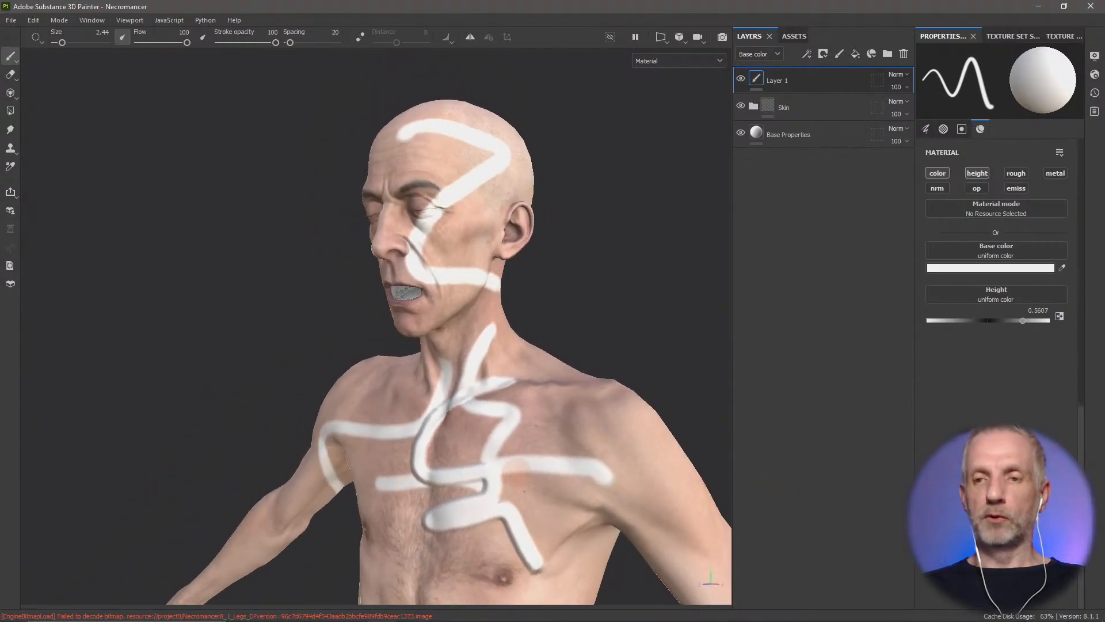
# Change the brush's base color to the green swatch 1E8252 and paint a raised winding stroke from the shoulder down the chest.
pyautogui.click(975, 267)
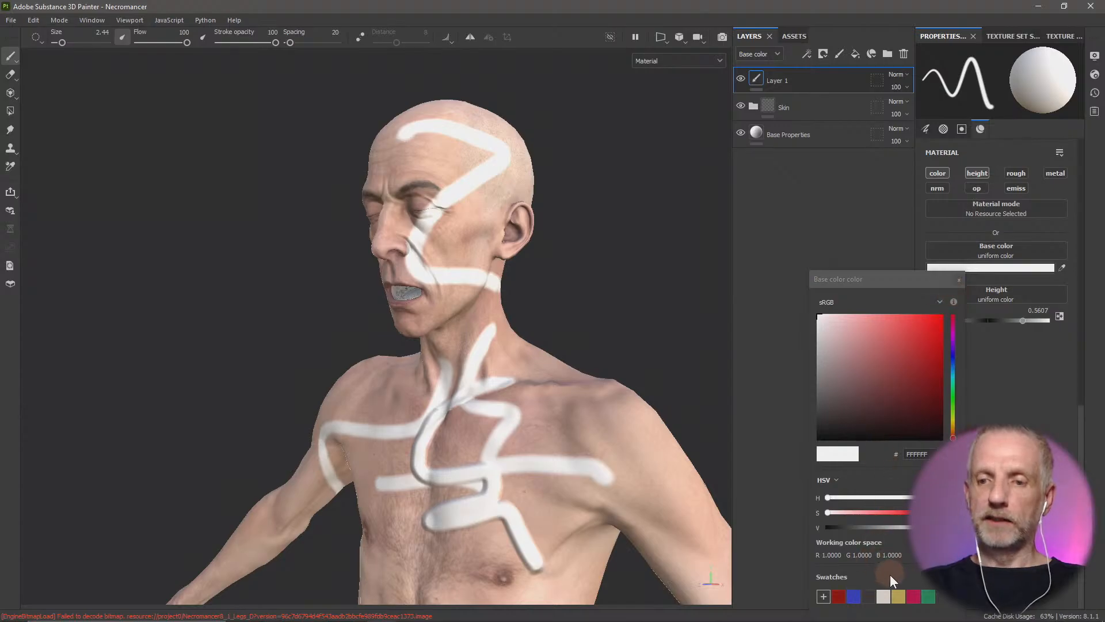
pyautogui.click(898, 595)
pyautogui.click(928, 596)
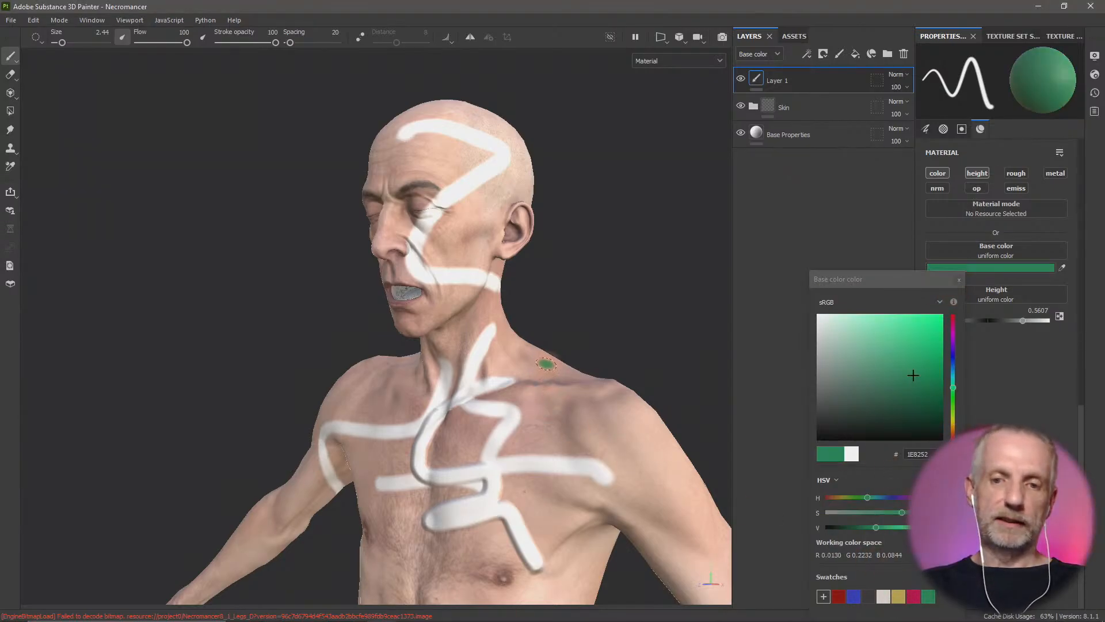
pyautogui.moveTo(545, 364)
pyautogui.mouseDown()
pyautogui.moveTo(581, 527)
pyautogui.moveTo(630, 536)
pyautogui.mouseUp()
pyautogui.moveTo(646, 292)
pyautogui.keyDown('alt'); pyautogui.mouseDown()
pyautogui.moveTo(552, 330)
pyautogui.moveTo(679, 333)
pyautogui.moveTo(585, 308)
pyautogui.moveTo(693, 316)
pyautogui.moveTo(572, 433)
pyautogui.mouseUp(); pyautogui.keyUp('alt')
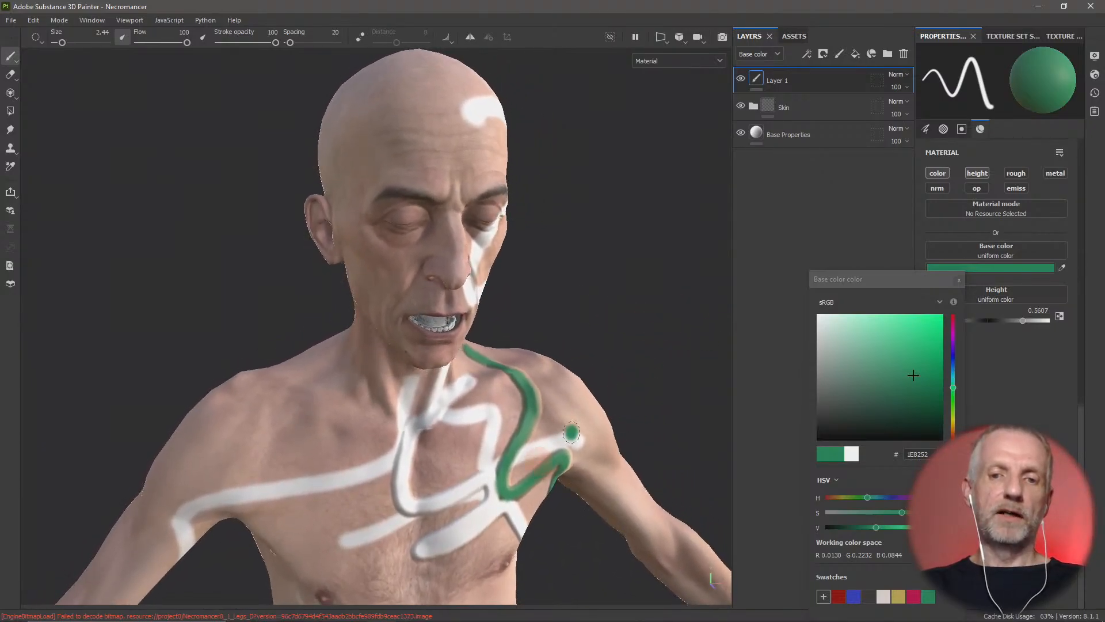
pyautogui.moveTo(683, 290)
pyautogui.keyDown('alt'); pyautogui.mouseDown()
pyautogui.moveTo(637, 296)
pyautogui.moveTo(496, 266)
pyautogui.moveTo(564, 316)
pyautogui.mouseUp(); pyautogui.keyUp('alt')
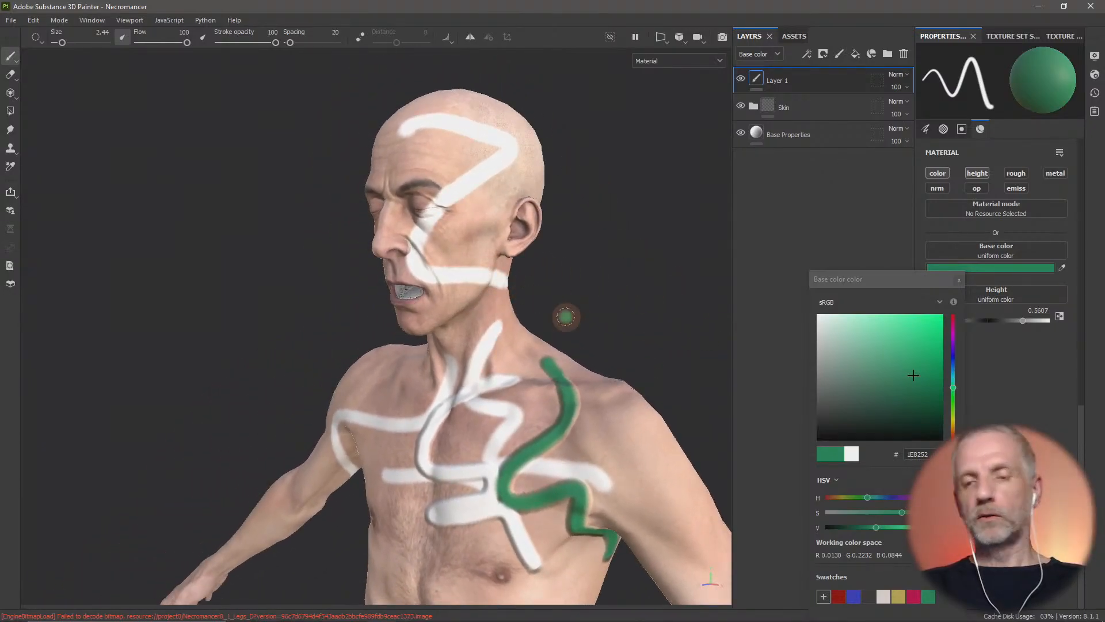
pyautogui.click(959, 280)
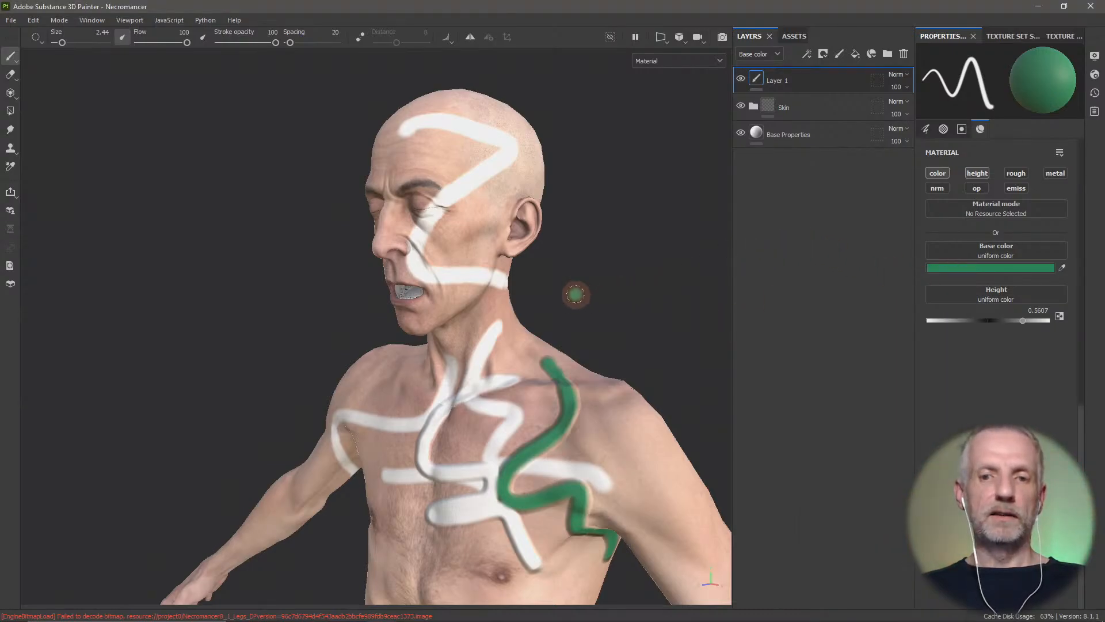
pyautogui.keyDown('alt'); pyautogui.moveTo(575, 295); pyautogui.dragTo(503, 270, button='middle'); pyautogui.keyUp('alt')
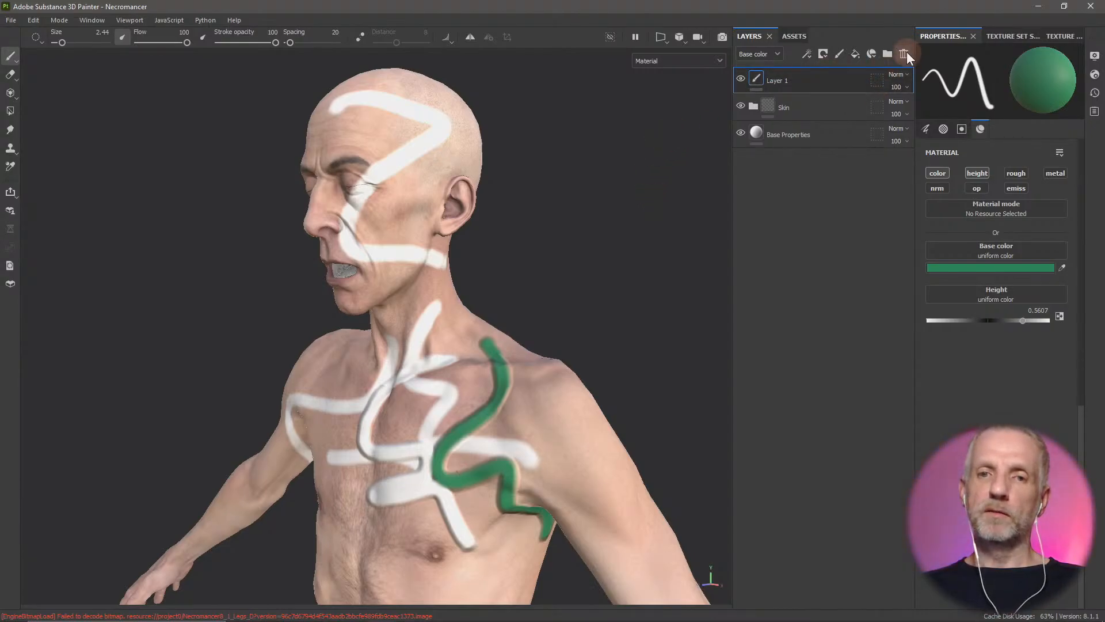
# Hide Layer 1 and add a fill layer above it, limited to the color channel.
pyautogui.click(741, 78)
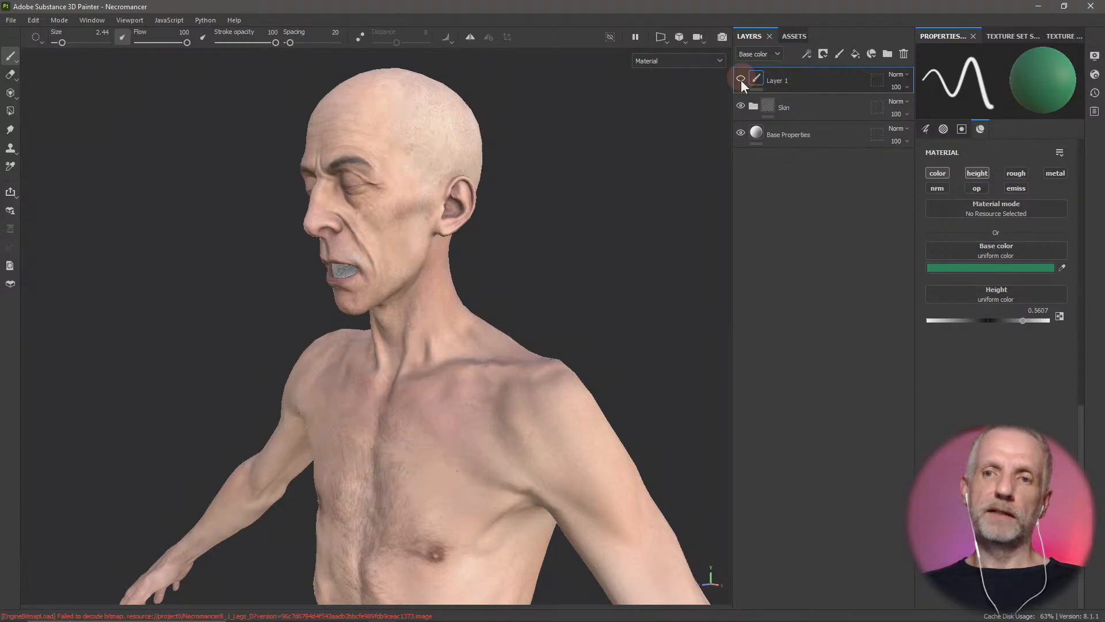
pyautogui.click(856, 53)
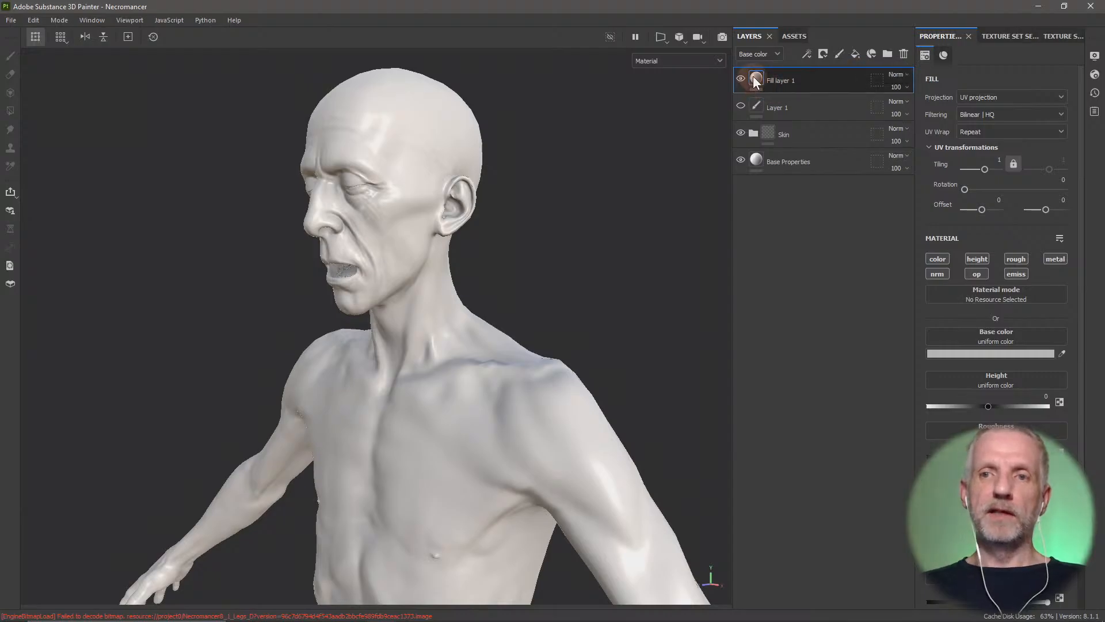
pyautogui.moveTo(758, 77)
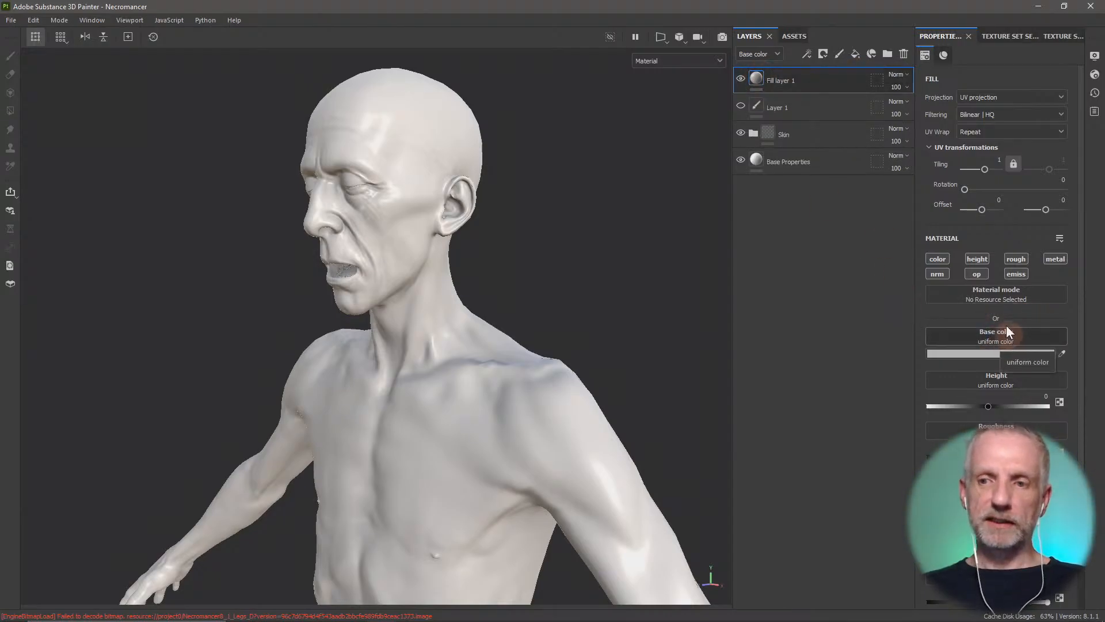
pyautogui.keyDown('alt'); pyautogui.click(937, 259); pyautogui.keyUp('alt')
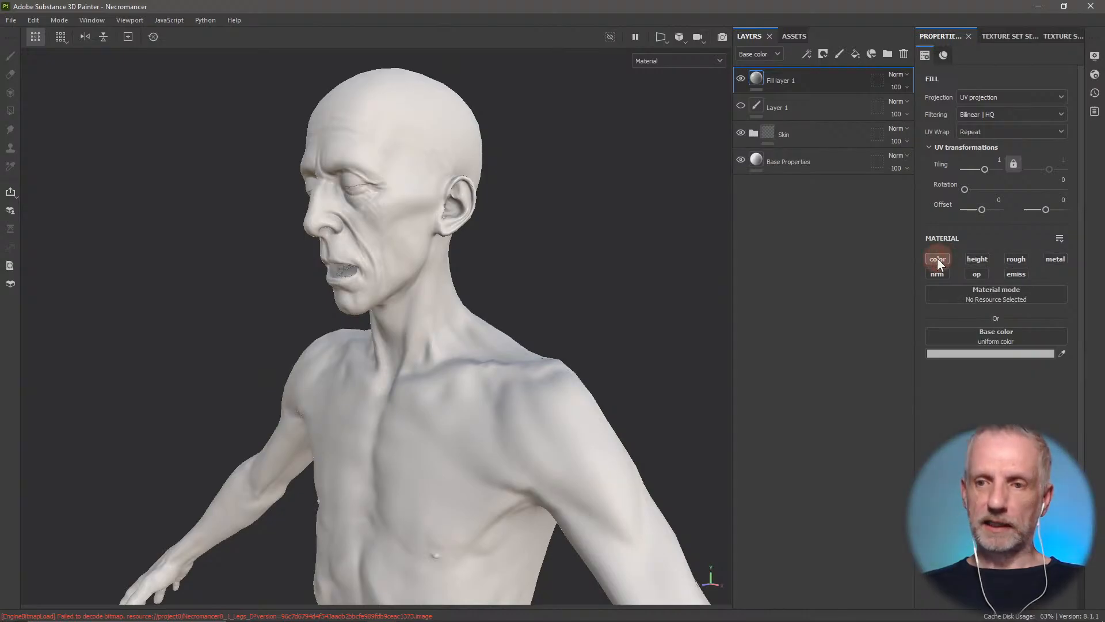
# Set the fill layer's base color to the green swatch 1E8252.
pyautogui.click(1008, 352)
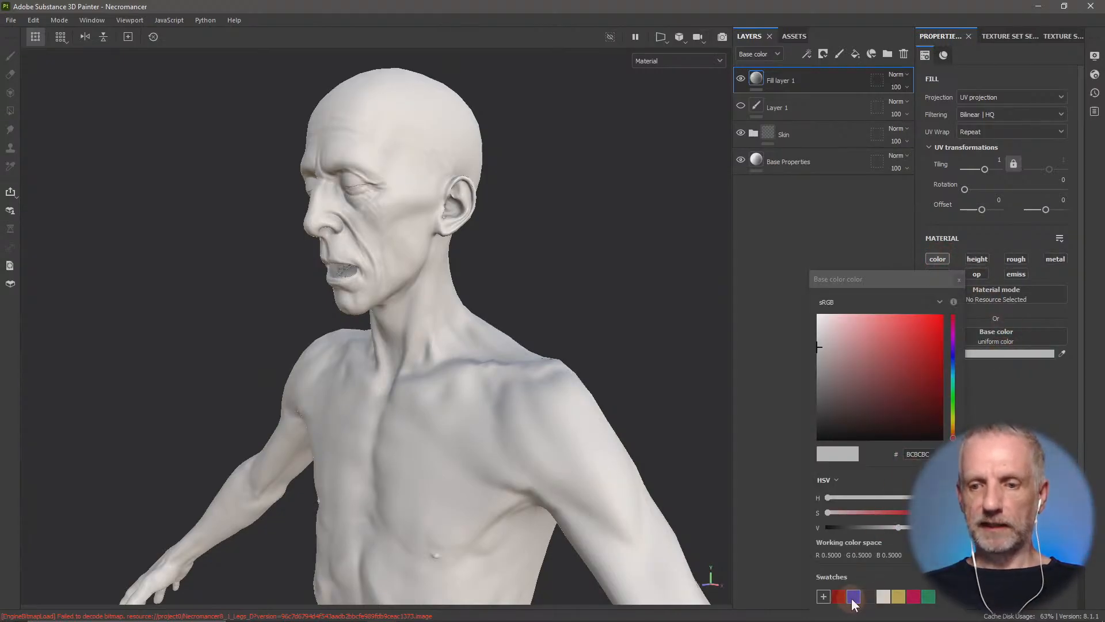
pyautogui.click(928, 597)
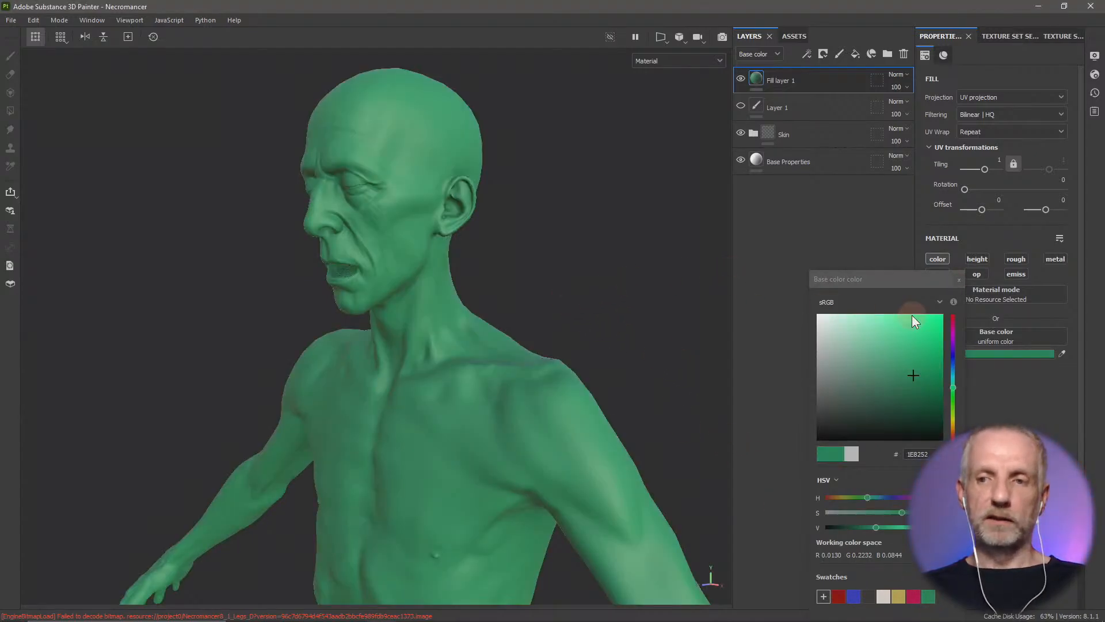
pyautogui.click(959, 279)
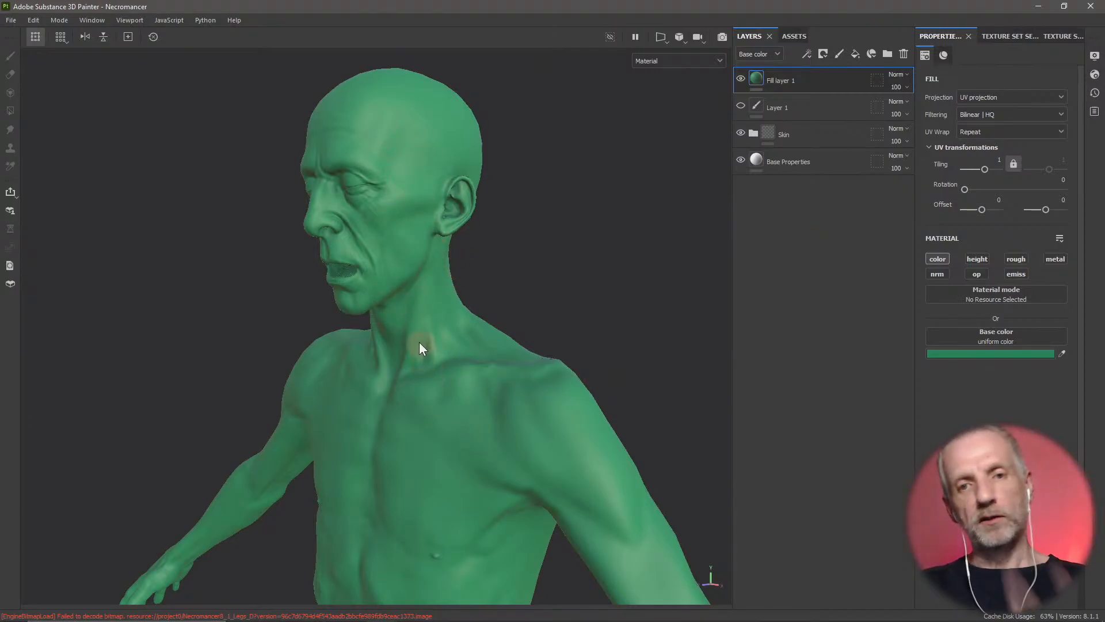
pyautogui.keyDown('alt'); pyautogui.moveTo(421, 301); pyautogui.dragTo(502, 309); pyautogui.keyUp('alt')
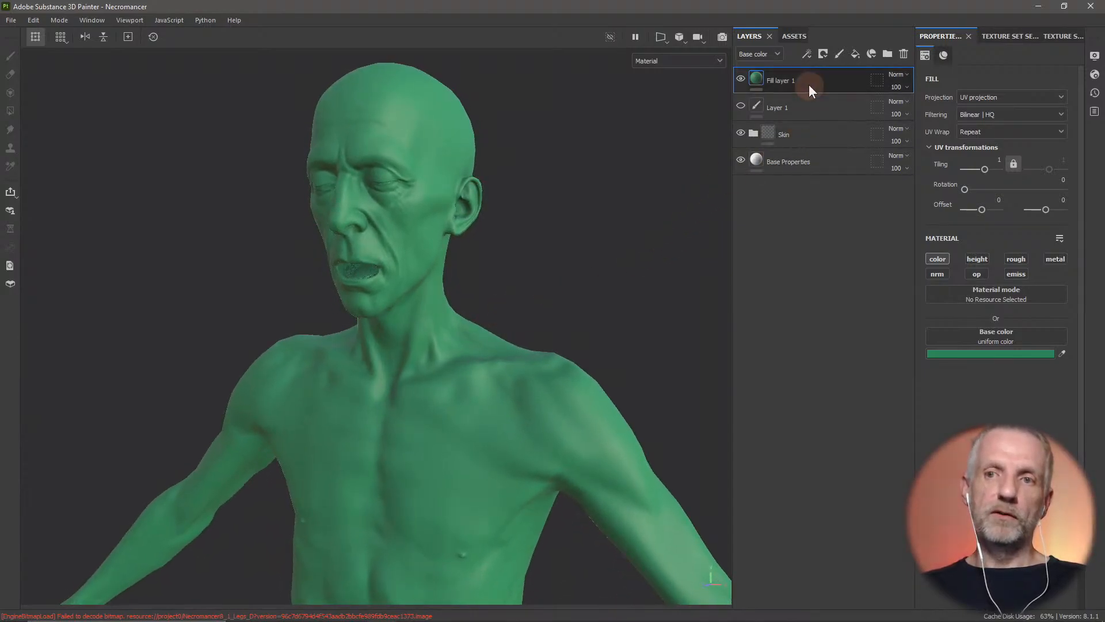
# Add a black mask to Fill layer 1 and a paint effect on that mask.
pyautogui.click(823, 54)
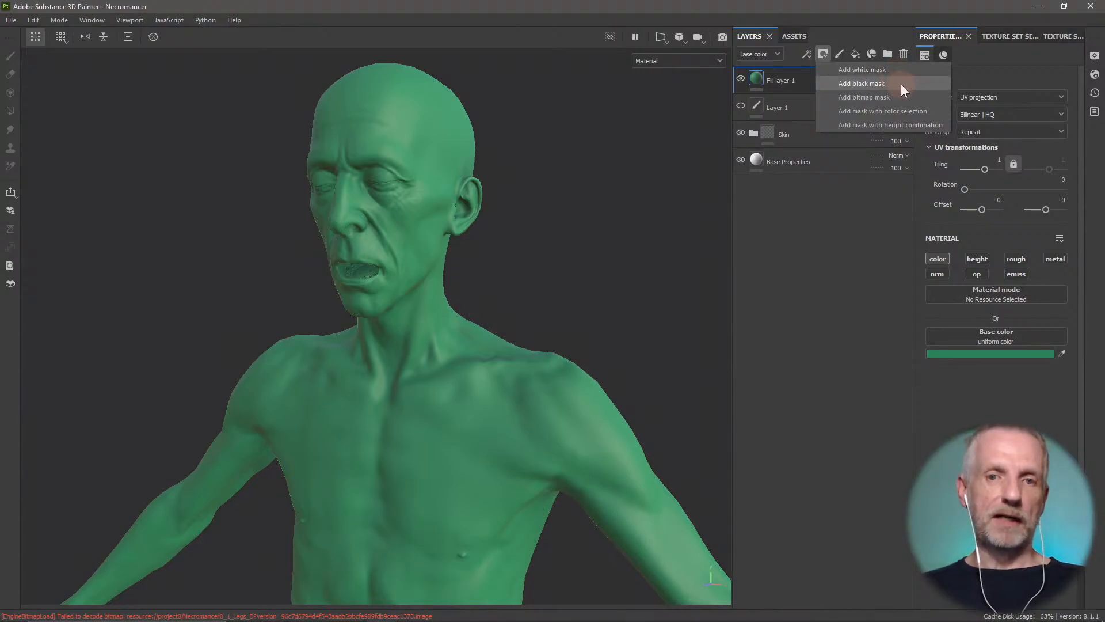
pyautogui.click(862, 83)
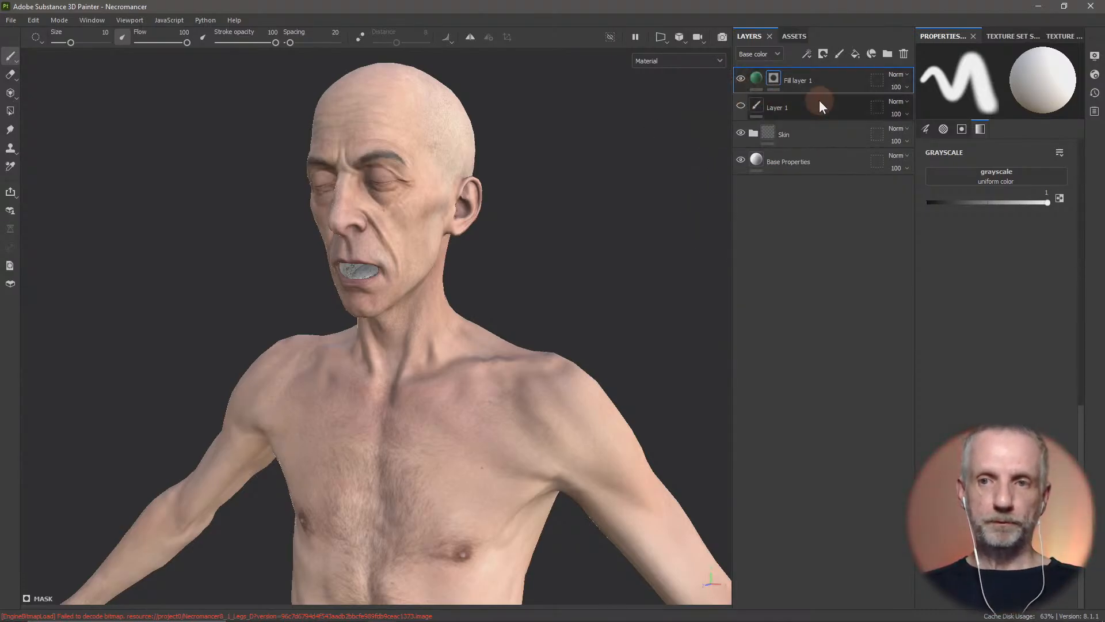
pyautogui.click(808, 54)
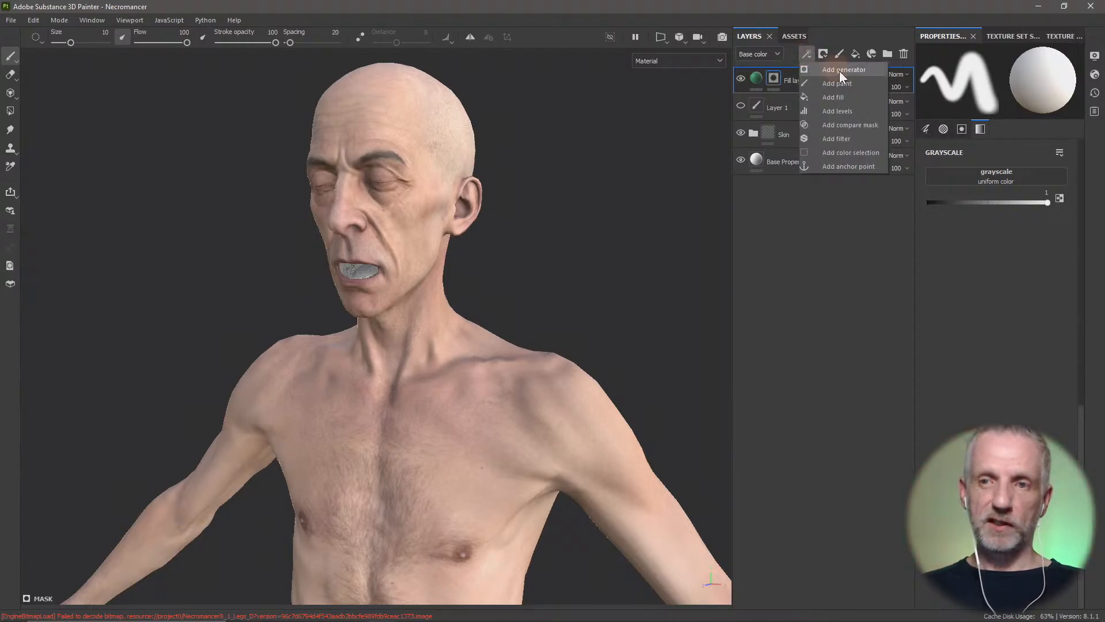
pyautogui.click(851, 83)
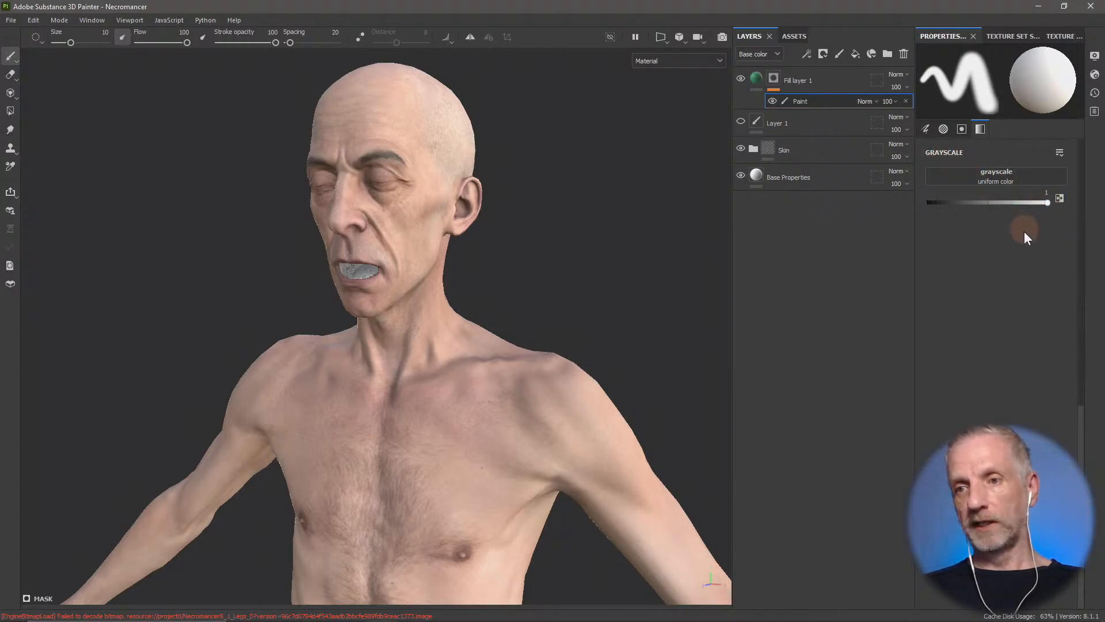
# Reduce the brush size to 2.44 and paint two white strokes in the mask, from the neck down the chest and toward the shoulder.
pyautogui.press('[')
pyautogui.press('[')
pyautogui.press('[')
pyautogui.press('[')
pyautogui.press('[')
pyautogui.press('[')
pyautogui.press('[')
pyautogui.press('[')
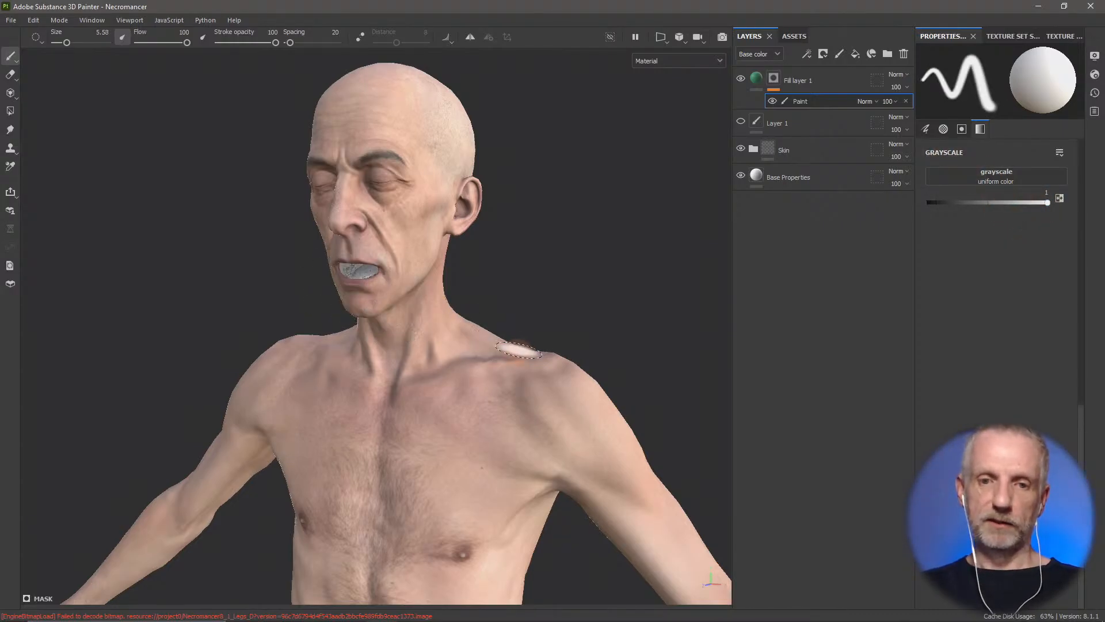
pyautogui.moveTo(433, 301)
pyautogui.mouseDown()
pyautogui.moveTo(423, 467)
pyautogui.moveTo(470, 506)
pyautogui.mouseUp()
pyautogui.moveTo(457, 429); pyautogui.dragTo(563, 436)
pyautogui.moveTo(489, 389)
pyautogui.keyDown('alt'); pyautogui.mouseDown()
pyautogui.moveTo(437, 375)
pyautogui.moveTo(576, 377)
pyautogui.mouseUp(); pyautogui.keyUp('alt')
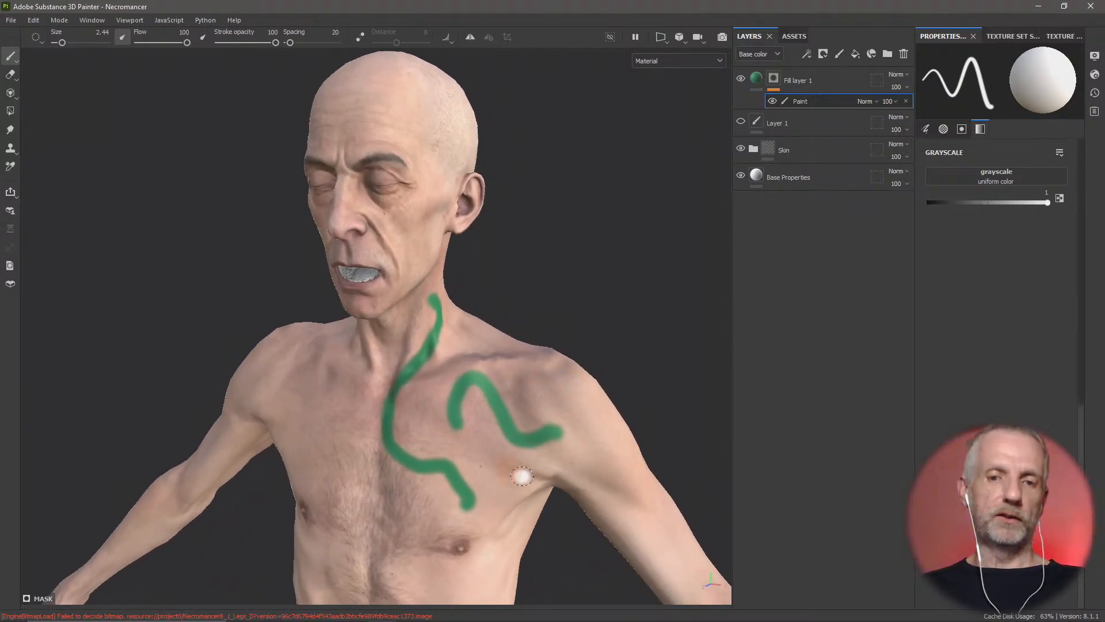
# Switch the mask brush to black and erase the shoulder-side stroke and the lower part of the neck stroke.
pyautogui.press('x')
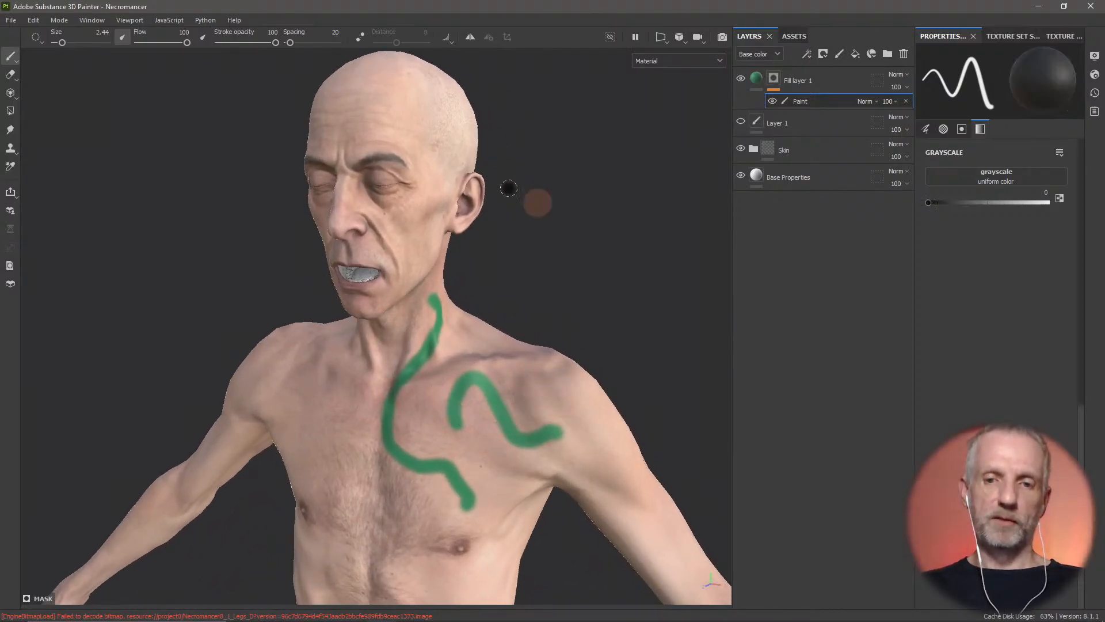
pyautogui.moveTo(561, 435)
pyautogui.mouseDown()
pyautogui.moveTo(502, 416)
pyautogui.moveTo(445, 419)
pyautogui.mouseUp()
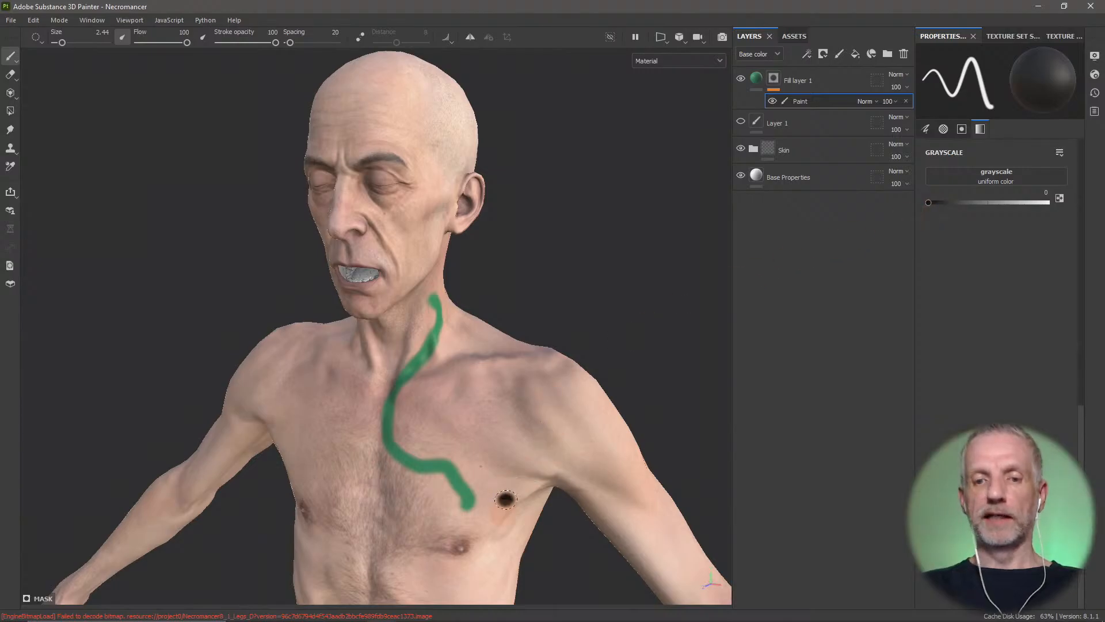
pyautogui.moveTo(466, 508)
pyautogui.mouseDown()
pyautogui.moveTo(455, 477)
pyautogui.moveTo(431, 468)
pyautogui.moveTo(487, 384)
pyautogui.moveTo(513, 392)
pyautogui.moveTo(480, 383)
pyautogui.moveTo(402, 486)
pyautogui.moveTo(387, 474)
pyautogui.mouseUp()
# Switch the mask brush back to white and paint new winding strokes across the chest, shoulder, upper arm and forehead.
pyautogui.press('x')
pyautogui.press('x')
pyautogui.press('x')
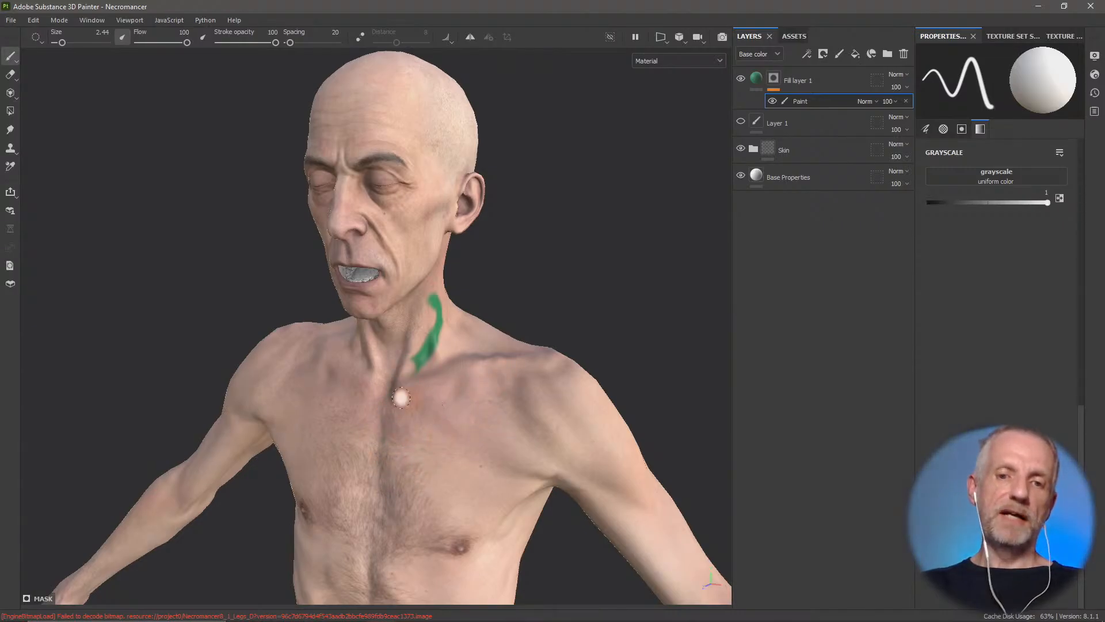
pyautogui.moveTo(434, 350)
pyautogui.mouseDown()
pyautogui.moveTo(377, 366)
pyautogui.moveTo(485, 500)
pyautogui.mouseUp()
pyautogui.moveTo(448, 388); pyautogui.dragTo(622, 458)
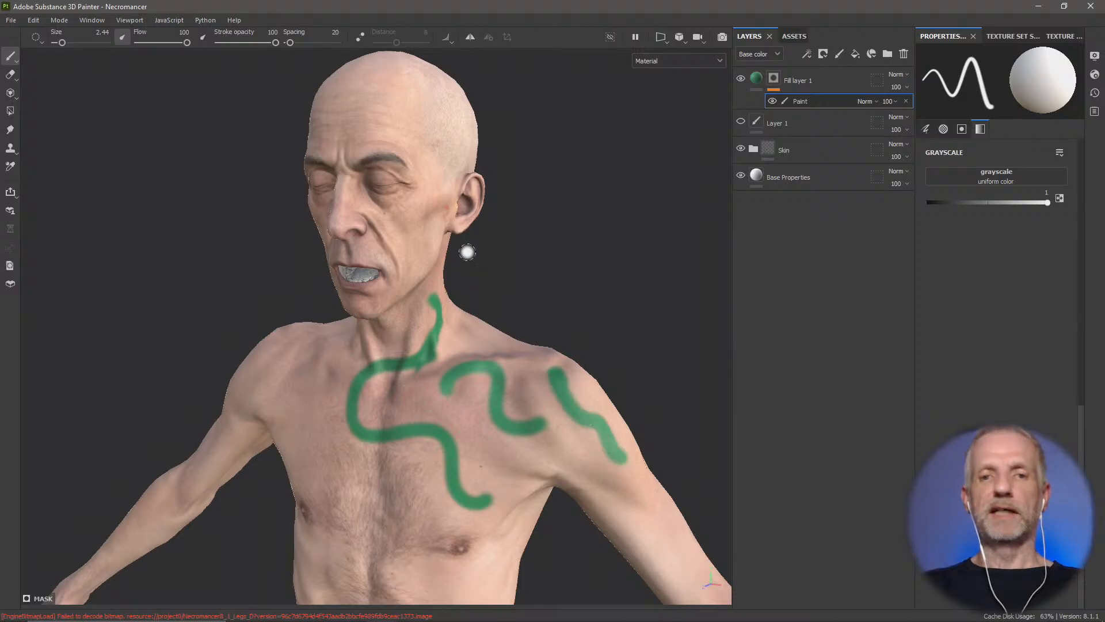
pyautogui.moveTo(329, 98)
pyautogui.mouseDown()
pyautogui.moveTo(403, 97)
pyautogui.moveTo(448, 115)
pyautogui.mouseUp()
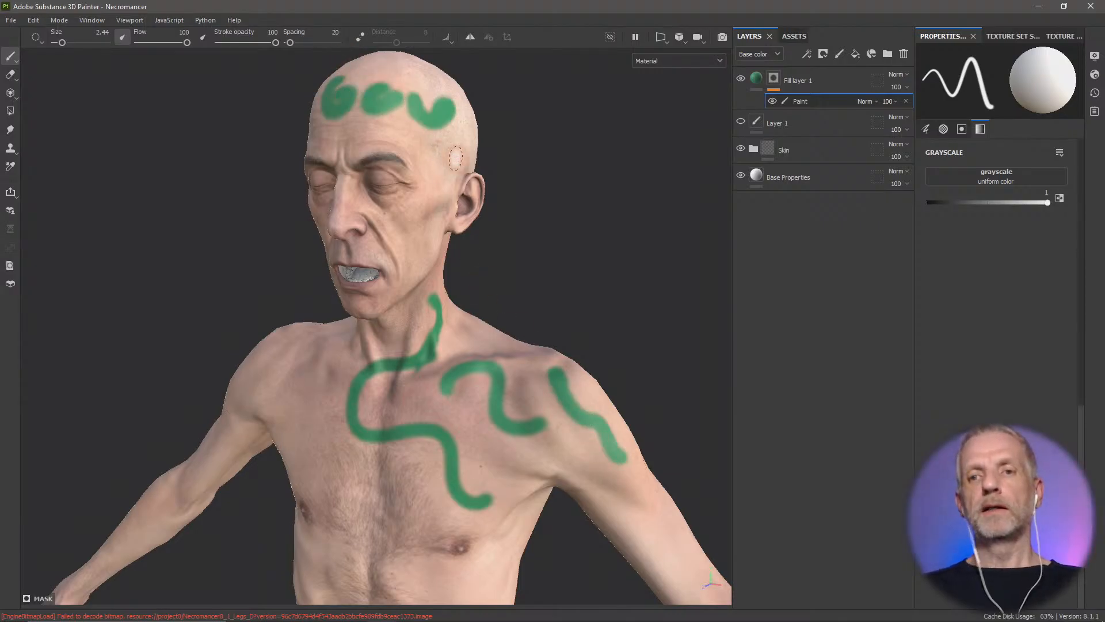
# Change the base color of Fill layer 1 to blue 3F4497.
pyautogui.click(756, 78)
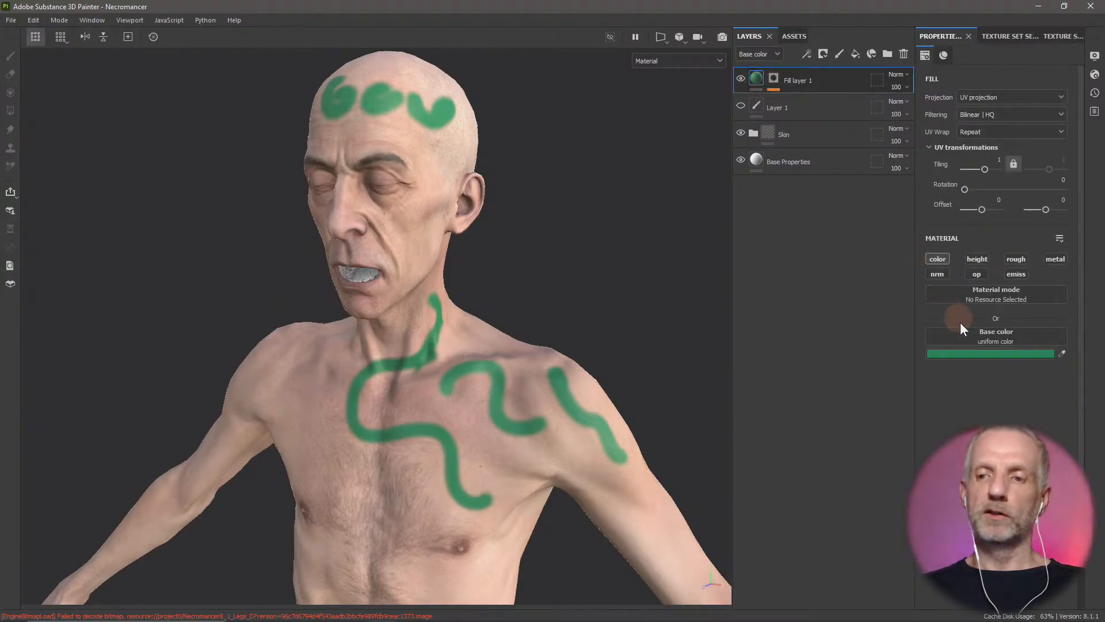
pyautogui.click(1009, 354)
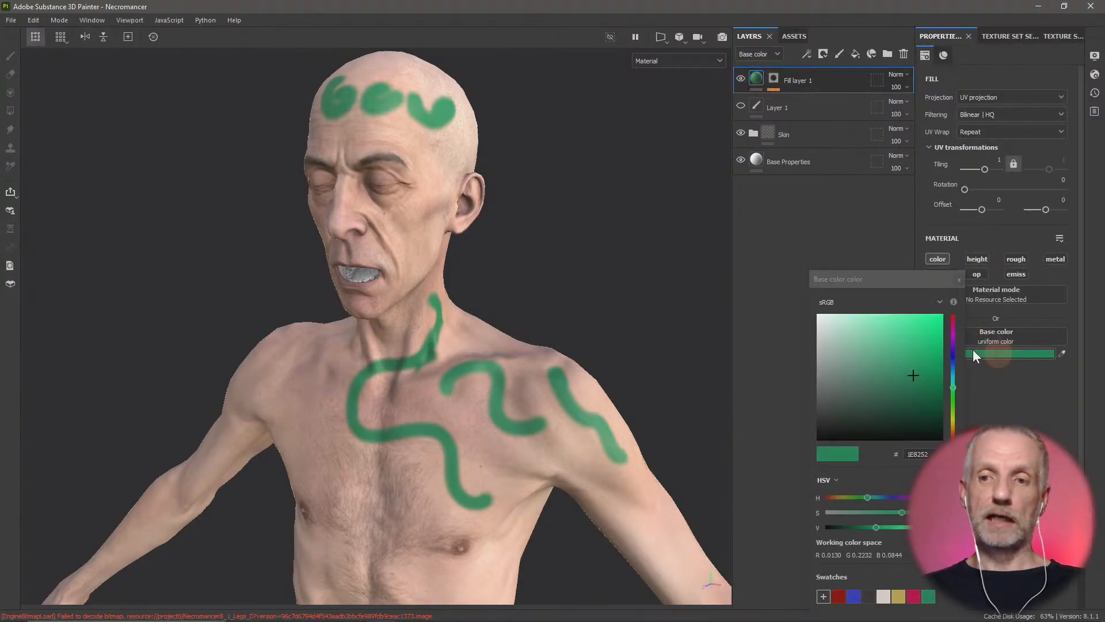
pyautogui.moveTo(908, 371)
pyautogui.mouseDown()
pyautogui.moveTo(895, 394)
pyautogui.moveTo(953, 369)
pyautogui.moveTo(955, 357)
pyautogui.moveTo(910, 339)
pyautogui.moveTo(873, 351)
pyautogui.moveTo(890, 365)
pyautogui.mouseUp()
pyautogui.click(915, 388)
pyautogui.click(906, 350)
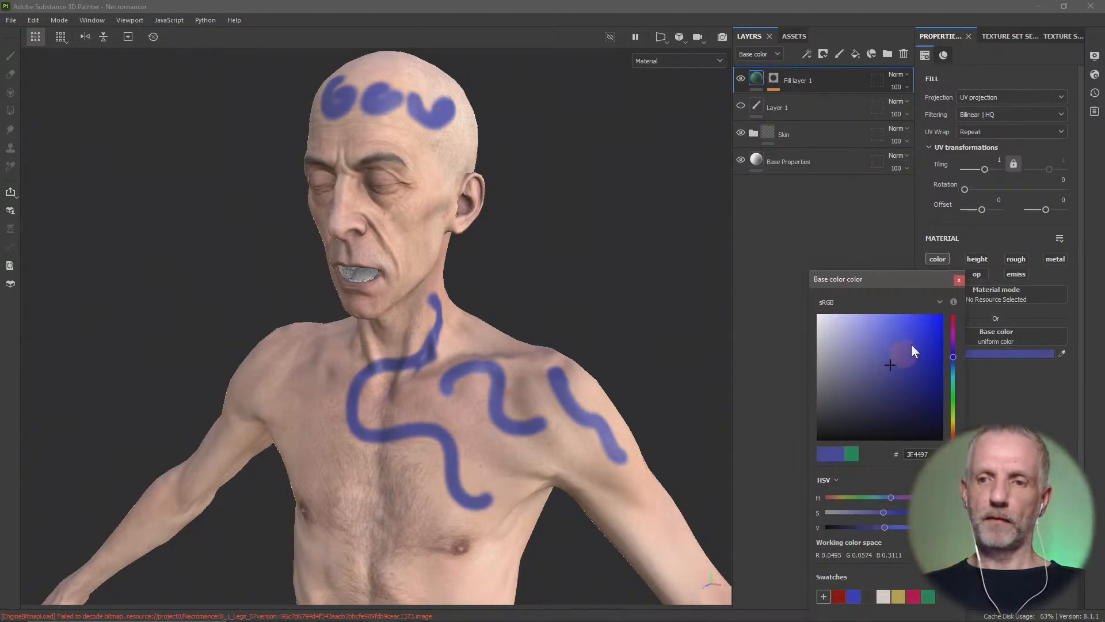
pyautogui.click(959, 281)
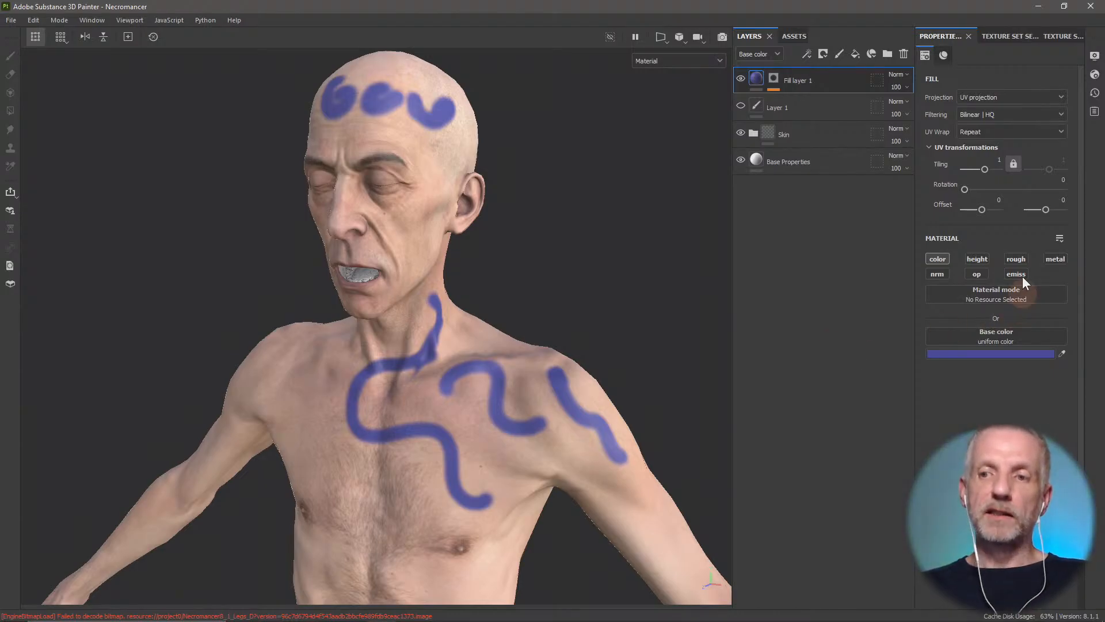
# Enable the height channel on Fill layer 1 and raise its height to 0.5794.
pyautogui.click(976, 259)
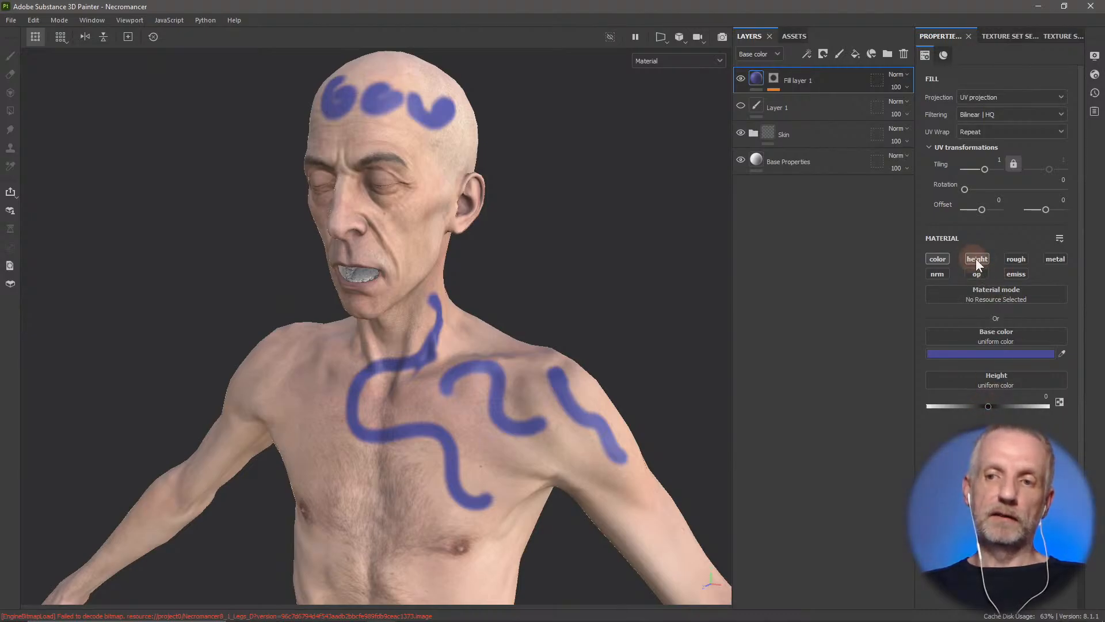
pyautogui.moveTo(987, 406)
pyautogui.mouseDown()
pyautogui.moveTo(1011, 406)
pyautogui.moveTo(958, 401)
pyautogui.moveTo(1023, 406)
pyautogui.mouseUp()
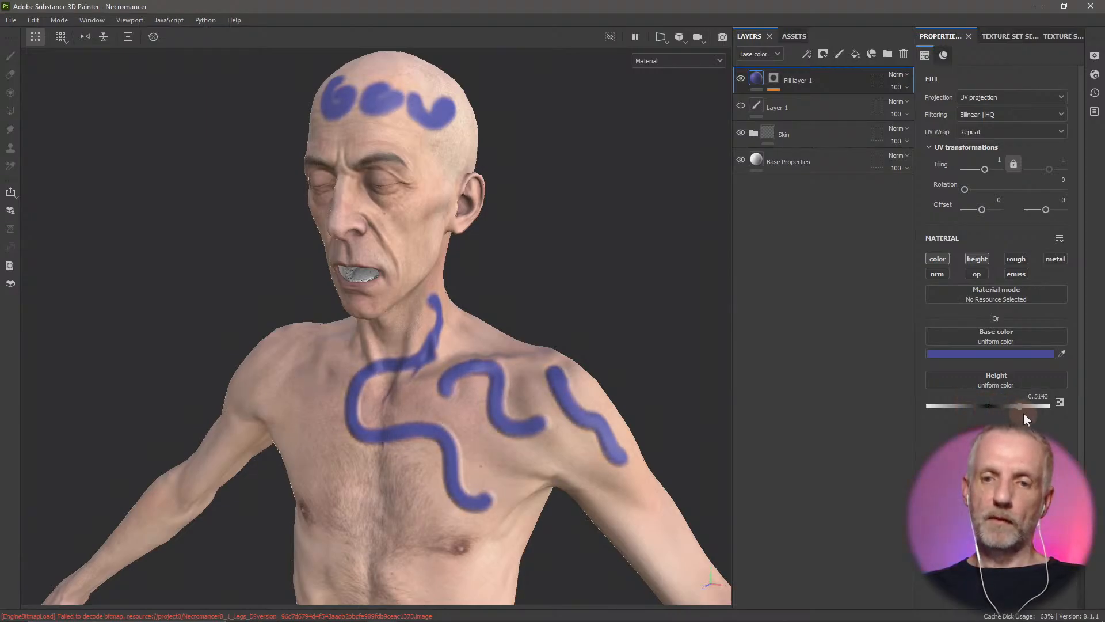
# Examine the relief of the blue strokes on the neck, chest, shoulder and forehead from several angles.
pyautogui.moveTo(702, 368)
pyautogui.keyDown('alt'); pyautogui.mouseDown()
pyautogui.moveTo(602, 360)
pyautogui.moveTo(611, 358)
pyautogui.mouseUp(); pyautogui.keyUp('alt')
pyautogui.scroll(4, 611, 358)
pyautogui.keyDown('alt'); pyautogui.moveTo(612, 383); pyautogui.dragTo(614, 399, button='middle'); pyautogui.keyUp('alt')
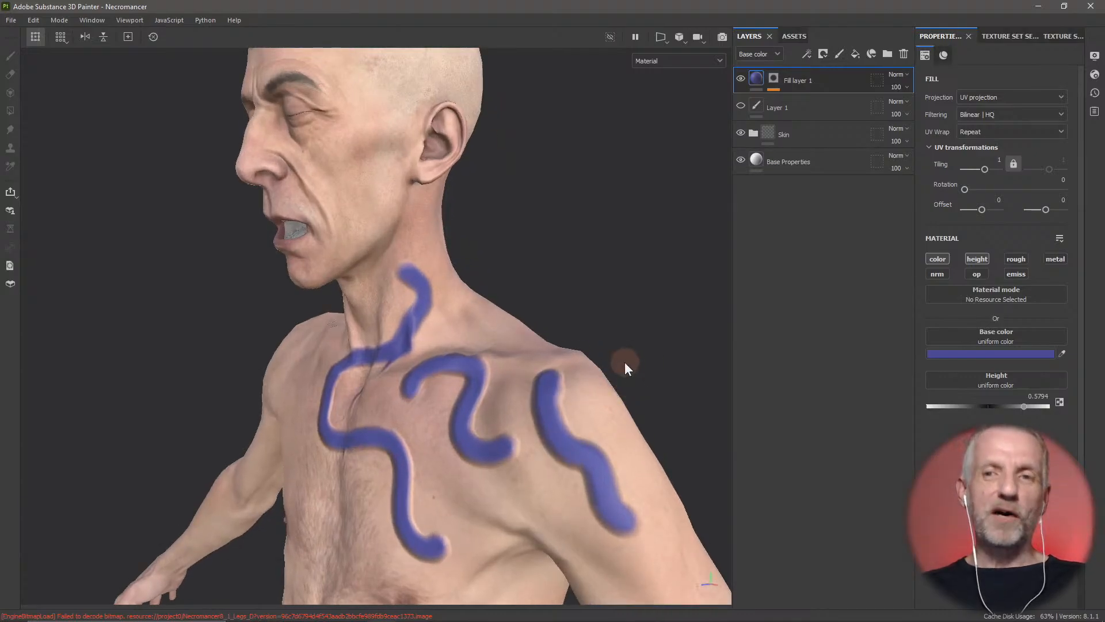
pyautogui.moveTo(624, 361)
pyautogui.keyDown('alt'); pyautogui.mouseDown()
pyautogui.moveTo(585, 363)
pyautogui.moveTo(609, 395)
pyautogui.moveTo(669, 356)
pyautogui.moveTo(742, 358)
pyautogui.moveTo(698, 355)
pyautogui.moveTo(709, 356)
pyautogui.mouseUp(); pyautogui.keyUp('alt')
pyautogui.moveTo(709, 357)
pyautogui.keyDown('alt'); pyautogui.mouseDown(button='middle')
pyautogui.moveTo(578, 329)
pyautogui.moveTo(592, 358)
pyautogui.mouseUp(button='middle'); pyautogui.keyUp('alt')
pyautogui.scroll(-3, 565, 329)
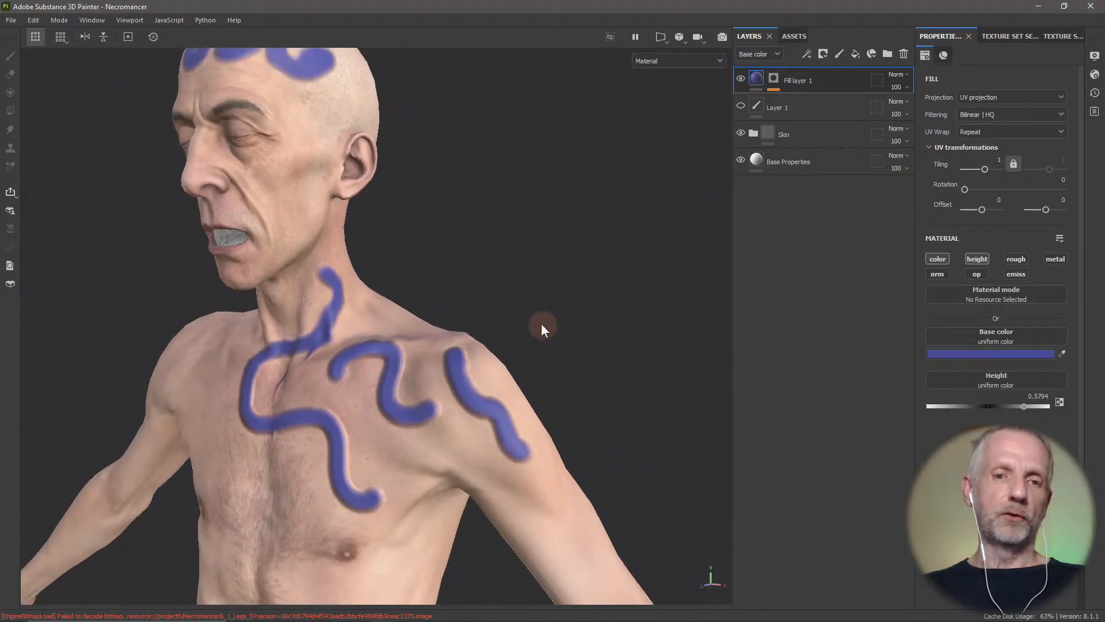
pyautogui.keyDown('alt'); pyautogui.moveTo(542, 323); pyautogui.dragTo(615, 334); pyautogui.keyUp('alt')
pyautogui.keyDown('alt'); pyautogui.moveTo(614, 333); pyautogui.dragTo(662, 365, button='middle'); pyautogui.keyUp('alt')
pyautogui.keyDown('alt'); pyautogui.moveTo(660, 366); pyautogui.dragTo(636, 340); pyautogui.keyUp('alt')
pyautogui.keyDown('alt'); pyautogui.moveTo(636, 340); pyautogui.dragTo(649, 343, button='middle'); pyautogui.keyUp('alt')
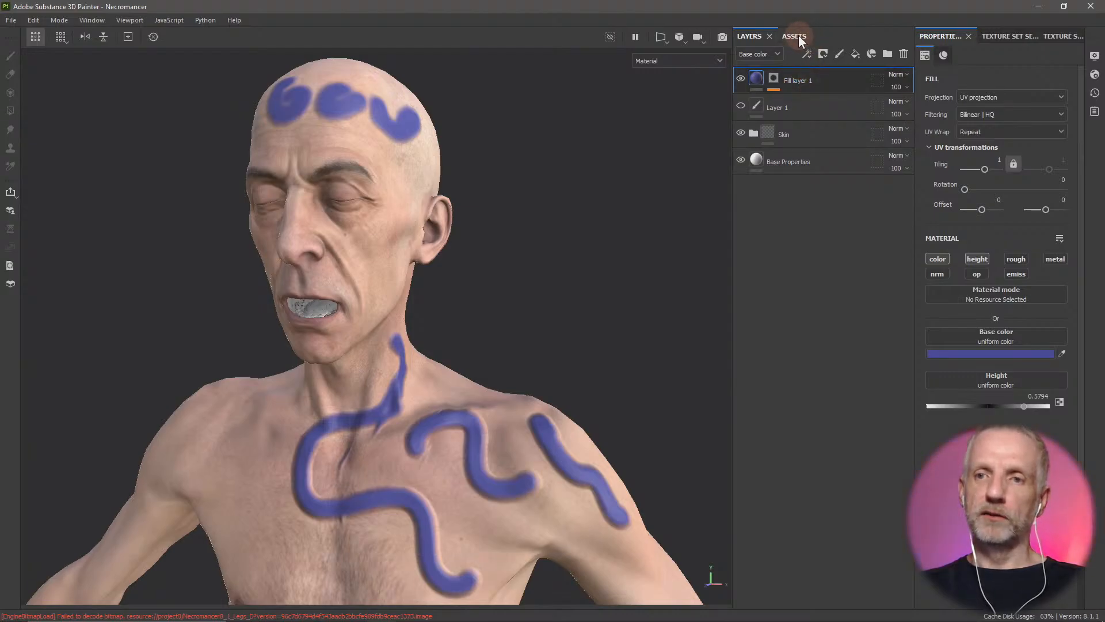
# Select the Paint effect in Fill layer 1's mask and display the brush assets from all libraries.
pyautogui.click(774, 79)
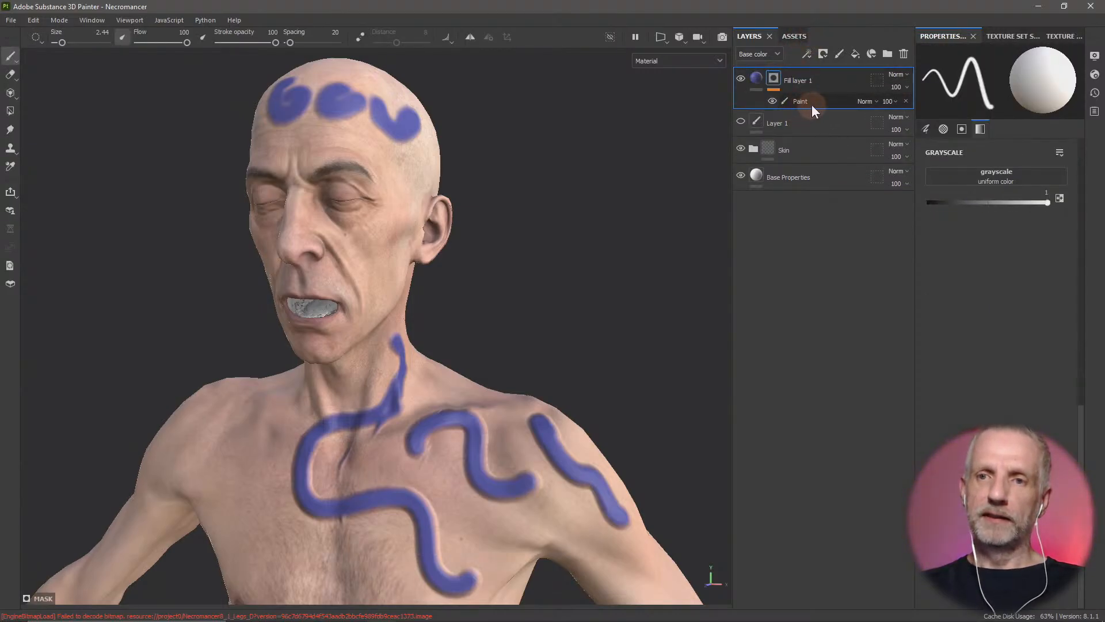
pyautogui.click(811, 104)
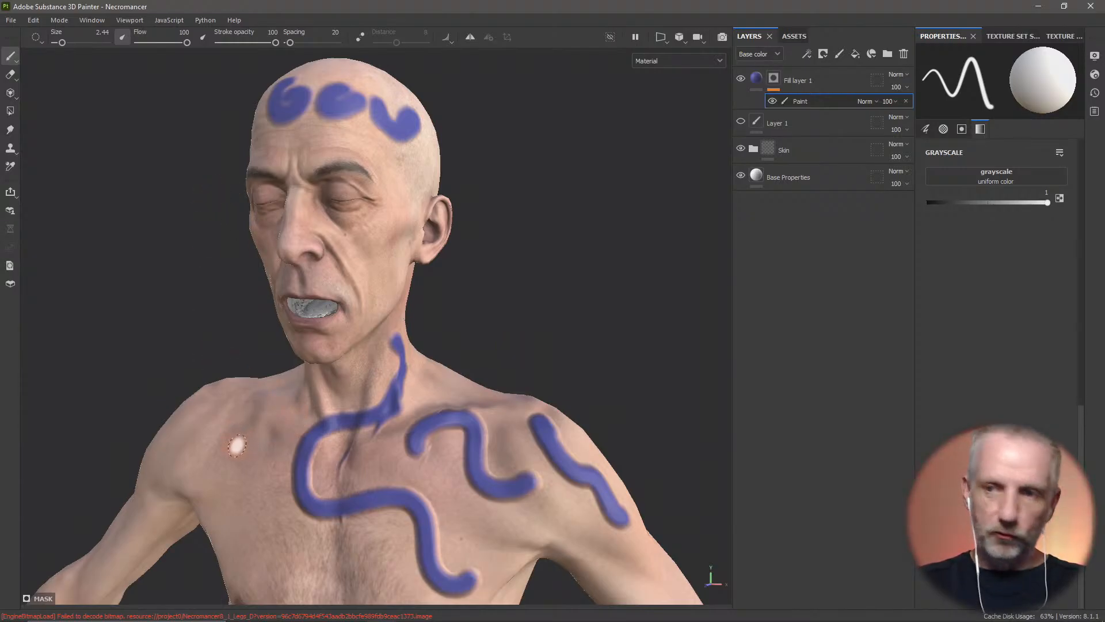
pyautogui.click(789, 36)
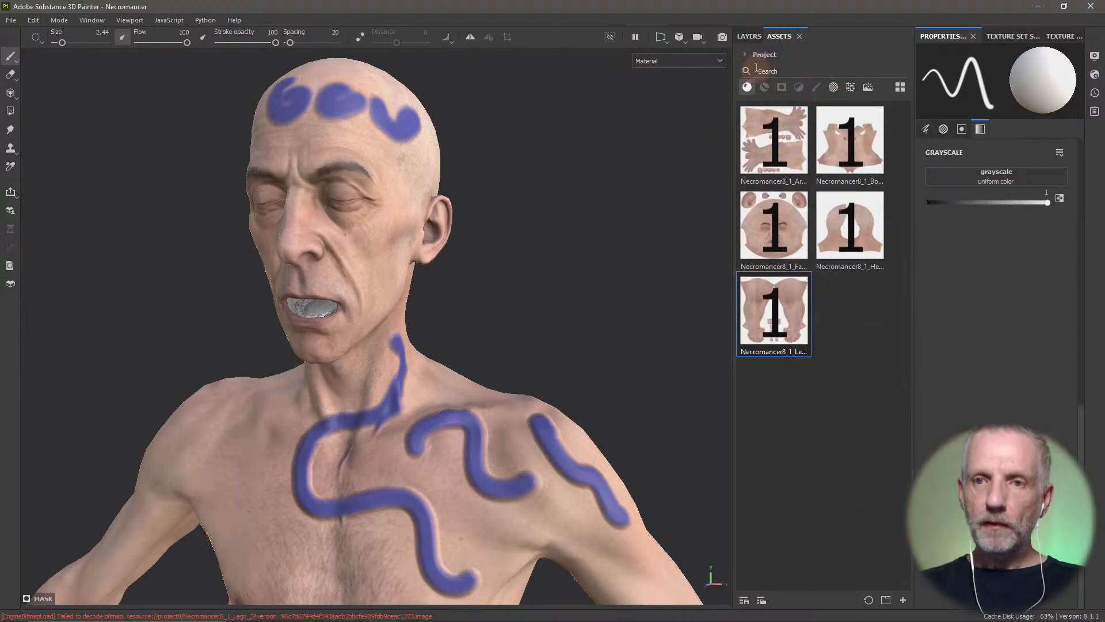
pyautogui.click(746, 56)
pyautogui.click(759, 69)
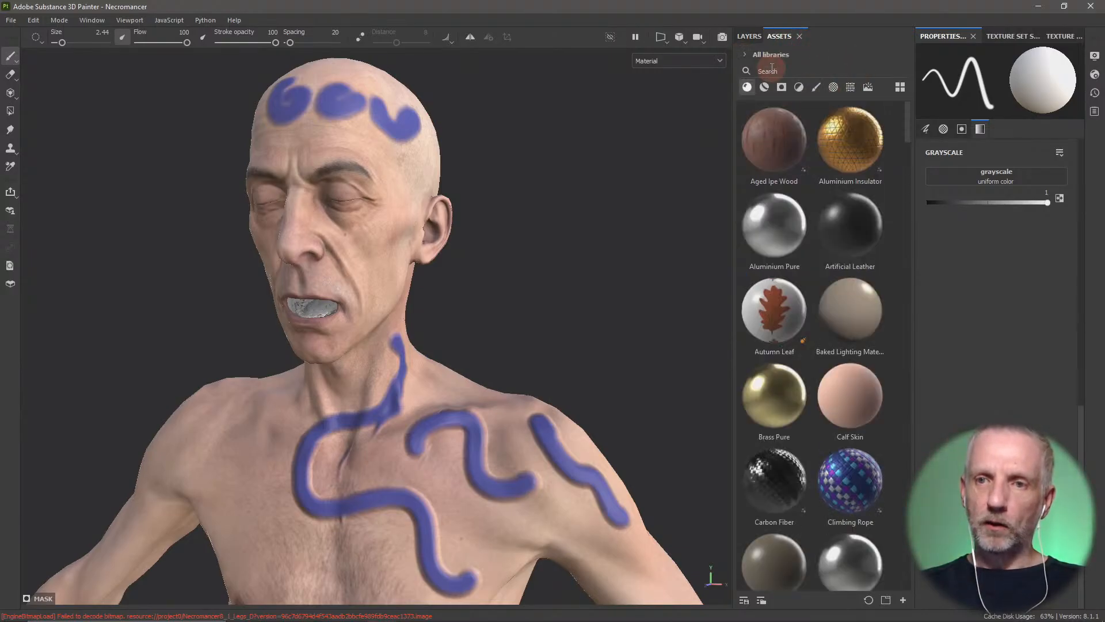
pyautogui.click(817, 86)
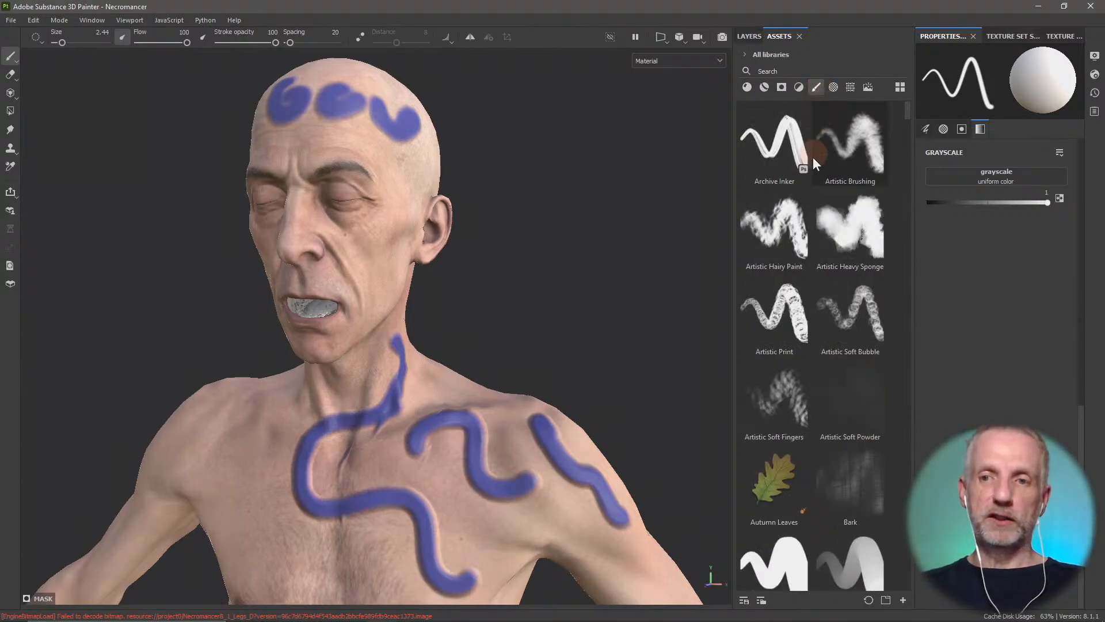
# Switch the asset display to List and look through the available brushes.
pyautogui.click(900, 91)
pyautogui.click(924, 117)
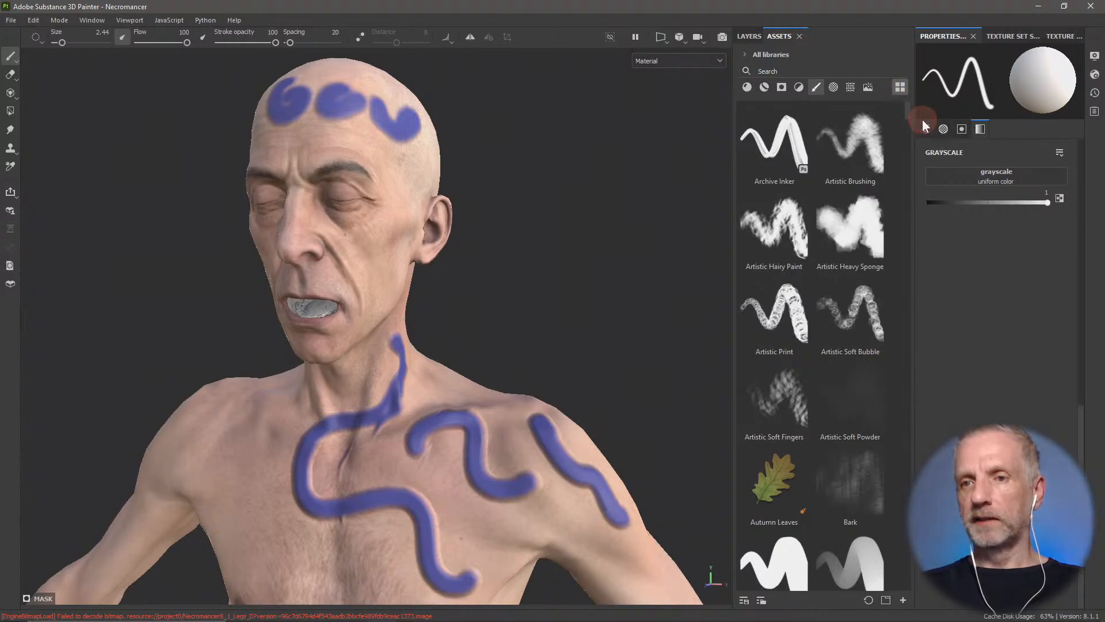
pyautogui.click(900, 88)
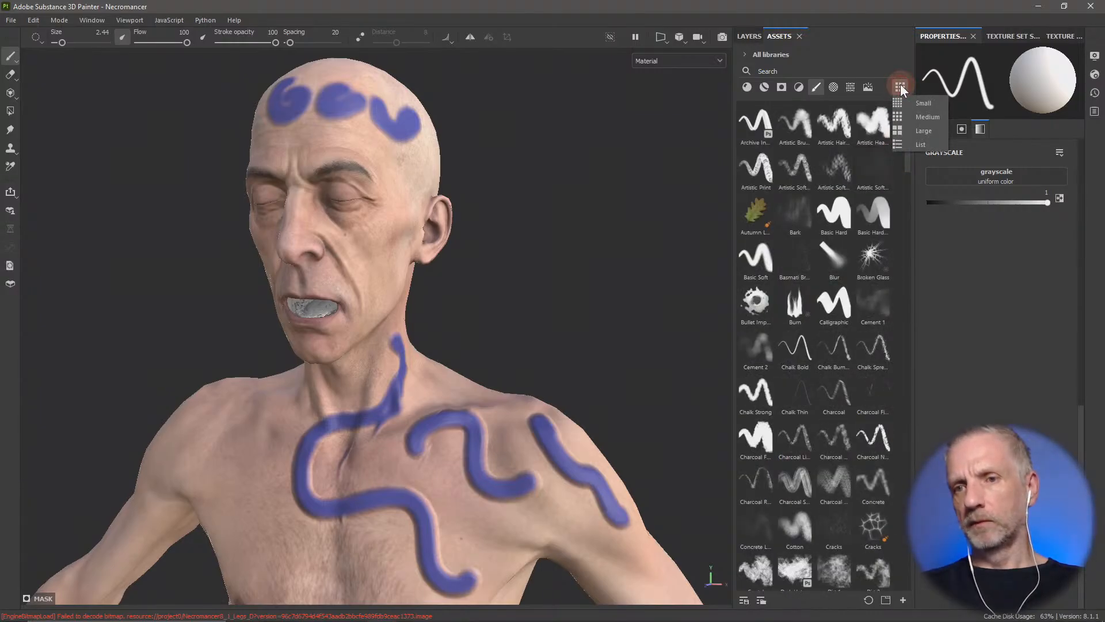
pyautogui.click(921, 144)
pyautogui.scroll(-6, 859, 240)
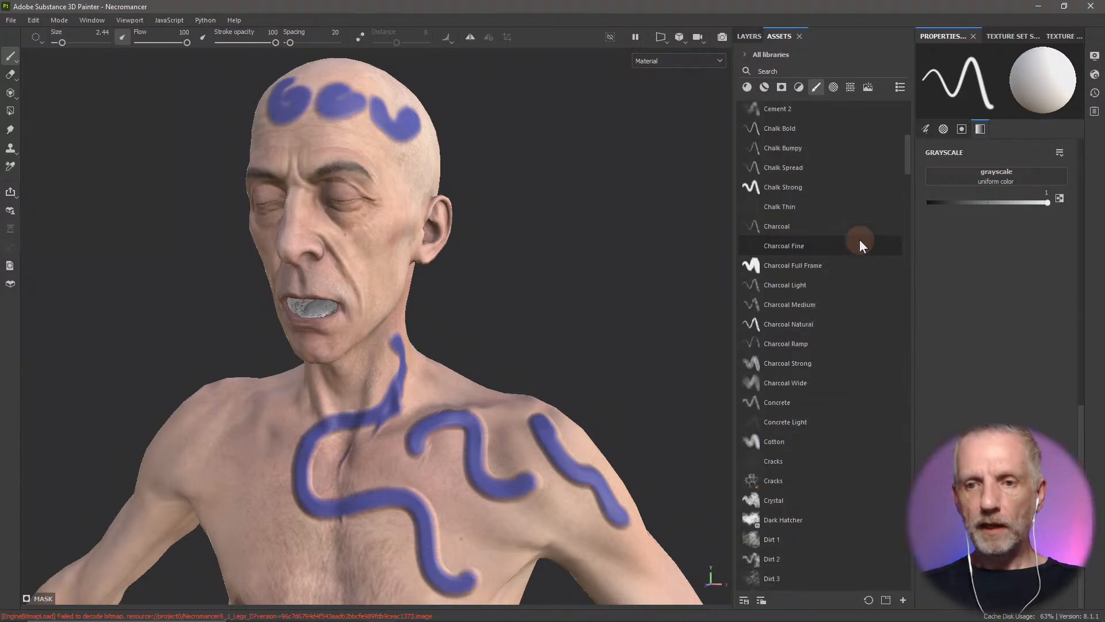
pyautogui.scroll(6, 859, 240)
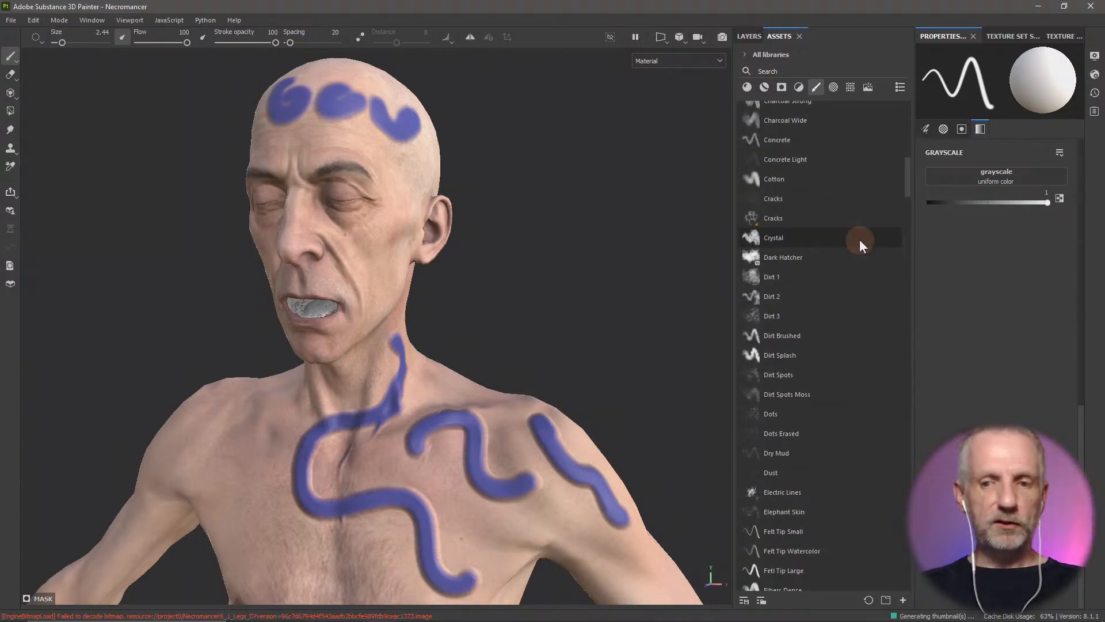
# Search the brushes for "char" and choose Kyle's Paintbox - French Sharp Block.
pyautogui.click(813, 71)
pyautogui.write('char')
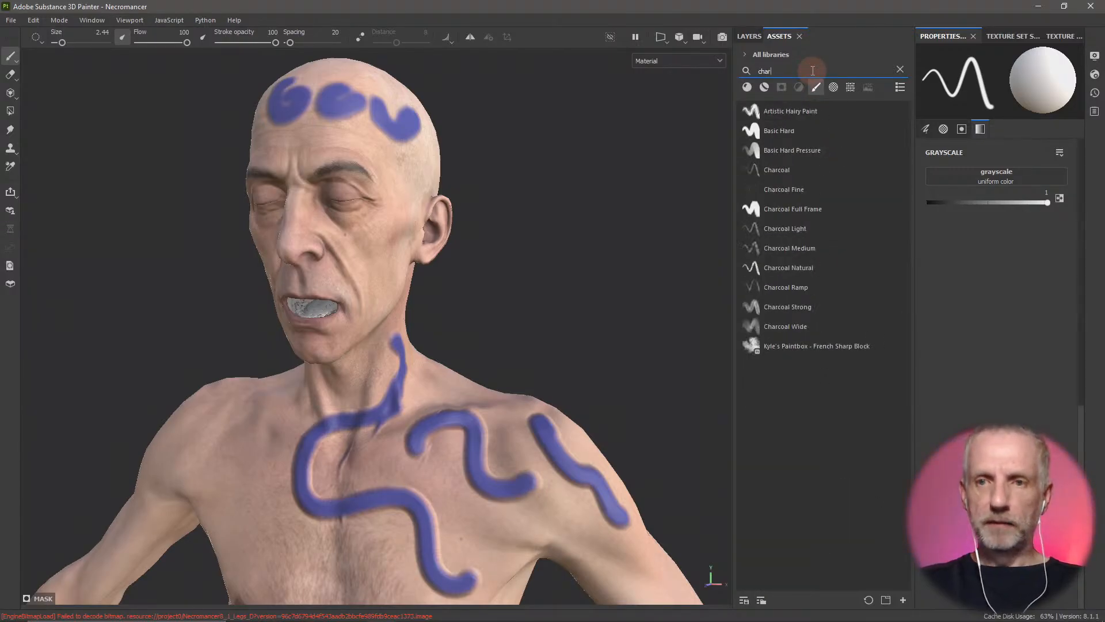
pyautogui.click(824, 347)
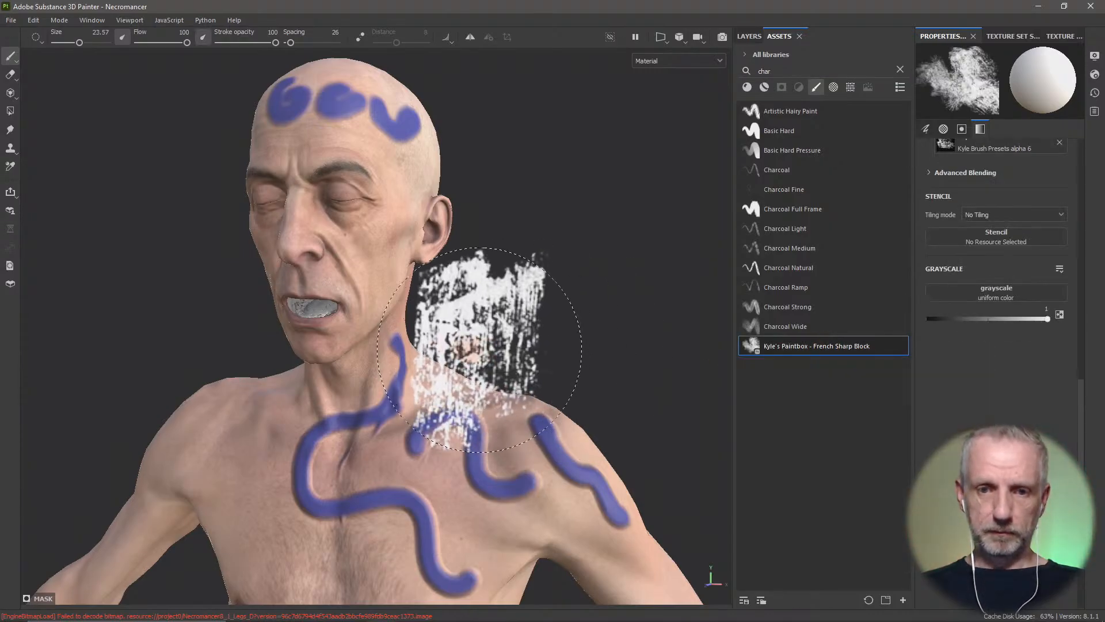
# Reduce the brush size to 2.14 and paint rough winding strokes over the figure's right chest, shoulder and upper arm.
pyautogui.keyDown('ctrl'); pyautogui.moveTo(434, 358); pyautogui.dragTo(380, 358, button='right'); pyautogui.keyUp('ctrl')
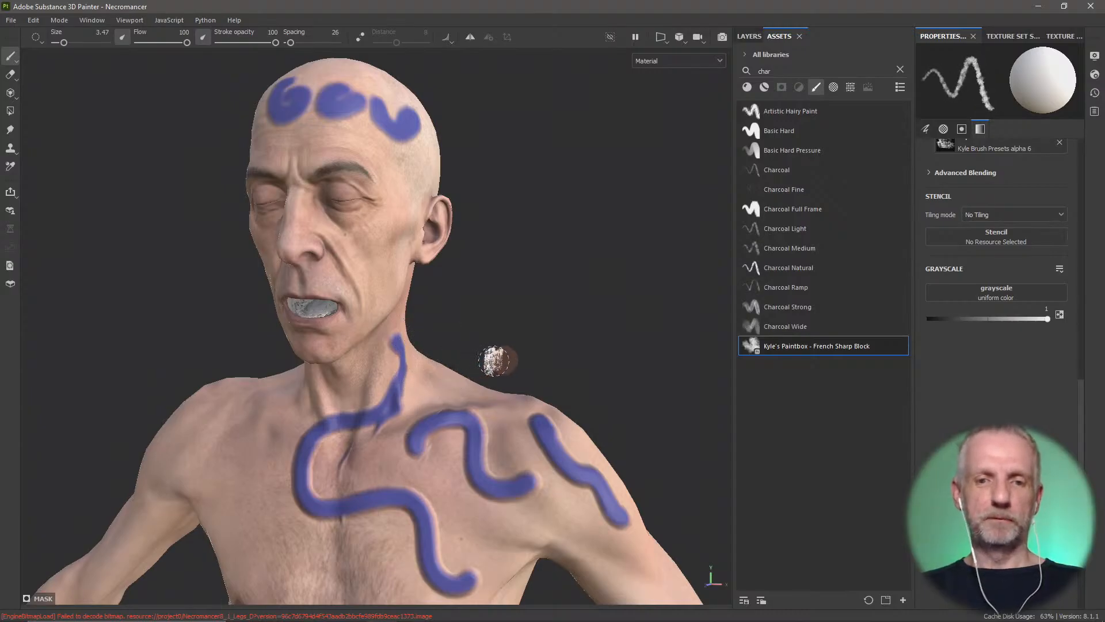
pyautogui.keyDown('alt'); pyautogui.moveTo(481, 364); pyautogui.dragTo(609, 257); pyautogui.keyUp('alt')
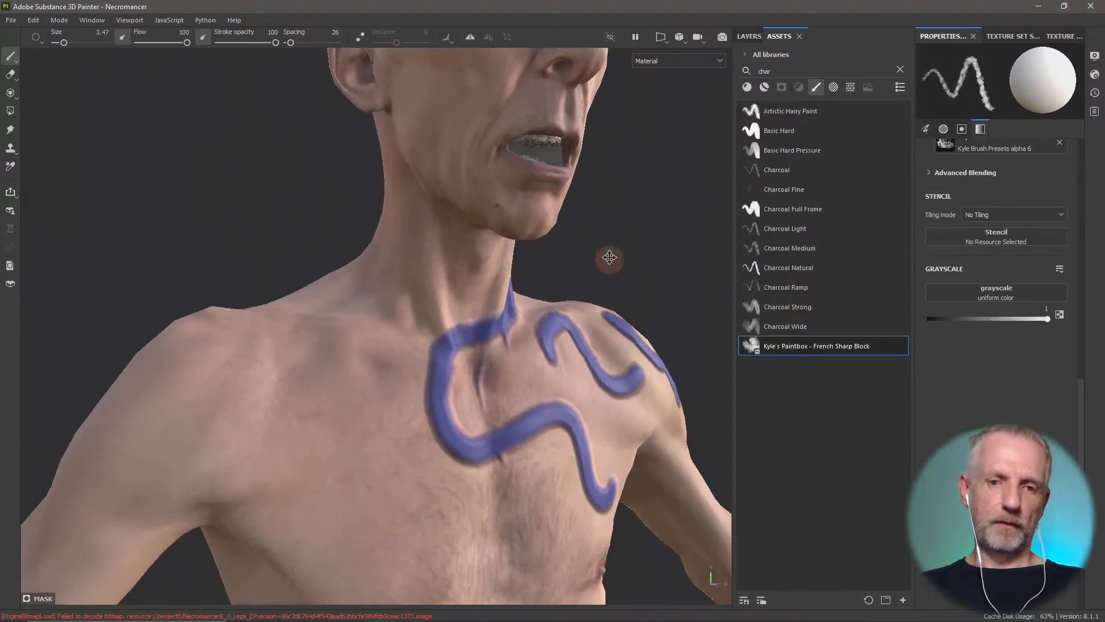
pyautogui.keyDown('ctrl'); pyautogui.moveTo(424, 387); pyautogui.dragTo(406, 400, button='right'); pyautogui.keyUp('ctrl')
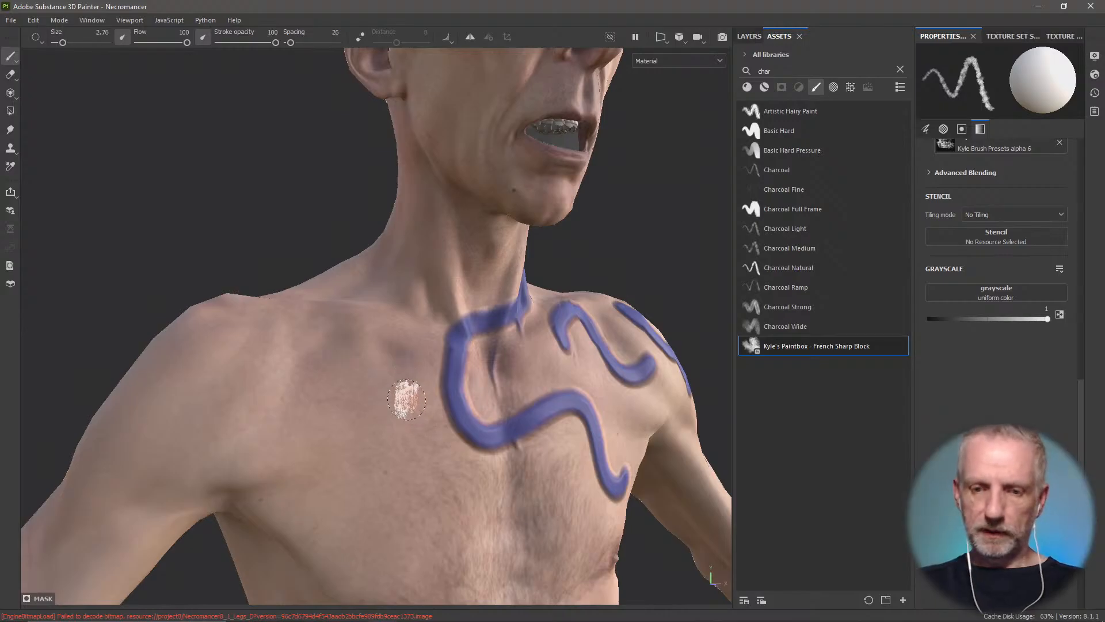
pyautogui.moveTo(337, 296)
pyautogui.mouseDown()
pyautogui.moveTo(296, 426)
pyautogui.moveTo(314, 538)
pyautogui.moveTo(350, 441)
pyautogui.moveTo(336, 311)
pyautogui.moveTo(371, 374)
pyautogui.moveTo(391, 567)
pyautogui.mouseUp()
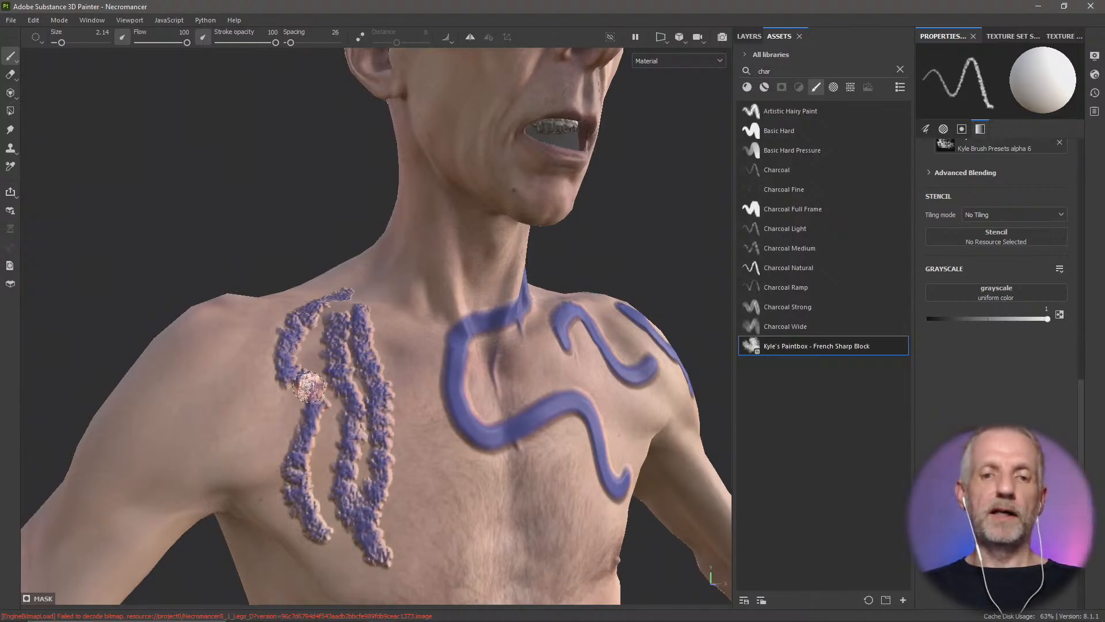
pyautogui.moveTo(231, 332)
pyautogui.mouseDown()
pyautogui.moveTo(138, 429)
pyautogui.moveTo(109, 506)
pyautogui.mouseUp()
# Lower the brush flow to 28 and the stroke opacity to 47.
pyautogui.keyDown('alt'); pyautogui.moveTo(360, 446); pyautogui.dragTo(279, 459); pyautogui.keyUp('alt')
pyautogui.keyDown('alt'); pyautogui.moveTo(308, 426); pyautogui.dragTo(323, 291, button='middle'); pyautogui.keyUp('alt')
pyautogui.scroll(-3, 311, 317)
pyautogui.scroll(-4, 323, 291)
pyautogui.keyDown('alt'); pyautogui.moveTo(336, 335); pyautogui.dragTo(369, 320); pyautogui.keyUp('alt')
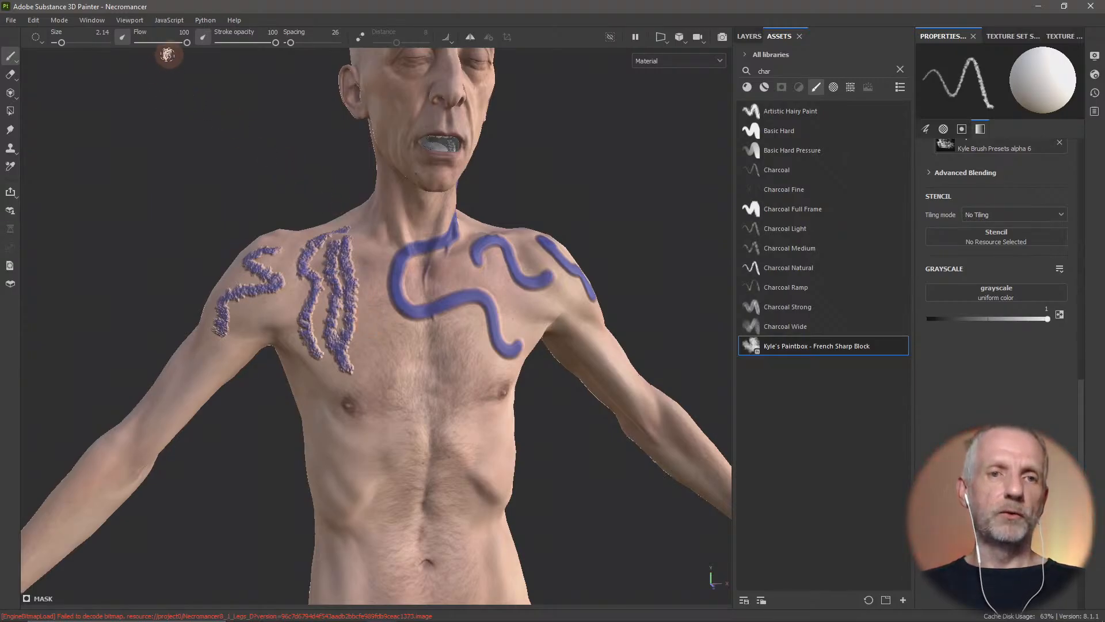
pyautogui.keyDown('alt'); pyautogui.moveTo(327, 269); pyautogui.dragTo(387, 269); pyautogui.keyUp('alt')
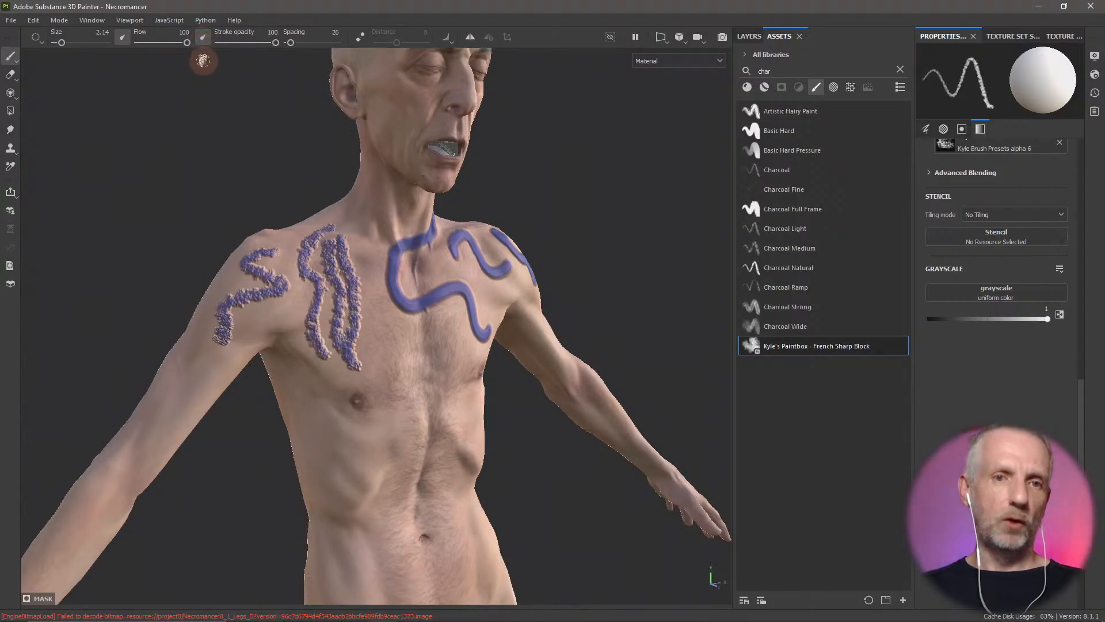
pyautogui.moveTo(167, 42); pyautogui.dragTo(152, 42)
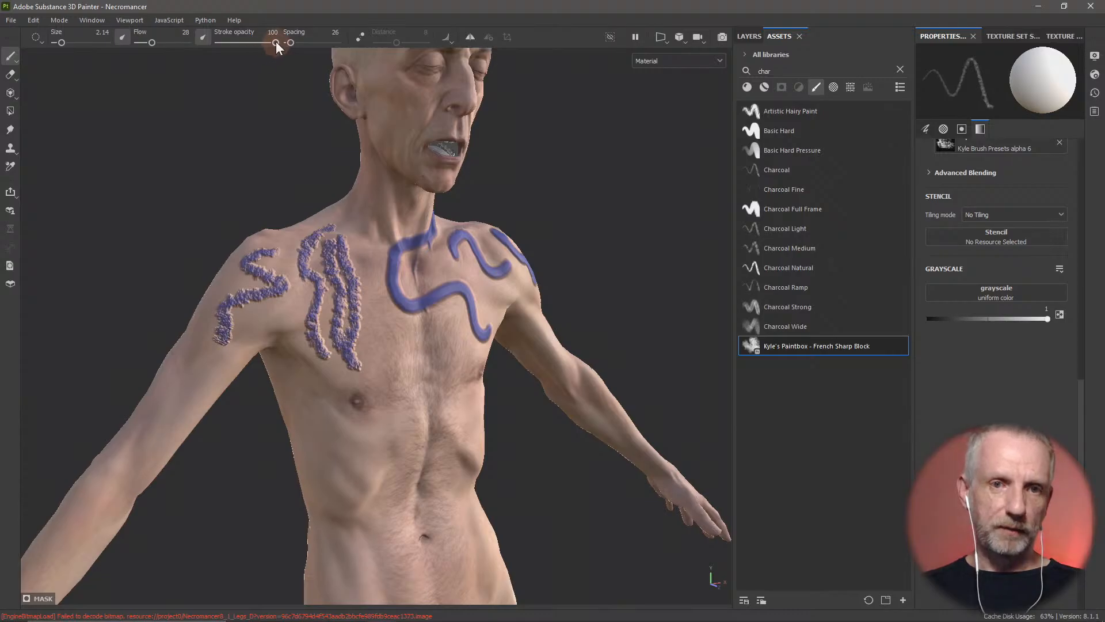
# Paint faint, overlapping textured strokes down the middle of the chest, the breastbone and the figure's right upper abdomen.
pyautogui.scroll(-3, 315, 173)
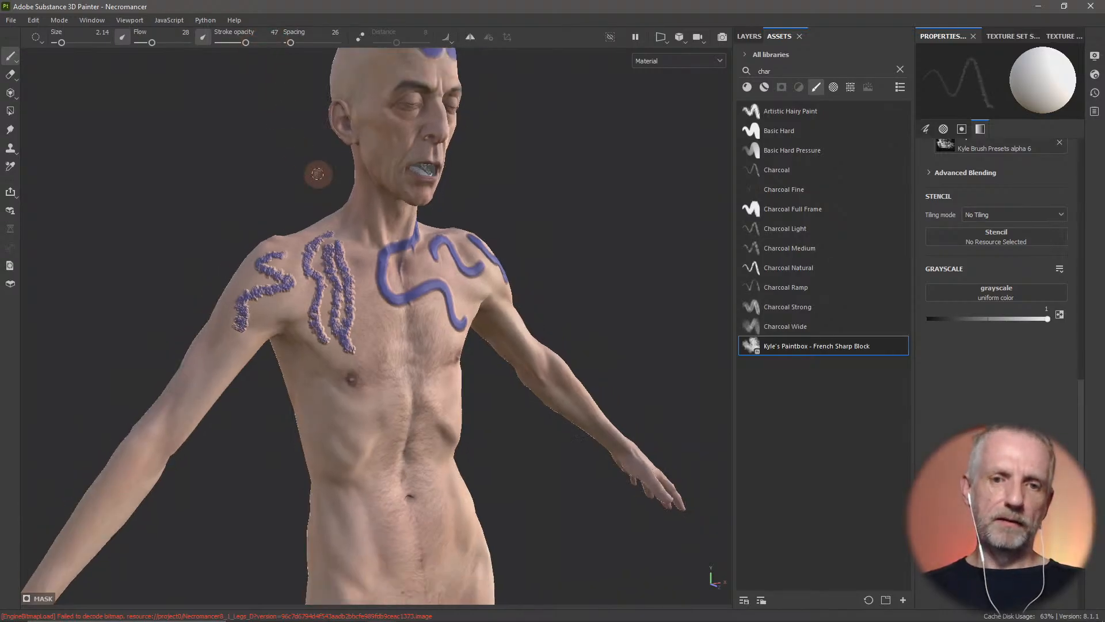
pyautogui.scroll(6, 315, 173)
pyautogui.moveTo(309, 164); pyautogui.dragTo(290, 84, button='middle')
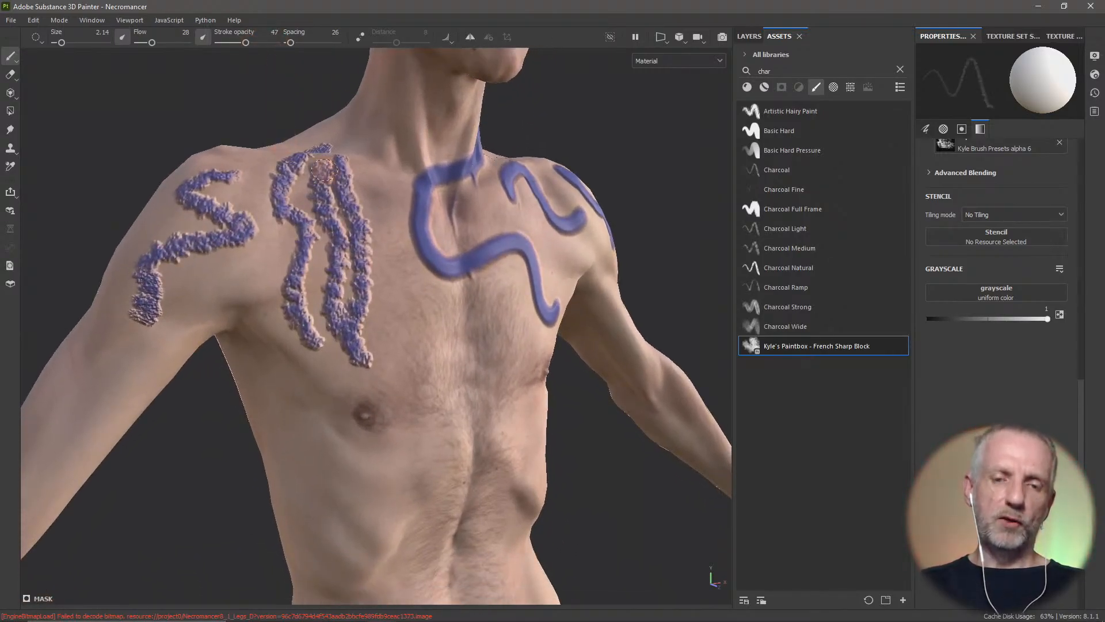
pyautogui.moveTo(394, 312); pyautogui.dragTo(401, 381)
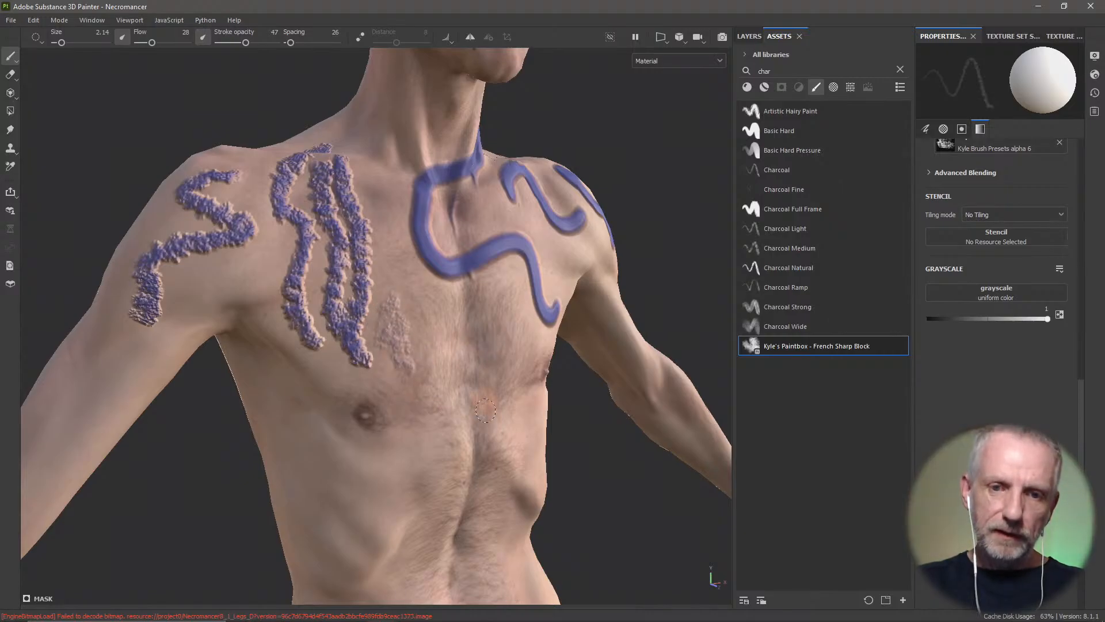
pyautogui.moveTo(391, 333); pyautogui.dragTo(415, 358)
pyautogui.moveTo(393, 320); pyautogui.dragTo(426, 380)
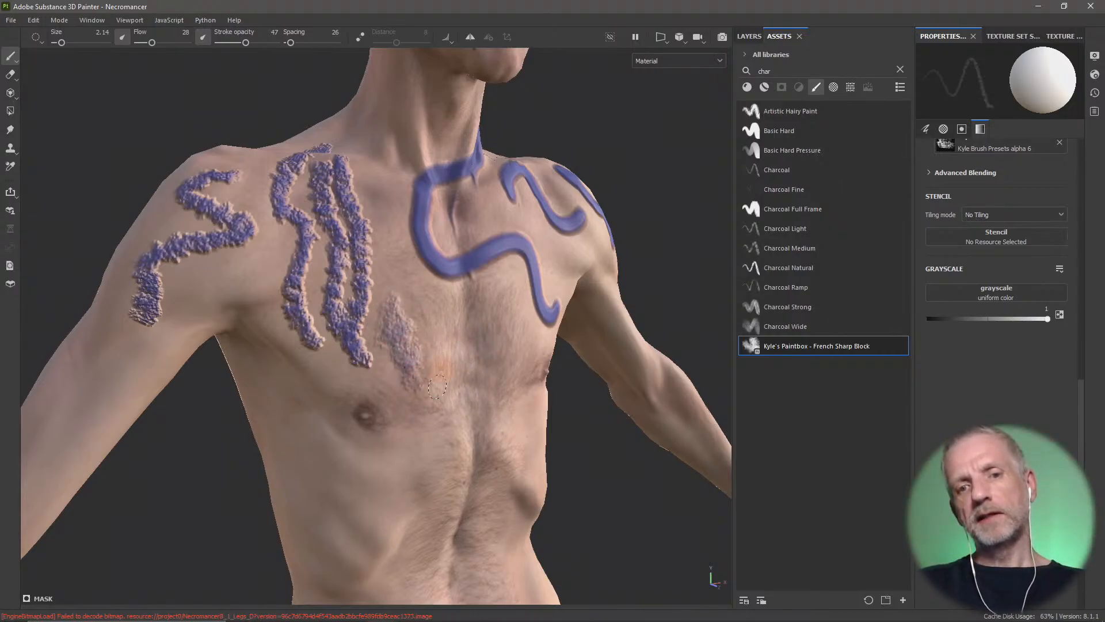
pyautogui.moveTo(463, 304); pyautogui.dragTo(489, 495)
pyautogui.moveTo(368, 417)
pyautogui.mouseDown()
pyautogui.moveTo(376, 472)
pyautogui.moveTo(466, 576)
pyautogui.moveTo(374, 452)
pyautogui.moveTo(422, 515)
pyautogui.mouseUp()
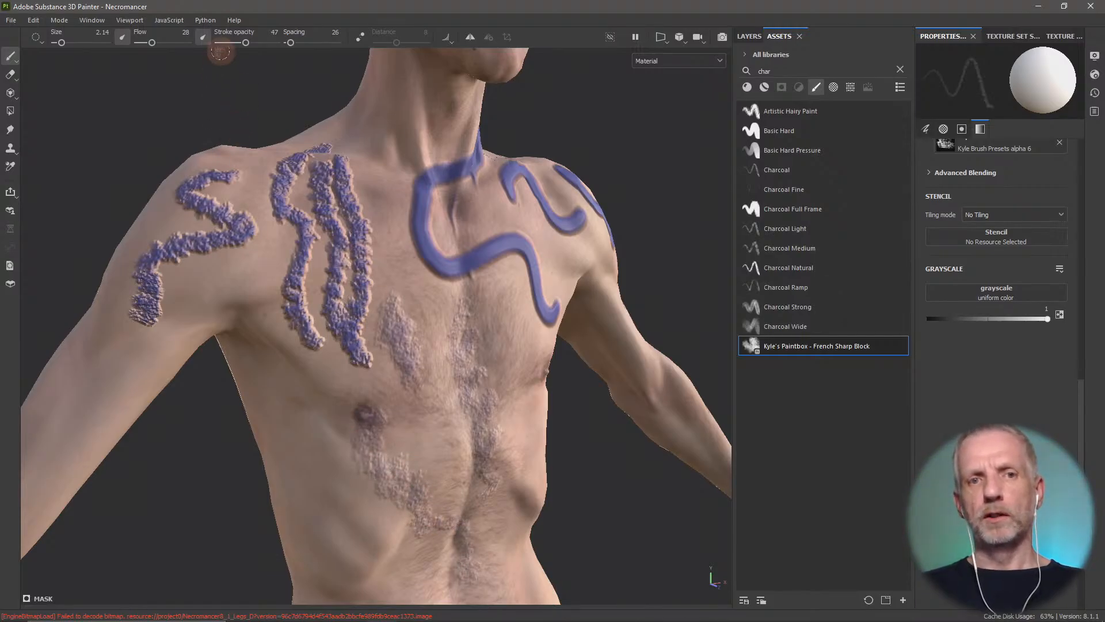
# Raise the stroke opacity to 73 and paint overlapping textured strokes along the figure's right ribs and side.
pyautogui.moveTo(263, 43); pyautogui.dragTo(259, 42)
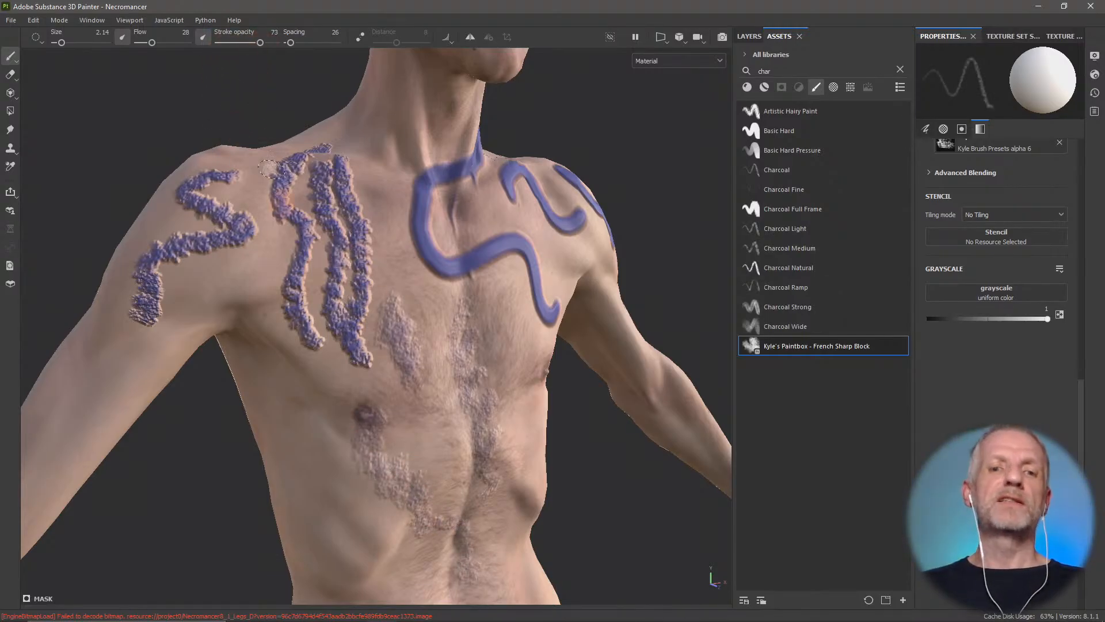
pyautogui.keyDown('alt'); pyautogui.moveTo(294, 273); pyautogui.dragTo(353, 279); pyautogui.keyUp('alt')
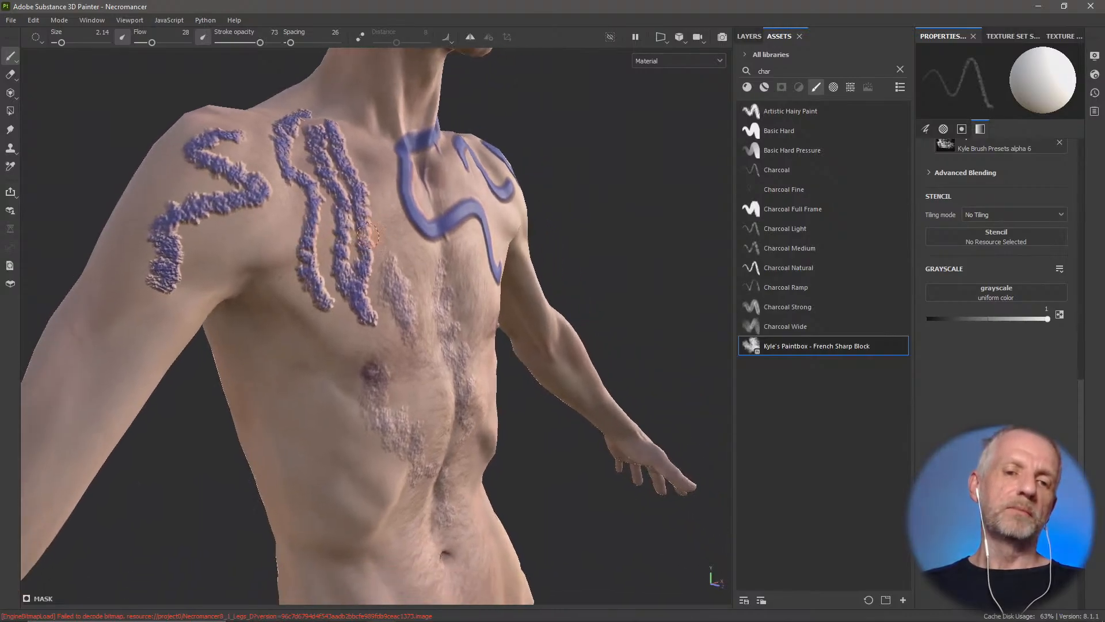
pyautogui.moveTo(313, 352)
pyautogui.mouseDown()
pyautogui.moveTo(305, 426)
pyautogui.moveTo(366, 509)
pyautogui.mouseUp()
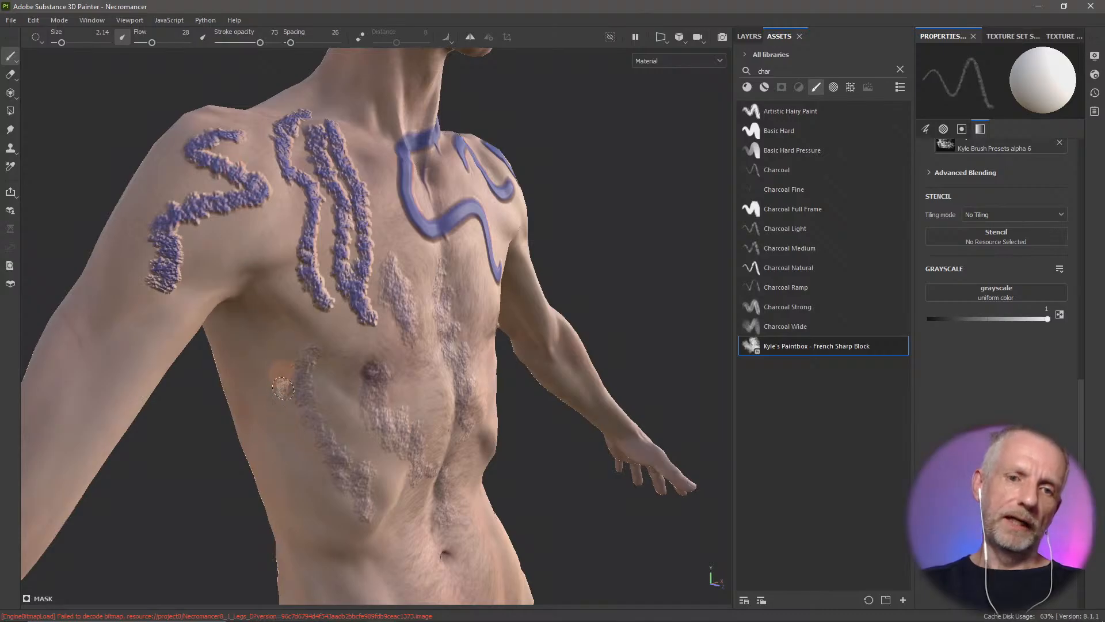
pyautogui.moveTo(266, 352)
pyautogui.mouseDown()
pyautogui.moveTo(286, 413)
pyautogui.moveTo(343, 502)
pyautogui.moveTo(376, 518)
pyautogui.mouseUp()
pyautogui.moveTo(303, 296); pyautogui.dragTo(406, 485)
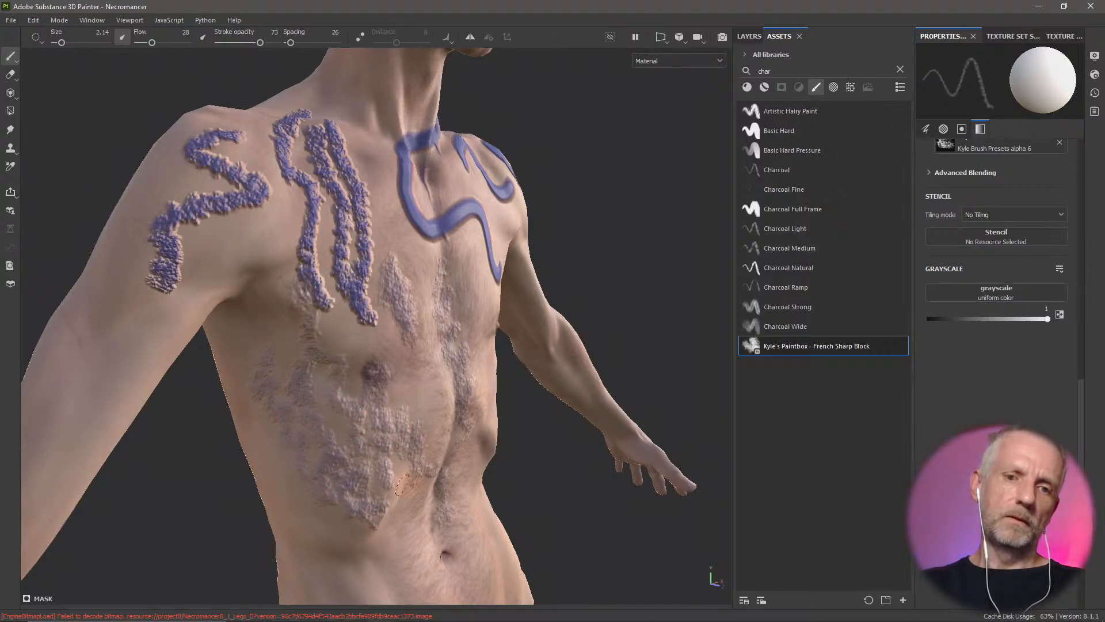
pyautogui.moveTo(326, 368)
pyautogui.mouseDown()
pyautogui.moveTo(313, 378)
pyautogui.moveTo(349, 469)
pyautogui.mouseUp()
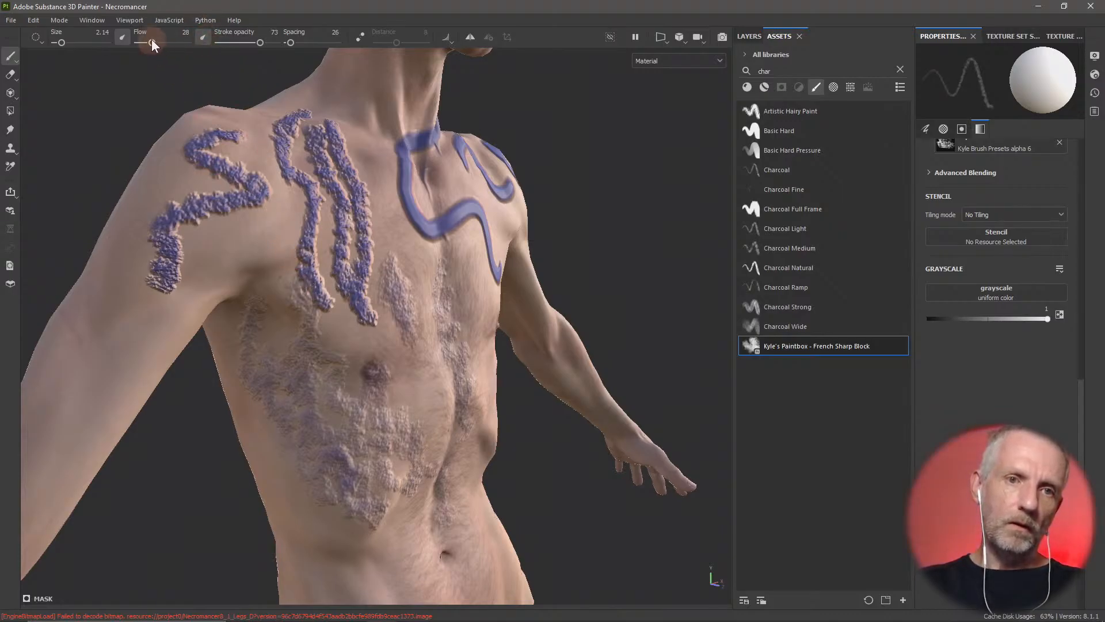
# Raise the brush flow to 73 and paint stronger textured strokes over the lower chest and abdomen.
pyautogui.moveTo(151, 39); pyautogui.dragTo(174, 42)
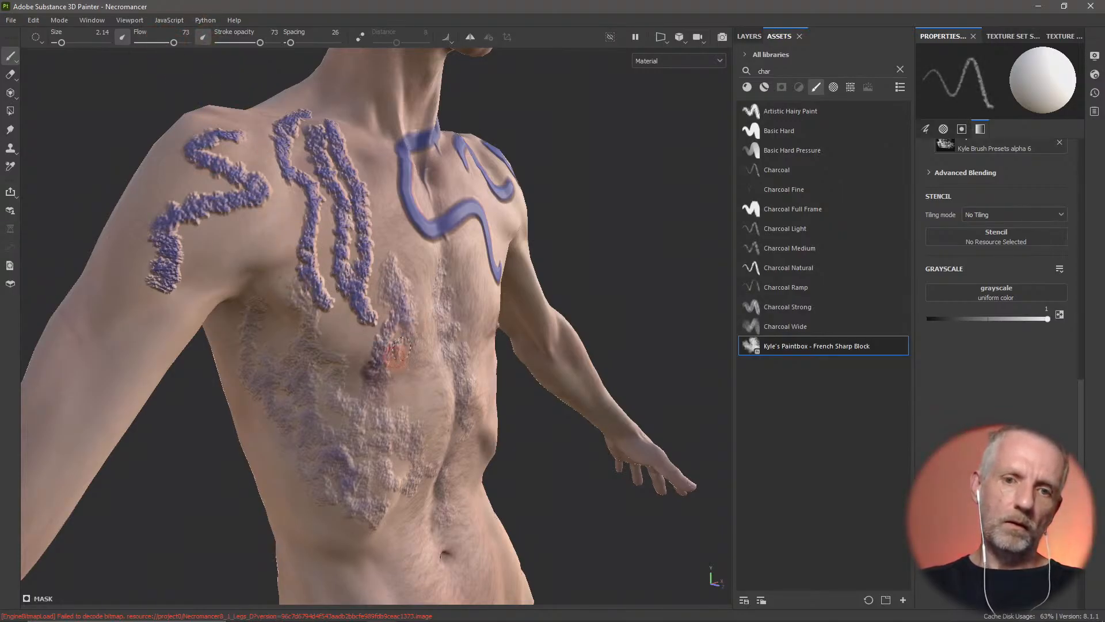
pyautogui.moveTo(398, 348)
pyautogui.mouseDown()
pyautogui.moveTo(441, 481)
pyautogui.moveTo(458, 494)
pyautogui.mouseUp()
pyautogui.moveTo(393, 311)
pyautogui.mouseDown()
pyautogui.moveTo(368, 425)
pyautogui.moveTo(475, 506)
pyautogui.mouseUp()
pyautogui.moveTo(397, 321)
pyautogui.mouseDown()
pyautogui.moveTo(452, 391)
pyautogui.moveTo(361, 505)
pyautogui.mouseUp()
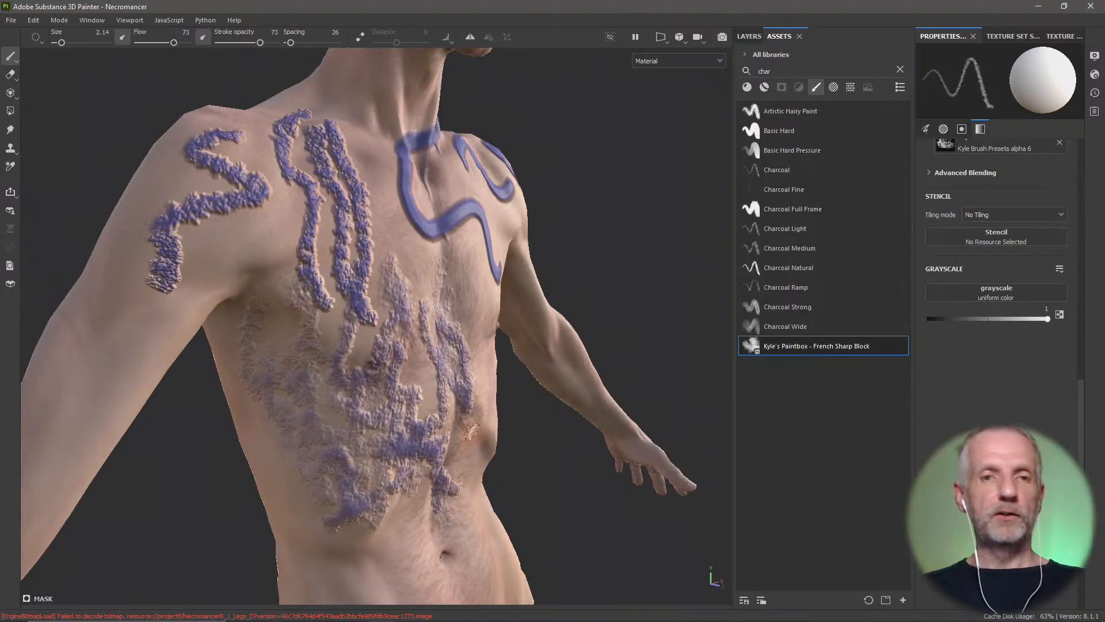
# Examine the smooth and textured strokes on the chest, shoulders and ribs from several angles and distances.
pyautogui.keyDown('alt'); pyautogui.moveTo(469, 432); pyautogui.dragTo(300, 434); pyautogui.keyUp('alt')
pyautogui.keyDown('alt'); pyautogui.moveTo(400, 431); pyautogui.dragTo(334, 431); pyautogui.keyUp('alt')
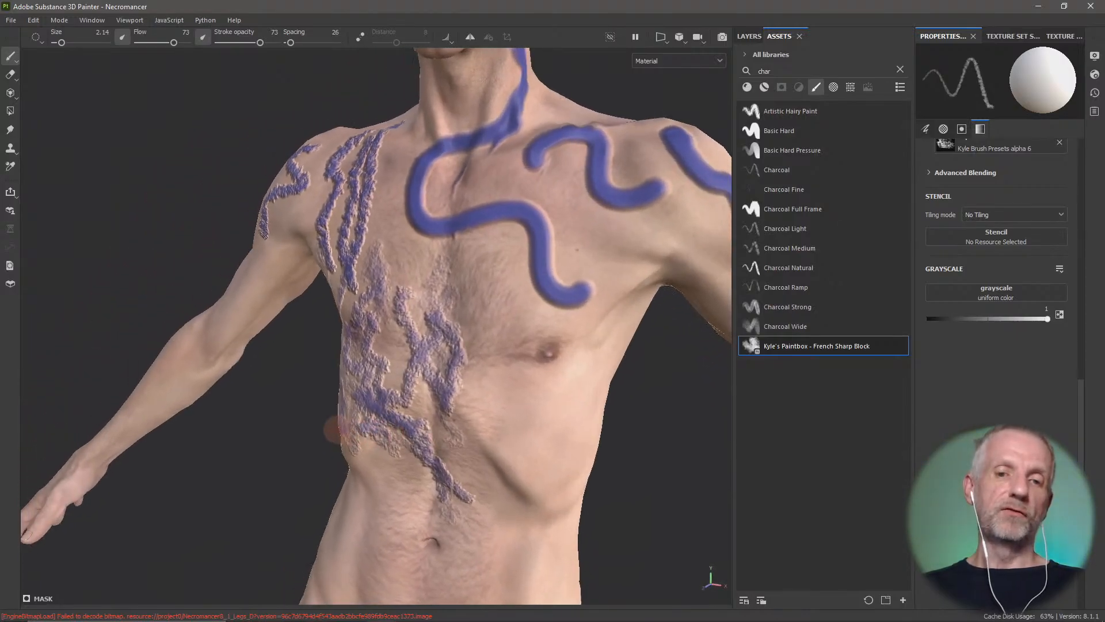
pyautogui.moveTo(525, 427)
pyautogui.keyDown('alt'); pyautogui.mouseDown()
pyautogui.moveTo(452, 429)
pyautogui.moveTo(415, 448)
pyautogui.mouseUp(); pyautogui.keyUp('alt')
pyautogui.scroll(3, 427, 438)
pyautogui.scroll(1, 425, 440)
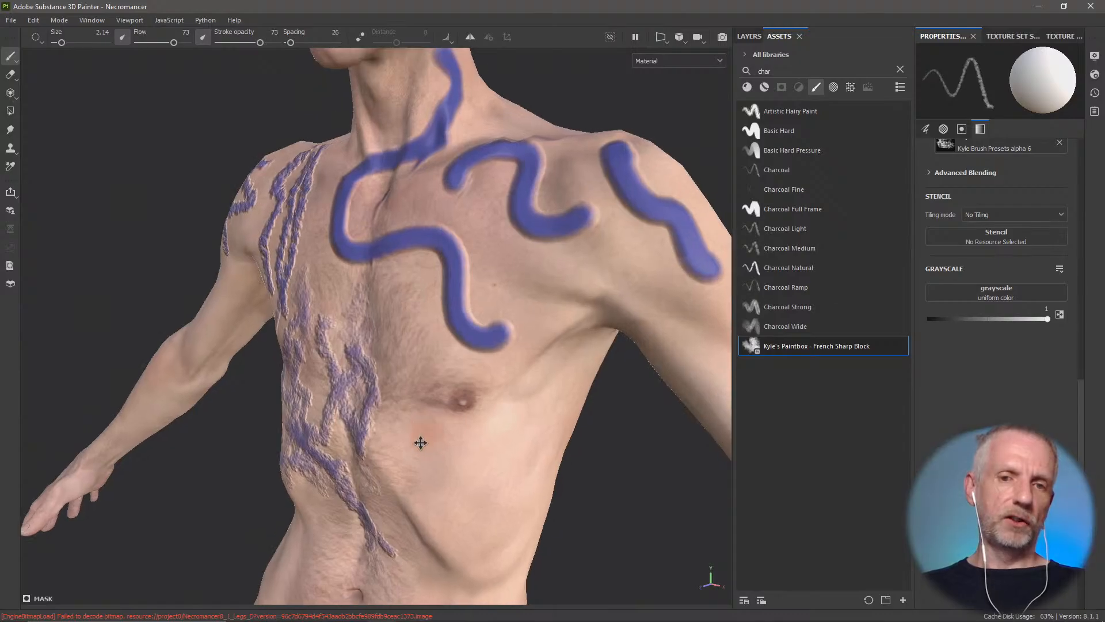
pyautogui.keyDown('alt'); pyautogui.moveTo(419, 444); pyautogui.dragTo(428, 450, button='middle'); pyautogui.keyUp('alt')
pyautogui.moveTo(436, 428)
pyautogui.keyDown('alt'); pyautogui.mouseDown()
pyautogui.moveTo(466, 411)
pyautogui.moveTo(515, 434)
pyautogui.mouseUp(); pyautogui.keyUp('alt')
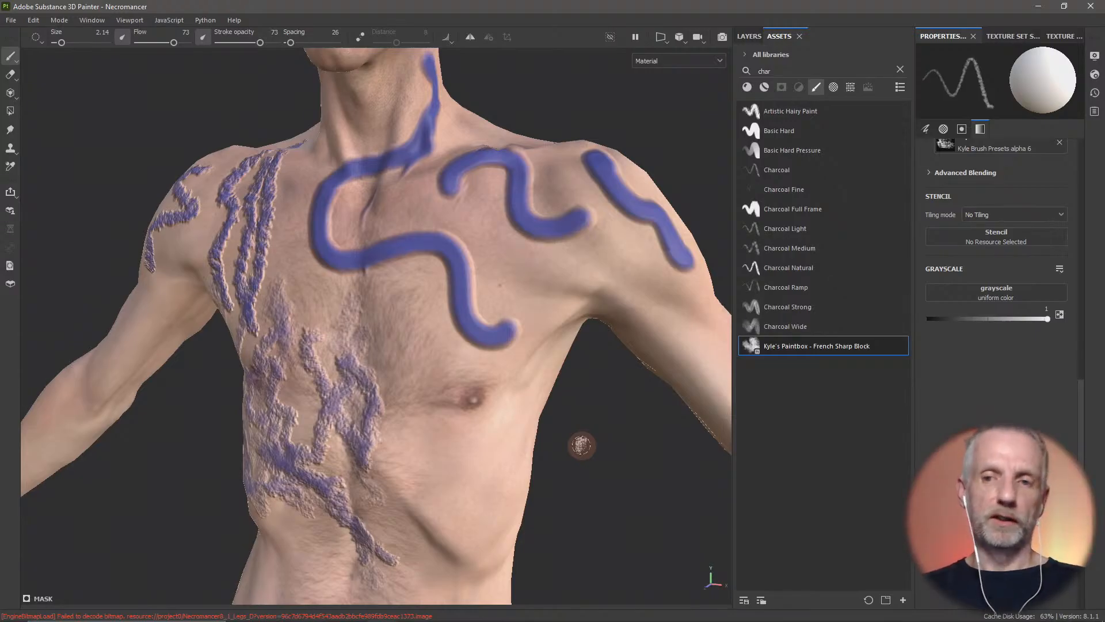
pyautogui.moveTo(551, 395); pyautogui.dragTo(626, 438, button='middle')
pyautogui.scroll(-5, 584, 415)
pyautogui.keyDown('alt'); pyautogui.moveTo(547, 374); pyautogui.dragTo(504, 317, button='middle'); pyautogui.keyUp('alt')
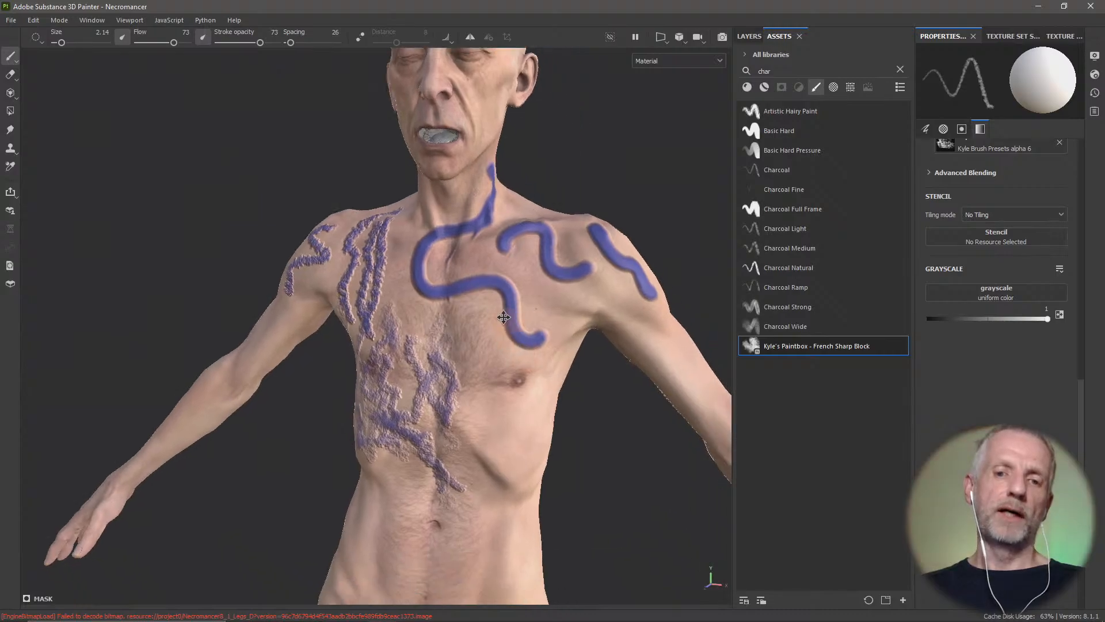
# Raise the brush flow to 100 and paint one textured ring on the figure's left lower ribs and another just below the navel.
pyautogui.moveTo(173, 43); pyautogui.dragTo(188, 42)
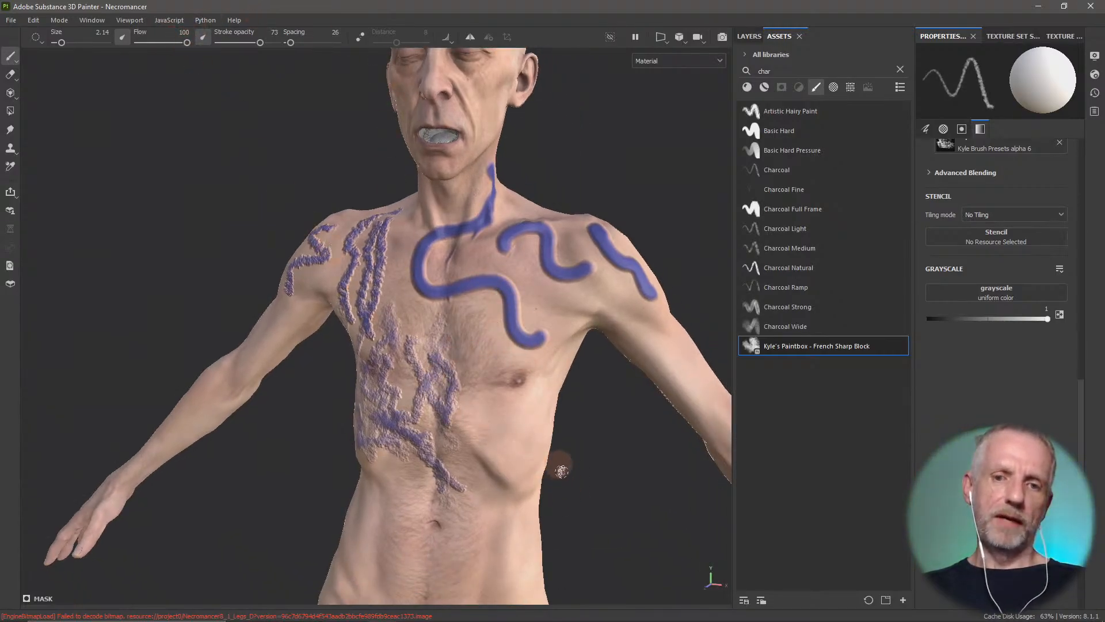
pyautogui.moveTo(527, 442)
pyautogui.mouseDown()
pyautogui.moveTo(500, 430)
pyautogui.moveTo(456, 467)
pyautogui.moveTo(513, 474)
pyautogui.mouseUp()
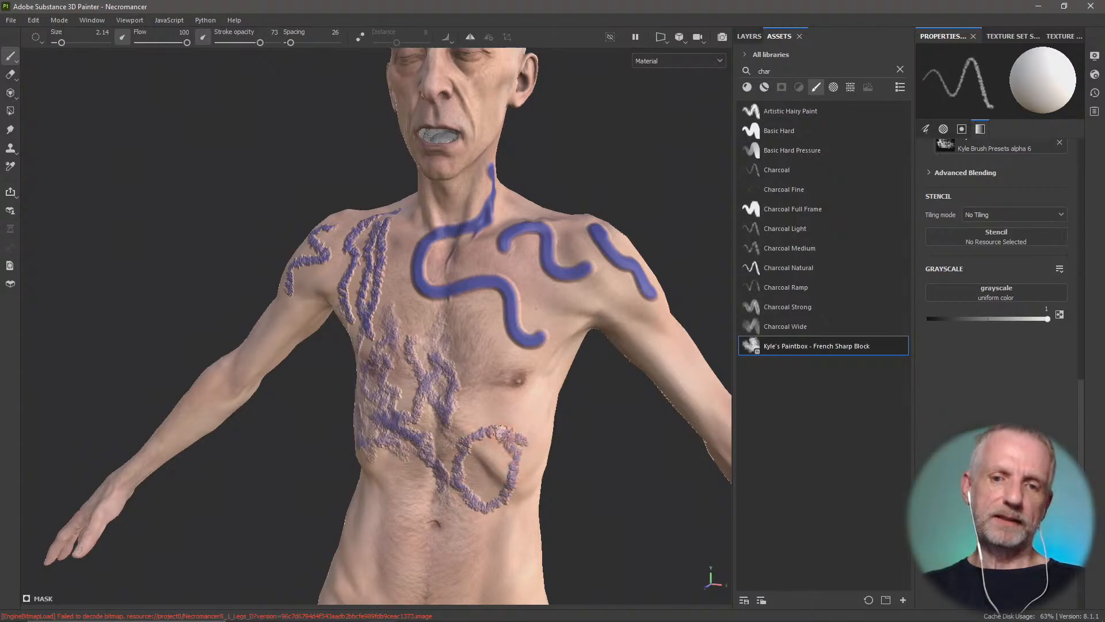
pyautogui.moveTo(597, 466); pyautogui.dragTo(587, 307, button='middle')
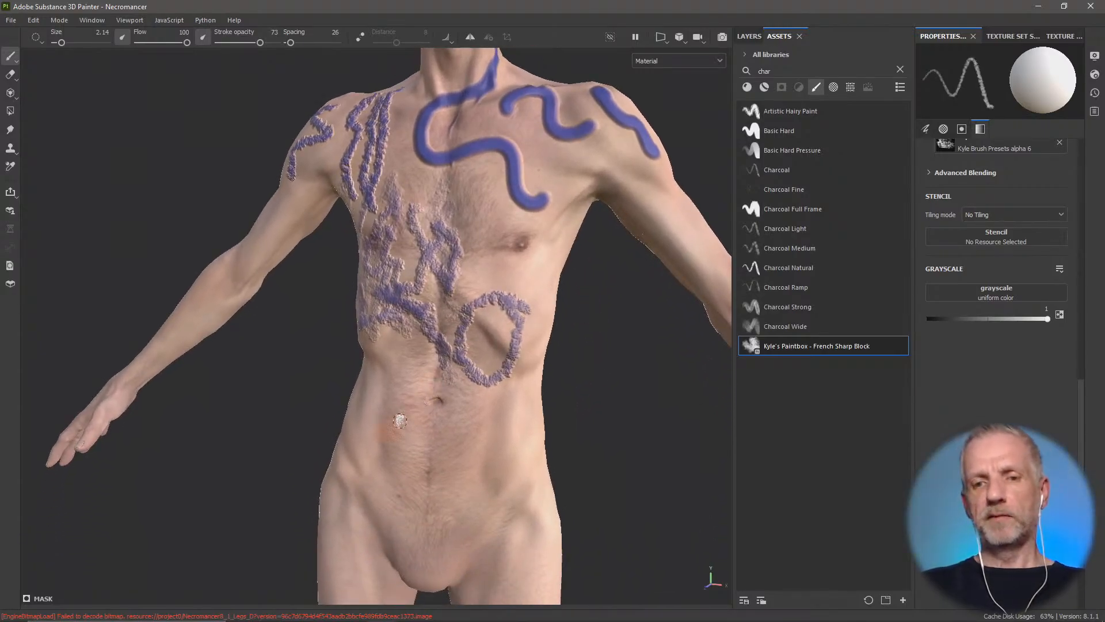
pyautogui.moveTo(493, 414)
pyautogui.mouseDown()
pyautogui.moveTo(516, 467)
pyautogui.moveTo(455, 410)
pyautogui.mouseUp()
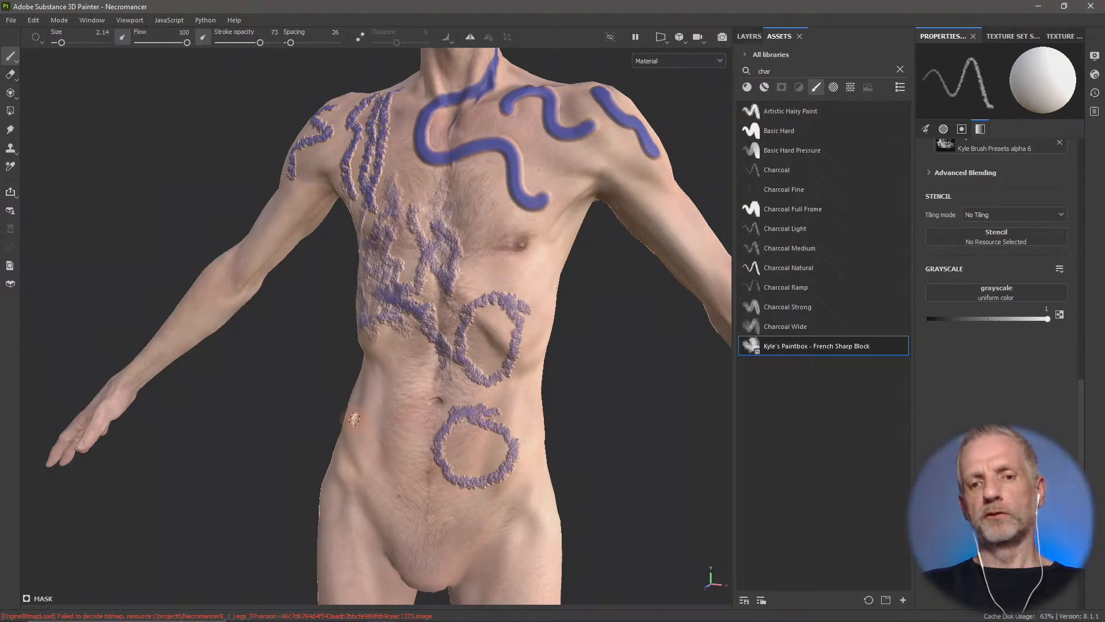
# Paint rough ring-shaped test strokes across the figure's lower abdomen with the Kyle's Paintbox - French Sharp Block brush.
pyautogui.moveTo(354, 419)
pyautogui.mouseDown()
pyautogui.moveTo(400, 444)
pyautogui.moveTo(346, 426)
pyautogui.mouseUp()
pyautogui.moveTo(409, 485); pyautogui.dragTo(406, 469)
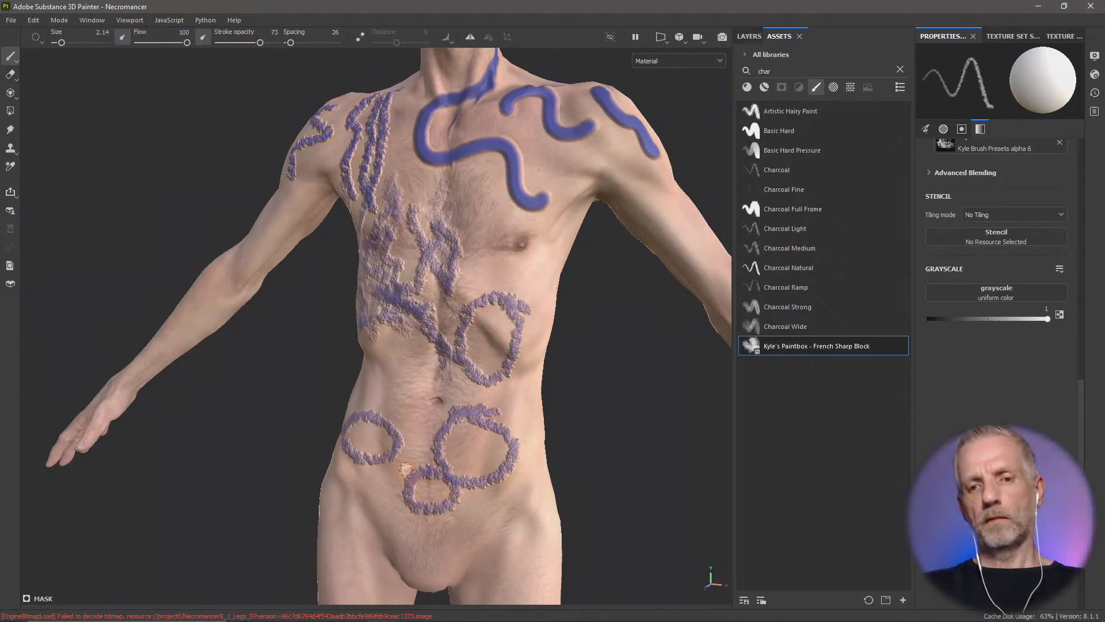
pyautogui.moveTo(396, 351)
pyautogui.mouseDown()
pyautogui.moveTo(446, 380)
pyautogui.moveTo(416, 330)
pyautogui.mouseUp()
# Light the figure's back with the environment and try a freehand ring stroke between the shoulder blades, undoing it.
pyautogui.moveTo(508, 355)
pyautogui.keyDown('alt'); pyautogui.mouseDown()
pyautogui.moveTo(279, 343)
pyautogui.moveTo(220, 375)
pyautogui.mouseUp(); pyautogui.keyUp('alt')
pyautogui.moveTo(378, 360)
pyautogui.keyDown('alt'); pyautogui.mouseDown()
pyautogui.moveTo(313, 368)
pyautogui.moveTo(378, 387)
pyautogui.moveTo(240, 395)
pyautogui.moveTo(233, 406)
pyautogui.moveTo(249, 407)
pyautogui.mouseUp(); pyautogui.keyUp('alt')
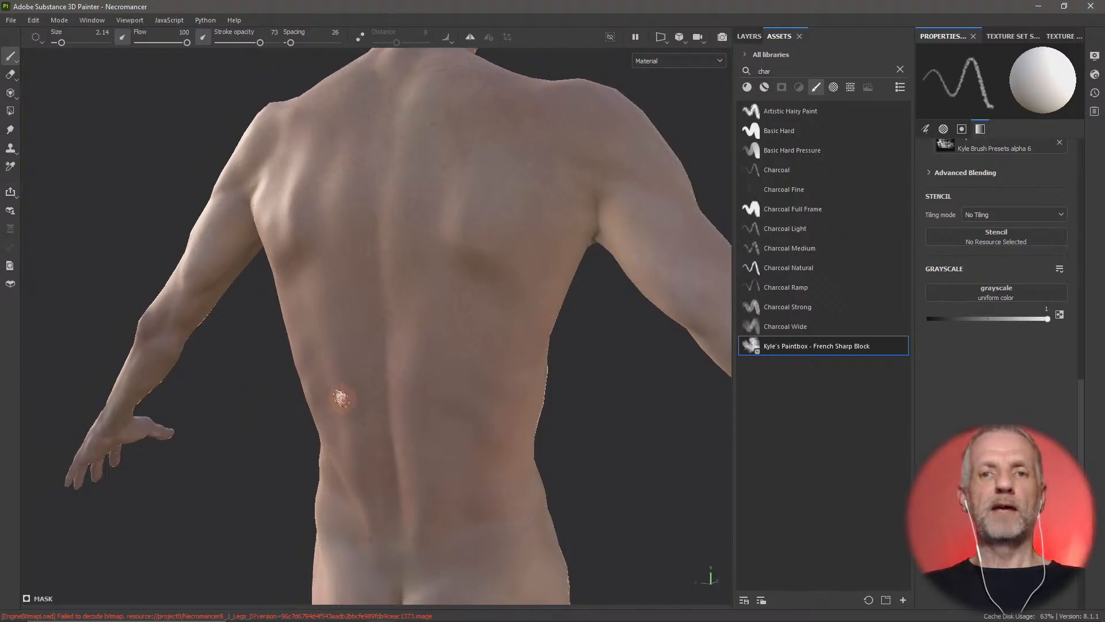
pyautogui.scroll(-2, 348, 397)
pyautogui.keyDown('alt'); pyautogui.moveTo(377, 387); pyautogui.dragTo(385, 357, button='middle'); pyautogui.keyUp('alt')
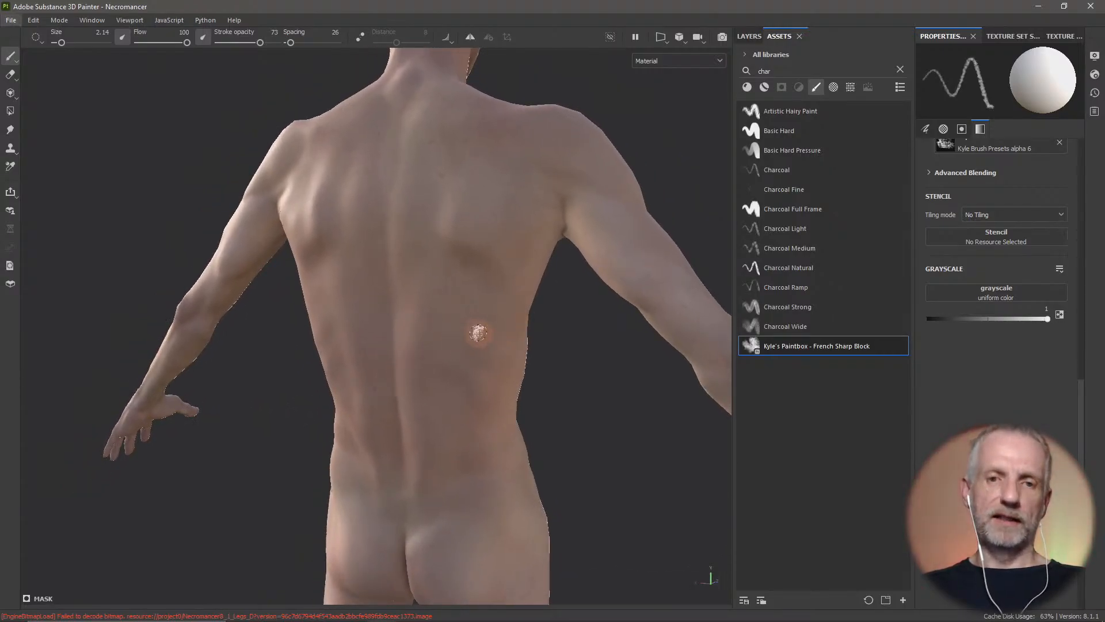
pyautogui.keyDown('shift'); pyautogui.moveTo(478, 333); pyautogui.dragTo(525, 345, button='right'); pyautogui.keyUp('shift')
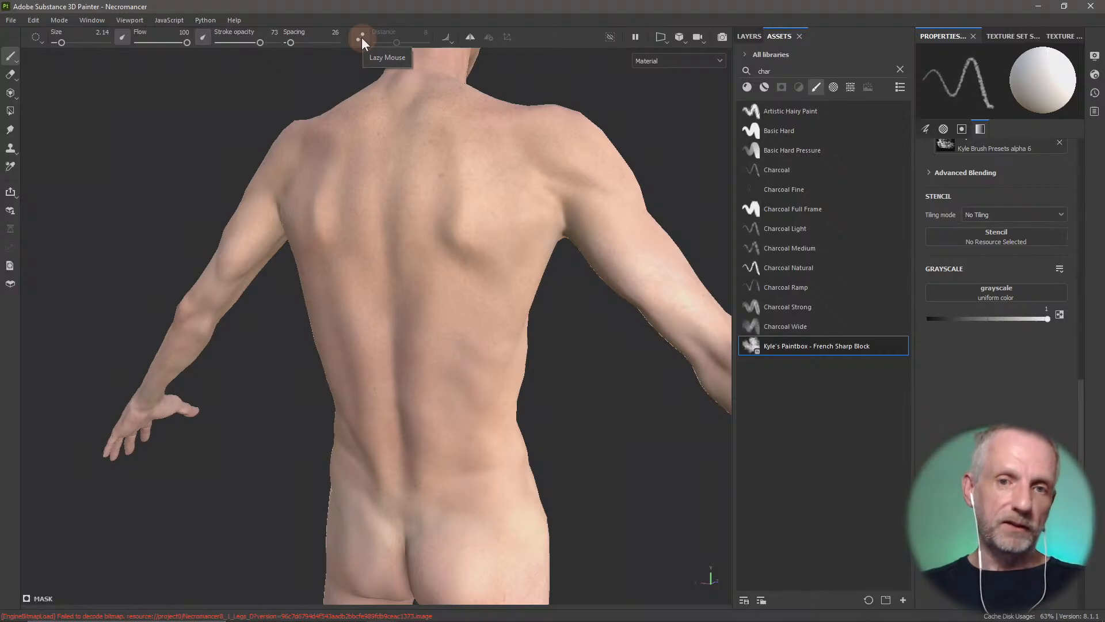
pyautogui.scroll(5, 423, 164)
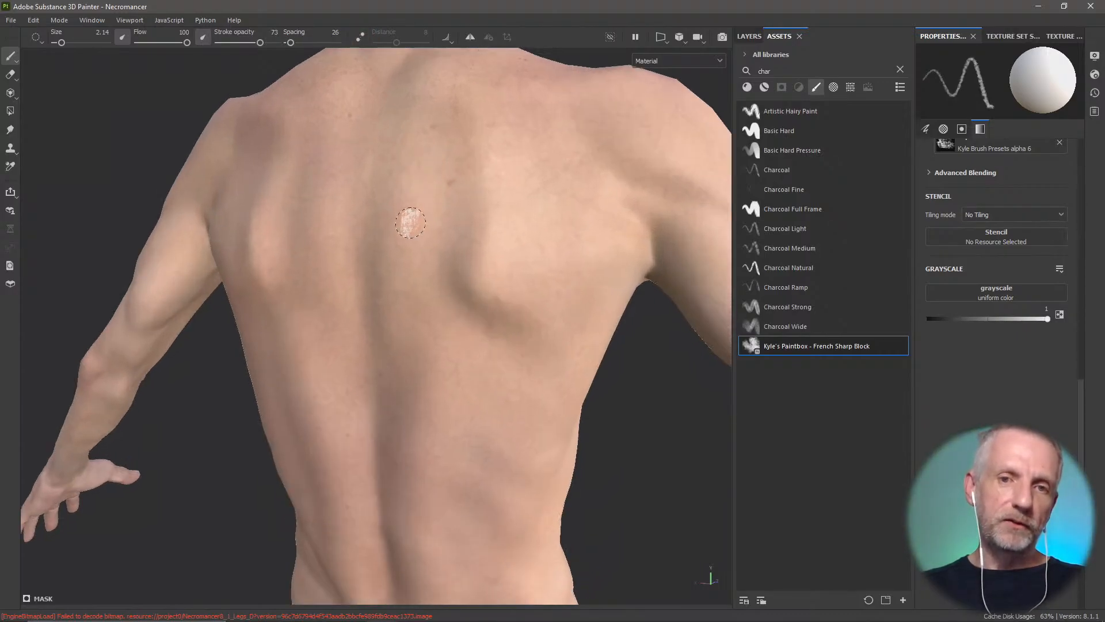
pyautogui.scroll(2, 411, 222)
pyautogui.moveTo(430, 200)
pyautogui.mouseDown()
pyautogui.moveTo(386, 190)
pyautogui.moveTo(342, 201)
pyautogui.moveTo(322, 316)
pyautogui.moveTo(437, 287)
pyautogui.moveTo(452, 214)
pyautogui.mouseUp()
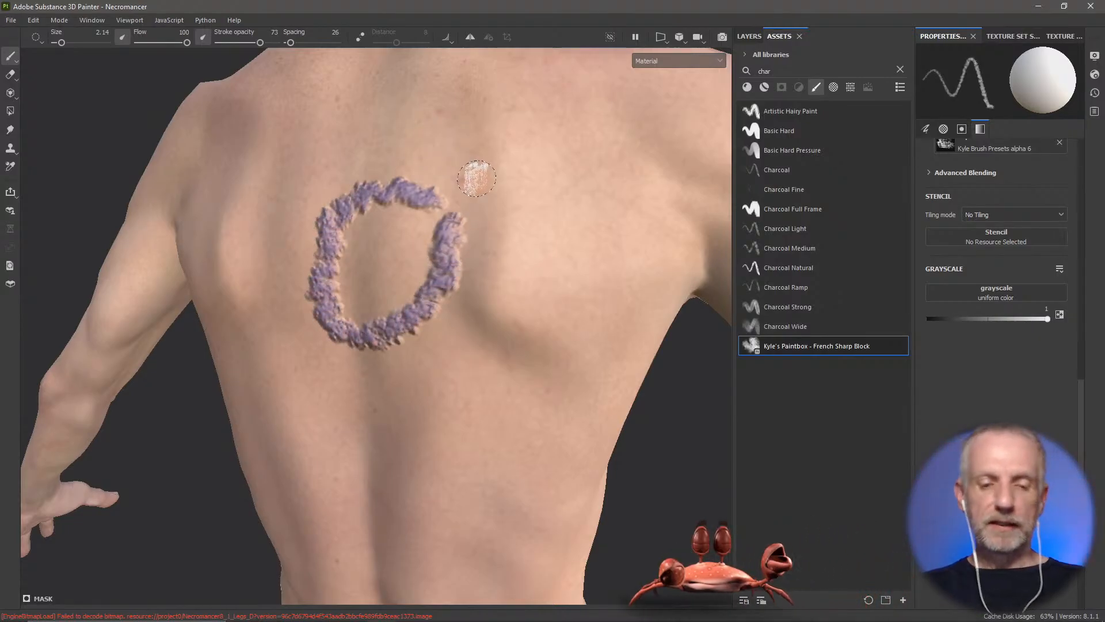
pyautogui.hotkey('ctrl', 'z')
# Enable Lazy Mouse to paint an S-curve and a slanted line on the back, plus a comparison line without it.
pyautogui.click(359, 38)
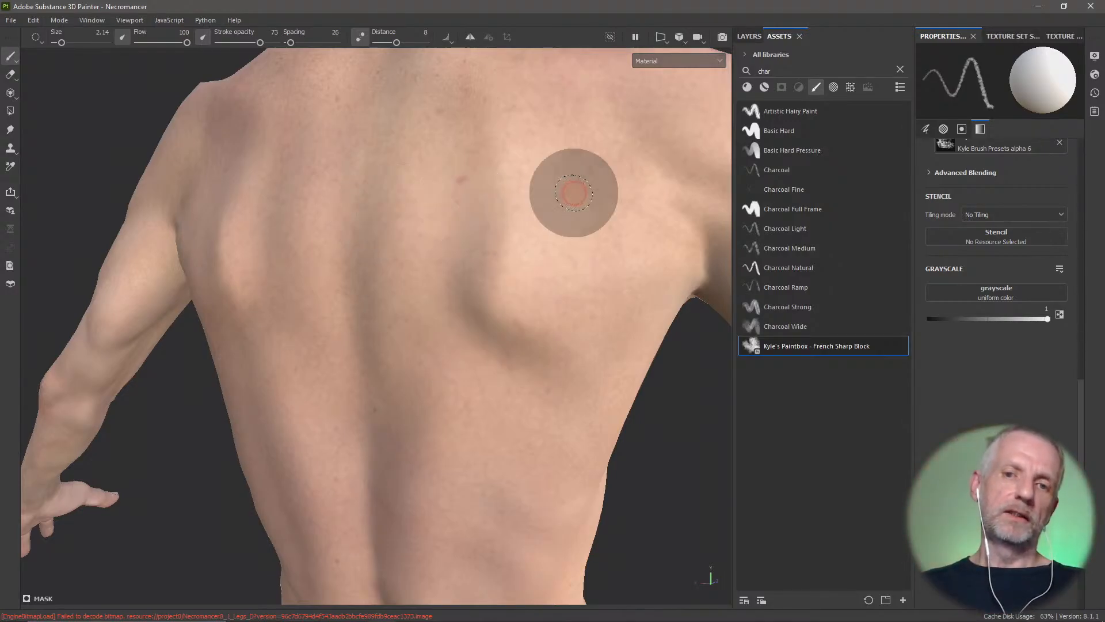
pyautogui.moveTo(582, 191)
pyautogui.mouseDown()
pyautogui.moveTo(456, 178)
pyautogui.moveTo(333, 219)
pyautogui.moveTo(353, 294)
pyautogui.moveTo(508, 340)
pyautogui.moveTo(505, 419)
pyautogui.moveTo(447, 547)
pyautogui.moveTo(395, 548)
pyautogui.moveTo(333, 444)
pyautogui.moveTo(276, 271)
pyautogui.mouseUp()
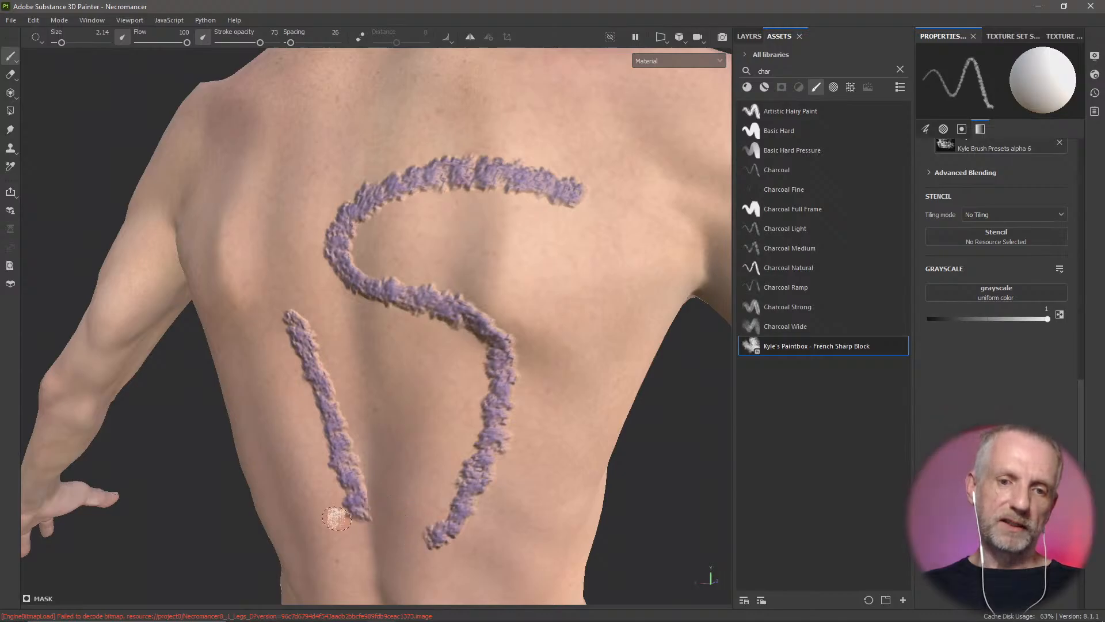
pyautogui.moveTo(294, 492); pyautogui.dragTo(245, 316)
# Re-enable Lazy Mouse and paint smoothed strokes down the back and up toward the shoulder.
pyautogui.click(360, 36)
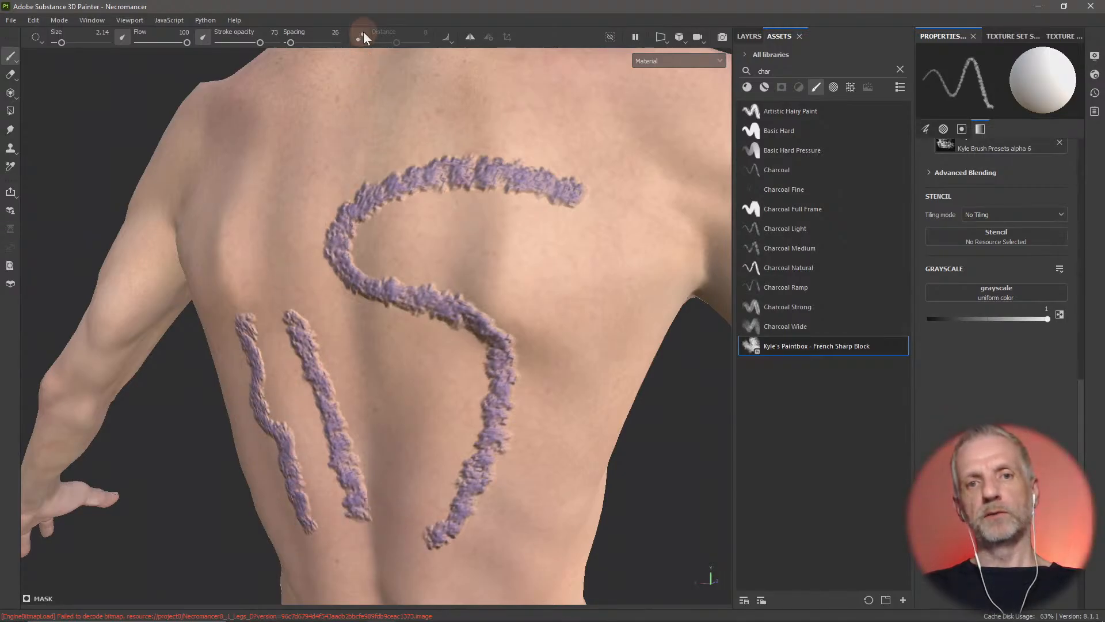
pyautogui.moveTo(419, 506); pyautogui.dragTo(386, 302)
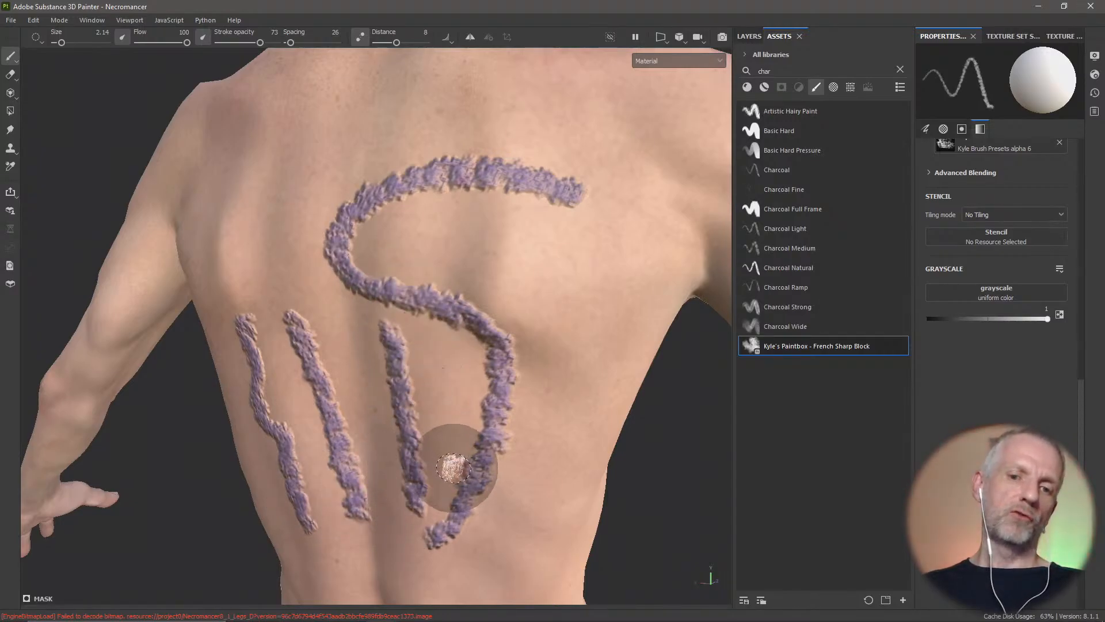
pyautogui.moveTo(451, 458)
pyautogui.mouseDown()
pyautogui.moveTo(455, 357)
pyautogui.moveTo(495, 323)
pyautogui.mouseUp()
pyautogui.moveTo(527, 266); pyautogui.dragTo(630, 226)
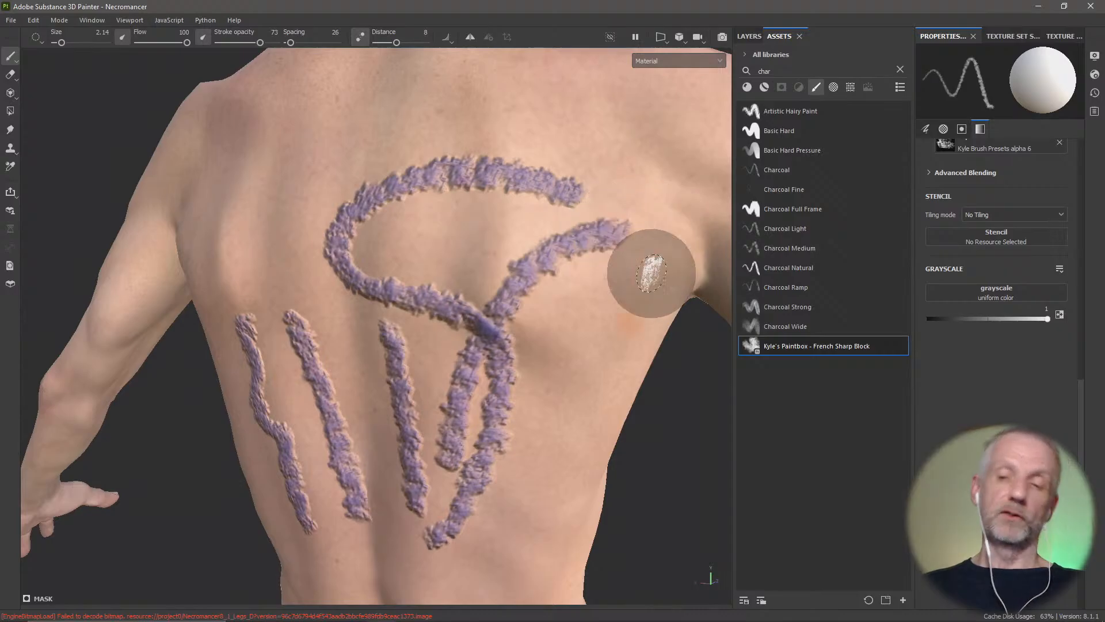
# Examine the painted strokes on the back, chest, neck and head from several angles.
pyautogui.keyDown('alt'); pyautogui.moveTo(513, 457); pyautogui.dragTo(590, 464); pyautogui.keyUp('alt')
pyautogui.scroll(-3, 592, 464)
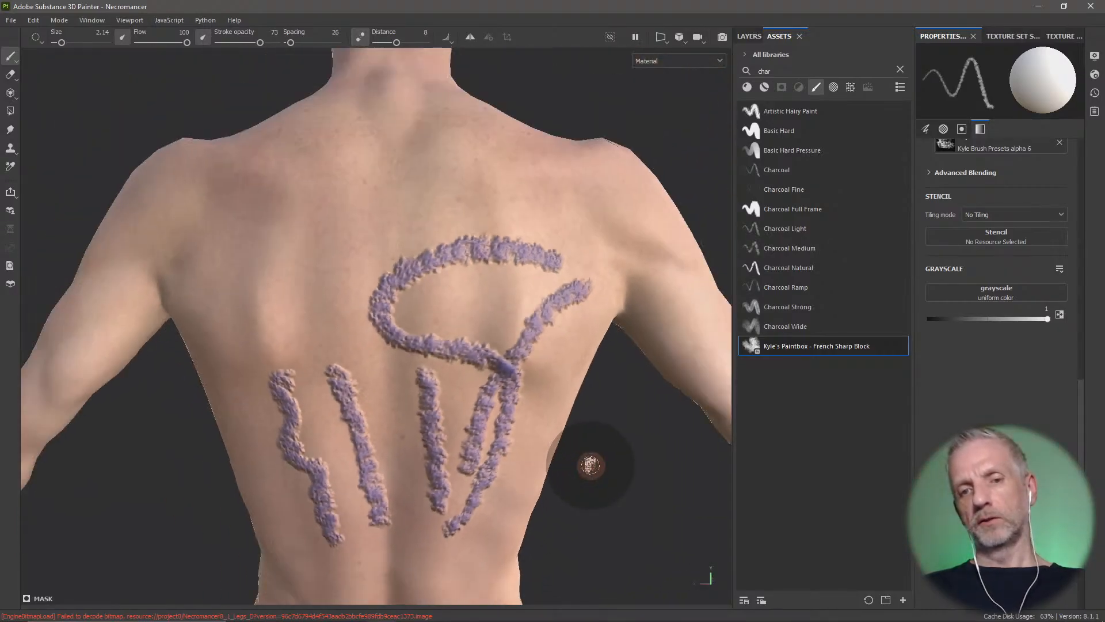
pyautogui.keyDown('alt'); pyautogui.moveTo(592, 464); pyautogui.dragTo(570, 379, button='middle'); pyautogui.keyUp('alt')
pyautogui.moveTo(592, 410)
pyautogui.keyDown('alt'); pyautogui.mouseDown()
pyautogui.moveTo(654, 402)
pyautogui.moveTo(565, 395)
pyautogui.moveTo(895, 420)
pyautogui.mouseUp(); pyautogui.keyUp('alt')
pyautogui.keyDown('alt'); pyautogui.moveTo(729, 386); pyautogui.dragTo(551, 368, button='right'); pyautogui.keyUp('alt')
pyautogui.keyDown('alt'); pyautogui.moveTo(566, 370); pyautogui.dragTo(643, 373); pyautogui.keyUp('alt')
pyautogui.moveTo(576, 365)
pyautogui.keyDown('alt'); pyautogui.mouseDown(button='middle')
pyautogui.moveTo(454, 392)
pyautogui.moveTo(400, 385)
pyautogui.mouseUp(button='middle'); pyautogui.keyUp('alt')
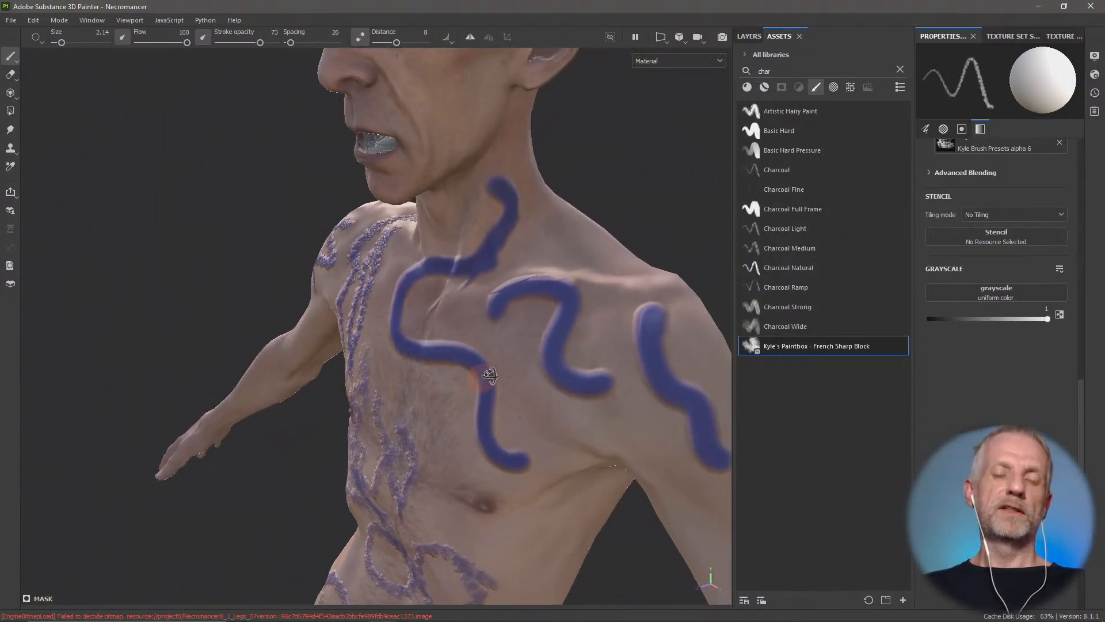
pyautogui.keyDown('alt'); pyautogui.moveTo(486, 375); pyautogui.dragTo(570, 363); pyautogui.keyUp('alt')
pyautogui.scroll(-3, 568, 363)
pyautogui.keyDown('alt'); pyautogui.moveTo(568, 363); pyautogui.dragTo(480, 299, button='middle'); pyautogui.keyUp('alt')
pyautogui.moveTo(480, 299)
pyautogui.keyDown('alt'); pyautogui.mouseDown()
pyautogui.moveTo(663, 306)
pyautogui.moveTo(299, 288)
pyautogui.moveTo(362, 295)
pyautogui.moveTo(345, 299)
pyautogui.mouseUp(); pyautogui.keyUp('alt')
pyautogui.scroll(-3, 379, 297)
pyautogui.keyDown('alt'); pyautogui.moveTo(356, 238); pyautogui.dragTo(359, 269); pyautogui.keyUp('alt')
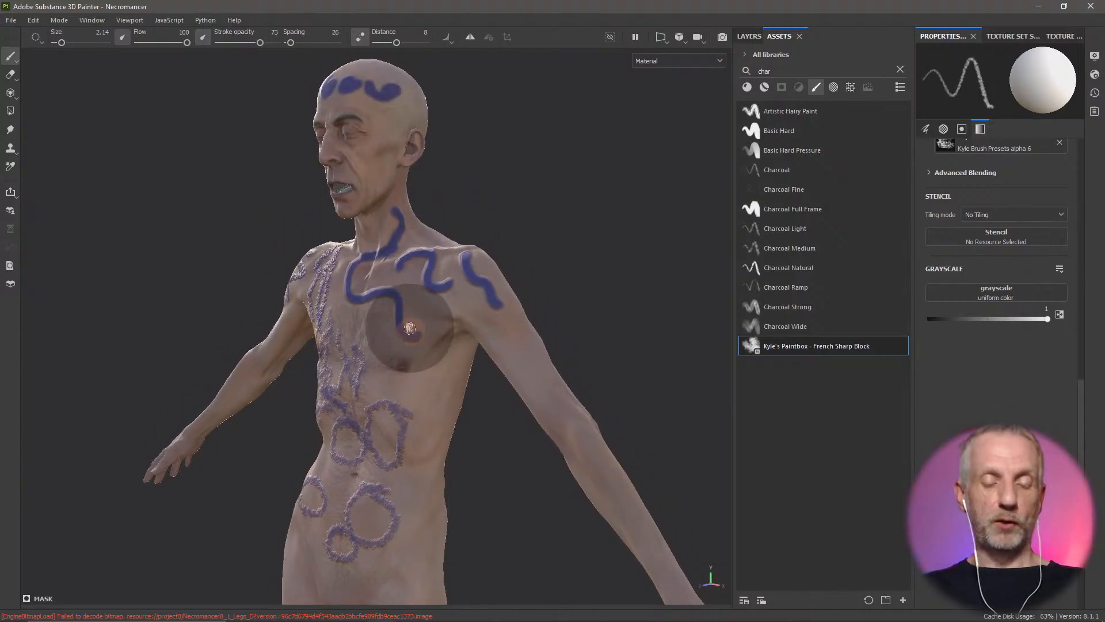
# Rotate the environment lighting and check how the painted strokes look on the chest, back and head.
pyautogui.keyDown('shift'); pyautogui.moveTo(458, 332); pyautogui.dragTo(458, 332, button='right'); pyautogui.keyUp('shift')
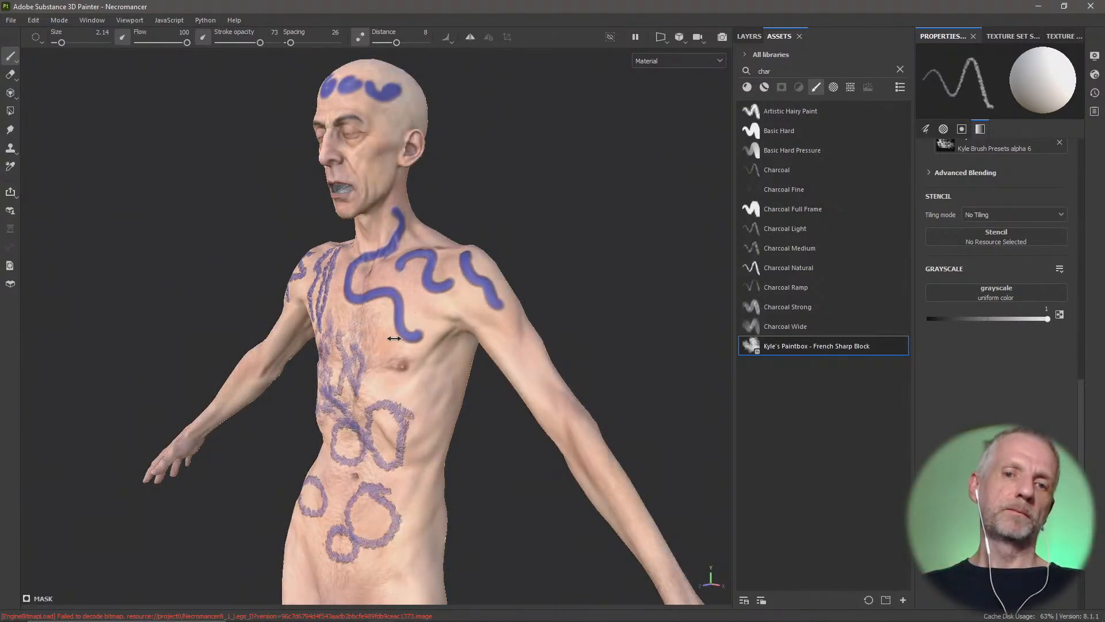
pyautogui.moveTo(443, 343)
pyautogui.keyDown('shift'); pyautogui.mouseDown(button='right')
pyautogui.moveTo(366, 337)
pyautogui.moveTo(418, 341)
pyautogui.moveTo(389, 336)
pyautogui.mouseUp(button='right'); pyautogui.keyUp('shift')
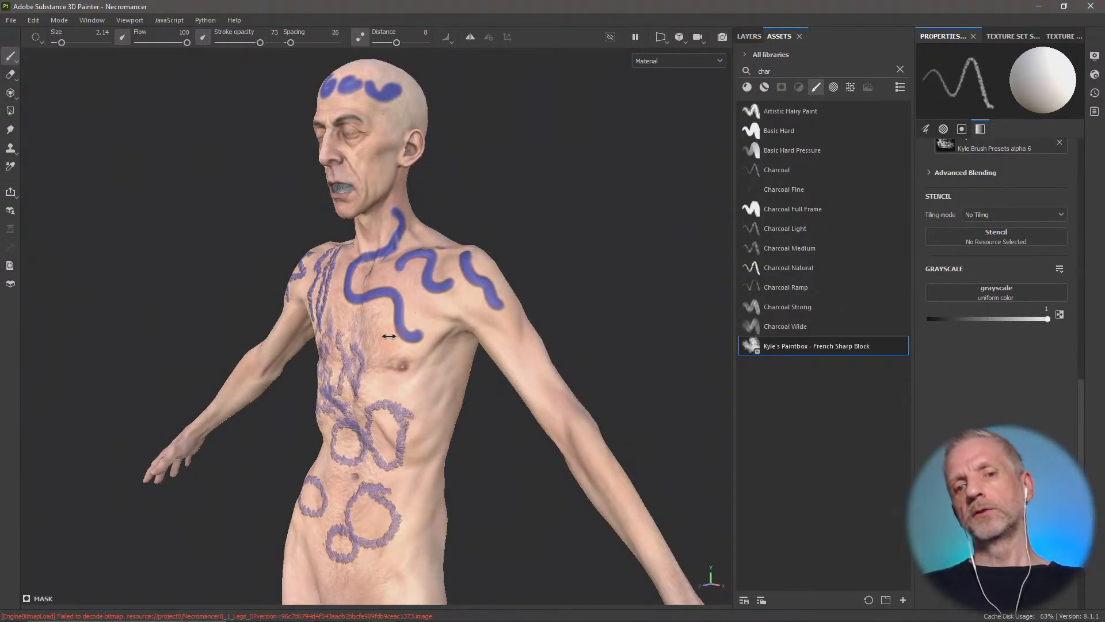
pyautogui.moveTo(407, 334)
pyautogui.keyDown('alt'); pyautogui.mouseDown()
pyautogui.moveTo(235, 338)
pyautogui.moveTo(86, 370)
pyautogui.mouseUp(); pyautogui.keyUp('alt')
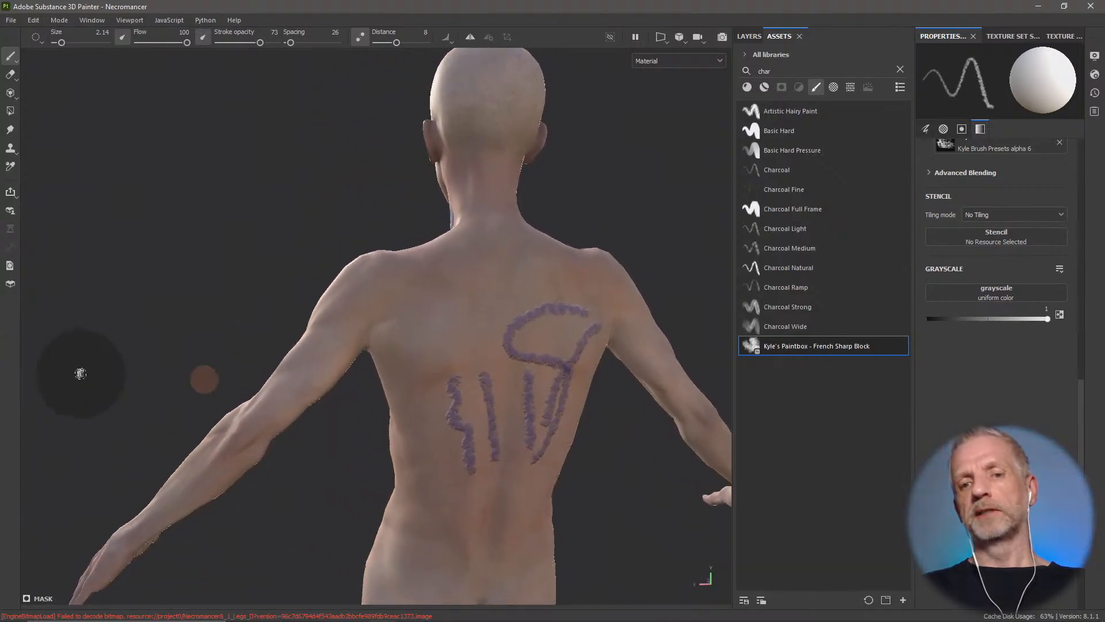
pyautogui.moveTo(370, 383)
pyautogui.keyDown('shift'); pyautogui.mouseDown(button='right')
pyautogui.moveTo(291, 379)
pyautogui.moveTo(404, 385)
pyautogui.mouseUp(button='right'); pyautogui.keyUp('shift')
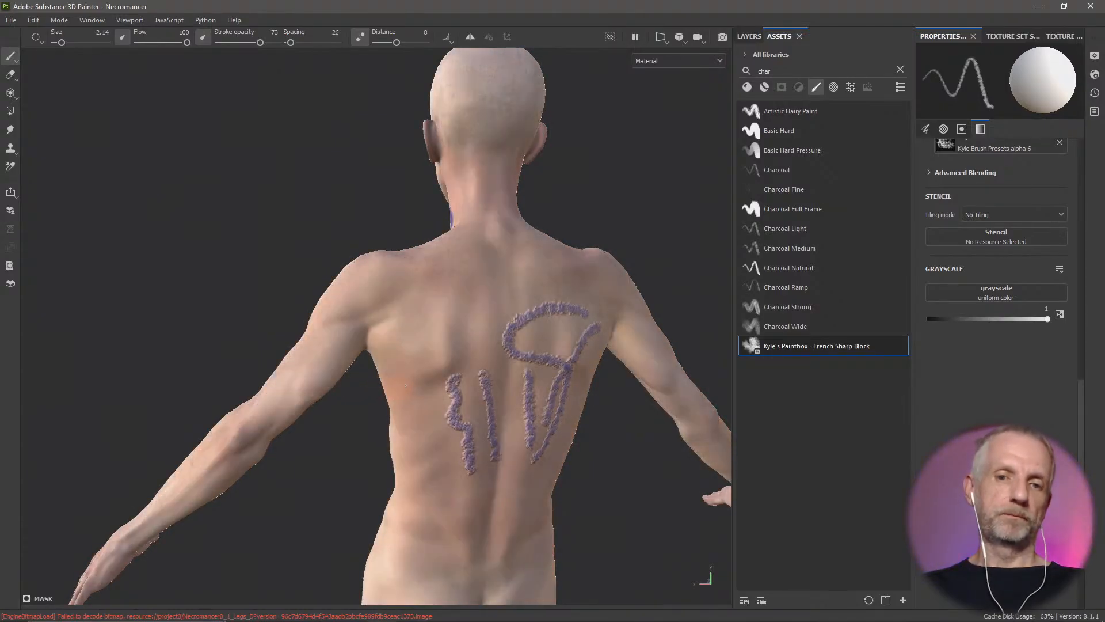
pyautogui.keyDown('alt'); pyautogui.moveTo(455, 386); pyautogui.dragTo(777, 388); pyautogui.keyUp('alt')
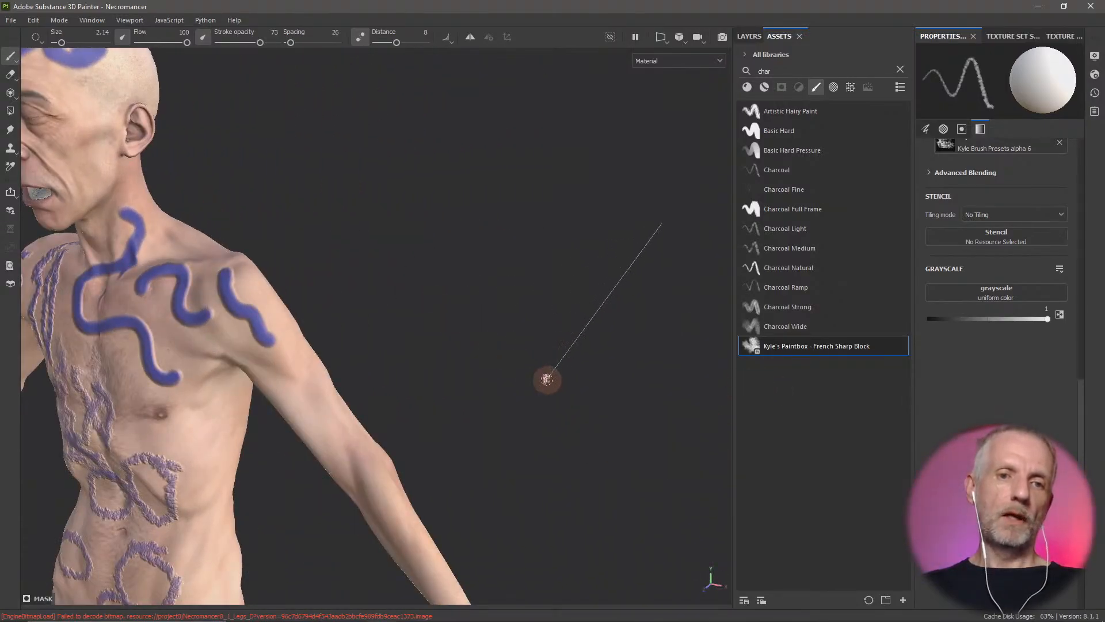
pyautogui.keyDown('alt'); pyautogui.moveTo(452, 282); pyautogui.dragTo(616, 349, button='middle'); pyautogui.keyUp('alt')
pyautogui.keyDown('alt'); pyautogui.moveTo(448, 328); pyautogui.dragTo(582, 296); pyautogui.keyUp('alt')
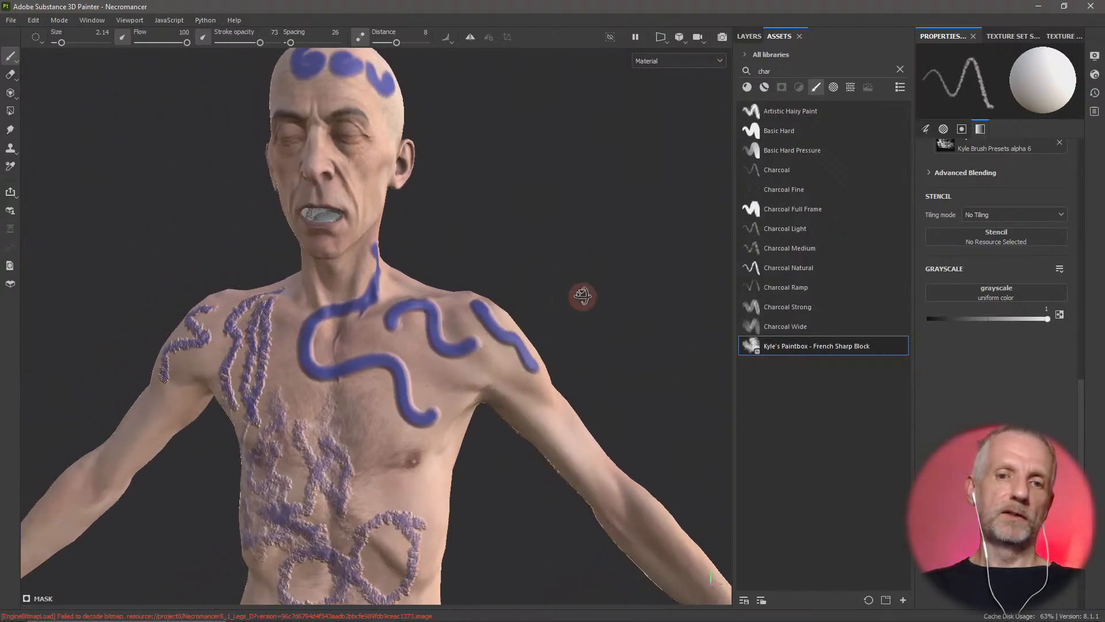
pyautogui.keyDown('alt'); pyautogui.moveTo(570, 281); pyautogui.dragTo(639, 453, button='middle'); pyautogui.keyUp('alt')
pyautogui.scroll(3, 605, 416)
pyautogui.keyDown('alt'); pyautogui.moveTo(602, 415); pyautogui.dragTo(569, 374); pyautogui.keyUp('alt')
pyautogui.keyDown('alt'); pyautogui.moveTo(569, 374); pyautogui.dragTo(571, 355, button='middle'); pyautogui.keyUp('alt')
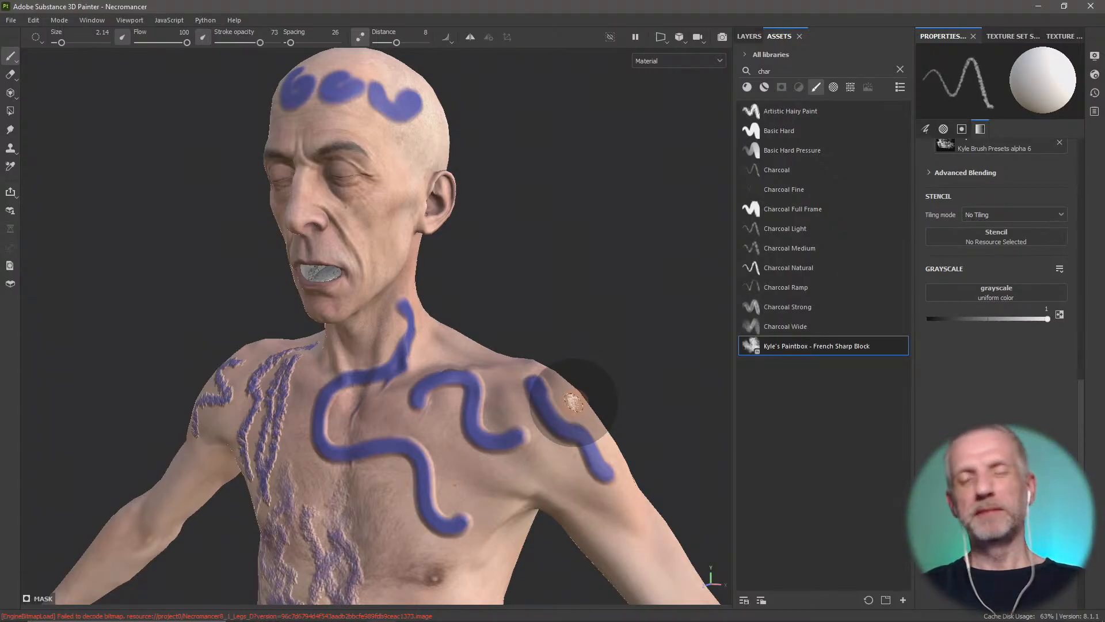
# Delete the two test paint layers, Fill layer 1 and Layer 1, from above the Skin folder.
pyautogui.click(748, 37)
pyautogui.click(831, 75)
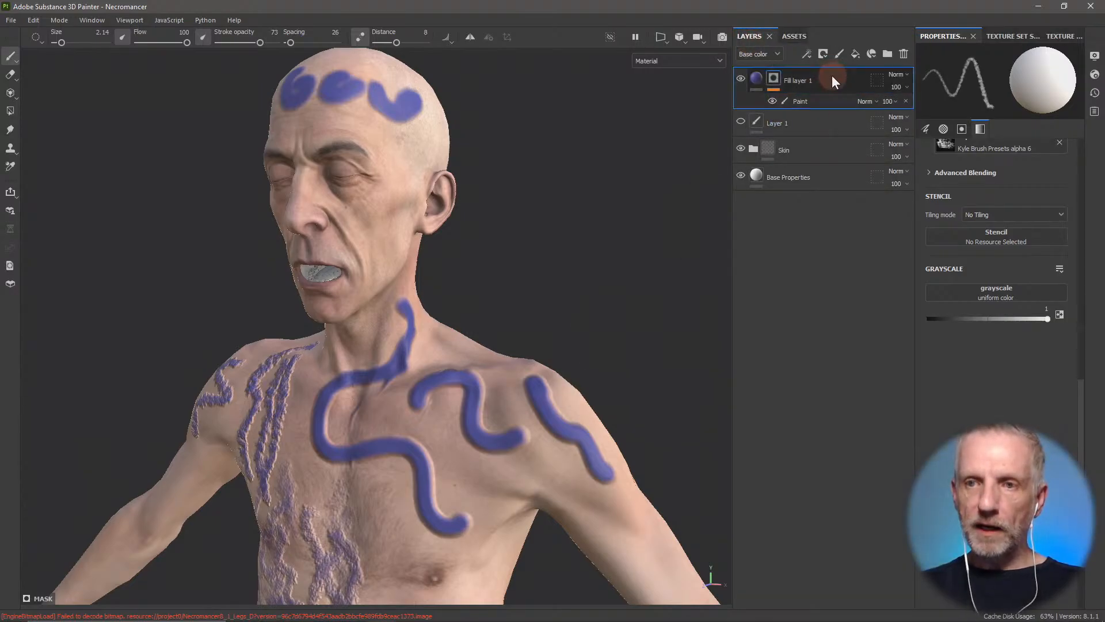
pyautogui.click(904, 54)
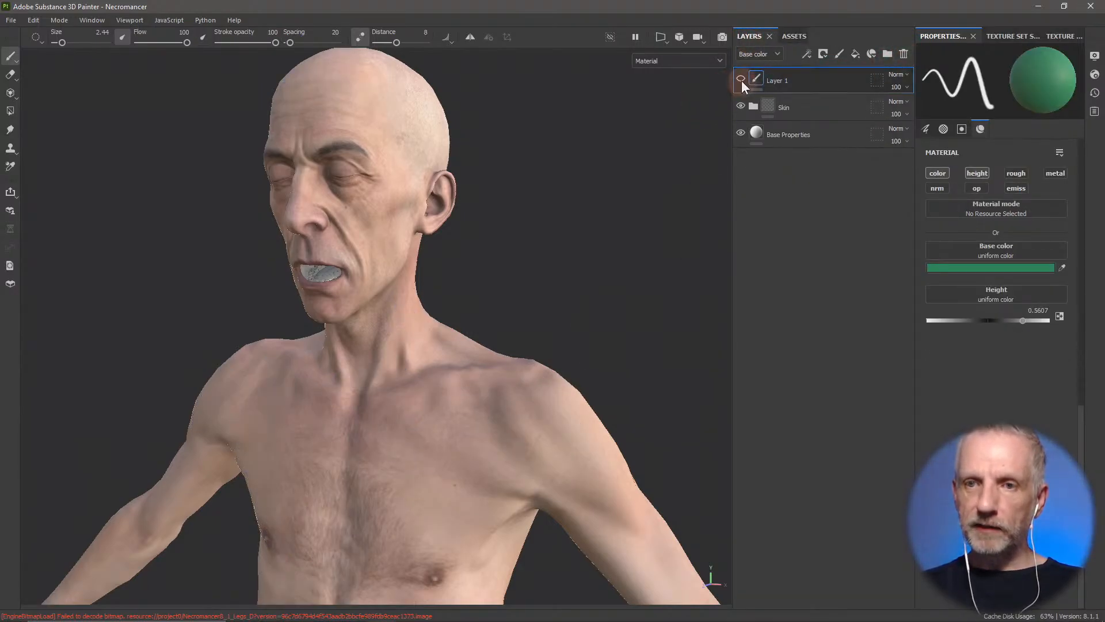
pyautogui.click(741, 79)
pyautogui.click(741, 80)
pyautogui.click(904, 54)
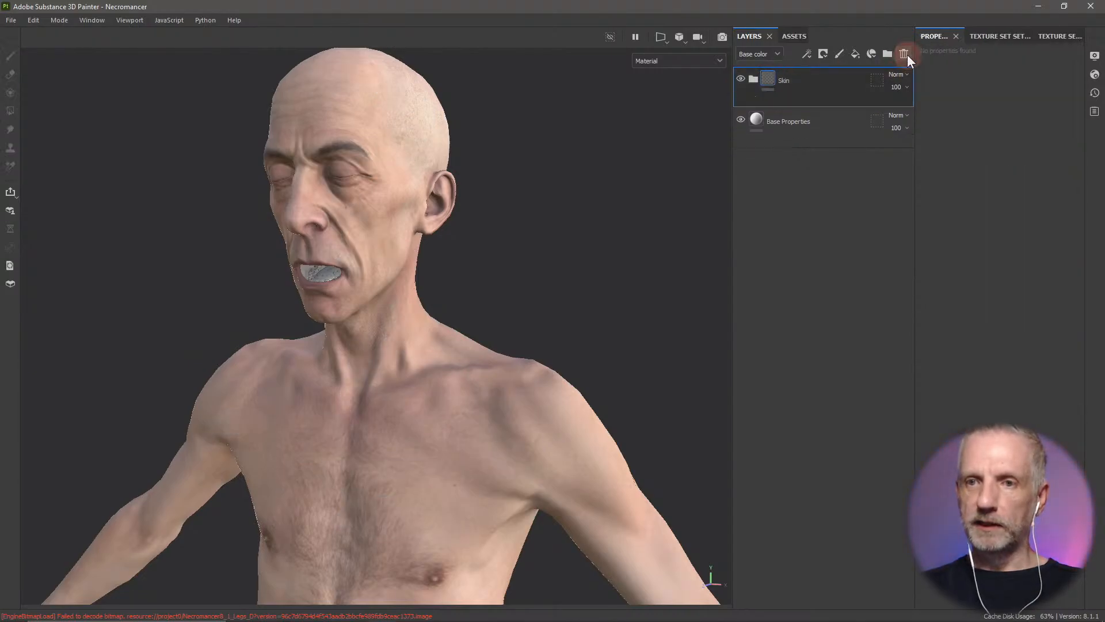
# Add a fill layer above the Skin folder and give it a black mask containing a paint effect.
pyautogui.click(855, 53)
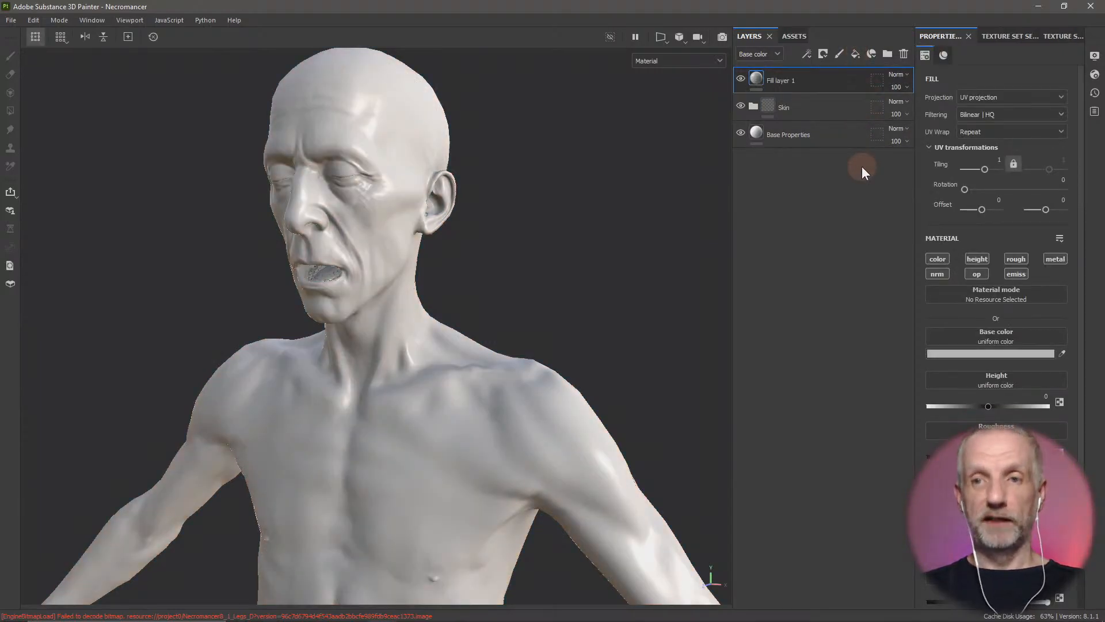
pyautogui.click(823, 53)
pyautogui.click(869, 82)
pyautogui.press('1')
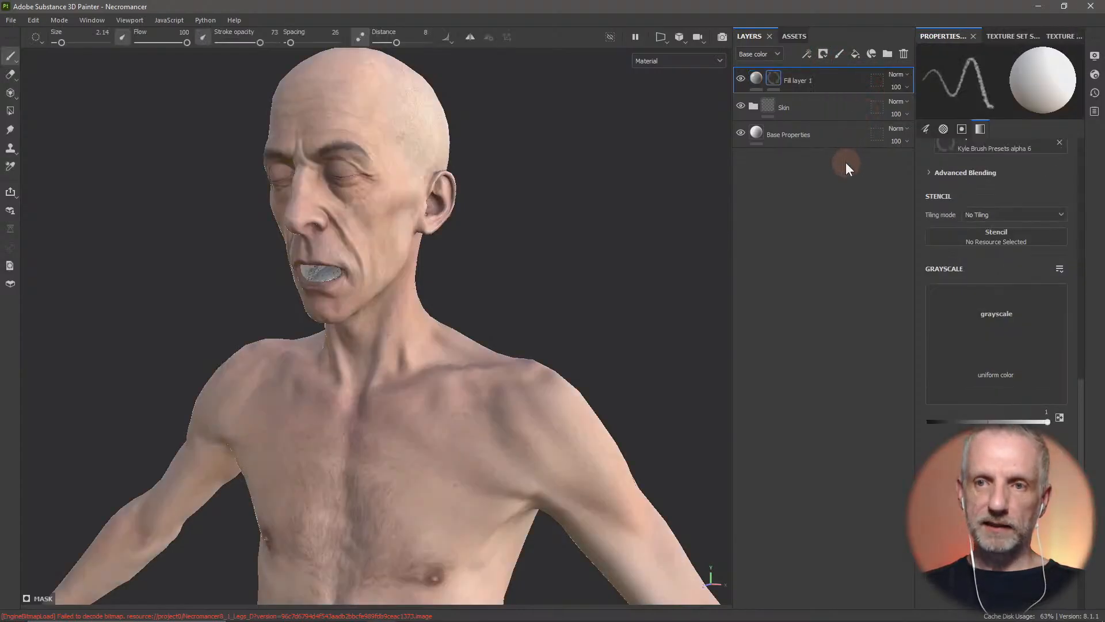
pyautogui.click(808, 54)
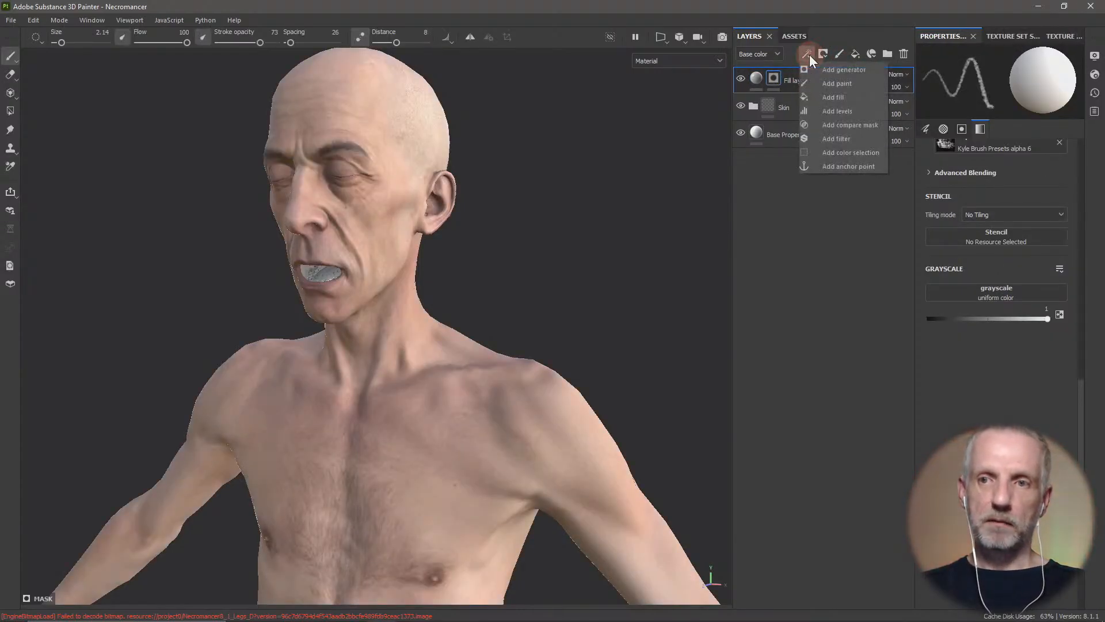
pyautogui.click(859, 84)
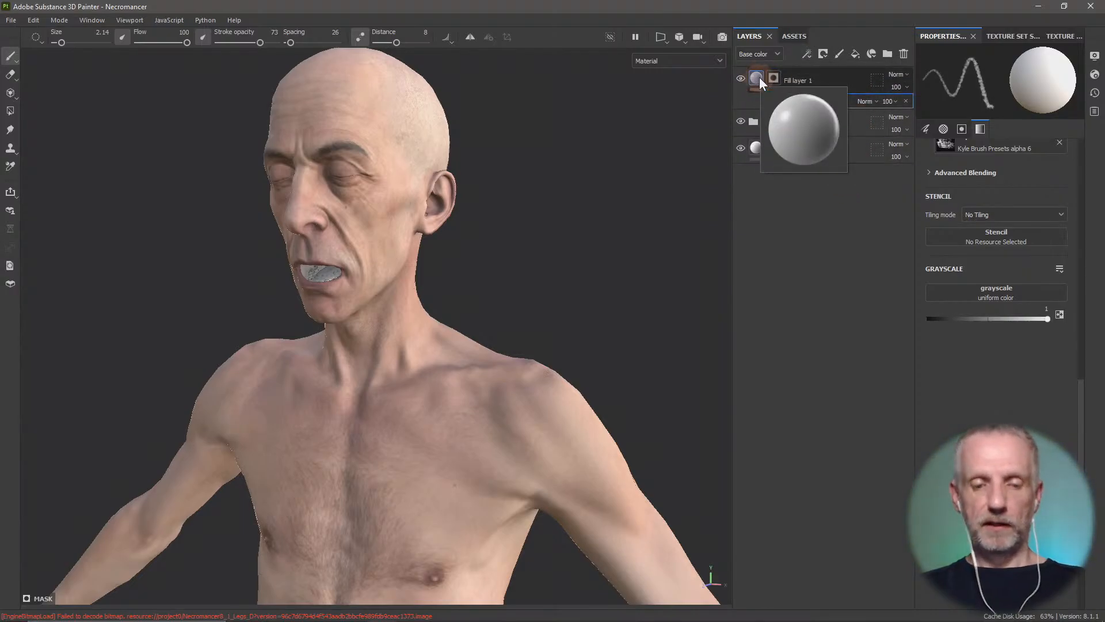
# Switch to Photoshop and show the Aloy group instead of Kotallo and Zo in Horizon References.psd.
pyautogui.hotkey('alt', 'Tab')
pyautogui.hotkey('alt', 'Tab')
pyautogui.hotkey('alt', 'Tab')
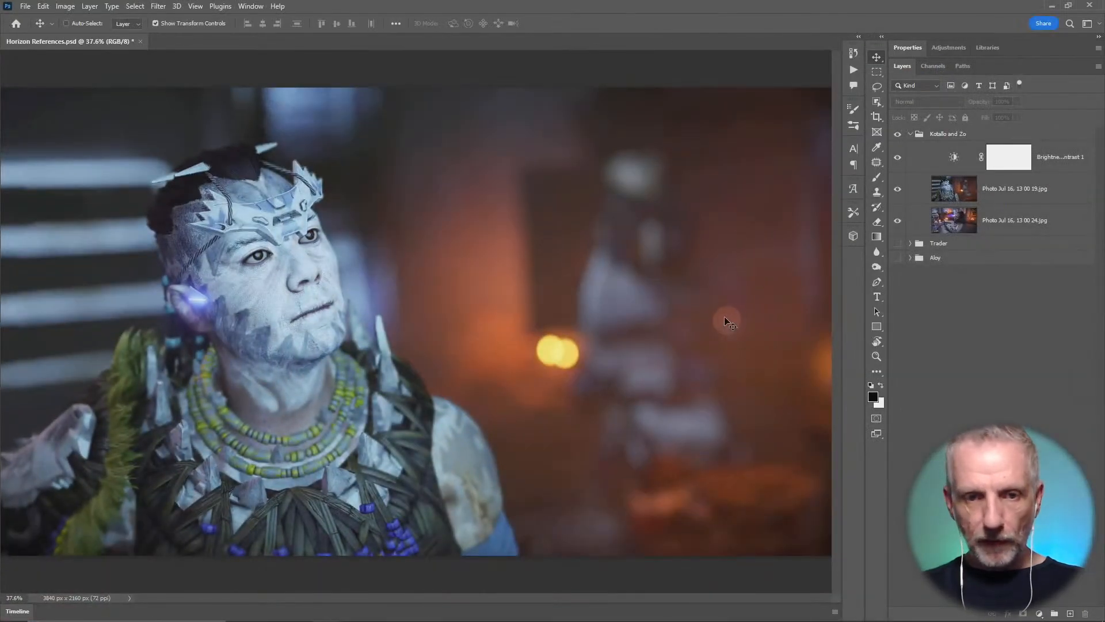
pyautogui.click(897, 134)
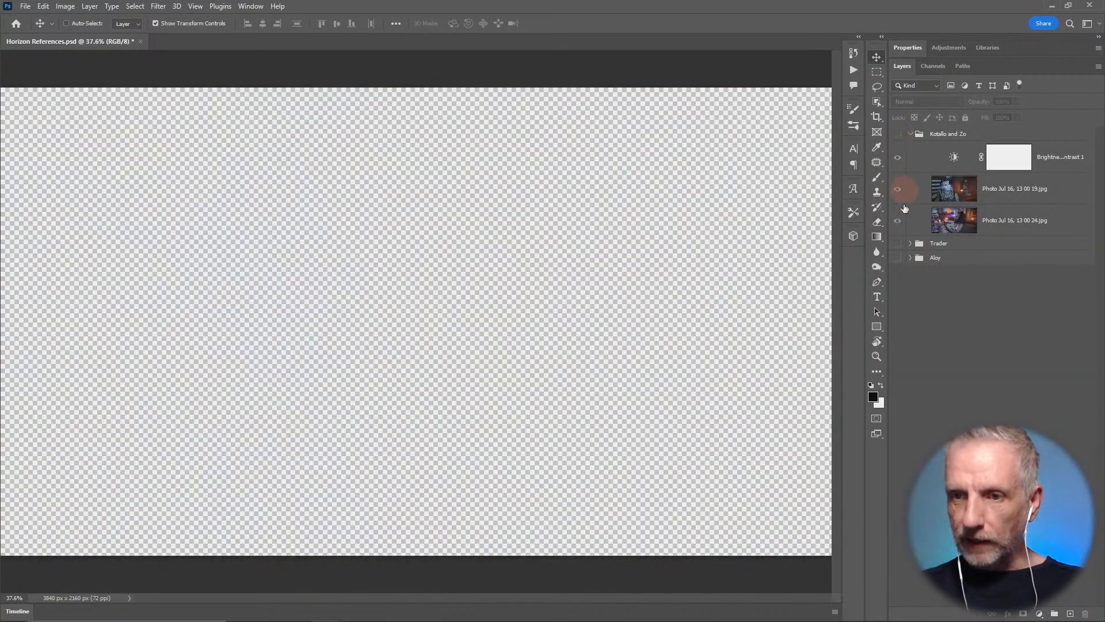
pyautogui.click(899, 257)
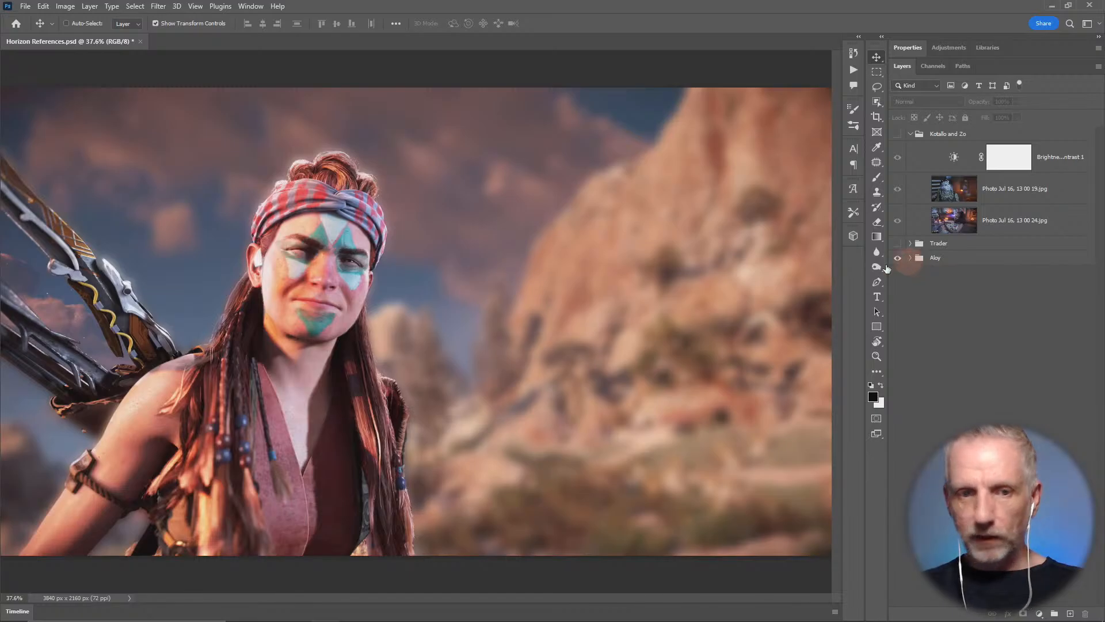
# Examine the face paint on Aloy's forehead, cheeks and chin up close in the reference image.
pyautogui.keyDown('alt'); pyautogui.scroll(2, 639, 329); pyautogui.keyUp('alt')
pyautogui.keyDown('alt'); pyautogui.scroll(2, 639, 329); pyautogui.keyUp('alt')
pyautogui.moveTo(531, 293); pyautogui.dragTo(810, 370)
pyautogui.keyDown('alt'); pyautogui.scroll(3, 719, 351); pyautogui.keyUp('alt')
pyautogui.keyDown('alt'); pyautogui.scroll(-1, 809, 372); pyautogui.keyUp('alt')
pyautogui.moveTo(697, 366); pyautogui.dragTo(746, 388)
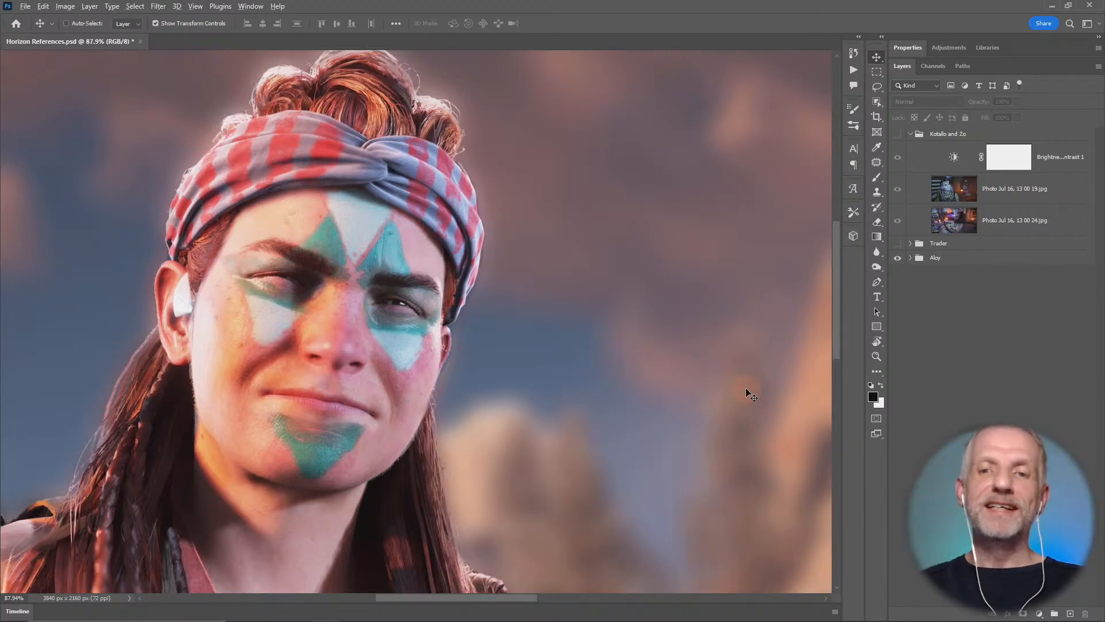
# Return to Substance 3D Painter and choose the Charcoal Medium brush for painting the new layer's mask.
pyautogui.hotkey('alt', 'Tab')
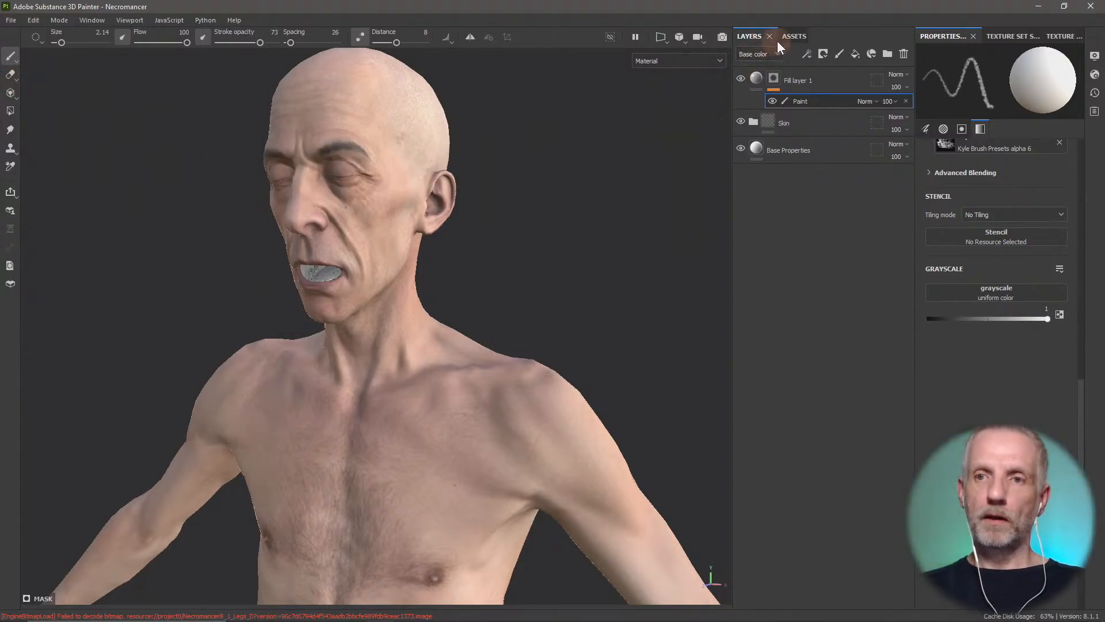
pyautogui.click(793, 37)
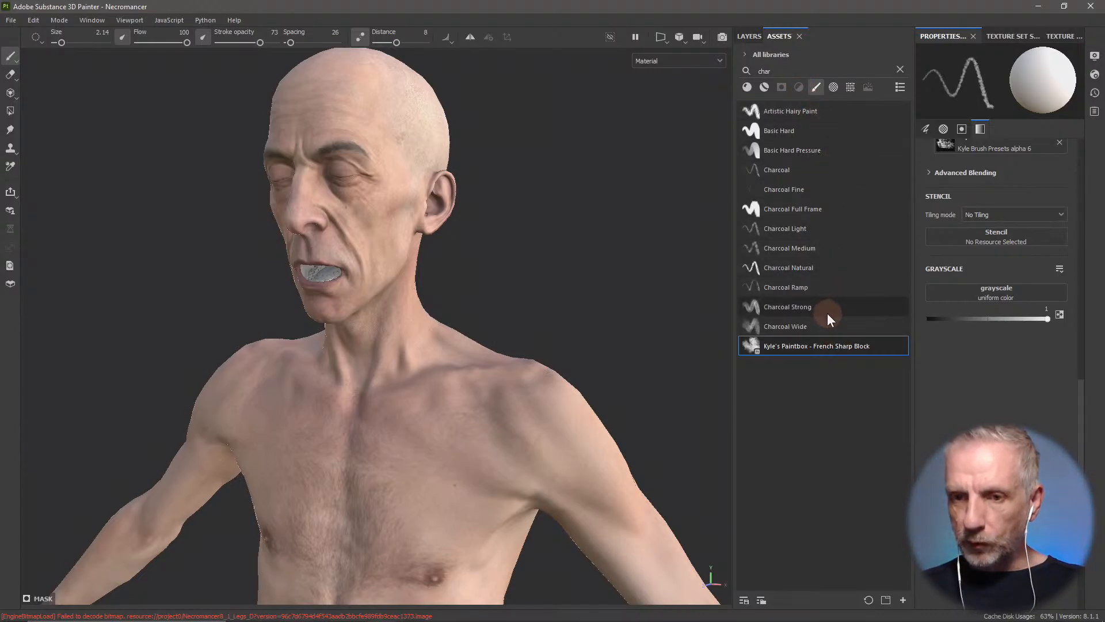
pyautogui.click(823, 248)
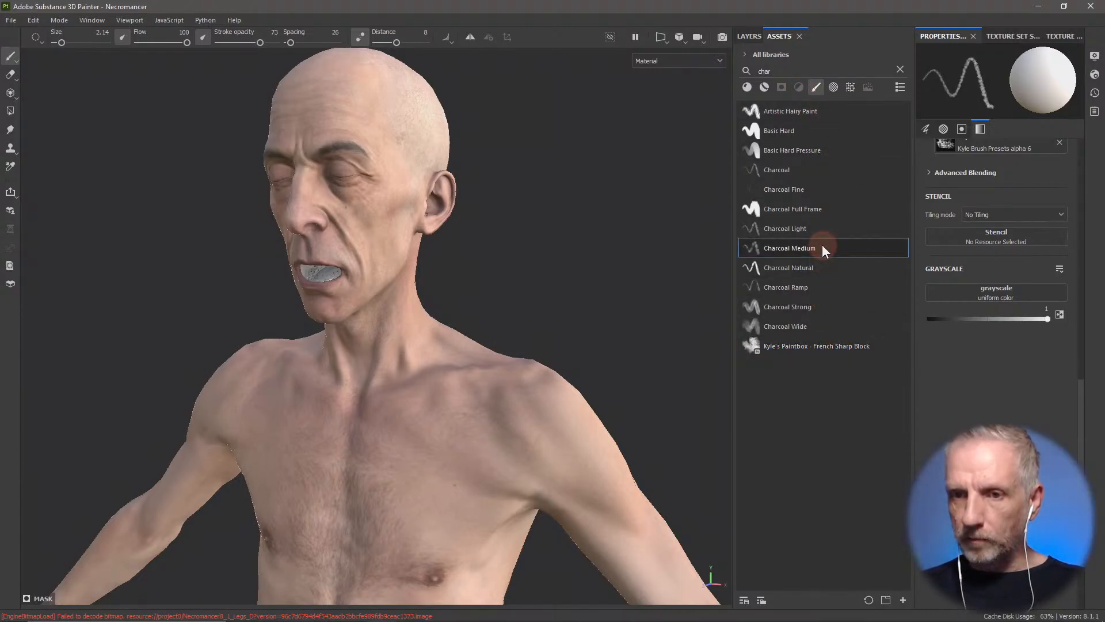
# Reduce the Charcoal Medium brush size to 2.44 for painting on the character.
pyautogui.moveTo(527, 375); pyautogui.dragTo(468, 416)
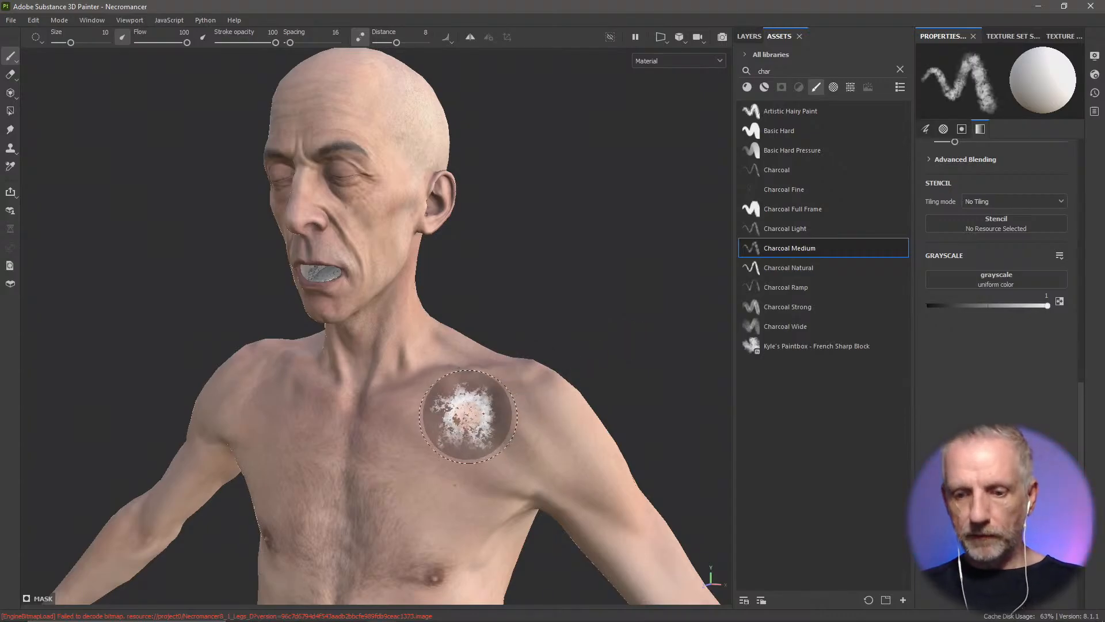
pyautogui.press('[')
pyautogui.press('[')
pyautogui.press('[')
pyautogui.press('[')
pyautogui.press('[')
pyautogui.press('[')
pyautogui.press('[')
pyautogui.press('[')
pyautogui.press('[')
pyautogui.press('[')
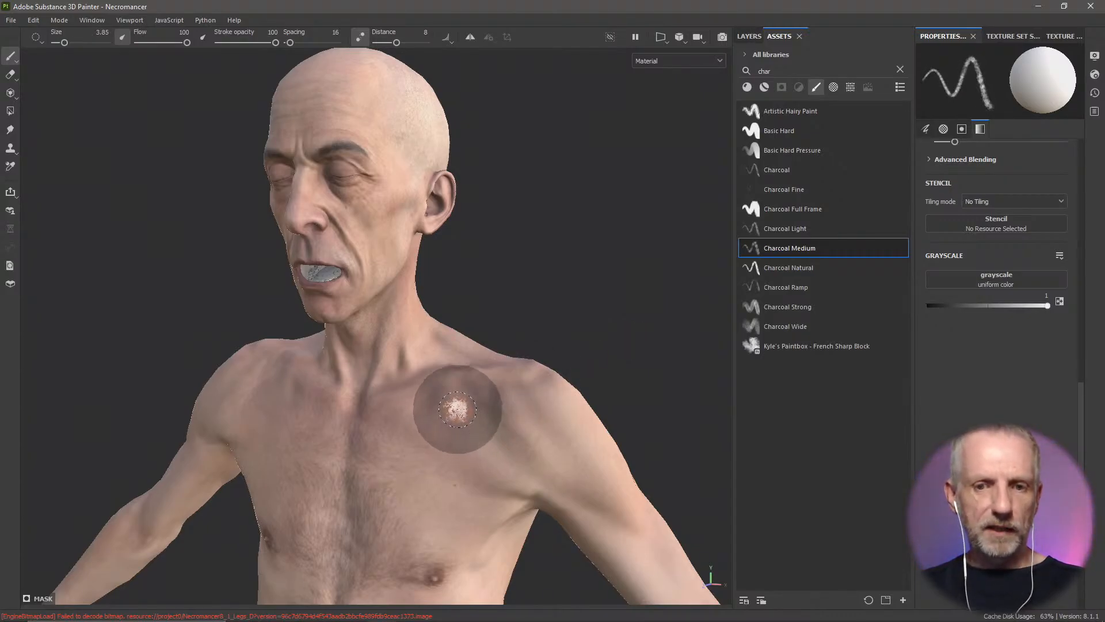
pyautogui.press('[')
pyautogui.press('[')
pyautogui.press('[')
pyautogui.press('[')
pyautogui.press('[')
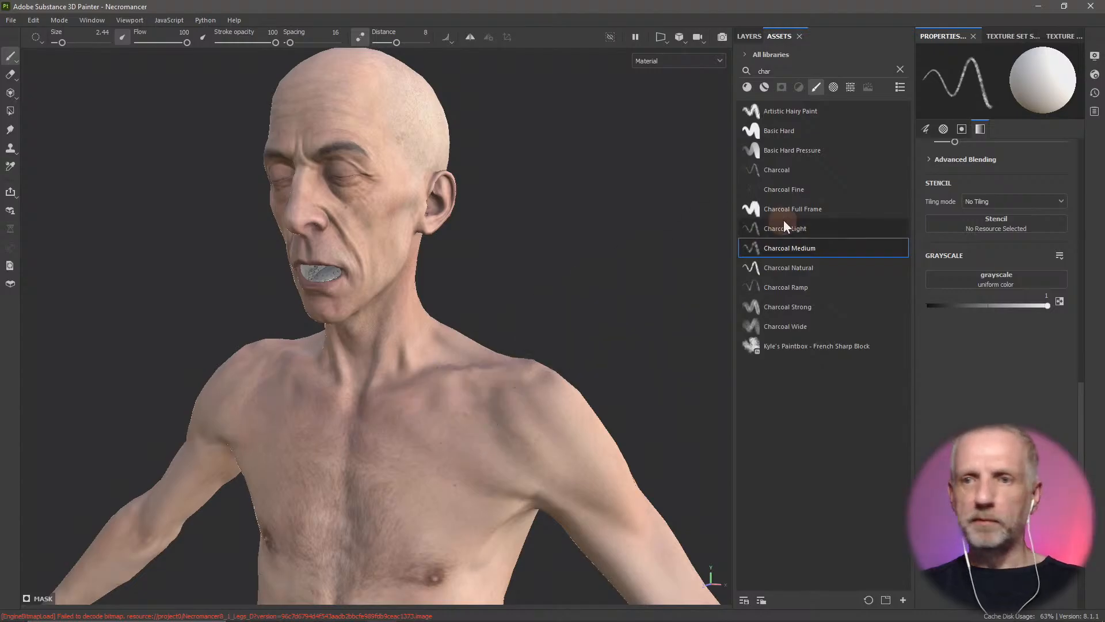
# Limit the fill layer above the Skin folder to its color channel and set its base color to the green swatch 1E8252.
pyautogui.click(741, 36)
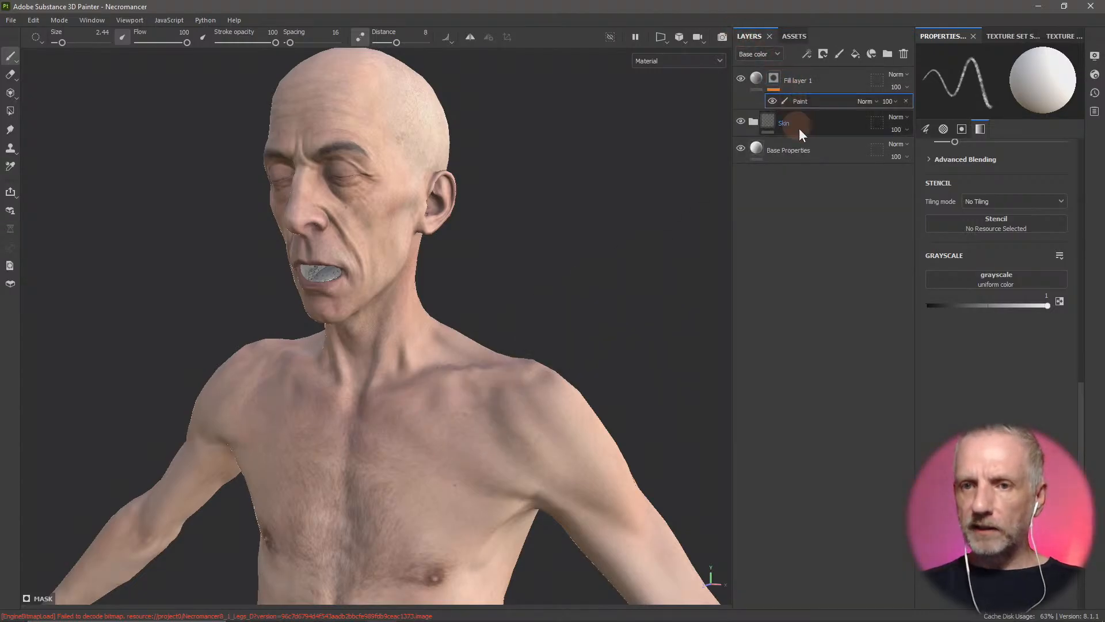
pyautogui.click(755, 77)
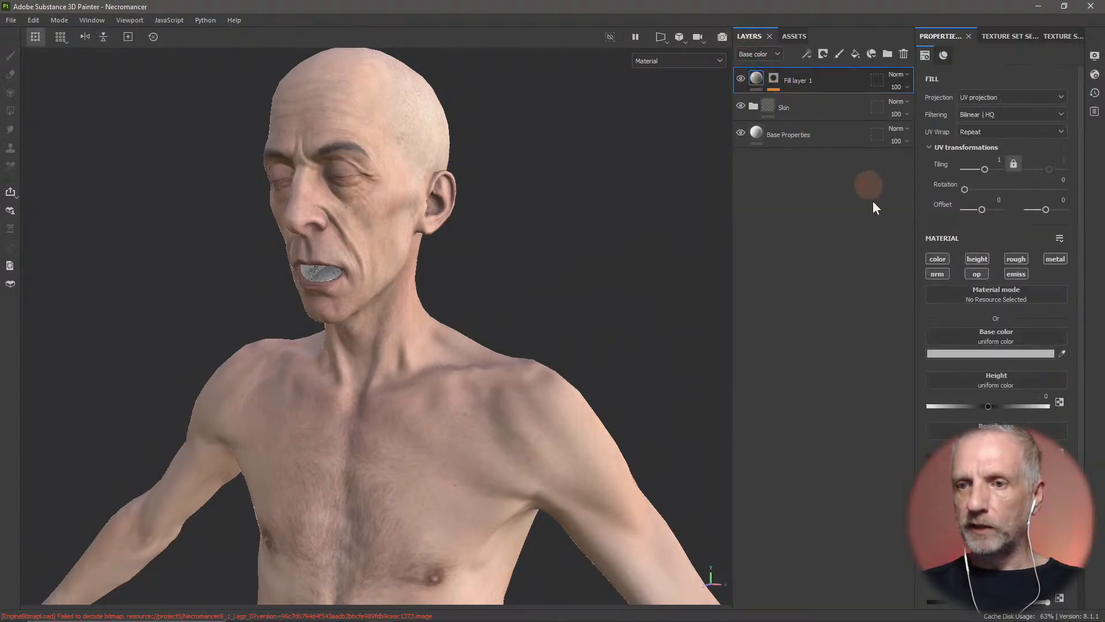
pyautogui.click(941, 258)
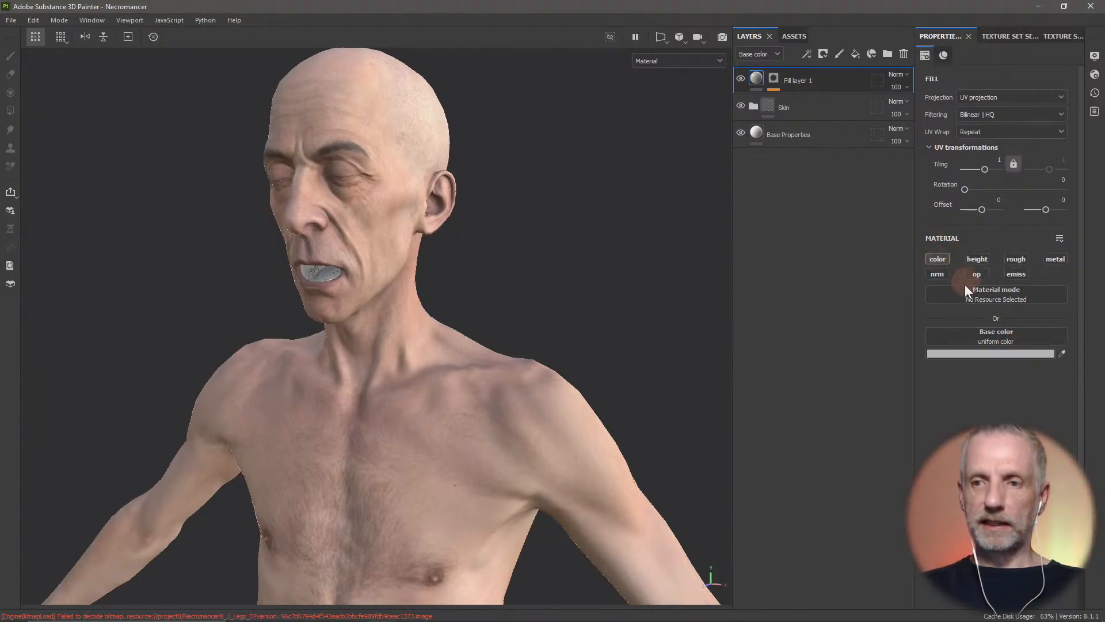
pyautogui.click(1008, 354)
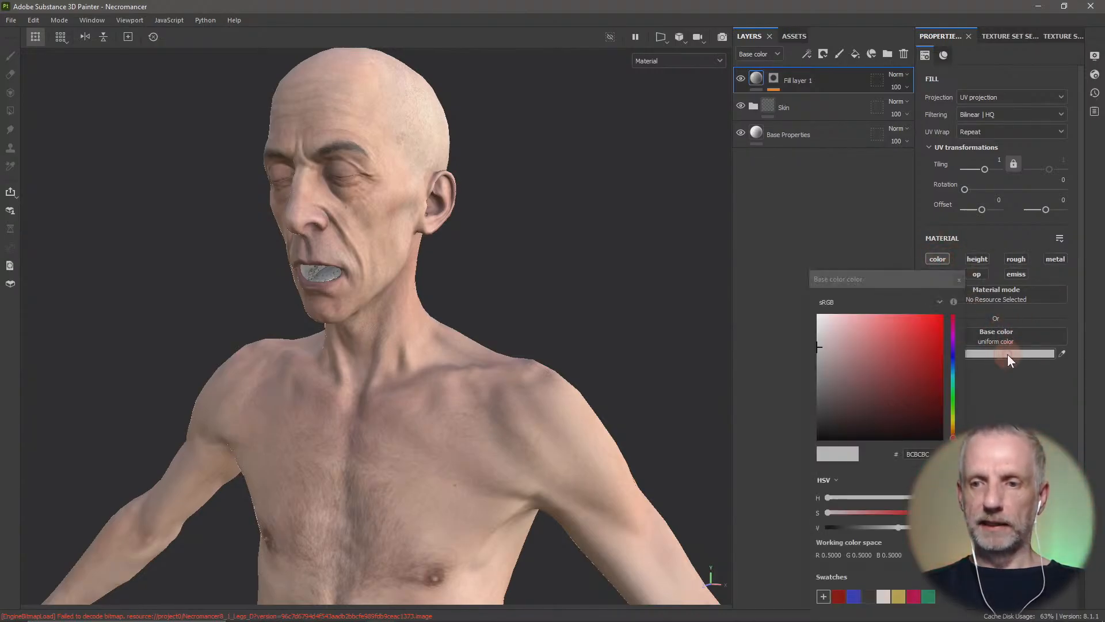
pyautogui.click(928, 595)
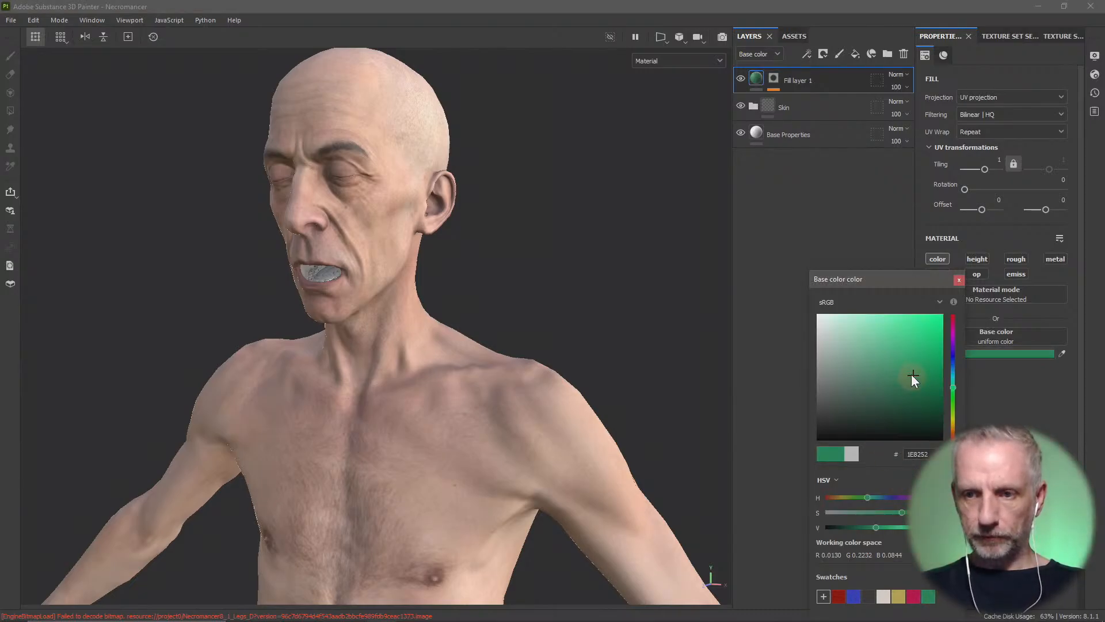
pyautogui.click(960, 281)
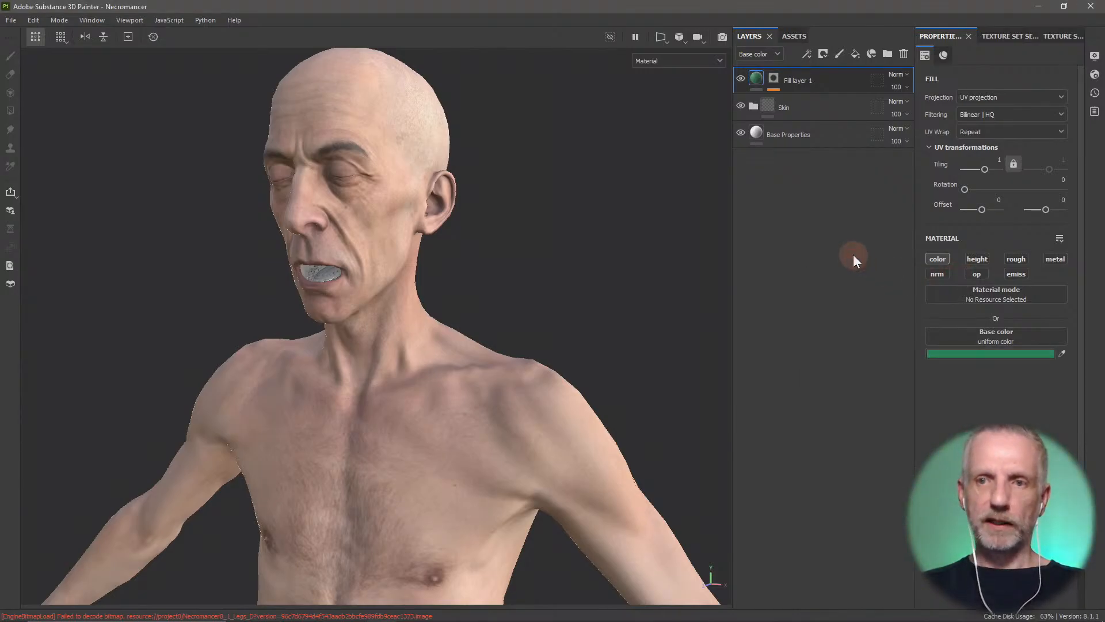
# Select the paint effect in the fill layer's mask, frame the character's head and turn off Lazy Mouse.
pyautogui.click(773, 78)
pyautogui.click(807, 103)
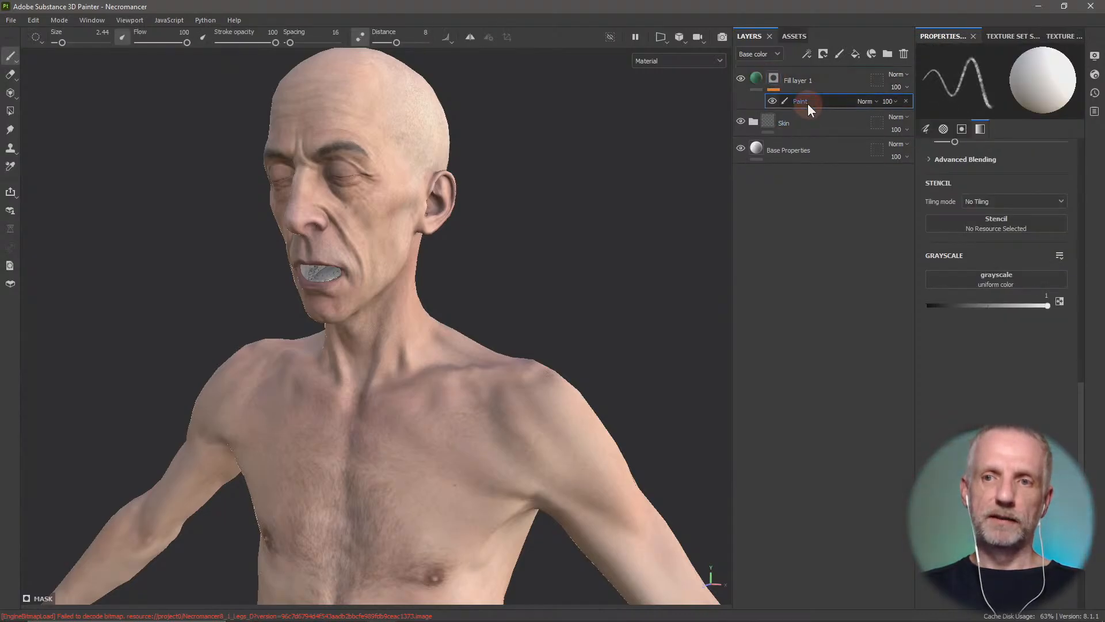
pyautogui.scroll(3, 420, 220)
pyautogui.keyDown('alt'); pyautogui.moveTo(424, 218); pyautogui.dragTo(570, 329); pyautogui.keyUp('alt')
pyautogui.keyDown('alt'); pyautogui.moveTo(570, 328); pyautogui.dragTo(504, 312); pyautogui.keyUp('alt')
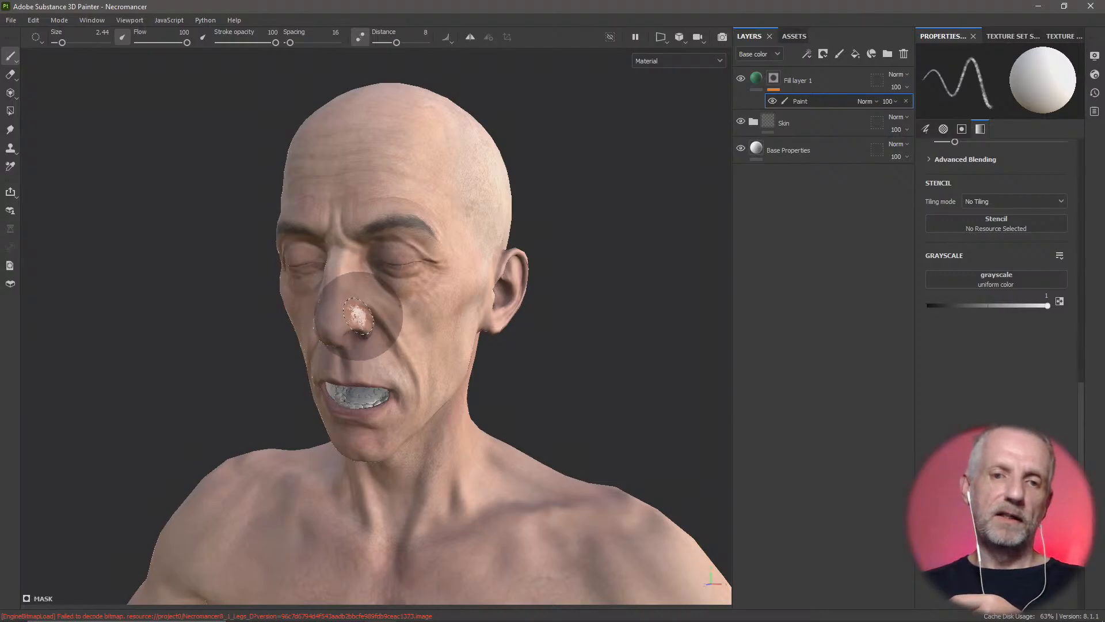
pyautogui.click(360, 37)
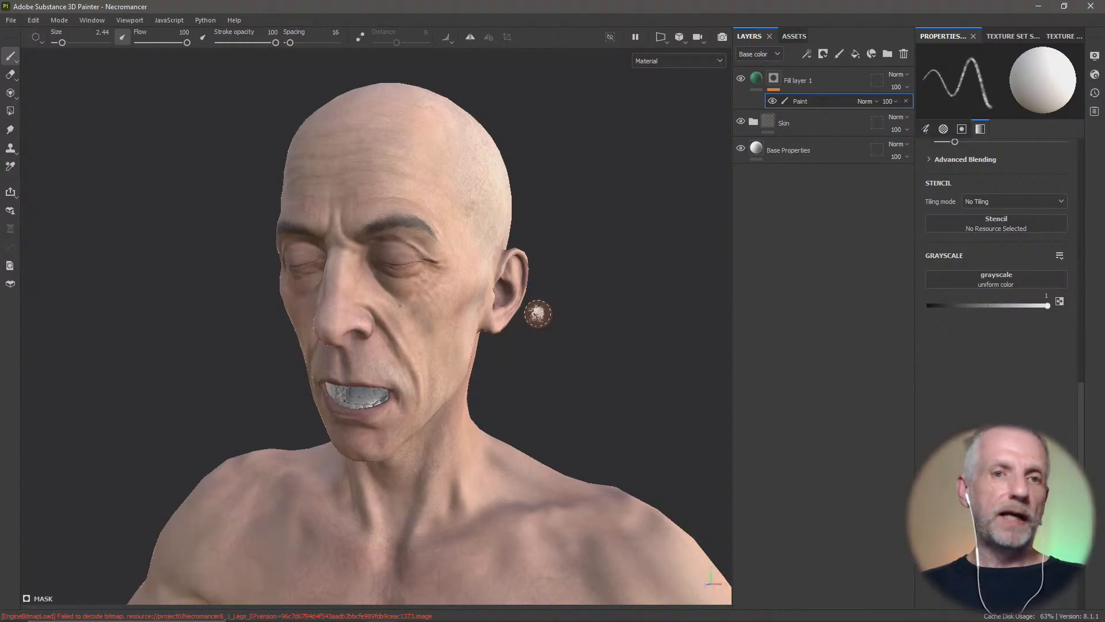
# Open the camera display settings and raise the viewport camera's focal length to 105 mm, keeping the head framed.
pyautogui.click(1095, 56)
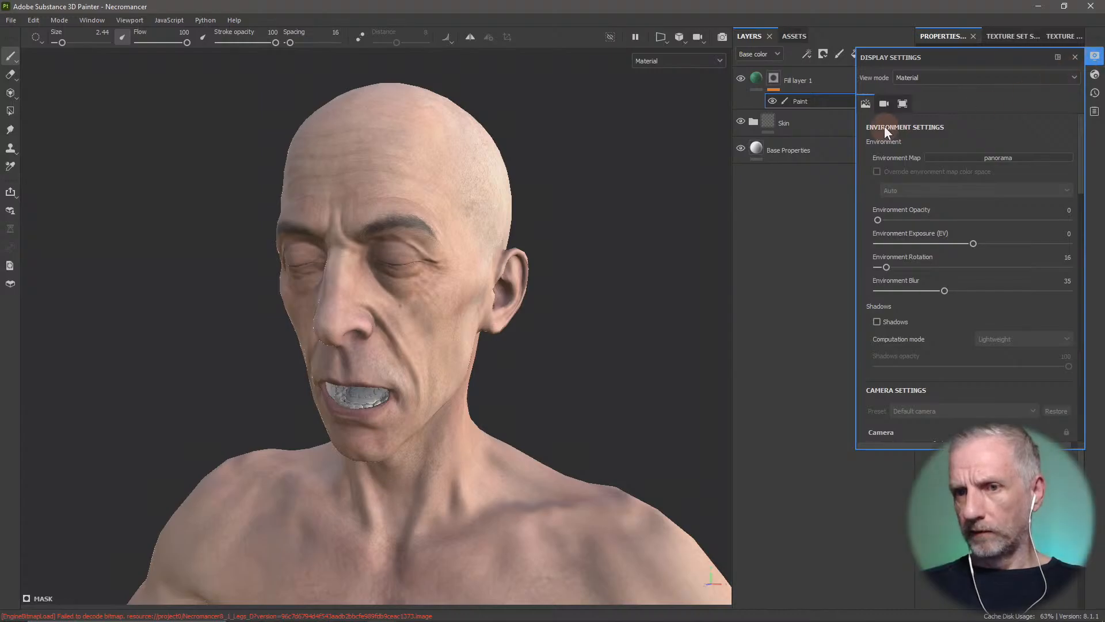
pyautogui.click(884, 104)
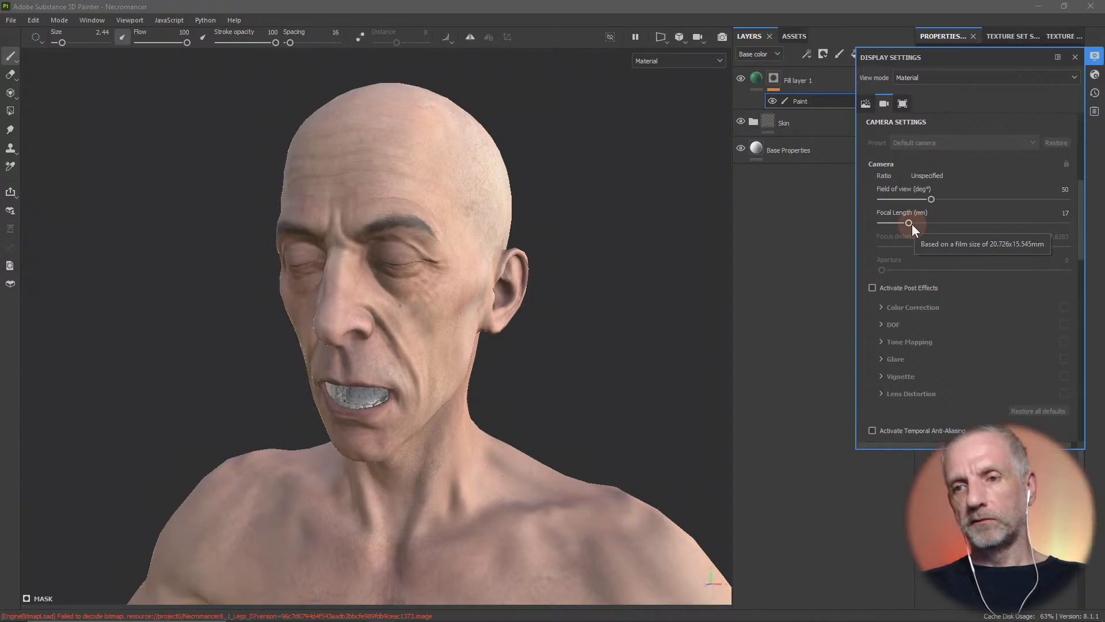
pyautogui.moveTo(908, 223); pyautogui.dragTo(961, 228)
pyautogui.scroll(-6, 611, 297)
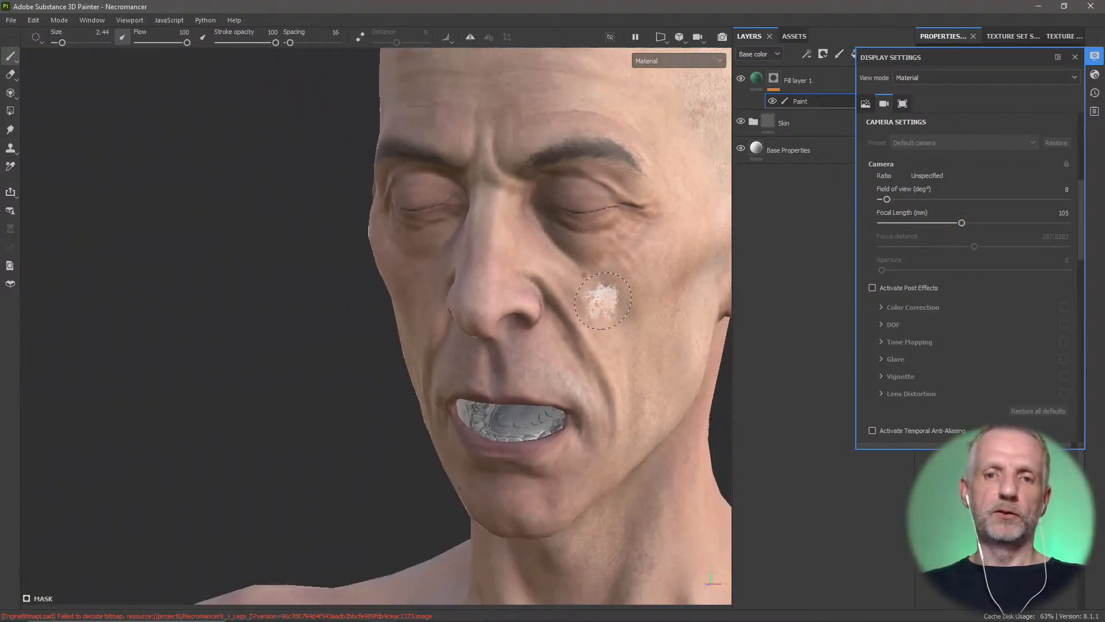
pyautogui.keyDown('alt'); pyautogui.moveTo(610, 297); pyautogui.dragTo(438, 311, button='middle'); pyautogui.keyUp('alt')
pyautogui.scroll(-4, 451, 309)
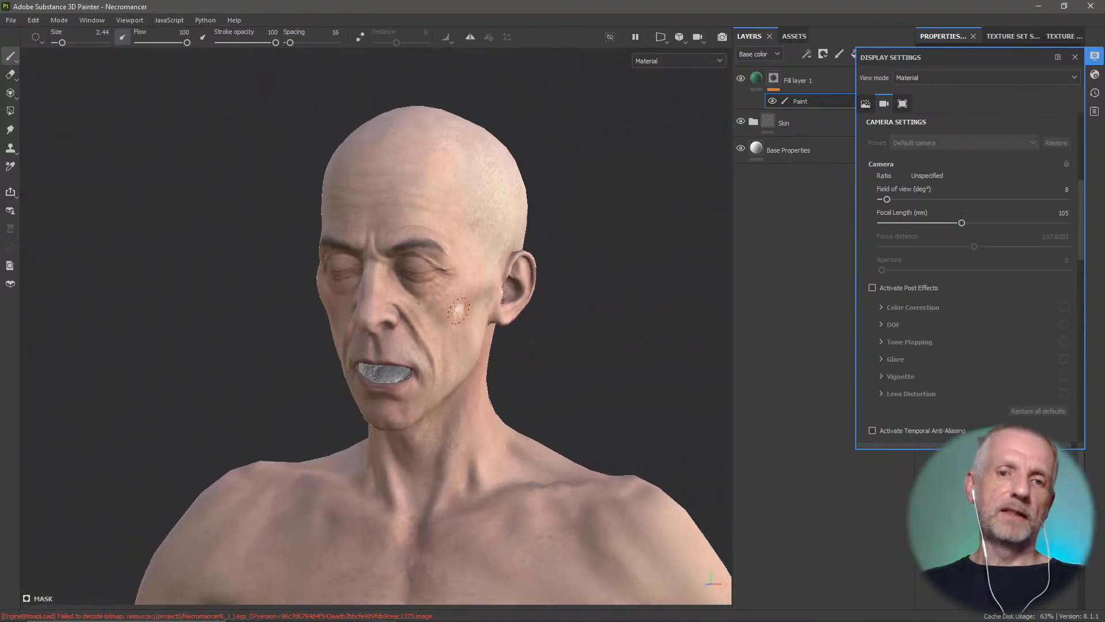
pyautogui.scroll(3, 460, 311)
pyautogui.keyDown('alt'); pyautogui.moveTo(459, 311); pyautogui.dragTo(465, 301); pyautogui.keyUp('alt')
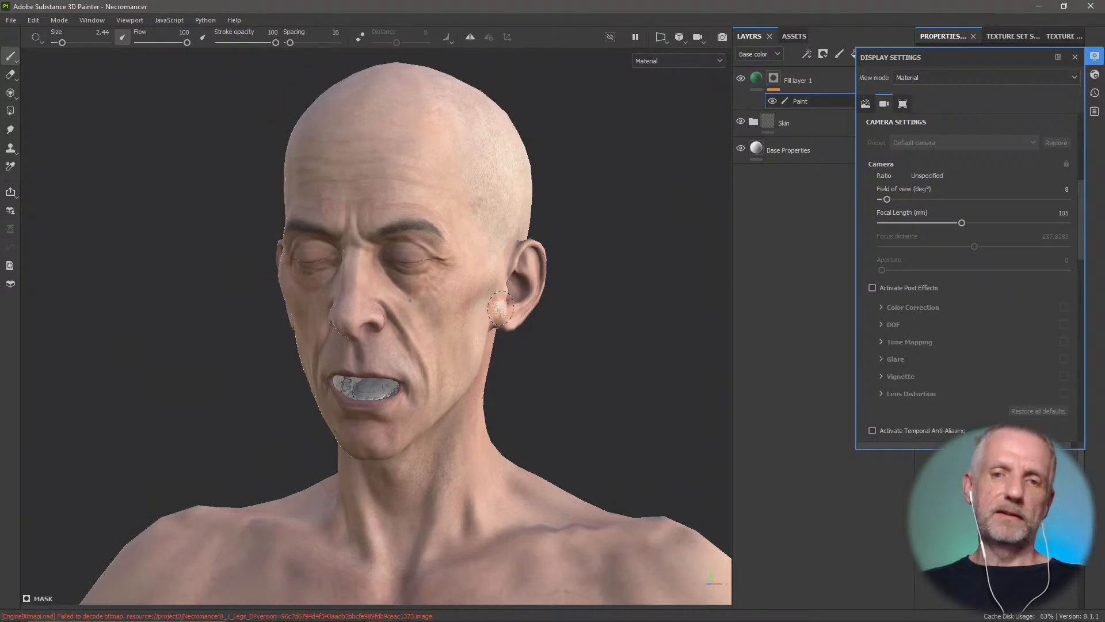
# Increase the camera's focal length to 139 mm, reframe the head and close the display settings.
pyautogui.moveTo(959, 223); pyautogui.dragTo(975, 222)
pyautogui.scroll(-3, 700, 266)
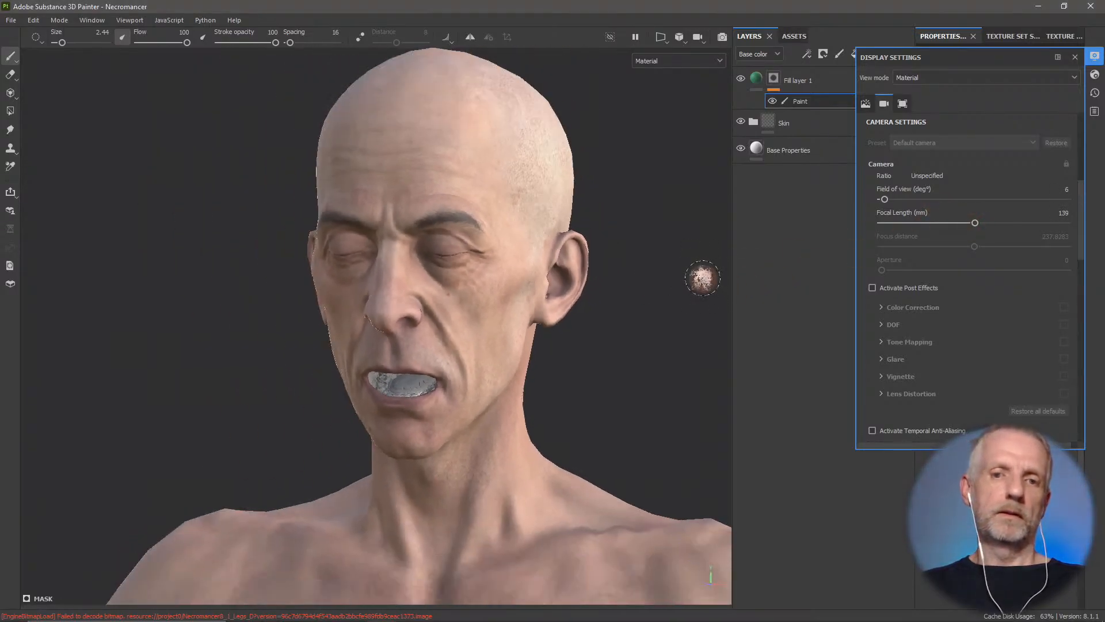
pyautogui.keyDown('alt'); pyautogui.moveTo(612, 321); pyautogui.dragTo(534, 351, button='middle'); pyautogui.keyUp('alt')
pyautogui.moveTo(535, 352)
pyautogui.keyDown('alt'); pyautogui.mouseDown()
pyautogui.moveTo(519, 345)
pyautogui.moveTo(560, 333)
pyautogui.mouseUp(); pyautogui.keyUp('alt')
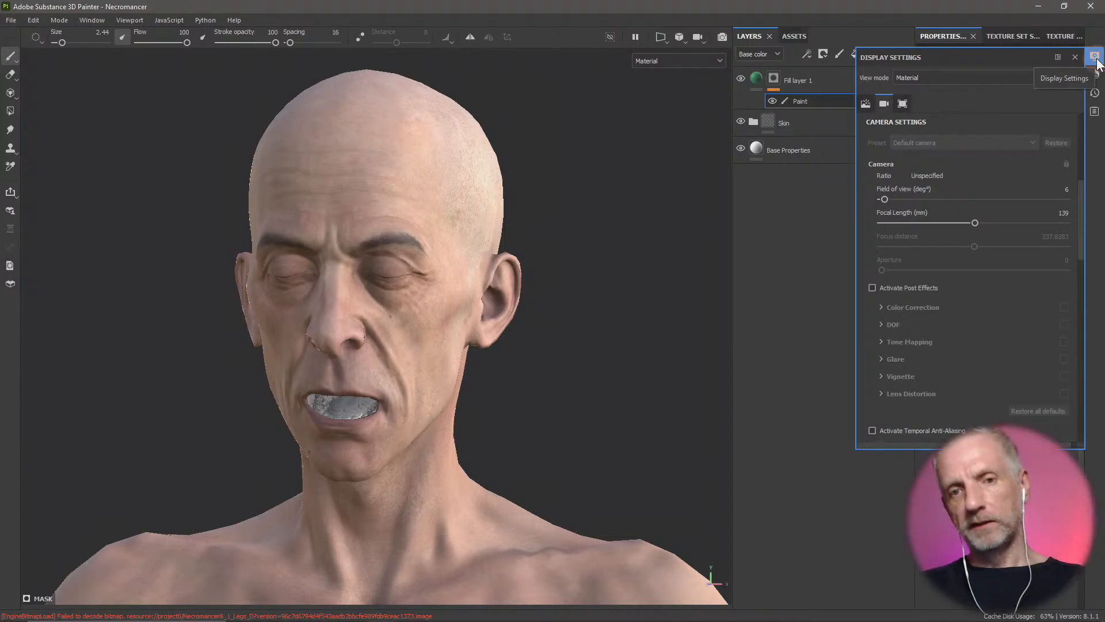
pyautogui.click(1096, 58)
pyautogui.moveTo(553, 361)
pyautogui.keyDown('alt'); pyautogui.mouseDown()
pyautogui.moveTo(283, 390)
pyautogui.moveTo(568, 358)
pyautogui.moveTo(552, 365)
pyautogui.mouseUp(); pyautogui.keyUp('alt')
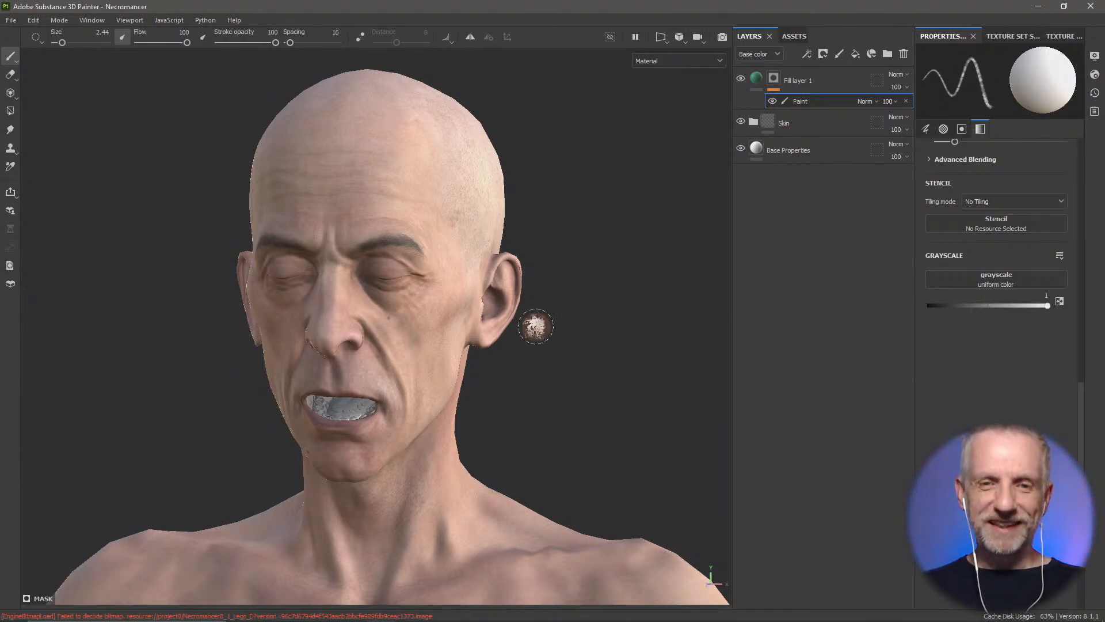
# Check the Aloy reference in Photoshop, return to Substance 3D Painter, set the brush size to 1.87 and paint a patch above the left eyebrow.
pyautogui.hotkey('alt', 'Tab')
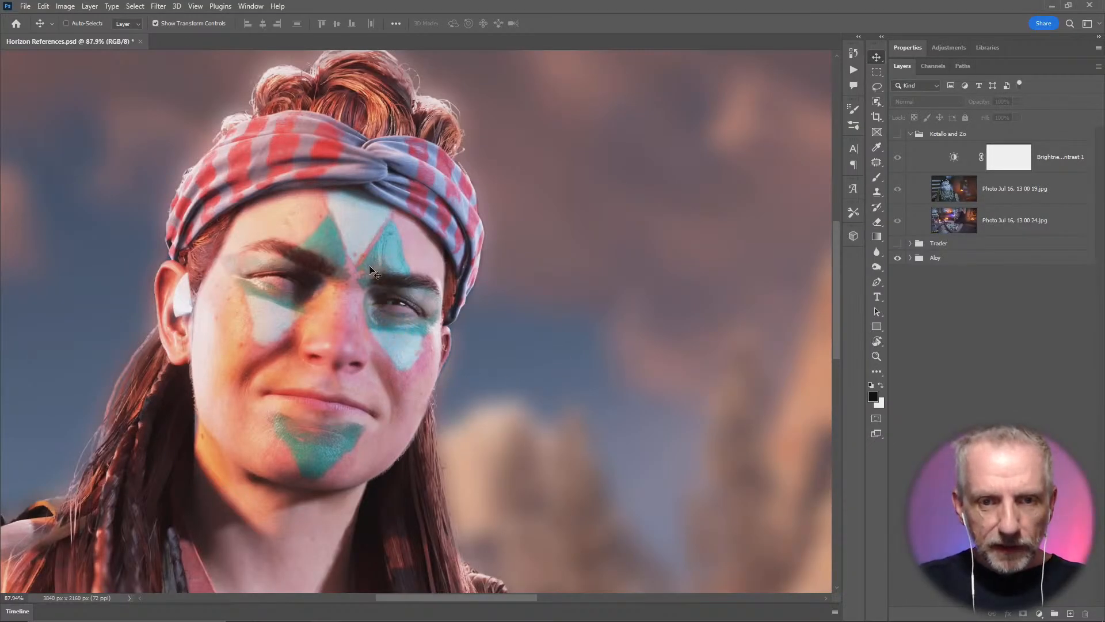
pyautogui.hotkey('alt', 'Tab')
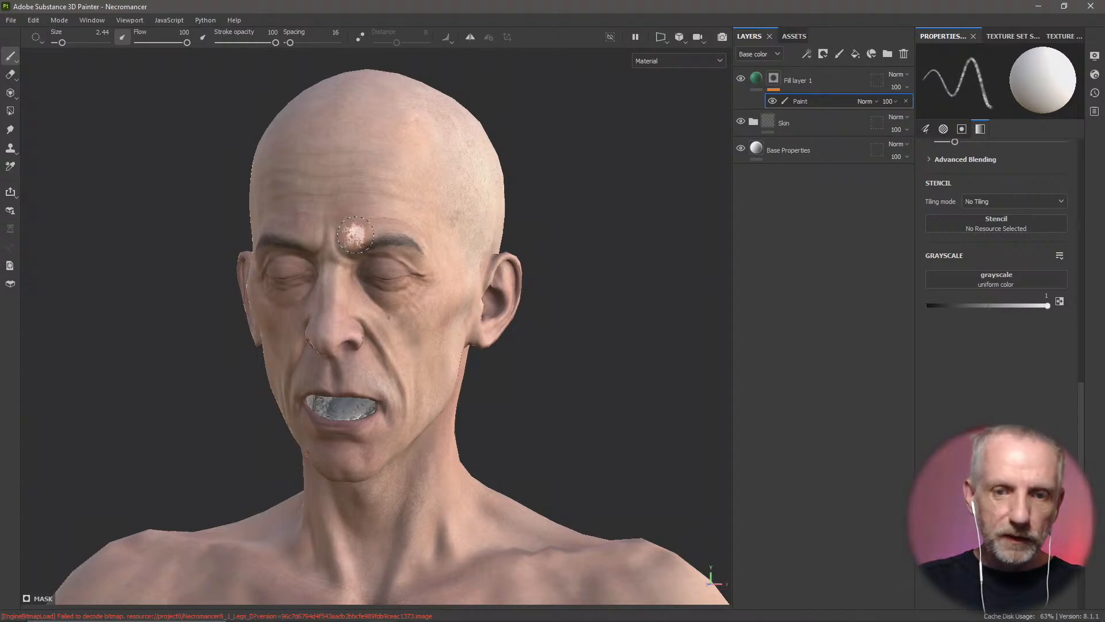
pyautogui.keyDown('ctrl'); pyautogui.moveTo(365, 255); pyautogui.dragTo(364, 237, button='right'); pyautogui.keyUp('ctrl')
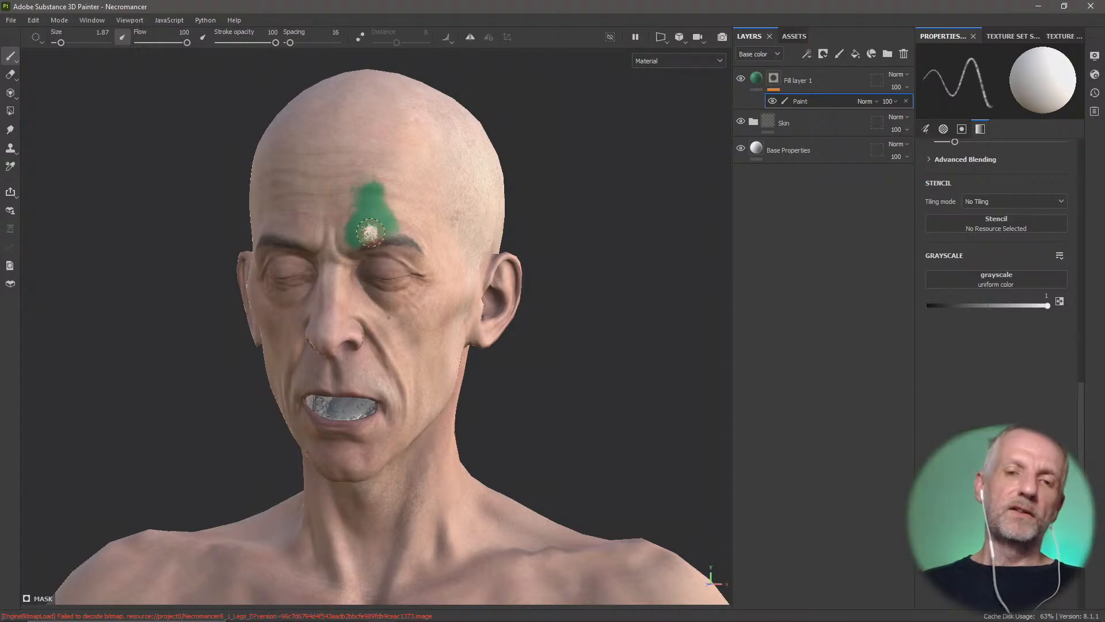
# Erase the green patch above the character's left eyebrow by painting over it with grayscale 0 in the mask.
pyautogui.scroll(5, 371, 233)
pyautogui.moveTo(371, 234)
pyautogui.keyDown('alt'); pyautogui.mouseDown(button='middle')
pyautogui.moveTo(415, 280)
pyautogui.moveTo(417, 328)
pyautogui.mouseUp(button='middle'); pyautogui.keyUp('alt')
pyautogui.scroll(5, 414, 281)
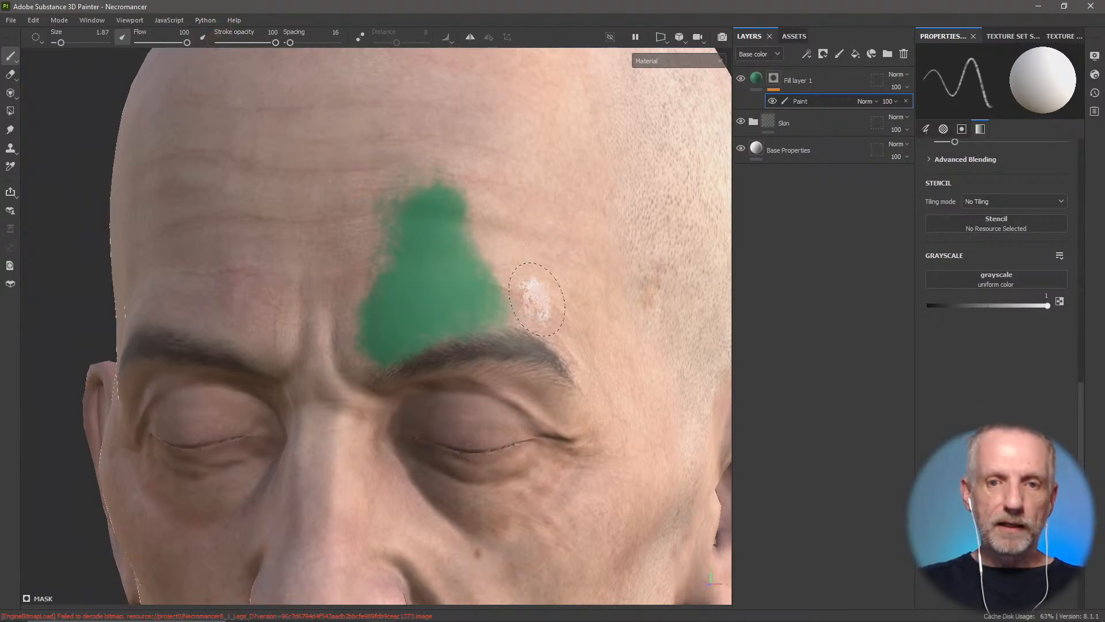
pyautogui.press('x')
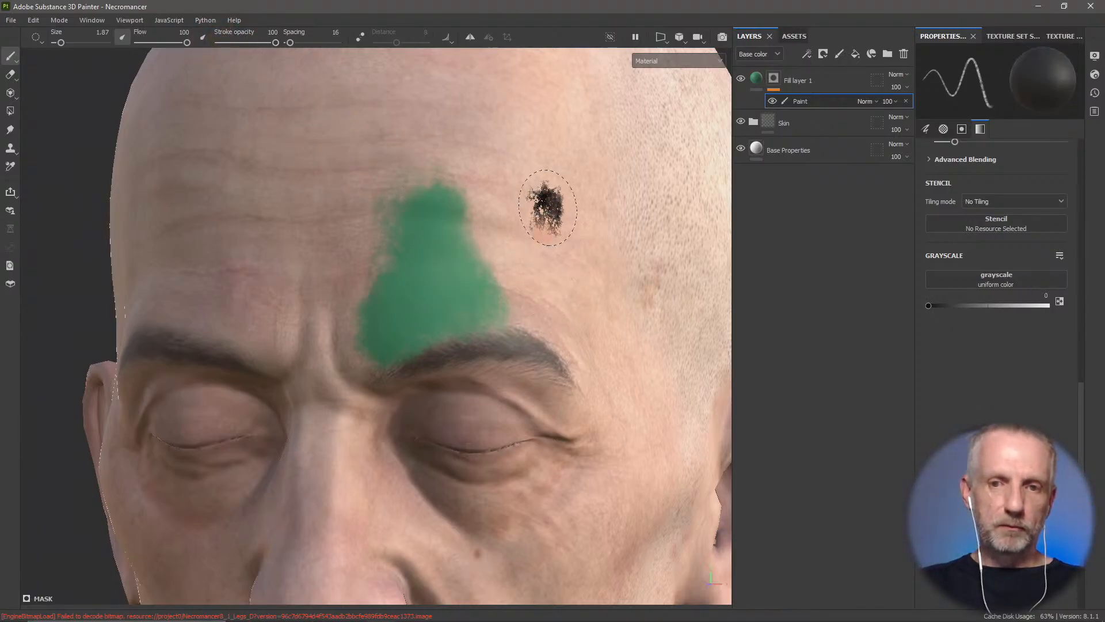
pyautogui.moveTo(496, 315)
pyautogui.mouseDown()
pyautogui.moveTo(443, 270)
pyautogui.moveTo(403, 264)
pyautogui.moveTo(419, 251)
pyautogui.moveTo(375, 221)
pyautogui.mouseUp()
pyautogui.moveTo(419, 334); pyautogui.dragTo(348, 343)
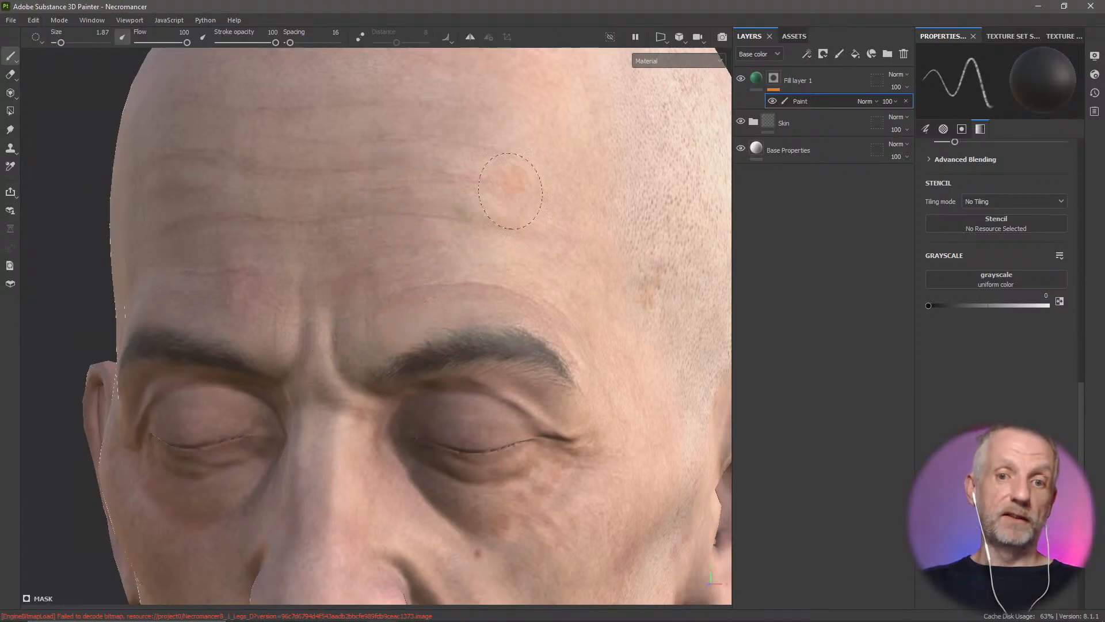
# Switch back to grayscale 1, set stroke opacity to 73 and flow to 55, and paint test strokes across the forehead.
pyautogui.press('x')
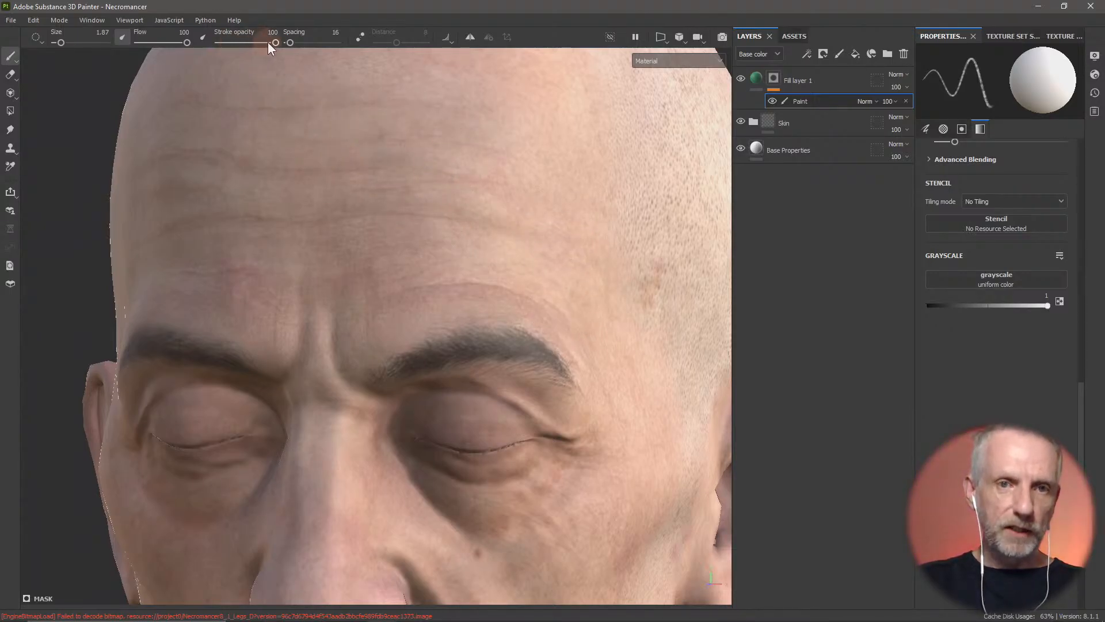
pyautogui.moveTo(261, 42); pyautogui.dragTo(259, 43)
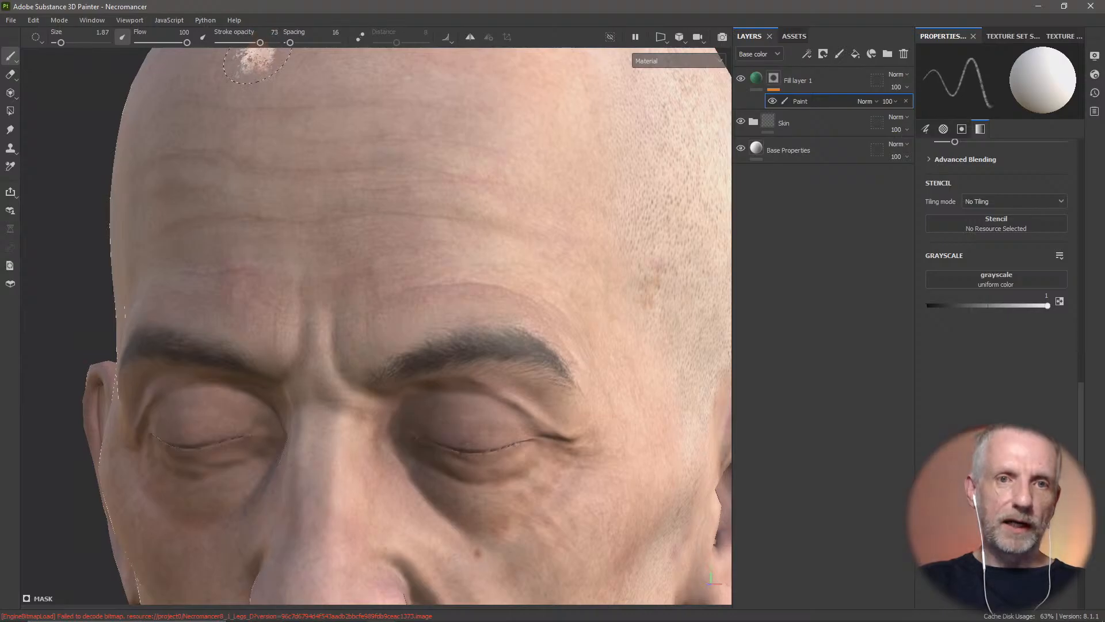
pyautogui.moveTo(168, 42); pyautogui.dragTo(165, 43)
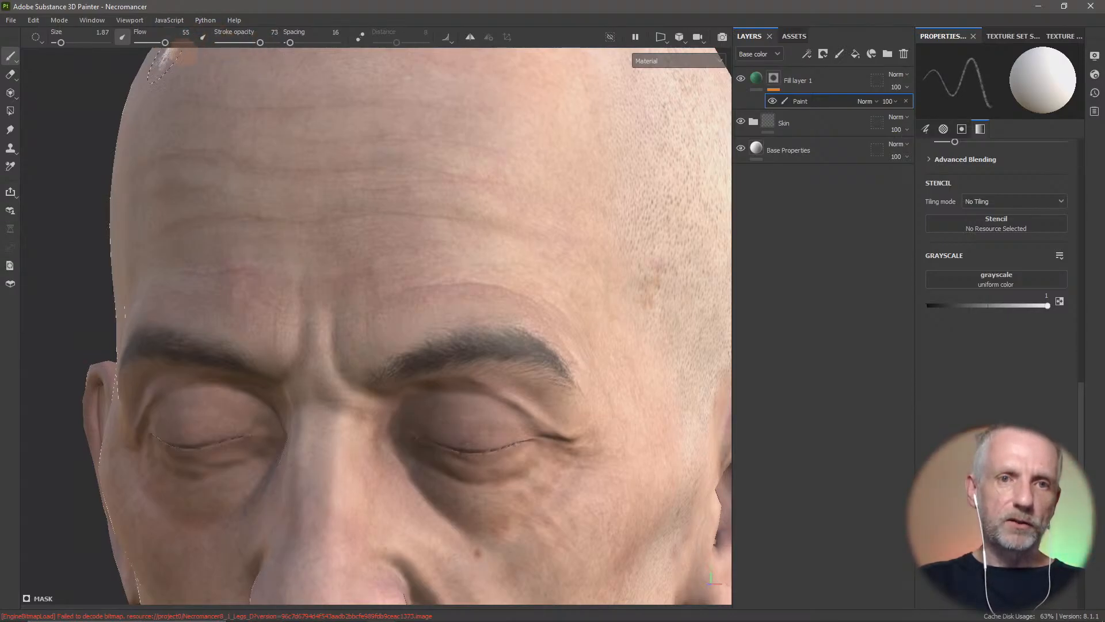
pyautogui.moveTo(306, 213)
pyautogui.mouseDown()
pyautogui.moveTo(432, 138)
pyautogui.moveTo(567, 316)
pyautogui.mouseUp()
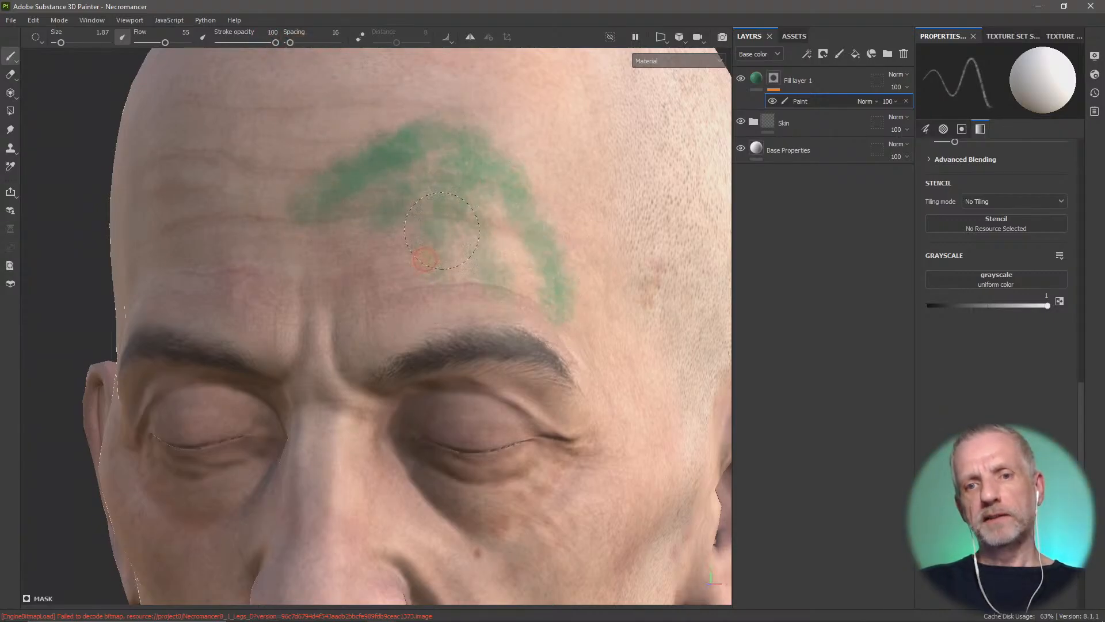
pyautogui.moveTo(413, 262)
pyautogui.mouseDown()
pyautogui.moveTo(469, 247)
pyautogui.moveTo(456, 209)
pyautogui.moveTo(518, 271)
pyautogui.moveTo(464, 185)
pyautogui.moveTo(526, 305)
pyautogui.moveTo(521, 318)
pyautogui.mouseUp()
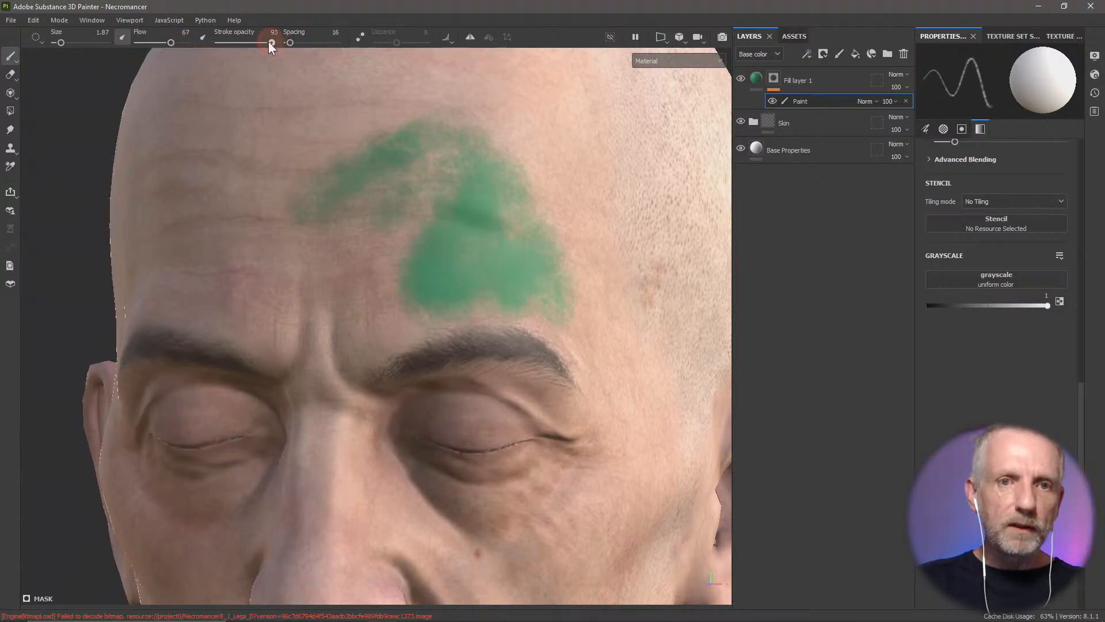
# Set stroke opacity to 80 with flow at 67, and paint more strokes across the forehead and over the left eyebrow.
pyautogui.moveTo(269, 42); pyautogui.dragTo(263, 41)
pyautogui.moveTo(457, 217)
pyautogui.mouseDown()
pyautogui.moveTo(247, 234)
pyautogui.moveTo(283, 275)
pyautogui.moveTo(243, 282)
pyautogui.moveTo(415, 294)
pyautogui.moveTo(408, 259)
pyautogui.mouseUp()
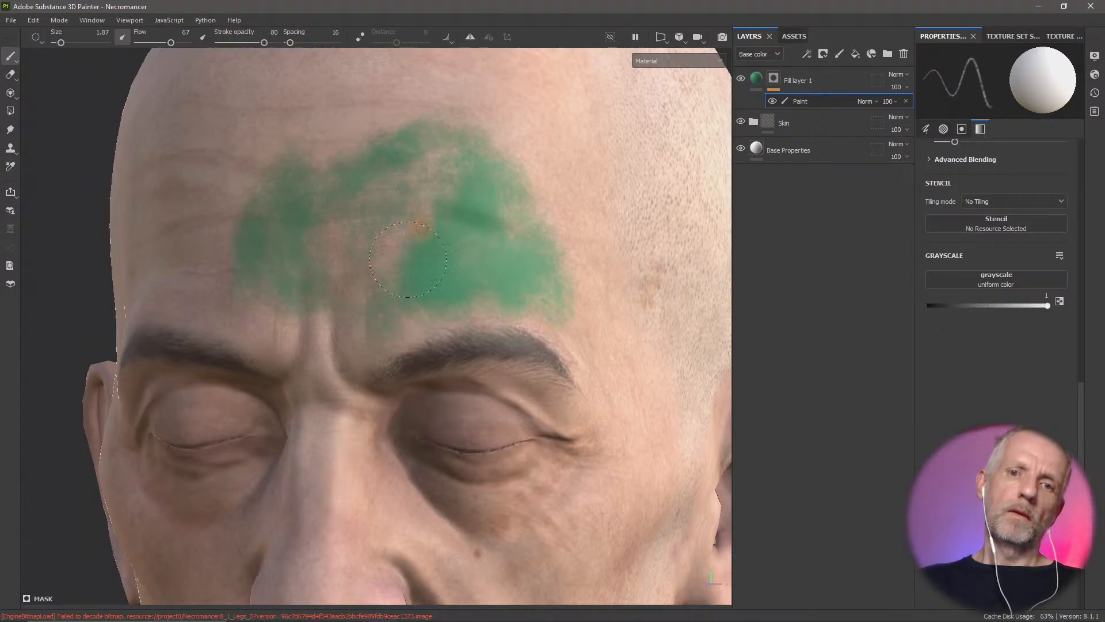
pyautogui.moveTo(491, 326); pyautogui.dragTo(427, 323)
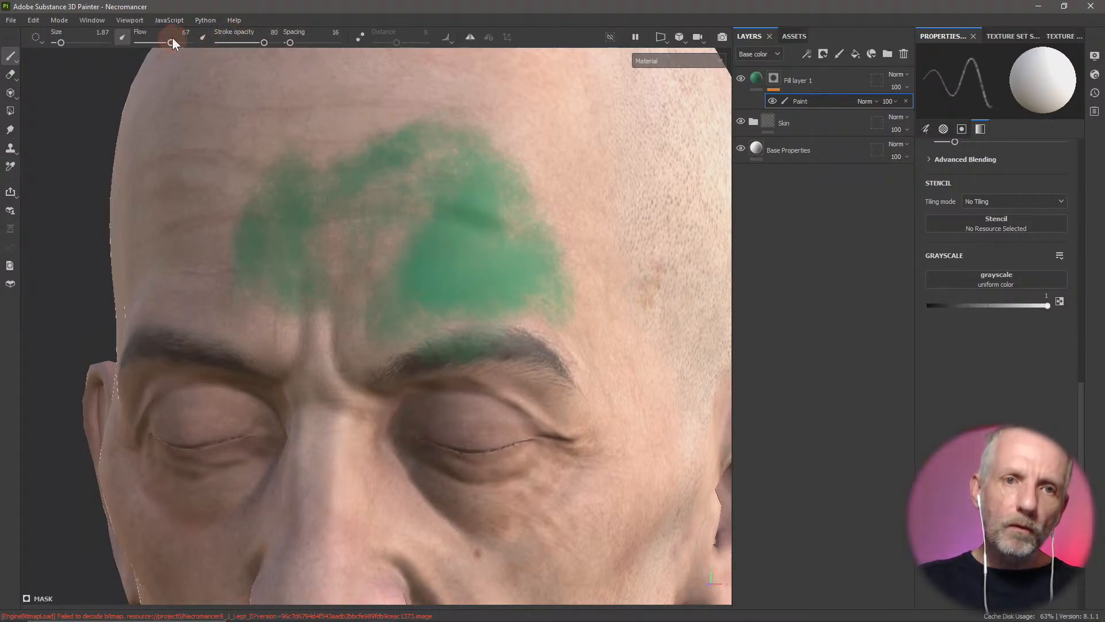
# Raise the flow to 87 and paint a tapered green patch on the character's left temple.
pyautogui.moveTo(177, 49); pyautogui.dragTo(175, 50)
pyautogui.moveTo(616, 184)
pyautogui.mouseDown()
pyautogui.moveTo(587, 279)
pyautogui.moveTo(677, 339)
pyautogui.moveTo(610, 322)
pyautogui.moveTo(600, 254)
pyautogui.moveTo(645, 248)
pyautogui.moveTo(675, 324)
pyautogui.moveTo(622, 254)
pyautogui.moveTo(643, 337)
pyautogui.mouseUp()
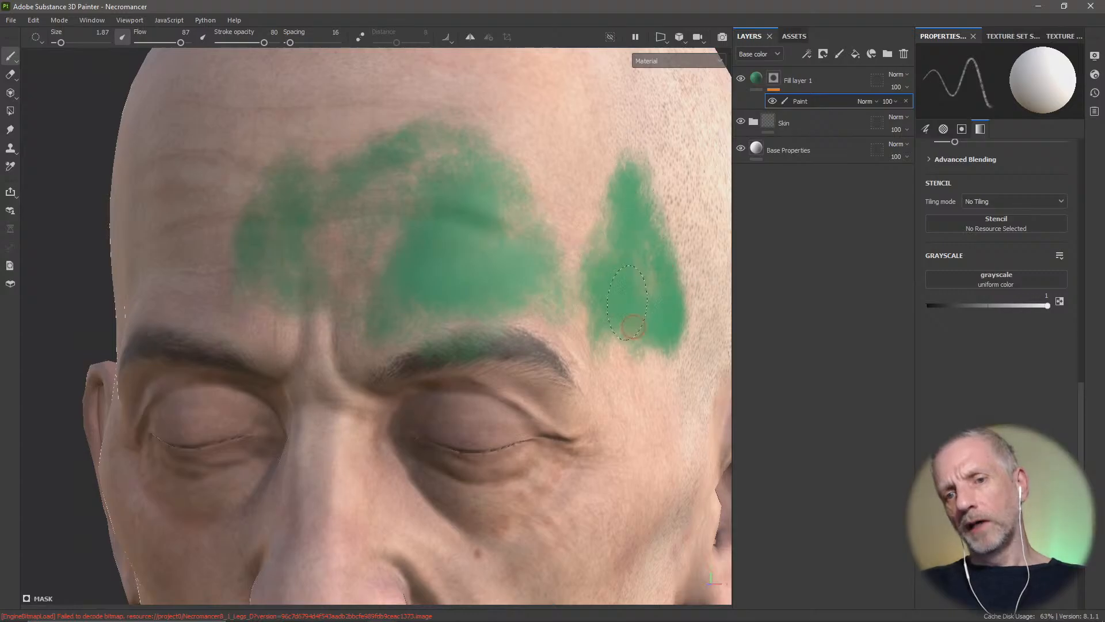
pyautogui.keyDown('alt'); pyautogui.moveTo(570, 351); pyautogui.dragTo(457, 386); pyautogui.keyUp('alt')
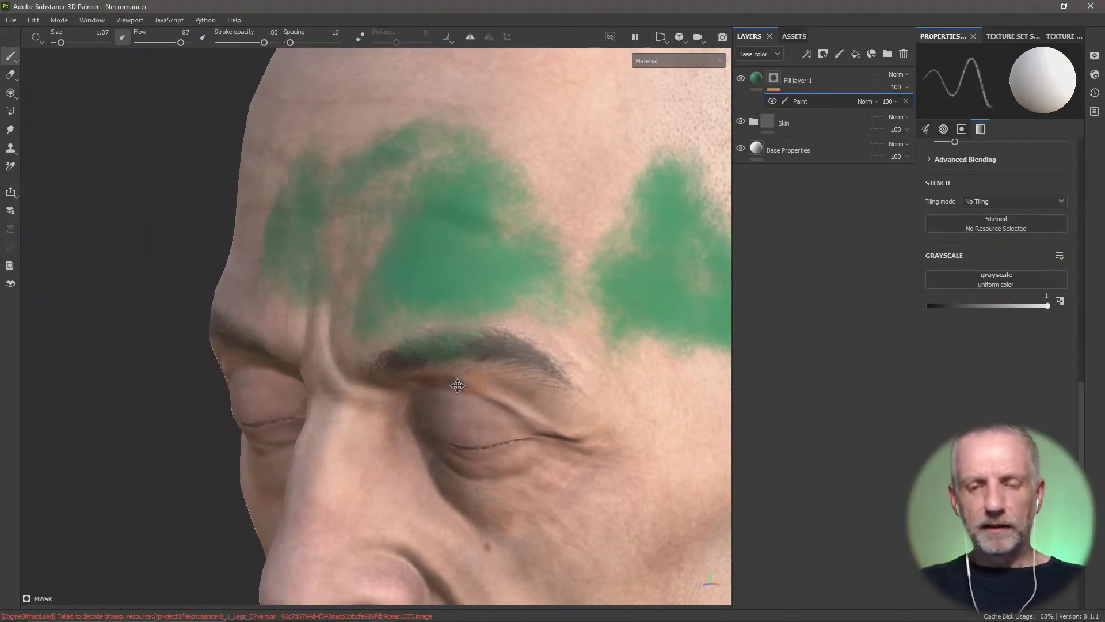
# Erase most of the green patch on the left temple by painting over it with grayscale 0 in the mask.
pyautogui.keyDown('alt'); pyautogui.moveTo(457, 386); pyautogui.dragTo(350, 392, button='middle'); pyautogui.keyUp('alt')
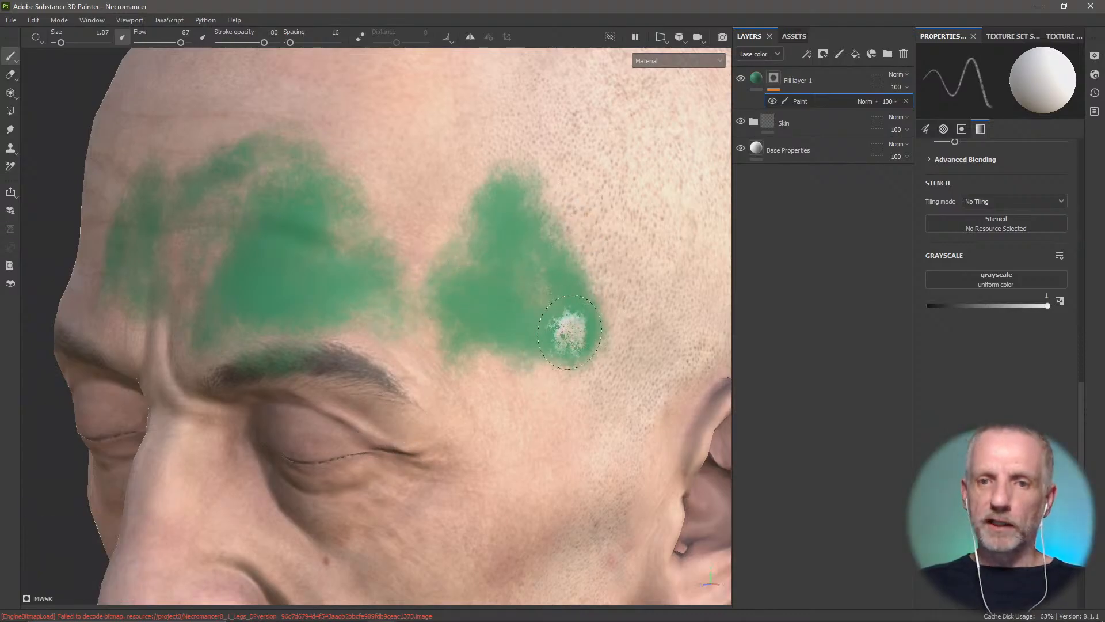
pyautogui.press('x')
pyautogui.moveTo(582, 322)
pyautogui.mouseDown()
pyautogui.moveTo(576, 287)
pyautogui.moveTo(518, 271)
pyautogui.moveTo(449, 279)
pyautogui.moveTo(525, 382)
pyautogui.moveTo(521, 241)
pyautogui.moveTo(455, 294)
pyautogui.moveTo(593, 271)
pyautogui.mouseUp()
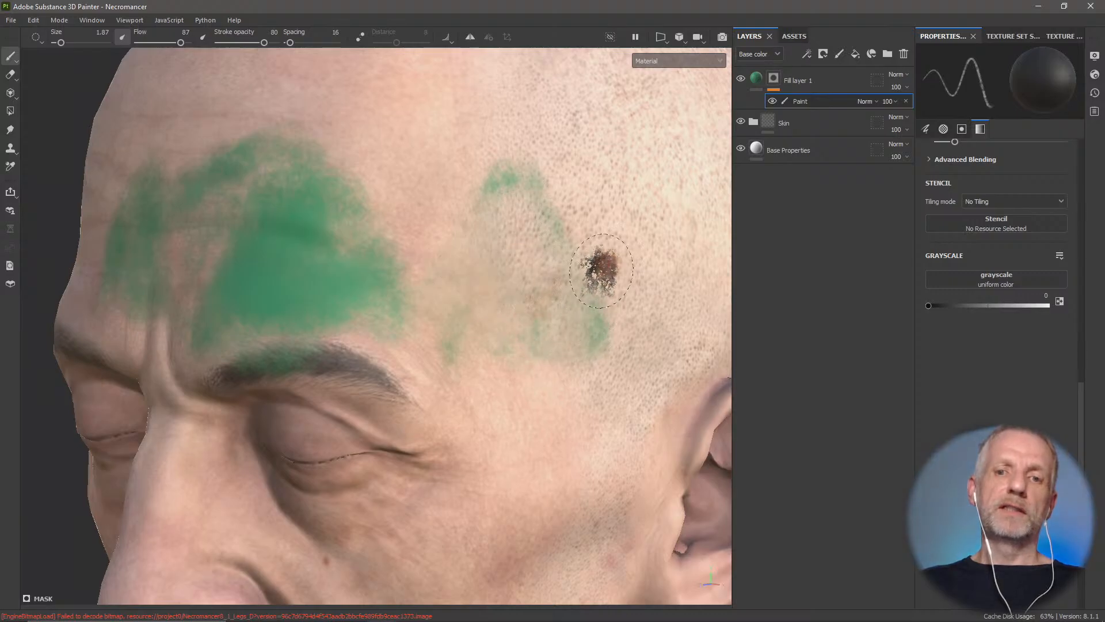
pyautogui.press('x')
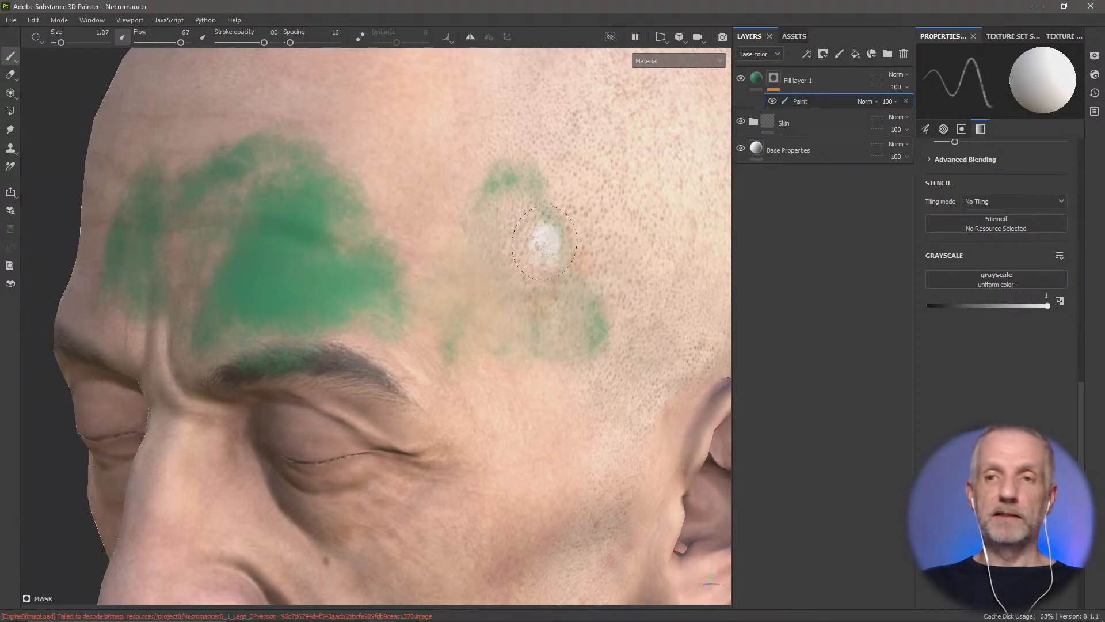
# Paint a green stroke with grayscale 1 down the outer edge of the patch above the left eyebrow.
pyautogui.scroll(-5, 515, 304)
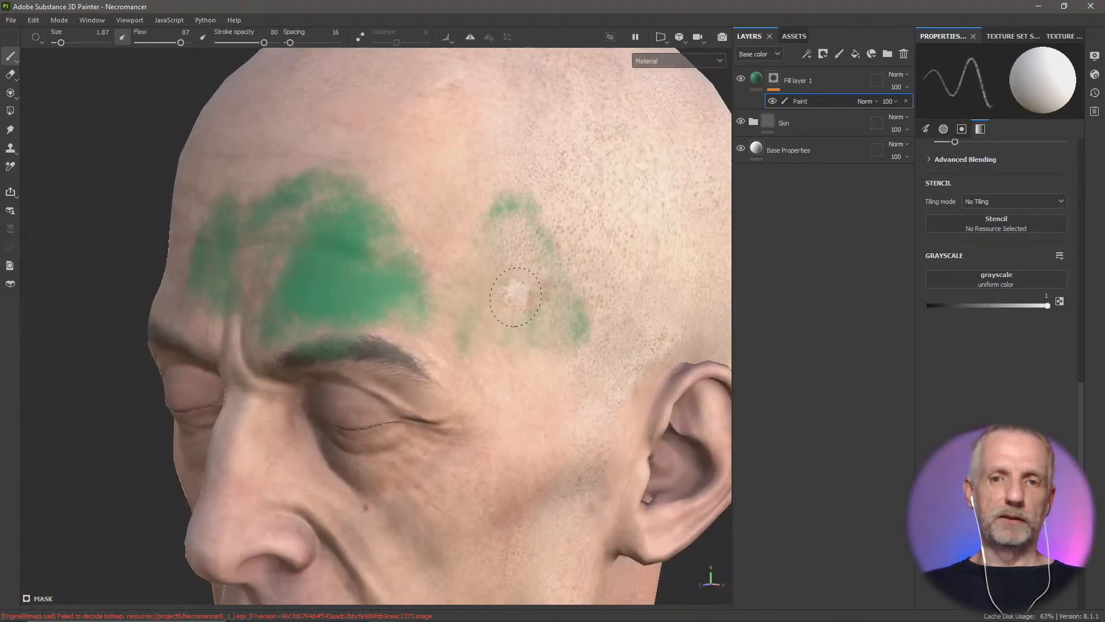
pyautogui.press('x')
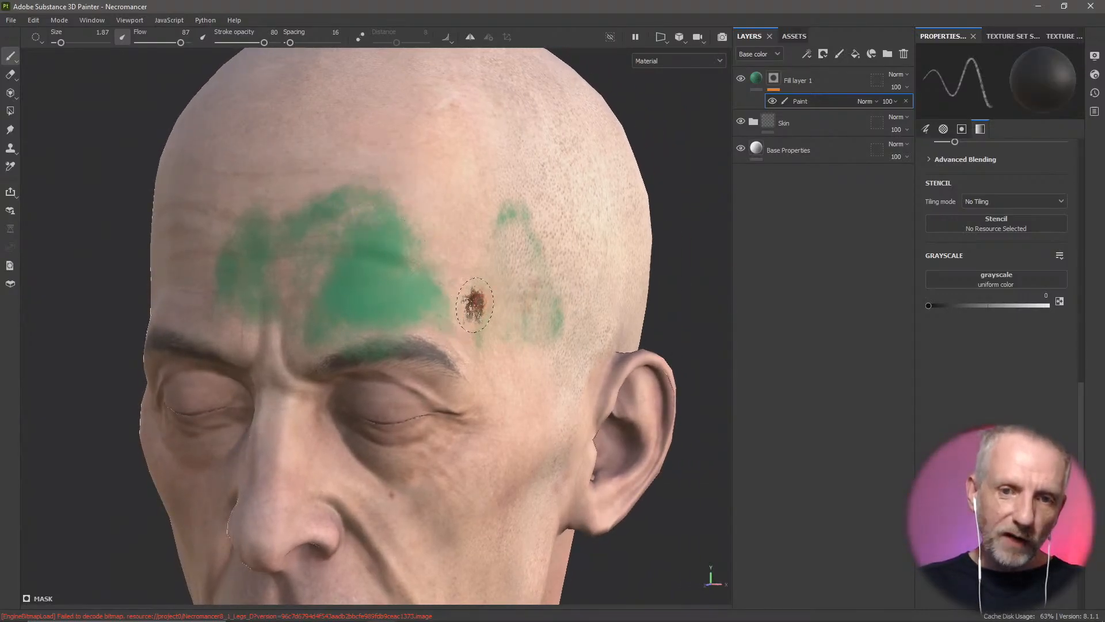
pyautogui.press('x')
pyautogui.moveTo(425, 208); pyautogui.dragTo(465, 343)
pyautogui.press('x')
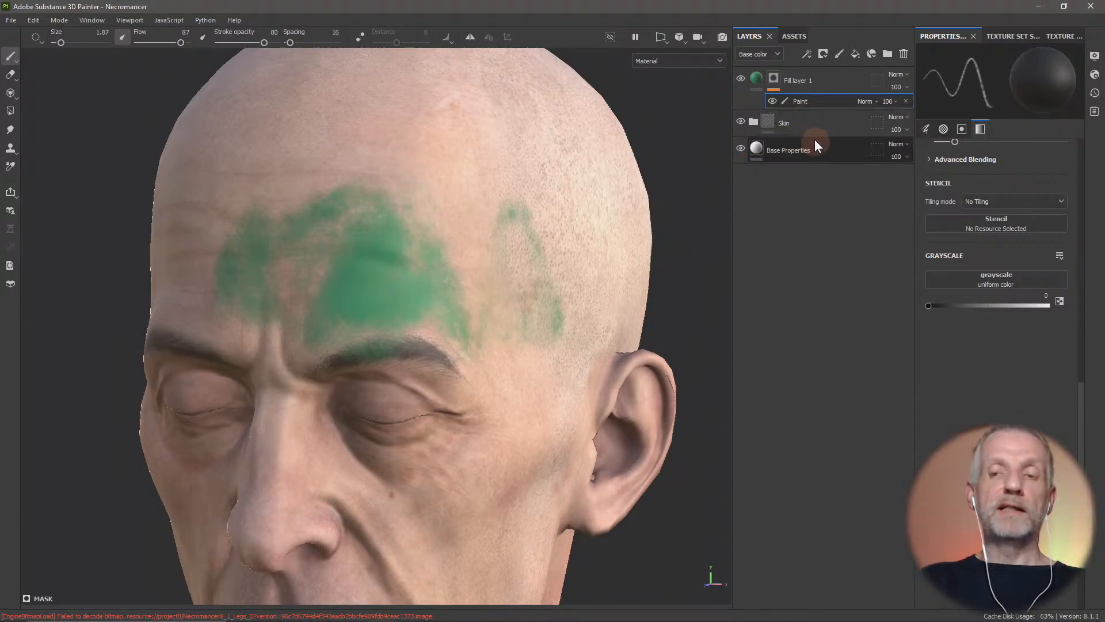
# Clear the mask of Fill layer 1 and add a new paint effect to it.
pyautogui.click(800, 81)
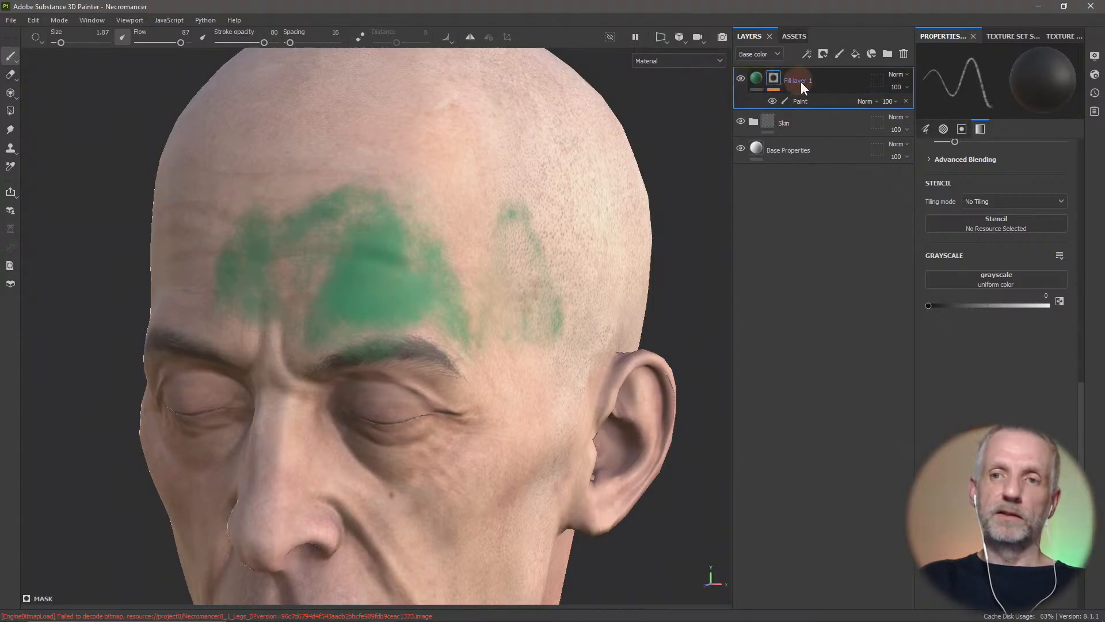
pyautogui.rightClick(820, 82)
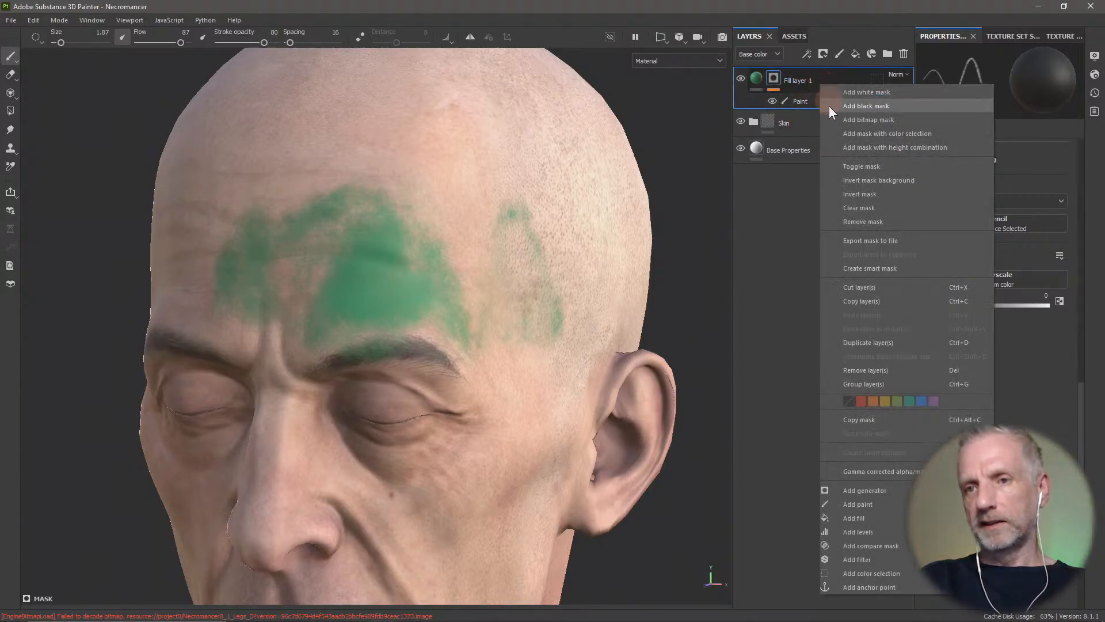
pyautogui.click(892, 209)
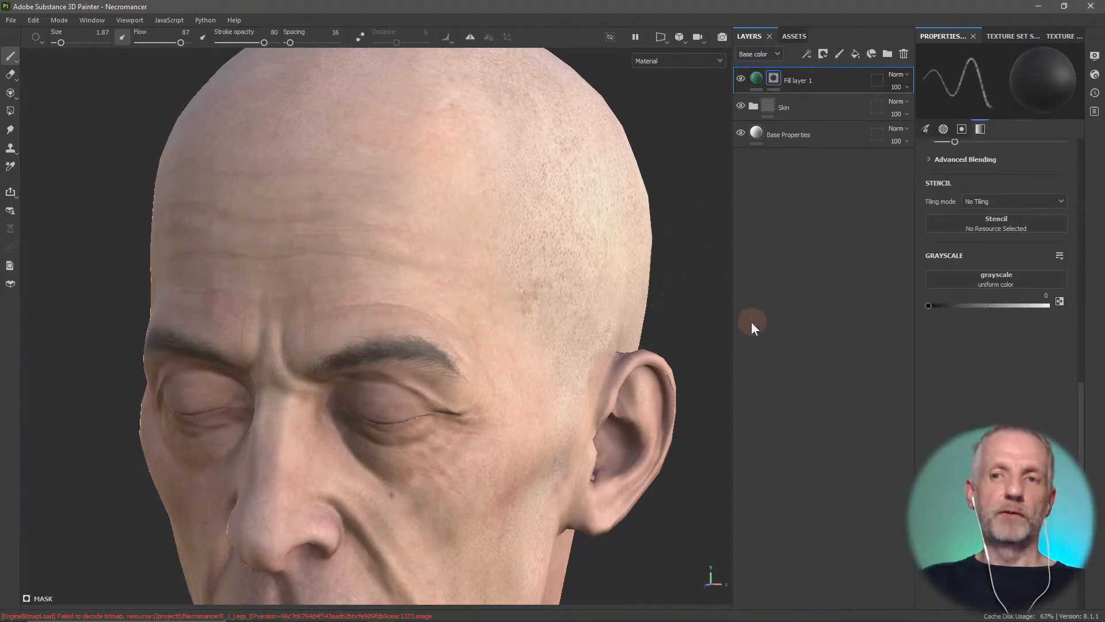
pyautogui.click(808, 57)
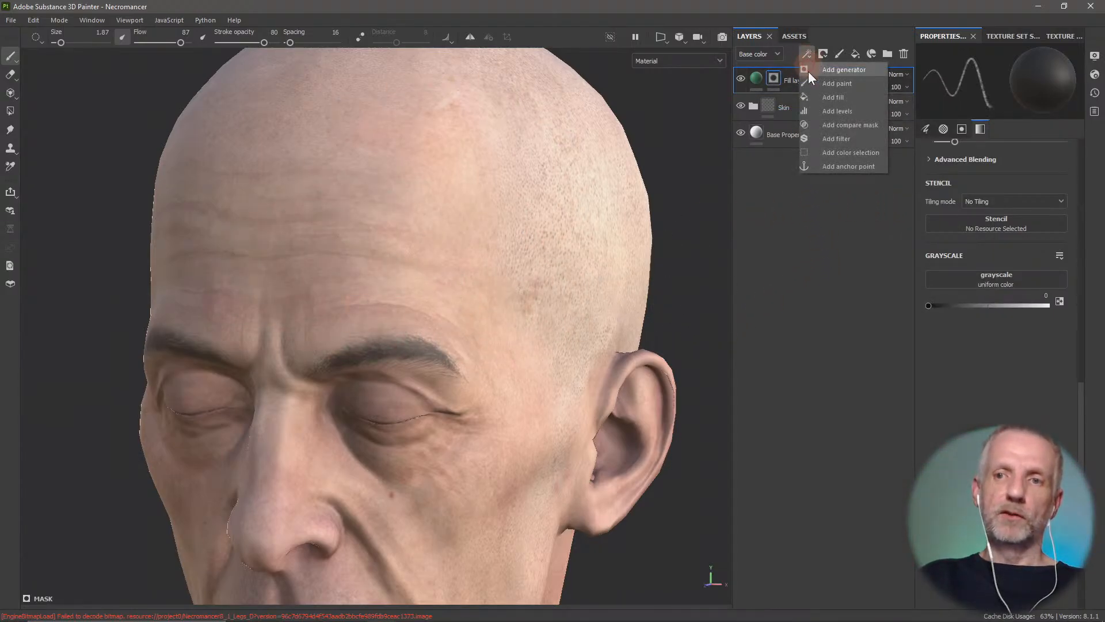
pyautogui.click(841, 90)
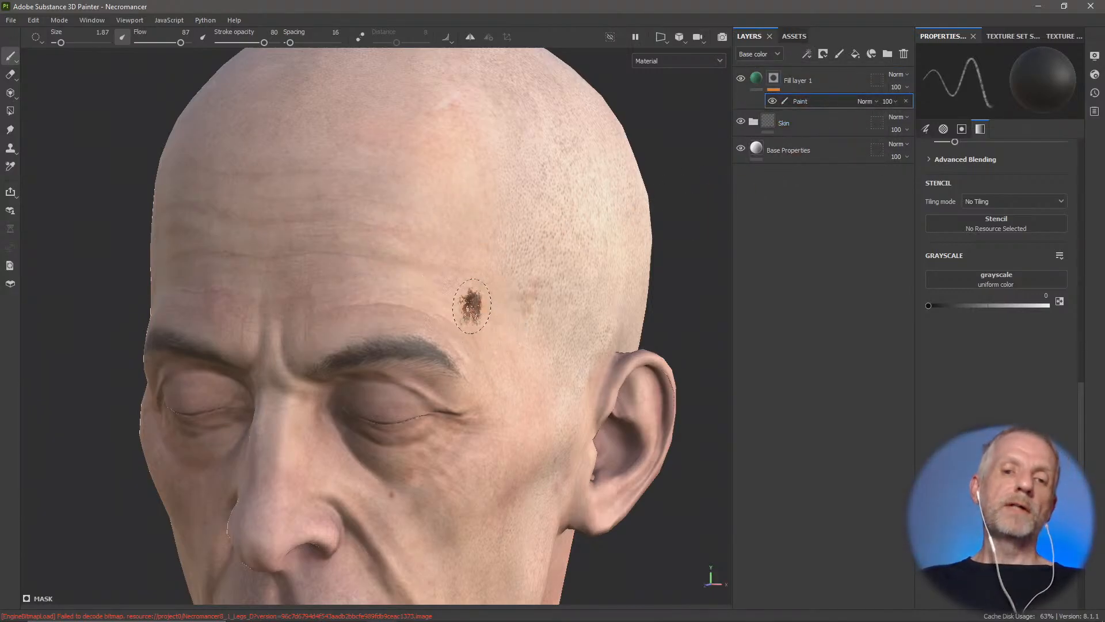
# Turn on mirror symmetry and paint matching green triangles above both eyebrows with grayscale 1.
pyautogui.moveTo(459, 302)
pyautogui.keyDown('alt'); pyautogui.mouseDown()
pyautogui.moveTo(538, 301)
pyautogui.moveTo(544, 288)
pyautogui.mouseUp(); pyautogui.keyUp('alt')
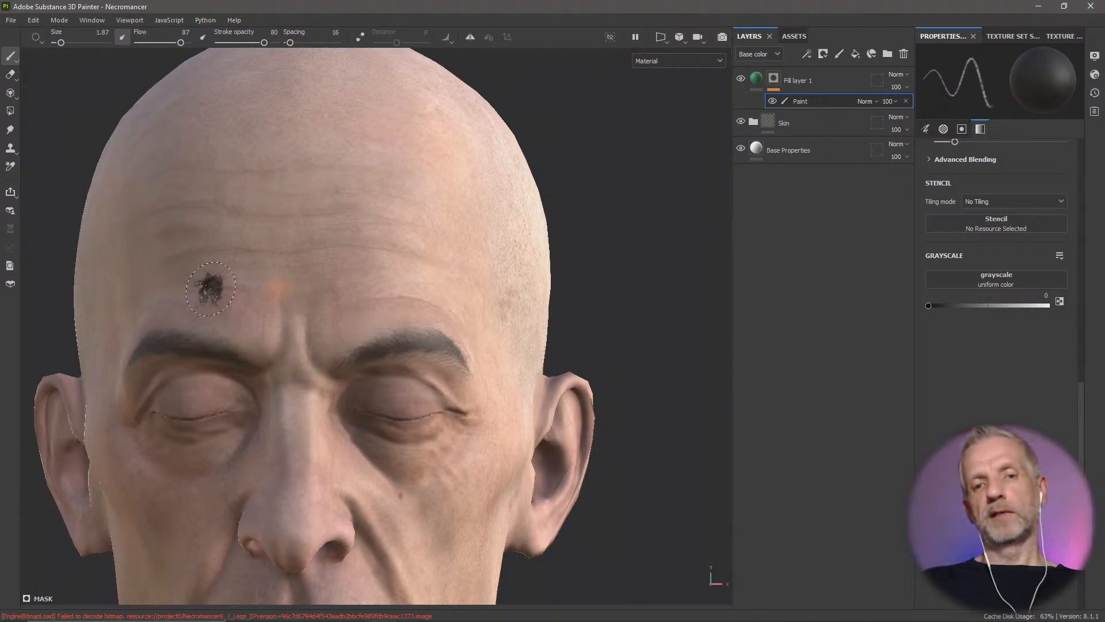
pyautogui.click(470, 38)
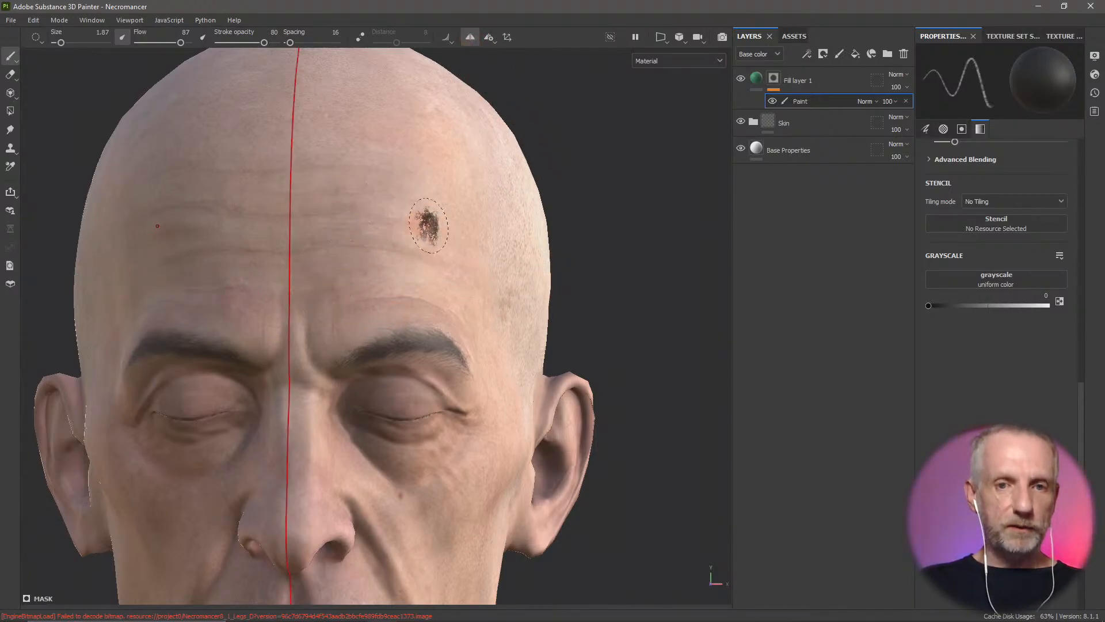
pyautogui.press('x')
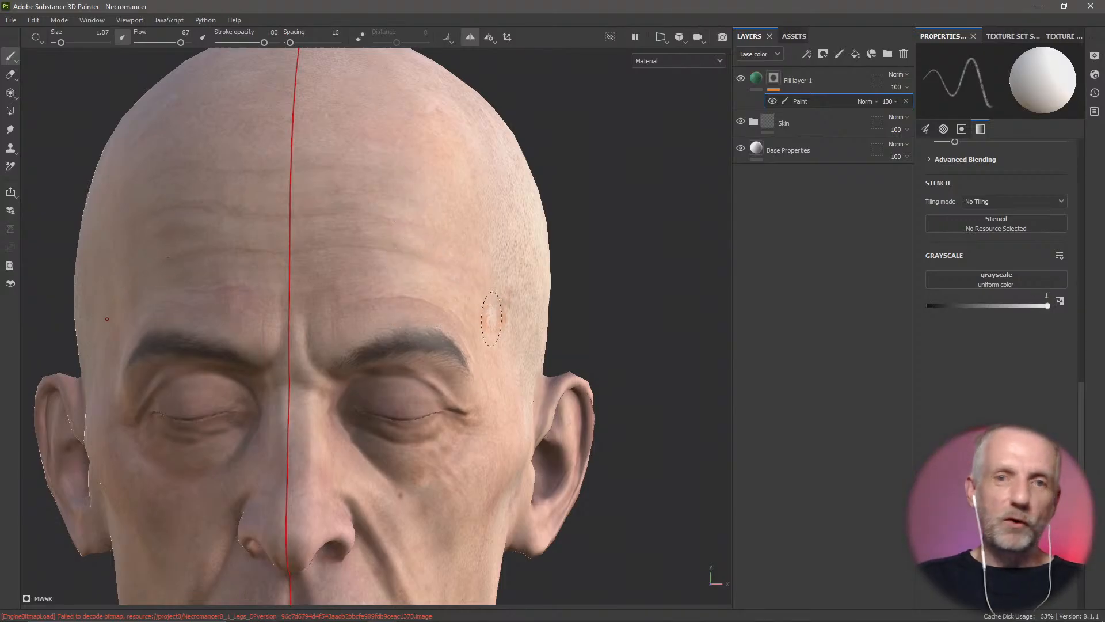
pyautogui.moveTo(498, 334); pyautogui.dragTo(566, 340, button='middle')
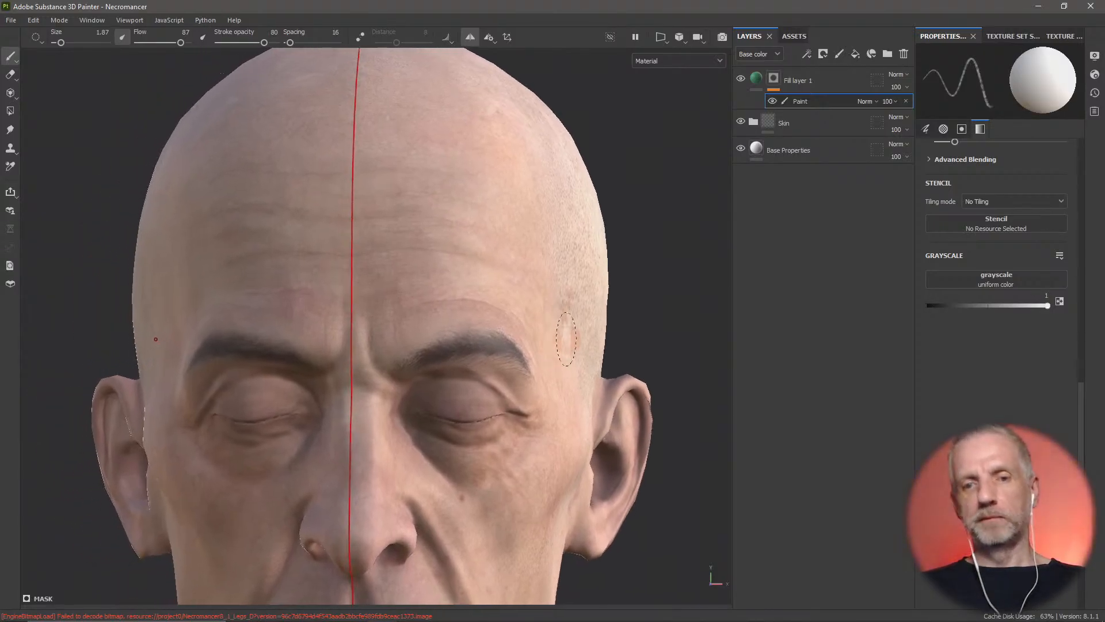
pyautogui.click(385, 314)
pyautogui.moveTo(375, 342)
pyautogui.mouseDown()
pyautogui.moveTo(414, 271)
pyautogui.moveTo(464, 310)
pyautogui.moveTo(454, 256)
pyautogui.moveTo(375, 346)
pyautogui.moveTo(426, 282)
pyautogui.moveTo(421, 333)
pyautogui.moveTo(449, 294)
pyautogui.moveTo(389, 314)
pyautogui.mouseUp()
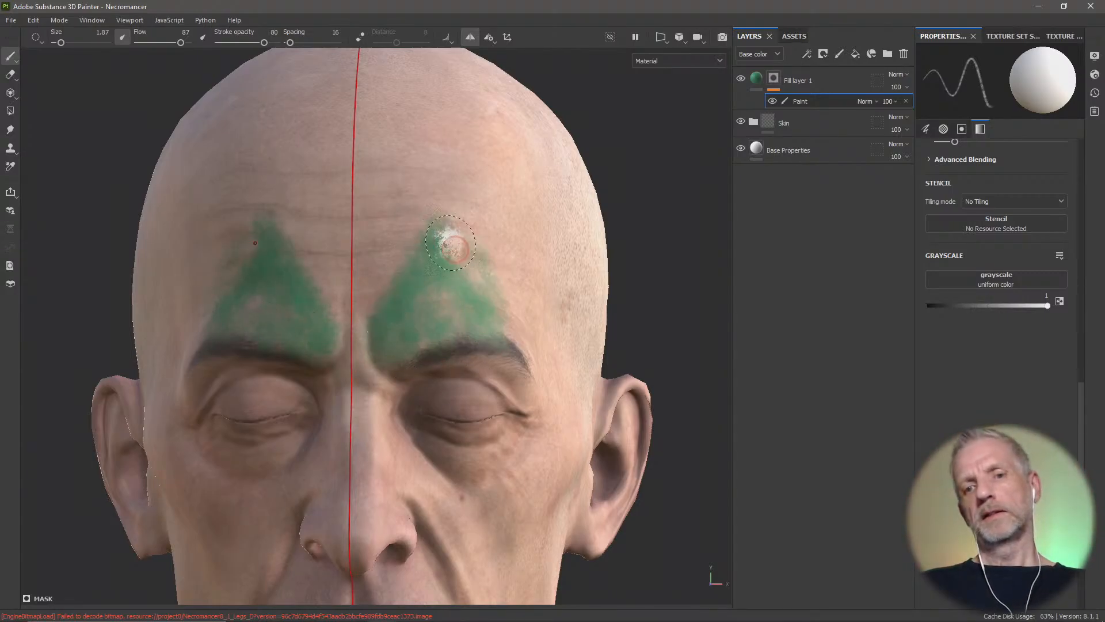
# Extend the green face paint from the outer end of the left eyebrow across the temple as a pointed patch.
pyautogui.keyDown('alt'); pyautogui.moveTo(668, 308); pyautogui.dragTo(593, 313); pyautogui.keyUp('alt')
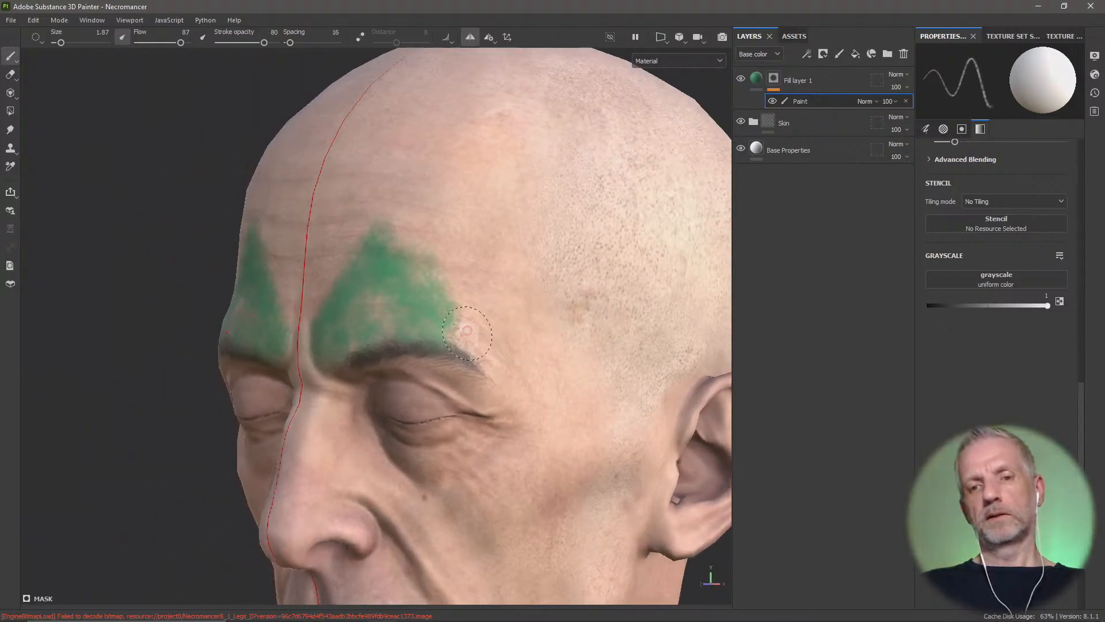
pyautogui.moveTo(464, 330)
pyautogui.mouseDown()
pyautogui.moveTo(550, 323)
pyautogui.moveTo(525, 379)
pyautogui.moveTo(513, 299)
pyautogui.moveTo(478, 314)
pyautogui.moveTo(533, 292)
pyautogui.moveTo(469, 323)
pyautogui.moveTo(564, 271)
pyautogui.moveTo(464, 327)
pyautogui.mouseUp()
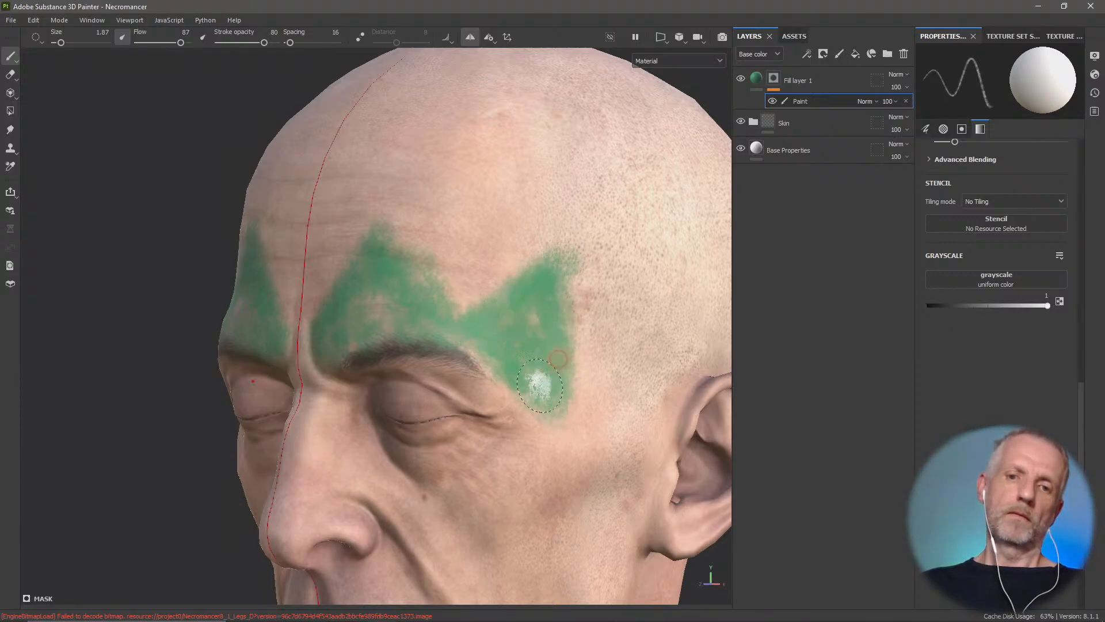
pyautogui.moveTo(538, 386)
pyautogui.keyDown('alt'); pyautogui.mouseDown()
pyautogui.moveTo(568, 363)
pyautogui.moveTo(565, 334)
pyautogui.moveTo(547, 345)
pyautogui.moveTo(538, 286)
pyautogui.moveTo(575, 318)
pyautogui.mouseUp(); pyautogui.keyUp('alt')
# Check the face paint on the Horizon reference in Photoshop, and examine the mirrored paint from the front in Substance 3D Painter.
pyautogui.hotkey('alt', 'Tab')
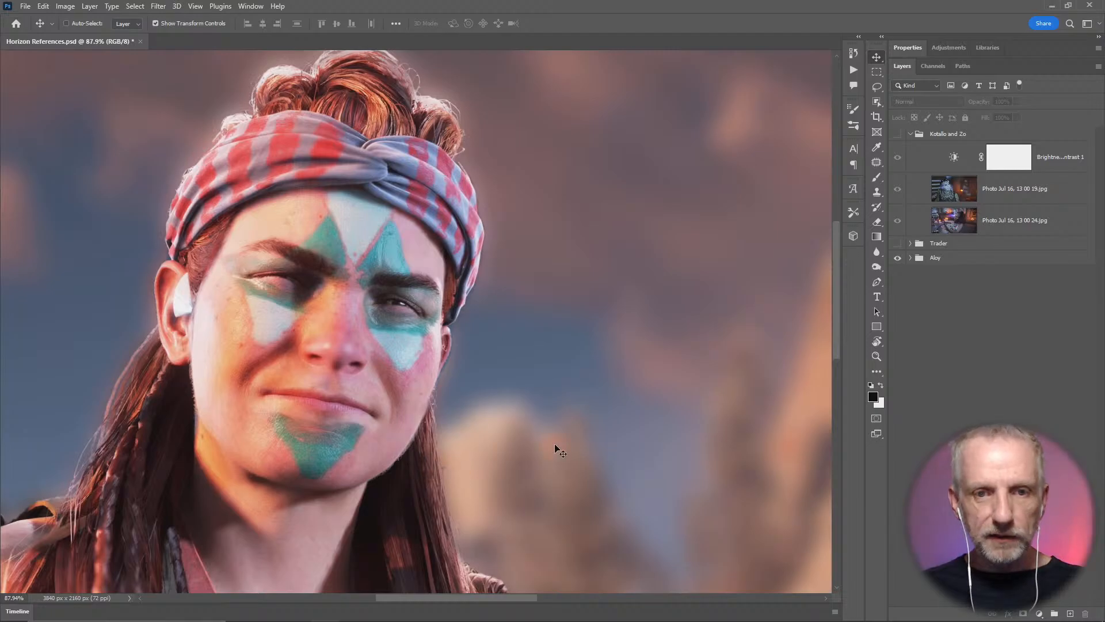
pyautogui.hotkey('alt', 'Tab')
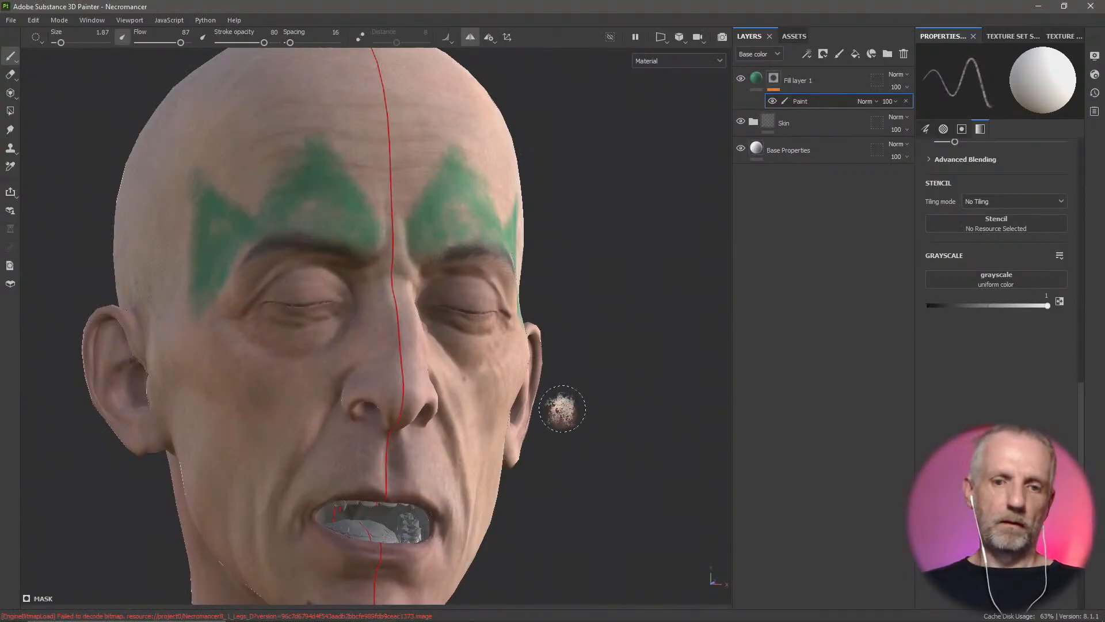
pyautogui.moveTo(545, 430)
pyautogui.keyDown('alt'); pyautogui.mouseDown()
pyautogui.moveTo(576, 395)
pyautogui.moveTo(530, 416)
pyautogui.moveTo(493, 394)
pyautogui.moveTo(575, 322)
pyautogui.moveTo(597, 329)
pyautogui.mouseUp(); pyautogui.keyUp('alt')
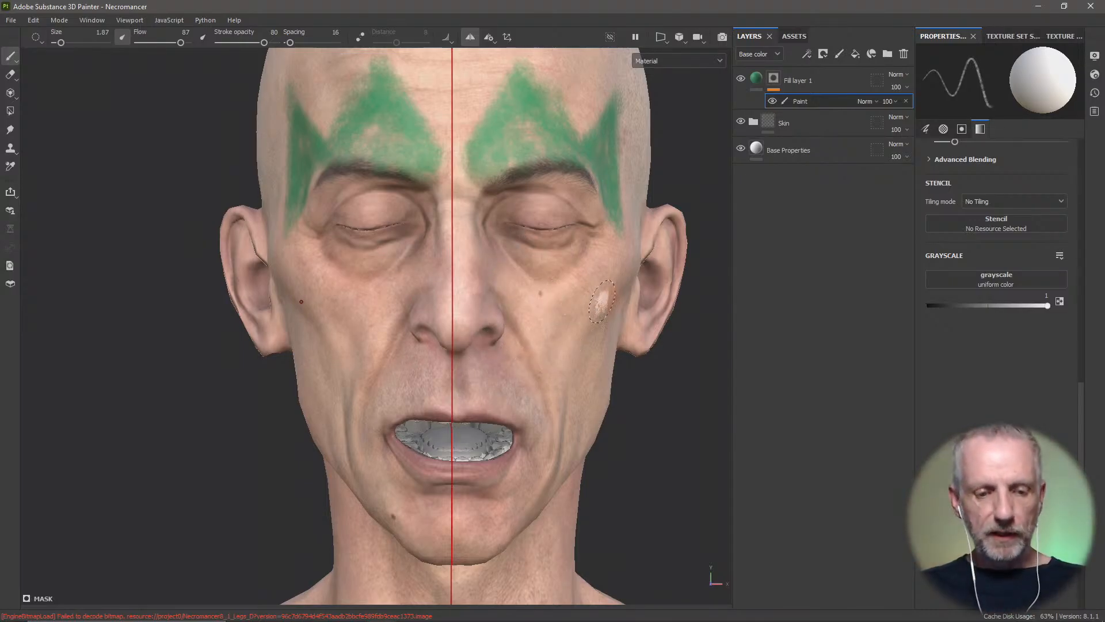
pyautogui.keyDown('alt'); pyautogui.moveTo(650, 318); pyautogui.dragTo(624, 339); pyautogui.keyUp('alt')
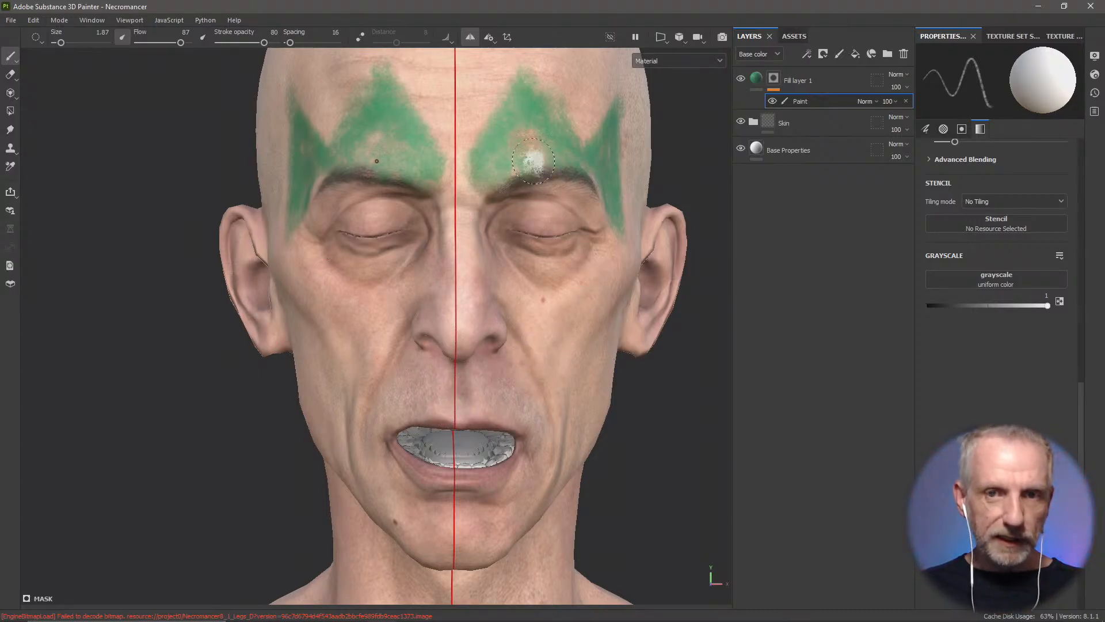
# Open the mirror symmetry settings and try Mirror X offsets of 0.1, 0.01, 0.001 and 0.003.
pyautogui.click(490, 38)
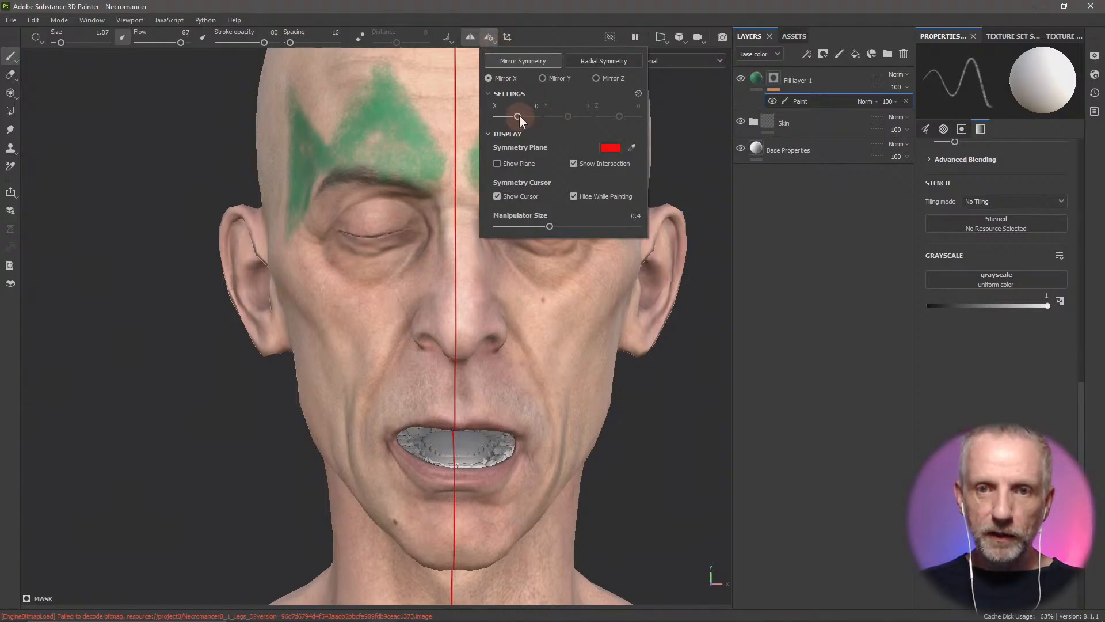
pyautogui.moveTo(519, 115); pyautogui.dragTo(507, 112)
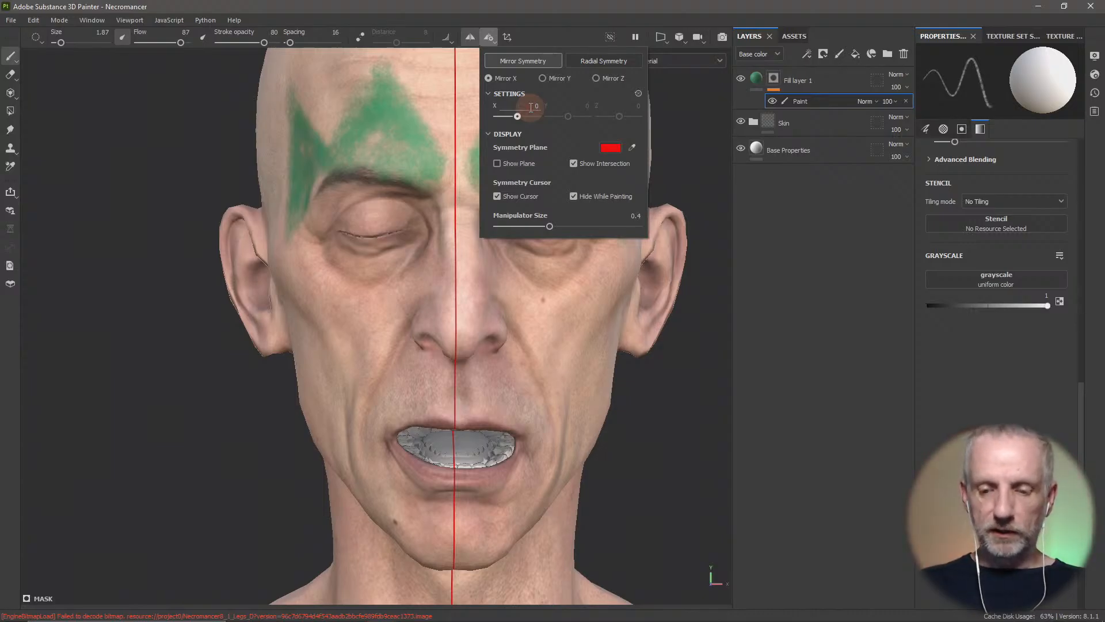
pyautogui.press('Return')
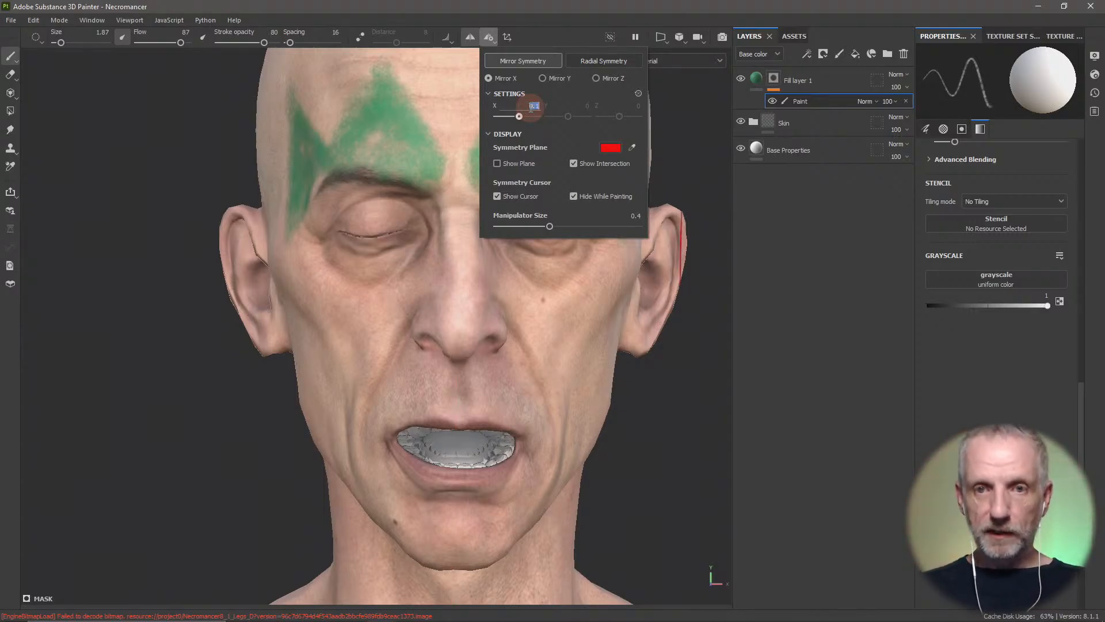
pyautogui.press('Return')
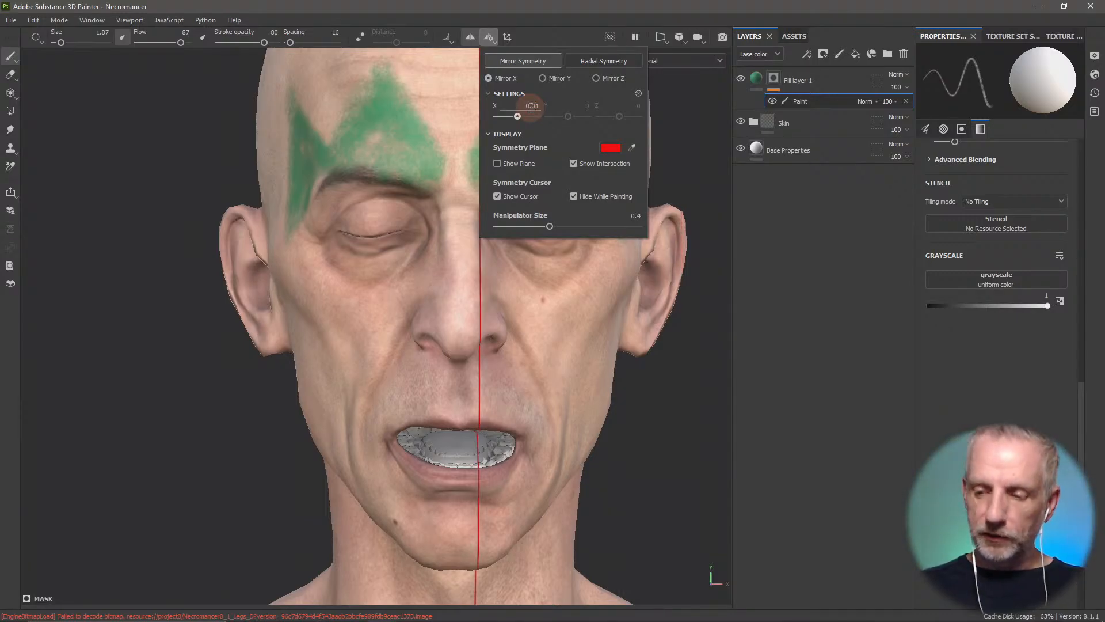
pyautogui.write('0')
pyautogui.press('Return')
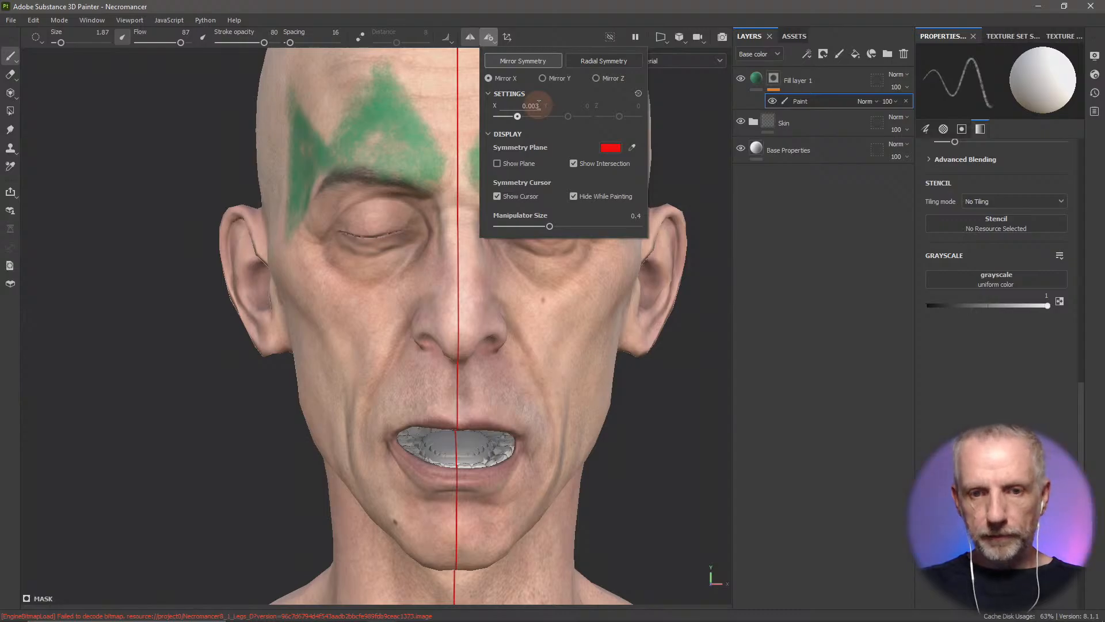
pyautogui.press('Return')
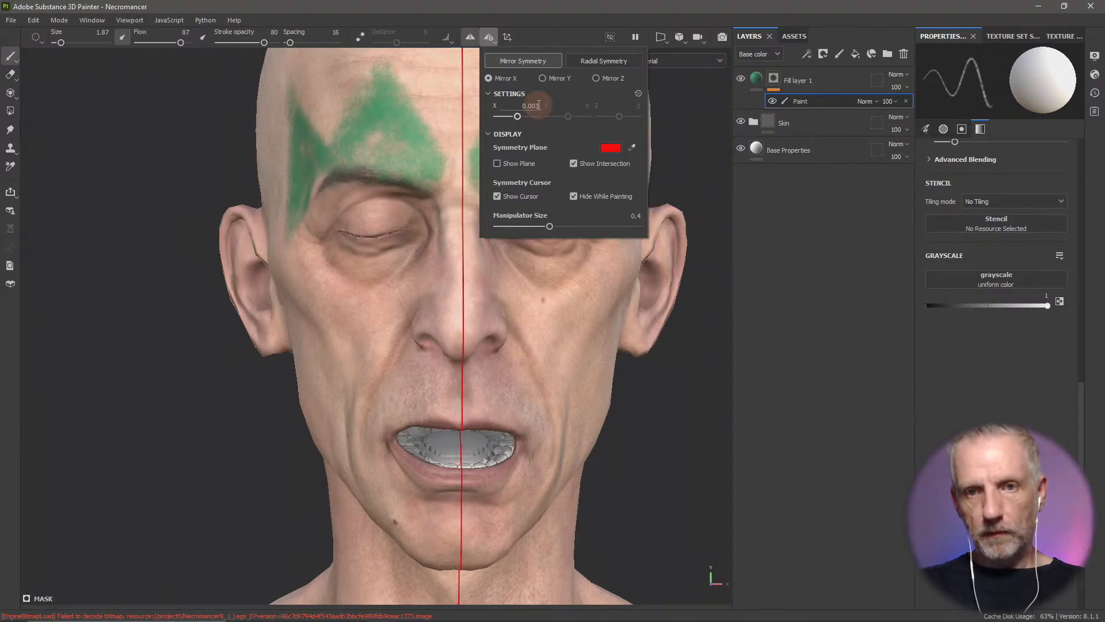
# Fine-tune the Mirror X symmetry offset to 0.0022 to align the plane with the center of the face.
pyautogui.press('5')
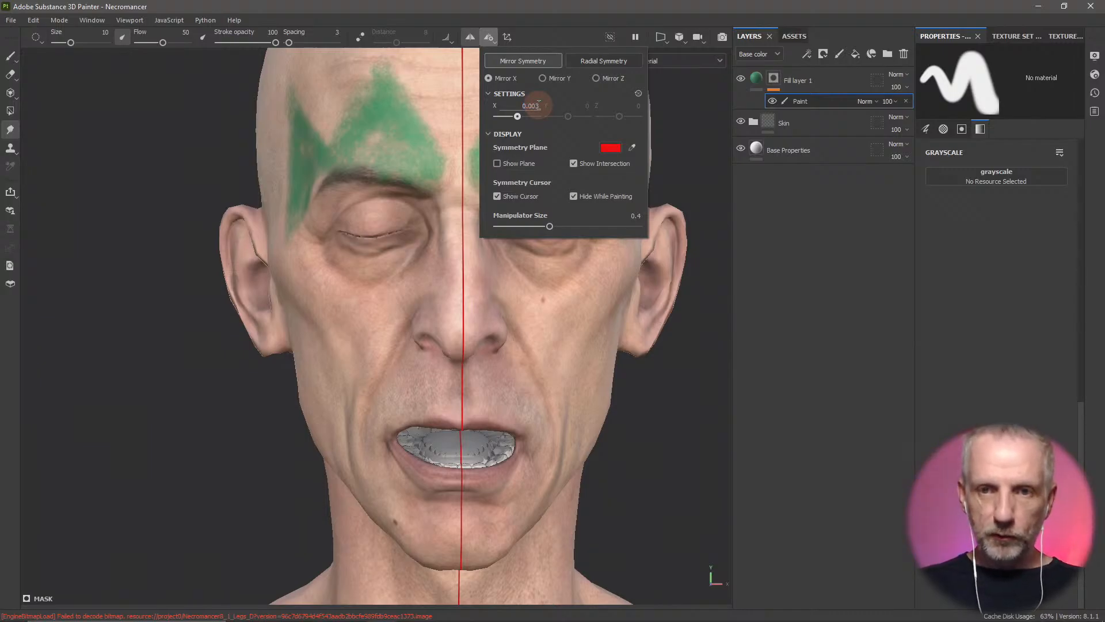
pyautogui.press('Return')
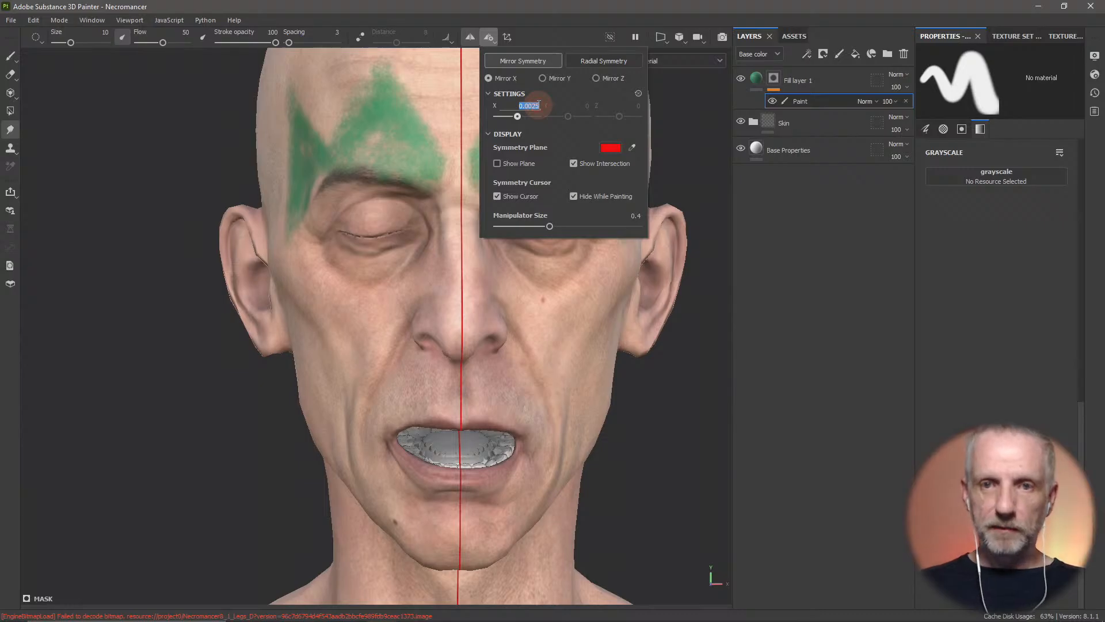
pyautogui.press('Return')
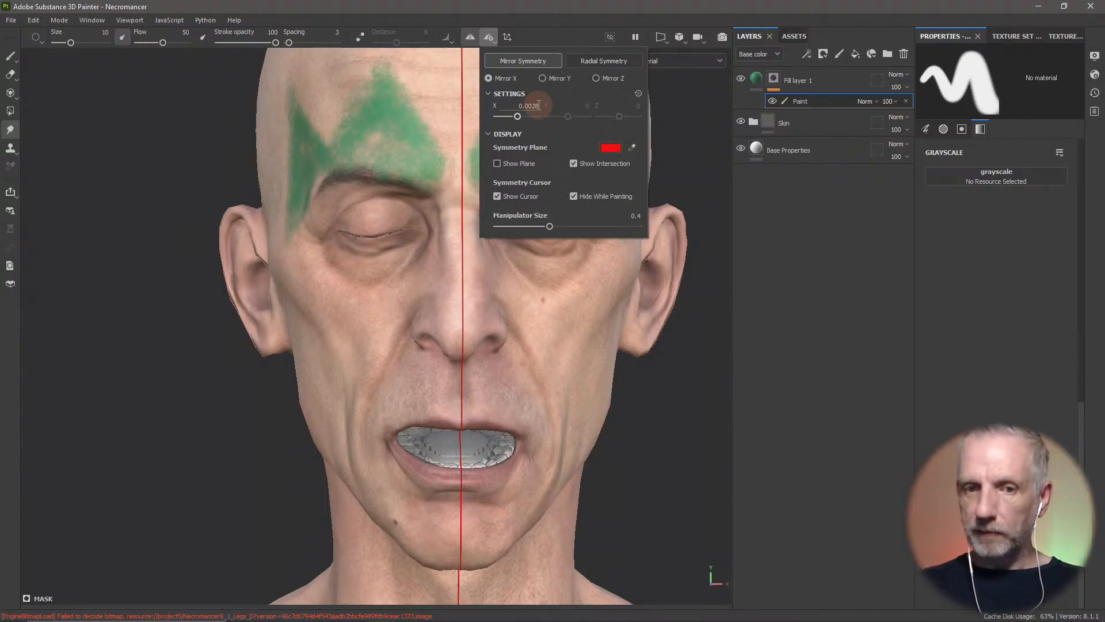
pyautogui.rightClick(539, 105)
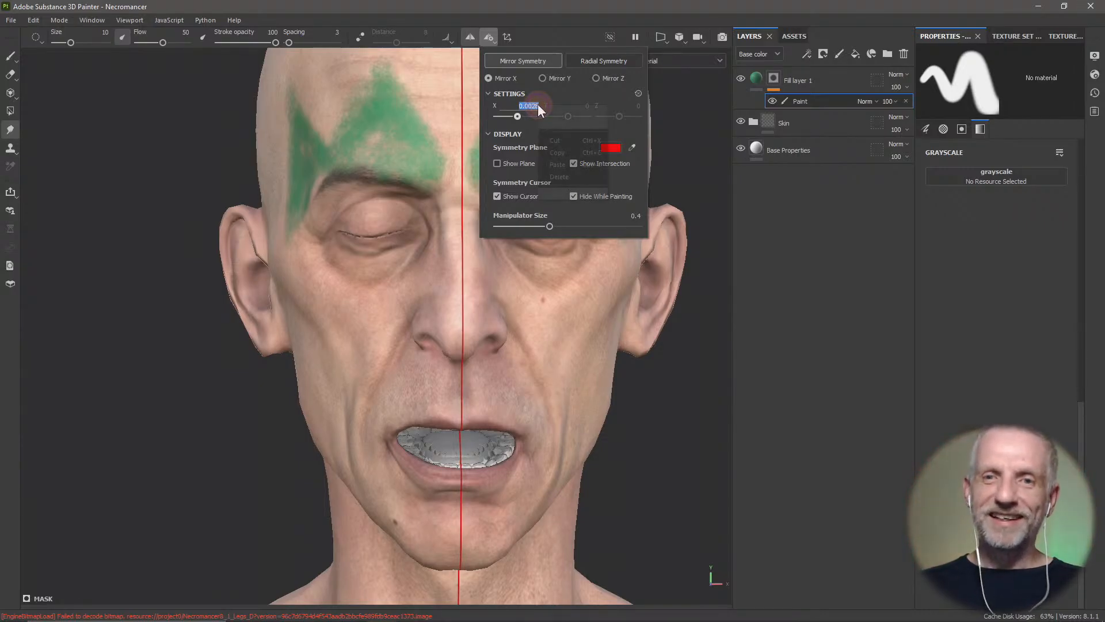
pyautogui.click(539, 105)
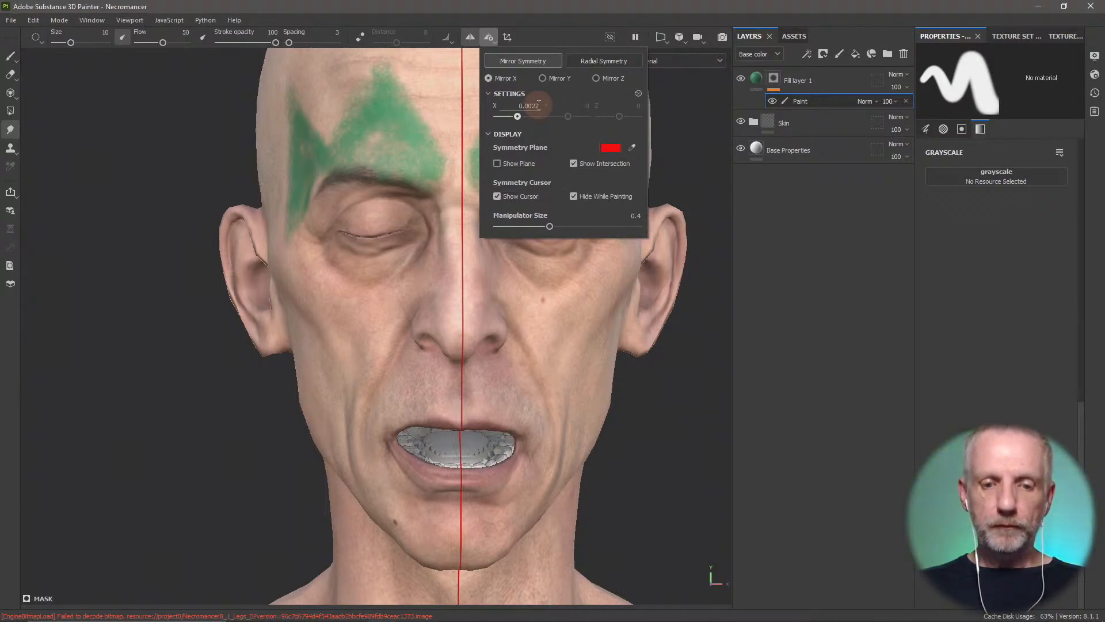
pyautogui.press('Return')
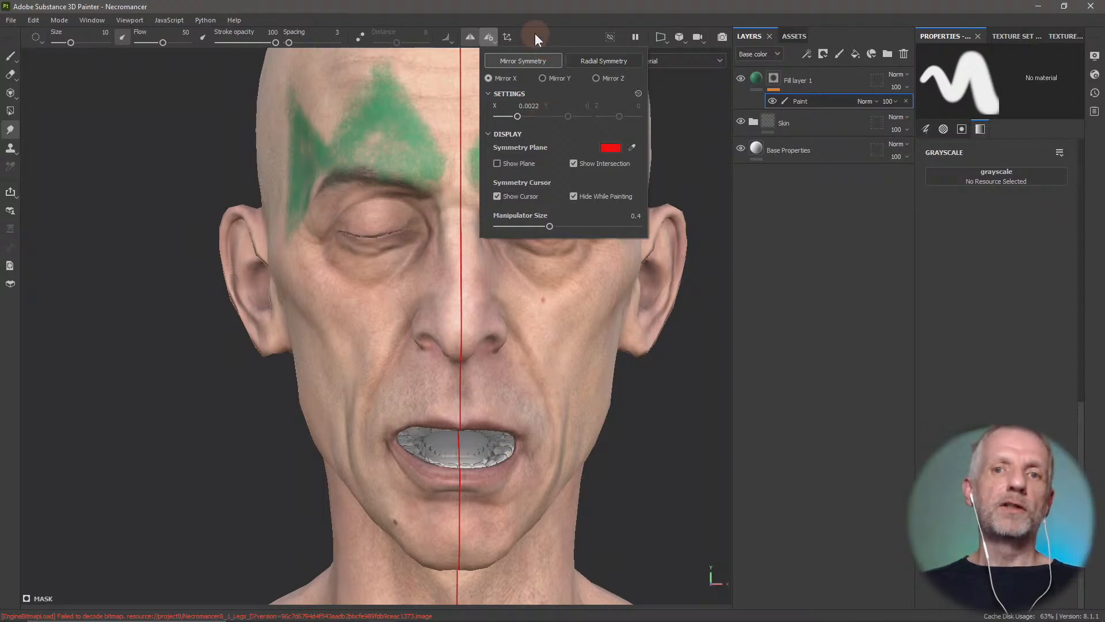
pyautogui.click(493, 36)
pyautogui.keyDown('alt'); pyautogui.moveTo(554, 231); pyautogui.dragTo(492, 235); pyautogui.keyUp('alt')
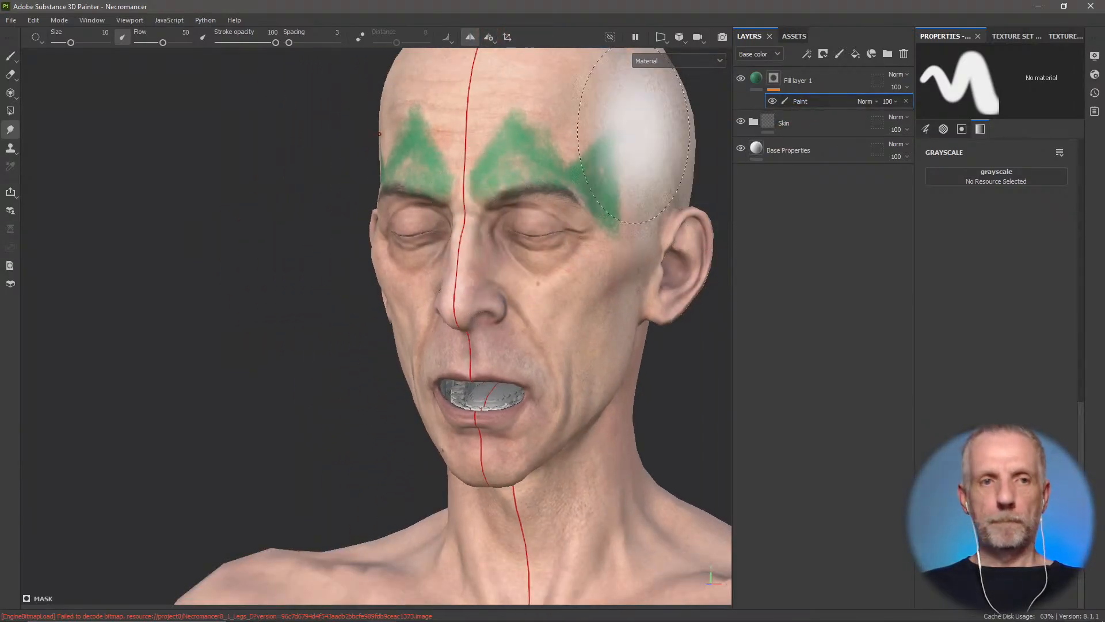
# Switch back to the Paint brush and check the chin paint on the Horizon reference in Photoshop.
pyautogui.click(10, 58)
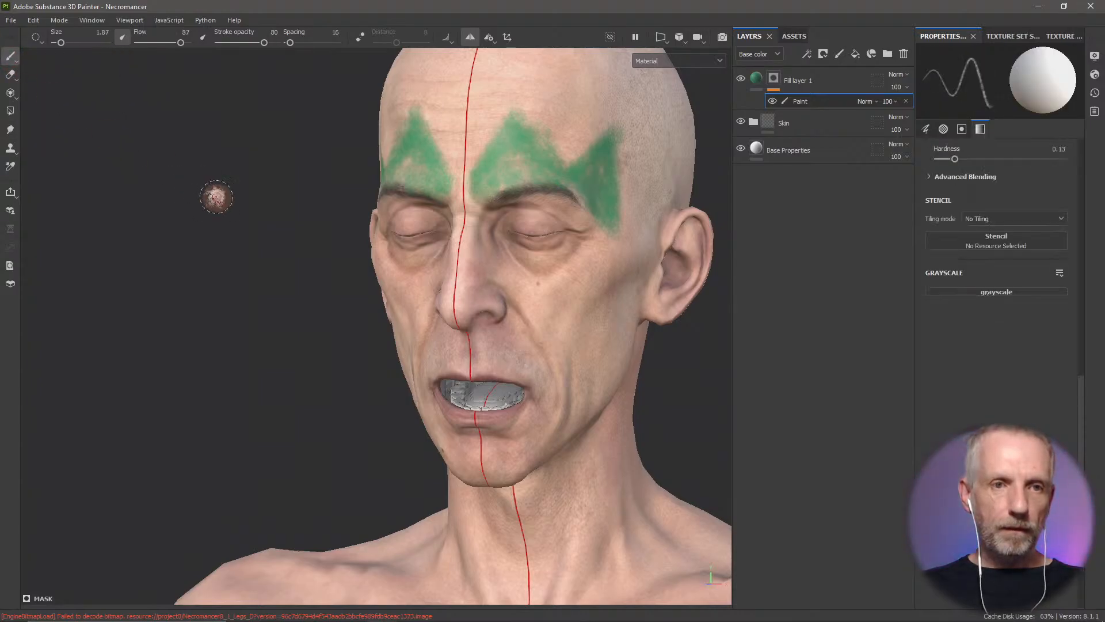
pyautogui.keyDown('alt'); pyautogui.moveTo(353, 291); pyautogui.dragTo(408, 284); pyautogui.keyUp('alt')
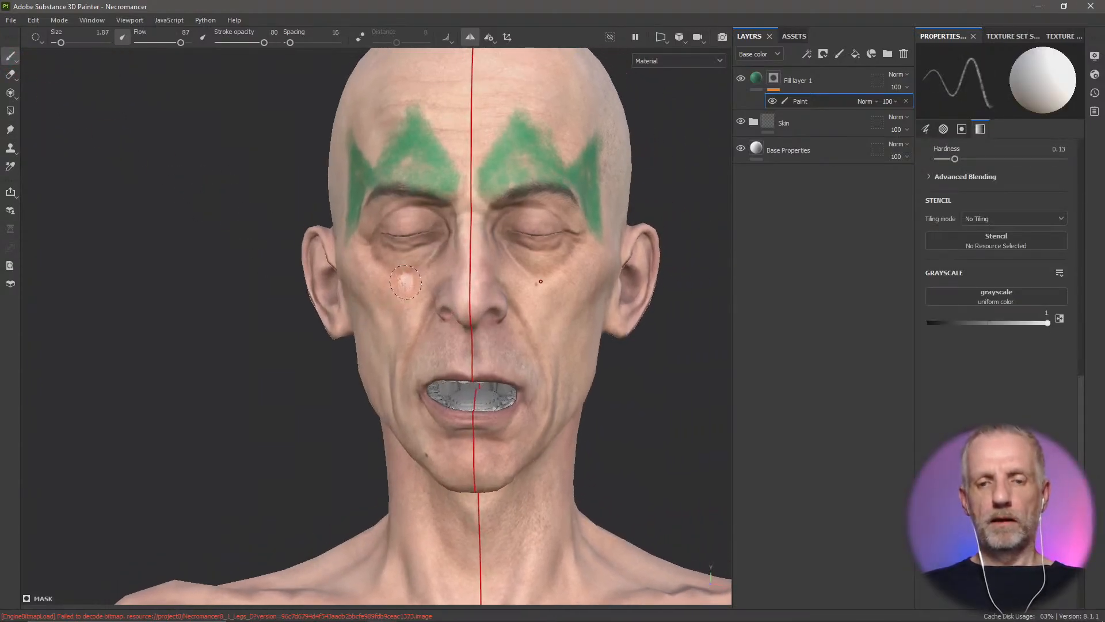
pyautogui.keyDown('alt'); pyautogui.moveTo(408, 284); pyautogui.dragTo(319, 265, button='middle'); pyautogui.keyUp('alt')
pyautogui.hotkey('alt', 'Tab')
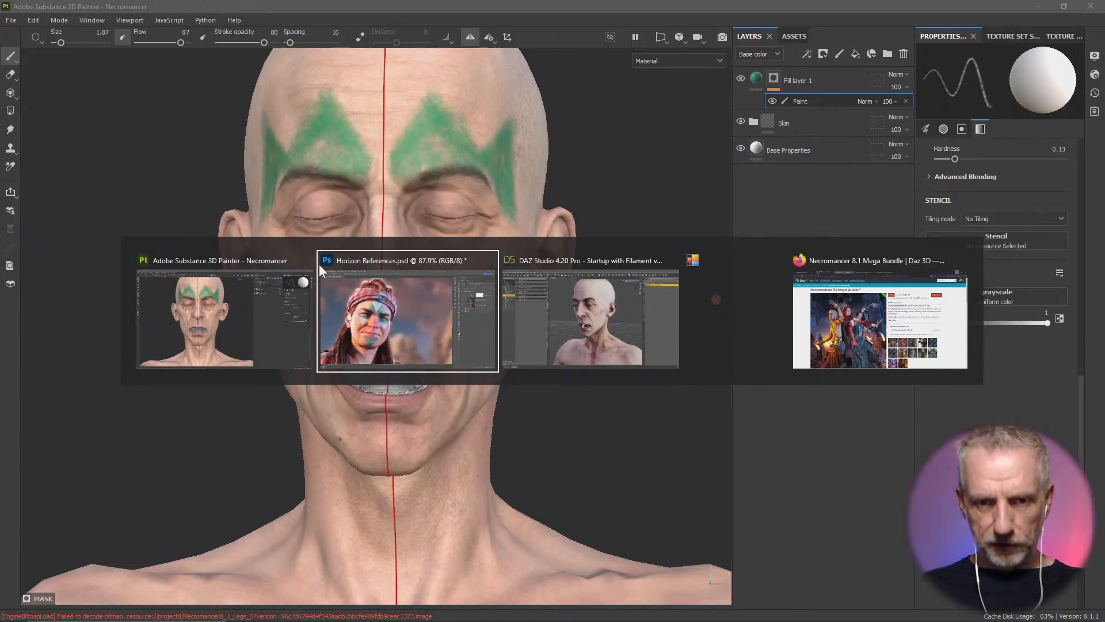
pyautogui.hotkey('alt', 'Tab')
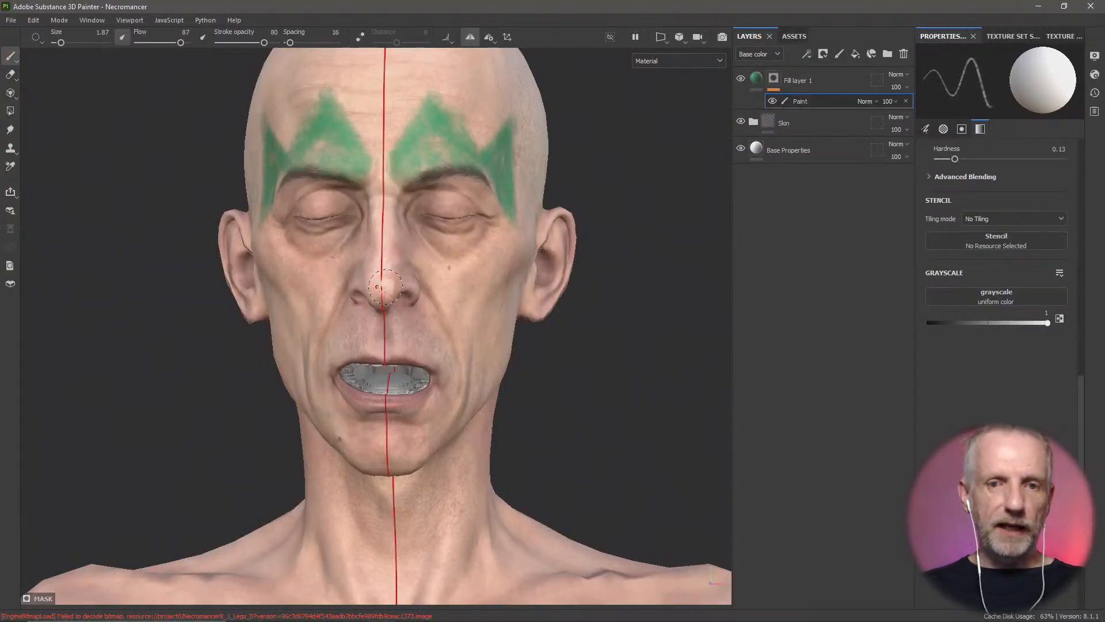
# Turn off symmetry and paint a green patch from just below the lower lip down to the chin.
pyautogui.scroll(5, 385, 287)
pyautogui.keyDown('alt'); pyautogui.moveTo(387, 217); pyautogui.dragTo(407, 202, button='middle'); pyautogui.keyUp('alt')
pyautogui.moveTo(434, 331)
pyautogui.keyDown('alt'); pyautogui.mouseDown(button='middle')
pyautogui.moveTo(432, 205)
pyautogui.moveTo(443, 150)
pyautogui.mouseUp(button='middle'); pyautogui.keyUp('alt')
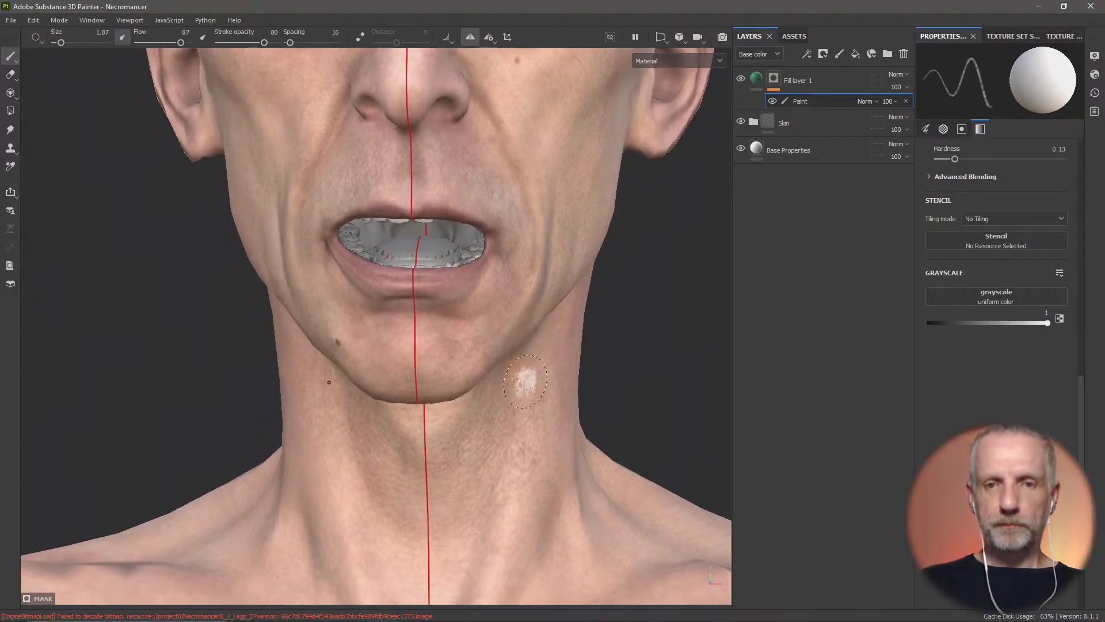
pyautogui.click(469, 37)
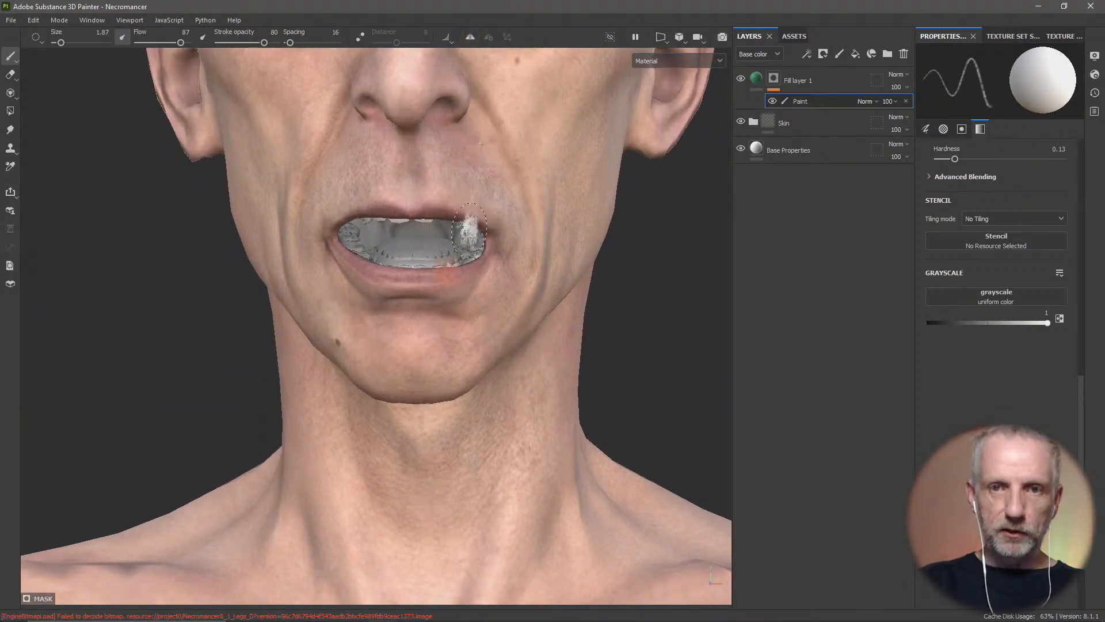
pyautogui.moveTo(370, 308); pyautogui.dragTo(424, 304)
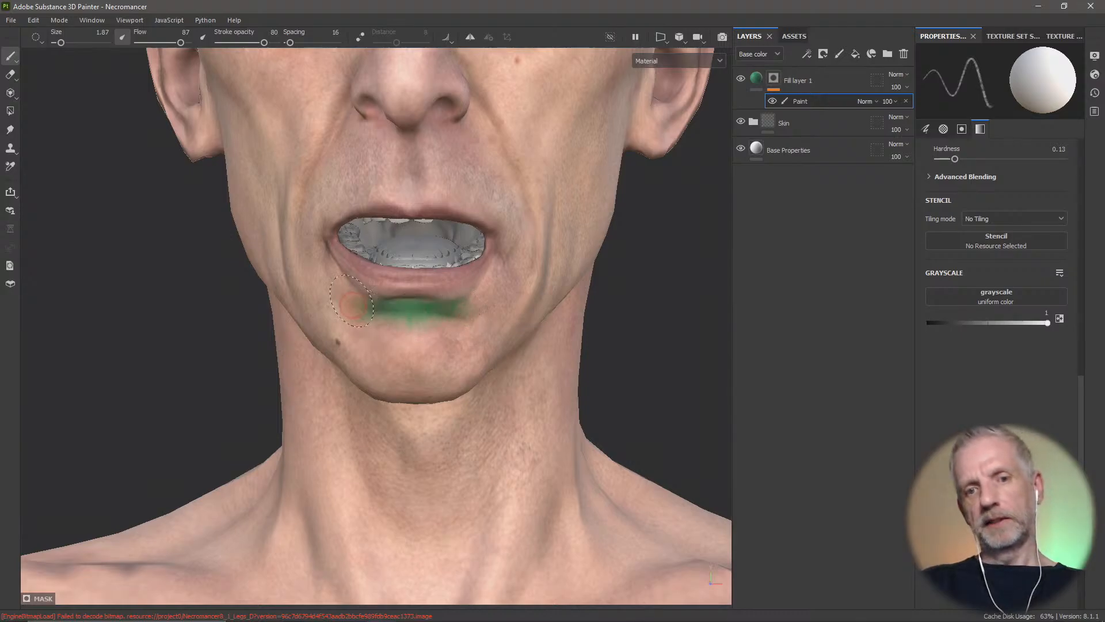
pyautogui.moveTo(352, 301)
pyautogui.mouseDown()
pyautogui.moveTo(369, 368)
pyautogui.moveTo(426, 362)
pyautogui.moveTo(403, 328)
pyautogui.moveTo(443, 368)
pyautogui.moveTo(405, 386)
pyautogui.moveTo(384, 380)
pyautogui.mouseUp()
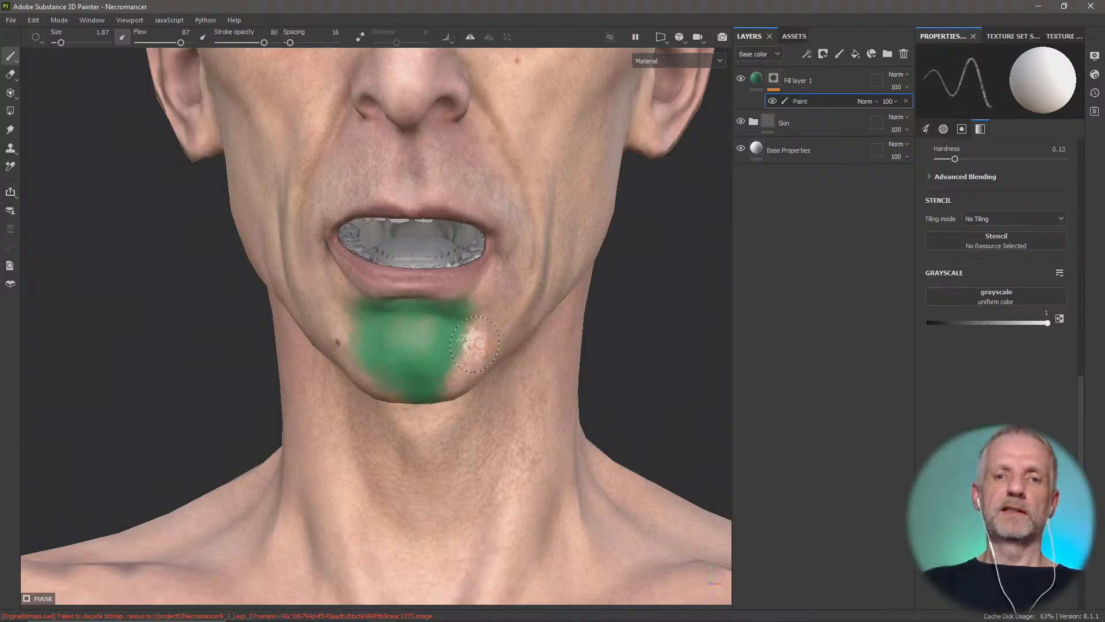
# Trim the sides of the green chin patch with black so it tapers to a downward point.
pyautogui.press('x')
pyautogui.moveTo(316, 320); pyautogui.dragTo(380, 416)
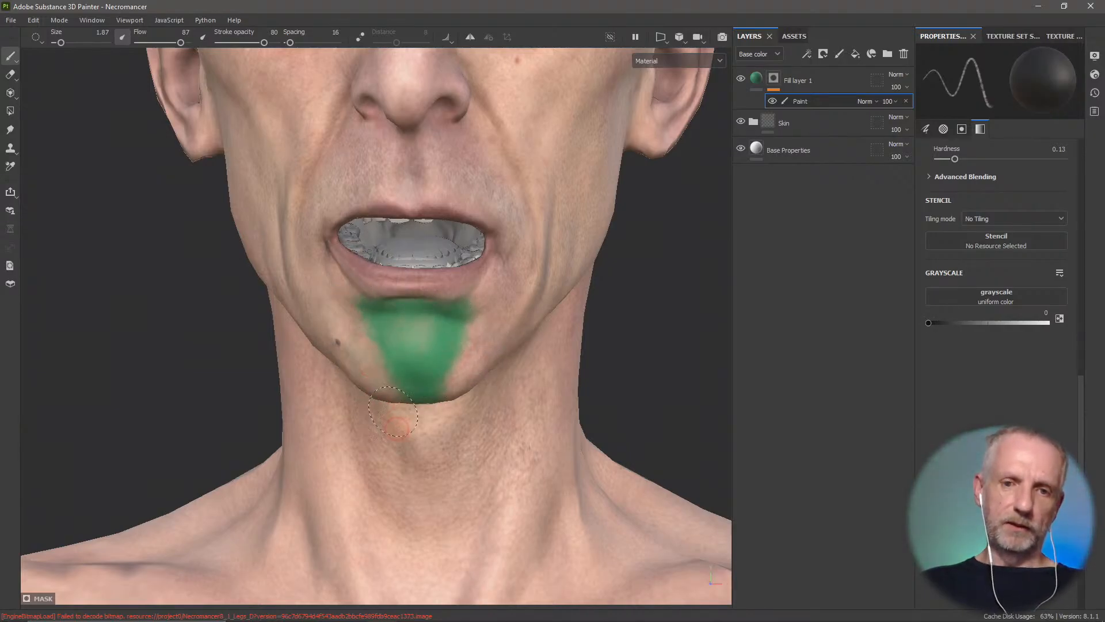
pyautogui.moveTo(471, 381)
pyautogui.mouseDown()
pyautogui.moveTo(507, 304)
pyautogui.moveTo(486, 316)
pyautogui.moveTo(452, 395)
pyautogui.moveTo(405, 404)
pyautogui.mouseUp()
pyautogui.press('x')
pyautogui.moveTo(452, 346)
pyautogui.mouseDown()
pyautogui.moveTo(429, 331)
pyautogui.moveTo(406, 370)
pyautogui.mouseUp()
pyautogui.press('x')
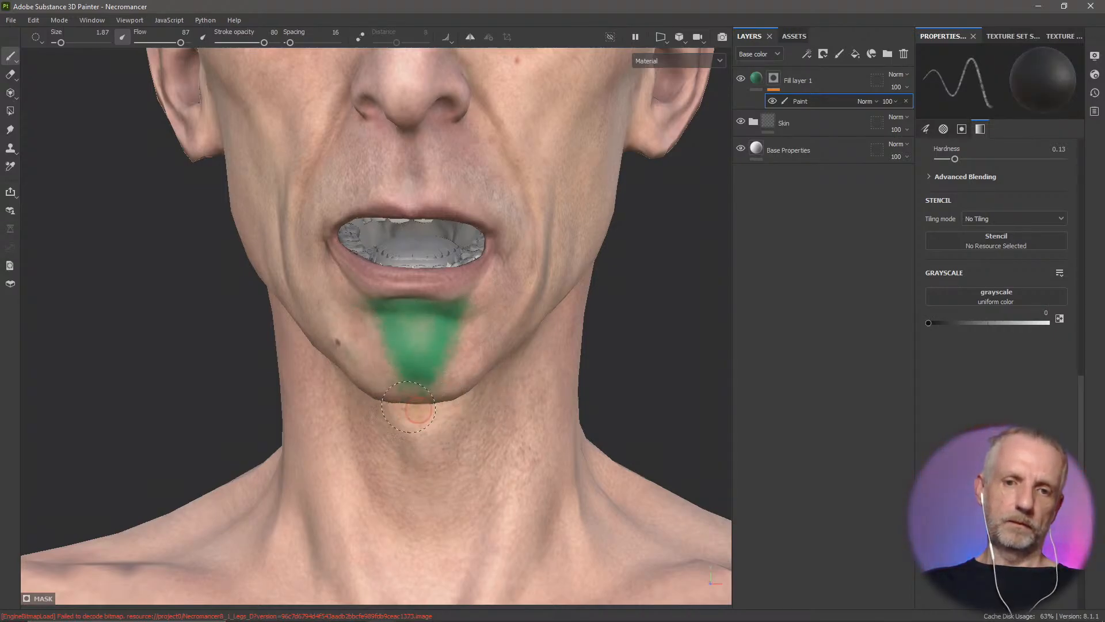
# Paint a thin green strip from each upper corner of the chin patch outward beneath the corners of the mouth.
pyautogui.keyDown('alt'); pyautogui.moveTo(649, 365); pyautogui.dragTo(592, 365); pyautogui.keyUp('alt')
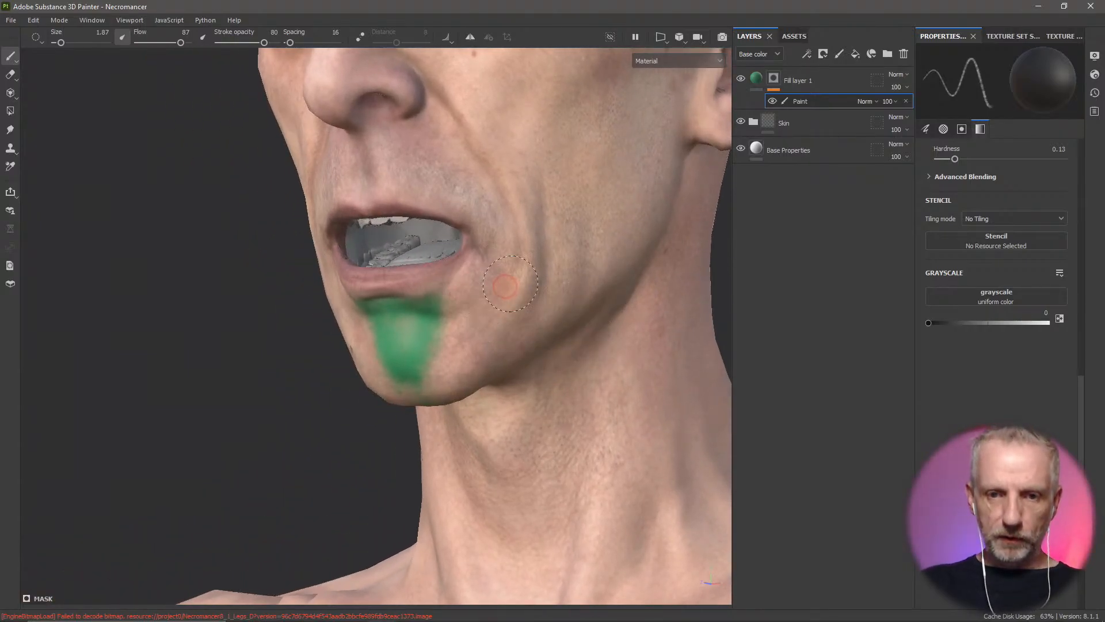
pyautogui.press('x')
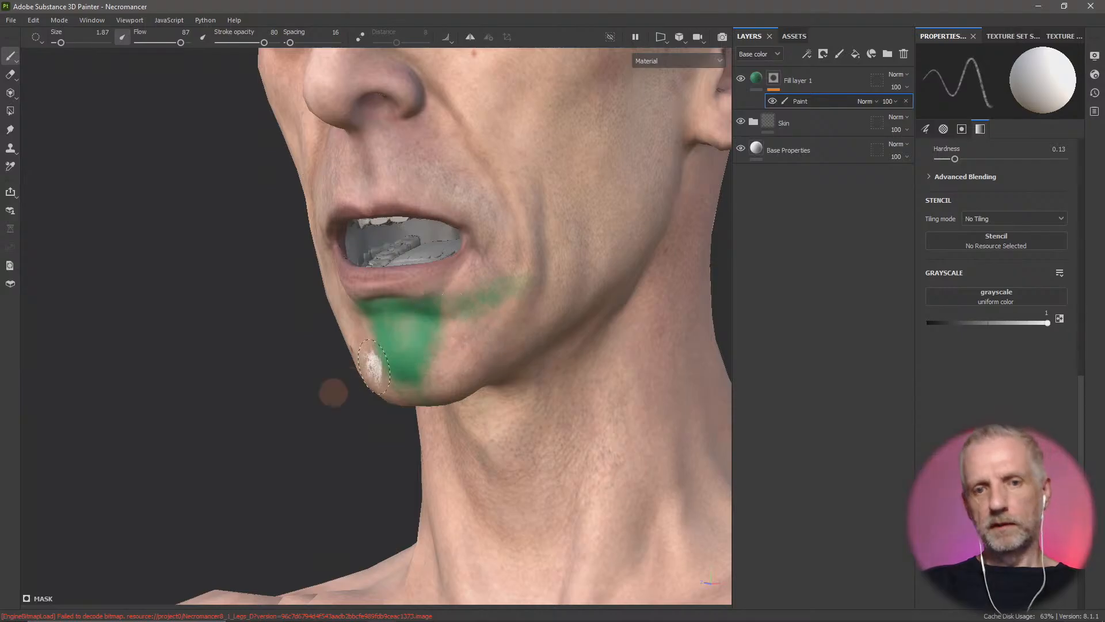
pyautogui.moveTo(370, 365)
pyautogui.keyDown('alt'); pyautogui.mouseDown()
pyautogui.moveTo(407, 407)
pyautogui.moveTo(420, 403)
pyautogui.mouseUp(); pyautogui.keyUp('alt')
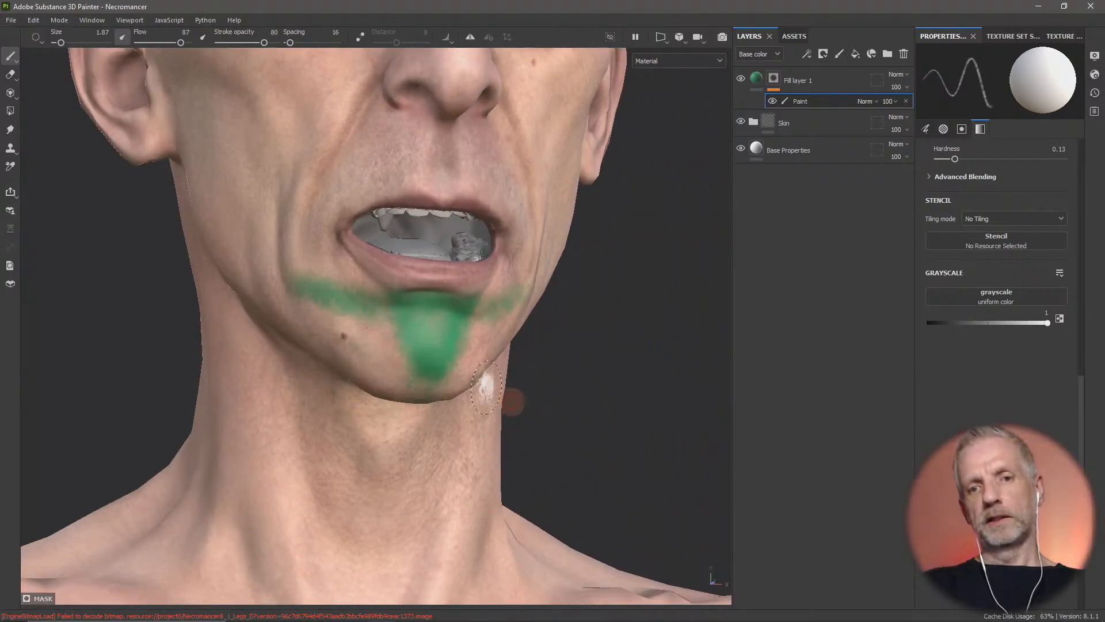
# Paint a green patch under each eye, extending it past the outer eye corner toward the temple.
pyautogui.moveTo(507, 388)
pyautogui.keyDown('alt'); pyautogui.mouseDown()
pyautogui.moveTo(583, 370)
pyautogui.moveTo(612, 316)
pyautogui.moveTo(570, 513)
pyautogui.moveTo(610, 397)
pyautogui.moveTo(661, 424)
pyautogui.mouseUp(); pyautogui.keyUp('alt')
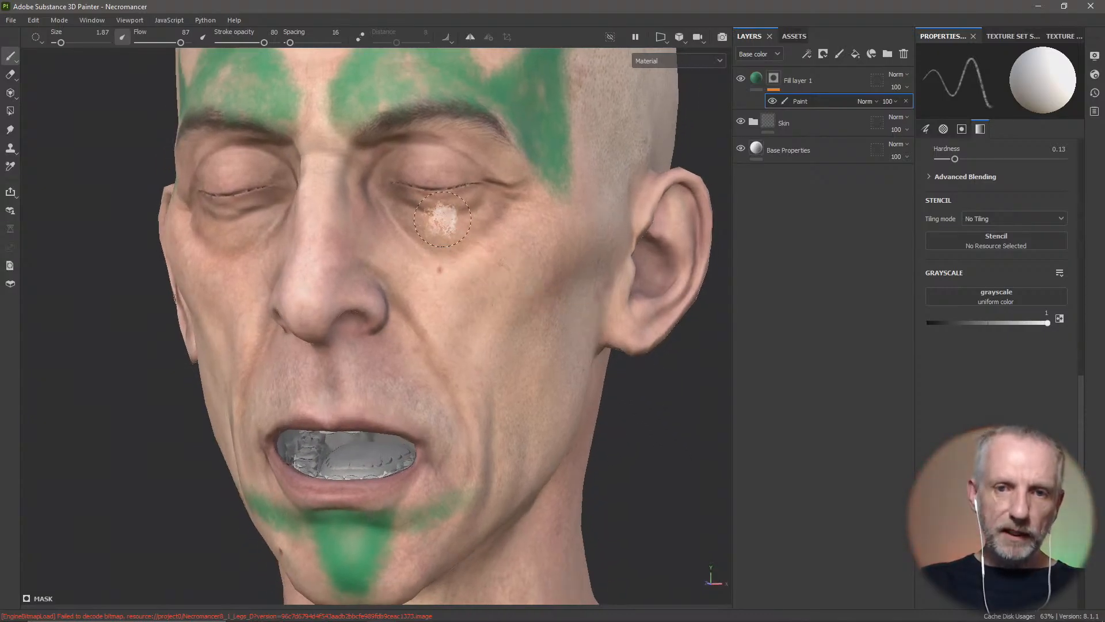
pyautogui.moveTo(444, 228)
pyautogui.mouseDown()
pyautogui.moveTo(467, 222)
pyautogui.moveTo(433, 218)
pyautogui.mouseUp()
pyautogui.keyDown('alt'); pyautogui.moveTo(562, 333); pyautogui.dragTo(658, 360); pyautogui.keyUp('alt')
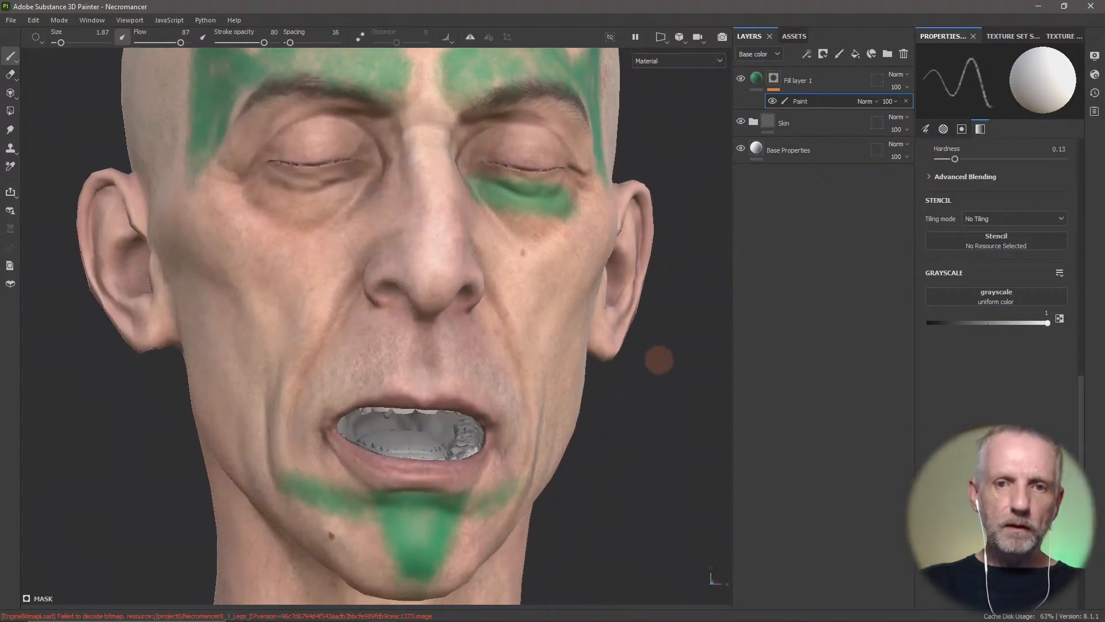
pyautogui.moveTo(340, 193)
pyautogui.mouseDown()
pyautogui.moveTo(296, 185)
pyautogui.moveTo(240, 209)
pyautogui.moveTo(320, 202)
pyautogui.mouseUp()
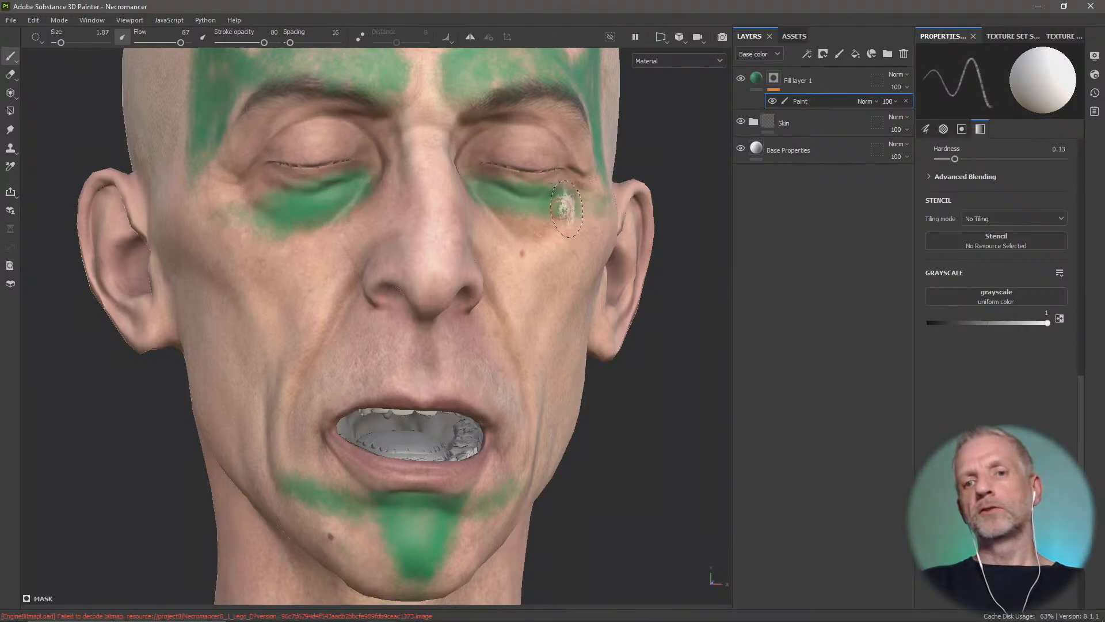
pyautogui.moveTo(638, 417)
pyautogui.keyDown('alt'); pyautogui.mouseDown()
pyautogui.moveTo(563, 406)
pyautogui.moveTo(569, 441)
pyautogui.mouseUp(); pyautogui.keyUp('alt')
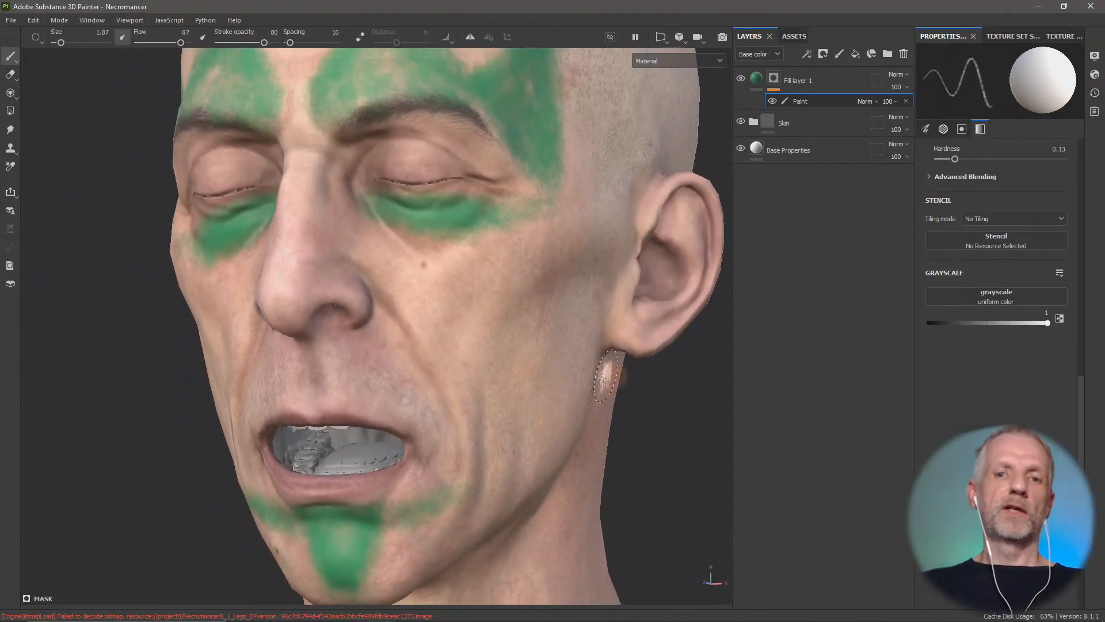
pyautogui.keyDown('alt'); pyautogui.moveTo(668, 457); pyautogui.dragTo(674, 471); pyautogui.keyUp('alt')
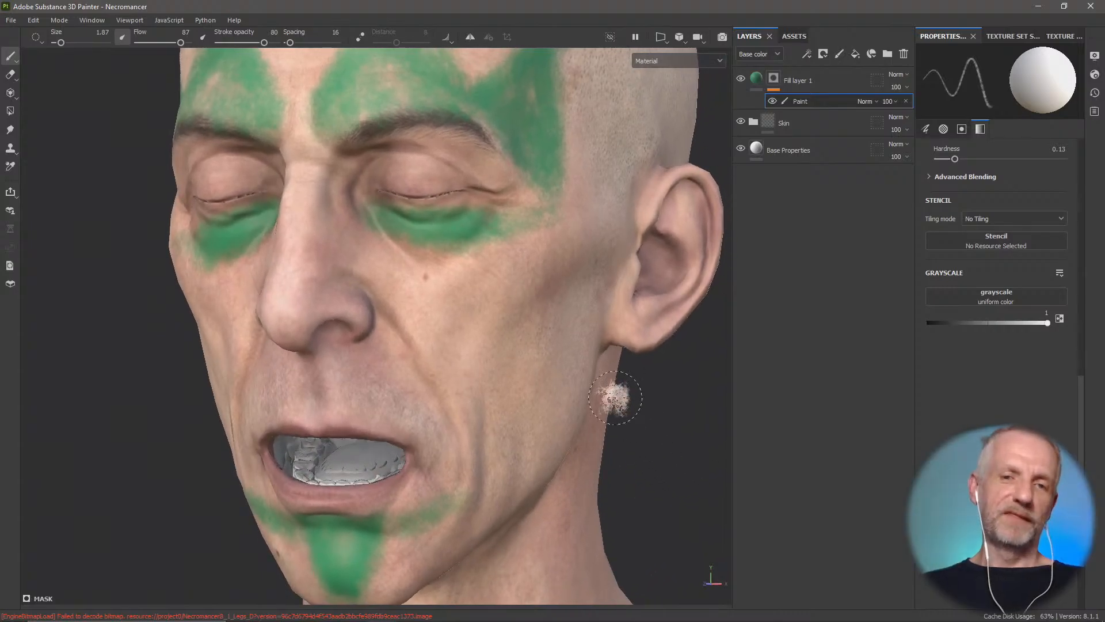
# Try to trim the chin patch into a sharper point with black.
pyautogui.scroll(-3, 624, 407)
pyautogui.keyDown('alt'); pyautogui.moveTo(611, 406); pyautogui.dragTo(585, 386, button='middle'); pyautogui.keyUp('alt')
pyautogui.moveTo(584, 386)
pyautogui.keyDown('alt'); pyautogui.mouseDown()
pyautogui.moveTo(547, 400)
pyautogui.moveTo(642, 383)
pyautogui.mouseUp(); pyautogui.keyUp('alt')
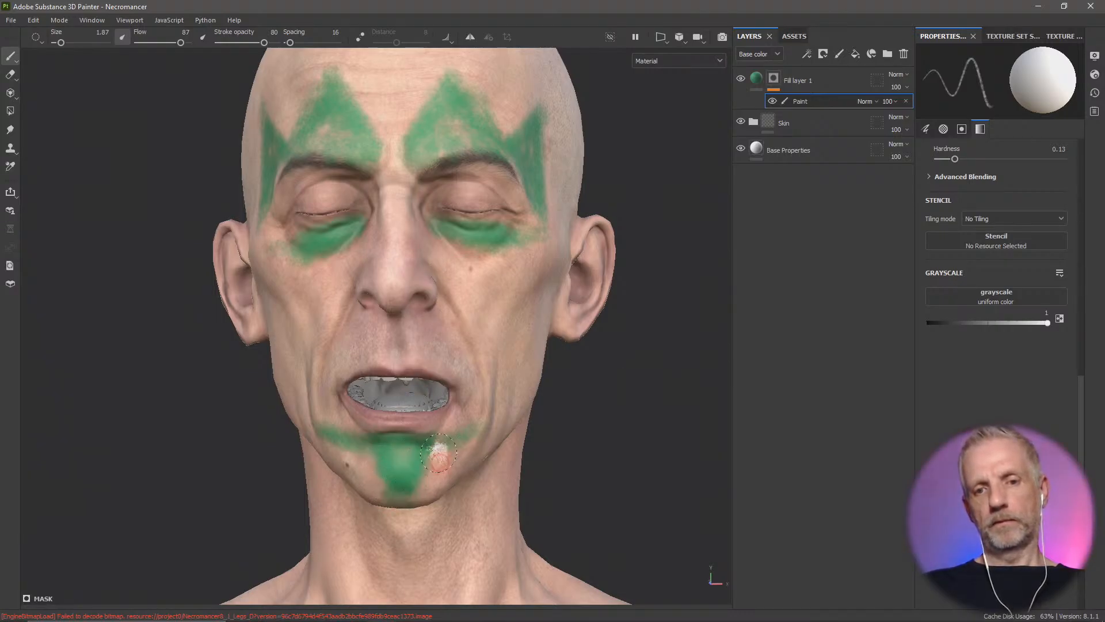
pyautogui.press('x')
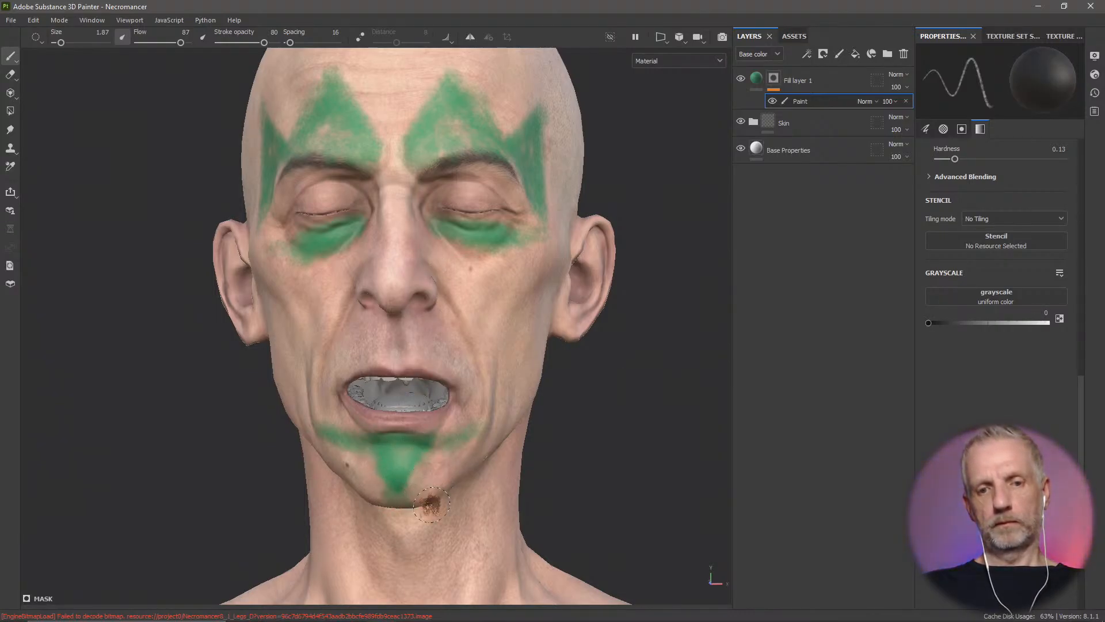
pyautogui.press('x')
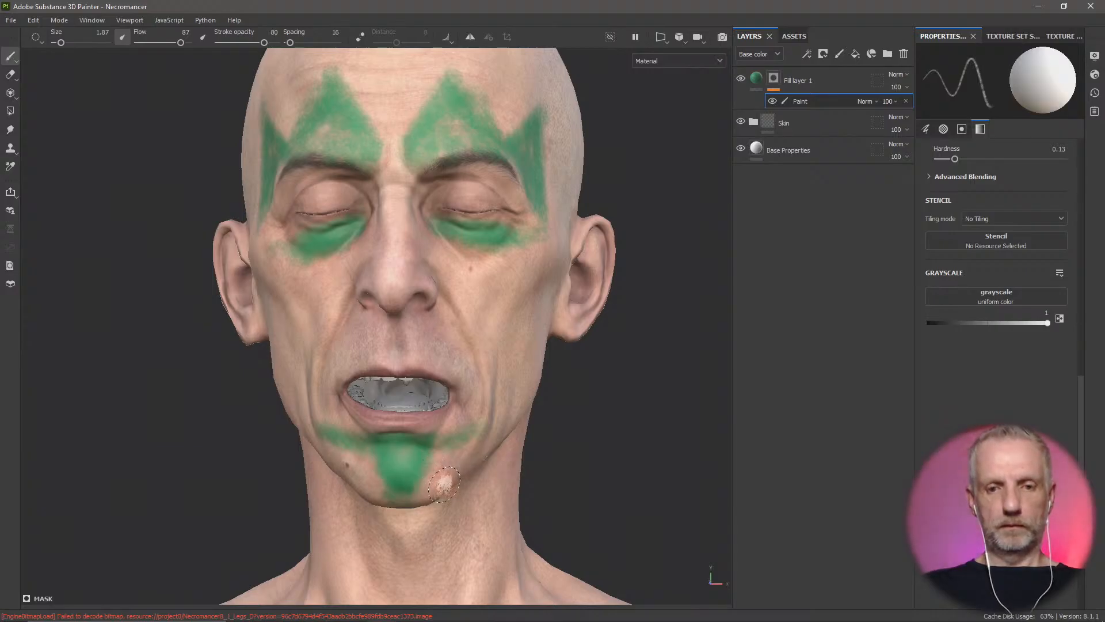
pyautogui.press('x')
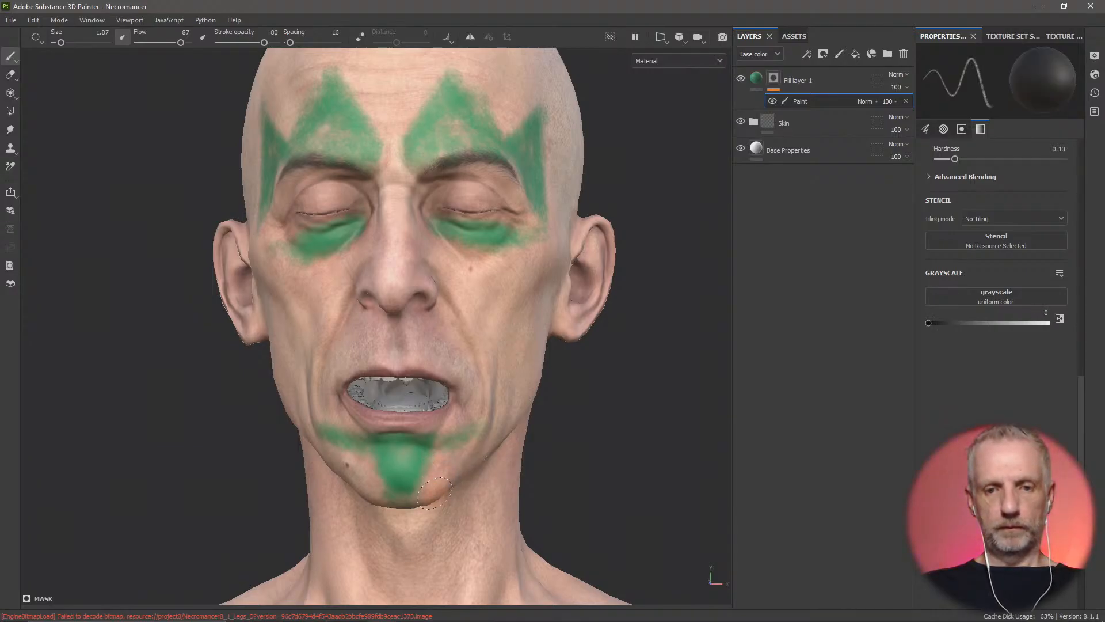
pyautogui.click(395, 468)
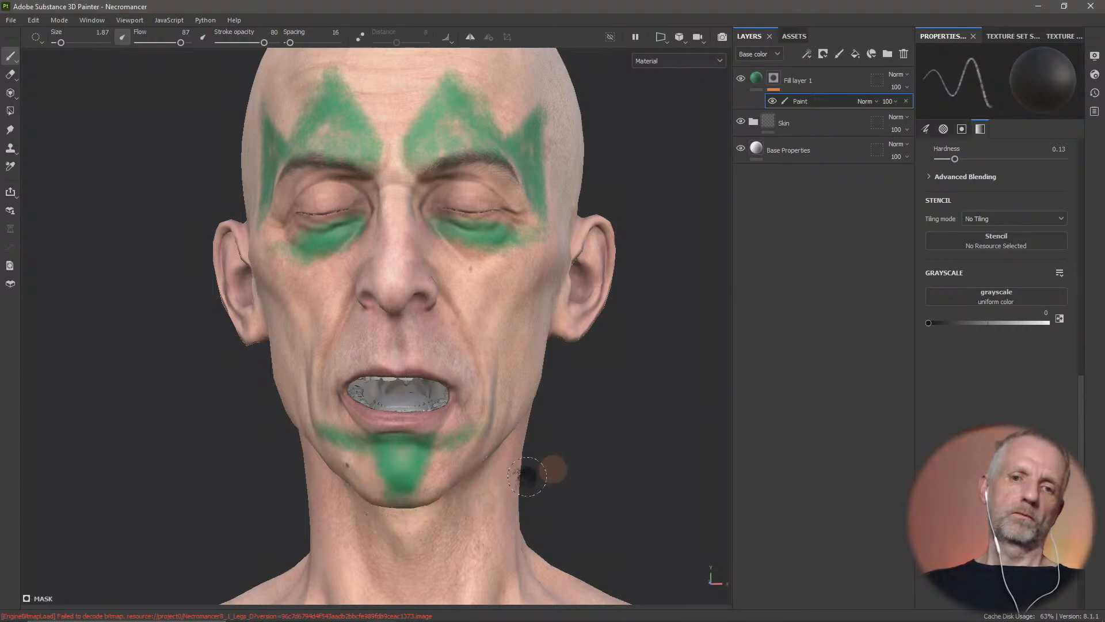
# Switch to Photoshop to check the white areas of the Horizon reference's face paint, and return to Substance 3D Painter.
pyautogui.moveTo(584, 460)
pyautogui.keyDown('alt'); pyautogui.mouseDown()
pyautogui.moveTo(553, 472)
pyautogui.moveTo(572, 419)
pyautogui.mouseUp(); pyautogui.keyUp('alt')
pyautogui.press('x')
pyautogui.hotkey('alt', 'Tab')
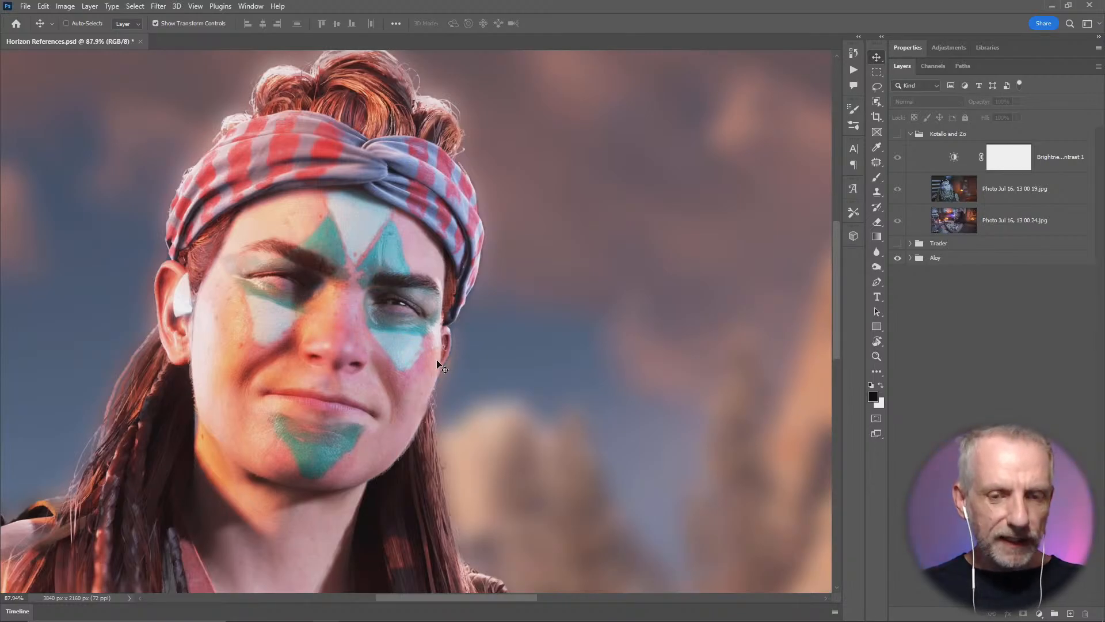
pyautogui.hotkey('alt', 'Tab')
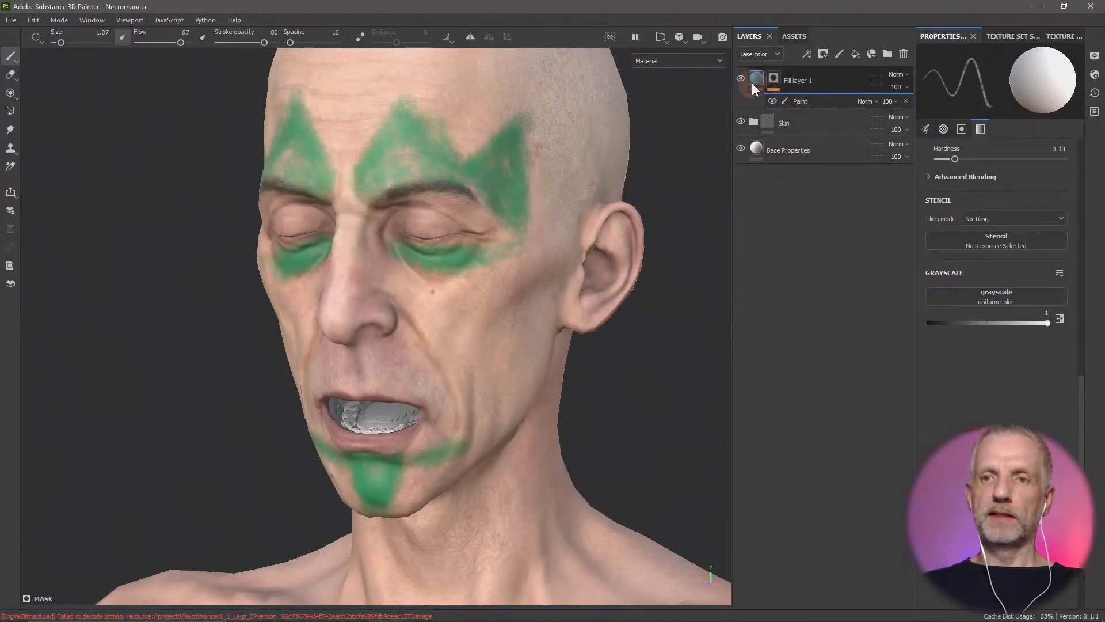
# Add a fill layer above the green one, keep only its color channel, and set the base color to E0E0E0.
pyautogui.click(853, 54)
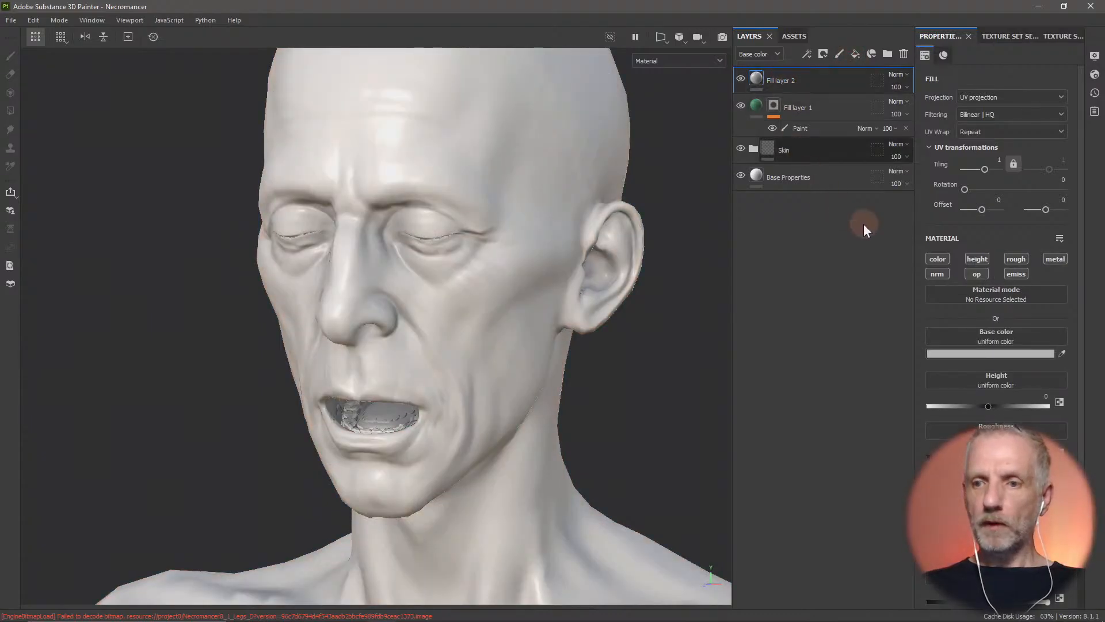
pyautogui.click(938, 259)
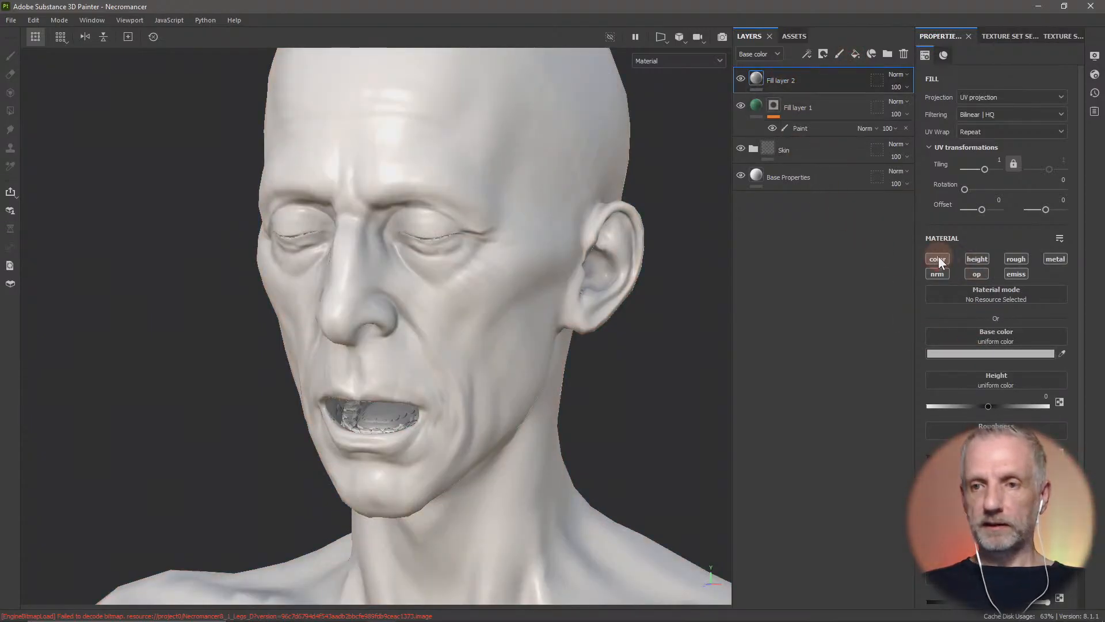
pyautogui.click(1001, 354)
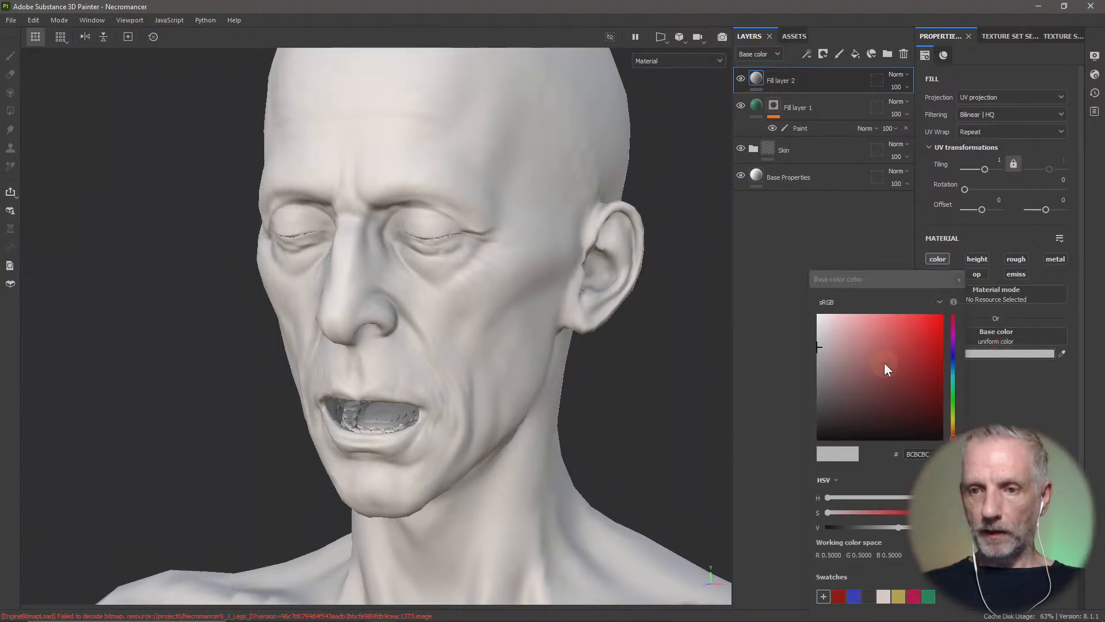
pyautogui.moveTo(842, 347); pyautogui.dragTo(807, 330)
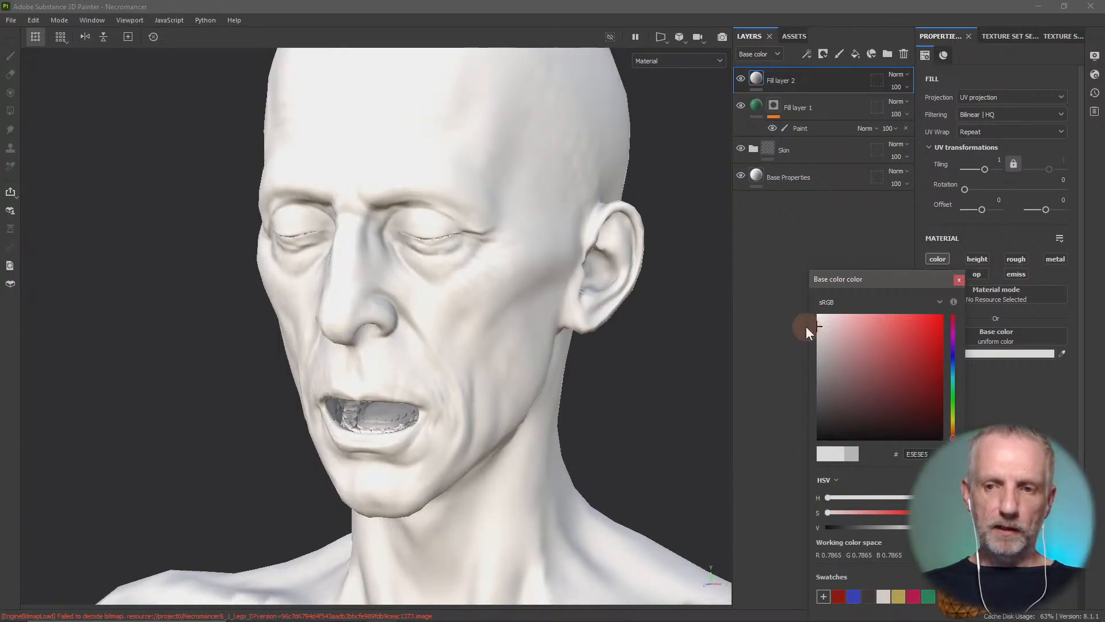
pyautogui.moveTo(807, 327); pyautogui.dragTo(813, 330)
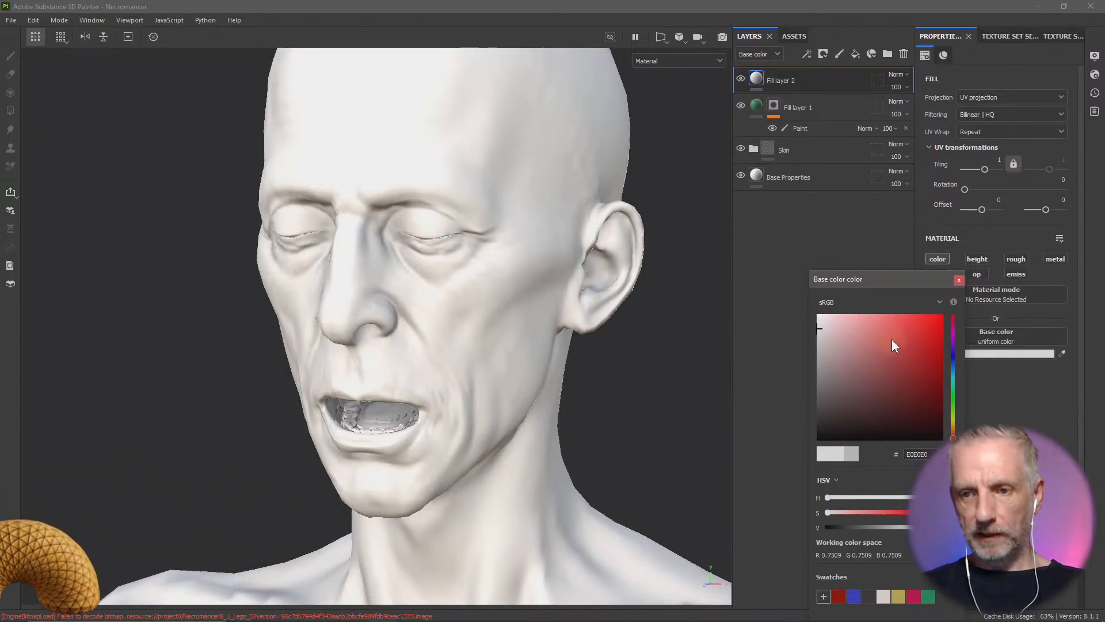
pyautogui.click(958, 282)
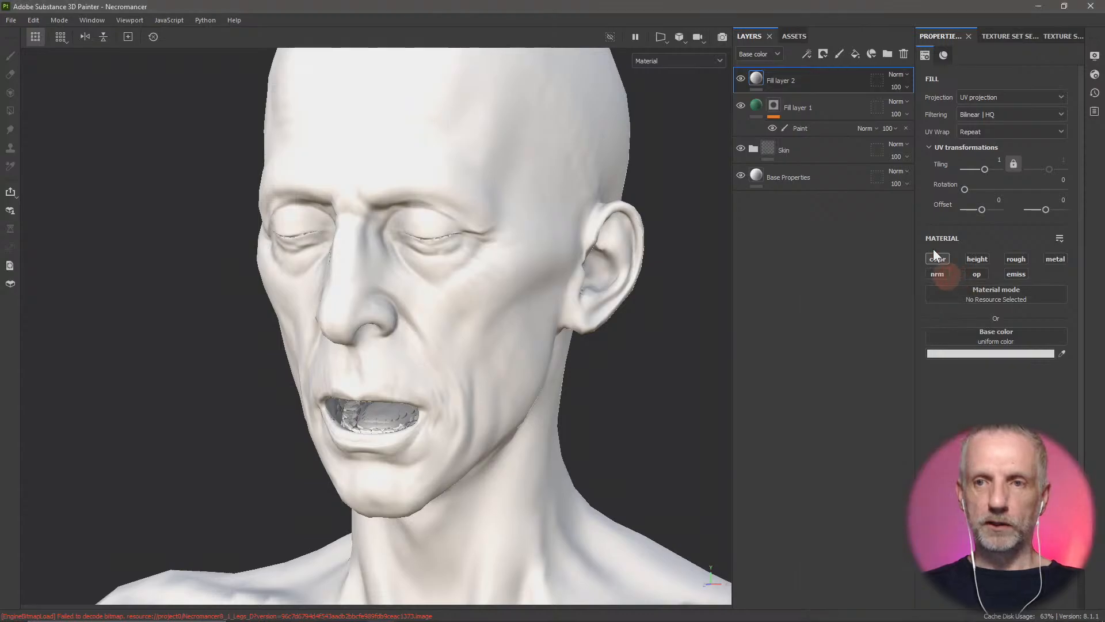
# Rename the green fill layer as Green and the new light fill layer as White.
pyautogui.doubleClick(803, 107)
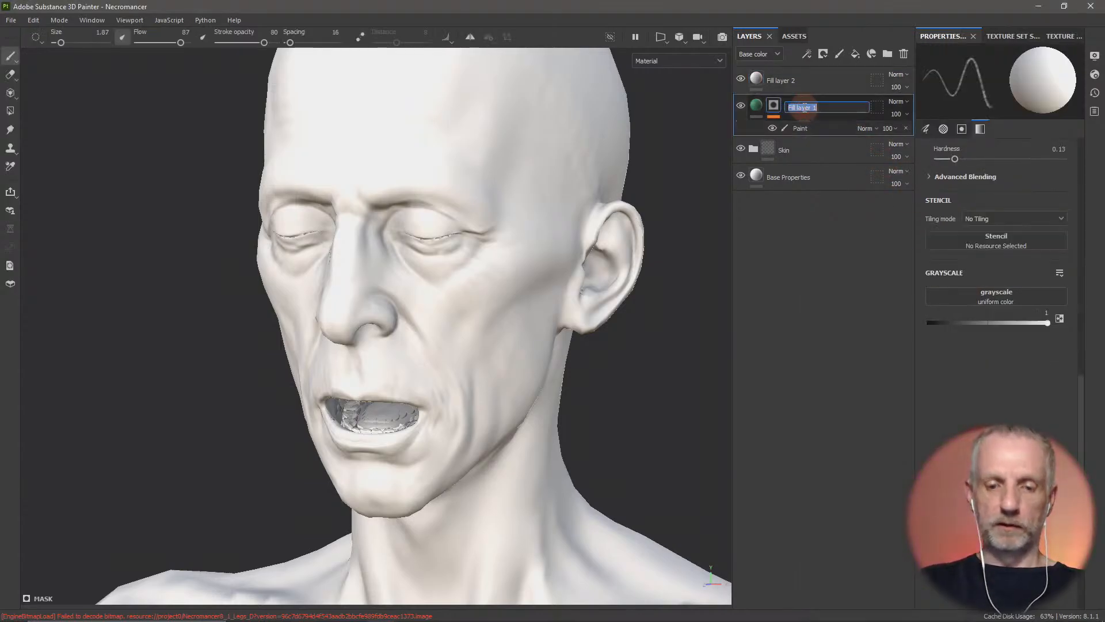
pyautogui.write('Green')
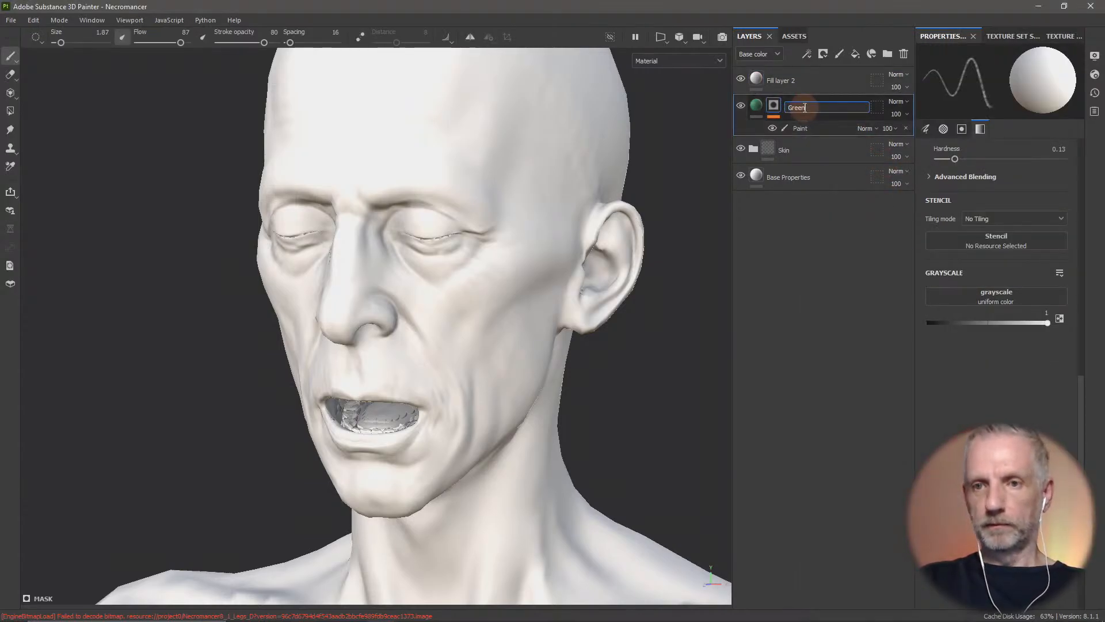
pyautogui.press('Return')
pyautogui.doubleClick(779, 80)
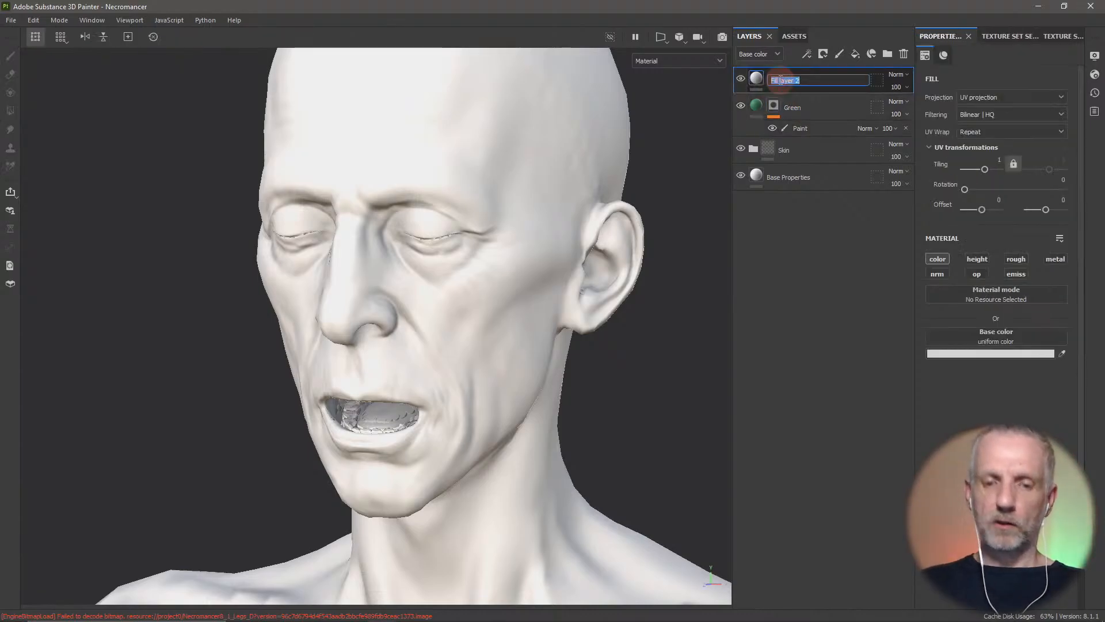
pyautogui.write('White')
pyautogui.press('Return')
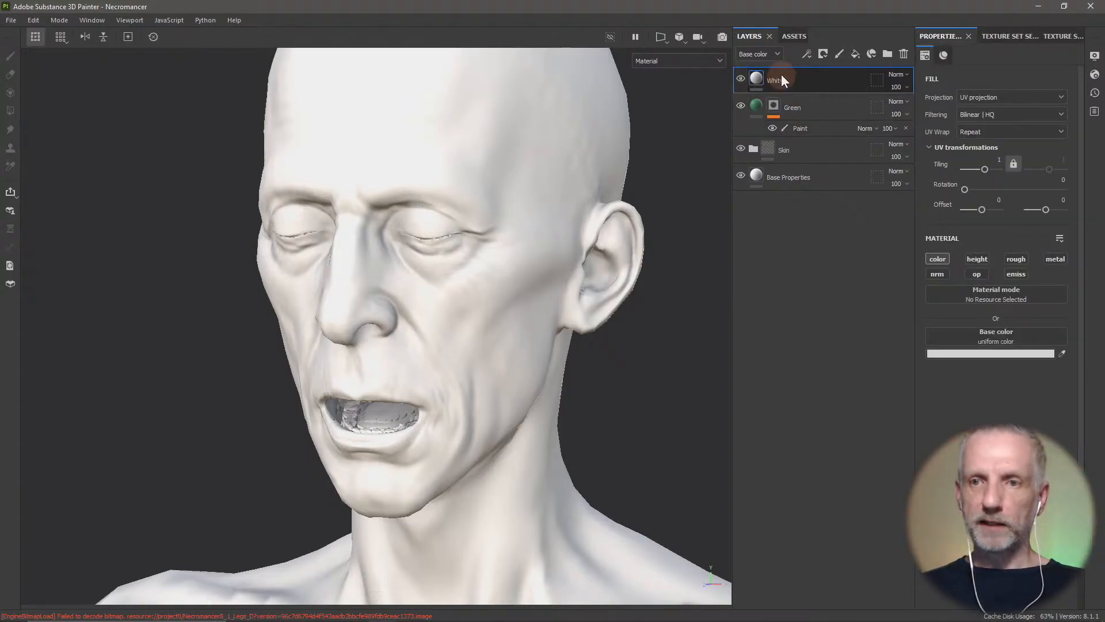
# Correct the misspelled name of the top fill layer to White.
pyautogui.doubleClick(783, 81)
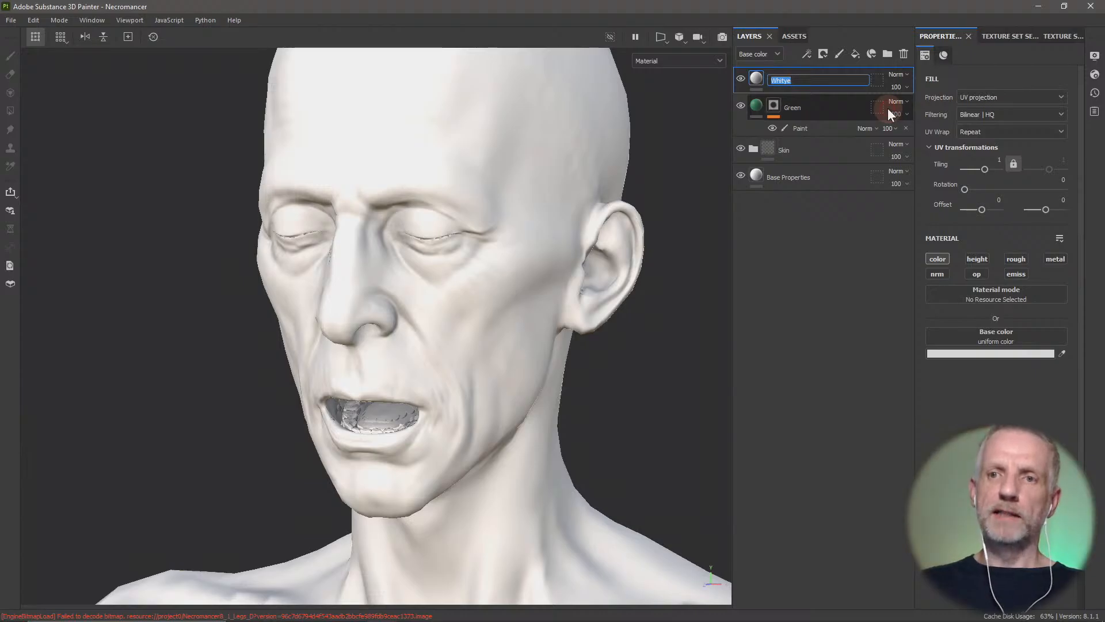
pyautogui.press('Right')
pyautogui.press('BackSpace')
pyautogui.write('\\')
pyautogui.press('Return')
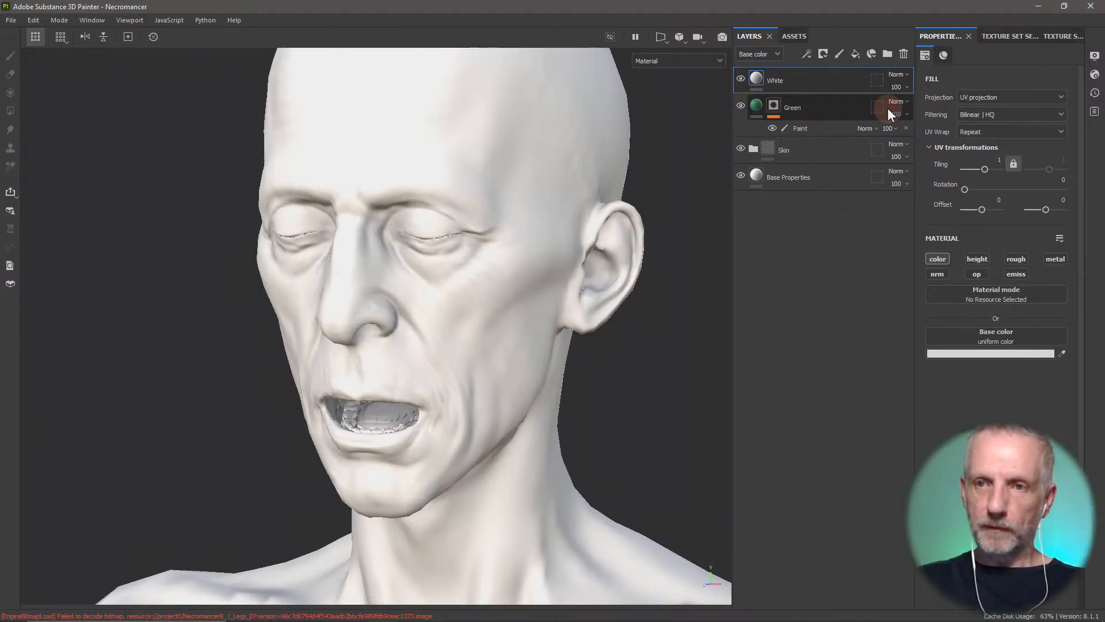
# Add a black mask with a paint effect to the White layer and move the layer beneath Green.
pyautogui.click(824, 53)
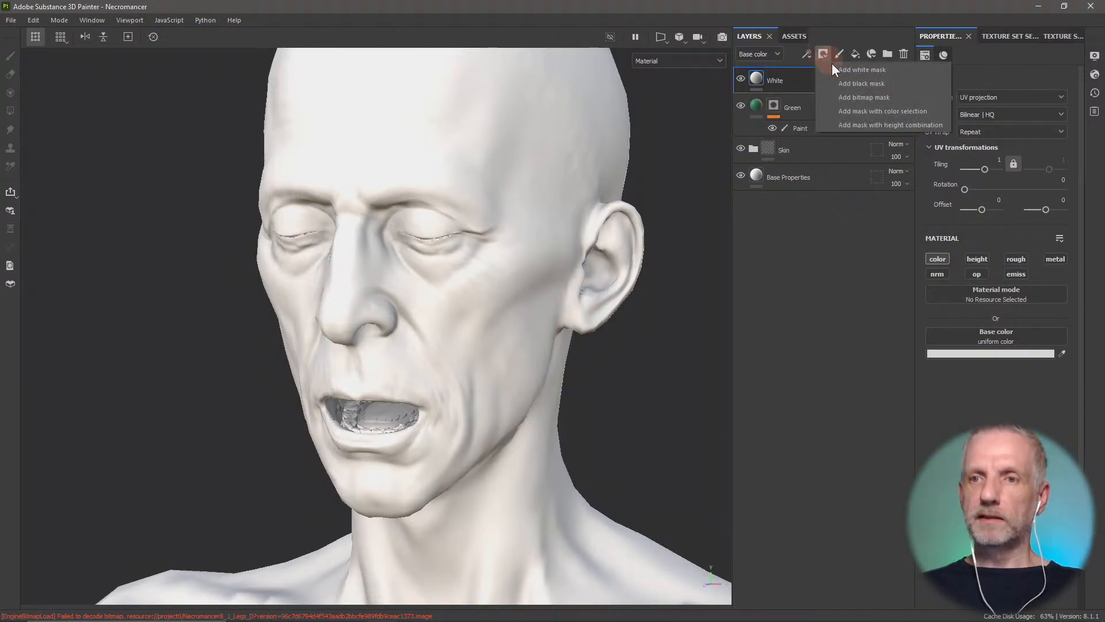
pyautogui.click(862, 84)
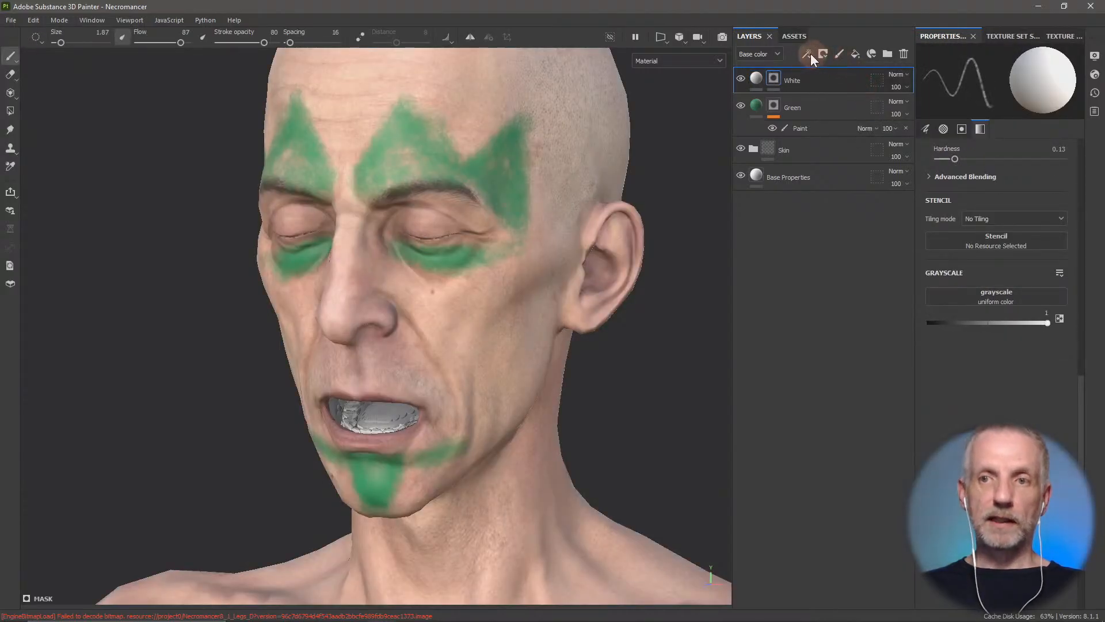
pyautogui.click(810, 53)
pyautogui.click(841, 80)
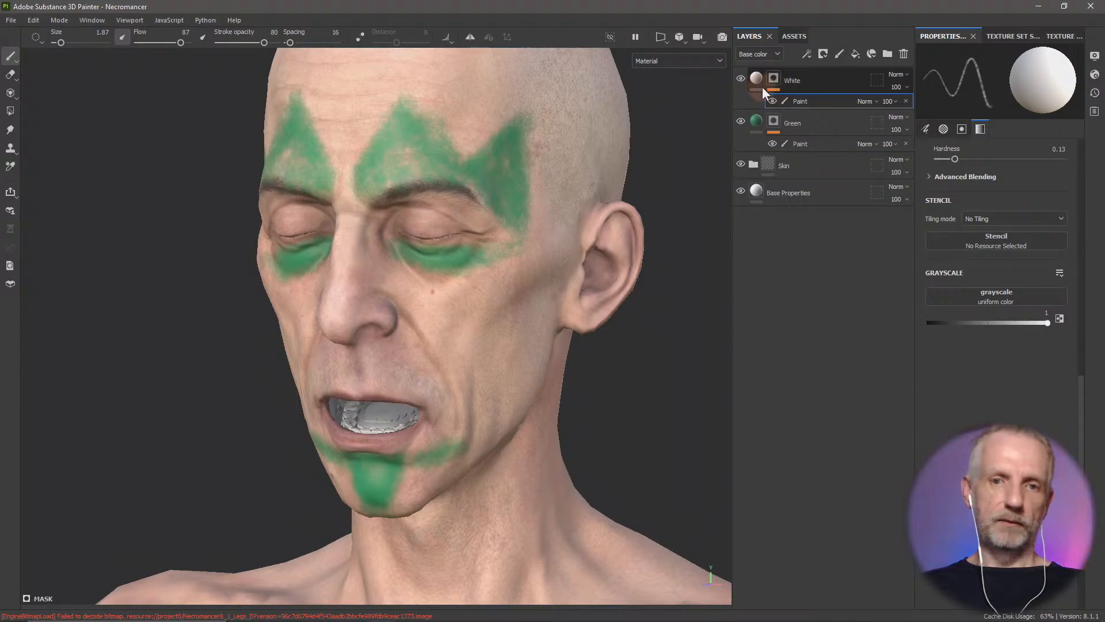
pyautogui.moveTo(757, 81); pyautogui.dragTo(775, 143)
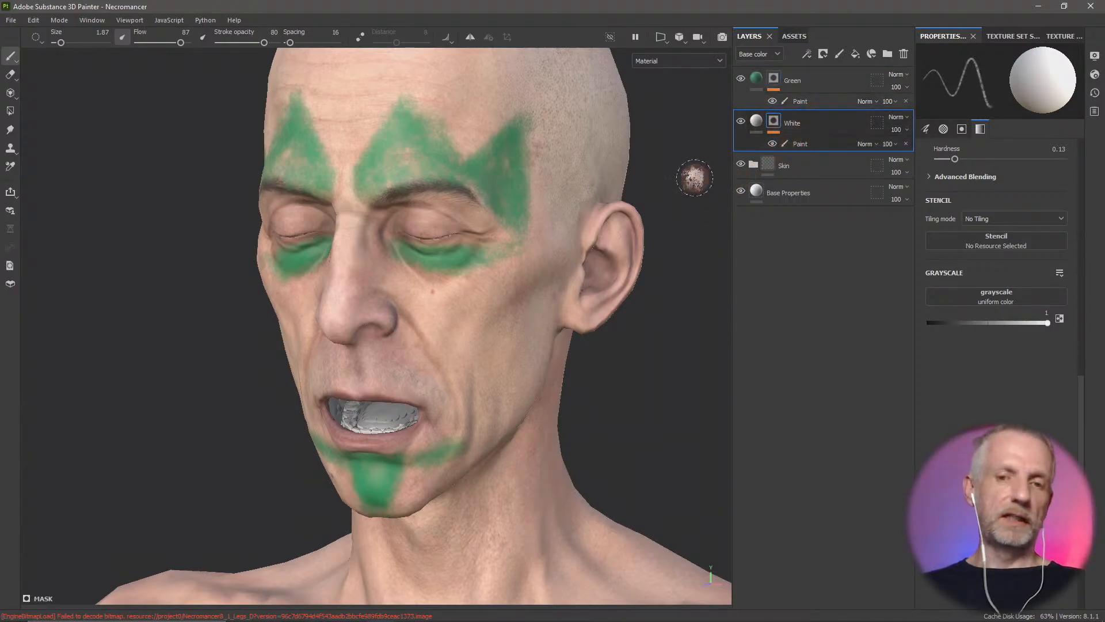
# Undo the one-sided white cheek strokes and, with symmetry turned on, paint tapering white patches below both eyes.
pyautogui.moveTo(693, 177)
pyautogui.keyDown('alt'); pyautogui.mouseDown()
pyautogui.moveTo(652, 200)
pyautogui.moveTo(661, 197)
pyautogui.mouseUp(); pyautogui.keyUp('alt')
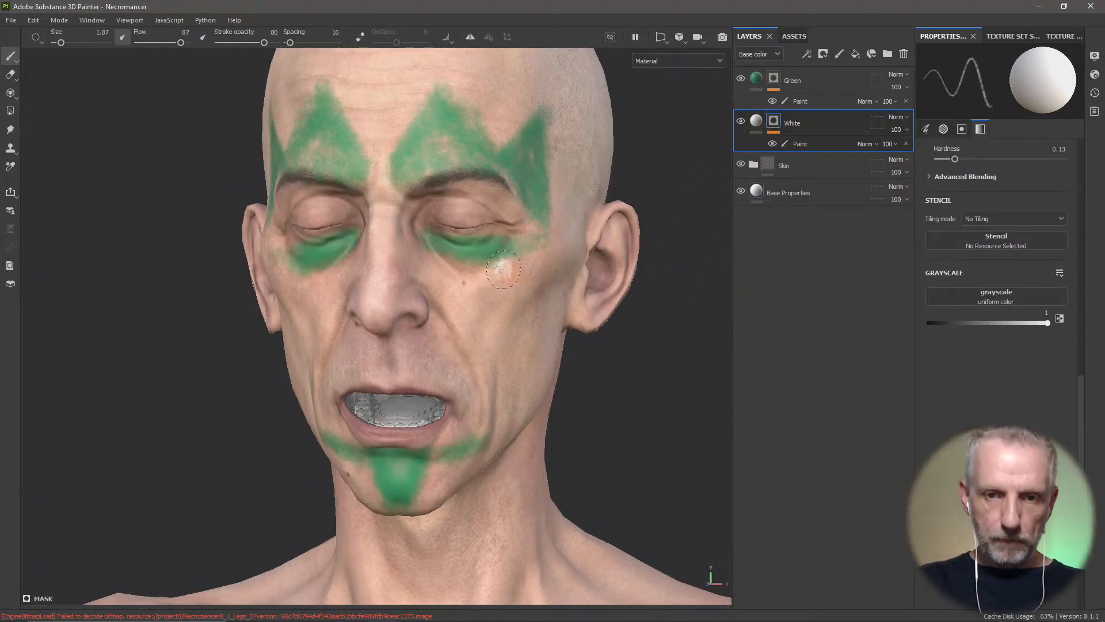
pyautogui.moveTo(441, 265)
pyautogui.mouseDown()
pyautogui.moveTo(463, 316)
pyautogui.moveTo(499, 270)
pyautogui.mouseUp()
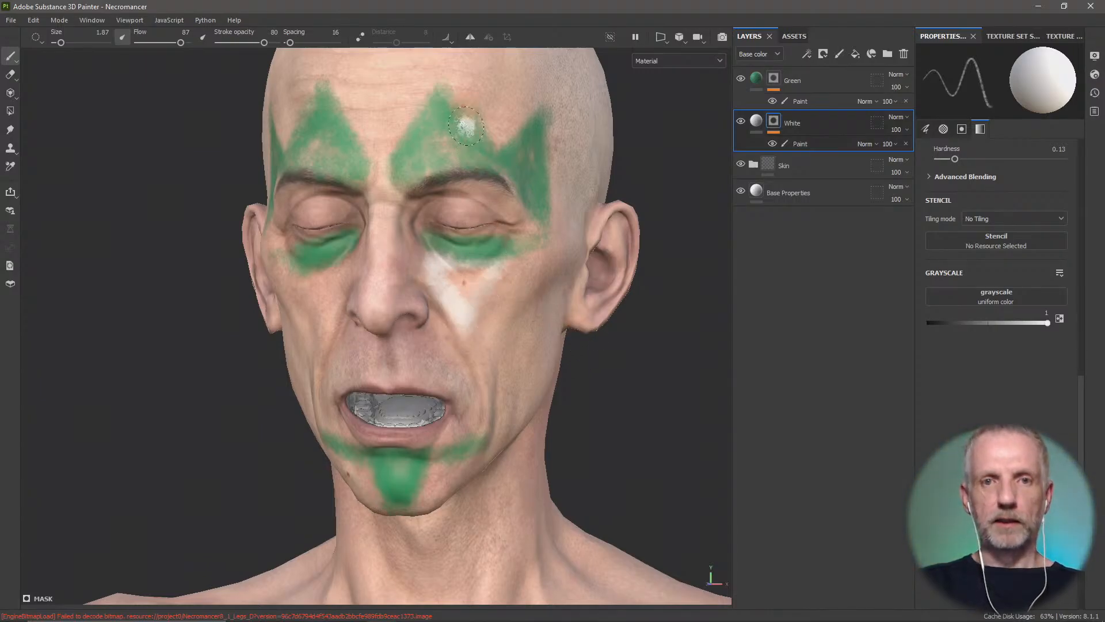
pyautogui.click(472, 36)
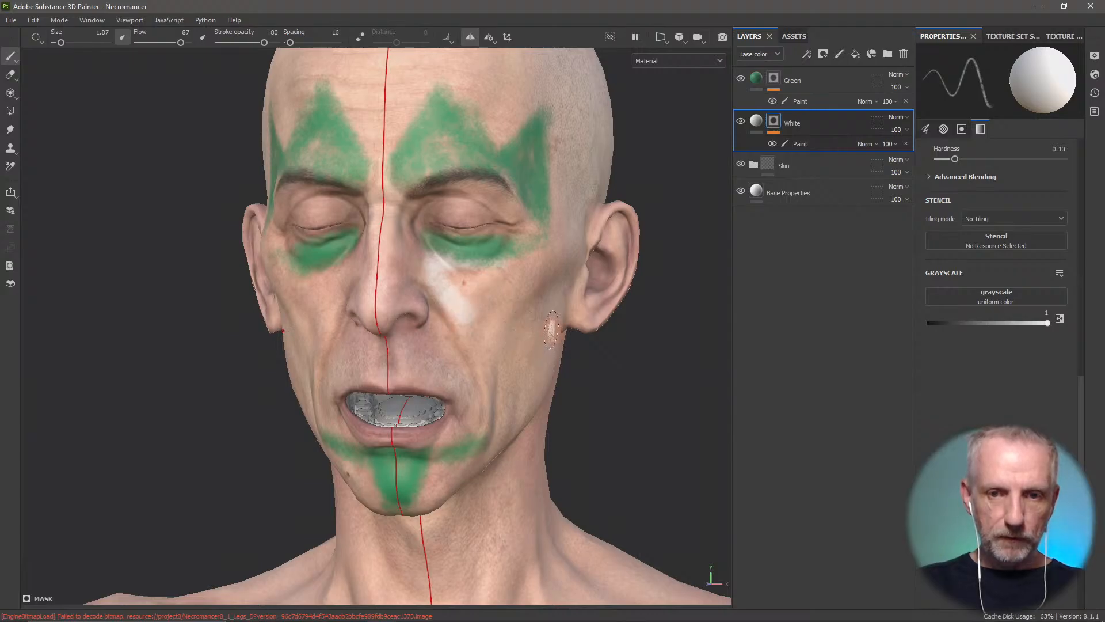
pyautogui.hotkey('ctrl', 'z')
pyautogui.moveTo(459, 264)
pyautogui.mouseDown()
pyautogui.moveTo(469, 262)
pyautogui.moveTo(456, 272)
pyautogui.moveTo(466, 328)
pyautogui.moveTo(481, 282)
pyautogui.moveTo(460, 328)
pyautogui.moveTo(448, 262)
pyautogui.moveTo(463, 314)
pyautogui.moveTo(494, 283)
pyautogui.mouseUp()
# Paint a white wedge down the center of the forehead between the green shapes and along the bridge of the nose.
pyautogui.moveTo(575, 384)
pyautogui.keyDown('alt'); pyautogui.mouseDown()
pyautogui.moveTo(600, 382)
pyautogui.moveTo(582, 395)
pyautogui.moveTo(660, 361)
pyautogui.mouseUp(); pyautogui.keyUp('alt')
pyautogui.keyDown('alt'); pyautogui.moveTo(655, 328); pyautogui.dragTo(633, 471, button='middle'); pyautogui.keyUp('alt')
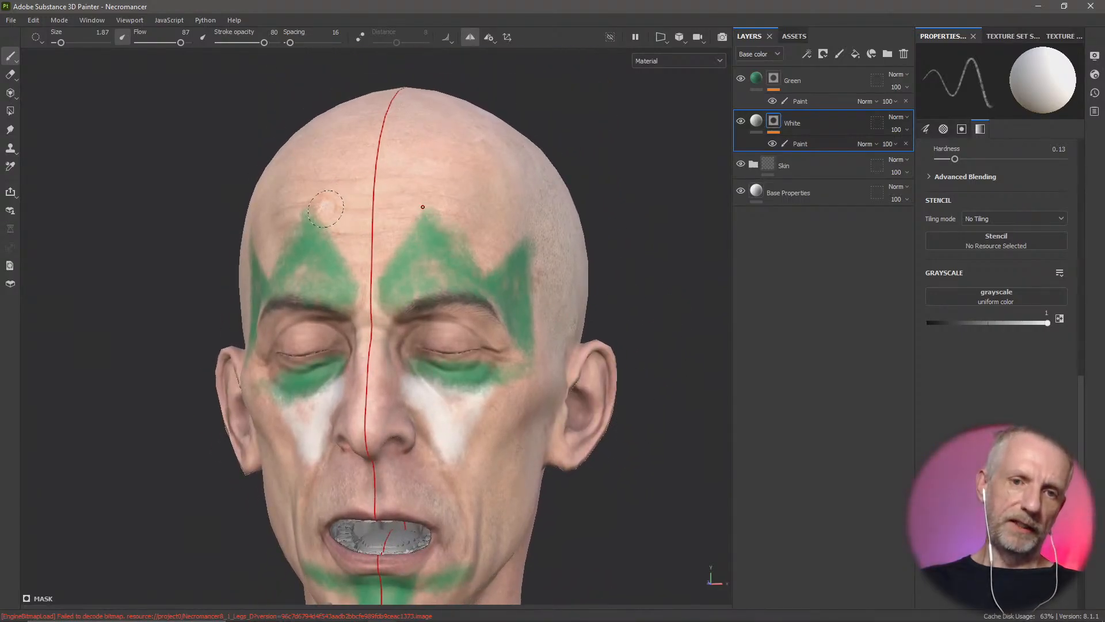
pyautogui.moveTo(326, 208)
pyautogui.mouseDown()
pyautogui.moveTo(360, 198)
pyautogui.moveTo(340, 208)
pyautogui.moveTo(371, 311)
pyautogui.moveTo(361, 428)
pyautogui.moveTo(373, 382)
pyautogui.mouseUp()
# Paint mirrored diagonal white stripes across both cheeks, running from near the ears down toward the mouth and jaw.
pyautogui.moveTo(656, 487)
pyautogui.keyDown('alt'); pyautogui.mouseDown()
pyautogui.moveTo(712, 481)
pyautogui.moveTo(656, 473)
pyautogui.moveTo(669, 466)
pyautogui.moveTo(662, 493)
pyautogui.moveTo(618, 392)
pyautogui.moveTo(600, 447)
pyautogui.moveTo(605, 422)
pyautogui.mouseUp(); pyautogui.keyUp('alt')
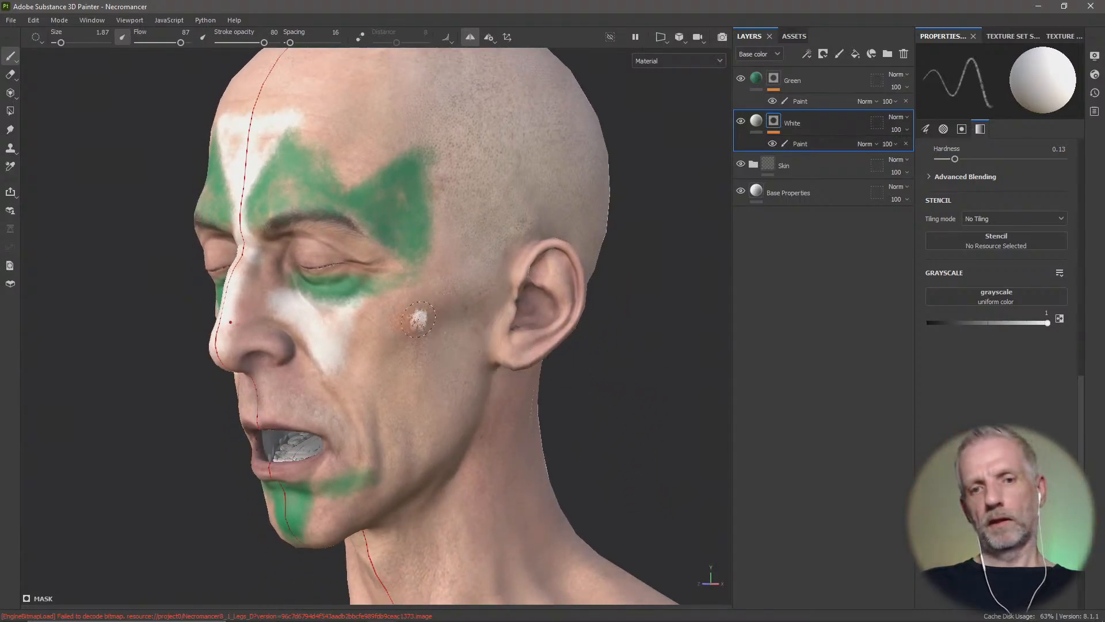
pyautogui.moveTo(375, 341); pyautogui.dragTo(464, 274)
pyautogui.moveTo(637, 448)
pyautogui.keyDown('alt'); pyautogui.mouseDown()
pyautogui.moveTo(685, 424)
pyautogui.moveTo(599, 447)
pyautogui.moveTo(633, 452)
pyautogui.mouseUp(); pyautogui.keyUp('alt')
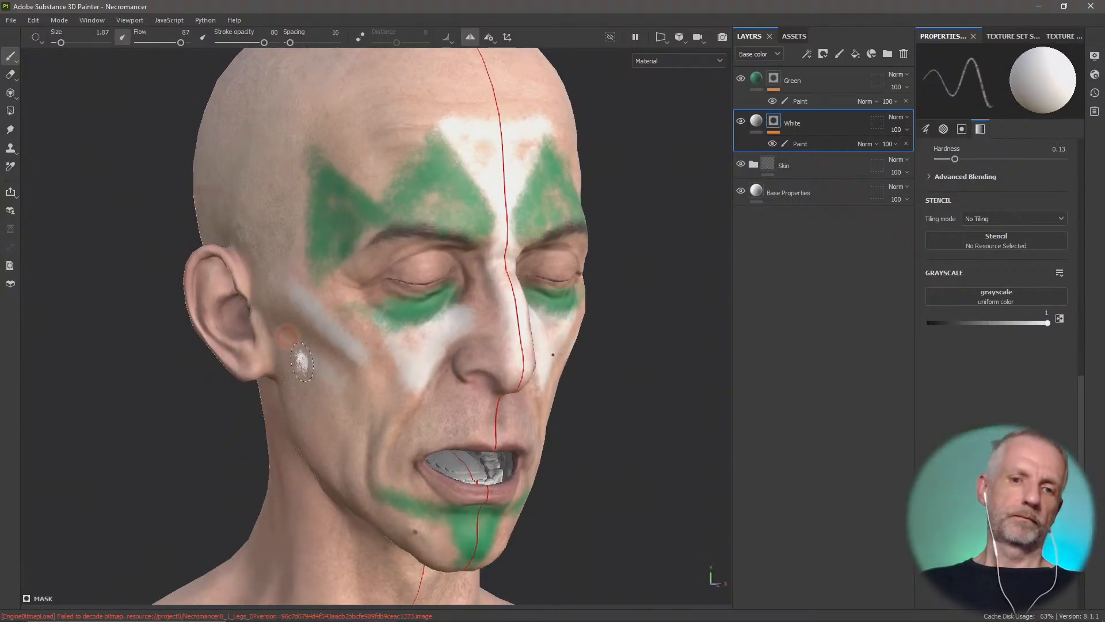
pyautogui.moveTo(563, 459)
pyautogui.keyDown('alt'); pyautogui.mouseDown()
pyautogui.moveTo(587, 451)
pyautogui.moveTo(552, 395)
pyautogui.moveTo(518, 397)
pyautogui.mouseUp(); pyautogui.keyUp('alt')
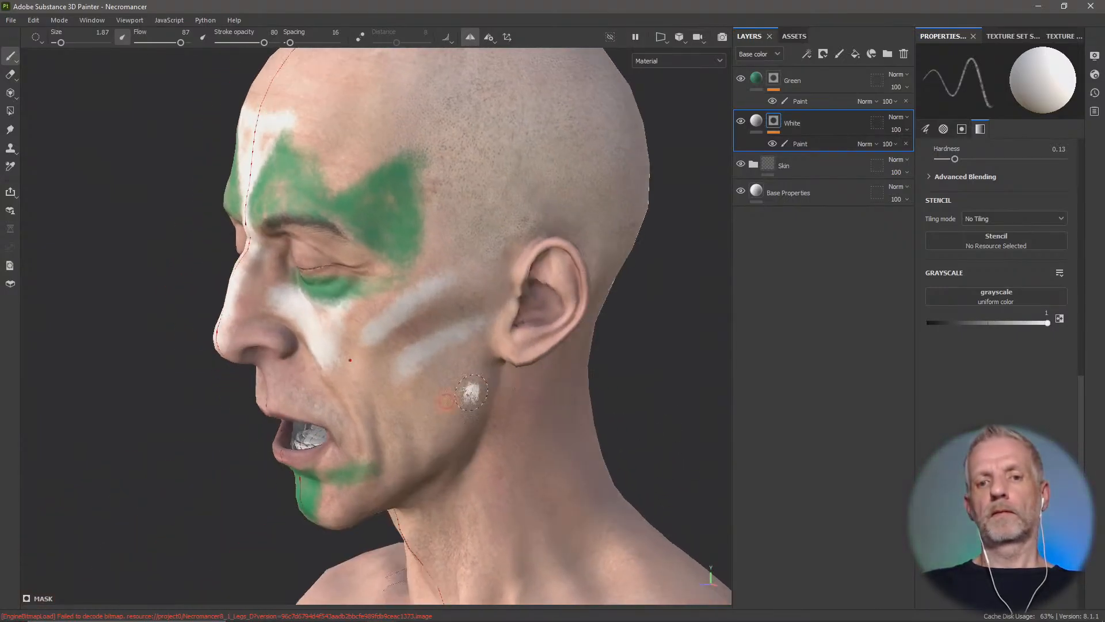
pyautogui.moveTo(384, 449); pyautogui.dragTo(477, 371)
pyautogui.moveTo(412, 448); pyautogui.dragTo(462, 391)
pyautogui.moveTo(661, 400)
pyautogui.keyDown('alt'); pyautogui.mouseDown()
pyautogui.moveTo(702, 392)
pyautogui.moveTo(703, 379)
pyautogui.mouseUp(); pyautogui.keyUp('alt')
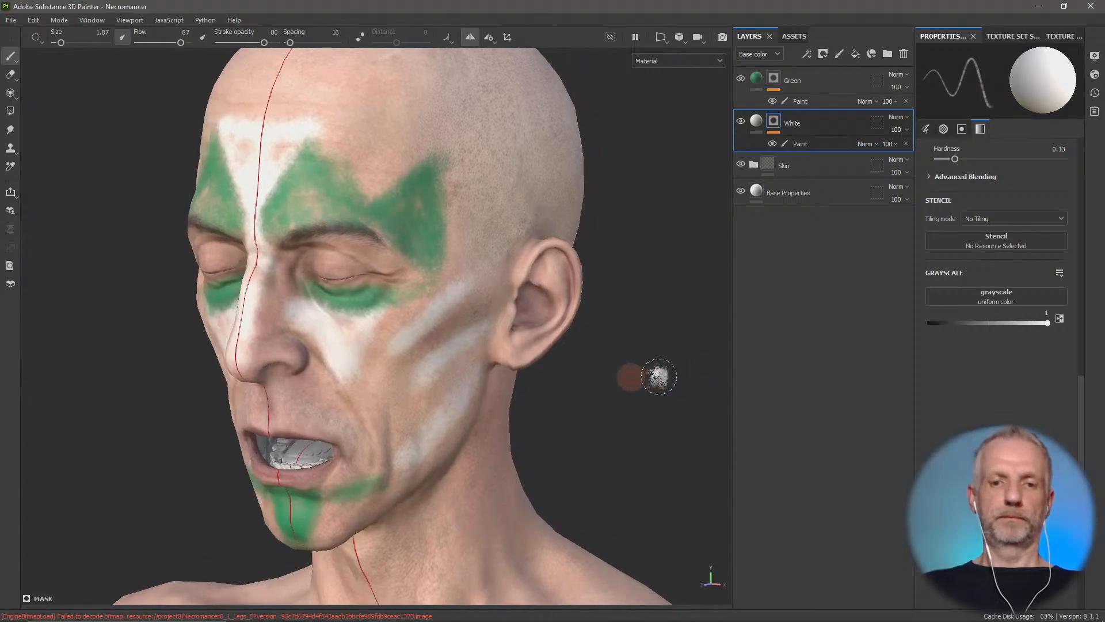
pyautogui.moveTo(640, 403)
pyautogui.keyDown('alt'); pyautogui.mouseDown()
pyautogui.moveTo(662, 380)
pyautogui.moveTo(587, 387)
pyautogui.moveTo(625, 384)
pyautogui.mouseUp(); pyautogui.keyUp('alt')
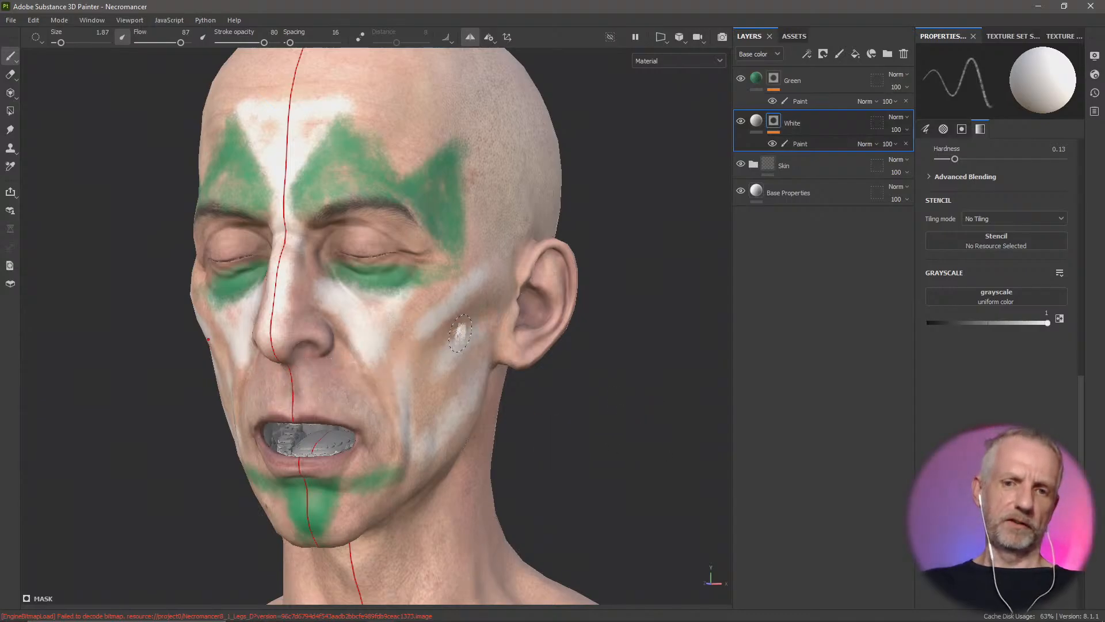
# Select the paint effect on the Green layer's mask.
pyautogui.keyDown('alt'); pyautogui.moveTo(694, 343); pyautogui.dragTo(663, 344); pyautogui.keyUp('alt')
pyautogui.click(756, 81)
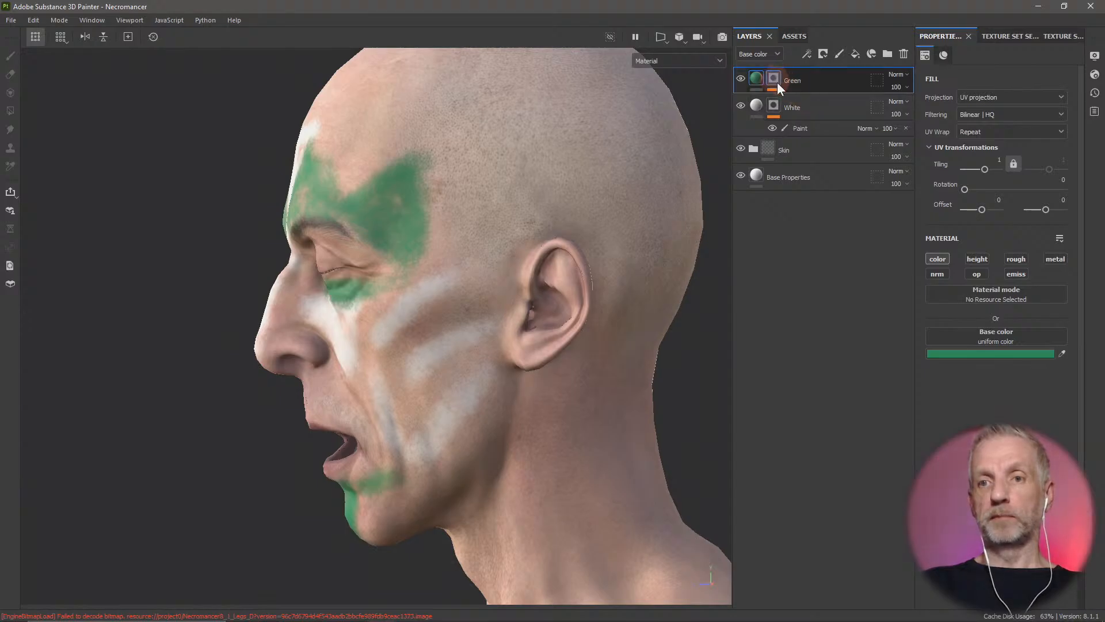
pyautogui.click(777, 83)
pyautogui.click(814, 104)
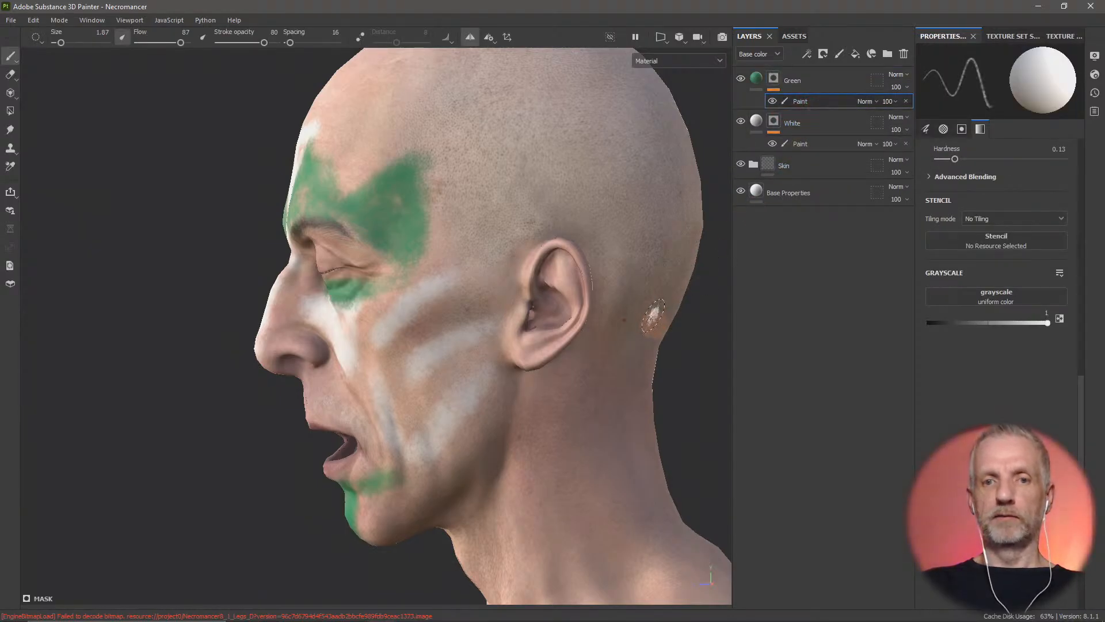
# Examine the green and white face paint from the side and the front of the head.
pyautogui.keyDown('alt'); pyautogui.moveTo(654, 315); pyautogui.dragTo(636, 264); pyautogui.keyUp('alt')
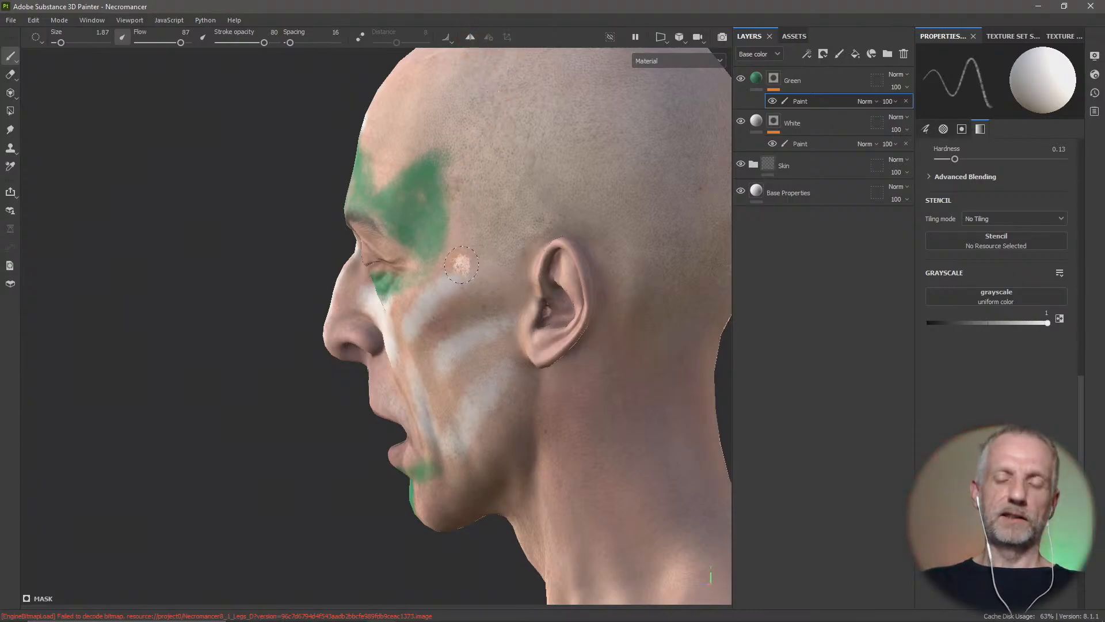
pyautogui.keyDown('alt'); pyautogui.moveTo(175, 320); pyautogui.dragTo(346, 353); pyautogui.keyUp('alt')
pyautogui.moveTo(673, 377)
pyautogui.keyDown('alt'); pyautogui.mouseDown()
pyautogui.moveTo(526, 370)
pyautogui.moveTo(612, 375)
pyautogui.moveTo(325, 255)
pyautogui.mouseUp(); pyautogui.keyUp('alt')
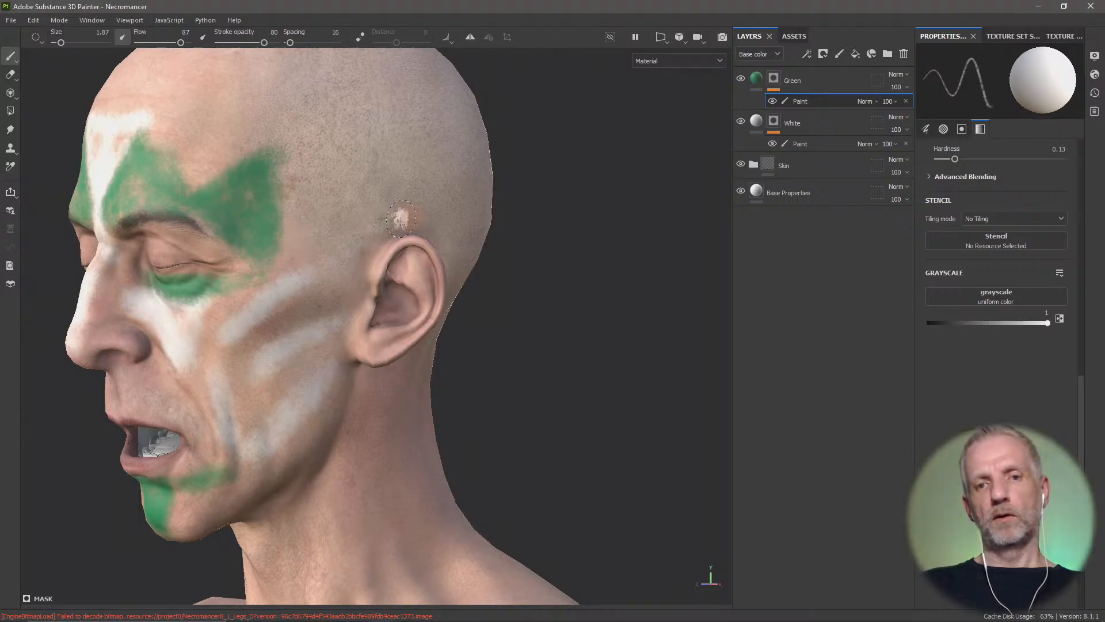
pyautogui.moveTo(656, 291)
pyautogui.keyDown('alt'); pyautogui.mouseDown()
pyautogui.moveTo(592, 291)
pyautogui.moveTo(674, 299)
pyautogui.moveTo(649, 299)
pyautogui.moveTo(638, 328)
pyautogui.moveTo(592, 316)
pyautogui.moveTo(646, 363)
pyautogui.moveTo(609, 424)
pyautogui.mouseUp(); pyautogui.keyUp('alt')
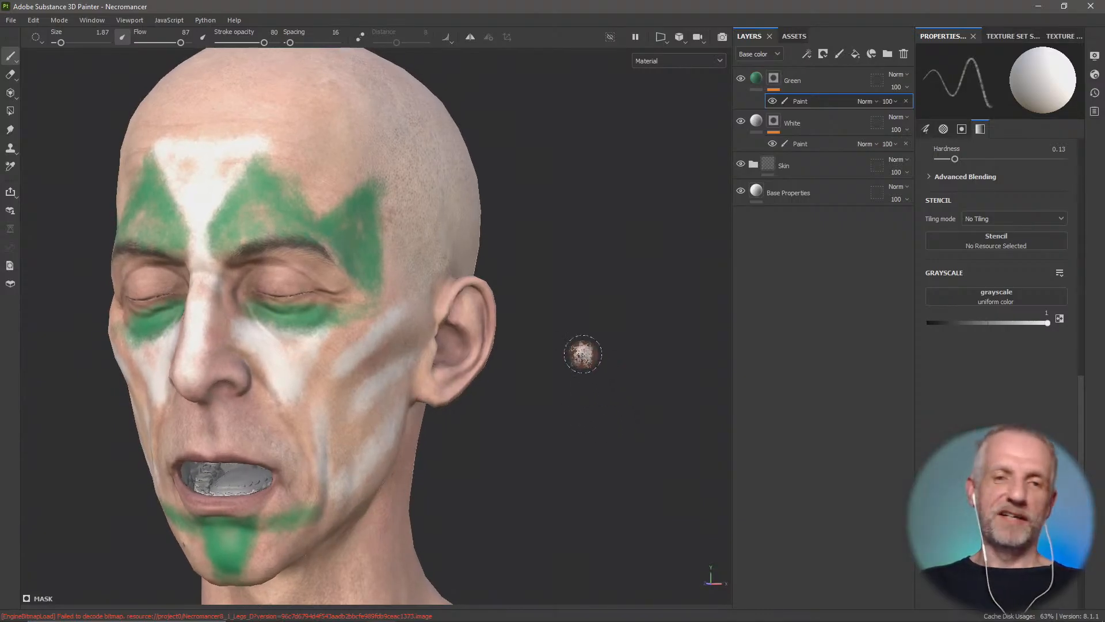
pyautogui.scroll(-3, 582, 356)
pyautogui.keyDown('alt'); pyautogui.moveTo(582, 353); pyautogui.dragTo(610, 304, button='middle'); pyautogui.keyUp('alt')
pyautogui.moveTo(610, 303)
pyautogui.keyDown('alt'); pyautogui.mouseDown()
pyautogui.moveTo(587, 321)
pyautogui.moveTo(602, 316)
pyautogui.moveTo(617, 340)
pyautogui.moveTo(640, 324)
pyautogui.moveTo(619, 331)
pyautogui.mouseUp(); pyautogui.keyUp('alt')
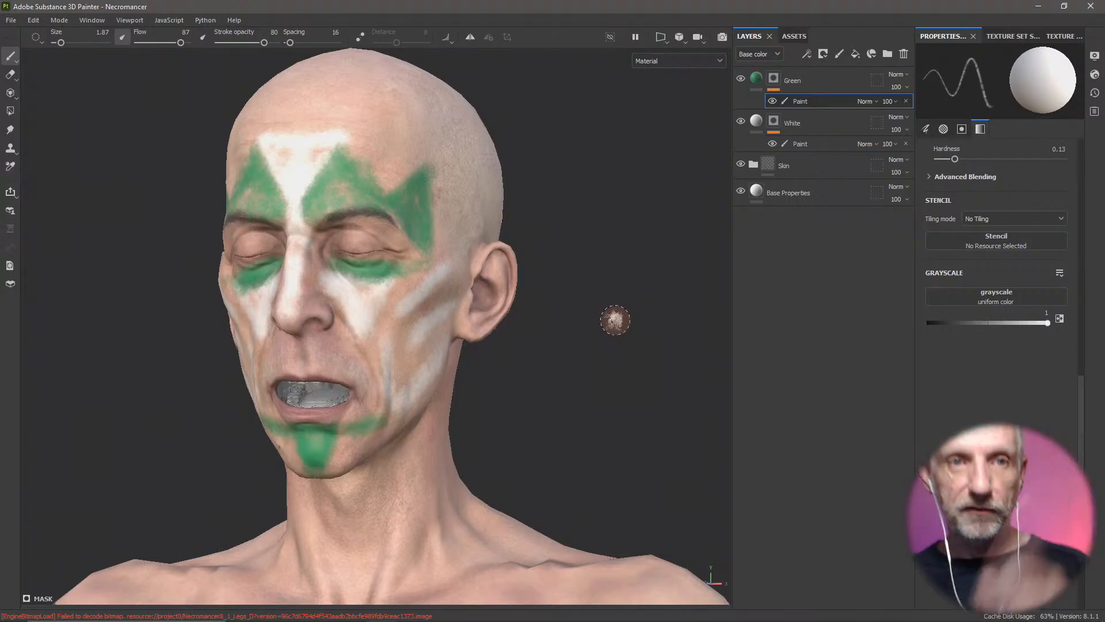
# Save the project as a new version named Necromancer v2.spp in the Face Painting Stream folder.
pyautogui.click(11, 20)
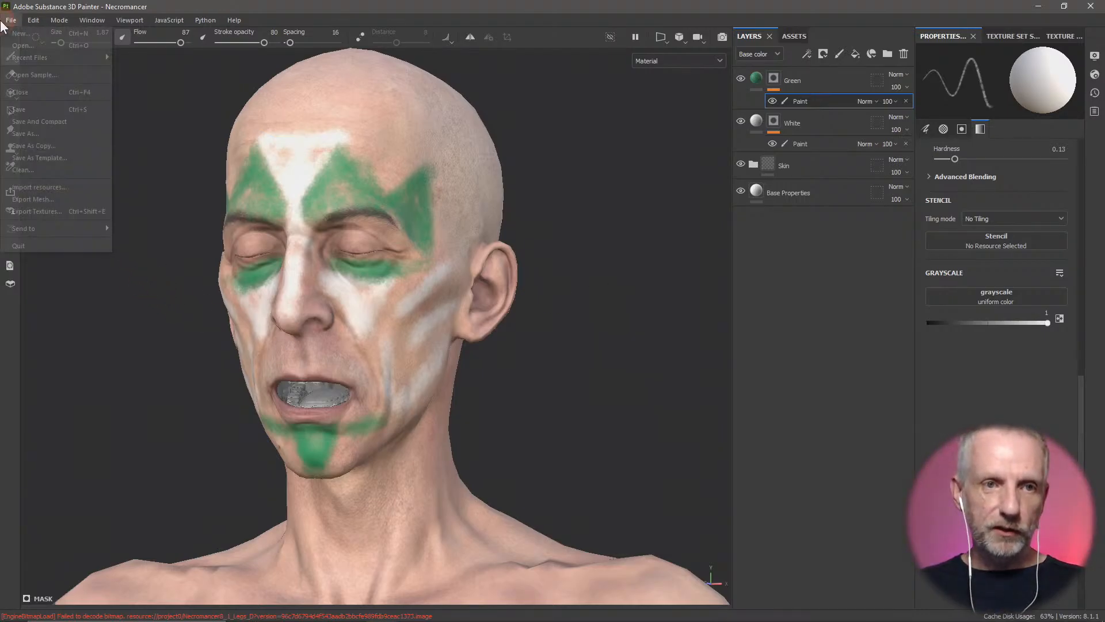
pyautogui.click(68, 133)
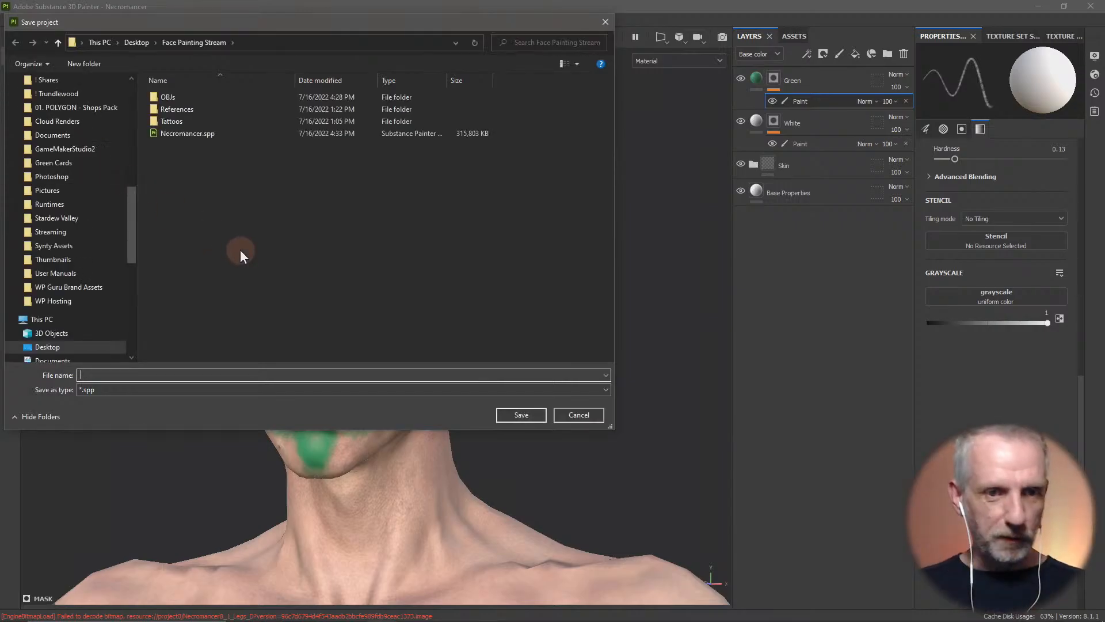
pyautogui.click(203, 134)
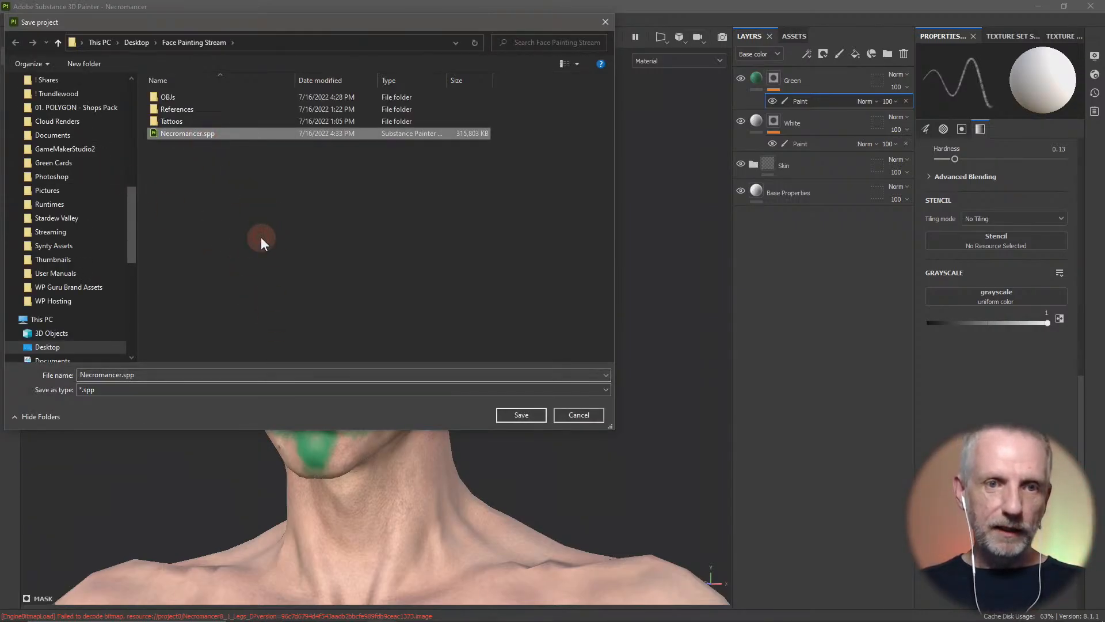
pyautogui.click(263, 376)
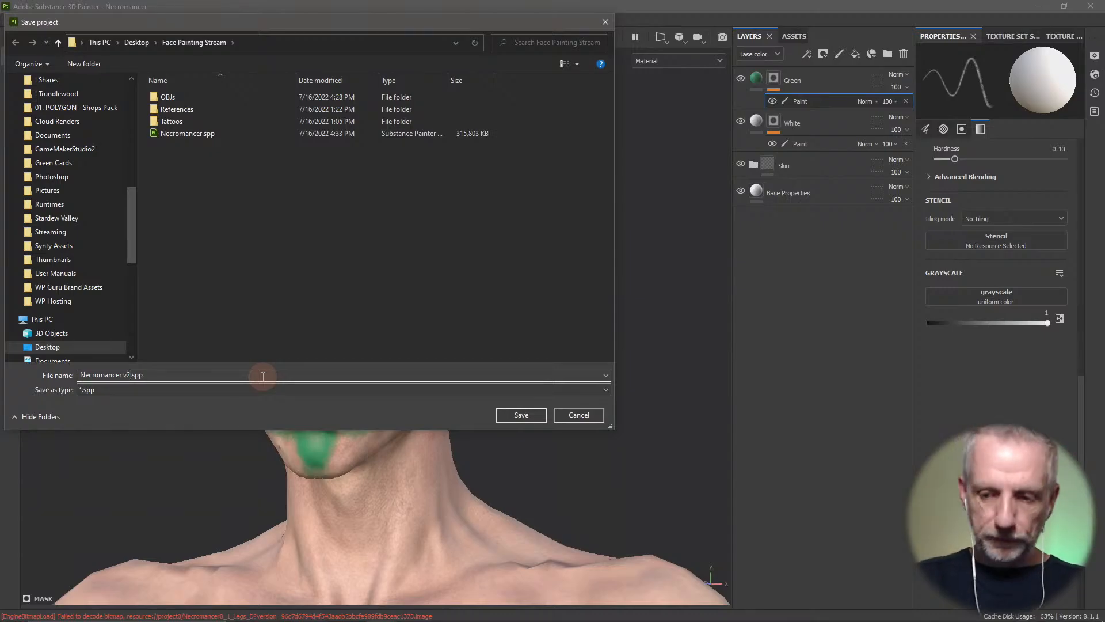
pyautogui.press('Return')
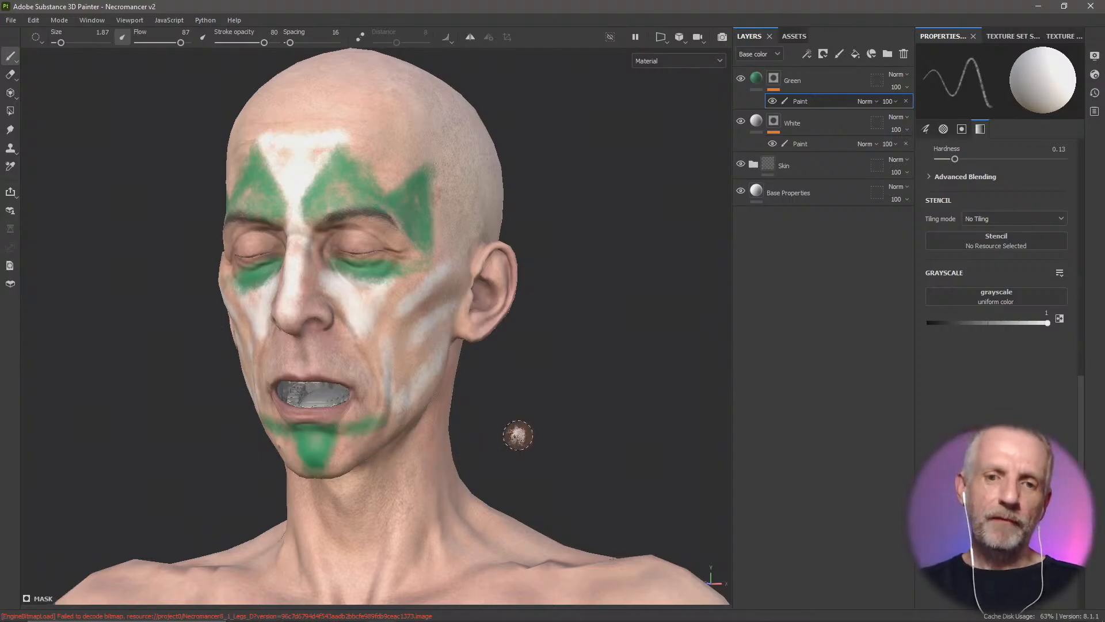
pyautogui.moveTo(518, 432)
pyautogui.keyDown('alt'); pyautogui.mouseDown()
pyautogui.moveTo(474, 449)
pyautogui.moveTo(486, 407)
pyautogui.moveTo(515, 418)
pyautogui.mouseUp(); pyautogui.keyUp('alt')
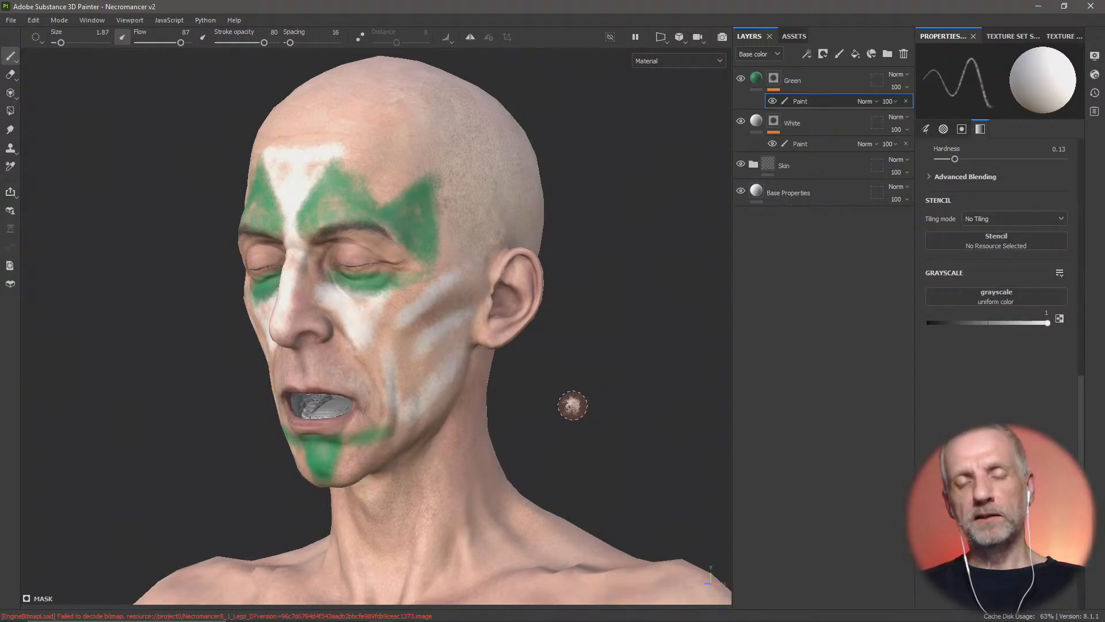
pyautogui.keyDown('alt'); pyautogui.moveTo(563, 407); pyautogui.dragTo(627, 398); pyautogui.keyUp('alt')
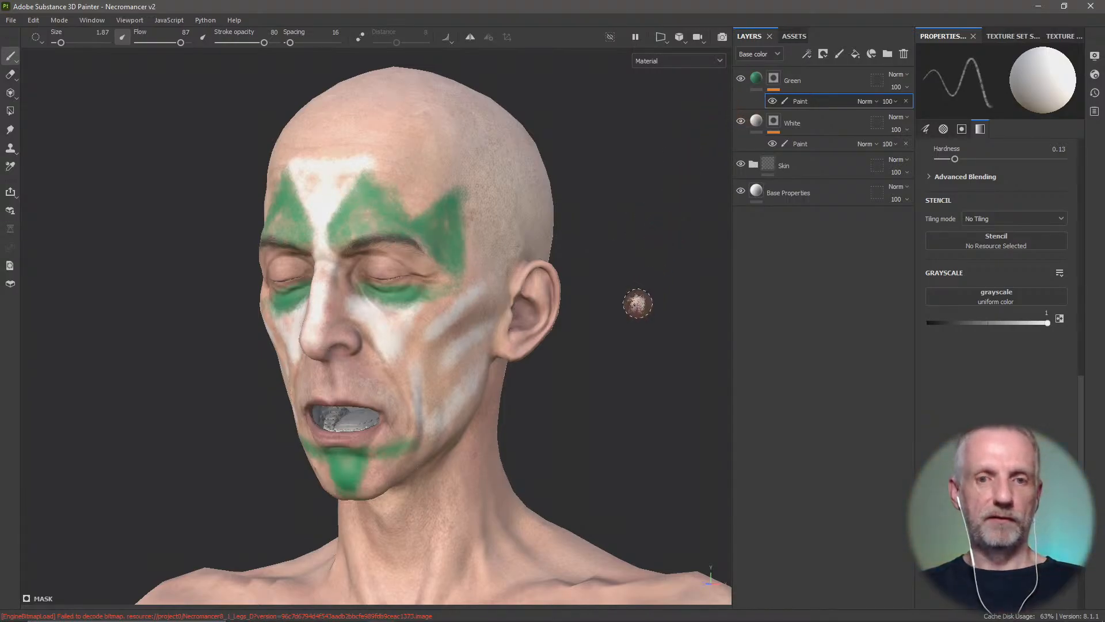
pyautogui.moveTo(634, 304)
pyautogui.keyDown('alt'); pyautogui.mouseDown()
pyautogui.moveTo(619, 309)
pyautogui.moveTo(655, 300)
pyautogui.moveTo(634, 299)
pyautogui.moveTo(633, 310)
pyautogui.mouseUp(); pyautogui.keyUp('alt')
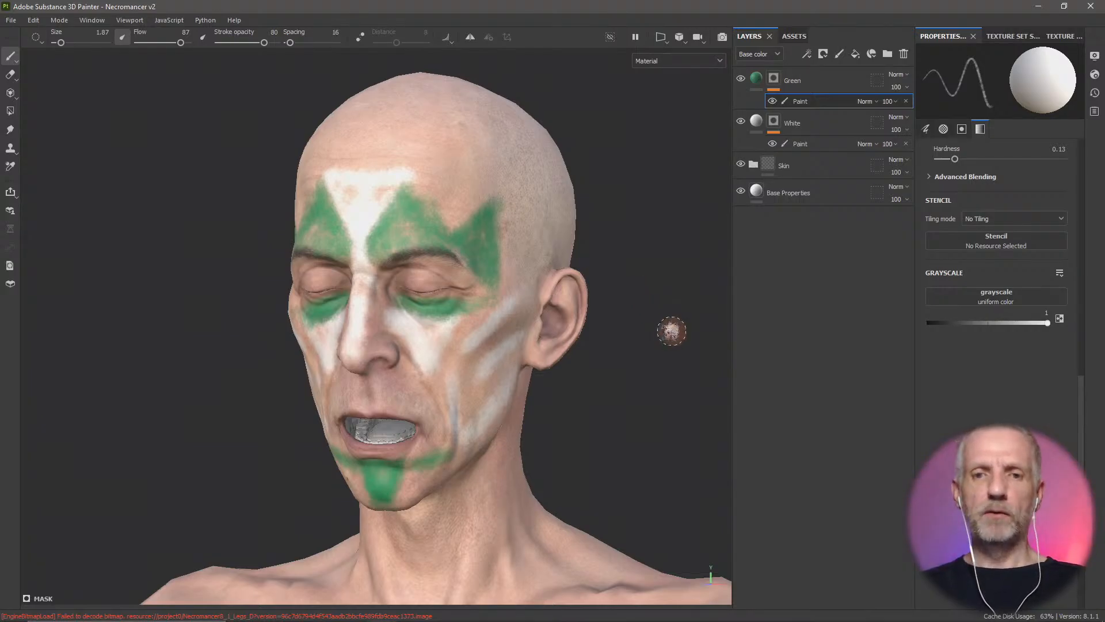
pyautogui.keyDown('alt'); pyautogui.moveTo(666, 328); pyautogui.dragTo(638, 335); pyautogui.keyUp('alt')
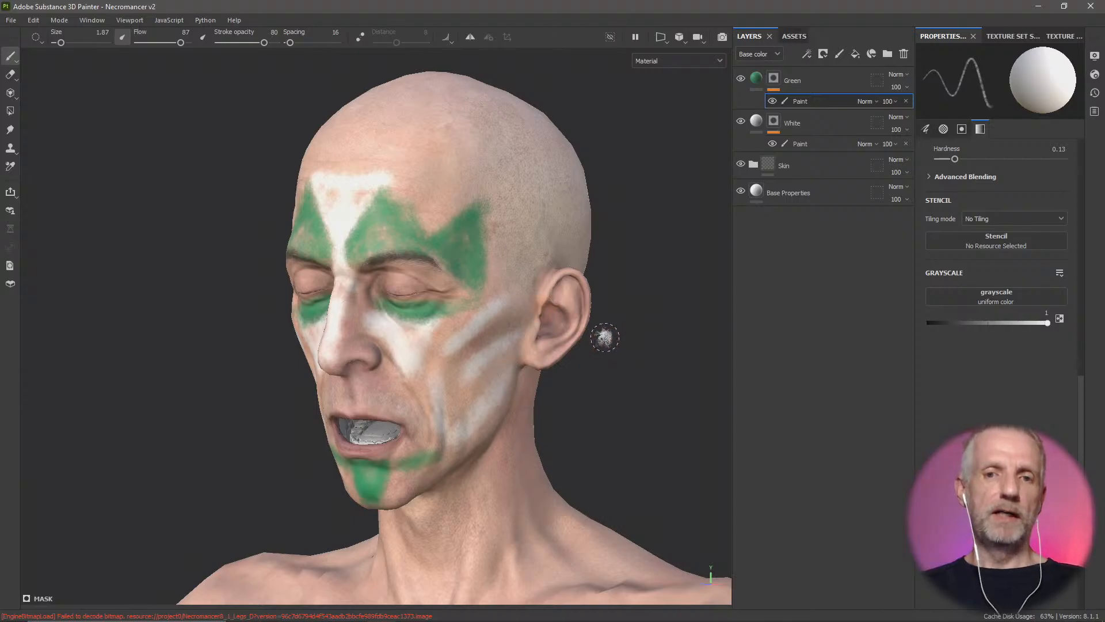
pyautogui.click(33, 21)
pyautogui.click(67, 82)
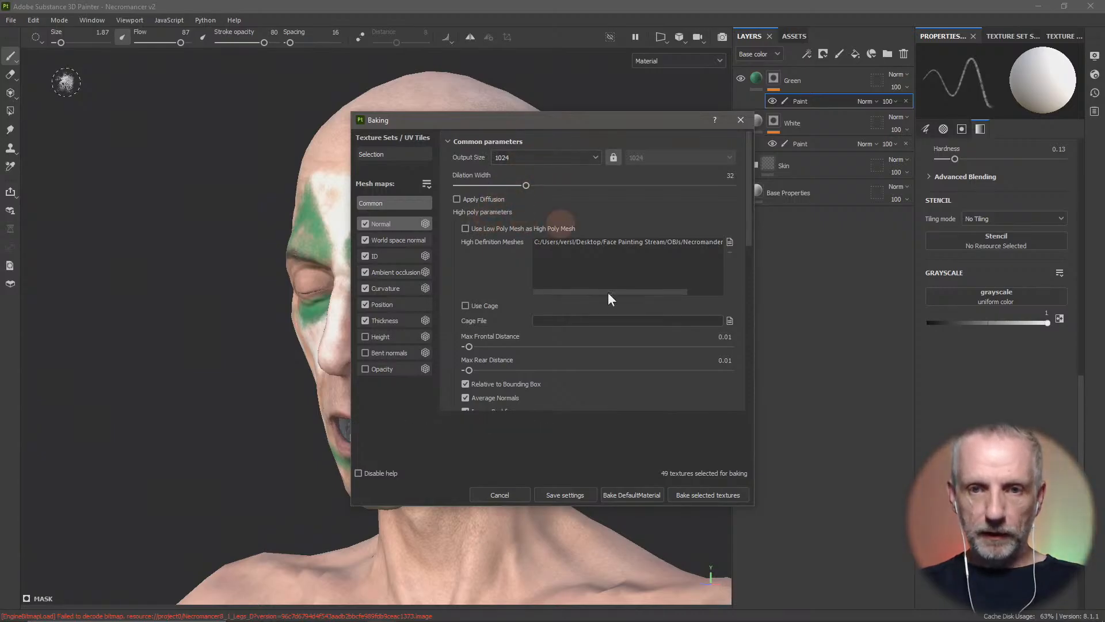
pyautogui.click(754, 126)
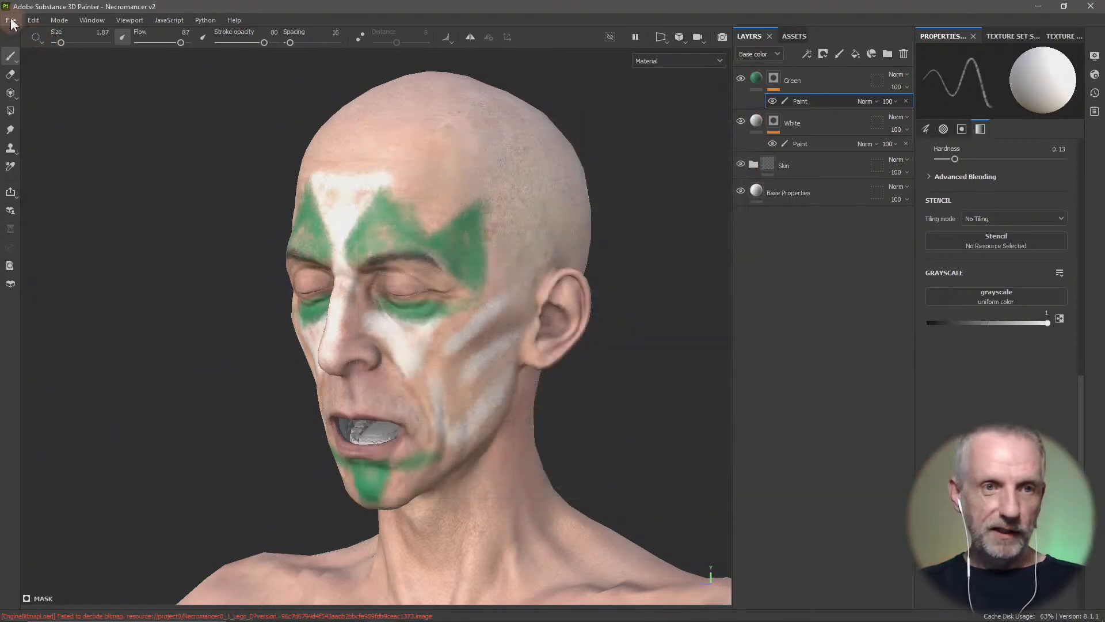
# Open the texture export settings and review the list of texture files selected for export.
pyautogui.click(11, 20)
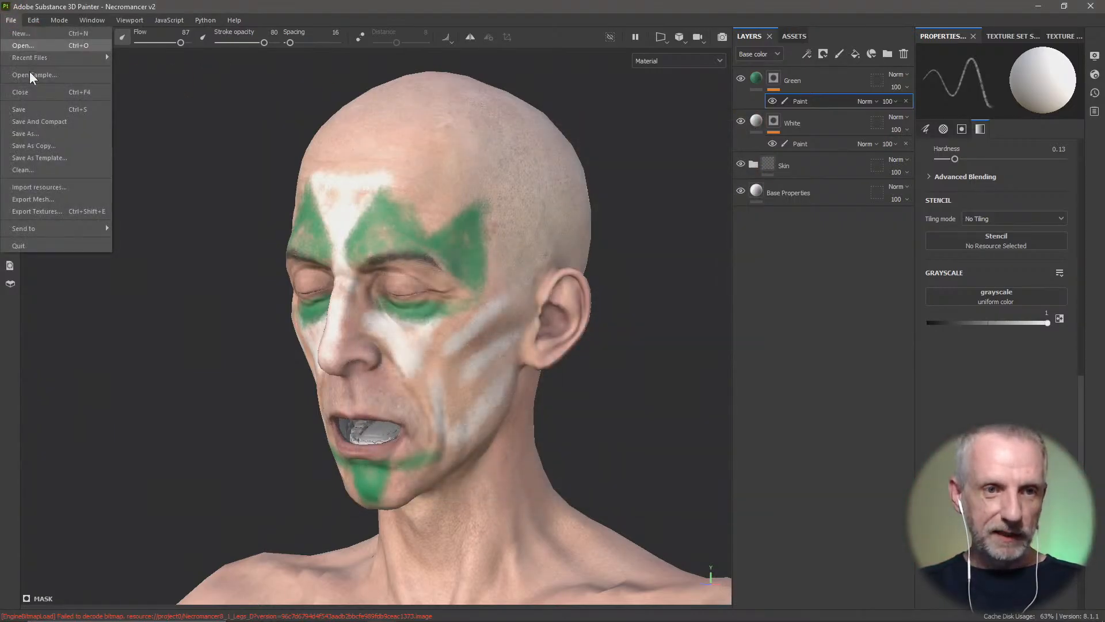
pyautogui.click(73, 207)
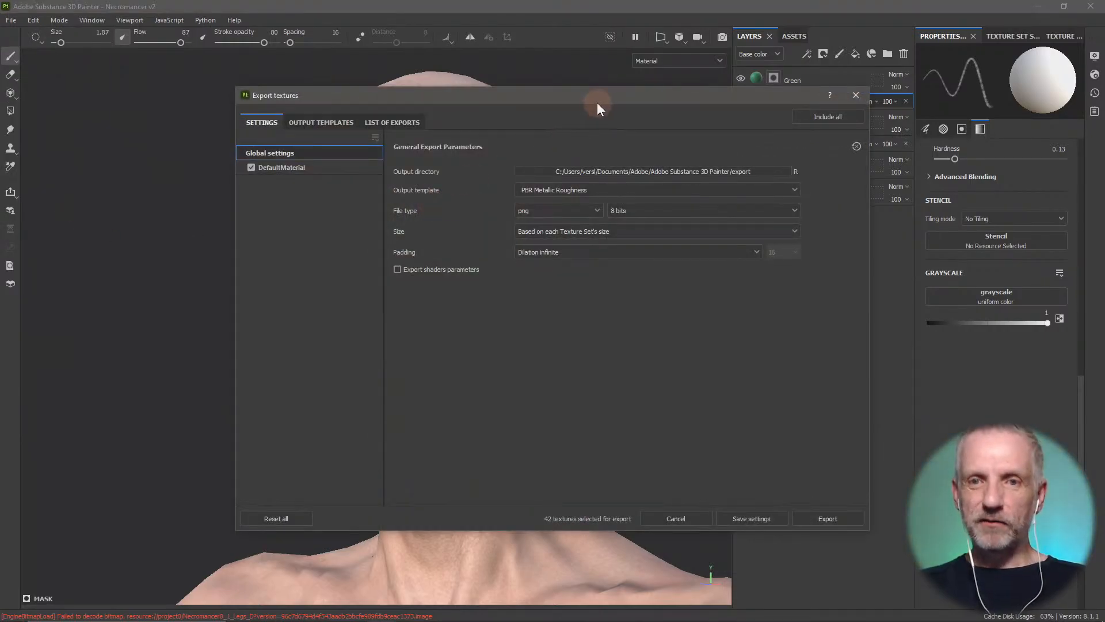
pyautogui.moveTo(597, 103); pyautogui.dragTo(517, 86)
pyautogui.click(285, 91)
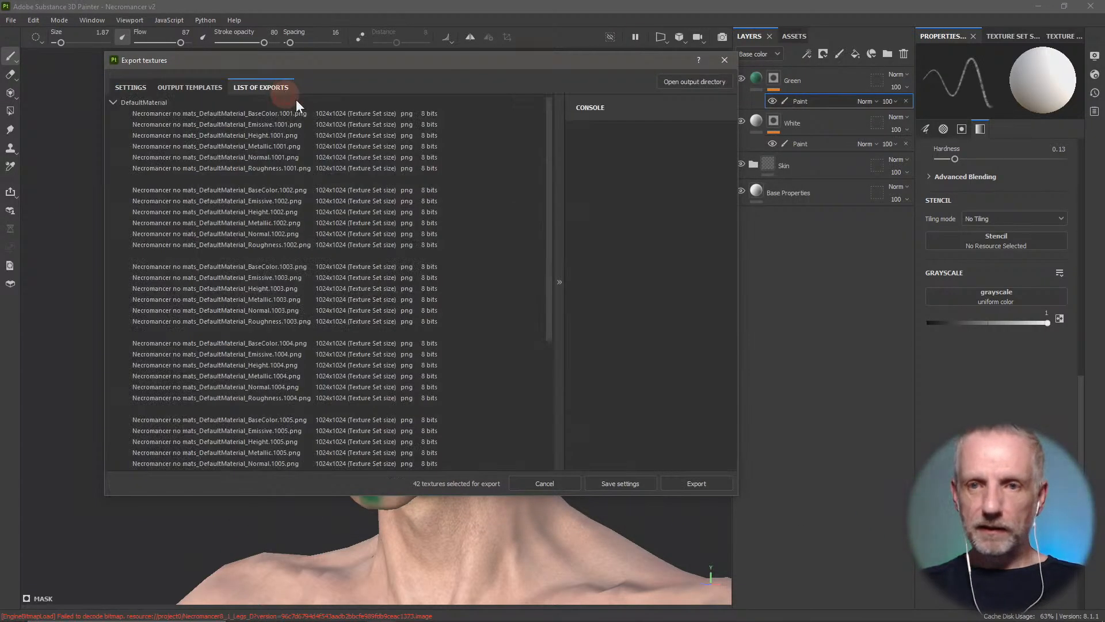
# Open the texture output directory and delete all the existing files from the export folder.
pyautogui.click(686, 81)
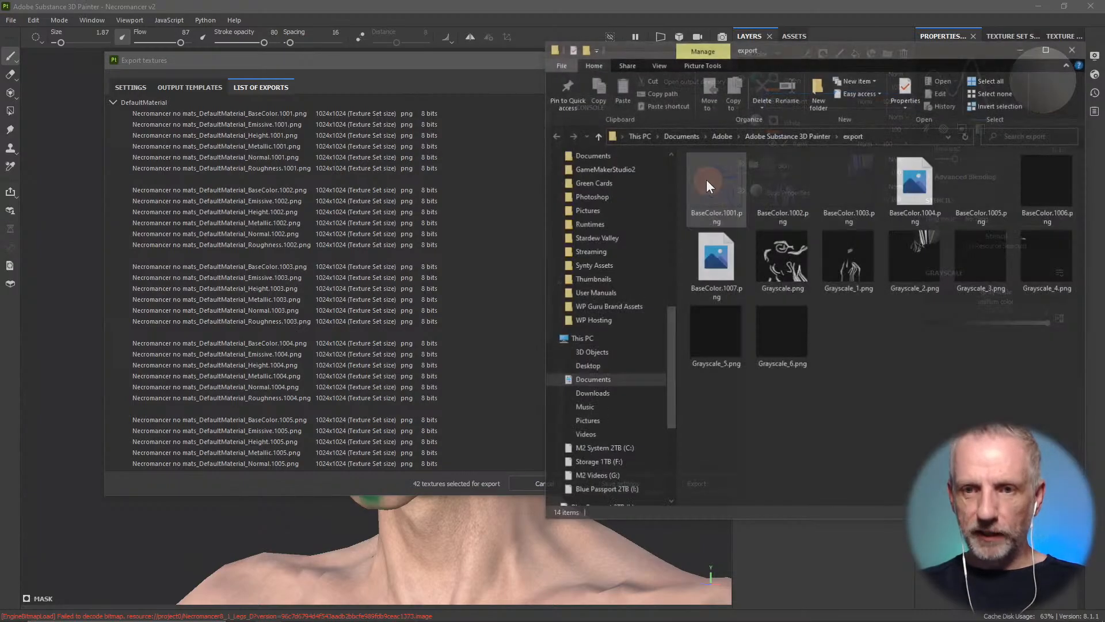
pyautogui.hotkey('ctrl', 'a')
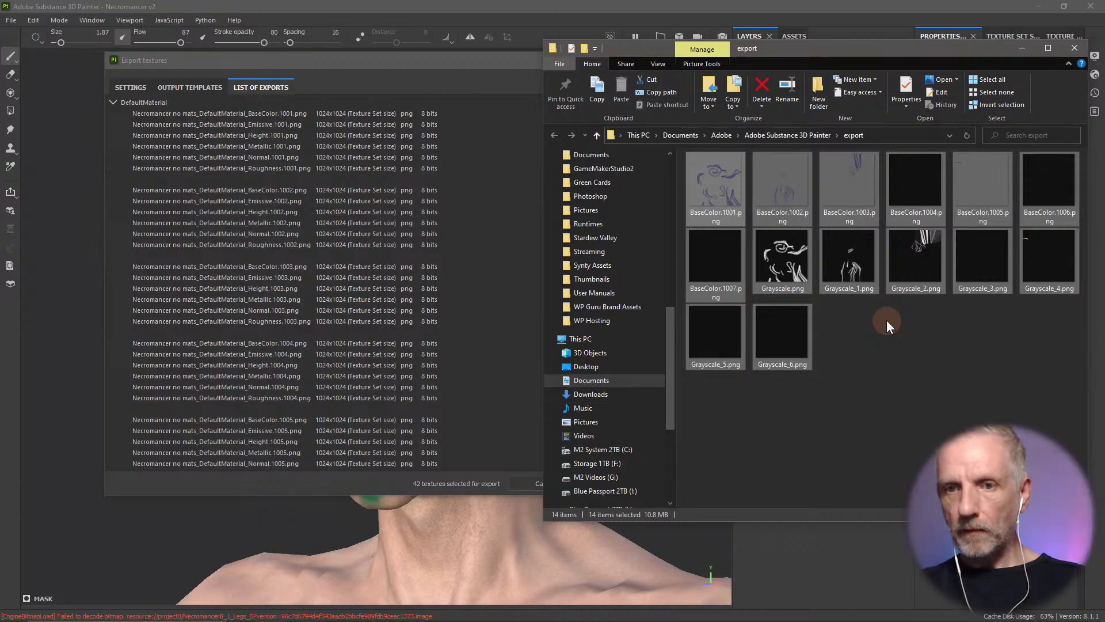
pyautogui.press('Delete')
pyautogui.click(496, 66)
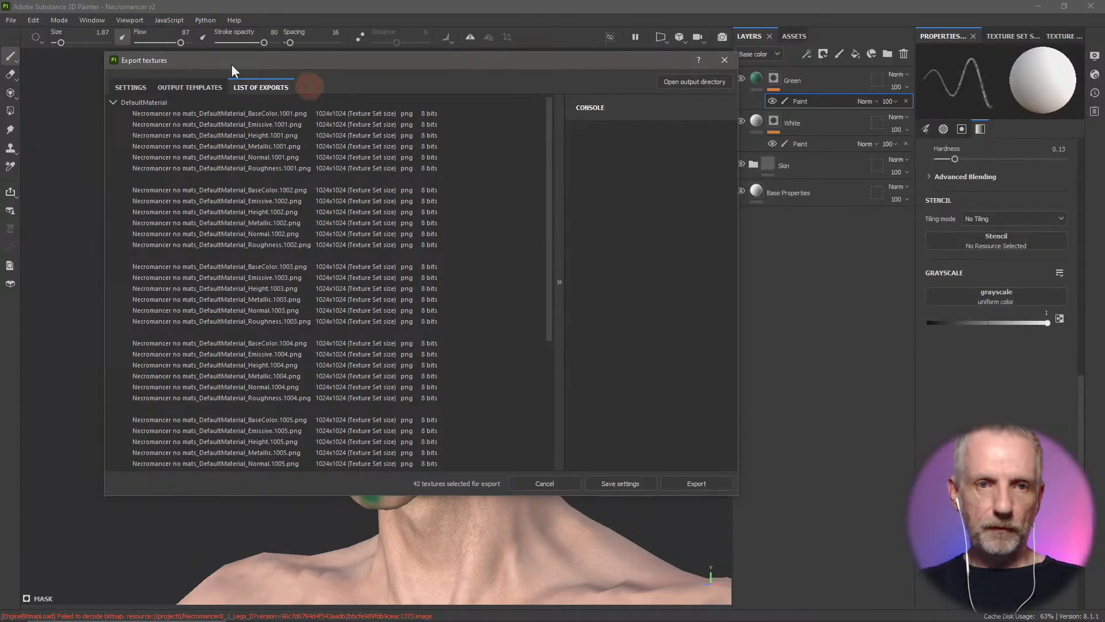
# Set the export size to 4096 for all texture sets and export the textures listed for DefaultMaterial.
pyautogui.click(130, 88)
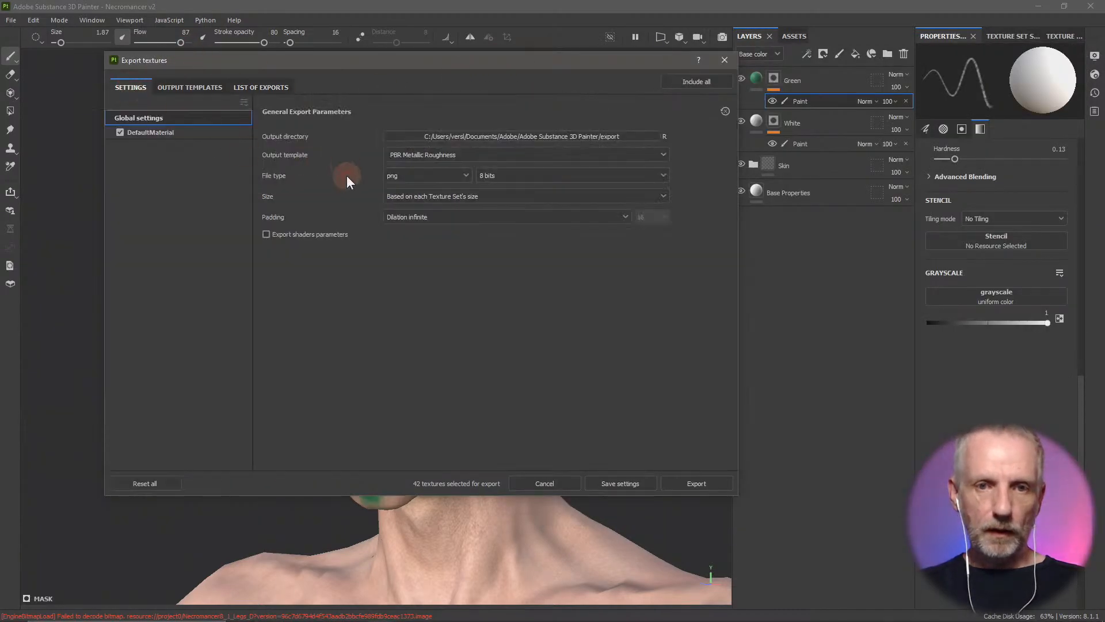
pyautogui.click(475, 196)
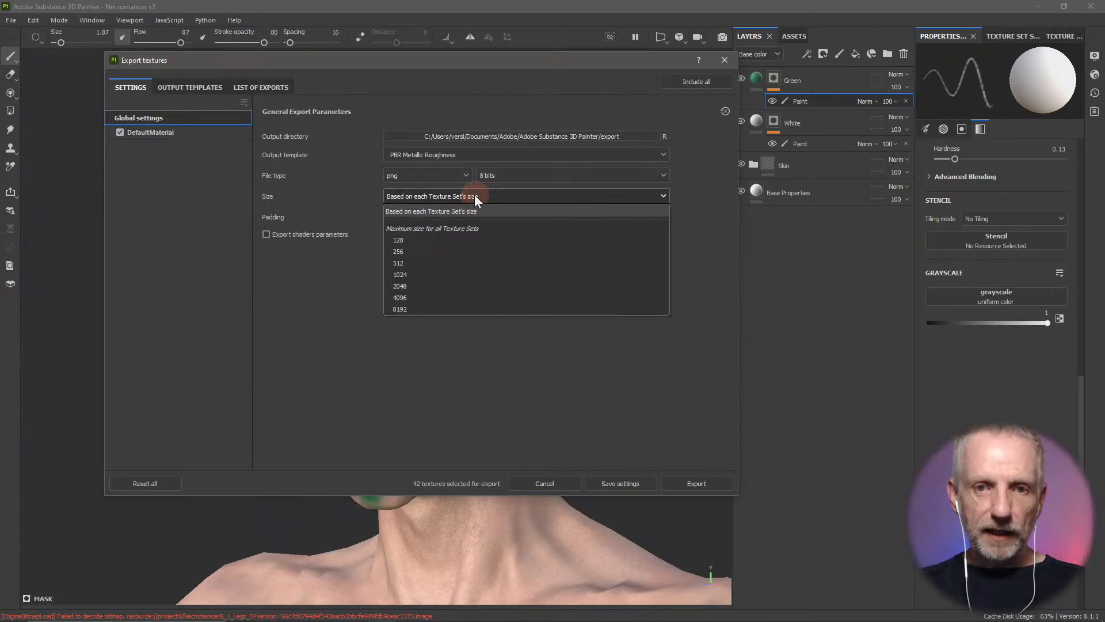
pyautogui.click(488, 297)
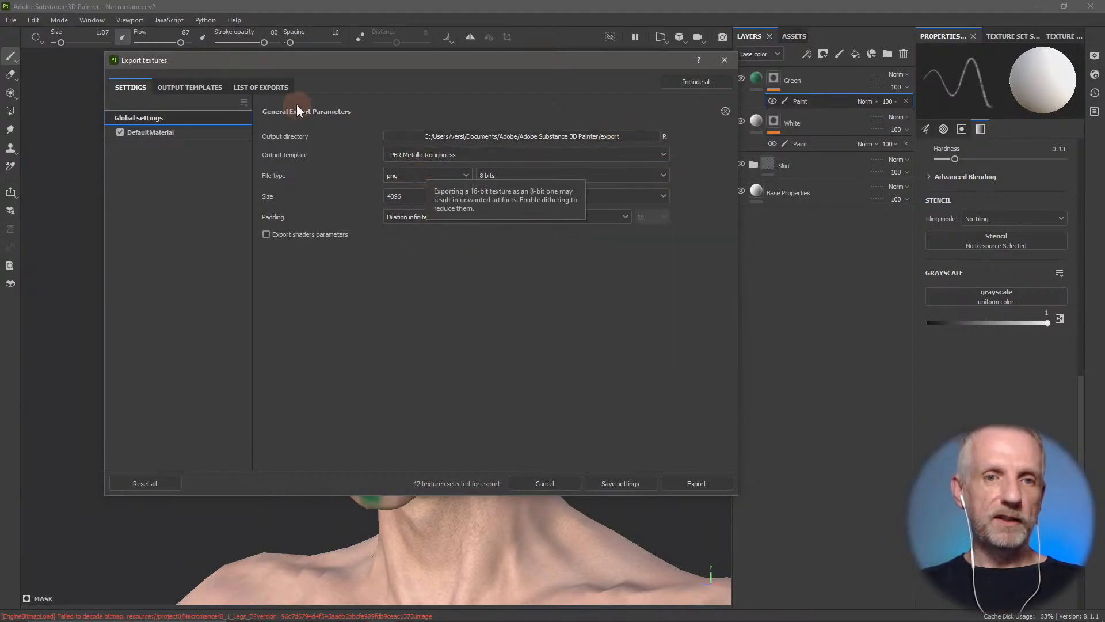
pyautogui.click(250, 87)
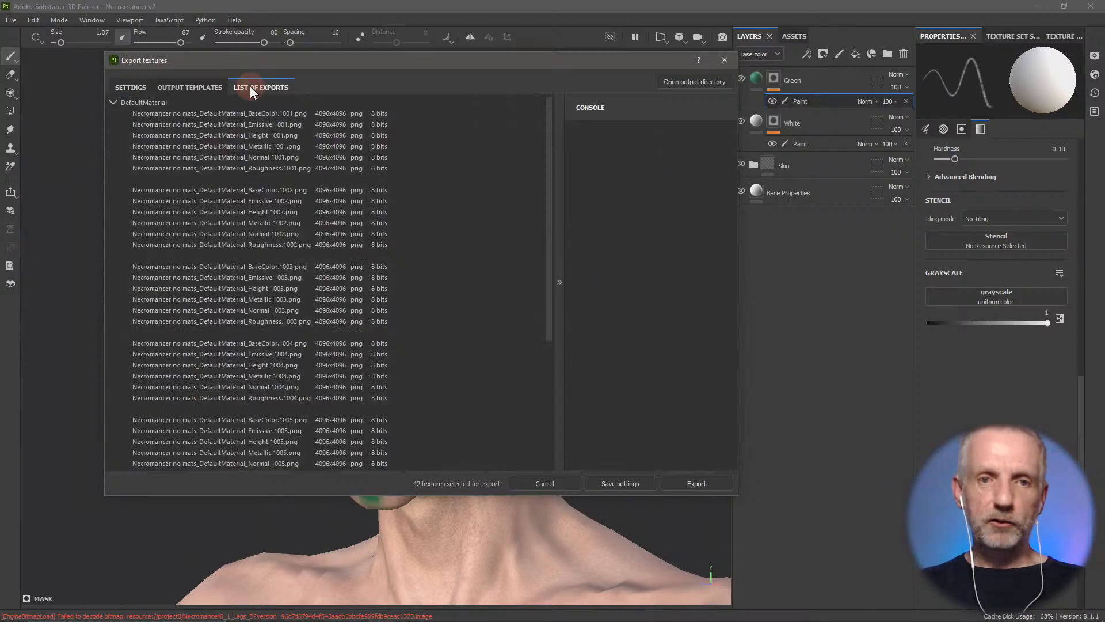
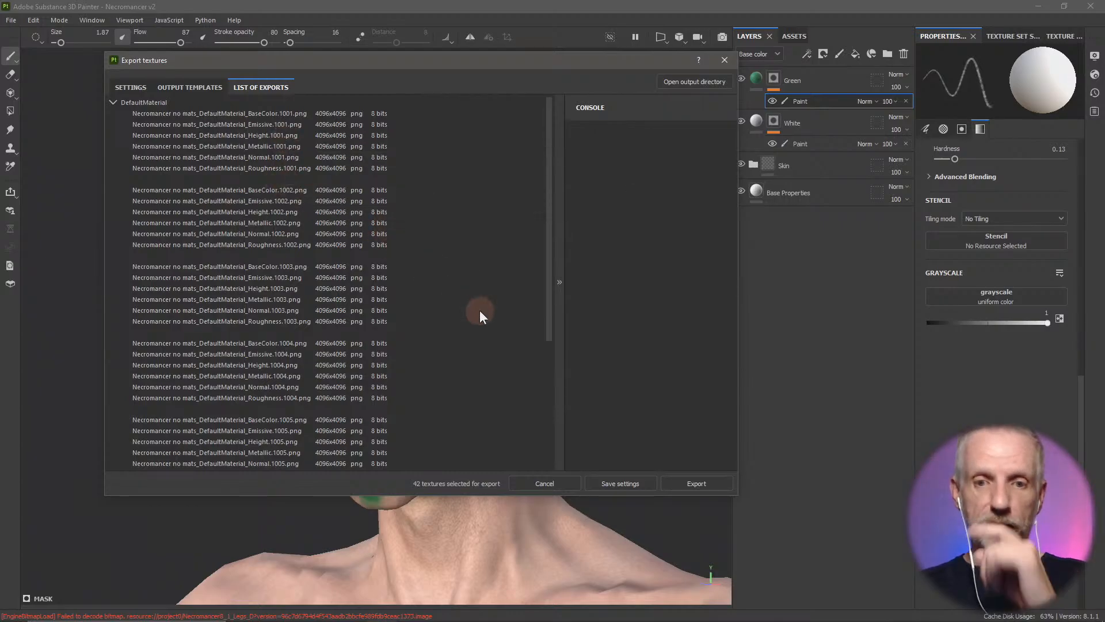
pyautogui.click(712, 479)
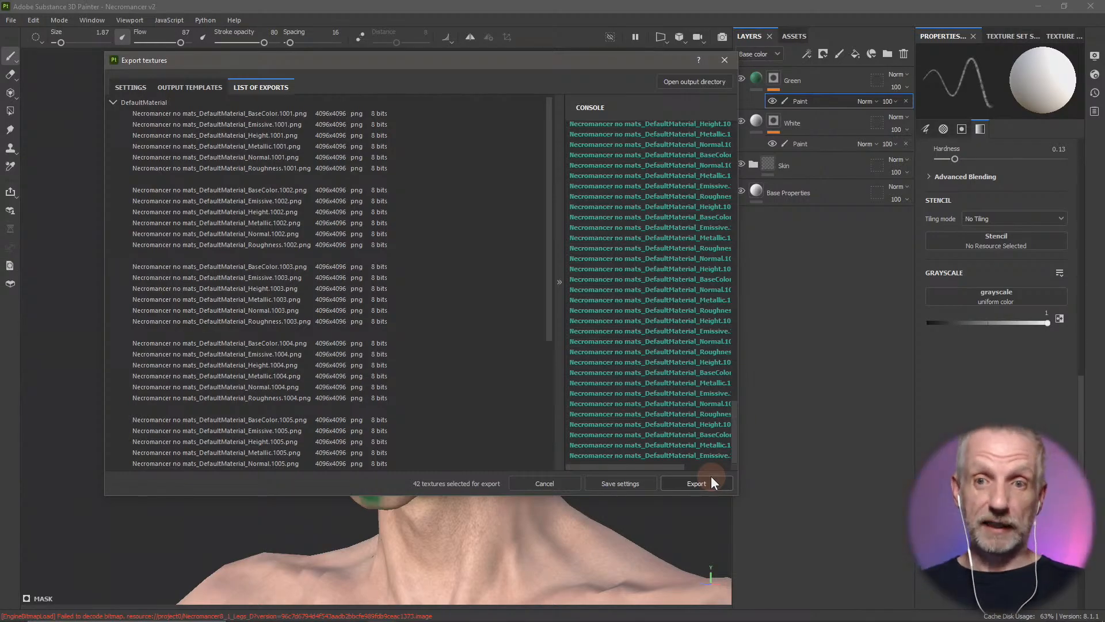
# Open the output directory and view the exported BaseColor.1001 face texture at full size.
pyautogui.click(704, 83)
pyautogui.moveTo(899, 48); pyautogui.dragTo(650, 50)
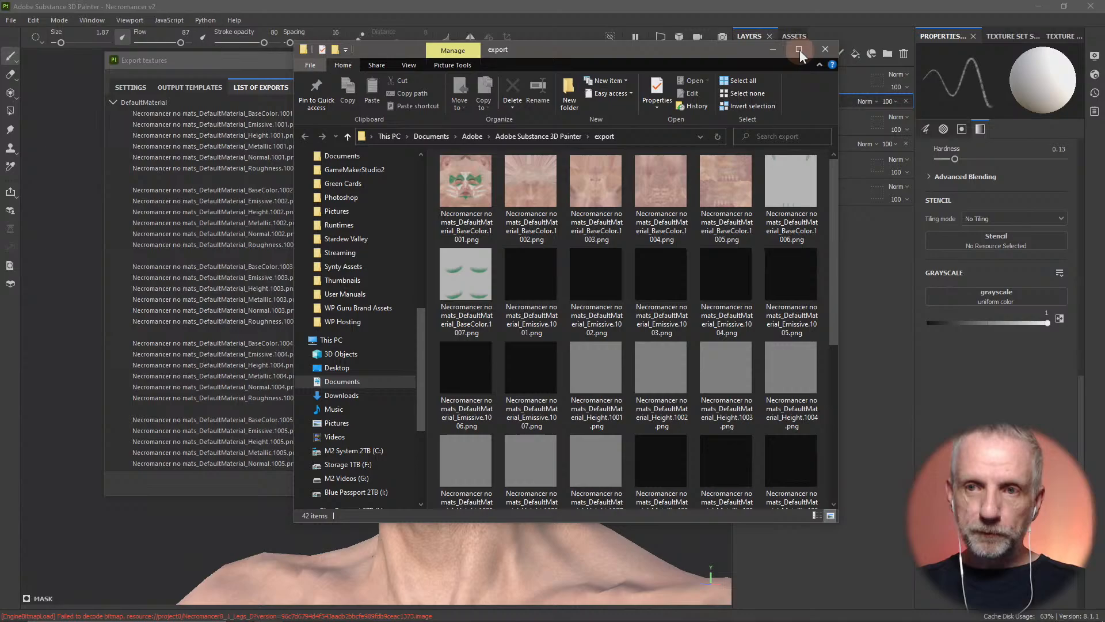
pyautogui.click(472, 182)
pyautogui.click(530, 284)
pyautogui.doubleClick(636, 303)
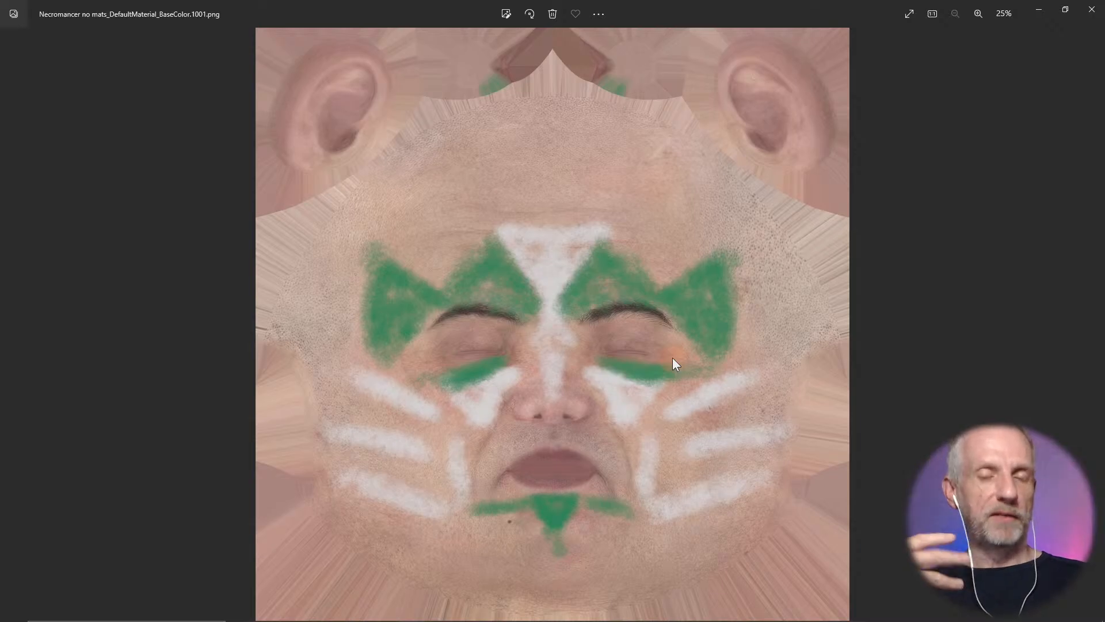
# Switch to DAZ Studio, select the Necromancer's Face surface, and show its Base properties to check the Base Color and Translucency Color maps.
pyautogui.hotkey('alt', 'Tab')
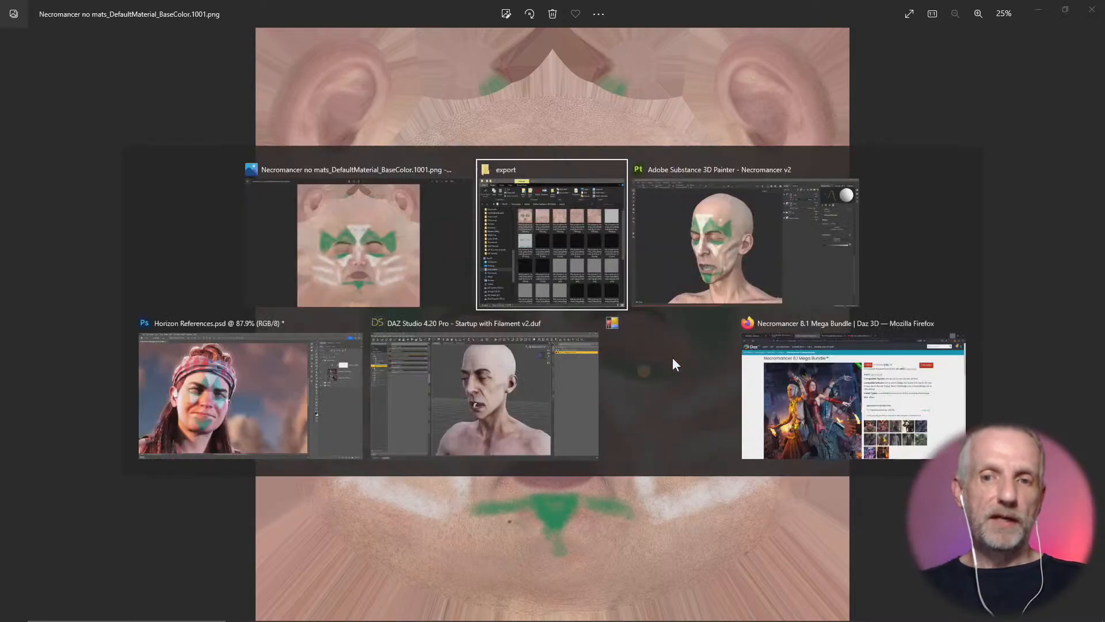
pyautogui.click(573, 422)
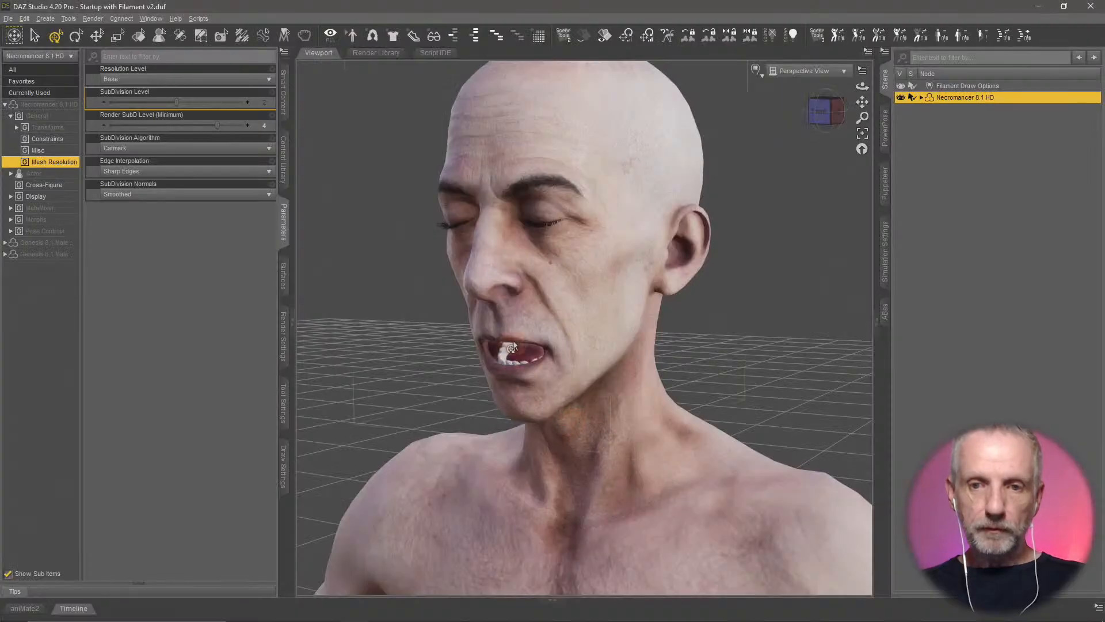
pyautogui.click(284, 276)
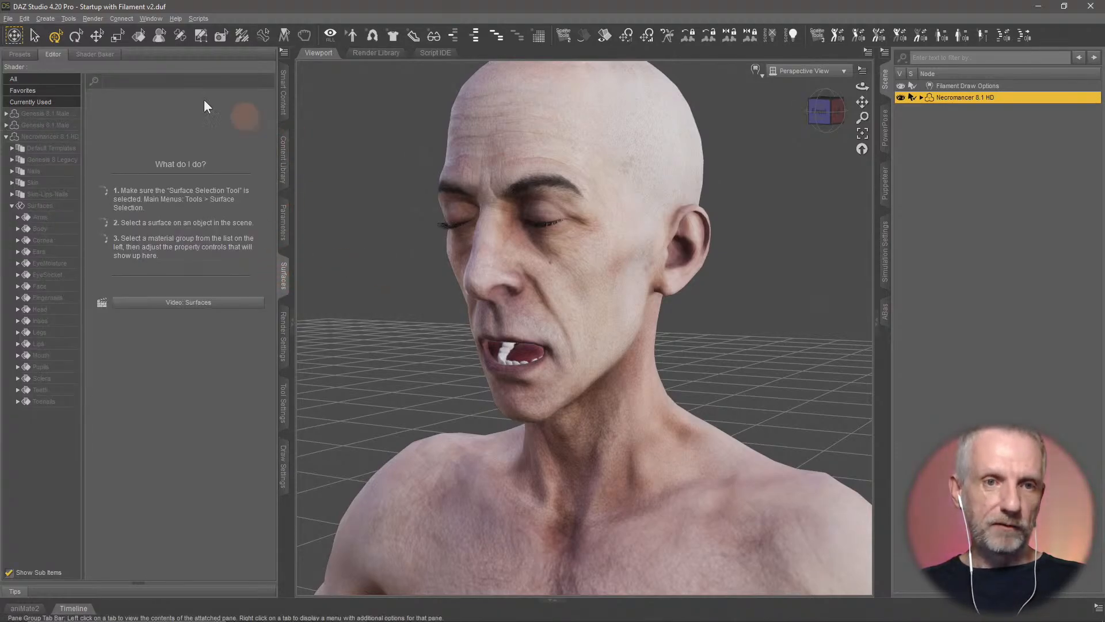
pyautogui.click(139, 35)
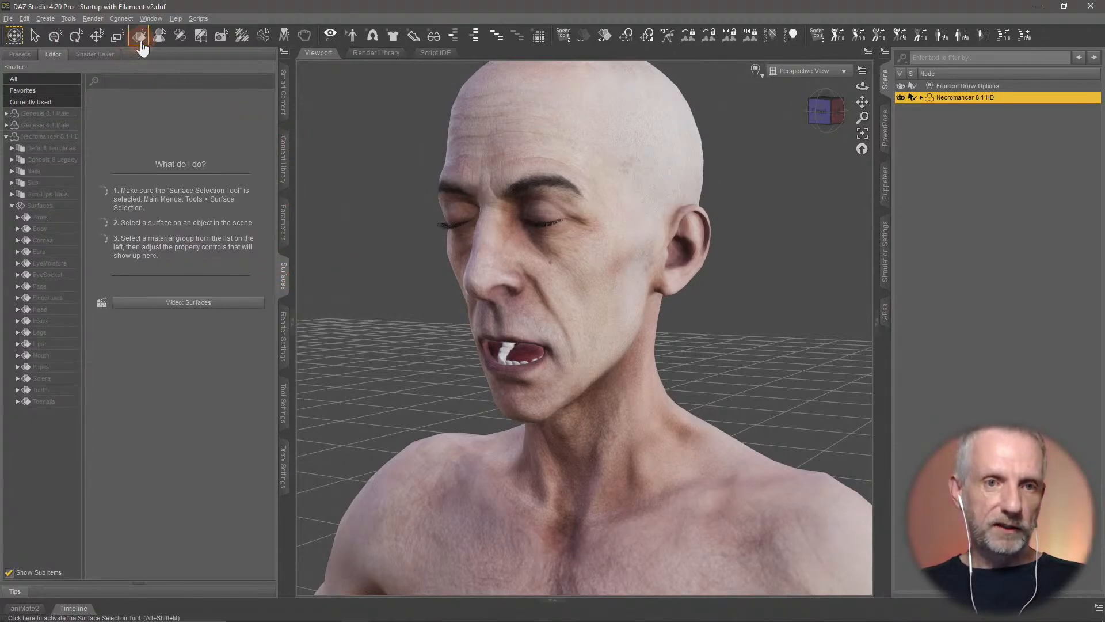
pyautogui.click(510, 169)
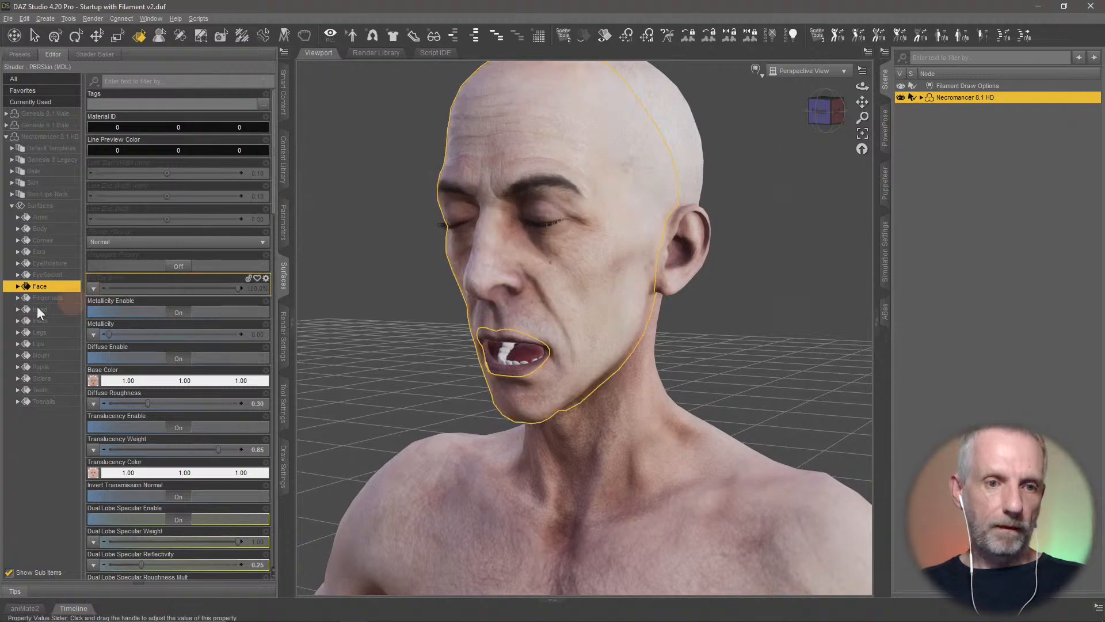
pyautogui.click(18, 287)
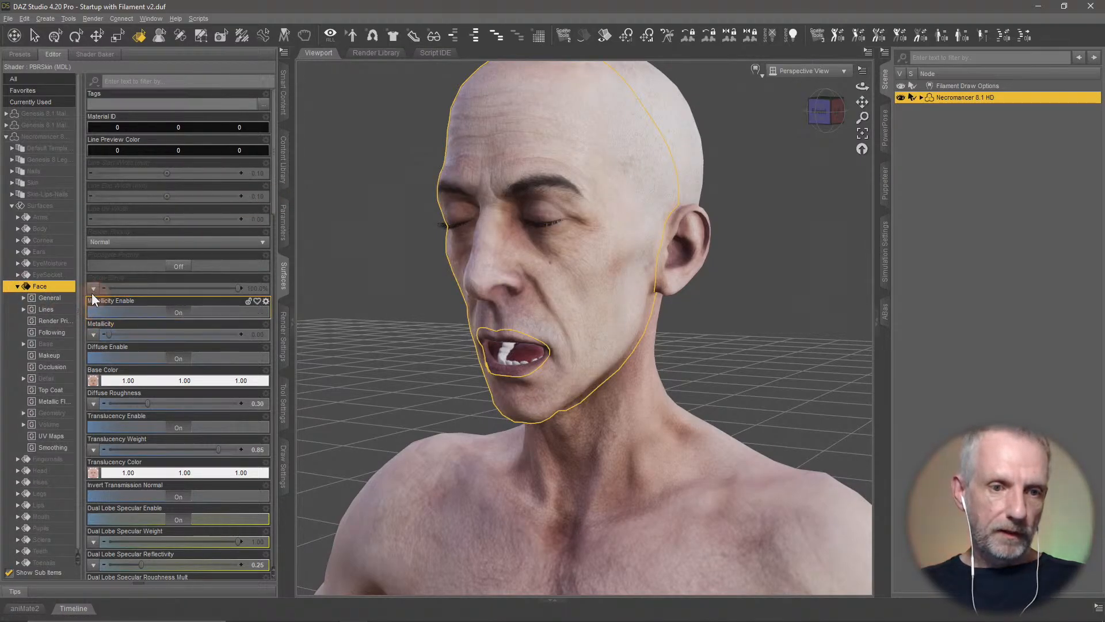
pyautogui.click(55, 345)
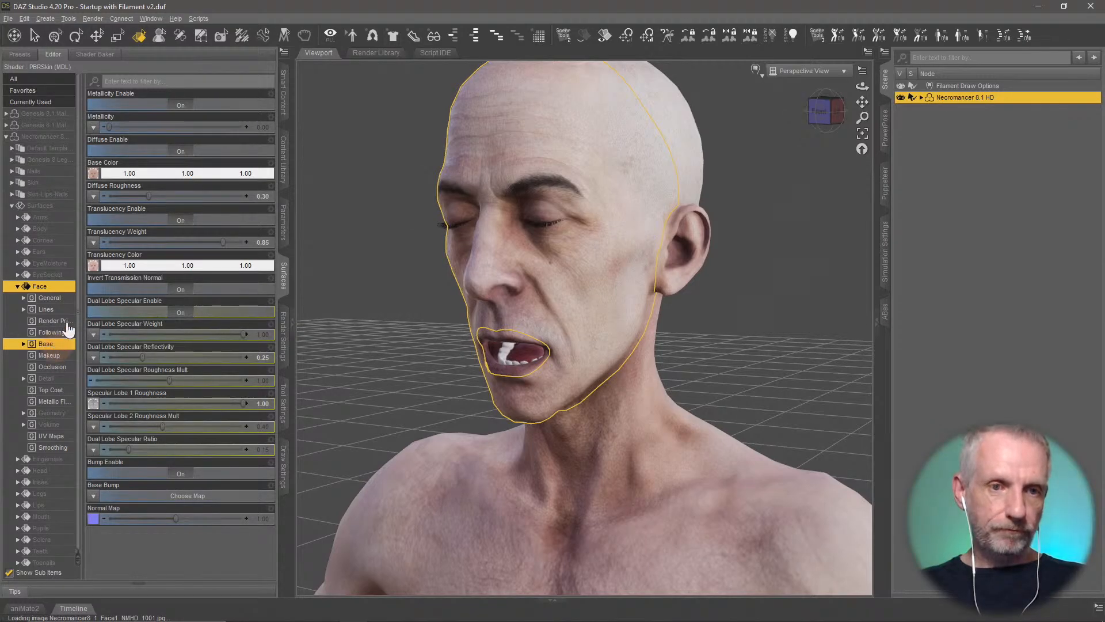
pyautogui.moveTo(96, 179)
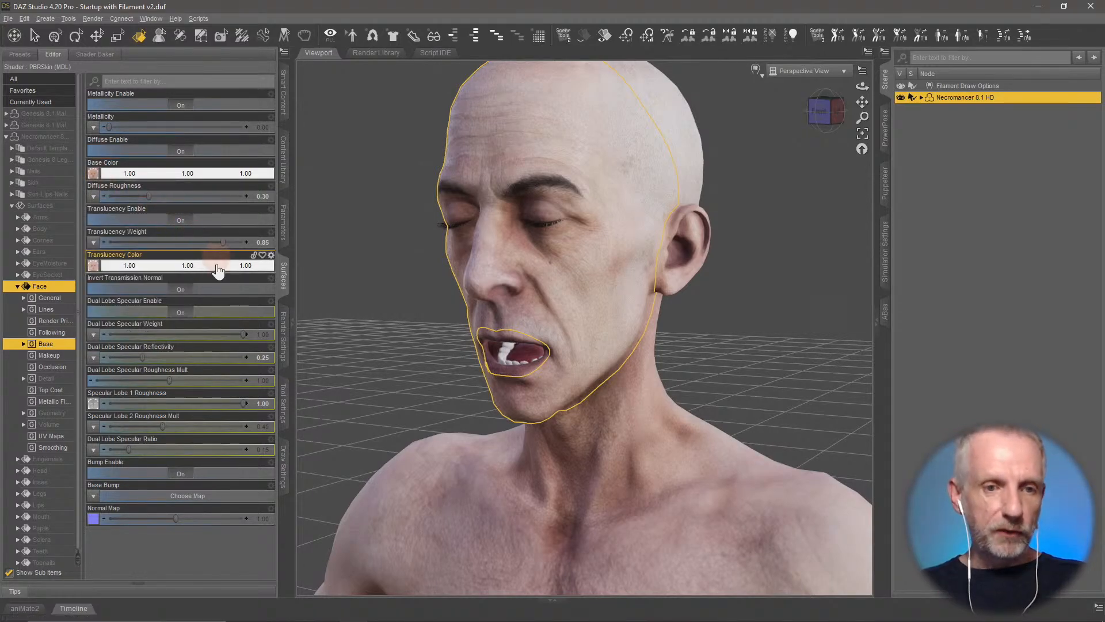
pyautogui.moveTo(96, 274)
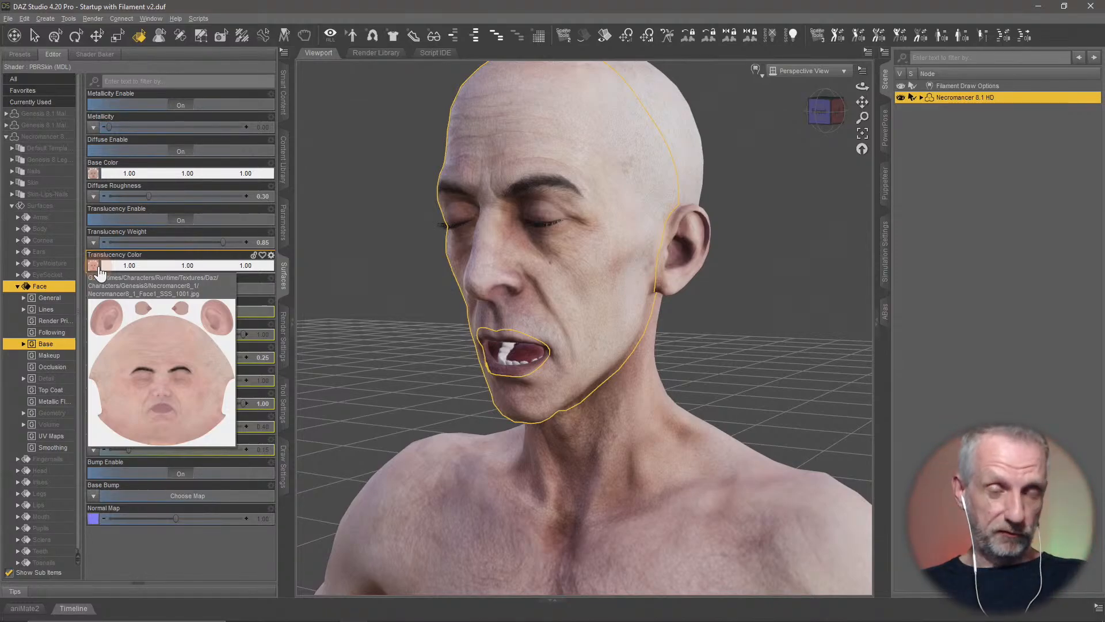
# Apply the exported Necromancer no mats_DefaultMaterial_BaseColor.1001.png from the export folder as the Face surface's Base Color map.
pyautogui.hotkey('alt', 'Tab')
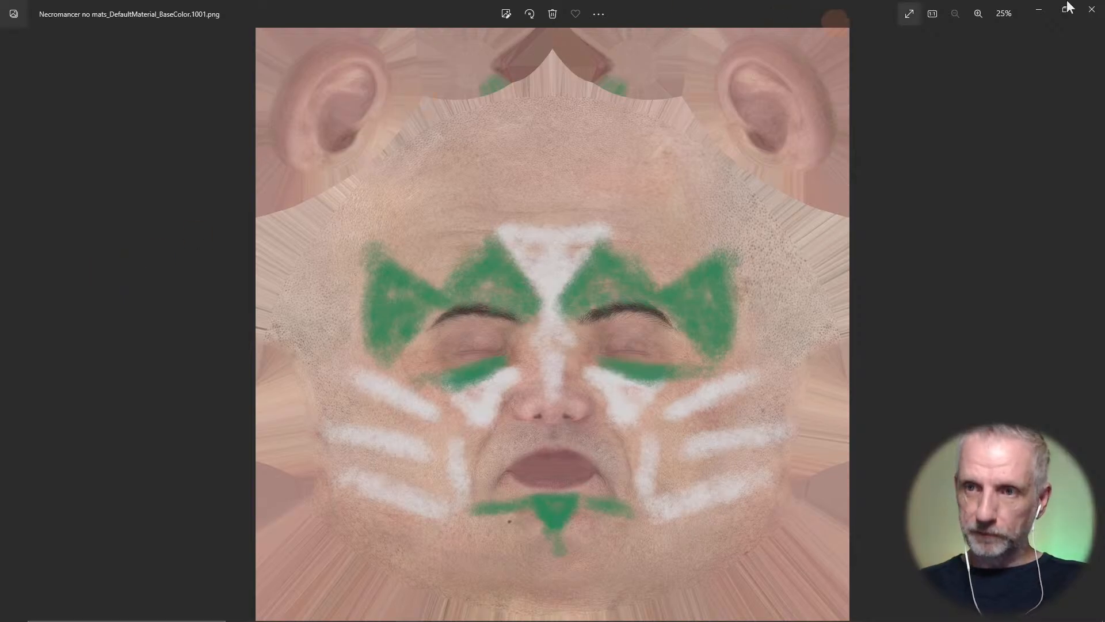
pyautogui.click(1092, 9)
pyautogui.hotkey('alt', 'Tab')
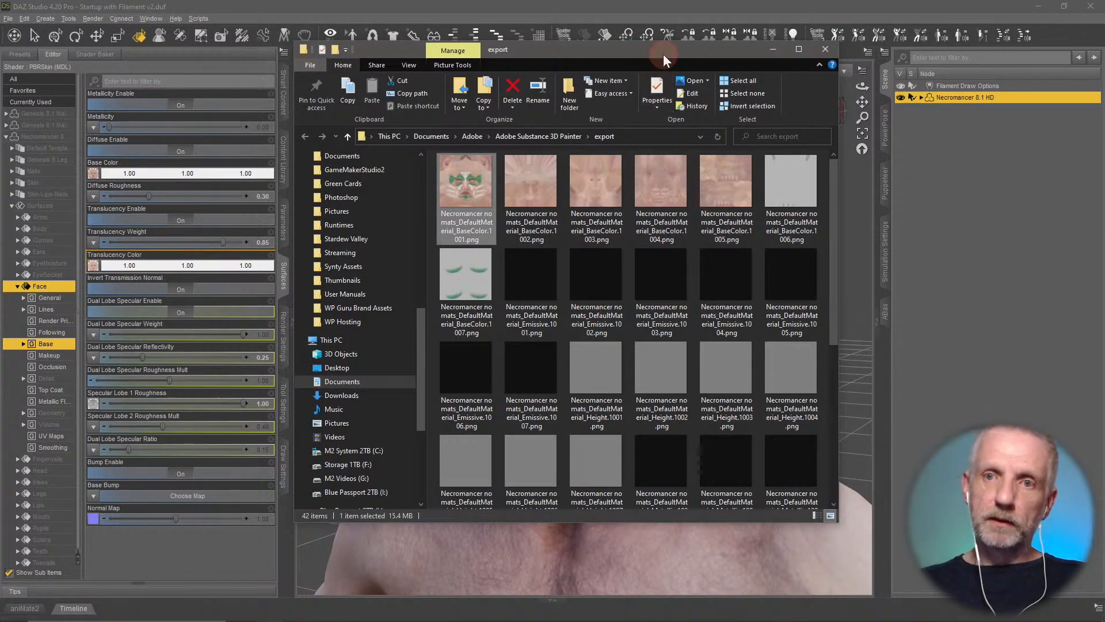
pyautogui.moveTo(663, 53); pyautogui.dragTo(919, 36)
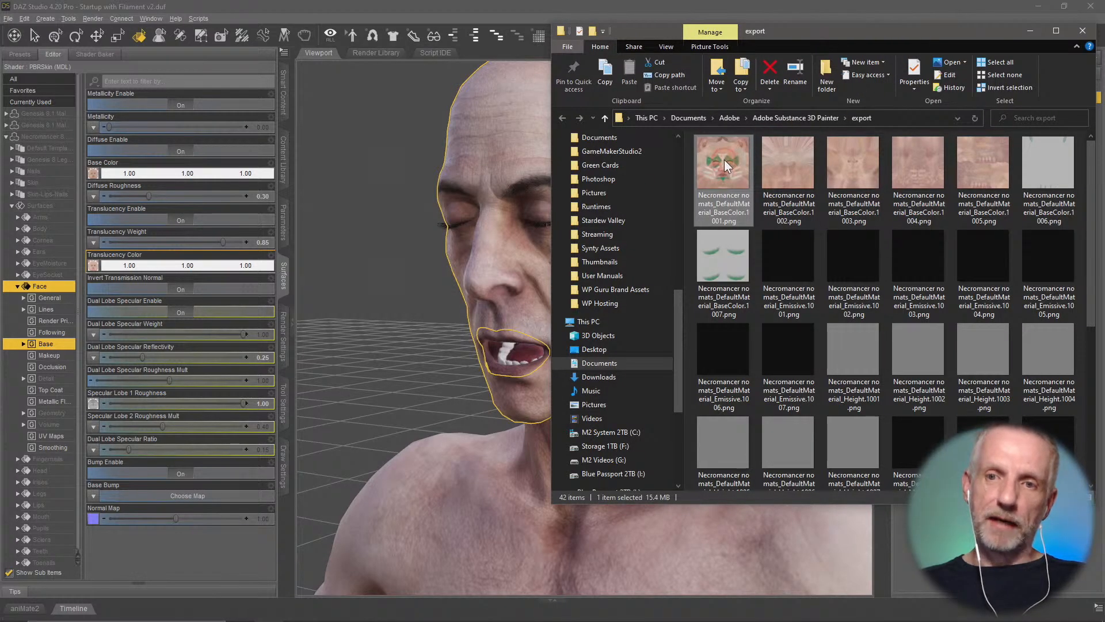
pyautogui.moveTo(727, 165); pyautogui.dragTo(95, 172)
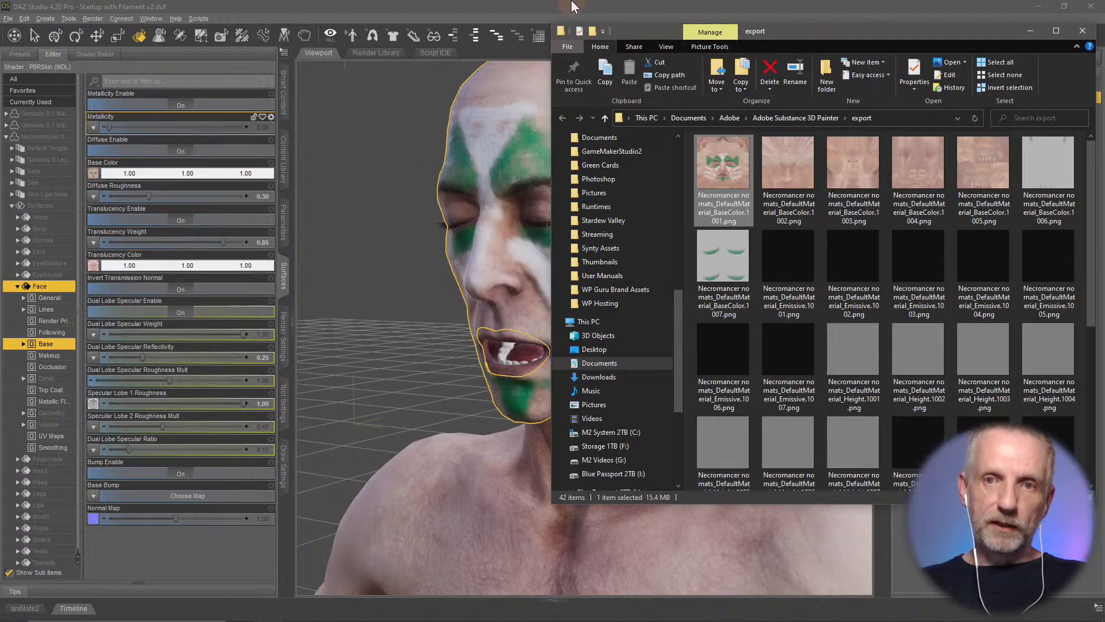
pyautogui.click(548, 8)
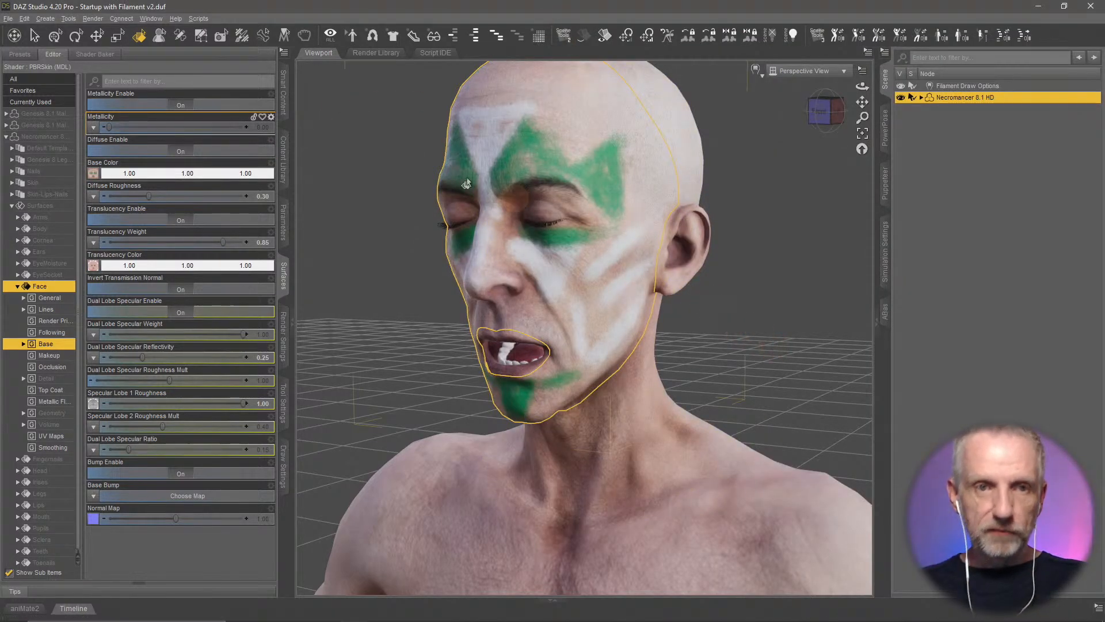
# Preview the painted head in the NVIDIA Iray draw style and return the viewport to Filament (PBR).
pyautogui.click(54, 43)
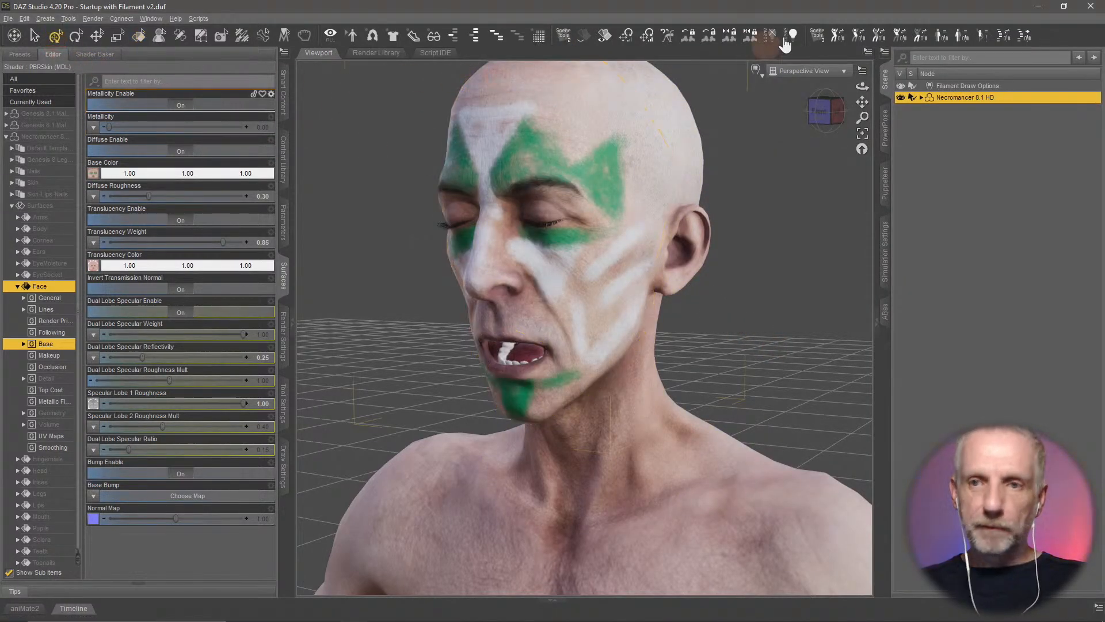
pyautogui.click(756, 70)
pyautogui.click(766, 216)
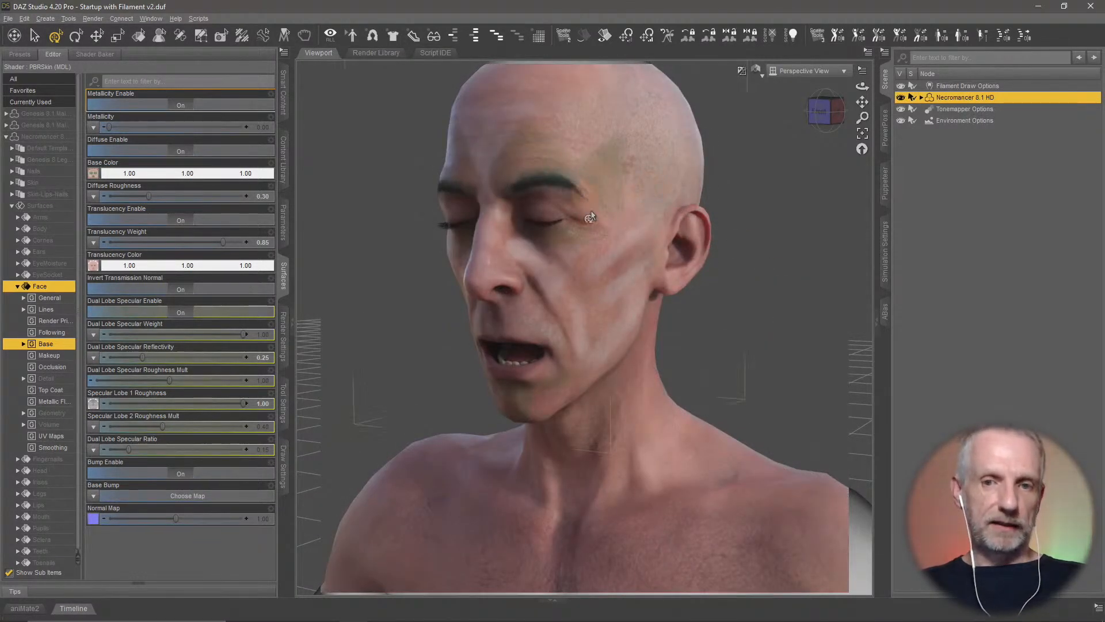
pyautogui.click(712, 284)
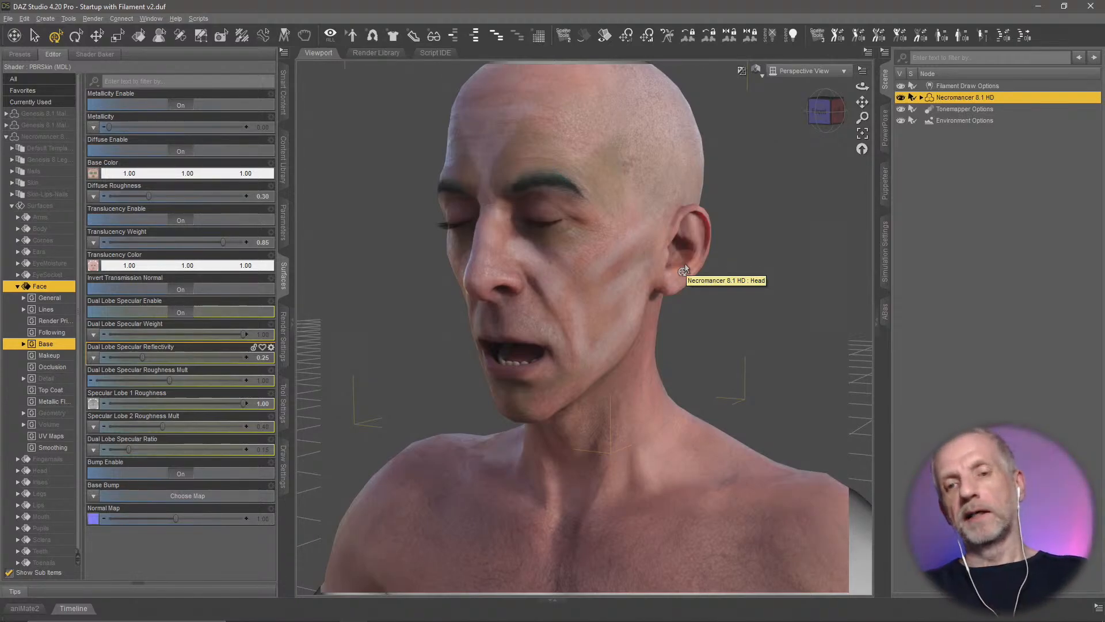
pyautogui.click(761, 76)
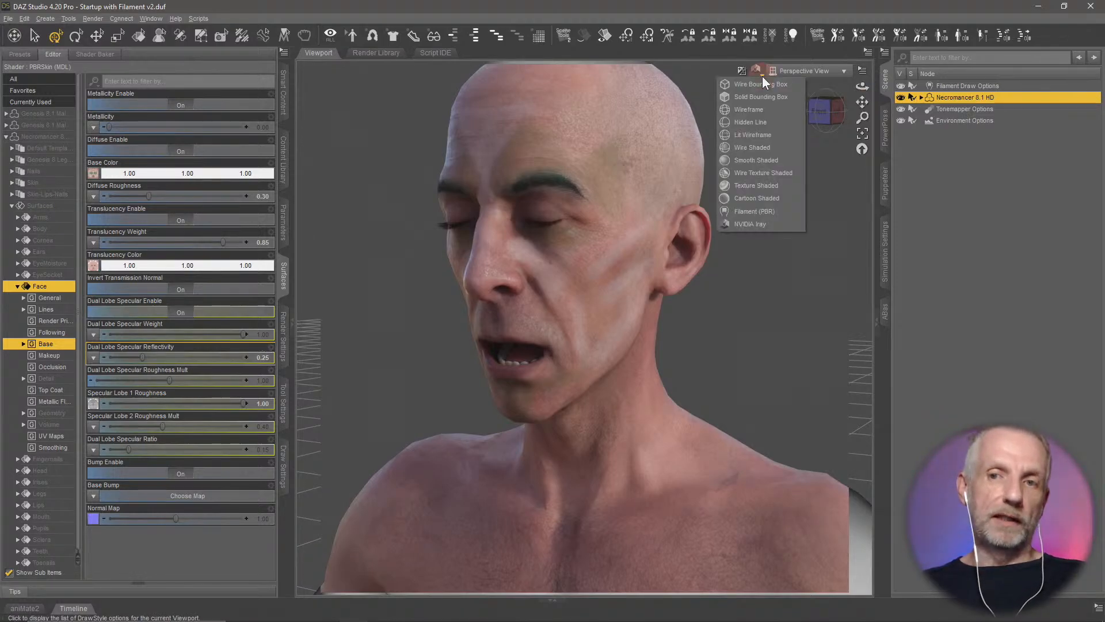
pyautogui.click(799, 209)
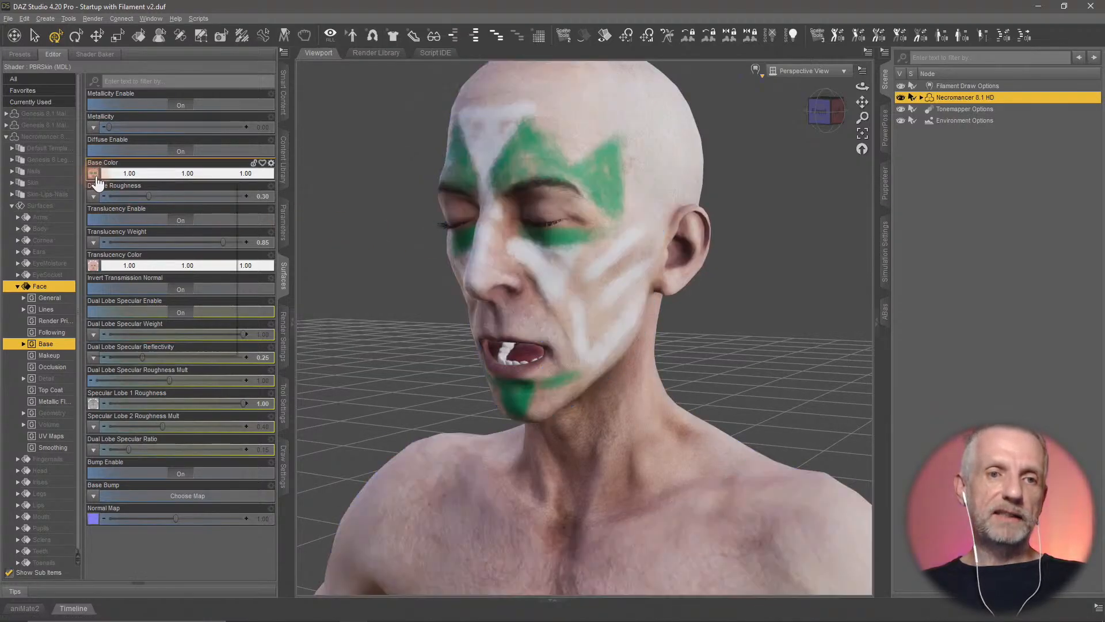
# Undo the face's Base Color map change and open the map's options to locate the Layered Image Editor.
pyautogui.moveTo(97, 182)
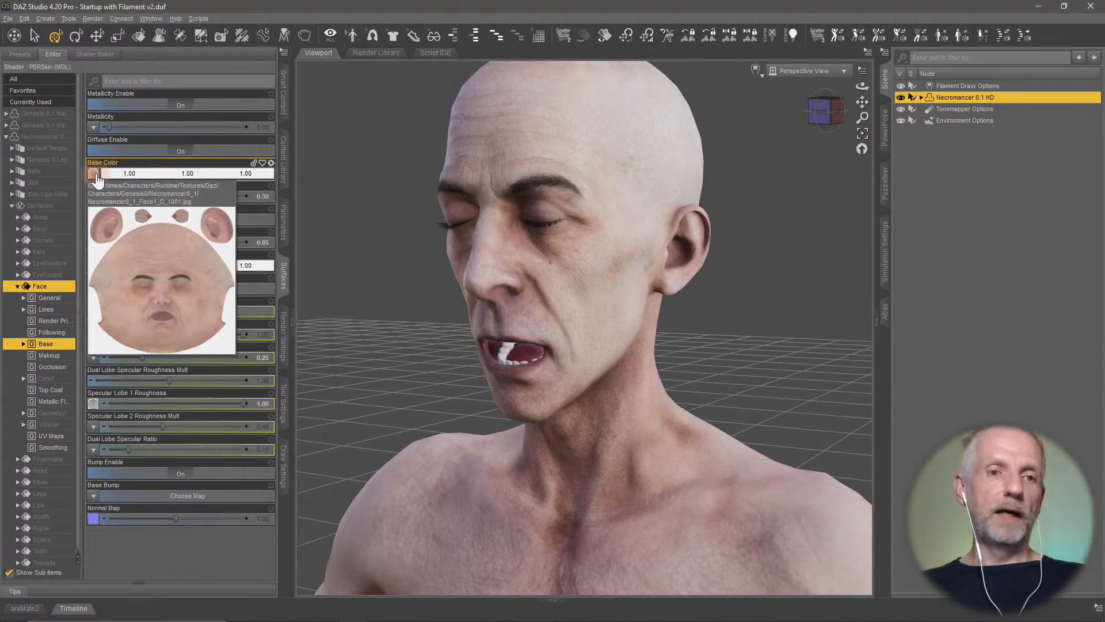
pyautogui.click(95, 174)
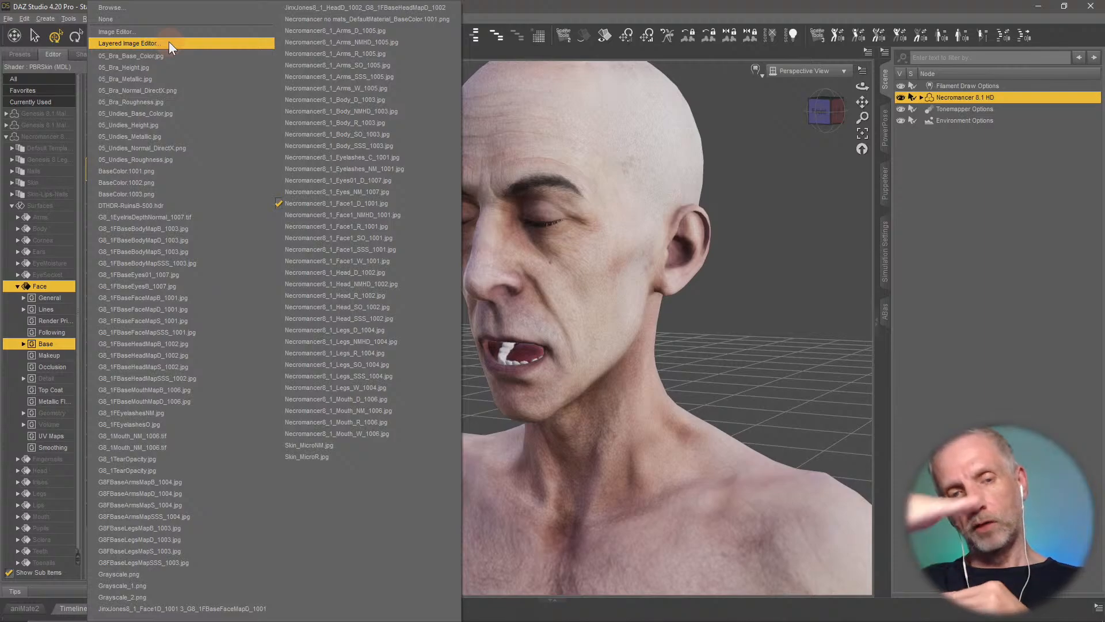
# Switch back to Substance 3D Painter, close the texture export dialog, and turn the head towards the front.
pyautogui.hotkey('alt', 'Tab')
pyautogui.hotkey('alt', 'Tab')
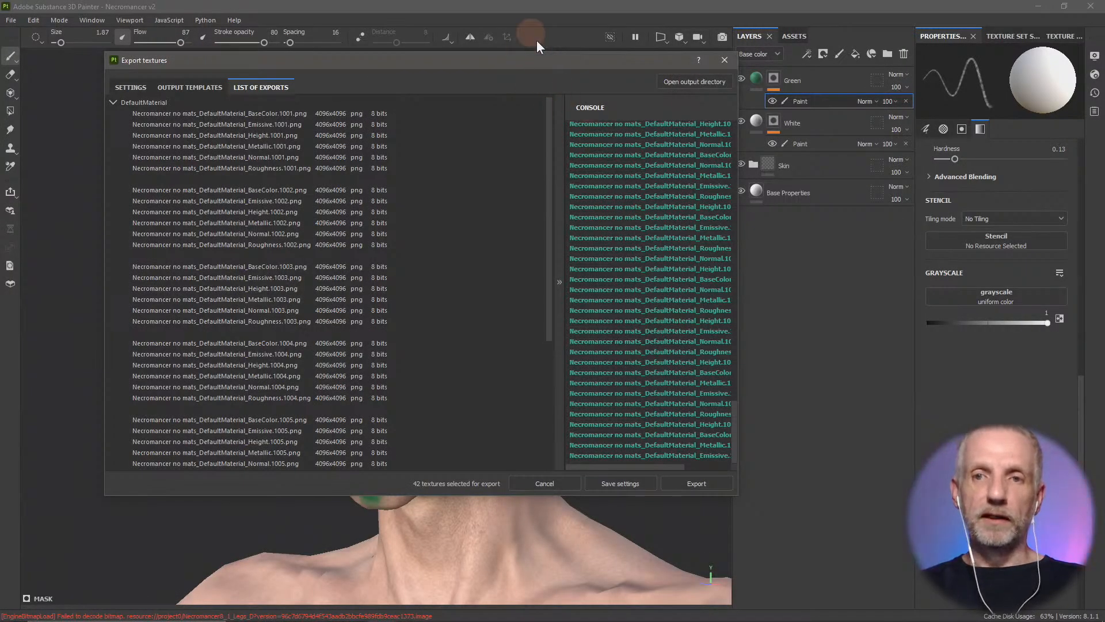
pyautogui.click(724, 59)
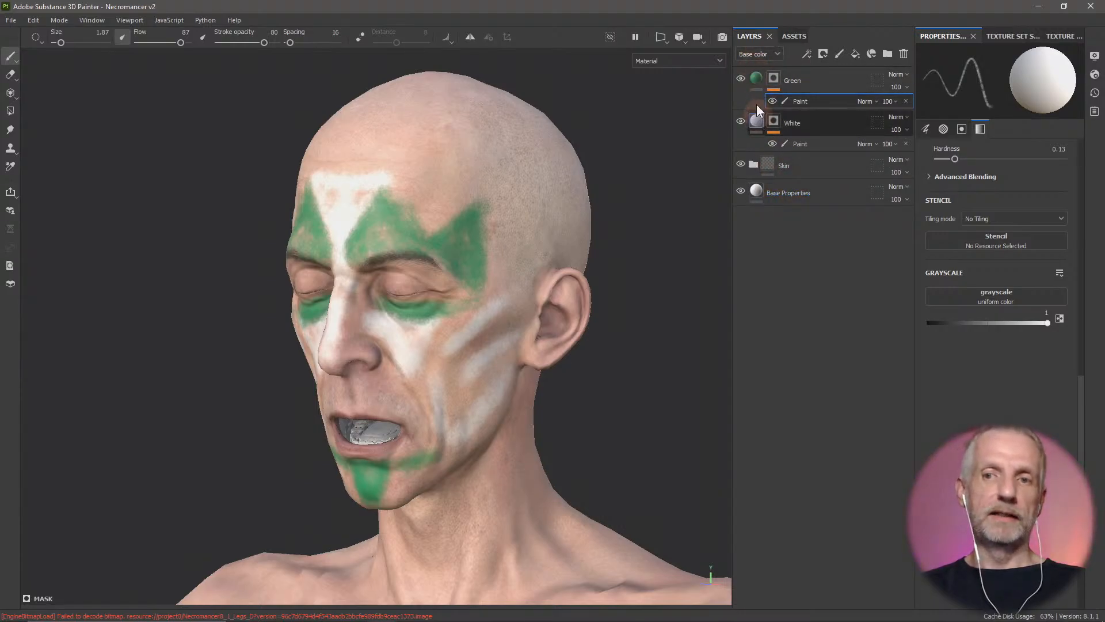
pyautogui.keyDown('alt'); pyautogui.moveTo(596, 294); pyautogui.dragTo(634, 286); pyautogui.keyUp('alt')
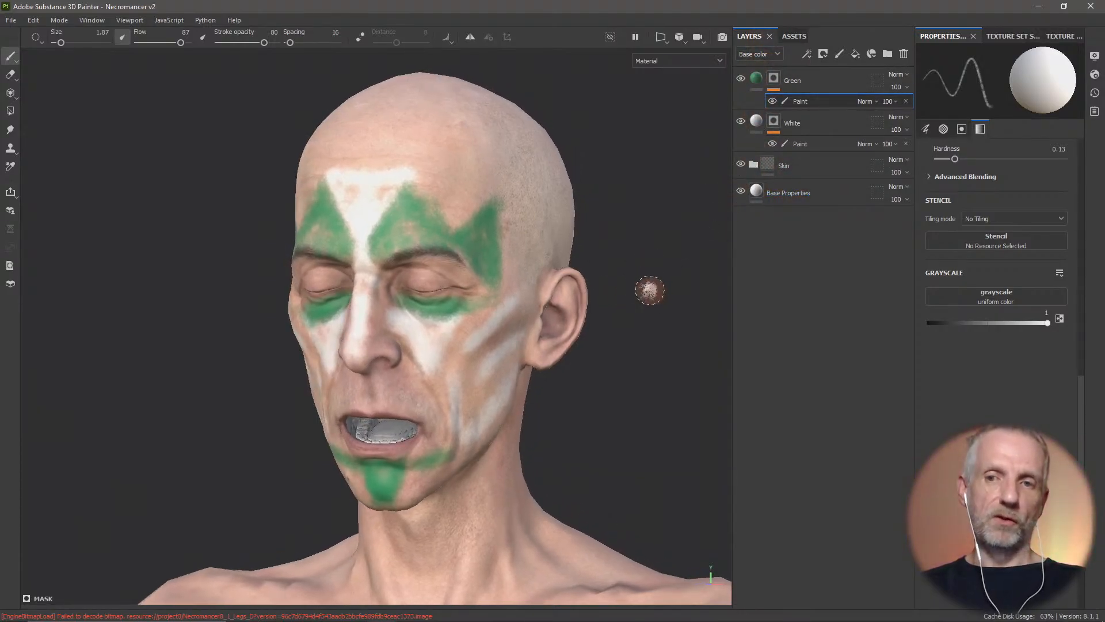
# Hide the Skin folder to inspect the face paint from the side on the bare head, and show the folder again.
pyautogui.keyDown('alt'); pyautogui.moveTo(649, 291); pyautogui.dragTo(596, 264, button='middle'); pyautogui.keyUp('alt')
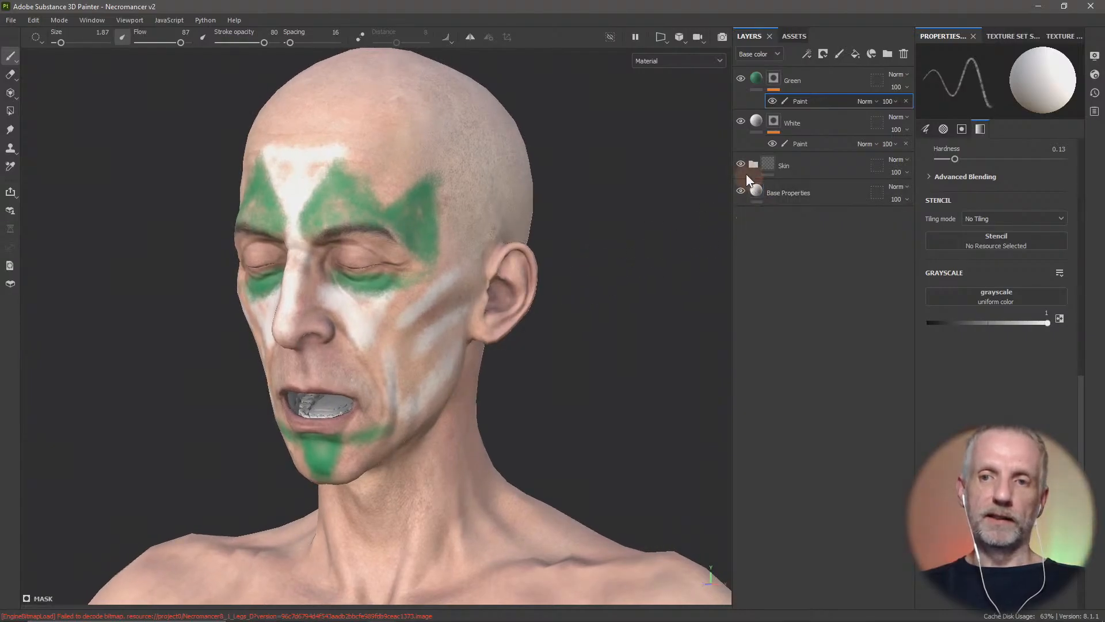
pyautogui.click(741, 164)
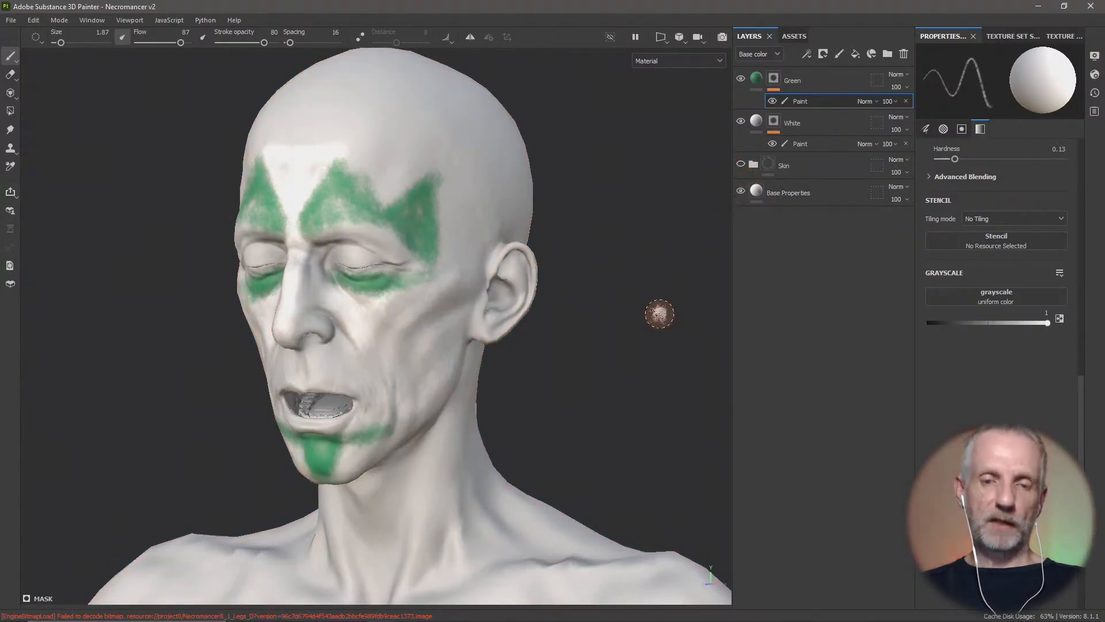
pyautogui.keyDown('alt'); pyautogui.moveTo(656, 313); pyautogui.dragTo(607, 314); pyautogui.keyUp('alt')
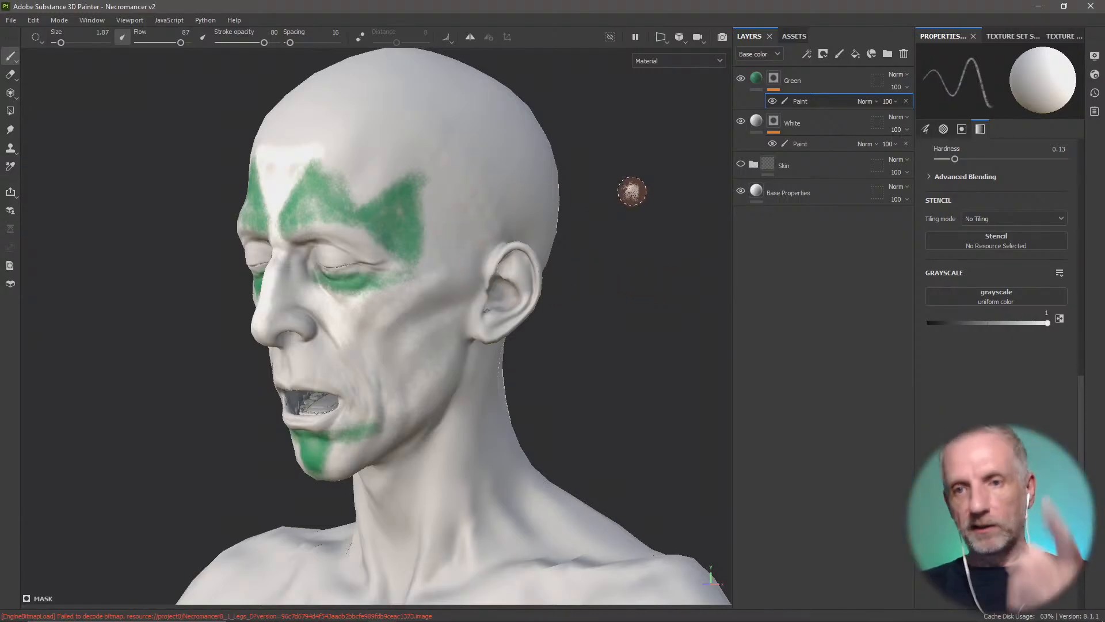
pyautogui.click(741, 165)
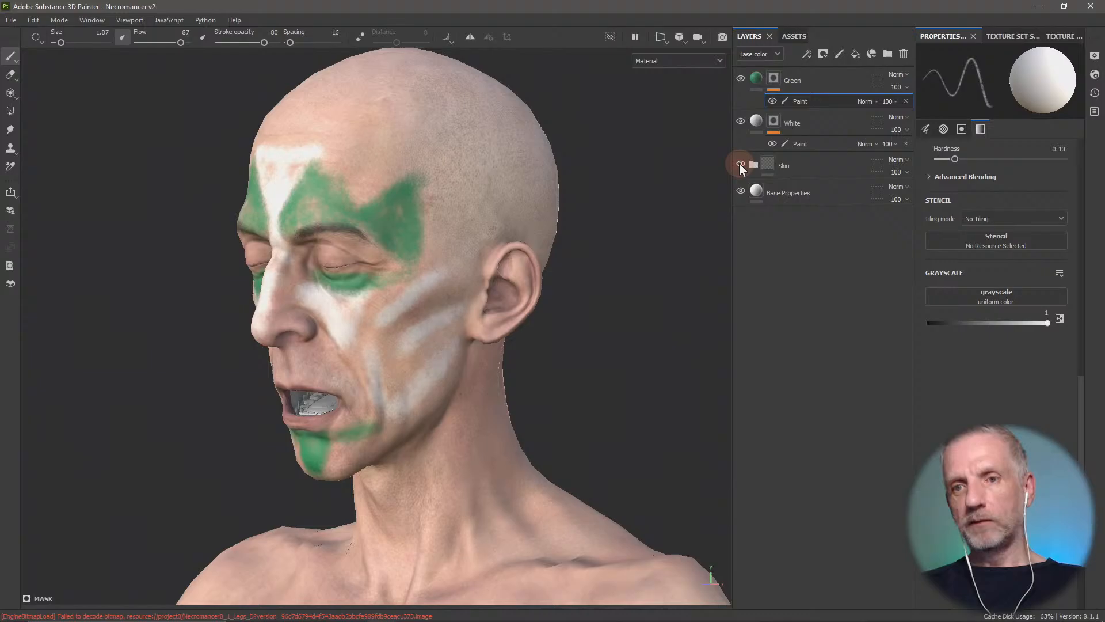
# Enable the opacity channel on the Base Properties fill layer, keeping its roughness channel on and opacity at 1.
pyautogui.click(753, 190)
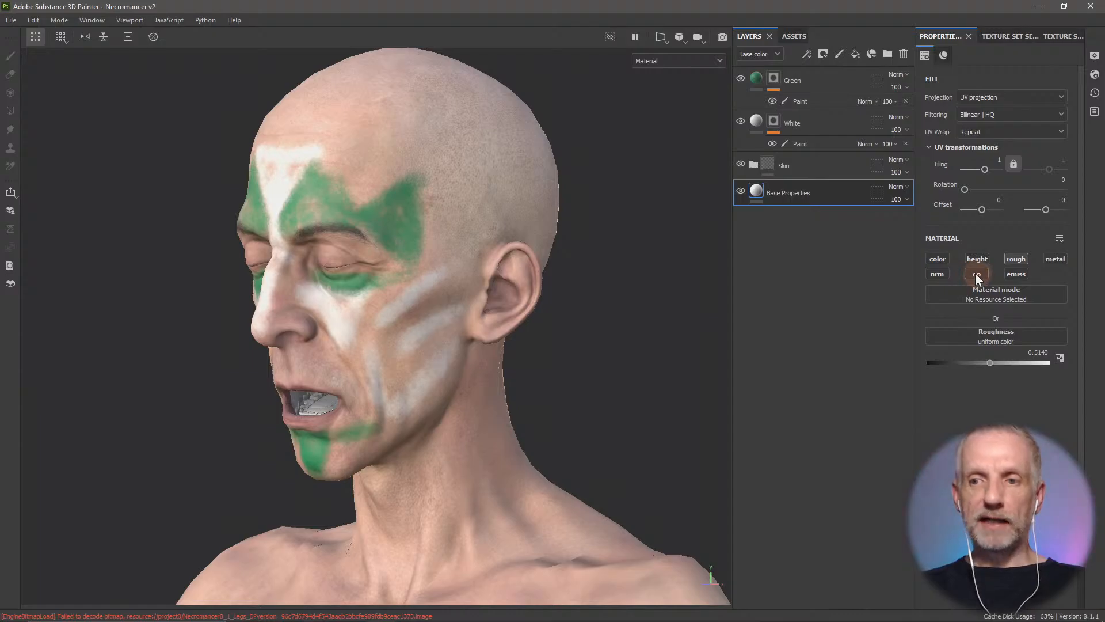
pyautogui.click(1019, 258)
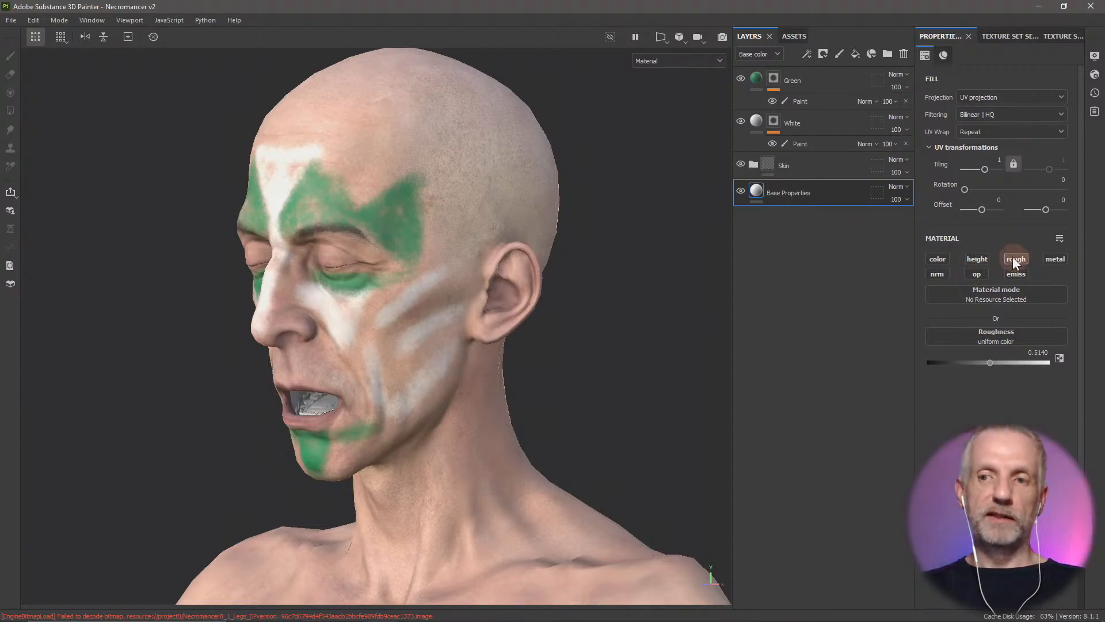
pyautogui.click(976, 274)
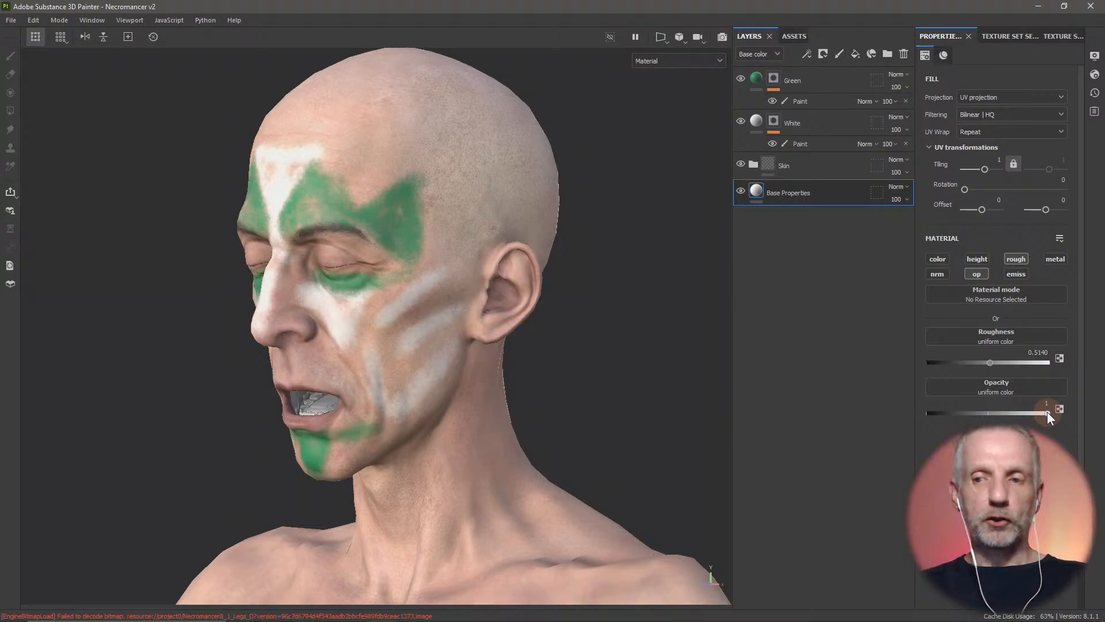
pyautogui.moveTo(1048, 412); pyautogui.dragTo(1068, 426)
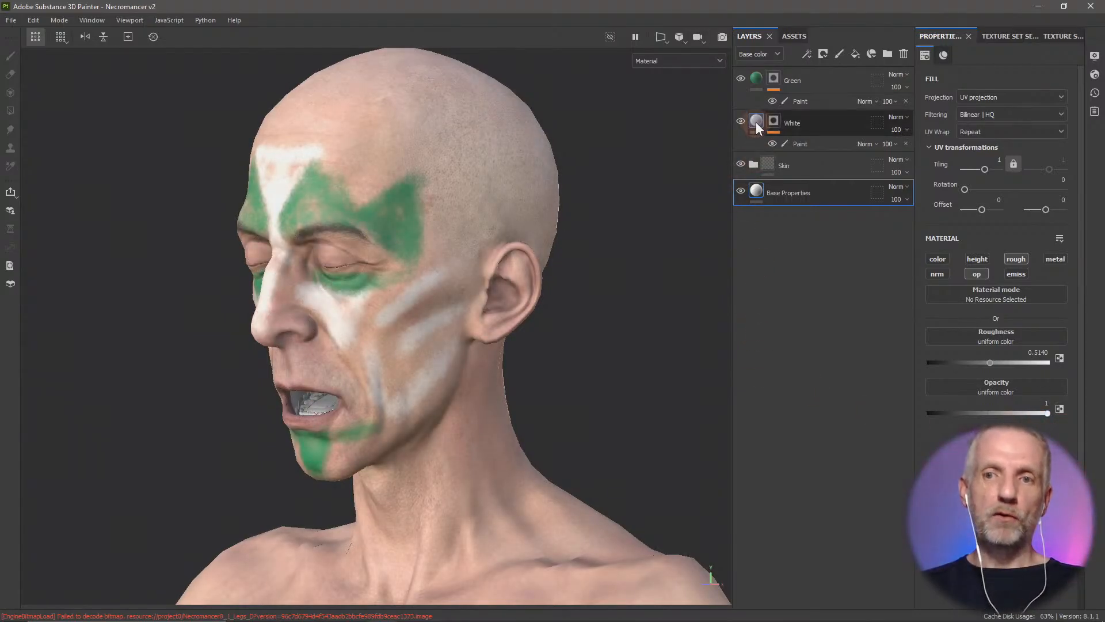
# Enable the opacity channel at 1 on both the White and Green paint layers.
pyautogui.moveTo(756, 123)
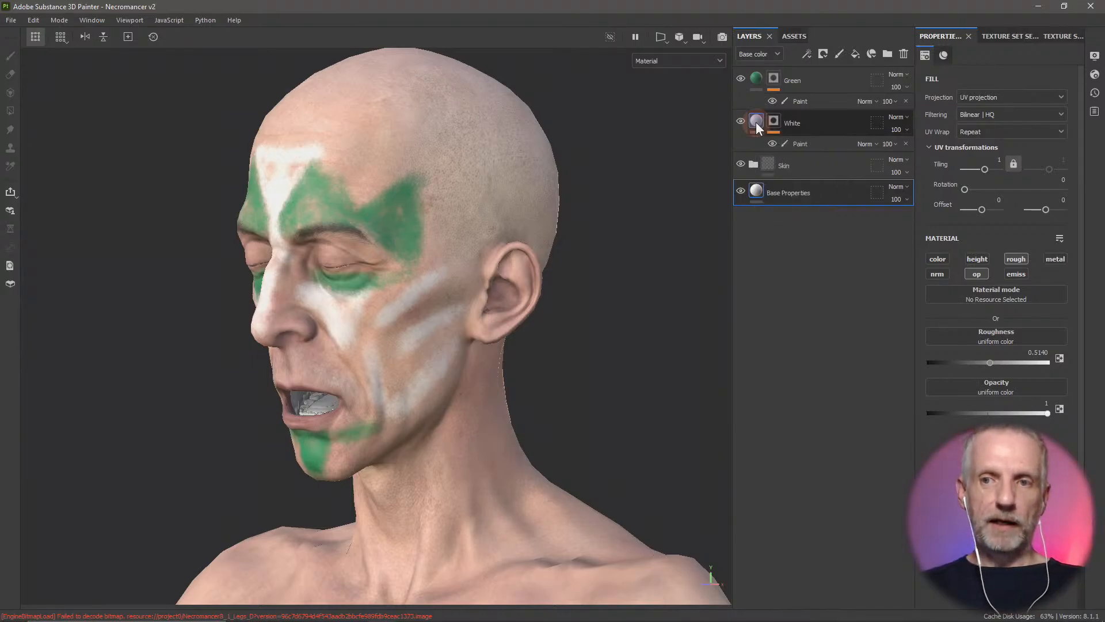
pyautogui.click(760, 126)
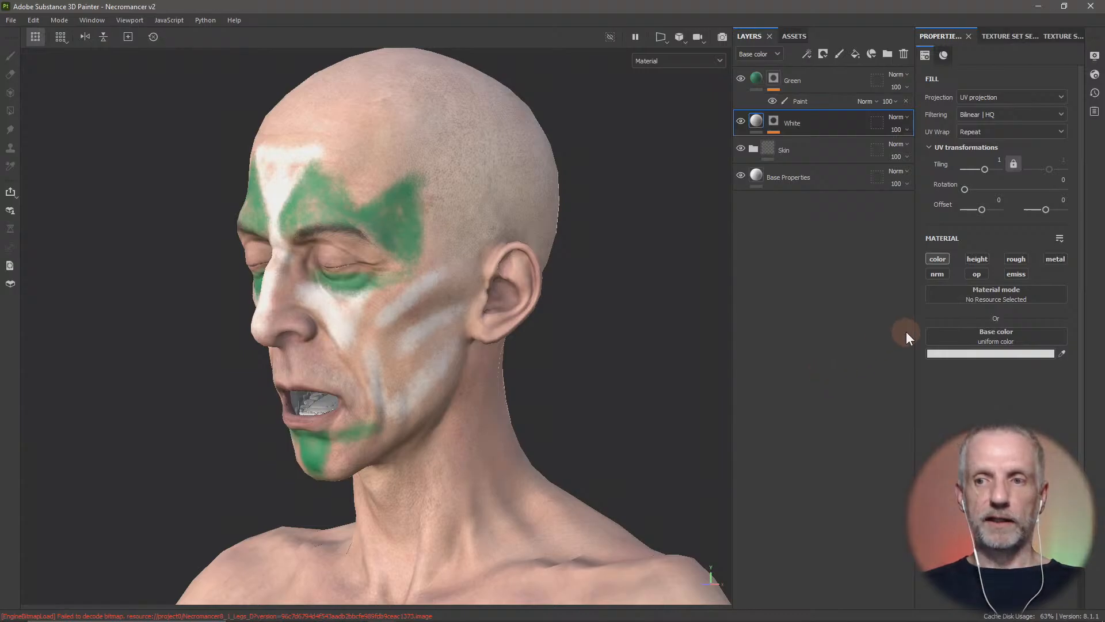
pyautogui.click(976, 275)
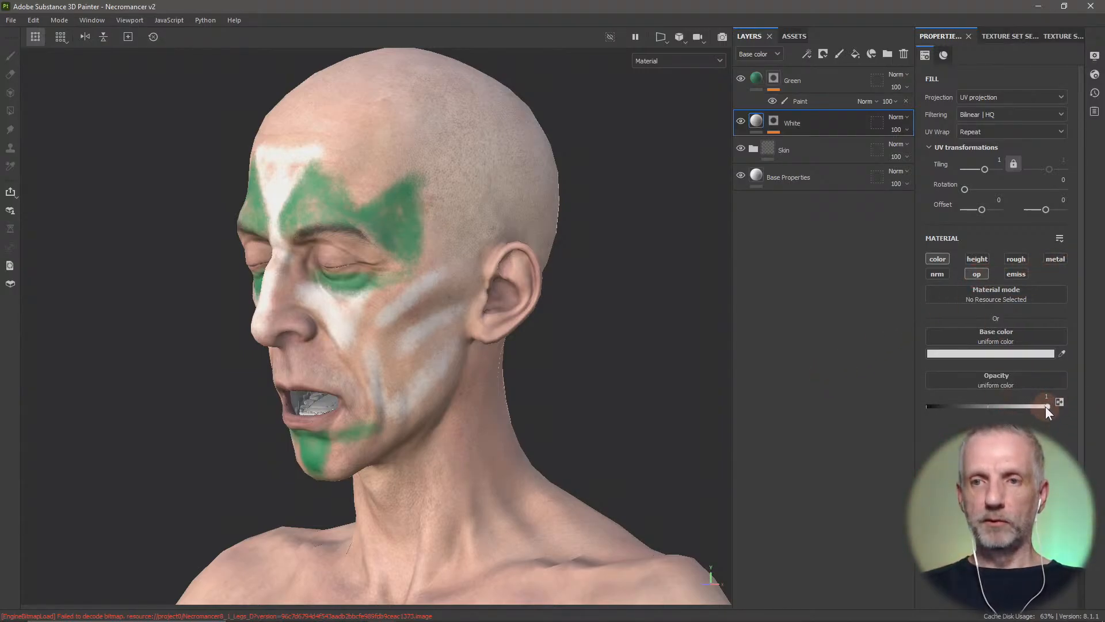
pyautogui.click(755, 82)
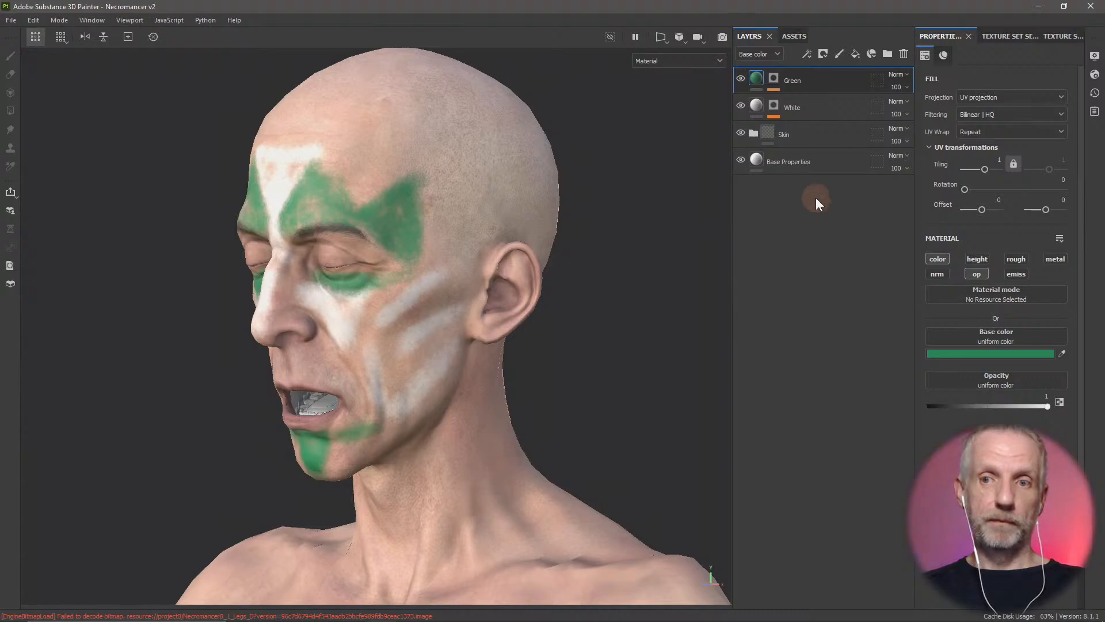
# Set the Base Properties layer's opacity to 0 and check the isolated face paint from several angles.
pyautogui.click(759, 159)
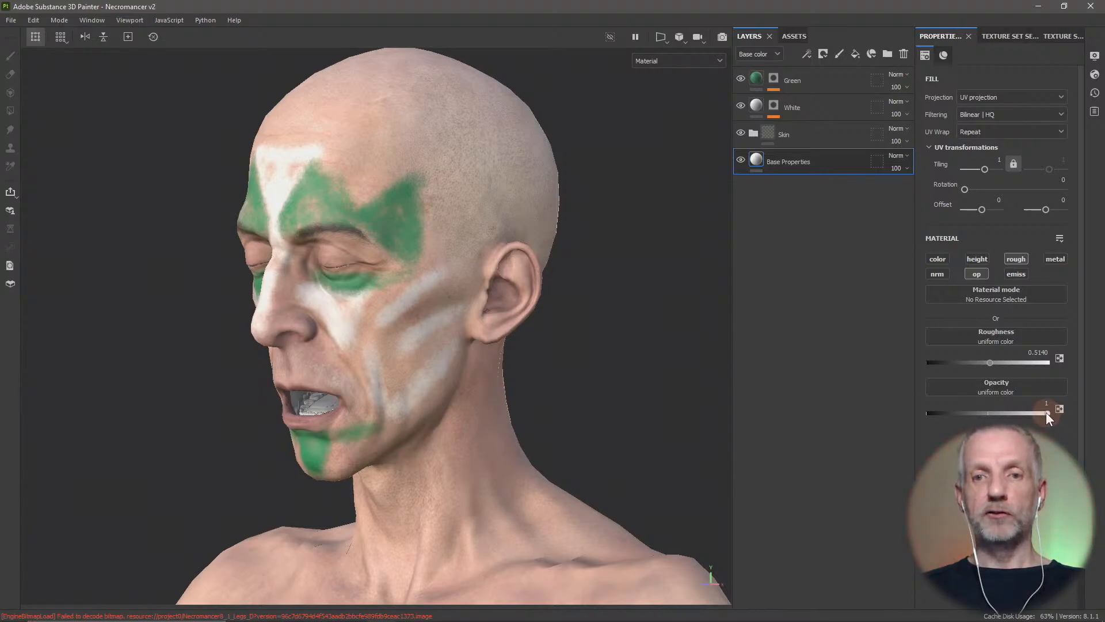
pyautogui.moveTo(1045, 412); pyautogui.dragTo(895, 426)
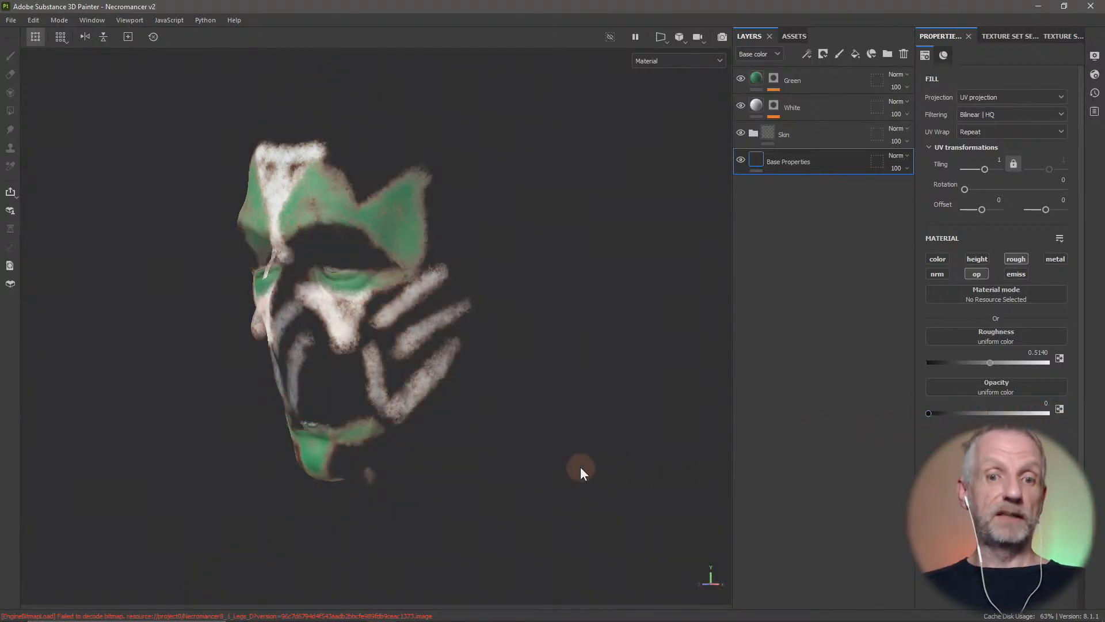
pyautogui.keyDown('alt'); pyautogui.moveTo(668, 460); pyautogui.dragTo(587, 485); pyautogui.keyUp('alt')
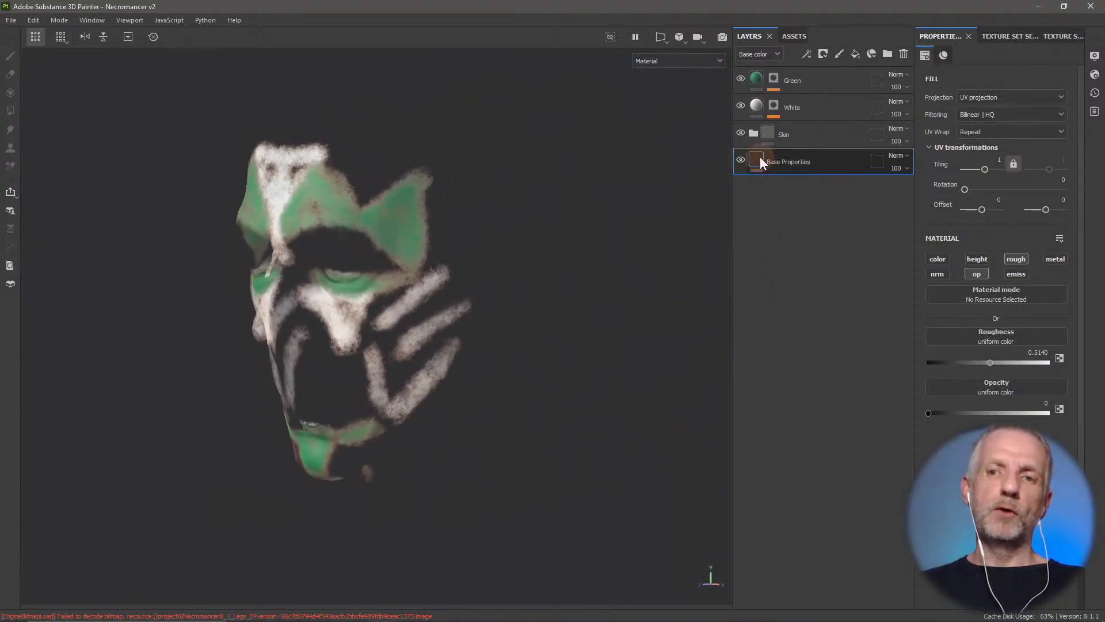
pyautogui.keyDown('alt'); pyautogui.moveTo(626, 288); pyautogui.dragTo(488, 222); pyautogui.keyUp('alt')
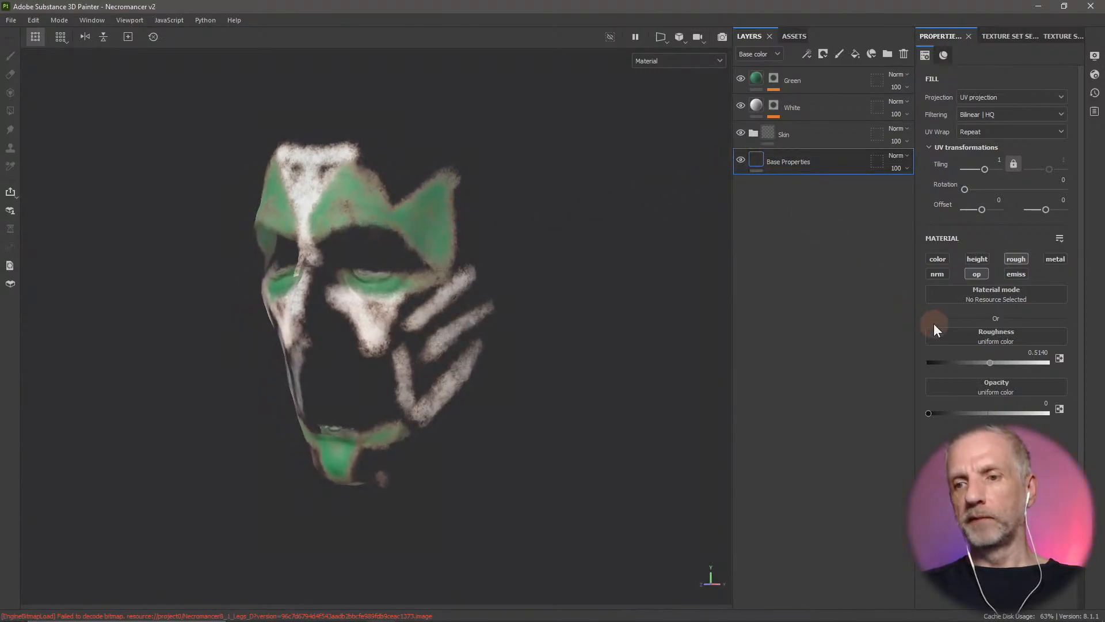
# Enable the color channel on the Base Properties layer and set its base color to light grey B6B6B6.
pyautogui.click(939, 259)
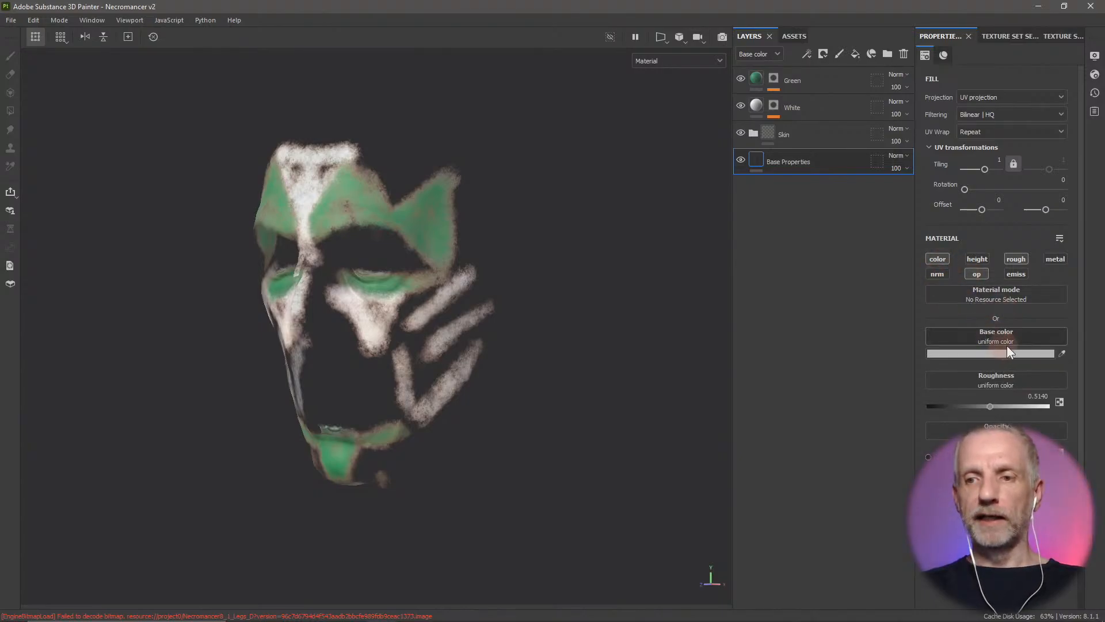
pyautogui.click(935, 259)
pyautogui.click(936, 259)
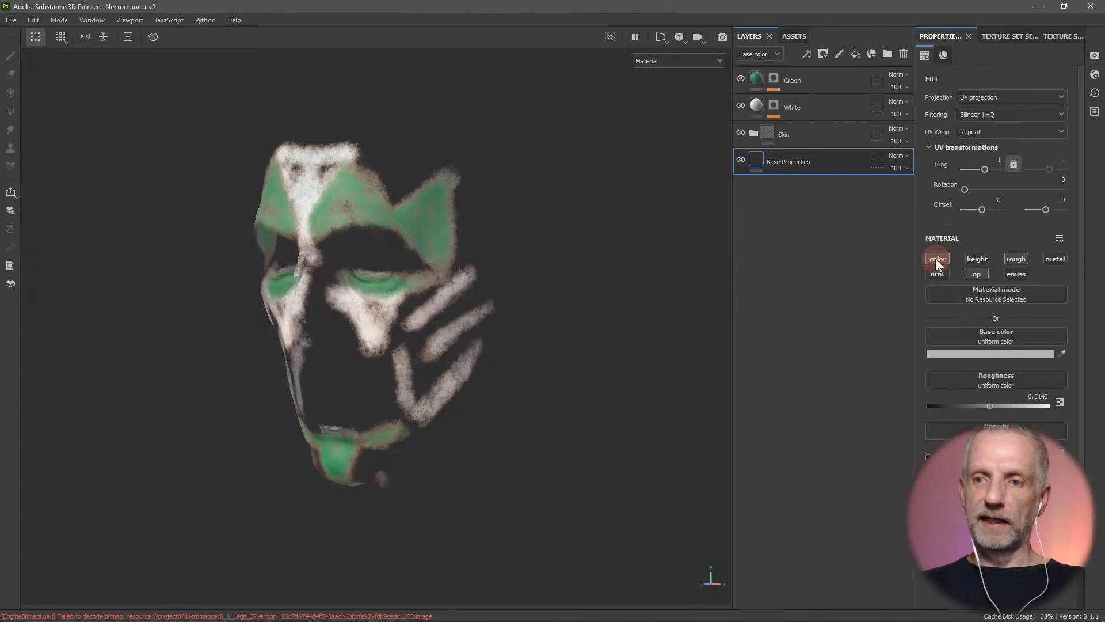
pyautogui.click(1017, 353)
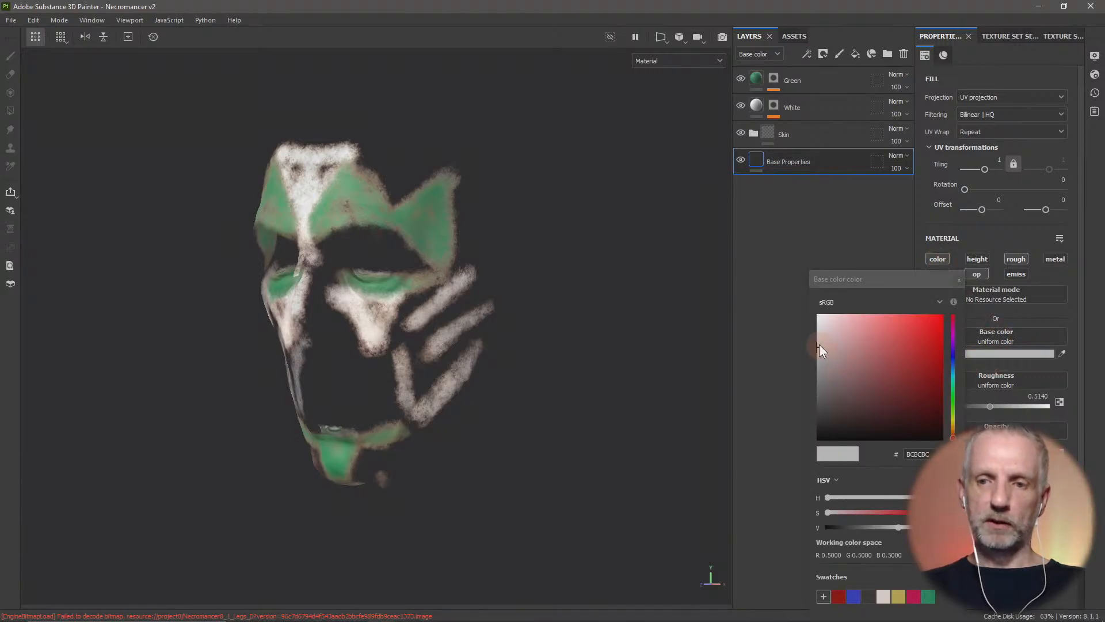
pyautogui.moveTo(817, 348); pyautogui.dragTo(772, 351)
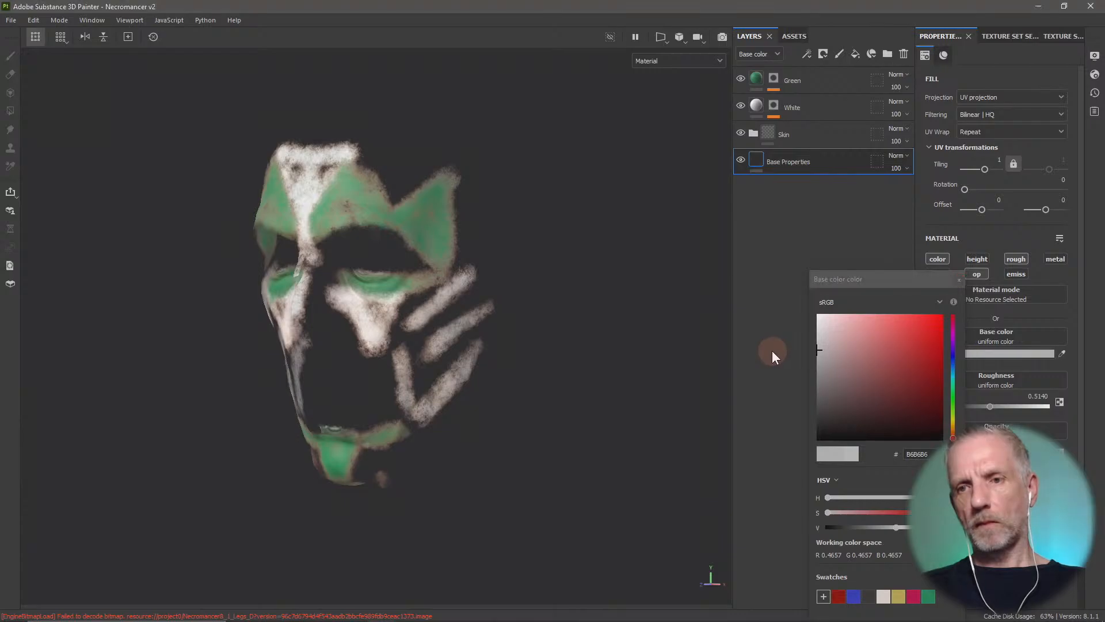
pyautogui.click(959, 280)
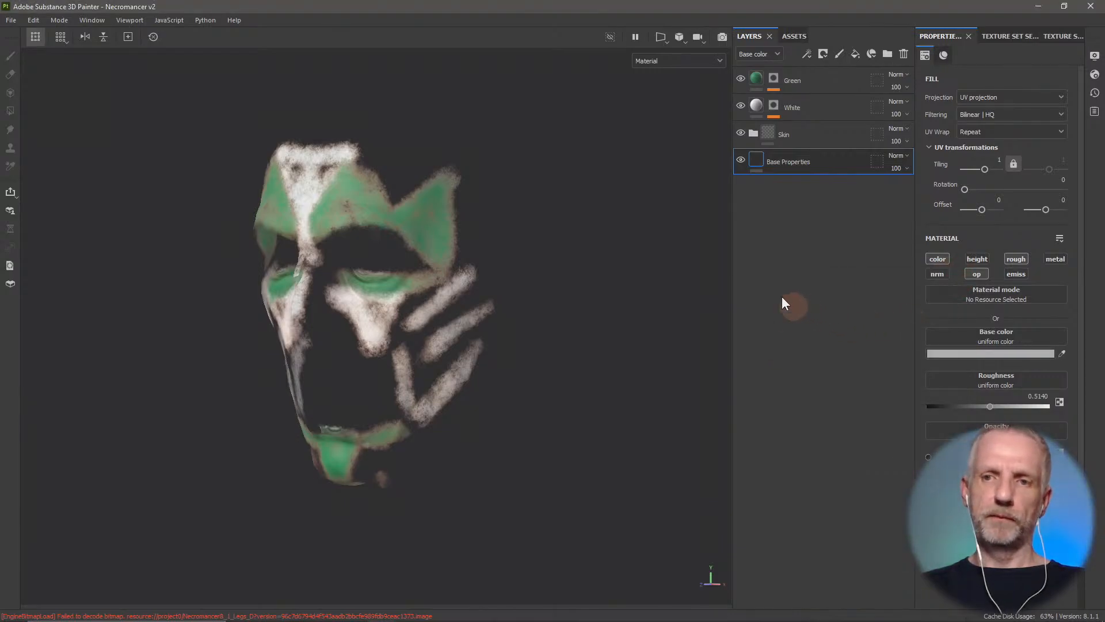
pyautogui.keyDown('alt'); pyautogui.moveTo(632, 280); pyautogui.dragTo(575, 278); pyautogui.keyUp('alt')
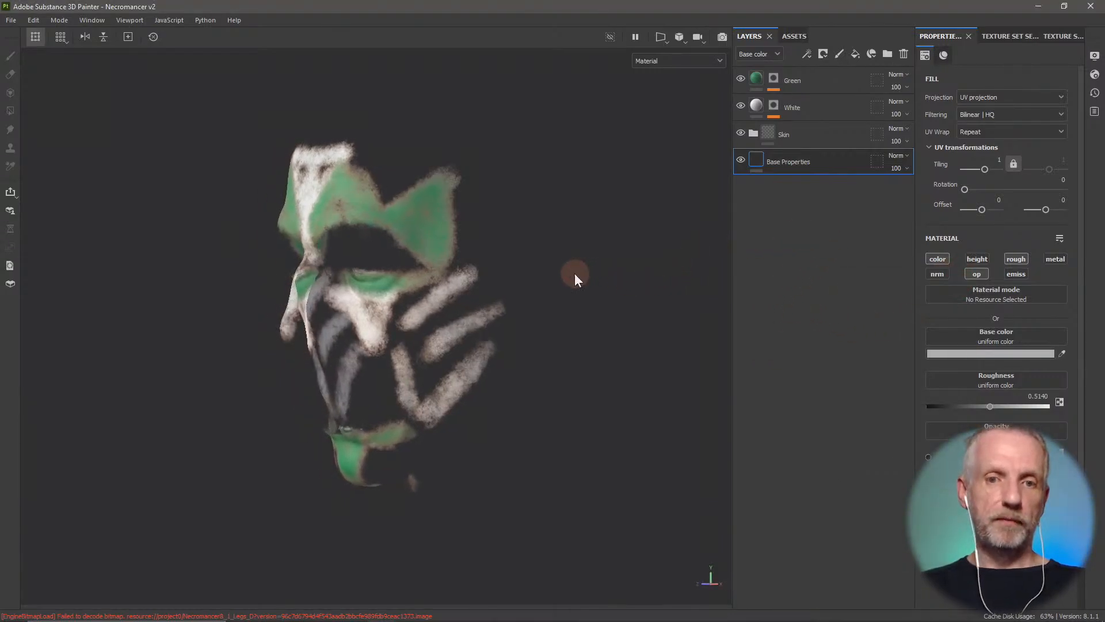
# Review the list of exports, export the textures as 8-bit PNG files at 4096, and close the export dialog.
pyautogui.click(10, 22)
pyautogui.click(53, 209)
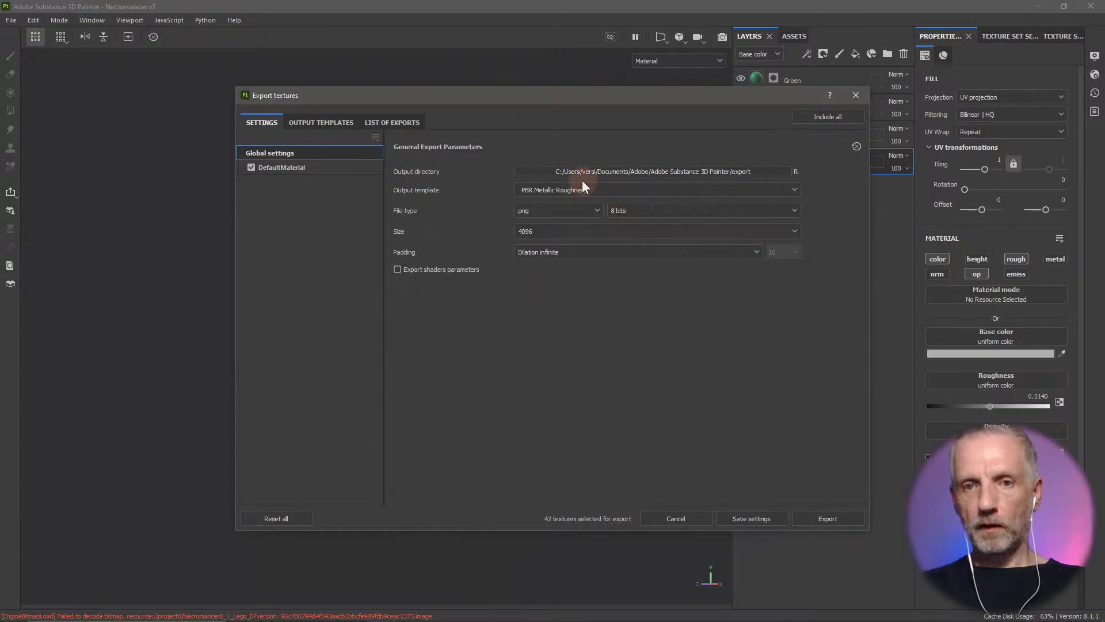
pyautogui.click(406, 123)
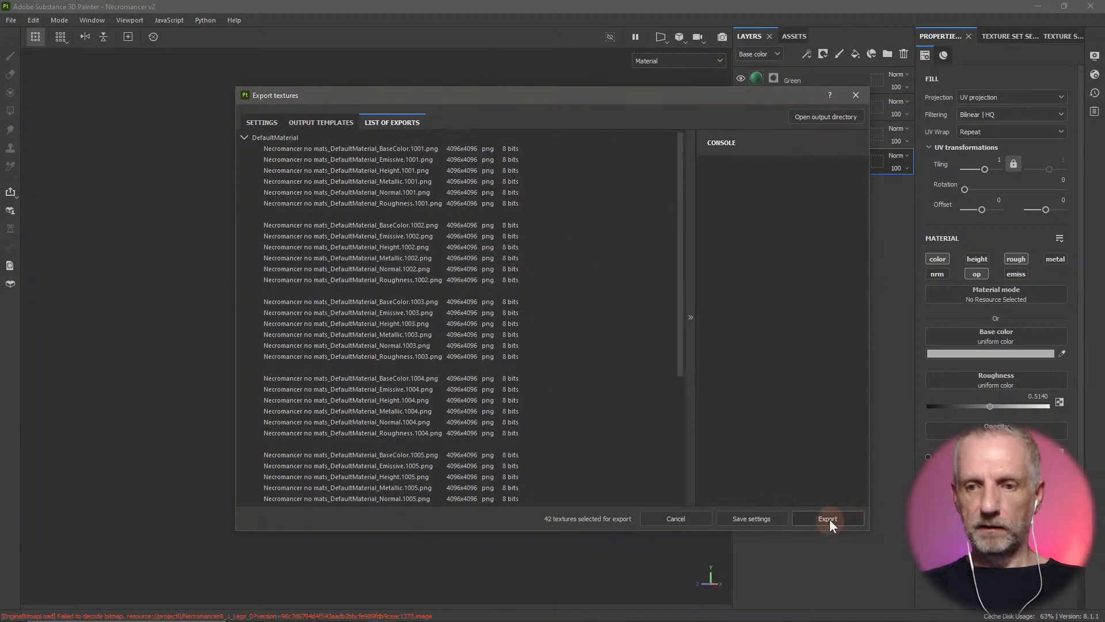
pyautogui.click(828, 519)
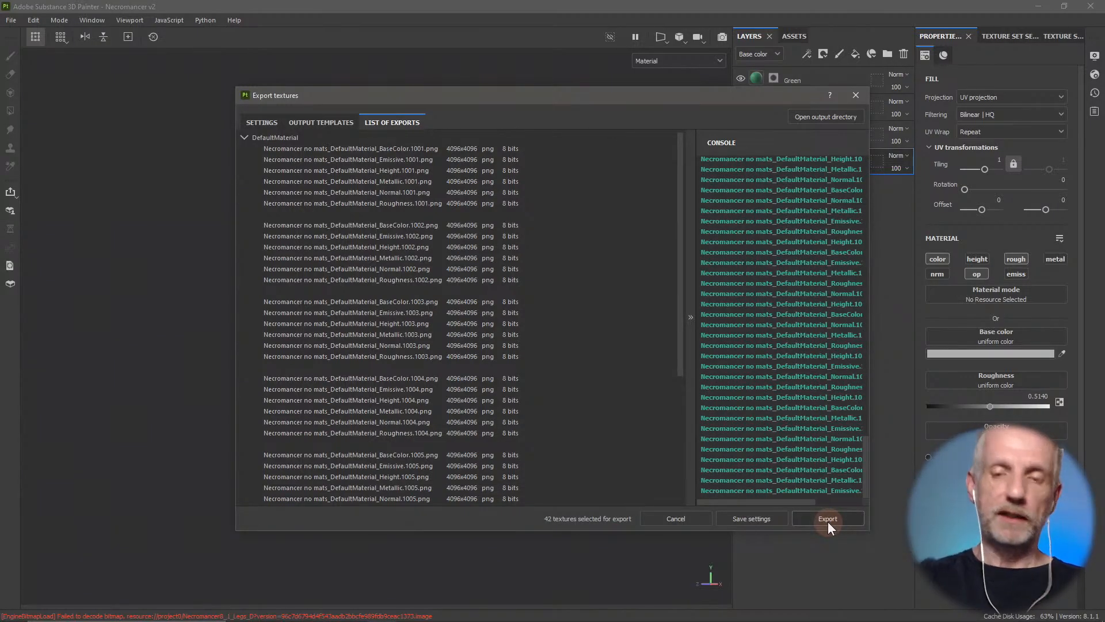
pyautogui.click(855, 95)
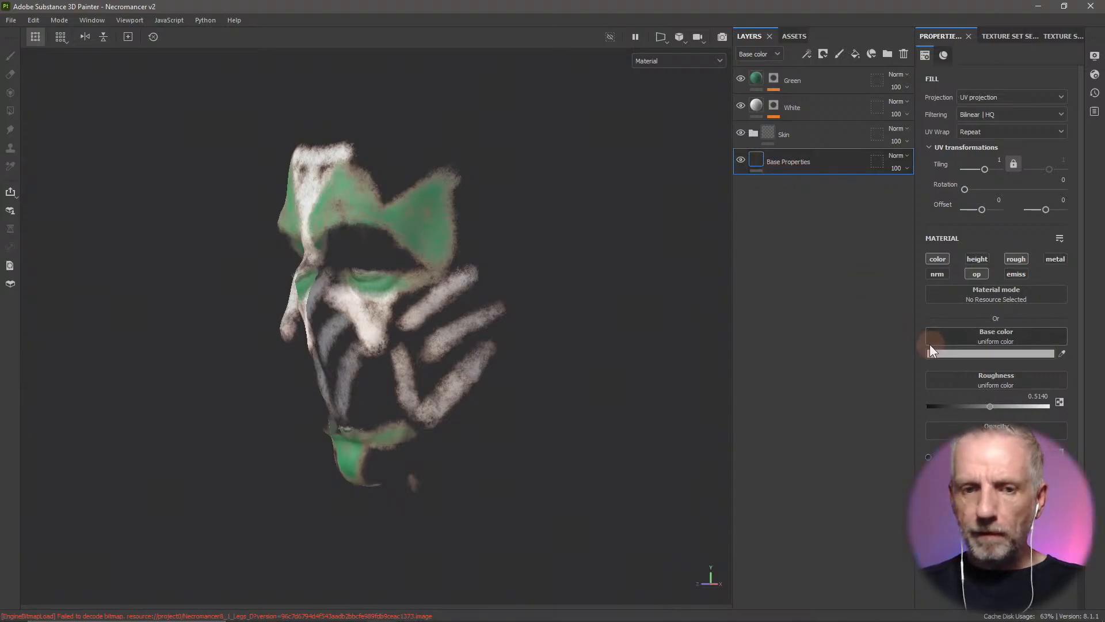
pyautogui.click(944, 260)
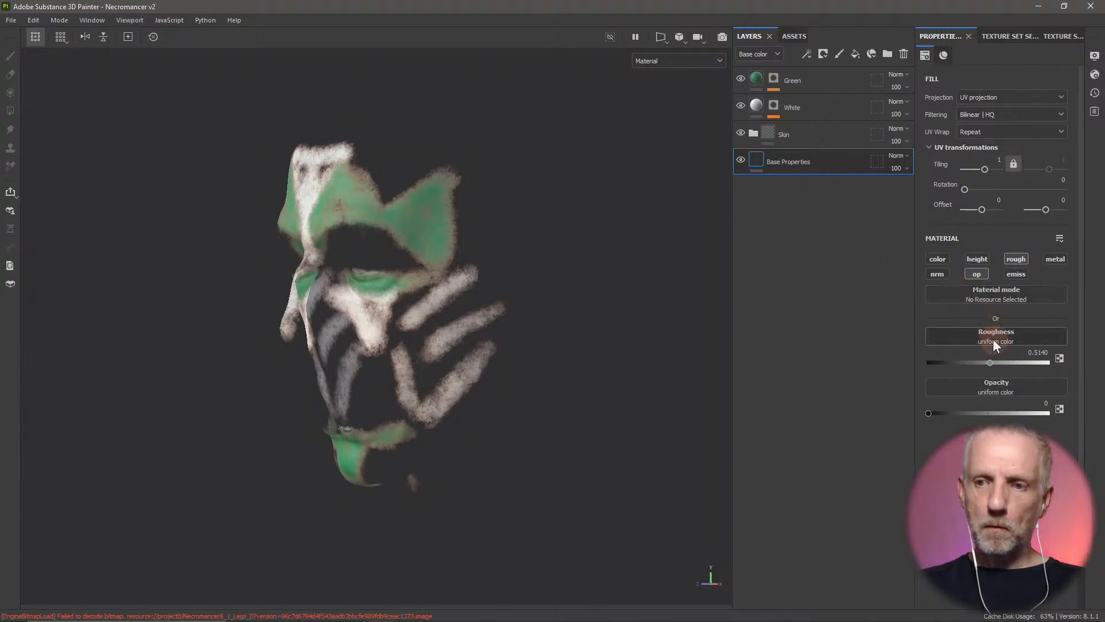
pyautogui.click(940, 259)
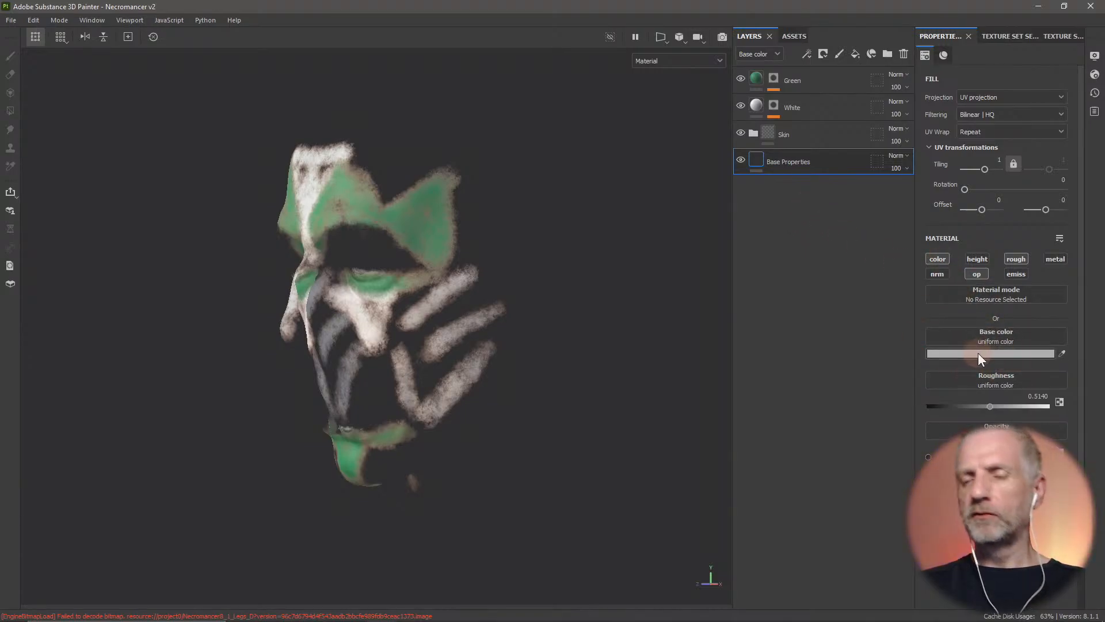
# Switch to the export folder and inspect Necromancer no mats_DefaultMaterial_BaseColor.1001.png in the image viewer for its transparent background.
pyautogui.hotkey('alt', 'Tab')
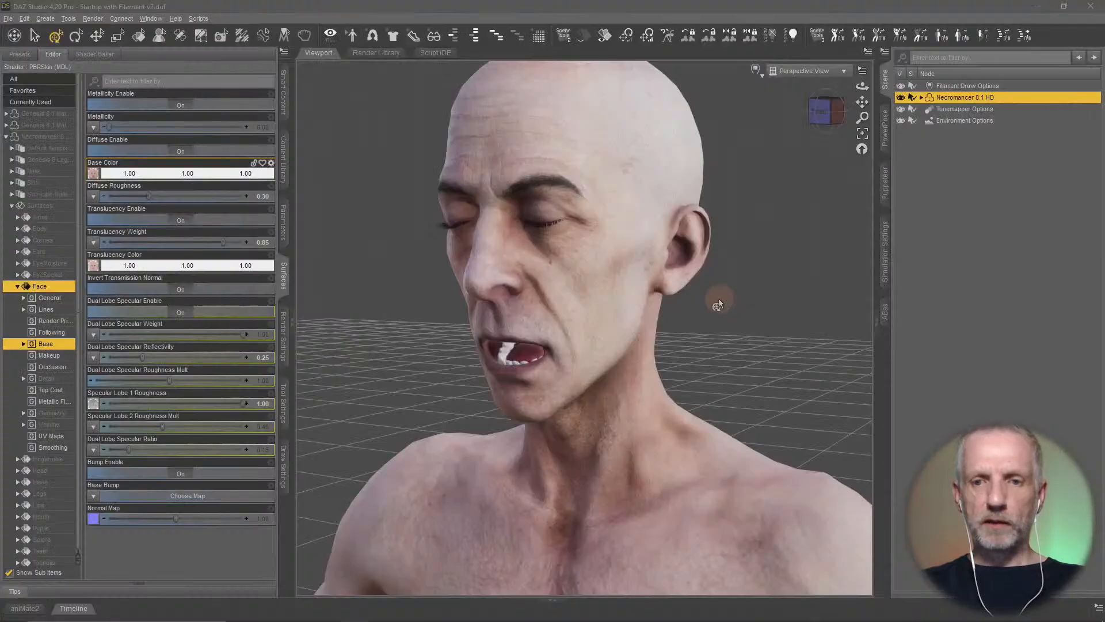
pyautogui.hotkey('alt', 'Tab')
pyautogui.press('Tab')
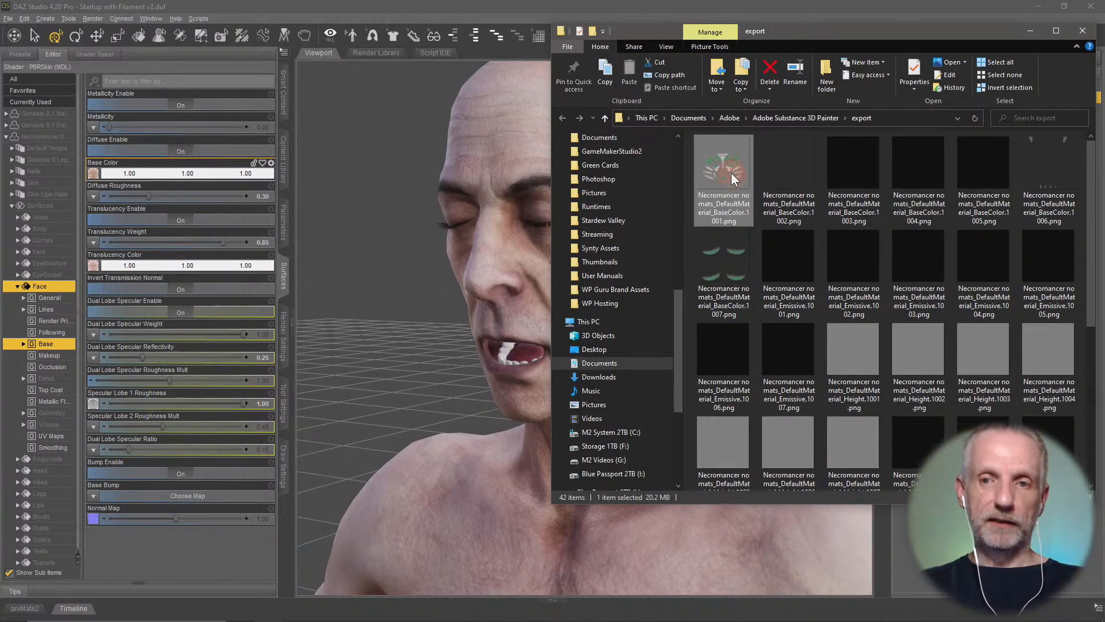
pyautogui.doubleClick(731, 176)
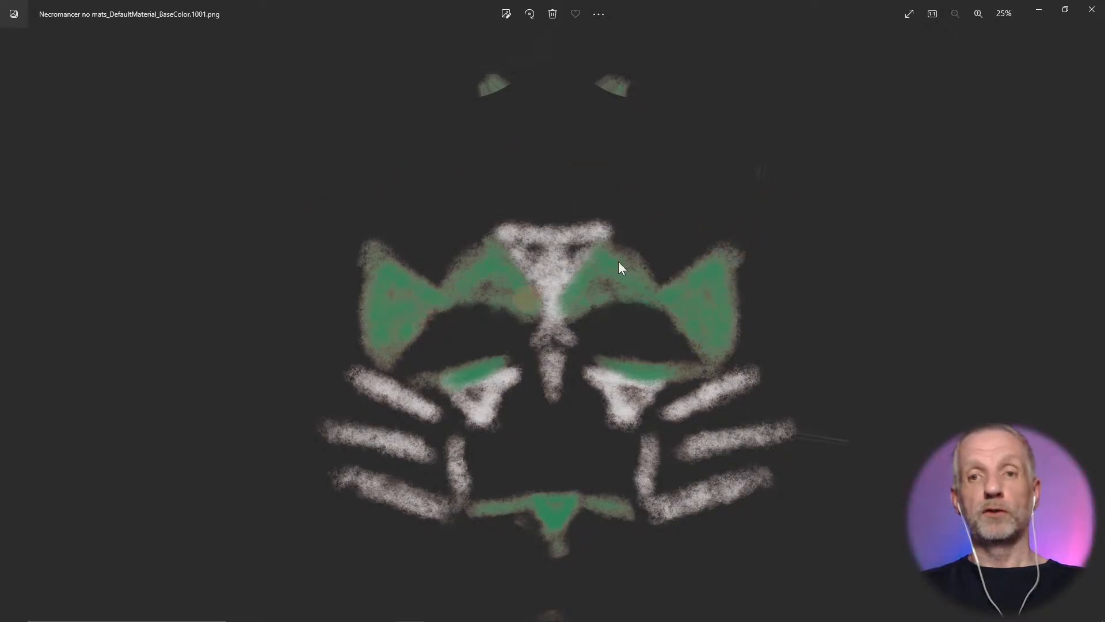
pyautogui.click(1092, 9)
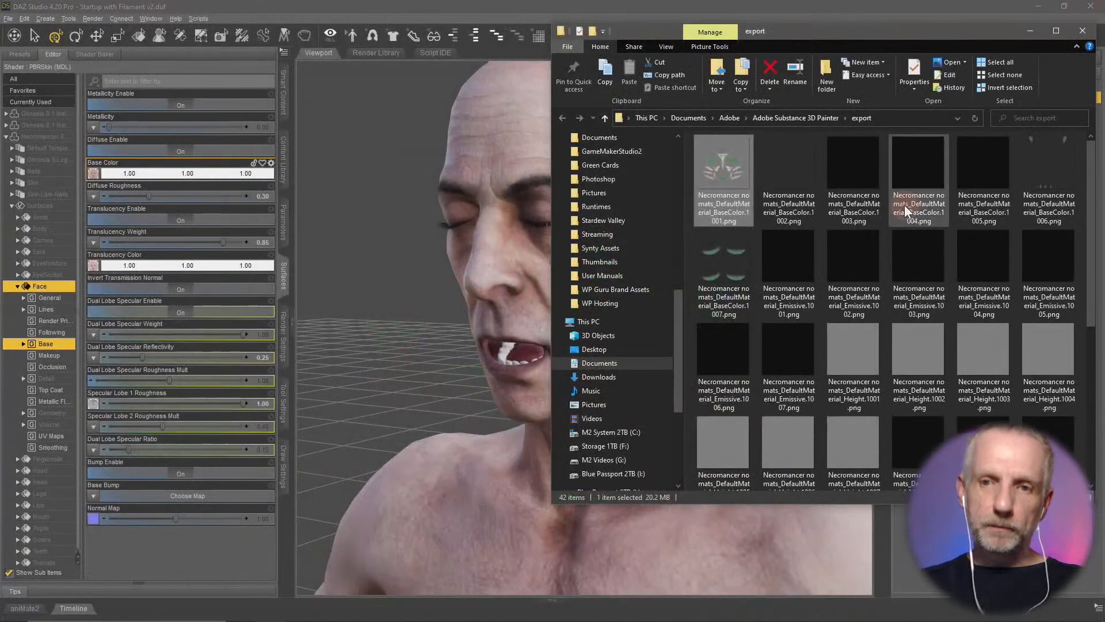
# In DAZ Studio, open the Face surface's Base Color map in the Layered Image Editor and fit the whole image in its preview.
pyautogui.click(91, 175)
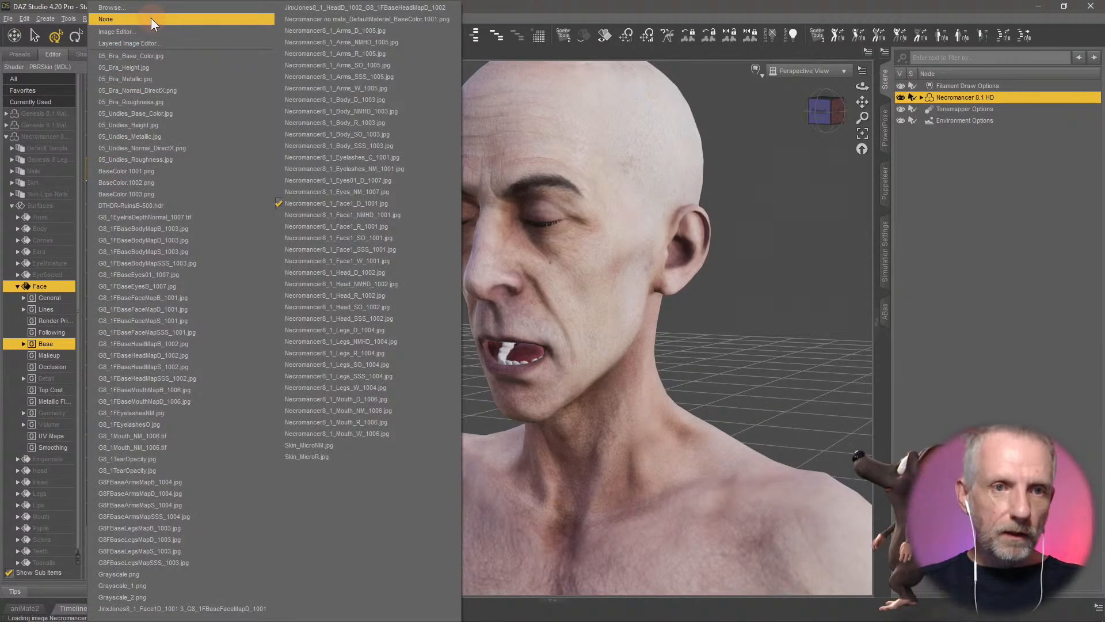
pyautogui.click(169, 43)
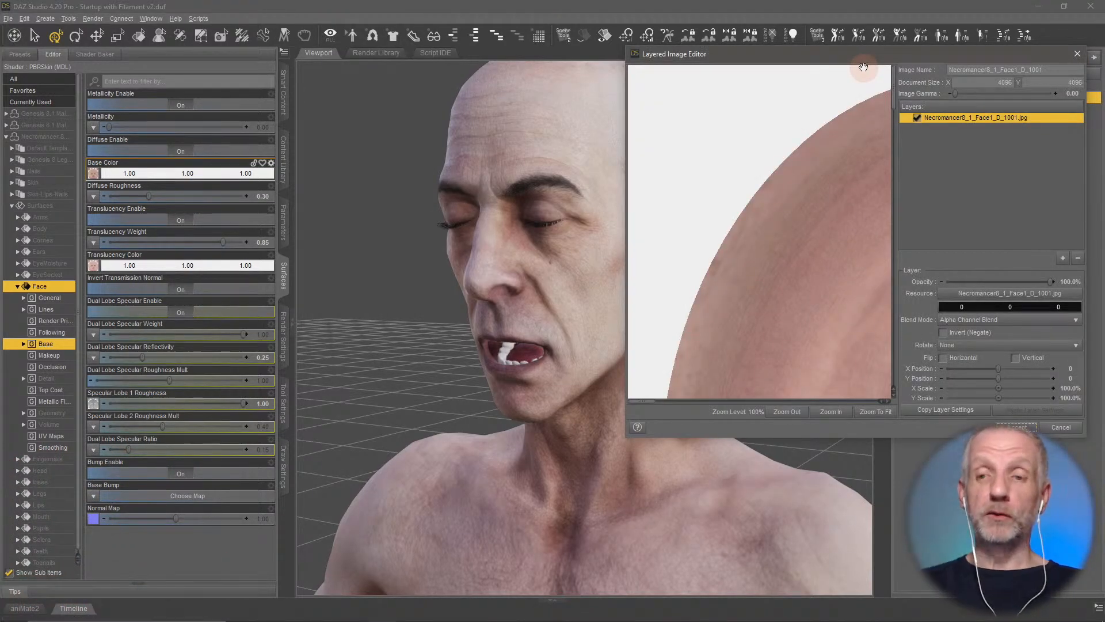
pyautogui.click(881, 414)
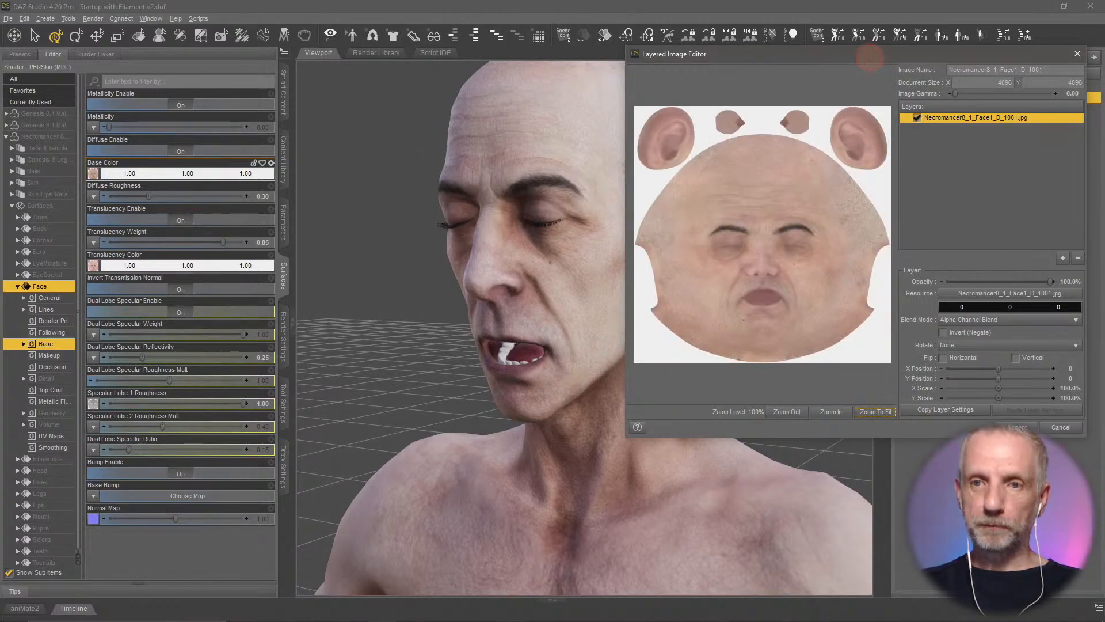
# Enlarge the Layered Image Editor and add a layer above the face map using Necromancer no mats_DefaultMaterial_BaseColor.1001.png as its resource.
pyautogui.moveTo(866, 60); pyautogui.dragTo(418, 50)
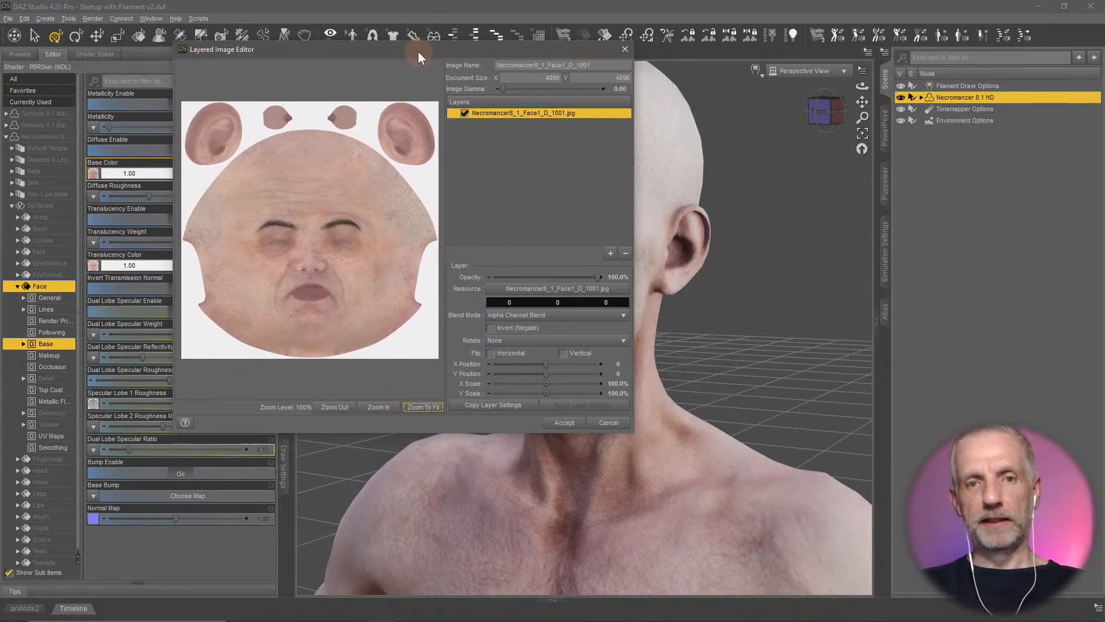
pyautogui.moveTo(632, 434); pyautogui.dragTo(790, 529)
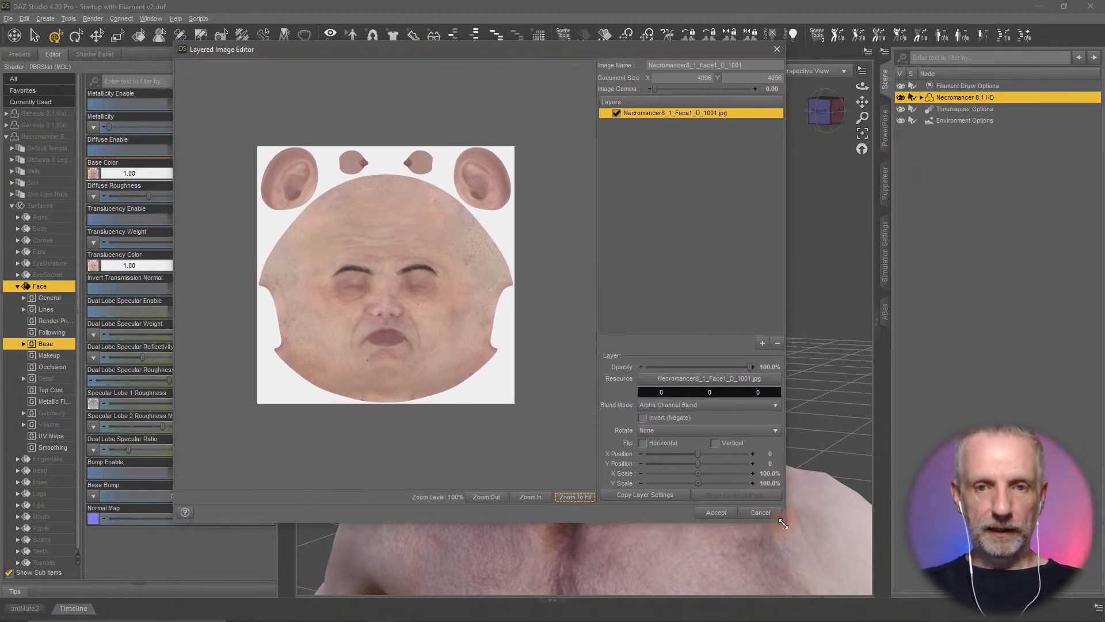
pyautogui.click(575, 498)
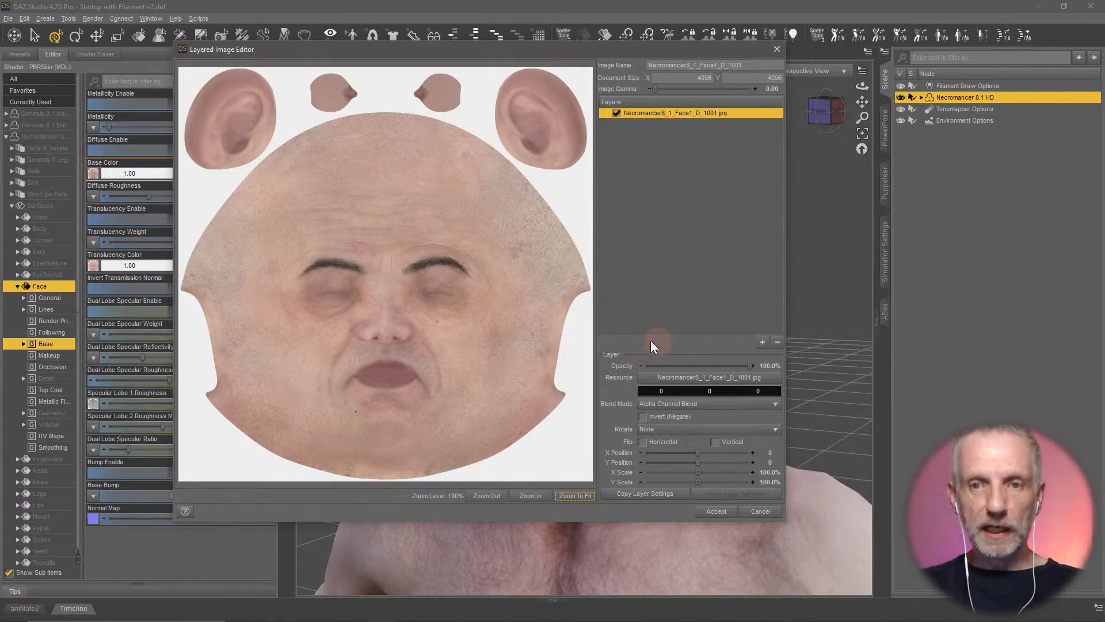
pyautogui.click(761, 343)
pyautogui.click(790, 317)
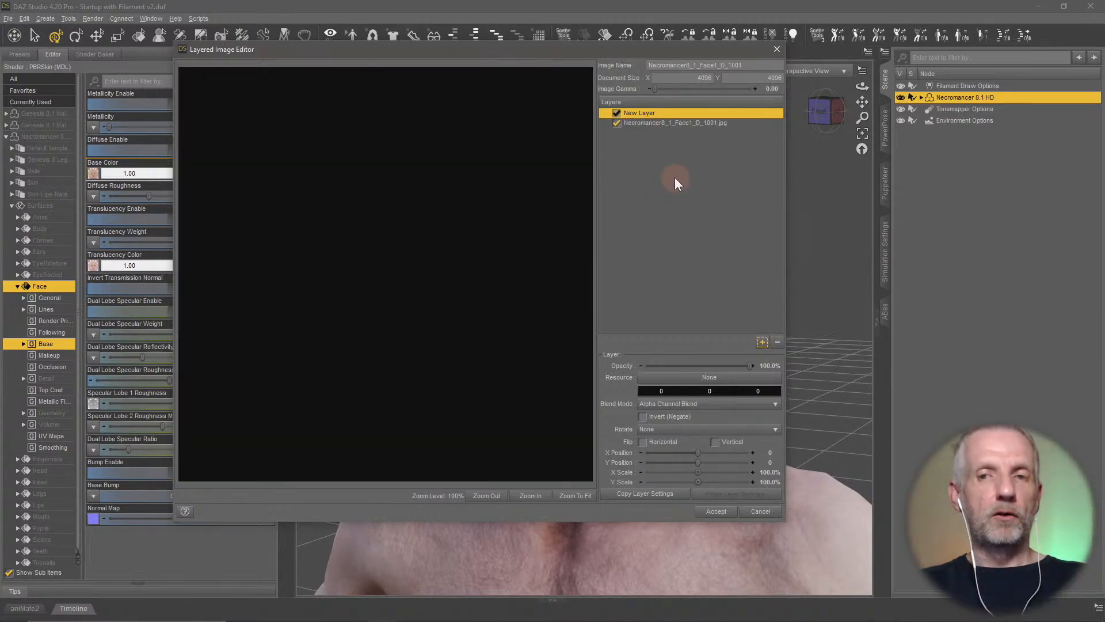
pyautogui.click(709, 381)
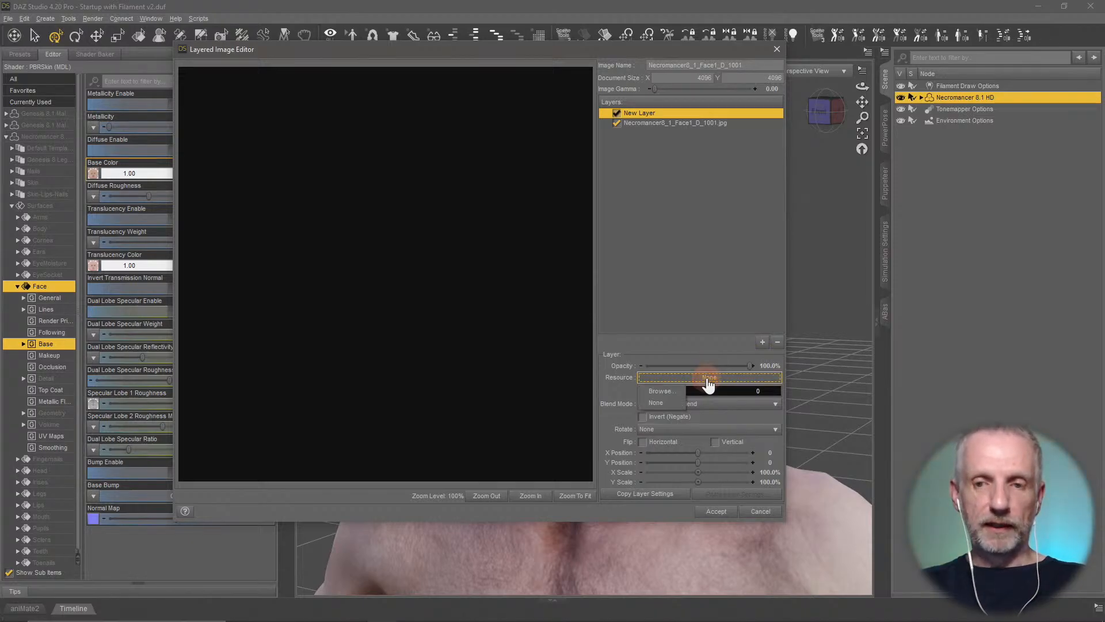
pyautogui.click(666, 391)
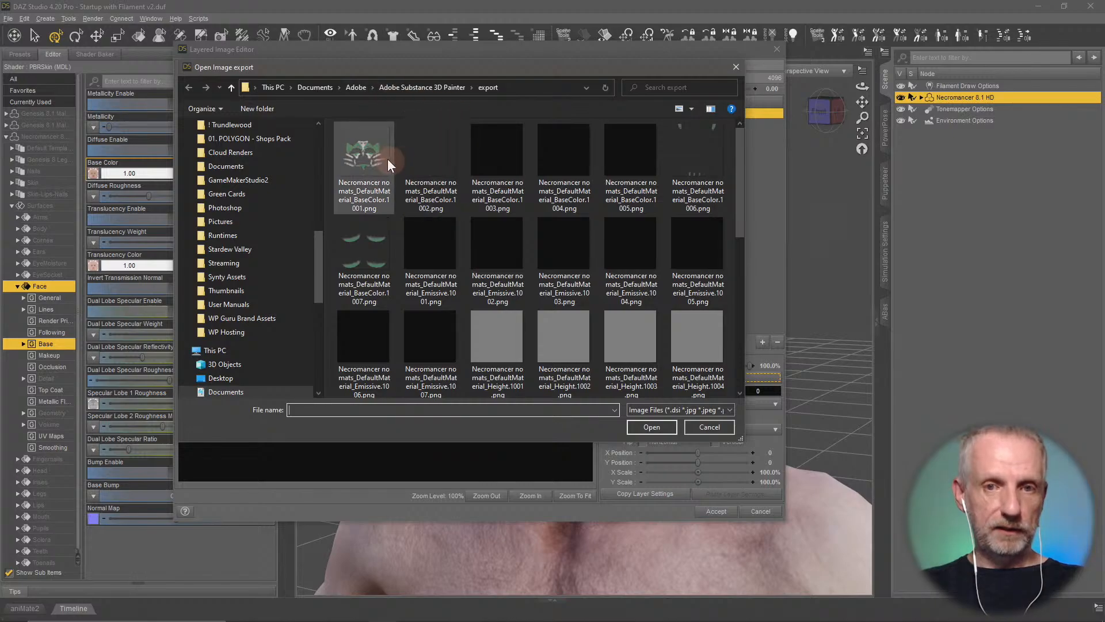
pyautogui.click(365, 162)
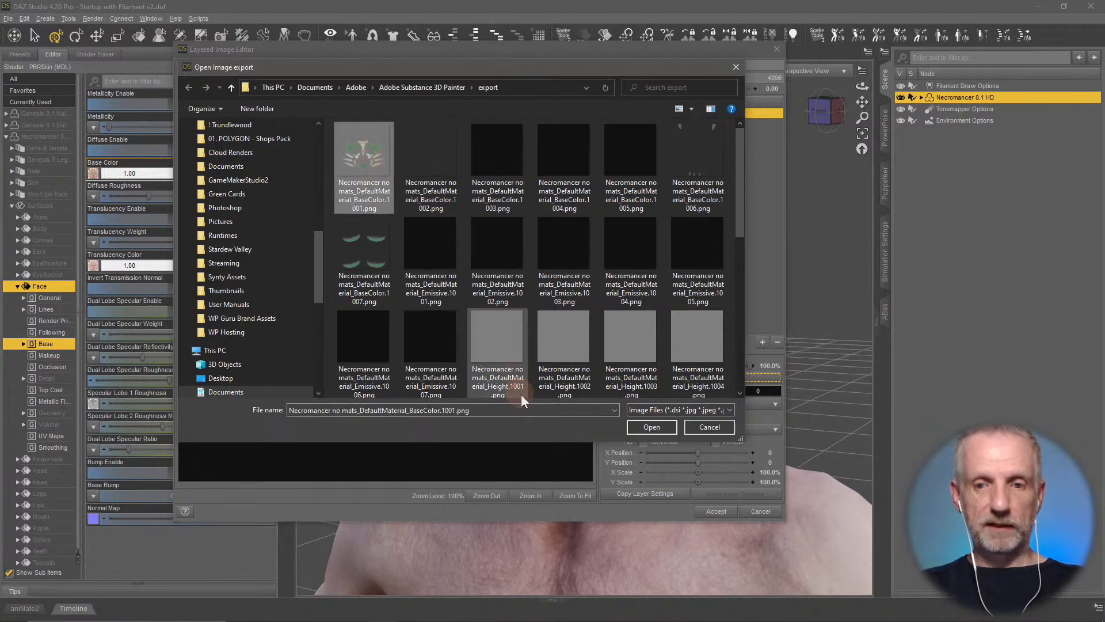
pyautogui.click(664, 424)
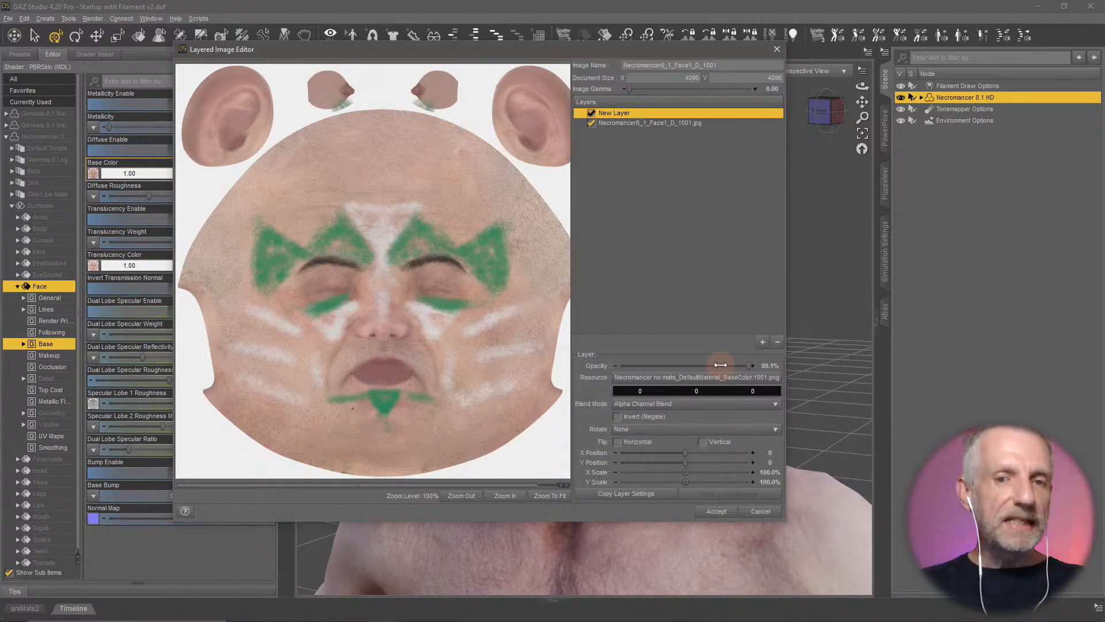
# Set the new face paint layer's opacity to 96.9% and accept the layered Base Color image.
pyautogui.moveTo(720, 365); pyautogui.dragTo(727, 373)
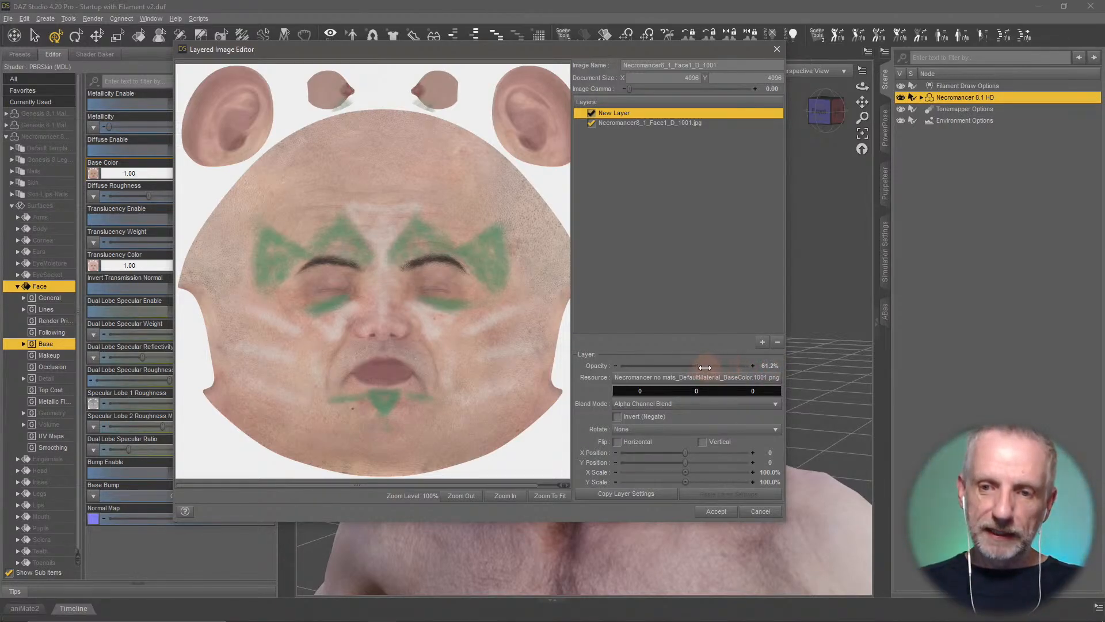
pyautogui.moveTo(705, 367); pyautogui.dragTo(704, 367)
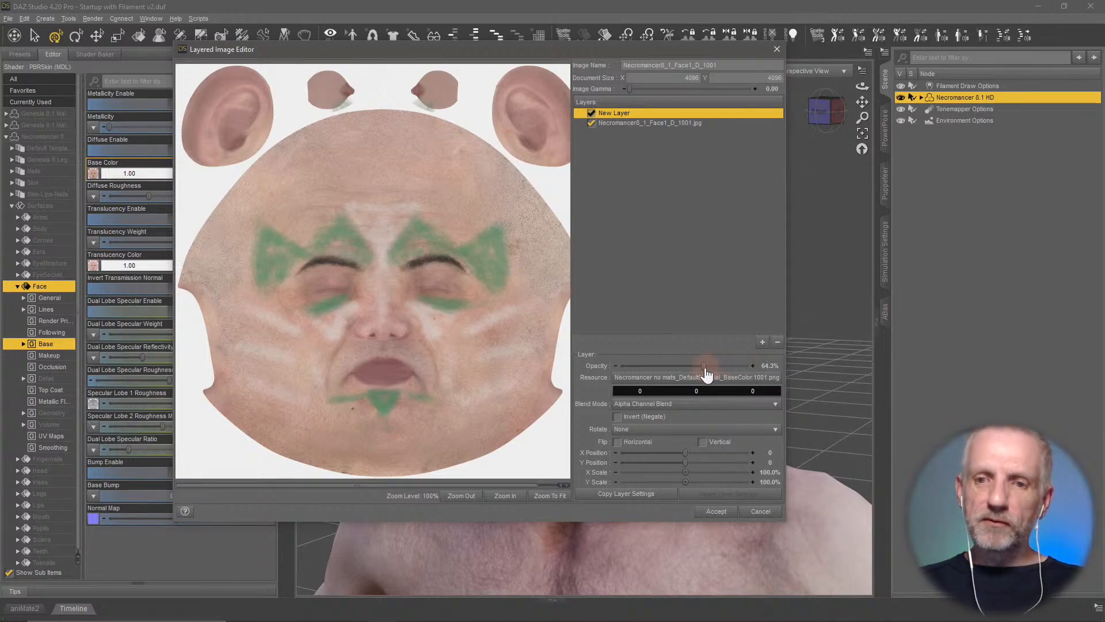
pyautogui.moveTo(713, 369); pyautogui.dragTo(733, 369)
pyautogui.click(716, 512)
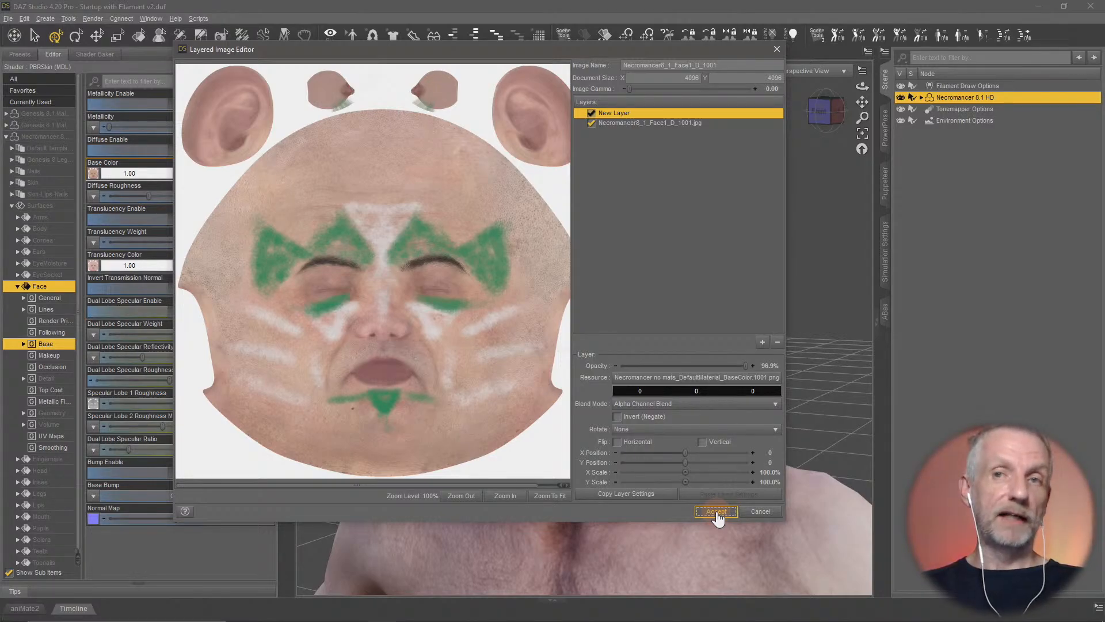
pyautogui.click(716, 513)
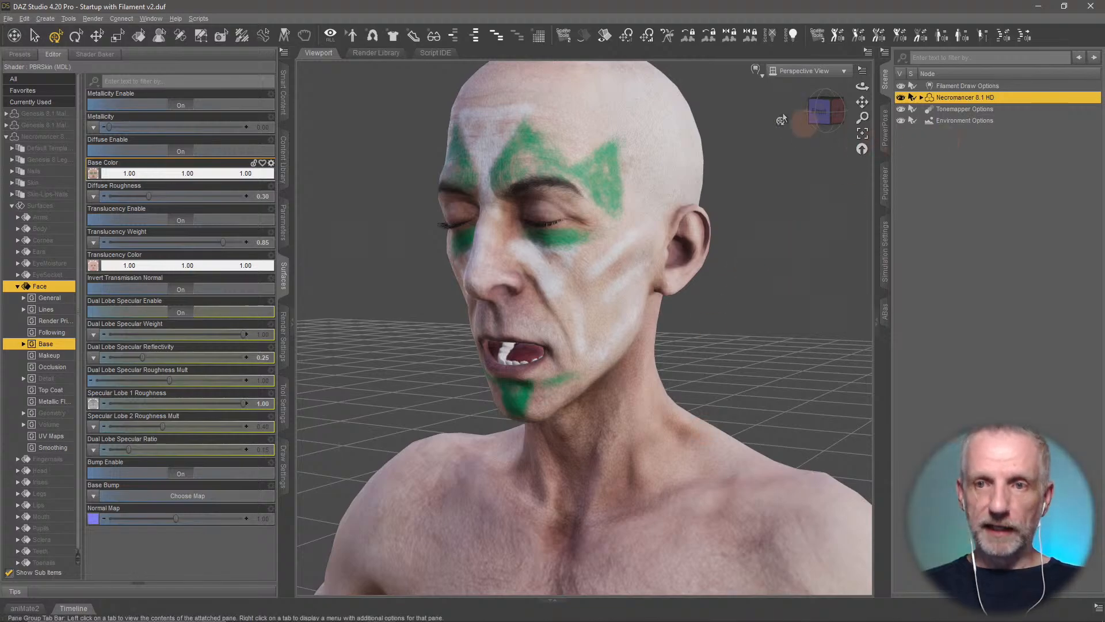
# Switch the viewport to the rendered preview and open the Face's Translucency Color map in the Layered Image Editor, fitted to the preview.
pyautogui.click(756, 70)
pyautogui.click(768, 215)
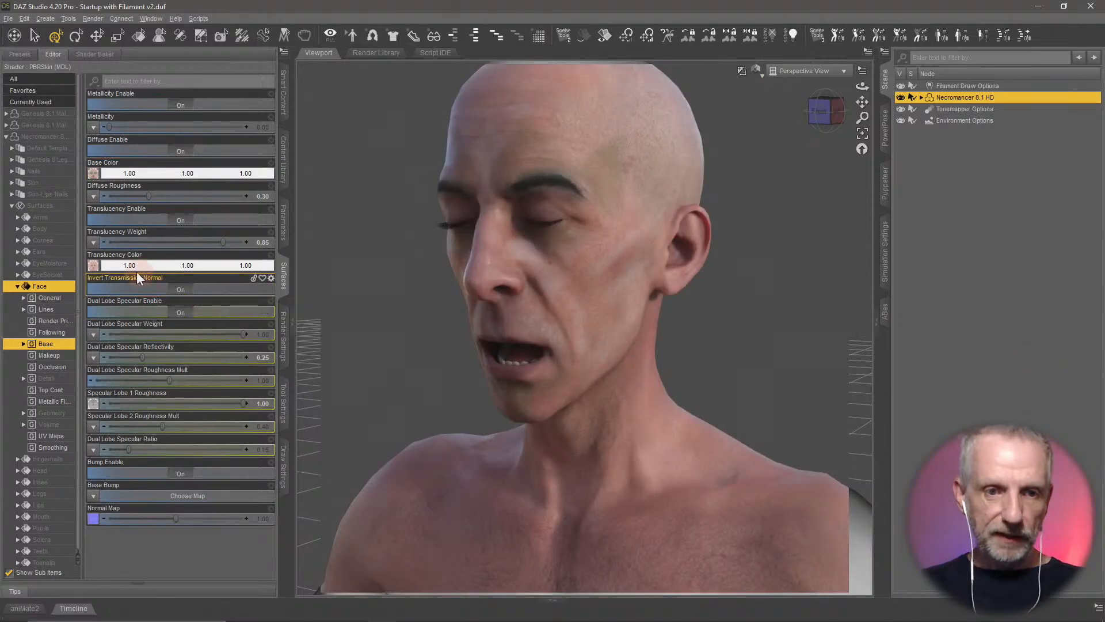
pyautogui.click(95, 267)
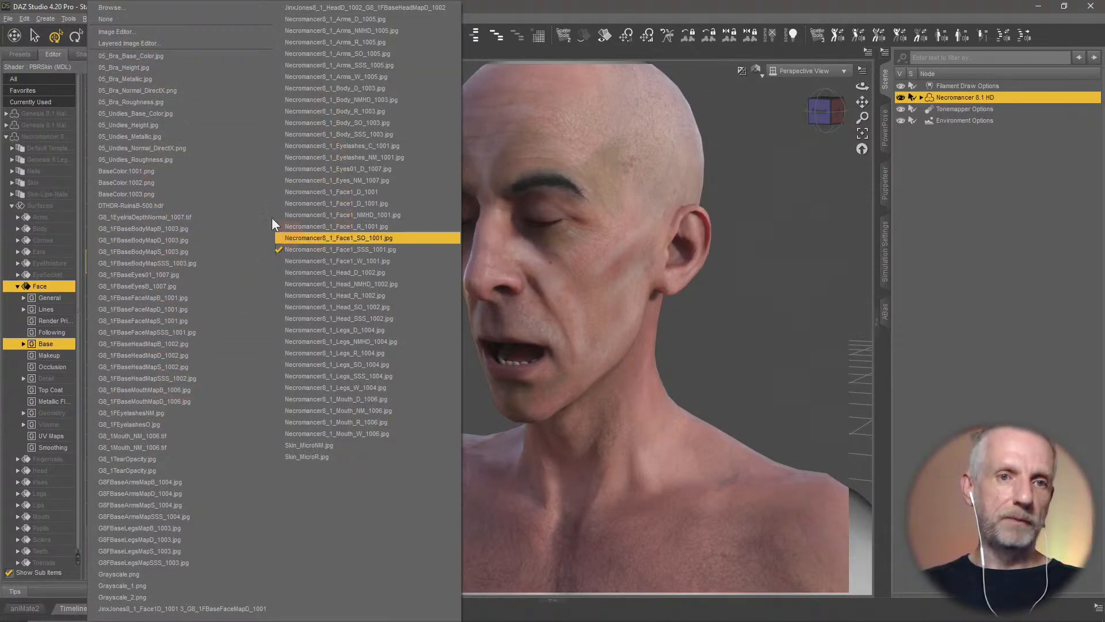
pyautogui.click(141, 44)
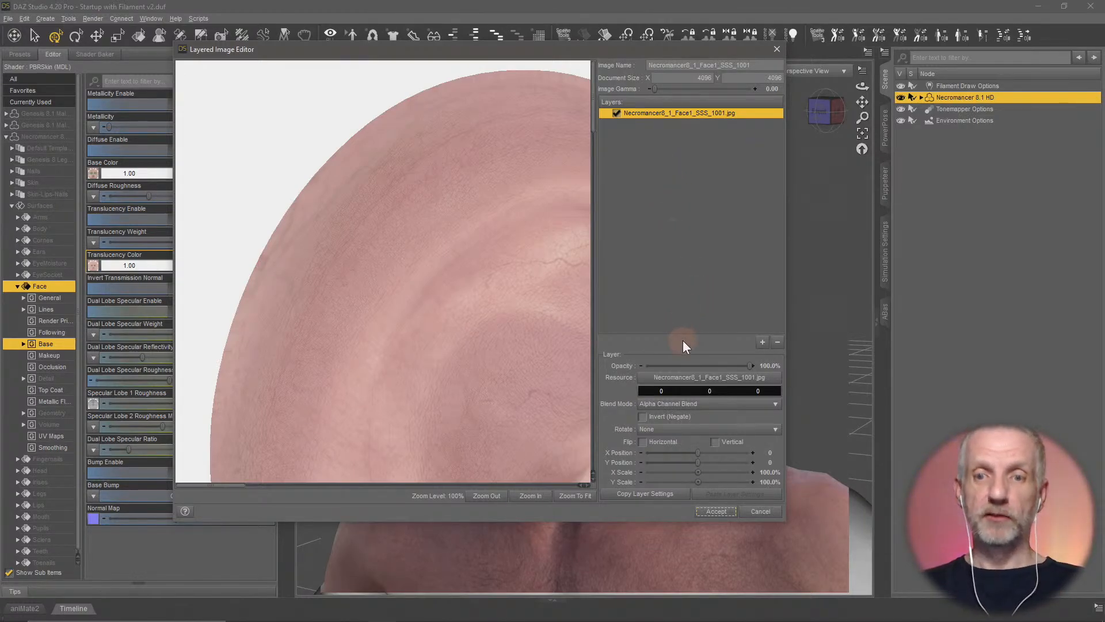
pyautogui.click(497, 503)
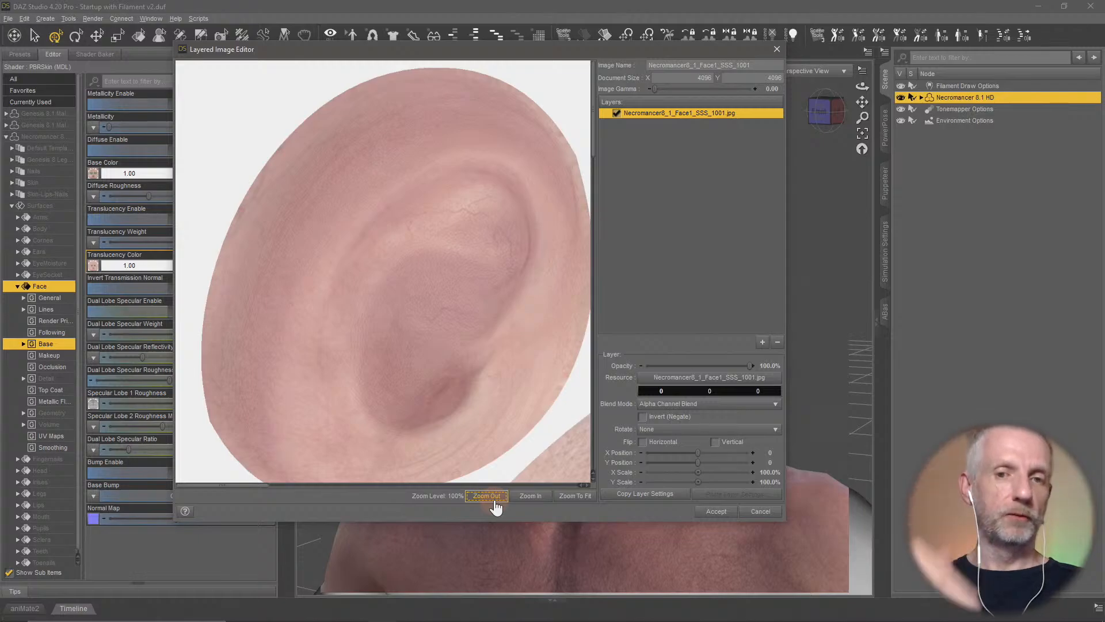
pyautogui.click(571, 499)
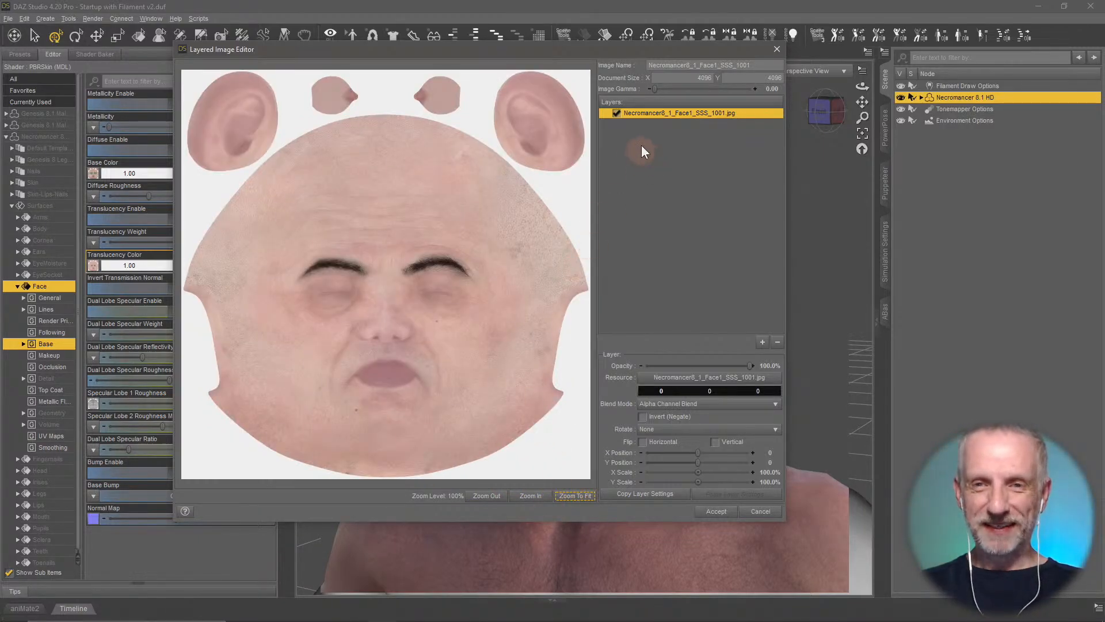
# Add a layer to the translucency map with Necromancer no mats_DefaultMaterial_BaseColor.1001.png as its resource.
pyautogui.click(761, 342)
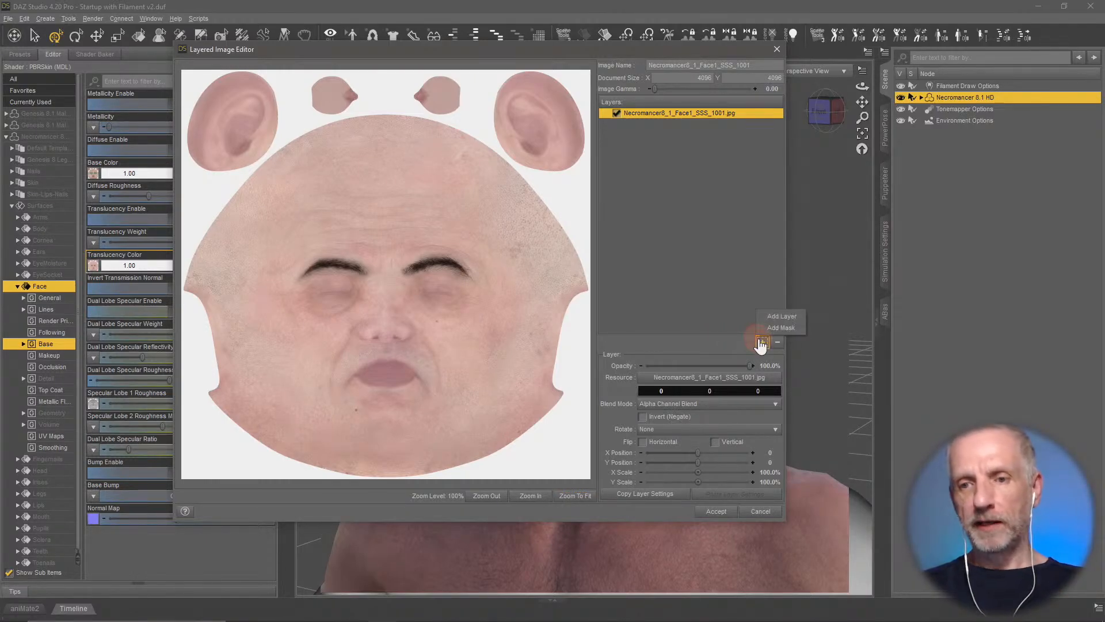
pyautogui.click(789, 317)
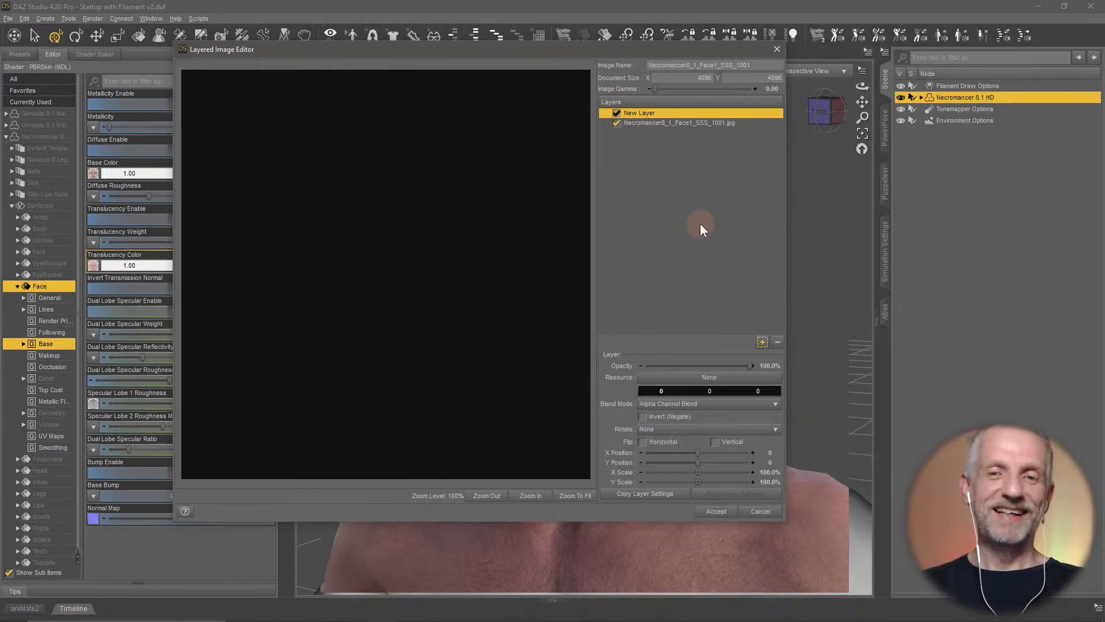
pyautogui.click(706, 380)
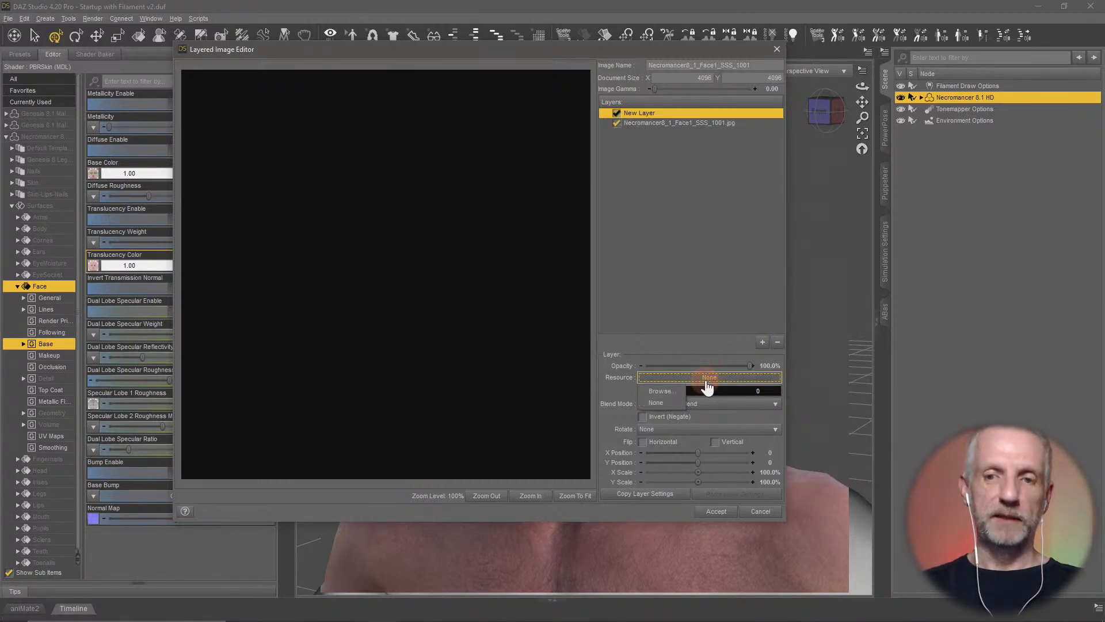
pyautogui.click(659, 391)
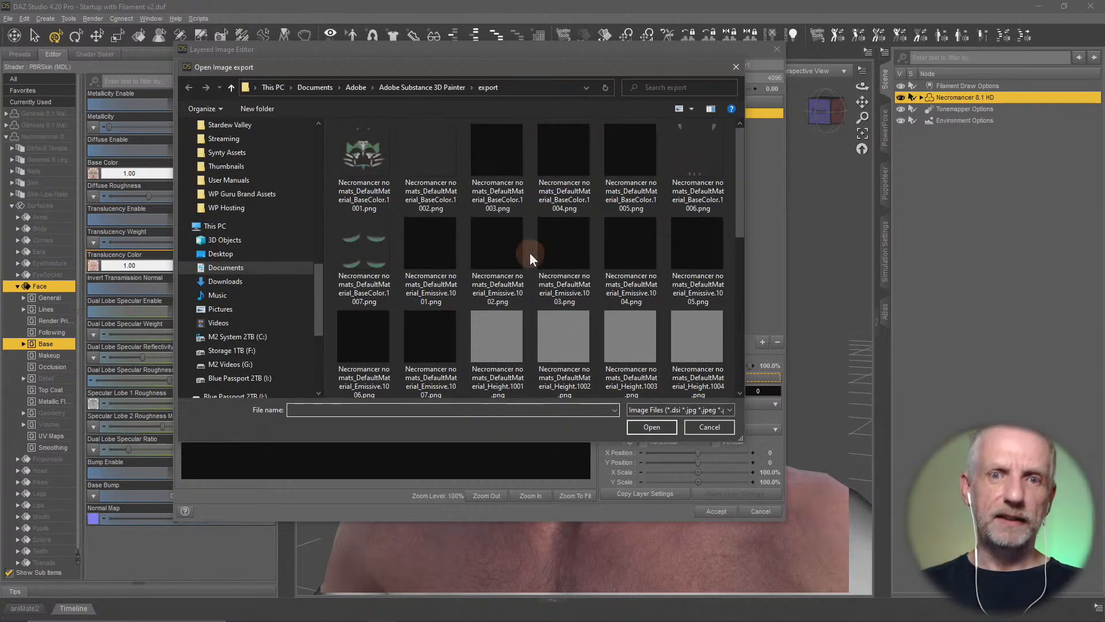
pyautogui.click(365, 154)
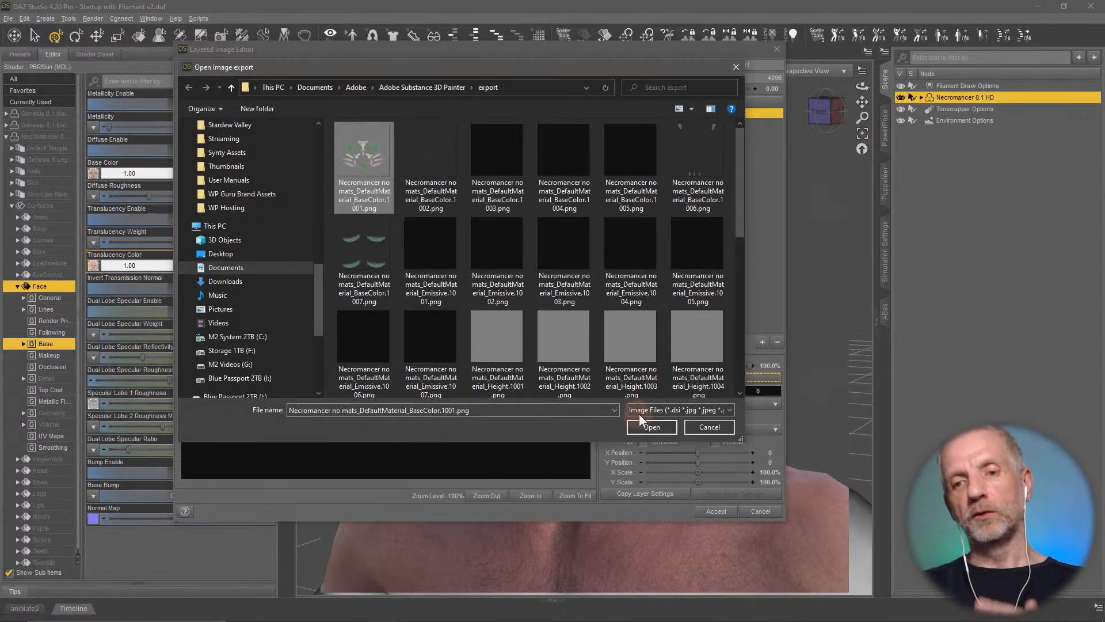
pyautogui.click(654, 426)
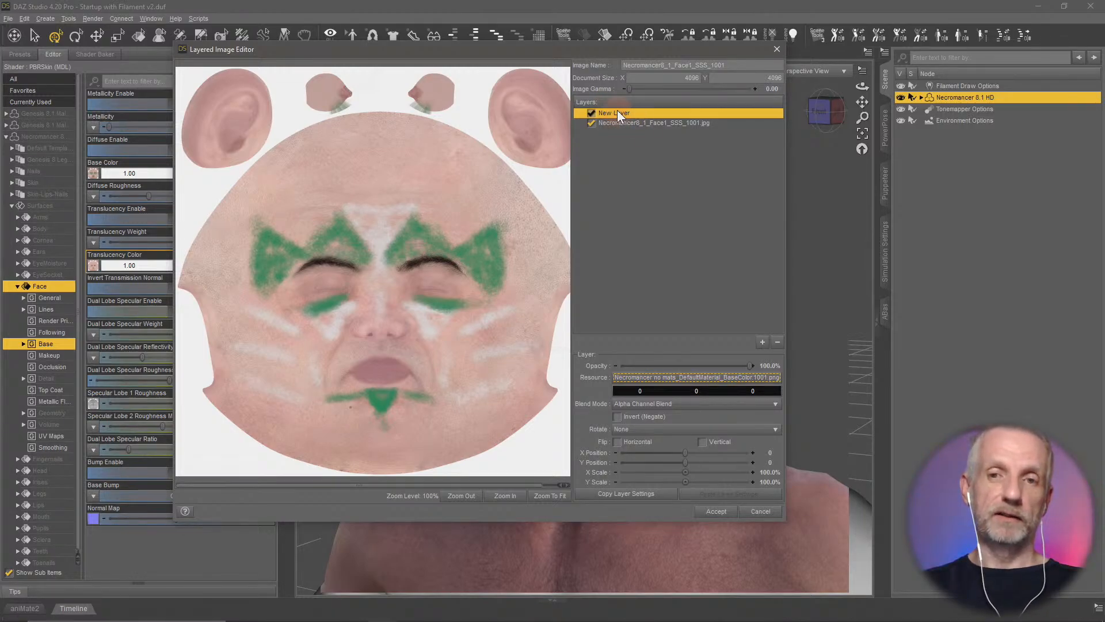
# Rename the added layer Face Paint and accept the layered Translucency Color image.
pyautogui.click(617, 113)
pyautogui.write('Face Paint')
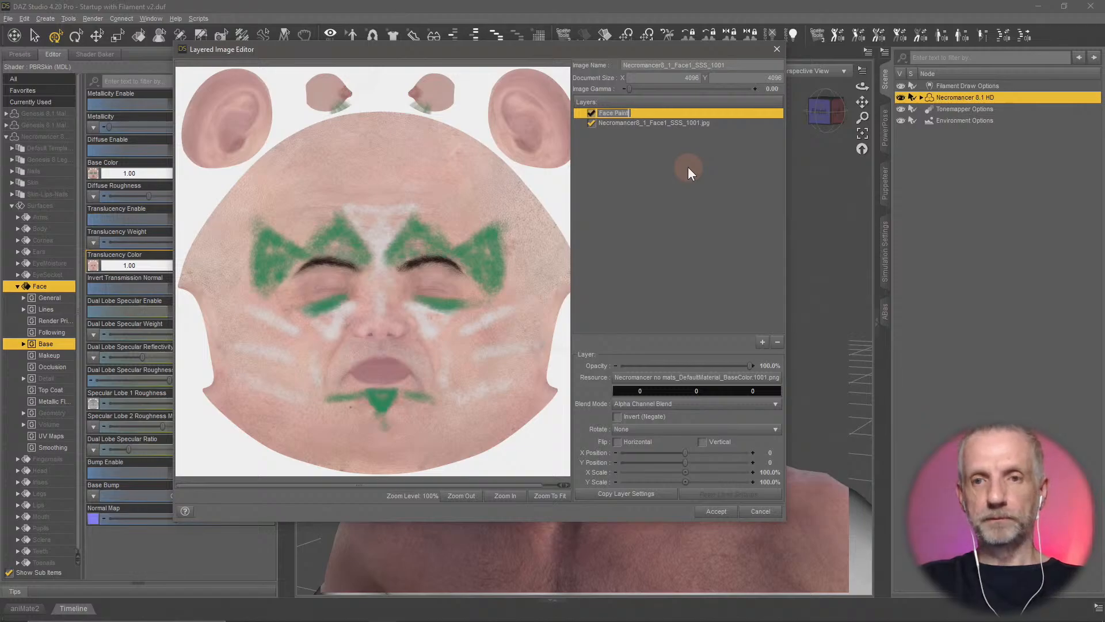
pyautogui.press('Return')
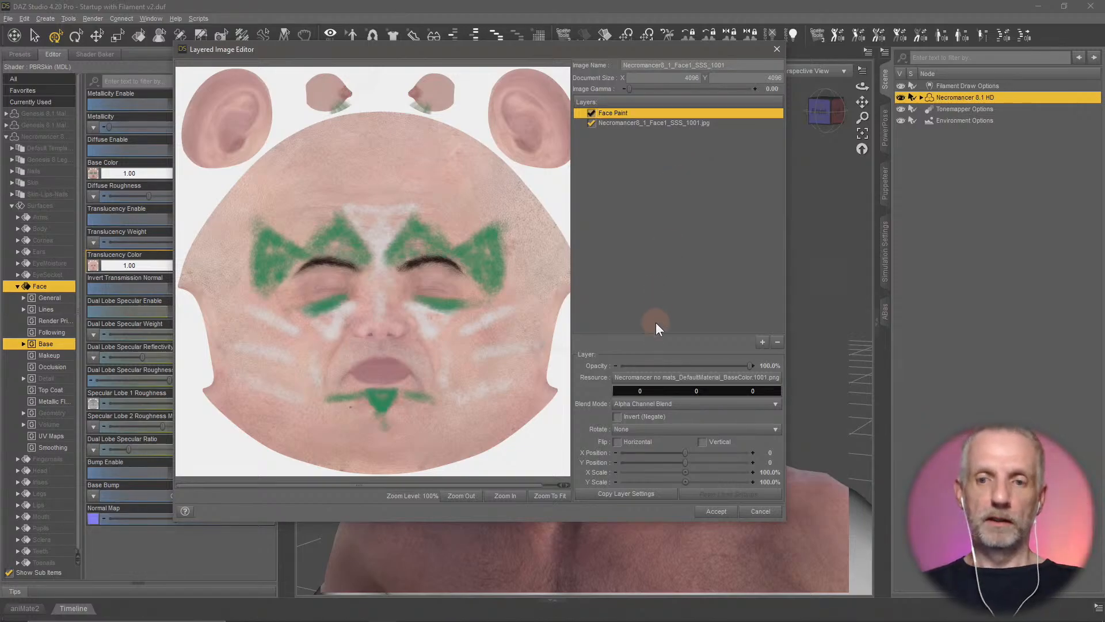
pyautogui.click(713, 514)
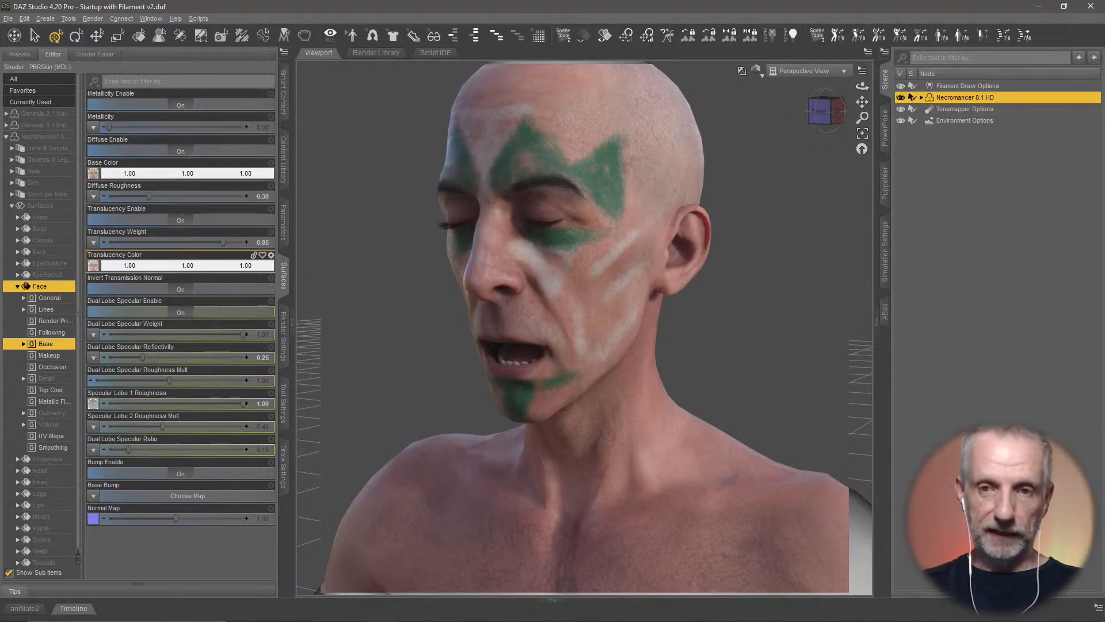
# Examine the face paint around the brows, eyes and forehead close up in the rendered preview.
pyautogui.moveTo(655, 443); pyautogui.dragTo(763, 447, button='middle')
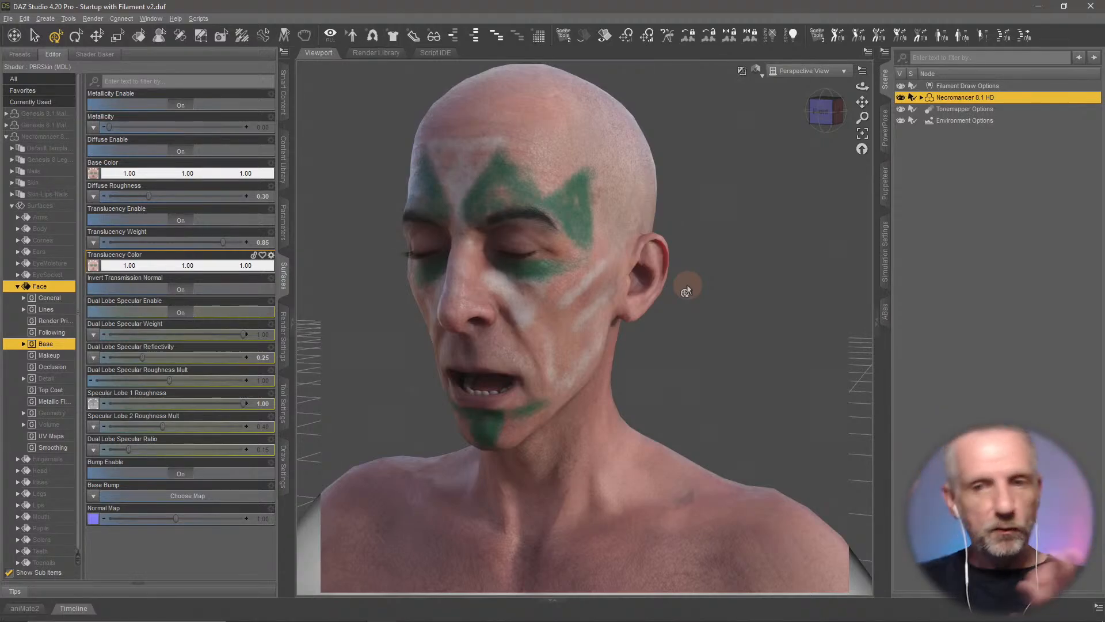
pyautogui.scroll(2, 666, 264)
pyautogui.rightClick(640, 248)
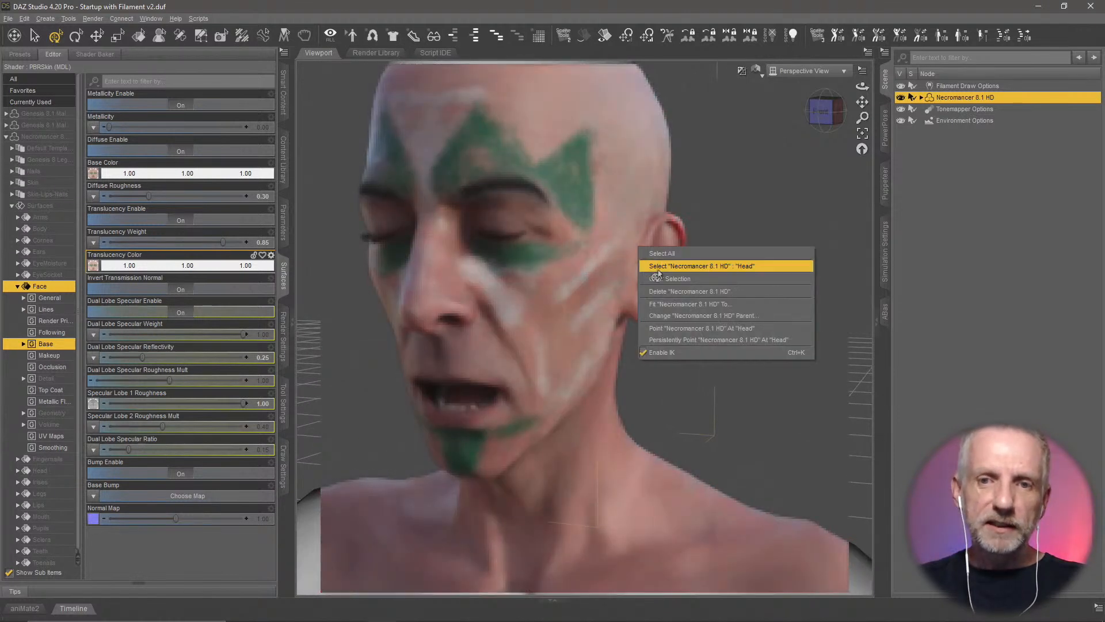
pyautogui.click(657, 269)
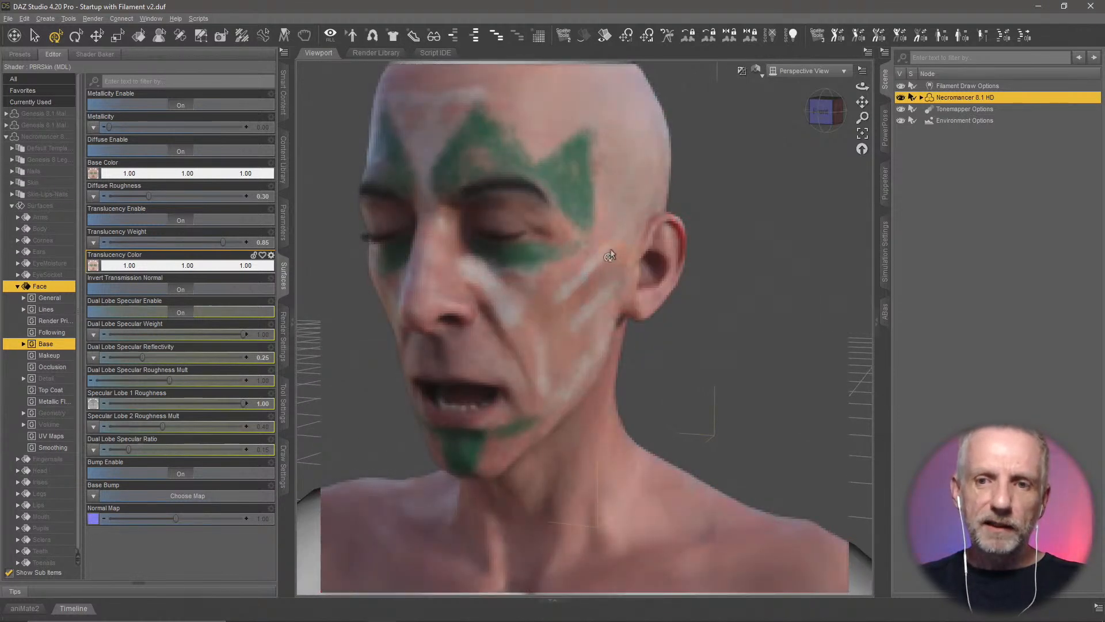
pyautogui.scroll(3, 608, 253)
pyautogui.scroll(5, 608, 253)
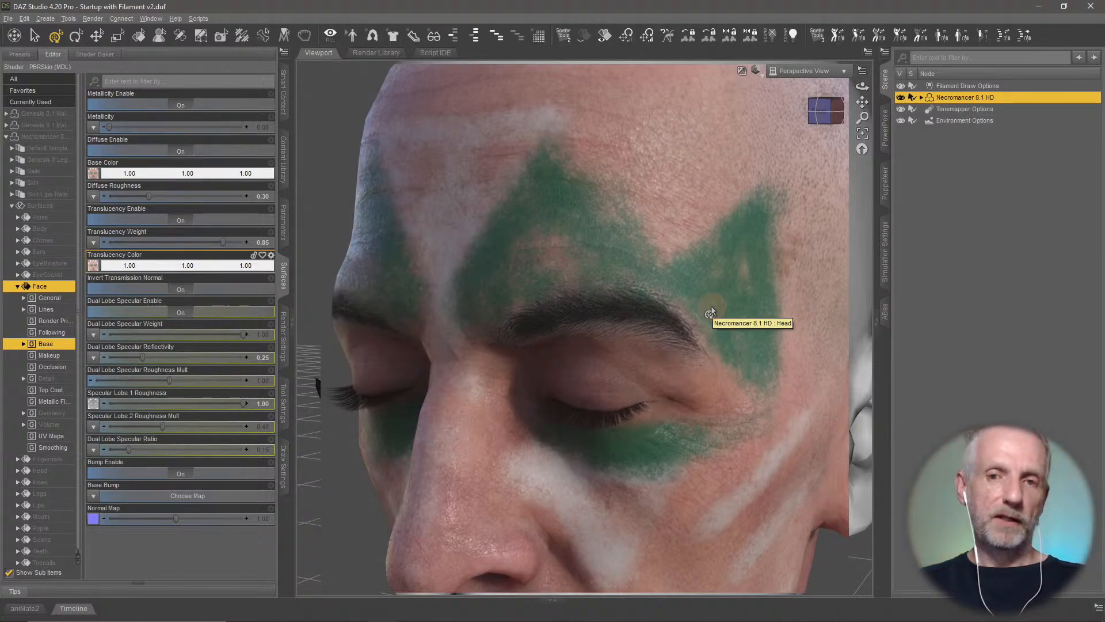
# Switch to Substance 3D Painter, lower the Base Properties fill layer's opacity to zero and hide the Skin folder.
pyautogui.hotkey('alt', 'Tab')
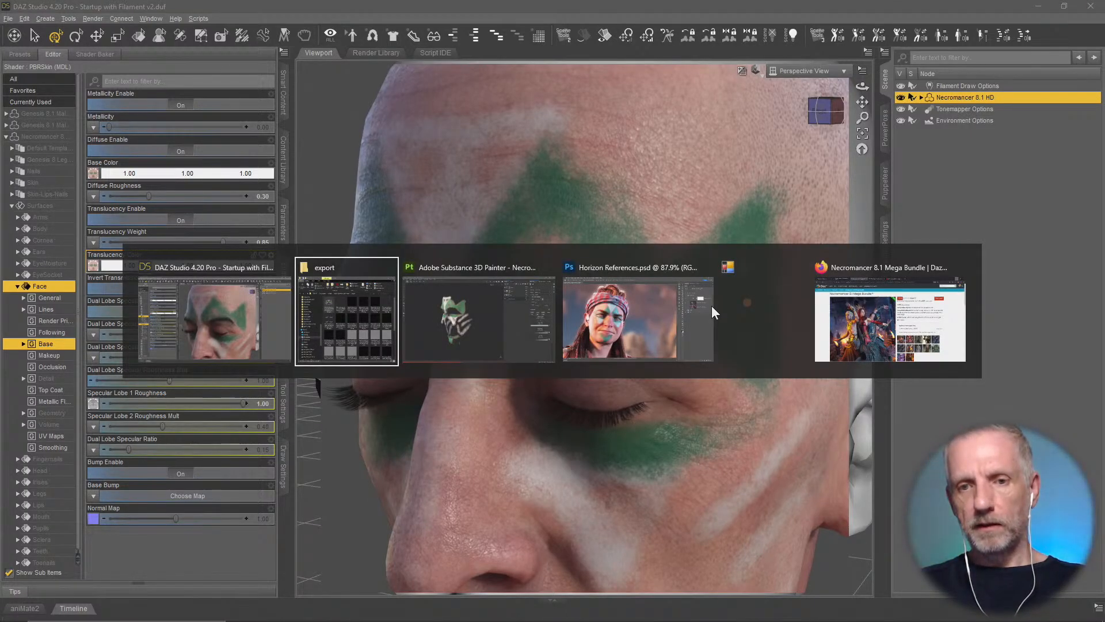
pyautogui.hotkey('alt', 'Tab')
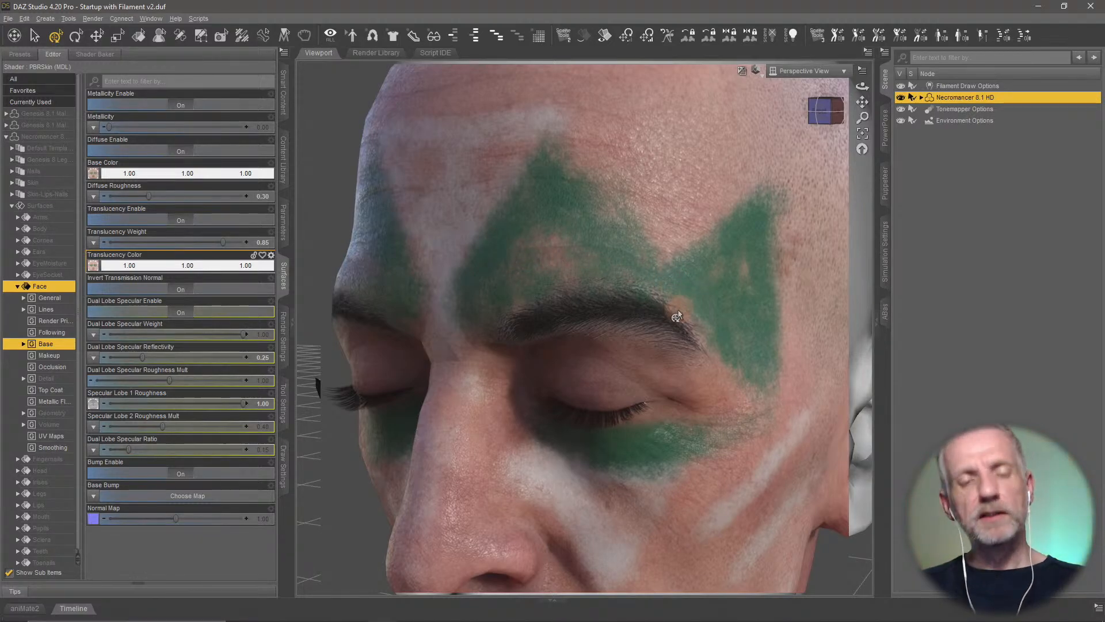
pyautogui.hotkey('alt', 'Tab')
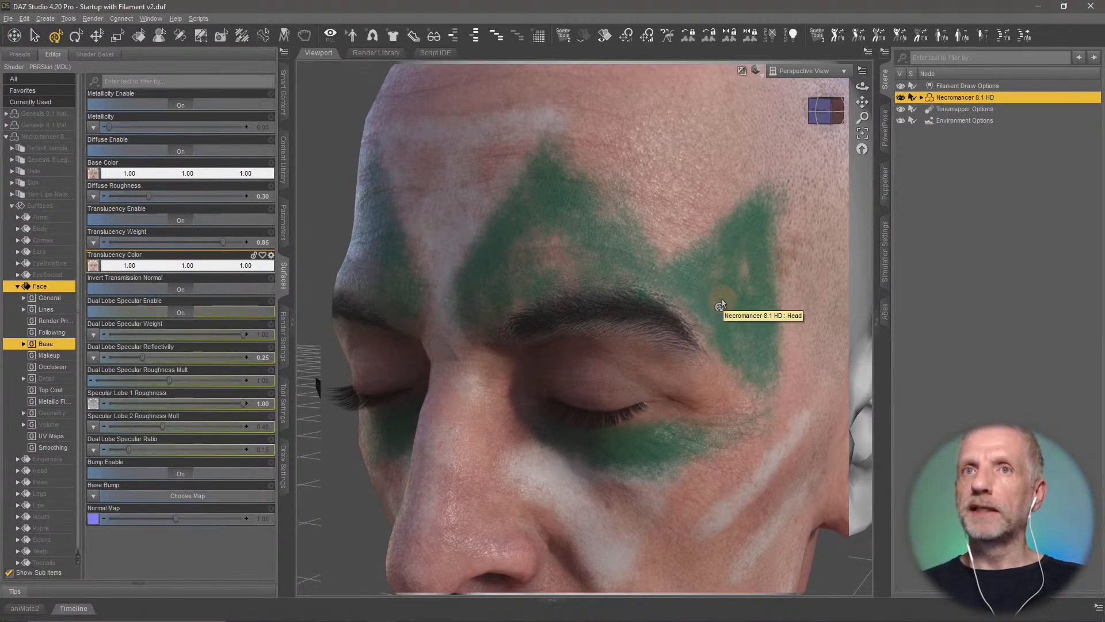
pyautogui.hotkey('alt', 'Tab')
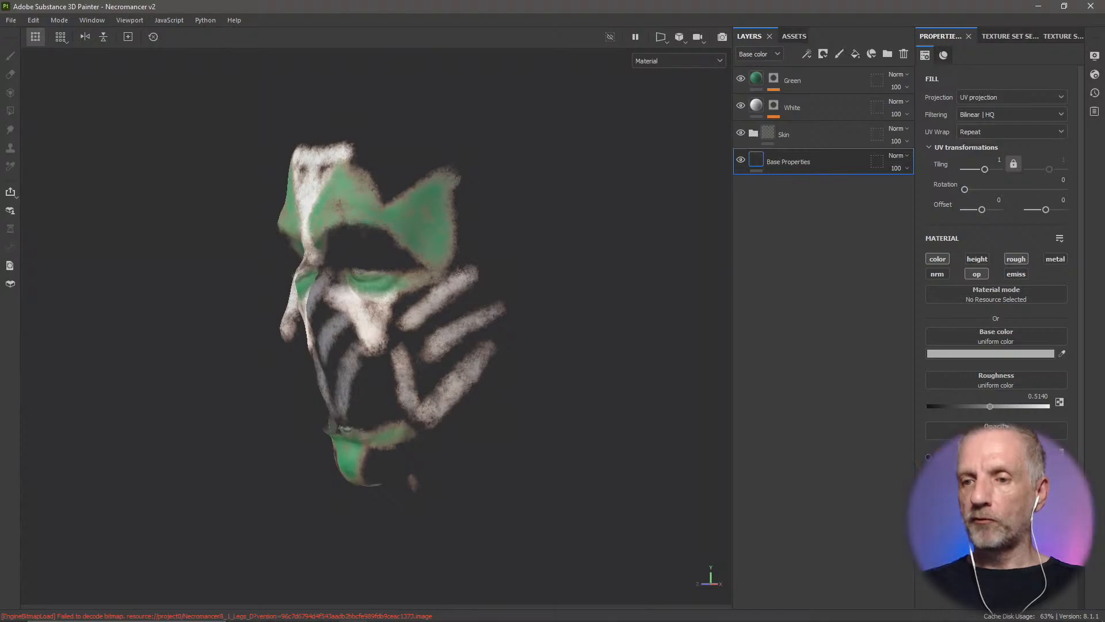
pyautogui.moveTo(1072, 459); pyautogui.dragTo(903, 464)
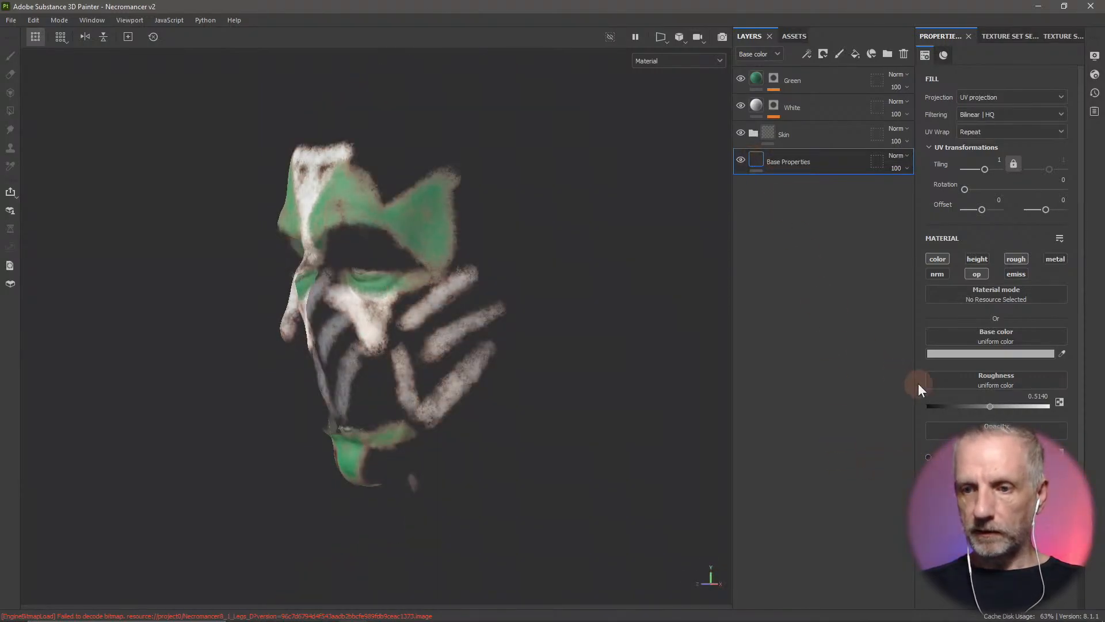
pyautogui.click(740, 133)
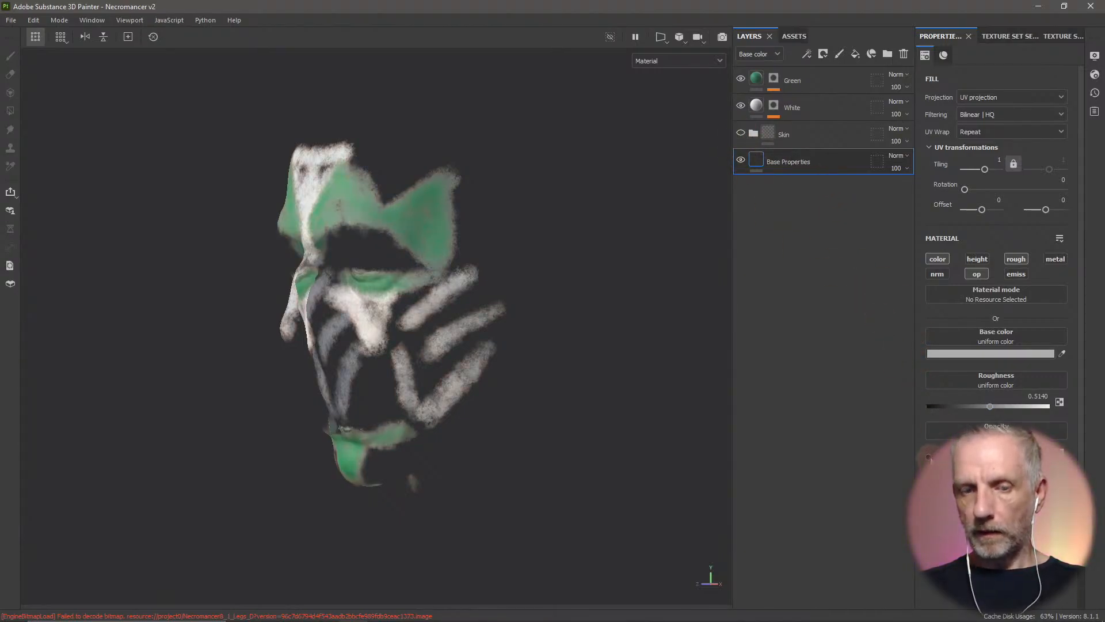
# Compare the face paint with and without Base Properties opacity and inspect the Green layer's fill and mask.
pyautogui.moveTo(928, 457); pyautogui.dragTo(987, 458)
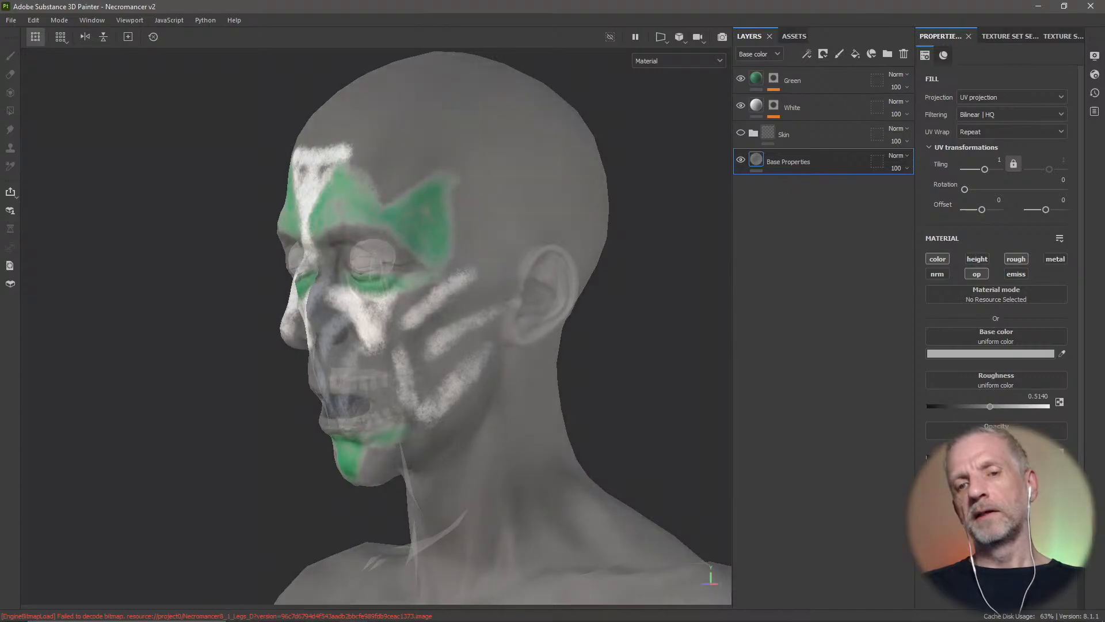
pyautogui.moveTo(987, 458)
pyautogui.mouseDown()
pyautogui.moveTo(1005, 458)
pyautogui.moveTo(916, 454)
pyautogui.moveTo(1010, 459)
pyautogui.moveTo(881, 464)
pyautogui.mouseUp()
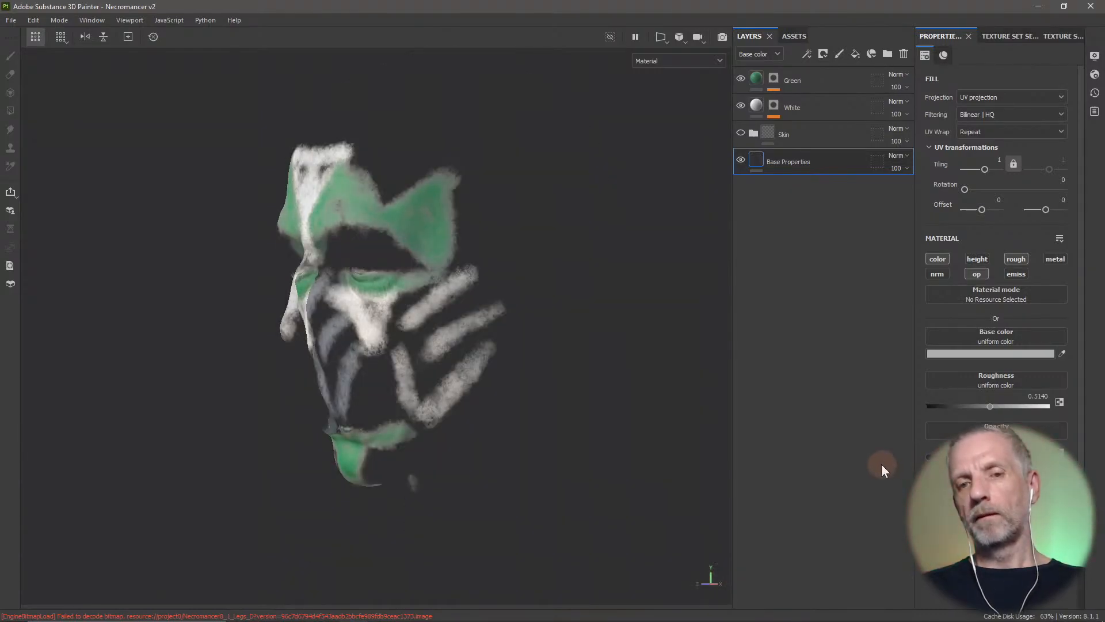
pyautogui.moveTo(812, 461)
pyautogui.keyDown('alt'); pyautogui.mouseDown()
pyautogui.moveTo(629, 366)
pyautogui.moveTo(555, 383)
pyautogui.mouseUp(); pyautogui.keyUp('alt')
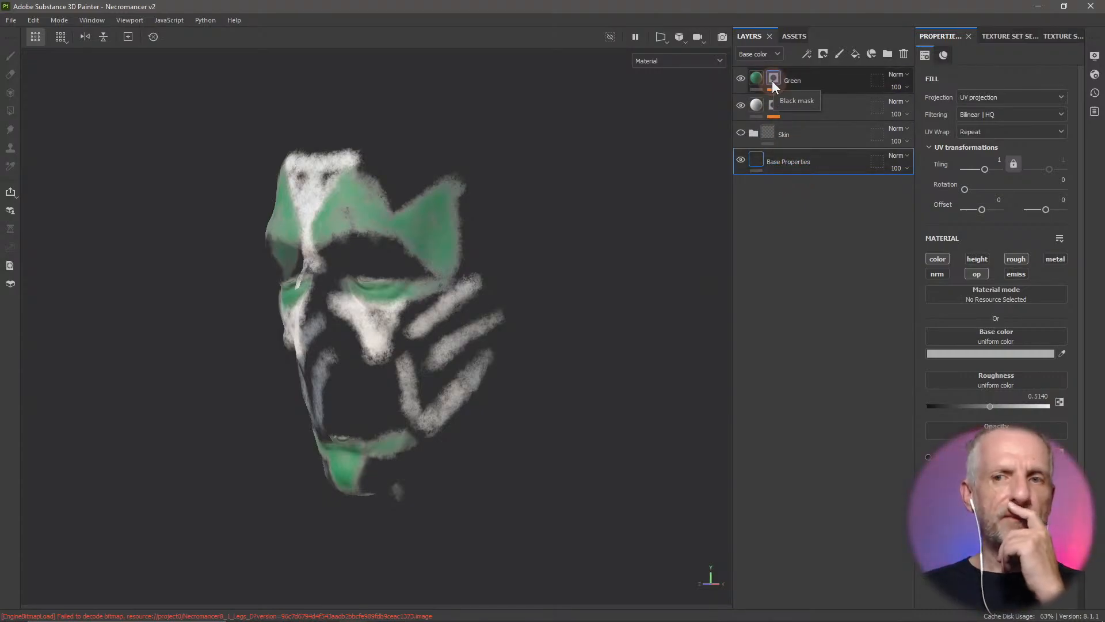
pyautogui.click(757, 79)
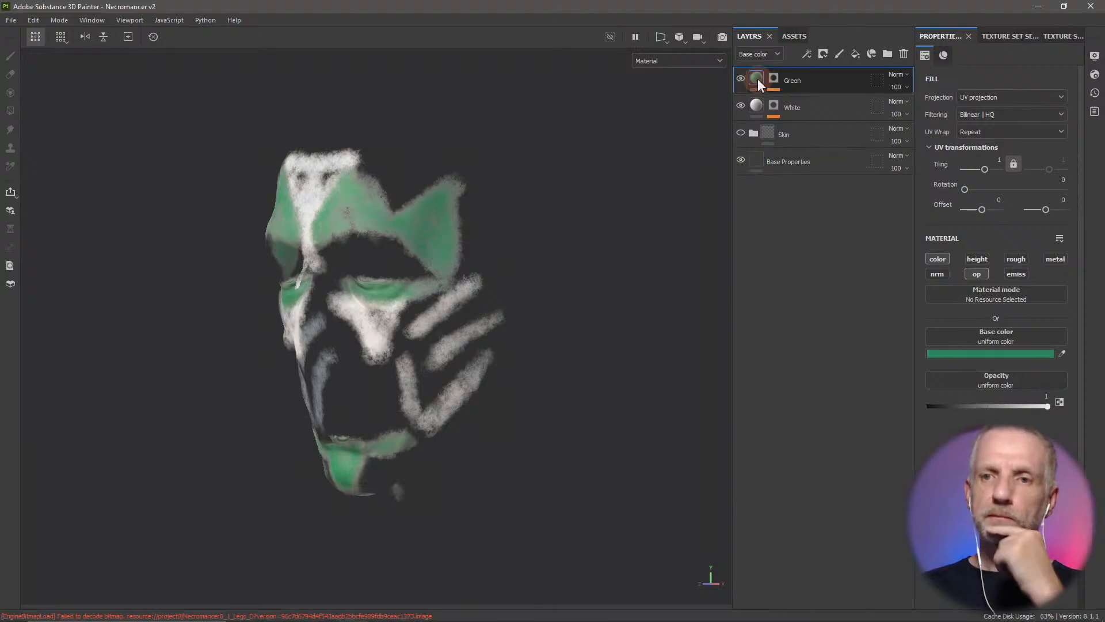
pyautogui.click(778, 79)
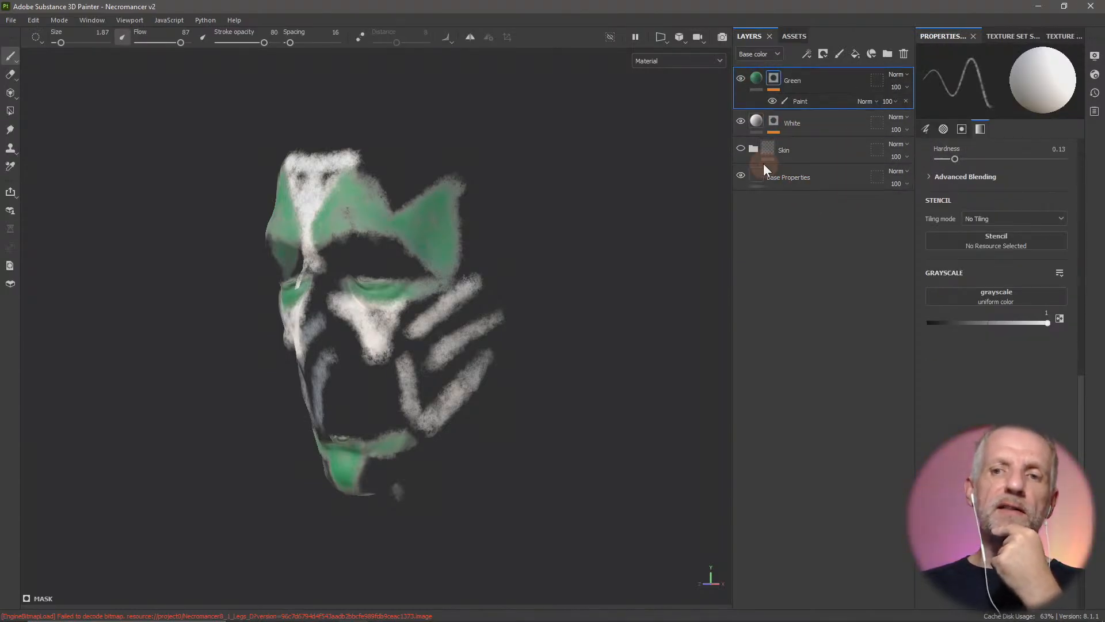
# Preview the face paint over an opaque Base Properties layer from several angles and return that layer's opacity to zero.
pyautogui.click(750, 177)
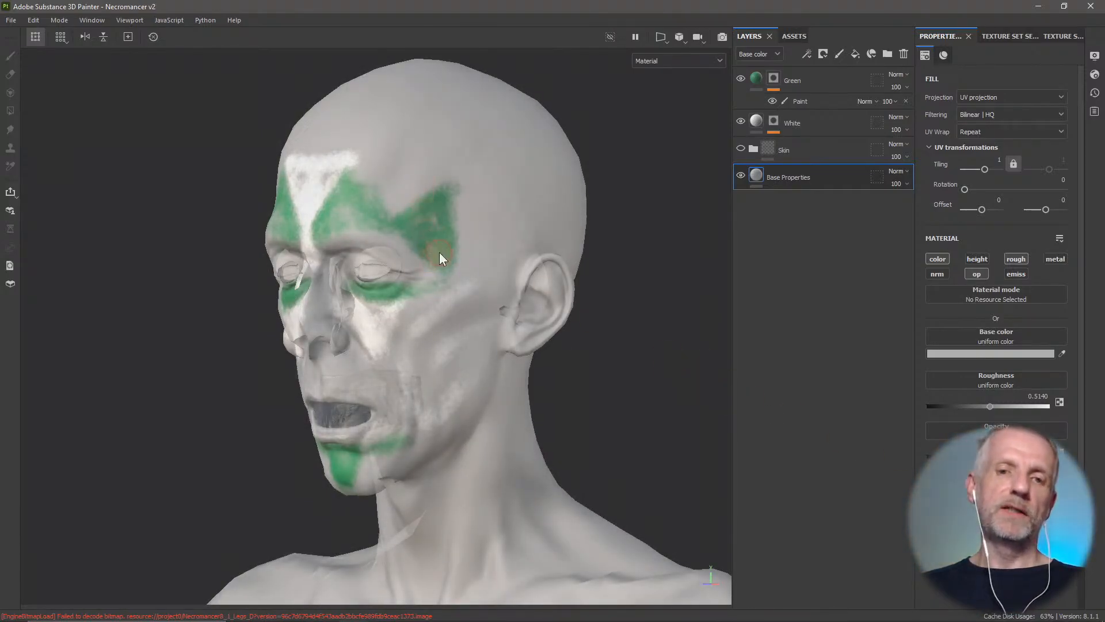
pyautogui.keyDown('alt'); pyautogui.moveTo(440, 252); pyautogui.dragTo(495, 256); pyautogui.keyUp('alt')
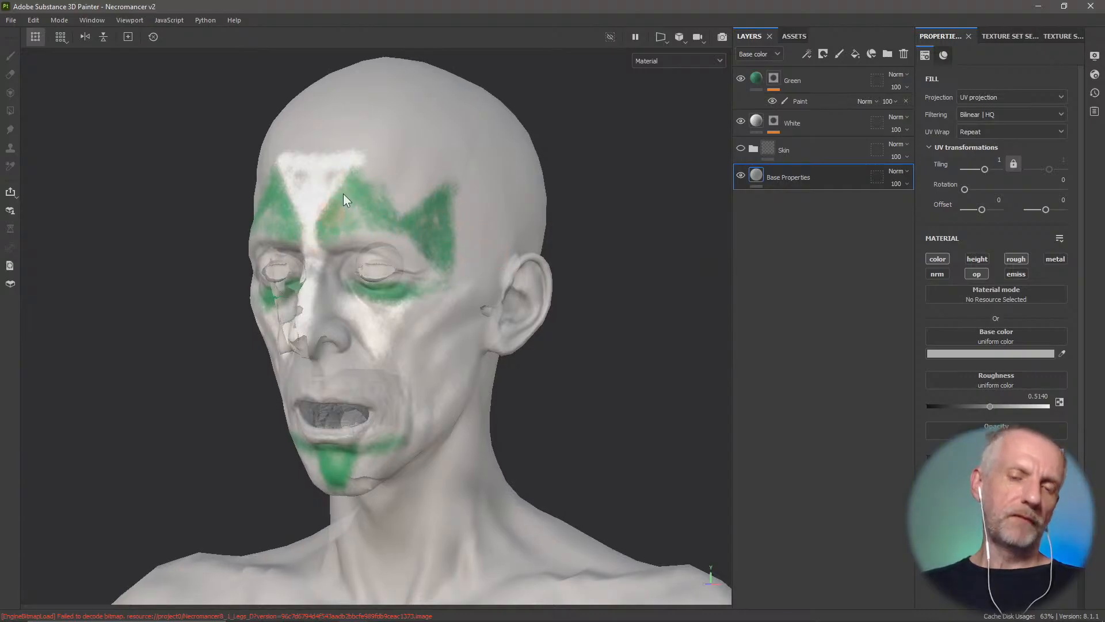
pyautogui.keyDown('alt'); pyautogui.moveTo(454, 242); pyautogui.dragTo(416, 251); pyautogui.keyUp('alt')
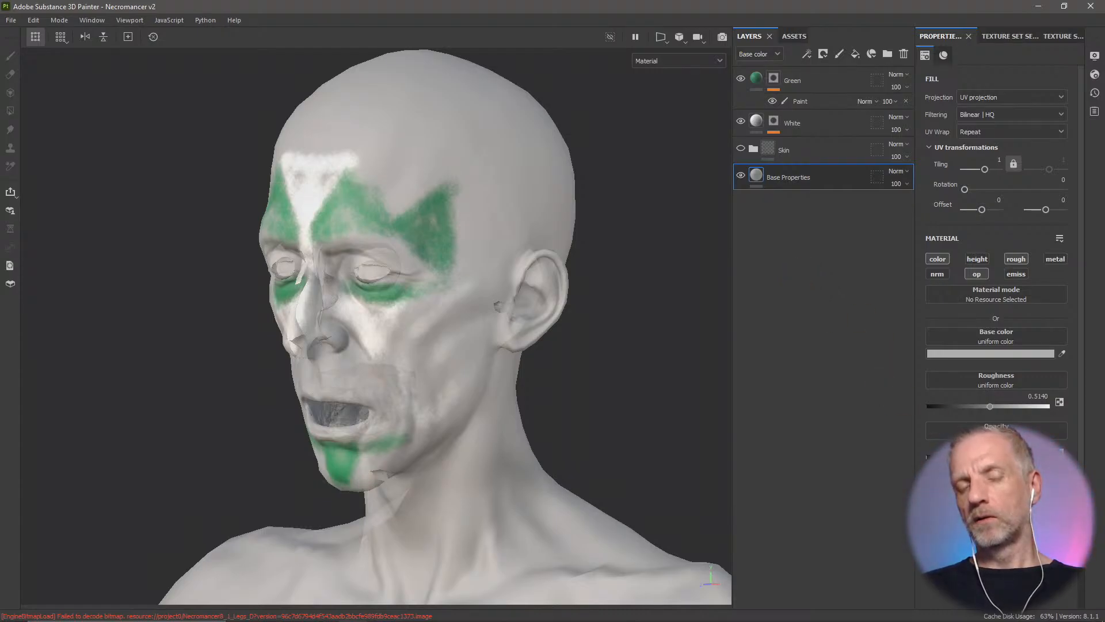
pyautogui.click(818, 478)
pyautogui.moveTo(816, 478); pyautogui.dragTo(813, 477)
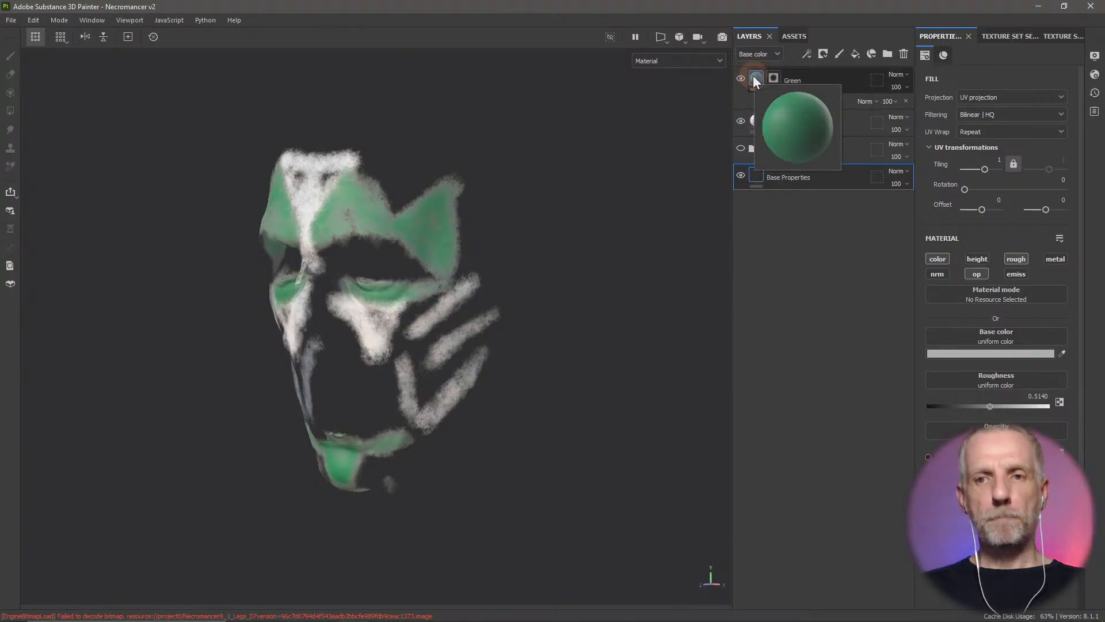
pyautogui.moveTo(628, 360)
pyautogui.keyDown('alt'); pyautogui.mouseDown()
pyautogui.moveTo(599, 357)
pyautogui.moveTo(619, 340)
pyautogui.moveTo(653, 345)
pyautogui.moveTo(662, 361)
pyautogui.mouseUp(); pyautogui.keyUp('alt')
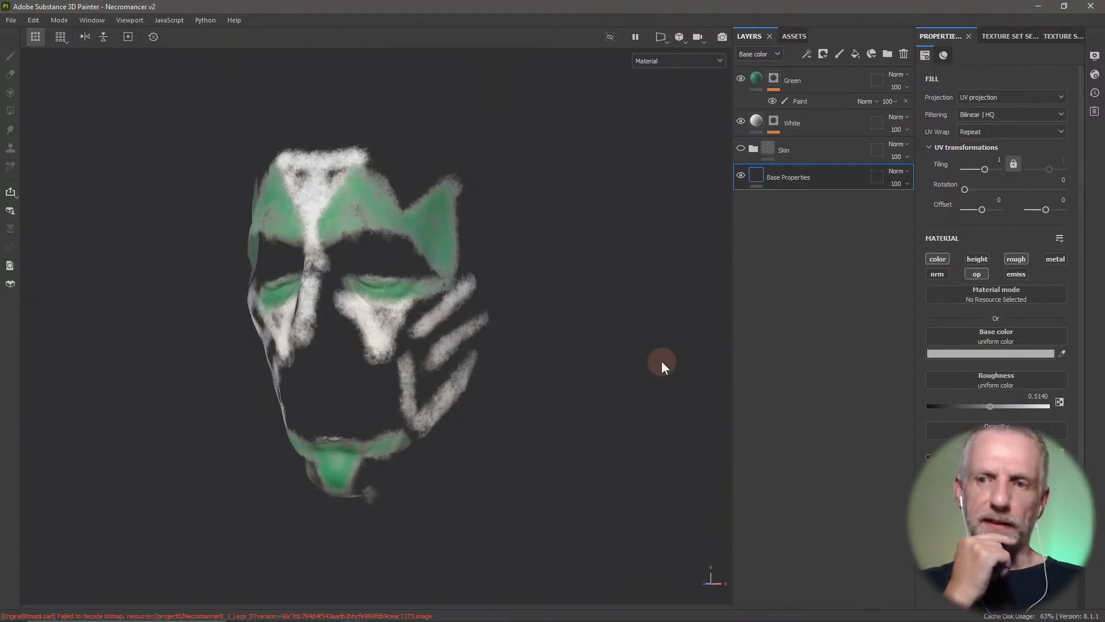
# Switch to File Explorer and copy Necromancer no mats_DefaultMaterial_BaseColor.1001.png from the export folder.
pyautogui.hotkey('alt', 'Tab')
pyautogui.hotkey('alt', 'Tab')
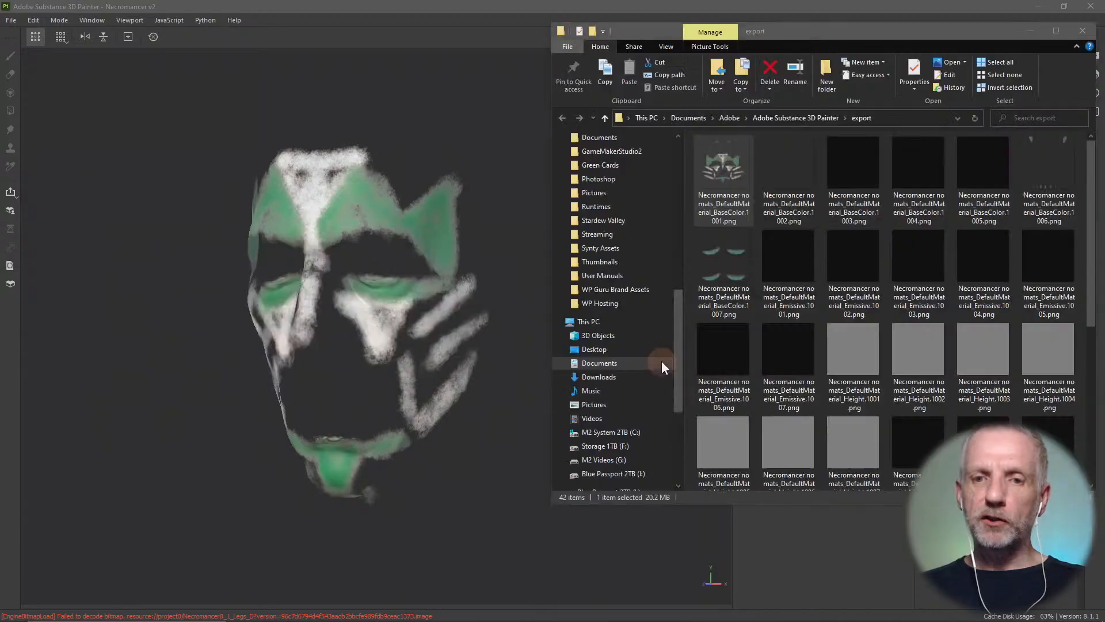
pyautogui.rightClick(723, 174)
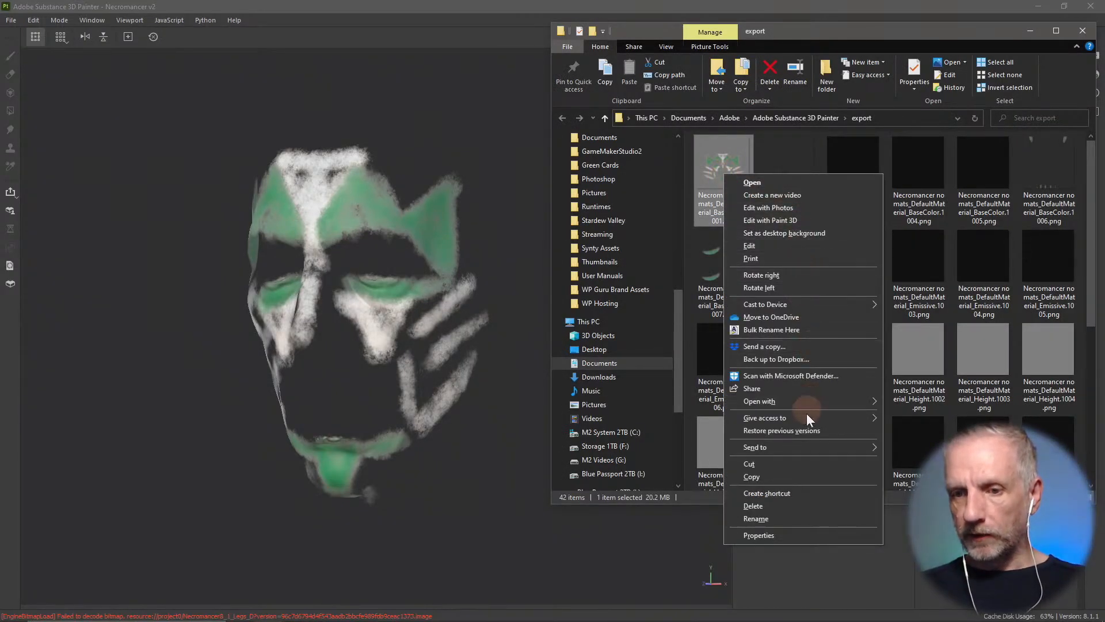
pyautogui.click(799, 478)
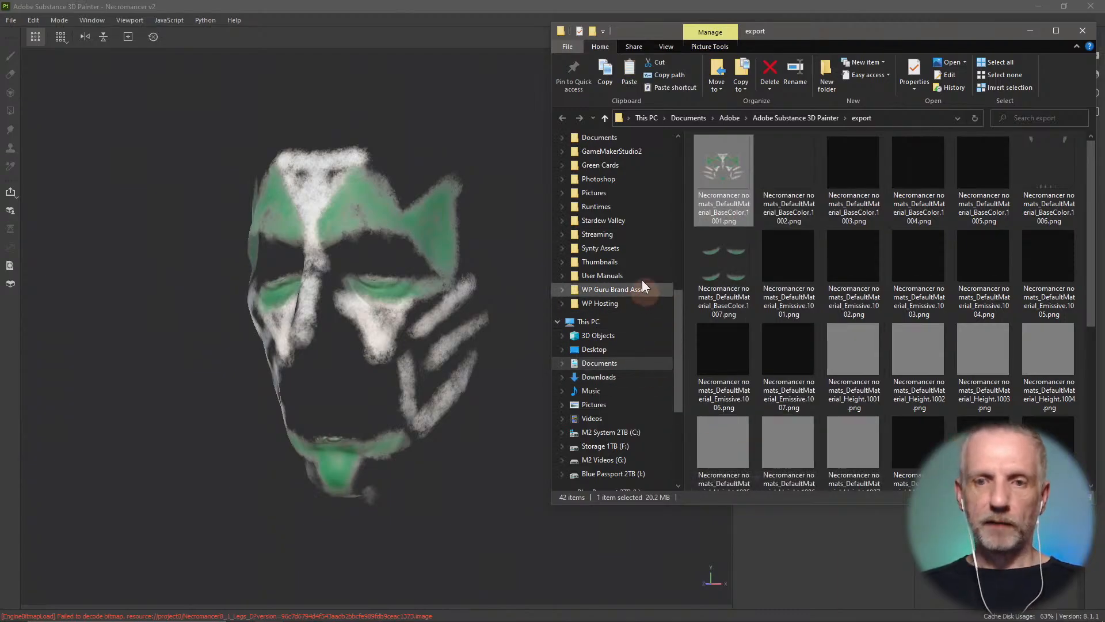
# Create a folder named Maps 1 inside the Face Painting Stream folder.
pyautogui.scroll(15, 641, 280)
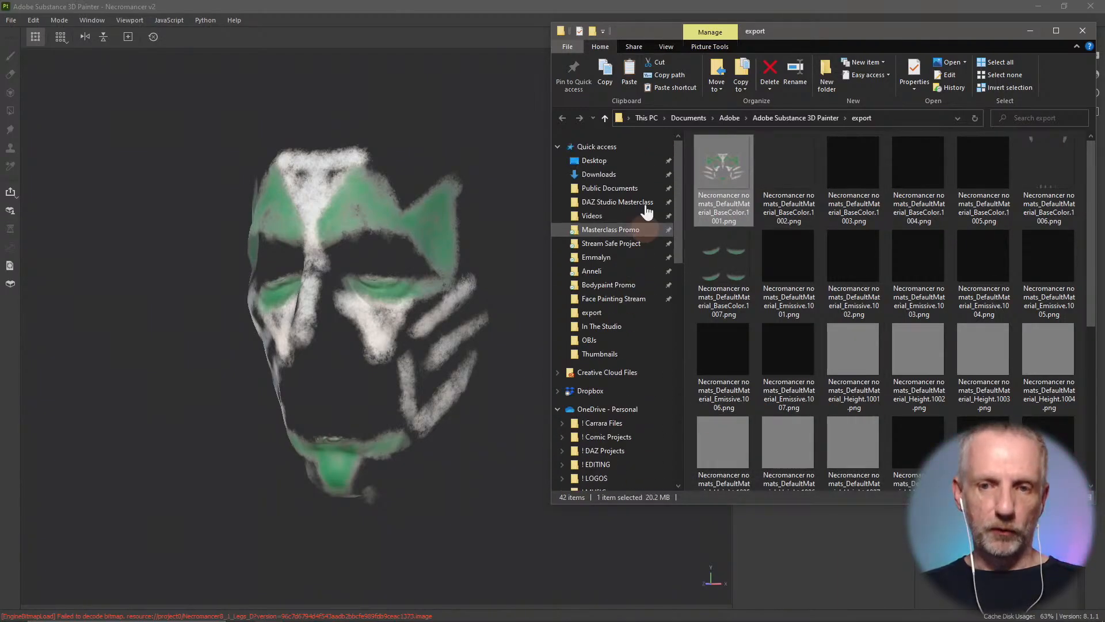
pyautogui.click(627, 299)
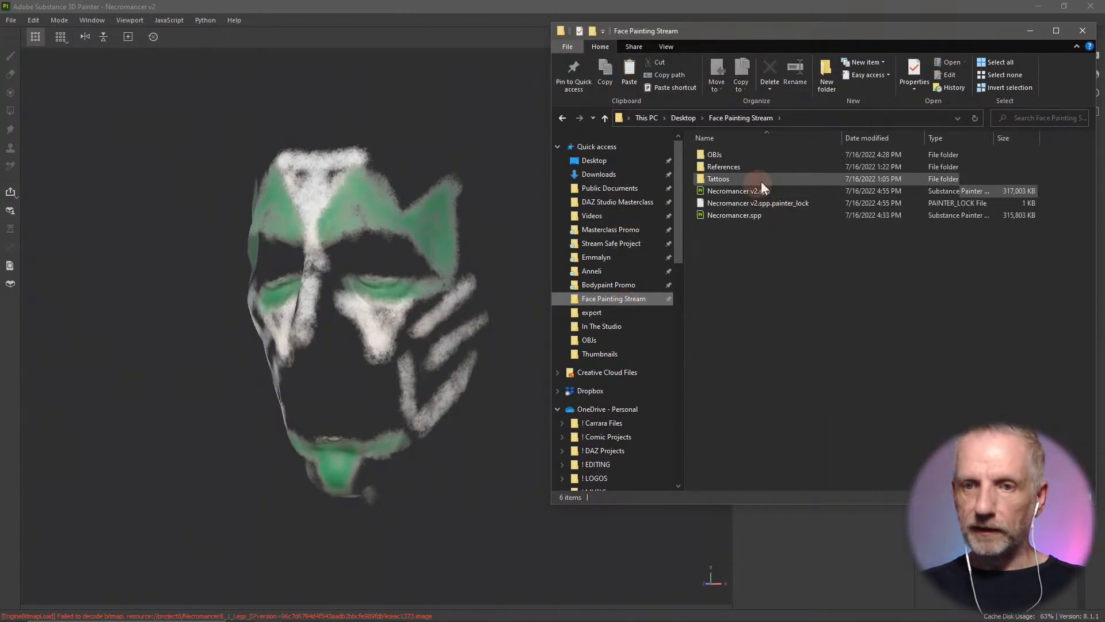
pyautogui.rightClick(813, 241)
pyautogui.moveTo(887, 448)
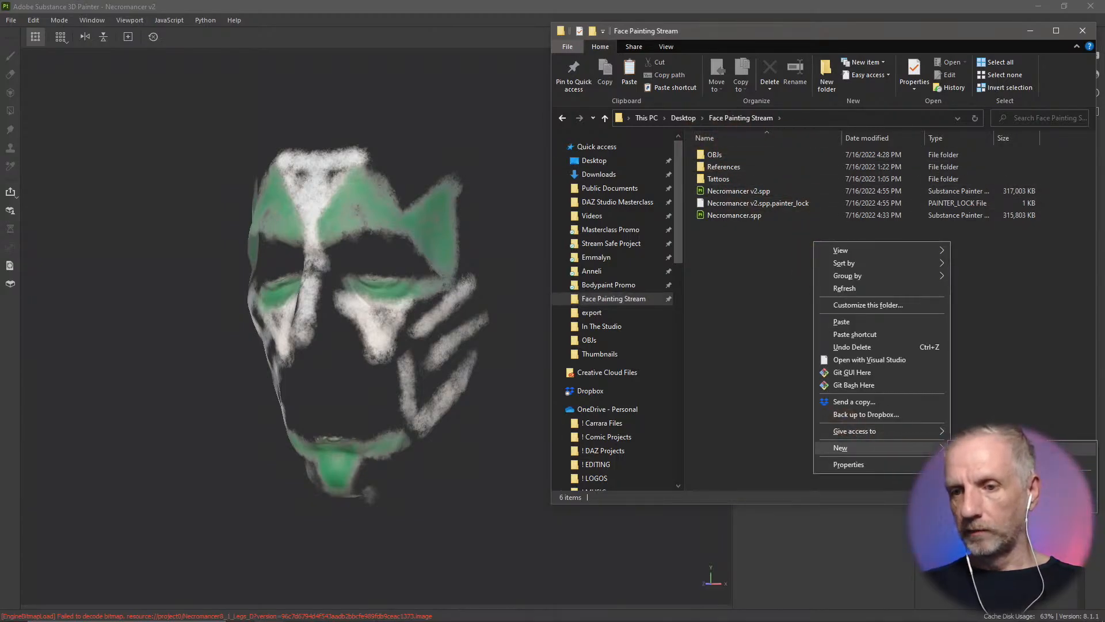
pyautogui.click(979, 448)
pyautogui.write('Maps 1')
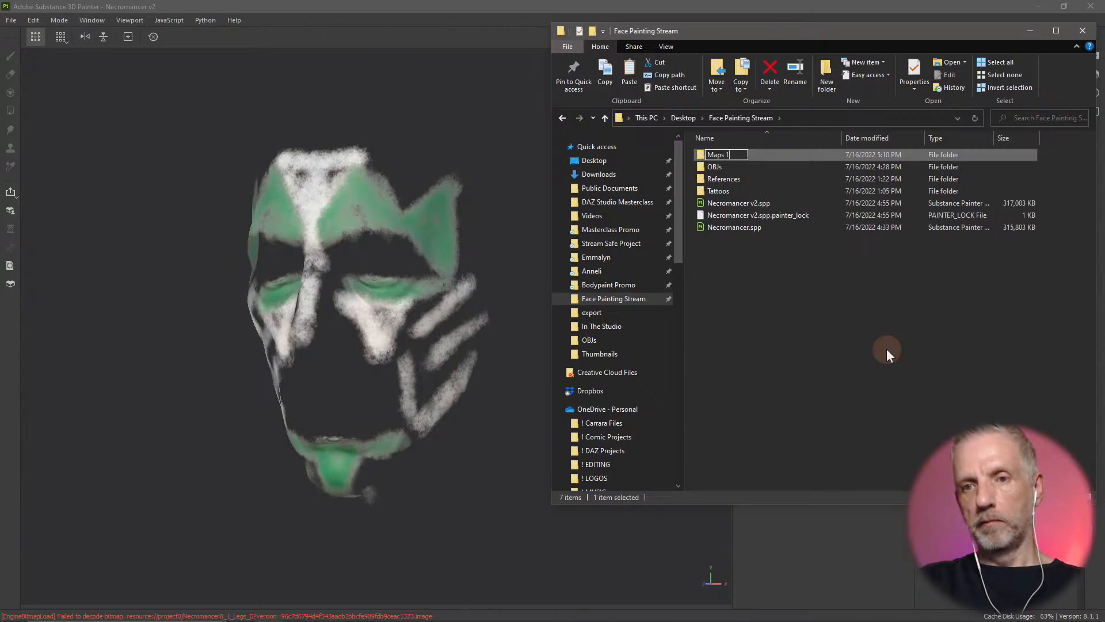
pyautogui.press('Return')
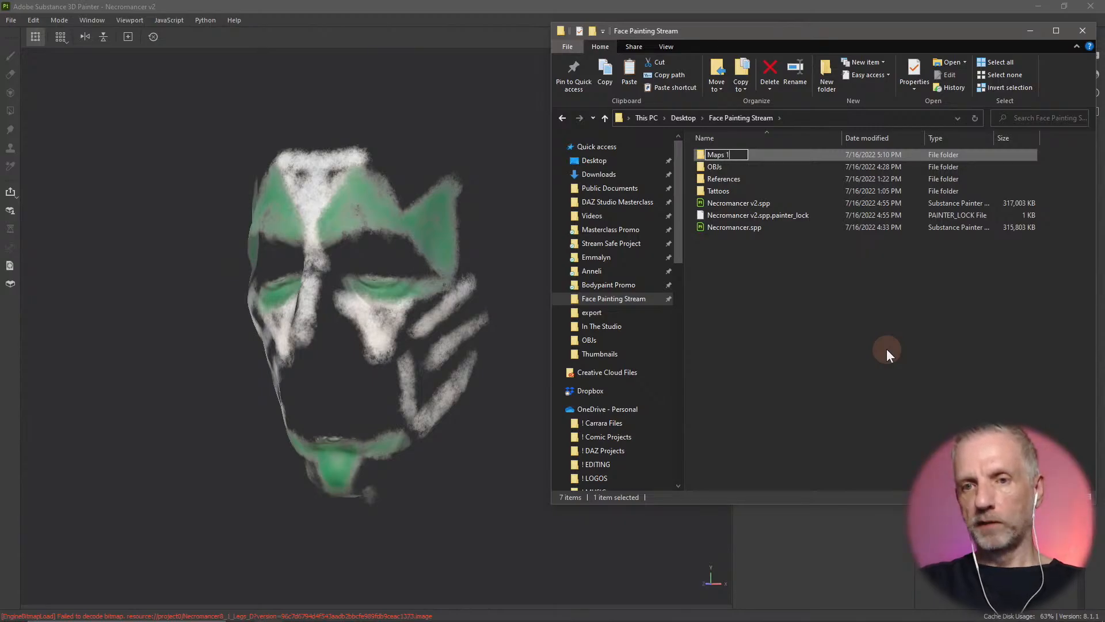
# Paste the copied BaseColor.1001 image into the Maps 1 folder.
pyautogui.doubleClick(716, 158)
pyautogui.rightClick(741, 223)
pyautogui.click(797, 305)
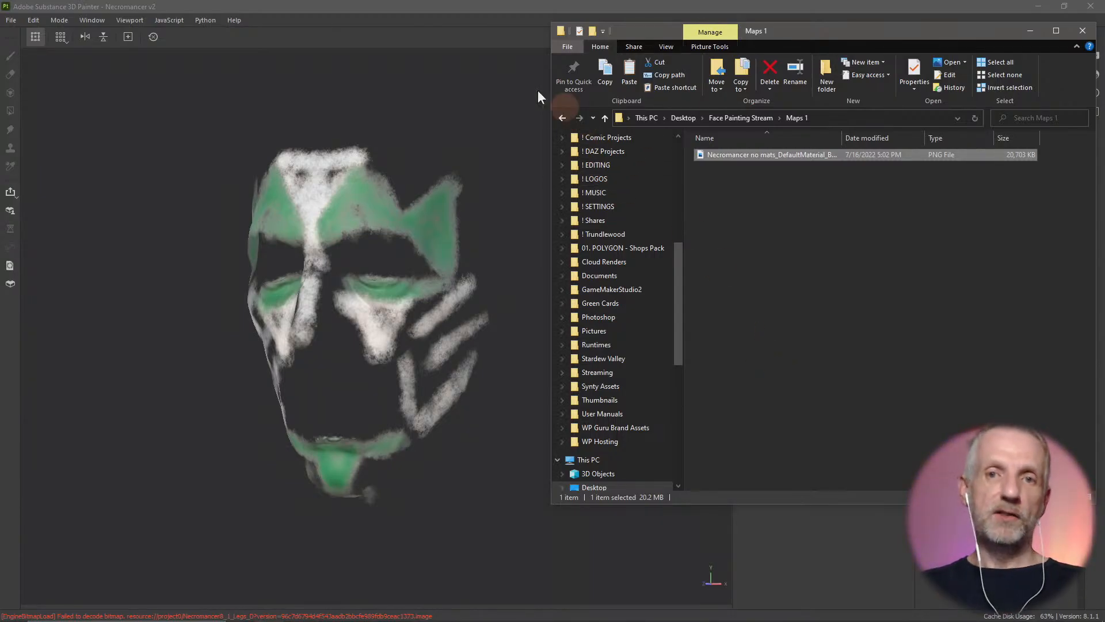
# Switch to DAZ Studio and examine the painted head together with the upper body in the rendered preview.
pyautogui.click(506, 213)
pyautogui.keyDown('alt'); pyautogui.moveTo(506, 213); pyautogui.dragTo(472, 255); pyautogui.keyUp('alt')
pyautogui.hotkey('alt', 'Tab')
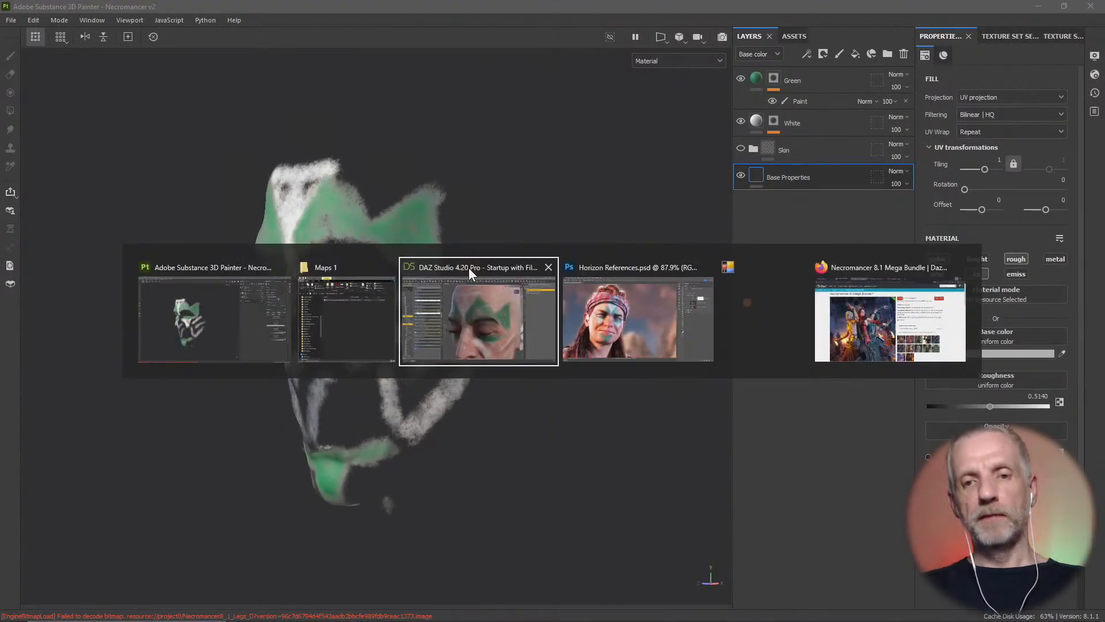
pyautogui.click(469, 271)
pyautogui.scroll(-4, 571, 311)
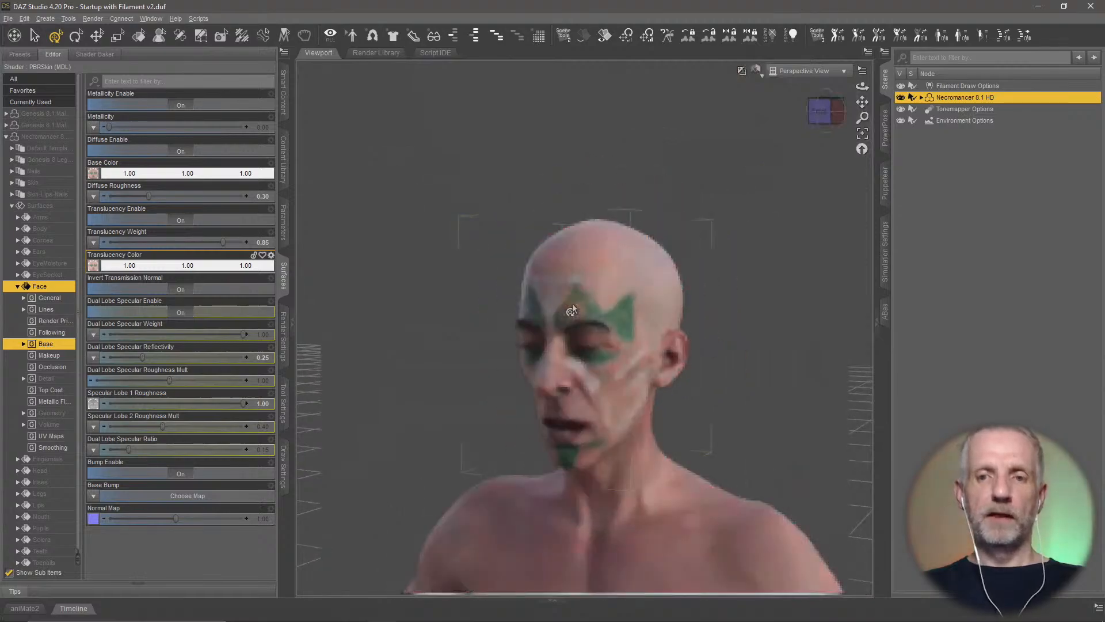
pyautogui.moveTo(577, 317); pyautogui.dragTo(583, 312, button='middle')
pyautogui.keyDown('alt'); pyautogui.moveTo(583, 316); pyautogui.dragTo(541, 316); pyautogui.keyUp('alt')
pyautogui.keyDown('alt'); pyautogui.moveTo(650, 282); pyautogui.dragTo(660, 270); pyautogui.keyUp('alt')
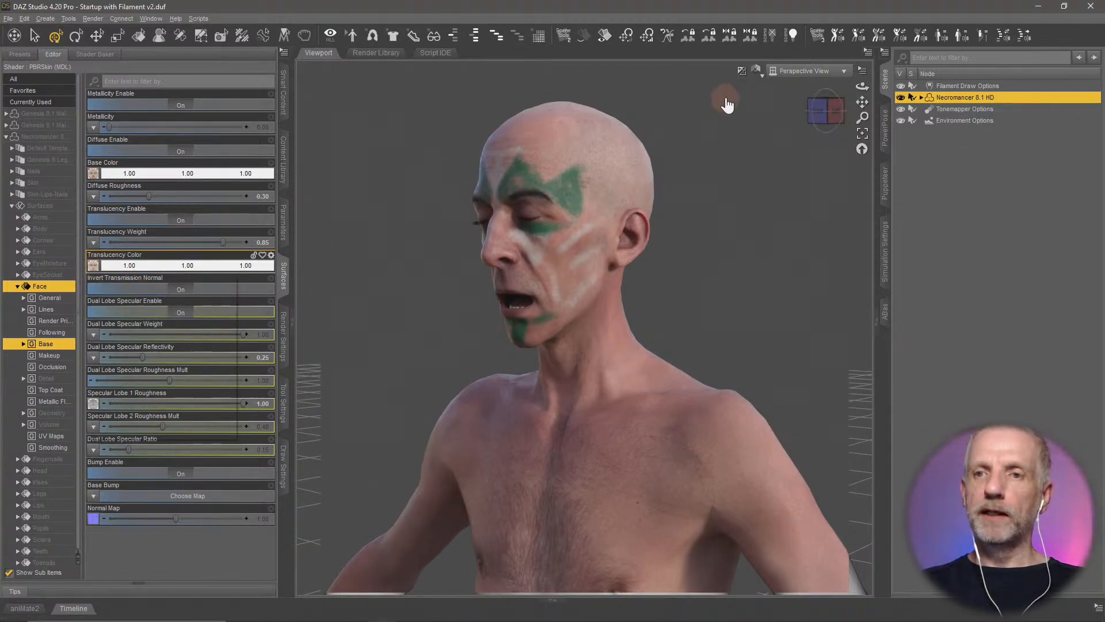
# Switch the viewport out of the rendered preview and open the Face's Translucency Color map in the Layered Image Editor.
pyautogui.click(756, 70)
pyautogui.click(766, 212)
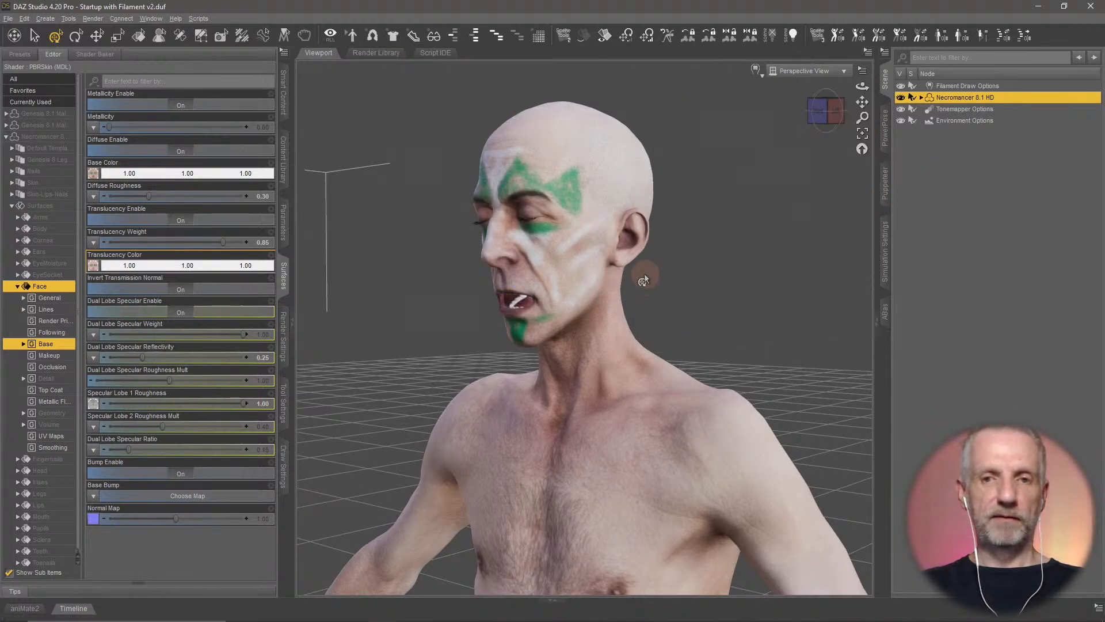
pyautogui.click(93, 266)
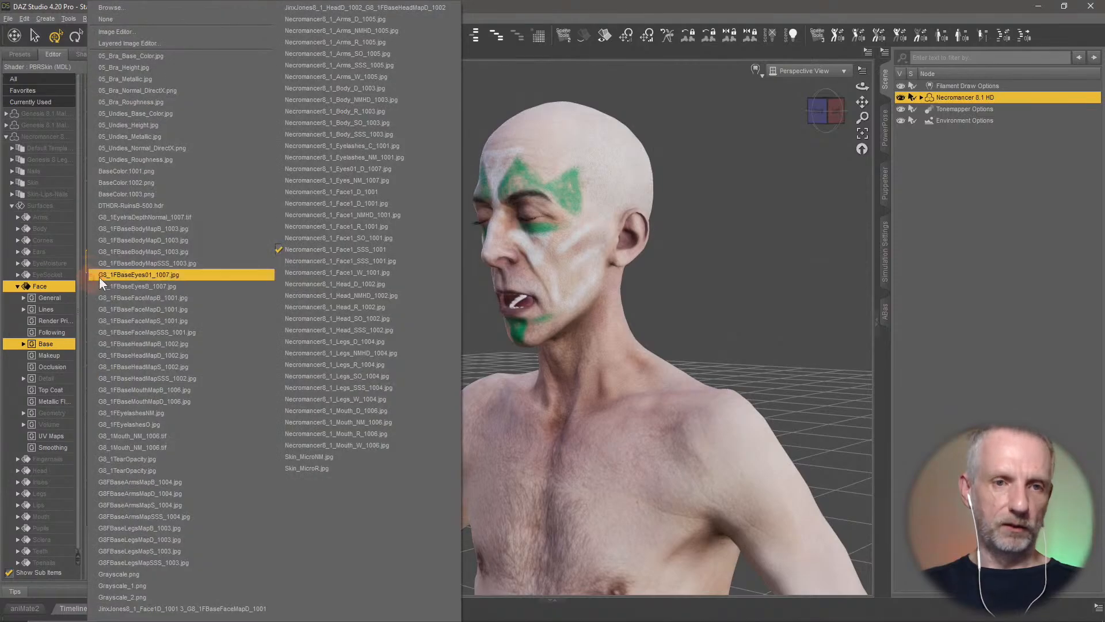
pyautogui.click(167, 41)
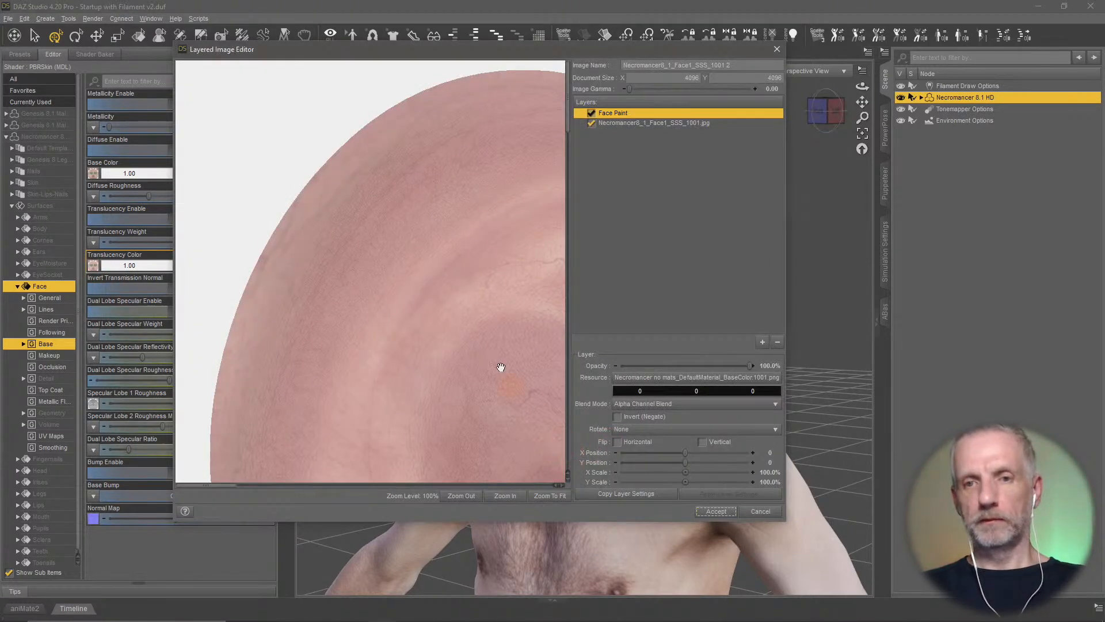
# Point the Translucency Color's Face Paint layer to the BaseColor.1001 image in Face Painting Stream's Maps 1 folder and accept the layered image.
pyautogui.click(623, 112)
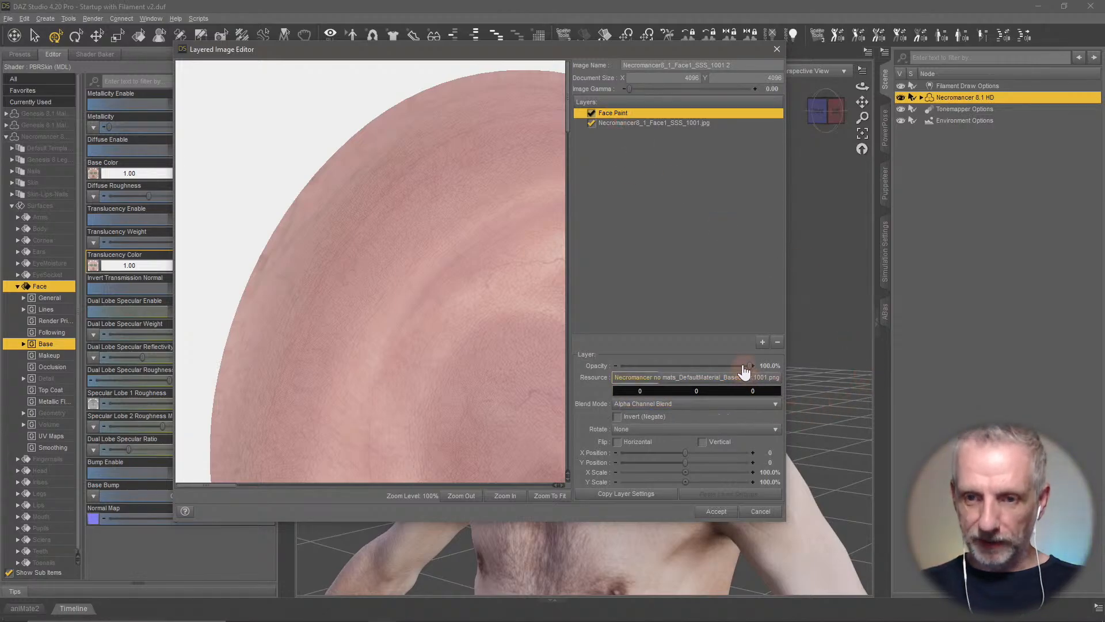
pyautogui.click(718, 379)
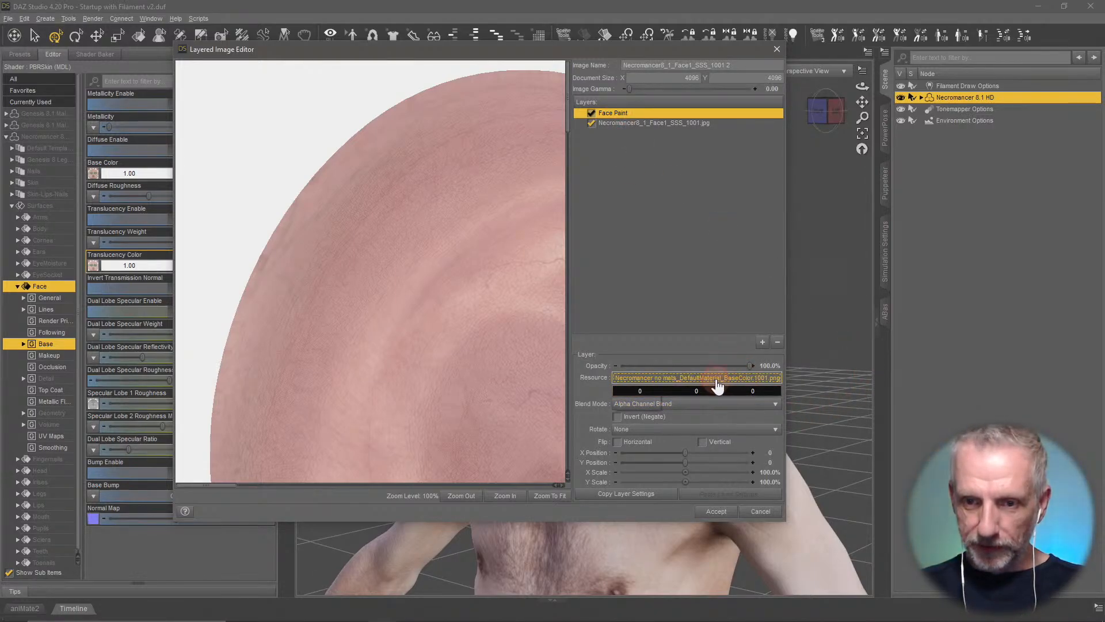
pyautogui.click(631, 389)
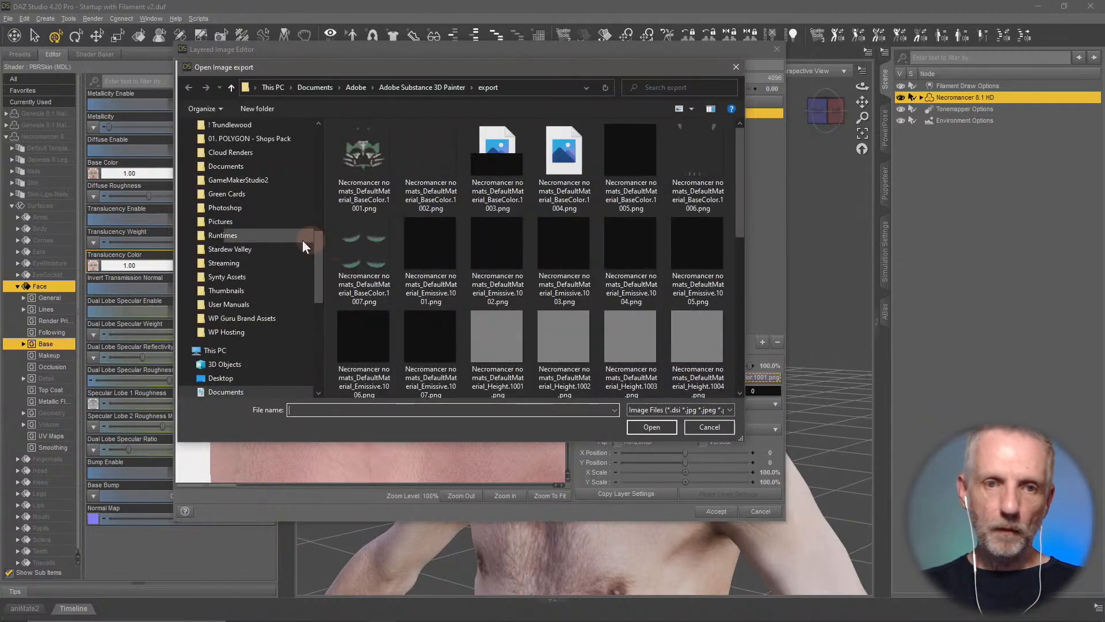
pyautogui.scroll(3, 302, 240)
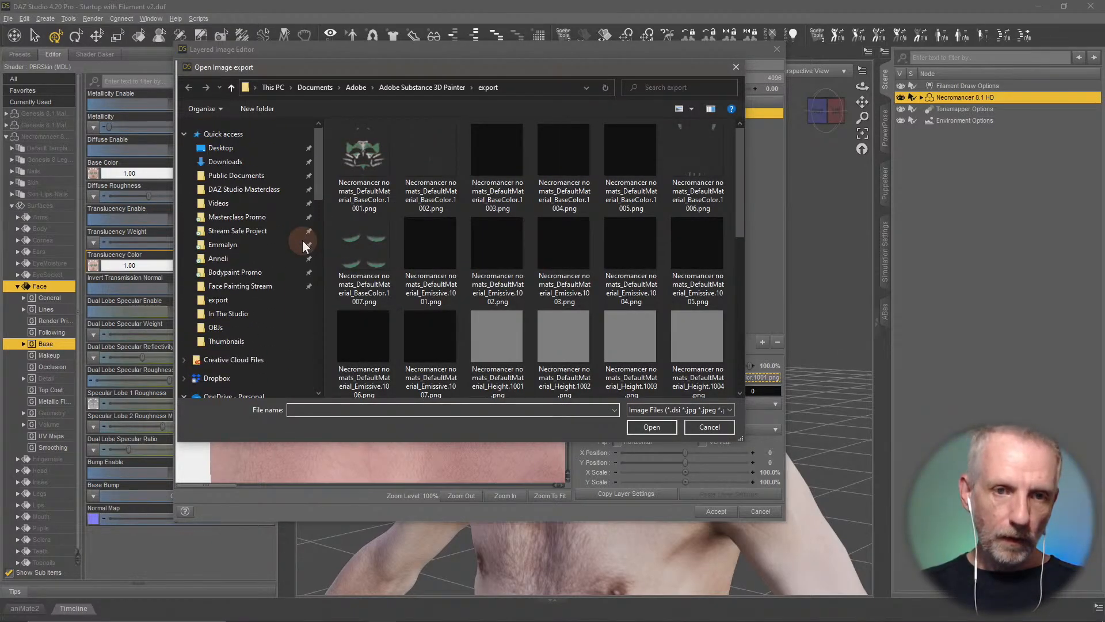
pyautogui.click(254, 149)
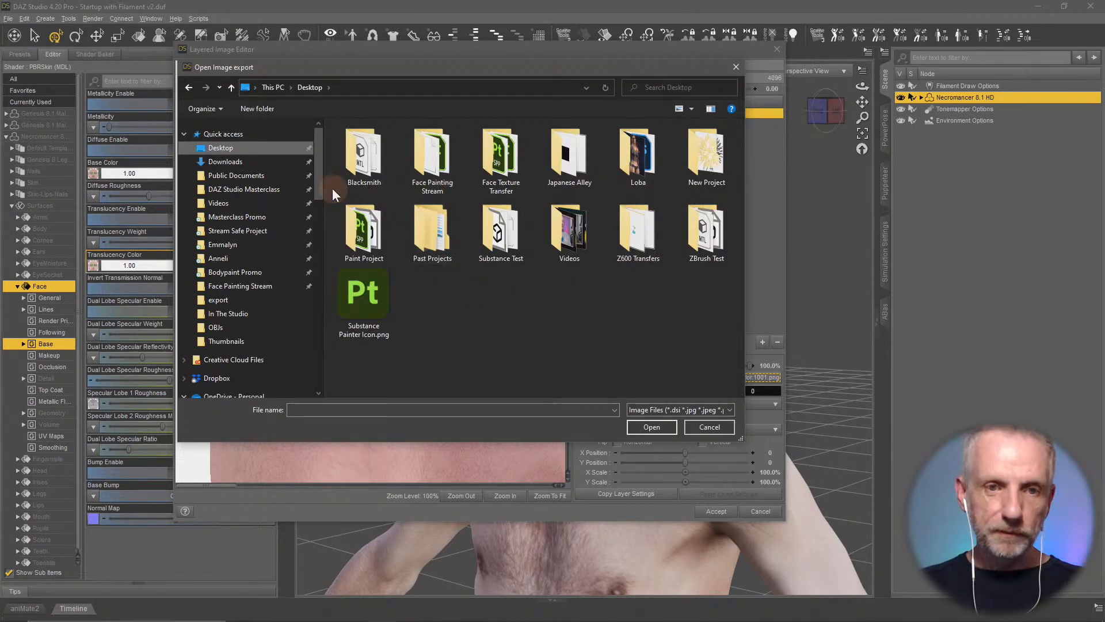
pyautogui.click(264, 290)
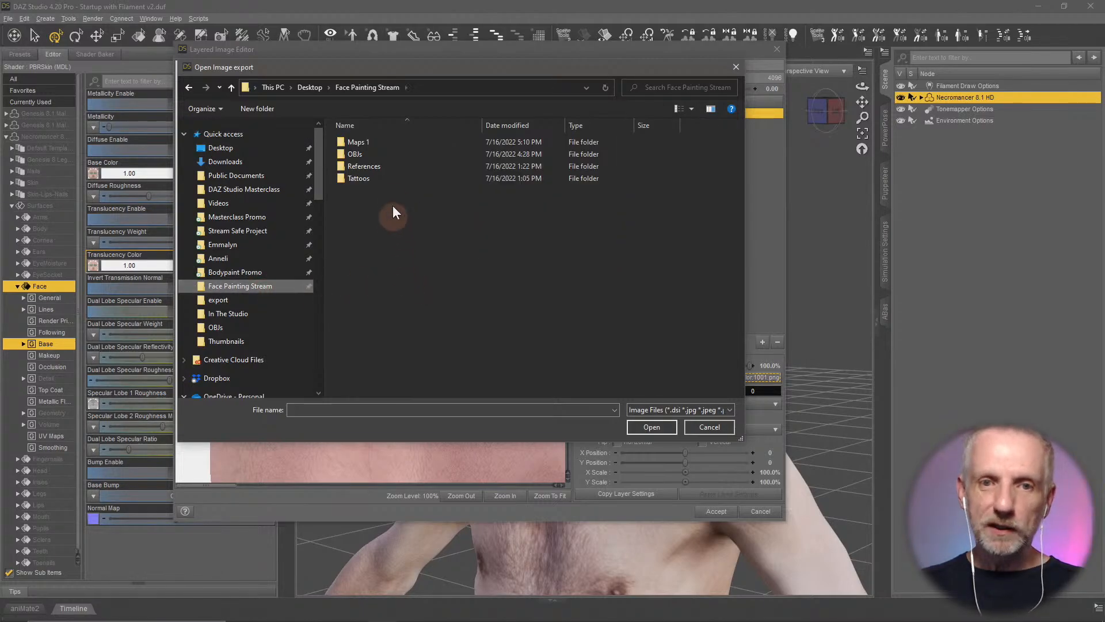
pyautogui.doubleClick(381, 141)
pyautogui.click(362, 151)
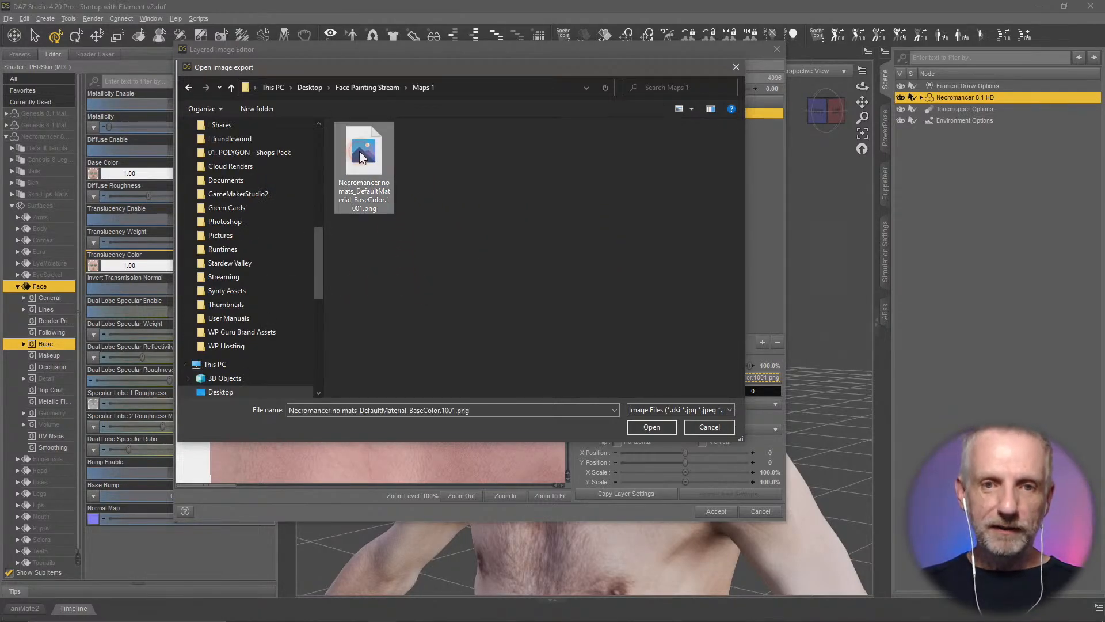
pyautogui.click(653, 427)
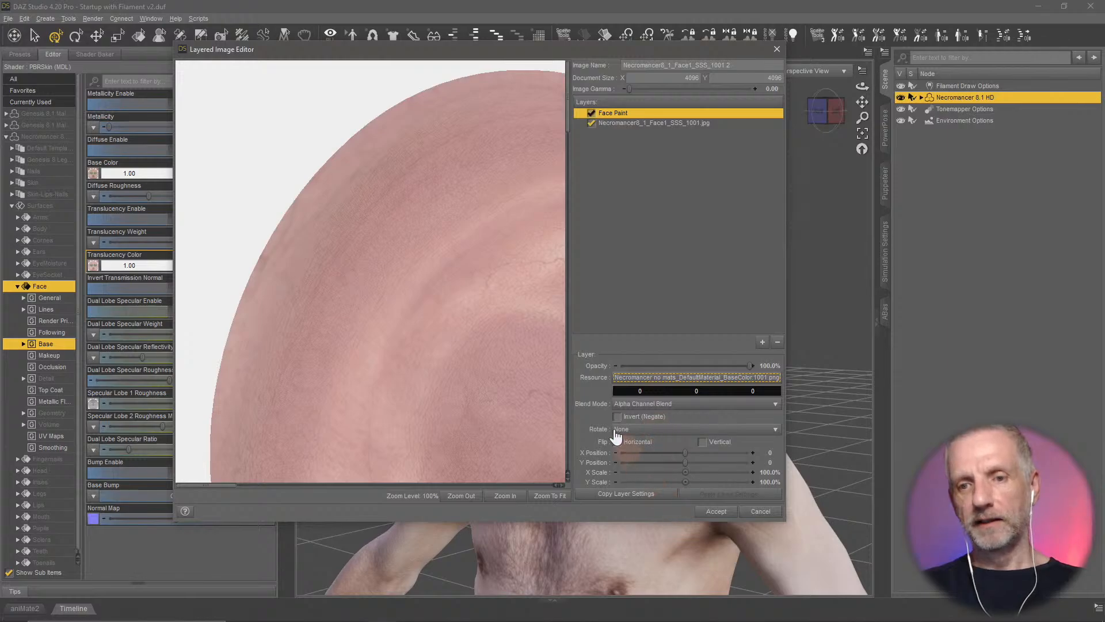
pyautogui.click(546, 498)
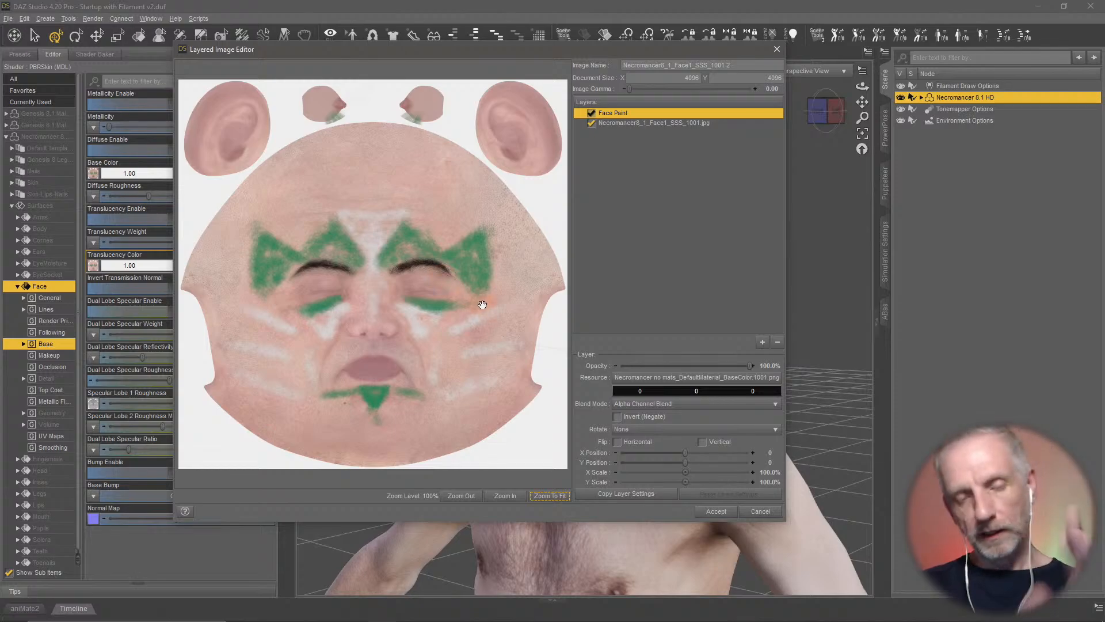
pyautogui.click(707, 512)
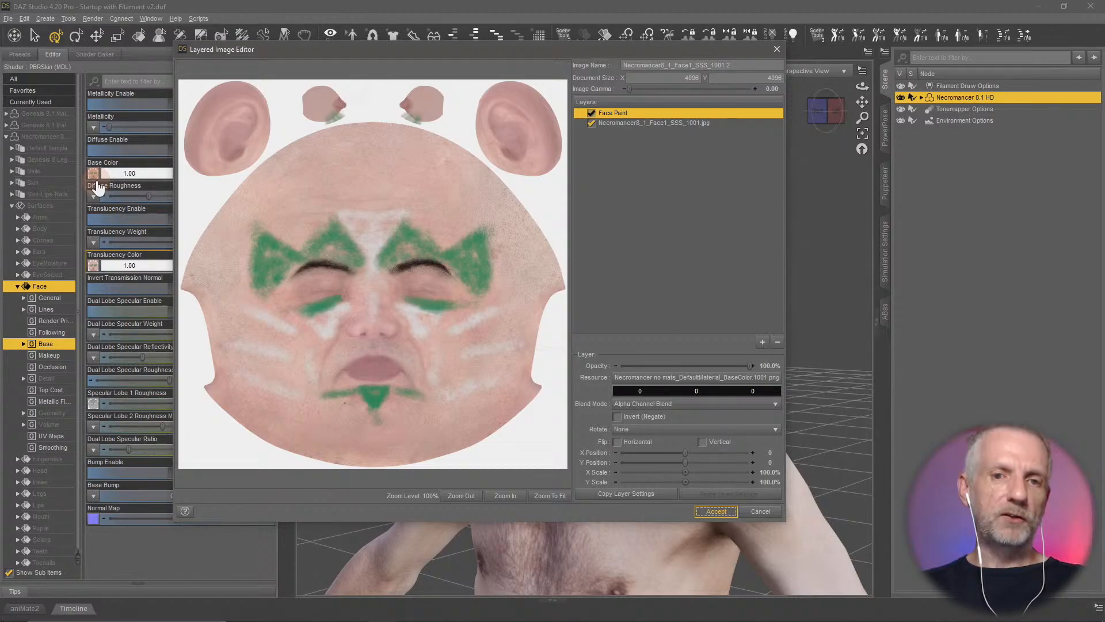
pyautogui.press('Escape')
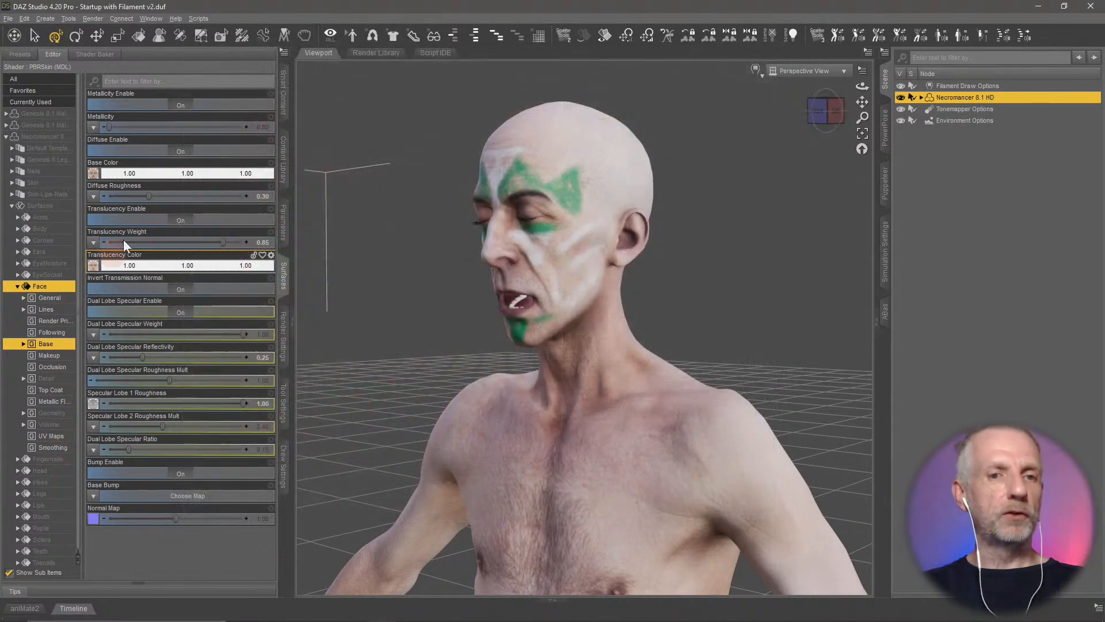
# Open the Face's Base Color map in the Layered Image Editor and rename its New Layer as Face Paint.
pyautogui.click(93, 175)
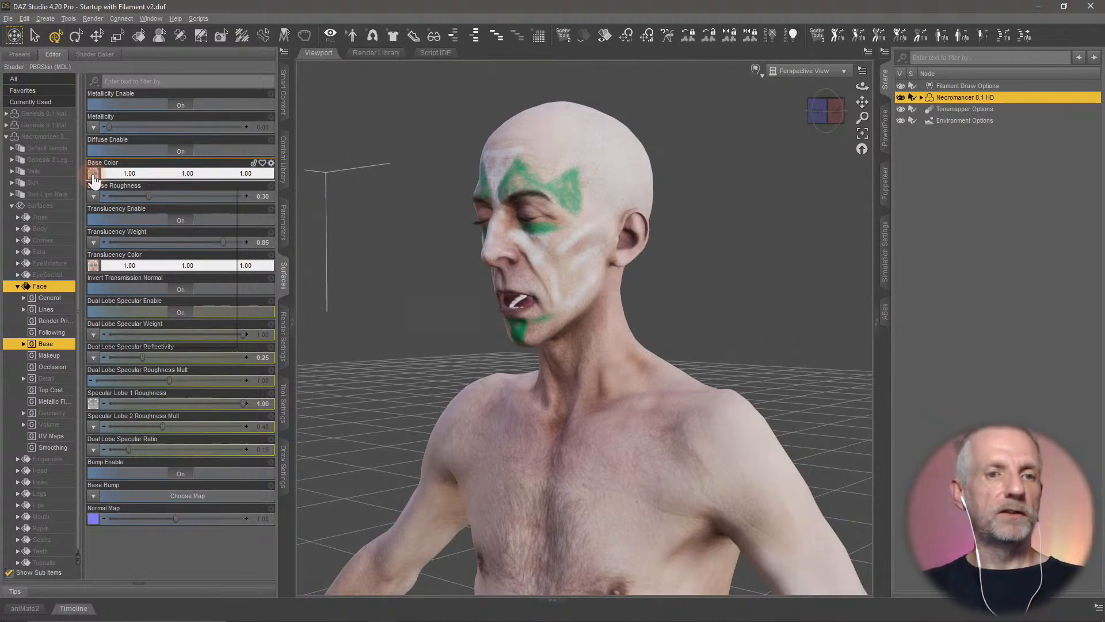
pyautogui.click(93, 175)
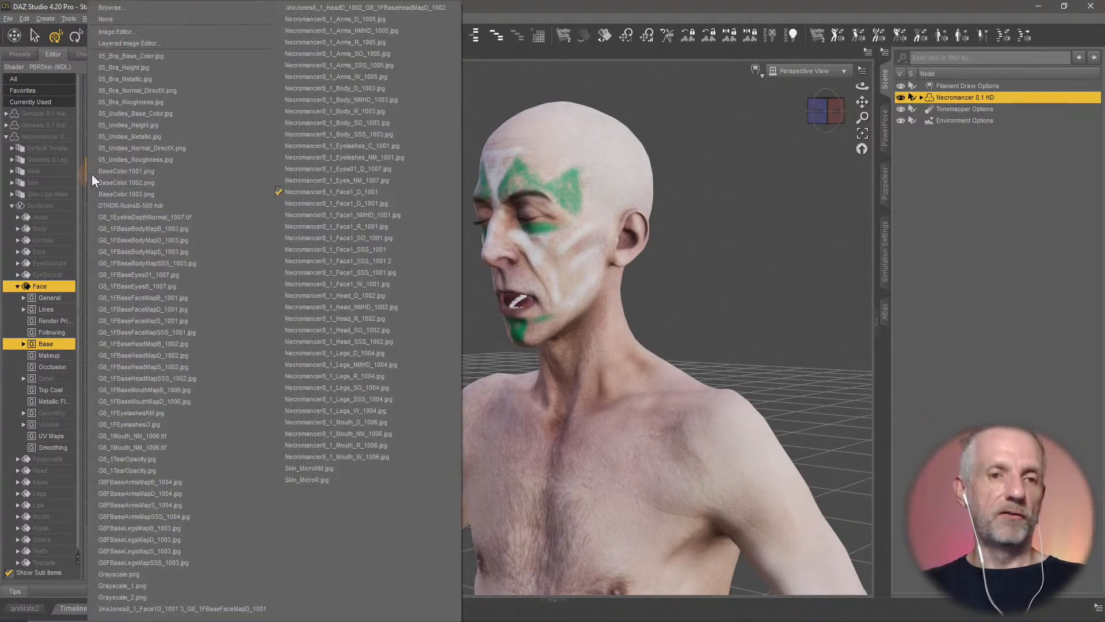
pyautogui.click(166, 44)
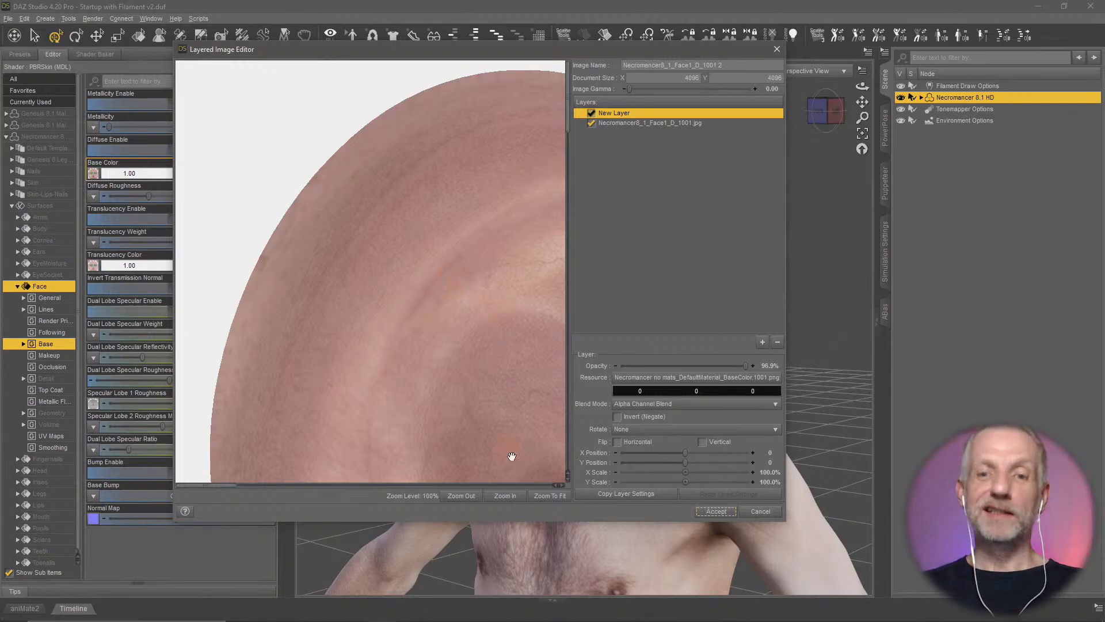
pyautogui.click(550, 496)
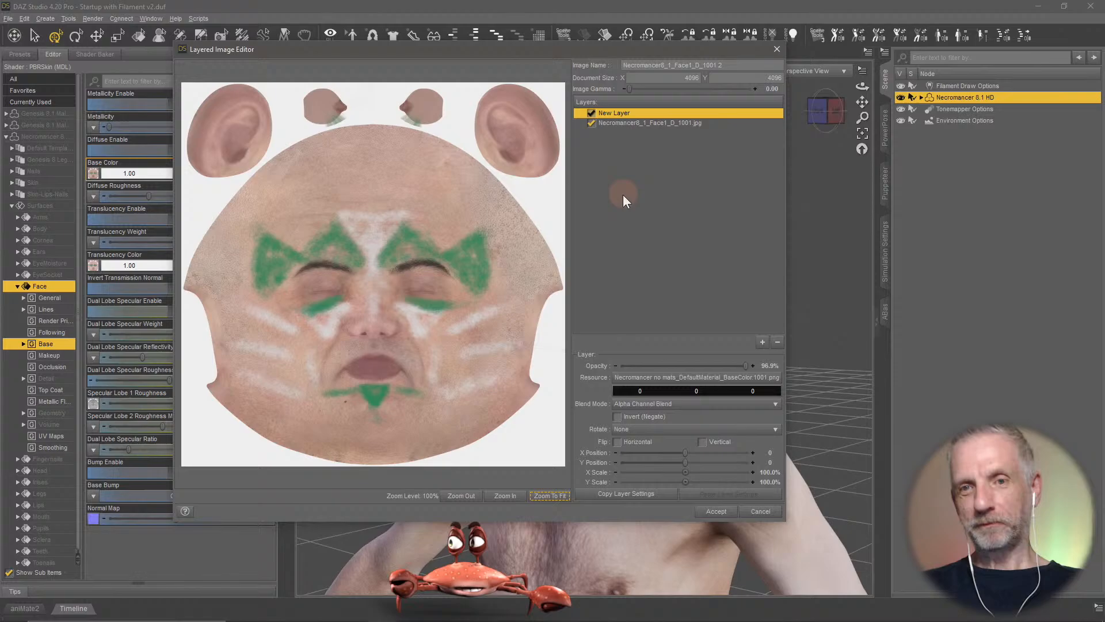
pyautogui.doubleClick(618, 112)
pyautogui.write('Face')
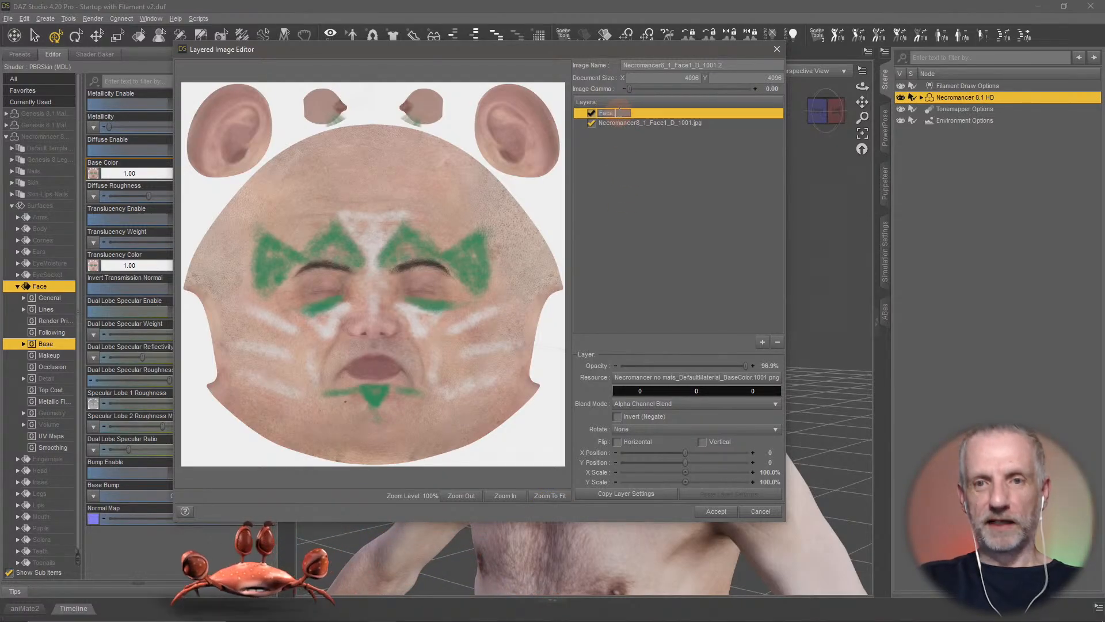
pyautogui.write(' Paint')
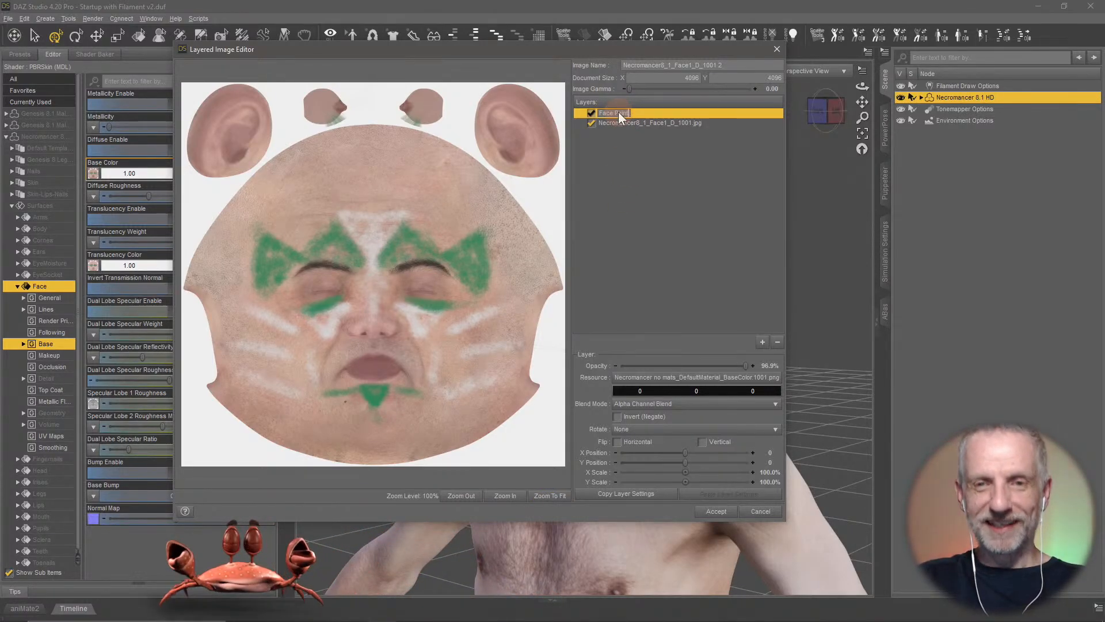
pyautogui.press('Return')
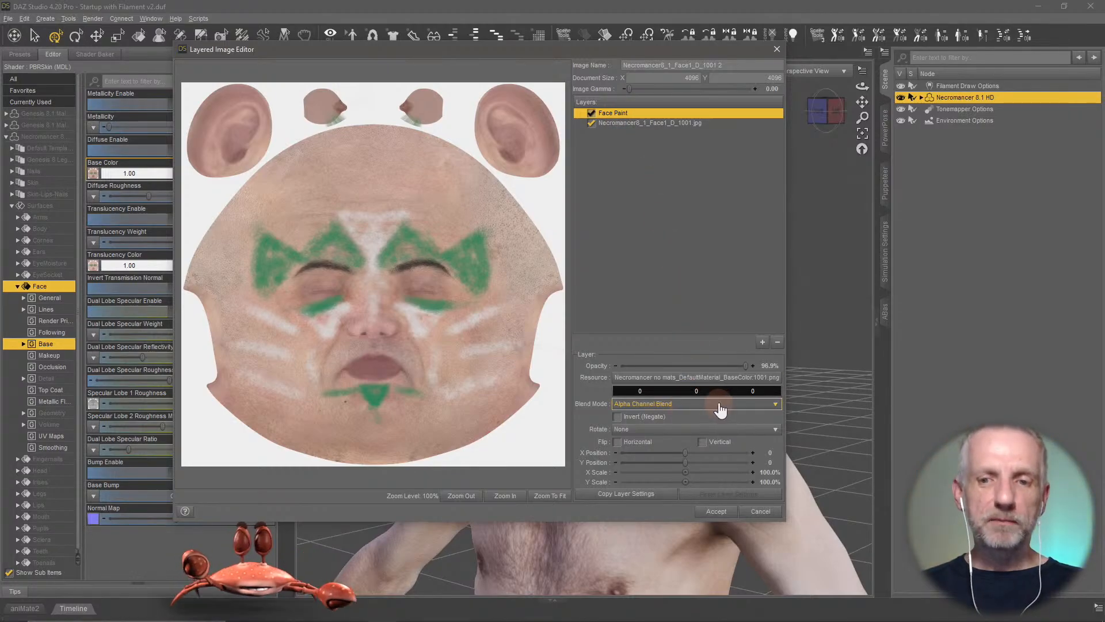
# Point the Base Color's Face Paint layer to the BaseColor.1001 image in the Maps 1 folder and accept the layered image.
pyautogui.click(727, 382)
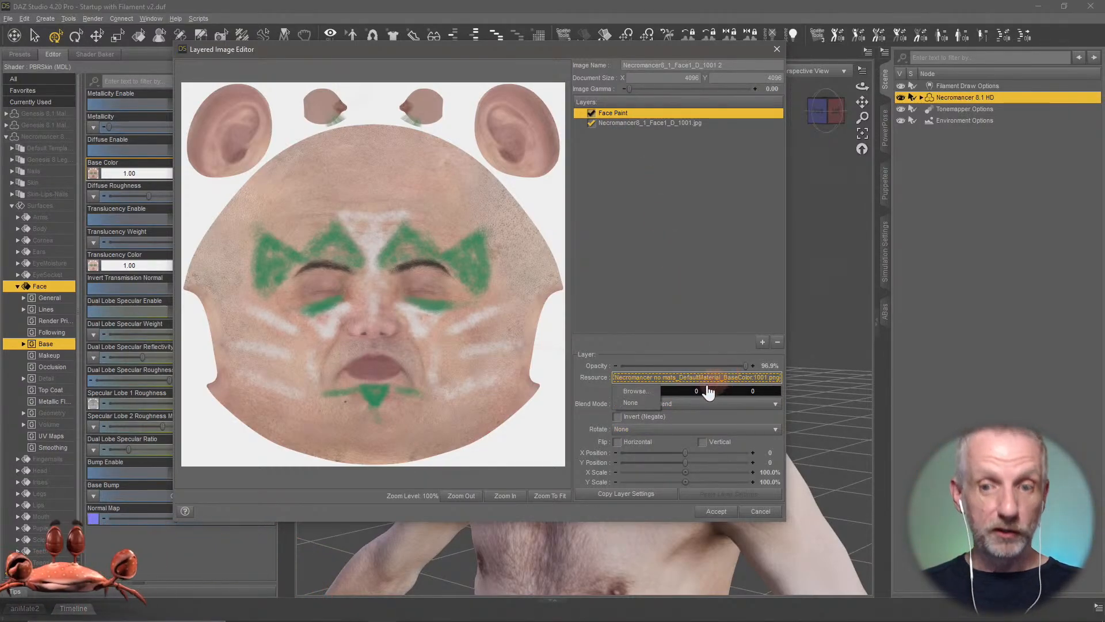
pyautogui.click(646, 392)
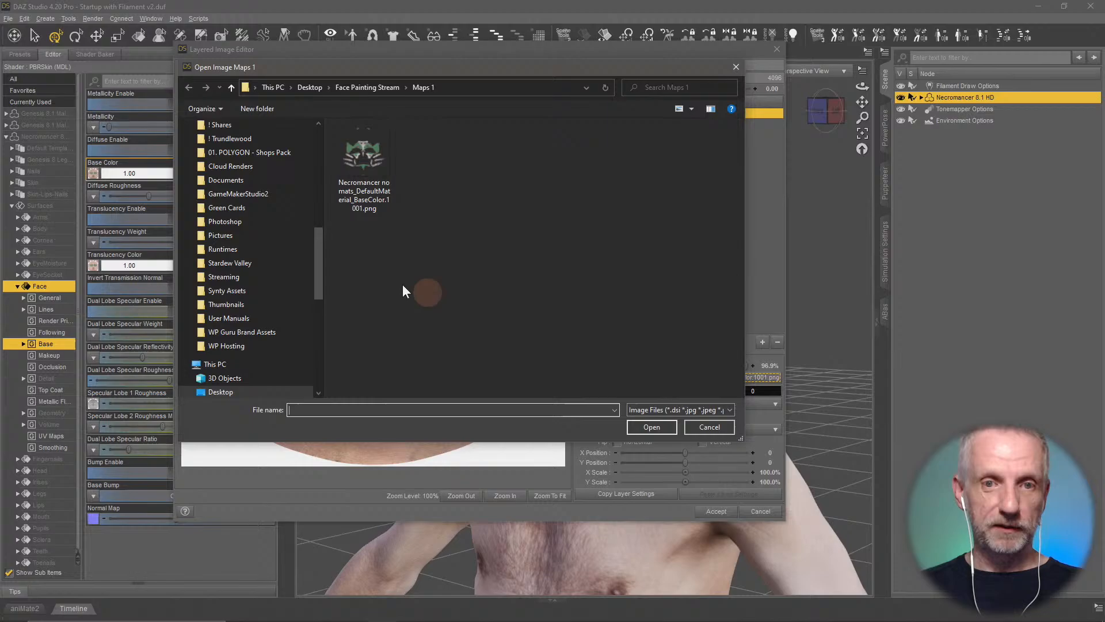
pyautogui.click(347, 165)
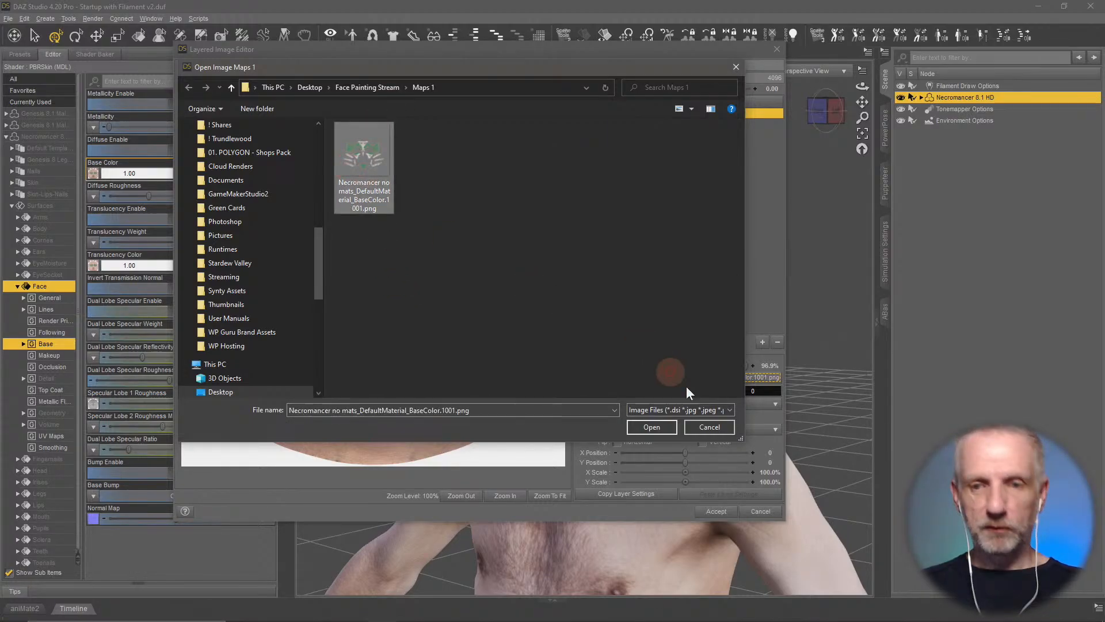
pyautogui.click(652, 427)
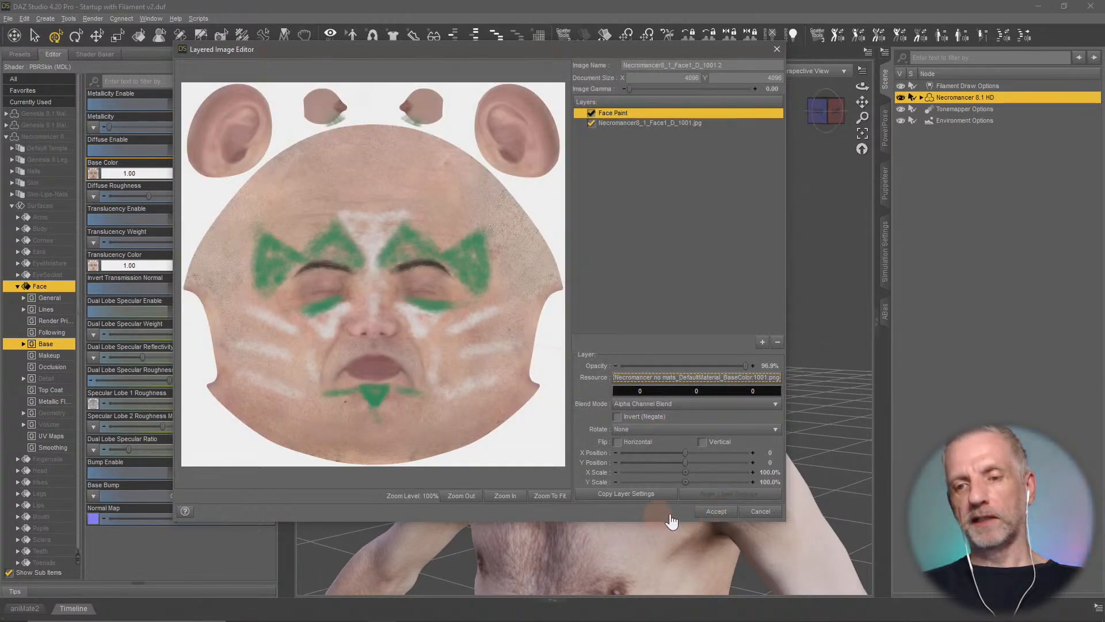
pyautogui.click(720, 513)
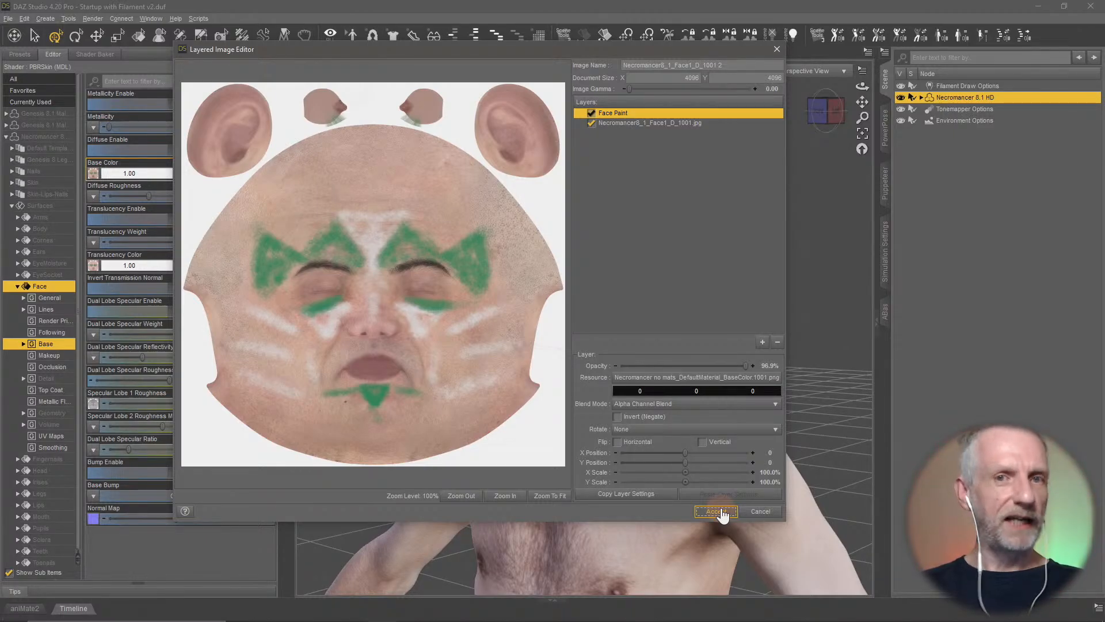
pyautogui.click(722, 512)
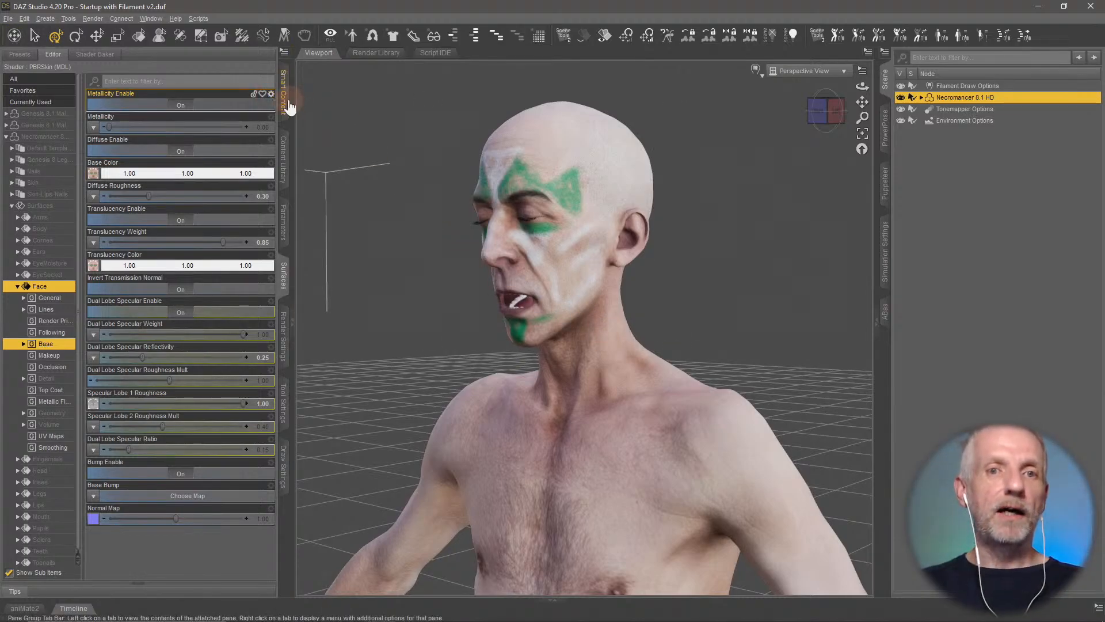
# Select the Bodypaint Promo folder in the Content Library.
pyautogui.click(286, 162)
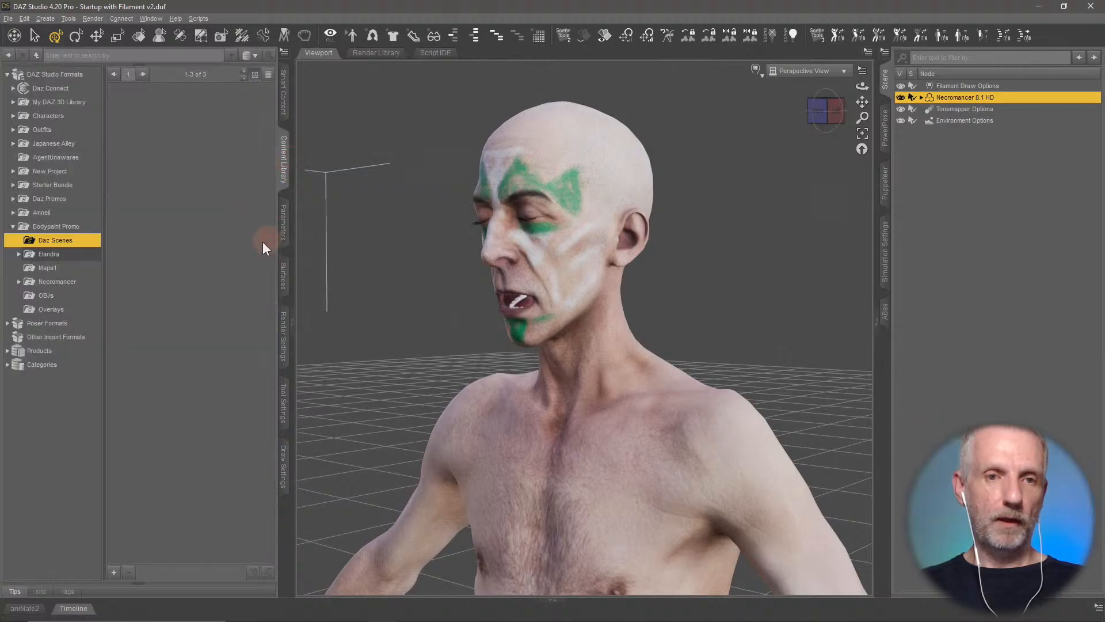
pyautogui.click(77, 227)
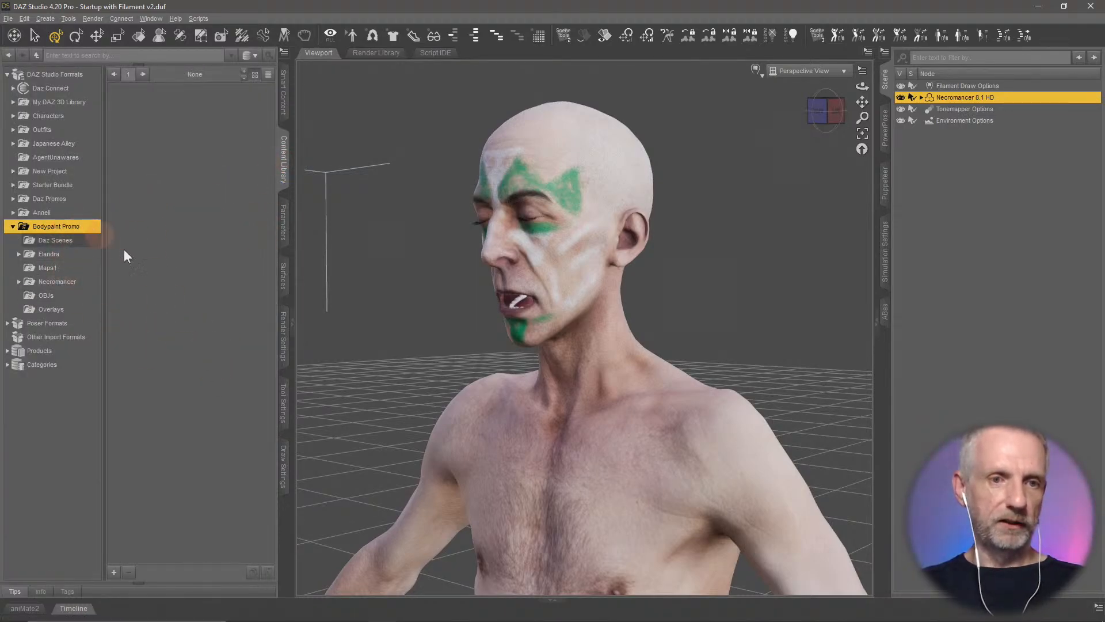
pyautogui.click(113, 572)
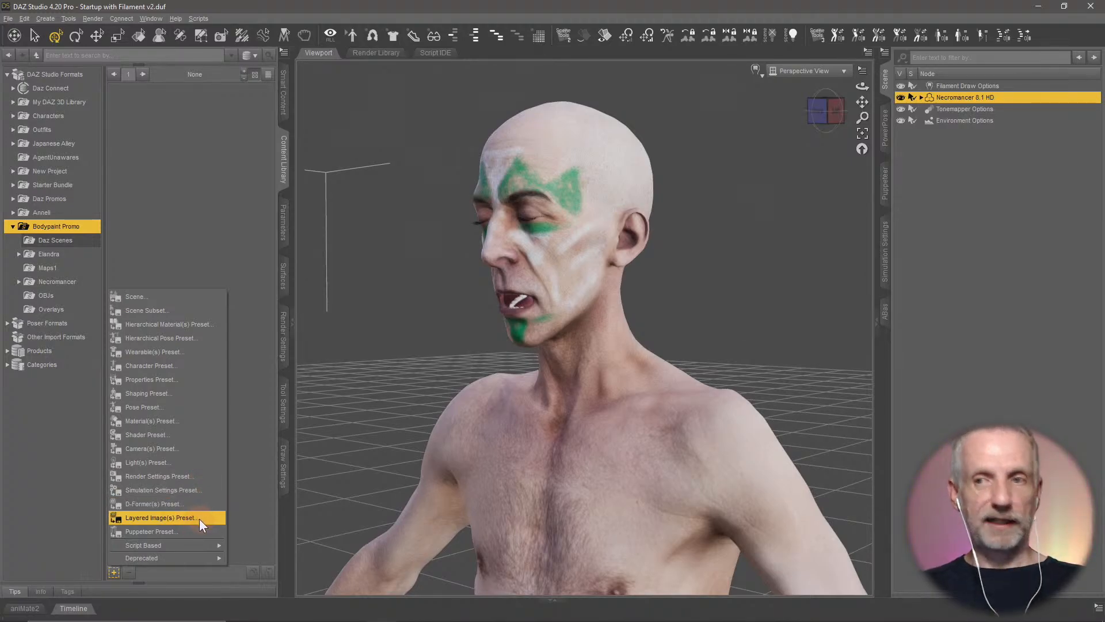
pyautogui.click(8, 17)
pyautogui.moveTo(54, 94)
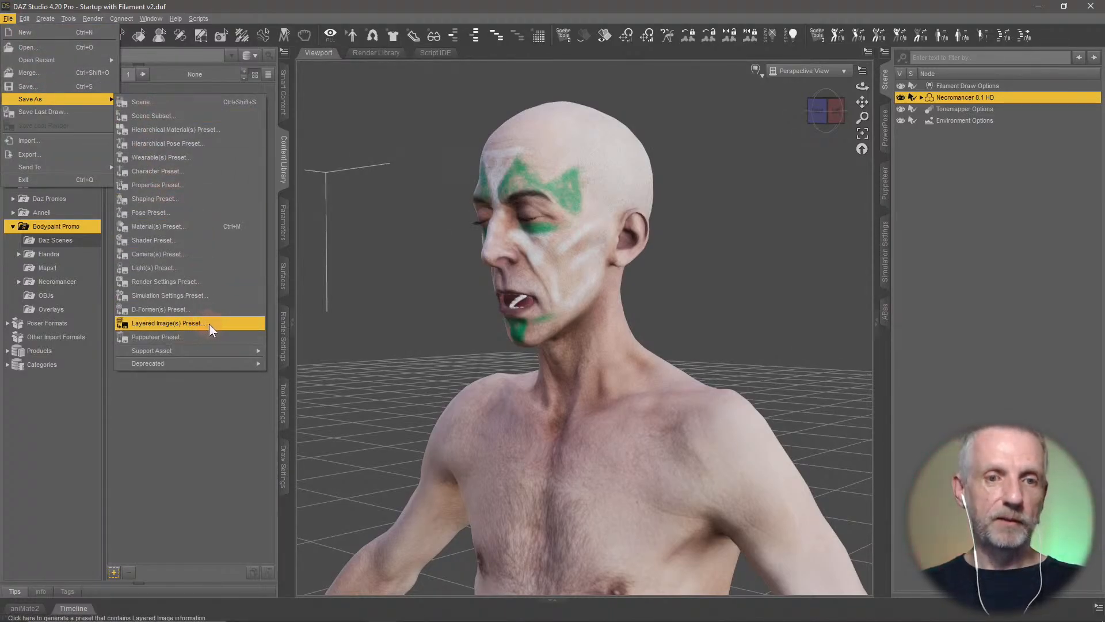
pyautogui.press('Escape')
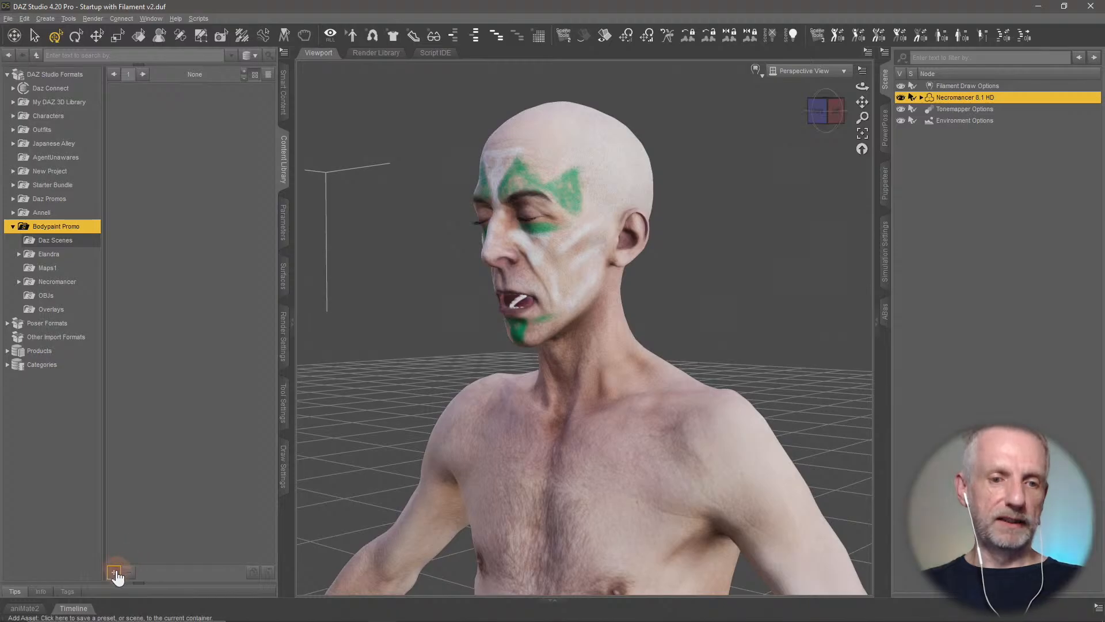
# Start saving a Layered Image(s) Preset named Face Paint 1 LI in the Bodypaint Promo folder.
pyautogui.click(113, 572)
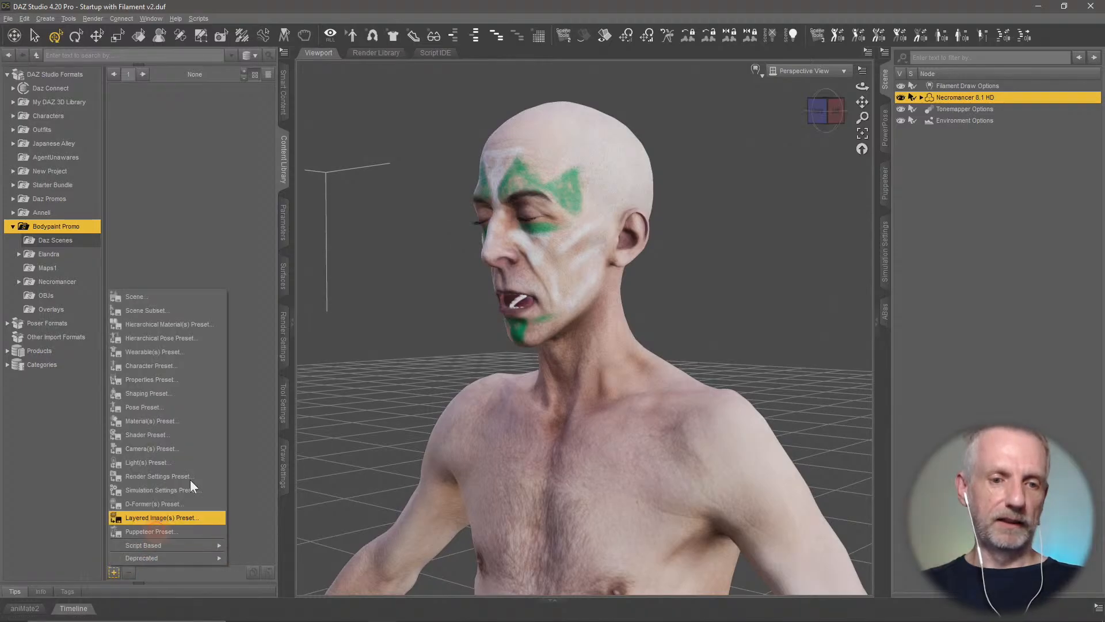
pyautogui.click(188, 518)
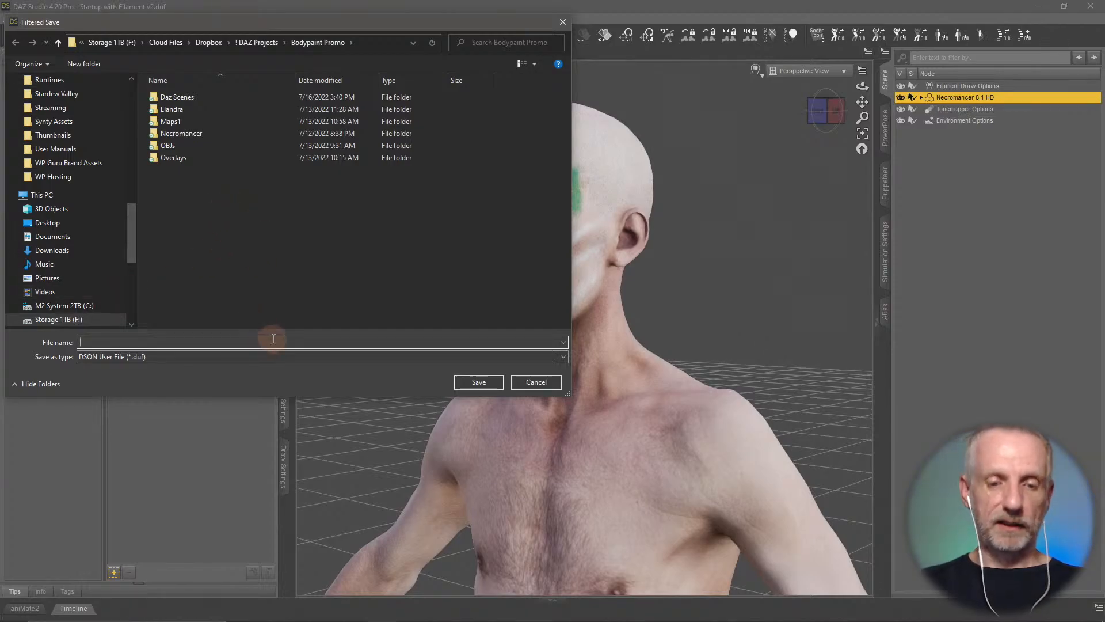
pyautogui.write('Face Paint 1 L')
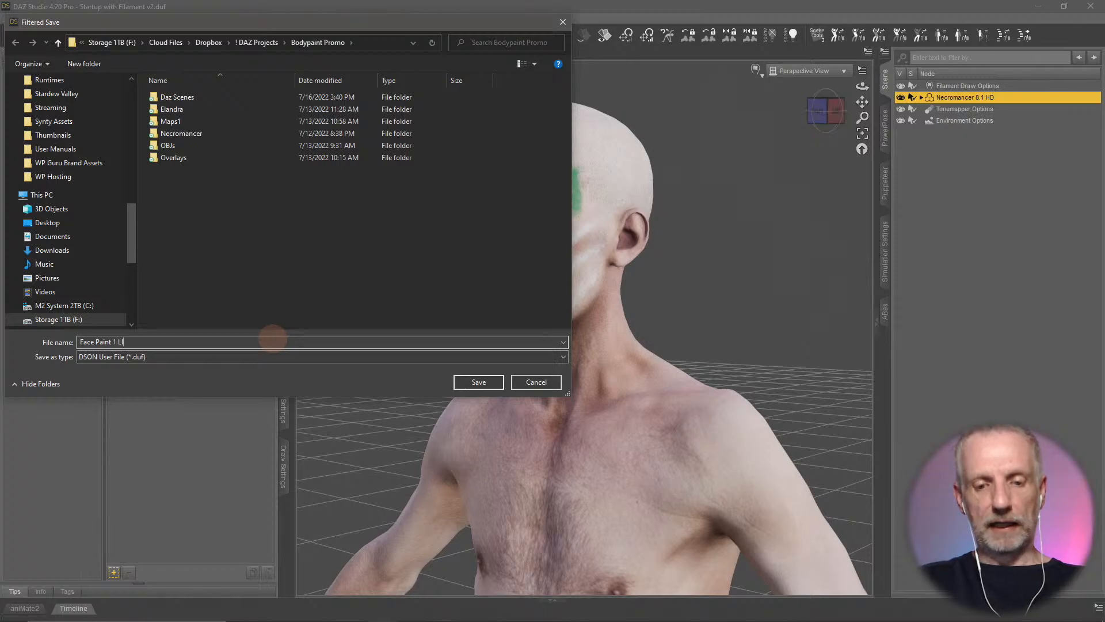
pyautogui.press('Return')
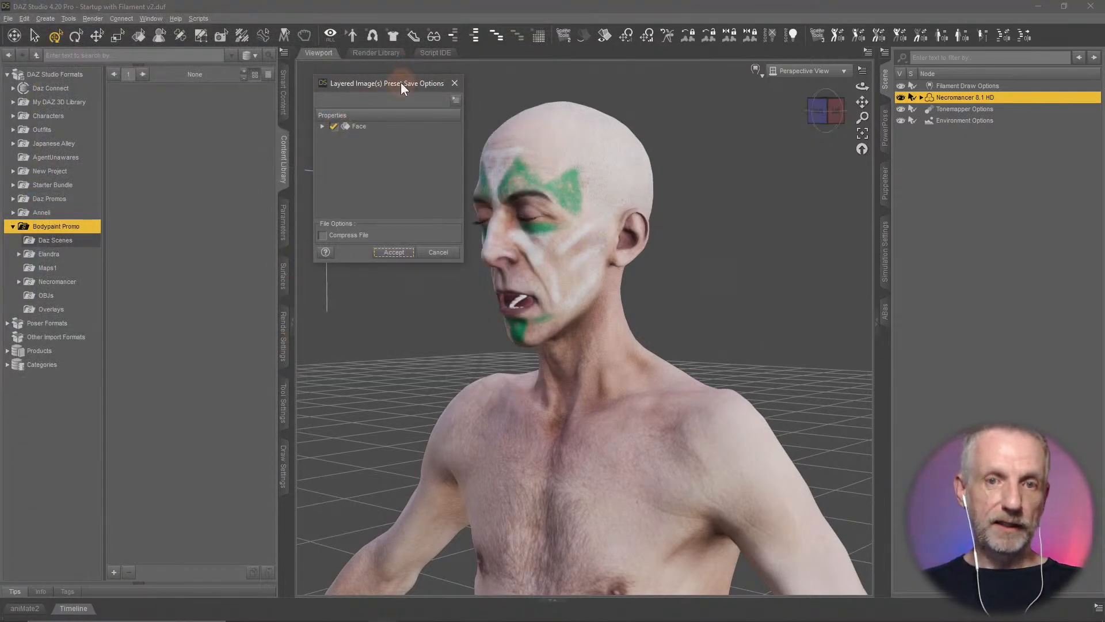
# Save the layered image preset with the Face's Base Color and Translucency Color properties included and file compression off.
pyautogui.moveTo(399, 84); pyautogui.dragTo(215, 58)
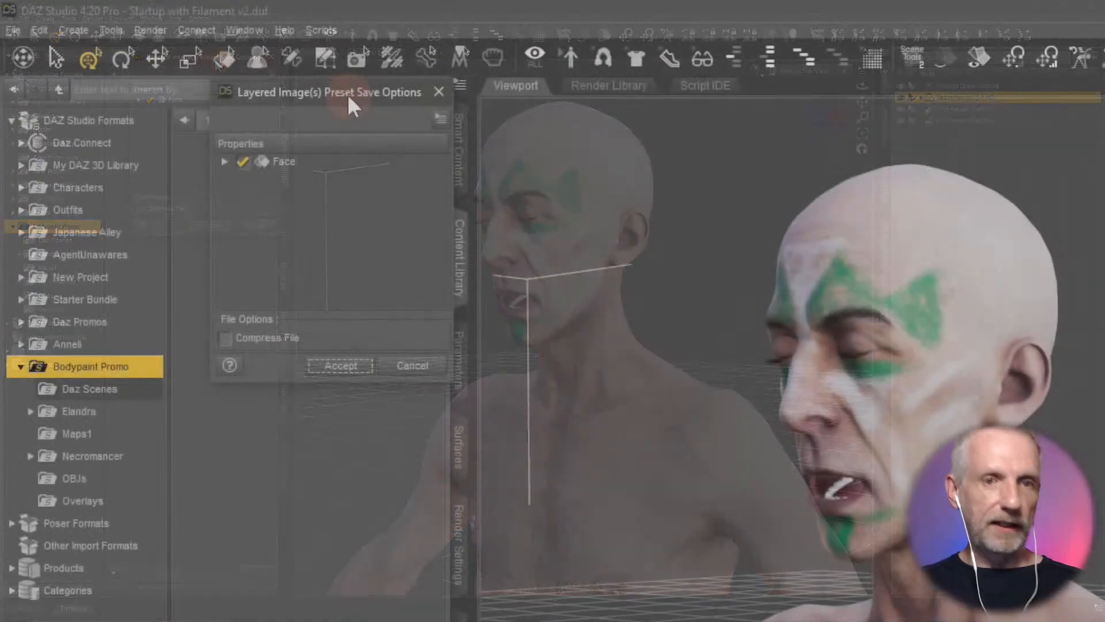
pyautogui.click(225, 162)
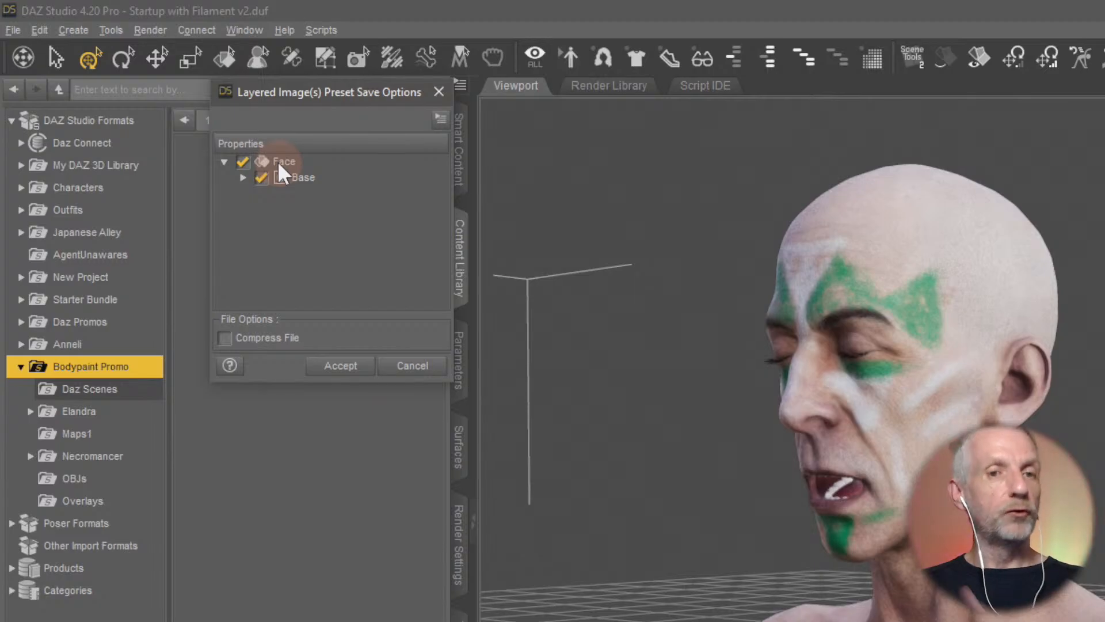
pyautogui.click(243, 178)
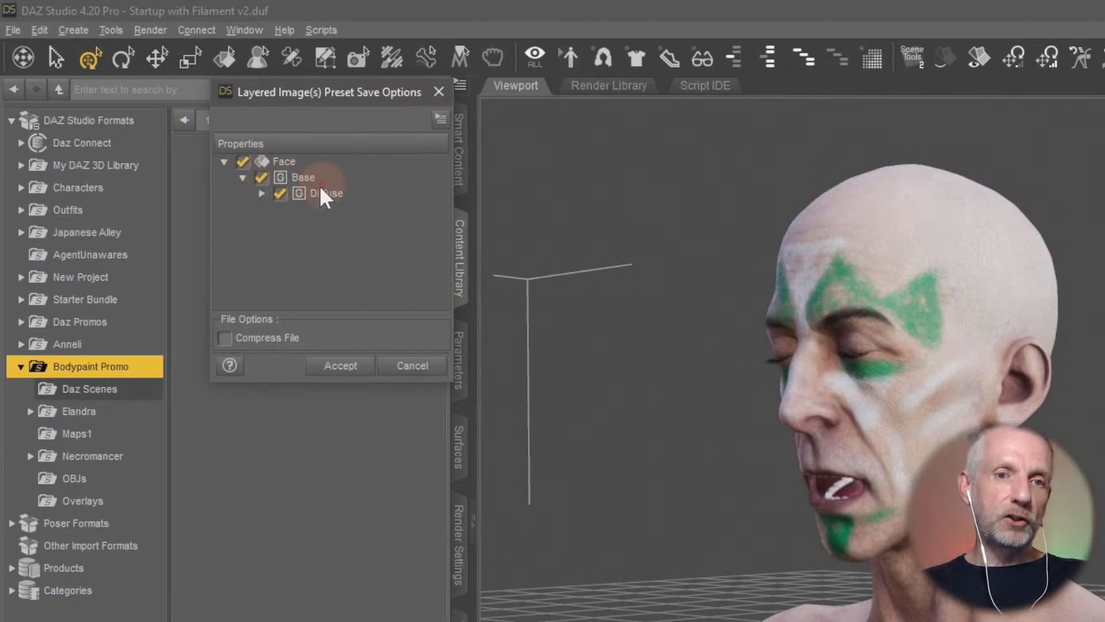
pyautogui.click(262, 194)
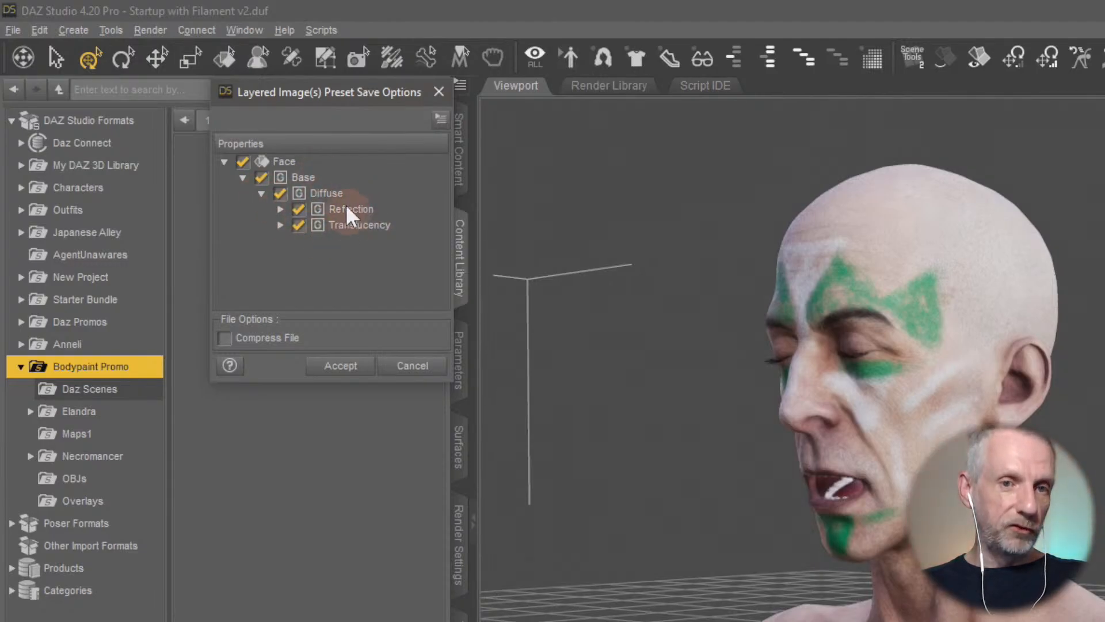
pyautogui.click(281, 209)
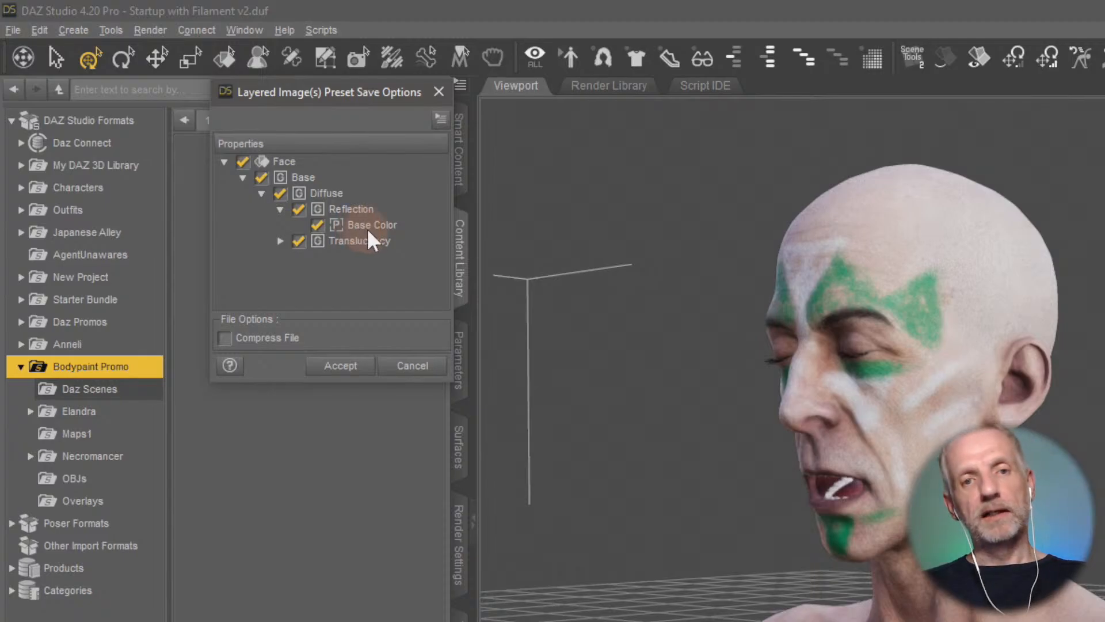
pyautogui.click(280, 241)
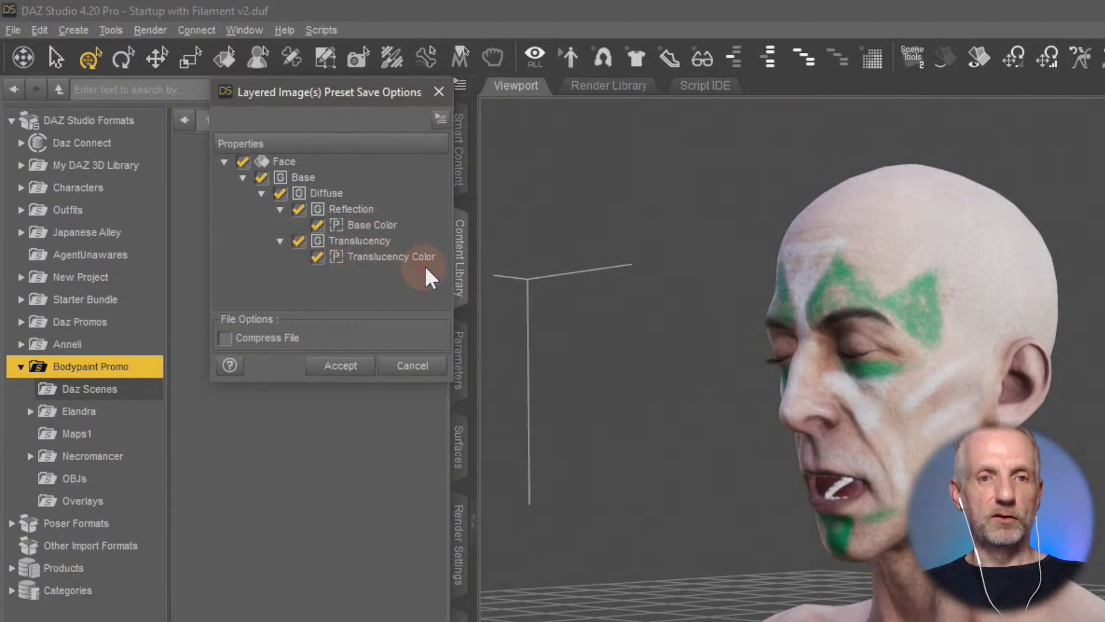
pyautogui.click(351, 366)
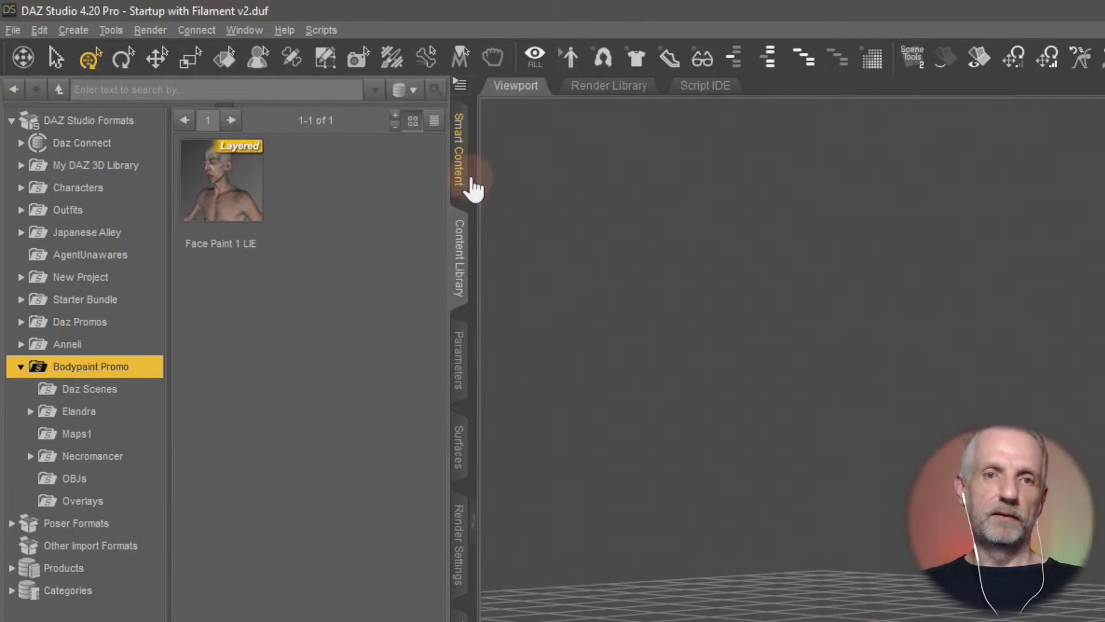
# Load the Genesis 8.1 Basic Male figure from the Genesis 8 Starter Essentials product into the scene.
pyautogui.click(460, 170)
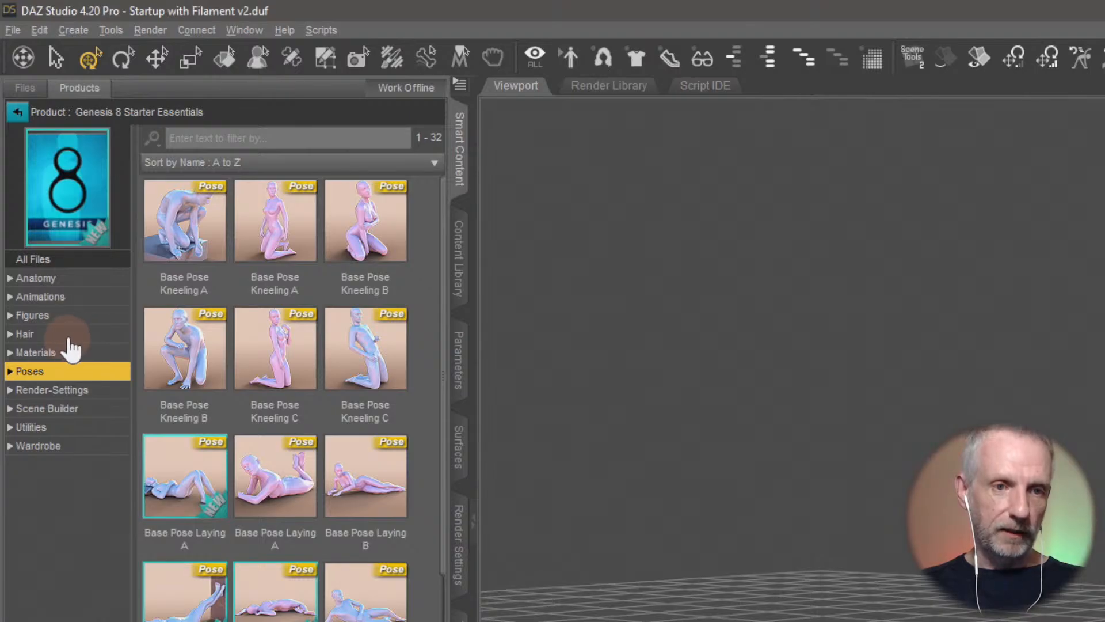
pyautogui.click(85, 317)
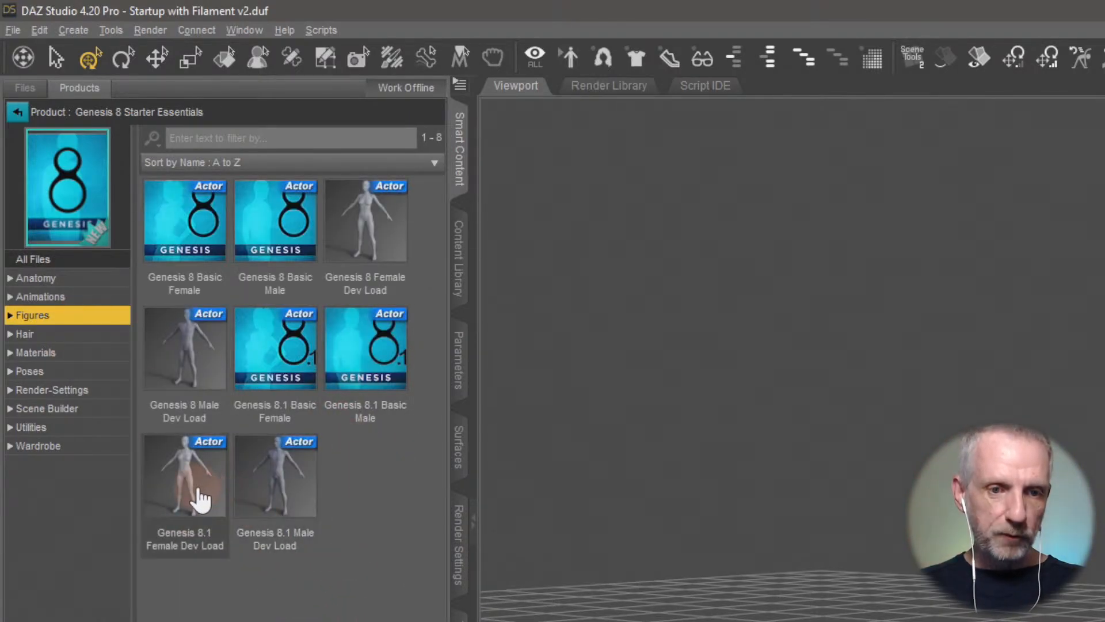
pyautogui.moveTo(289, 494)
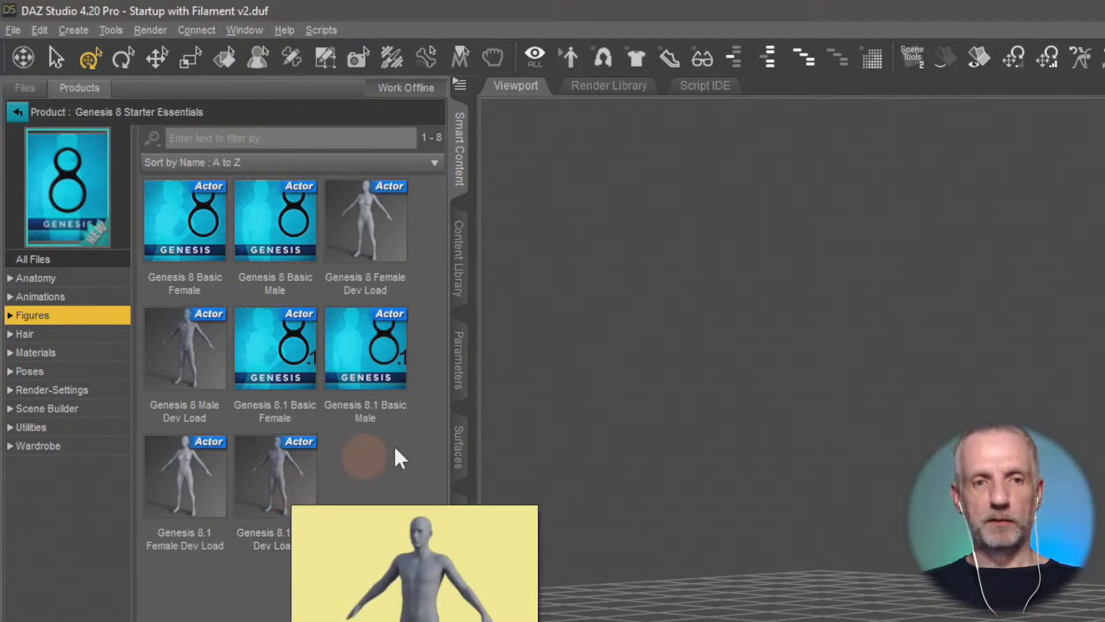
pyautogui.doubleClick(389, 368)
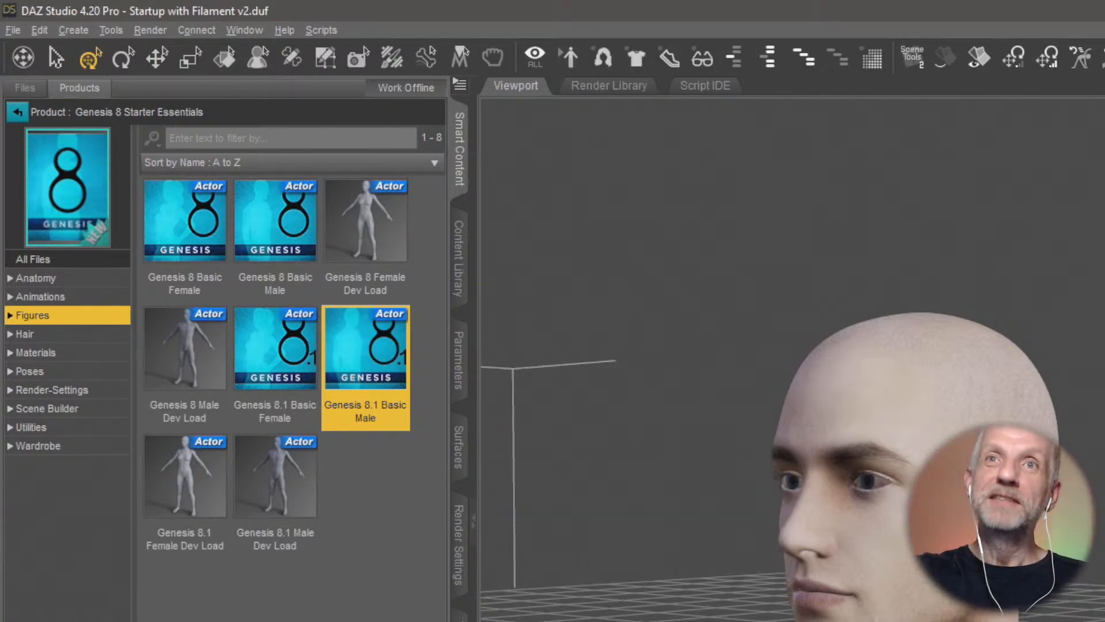
pyautogui.scroll(-4, 792, 360)
pyautogui.scroll(8, 793, 360)
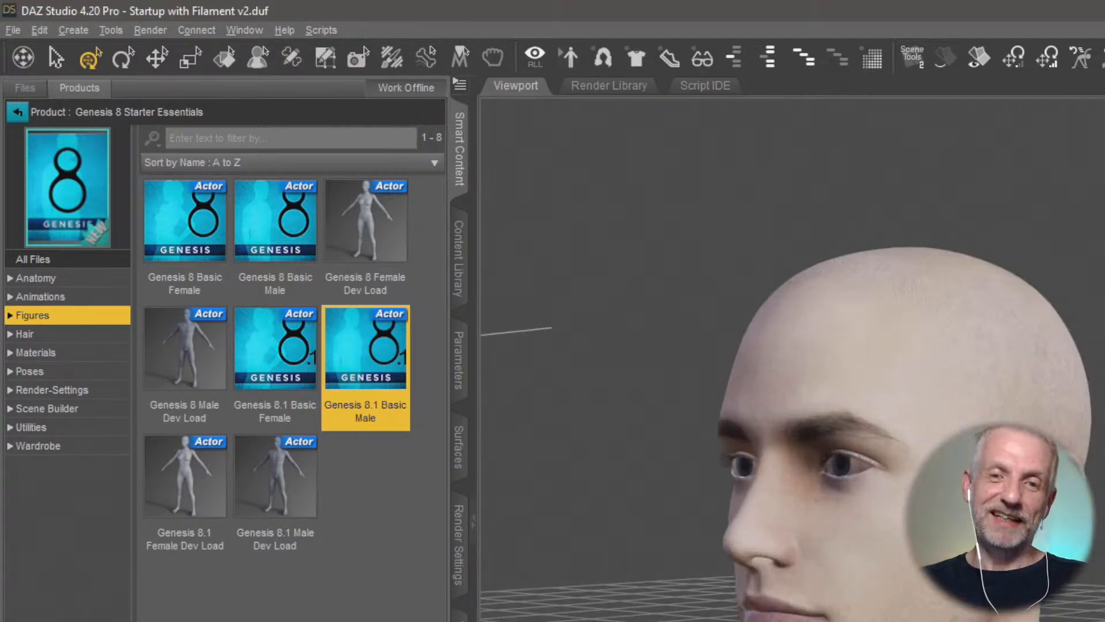
pyautogui.scroll(-3, 793, 360)
pyautogui.scroll(-2, 793, 359)
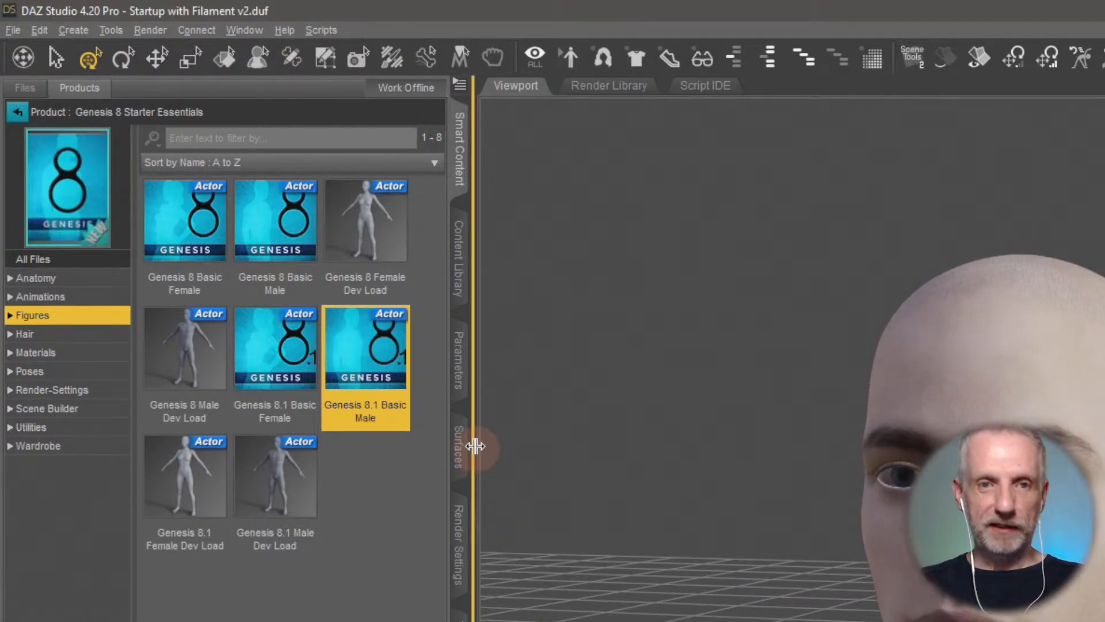
# Apply the Face Paint 1 LIE preset from the Bodypaint Promo folder to the Genesis 8.1 Male and inspect the face.
pyautogui.click(460, 288)
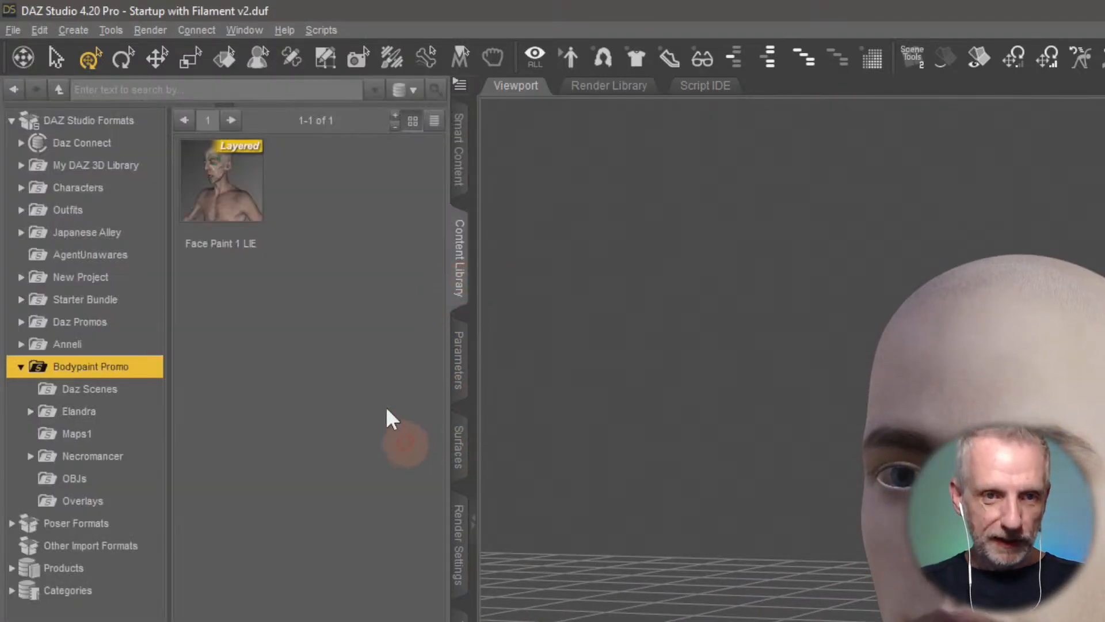
pyautogui.doubleClick(221, 185)
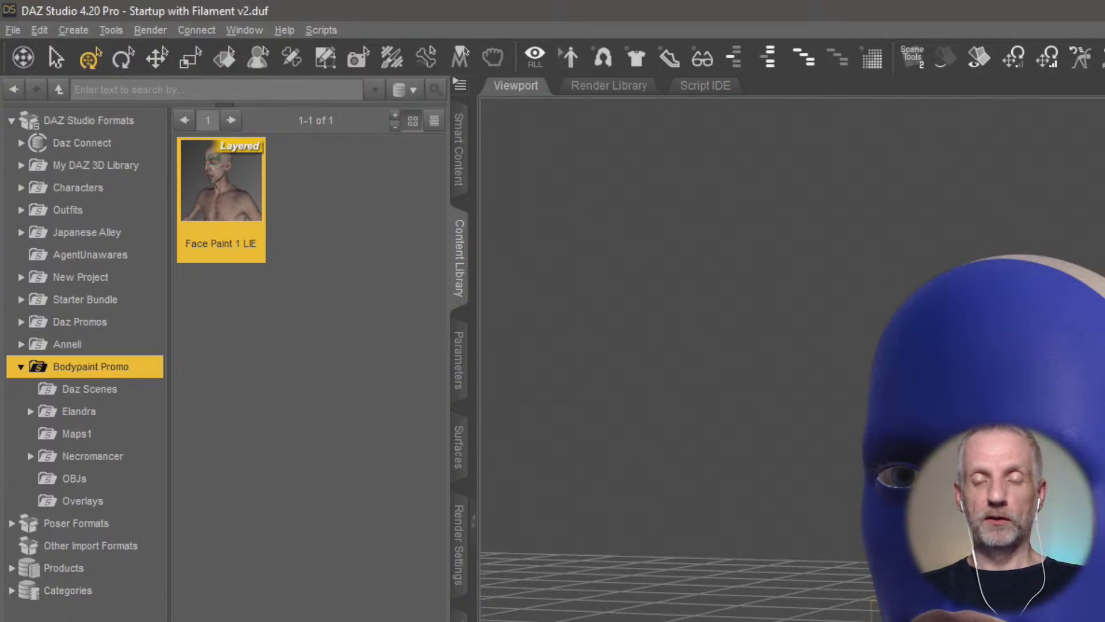
pyautogui.moveTo(852, 357)
pyautogui.mouseDown()
pyautogui.moveTo(766, 357)
pyautogui.moveTo(841, 357)
pyautogui.mouseUp()
pyautogui.scroll(3, 792, 368)
pyautogui.moveTo(806, 357)
pyautogui.mouseDown(button='middle')
pyautogui.moveTo(829, 357)
pyautogui.moveTo(714, 356)
pyautogui.moveTo(852, 360)
pyautogui.moveTo(662, 365)
pyautogui.mouseUp(button='middle')
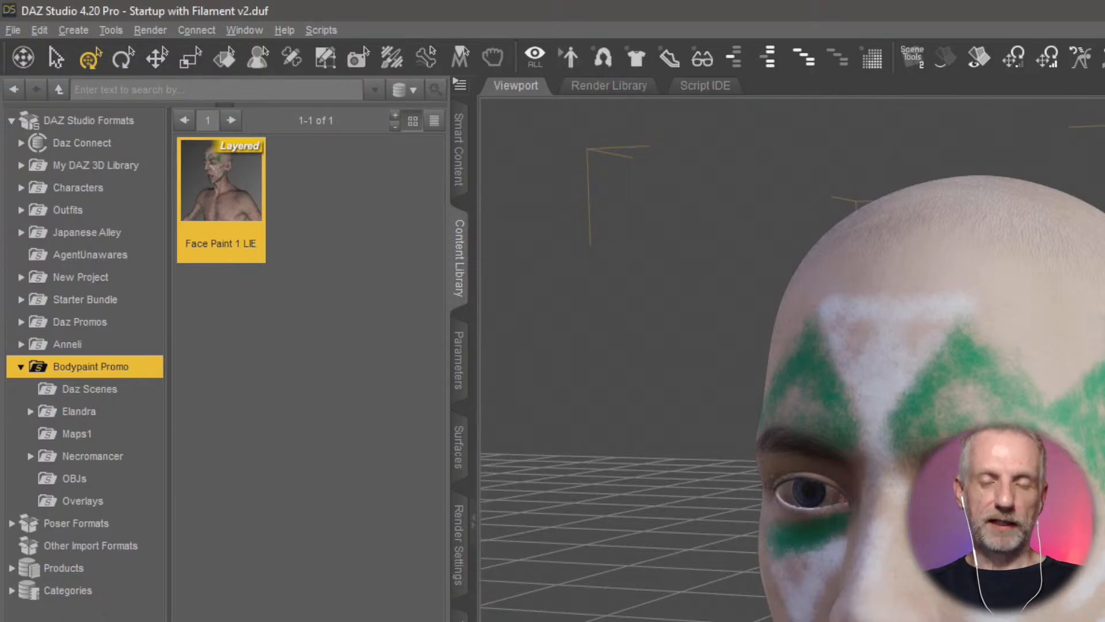
pyautogui.scroll(4, 792, 360)
pyautogui.scroll(-8, 792, 360)
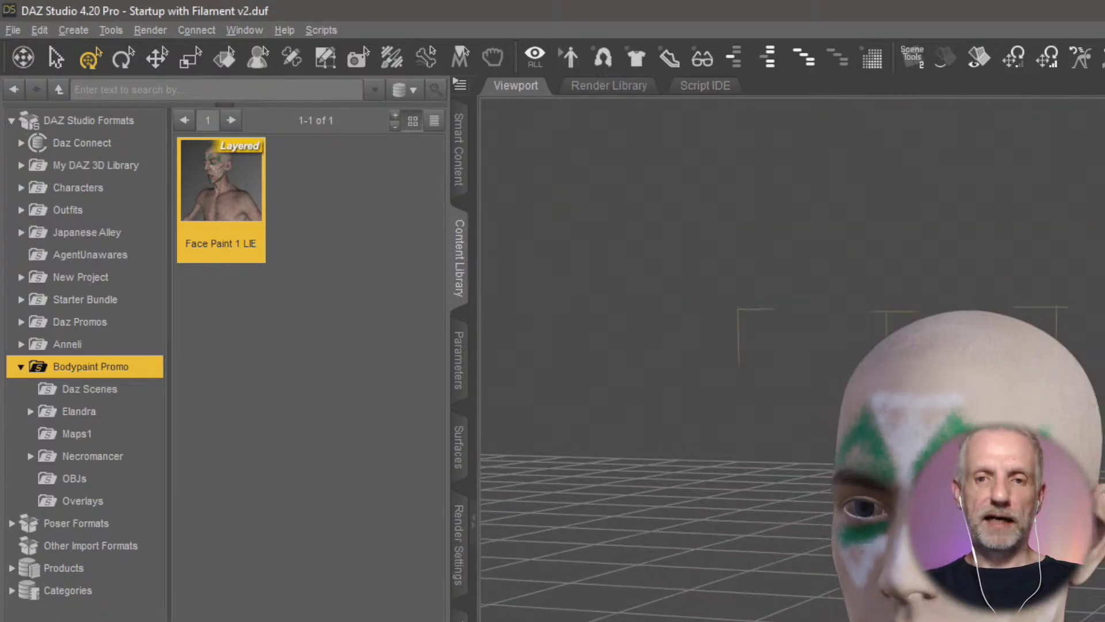
pyautogui.moveTo(792, 359)
pyautogui.mouseDown(button='middle')
pyautogui.moveTo(673, 358)
pyautogui.moveTo(760, 362)
pyautogui.moveTo(750, 238)
pyautogui.moveTo(804, 247)
pyautogui.mouseUp(button='middle')
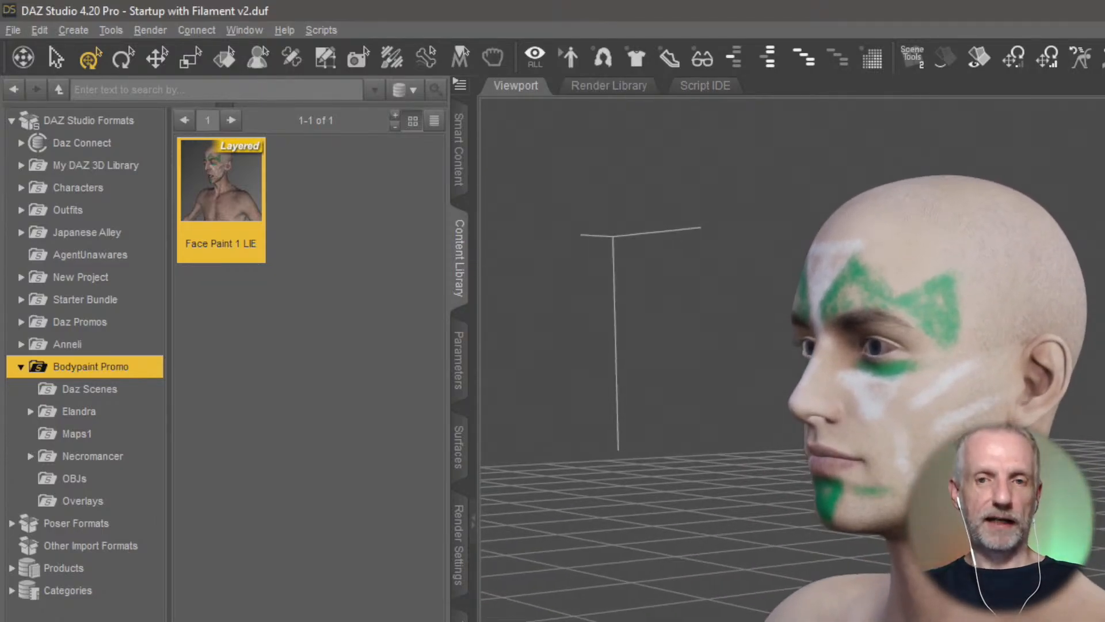
# Undo applying the Face Paint 1 LIE preset to the Genesis 8.1 Male.
pyautogui.hotkey('ctrl', 'z')
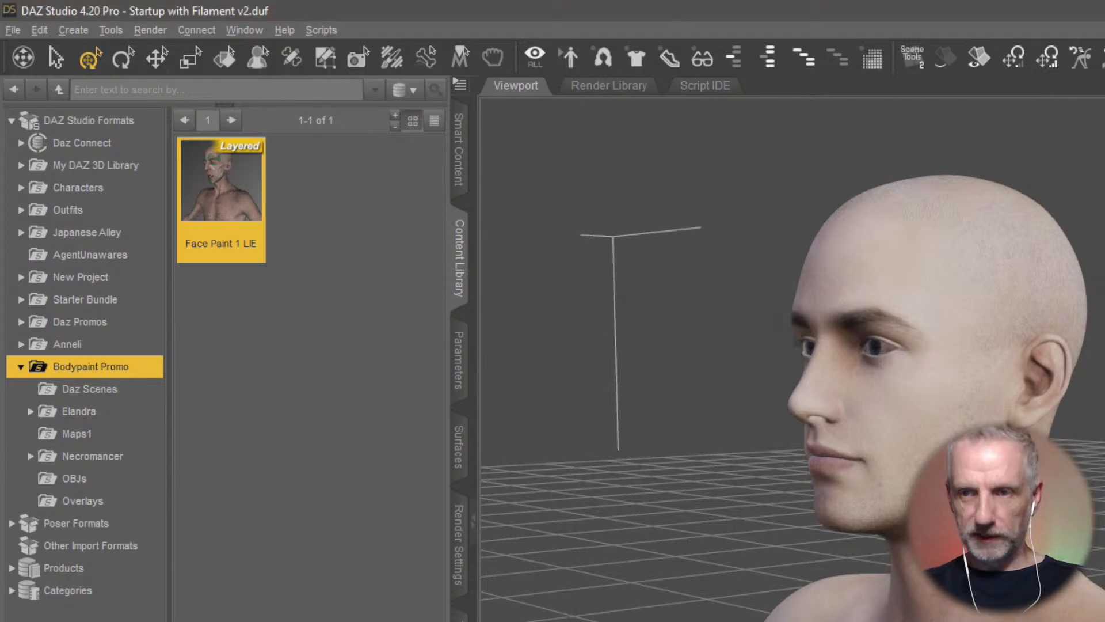
pyautogui.scroll(2, 927, 358)
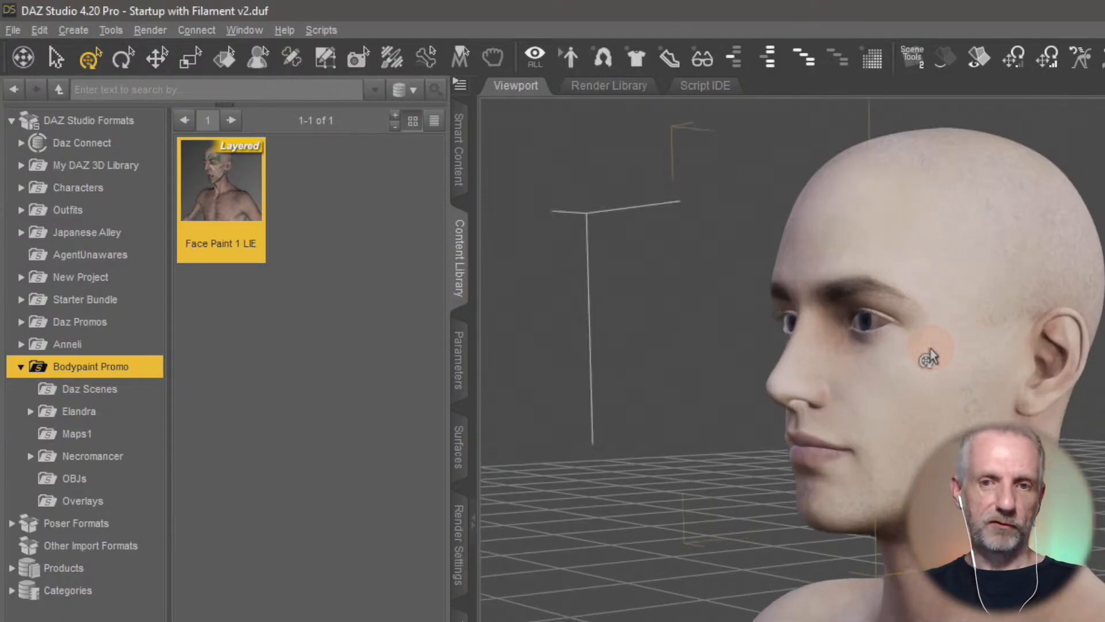
pyautogui.scroll(-3, 928, 358)
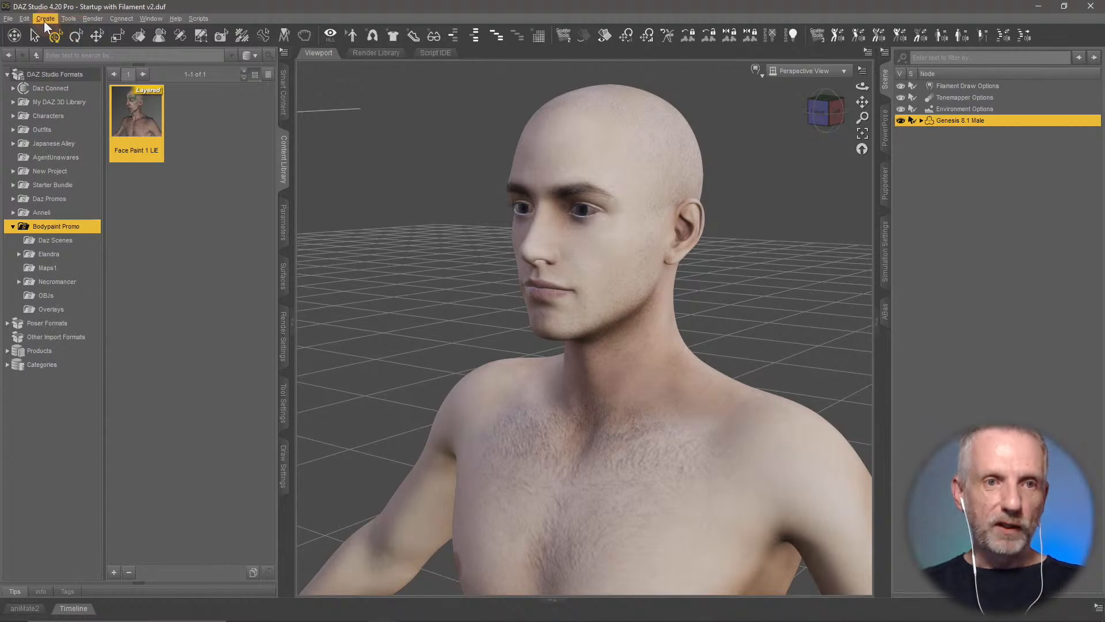
# Create a new geometry shell labelled Face Paint, parented to the Genesis 8.1 Male.
pyautogui.click(40, 19)
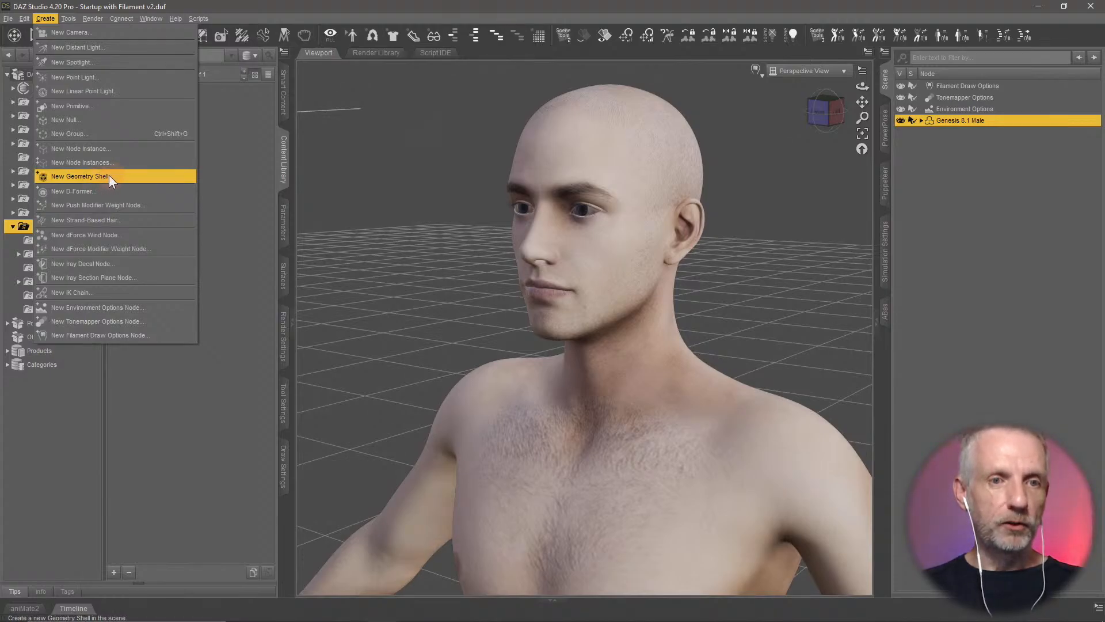
pyautogui.click(130, 178)
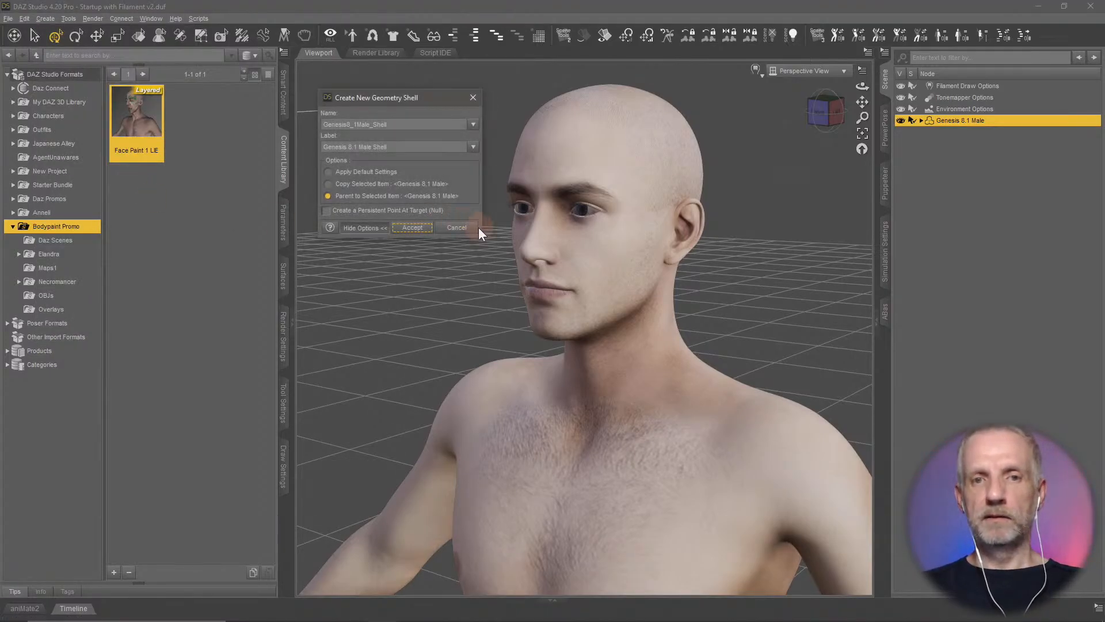
pyautogui.click(377, 198)
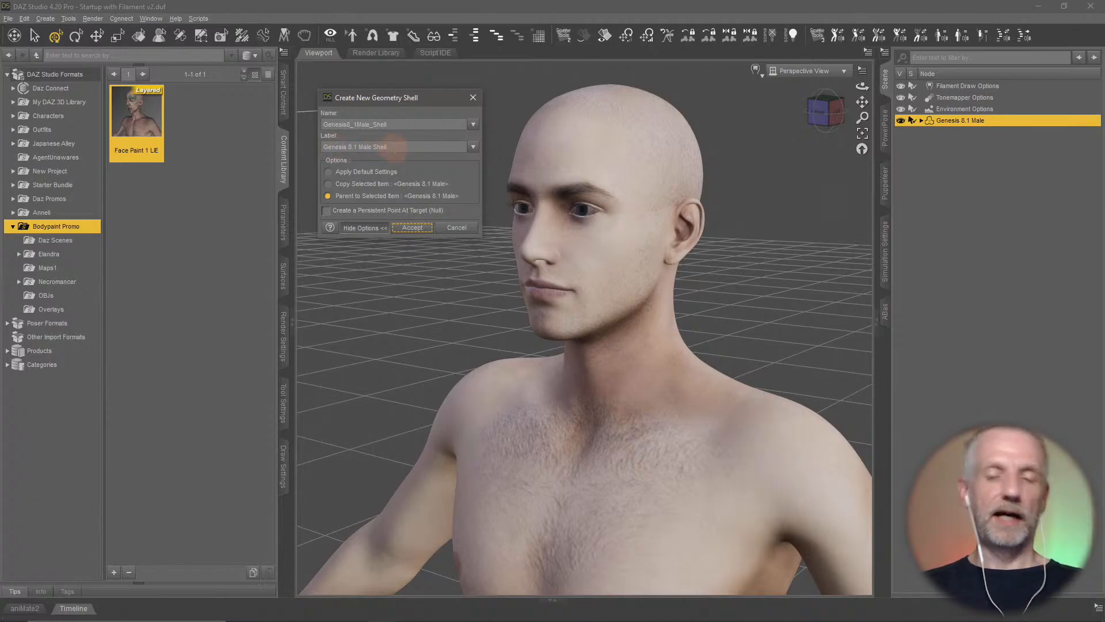
pyautogui.tripleClick(393, 147)
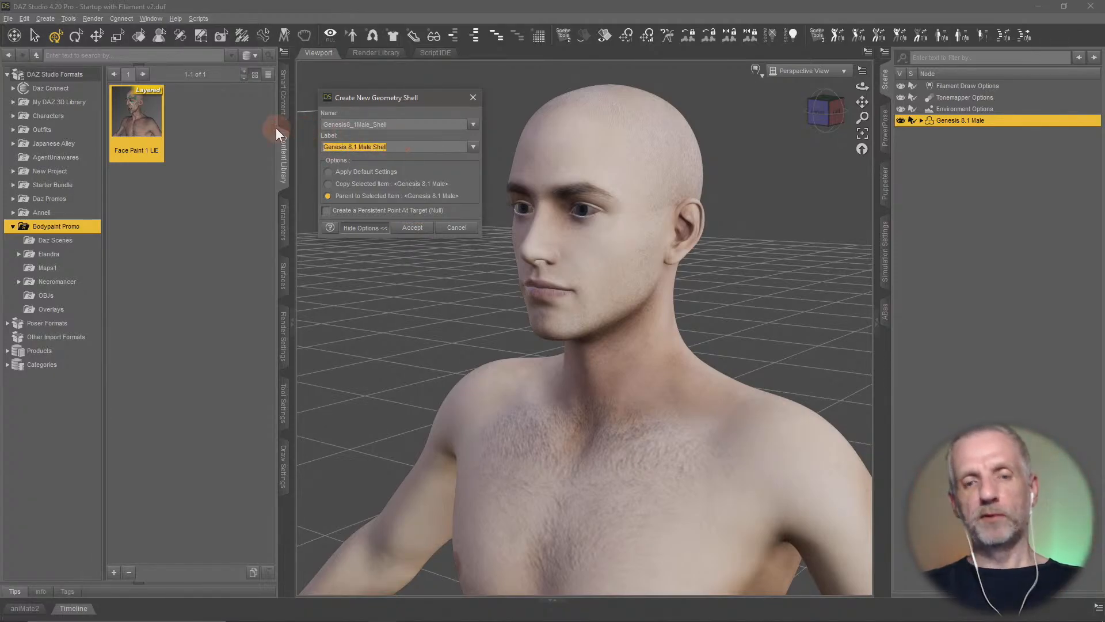
pyautogui.write('Face Paint')
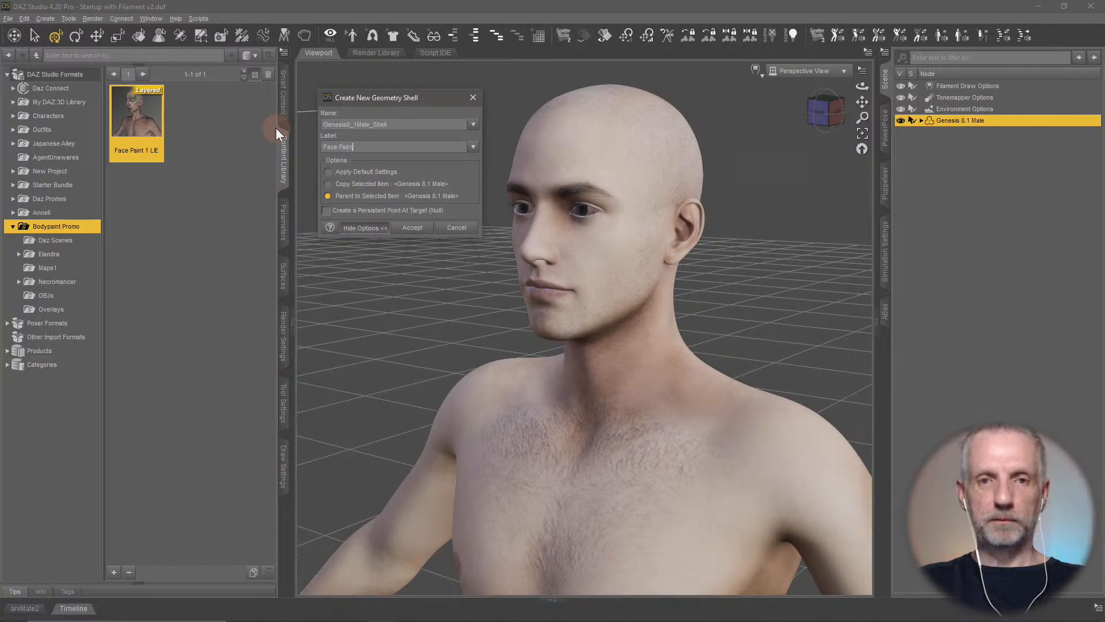
pyautogui.click(409, 227)
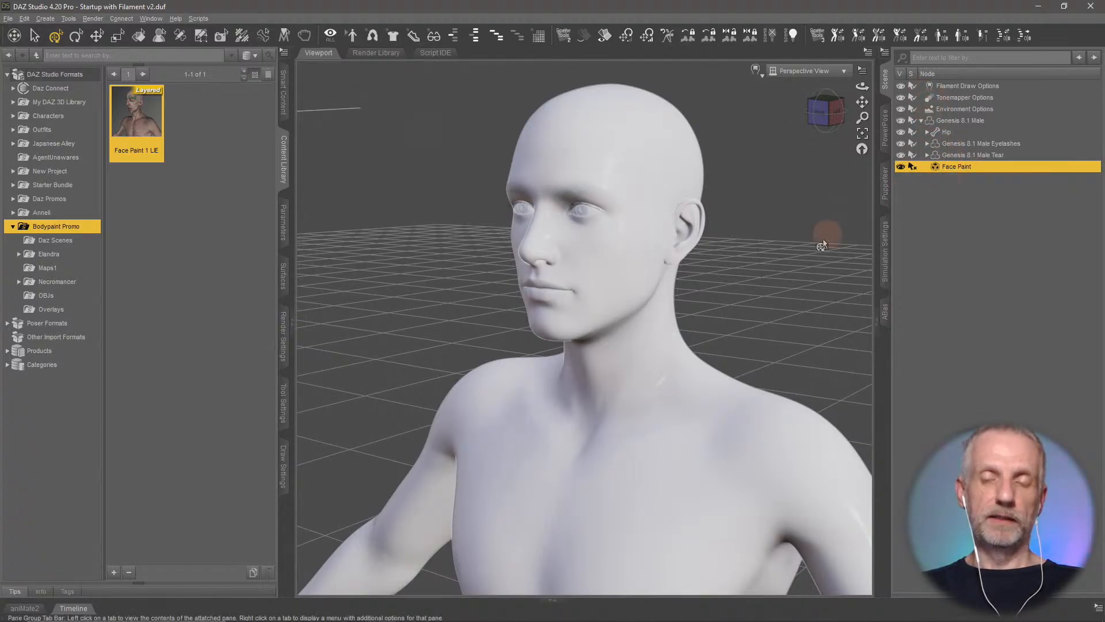
# Toggle the Face Paint shell's visibility and examine up close around the eye and nose how it sits over the skin.
pyautogui.moveTo(773, 273)
pyautogui.mouseDown(button='middle')
pyautogui.moveTo(737, 274)
pyautogui.moveTo(773, 274)
pyautogui.mouseUp(button='middle')
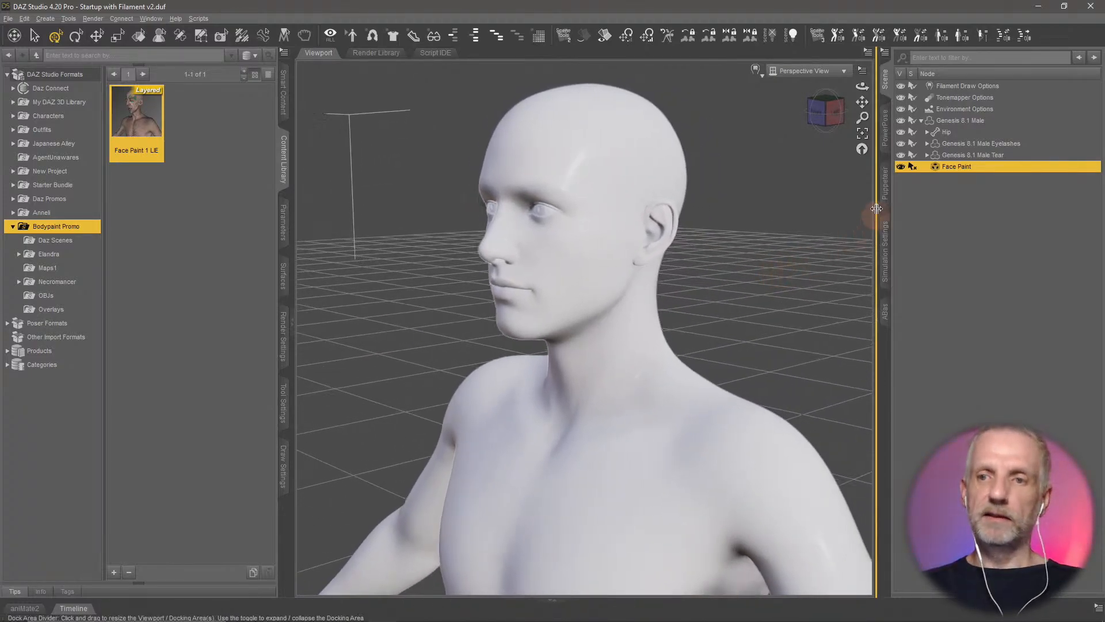
pyautogui.click(901, 166)
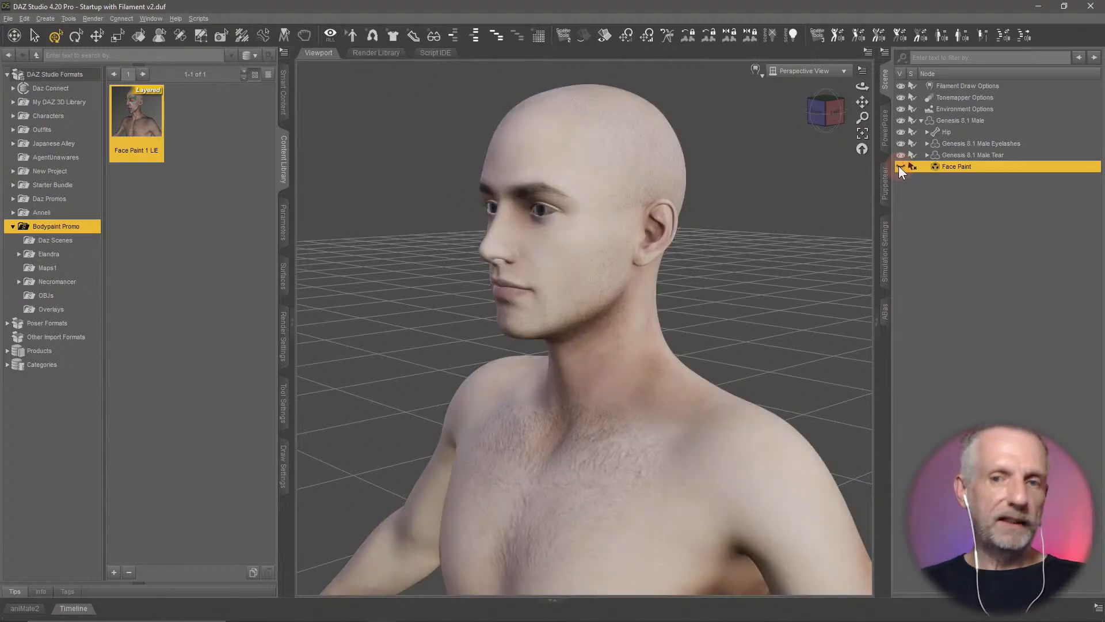
pyautogui.click(900, 166)
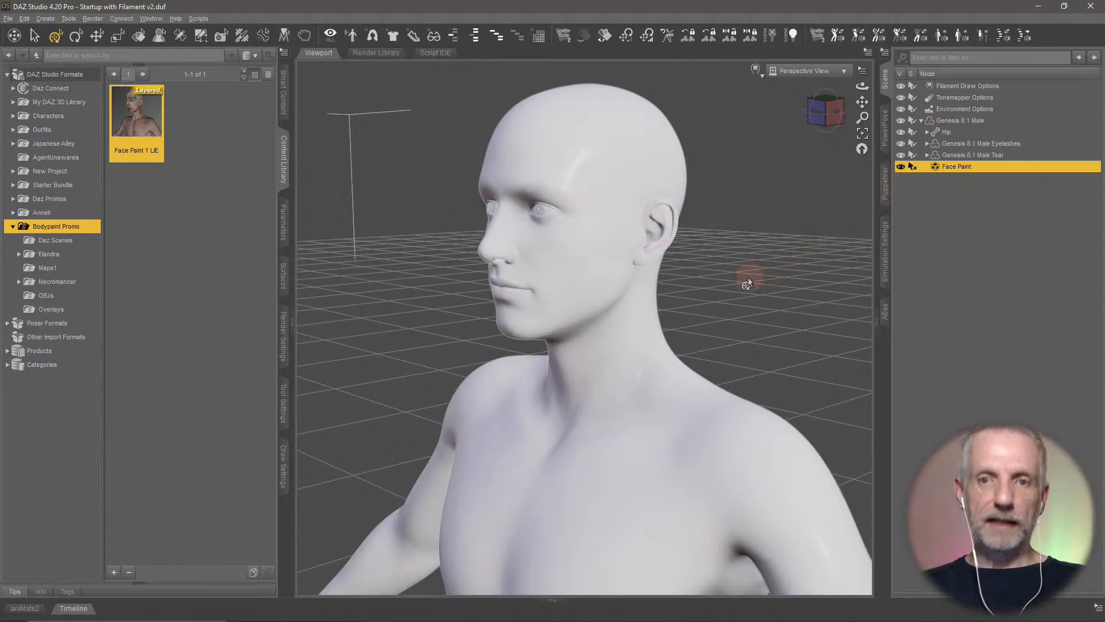
pyautogui.scroll(3, 747, 277)
pyautogui.moveTo(748, 279); pyautogui.dragTo(624, 321, button='middle')
pyautogui.scroll(3, 745, 276)
pyautogui.scroll(5, 743, 278)
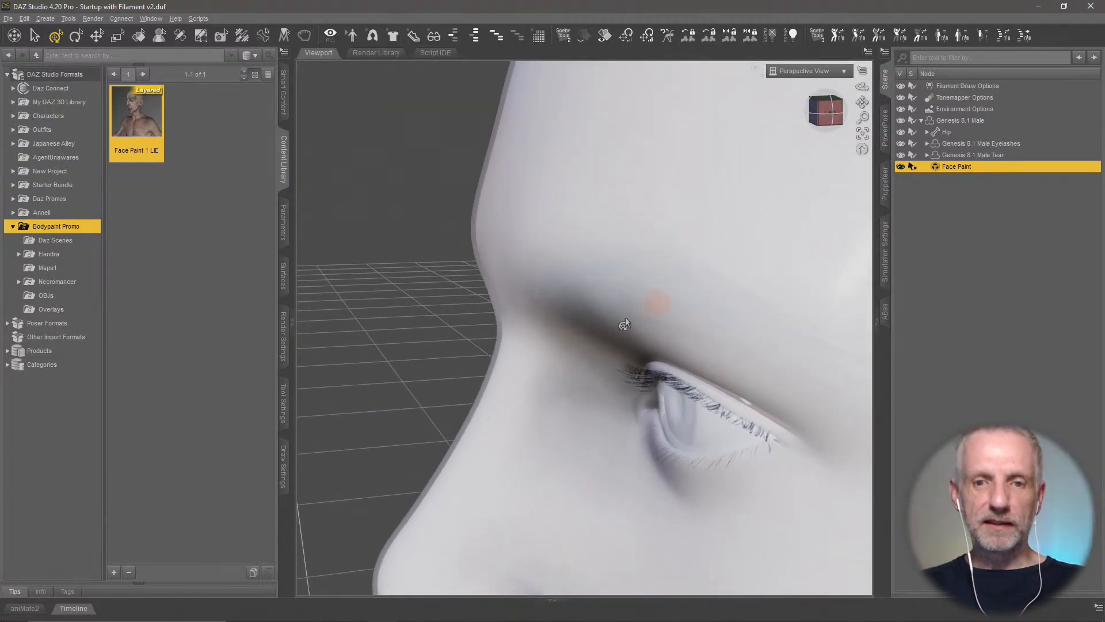
pyautogui.click(901, 167)
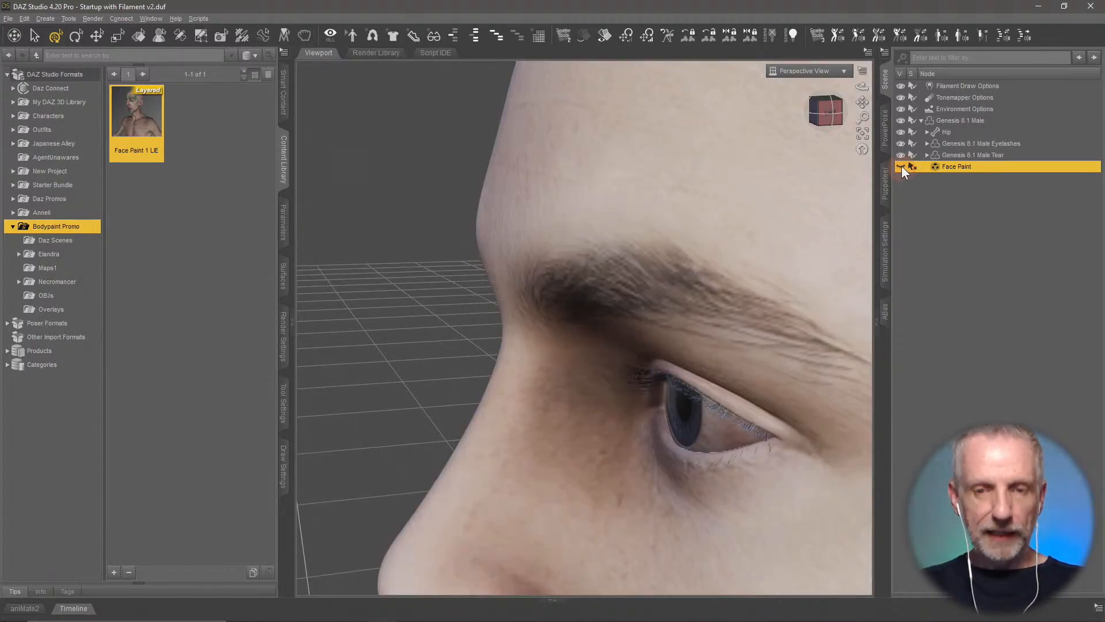
pyautogui.click(901, 167)
pyautogui.moveTo(730, 331); pyautogui.dragTo(663, 338, button='middle')
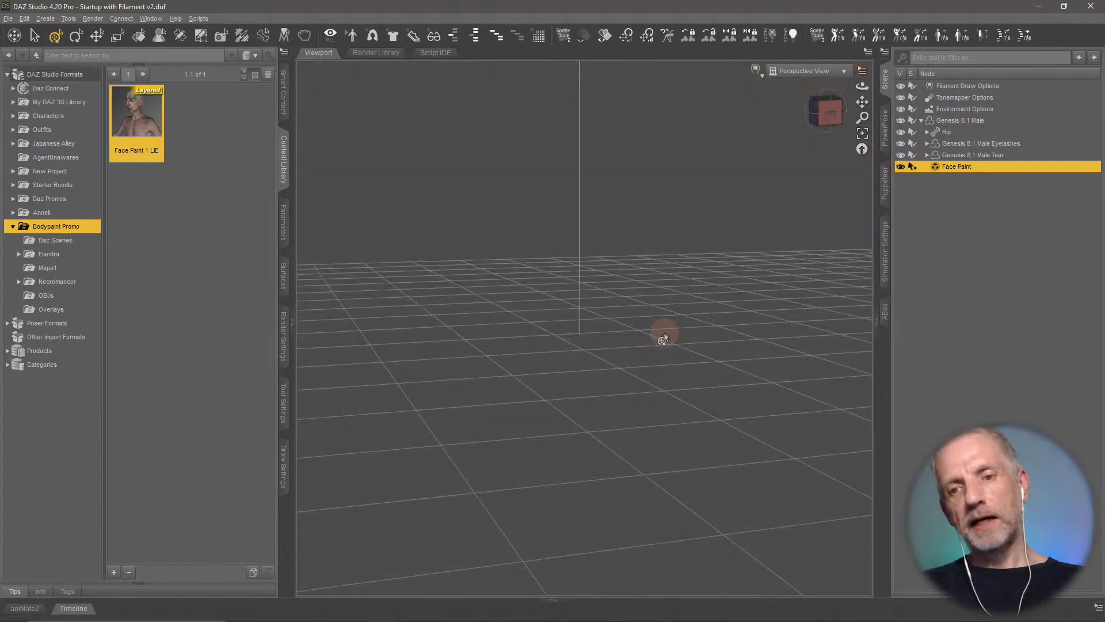
pyautogui.scroll(3, 665, 334)
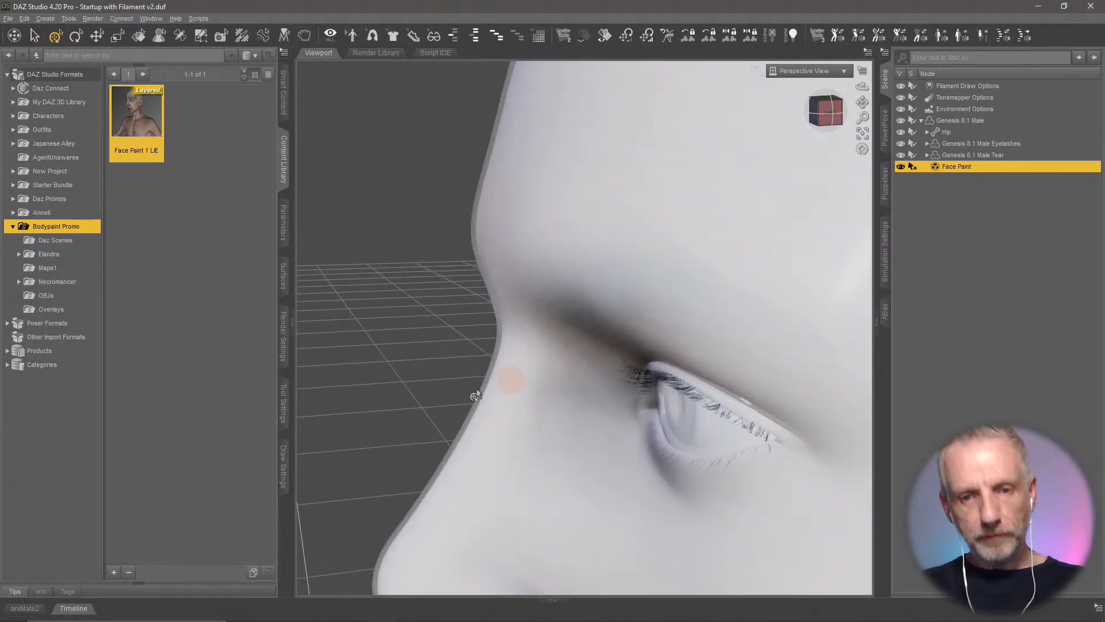
pyautogui.click(901, 167)
pyautogui.click(901, 166)
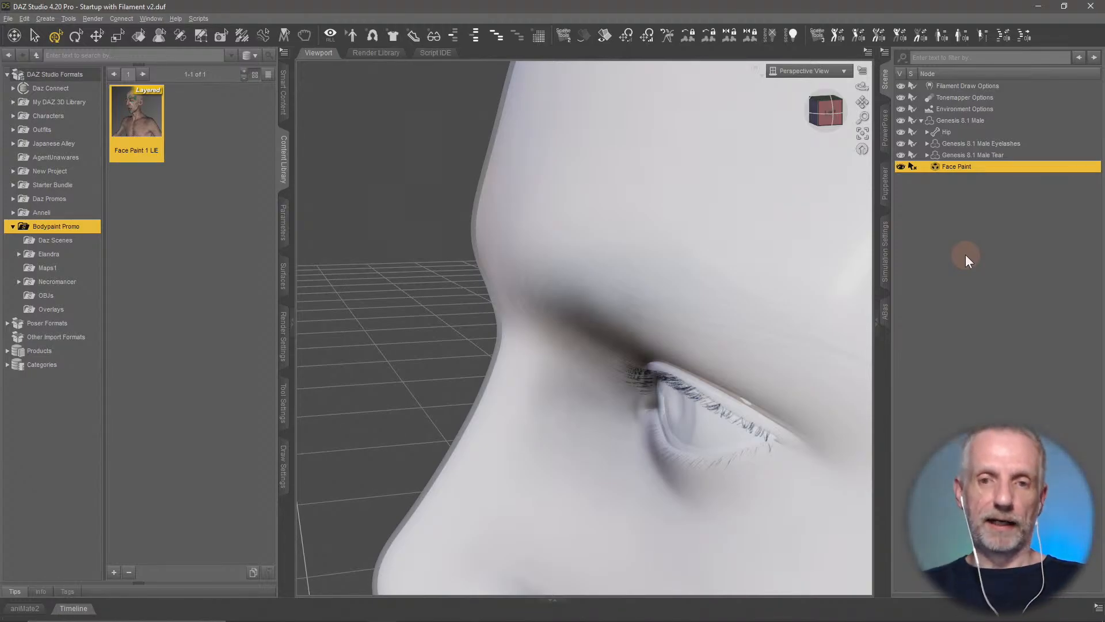
# Rename the Face Paint shell under the Genesis 8.1 Male to Face Paint Geoshell.
pyautogui.scroll(2, 769, 291)
pyautogui.scroll(-4, 769, 291)
pyautogui.scroll(-2, 770, 294)
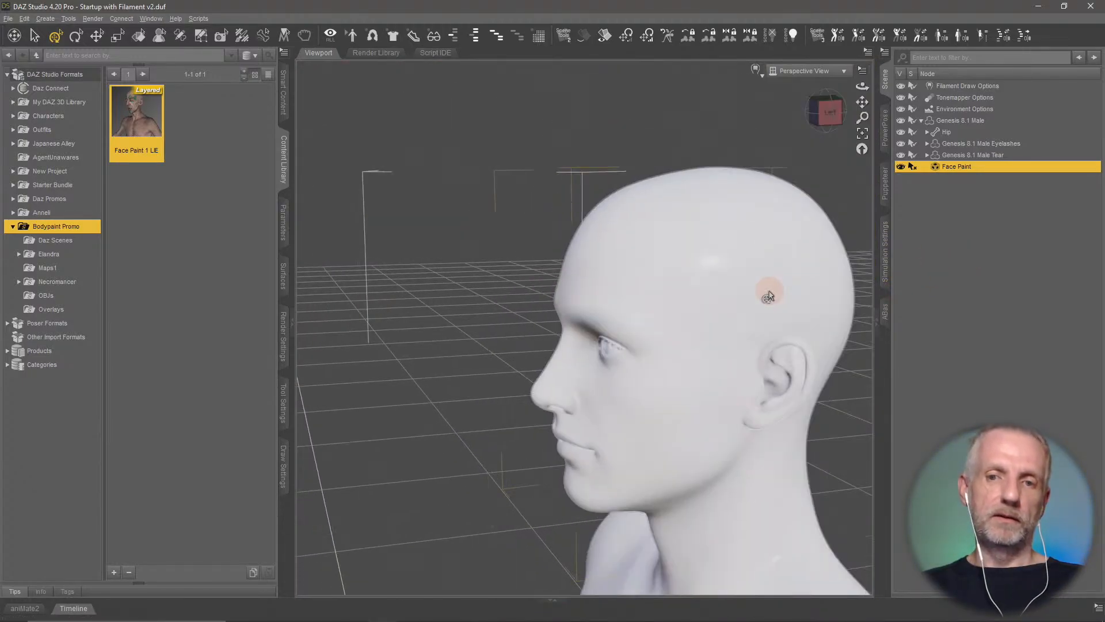
pyautogui.moveTo(769, 294); pyautogui.dragTo(783, 303, button='middle')
pyautogui.scroll(-2, 767, 310)
pyautogui.moveTo(765, 312); pyautogui.dragTo(685, 314)
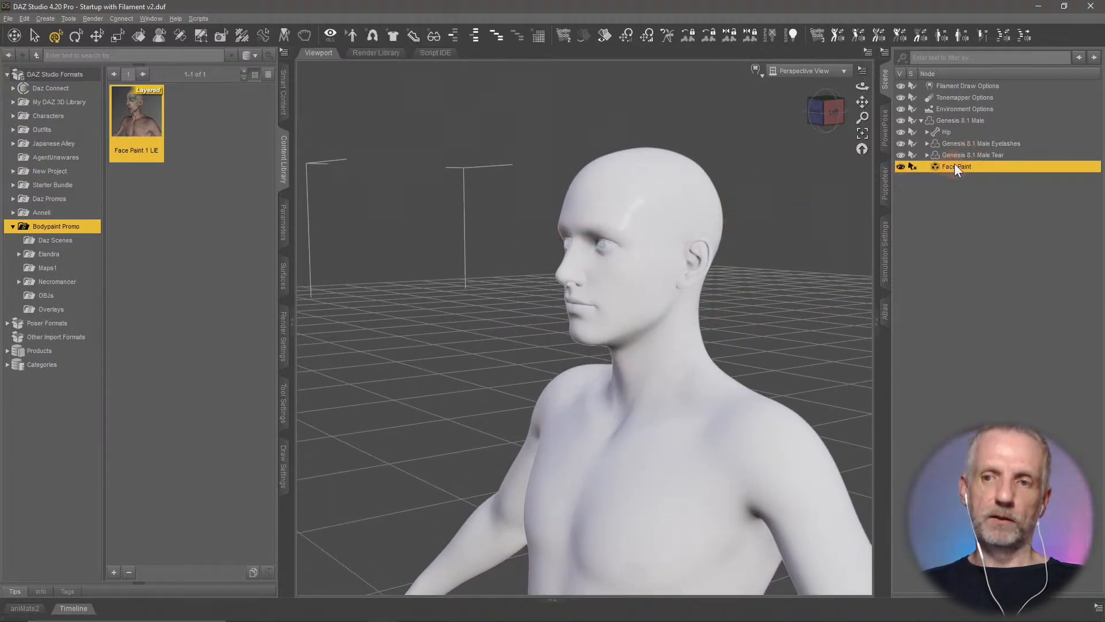
pyautogui.click(954, 166)
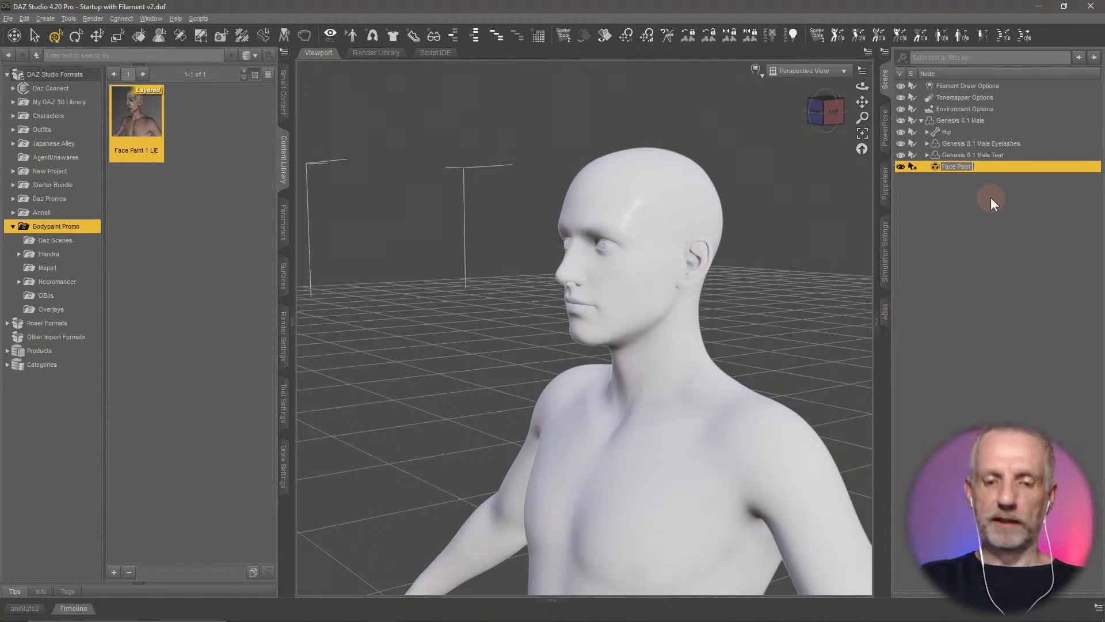
pyautogui.write('Geoshell')
pyautogui.press('Return')
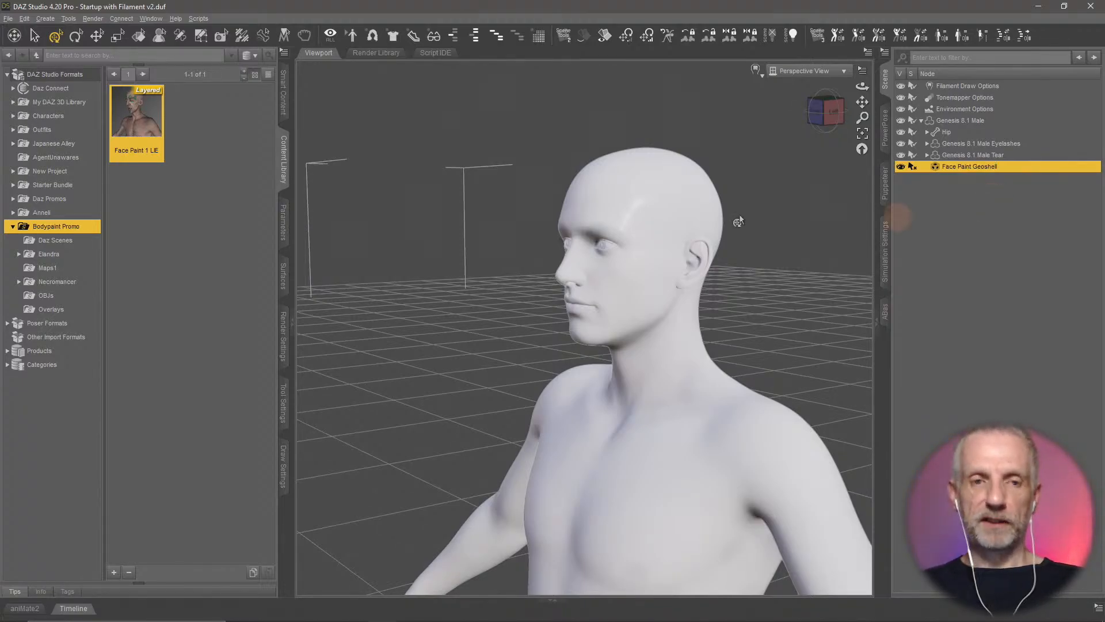
# Select the Face Paint Geoshell's surfaces for editing their material properties.
pyautogui.click(284, 276)
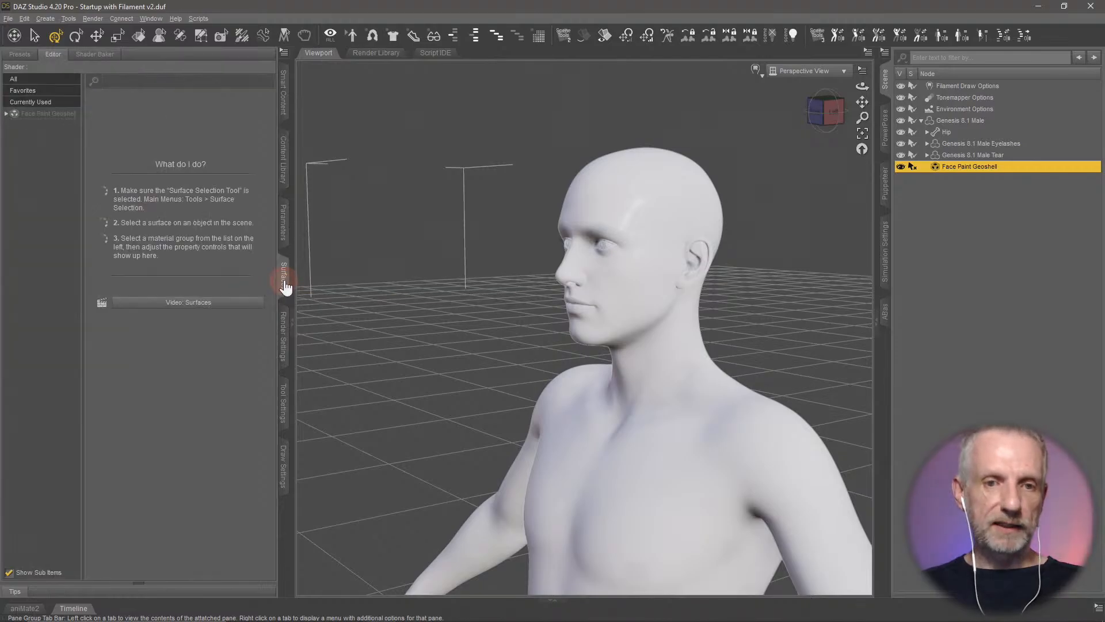
pyautogui.click(49, 113)
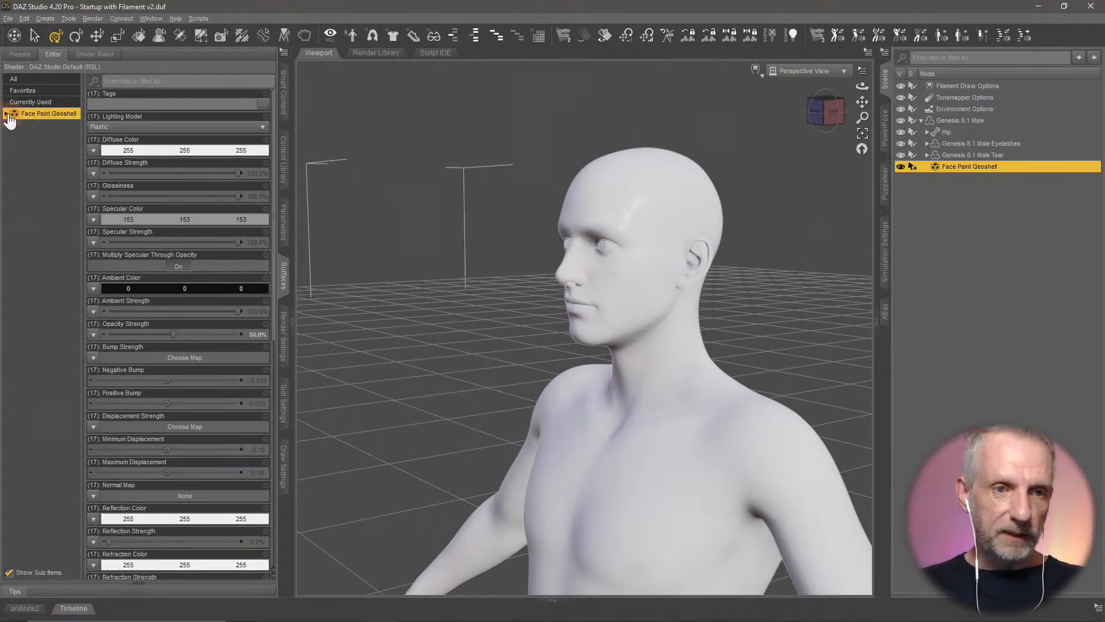
# Expand the Face Paint Geoshell's surface zones and apply the Iray Uber Base shader to all of them.
pyautogui.click(5, 114)
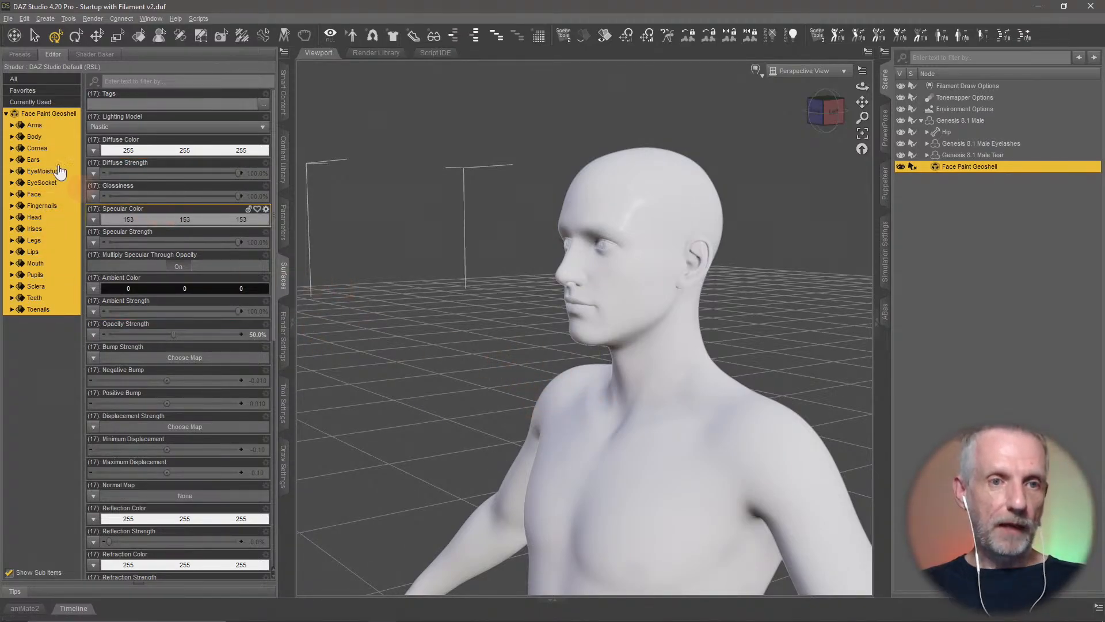
pyautogui.click(12, 125)
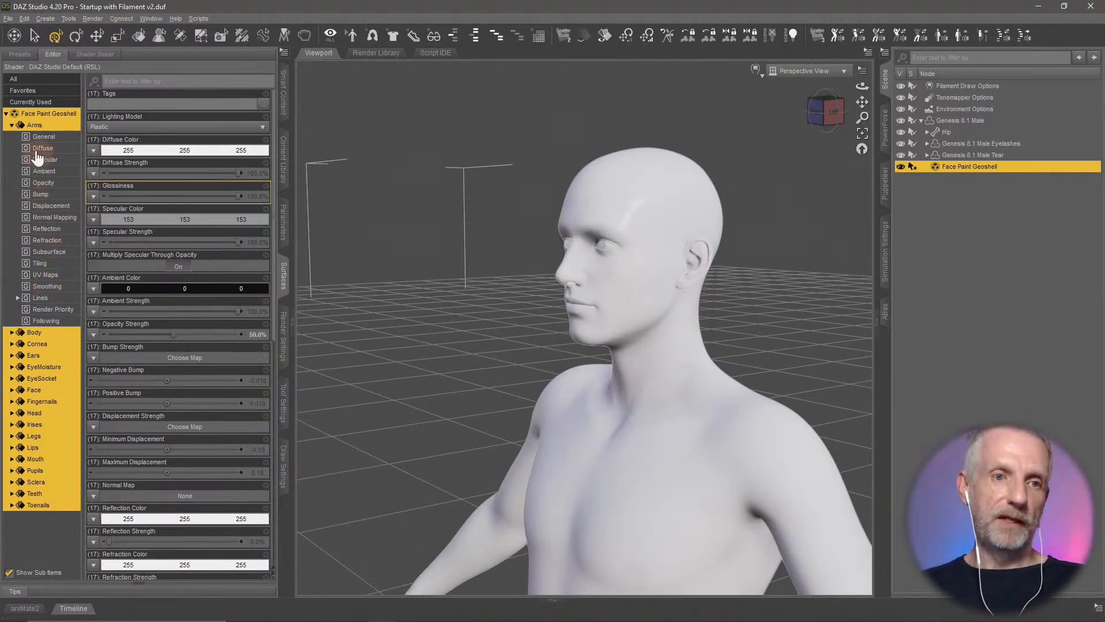
pyautogui.click(12, 125)
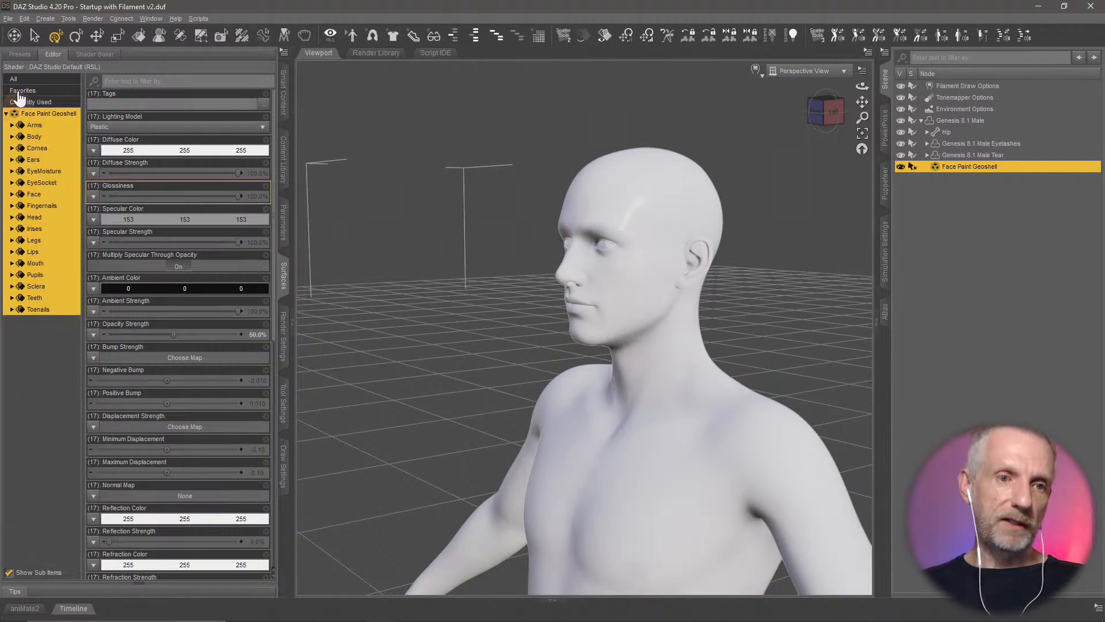
pyautogui.click(12, 125)
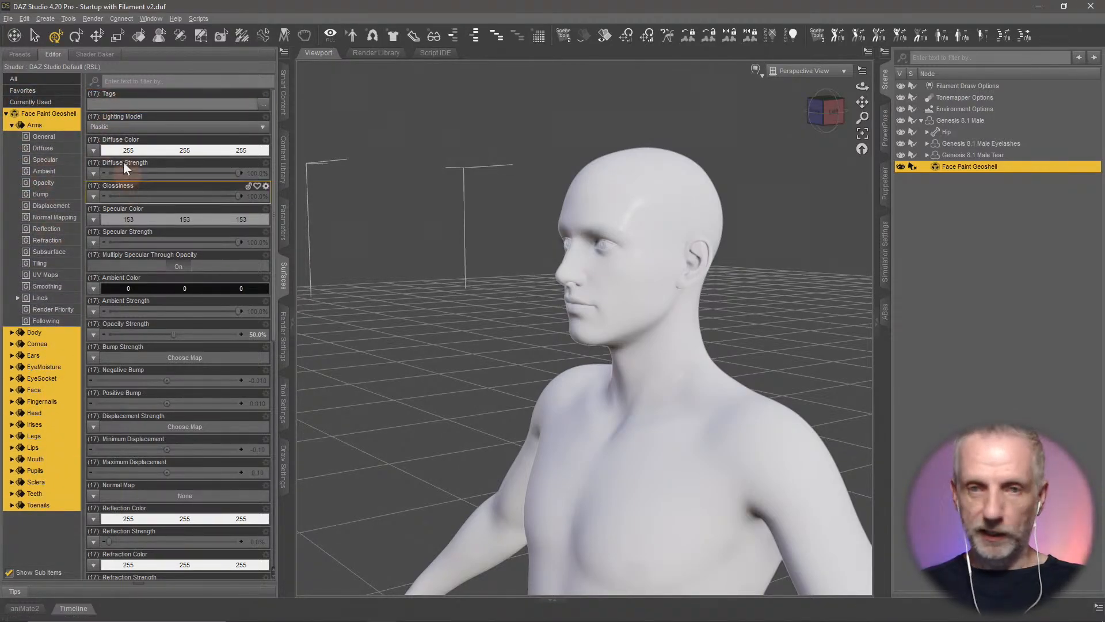
pyautogui.click(20, 54)
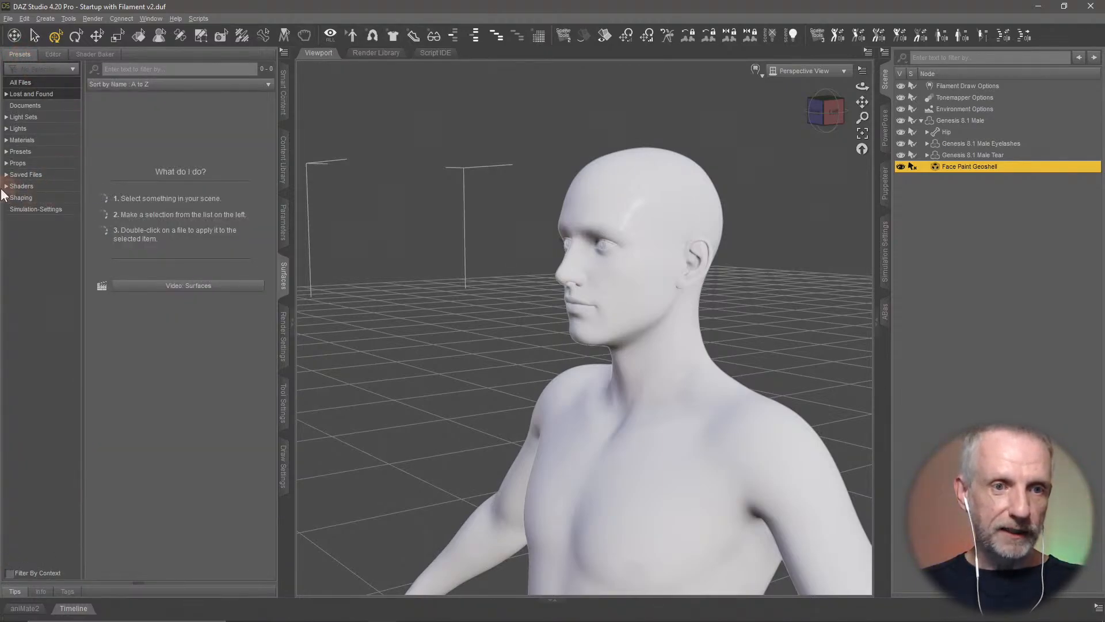
pyautogui.click(11, 186)
pyautogui.click(42, 231)
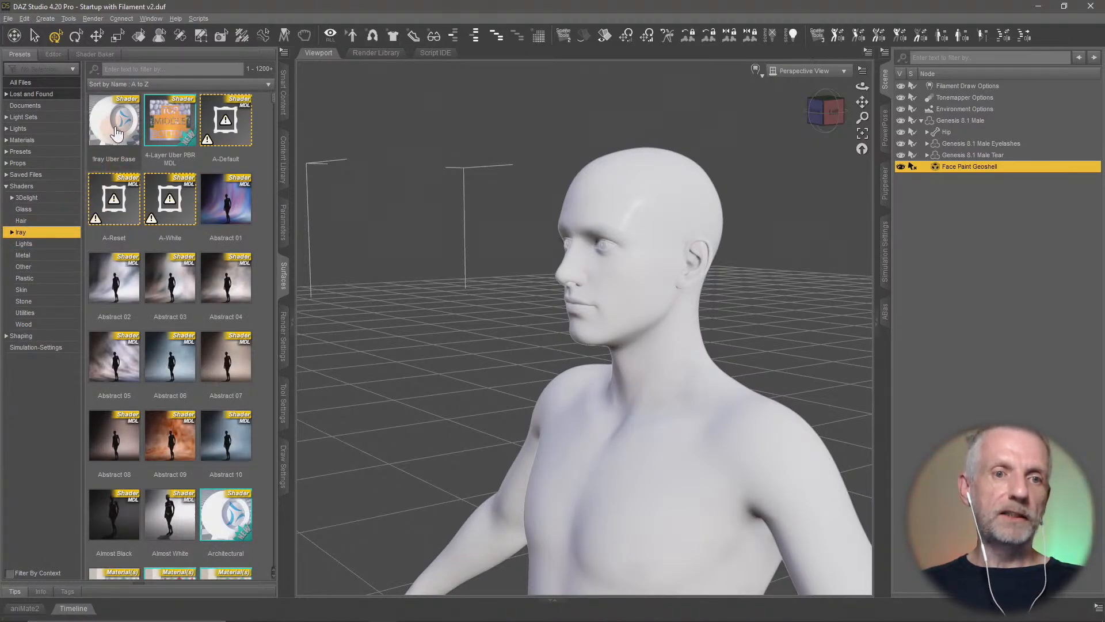
pyautogui.click(117, 132)
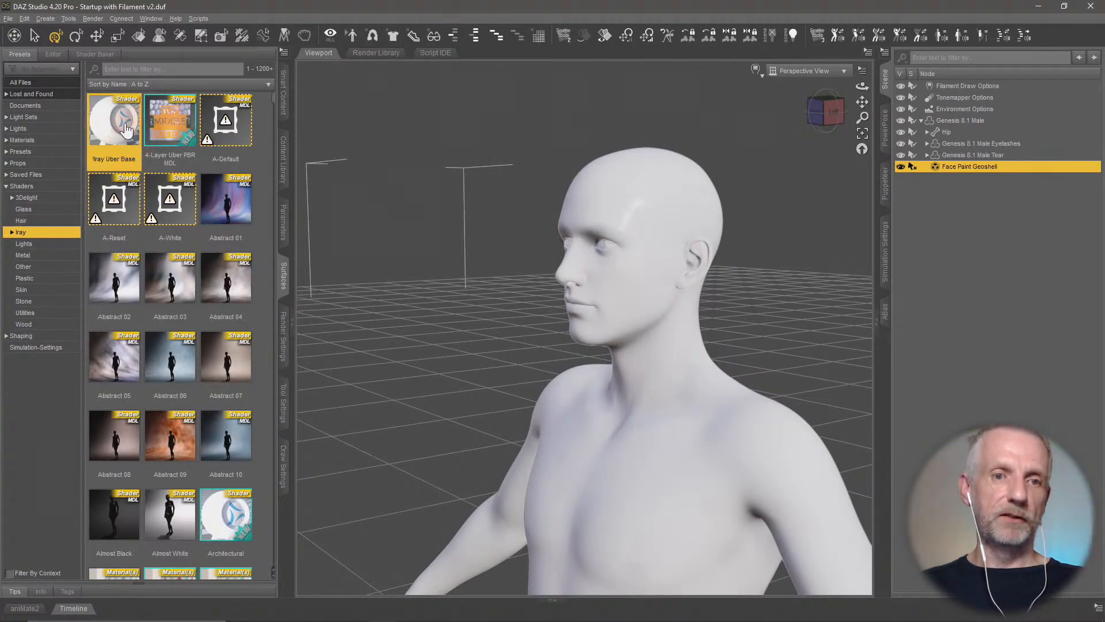
# Examine the Base, Glossy and Geometry properties, including Cutout Opacity, of the geoshell's Arms surface.
pyautogui.click(58, 57)
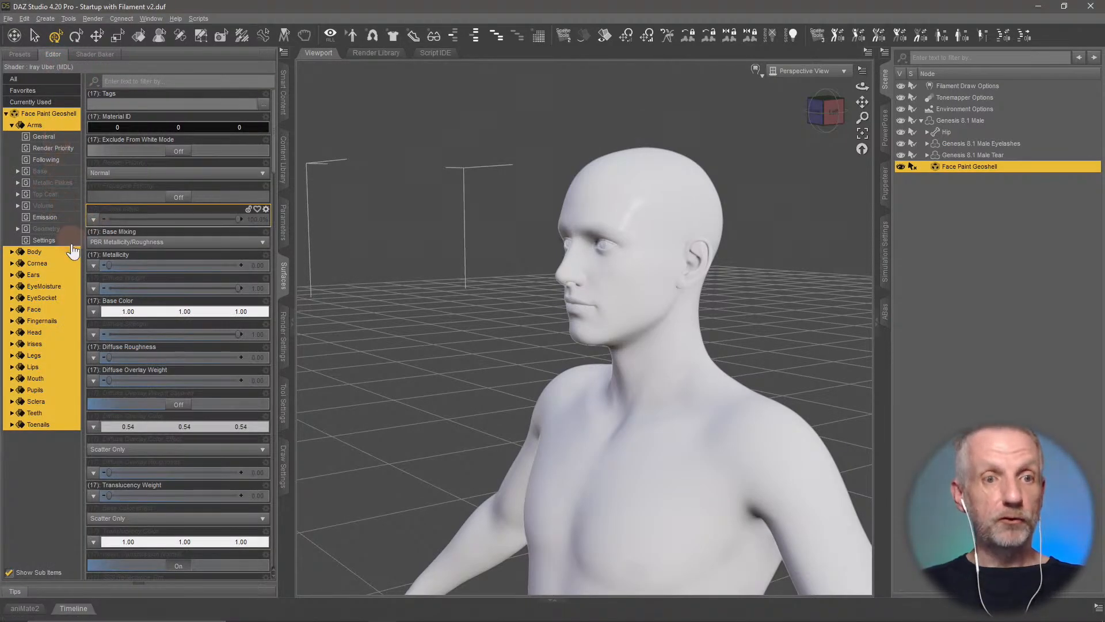
pyautogui.click(55, 171)
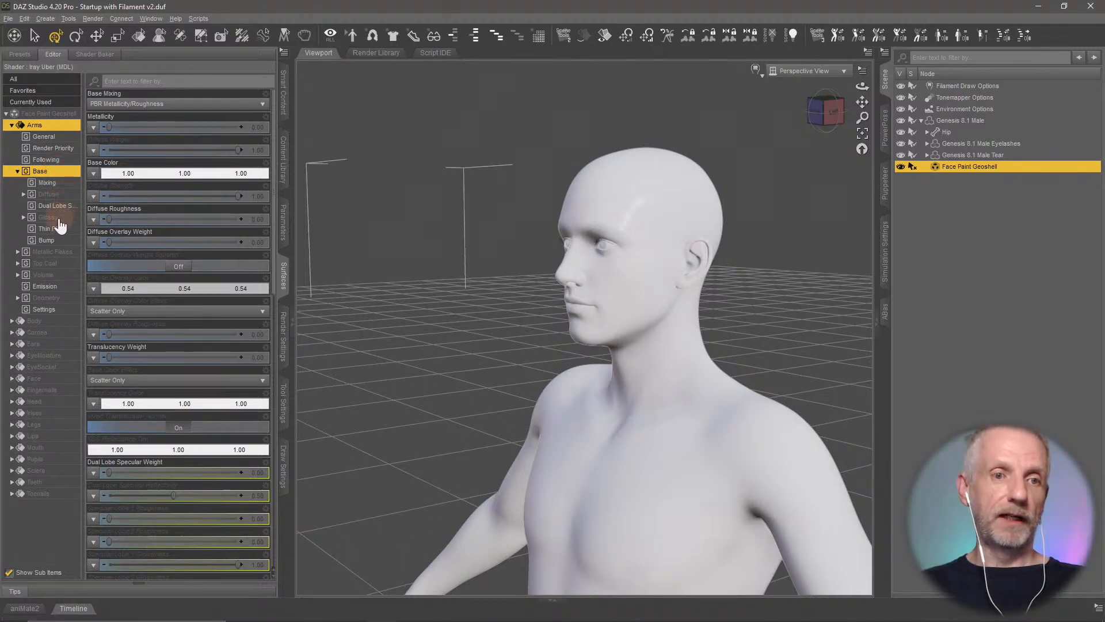
pyautogui.click(60, 219)
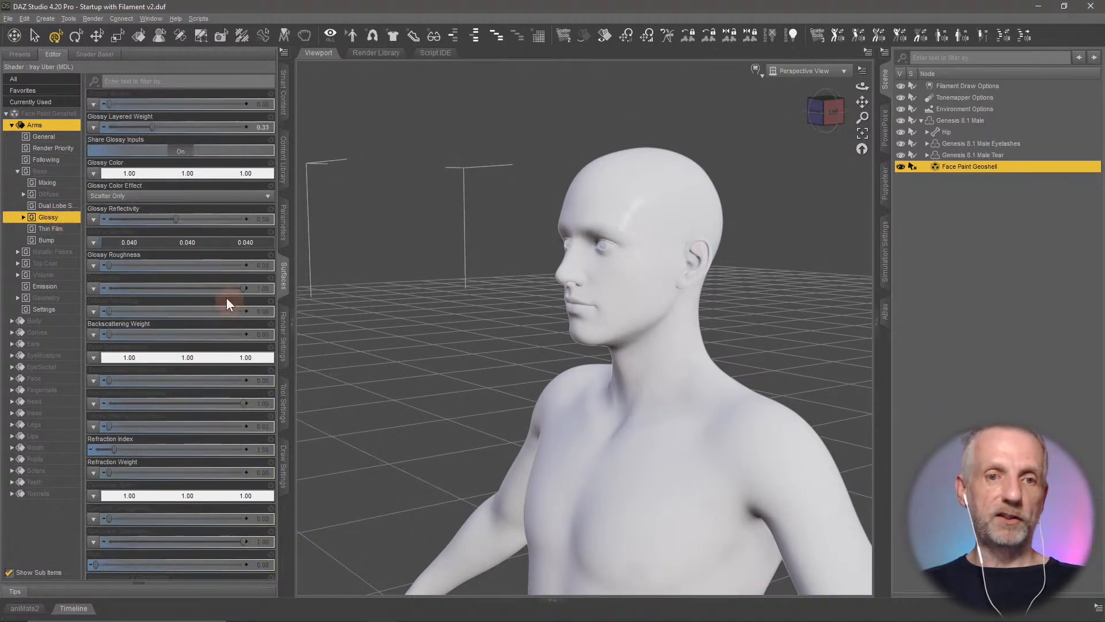
pyautogui.click(63, 173)
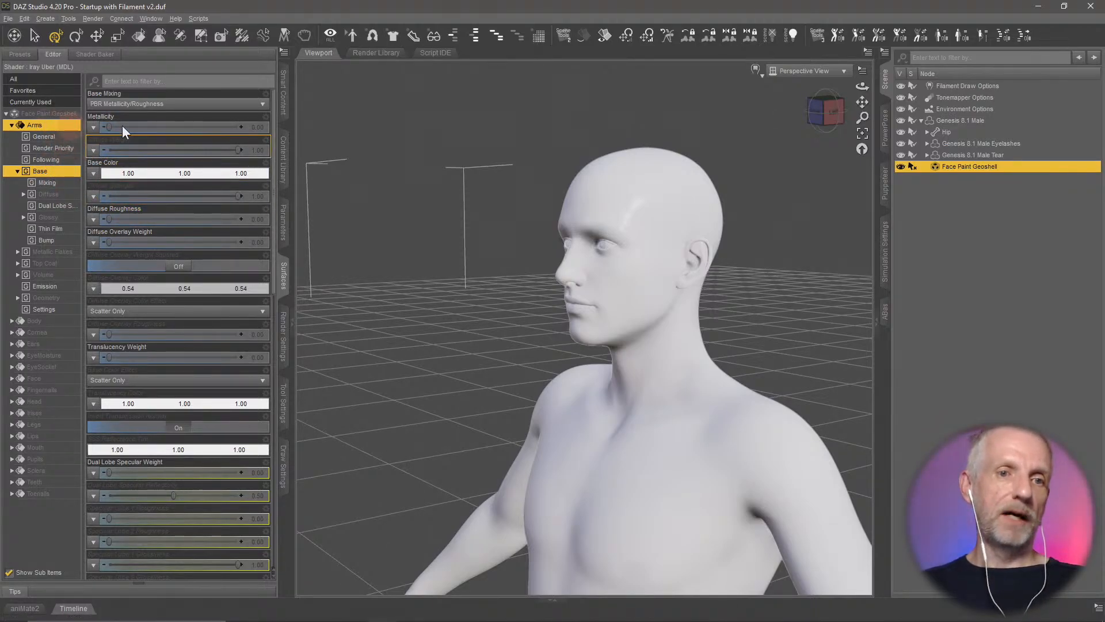
pyautogui.click(60, 298)
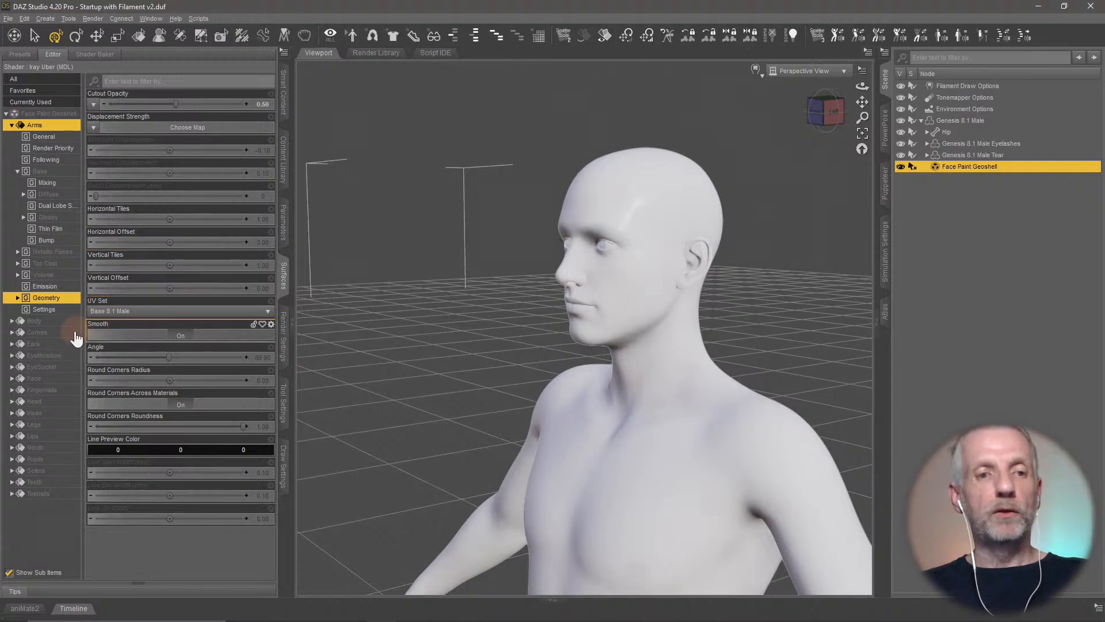
pyautogui.click(12, 126)
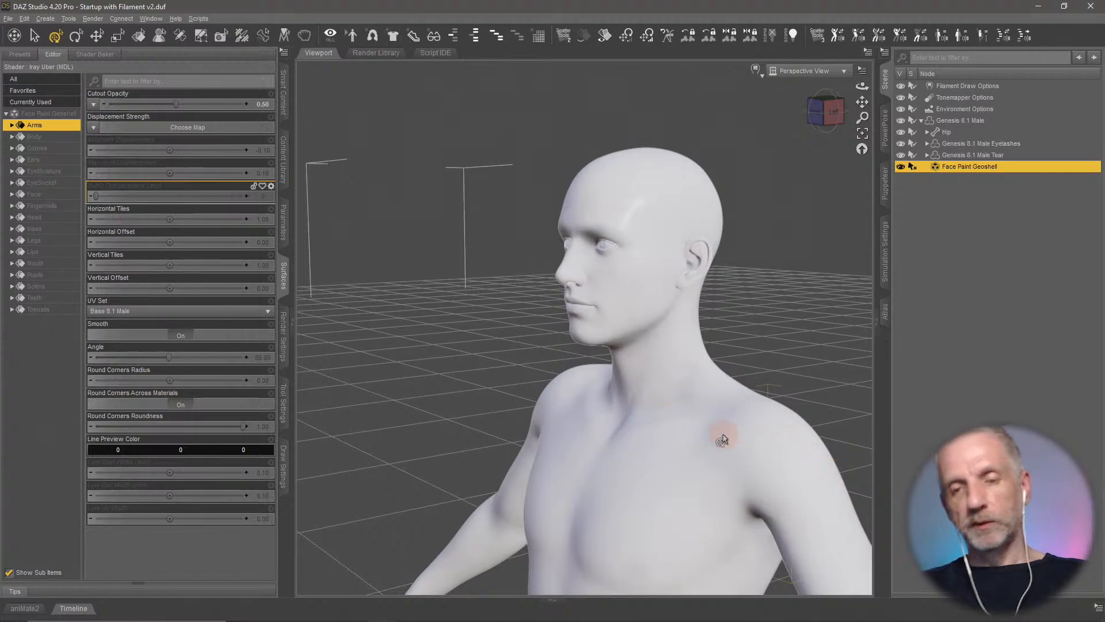
# In the geoshell's shell visibility parameters, turn off the Arms, Cornea, Ears and EyeMoisture surfaces.
pyautogui.moveTo(724, 436); pyautogui.dragTo(724, 434, button='middle')
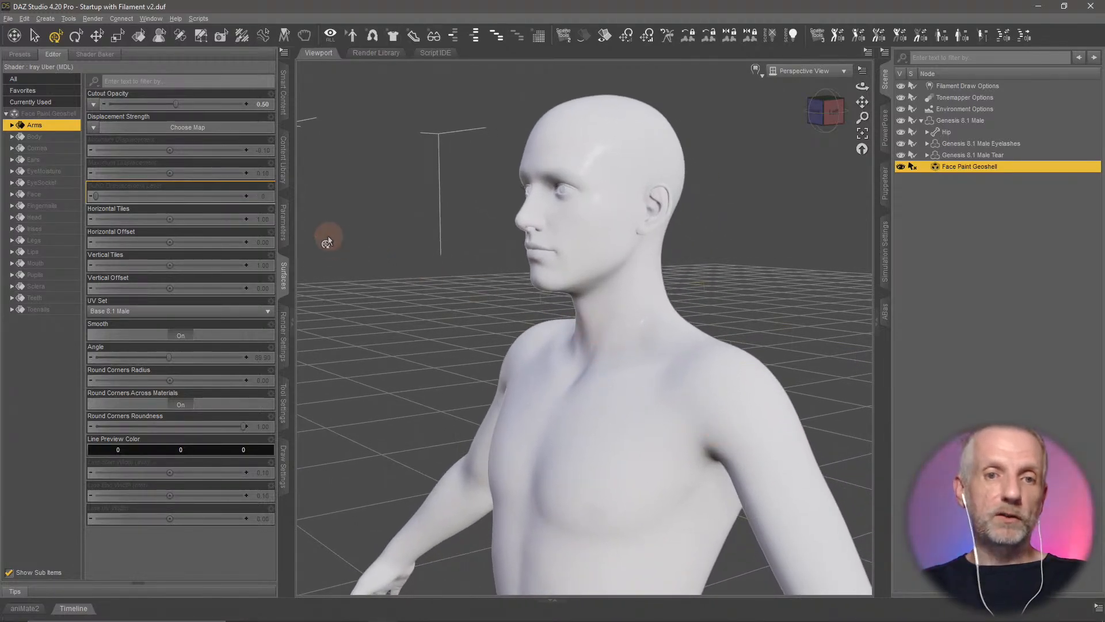
pyautogui.click(286, 228)
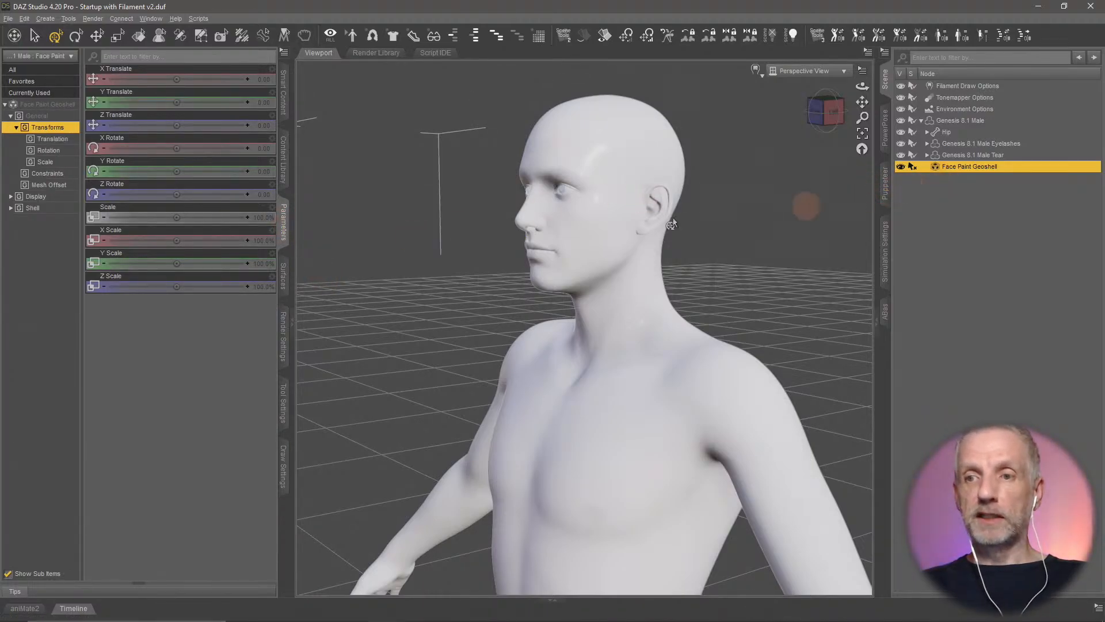
pyautogui.click(51, 210)
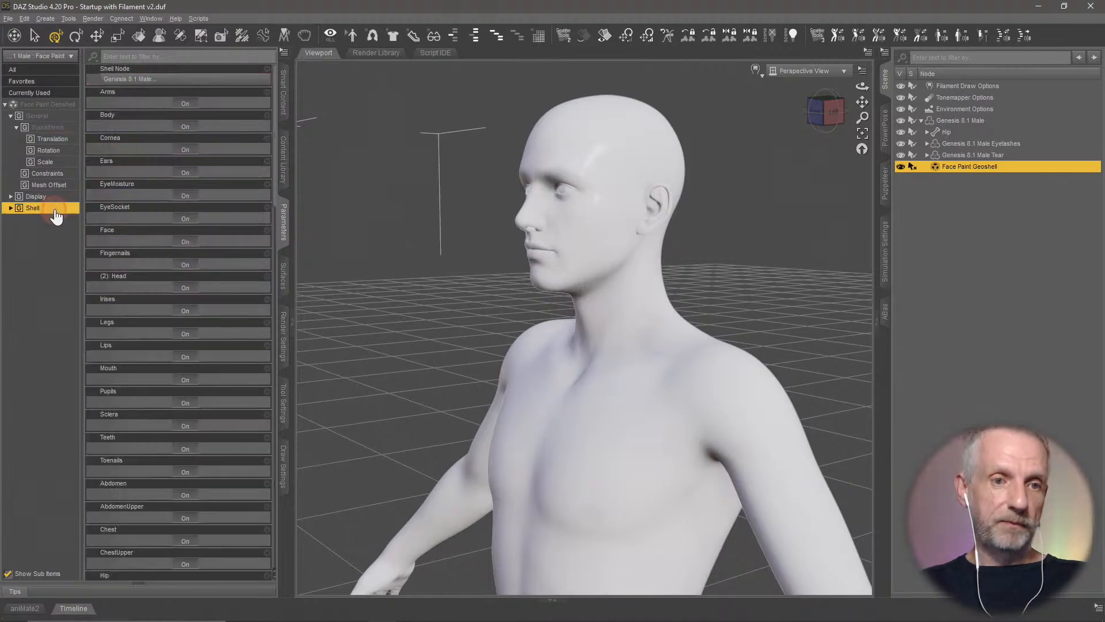
pyautogui.click(11, 208)
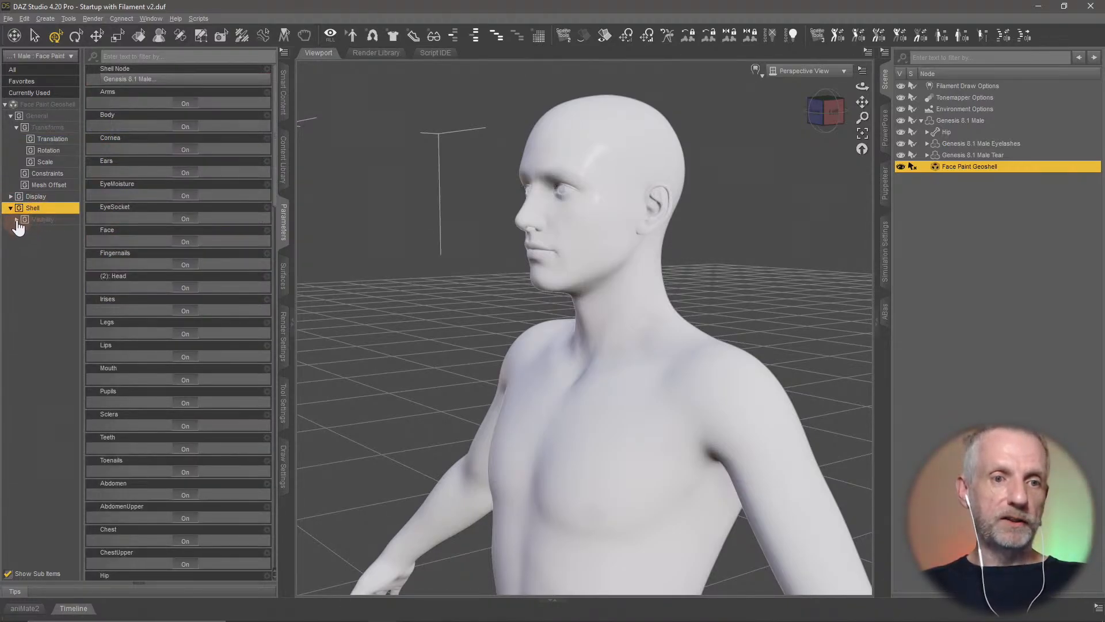
pyautogui.click(57, 242)
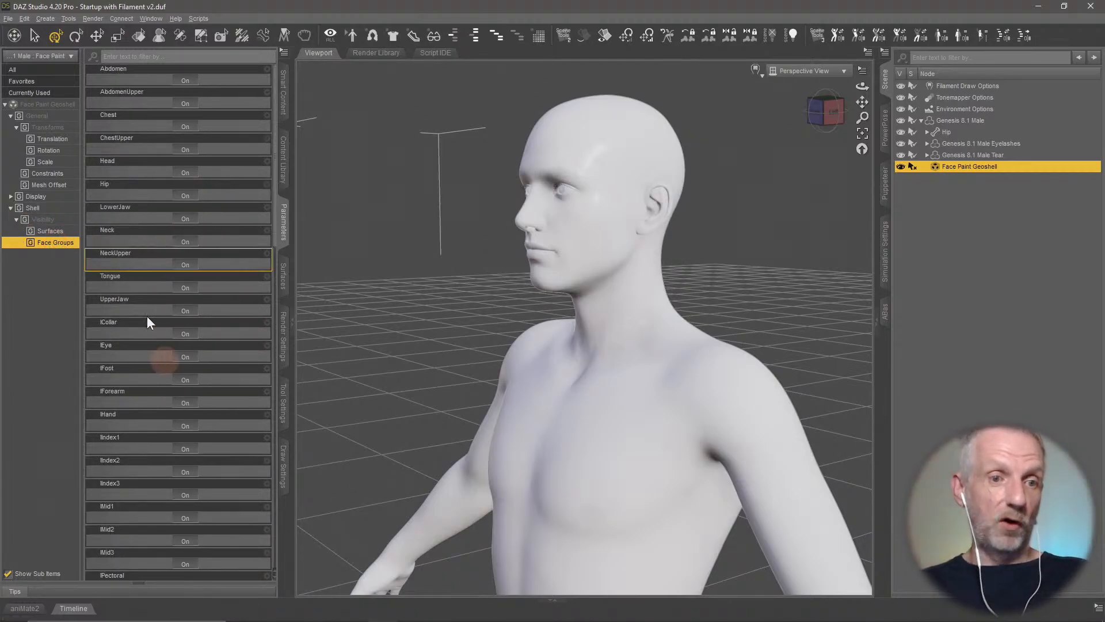
pyautogui.click(51, 231)
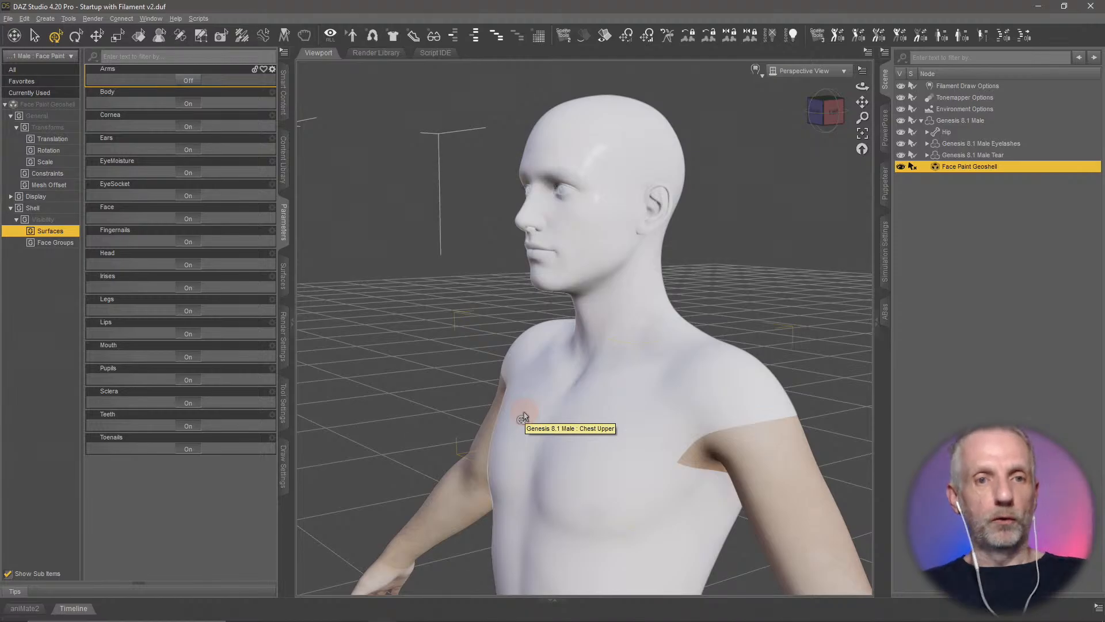
pyautogui.click(189, 149)
pyautogui.click(190, 173)
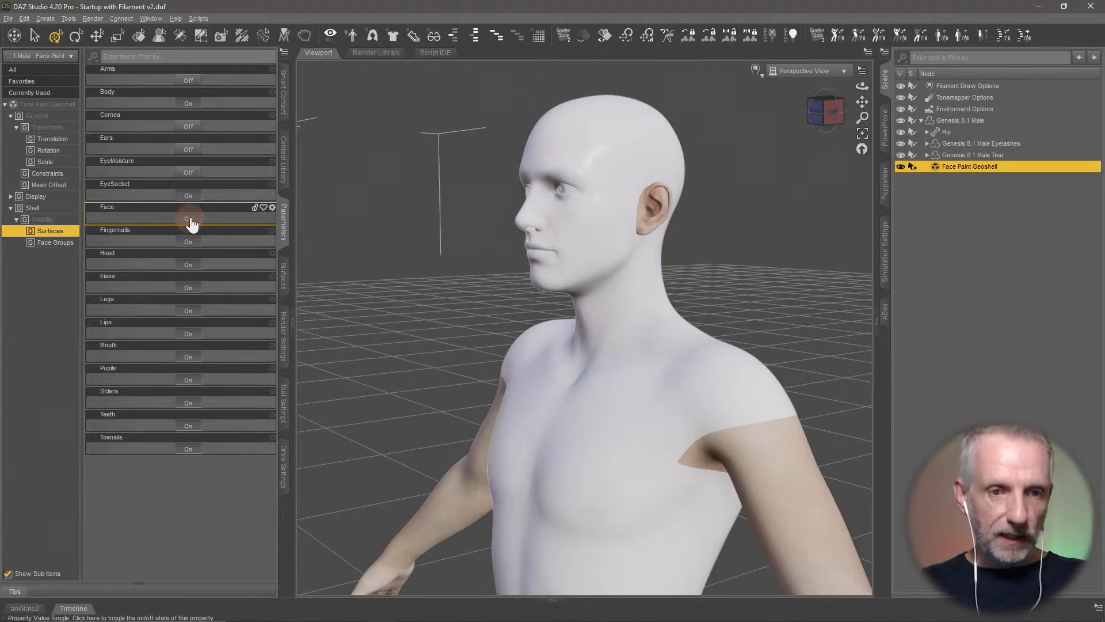
# Turn off the geoshell's visibility for the Head, Irises, Legs, Mouth, Pupils, Sclera, Teeth and Toenails surfaces, keeping Lips on.
pyautogui.click(190, 266)
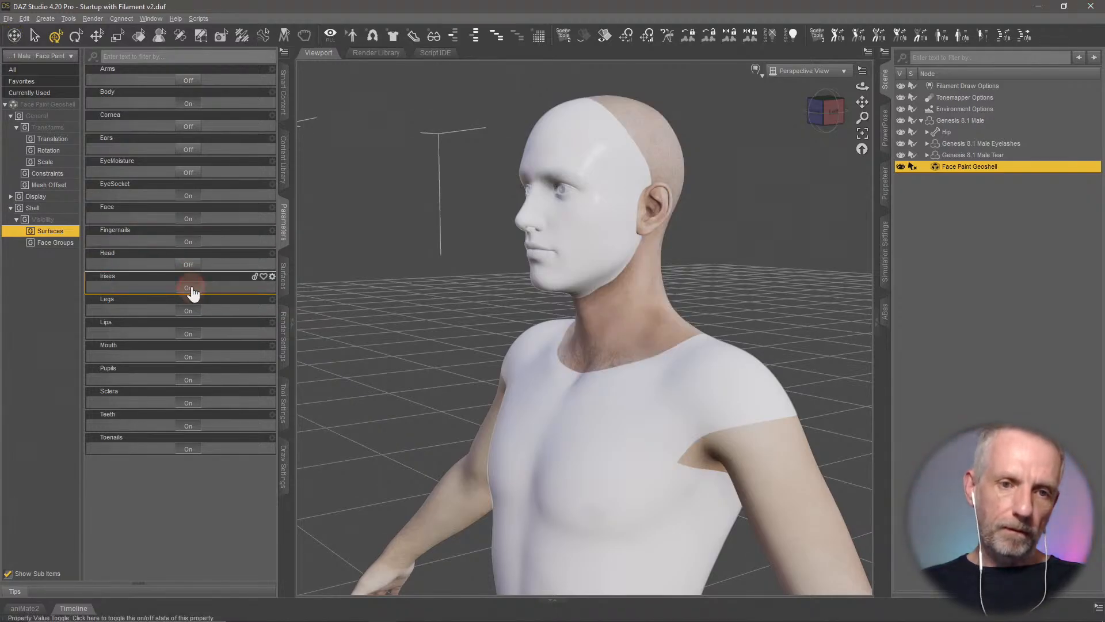
pyautogui.click(191, 288)
pyautogui.click(189, 311)
pyautogui.click(190, 334)
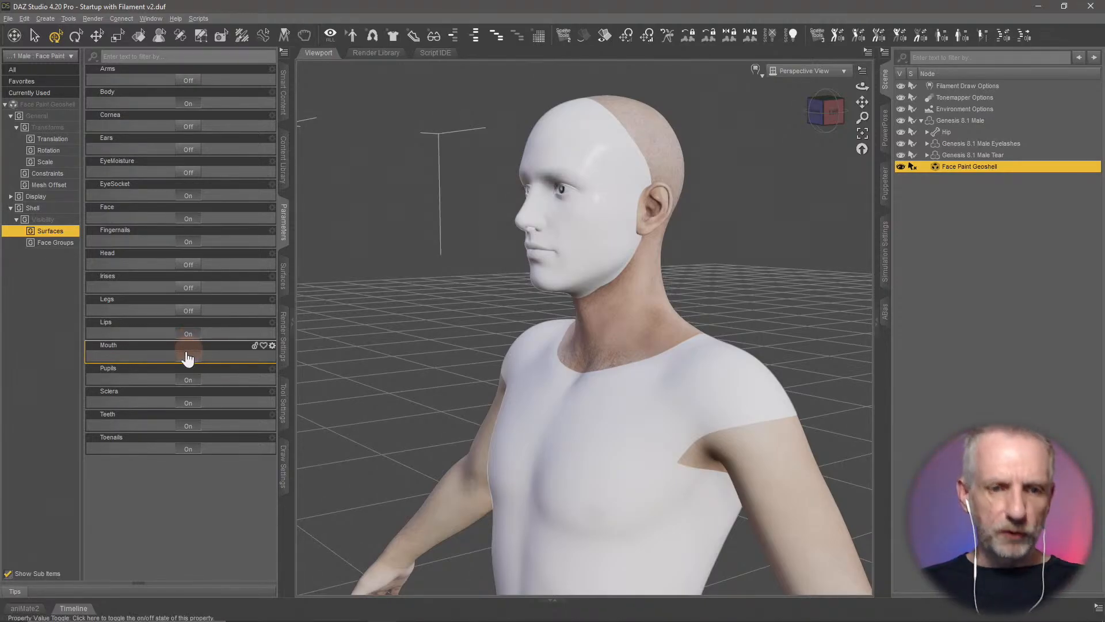
pyautogui.click(188, 356)
pyautogui.click(189, 403)
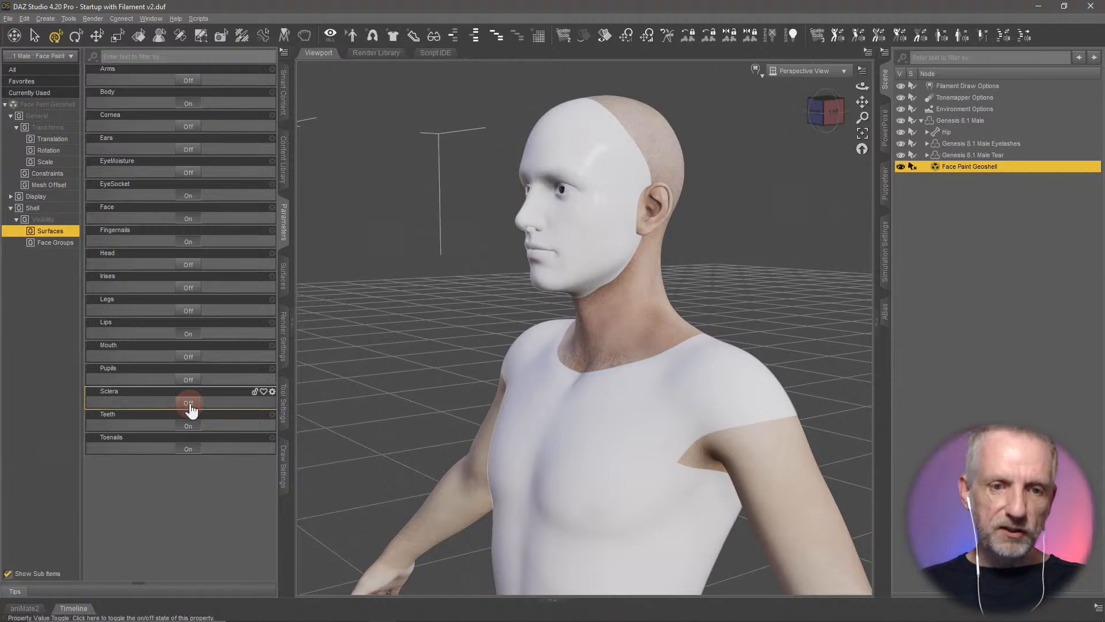
pyautogui.click(194, 427)
pyautogui.click(189, 453)
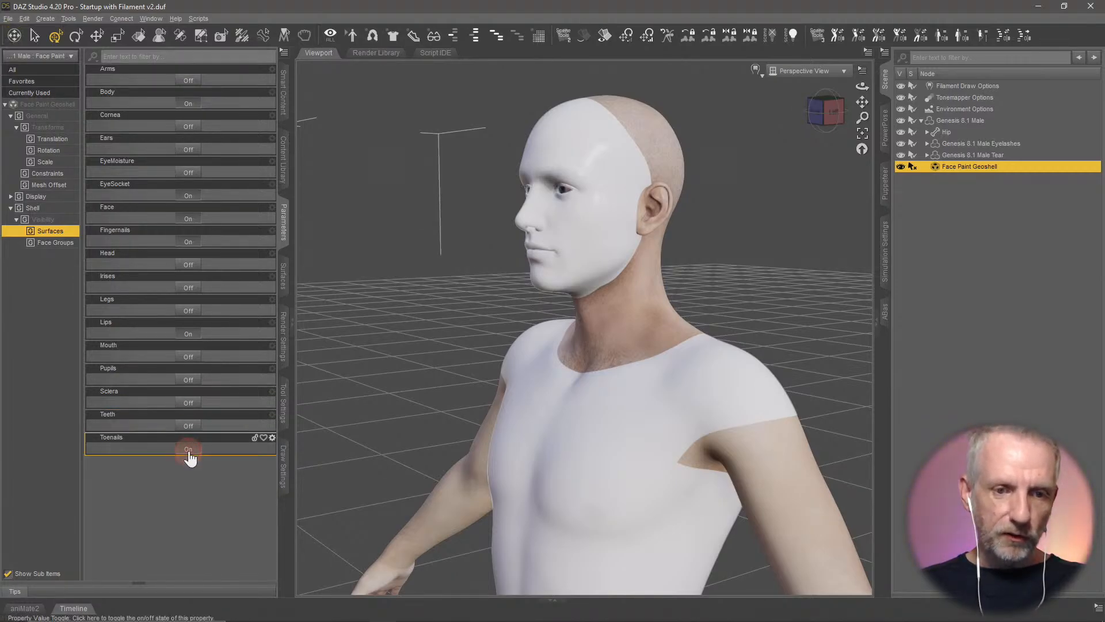
# Inspect the figure from the legs up to the face to check which areas the geoshell still covers.
pyautogui.moveTo(439, 473); pyautogui.dragTo(442, 475, button='middle')
pyautogui.keyDown('ctrl'); pyautogui.keyDown('alt'); pyautogui.moveTo(443, 475); pyautogui.dragTo(440, 475); pyautogui.keyUp('alt'); pyautogui.keyUp('ctrl')
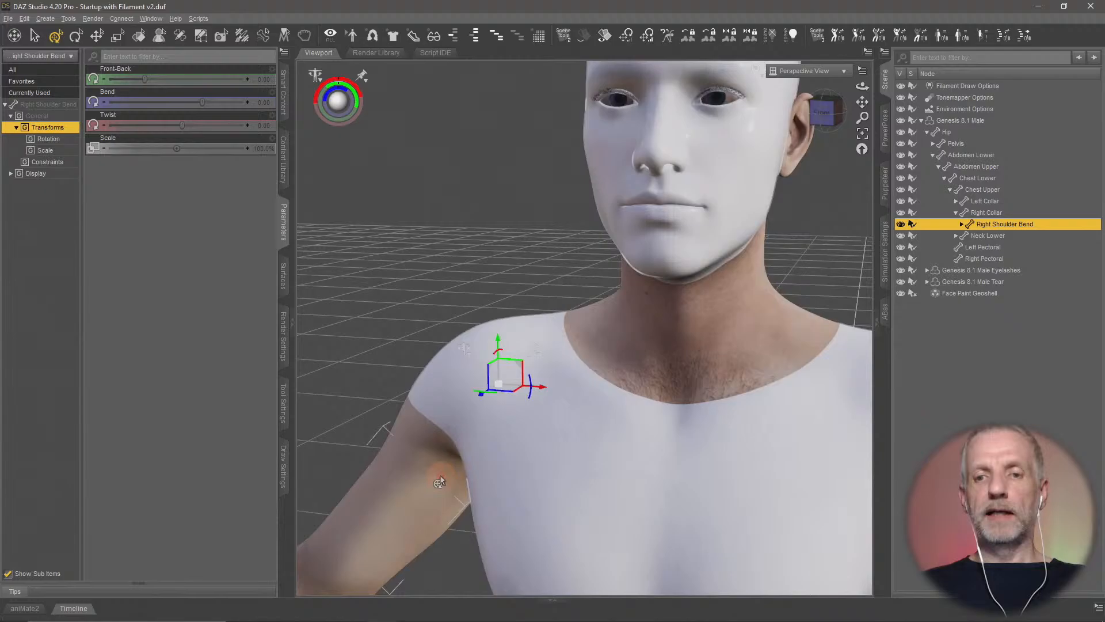
pyautogui.scroll(-5, 439, 475)
pyautogui.moveTo(440, 475)
pyautogui.keyDown('ctrl'); pyautogui.keyDown('alt'); pyautogui.mouseDown(button='right')
pyautogui.moveTo(441, 445)
pyautogui.moveTo(440, 475)
pyautogui.mouseUp(button='right'); pyautogui.keyUp('alt'); pyautogui.keyUp('ctrl')
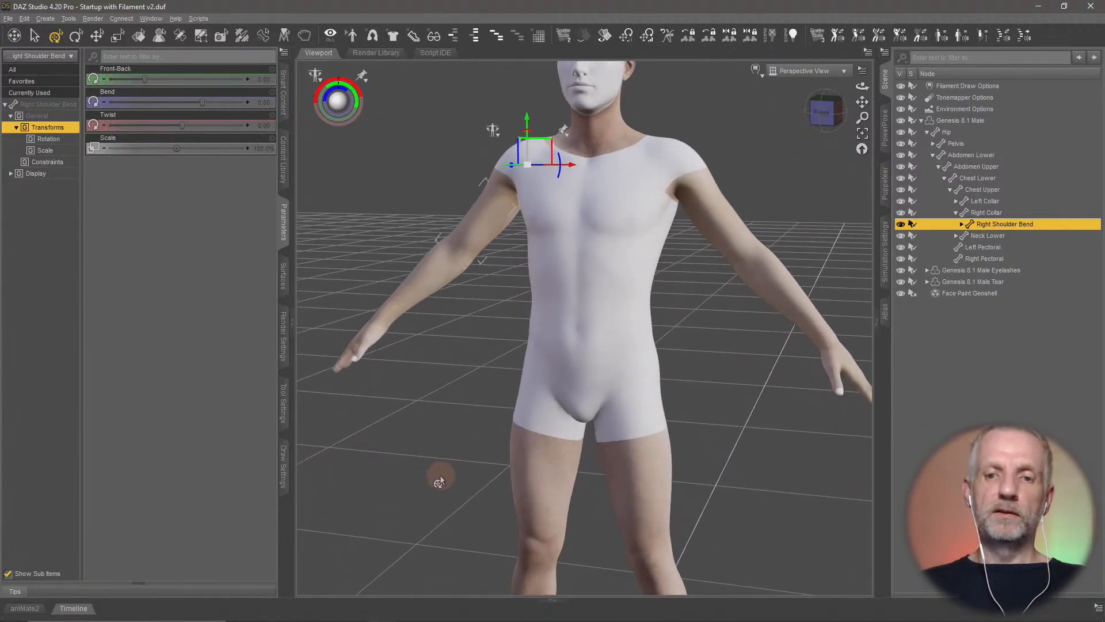
pyautogui.moveTo(440, 476)
pyautogui.keyDown('ctrl'); pyautogui.keyDown('alt'); pyautogui.mouseDown()
pyautogui.moveTo(394, 488)
pyautogui.moveTo(463, 475)
pyautogui.moveTo(440, 475)
pyautogui.mouseUp(); pyautogui.keyUp('alt'); pyautogui.keyUp('ctrl')
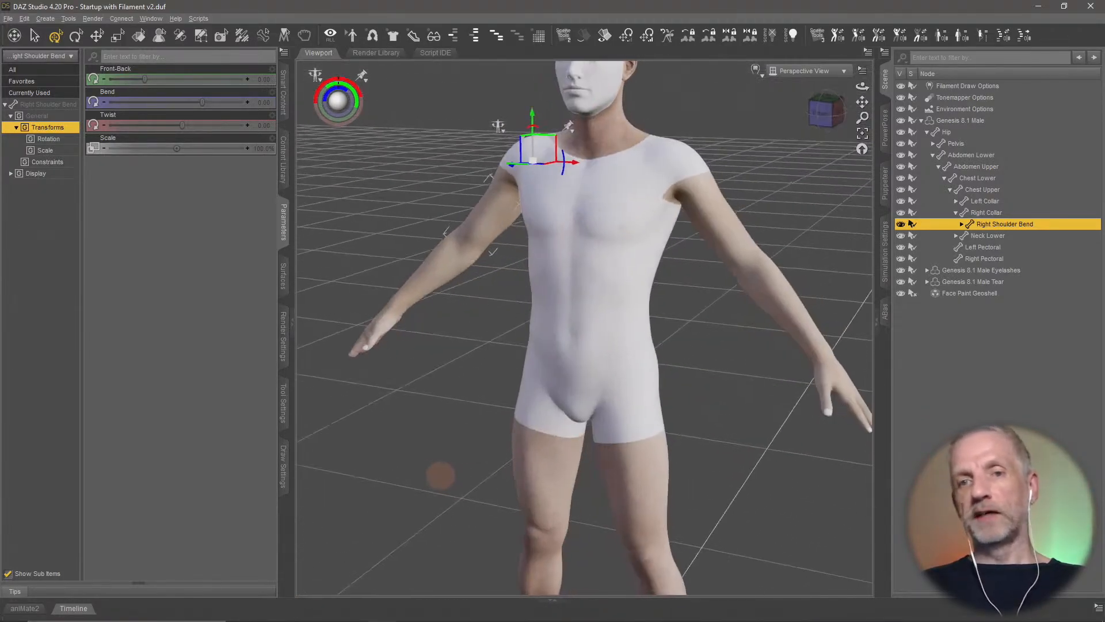
pyautogui.keyDown('ctrl'); pyautogui.keyDown('alt'); pyautogui.moveTo(440, 475); pyautogui.dragTo(440, 484, button='right'); pyautogui.keyUp('alt'); pyautogui.keyUp('ctrl')
pyautogui.scroll(3, 440, 477)
pyautogui.scroll(3, 440, 477)
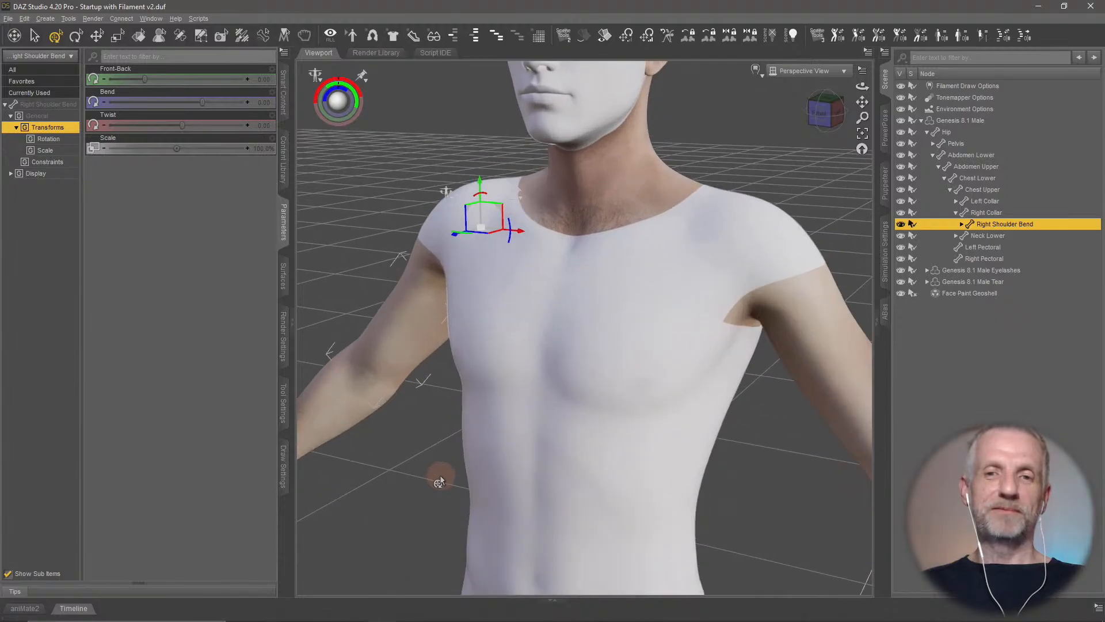
pyautogui.keyDown('ctrl'); pyautogui.keyDown('alt'); pyautogui.moveTo(485, 418); pyautogui.dragTo(486, 422, button='right'); pyautogui.keyUp('alt'); pyautogui.keyUp('ctrl')
pyautogui.scroll(2, 485, 418)
pyautogui.keyDown('ctrl'); pyautogui.keyDown('alt'); pyautogui.moveTo(485, 419); pyautogui.dragTo(613, 393); pyautogui.keyUp('alt'); pyautogui.keyUp('ctrl')
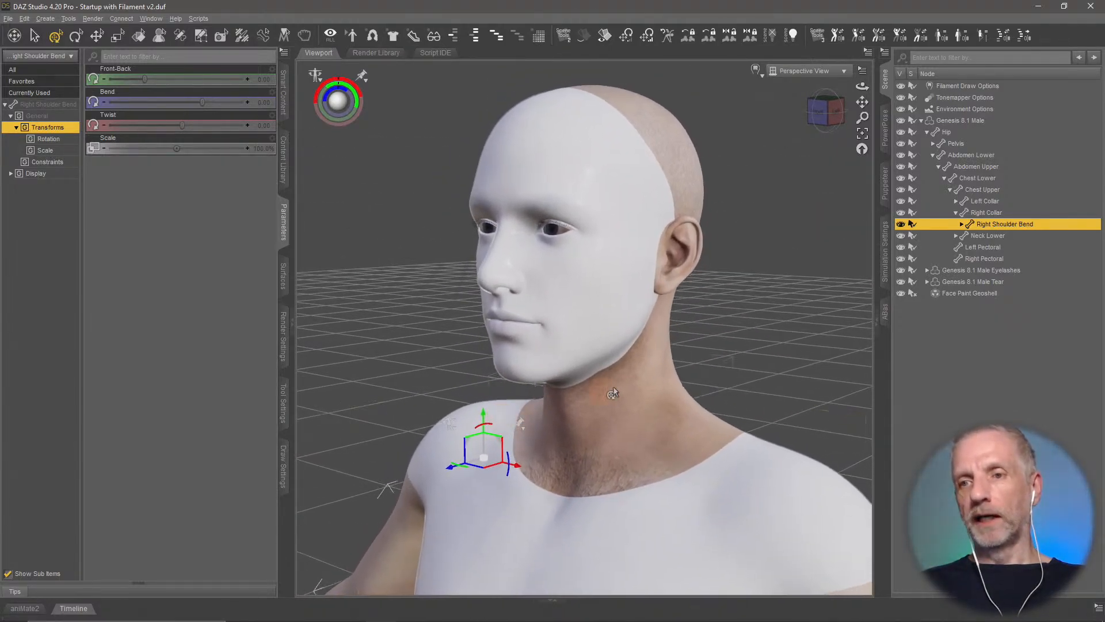
# Show the surface settings, collapse the figure's Hip hierarchy and make the Face Paint Geoshell selectable in the viewport.
pyautogui.click(284, 334)
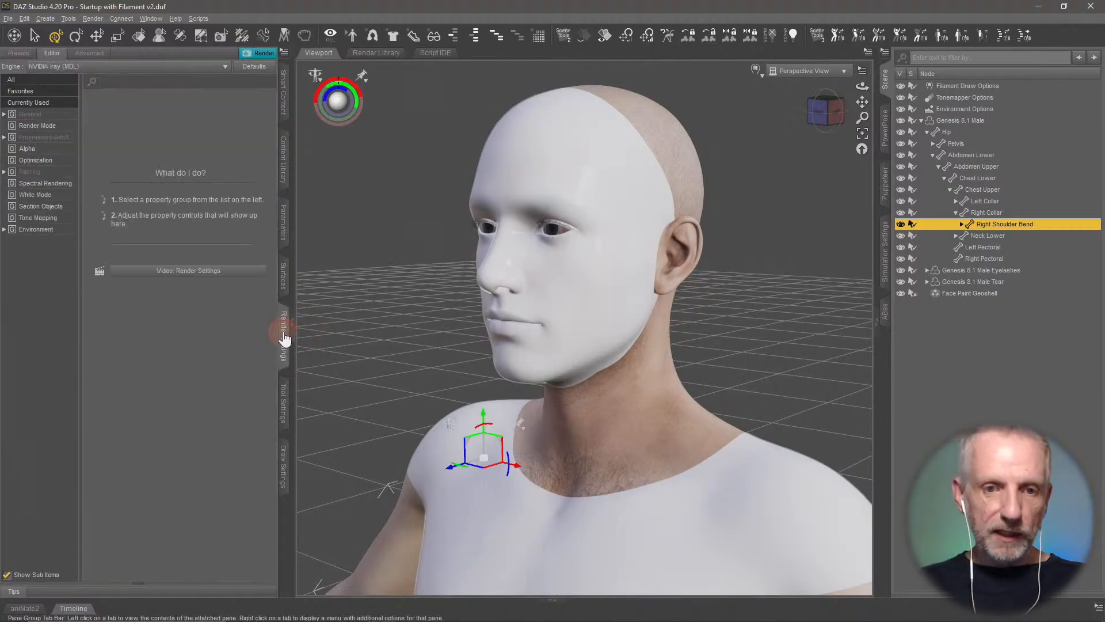
pyautogui.click(283, 276)
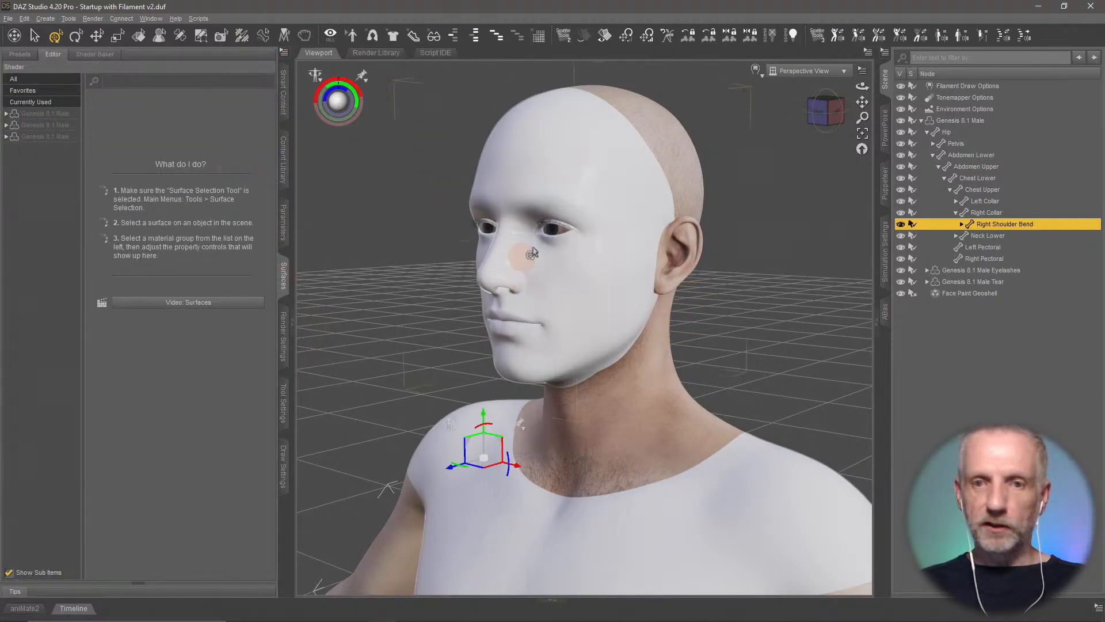
pyautogui.keyDown('ctrl'); pyautogui.keyDown('alt'); pyautogui.moveTo(558, 263); pyautogui.dragTo(500, 263); pyautogui.keyUp('alt'); pyautogui.keyUp('ctrl')
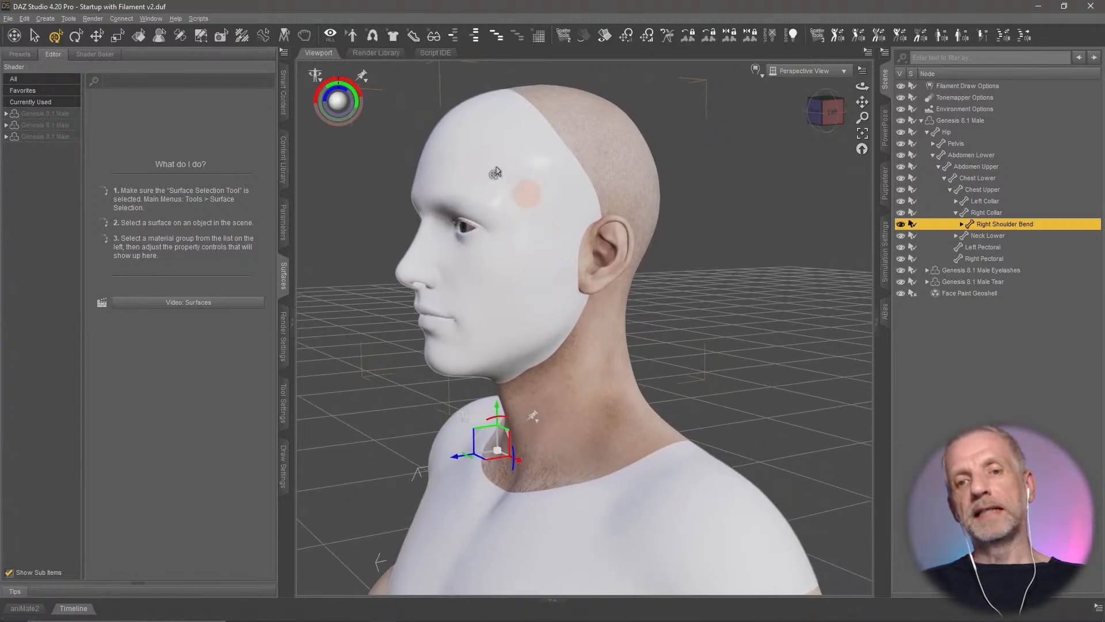
pyautogui.click(930, 132)
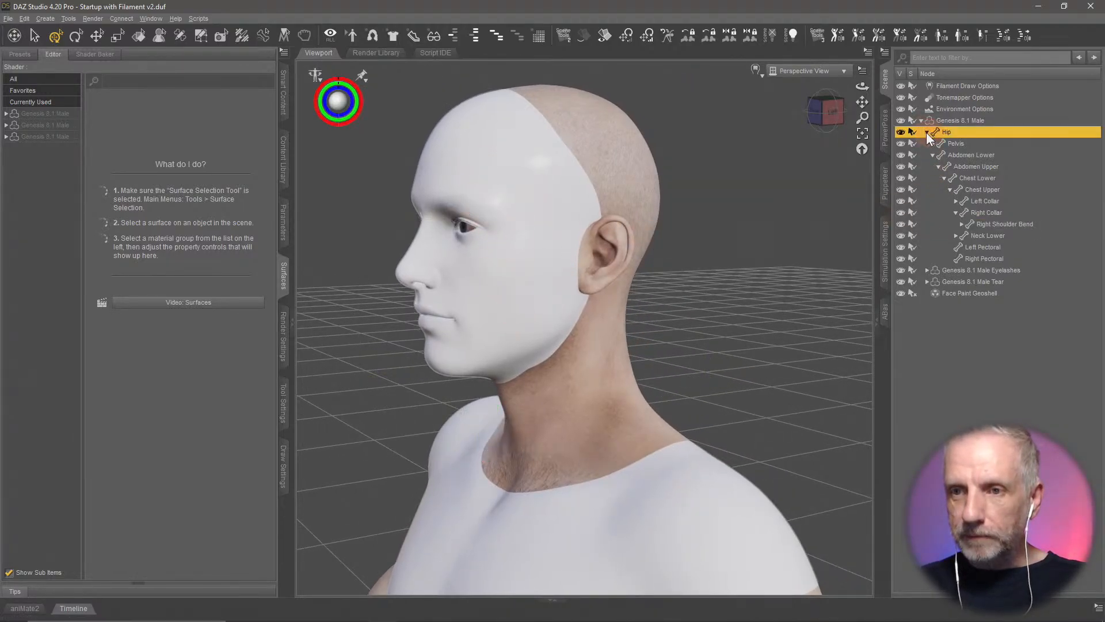
pyautogui.click(927, 132)
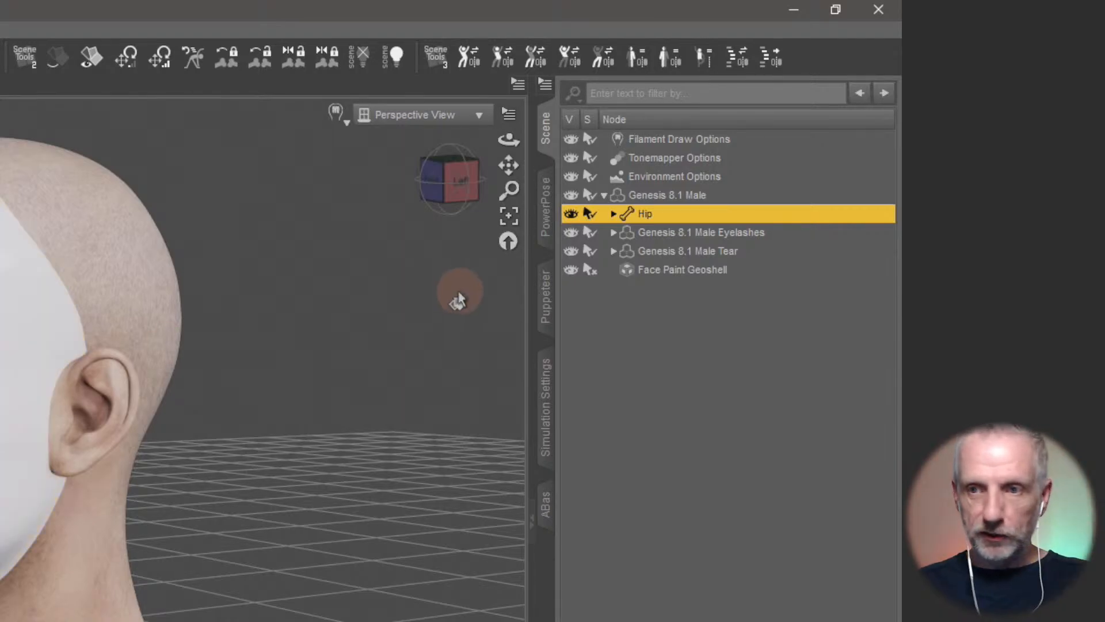
pyautogui.click(590, 269)
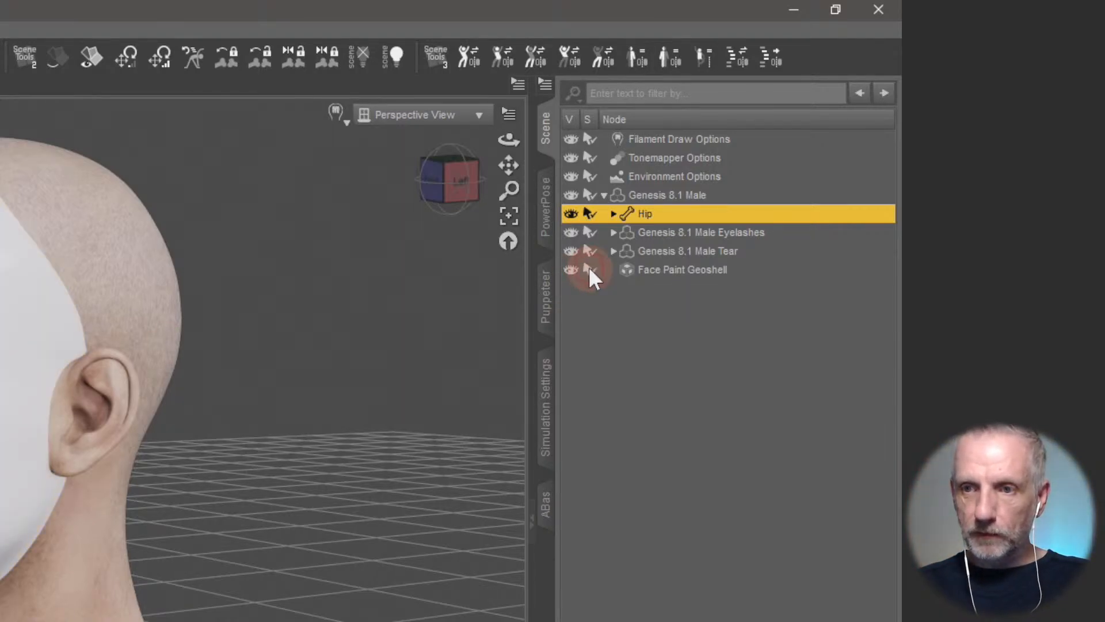
# Make the Genesis 8.1 Male non-selectable in the viewport and select the Face surface of the Face Paint Geoshell.
pyautogui.click(589, 193)
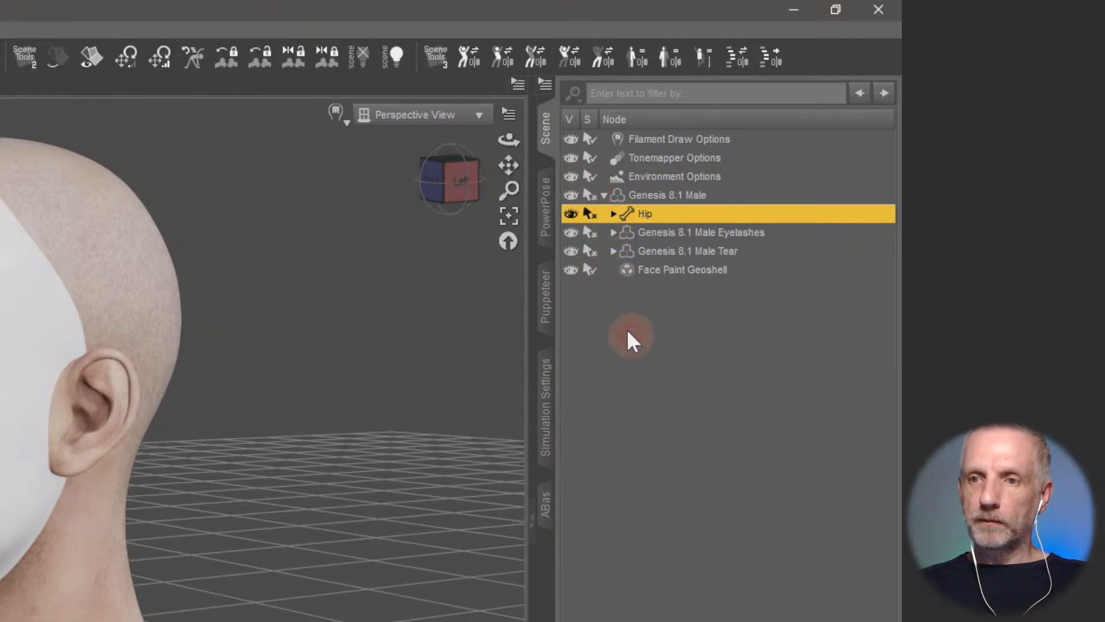
pyautogui.click(11, 330)
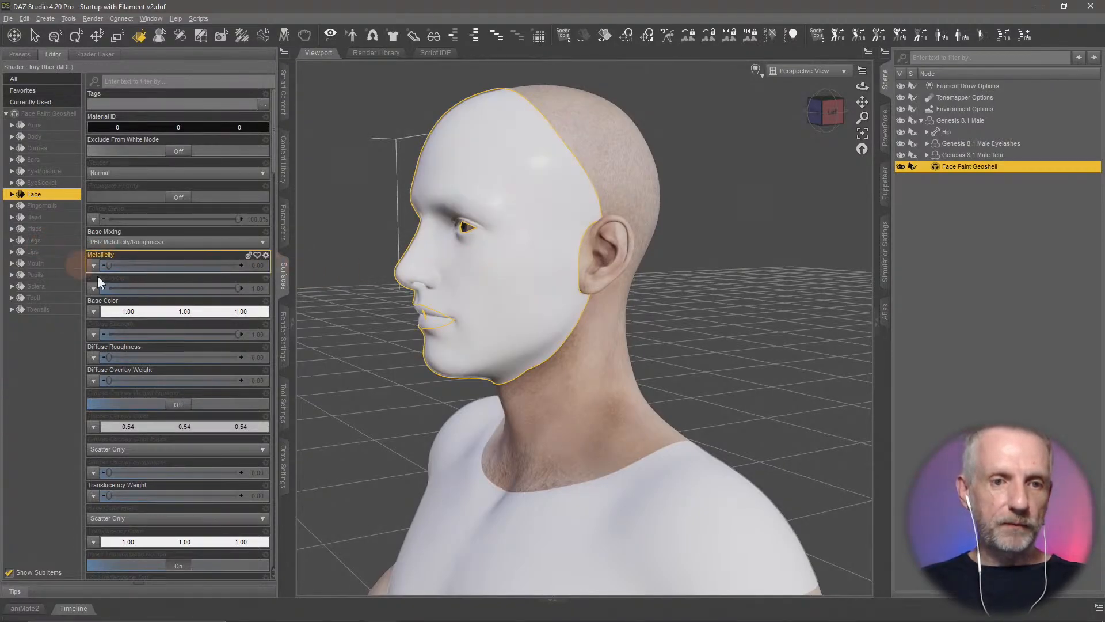
# Load Necromancer no mats_DefaultMaterial_BaseColor.1001.png as the Base Color map of the geoshell's Face surface and inspect the painted face.
pyautogui.click(92, 312)
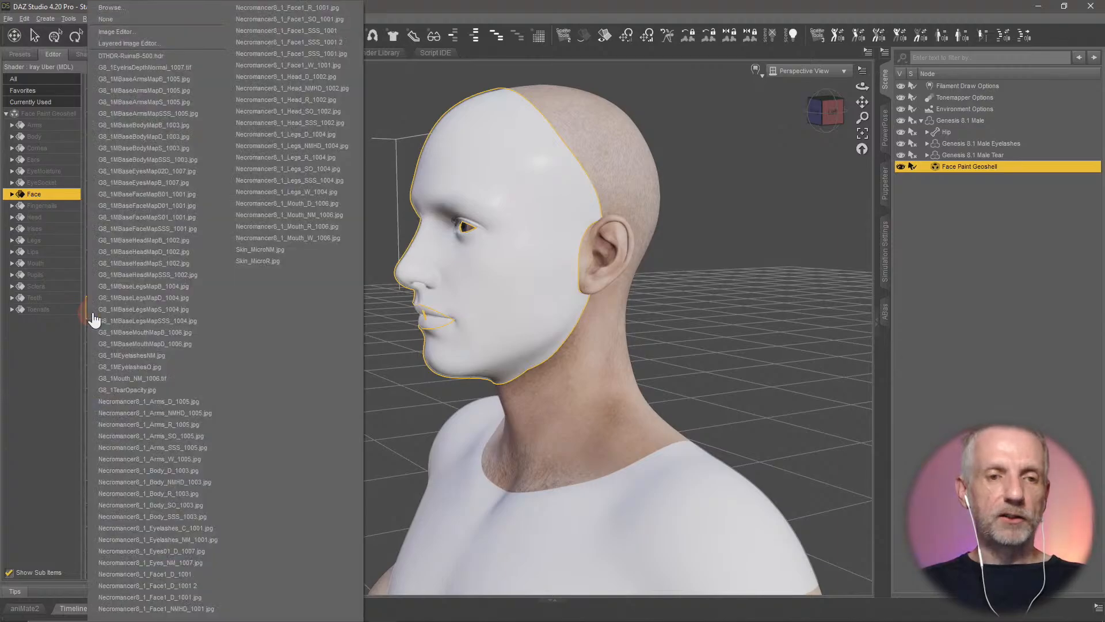
pyautogui.click(128, 13)
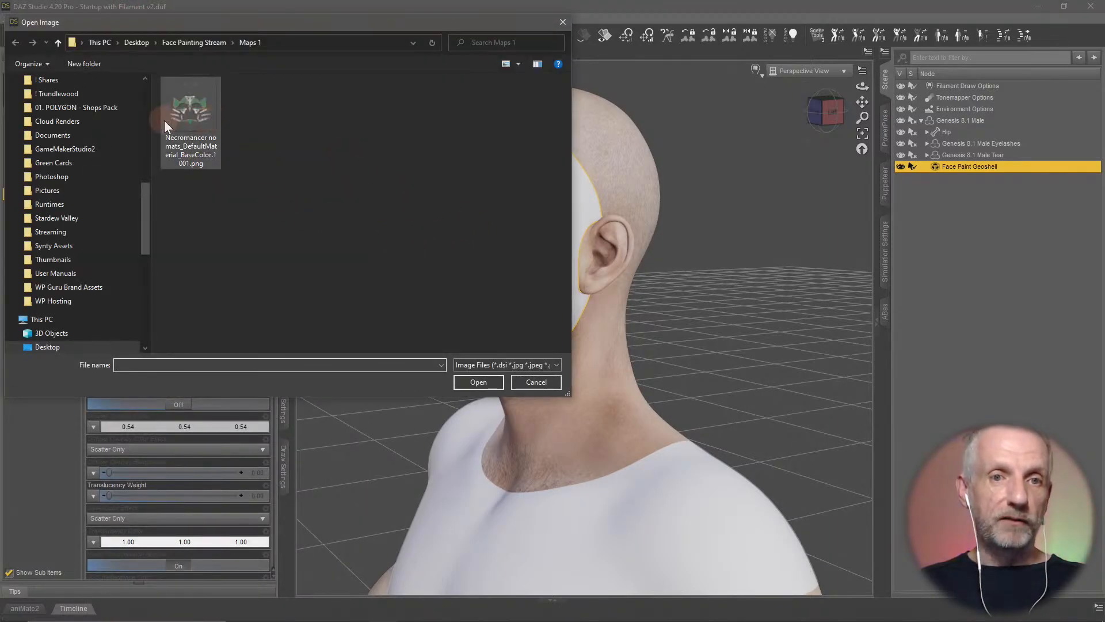
pyautogui.click(192, 114)
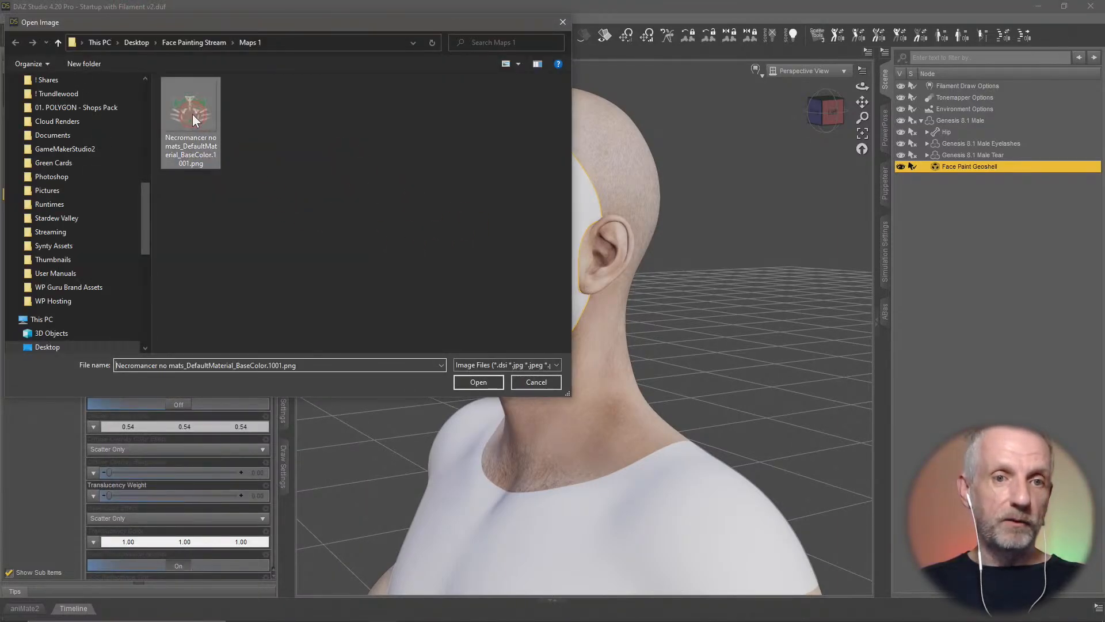
pyautogui.click(493, 383)
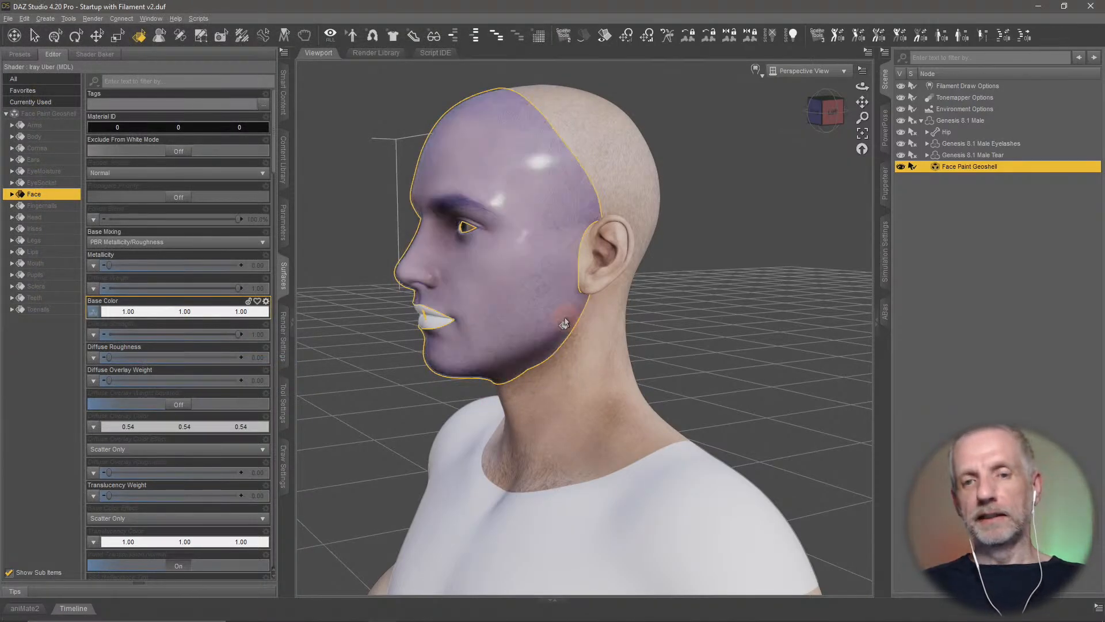
pyautogui.scroll(5, 541, 297)
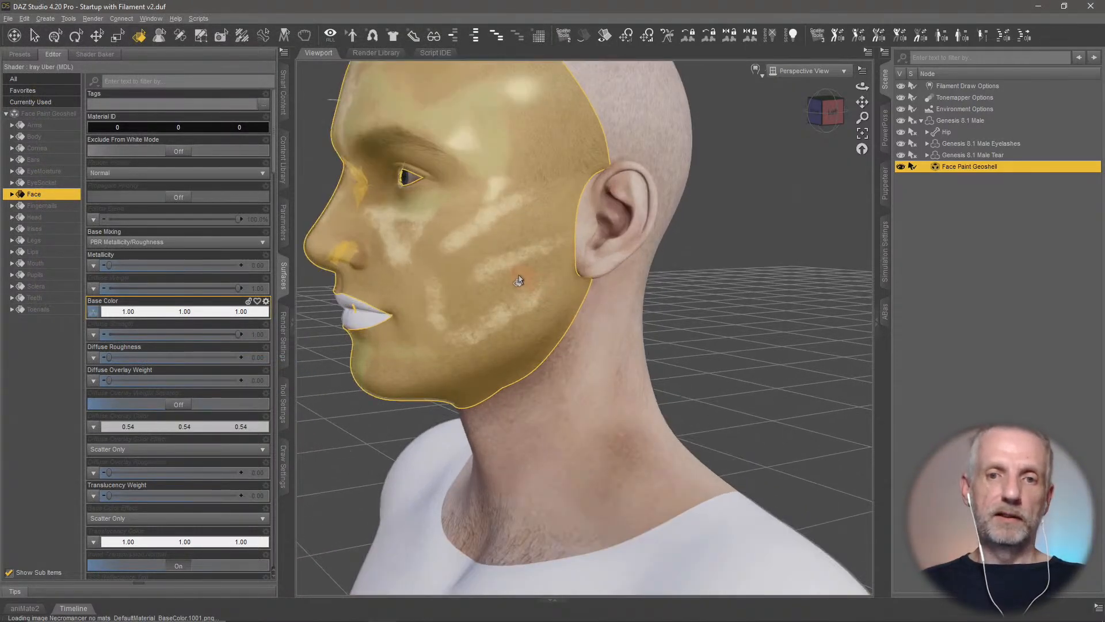
pyautogui.keyDown('alt'); pyautogui.moveTo(518, 280); pyautogui.dragTo(411, 178); pyautogui.keyUp('alt')
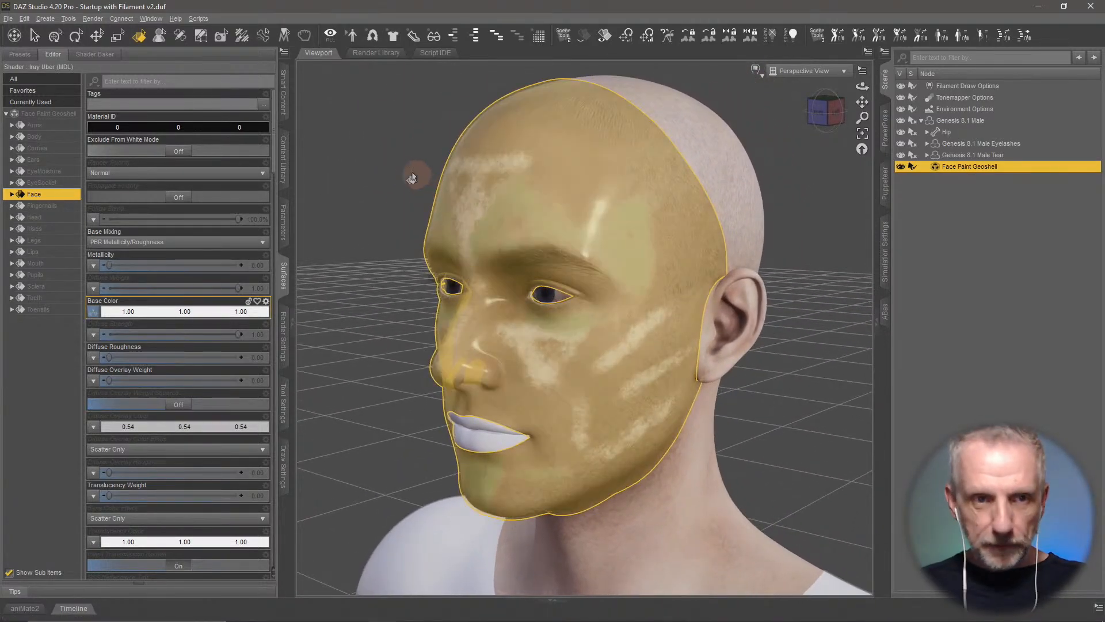
pyautogui.click(56, 35)
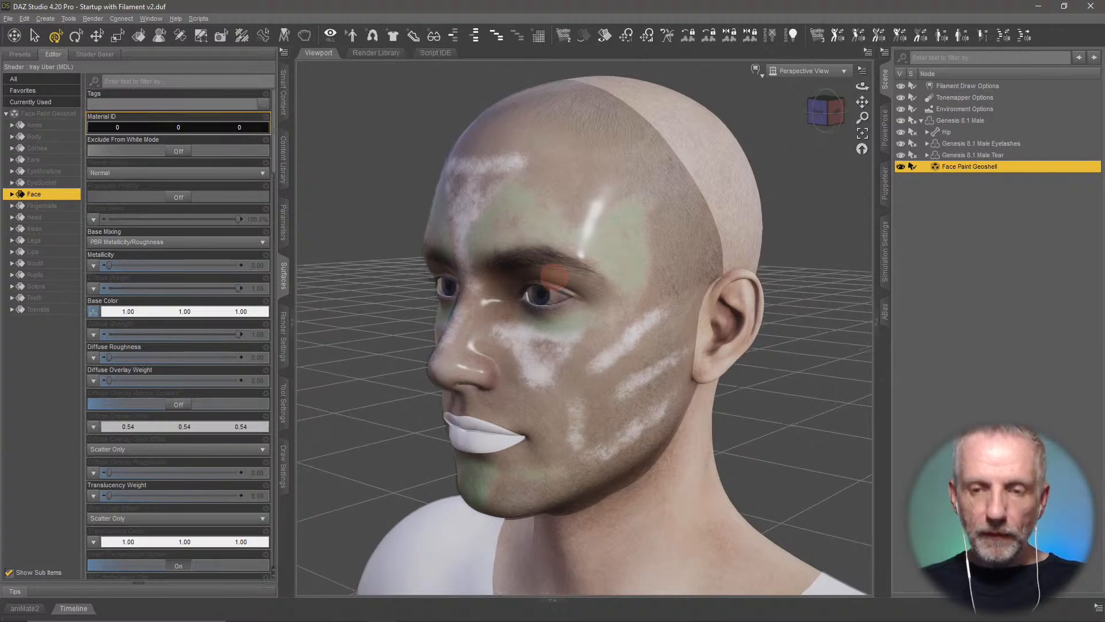
pyautogui.keyDown('alt'); pyautogui.moveTo(554, 277); pyautogui.dragTo(556, 286); pyautogui.keyUp('alt')
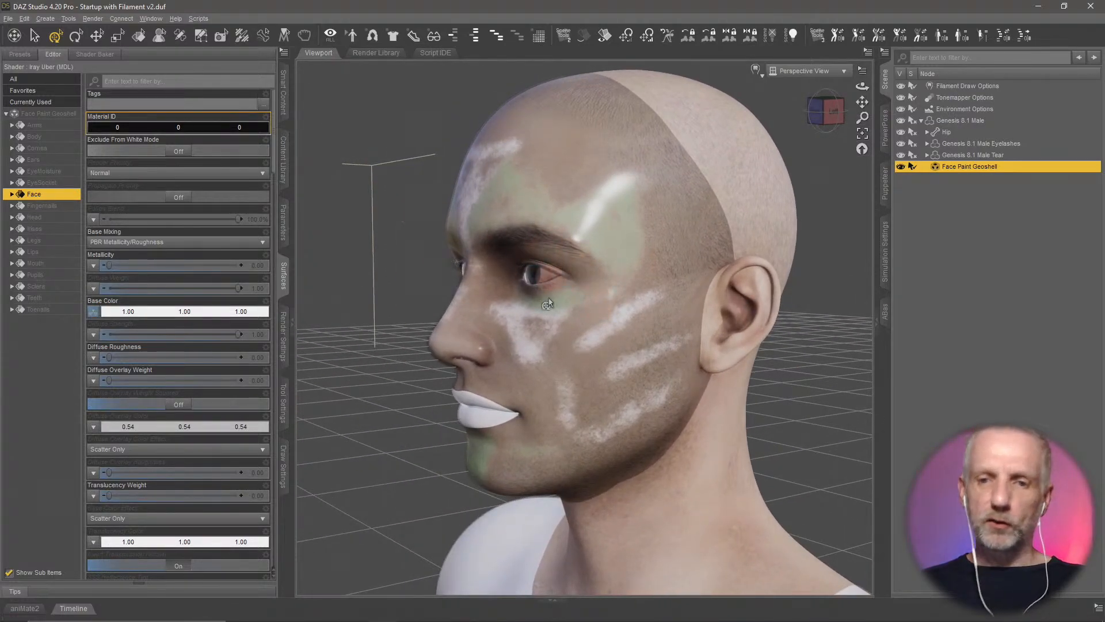
# In the Face surface's Geometry settings, raise Cutout Opacity to 1.00 and examine the face paint from several angles.
pyautogui.click(12, 194)
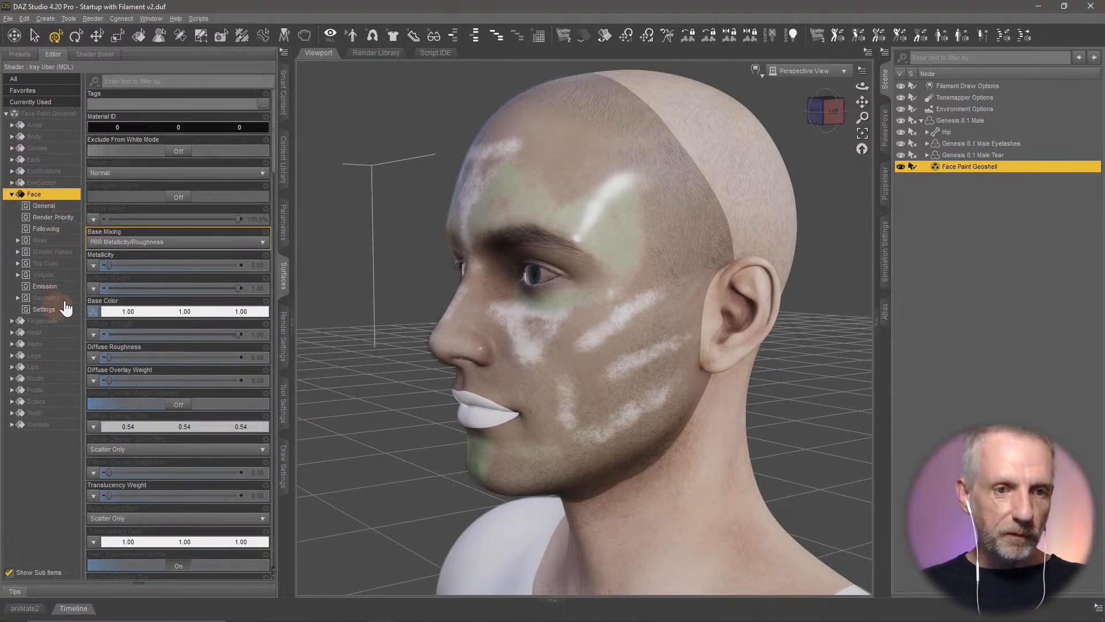
pyautogui.click(66, 300)
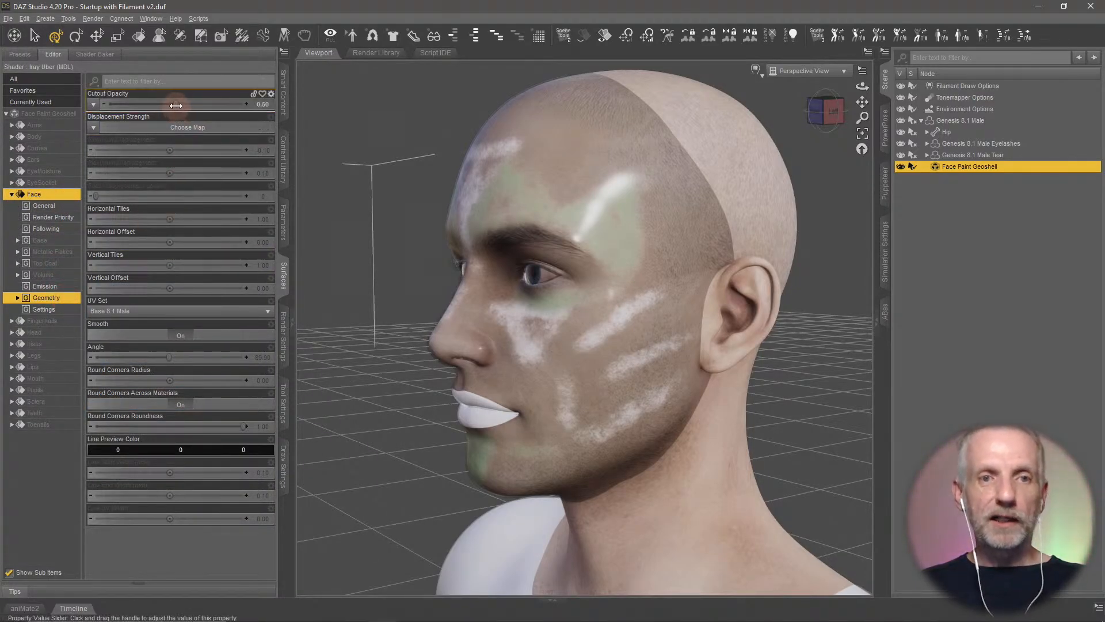
pyautogui.moveTo(175, 105); pyautogui.dragTo(298, 116)
pyautogui.moveTo(468, 247)
pyautogui.mouseDown(button='middle')
pyautogui.moveTo(481, 249)
pyautogui.moveTo(470, 249)
pyautogui.mouseUp(button='middle')
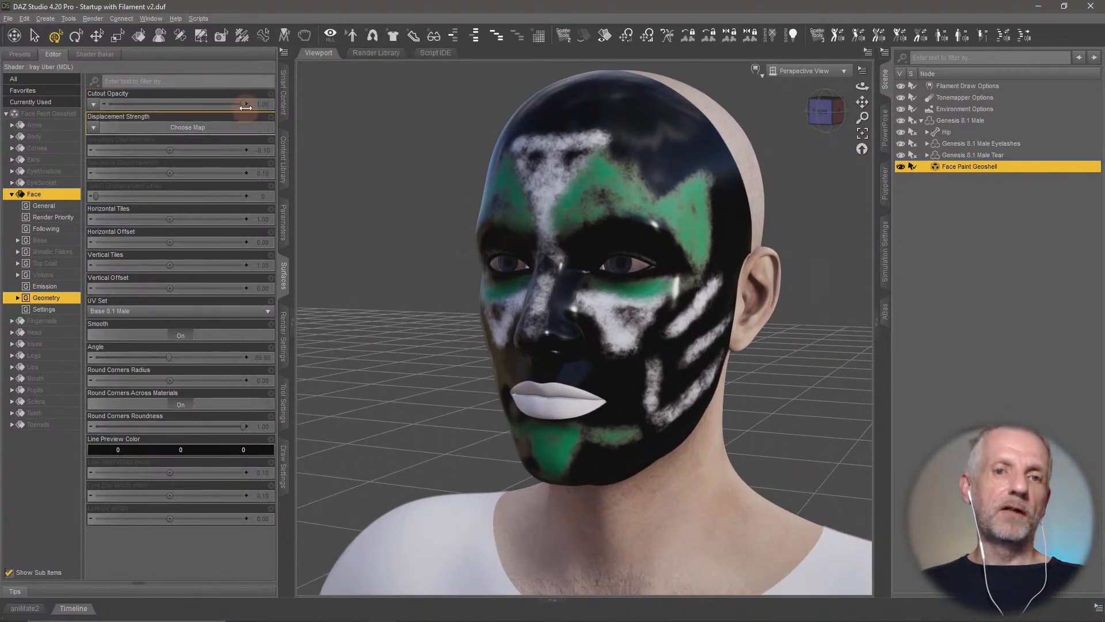
pyautogui.moveTo(244, 107)
pyautogui.mouseDown()
pyautogui.moveTo(178, 109)
pyautogui.moveTo(271, 103)
pyautogui.moveTo(333, 123)
pyautogui.mouseUp()
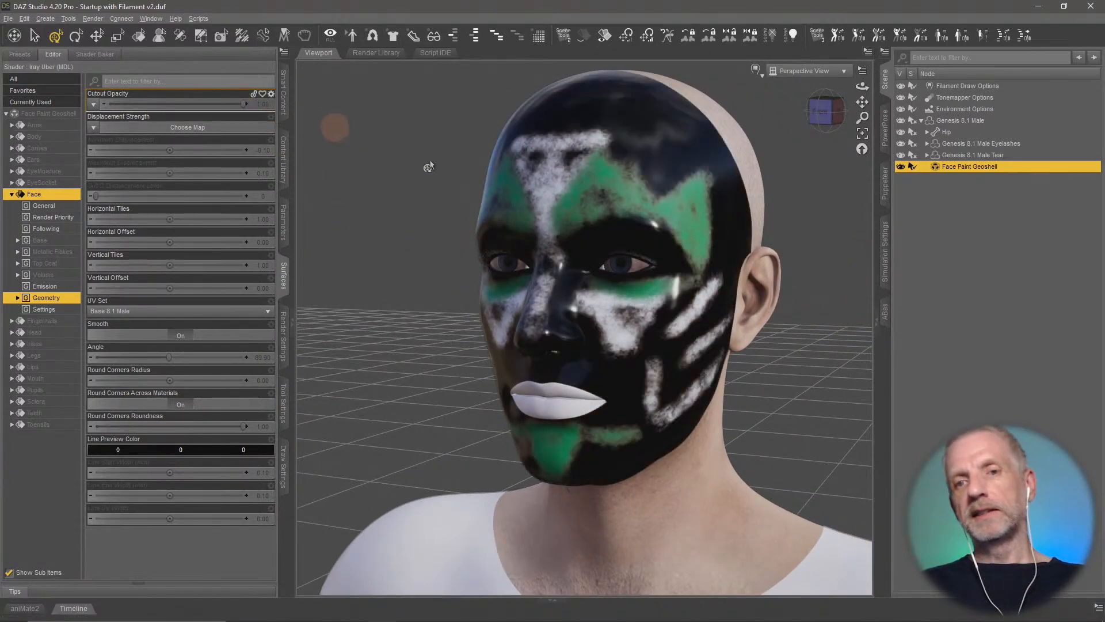
pyautogui.moveTo(640, 166); pyautogui.dragTo(636, 167, button='middle')
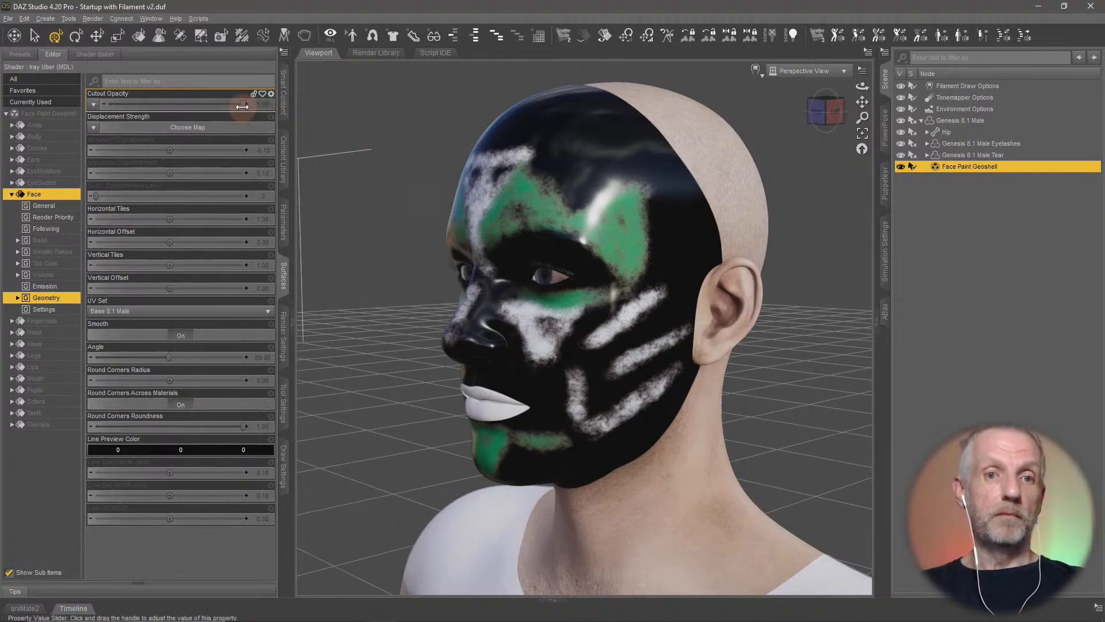
pyautogui.moveTo(570, 351); pyautogui.dragTo(662, 370, button='middle')
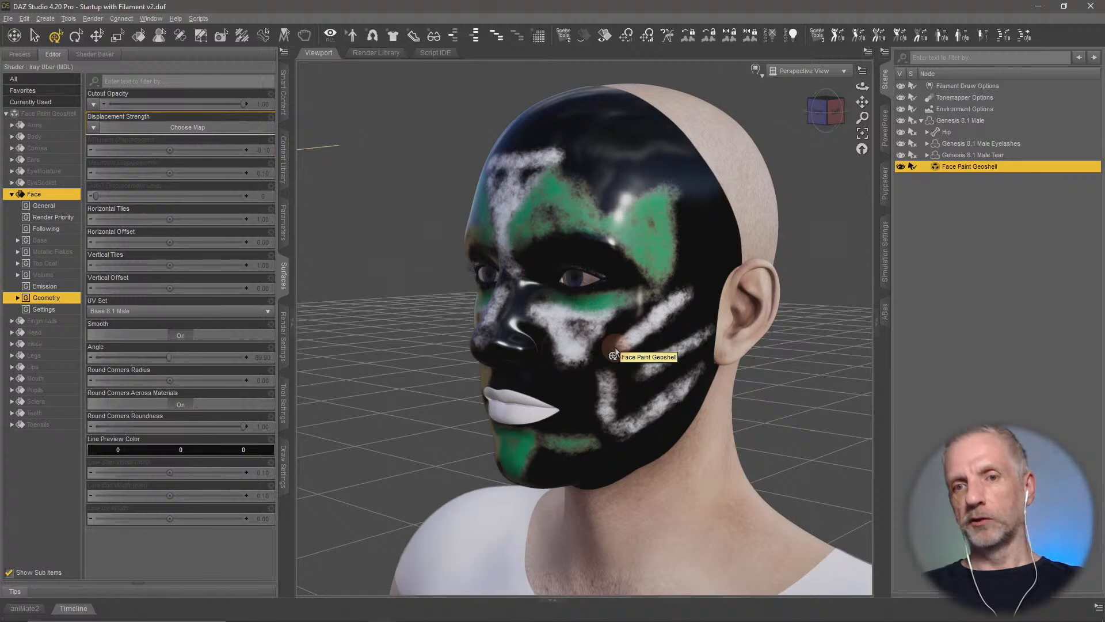
# Switch to Adobe Substance 3D Painter, open the texture export for the Necromancer v2 project and review its output template settings.
pyautogui.hotkey('alt', 'Tab')
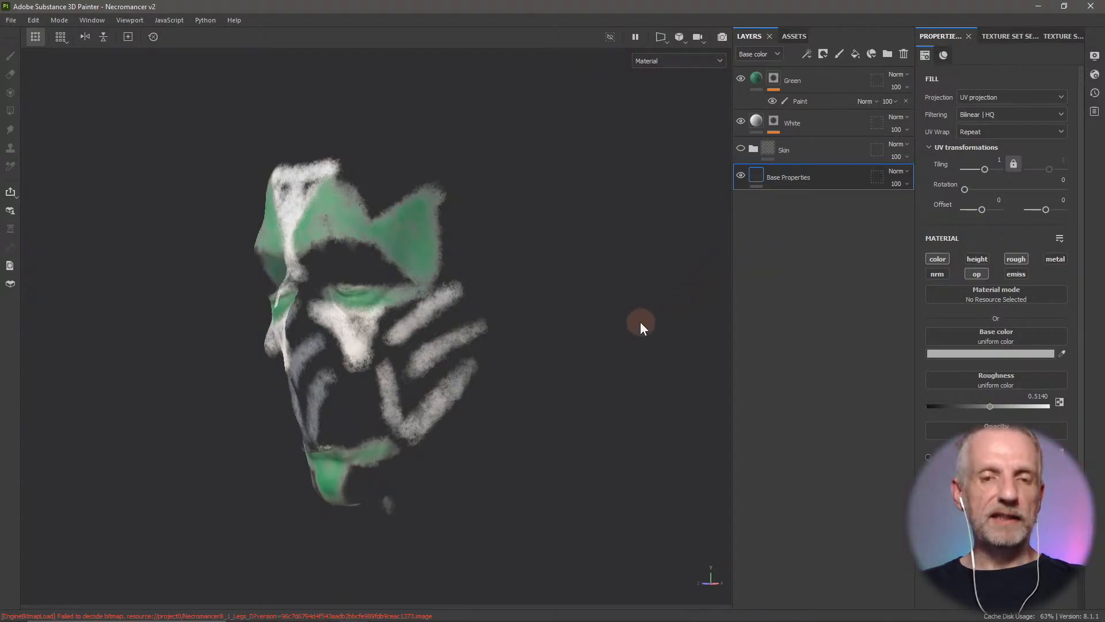
pyautogui.click(15, 25)
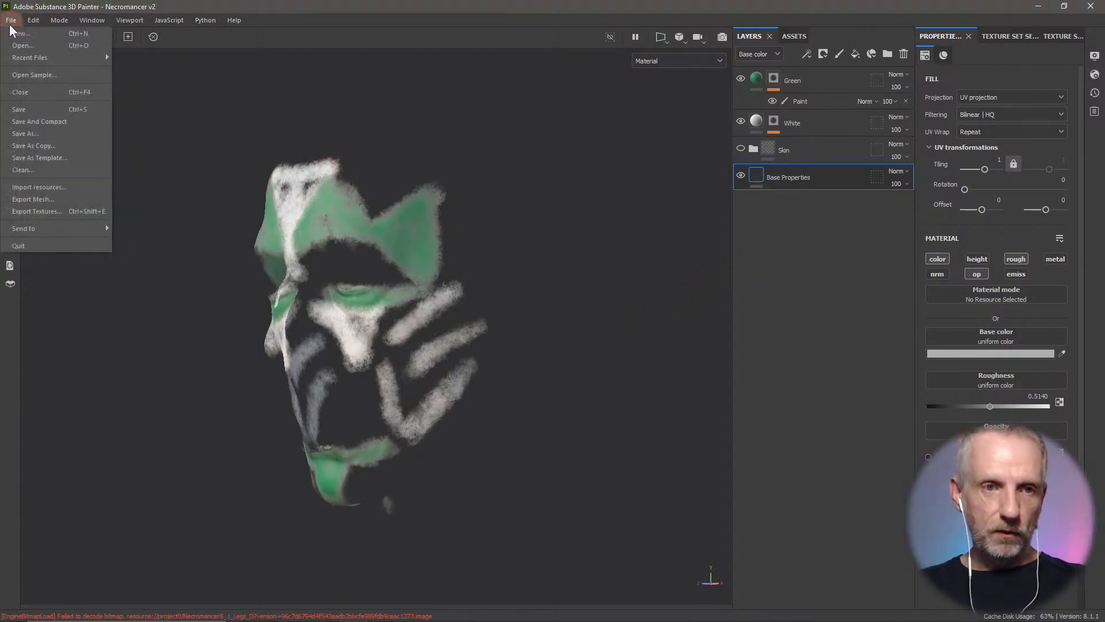
pyautogui.click(60, 213)
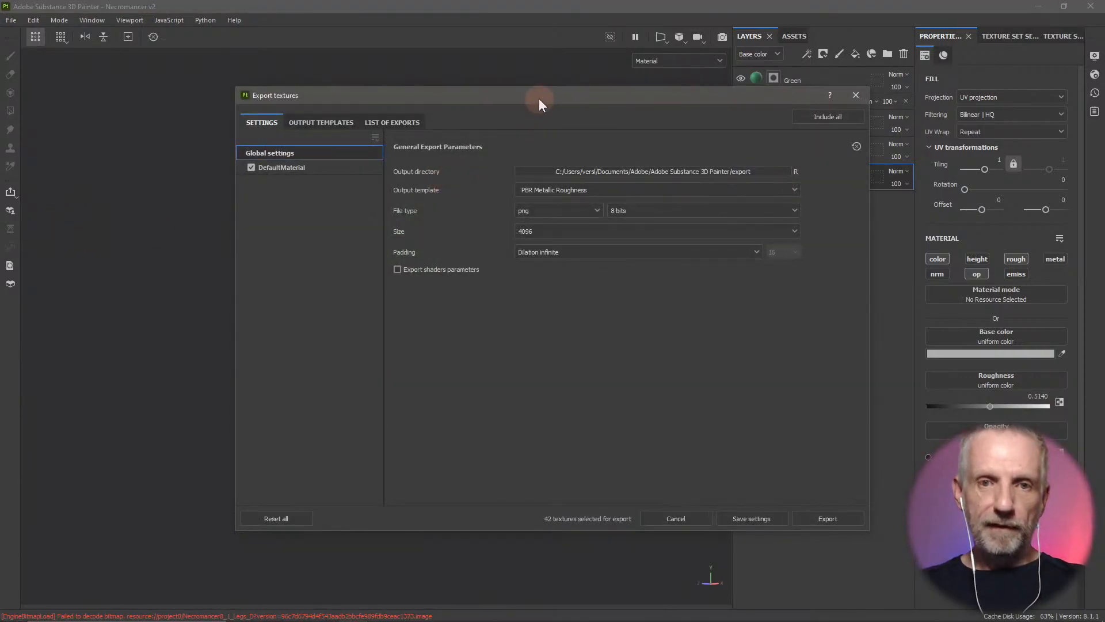
pyautogui.moveTo(539, 99); pyautogui.dragTo(494, 89)
pyautogui.click(293, 112)
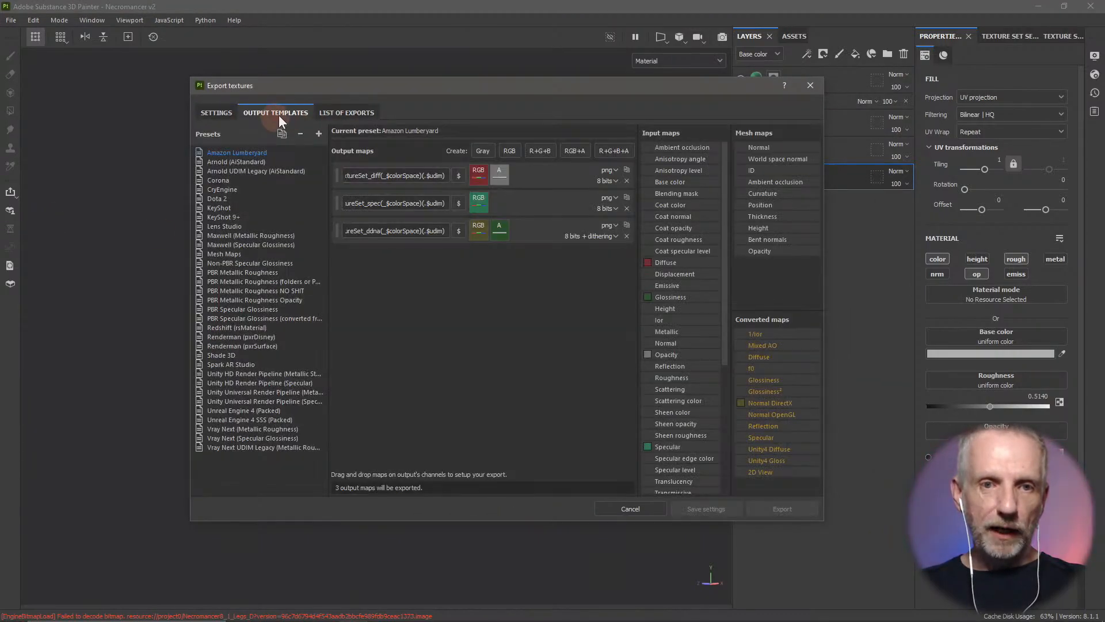
pyautogui.click(228, 112)
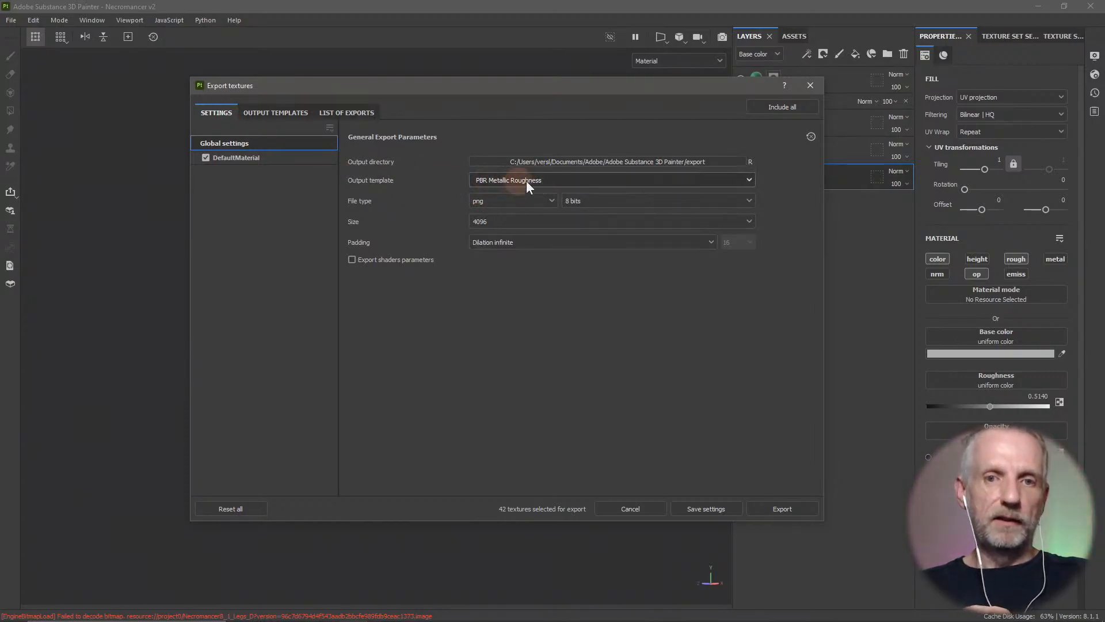
# Remove the Normal and Emissive output maps from the PBR Metallic Roughness export preset and check the general export parameters.
pyautogui.click(287, 115)
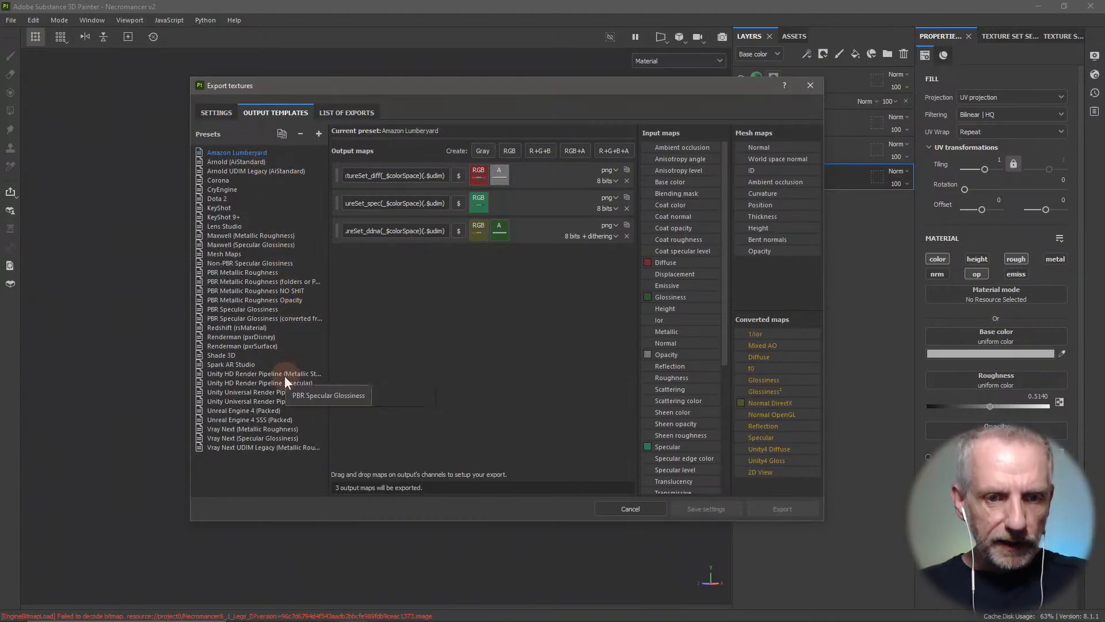
pyautogui.click(274, 274)
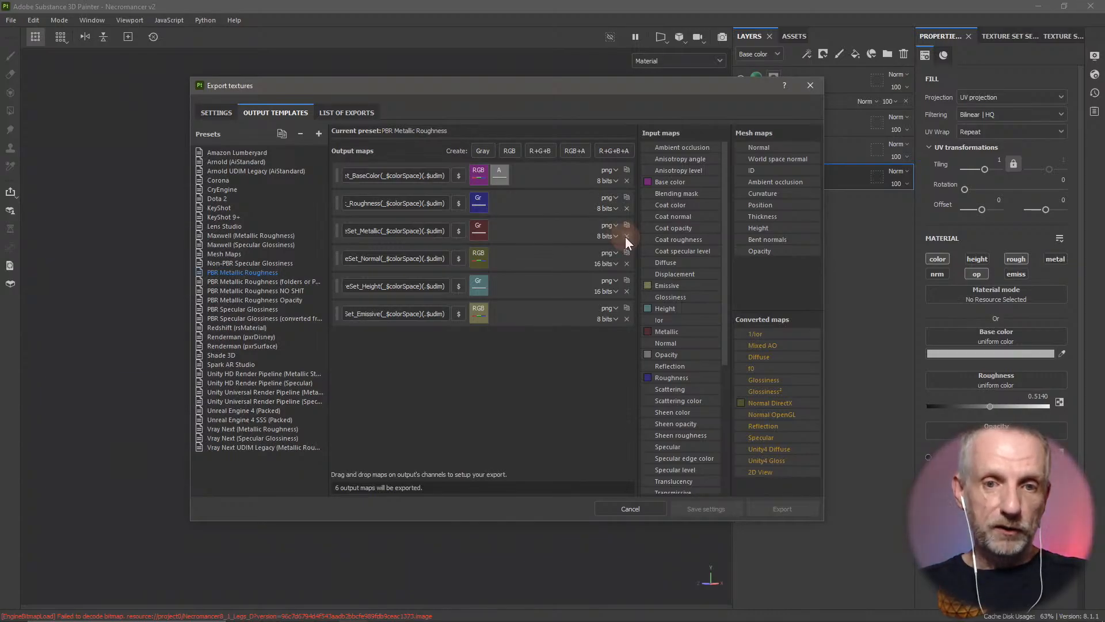
pyautogui.click(627, 263)
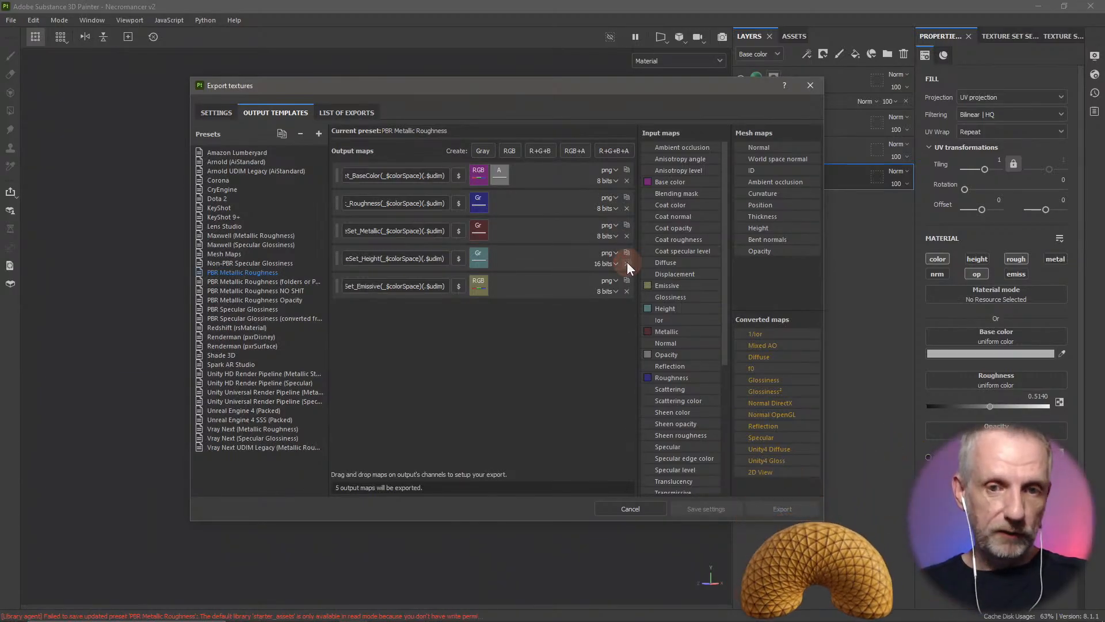
pyautogui.click(627, 292)
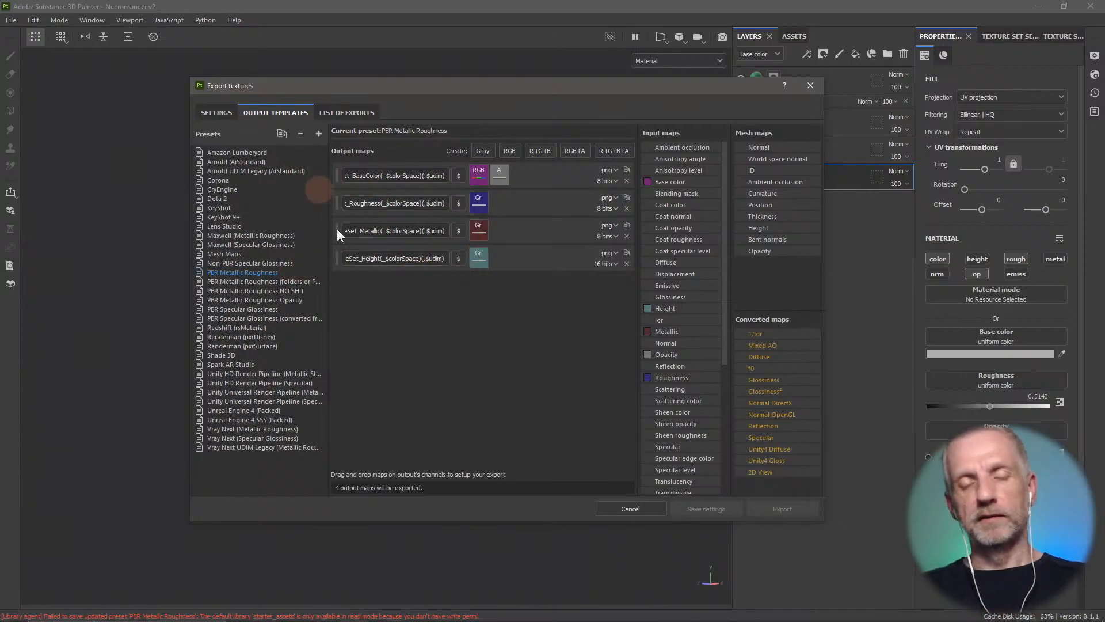
pyautogui.click(224, 113)
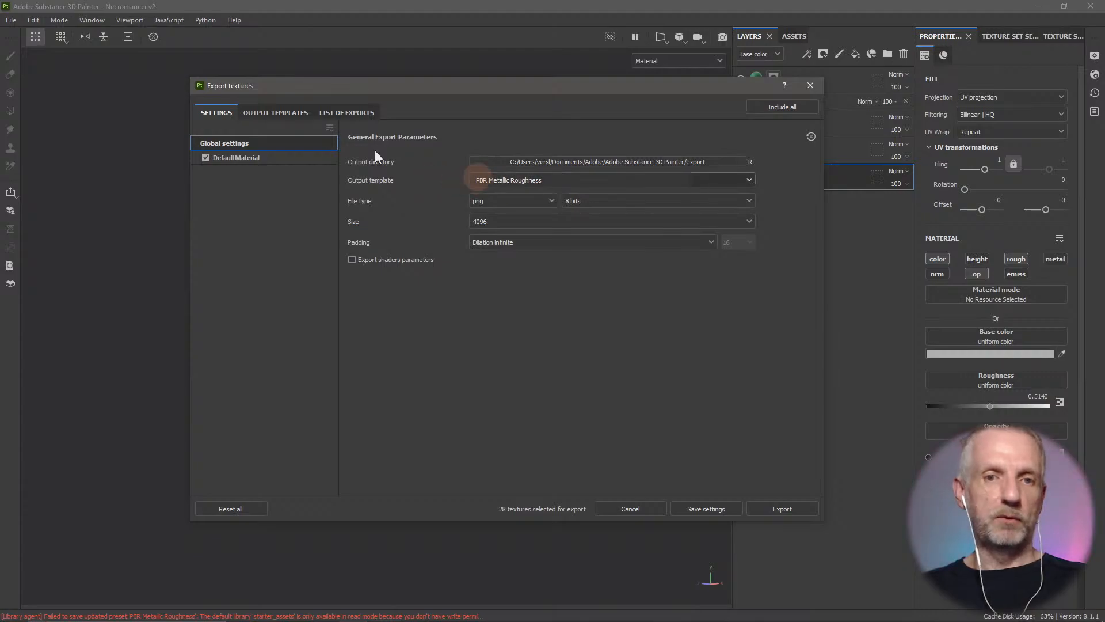
pyautogui.click(277, 113)
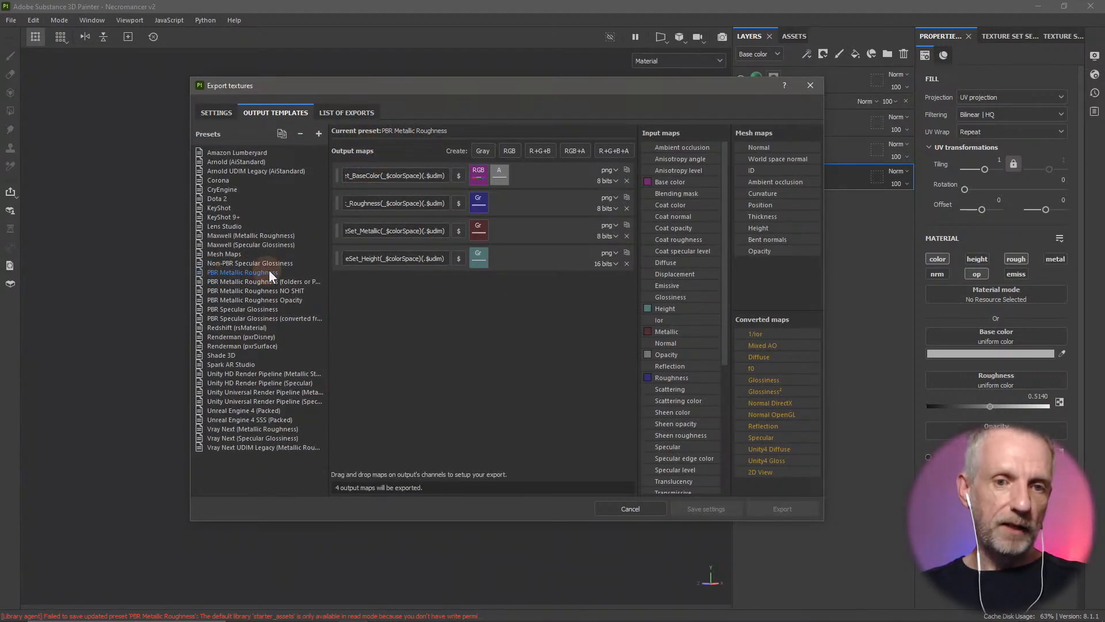
# Add a grayscale output map to the PBR Metallic Roughness preset and name it Opacity.
pyautogui.click(484, 151)
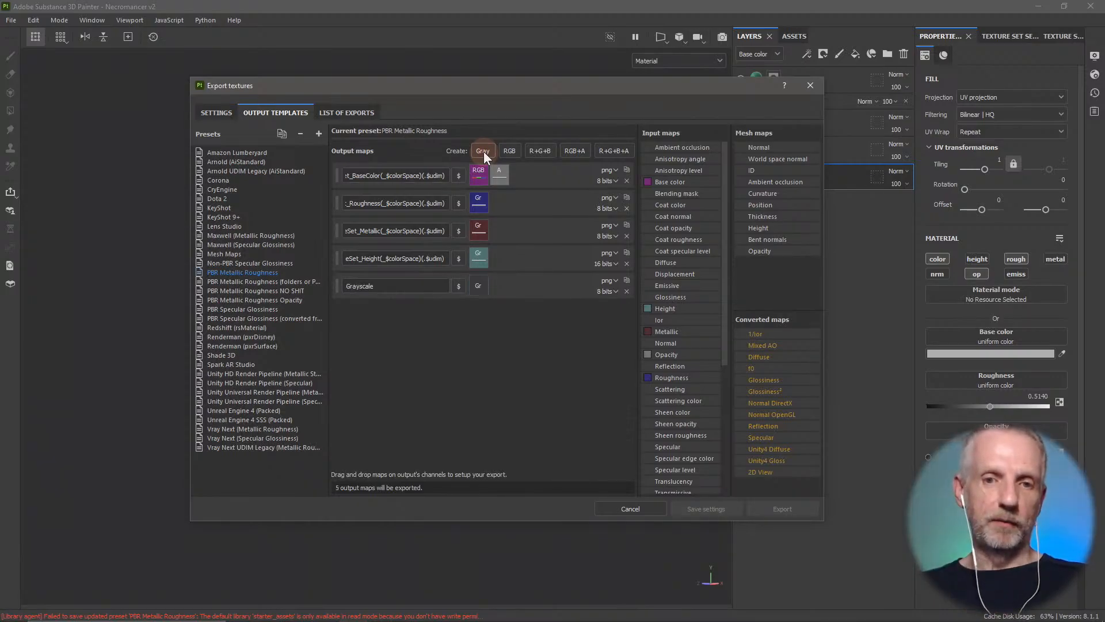
pyautogui.doubleClick(417, 285)
pyautogui.write('OPcait')
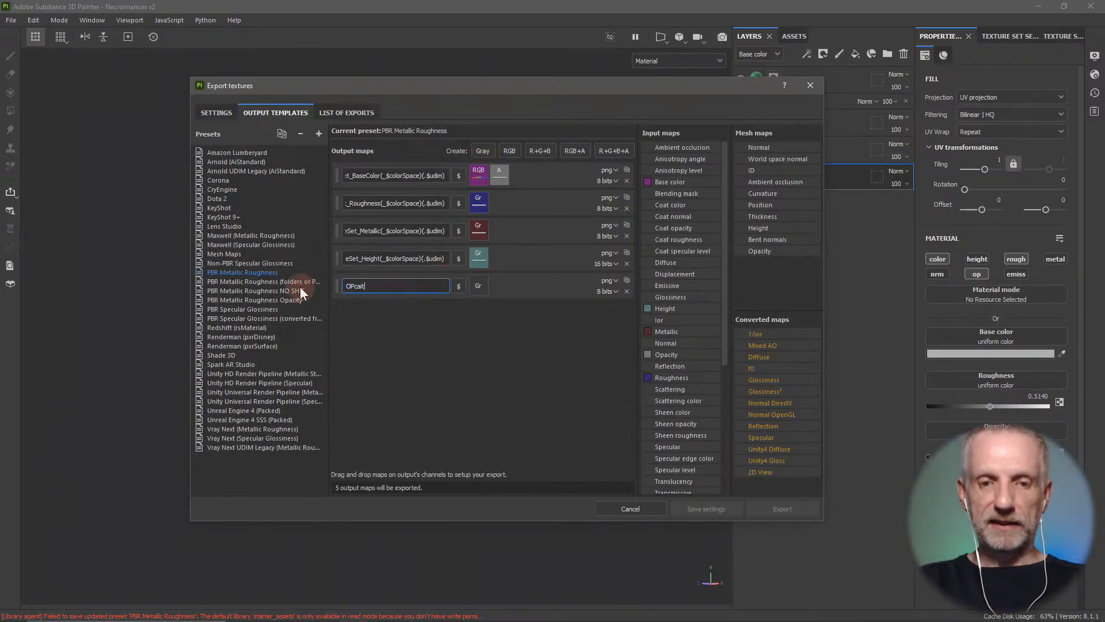
pyautogui.write('y')
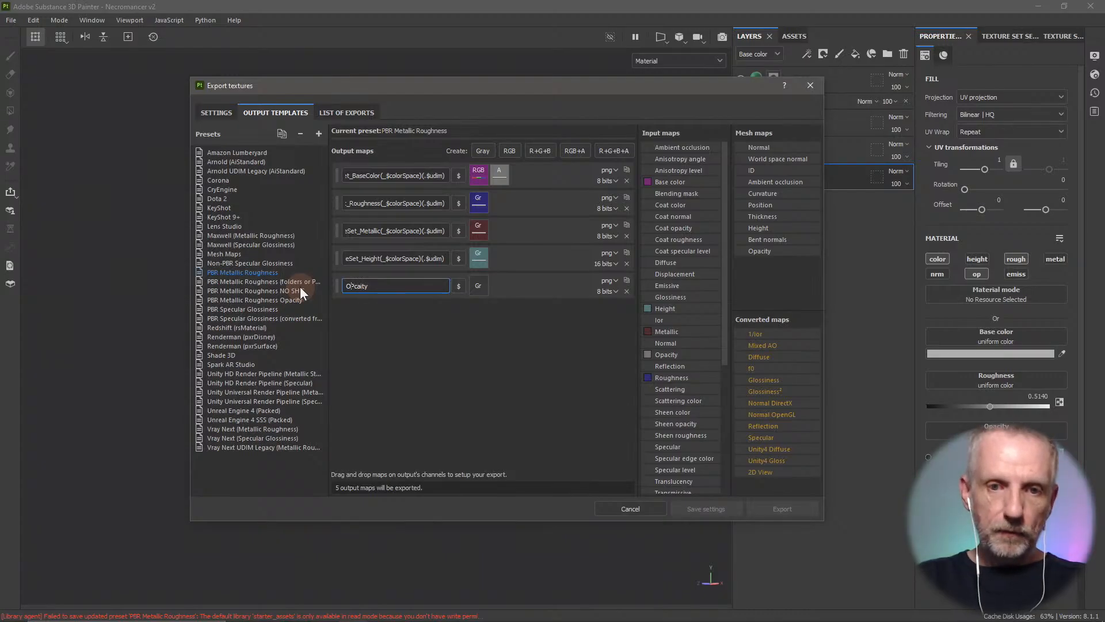
pyautogui.write('p')
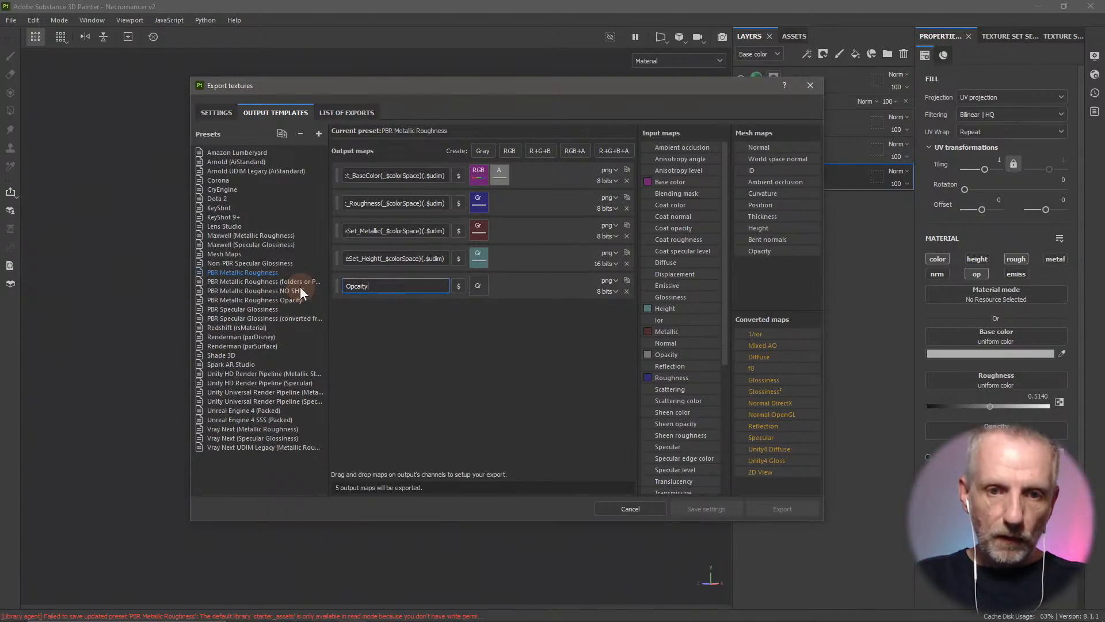
pyautogui.press('BackSpace')
pyautogui.press('BackSpace')
pyautogui.press('BackSpace')
pyautogui.press('BackSpace')
pyautogui.press('BackSpace')
pyautogui.write('acity')
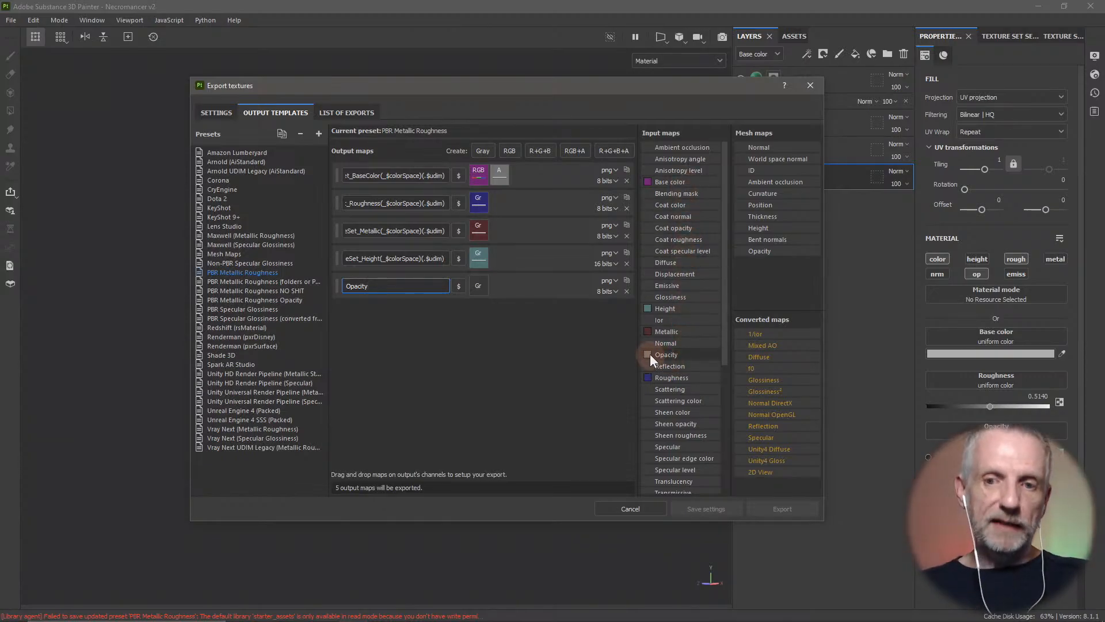
# Assign the Opacity input map to the new Opacity output map as its Gray Channel.
pyautogui.moveTo(651, 354); pyautogui.dragTo(482, 288)
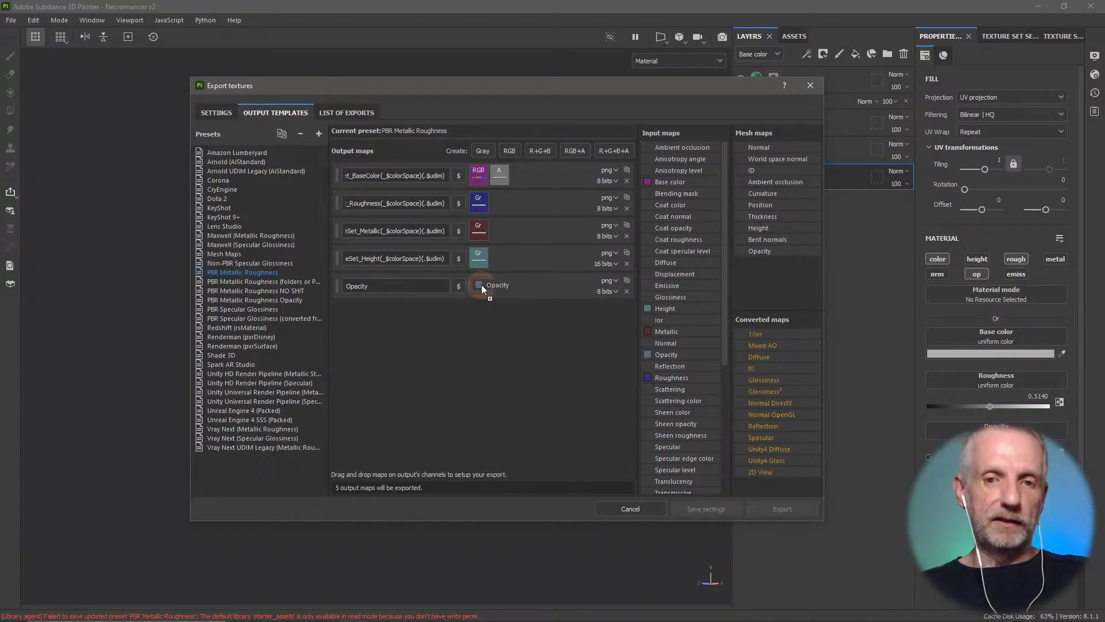
pyautogui.moveTo(481, 284); pyautogui.dragTo(481, 284)
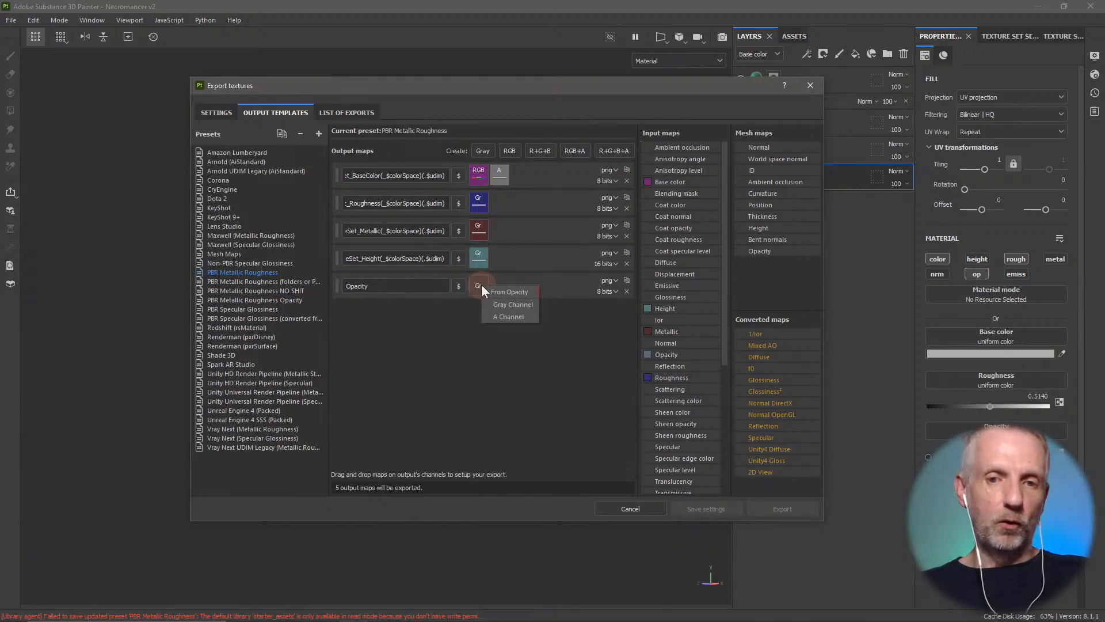
pyautogui.click(532, 305)
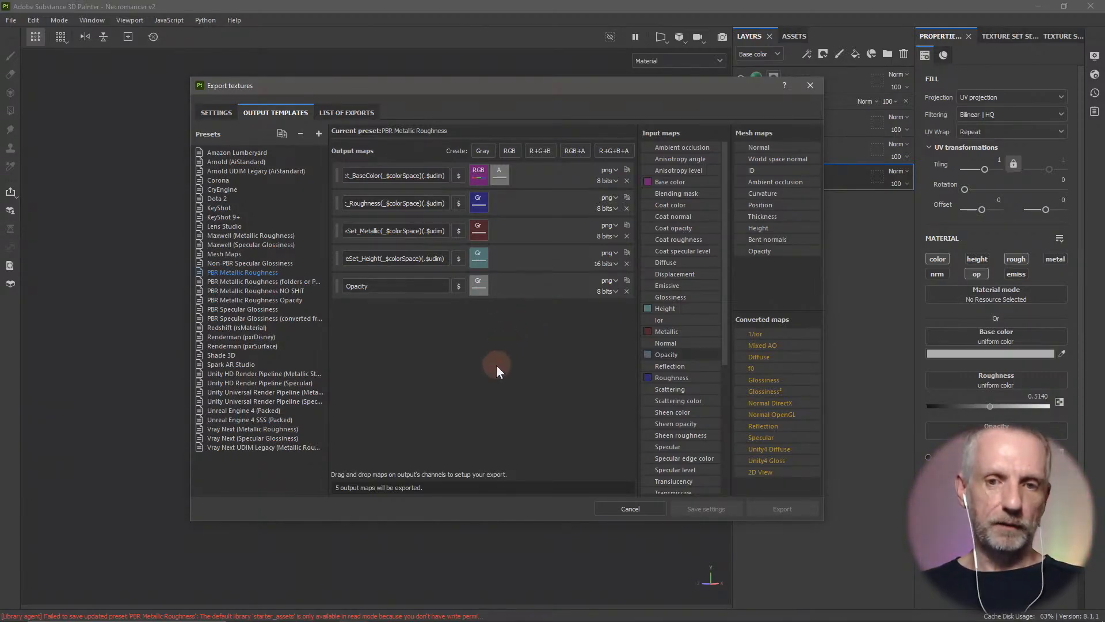
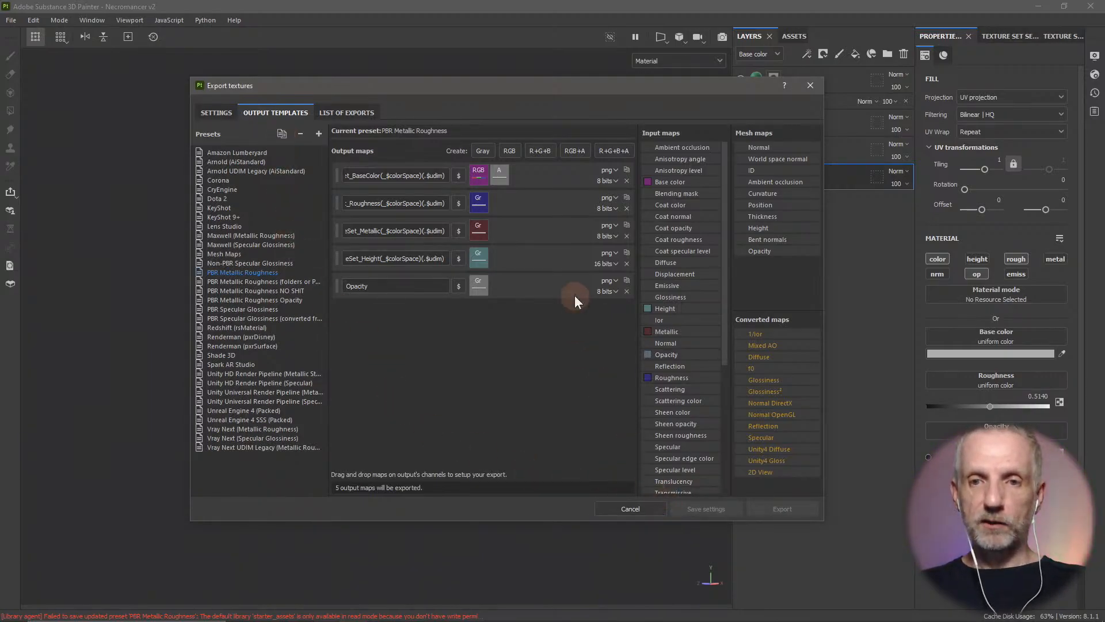
# Check the list of exports, export the textures with the PBR Metallic Roughness preset and open the output directory.
pyautogui.click(339, 113)
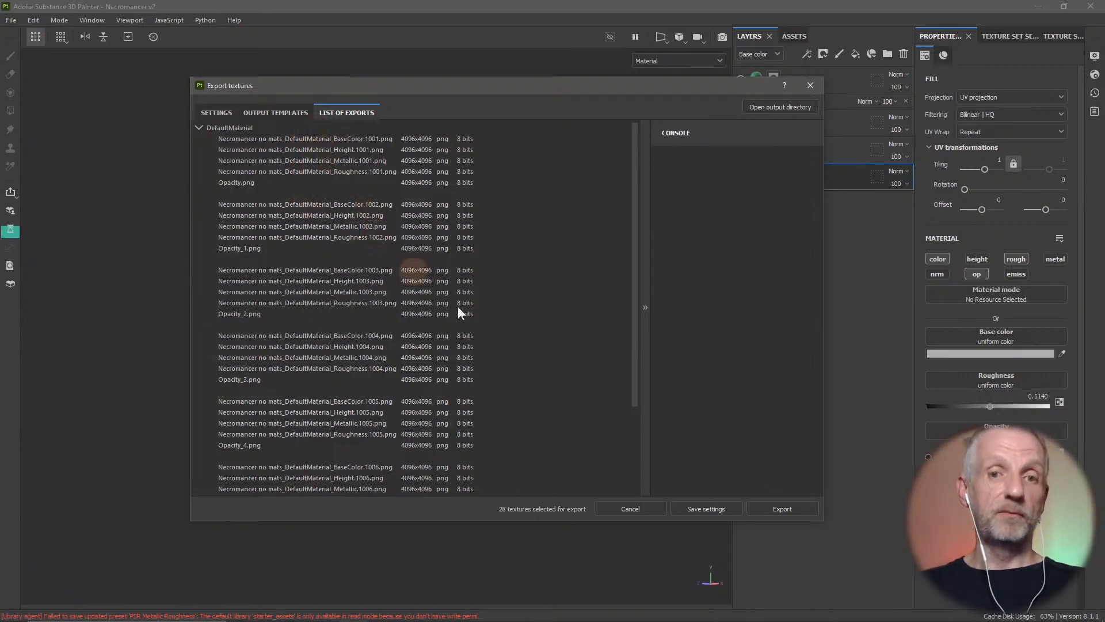
pyautogui.click(784, 509)
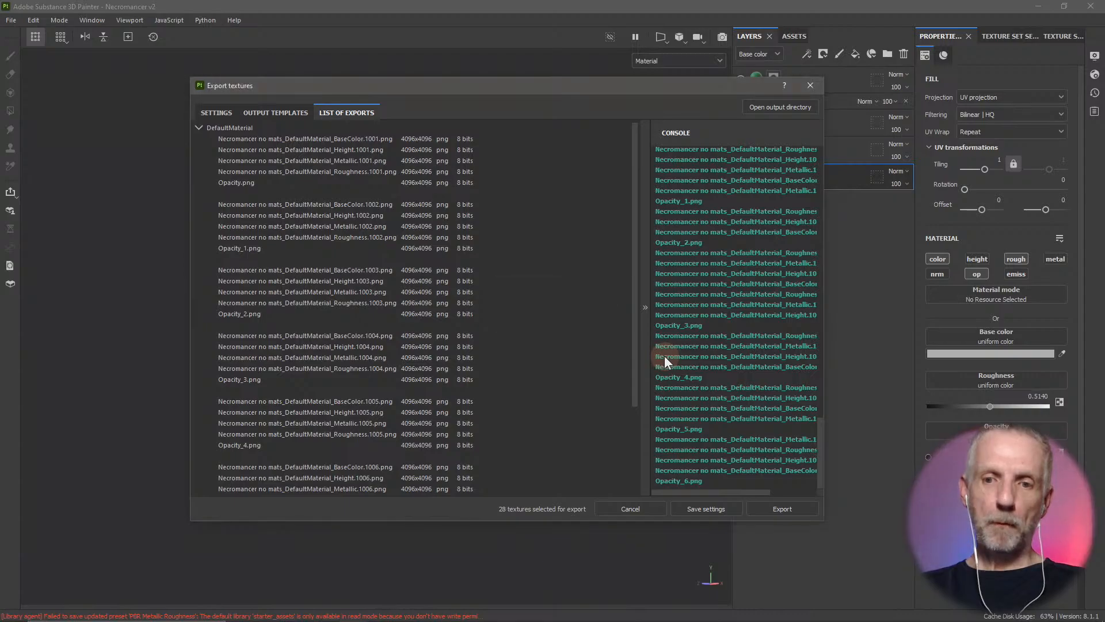
pyautogui.click(806, 107)
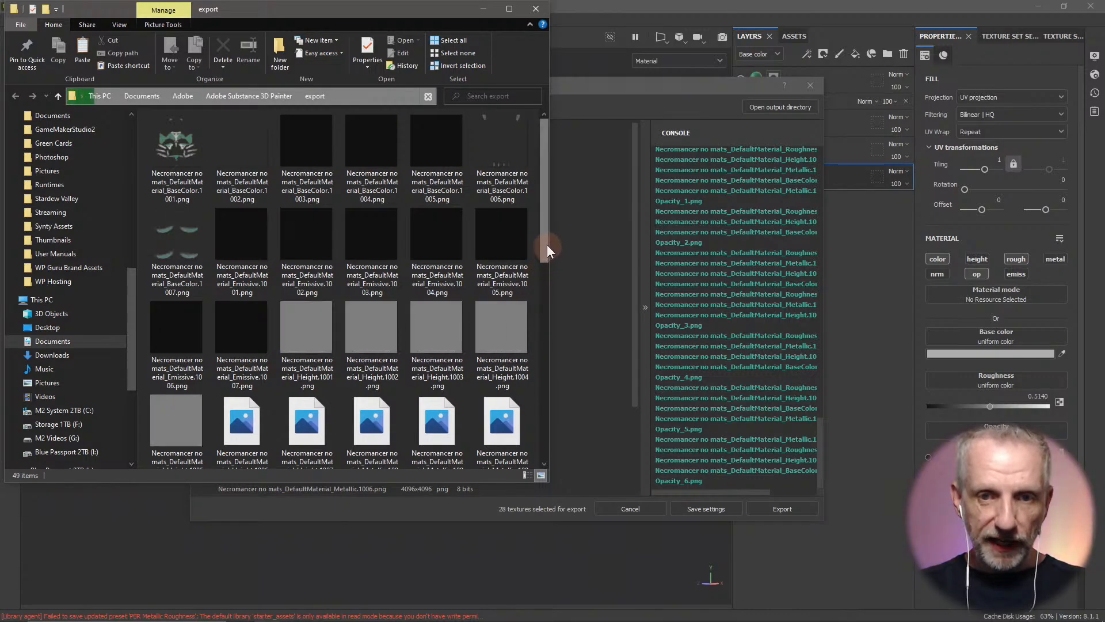
# Find Opacity.png among the exported textures and inspect the image at full size.
pyautogui.moveTo(544, 240); pyautogui.dragTo(526, 446)
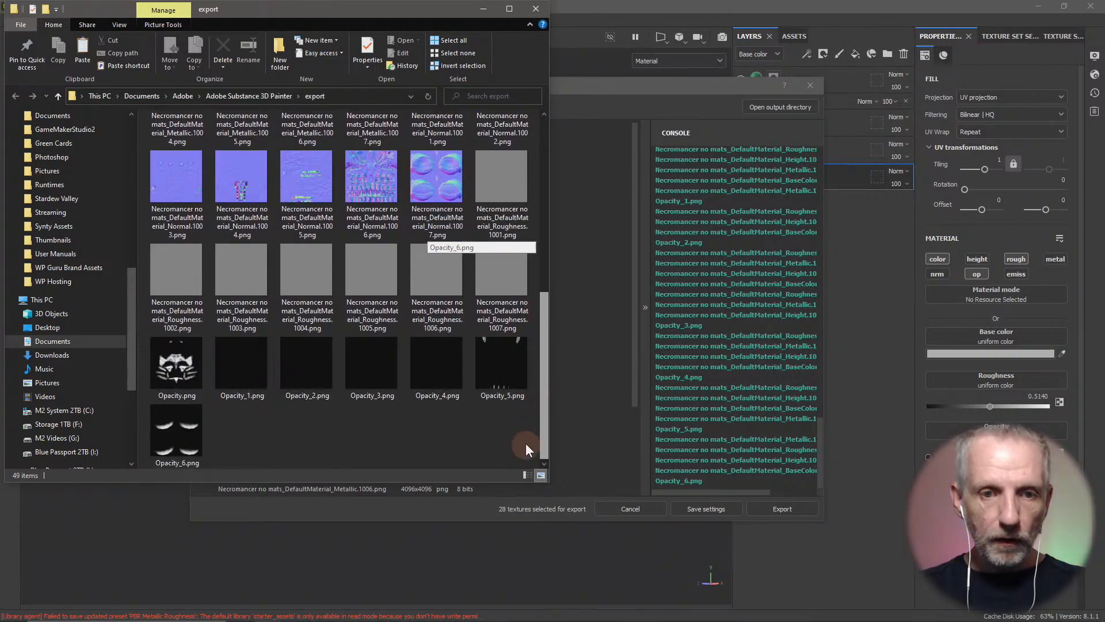
pyautogui.click(181, 365)
pyautogui.doubleClick(183, 374)
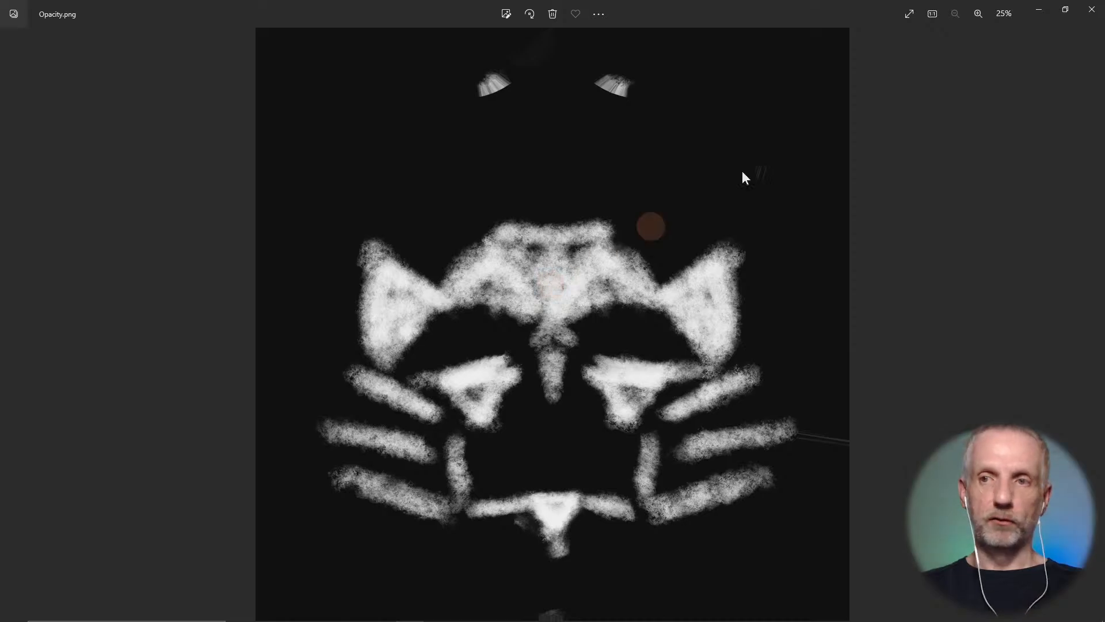
pyautogui.click(1092, 10)
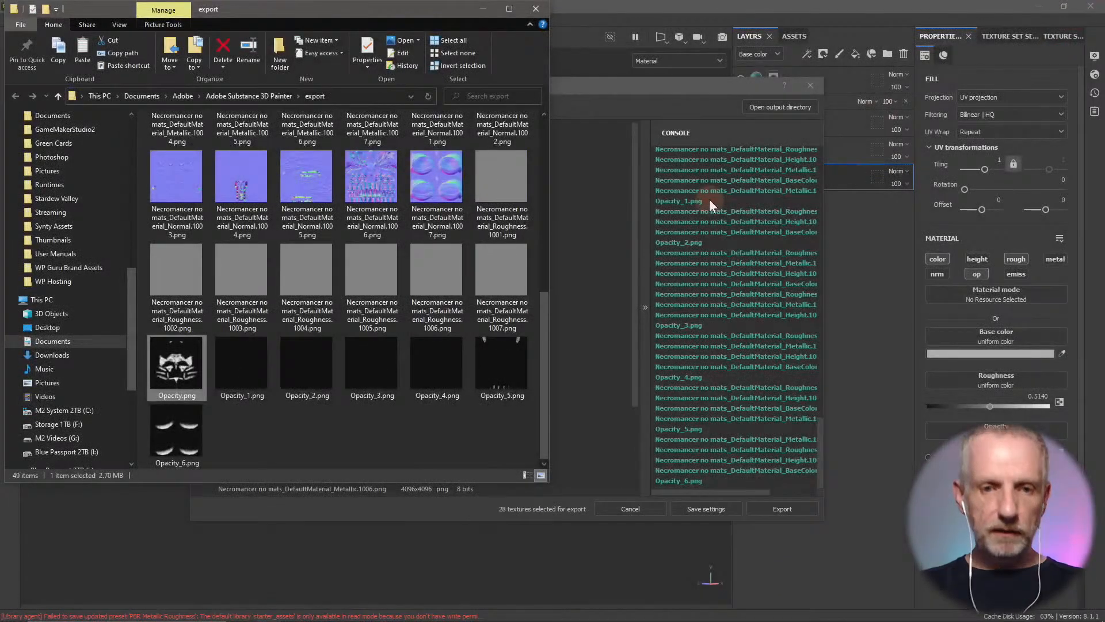
# Copy Opacity.png from the export folder into the Maps 1 folder of Face Painting Stream.
pyautogui.rightClick(174, 356)
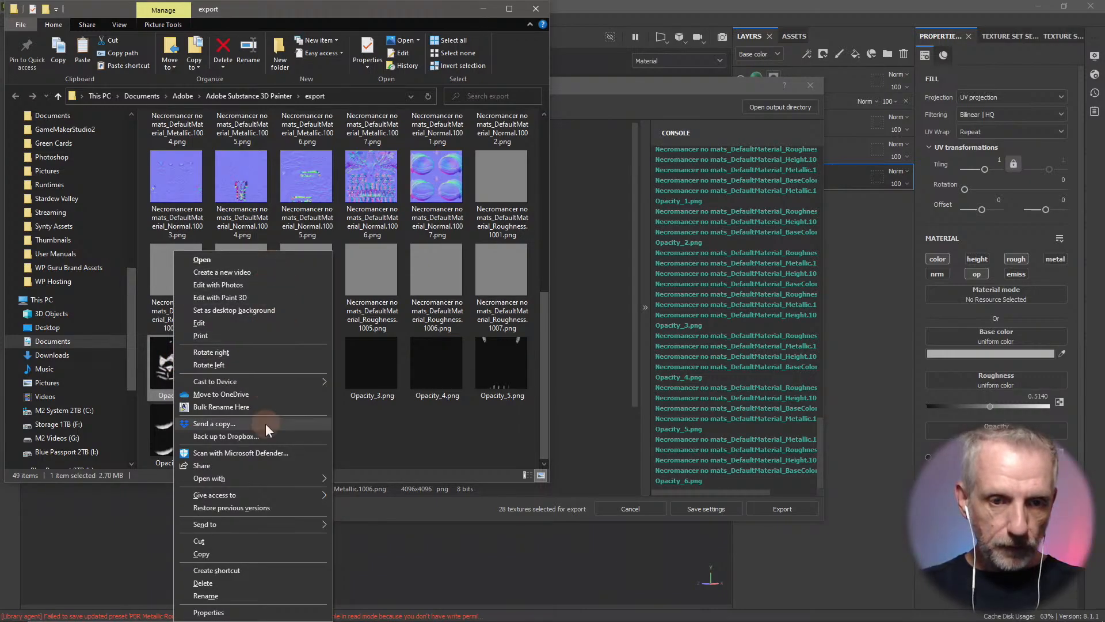
pyautogui.click(252, 553)
pyautogui.hotkey('alt', 'Tab')
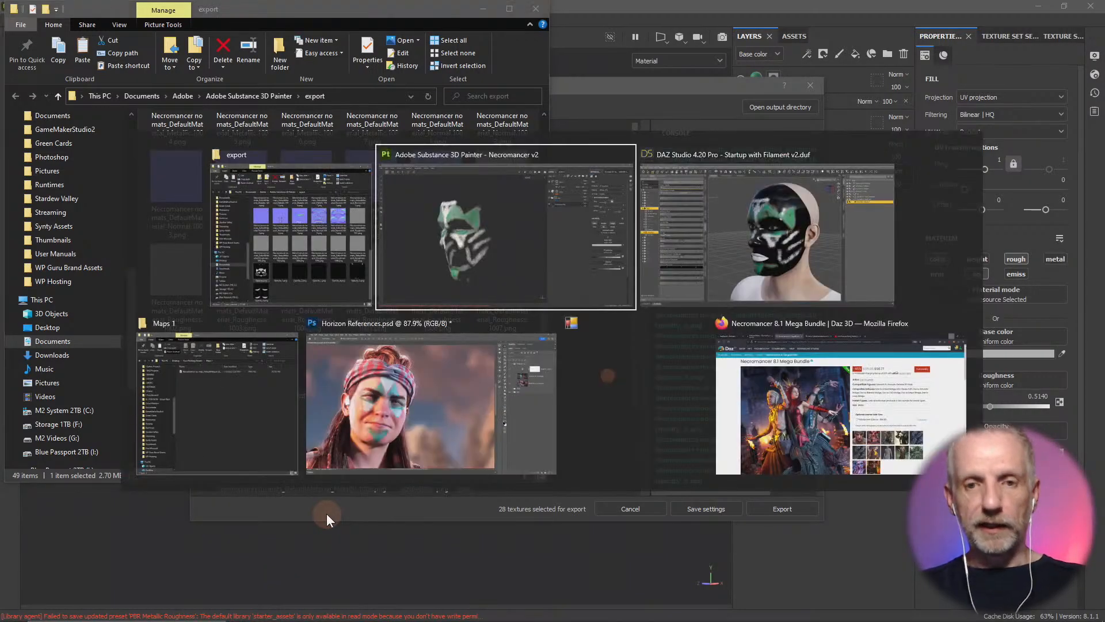
pyautogui.click(196, 386)
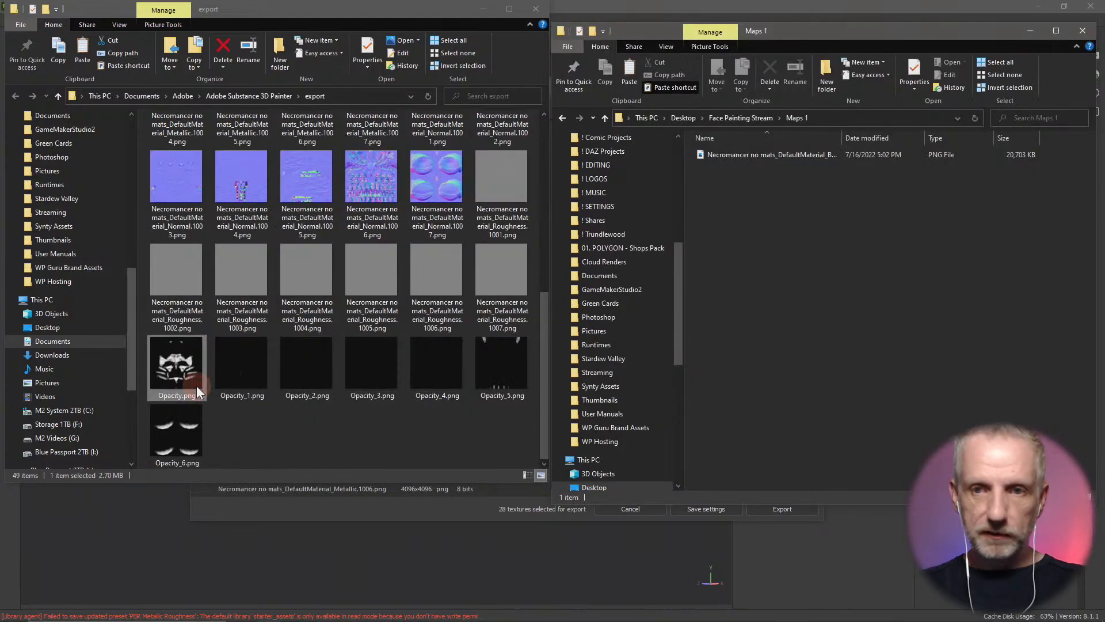
pyautogui.rightClick(789, 195)
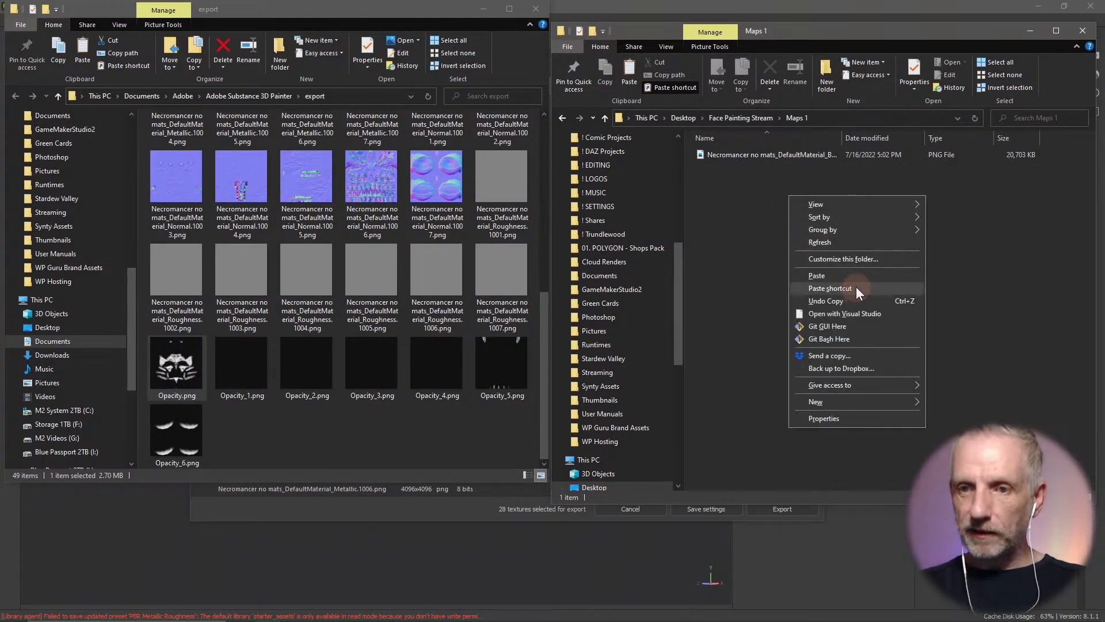
pyautogui.click(859, 275)
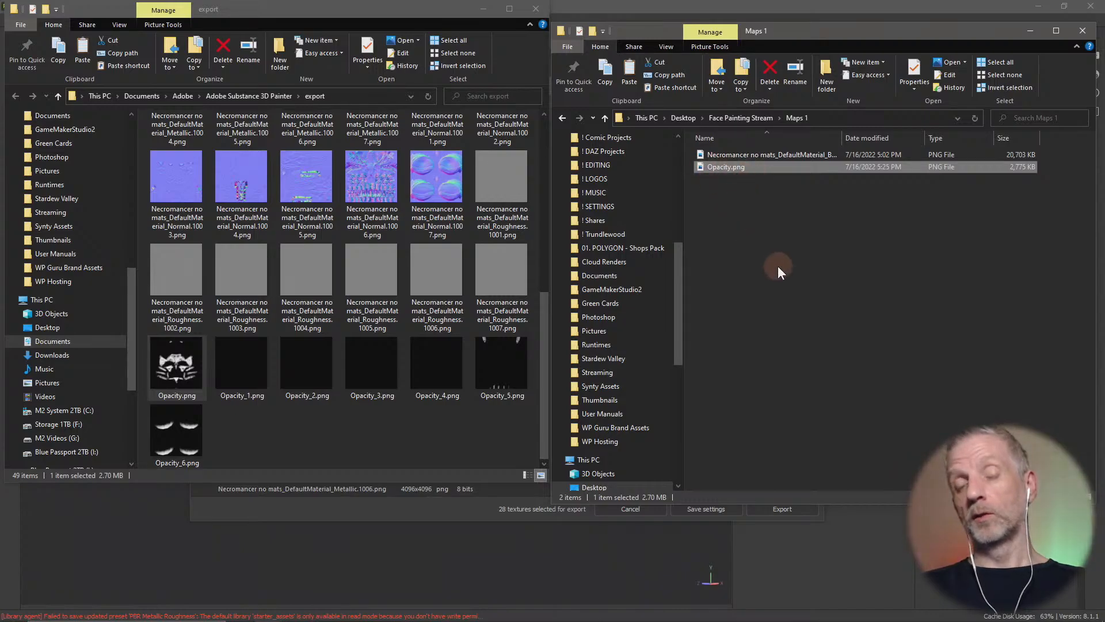
# Switch to DAZ Studio and load Opacity.png as the Cutout Opacity map of the geoshell's Face surface.
pyautogui.hotkey('alt', 'Tab')
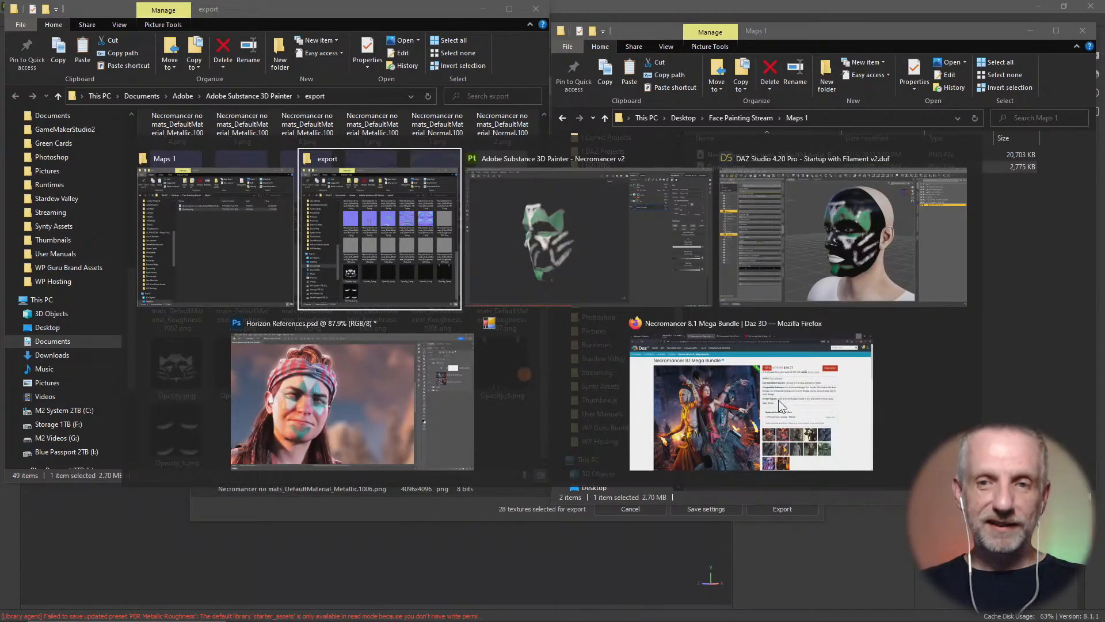
pyautogui.hotkey('alt', 'Tab')
pyautogui.hotkey('alt', 'Tab')
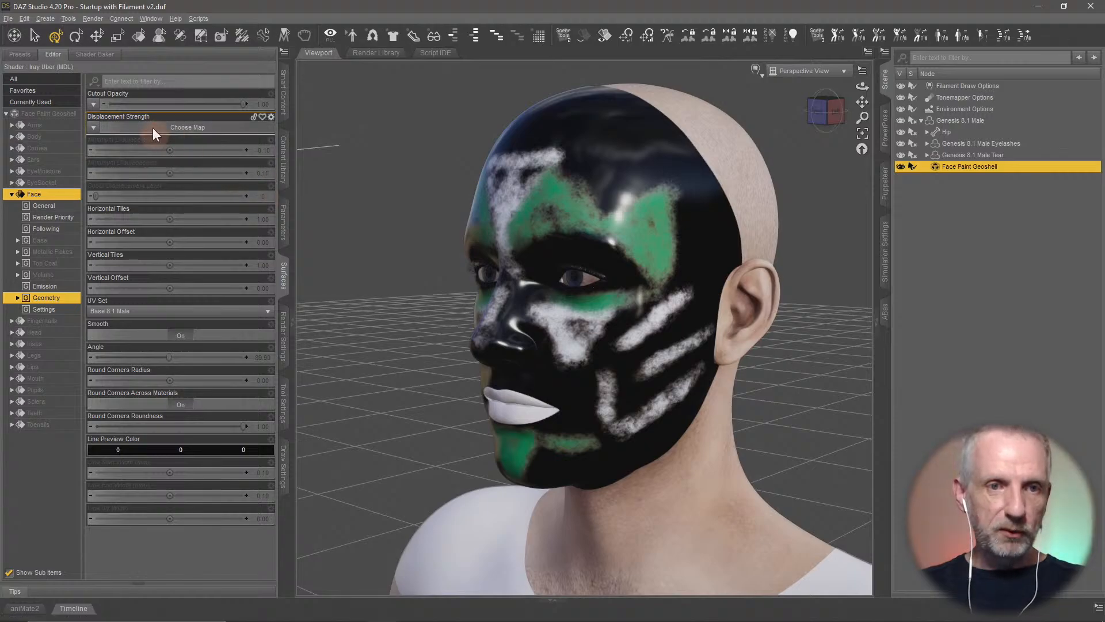
pyautogui.click(93, 105)
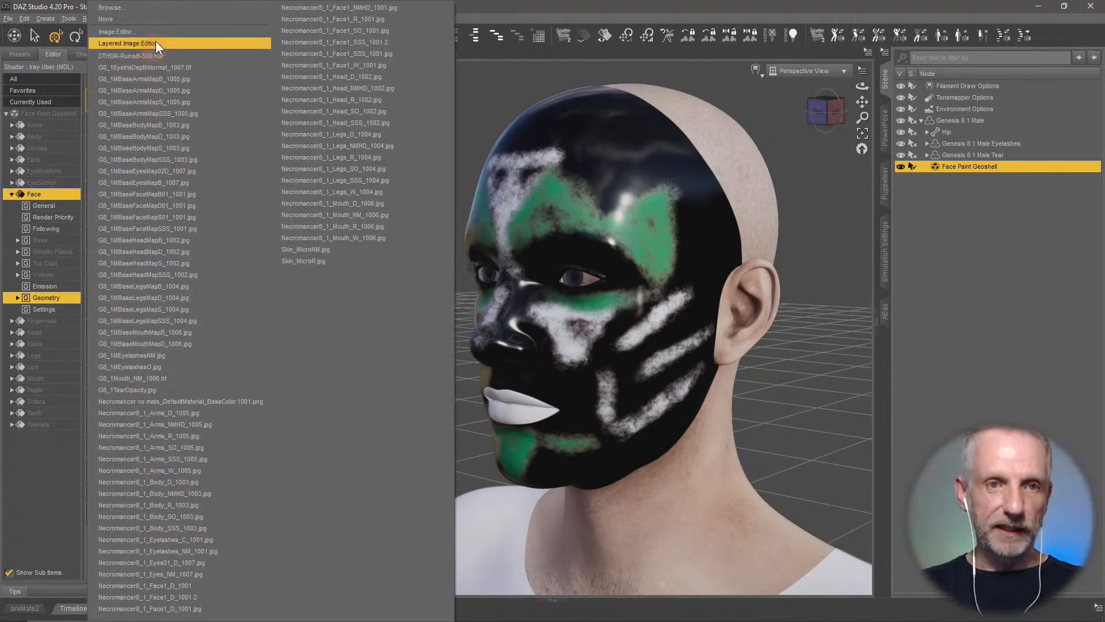
pyautogui.click(336, 104)
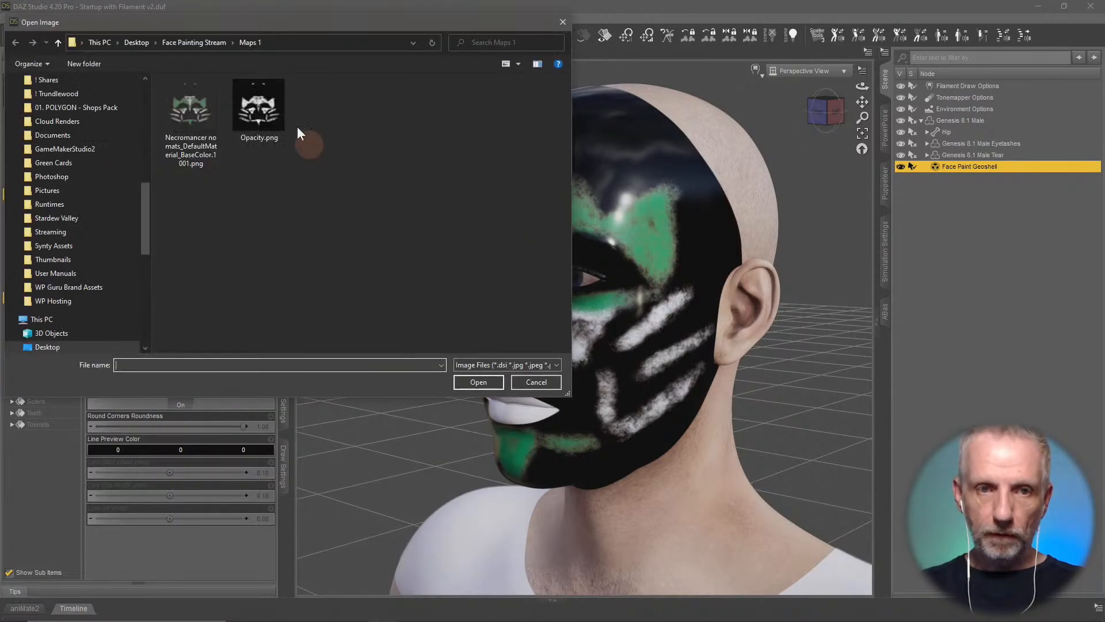
pyautogui.click(265, 115)
pyautogui.click(481, 381)
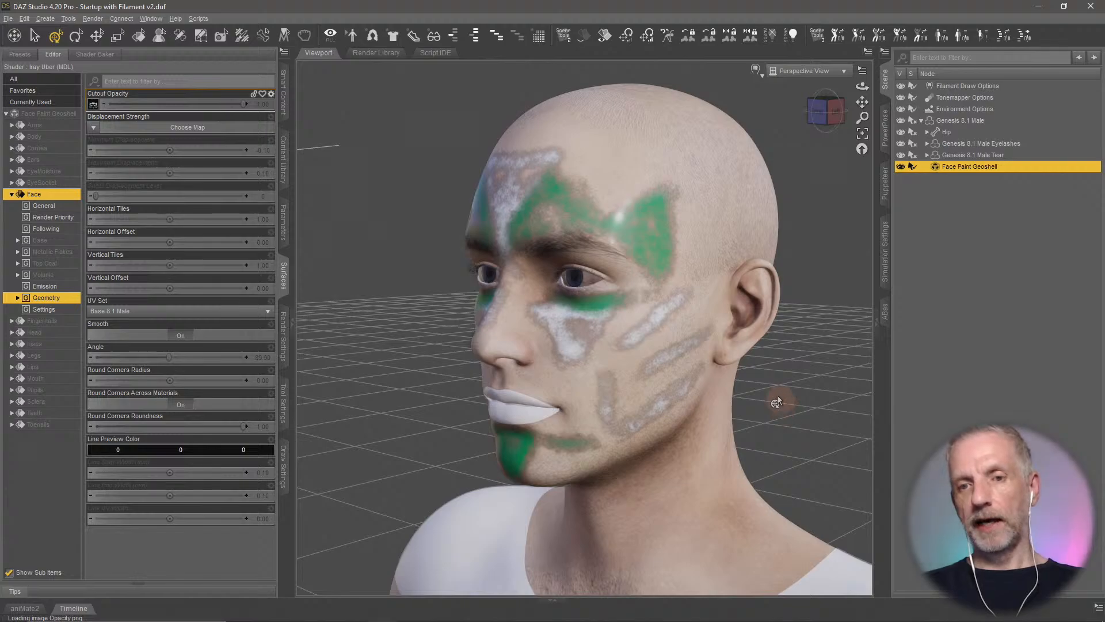
# Inspect the masked face paint up close, changing the viewport draw style to NVIDIA Iray.
pyautogui.moveTo(769, 378)
pyautogui.mouseDown(button='middle')
pyautogui.moveTo(748, 375)
pyautogui.moveTo(748, 390)
pyautogui.mouseUp(button='middle')
pyautogui.scroll(5, 768, 380)
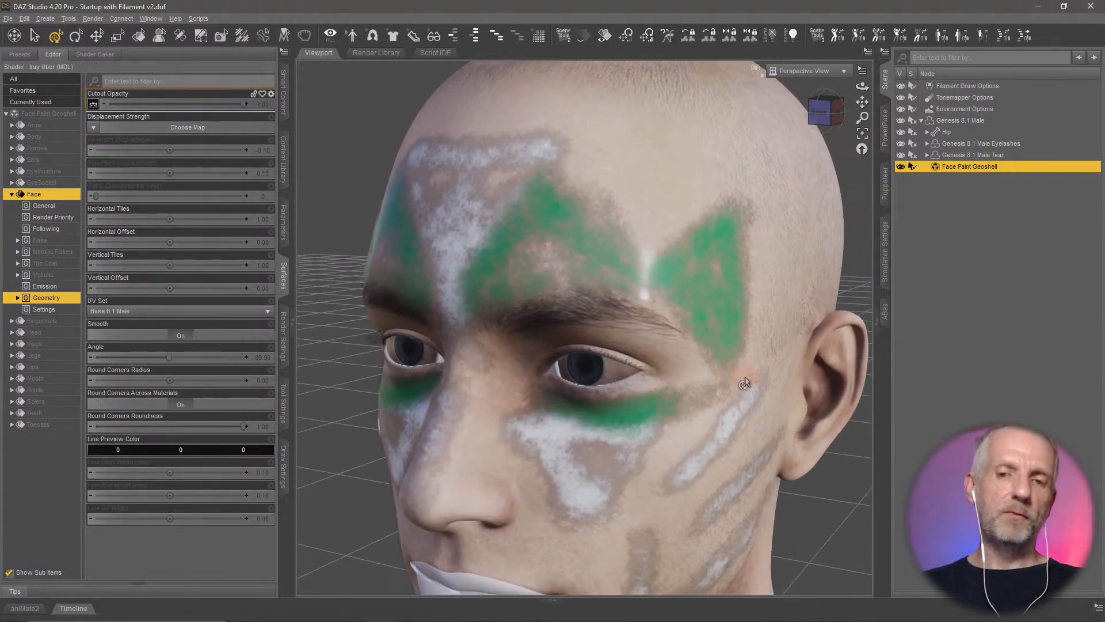
pyautogui.scroll(5, 748, 382)
pyautogui.scroll(-6, 746, 382)
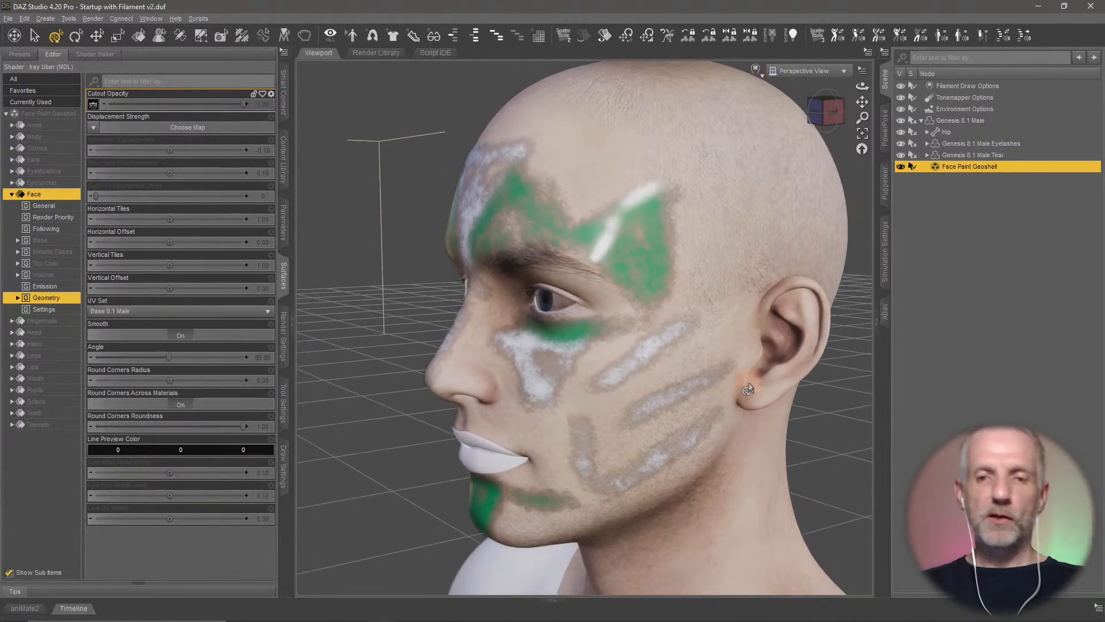
pyautogui.moveTo(701, 361)
pyautogui.mouseDown(button='middle')
pyautogui.moveTo(765, 356)
pyautogui.moveTo(696, 368)
pyautogui.mouseUp(button='middle')
pyautogui.click(756, 69)
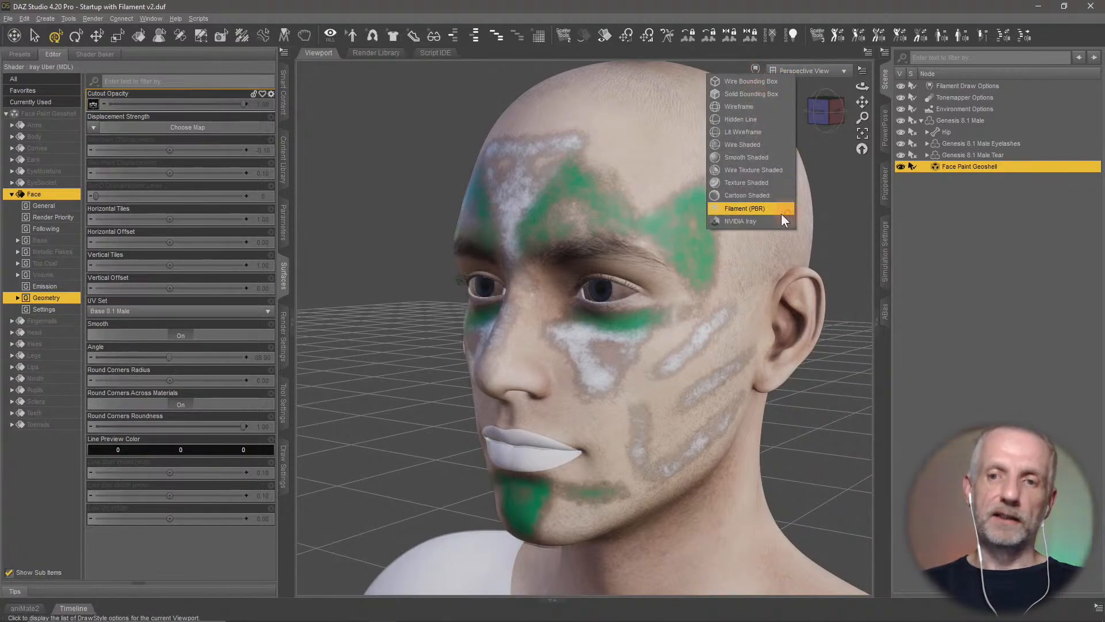
pyautogui.click(778, 217)
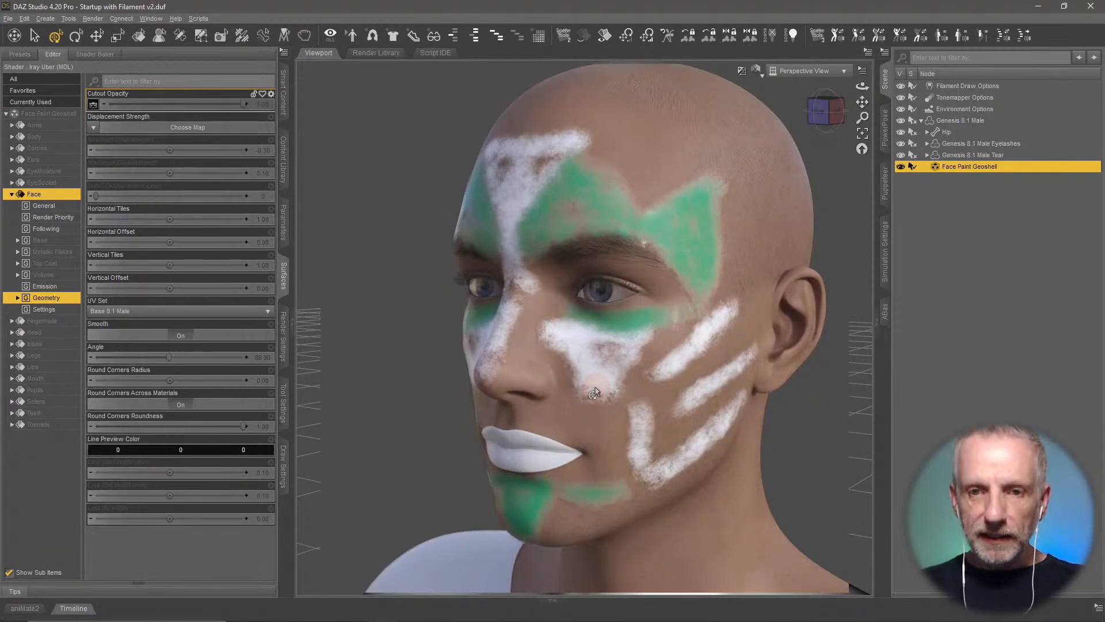
pyautogui.moveTo(597, 387)
pyautogui.mouseDown(button='middle')
pyautogui.moveTo(544, 387)
pyautogui.moveTo(719, 455)
pyautogui.moveTo(606, 381)
pyautogui.moveTo(619, 388)
pyautogui.mouseUp(button='middle')
pyautogui.scroll(5, 596, 387)
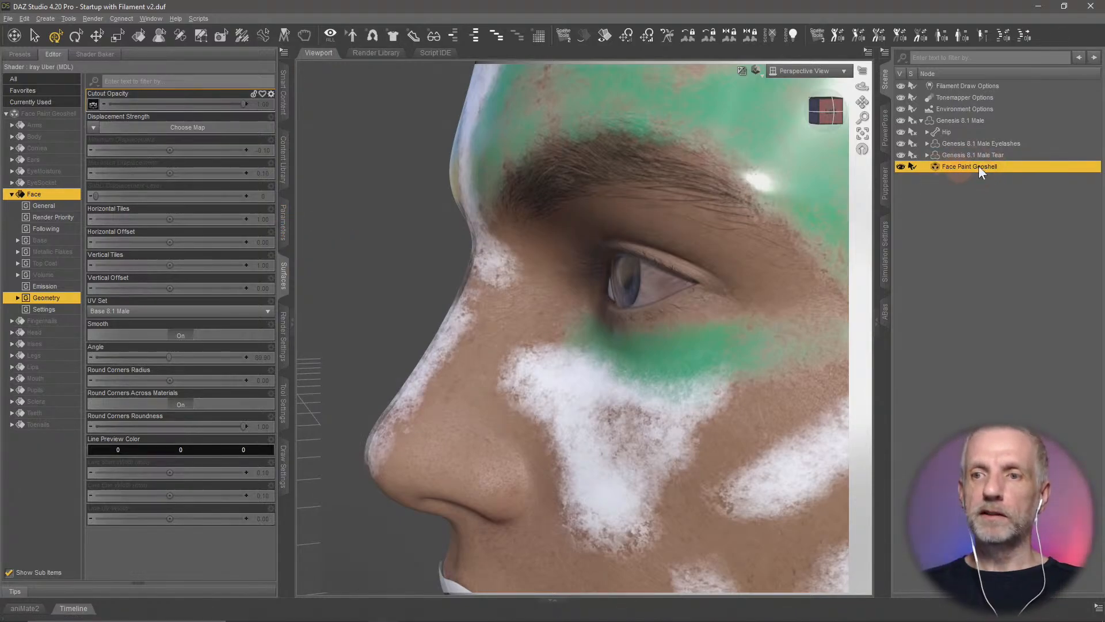
# Open the Mesh Offset parameters of the Face Paint Geoshell.
pyautogui.click(283, 229)
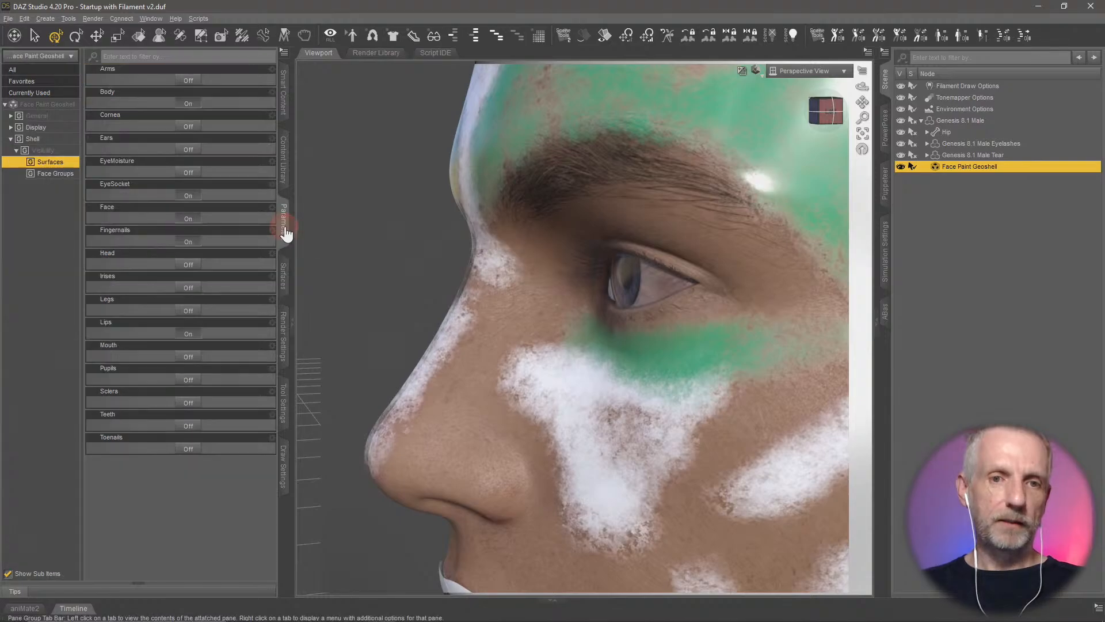
pyautogui.click(111, 178)
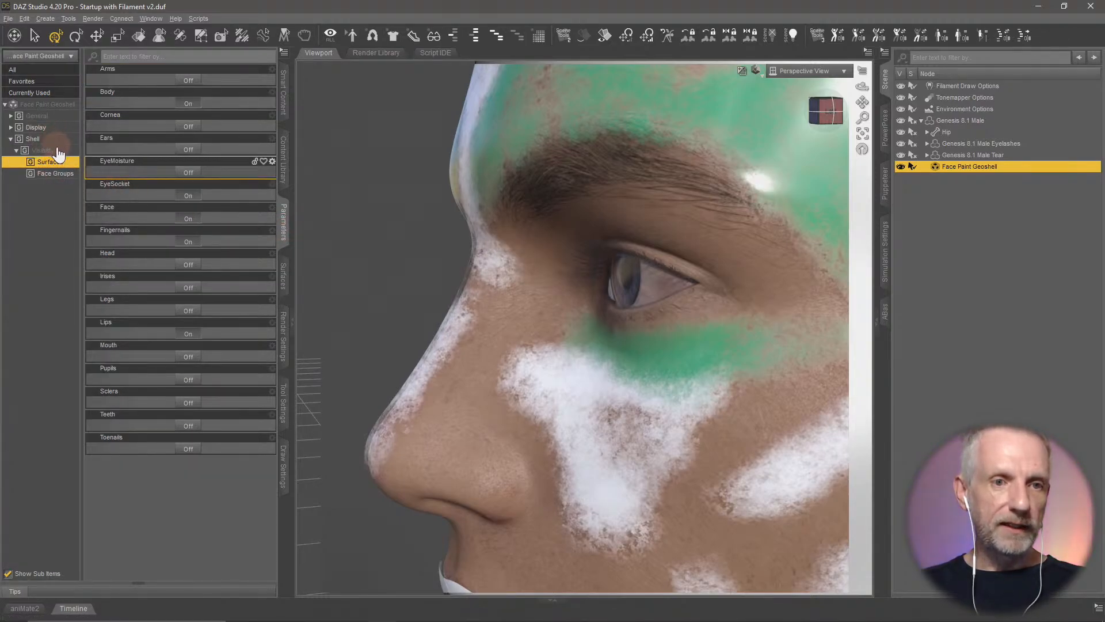
pyautogui.click(10, 116)
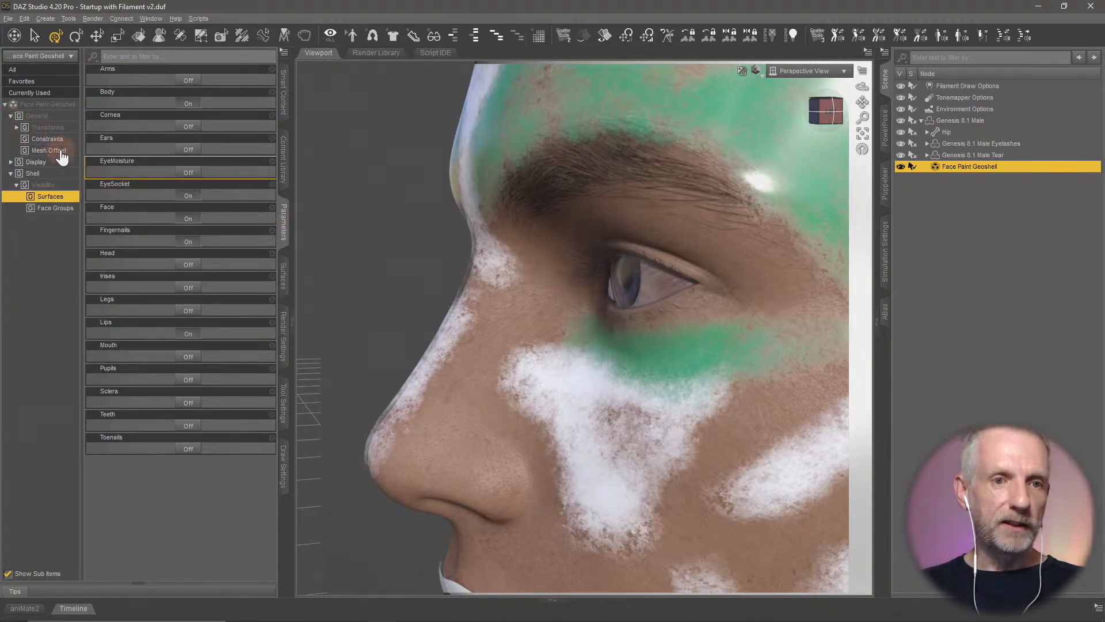
pyautogui.click(40, 150)
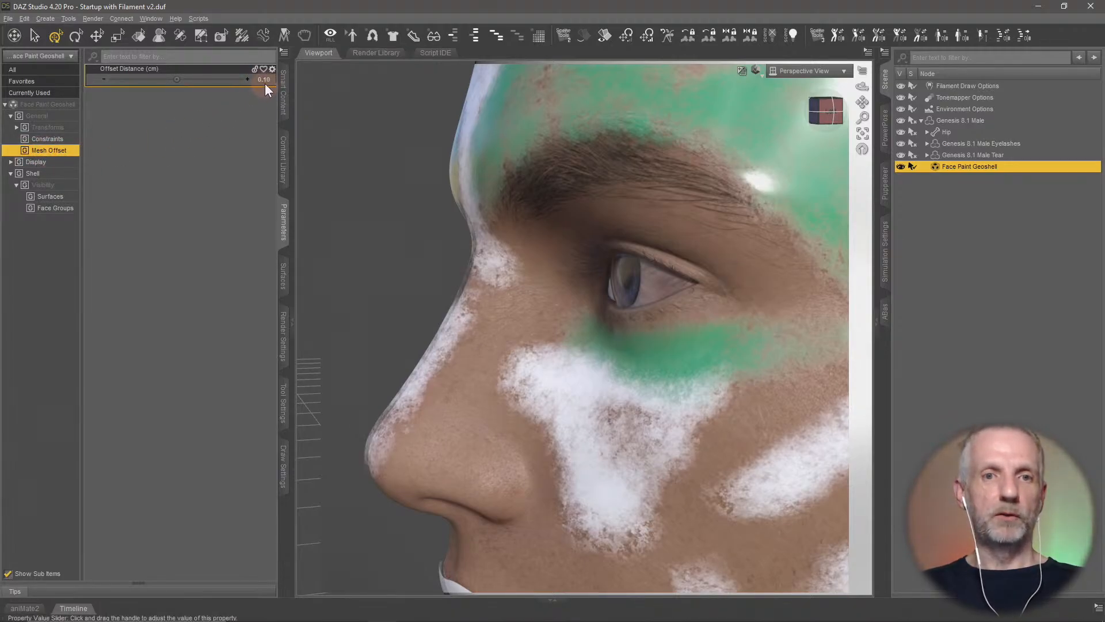
# Try an Offset Distance of 0 cm on the Face Paint Geoshell and set it back to 0.10 cm.
pyautogui.moveTo(220, 81); pyautogui.dragTo(410, 354)
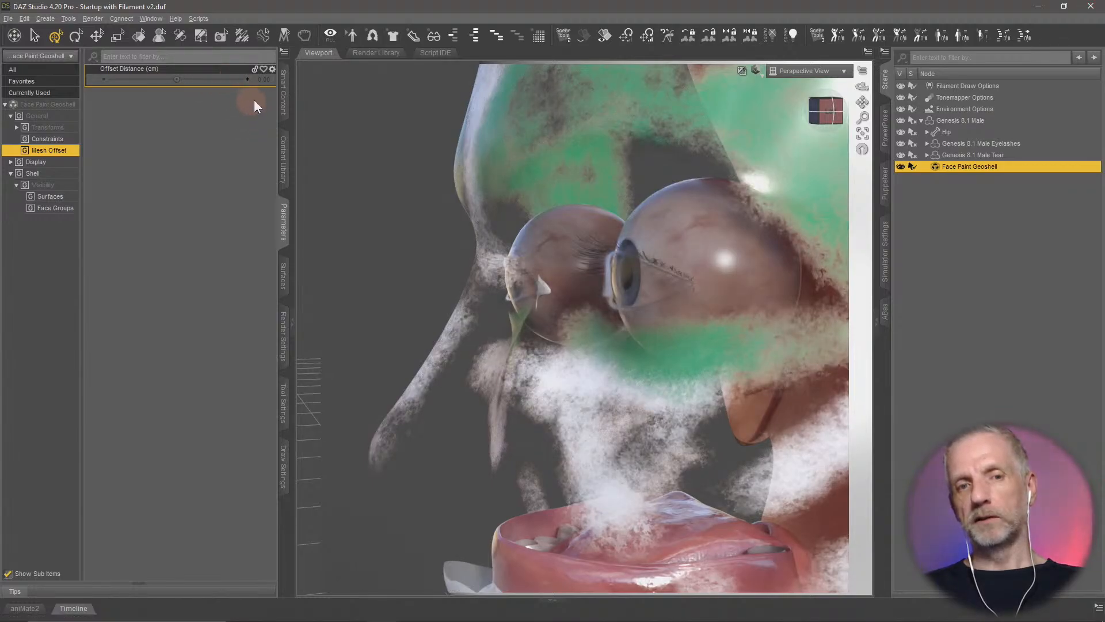
pyautogui.click(265, 80)
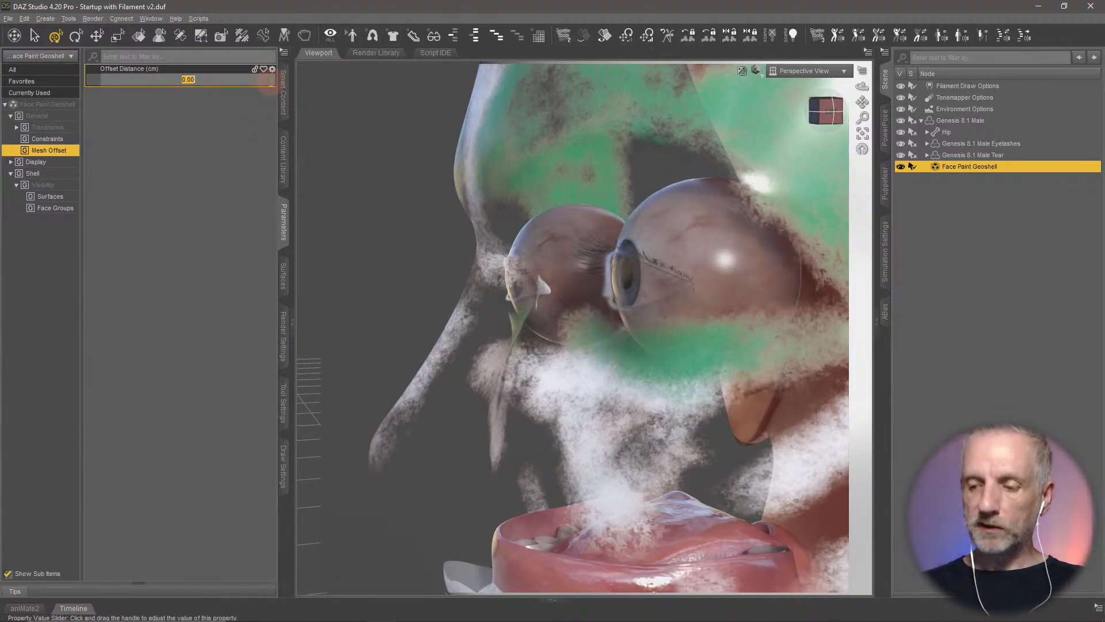
pyautogui.write('0')
pyautogui.press('Return')
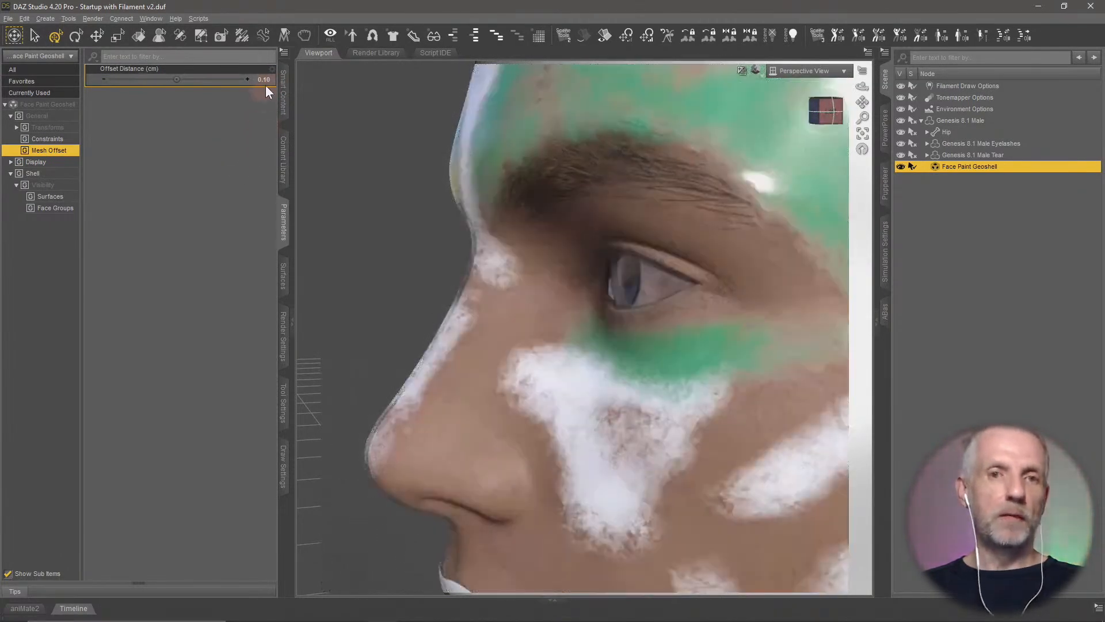
# Set the Face Paint Geoshell's Offset Distance to 0.010 cm and check the face paint on the figure.
pyautogui.click(264, 81)
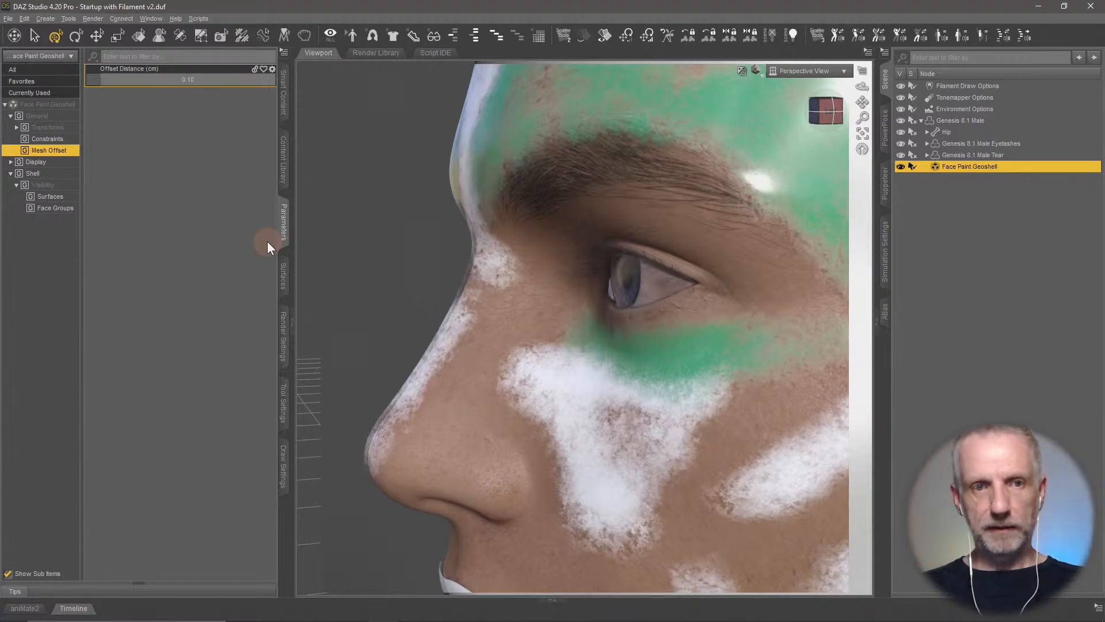
pyautogui.write('0')
pyautogui.press('Return')
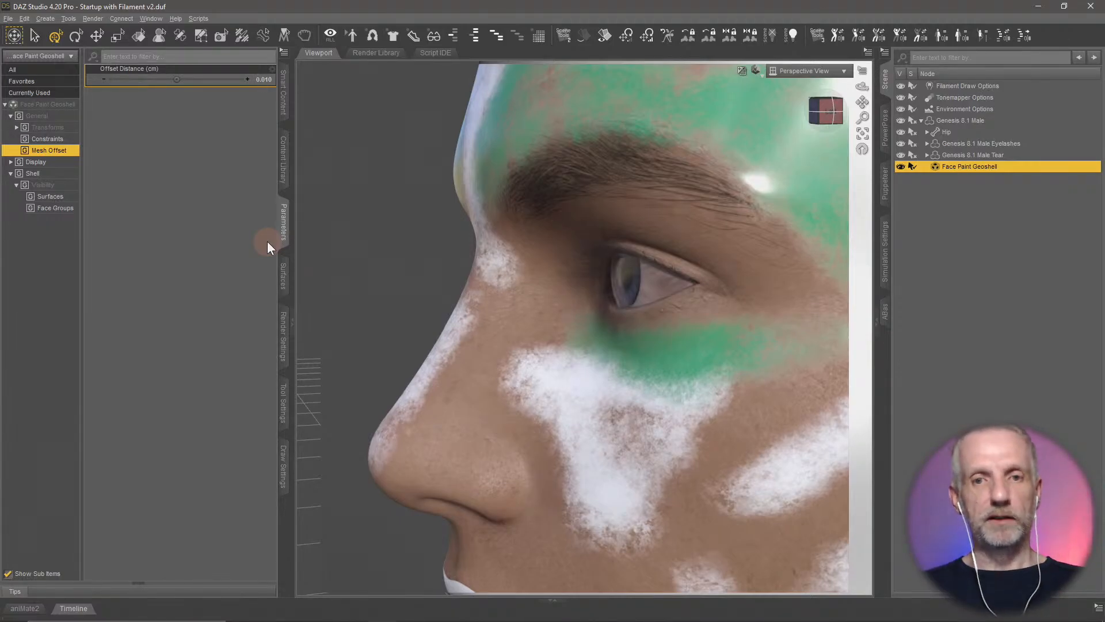
pyautogui.scroll(3, 405, 346)
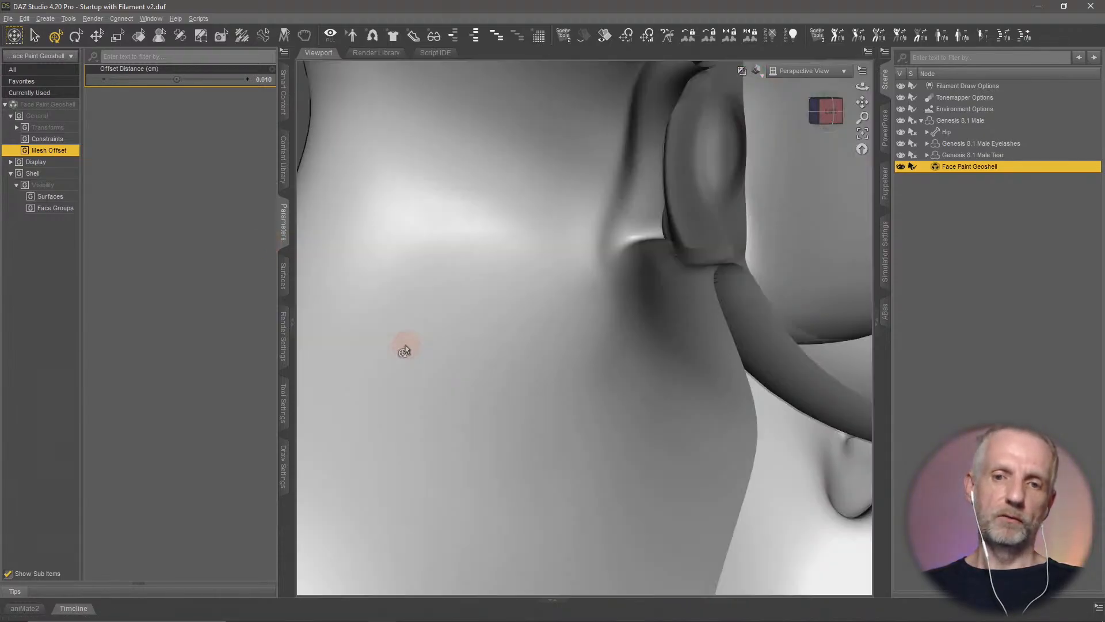
pyautogui.scroll(-6, 405, 345)
pyautogui.moveTo(405, 346)
pyautogui.mouseDown(button='middle')
pyautogui.moveTo(431, 360)
pyautogui.moveTo(395, 358)
pyautogui.moveTo(414, 358)
pyautogui.mouseUp(button='middle')
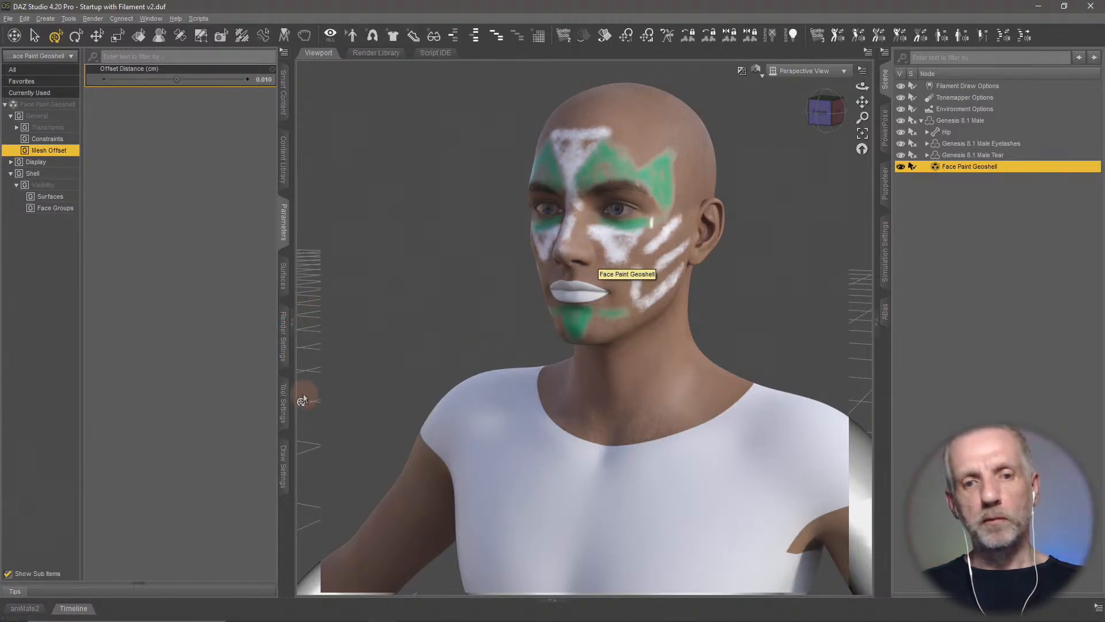
# Try a Cutout Opacity of 0.90 on the geoshell's Face surface, inspecting the paint up close, and lower it to 0.70.
pyautogui.click(283, 339)
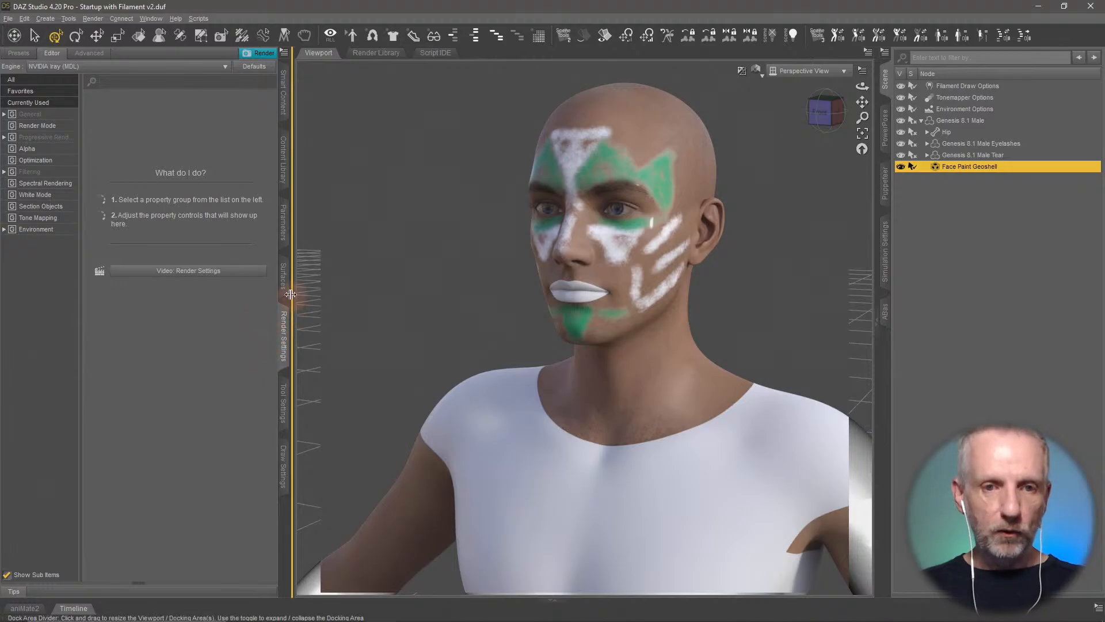
pyautogui.click(283, 273)
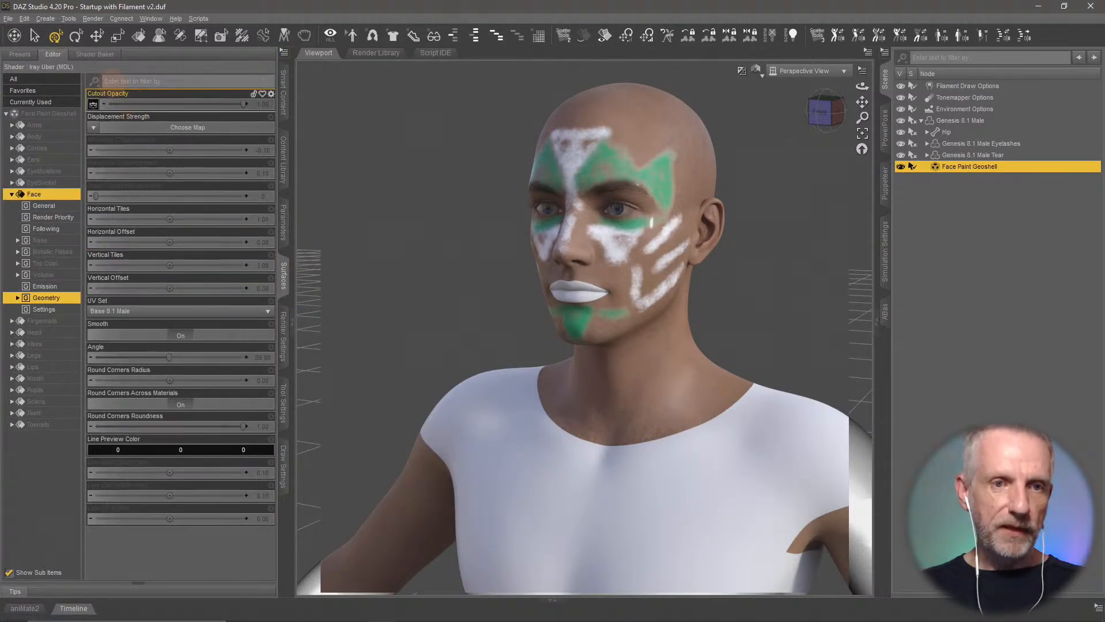
pyautogui.click(265, 101)
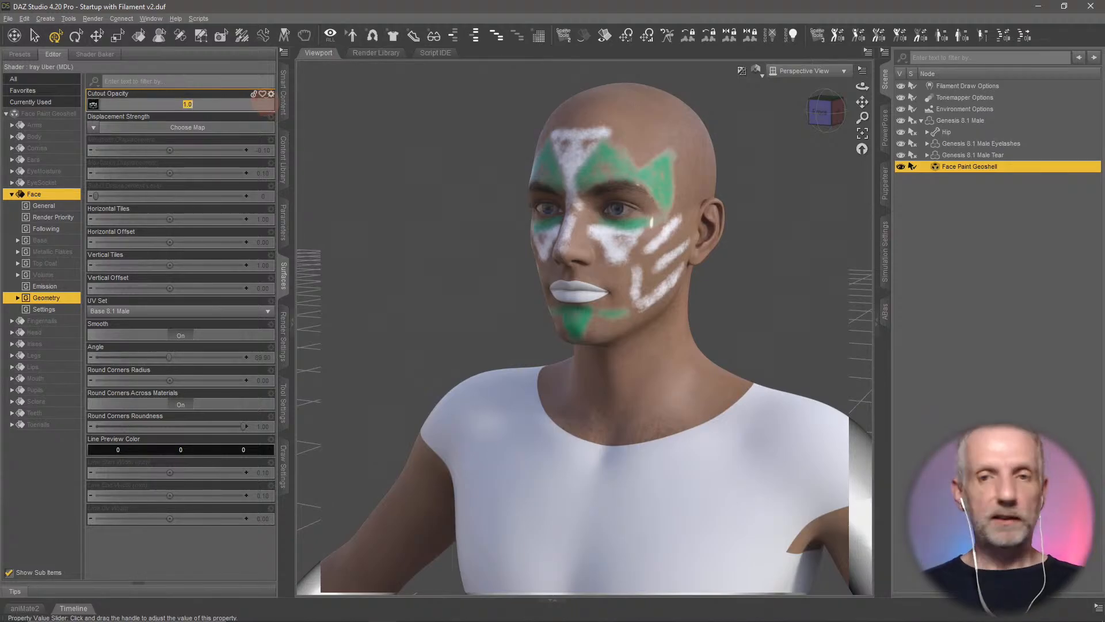
pyautogui.write('0')
pyautogui.press('Return')
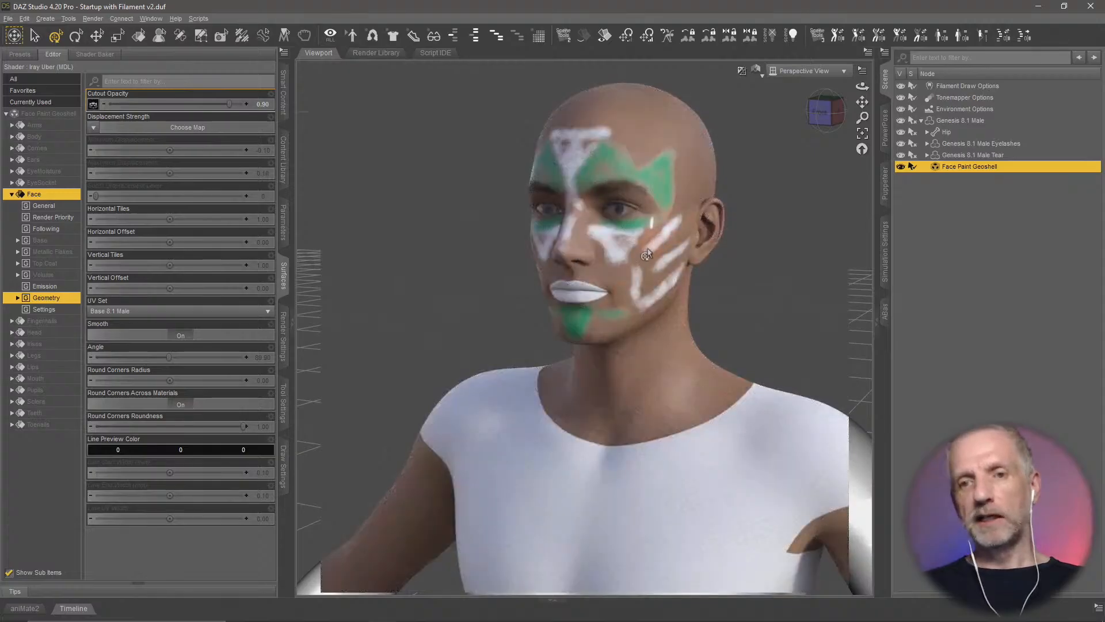
pyautogui.scroll(6, 647, 254)
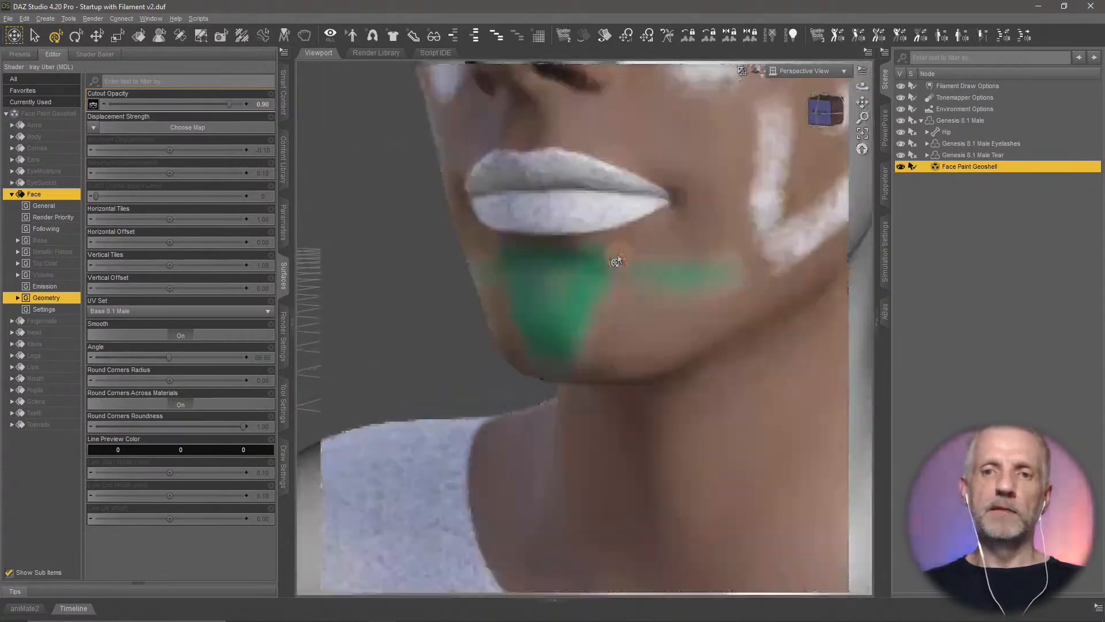
pyautogui.moveTo(617, 261); pyautogui.dragTo(620, 250, button='middle')
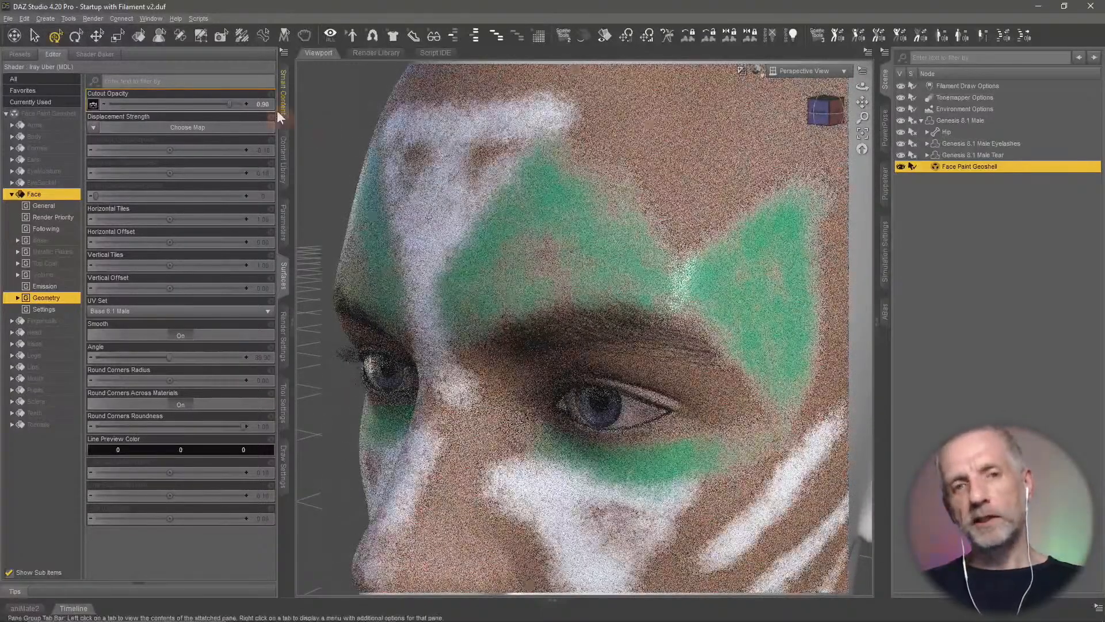
pyautogui.click(257, 104)
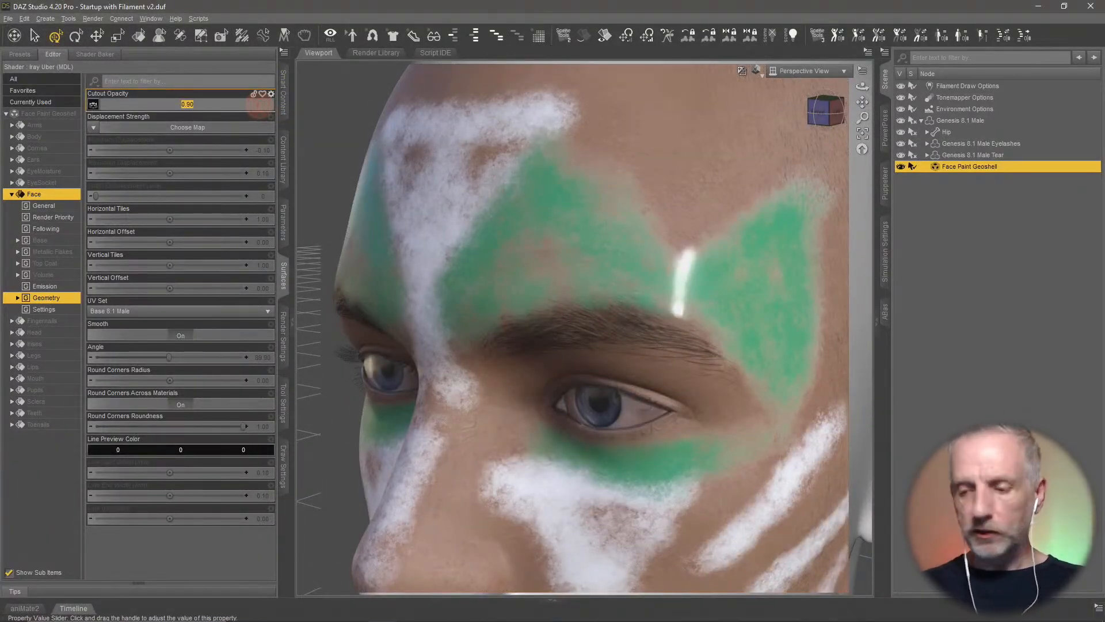
pyautogui.write('0.7')
pyautogui.press('Return')
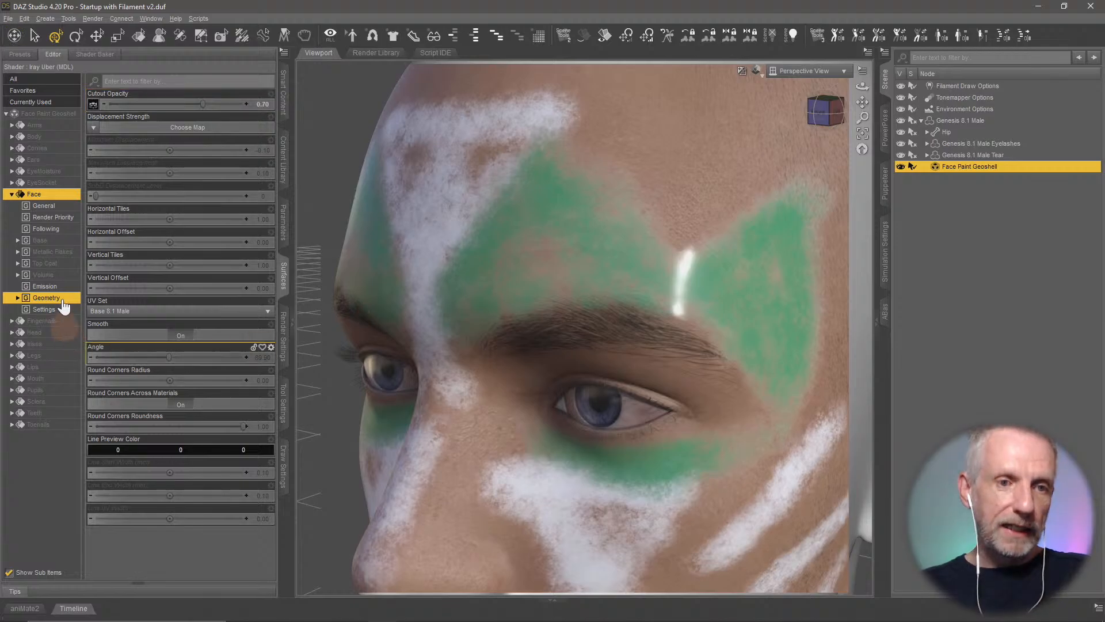
# Set the Glossy Roughness of the geoshell's Face surface to 0.90.
pyautogui.click(58, 242)
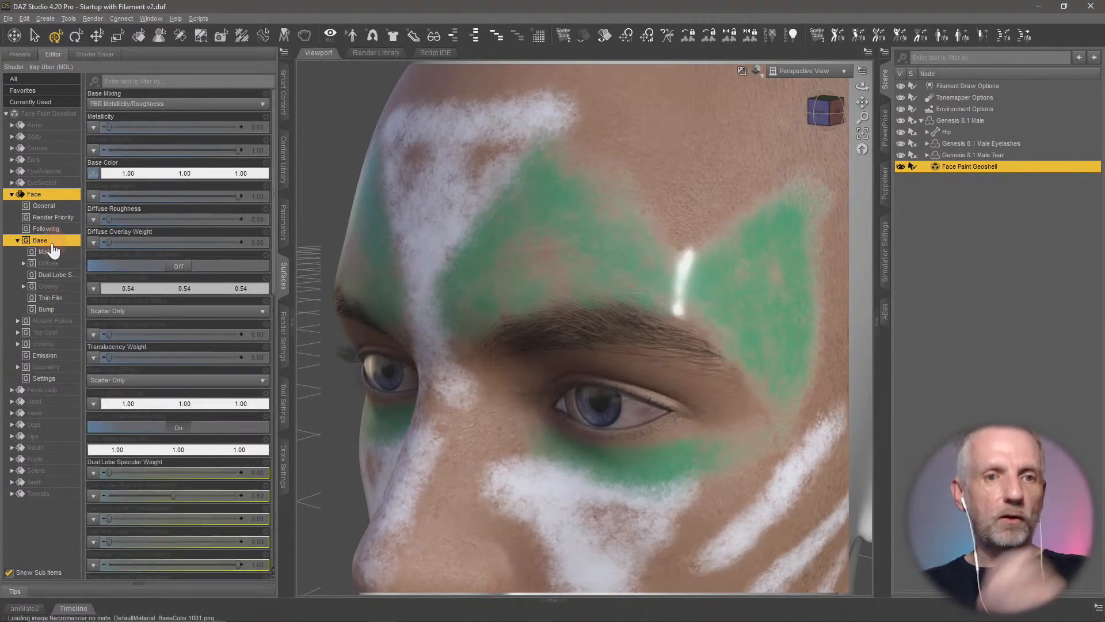
pyautogui.click(51, 286)
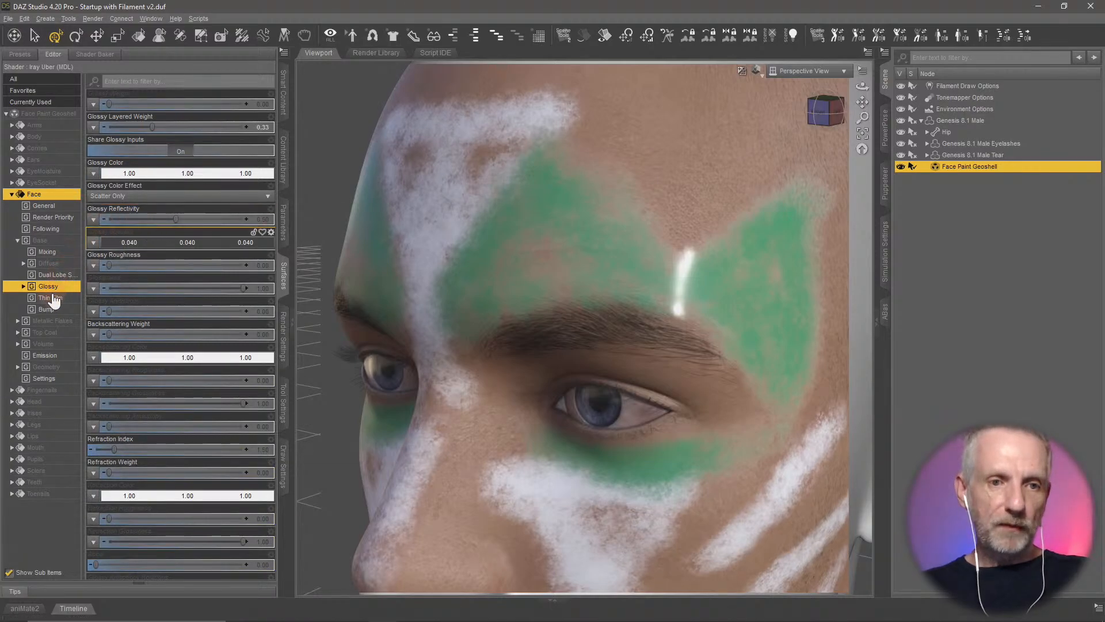
pyautogui.doubleClick(55, 287)
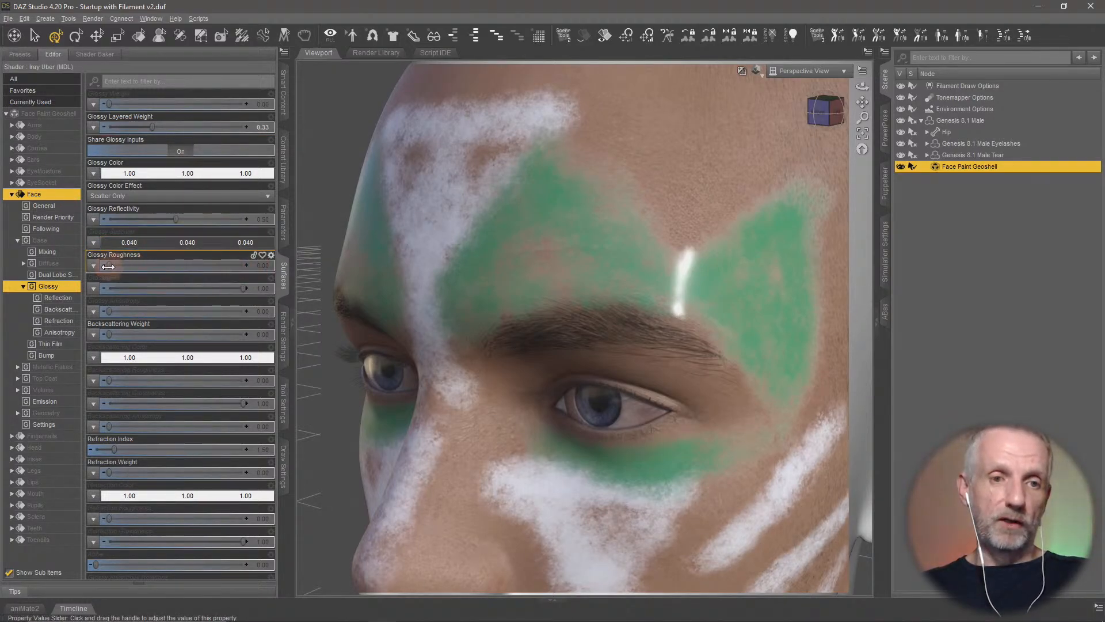
pyautogui.moveTo(170, 268); pyautogui.dragTo(184, 266)
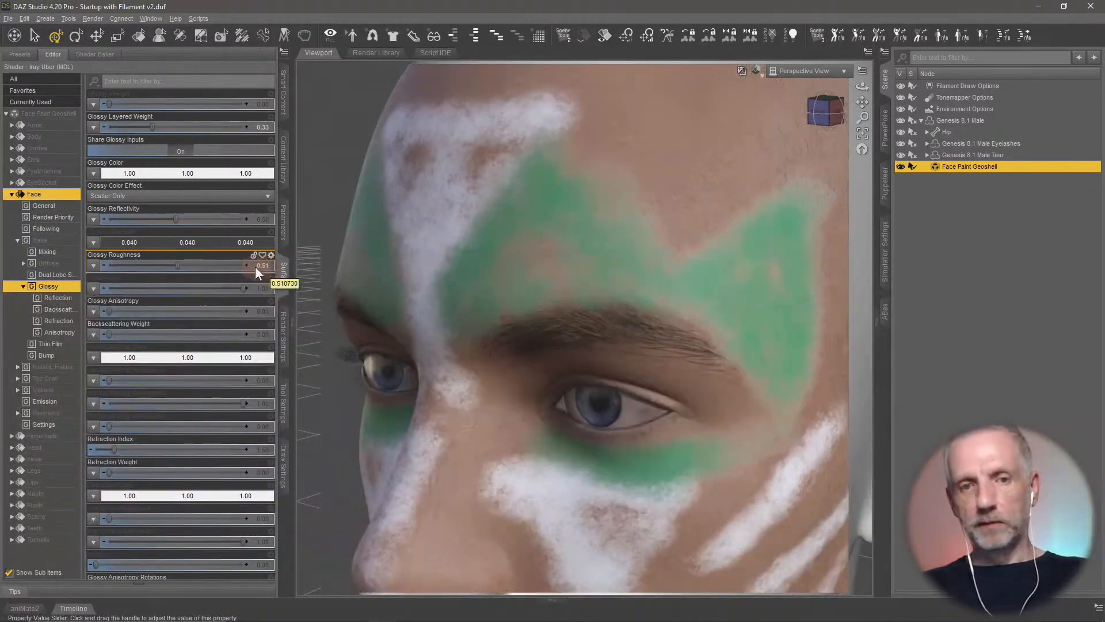
pyautogui.click(264, 264)
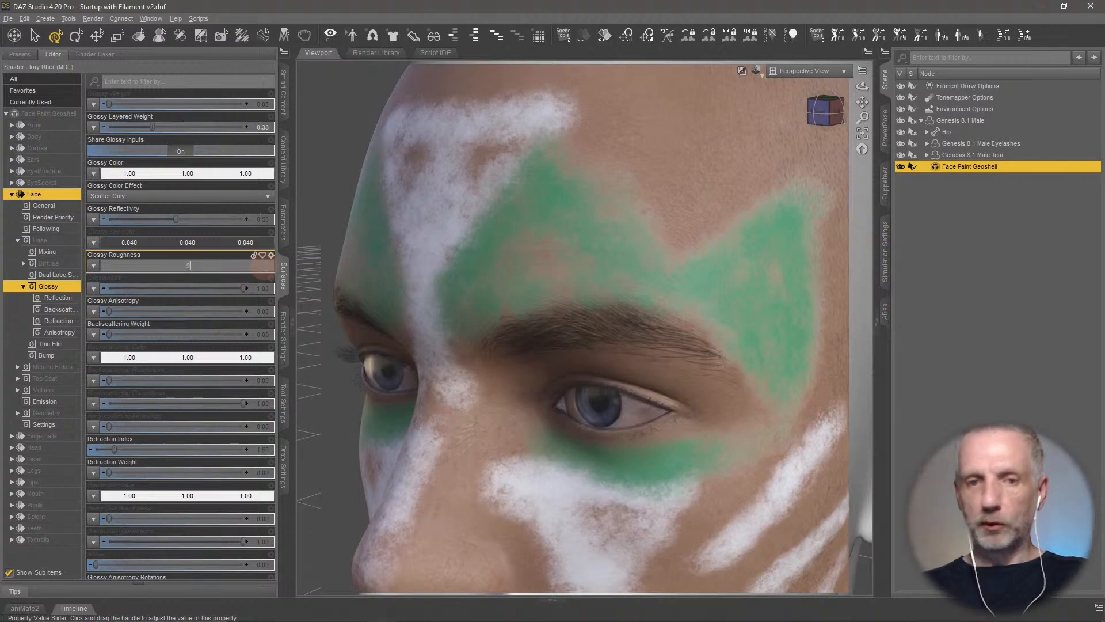
pyautogui.write('0.9')
pyautogui.press('Return')
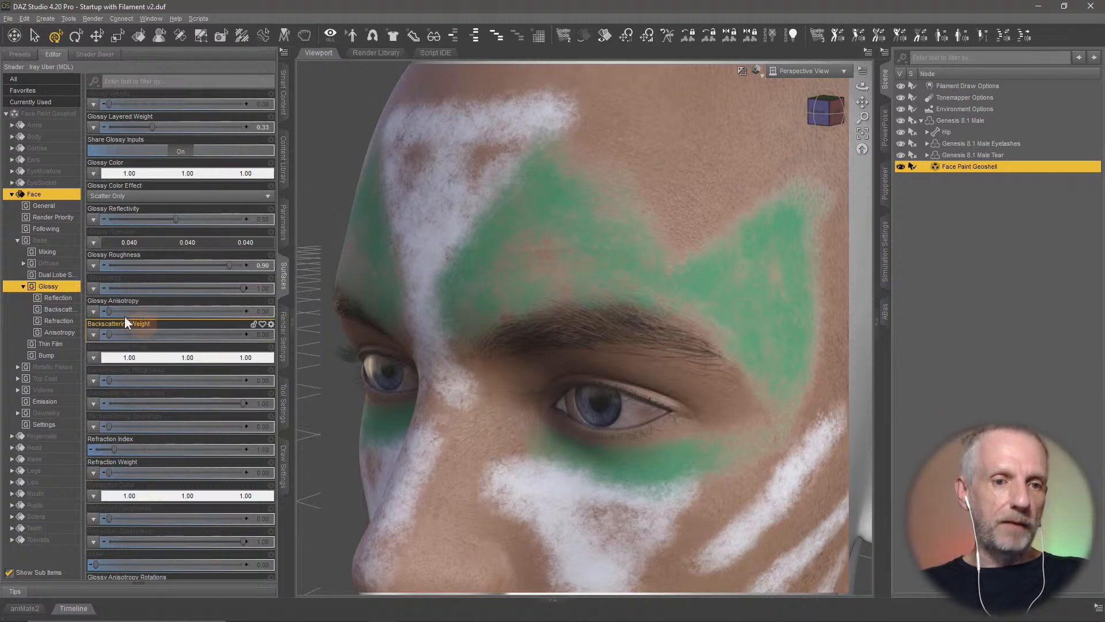
# Assign Opacity.png as the Base Bump map of the Face surface with a strength of 2.
pyautogui.click(58, 355)
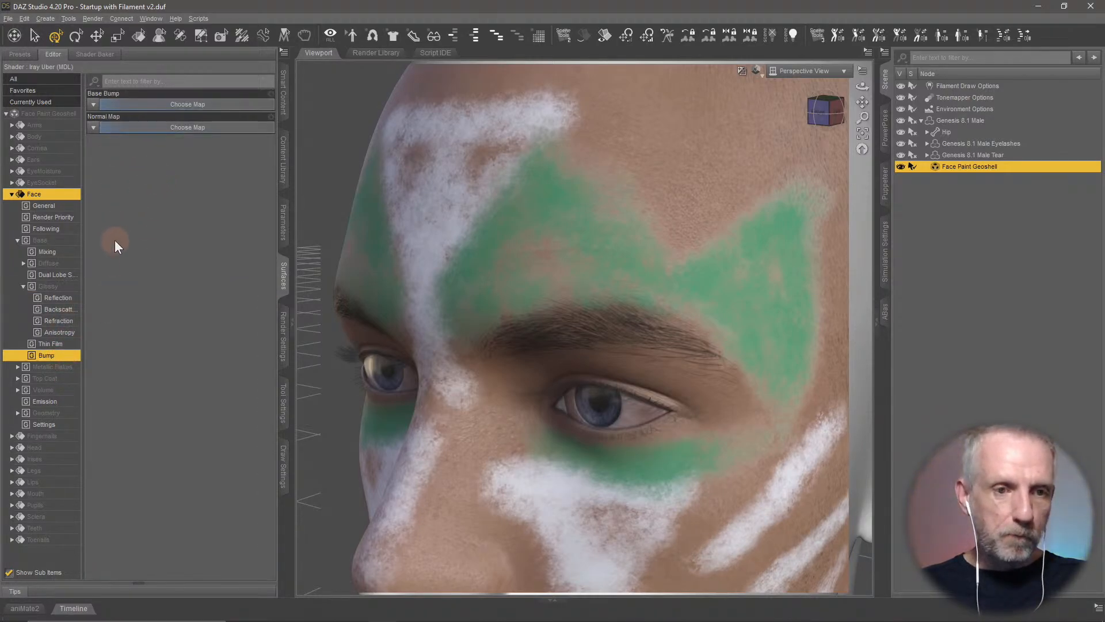
pyautogui.click(93, 104)
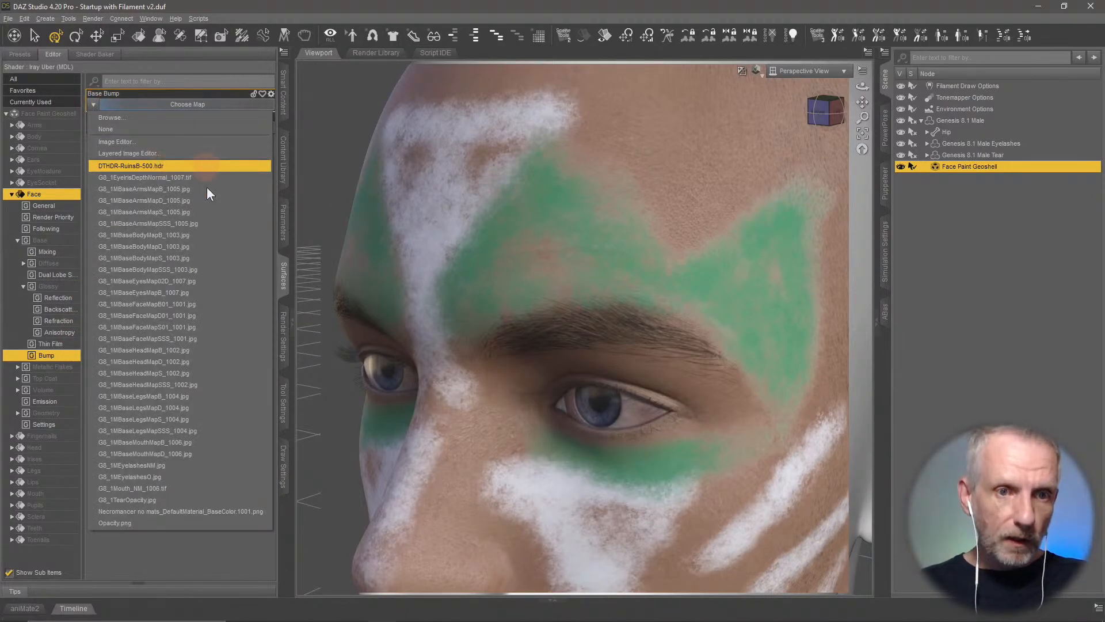
pyautogui.click(215, 525)
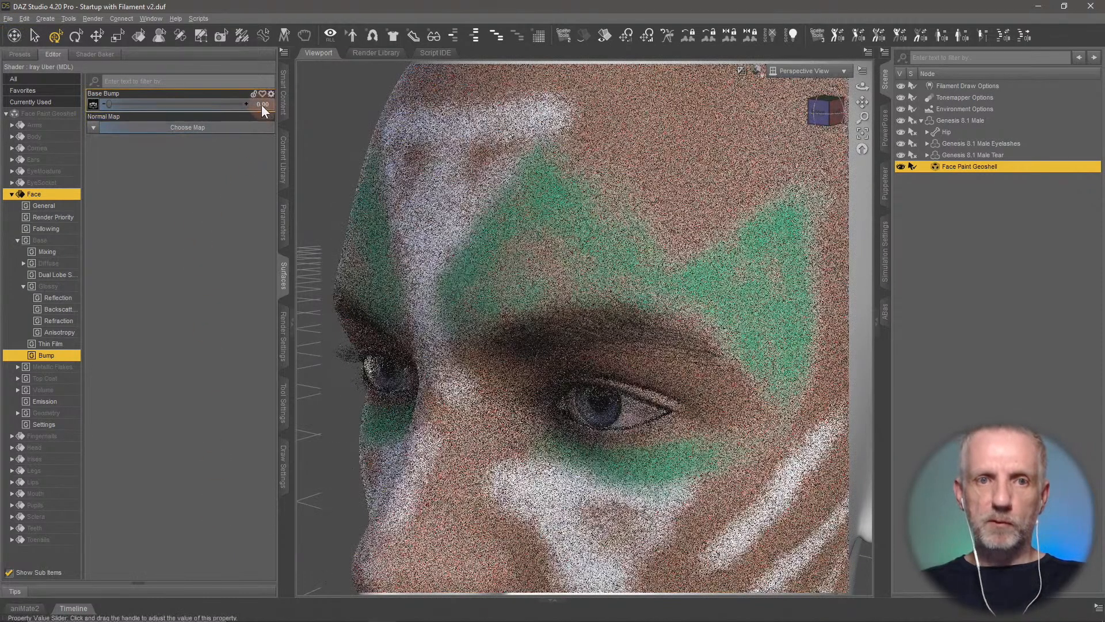
pyautogui.click(261, 104)
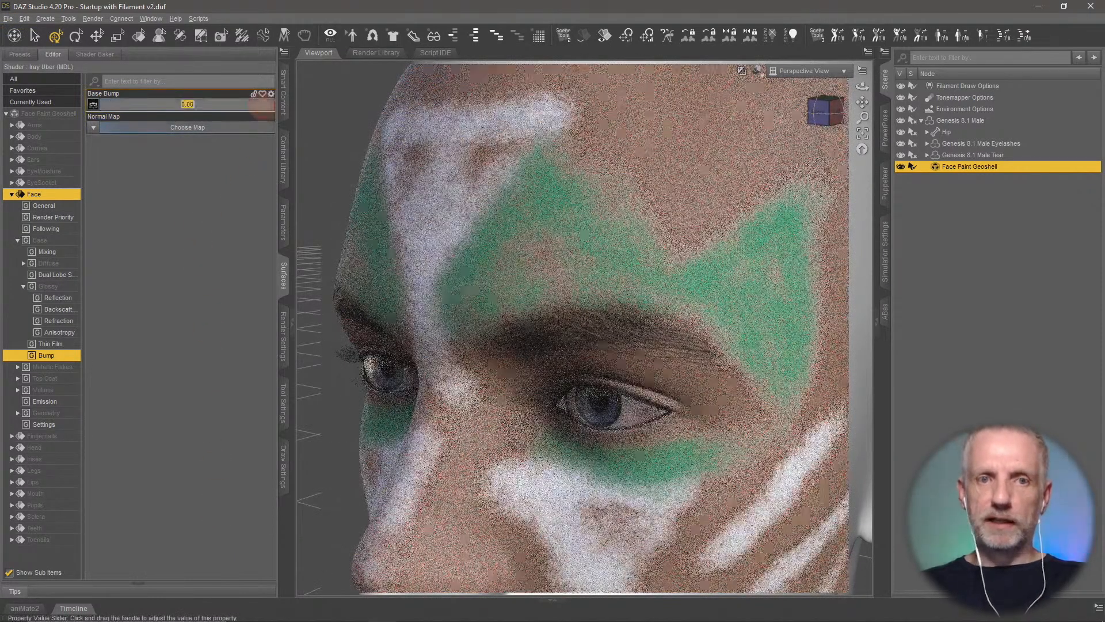
pyautogui.write('2')
pyautogui.press('Return')
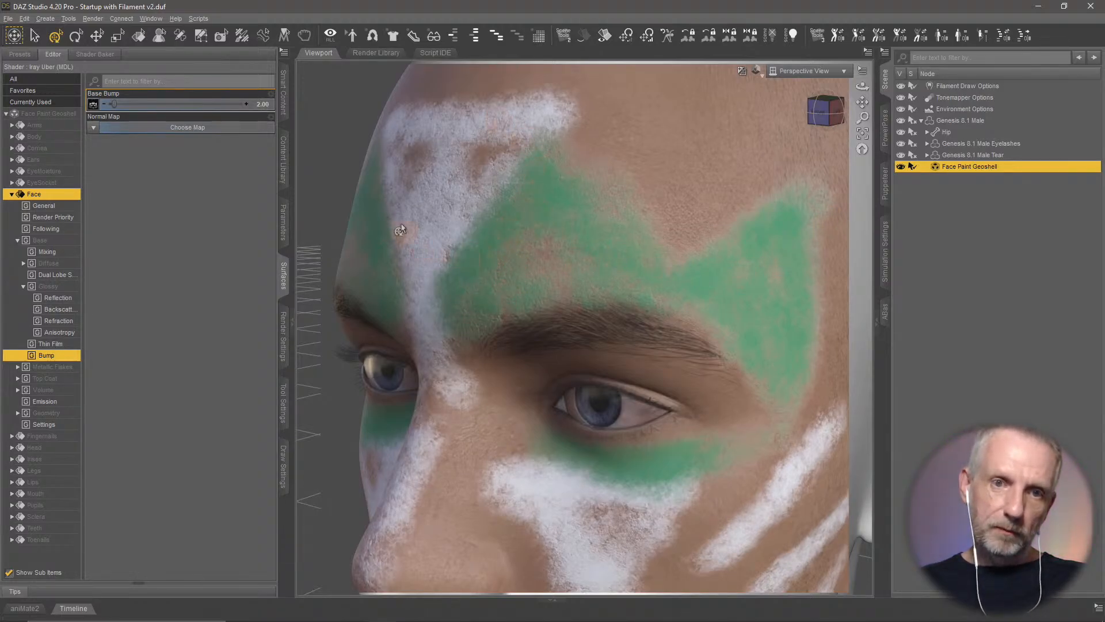
# Increase the Face surface's Base Bump strength to 5 and check the paint's relief.
pyautogui.click(257, 106)
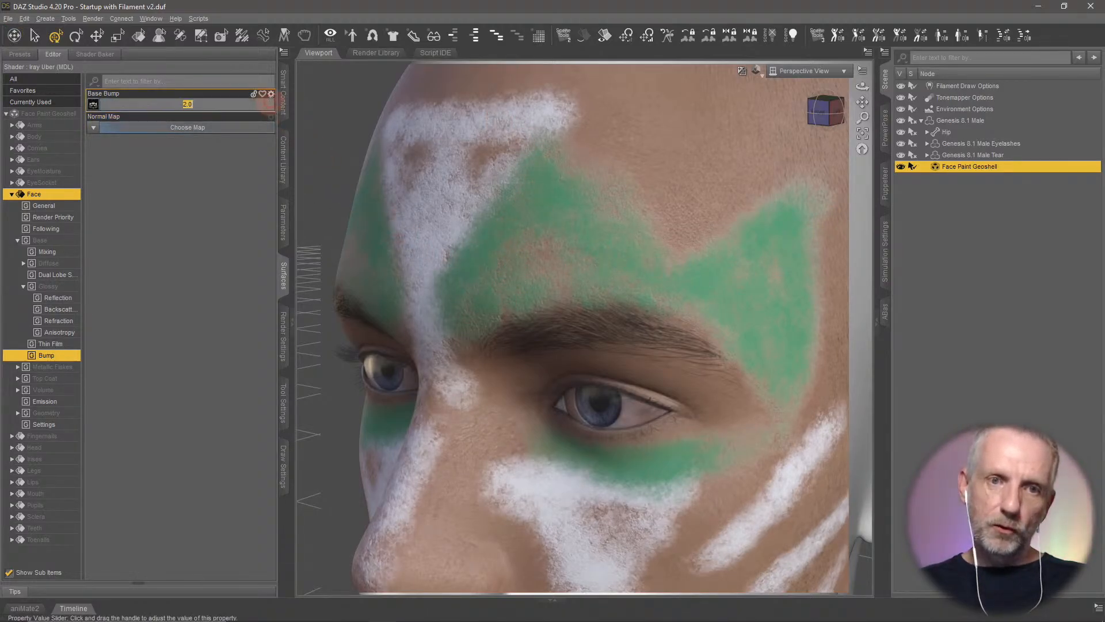
pyautogui.write('5')
pyautogui.press('Return')
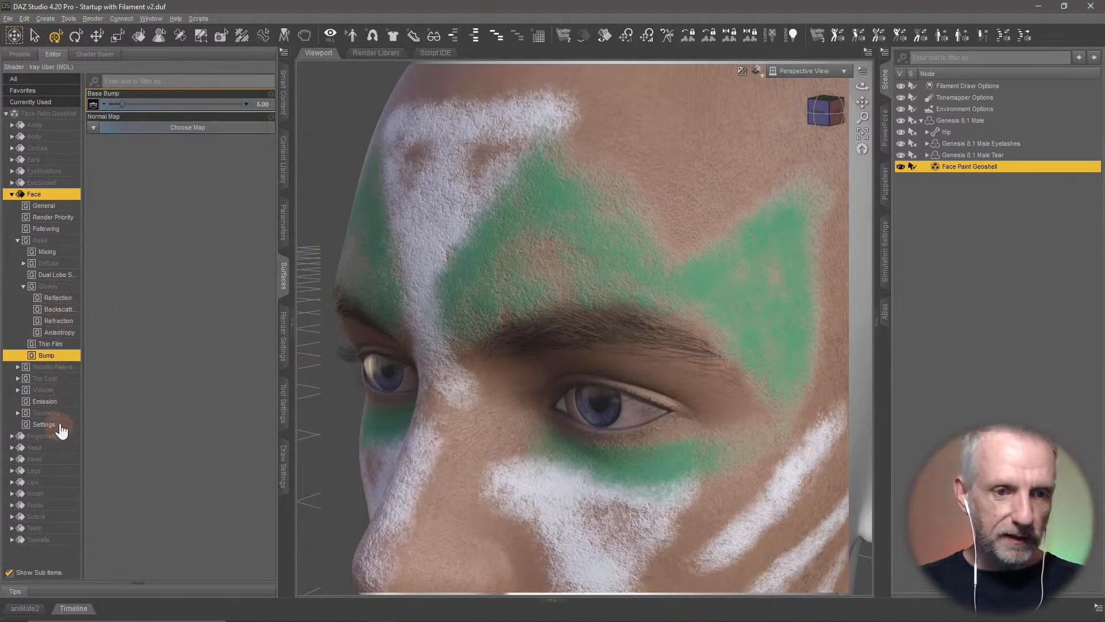
# Try Opacity.png as the Face surface's displacement map with a Displacement Strength of 2.
pyautogui.click(46, 412)
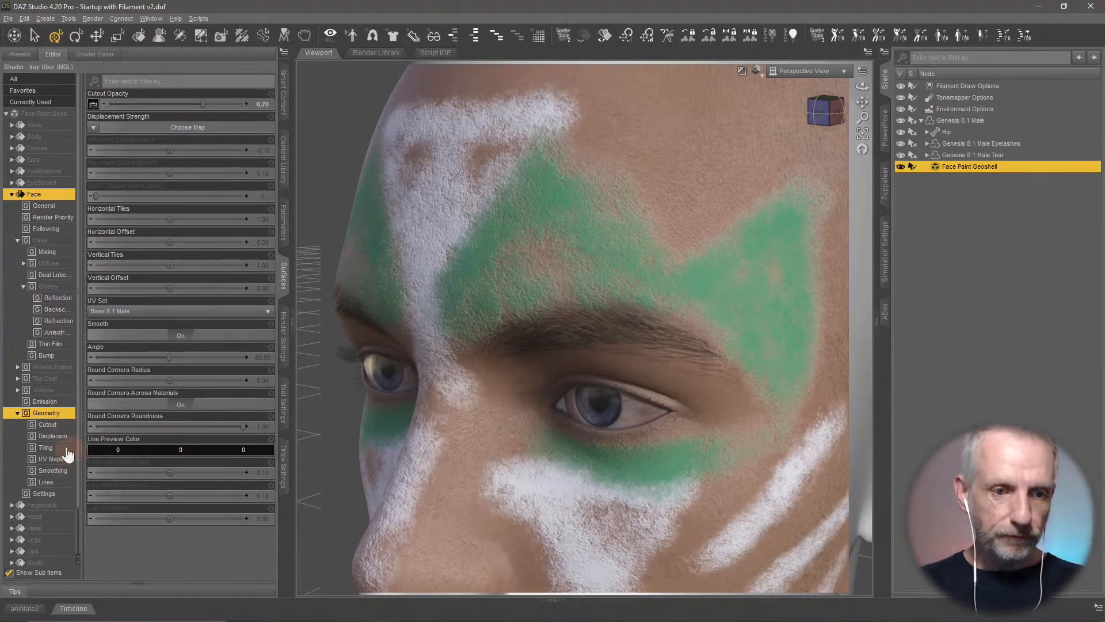
pyautogui.click(53, 436)
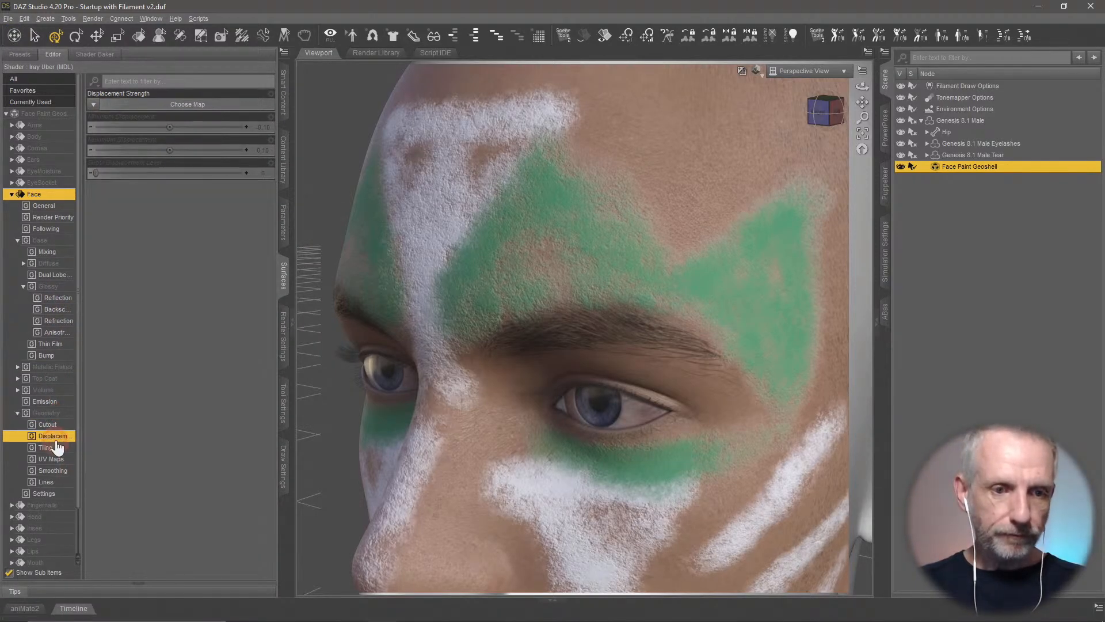
pyautogui.click(93, 104)
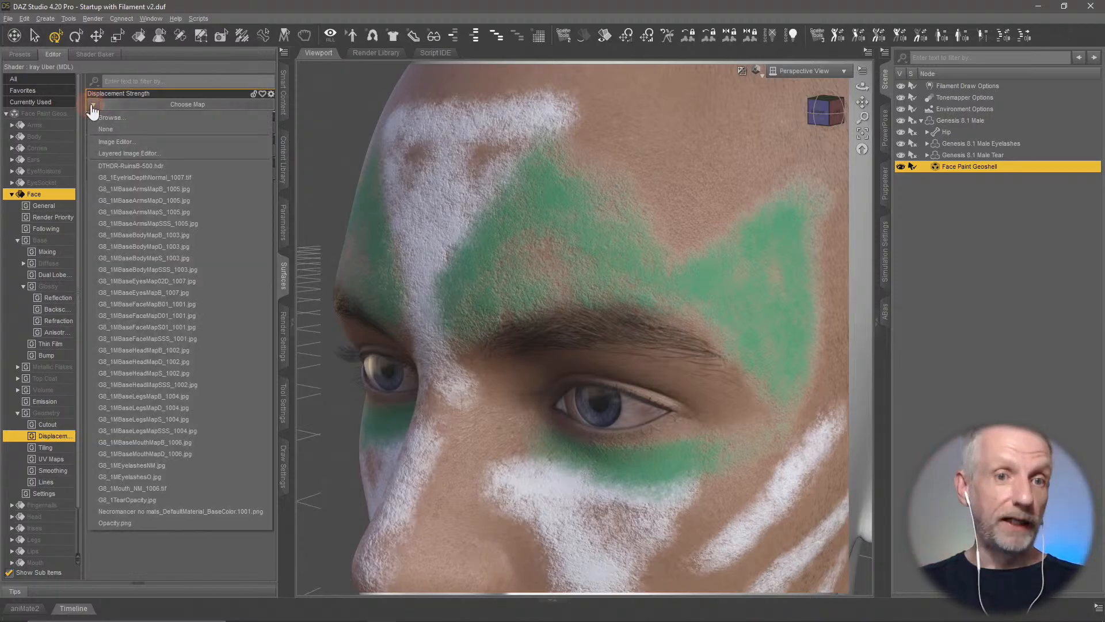
pyautogui.click(178, 519)
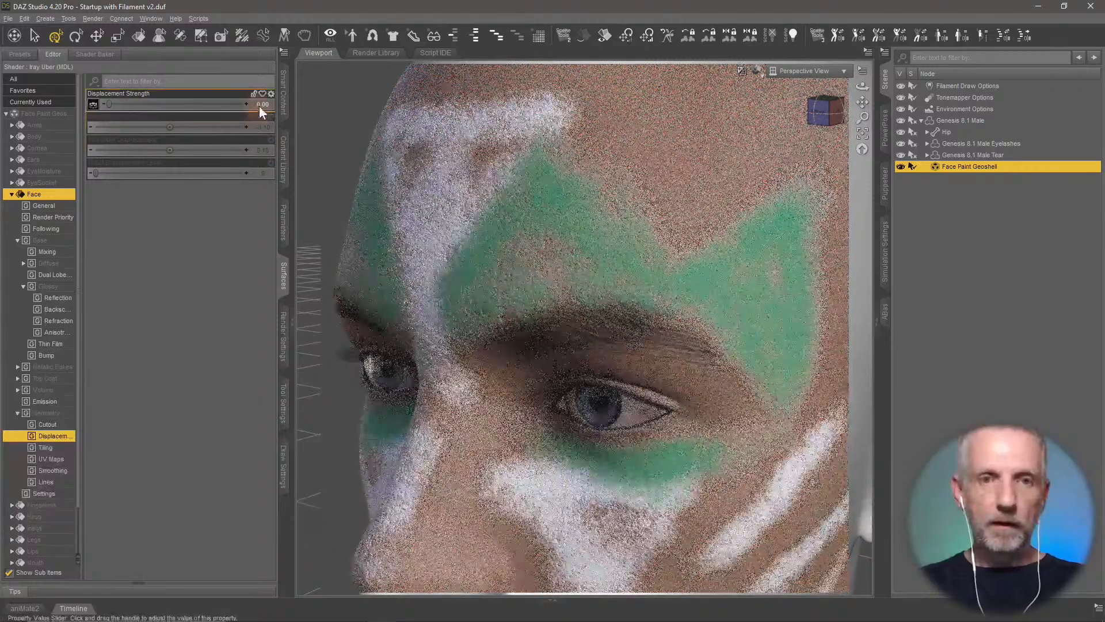
pyautogui.click(259, 104)
pyautogui.write('2')
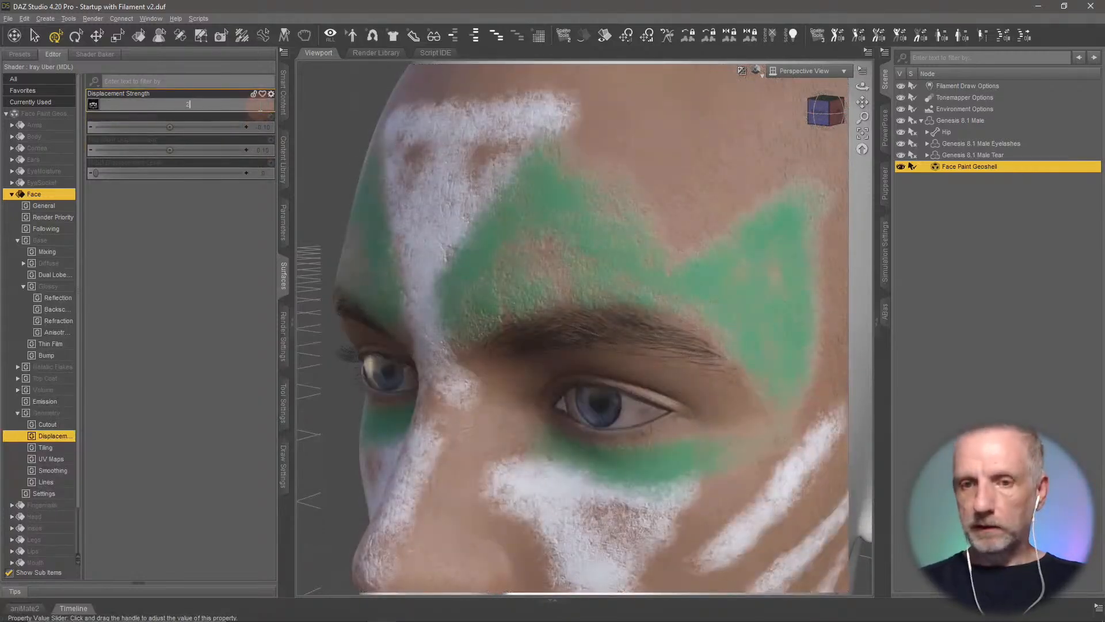
pyautogui.press('Return')
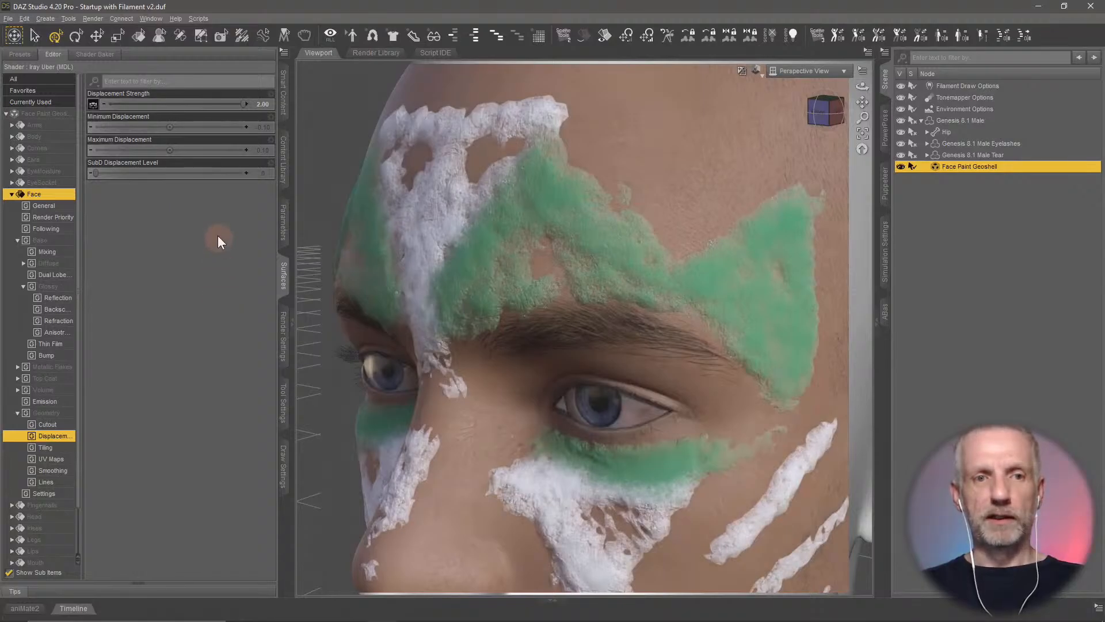
# Try a SubD Displacement Level of 2 on the Face surface.
pyautogui.click(261, 171)
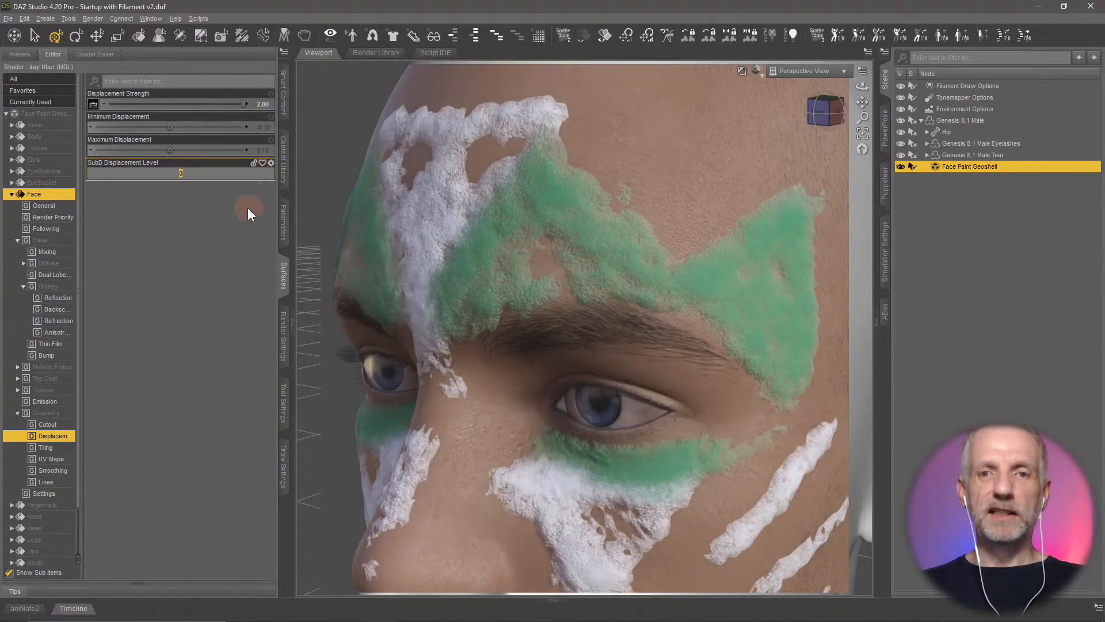
pyautogui.write('2')
pyautogui.press('Return')
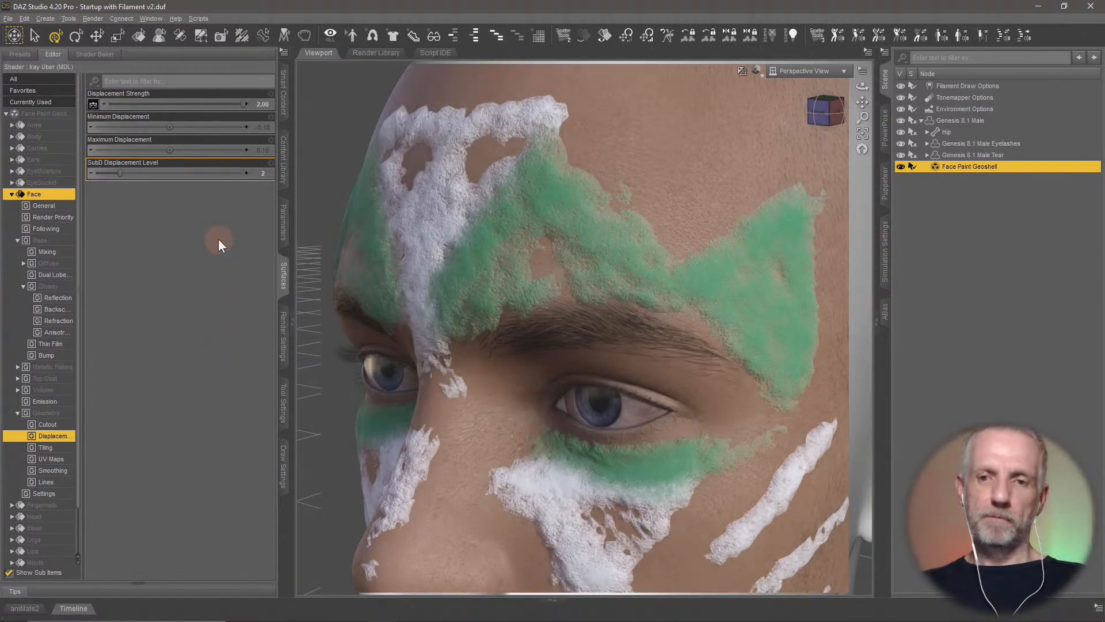
# Remove the displacement map from the Face surface and reset its SubD Displacement Level to the default.
pyautogui.click(95, 107)
pyautogui.click(133, 130)
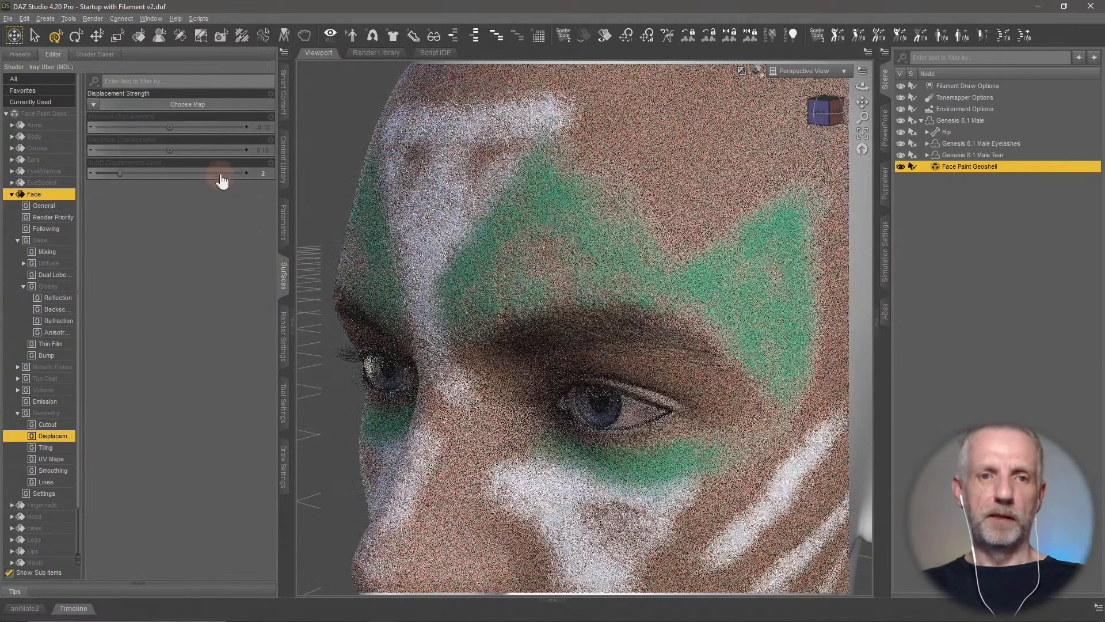
pyautogui.keyDown('alt'); pyautogui.click(220, 173); pyautogui.keyUp('alt')
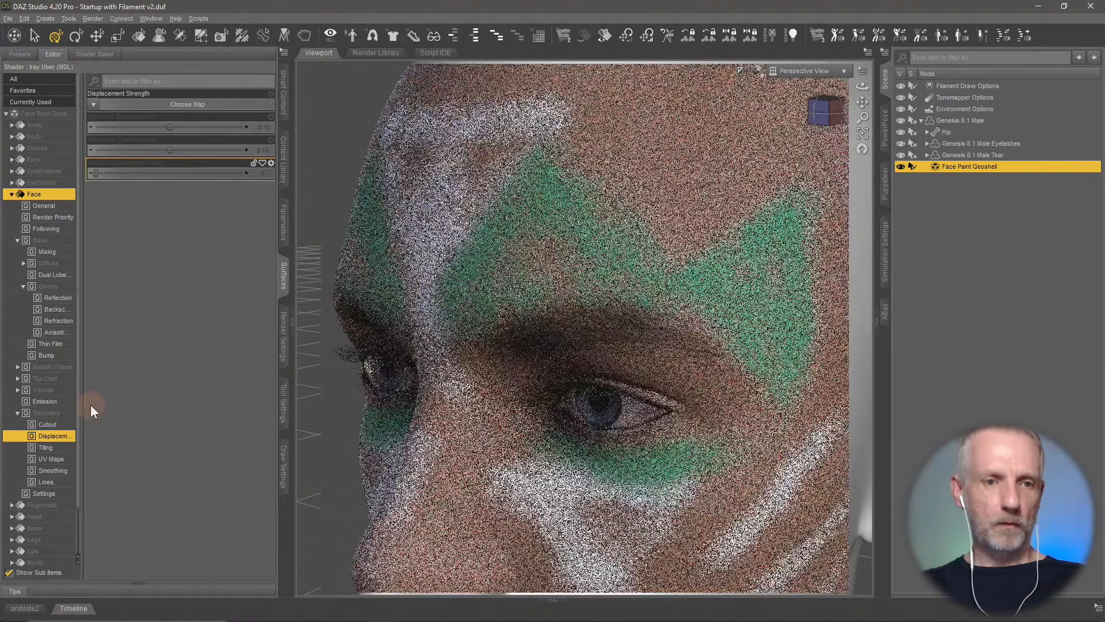
# Raise the Face surface's Base Bump strength to 20.
pyautogui.click(48, 356)
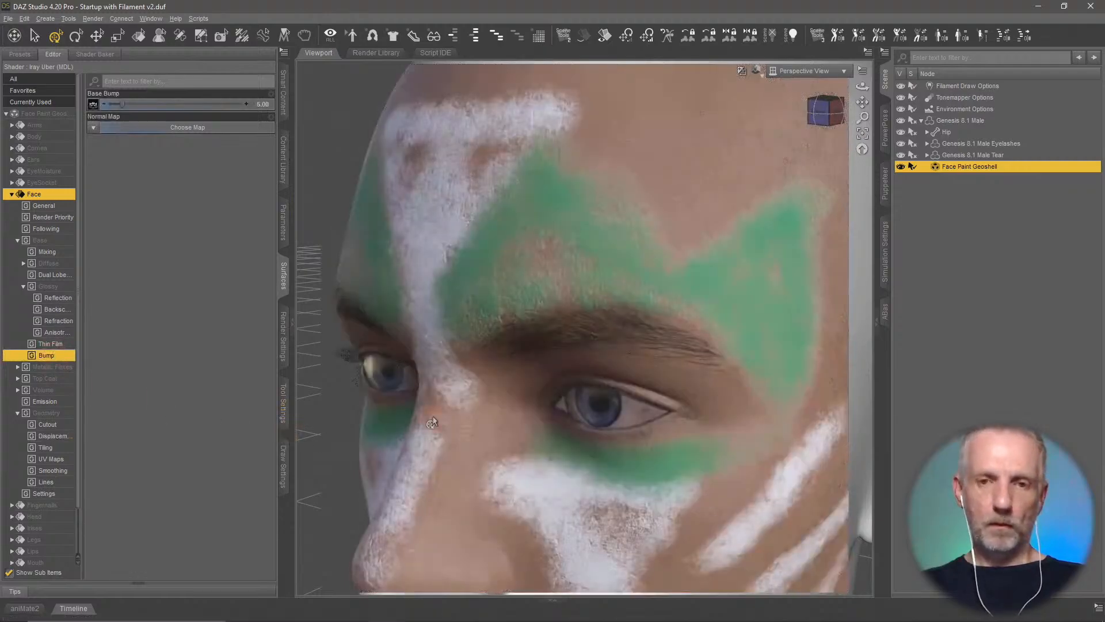
pyautogui.click(262, 104)
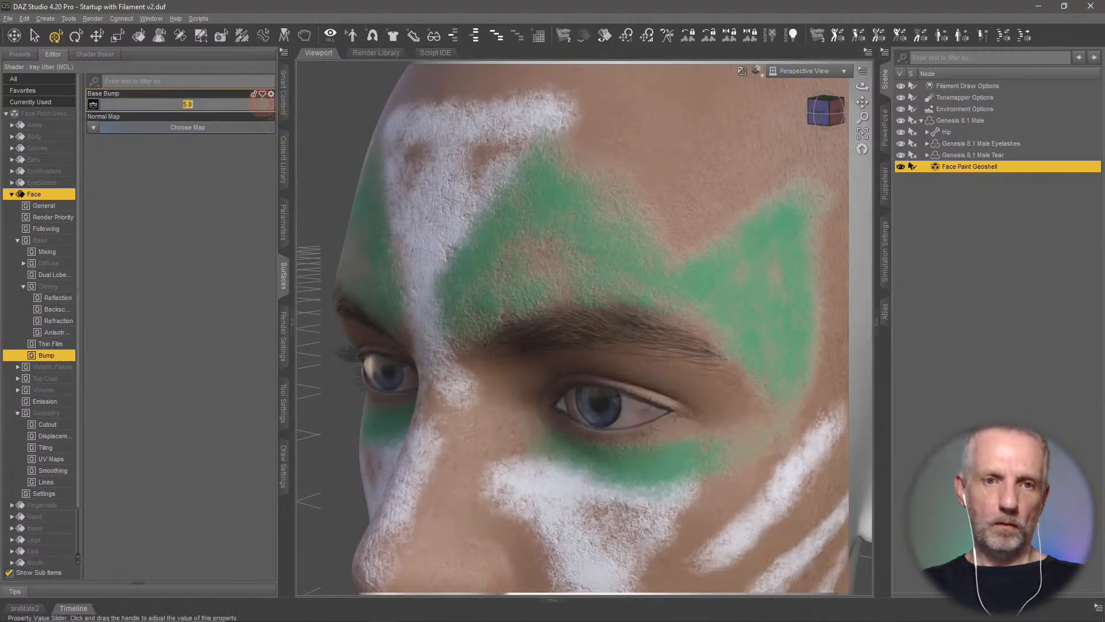
pyautogui.write('20')
pyautogui.press('Return')
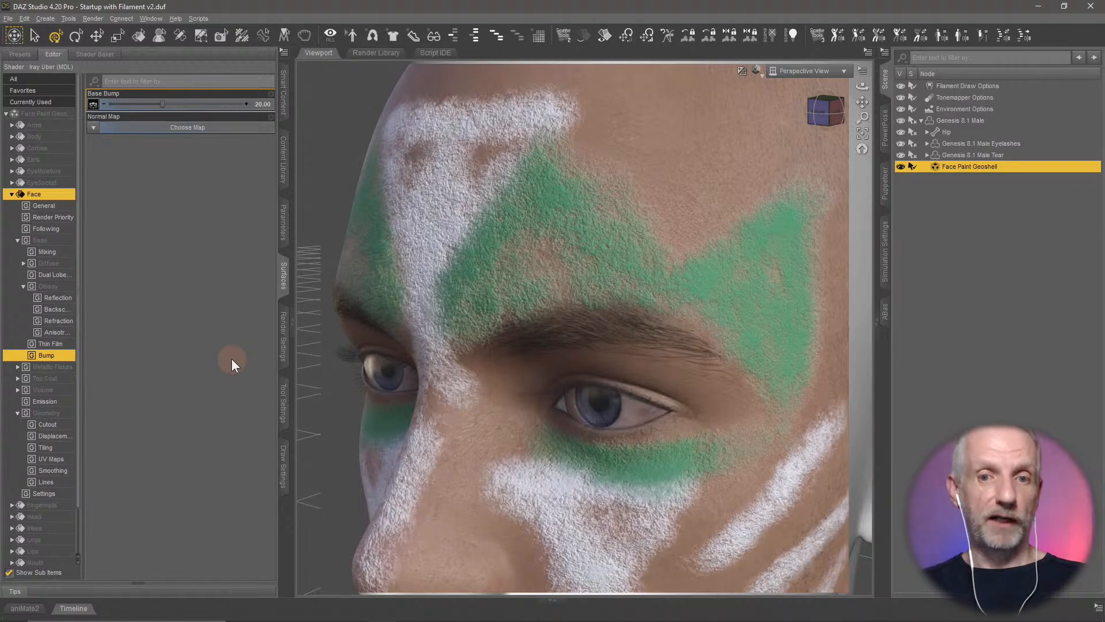
# Set the Face surface's Base Bump strength to 5.
pyautogui.click(263, 108)
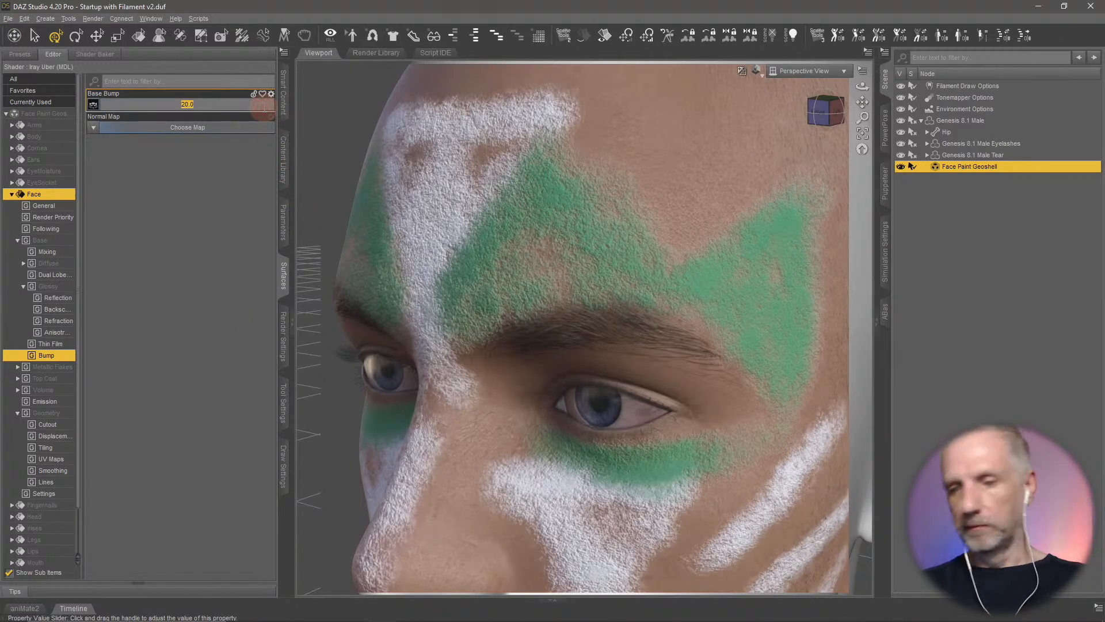
pyautogui.write('5')
pyautogui.press('Return')
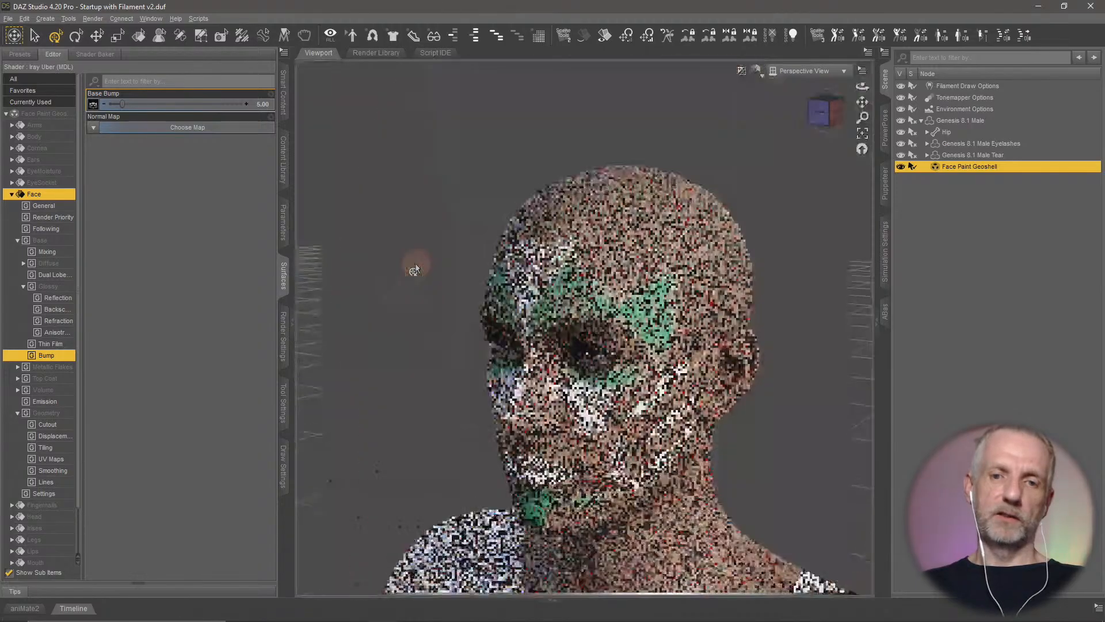
pyautogui.scroll(-3, 415, 268)
pyautogui.moveTo(416, 268); pyautogui.dragTo(404, 268, button='middle')
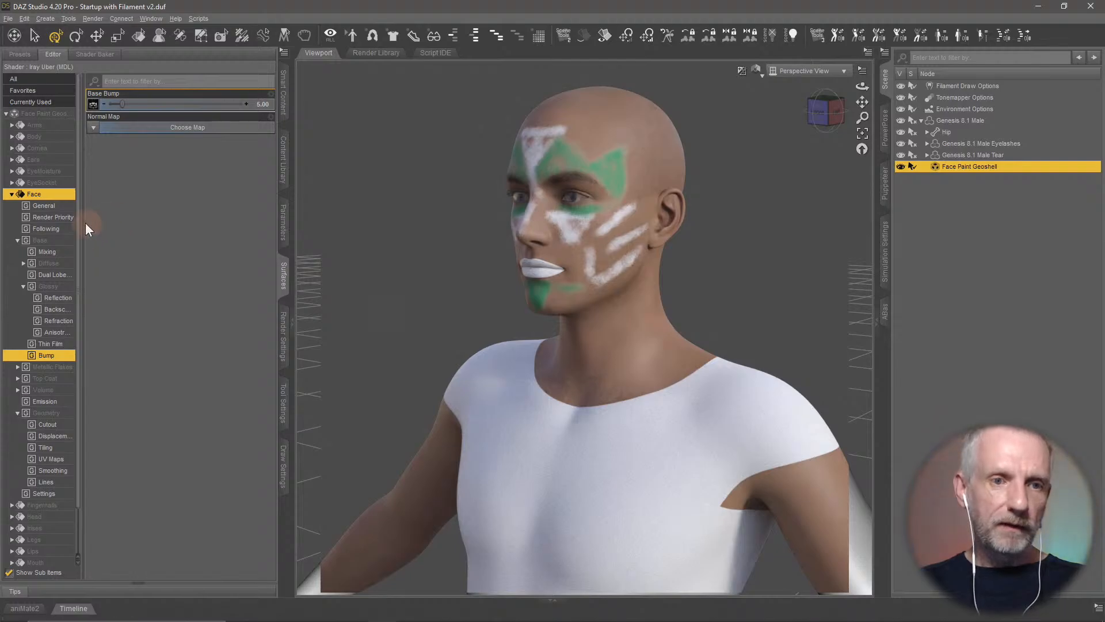
# Copy the Face surface's settings and paste them onto the geoshell's Lips surface.
pyautogui.rightClick(53, 198)
pyautogui.click(77, 202)
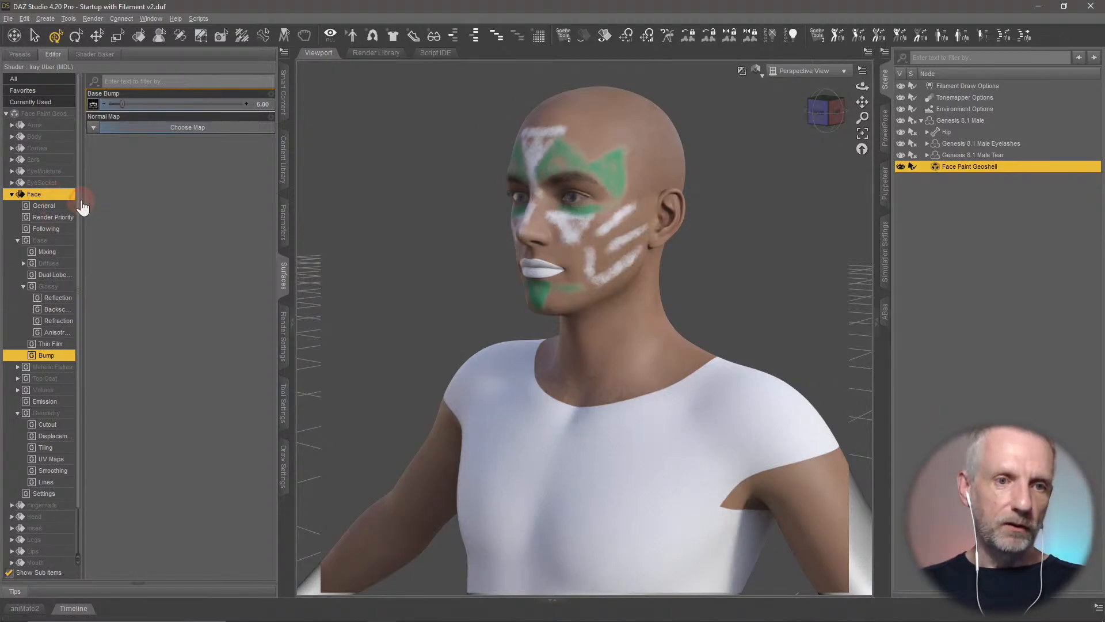
pyautogui.click(11, 196)
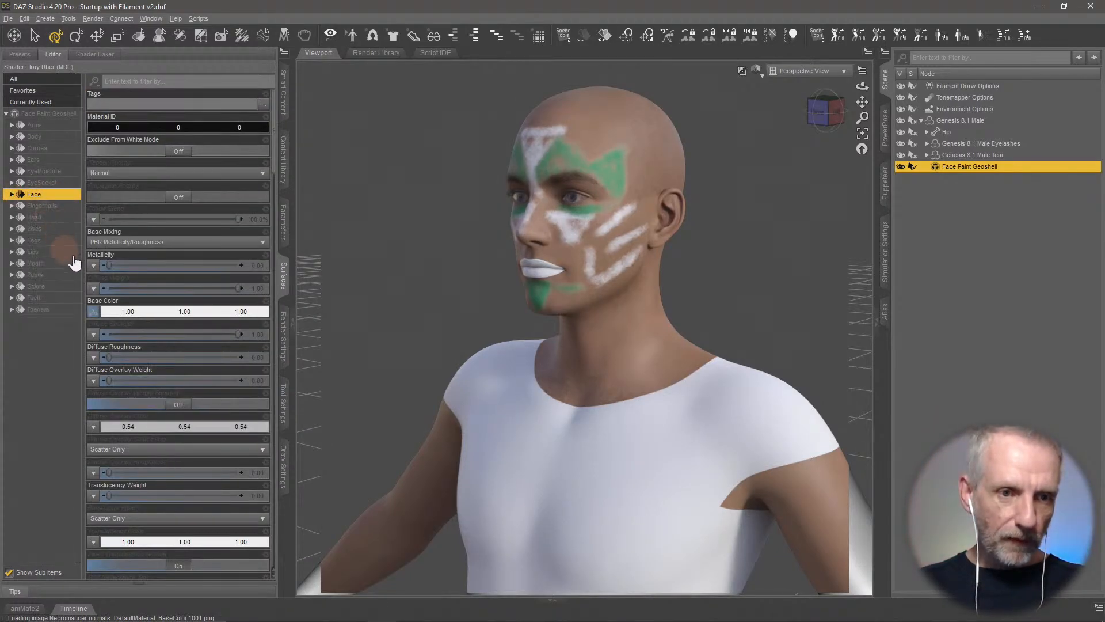
pyautogui.click(57, 252)
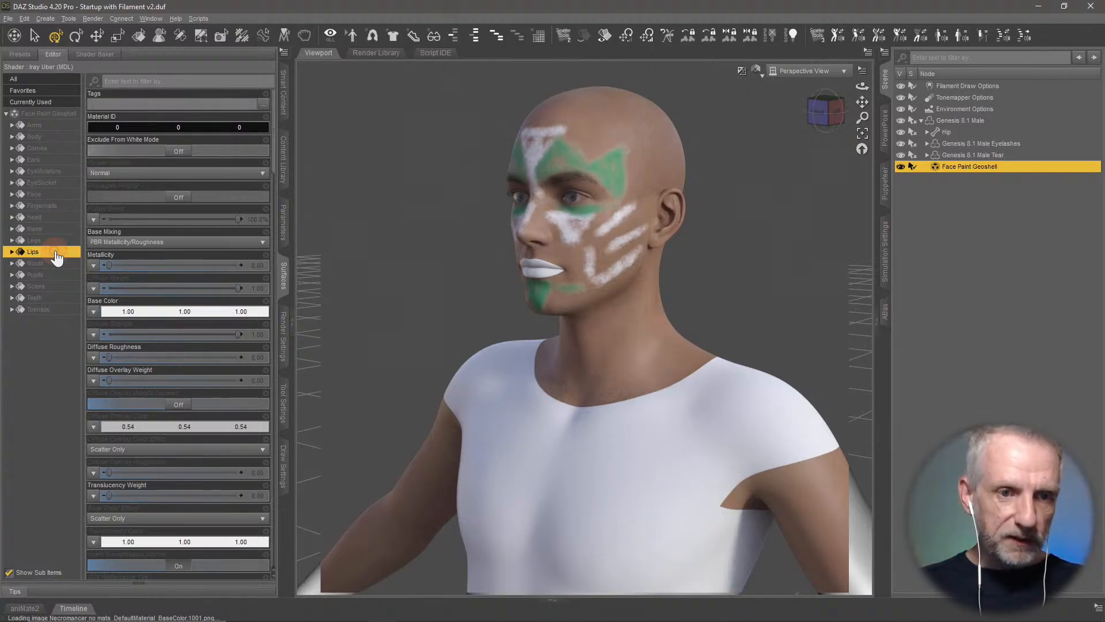
pyautogui.rightClick(56, 257)
pyautogui.click(79, 269)
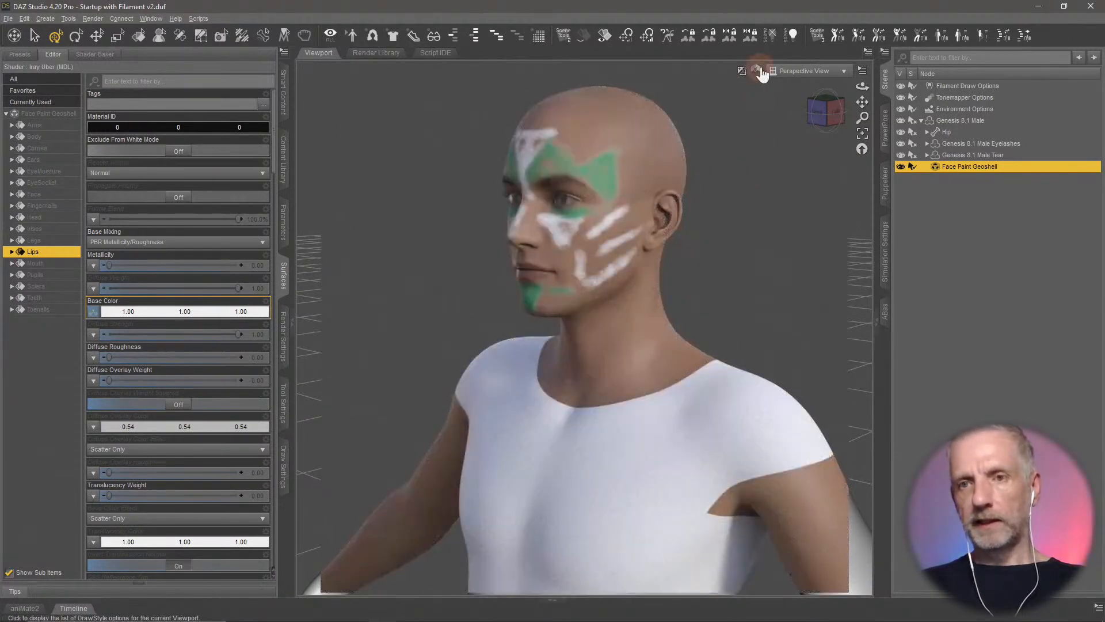
# Display the scene in Filament (PBR) and turn off the Body surface's visibility in the Face Paint Geoshell.
pyautogui.click(760, 72)
pyautogui.click(792, 202)
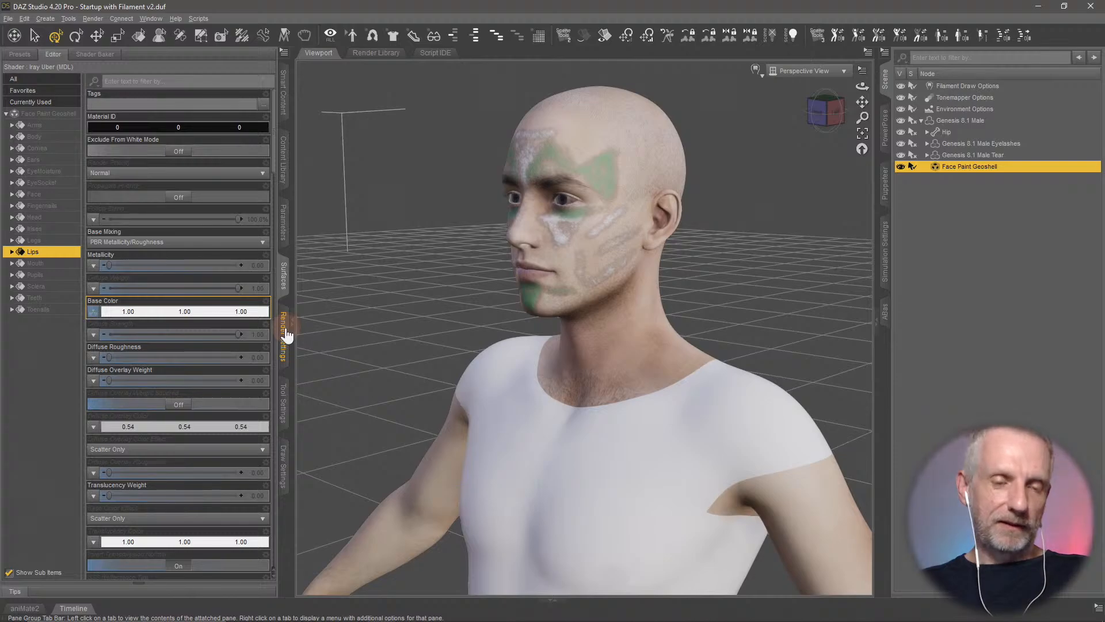
pyautogui.click(285, 235)
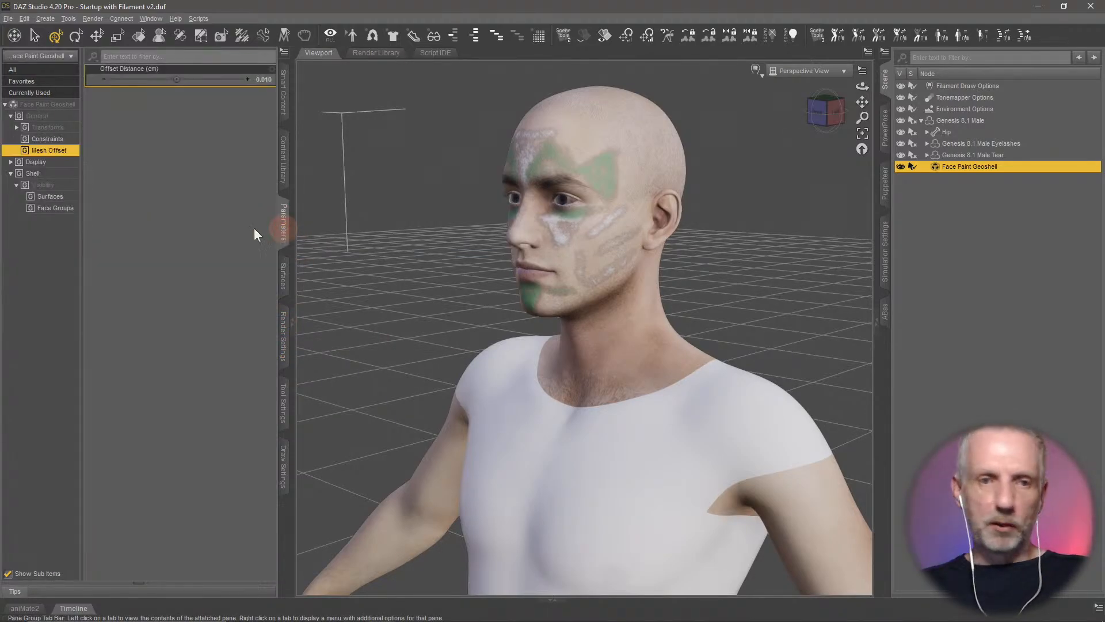
pyautogui.click(66, 199)
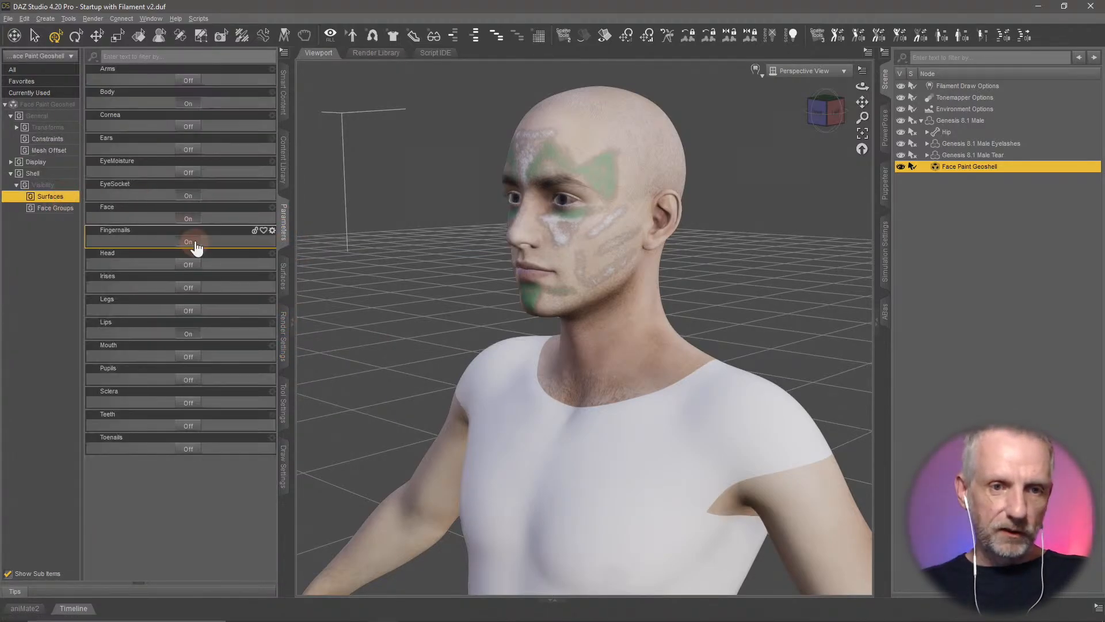
pyautogui.click(190, 336)
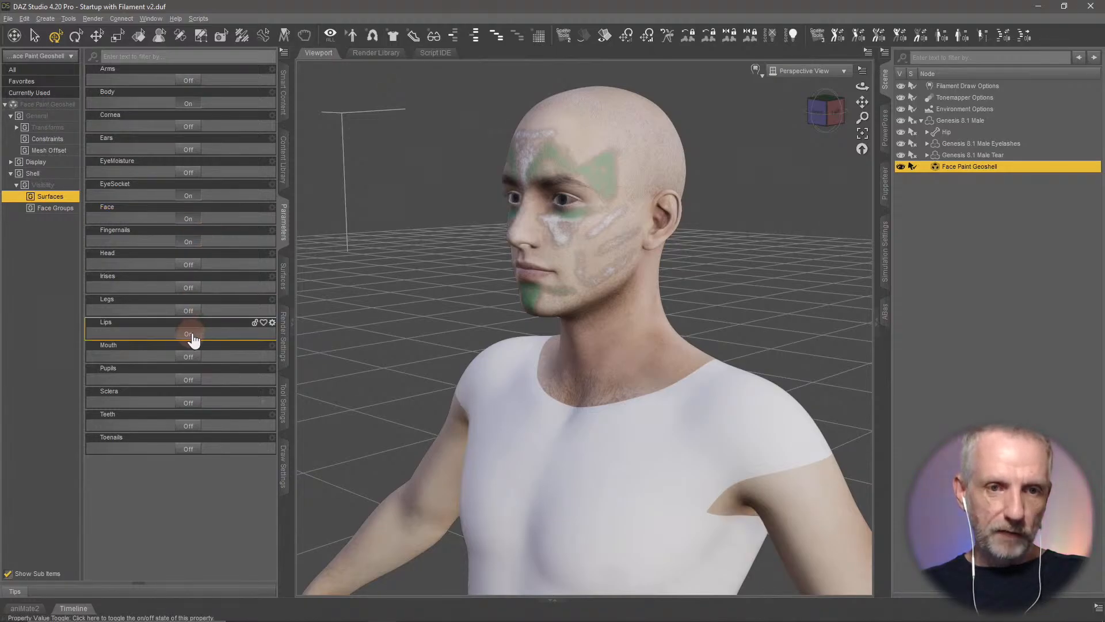
pyautogui.click(189, 104)
pyautogui.click(192, 106)
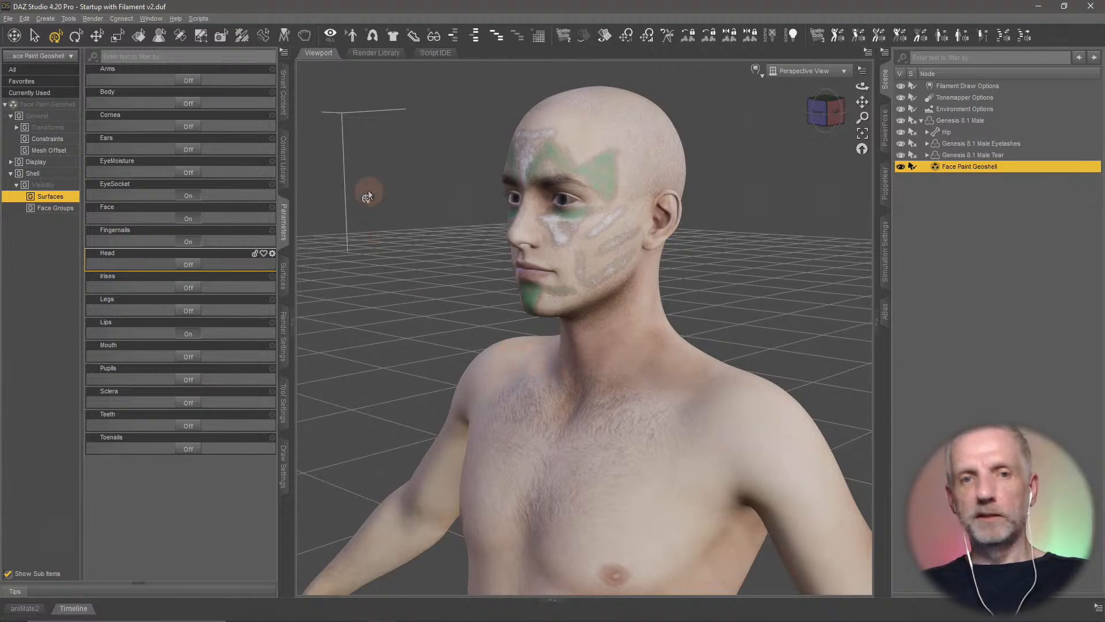
# Start a Wearable(s) Preset from the Genesis 8.1 Male figure in the Bodypaint Promo folder, naming the file Face Paint GEOSHELL.
pyautogui.click(283, 151)
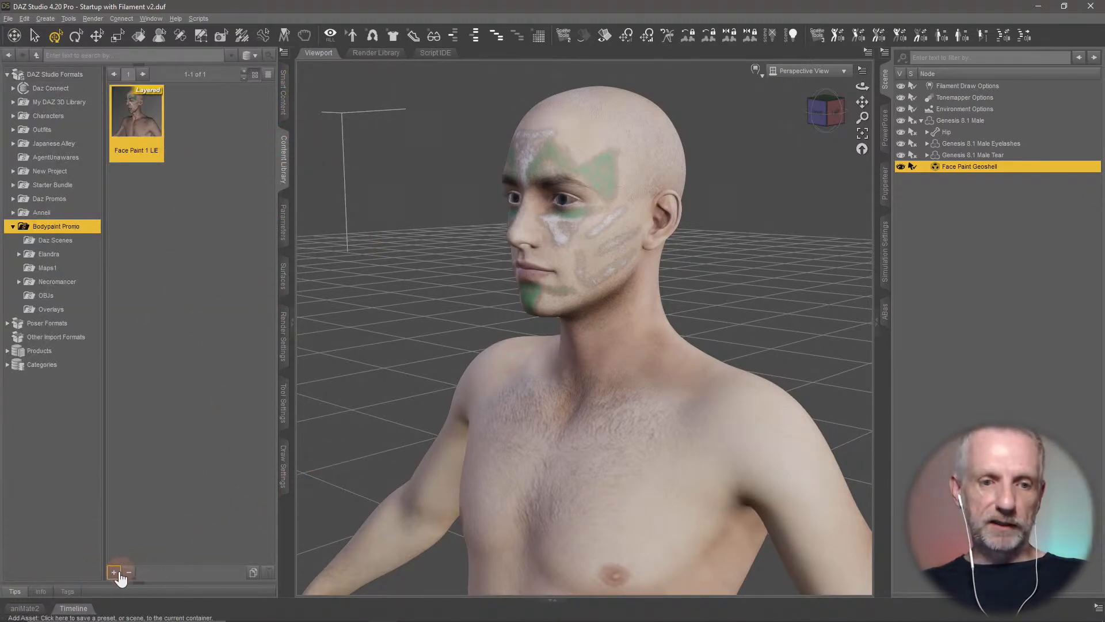
pyautogui.click(968, 122)
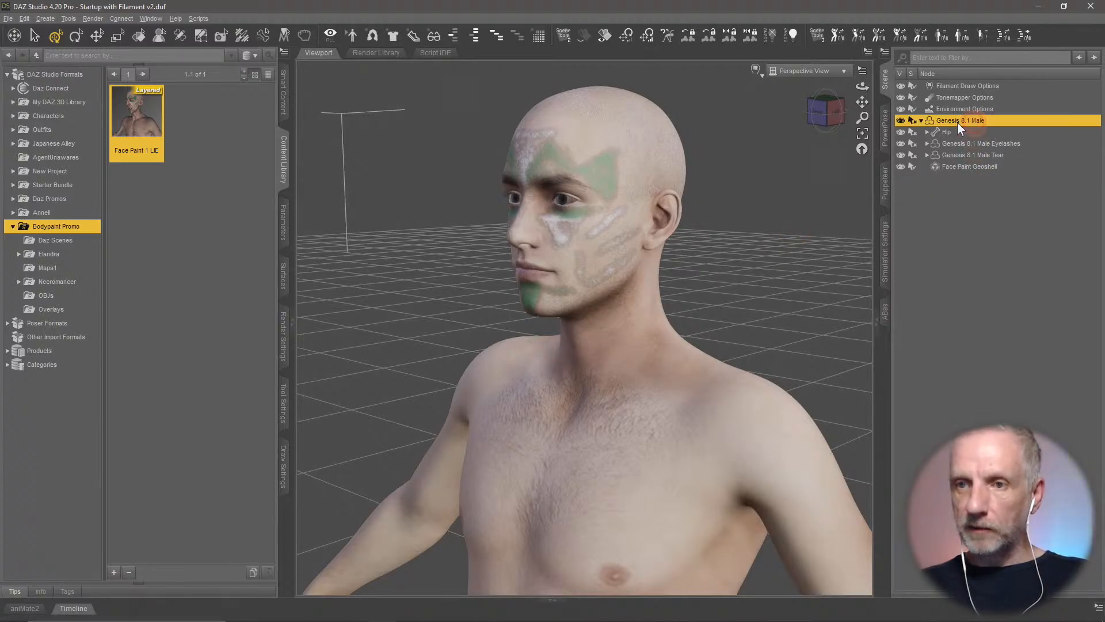
pyautogui.click(114, 572)
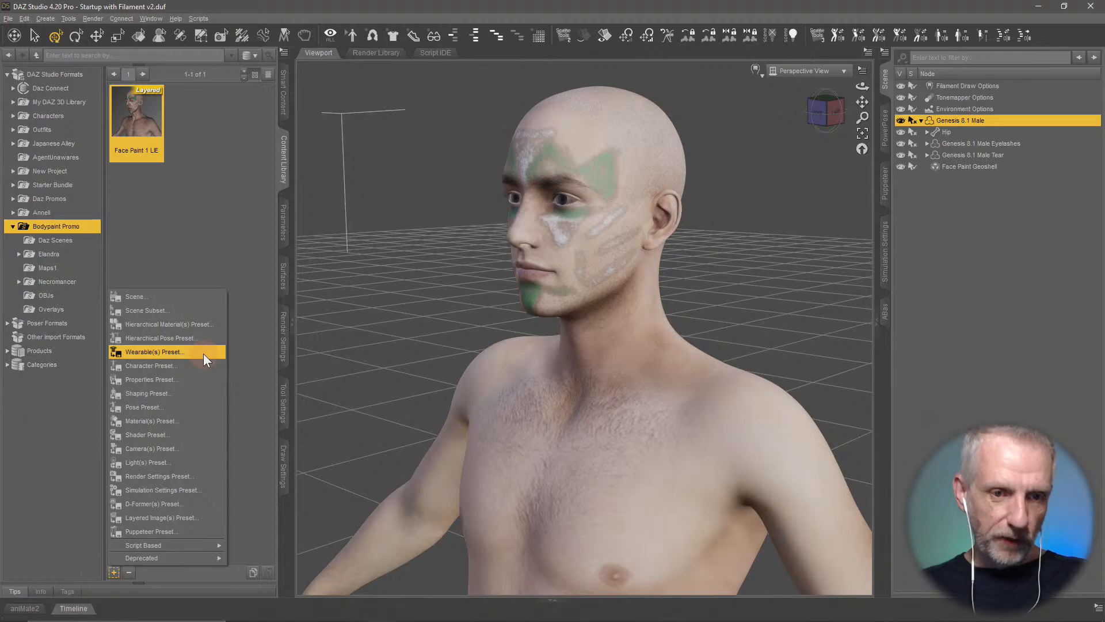
pyautogui.click(203, 354)
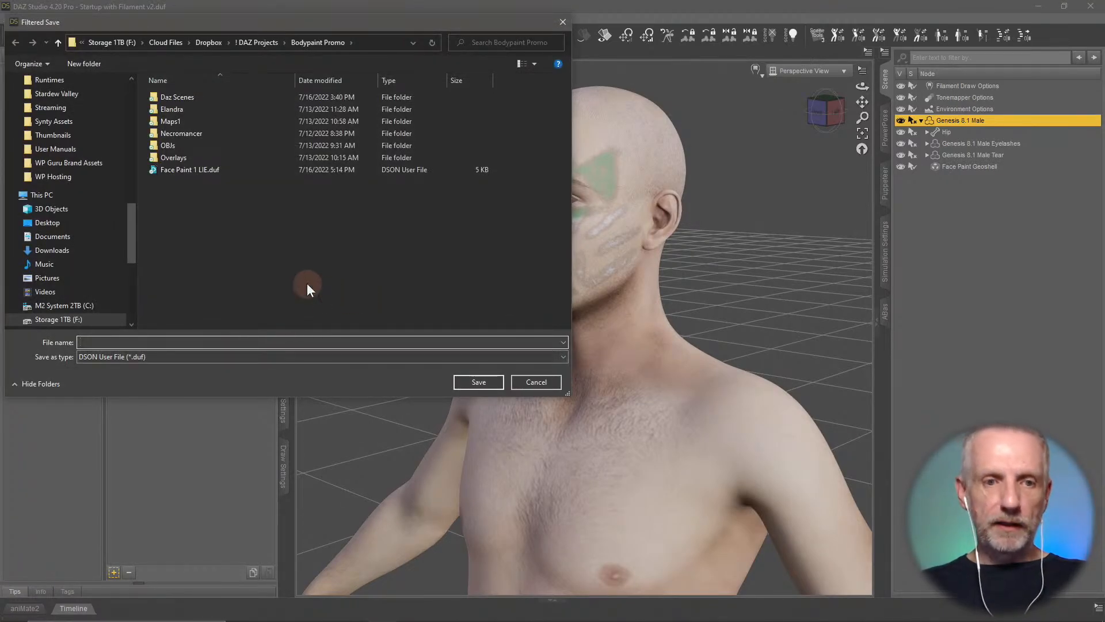
pyautogui.write('Face Pai')
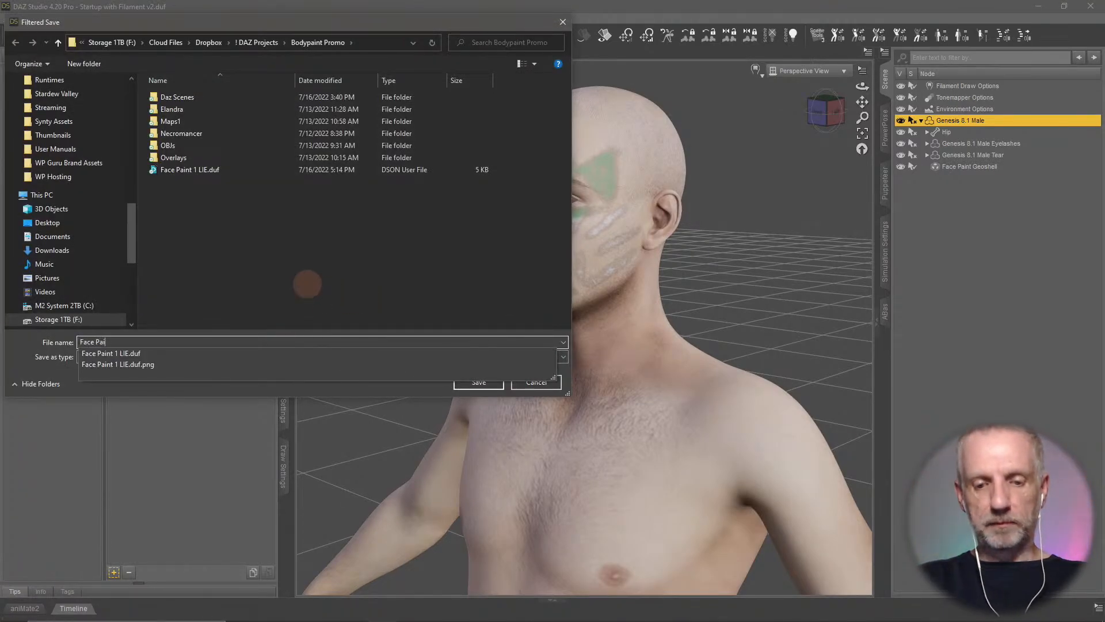
pyautogui.write('nt GEO')
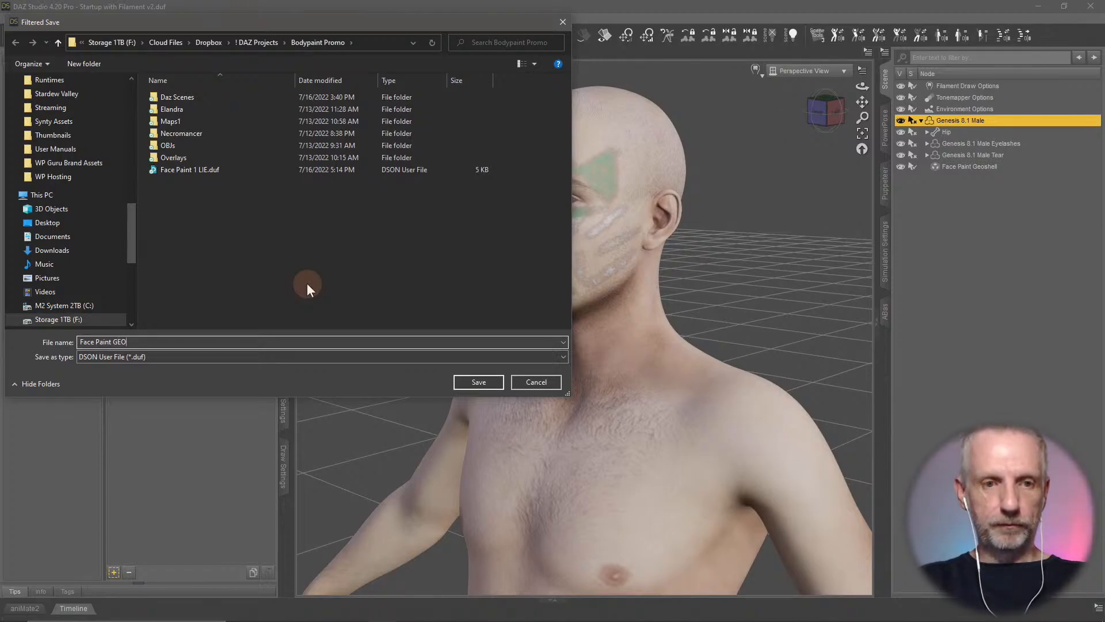
pyautogui.write('SHELL')
pyautogui.press('Return')
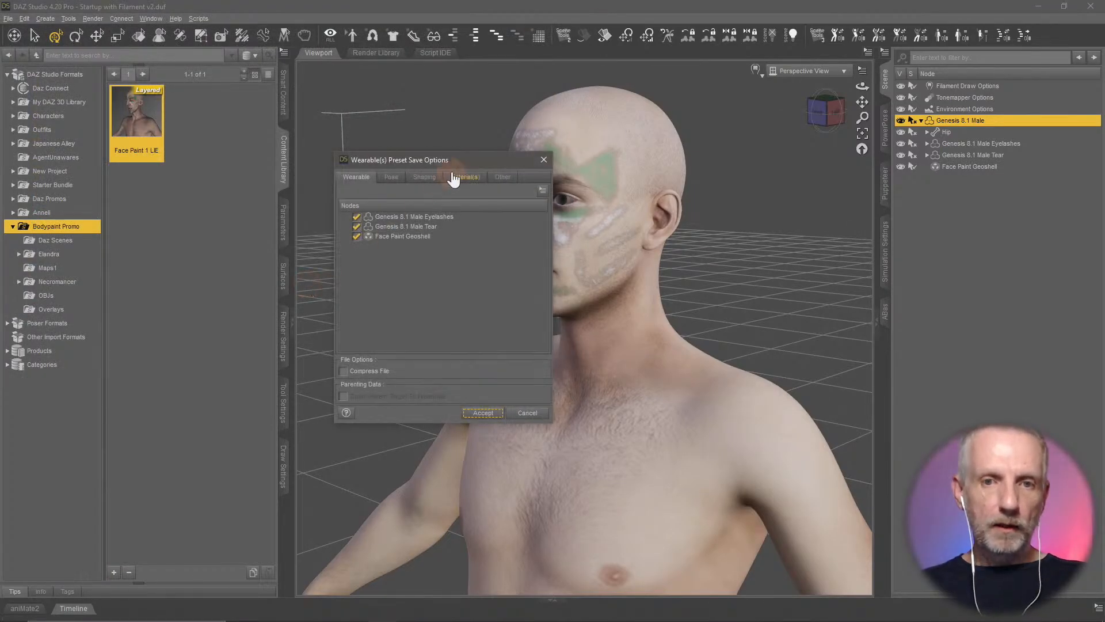
# Exclude the eyelashes and tear nodes from the wearable preset and save it with only the Face Paint Geoshell.
pyautogui.moveTo(476, 156); pyautogui.dragTo(316, 49)
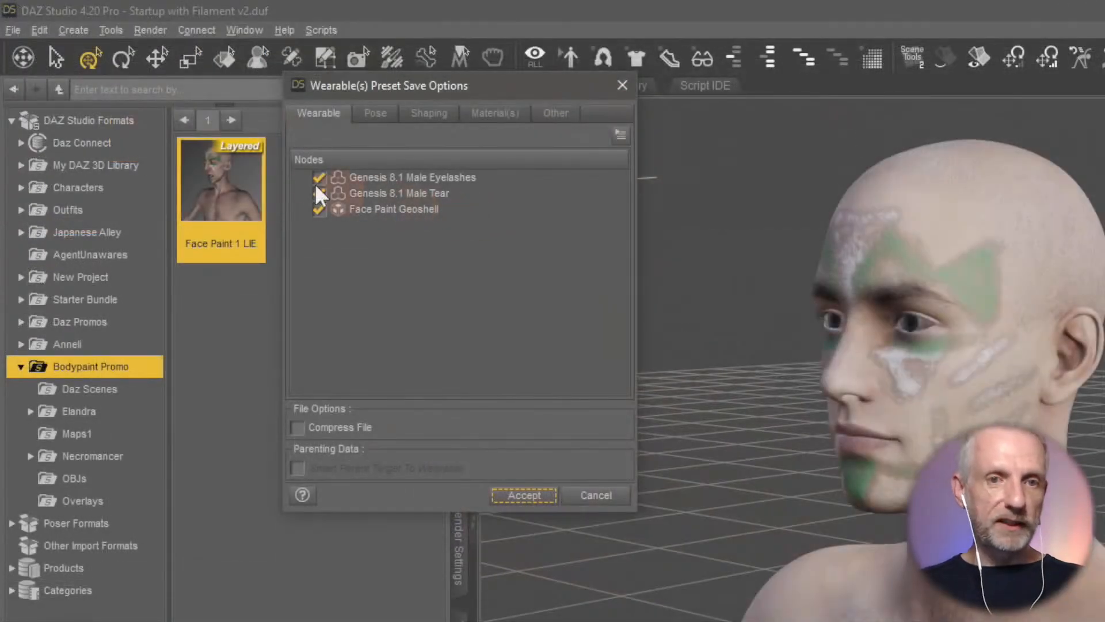
pyautogui.click(197, 109)
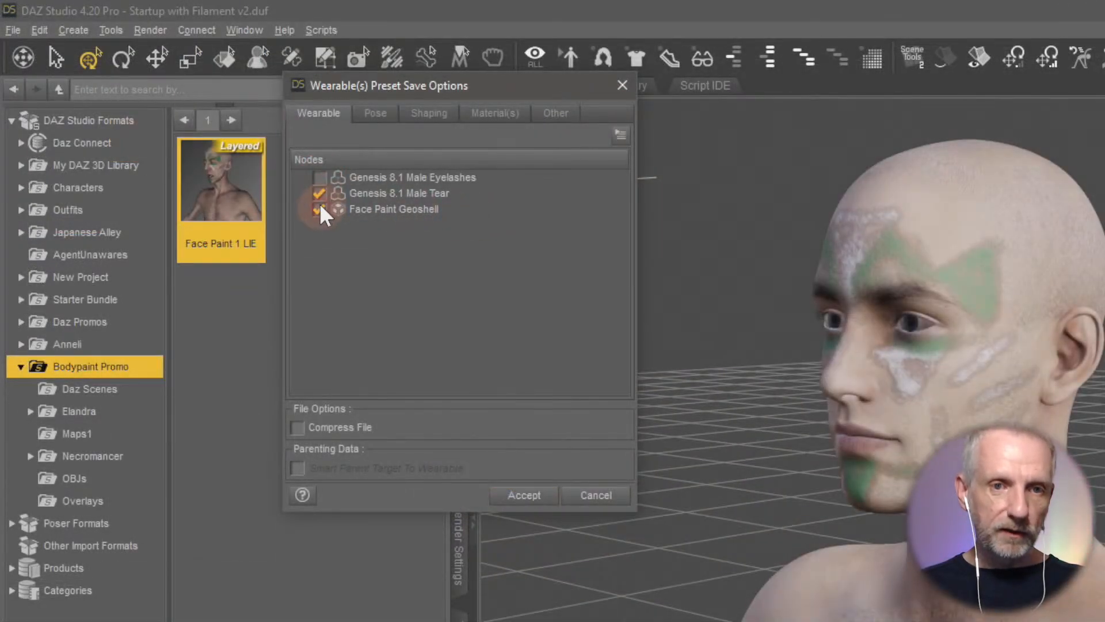
pyautogui.click(319, 193)
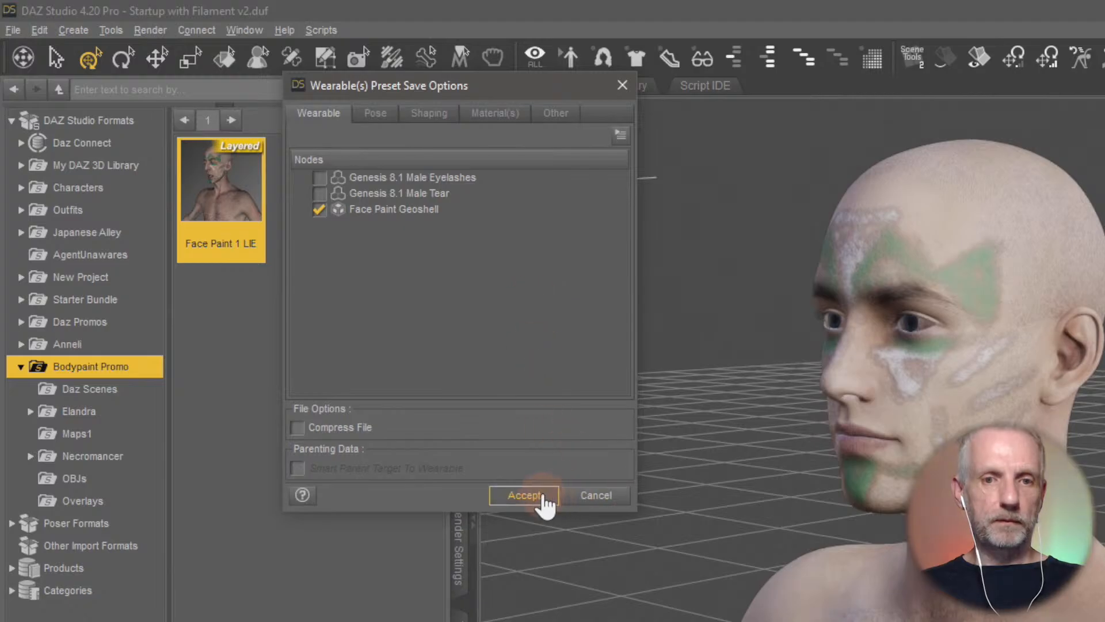
pyautogui.click(541, 501)
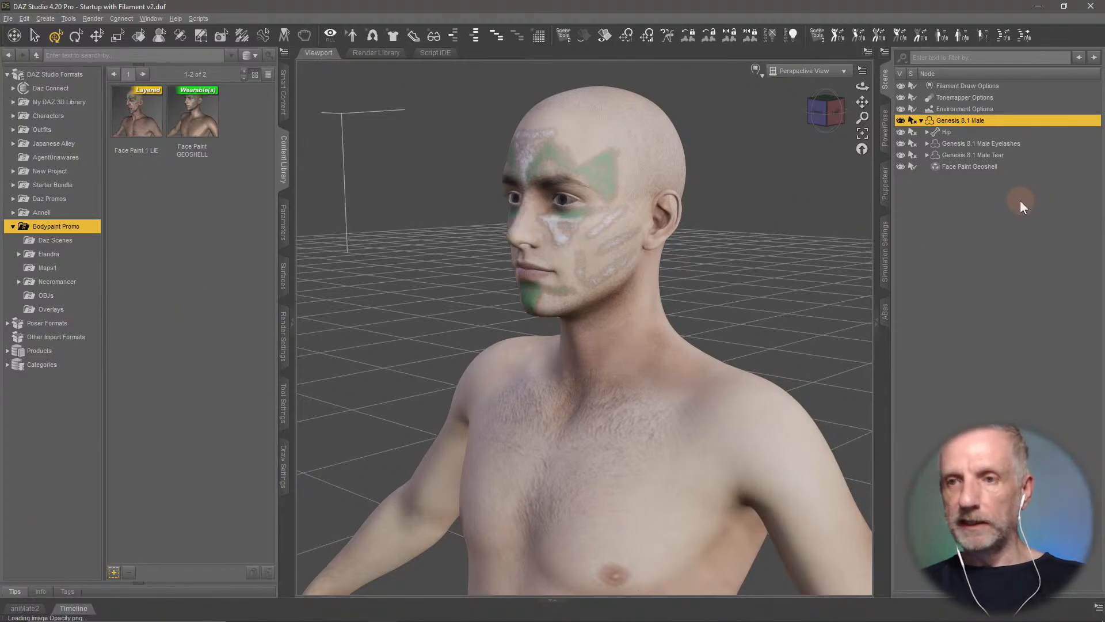
# Delete the Genesis 8.1 Male figure and load Necromancer 8.1 HD from the Necromancer 8.1 HD Add-On product.
pyautogui.press('Delete')
pyautogui.click(284, 97)
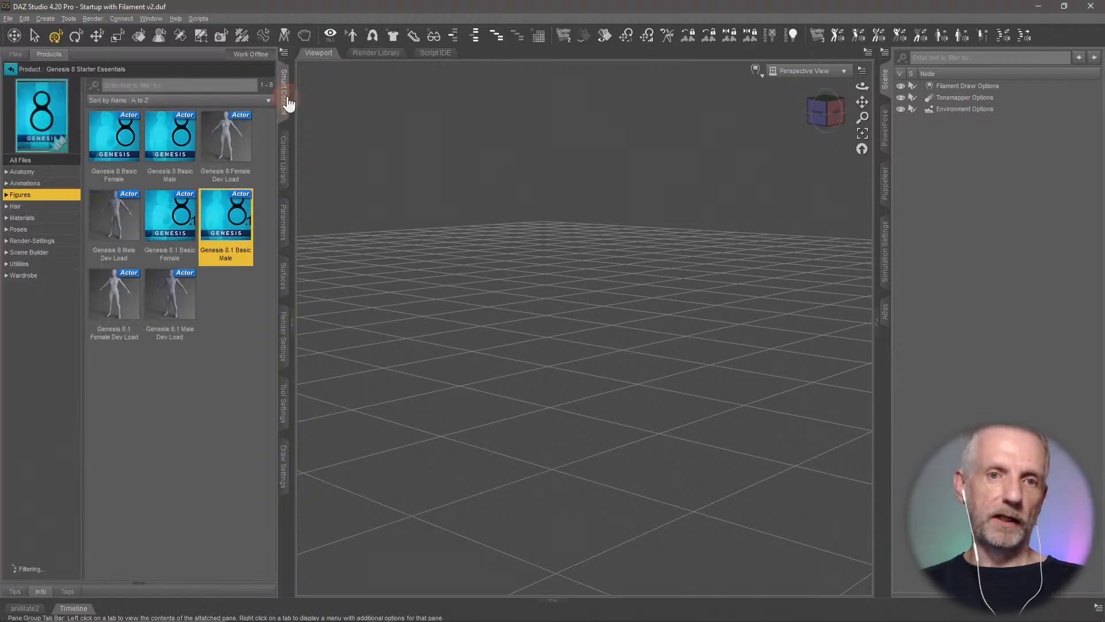
pyautogui.click(13, 69)
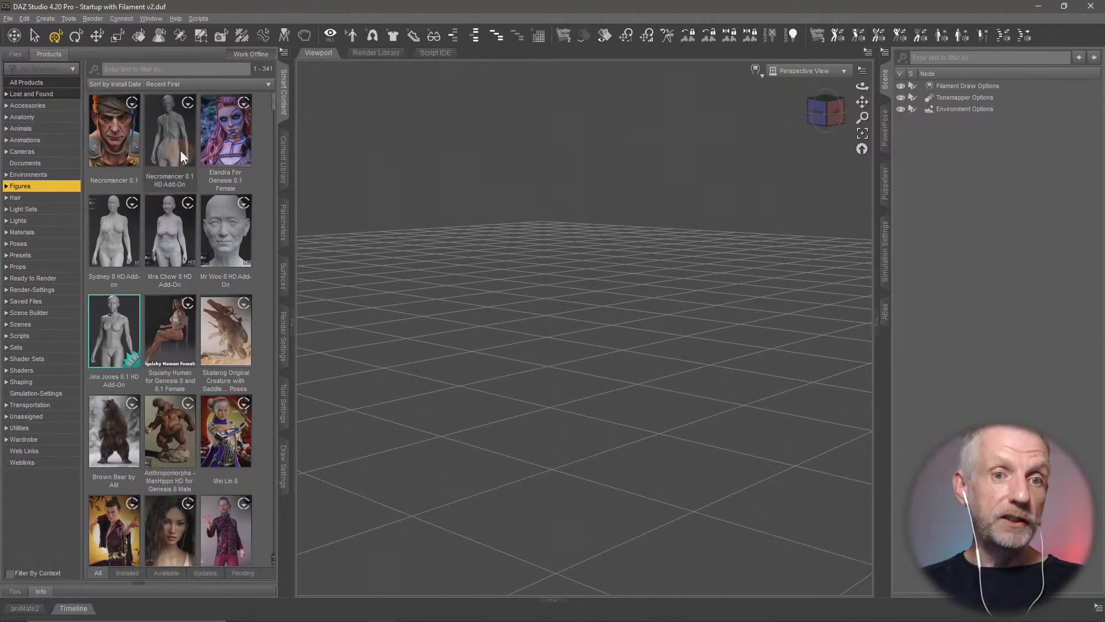
pyautogui.click(181, 150)
pyautogui.doubleClick(125, 149)
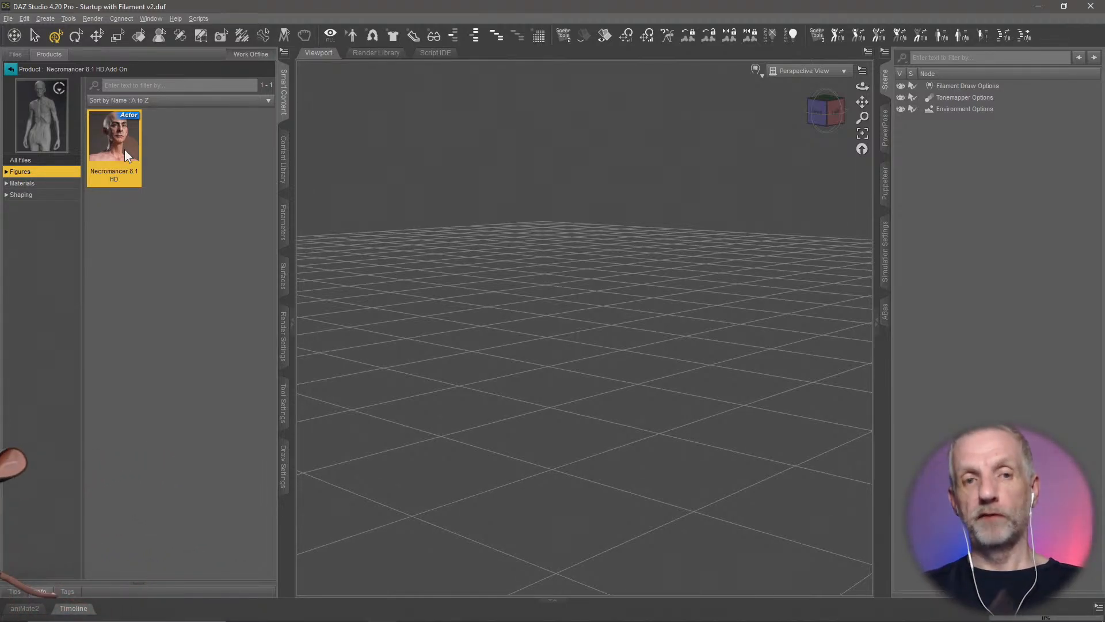
pyautogui.doubleClick(126, 156)
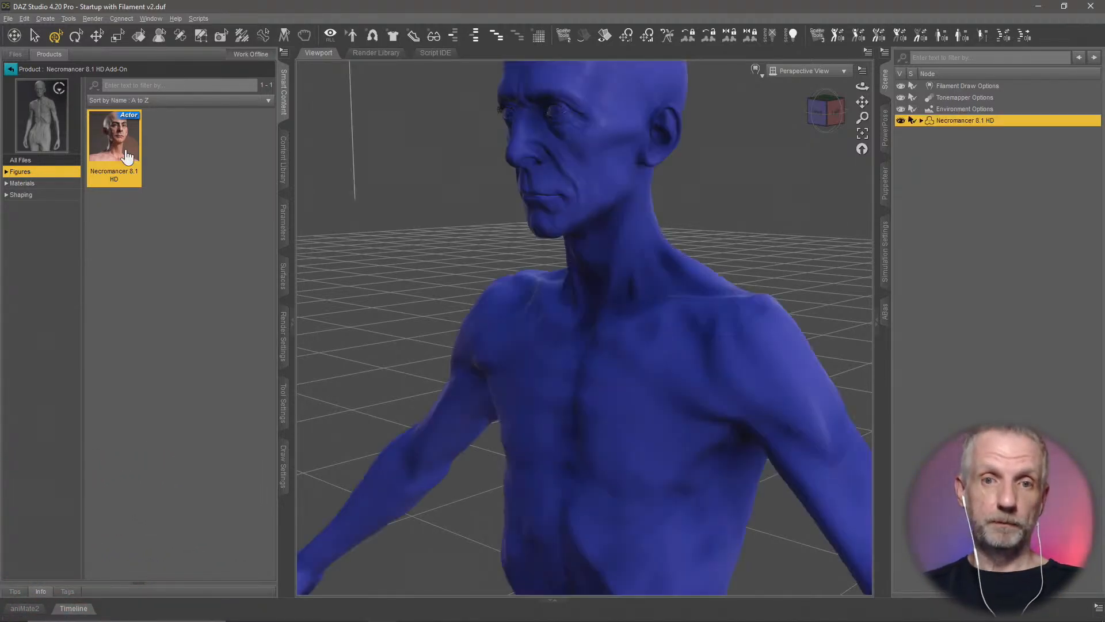
pyautogui.moveTo(613, 232); pyautogui.dragTo(603, 261, button='middle')
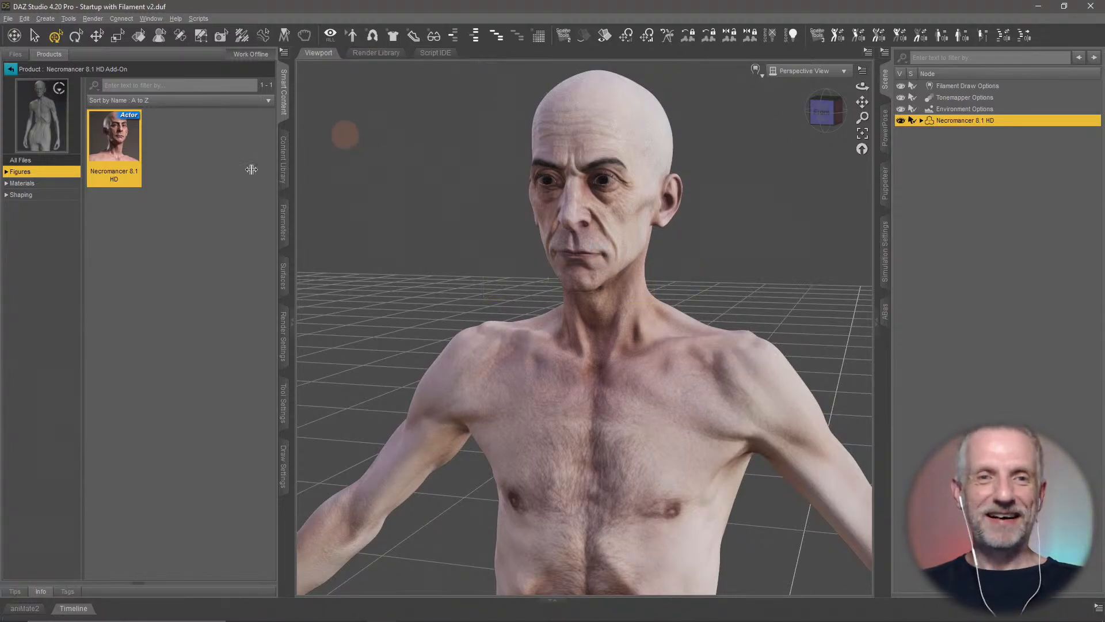
# Apply the saved Face Paint GEOSHELL wearable preset from the Bodypaint Promo folder to the Necromancer figure.
pyautogui.click(283, 164)
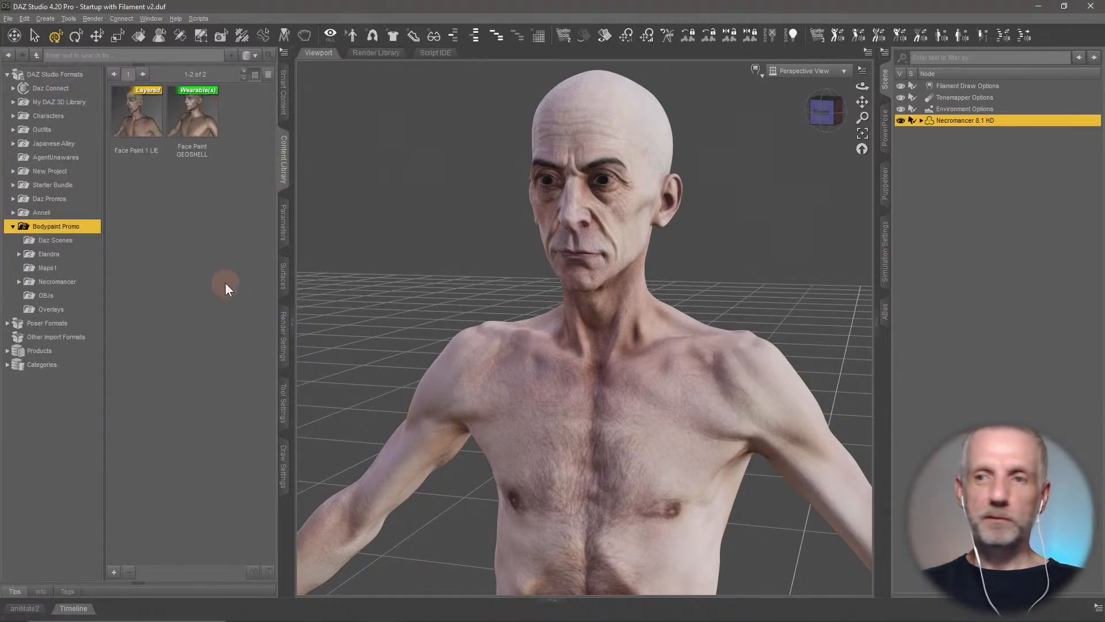
pyautogui.click(192, 115)
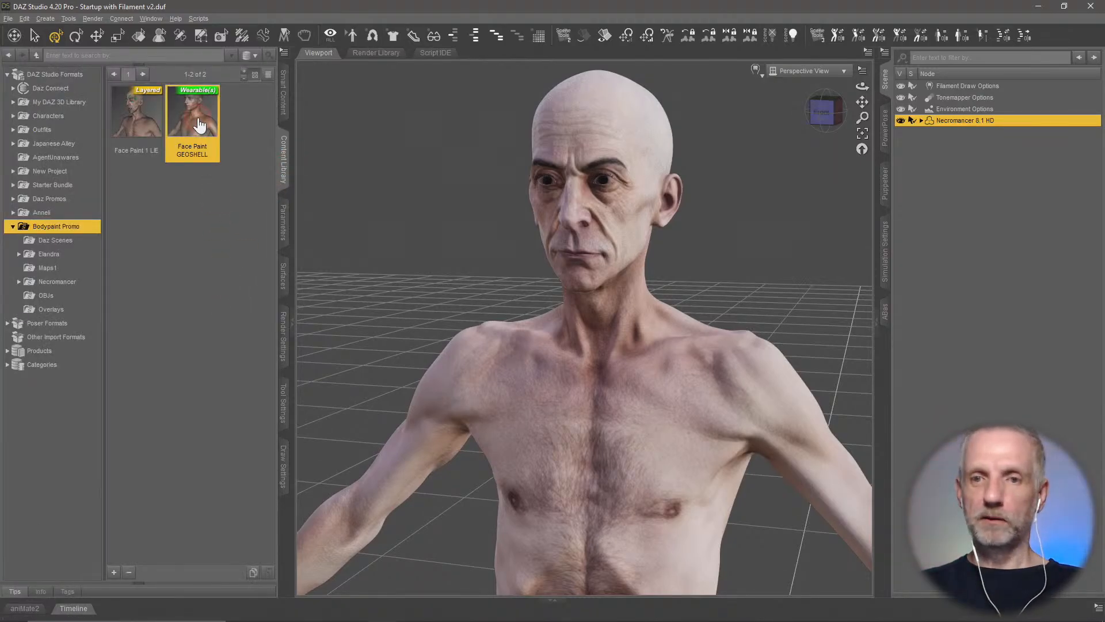
pyautogui.moveTo(229, 397)
pyautogui.mouseDown()
pyautogui.moveTo(275, 457)
pyautogui.moveTo(617, 492)
pyautogui.mouseUp()
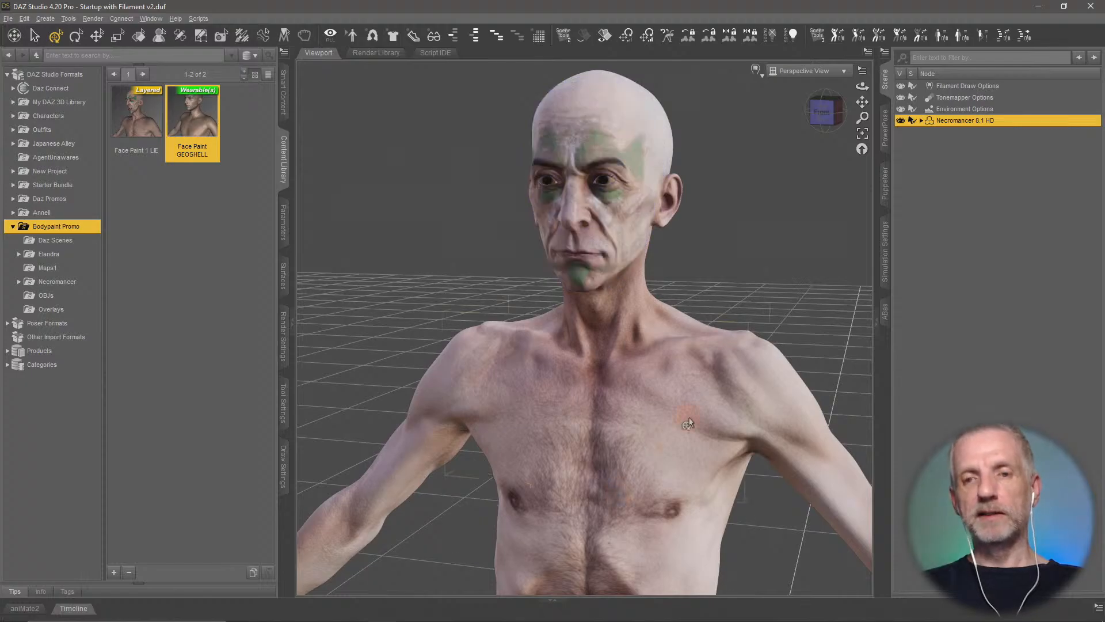
pyautogui.moveTo(696, 400); pyautogui.dragTo(681, 388, button='middle')
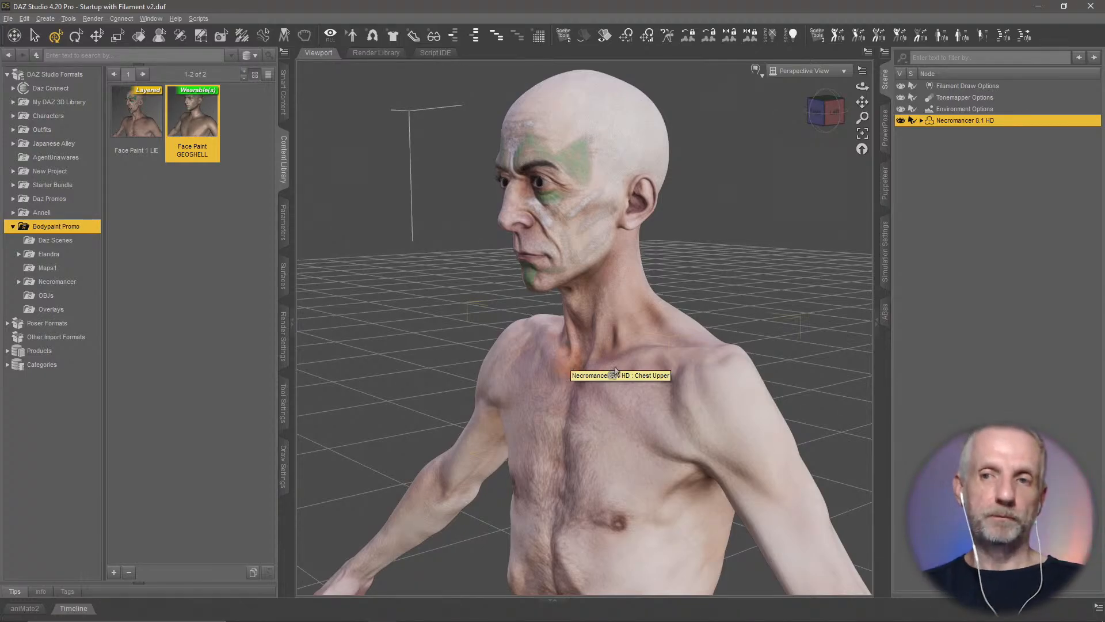
# Preview the painted Necromancer figure in the viewport with the NVIDIA Iray draw style.
pyautogui.click(756, 78)
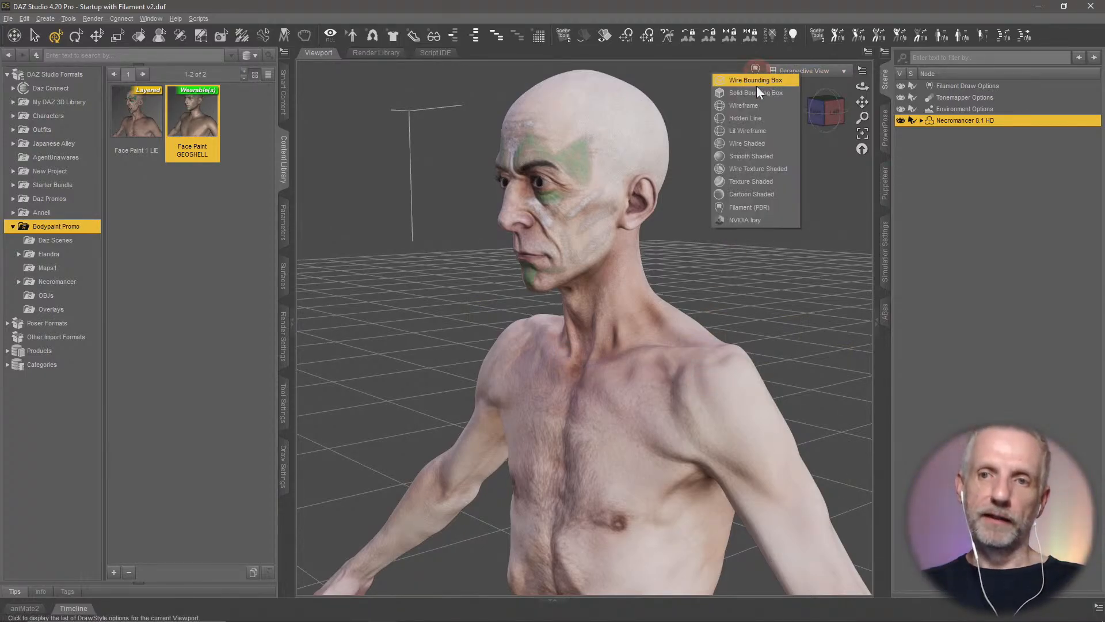
pyautogui.click(761, 223)
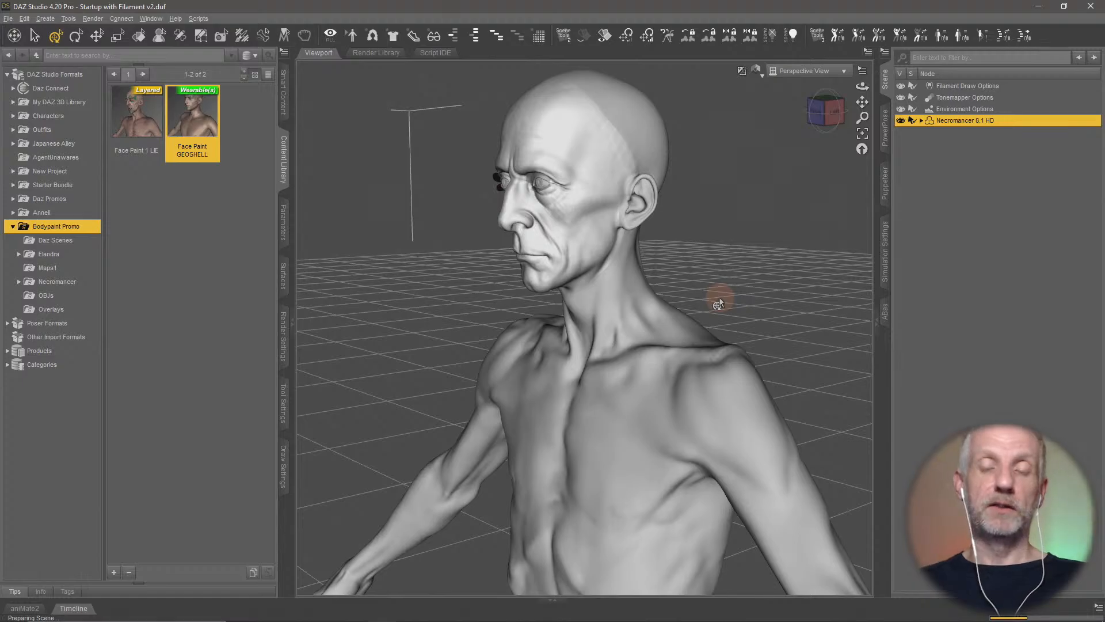
pyautogui.scroll(-2, 682, 258)
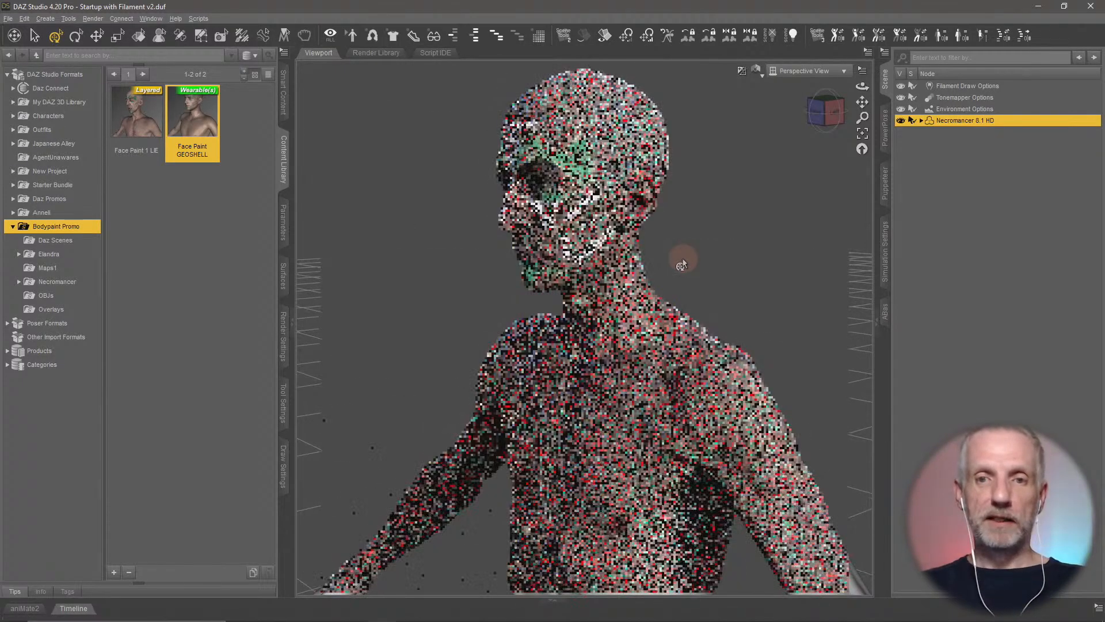
# Frame the Necromancer figure's painted face in the viewport and switch the draw style to Filament (PBR).
pyautogui.scroll(6, 682, 258)
pyautogui.moveTo(682, 258)
pyautogui.mouseDown(button='middle')
pyautogui.moveTo(706, 426)
pyautogui.moveTo(681, 258)
pyautogui.moveTo(689, 264)
pyautogui.mouseUp(button='middle')
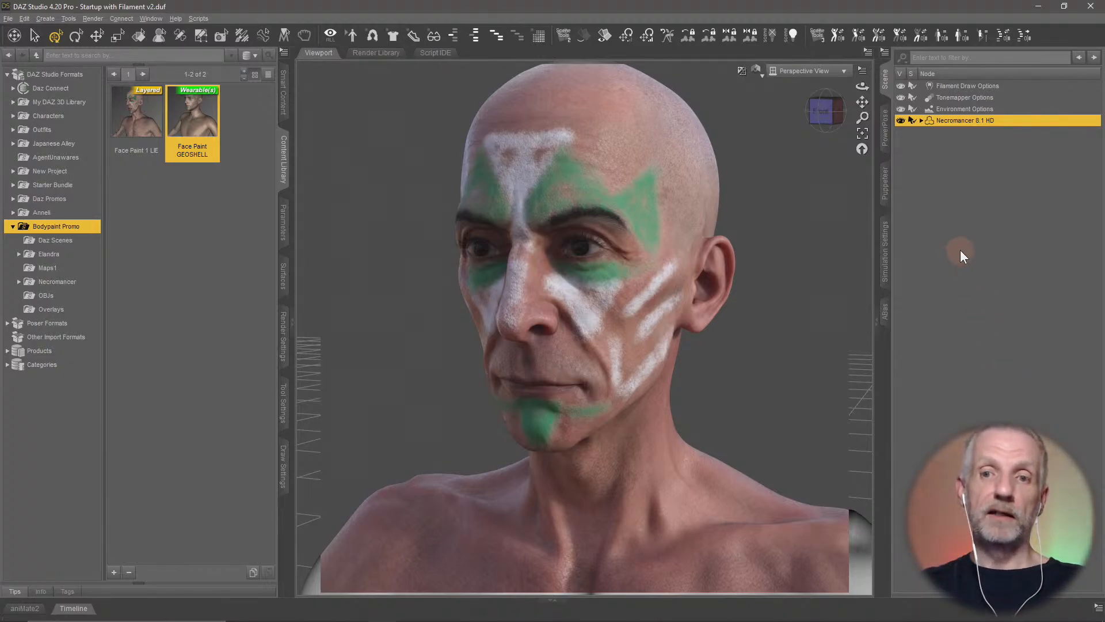
pyautogui.click(756, 70)
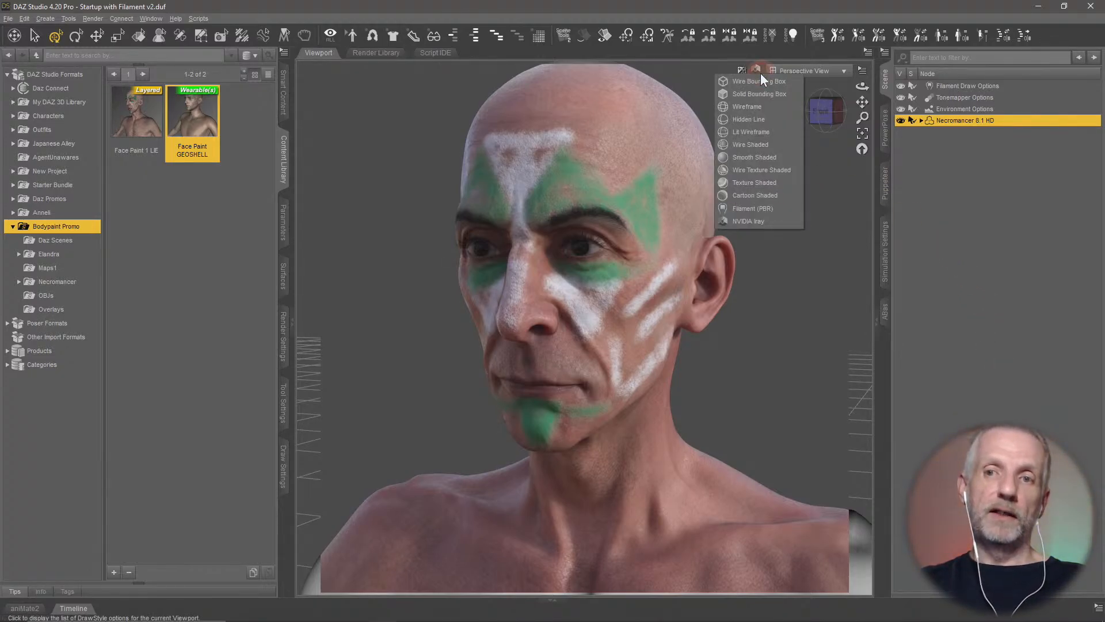
pyautogui.click(782, 208)
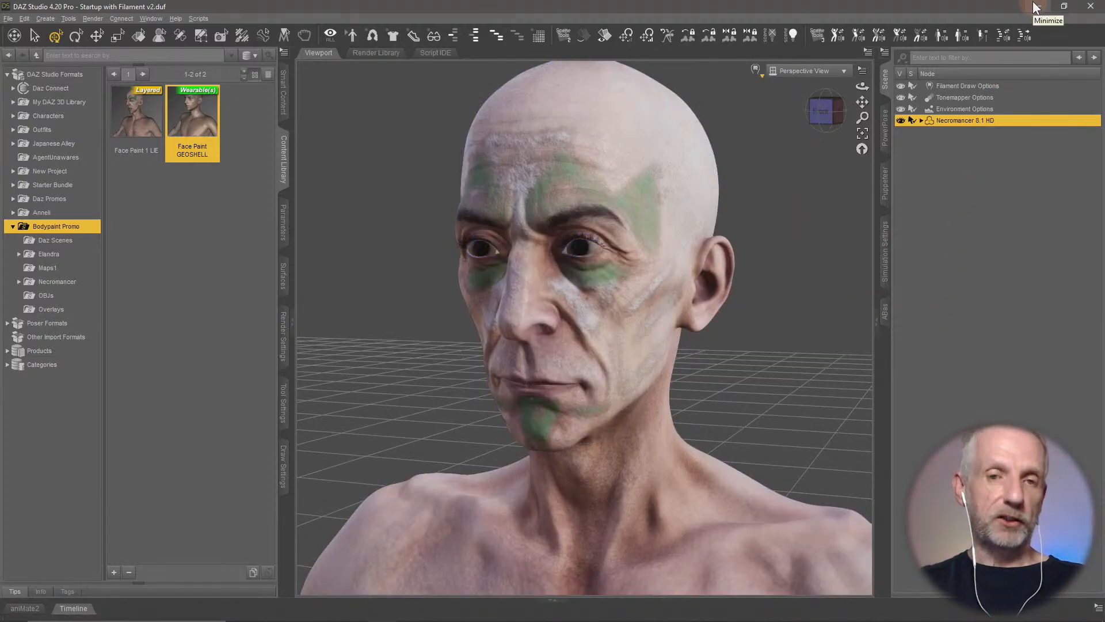
# Switch to File Explorer and find the thumbnail images in the OneDrive Thumbnails folder.
pyautogui.click(1034, 5)
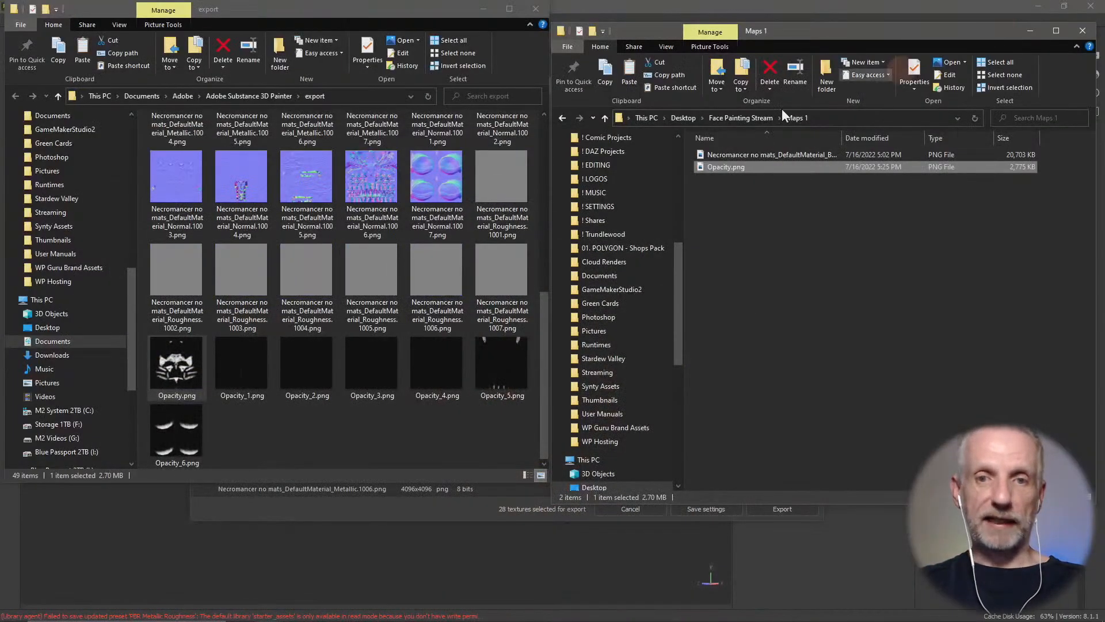
pyautogui.click(488, 14)
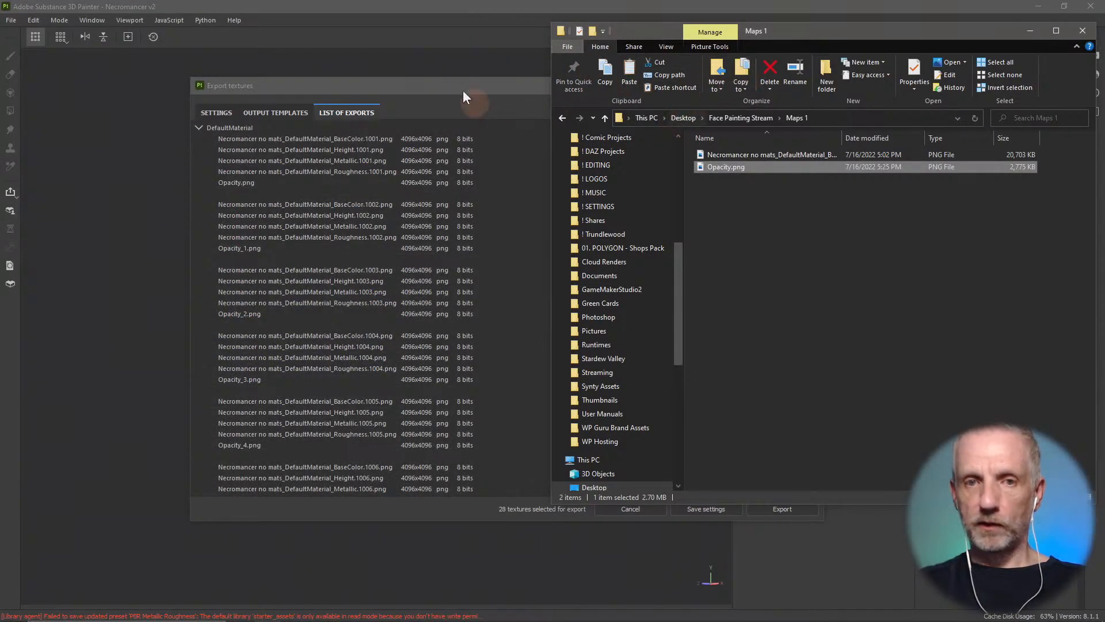
pyautogui.scroll(-1, 618, 369)
pyautogui.scroll(-6, 618, 369)
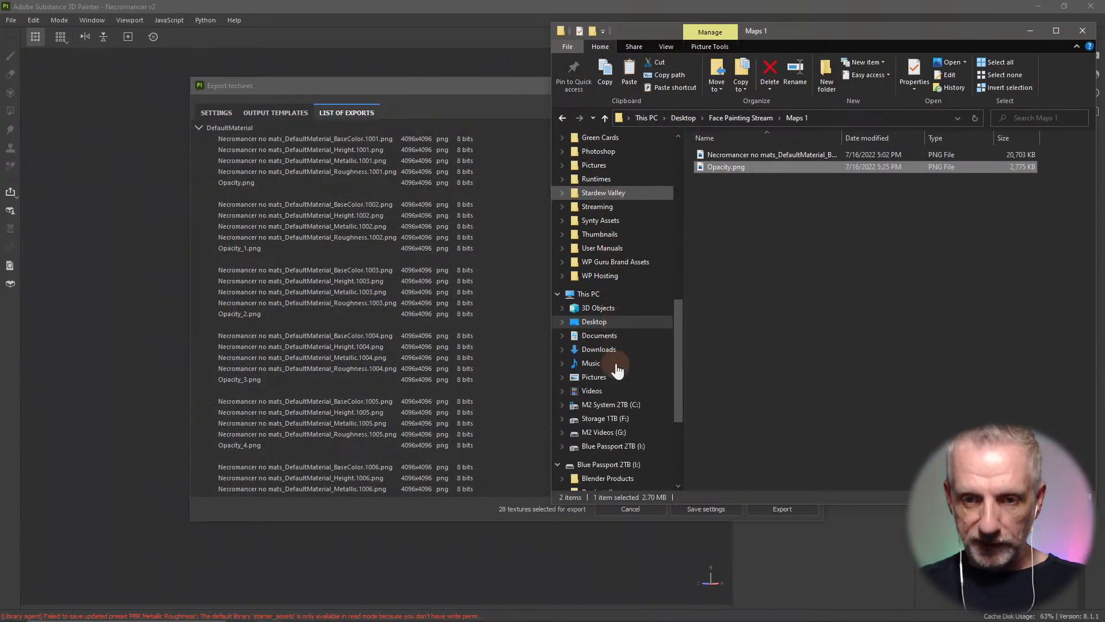
pyautogui.scroll(7, 618, 370)
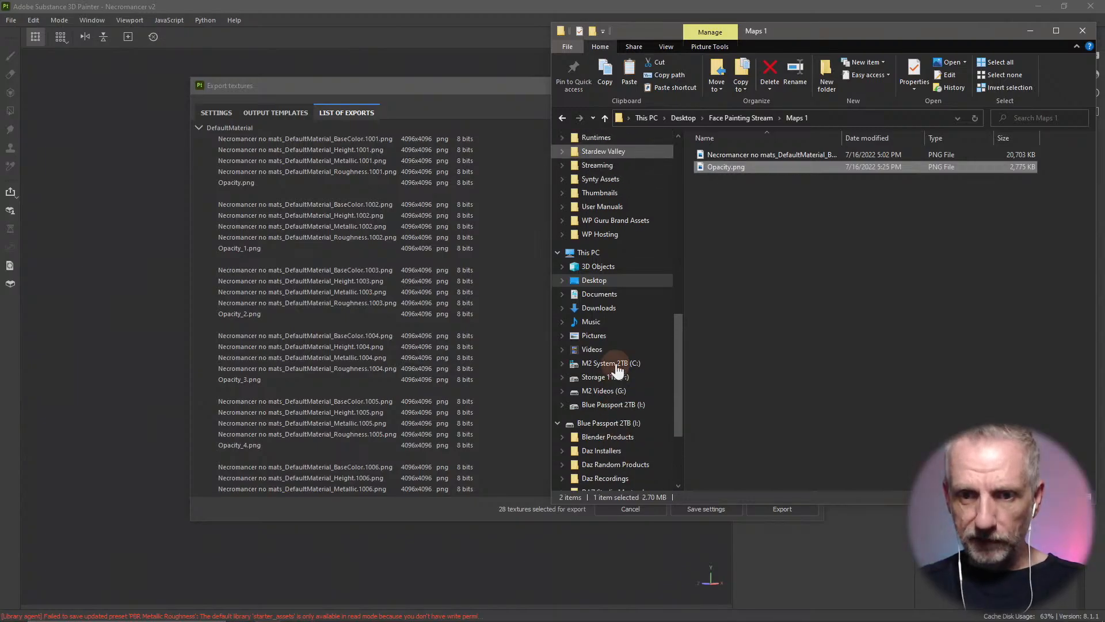
pyautogui.scroll(3, 618, 370)
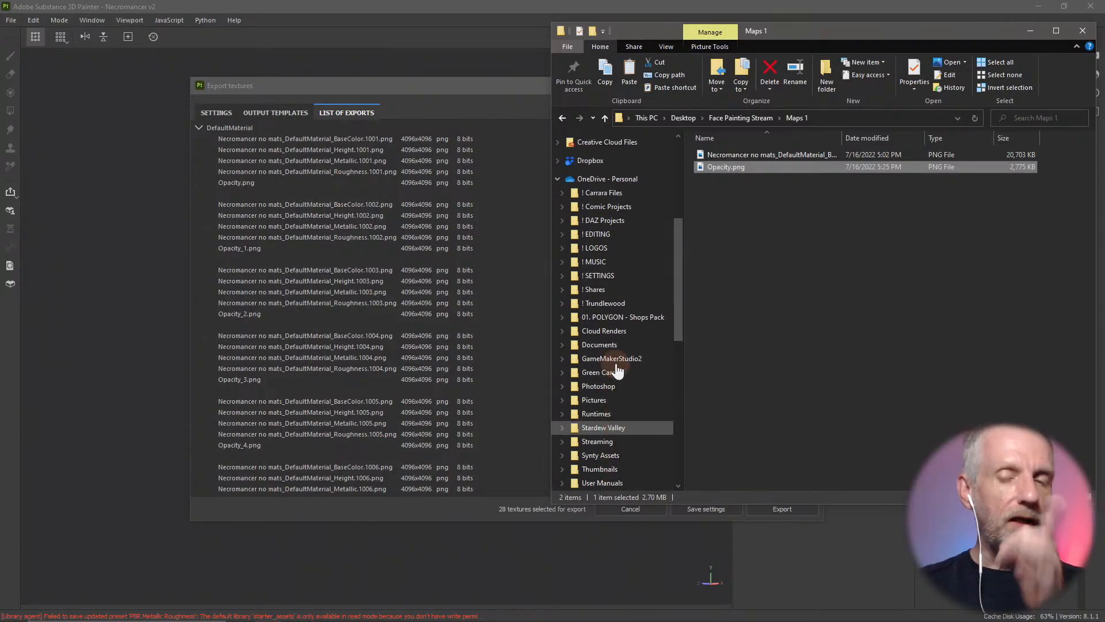
pyautogui.scroll(3, 617, 370)
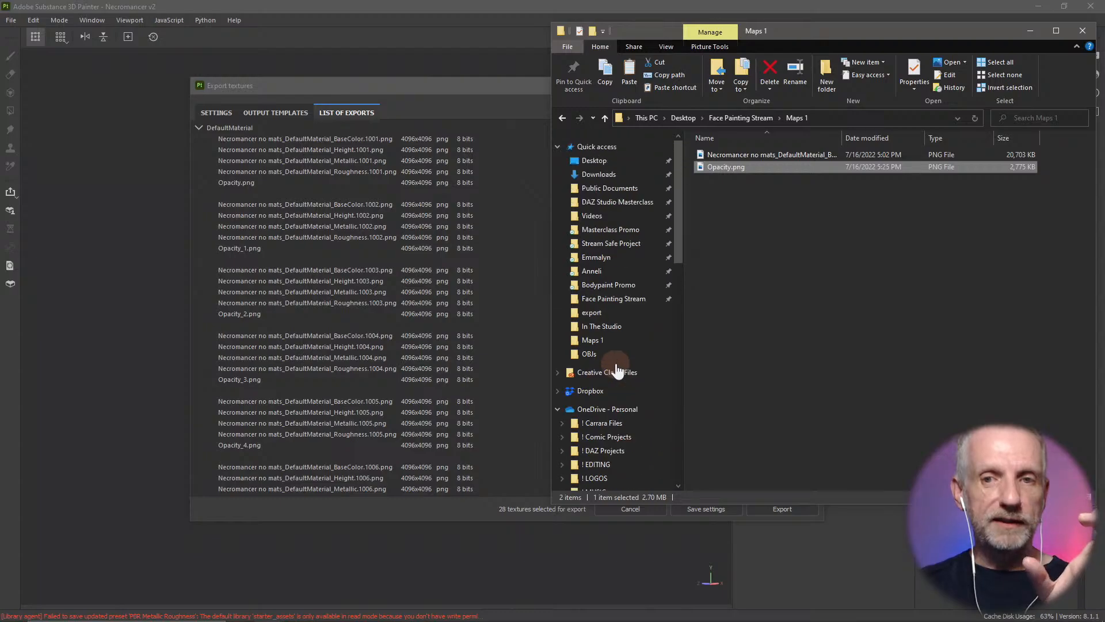
pyautogui.scroll(-2, 617, 370)
pyautogui.scroll(-6, 617, 371)
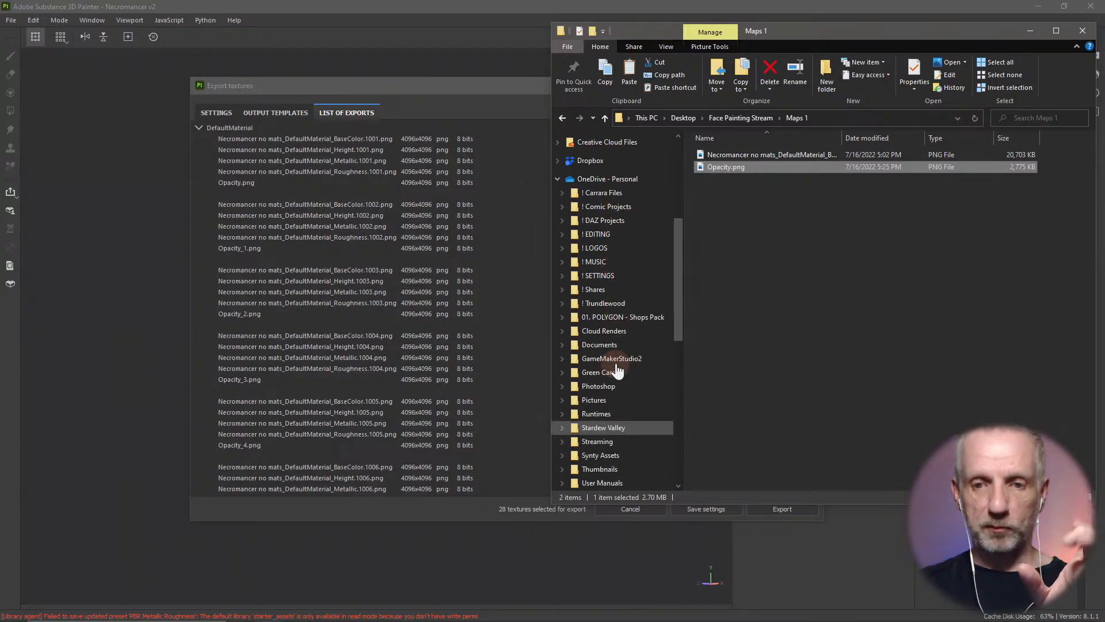
pyautogui.click(633, 373)
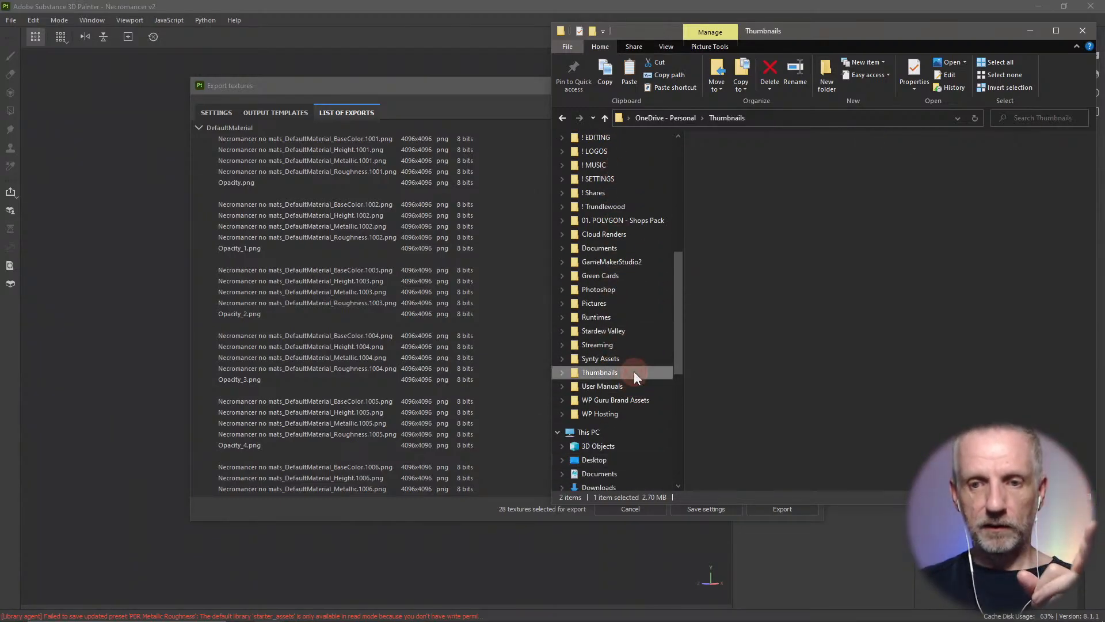
pyautogui.scroll(-4, 1007, 412)
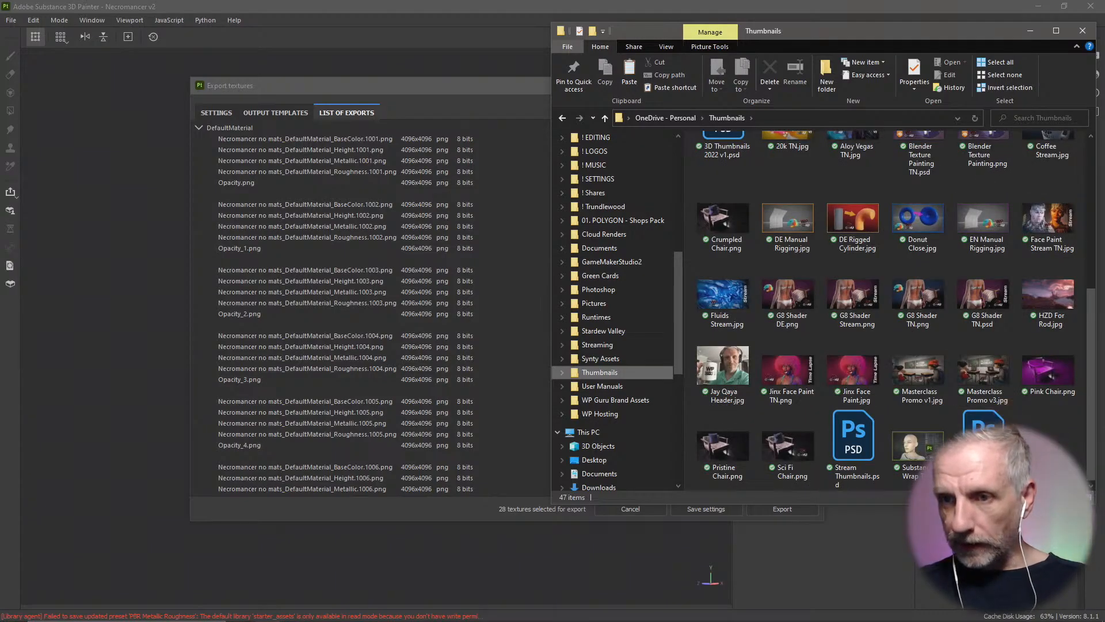
# View the Substance Wrap TN.png image, close it and return to DAZ Studio.
pyautogui.click(929, 455)
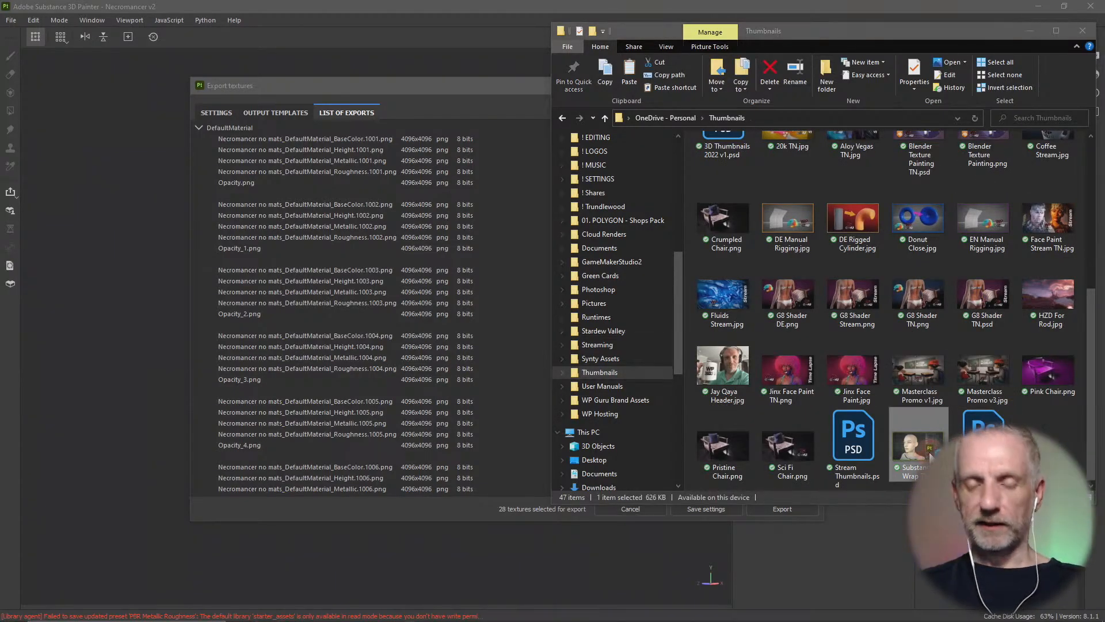
pyautogui.doubleClick(929, 454)
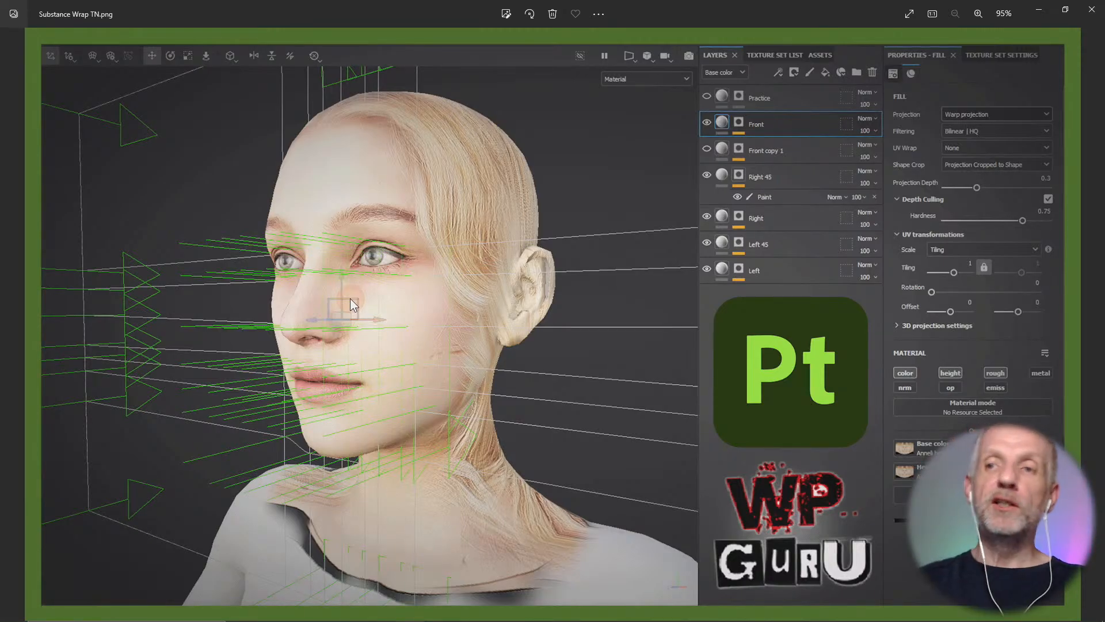
pyautogui.click(1092, 10)
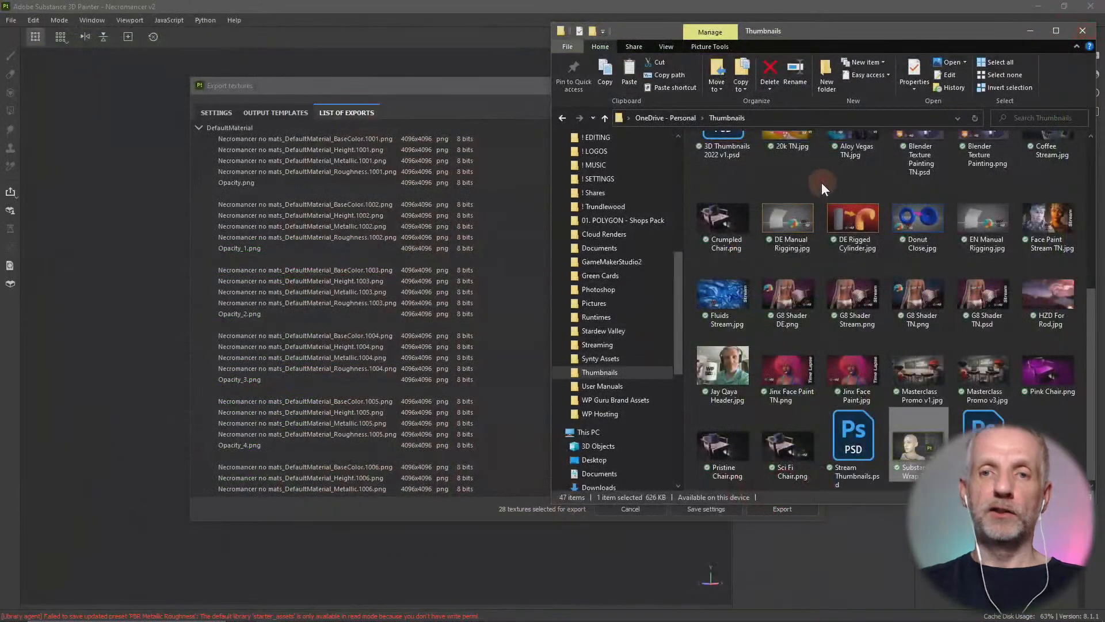
pyautogui.hotkey('alt', 'Tab')
pyautogui.press('Tab')
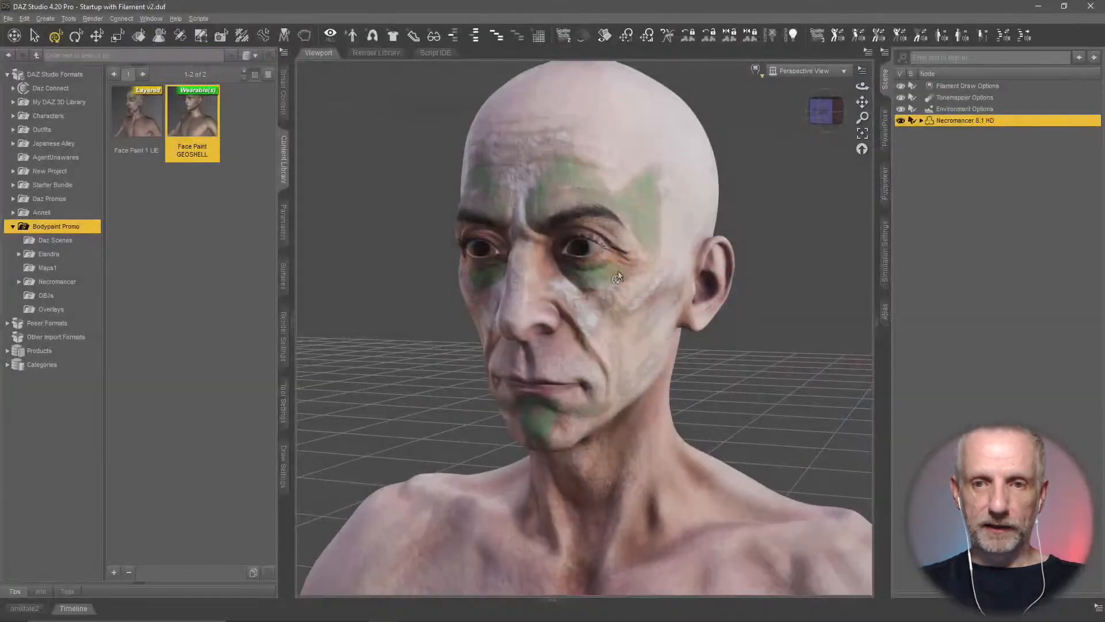
# Check the pixel size in the General render settings and open the Progressive Rendering settings.
pyautogui.click(285, 346)
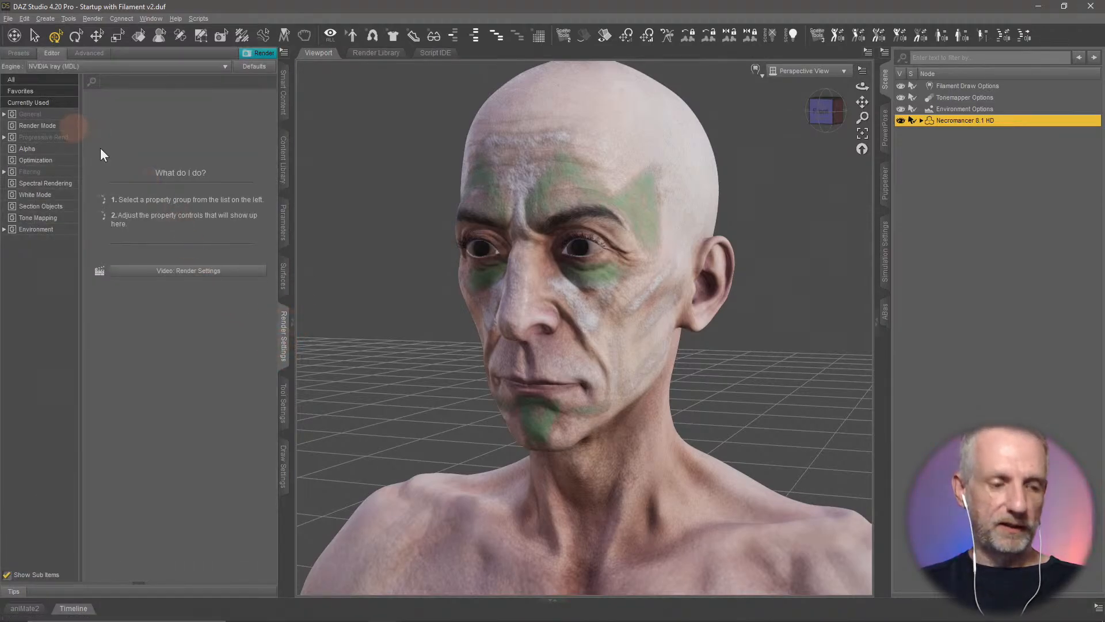
pyautogui.click(46, 114)
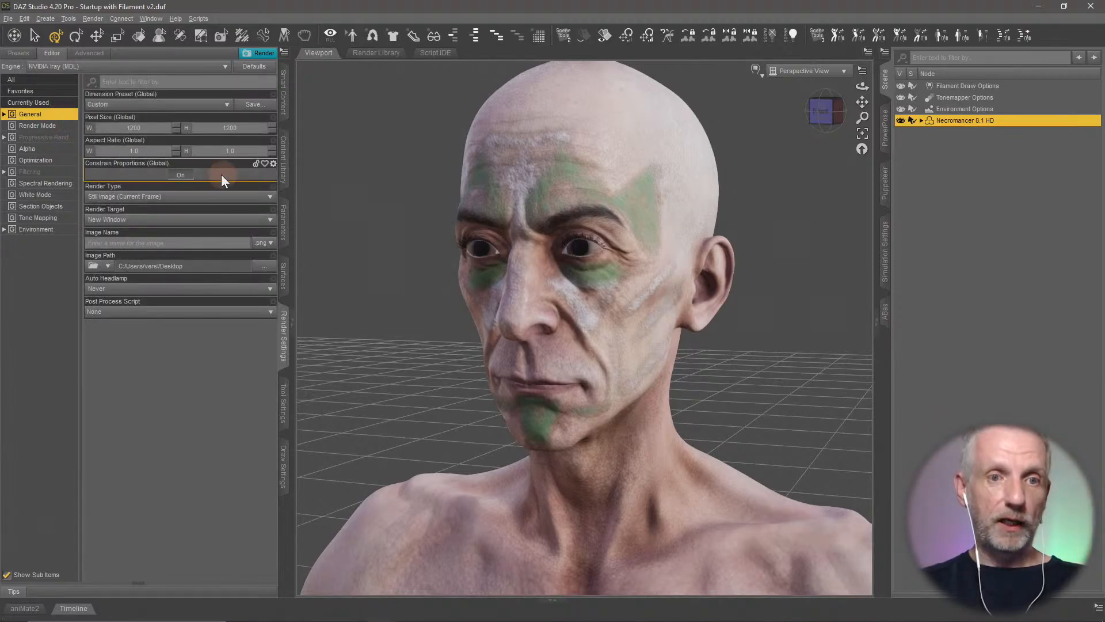
pyautogui.click(135, 128)
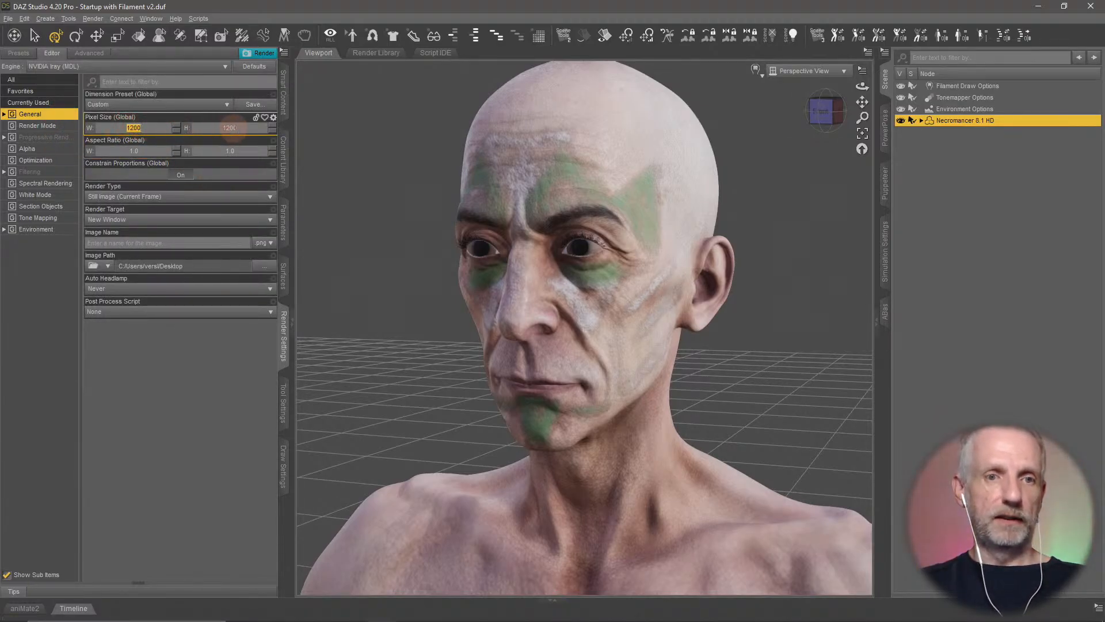
pyautogui.click(44, 137)
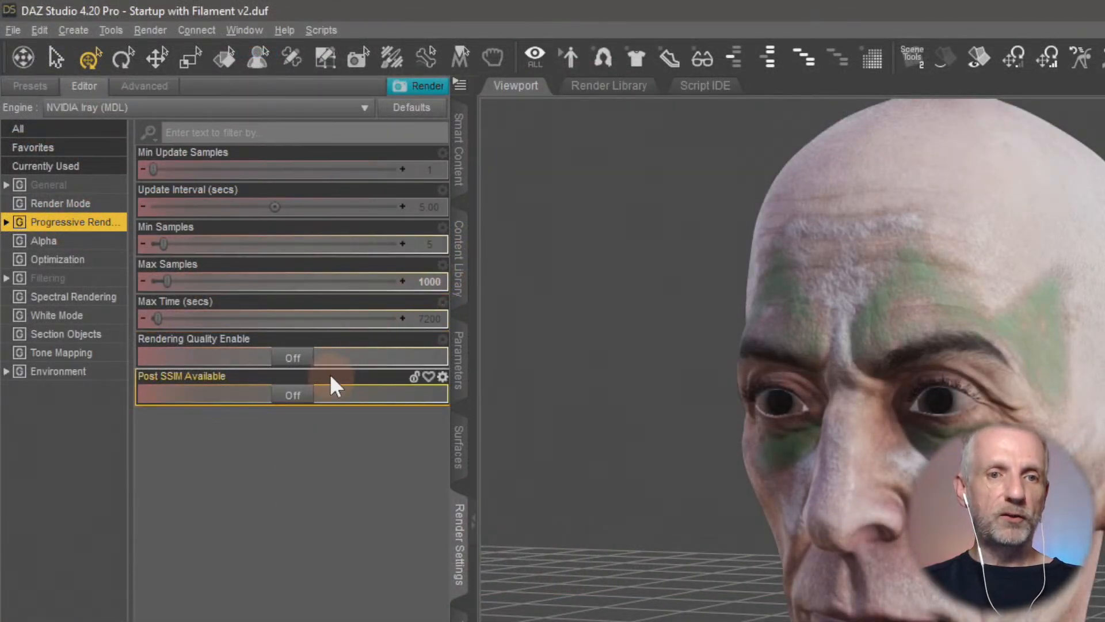
# Switch Rendering Quality Enable on and back off, and reset Max Samples to its default of 5000.
pyautogui.click(300, 358)
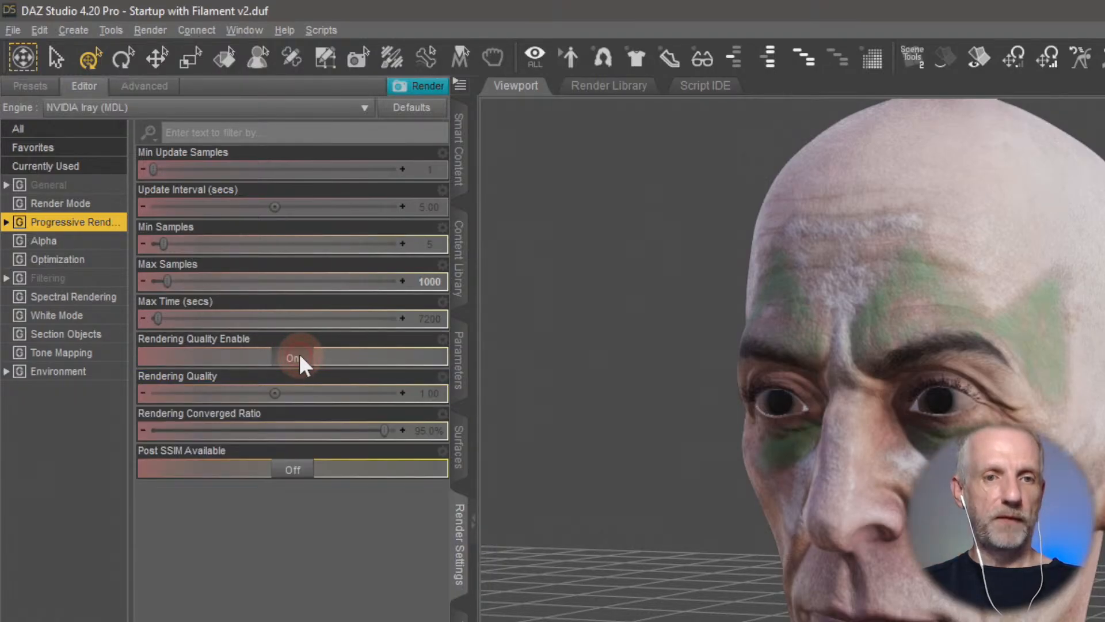
pyautogui.keyDown('alt'); pyautogui.click(341, 285); pyautogui.keyUp('alt')
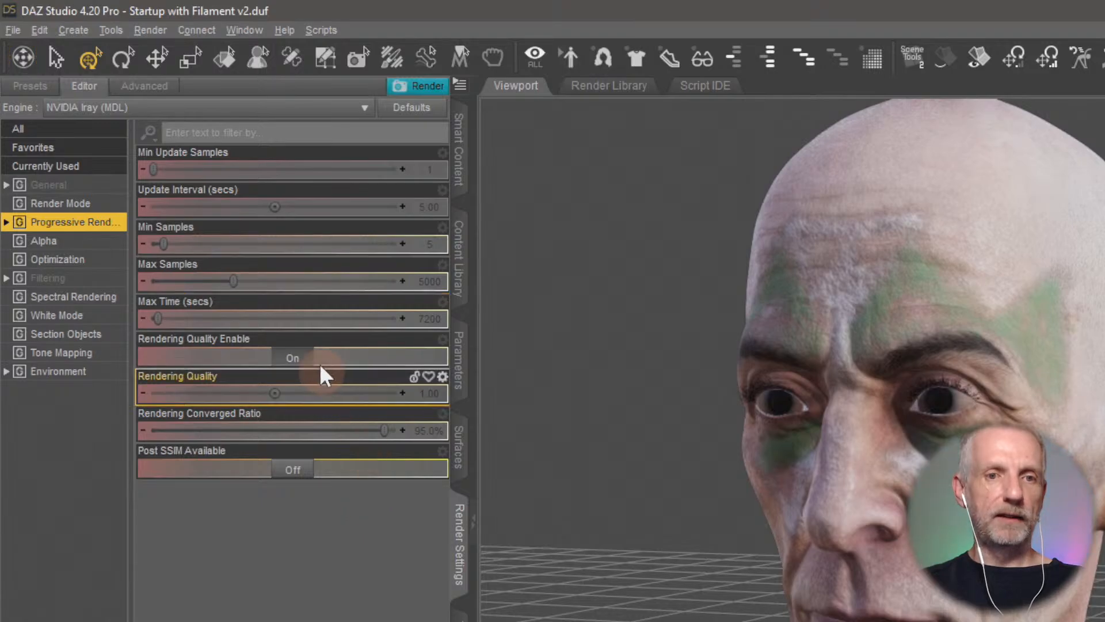
pyautogui.click(293, 358)
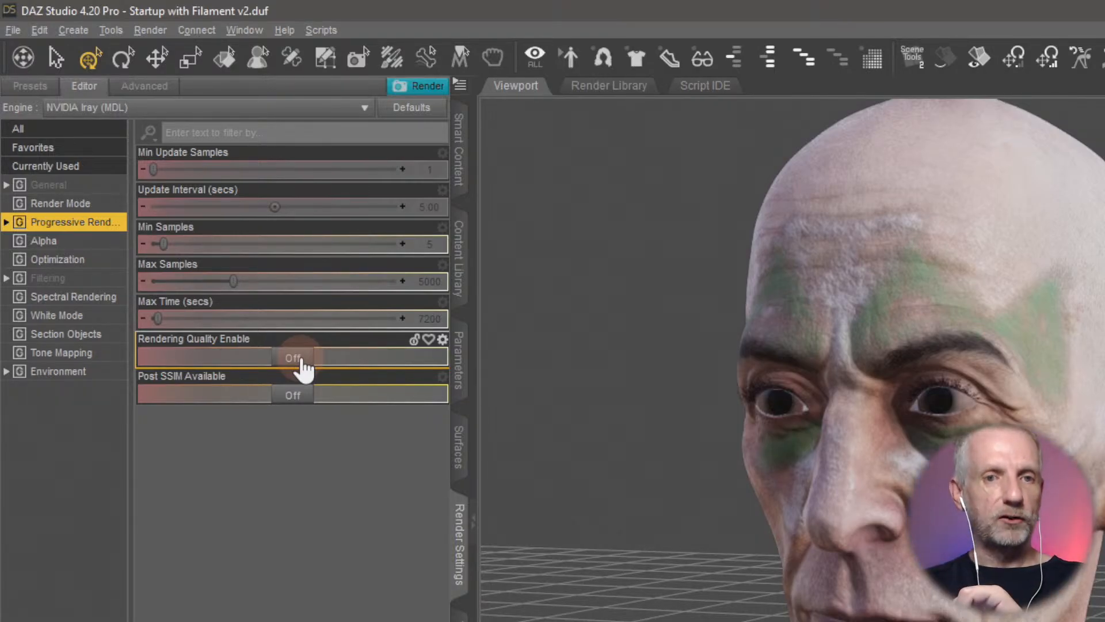
pyautogui.click(438, 282)
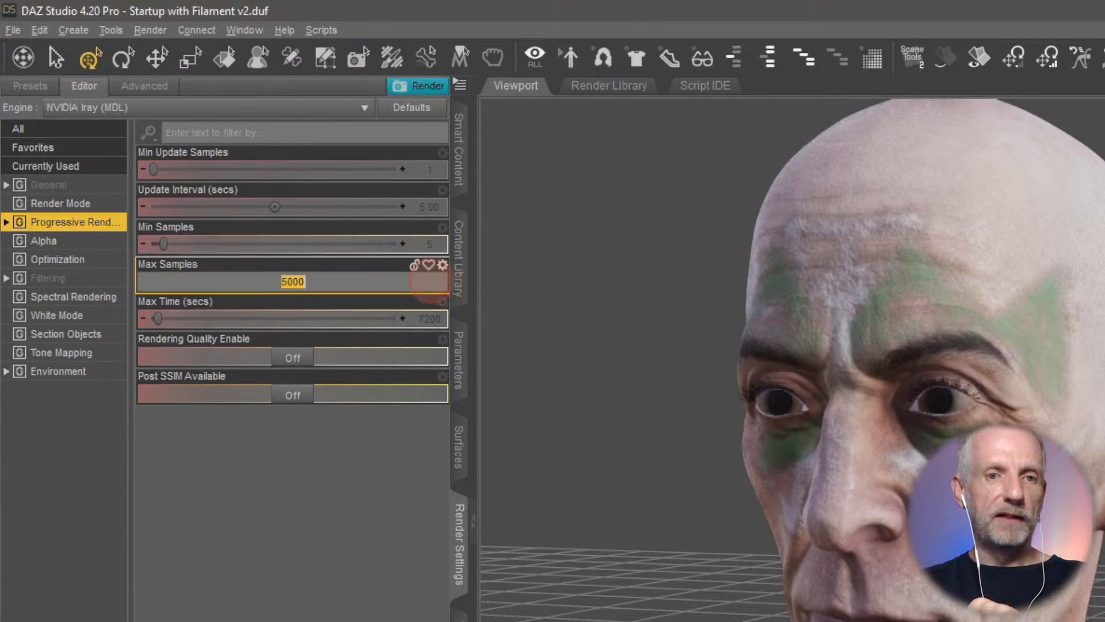
pyautogui.click(430, 317)
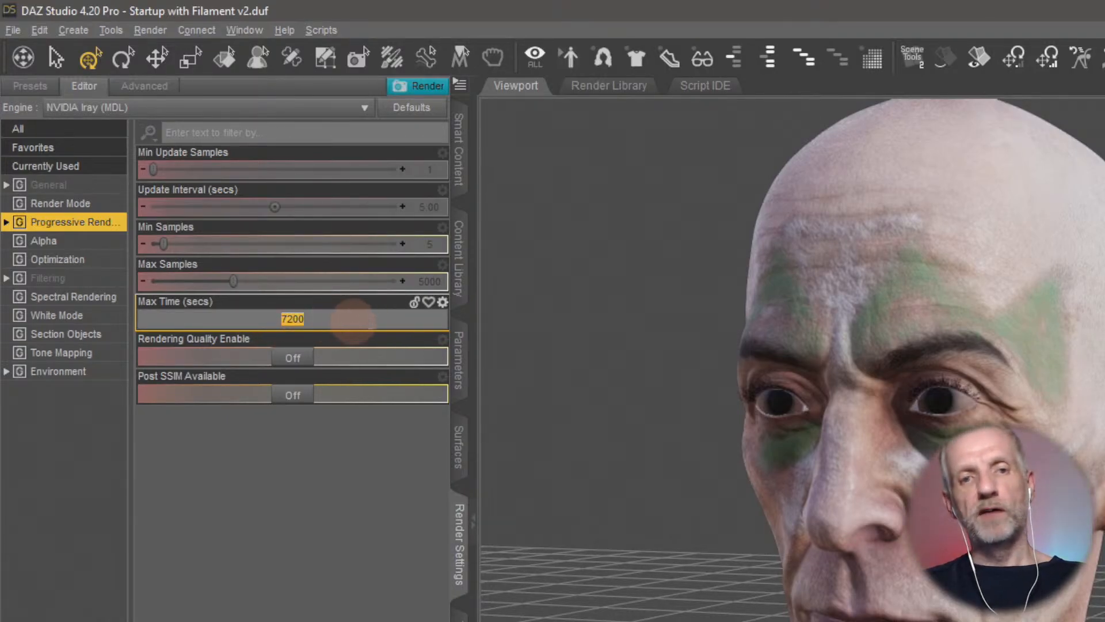
# Set Max Samples to 1000 in the Progressive Rendering settings.
pyautogui.click(433, 282)
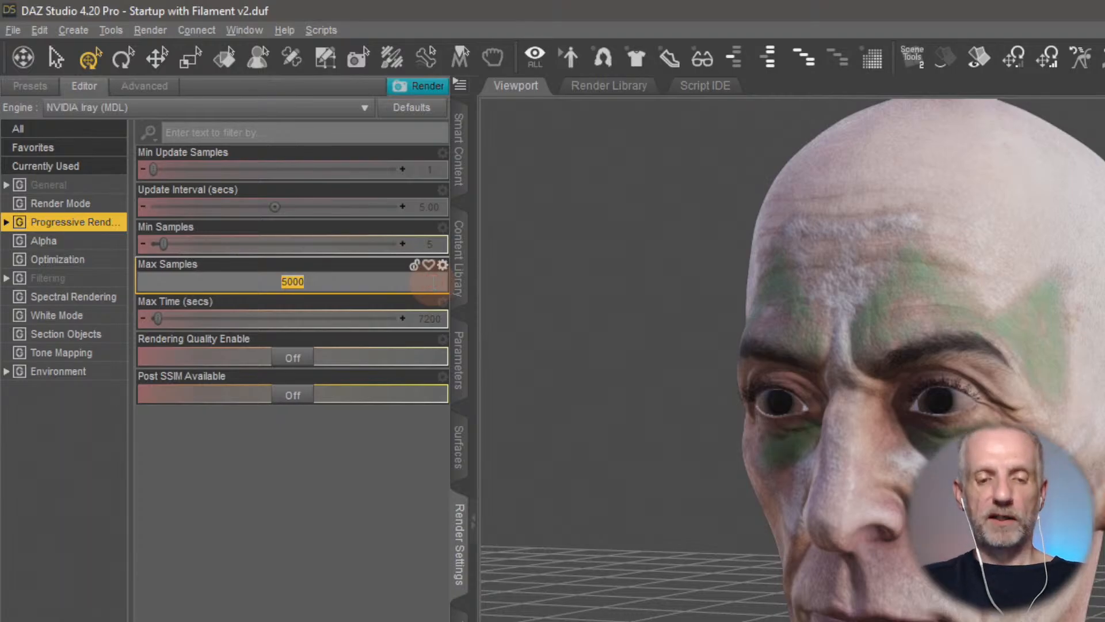
pyautogui.write('1000')
pyautogui.press('Return')
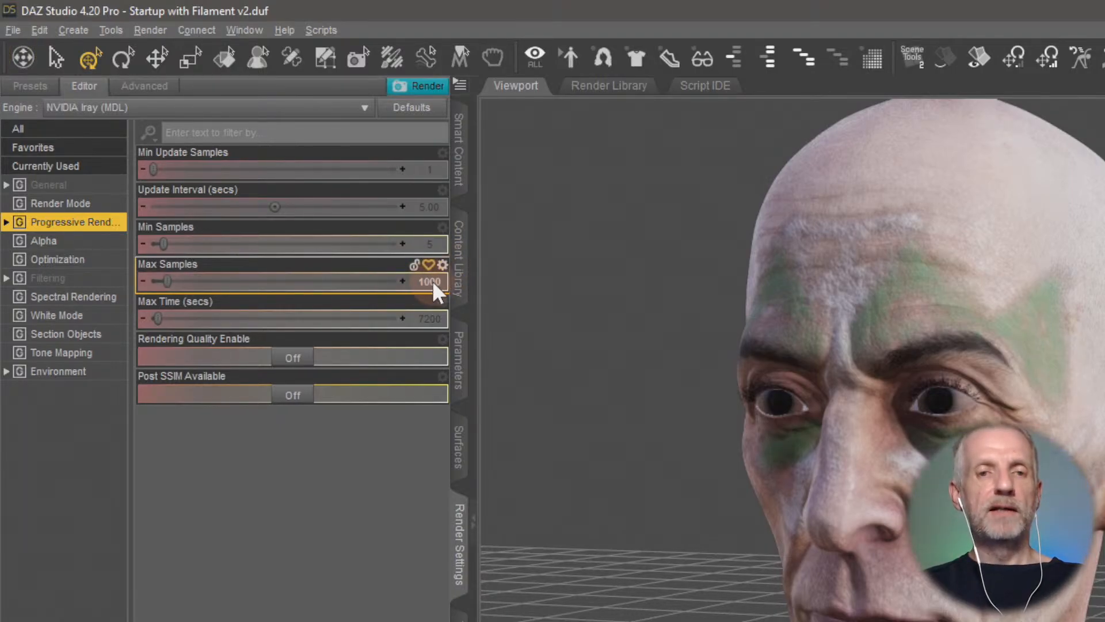
# Lower Max Samples to 100 and render the painted Necromancer head in a new window.
pyautogui.click(433, 282)
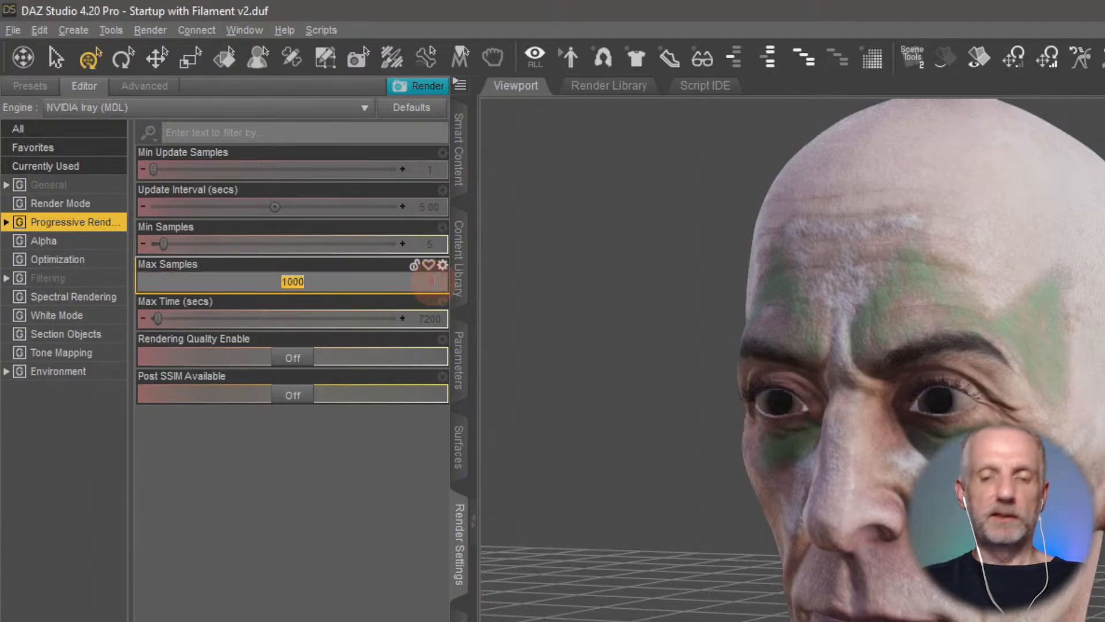
pyautogui.write('100')
pyautogui.press('Return')
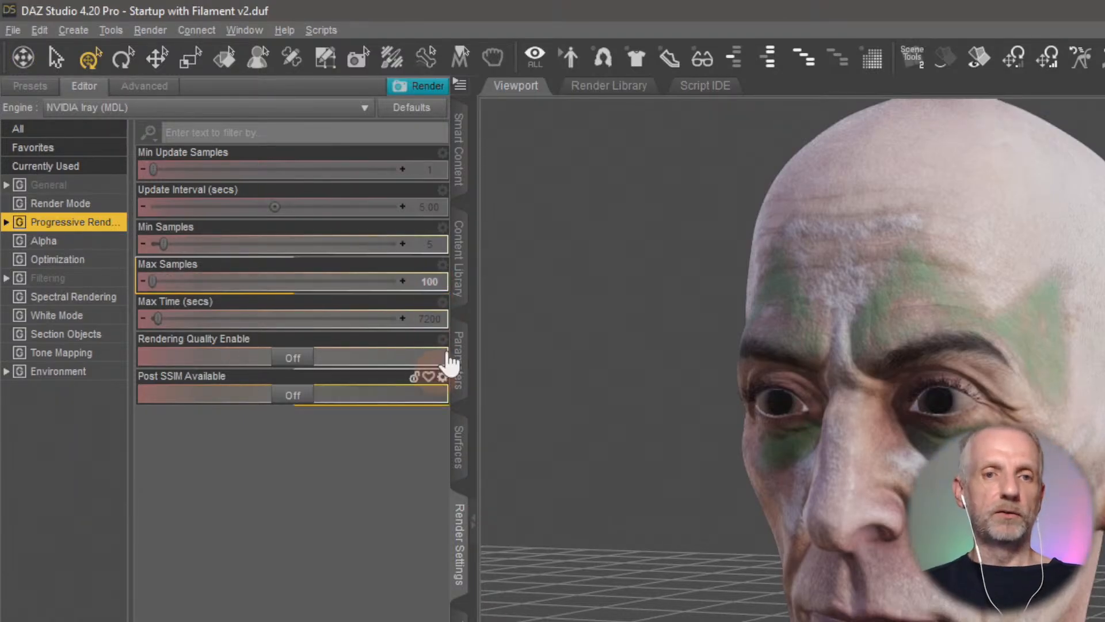
pyautogui.click(458, 434)
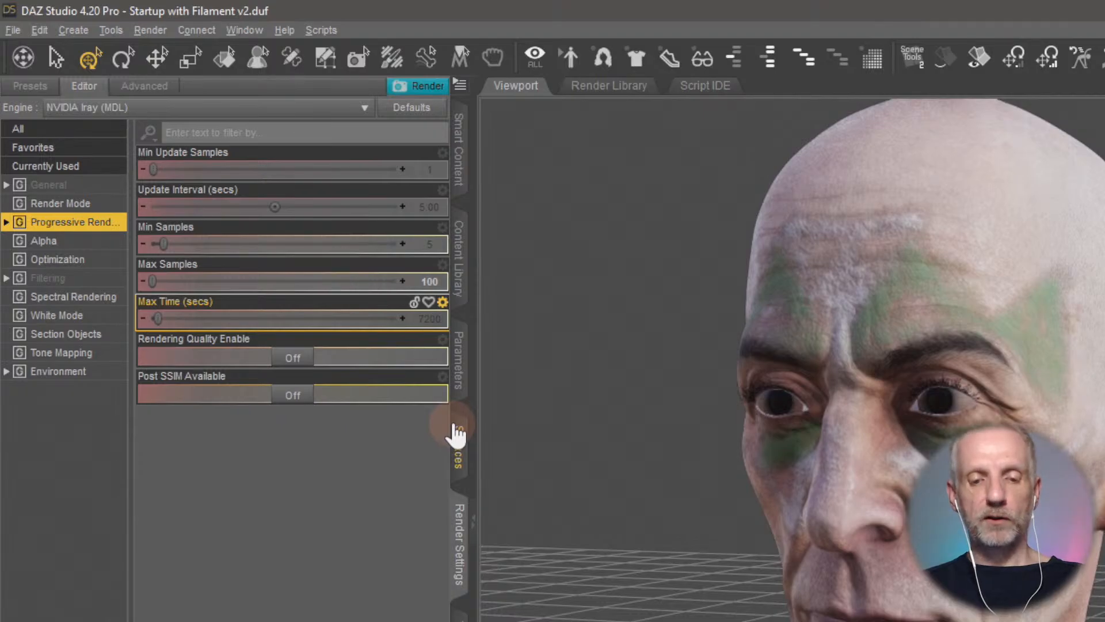
pyautogui.hotkey('ctrl', 'r')
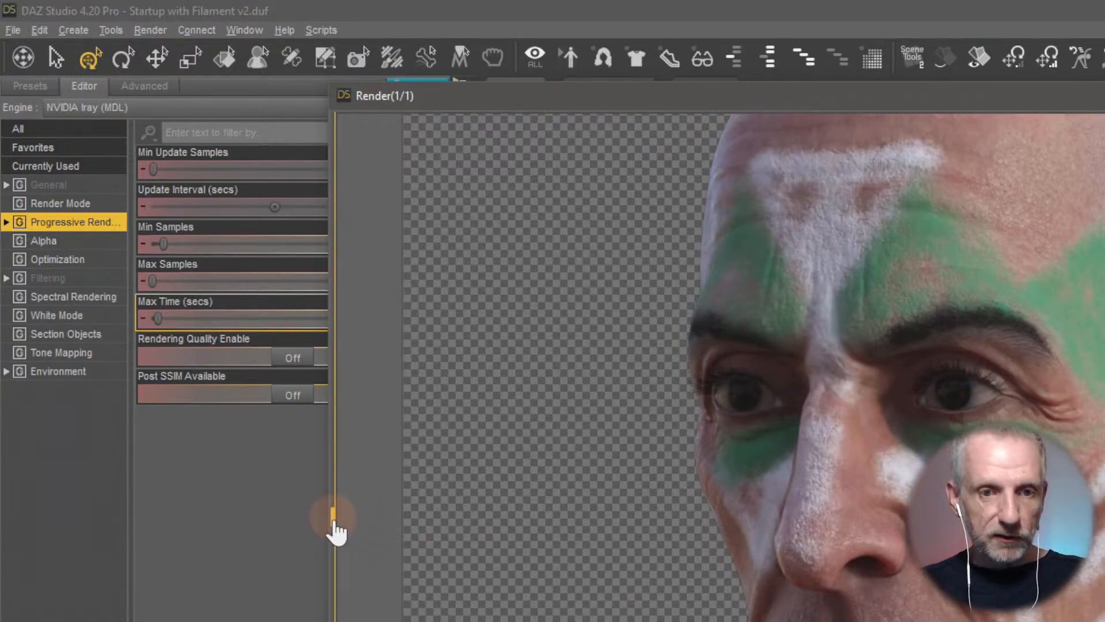
# Raise Max Samples to 500 in the render window's own Progressive Rendering settings.
pyautogui.click(334, 525)
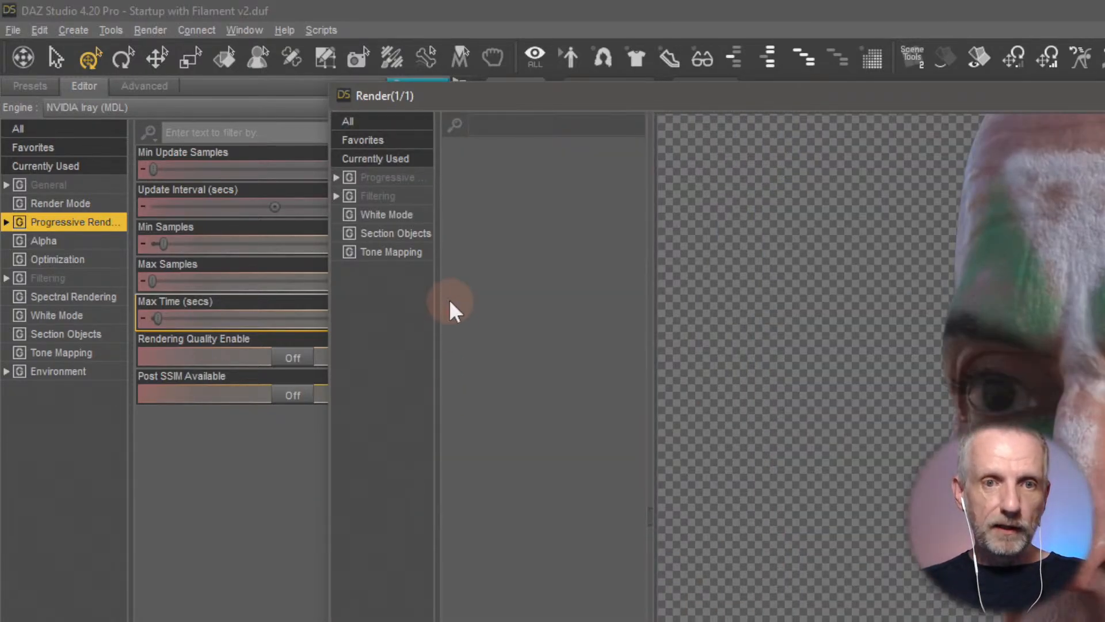
pyautogui.click(411, 179)
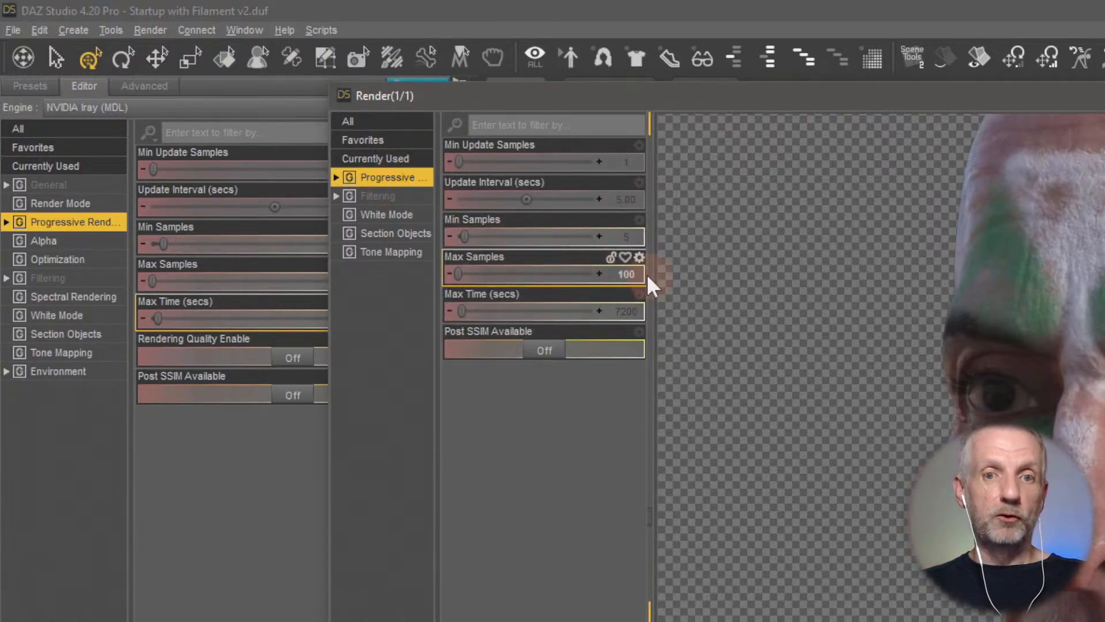
pyautogui.click(632, 278)
pyautogui.write('500')
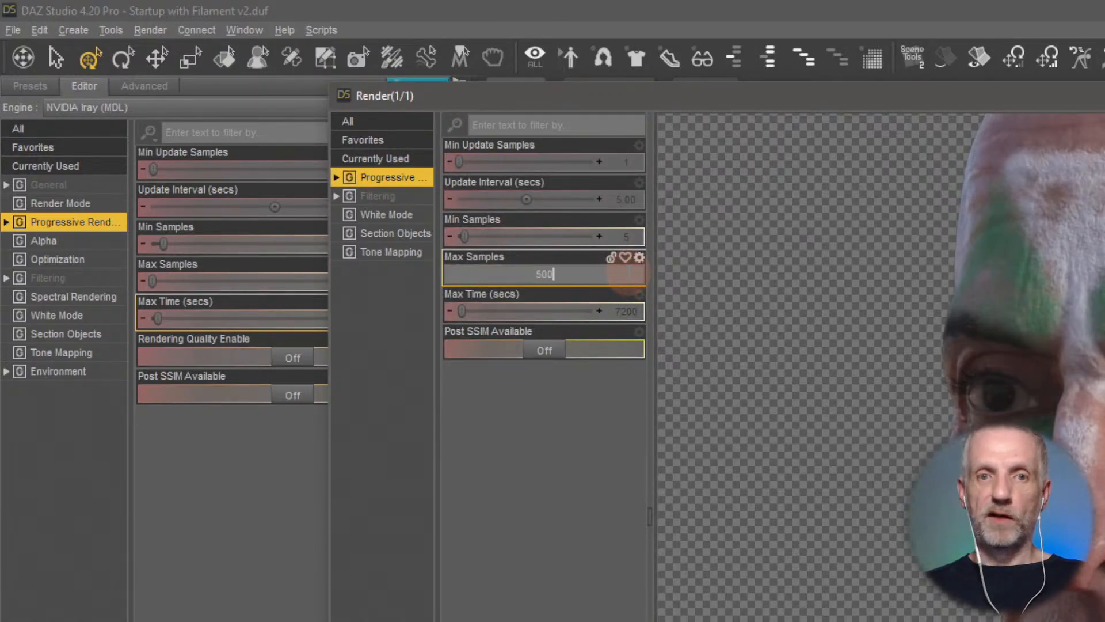
pyautogui.press('Return')
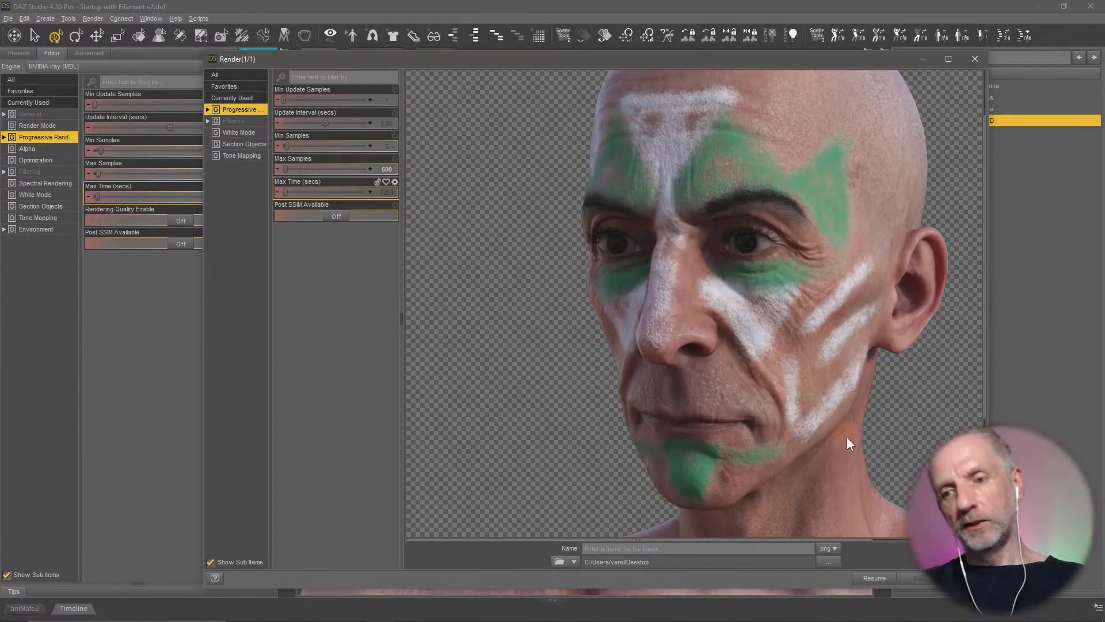
# Resume the render at 500 samples and save the last render to the Desktop as a JPEG file named Test.
pyautogui.click(874, 578)
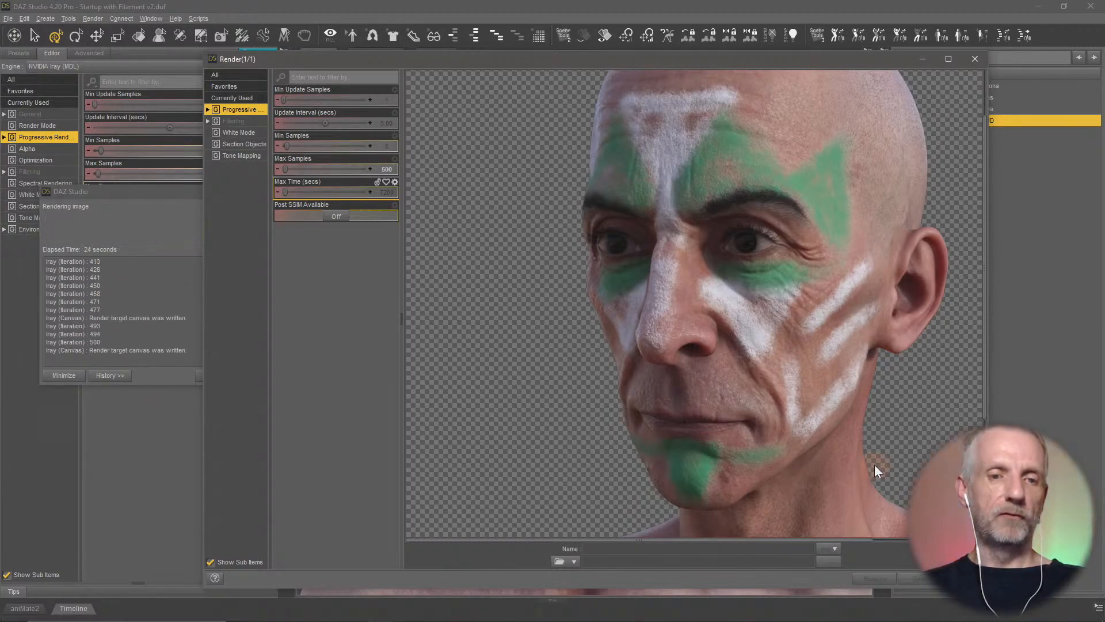
pyautogui.click(7, 20)
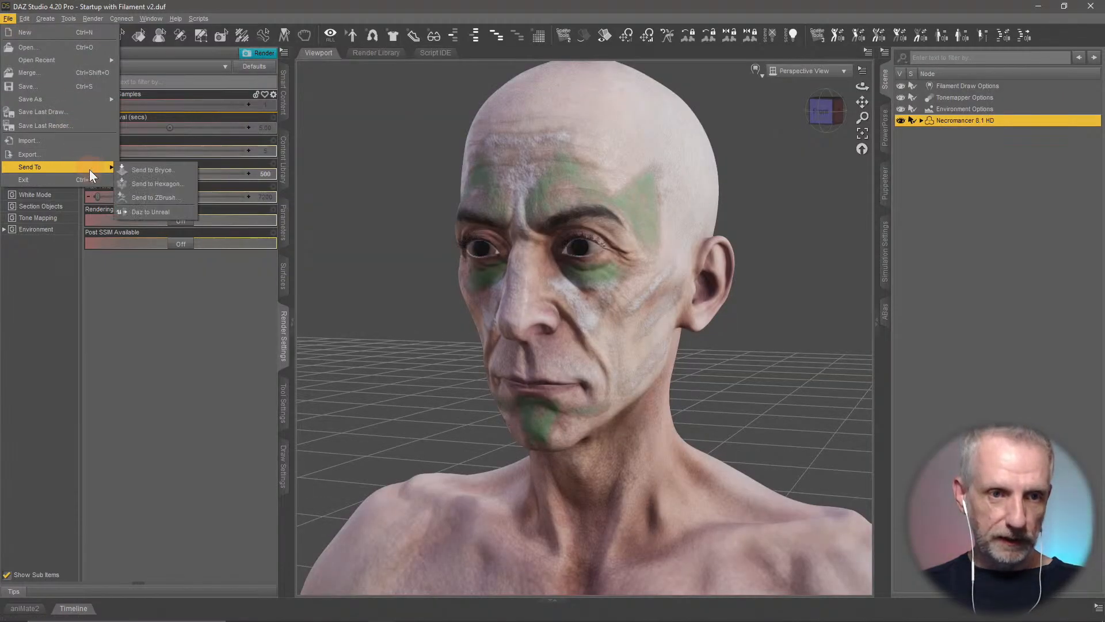
pyautogui.moveTo(81, 101)
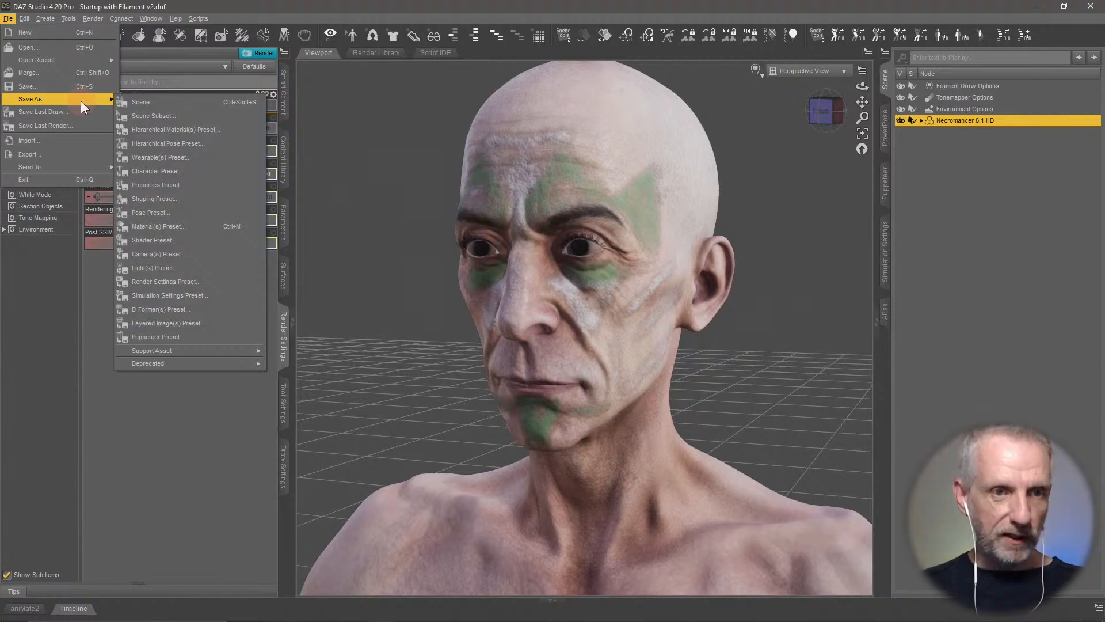
pyautogui.click(77, 126)
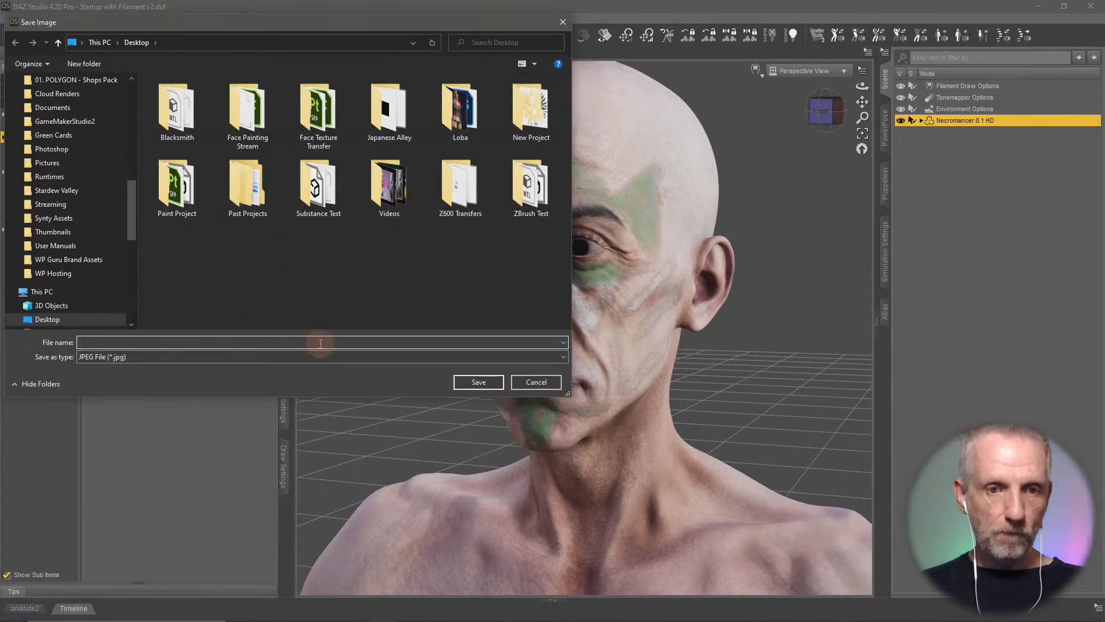
pyautogui.write('Test')
pyautogui.press('Return')
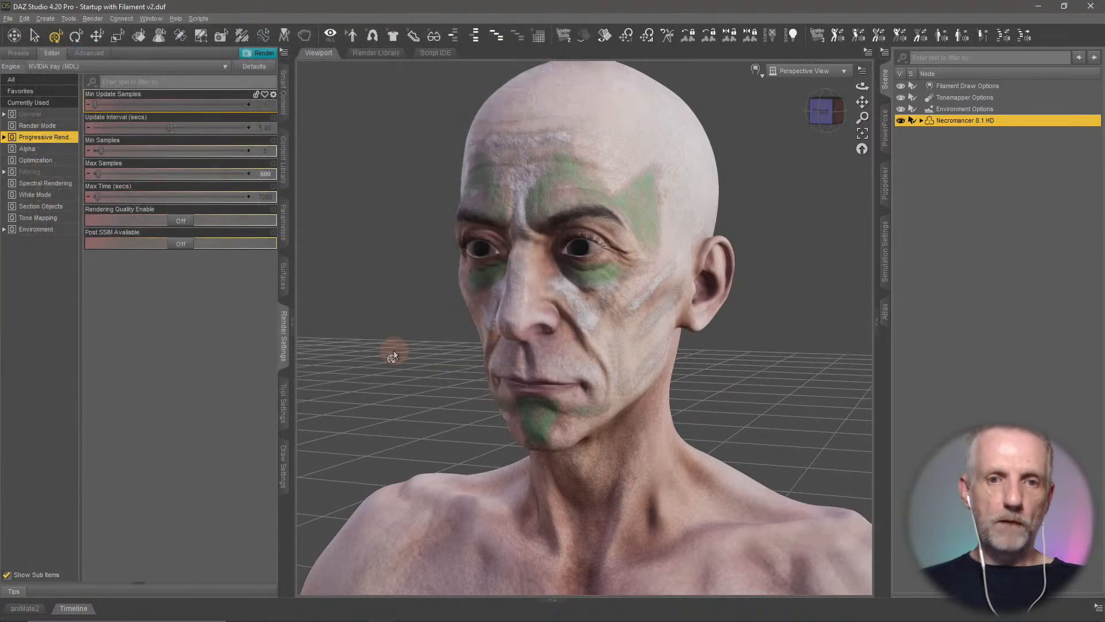
# Open Test.jpg from the Desktop folder to inspect the saved render, and close the image viewer.
pyautogui.moveTo(279, 615)
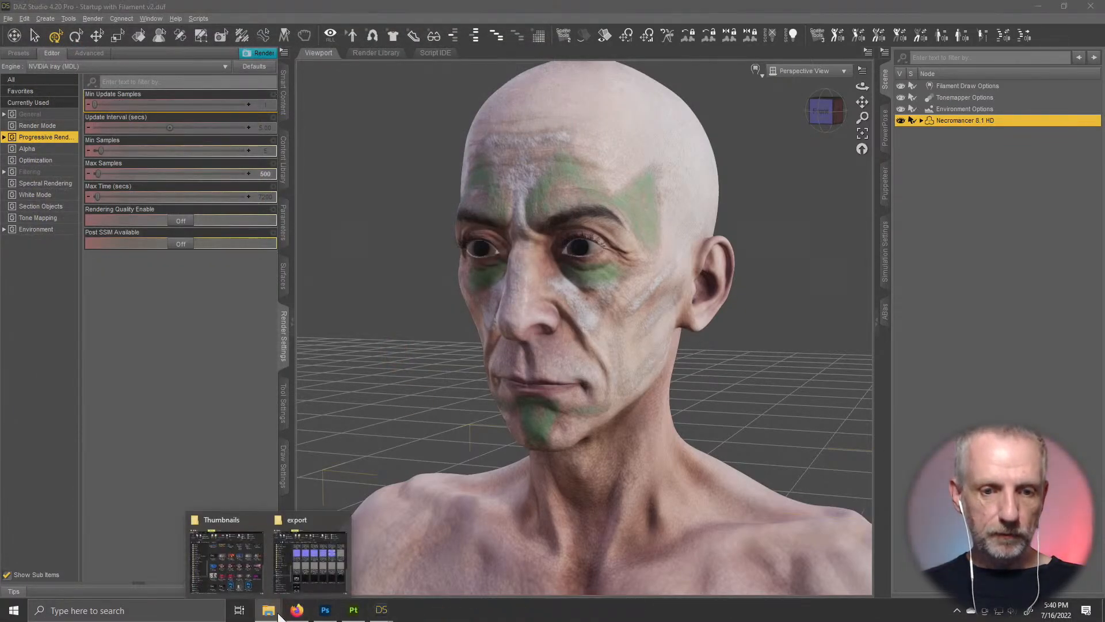
pyautogui.click(311, 550)
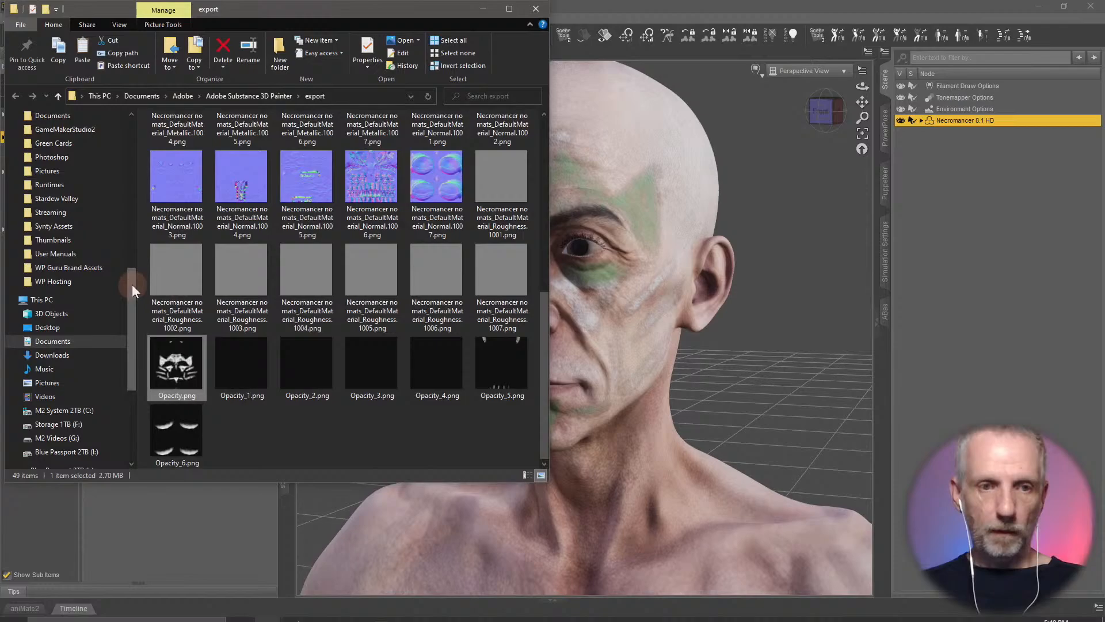
pyautogui.click(87, 328)
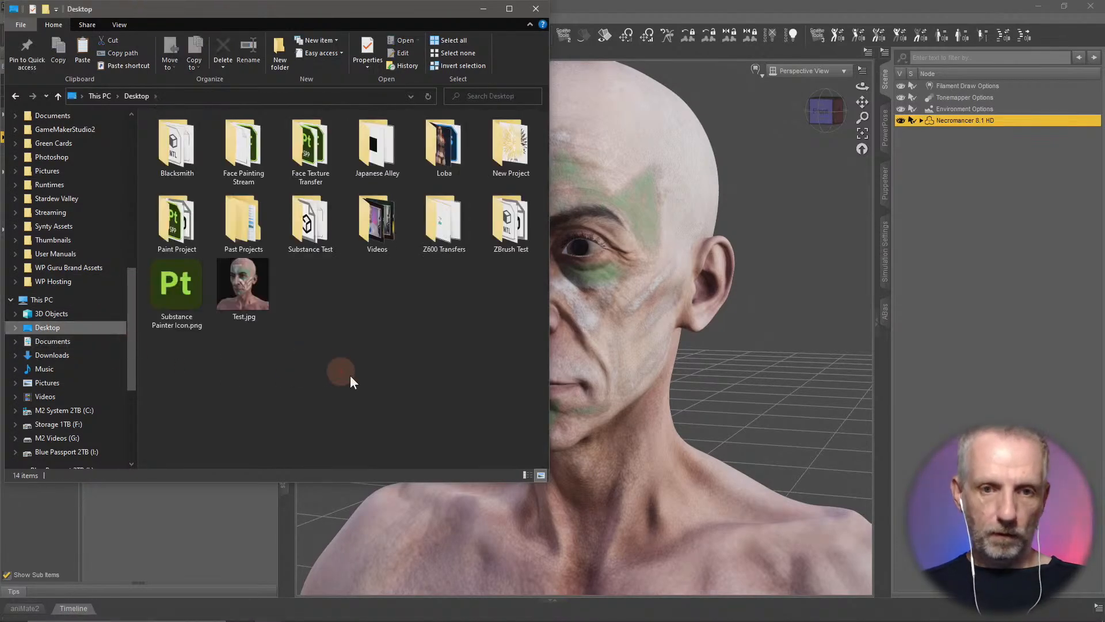
pyautogui.doubleClick(242, 288)
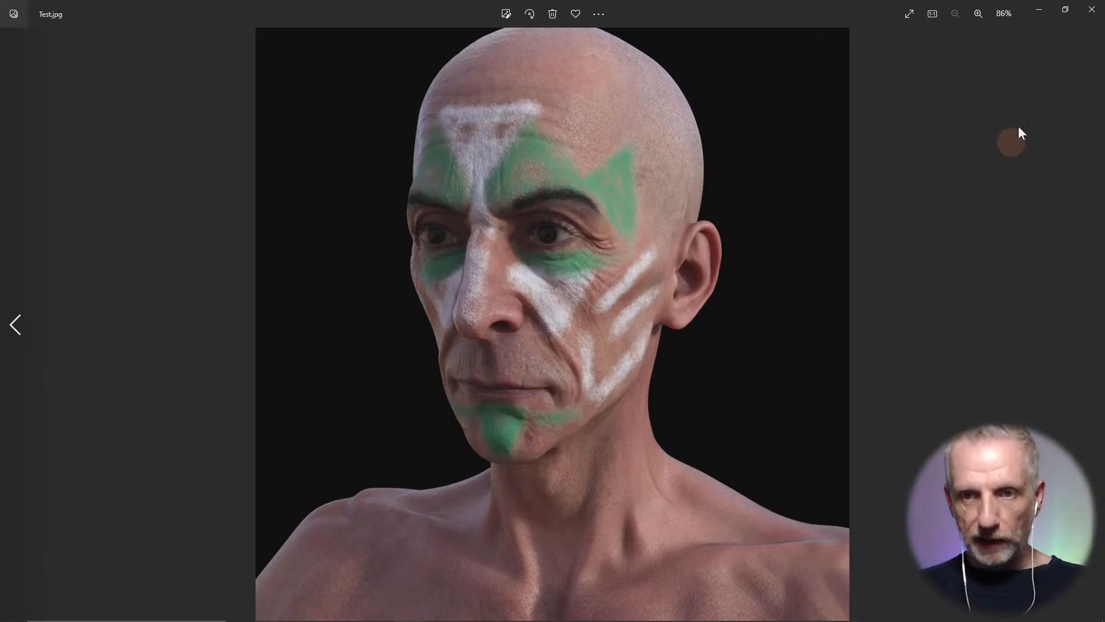
pyautogui.click(1098, 12)
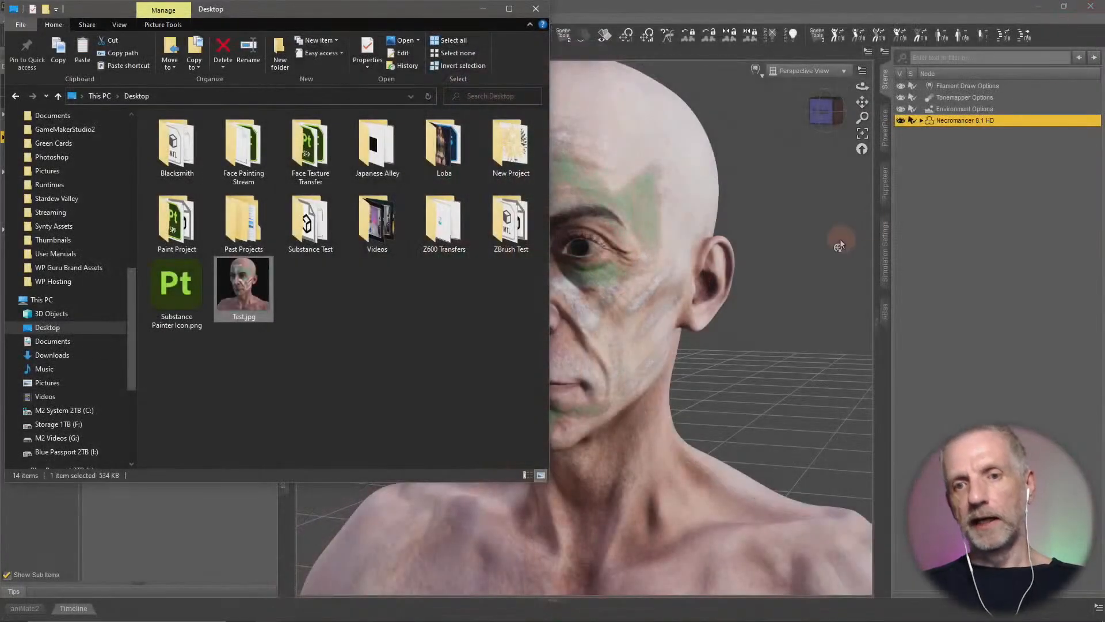
# Set Max Samples to 1000 in the open render window and resume the render.
pyautogui.hotkey('alt', 'Tab')
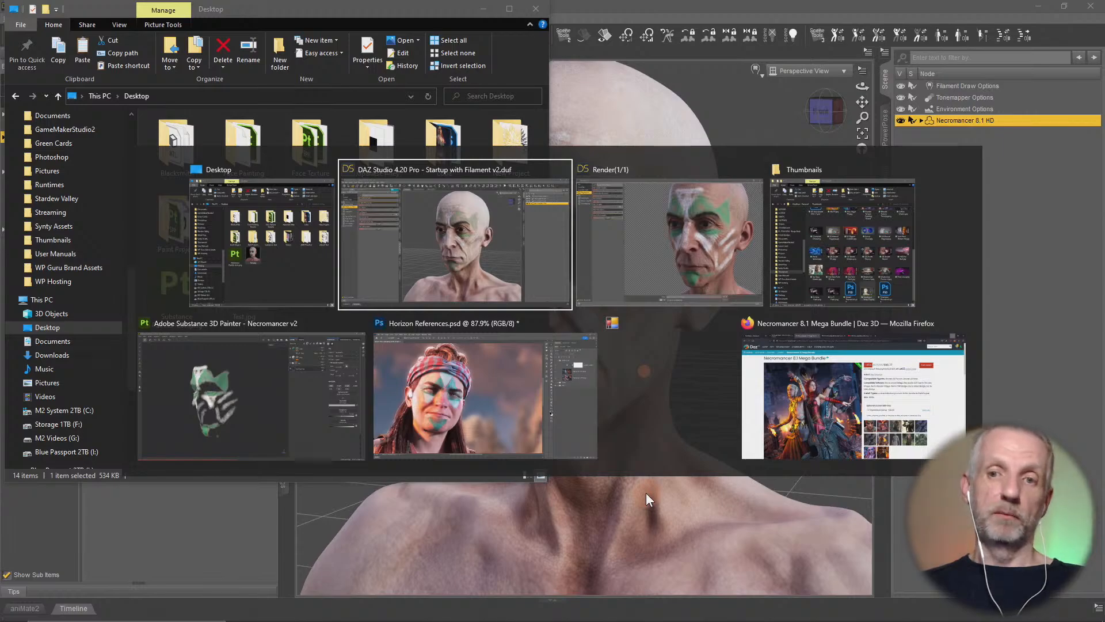
pyautogui.hotkey('alt', 'Tab')
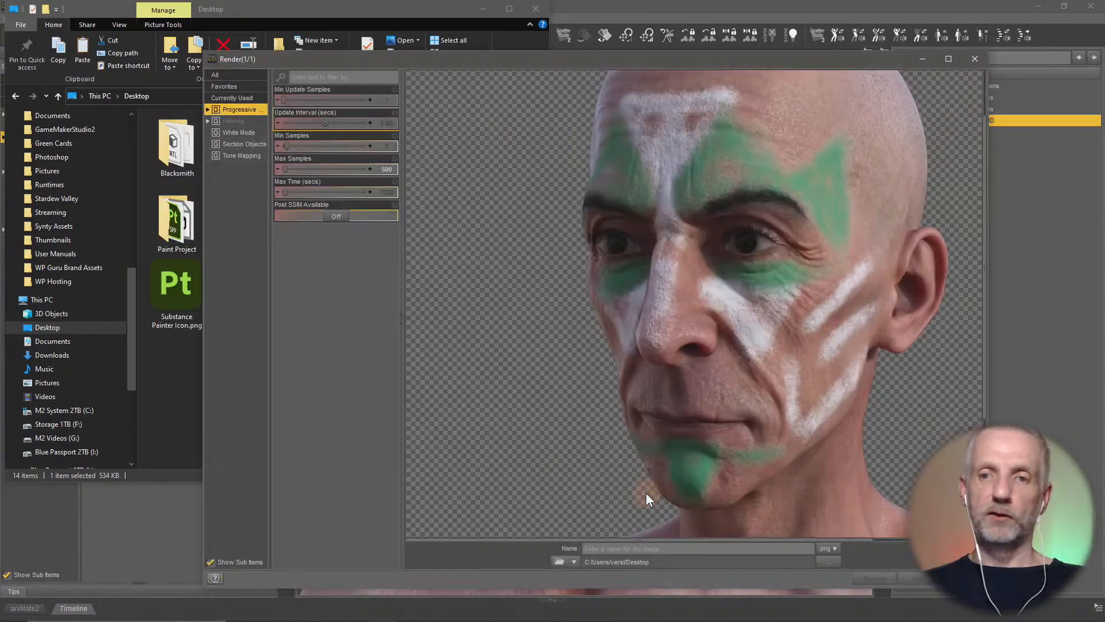
pyautogui.click(386, 169)
pyautogui.write('10')
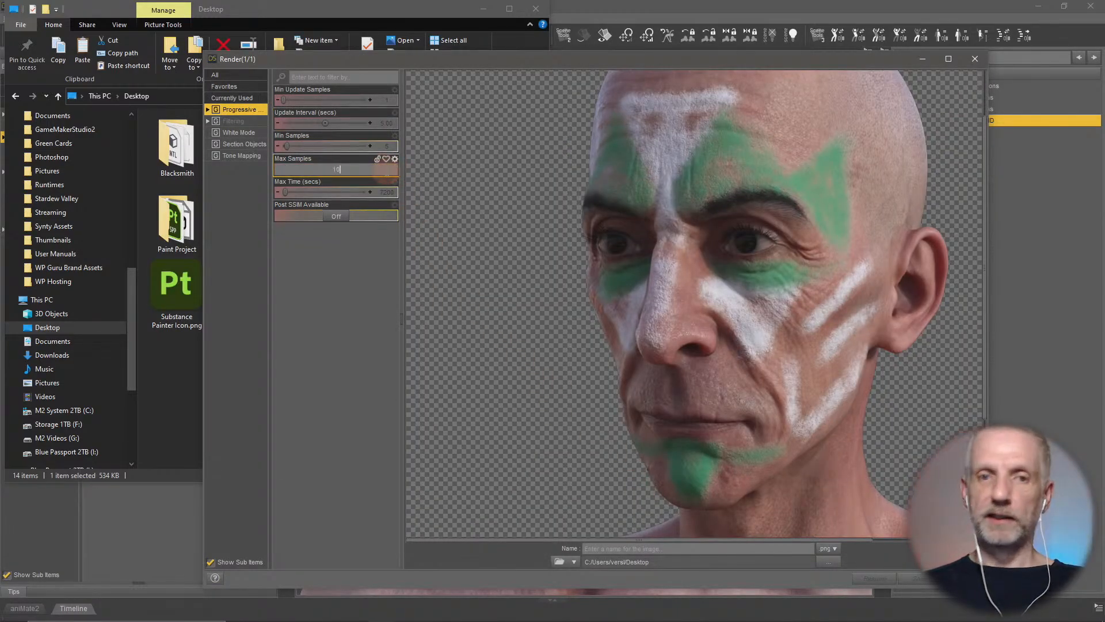
pyautogui.write('00')
pyautogui.press('Return')
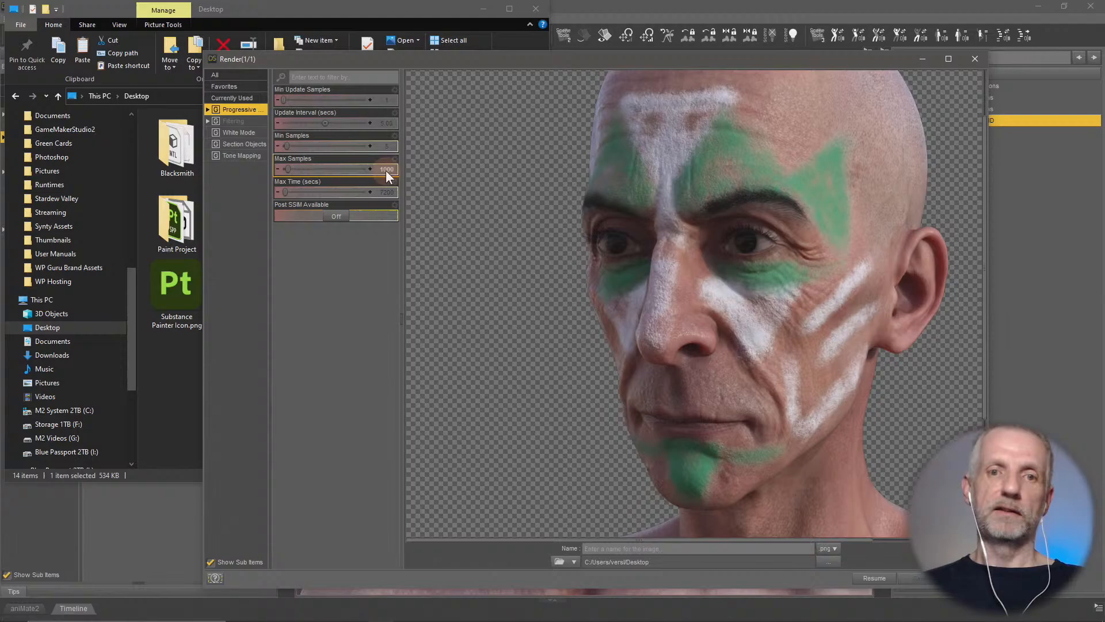
pyautogui.click(874, 579)
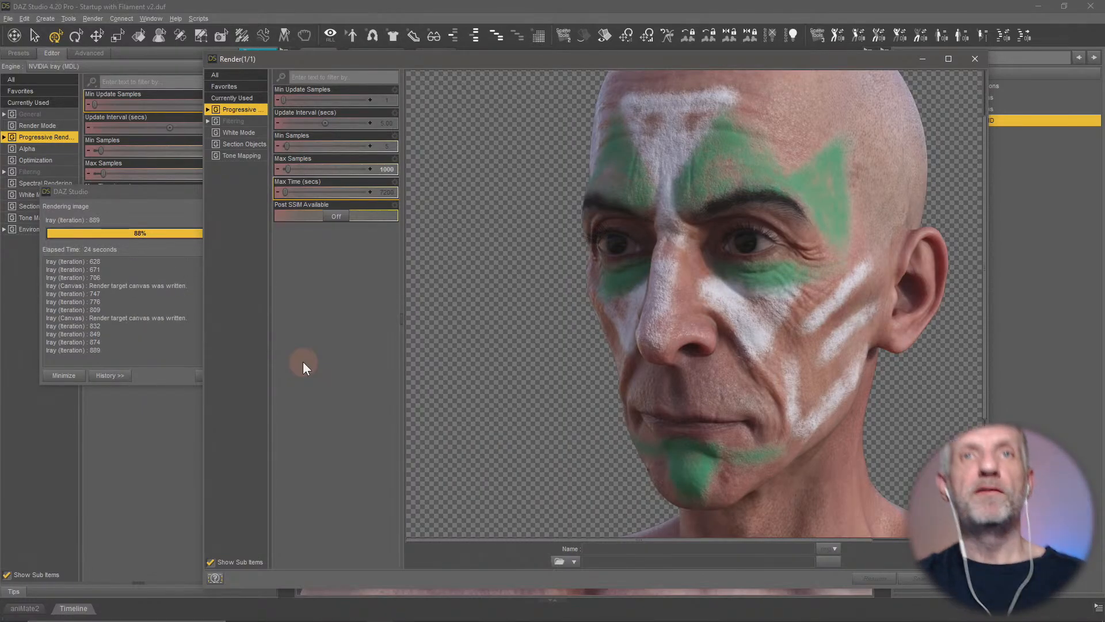
# Switch to Adobe Substance 3D Painter and close the Export textures dialog.
pyautogui.hotkey('alt', 'Tab')
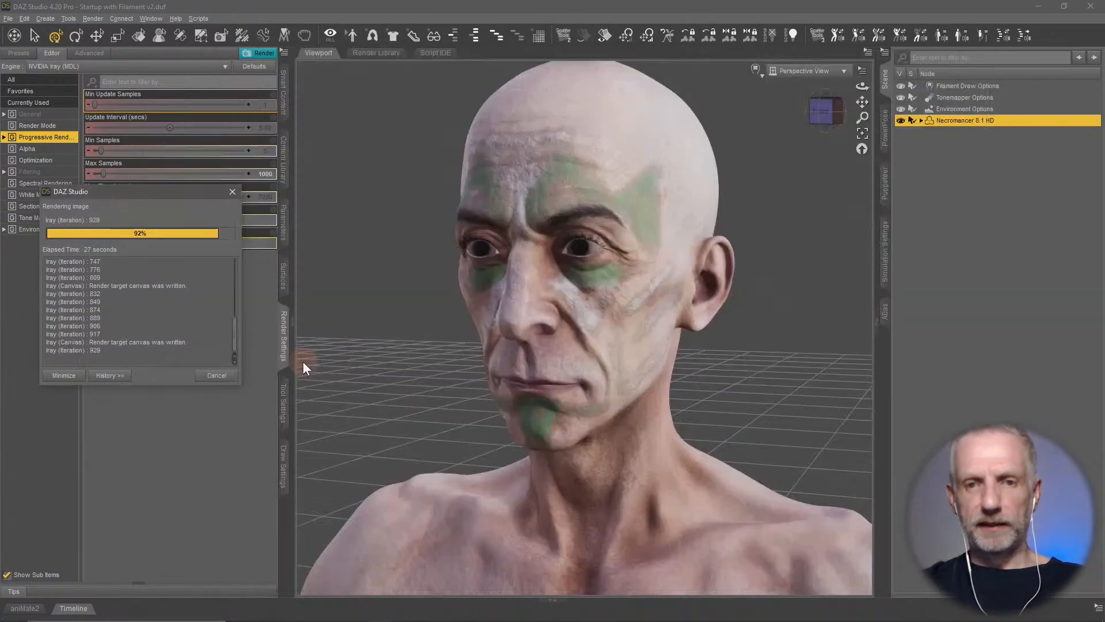
pyautogui.hotkey('alt', 'Tab')
pyautogui.hotkey('alt', 'Tab')
pyautogui.click(223, 387)
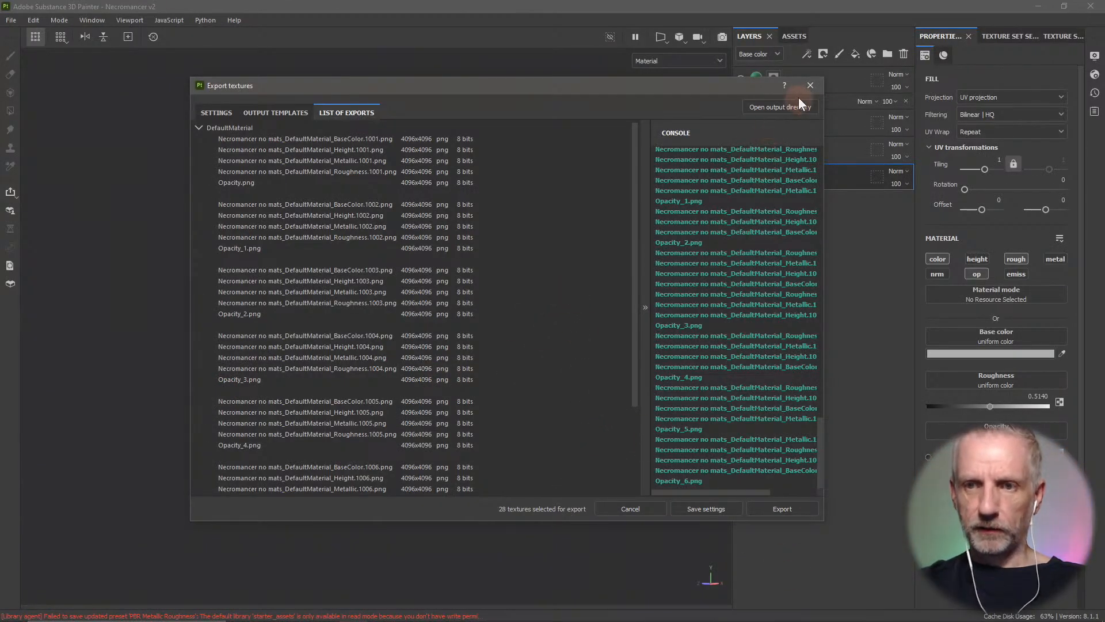
pyautogui.click(810, 86)
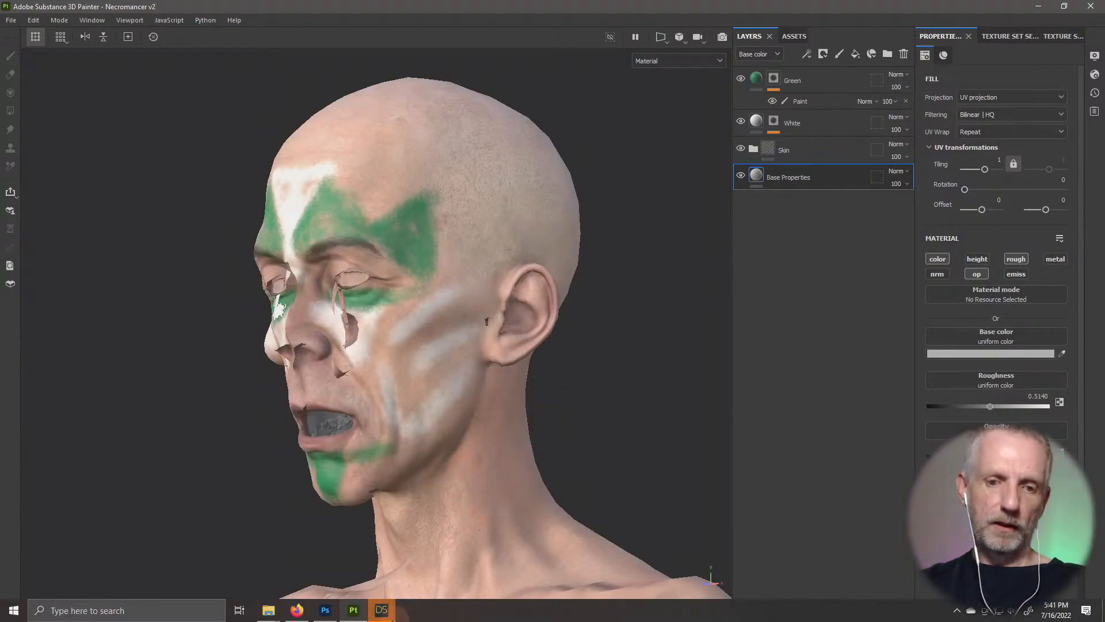
# Check the painted head in DAZ Studio's render window and return to Substance 3D Painter.
pyautogui.moveTo(396, 615)
pyautogui.click(437, 565)
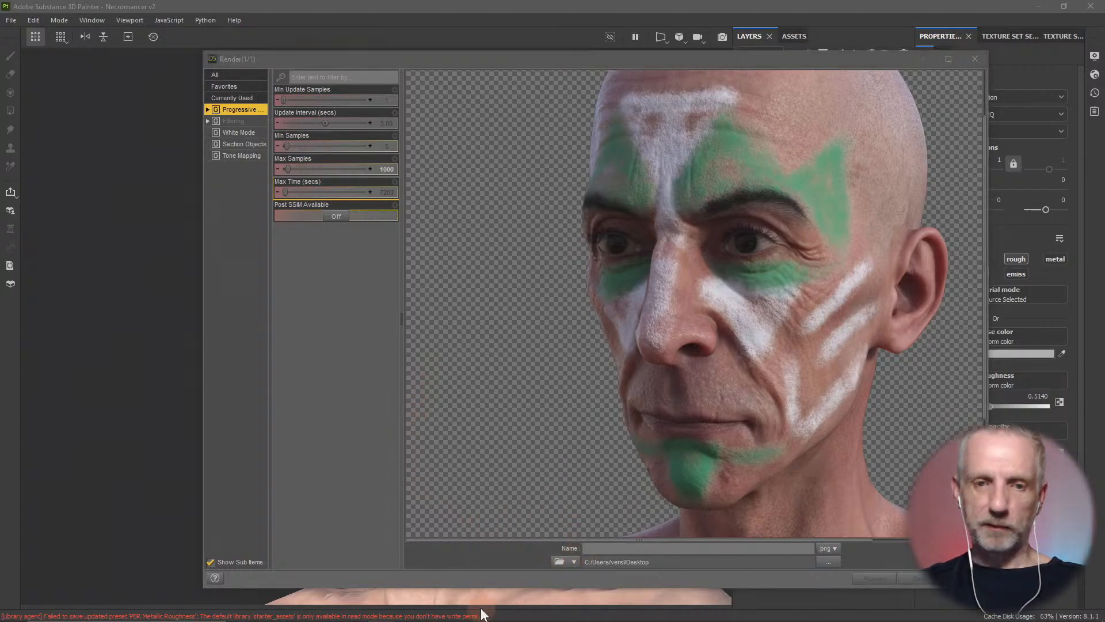
pyautogui.hotkey('alt', 'Tab')
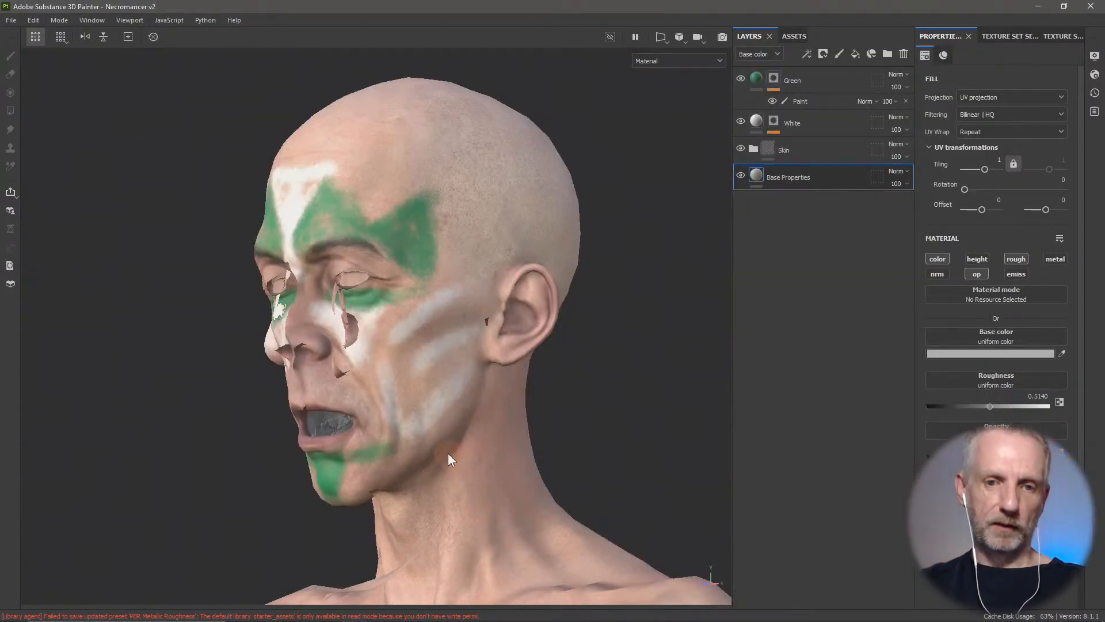
# Add a paint layer at the top of the layer stack and turn off its height channel, leaving only color enabled.
pyautogui.keyDown('alt'); pyautogui.moveTo(448, 454); pyautogui.dragTo(543, 426); pyautogui.keyUp('alt')
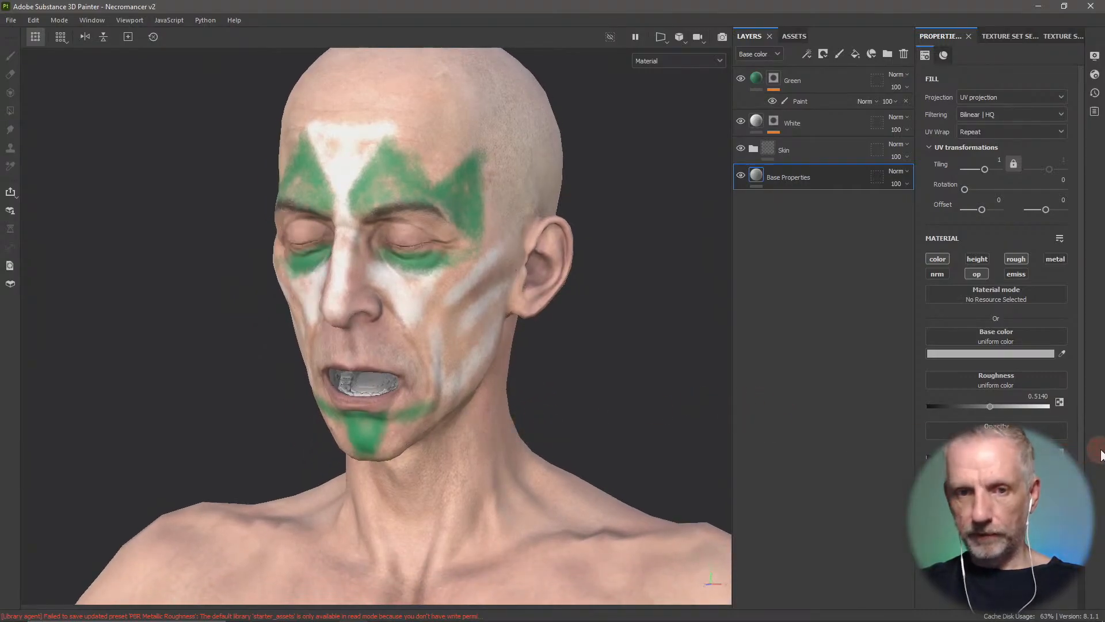
pyautogui.keyDown('alt'); pyautogui.moveTo(670, 387); pyautogui.dragTo(537, 256); pyautogui.keyUp('alt')
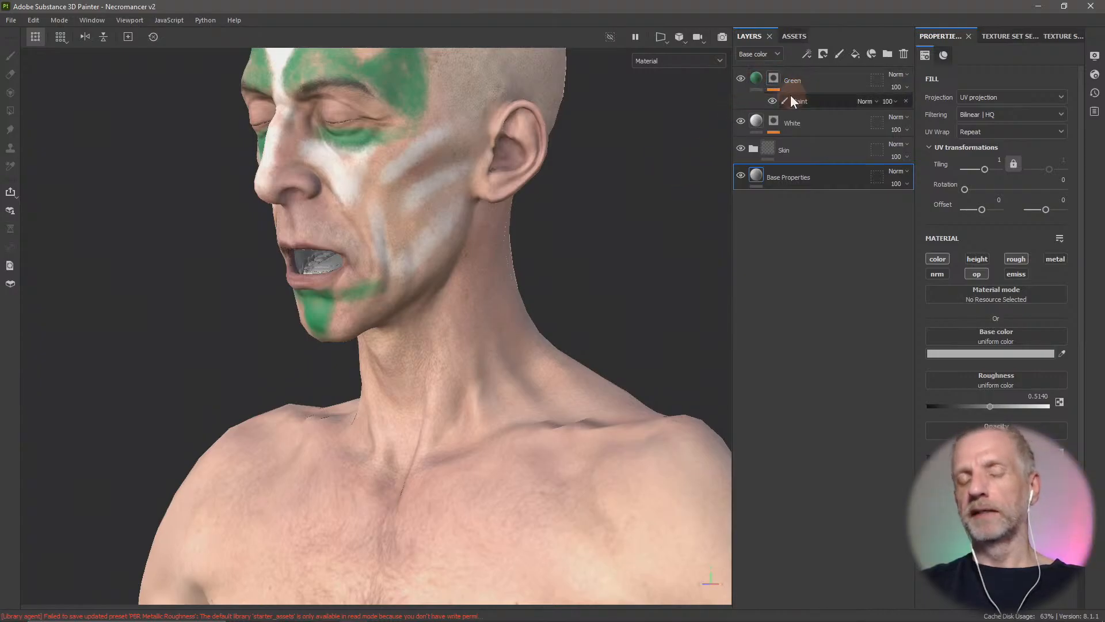
pyautogui.click(835, 50)
pyautogui.keyDown('alt'); pyautogui.moveTo(493, 375); pyautogui.dragTo(495, 150, button='middle'); pyautogui.keyUp('alt')
pyautogui.scroll(-8, 497, 238)
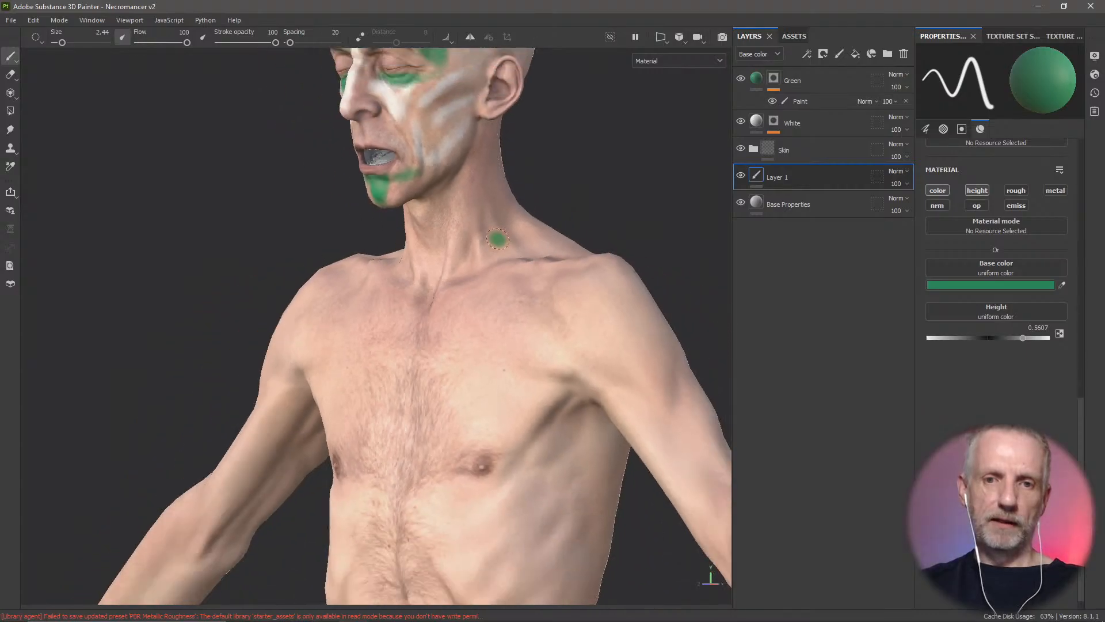
pyautogui.keyDown('alt'); pyautogui.moveTo(468, 215); pyautogui.dragTo(442, 190, button='middle'); pyautogui.keyUp('alt')
pyautogui.scroll(4, 444, 206)
pyautogui.keyDown('alt'); pyautogui.moveTo(437, 215); pyautogui.dragTo(507, 247); pyautogui.keyUp('alt')
pyautogui.keyDown('alt'); pyautogui.moveTo(507, 247); pyautogui.dragTo(508, 235, button='middle'); pyautogui.keyUp('alt')
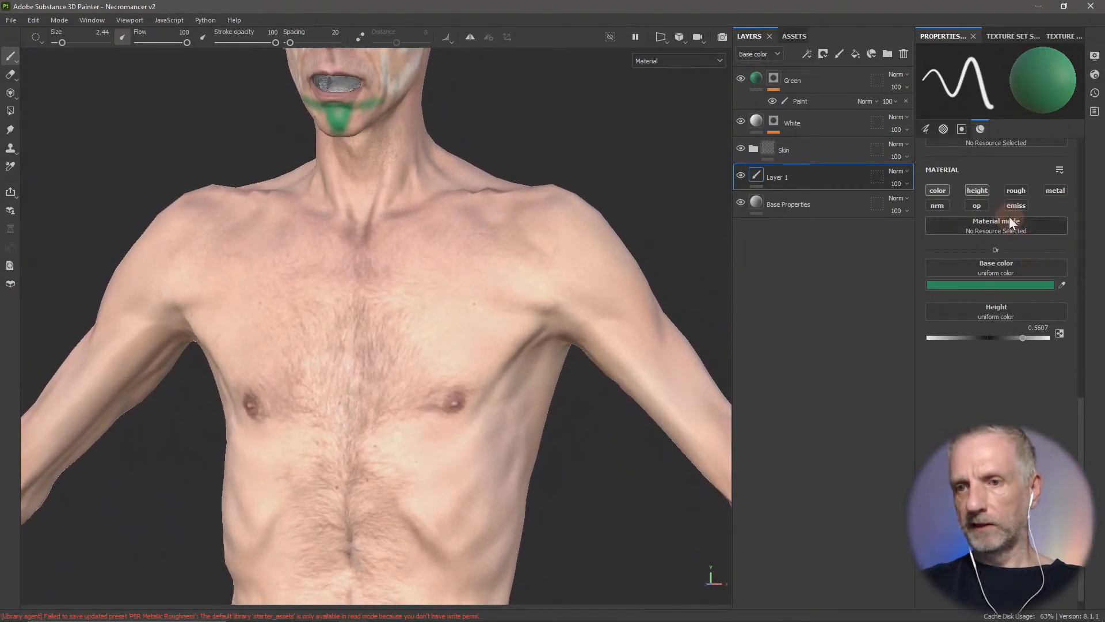
pyautogui.click(978, 191)
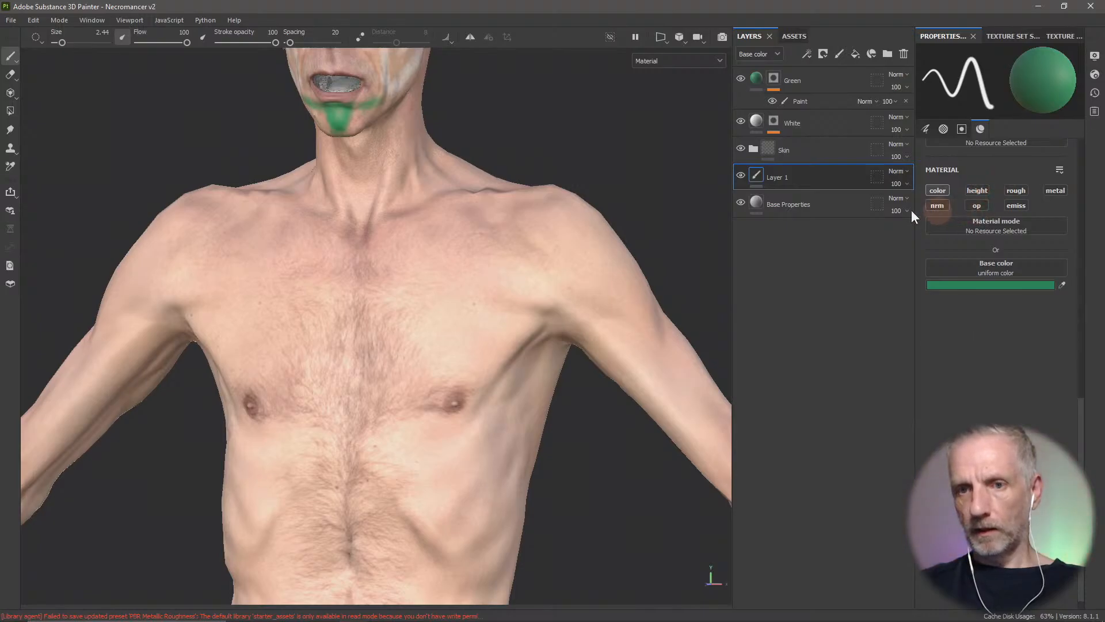
pyautogui.moveTo(807, 182); pyautogui.dragTo(811, 68)
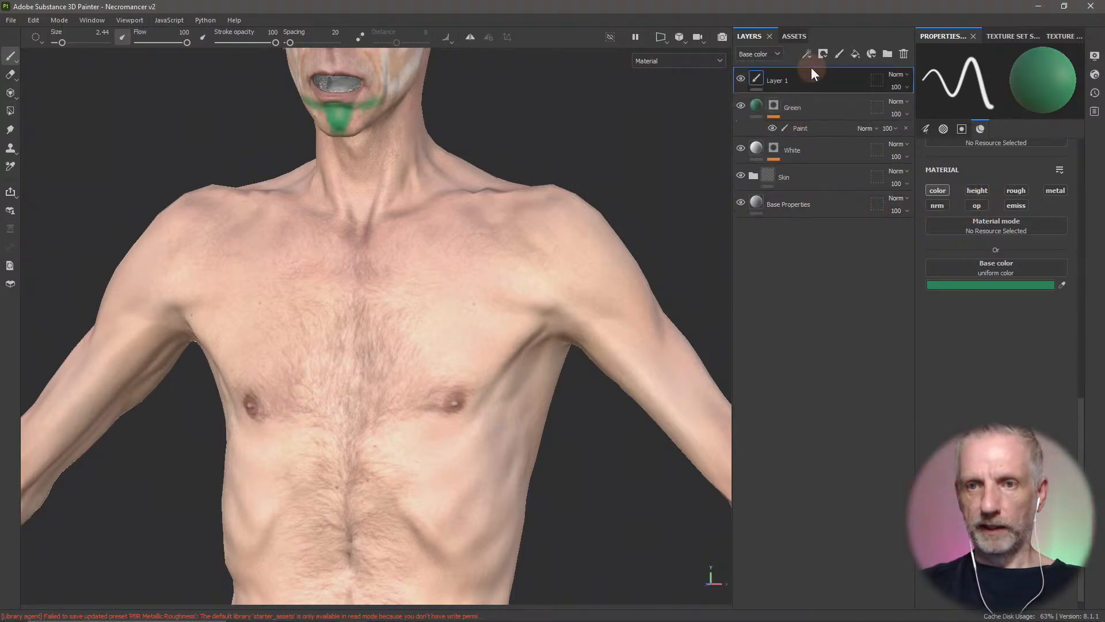
# Set the brush's base color to a muted dark pink, 8B2E4F.
pyautogui.click(991, 285)
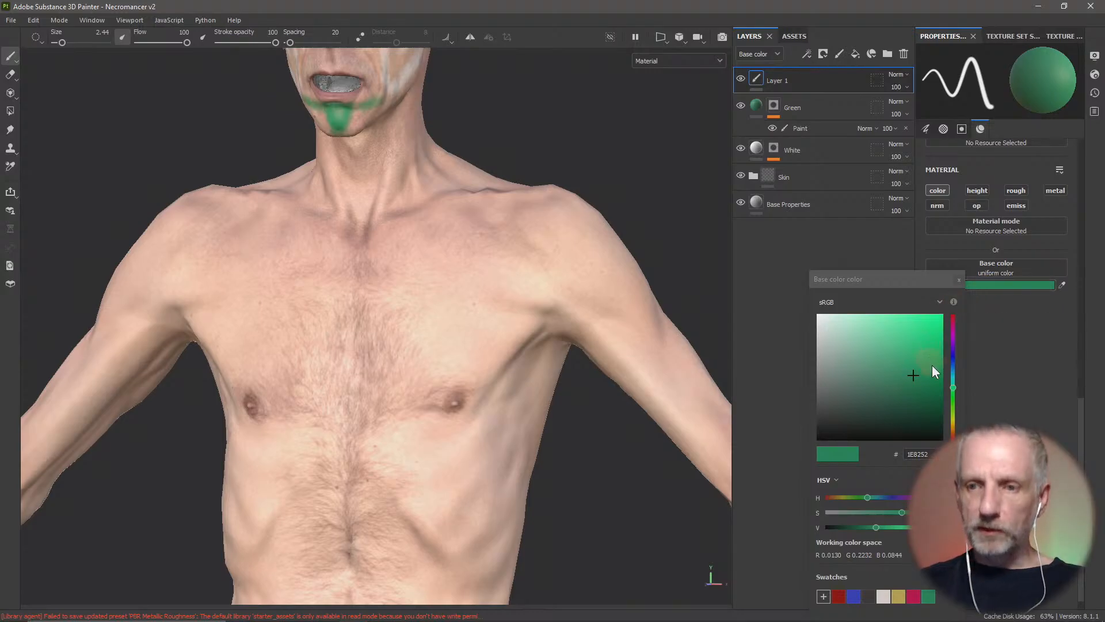
pyautogui.moveTo(955, 367); pyautogui.dragTo(952, 321)
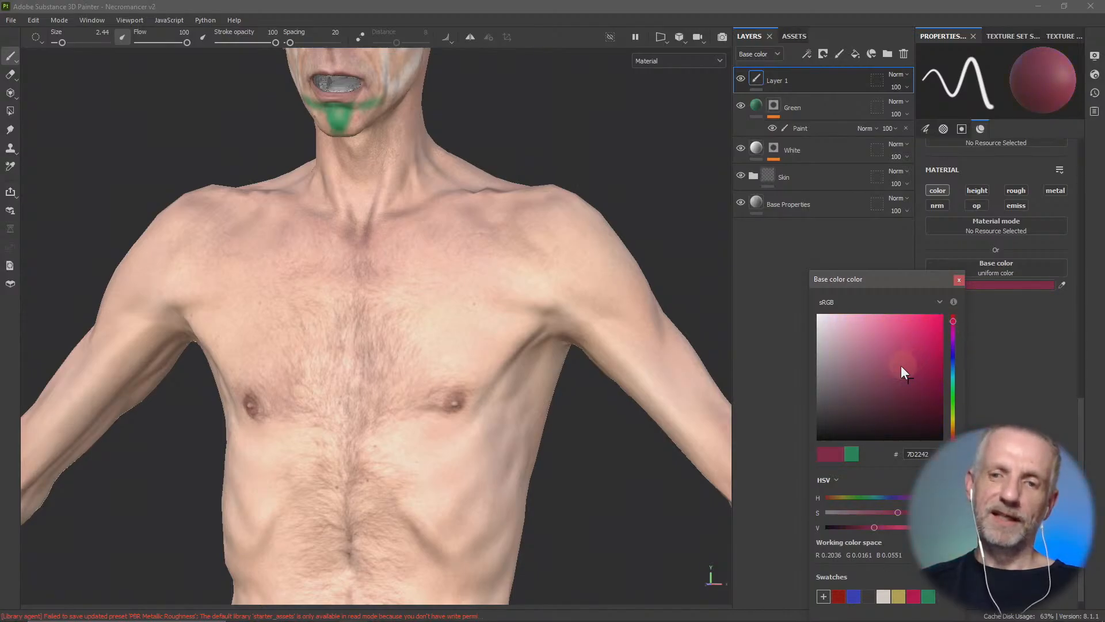
pyautogui.moveTo(900, 365); pyautogui.dragTo(900, 372)
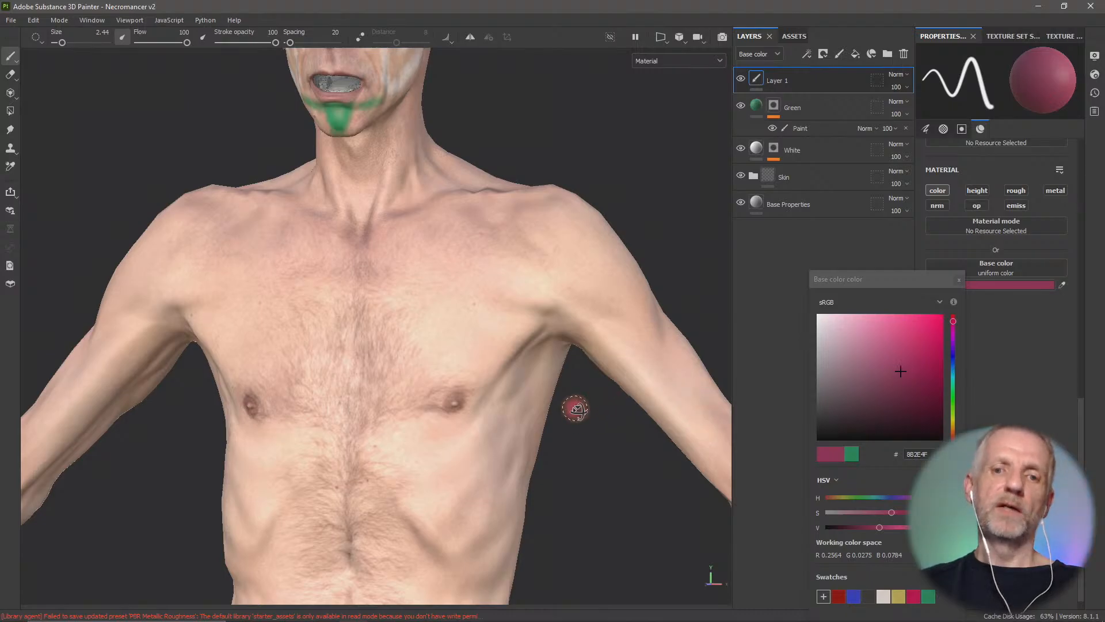
pyautogui.moveTo(575, 407)
pyautogui.keyDown('alt'); pyautogui.mouseDown()
pyautogui.moveTo(481, 424)
pyautogui.moveTo(487, 299)
pyautogui.moveTo(516, 335)
pyautogui.mouseUp(); pyautogui.keyUp('alt')
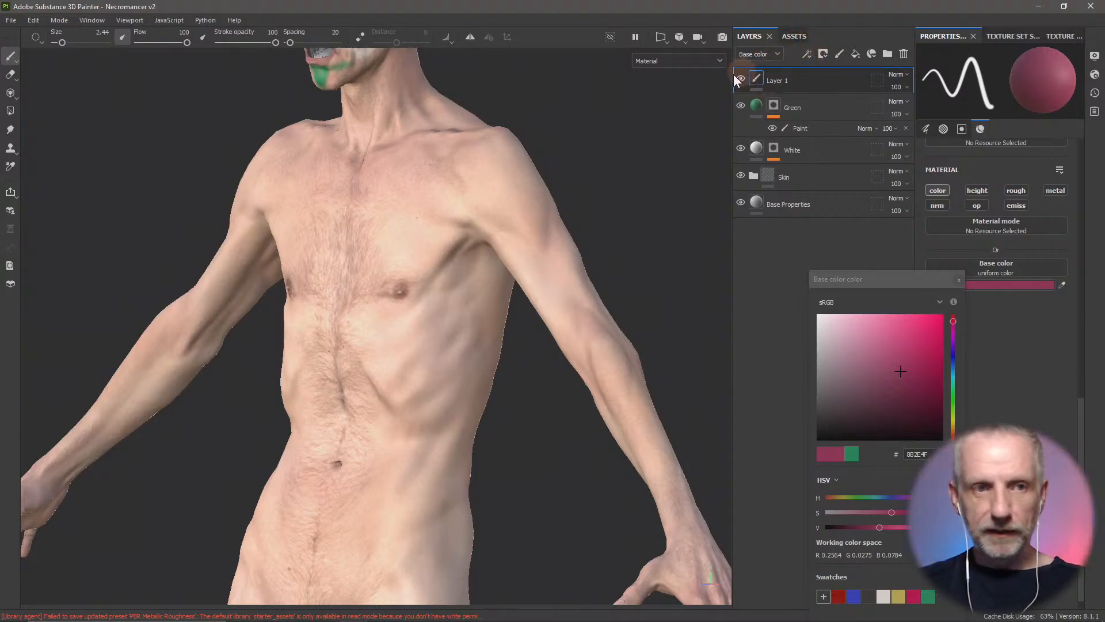
pyautogui.click(959, 280)
# Search the brush library for "crack" and select the Dynamic Stroke compatible Cracks brush.
pyautogui.click(797, 35)
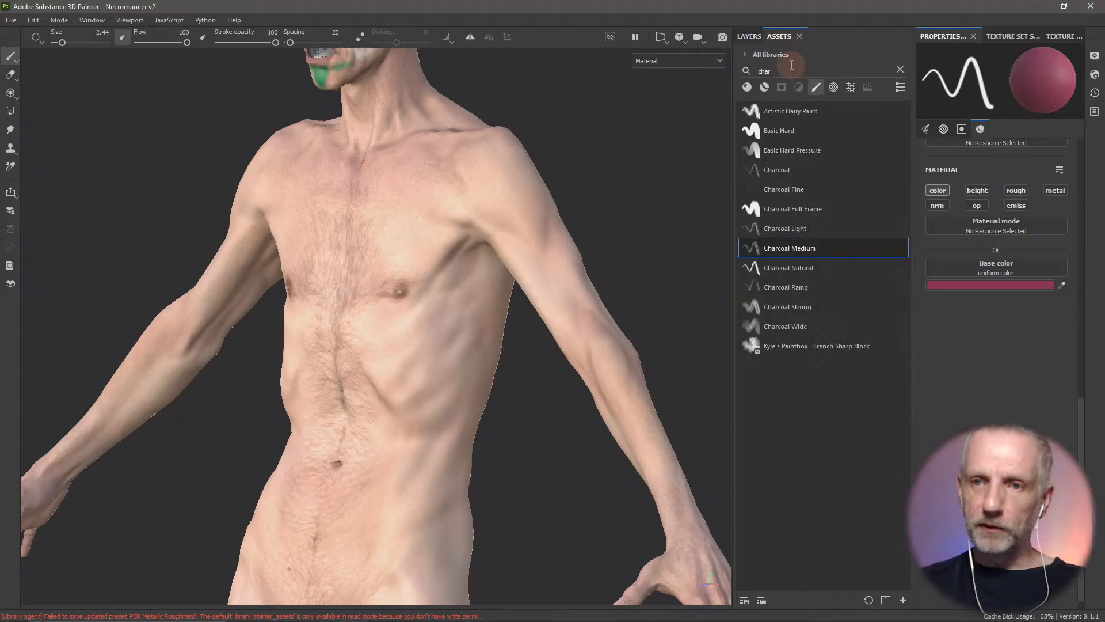
pyautogui.click(900, 70)
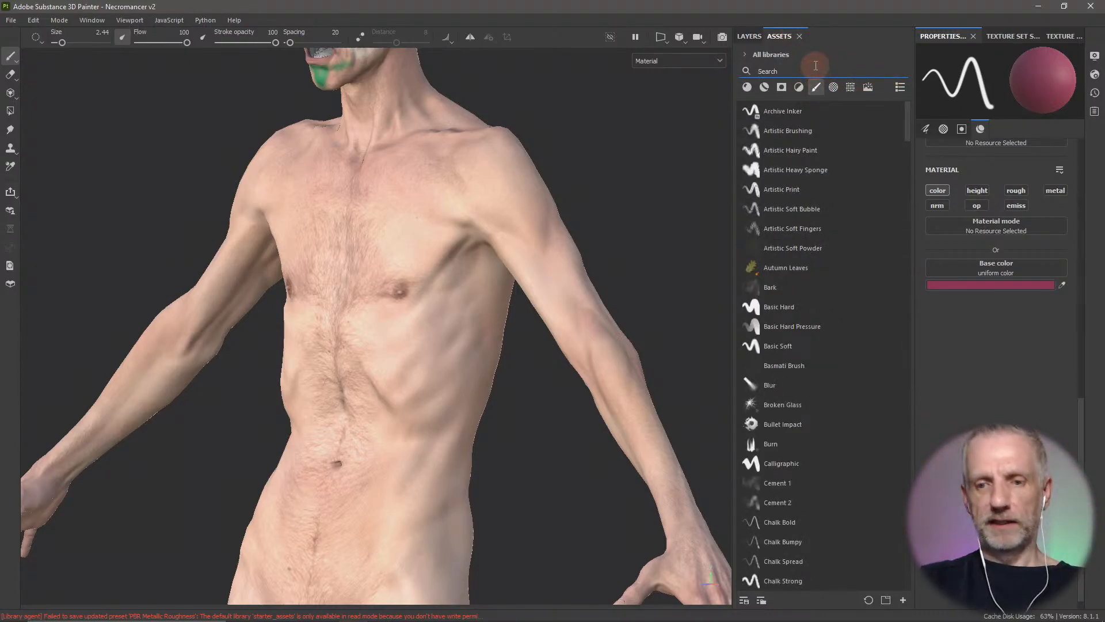
pyautogui.write('cra')
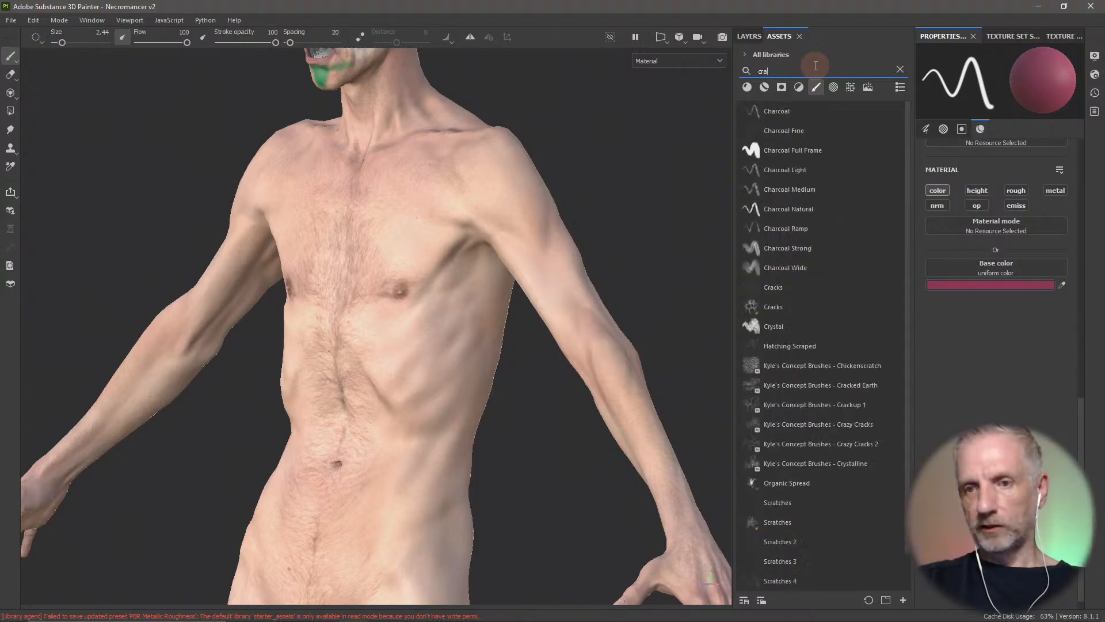
pyautogui.write('ck')
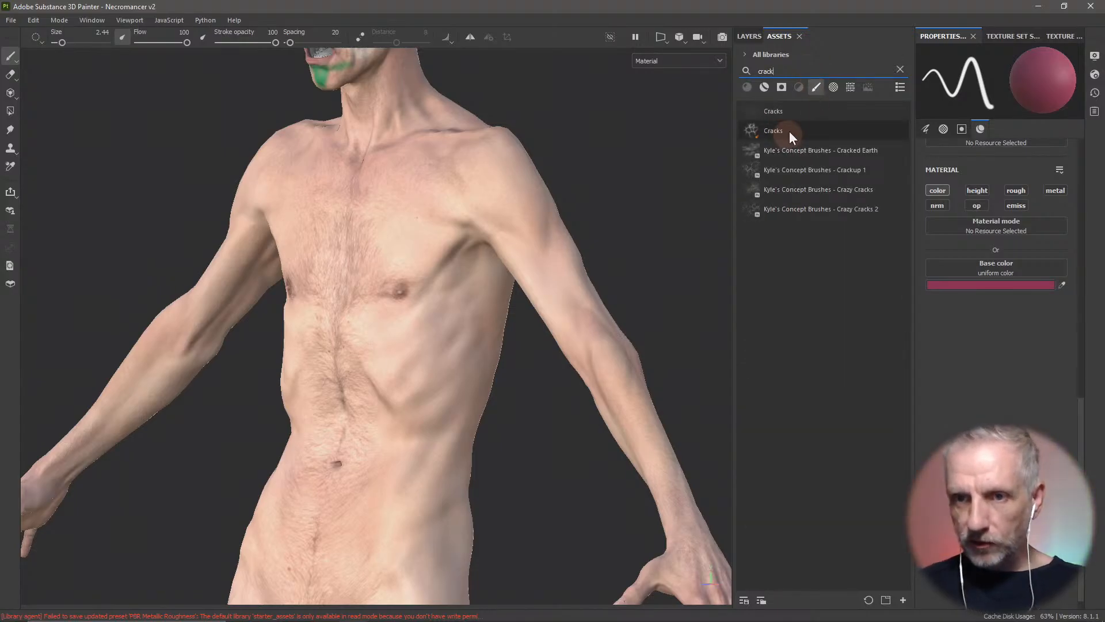
pyautogui.moveTo(793, 132)
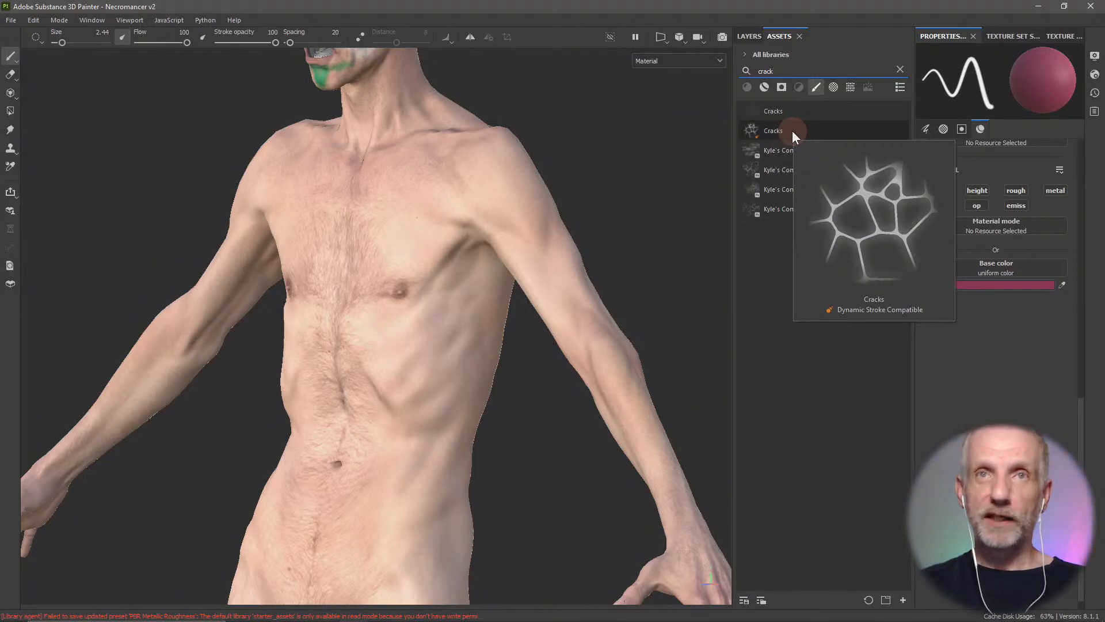
pyautogui.click(792, 130)
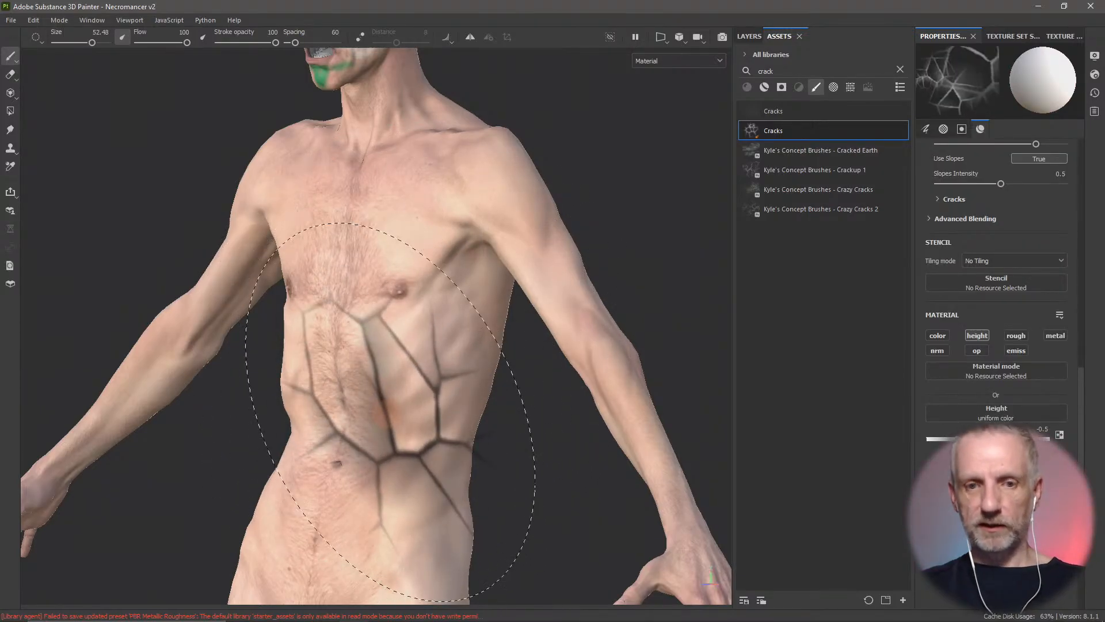
# Reduce the Cracks brush size to 19.72.
pyautogui.press('[')
pyautogui.press('[')
pyautogui.press('[')
pyautogui.press('[')
pyautogui.press('[')
pyautogui.press('[')
pyautogui.press('[')
pyautogui.press('[')
pyautogui.press('[')
pyautogui.press('[')
pyautogui.press('[')
pyautogui.press('[')
pyautogui.press('[')
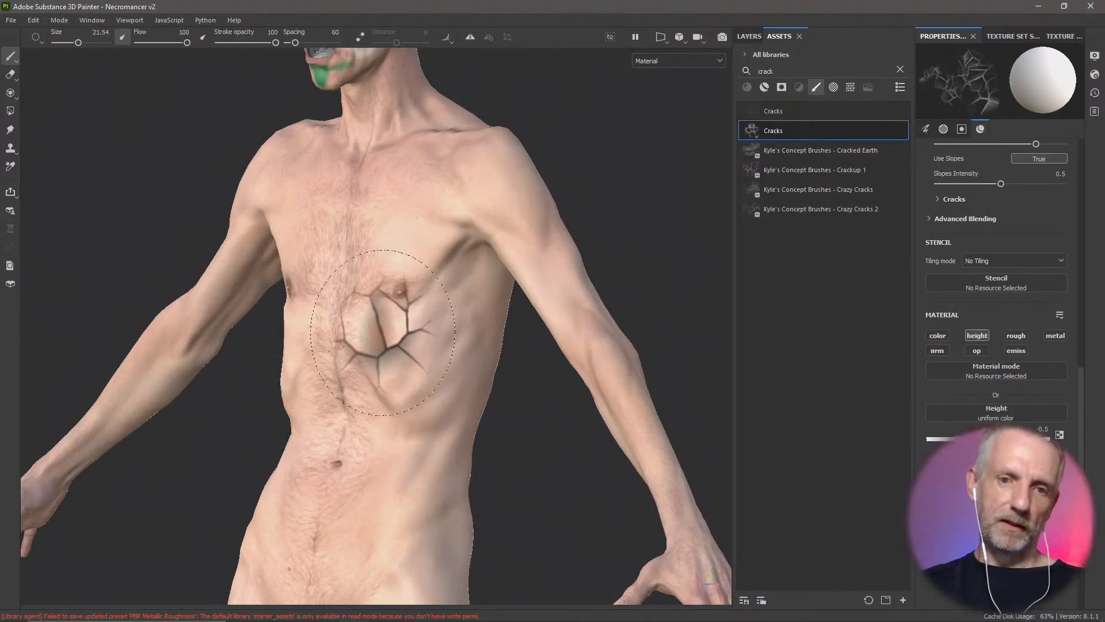
pyautogui.press('[')
# Try painting height-only cracks over one side of the chest, the waist and the arm, and undo them.
pyautogui.moveTo(387, 221)
pyautogui.mouseDown()
pyautogui.moveTo(412, 416)
pyautogui.moveTo(459, 208)
pyautogui.moveTo(556, 277)
pyautogui.moveTo(659, 472)
pyautogui.mouseUp()
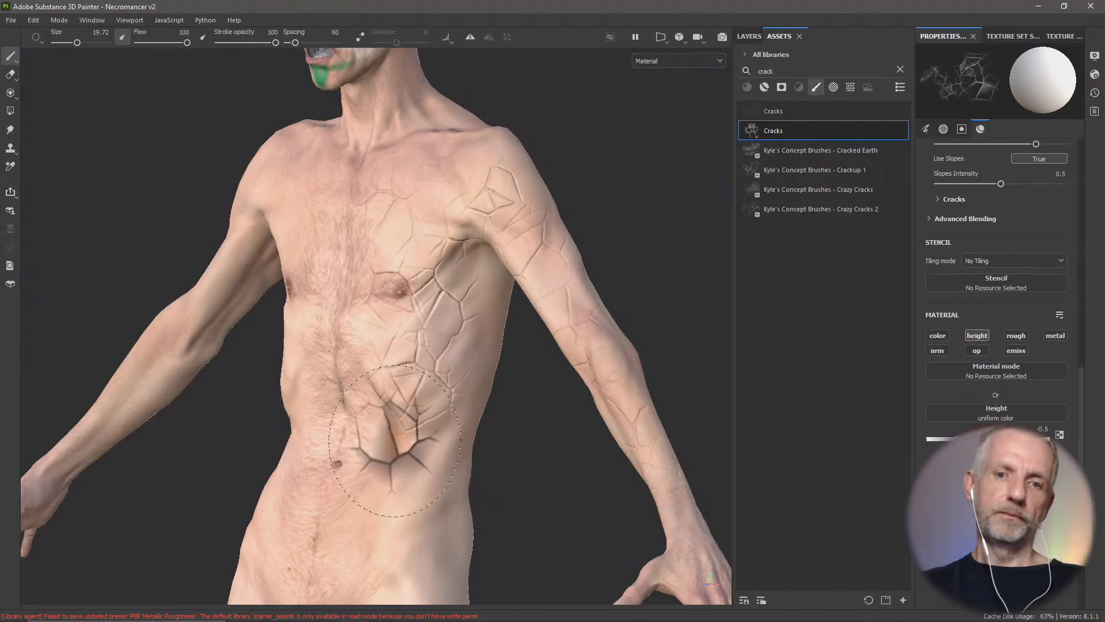
pyautogui.moveTo(395, 441)
pyautogui.keyDown('alt'); pyautogui.mouseDown()
pyautogui.moveTo(501, 440)
pyautogui.moveTo(506, 458)
pyautogui.moveTo(395, 444)
pyautogui.mouseUp(); pyautogui.keyUp('alt')
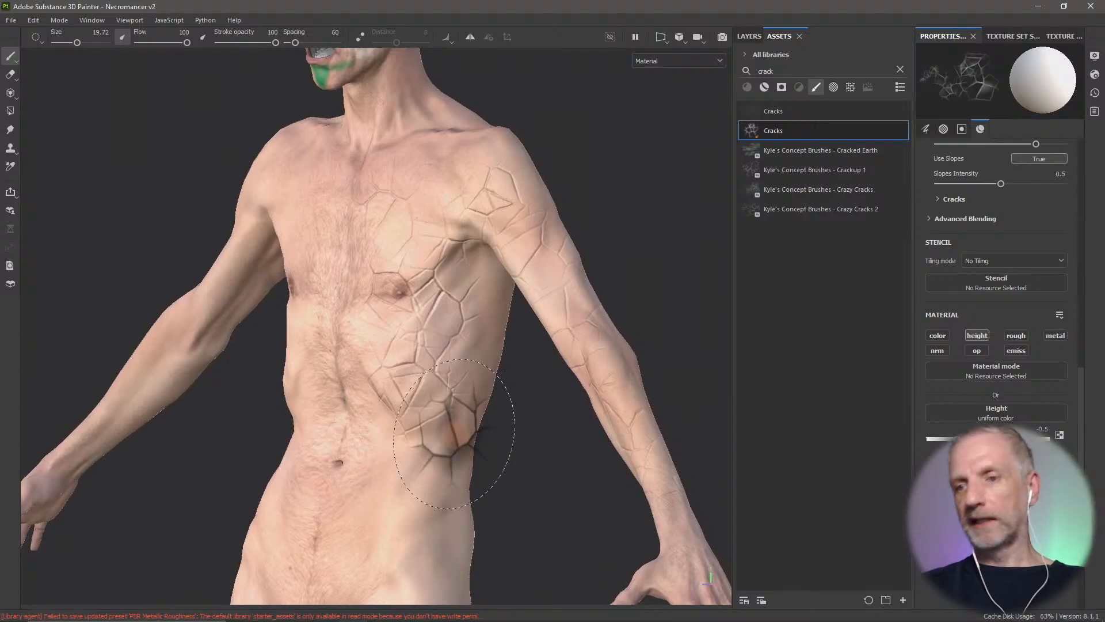
pyautogui.hotkey('ctrl', 'z')
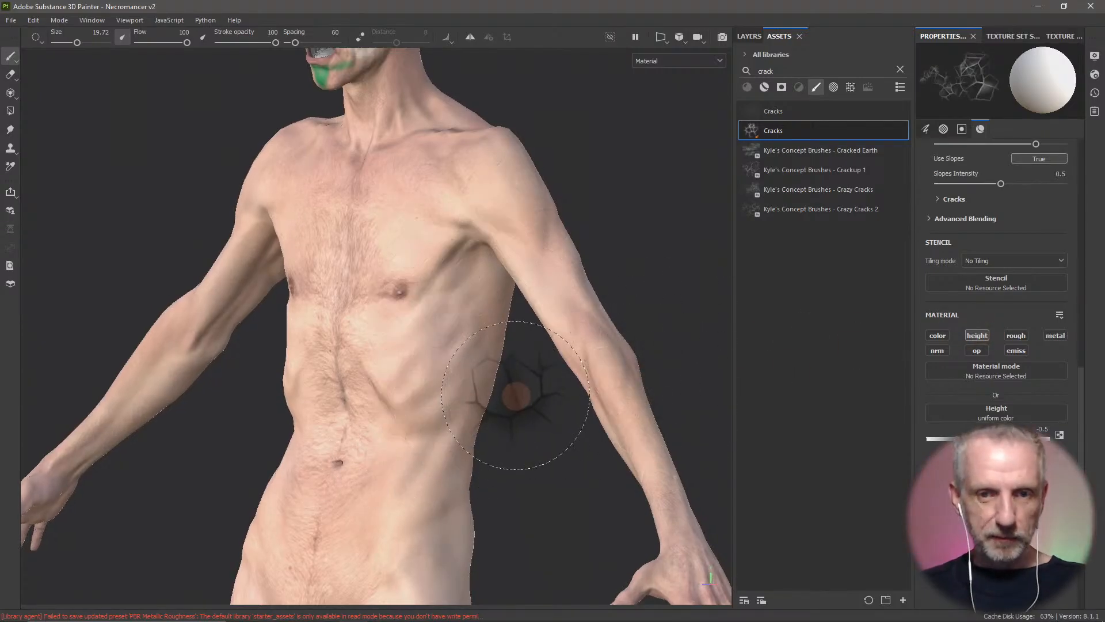
# Switch the Cracks brush from the height channel to color only and set its base color to dark red, 9E162D.
pyautogui.click(978, 335)
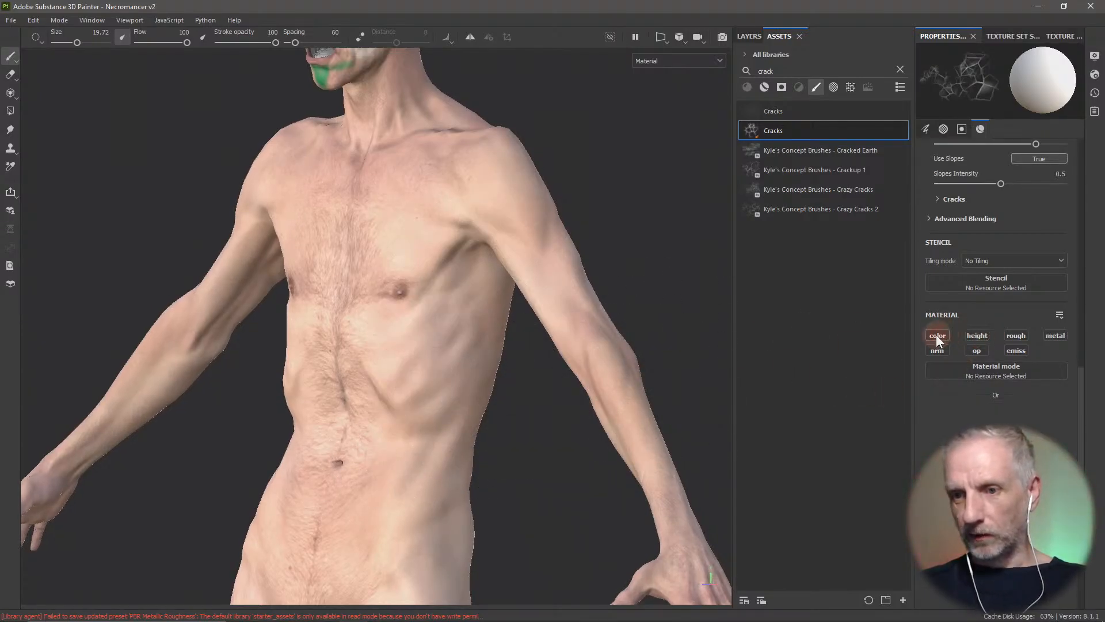
pyautogui.click(937, 336)
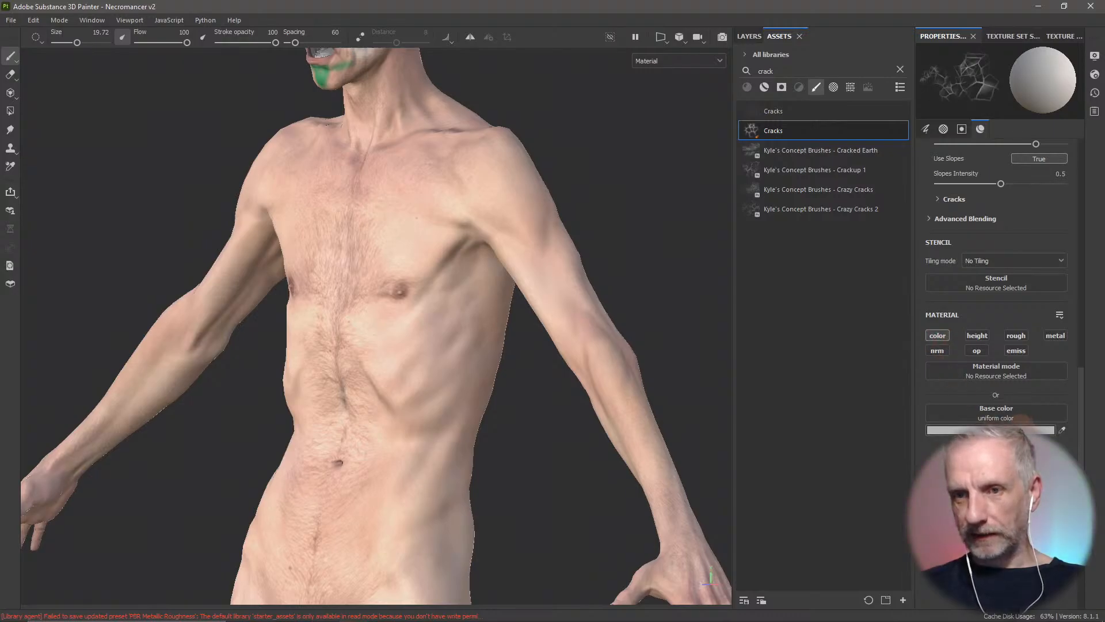
pyautogui.click(1021, 430)
pyautogui.click(954, 329)
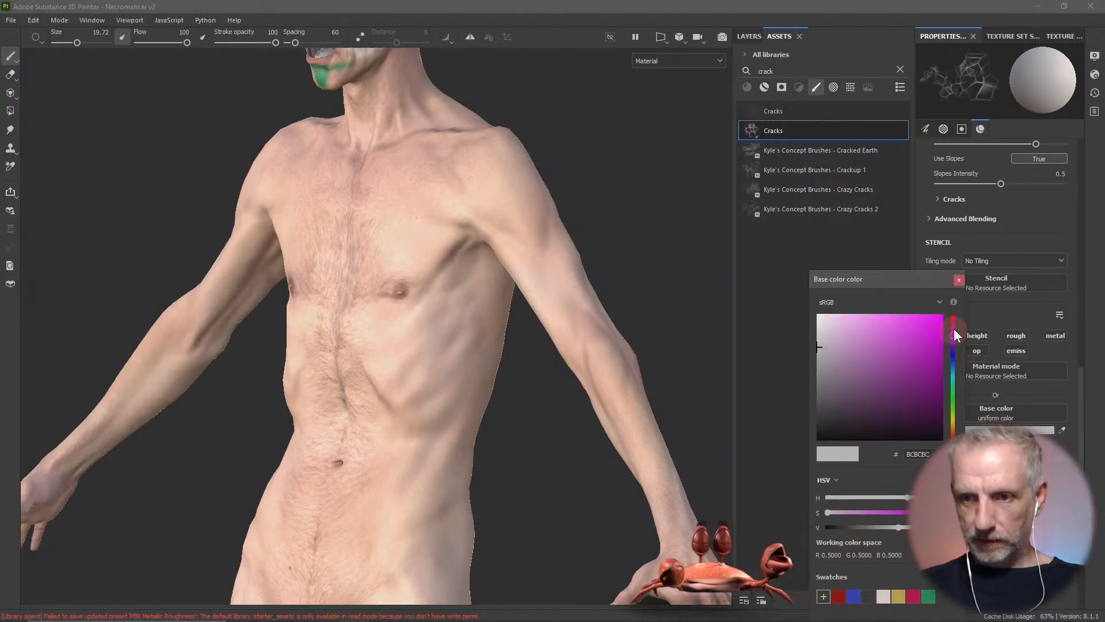
pyautogui.moveTo(931, 334); pyautogui.dragTo(944, 326)
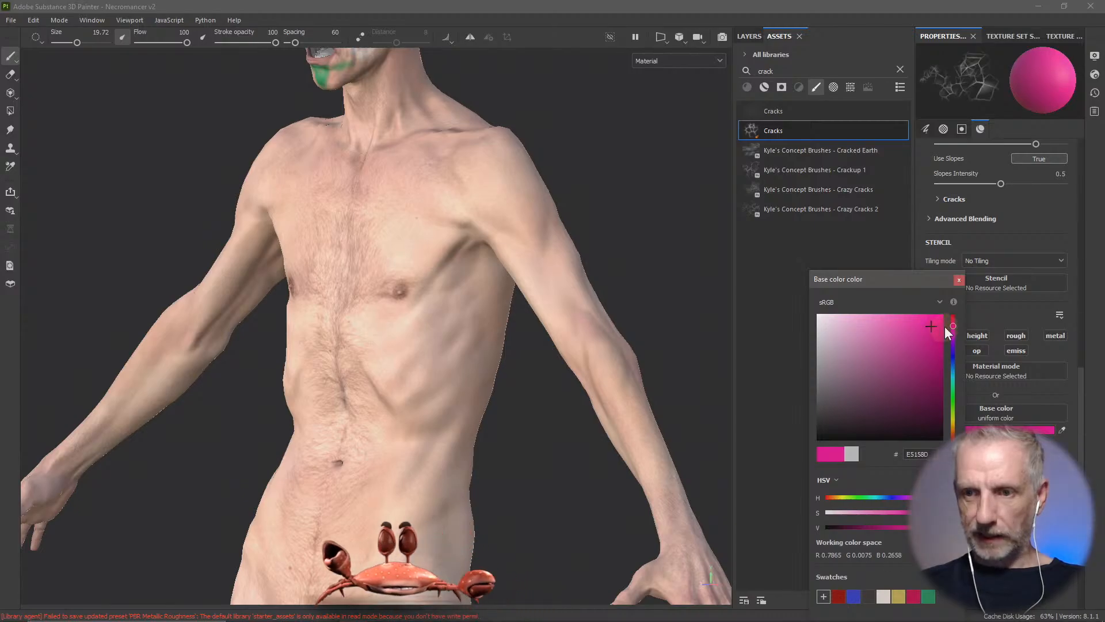
pyautogui.click(952, 317)
pyautogui.click(929, 336)
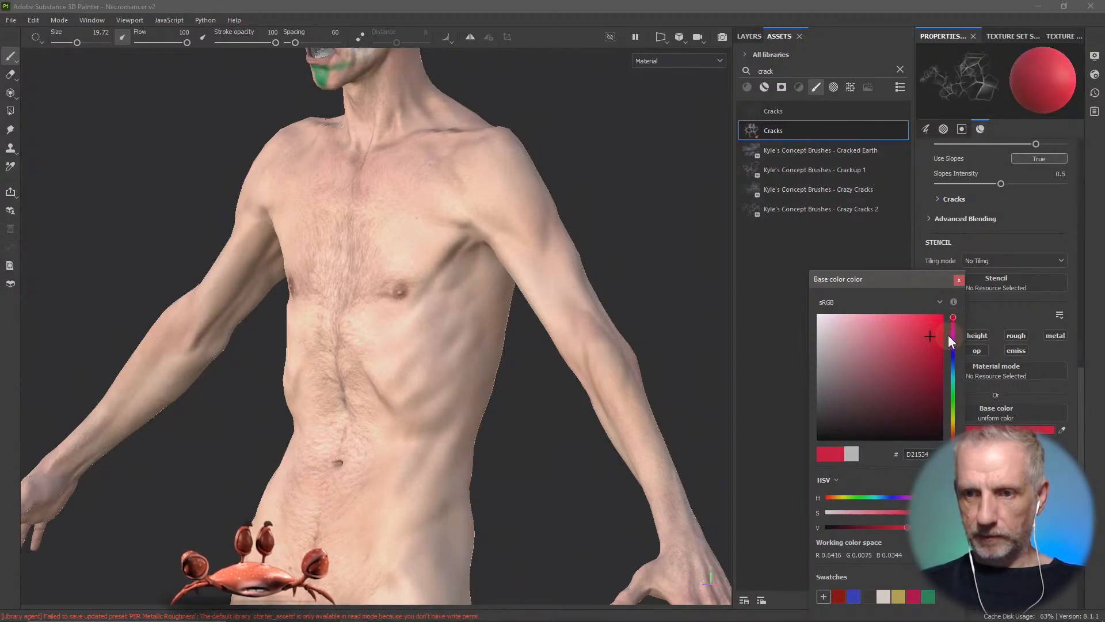
pyautogui.click(925, 361)
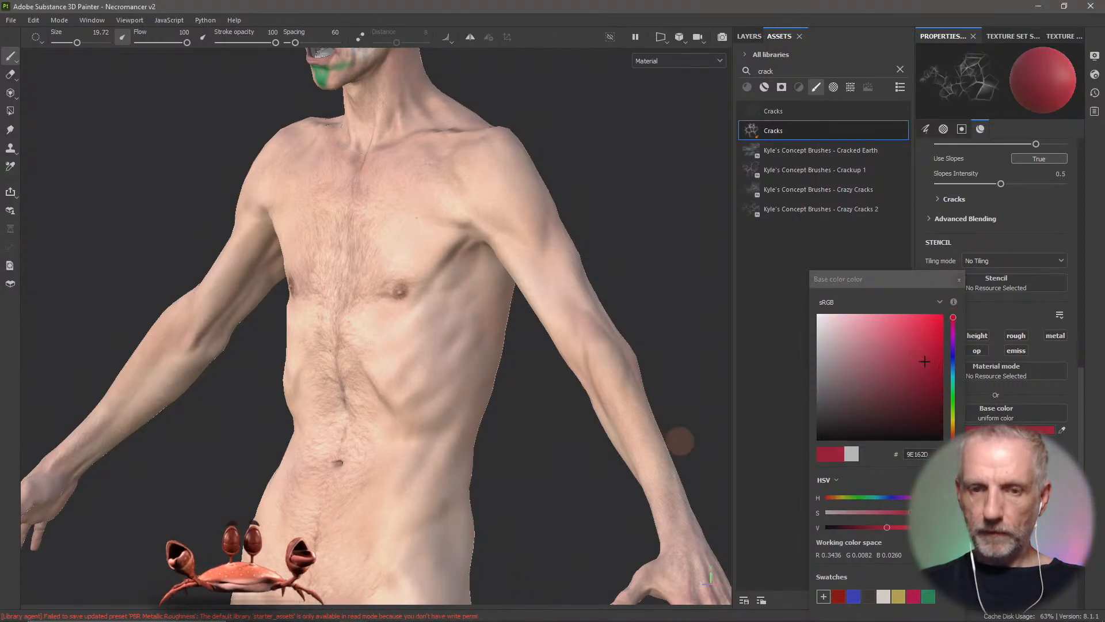
# Try painting red color-only cracks across the chest, abdomen, shoulders and both arms.
pyautogui.moveTo(425, 315)
pyautogui.mouseDown()
pyautogui.moveTo(441, 295)
pyautogui.moveTo(442, 414)
pyautogui.moveTo(406, 449)
pyautogui.moveTo(413, 219)
pyautogui.moveTo(381, 523)
pyautogui.moveTo(351, 457)
pyautogui.moveTo(400, 434)
pyautogui.mouseUp()
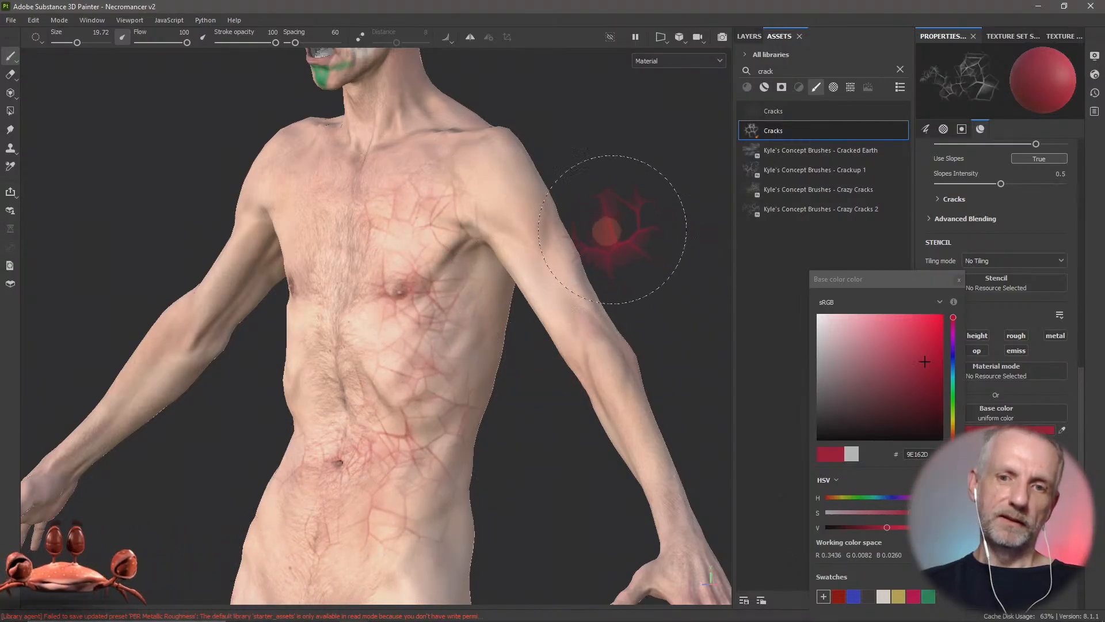
pyautogui.moveTo(612, 228)
pyautogui.mouseDown()
pyautogui.moveTo(582, 227)
pyautogui.moveTo(633, 533)
pyautogui.mouseUp()
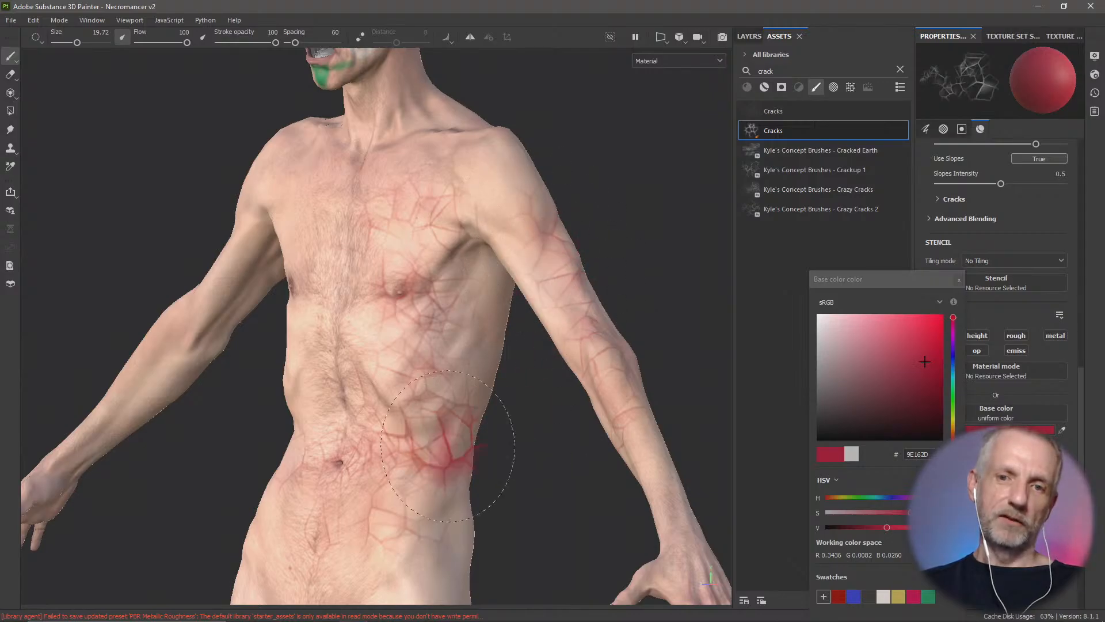
pyautogui.keyDown('alt'); pyautogui.moveTo(492, 449); pyautogui.dragTo(651, 453); pyautogui.keyUp('alt')
pyautogui.keyDown('alt'); pyautogui.moveTo(496, 481); pyautogui.dragTo(645, 454); pyautogui.keyUp('alt')
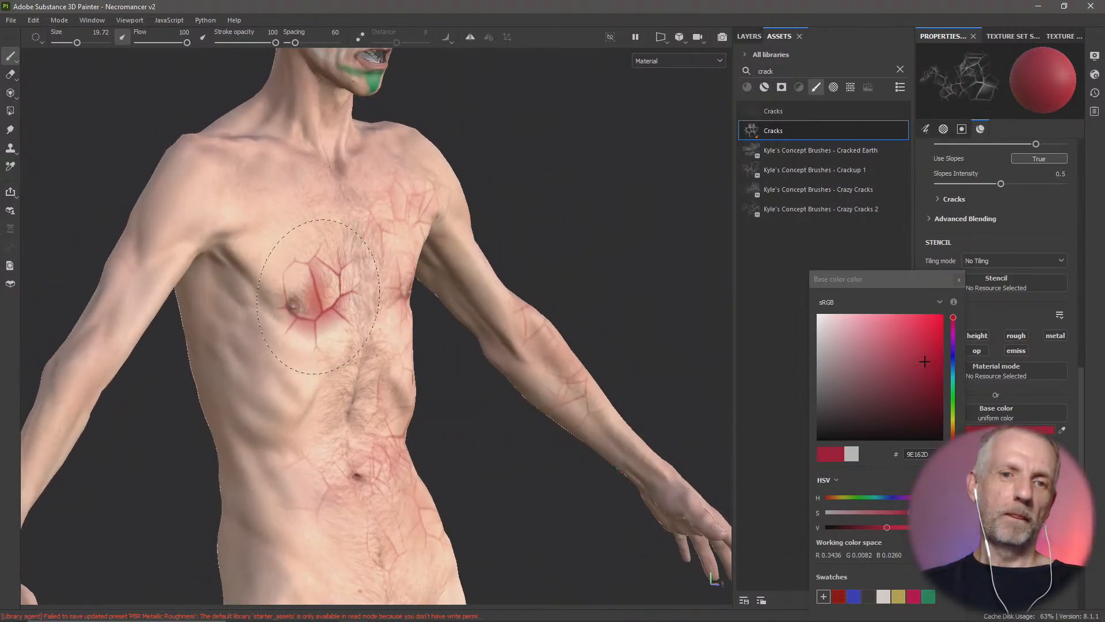
pyautogui.moveTo(288, 213)
pyautogui.mouseDown()
pyautogui.moveTo(277, 415)
pyautogui.moveTo(247, 270)
pyautogui.moveTo(82, 371)
pyautogui.moveTo(206, 187)
pyautogui.moveTo(65, 415)
pyautogui.mouseUp()
pyautogui.keyDown('alt'); pyautogui.moveTo(235, 449); pyautogui.dragTo(51, 449); pyautogui.keyUp('alt')
pyautogui.keyDown('alt'); pyautogui.moveTo(232, 390); pyautogui.dragTo(232, 374, button='middle'); pyautogui.keyUp('alt')
pyautogui.moveTo(277, 505); pyautogui.dragTo(286, 513)
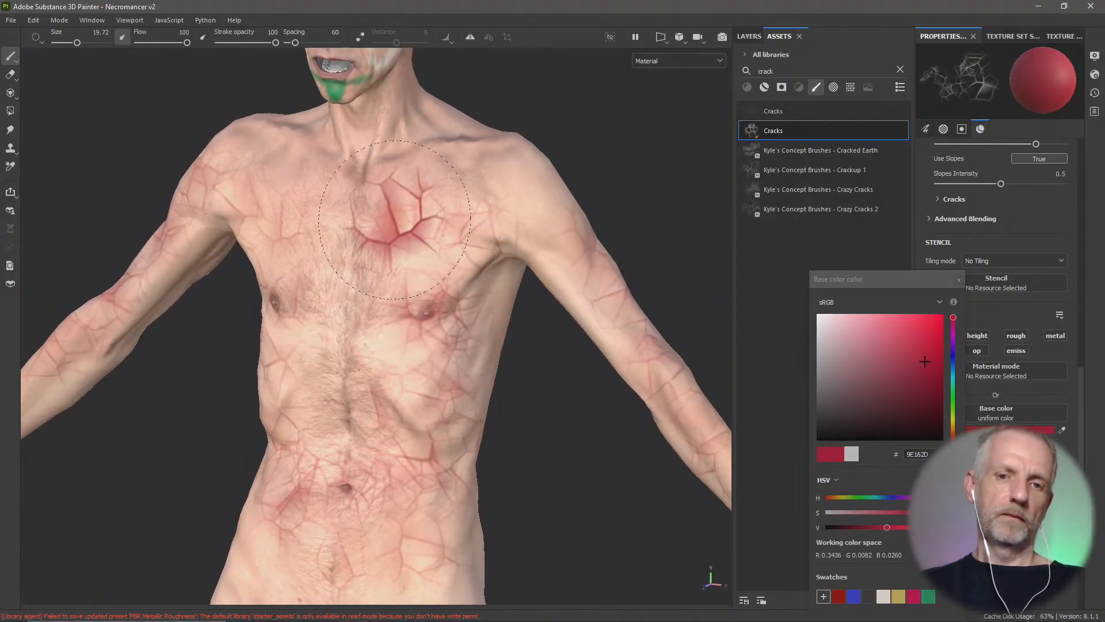
# Try extending the red color-only cracks over the shoulders and upper back.
pyautogui.moveTo(553, 225)
pyautogui.keyDown('alt'); pyautogui.mouseDown()
pyautogui.moveTo(459, 251)
pyautogui.moveTo(230, 247)
pyautogui.moveTo(55, 338)
pyautogui.mouseUp(); pyautogui.keyUp('alt')
pyautogui.keyDown('alt'); pyautogui.moveTo(57, 338); pyautogui.dragTo(11, 363, button='middle'); pyautogui.keyUp('alt')
pyautogui.scroll(-2, 341, 259)
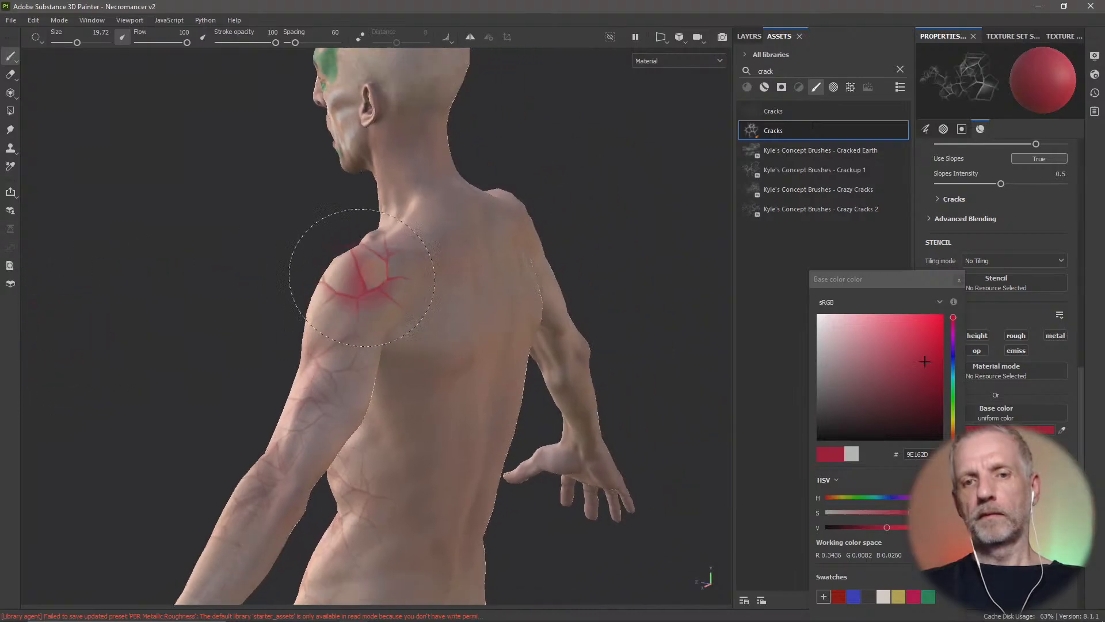
pyautogui.moveTo(443, 275)
pyautogui.keyDown('alt'); pyautogui.mouseDown()
pyautogui.moveTo(456, 229)
pyautogui.moveTo(357, 280)
pyautogui.moveTo(333, 276)
pyautogui.mouseUp(); pyautogui.keyUp('alt')
pyautogui.moveTo(355, 271)
pyautogui.mouseDown()
pyautogui.moveTo(461, 249)
pyautogui.moveTo(432, 454)
pyautogui.moveTo(509, 296)
pyautogui.moveTo(624, 258)
pyautogui.mouseUp()
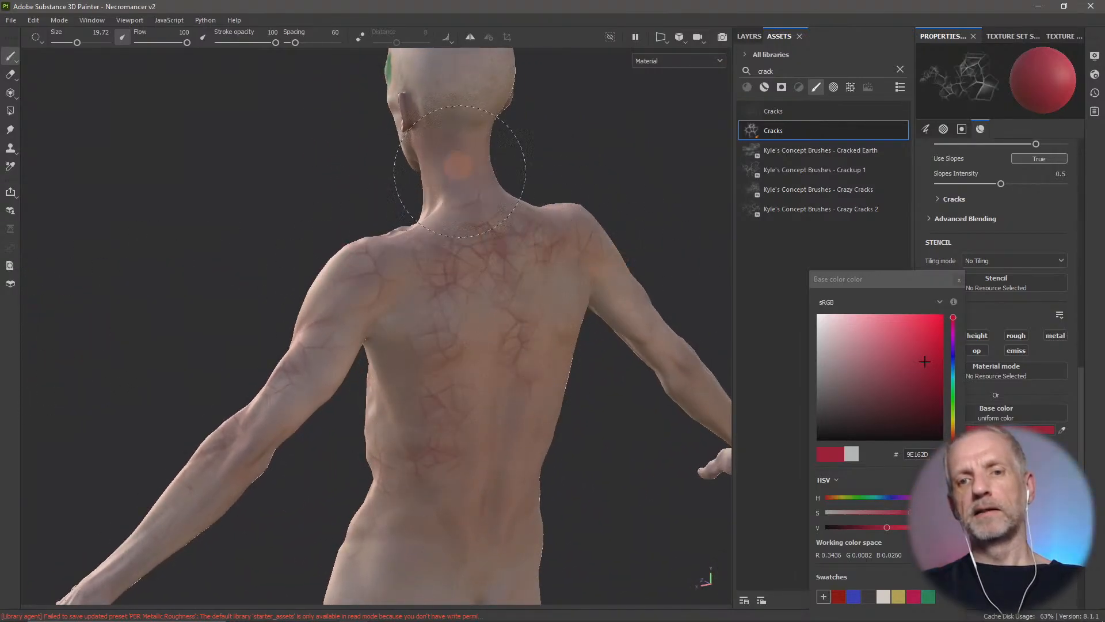
pyautogui.moveTo(217, 283)
pyautogui.keyDown('alt'); pyautogui.mouseDown()
pyautogui.moveTo(553, 262)
pyautogui.moveTo(640, 236)
pyautogui.mouseUp(); pyautogui.keyUp('alt')
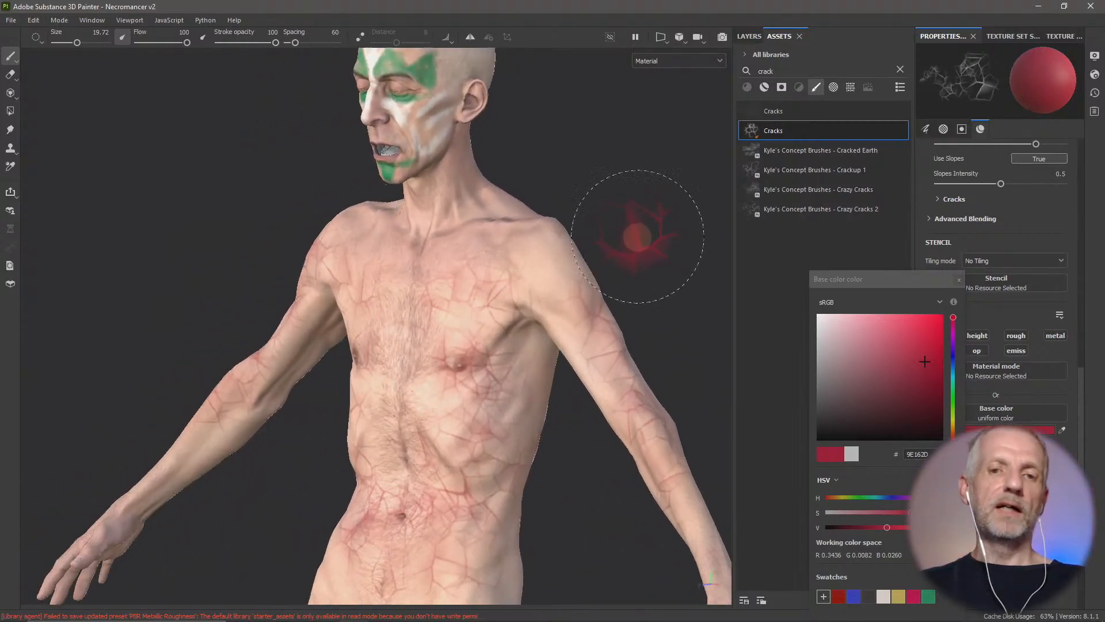
# Close the base color picker and undo the red color-only cracks on the body.
pyautogui.scroll(3, 639, 236)
pyautogui.keyDown('alt'); pyautogui.moveTo(573, 283); pyautogui.dragTo(619, 354, button='middle'); pyautogui.keyUp('alt')
pyautogui.keyDown('alt'); pyautogui.moveTo(619, 354); pyautogui.dragTo(637, 310); pyautogui.keyUp('alt')
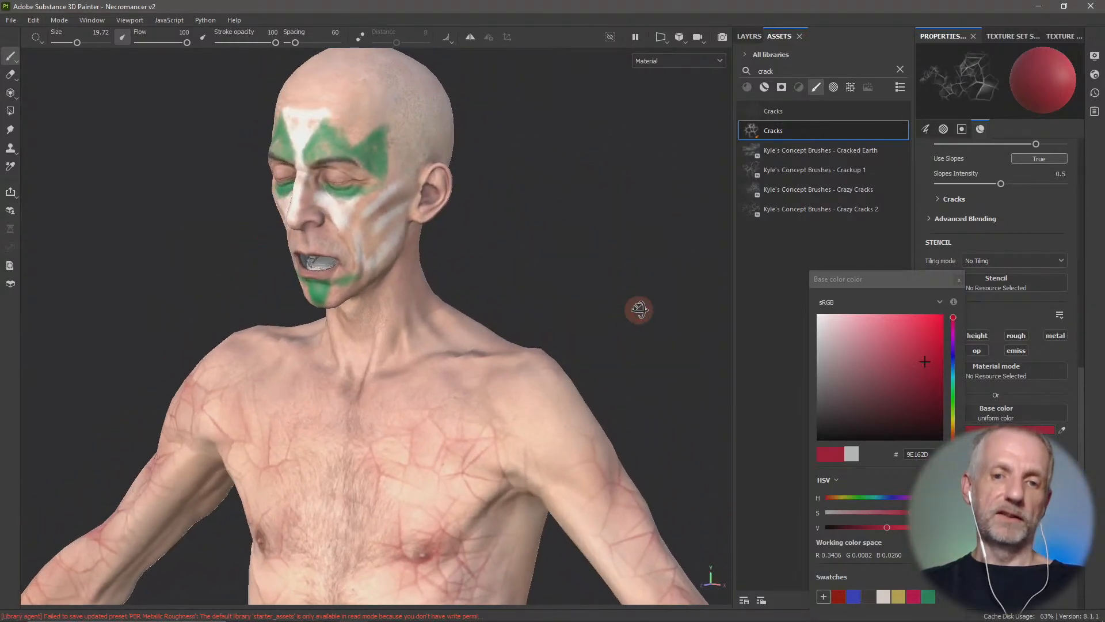
pyautogui.click(957, 280)
pyautogui.press('ctrl')
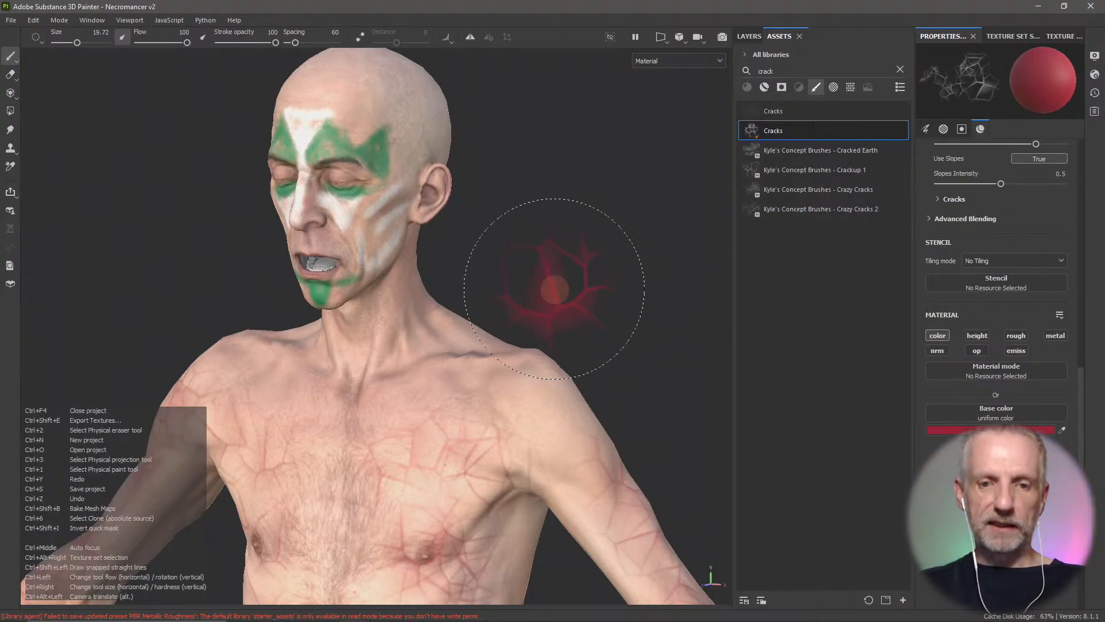
pyautogui.hotkey('ctrl', 'z')
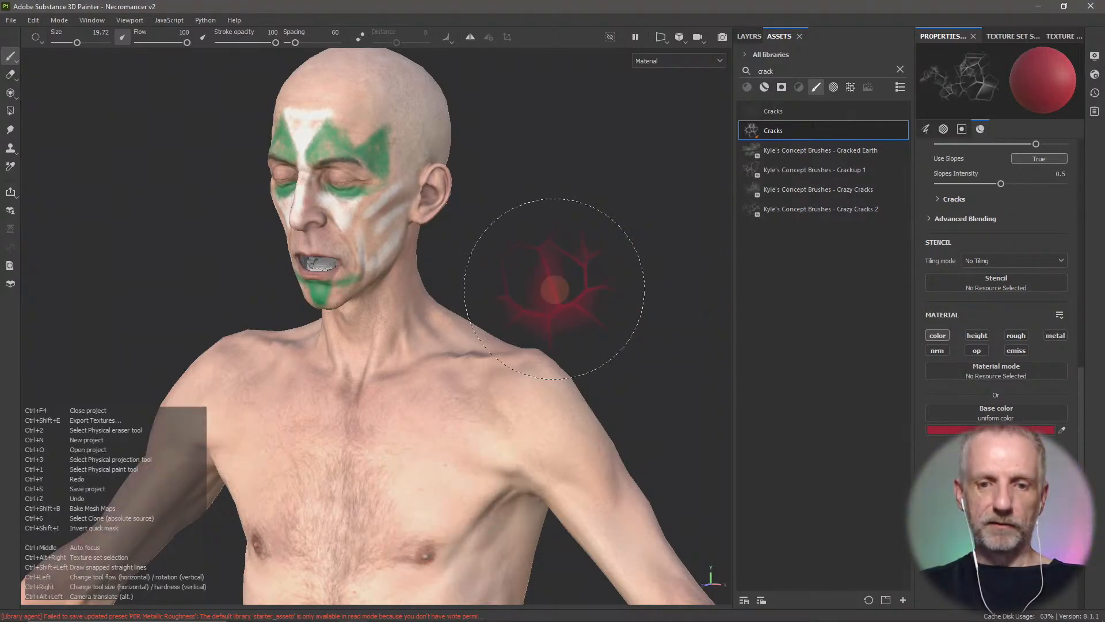
# Enable the height channel alongside color and paint cracks across the chest, shoulders and upper arms.
pyautogui.click(979, 336)
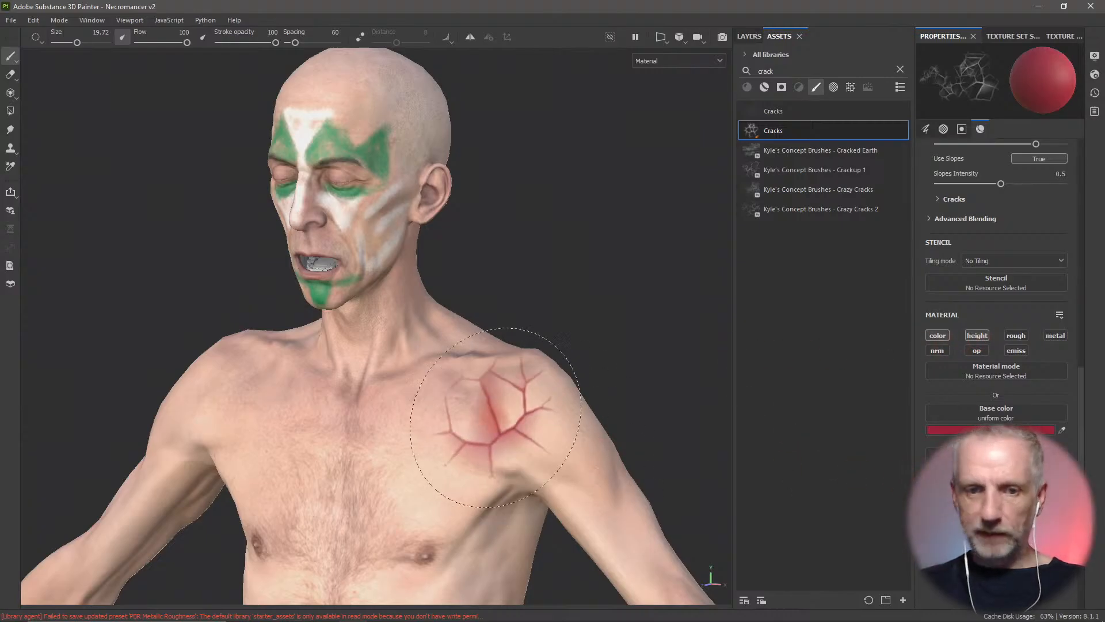
pyautogui.moveTo(474, 395); pyautogui.dragTo(456, 370)
pyautogui.moveTo(391, 397)
pyautogui.mouseDown()
pyautogui.moveTo(292, 525)
pyautogui.moveTo(269, 403)
pyautogui.moveTo(231, 409)
pyautogui.moveTo(221, 425)
pyautogui.mouseUp()
# Examine the color-and-height cracks on the chest, shoulders and upper arms from several angles and distances.
pyautogui.moveTo(441, 462)
pyautogui.keyDown('alt'); pyautogui.mouseDown()
pyautogui.moveTo(599, 387)
pyautogui.moveTo(696, 386)
pyautogui.moveTo(513, 387)
pyautogui.moveTo(402, 333)
pyautogui.moveTo(634, 445)
pyautogui.moveTo(492, 427)
pyautogui.moveTo(637, 439)
pyautogui.moveTo(813, 412)
pyautogui.moveTo(804, 420)
pyautogui.mouseUp(); pyautogui.keyUp('alt')
pyautogui.moveTo(654, 397)
pyautogui.keyDown('alt'); pyautogui.mouseDown(button='middle')
pyautogui.moveTo(576, 346)
pyautogui.moveTo(578, 291)
pyautogui.mouseUp(button='middle'); pyautogui.keyUp('alt')
pyautogui.moveTo(556, 362)
pyautogui.keyDown('alt'); pyautogui.mouseDown(button='middle')
pyautogui.moveTo(557, 315)
pyautogui.moveTo(530, 272)
pyautogui.mouseUp(button='middle'); pyautogui.keyUp('alt')
pyautogui.scroll(2, 529, 358)
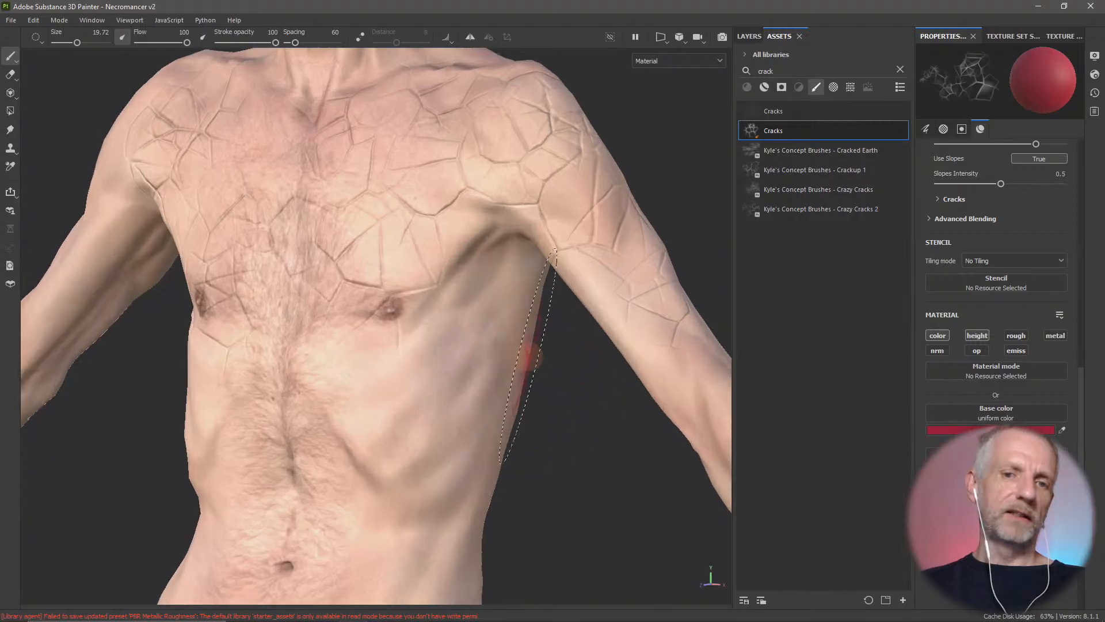
pyautogui.moveTo(528, 357)
pyautogui.keyDown('alt'); pyautogui.mouseDown()
pyautogui.moveTo(527, 333)
pyautogui.moveTo(558, 375)
pyautogui.mouseUp(); pyautogui.keyUp('alt')
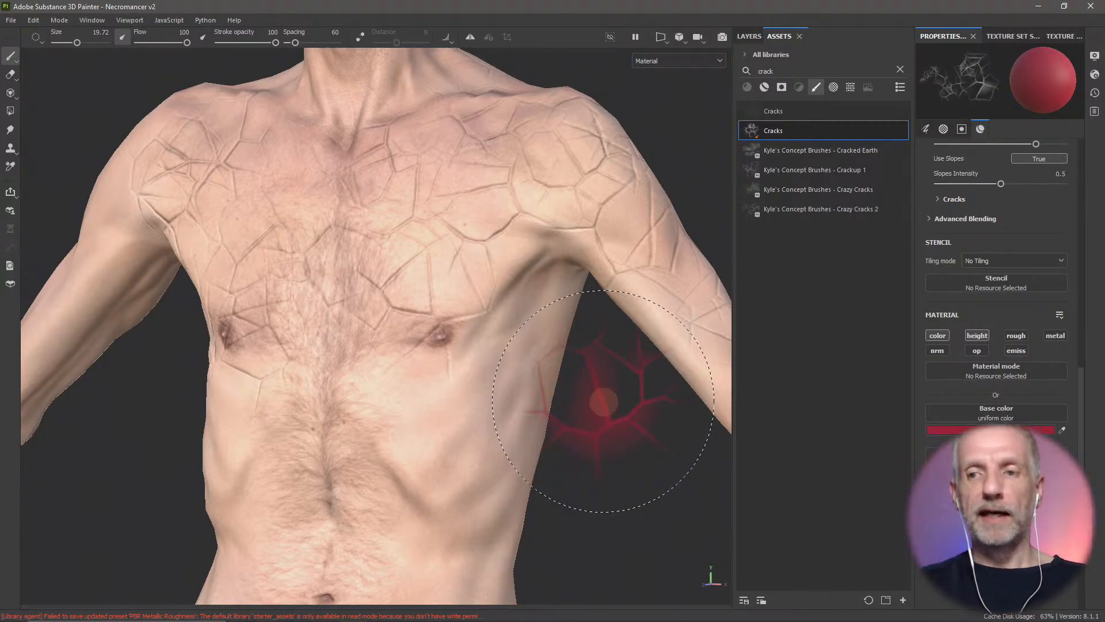
pyautogui.click(977, 335)
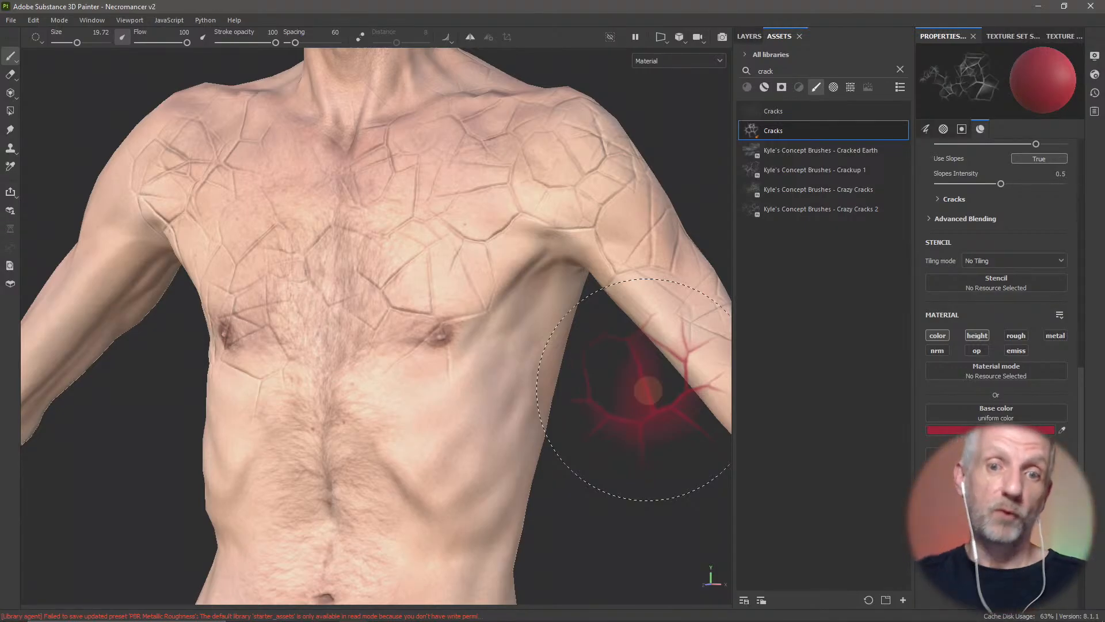
pyautogui.moveTo(585, 321); pyautogui.dragTo(604, 475, button='middle')
pyautogui.keyDown('alt'); pyautogui.moveTo(557, 453); pyautogui.dragTo(507, 457); pyautogui.keyUp('alt')
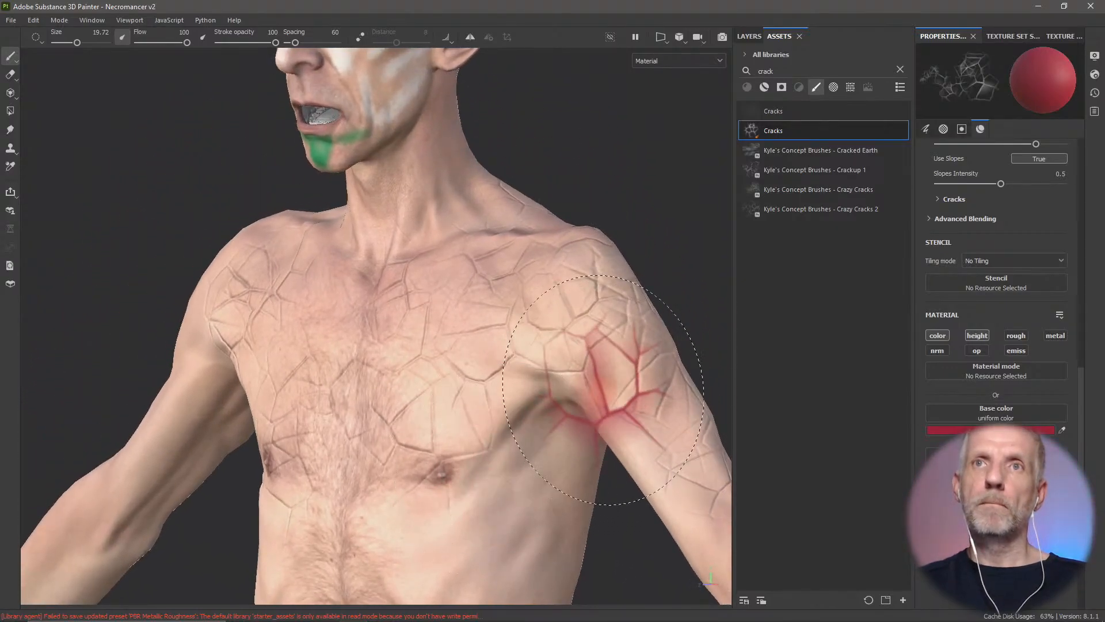
pyautogui.moveTo(603, 390)
pyautogui.keyDown('alt'); pyautogui.mouseDown()
pyautogui.moveTo(581, 402)
pyautogui.moveTo(527, 390)
pyautogui.moveTo(550, 459)
pyautogui.moveTo(561, 426)
pyautogui.mouseUp(); pyautogui.keyUp('alt')
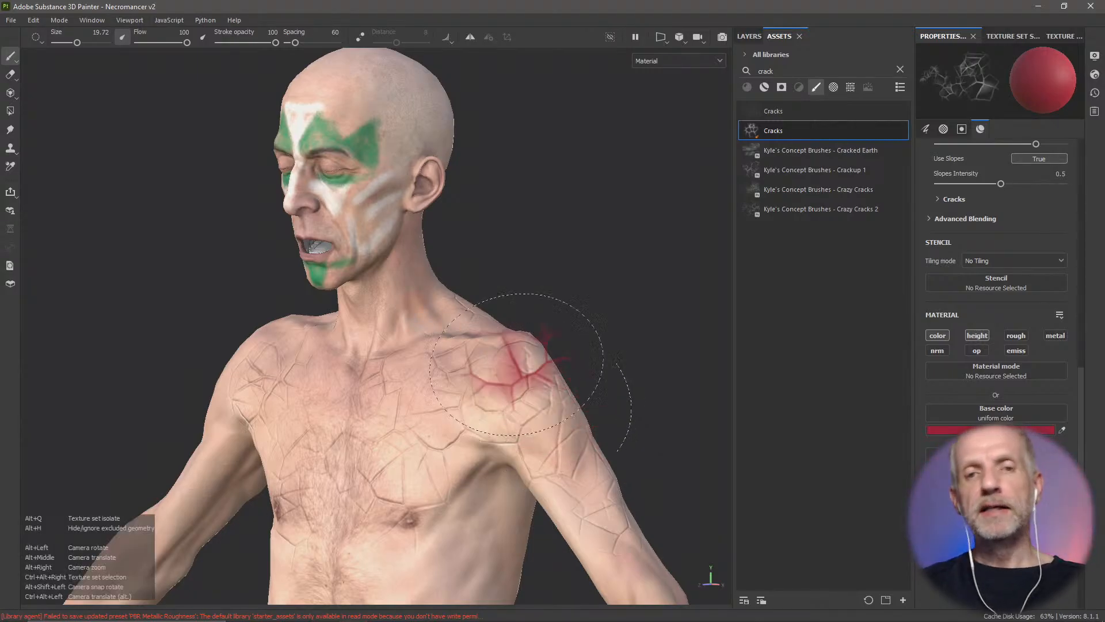
# Switch to DAZ Studio and examine the painted head from the side in the viewport.
pyautogui.hotkey('alt', 'Tab')
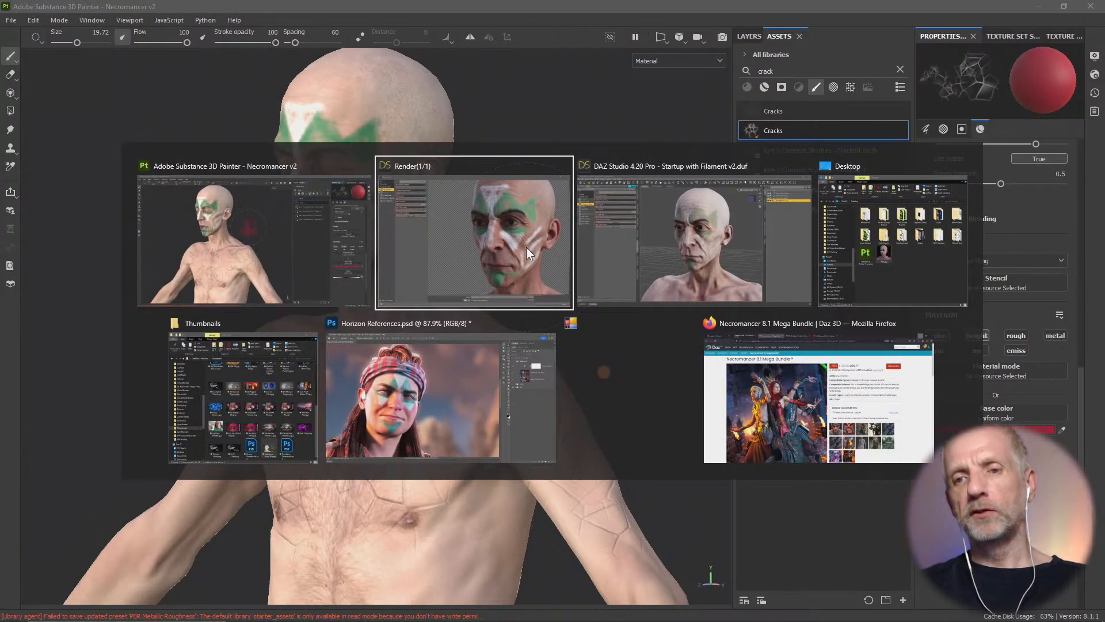
pyautogui.hotkey('alt', 'Tab')
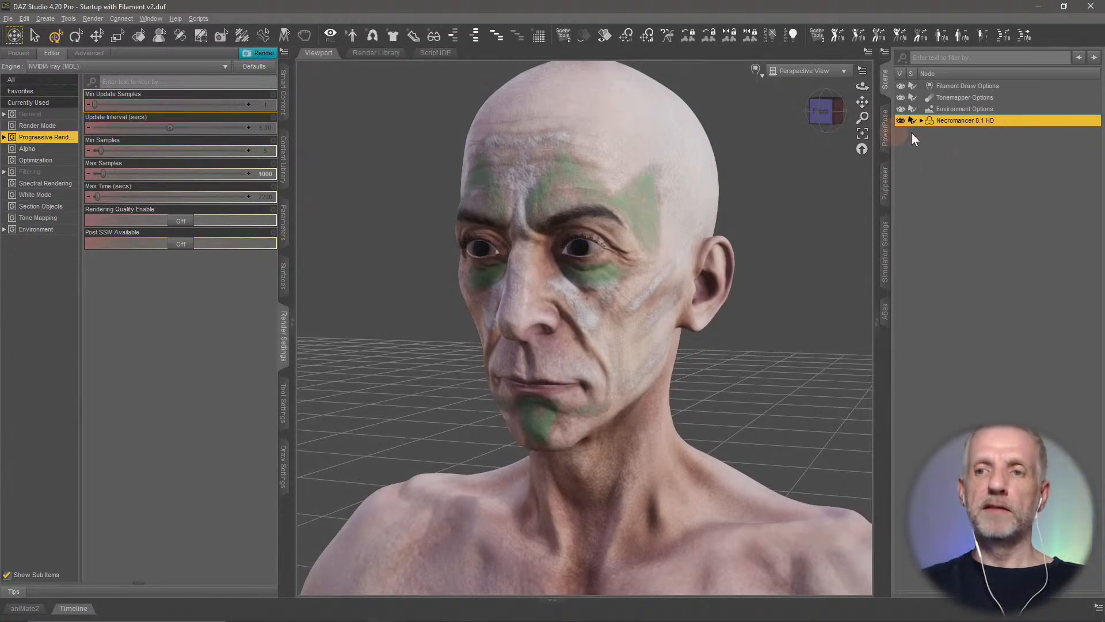
pyautogui.moveTo(682, 344)
pyautogui.keyDown('alt'); pyautogui.mouseDown()
pyautogui.moveTo(681, 329)
pyautogui.moveTo(689, 344)
pyautogui.moveTo(701, 339)
pyautogui.mouseUp(); pyautogui.keyUp('alt')
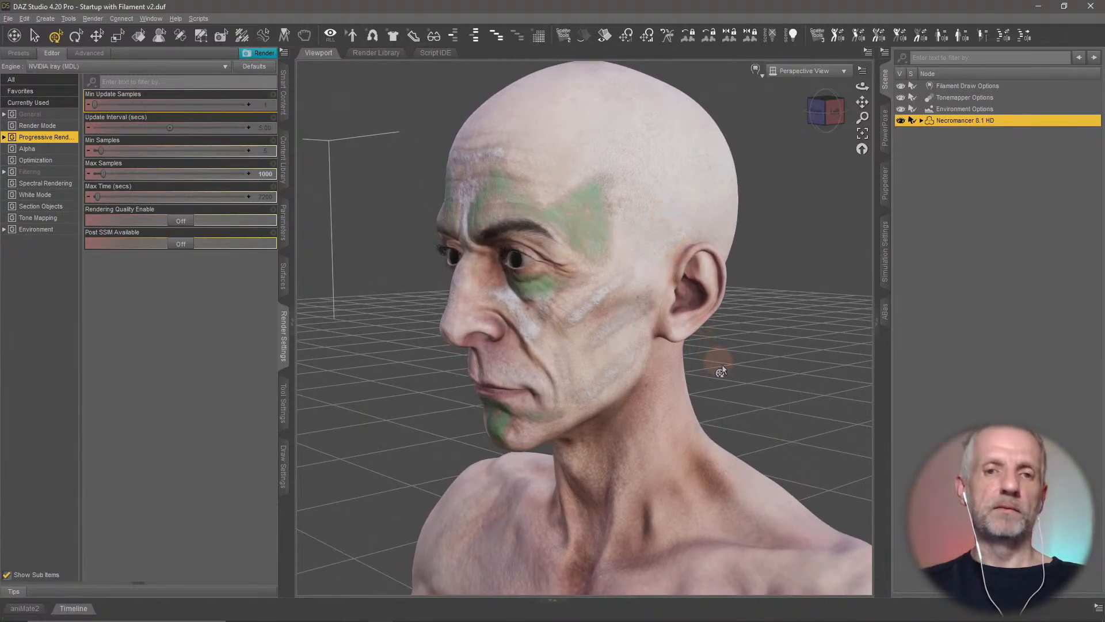
# Inspect the available UV Set options on the surfaces of the Necromancer's Face Paint Geoshell.
pyautogui.click(921, 121)
pyautogui.click(972, 167)
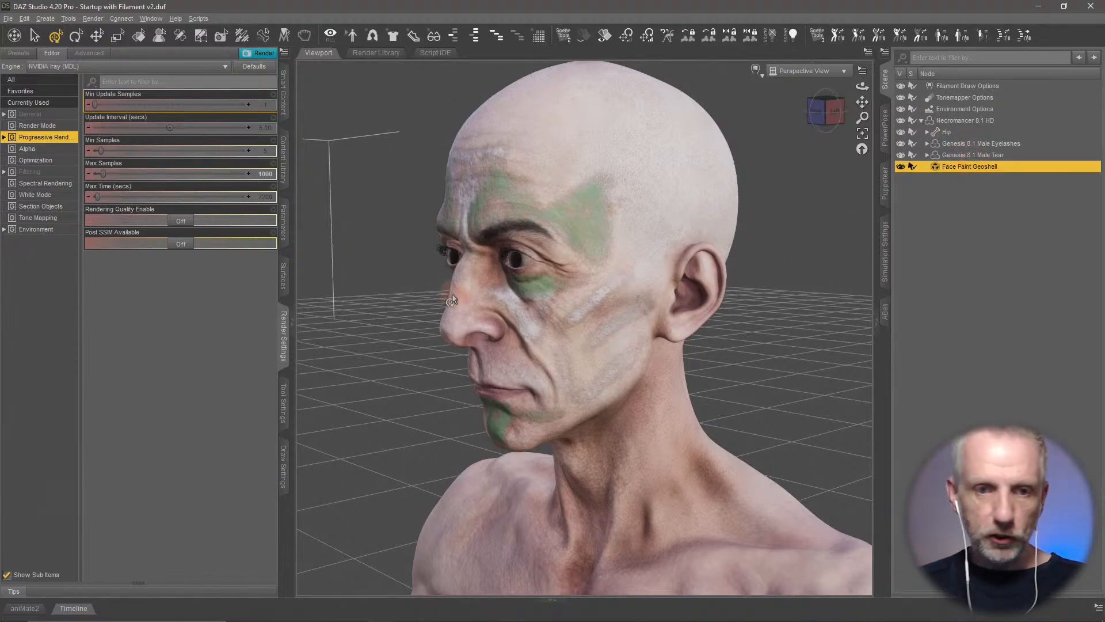
pyautogui.click(285, 291)
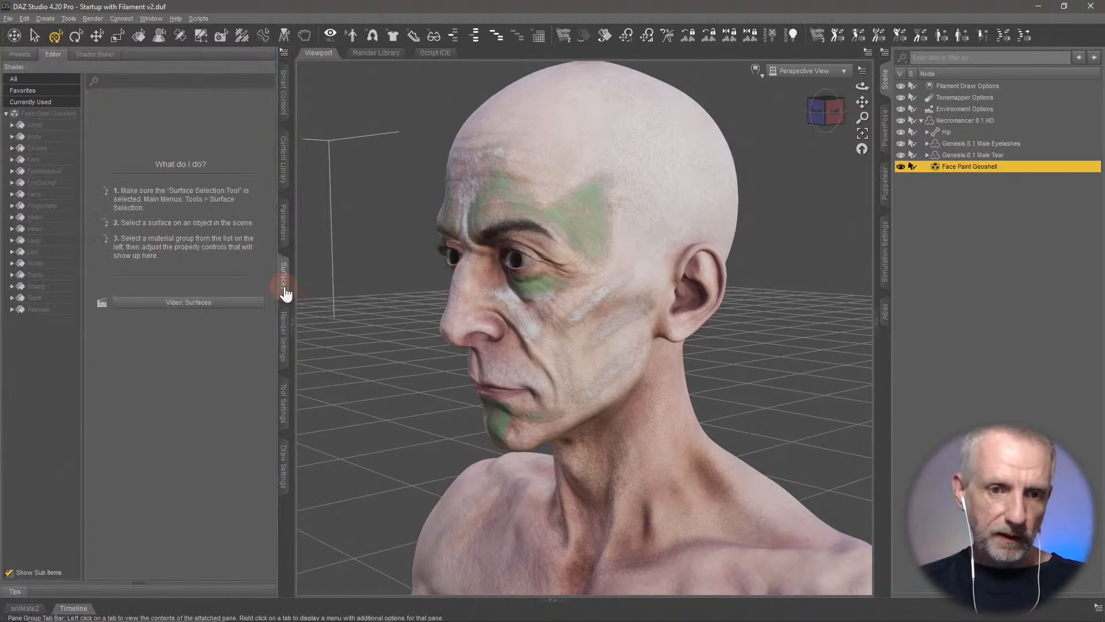
pyautogui.click(52, 113)
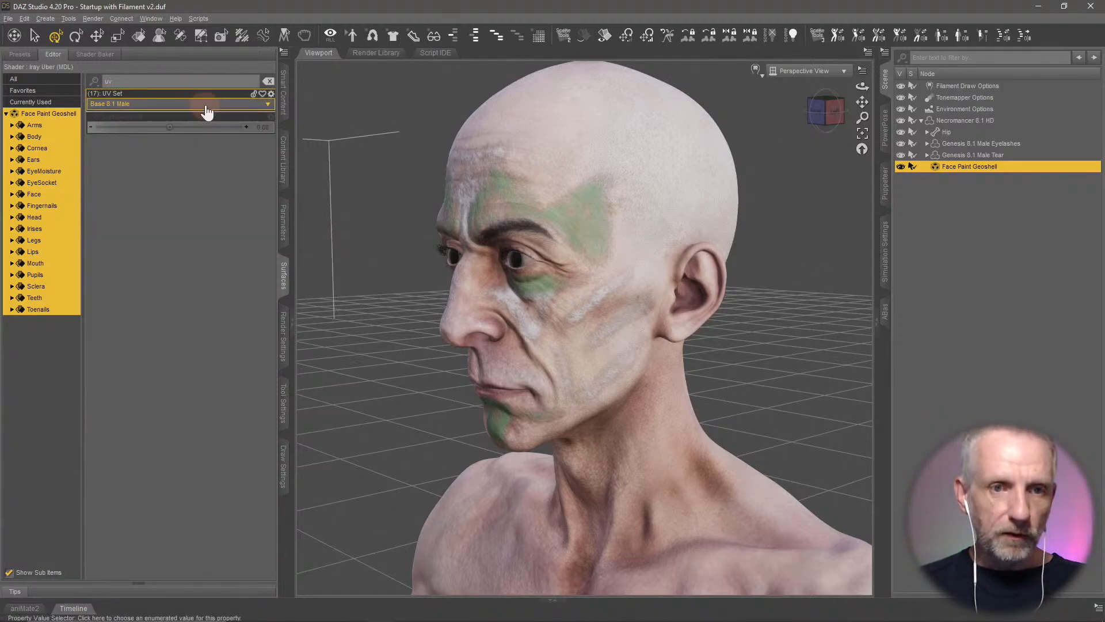
pyautogui.click(199, 104)
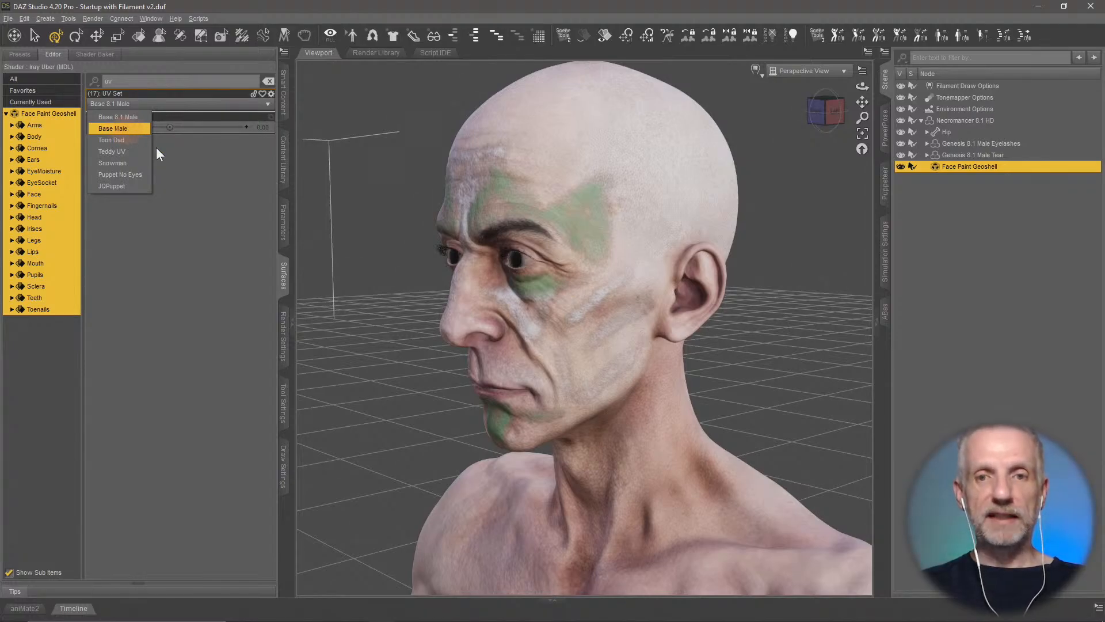
pyautogui.click(258, 218)
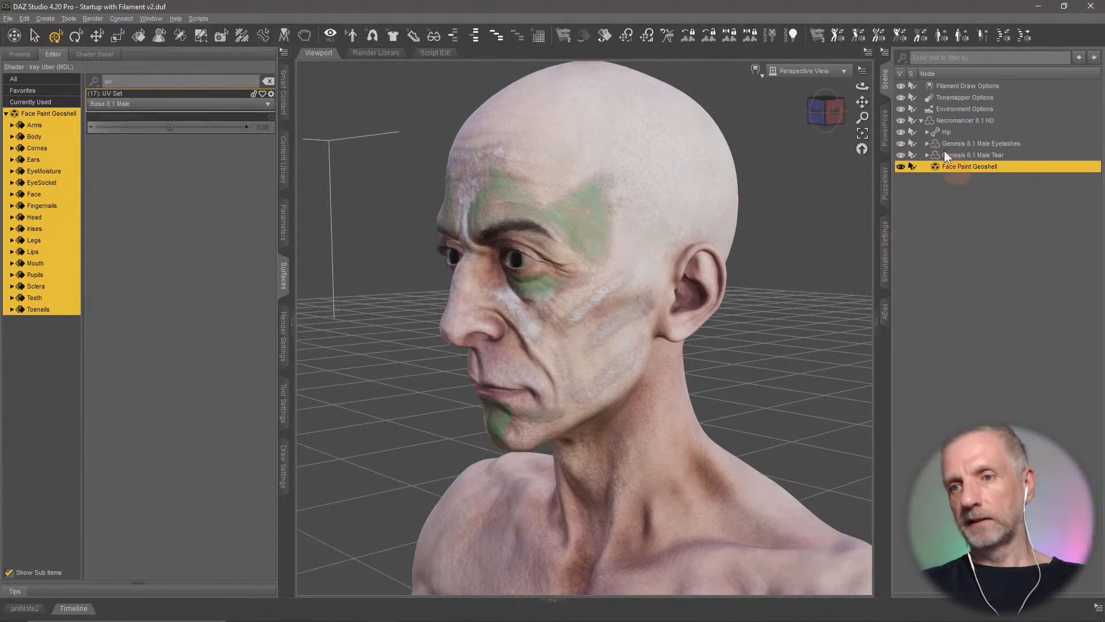
# Hide the Necromancer 8.1 HD figure and load the Lee 8 actor from the installed figure products.
pyautogui.click(921, 120)
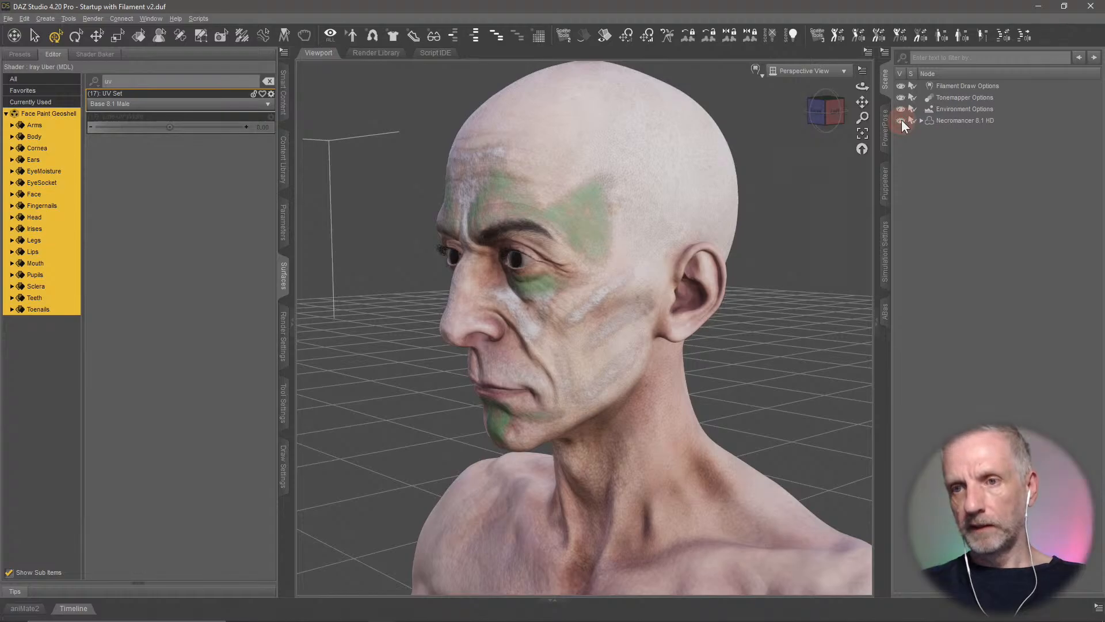
pyautogui.click(902, 121)
pyautogui.click(283, 92)
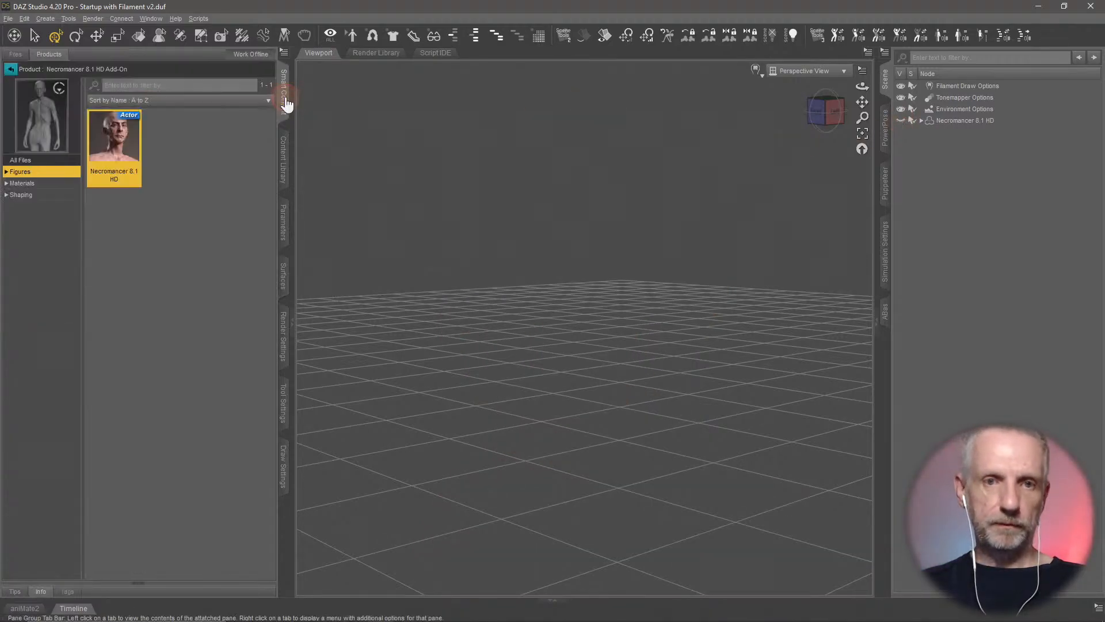
pyautogui.click(10, 70)
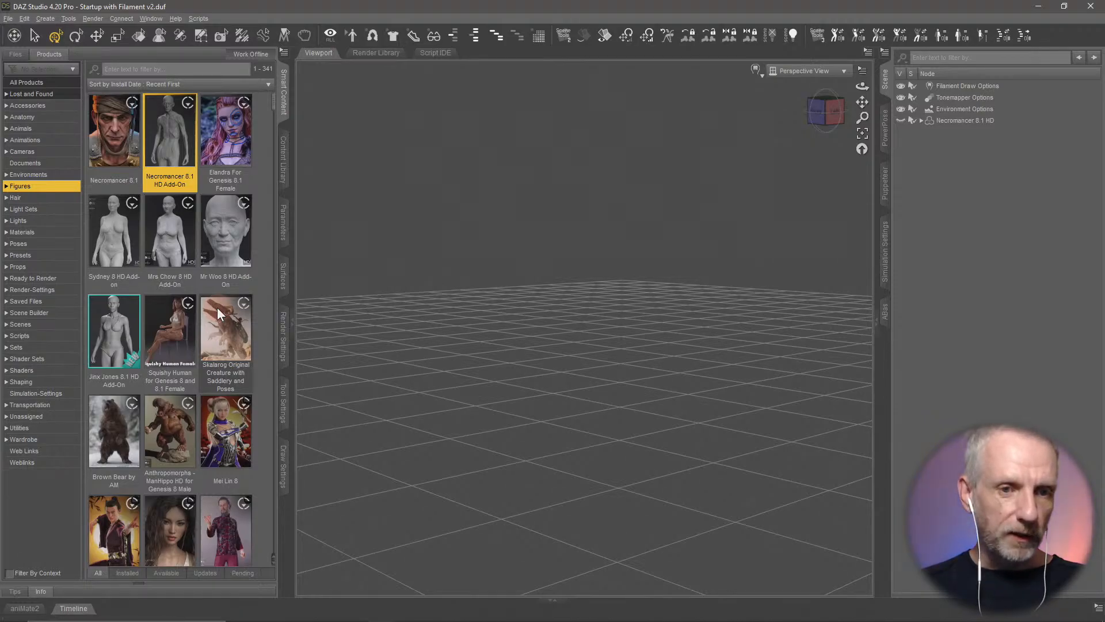
pyautogui.scroll(-3, 193, 319)
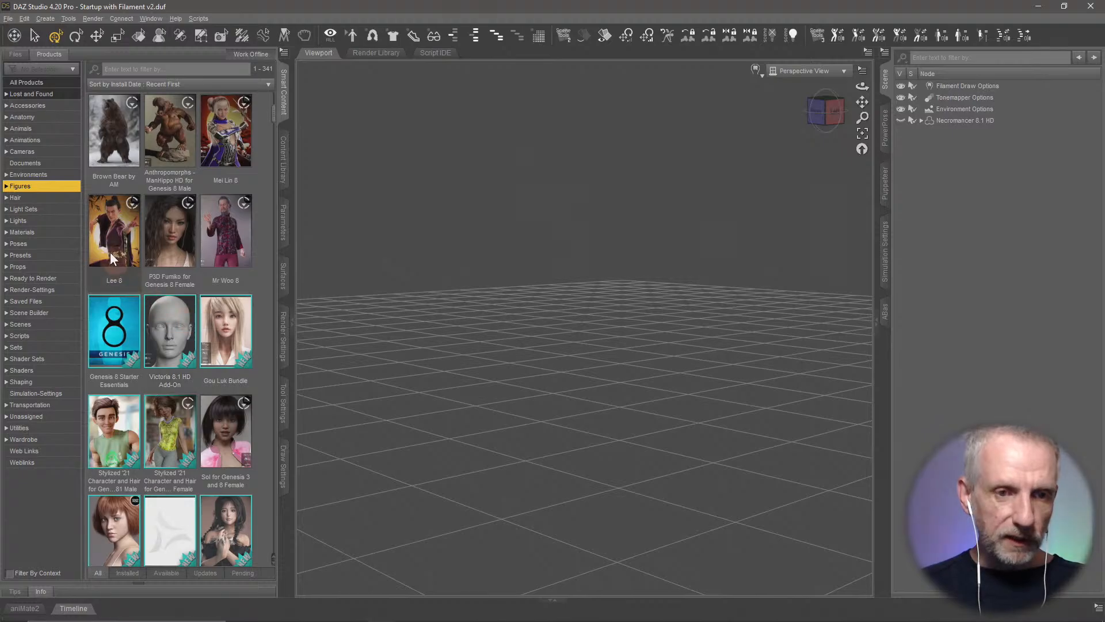
pyautogui.doubleClick(111, 244)
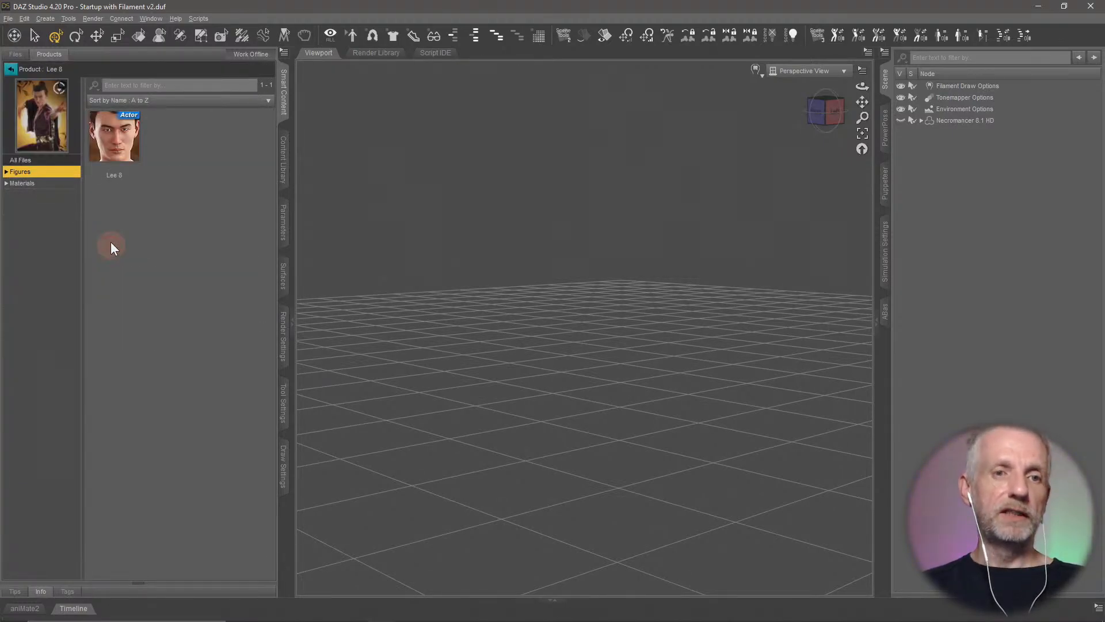
pyautogui.doubleClick(118, 148)
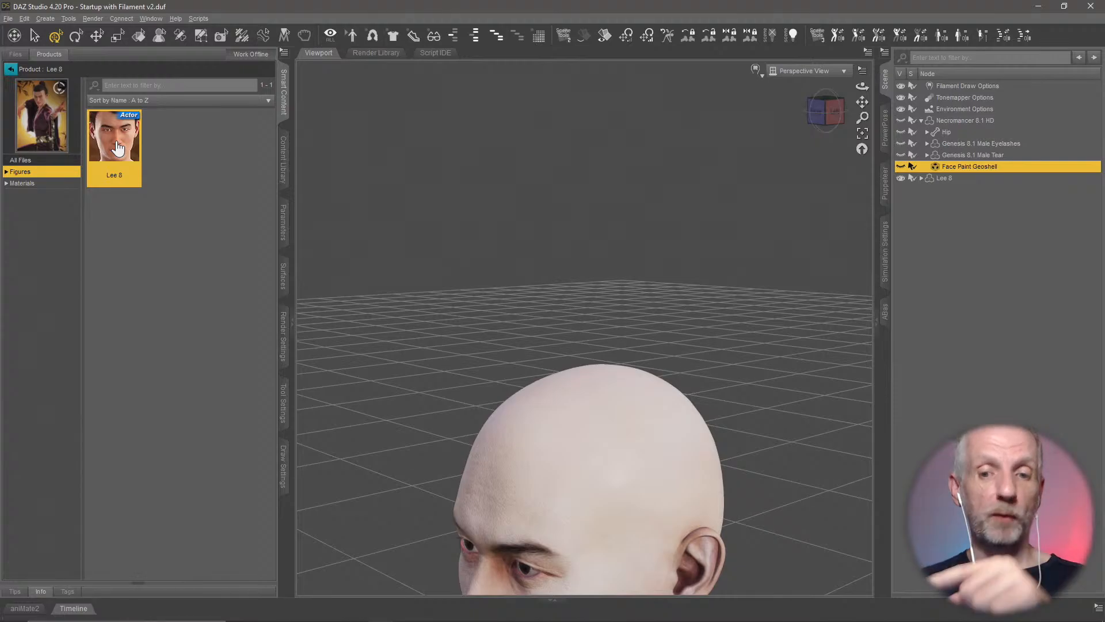
# Apply the Face Paint GEOSHELL wearable from the Bodypaint Promo folder to the Lee 8 figure.
pyautogui.moveTo(494, 341)
pyautogui.mouseDown(button='middle')
pyautogui.moveTo(491, 322)
pyautogui.moveTo(492, 349)
pyautogui.mouseUp(button='middle')
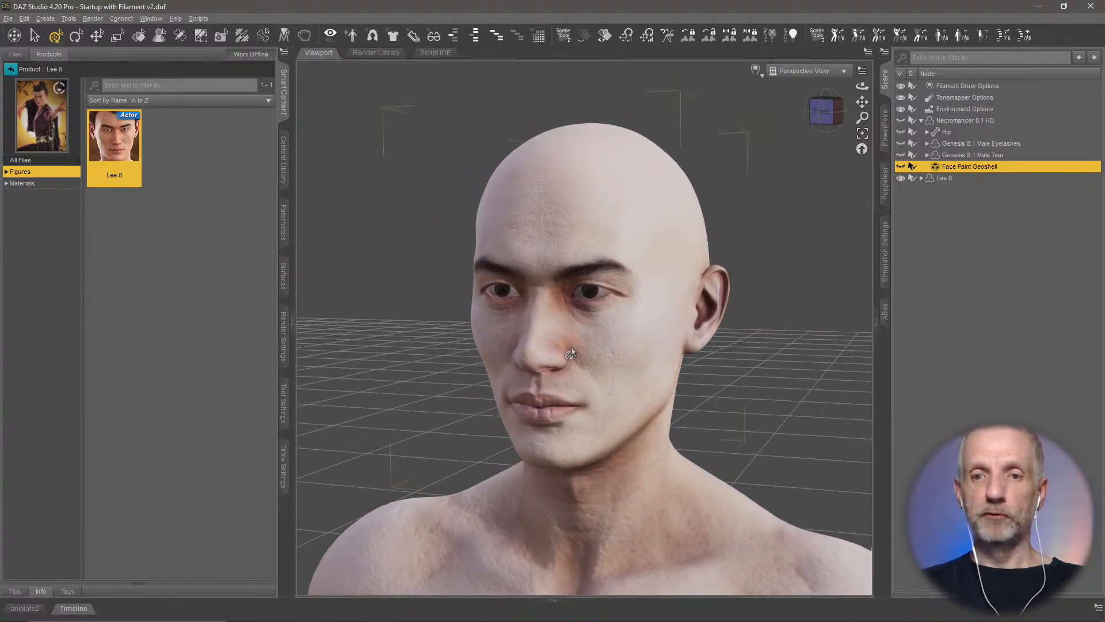
pyautogui.moveTo(612, 356); pyautogui.dragTo(626, 363, button='middle')
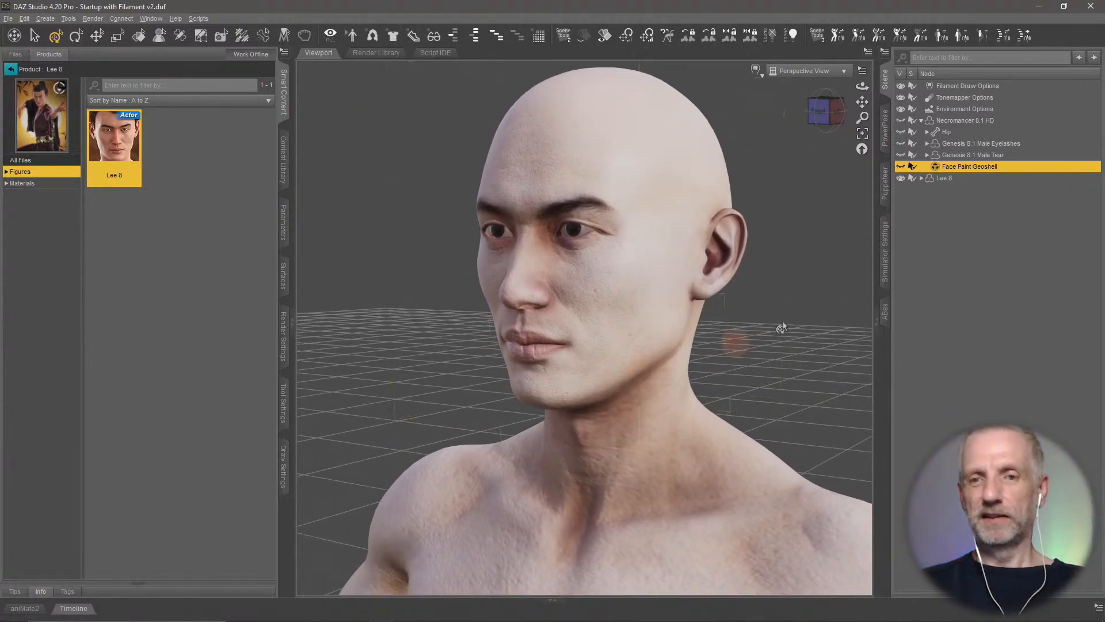
pyautogui.click(956, 178)
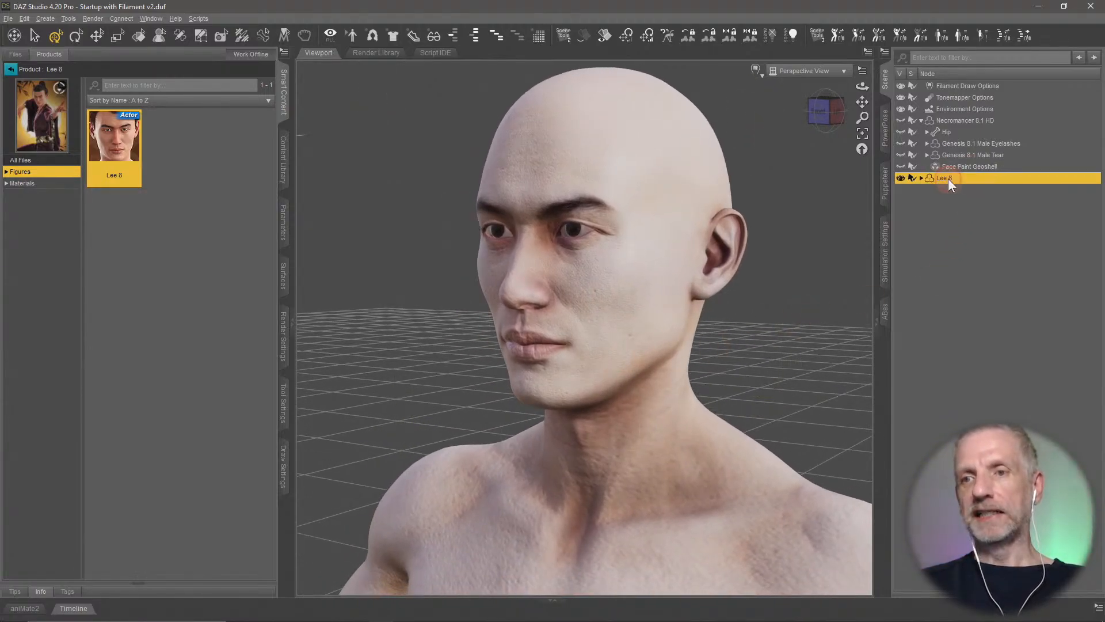
pyautogui.click(283, 159)
pyautogui.doubleClick(196, 127)
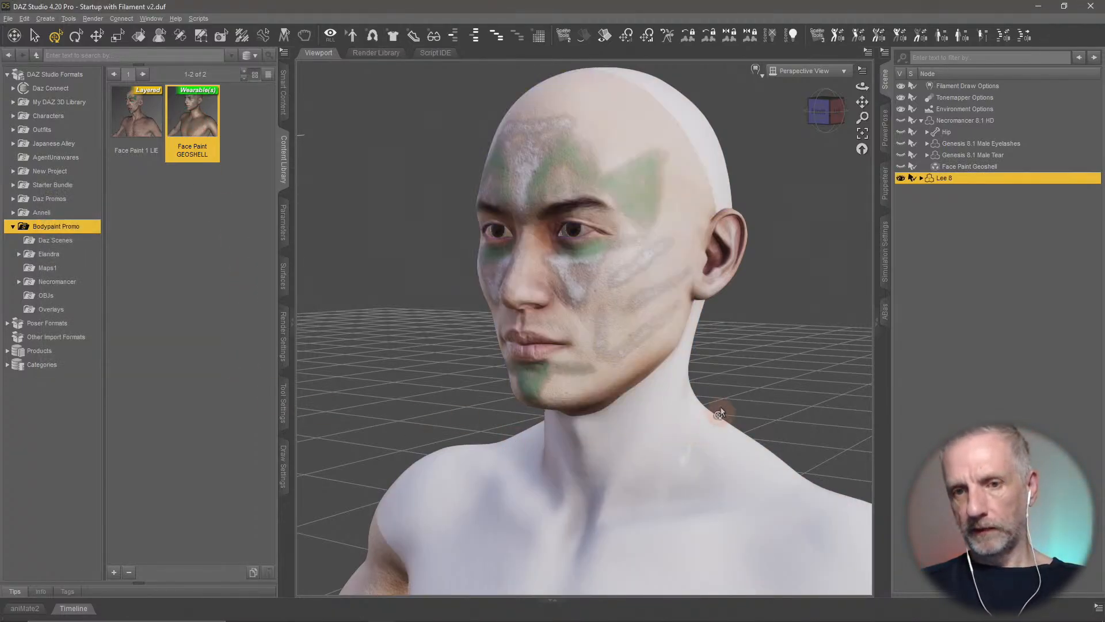
pyautogui.moveTo(725, 396)
pyautogui.mouseDown(button='middle')
pyautogui.moveTo(708, 395)
pyautogui.moveTo(731, 390)
pyautogui.moveTo(723, 395)
pyautogui.mouseUp(button='middle')
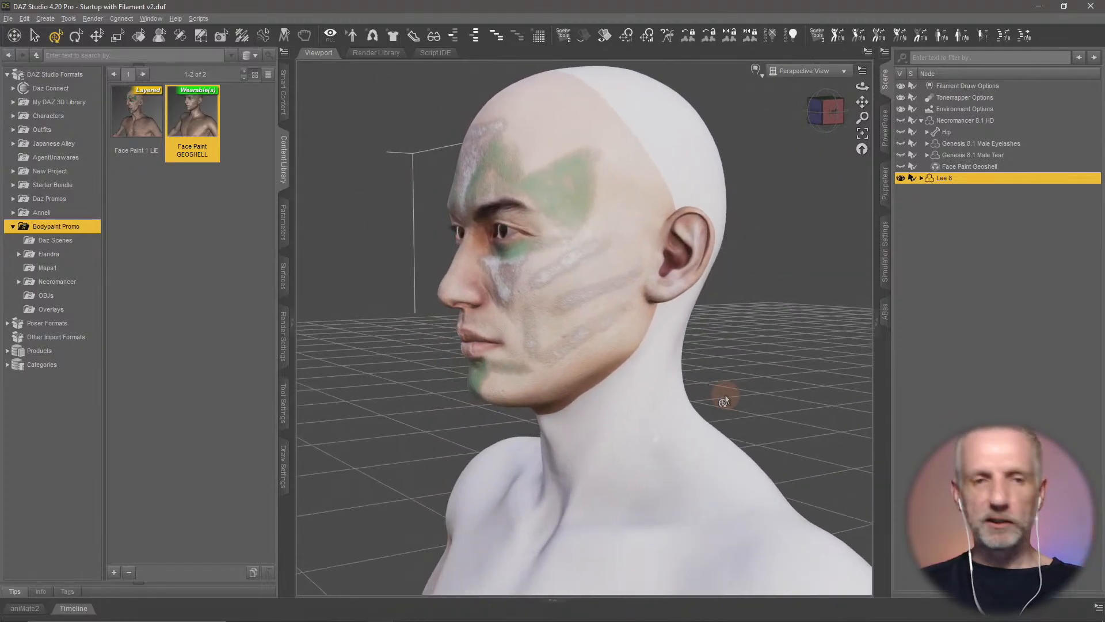
# Inspect the available UV Set options on all surfaces of Lee 8's Face Paint Geoshell.
pyautogui.click(284, 277)
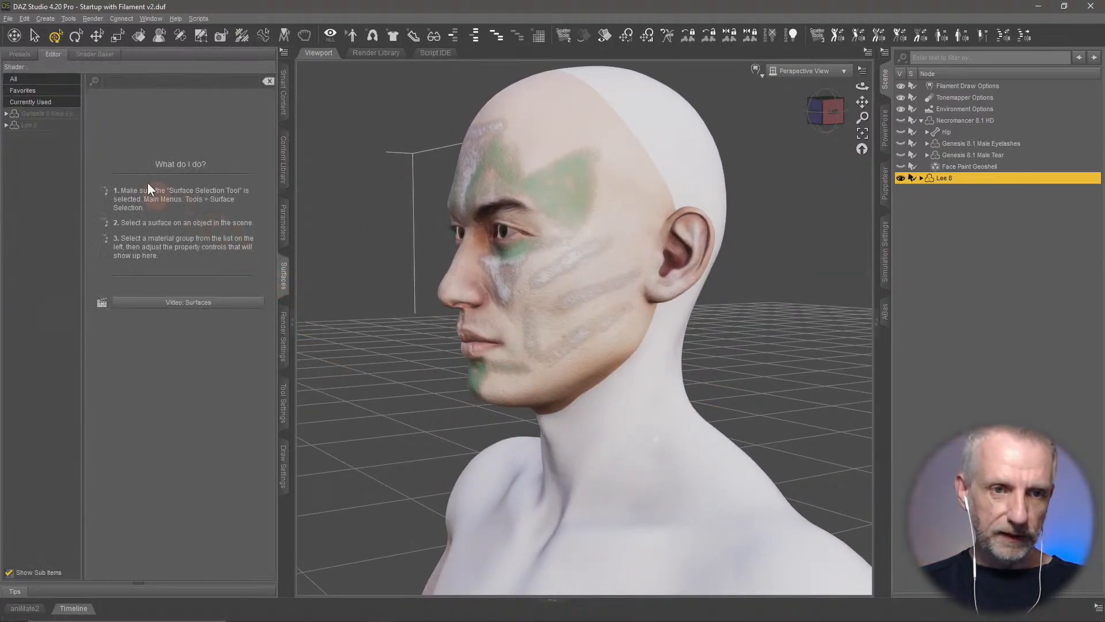
pyautogui.click(920, 177)
pyautogui.click(962, 212)
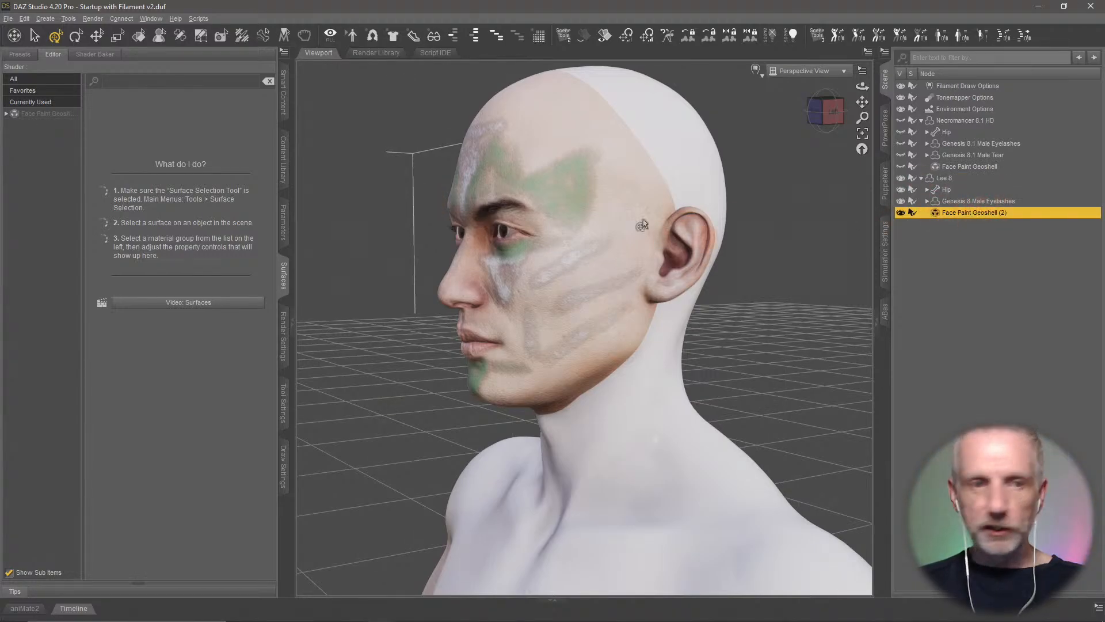
pyautogui.click(30, 113)
pyautogui.click(6, 114)
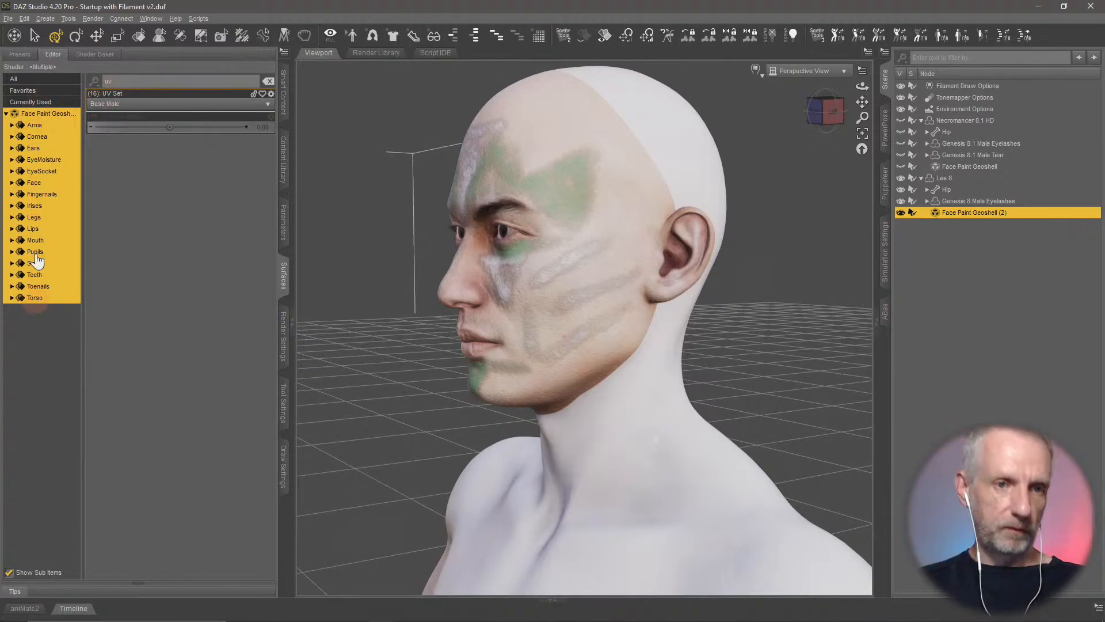
pyautogui.click(163, 106)
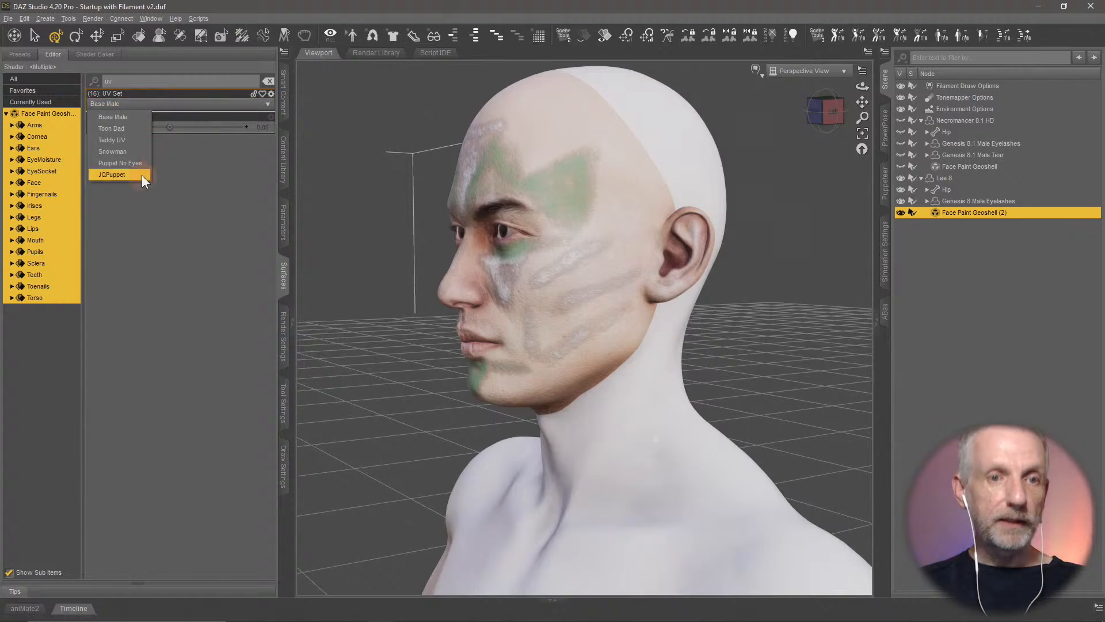
pyautogui.click(179, 107)
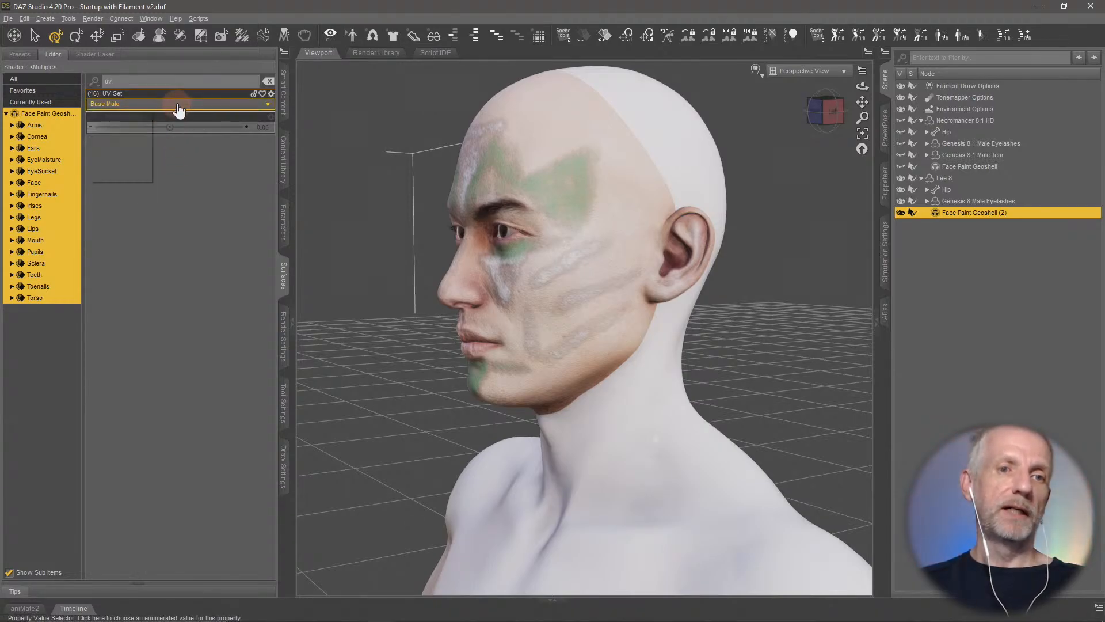
pyautogui.click(179, 107)
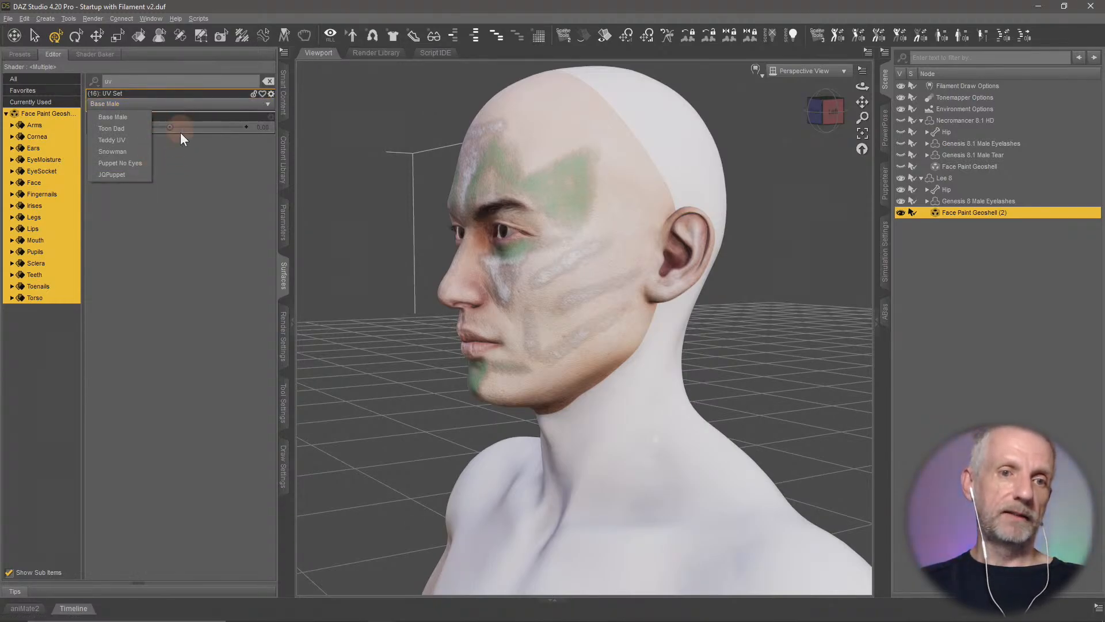
pyautogui.click(196, 178)
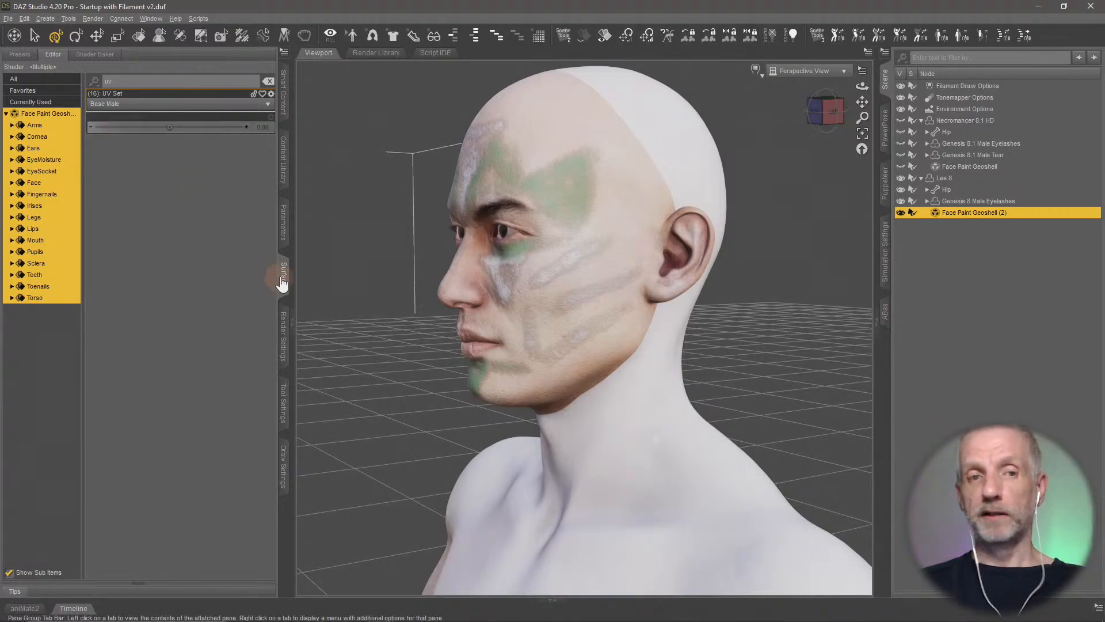
# Open the shell's surface visibility settings for Lee 8's Face Paint Geoshell.
pyautogui.moveTo(451, 344); pyautogui.dragTo(472, 350, button='middle')
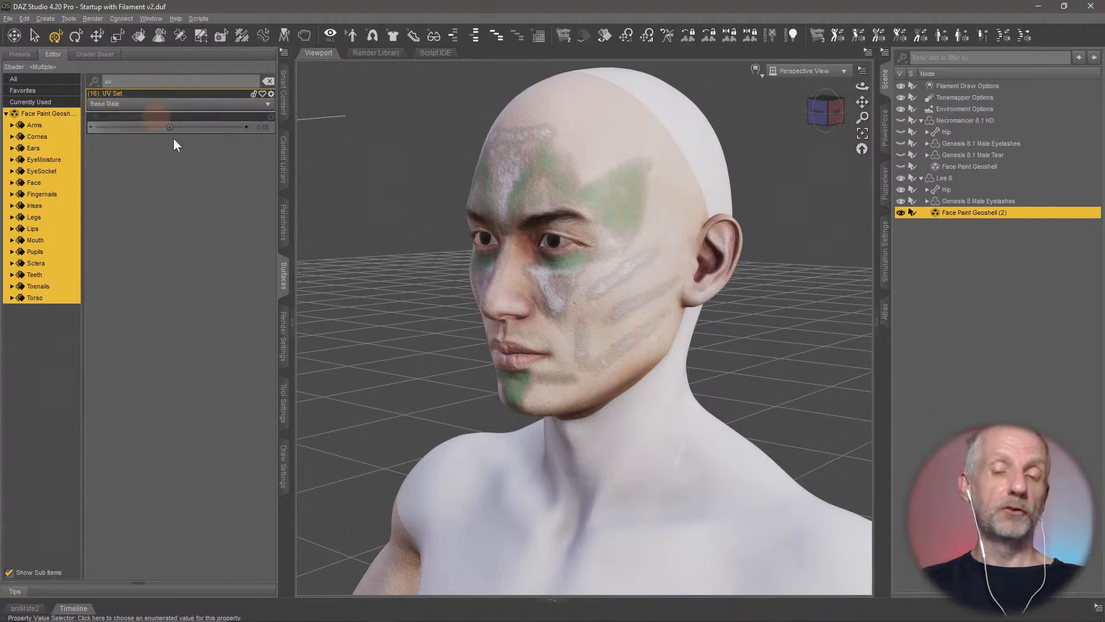
pyautogui.moveTo(387, 307); pyautogui.dragTo(388, 310)
pyautogui.scroll(-1, 389, 305)
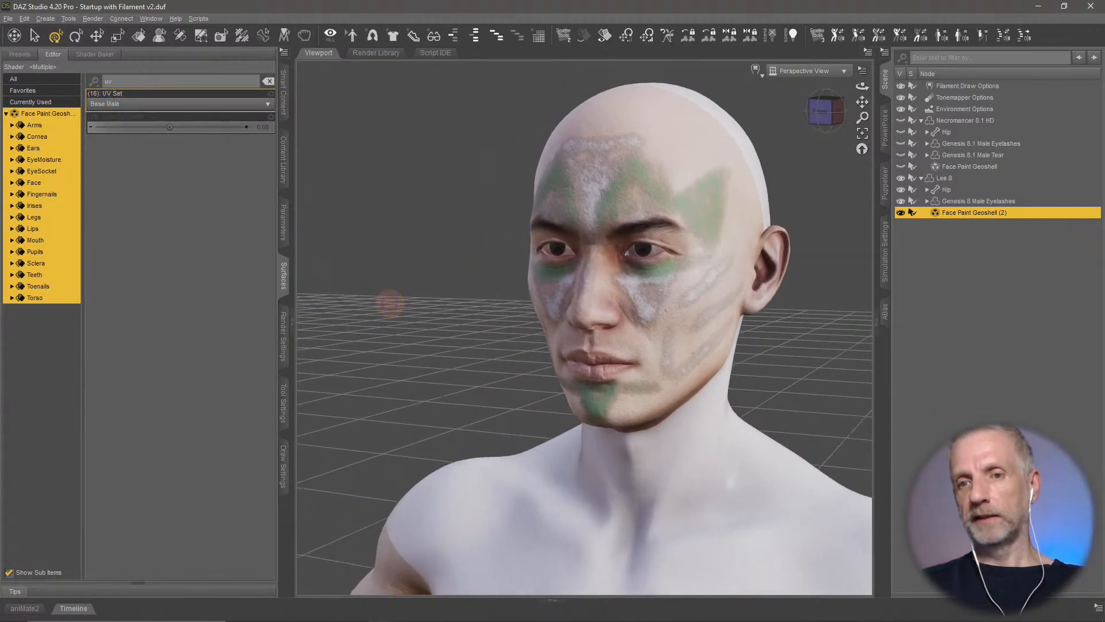
pyautogui.moveTo(390, 304); pyautogui.dragTo(387, 295, button='middle')
pyautogui.scroll(-5, 381, 297)
pyautogui.scroll(-2, 381, 296)
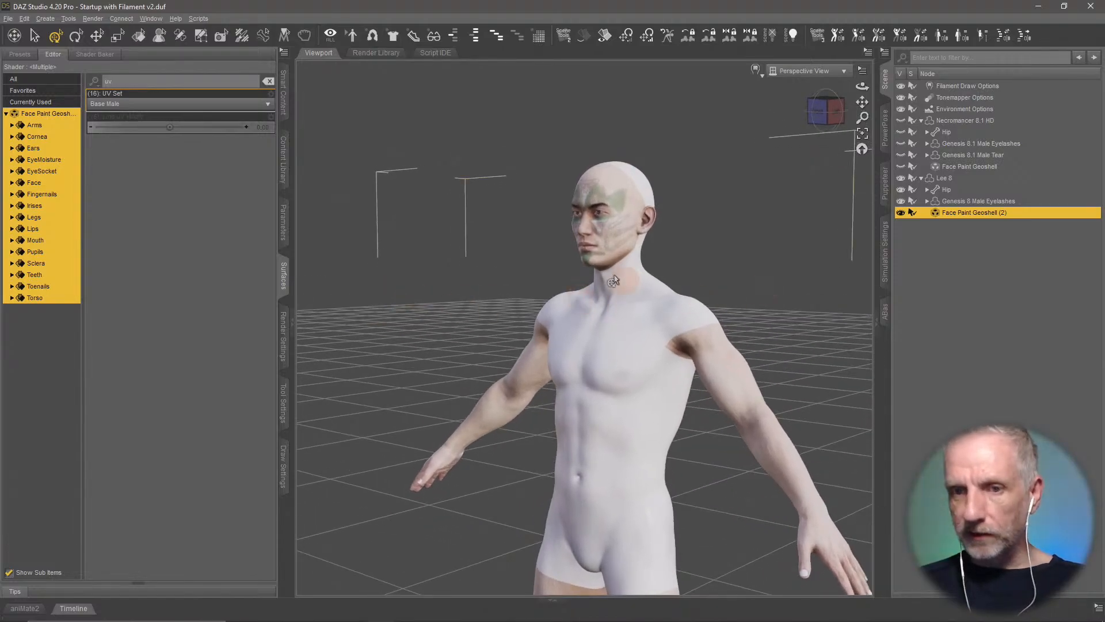
pyautogui.click(282, 219)
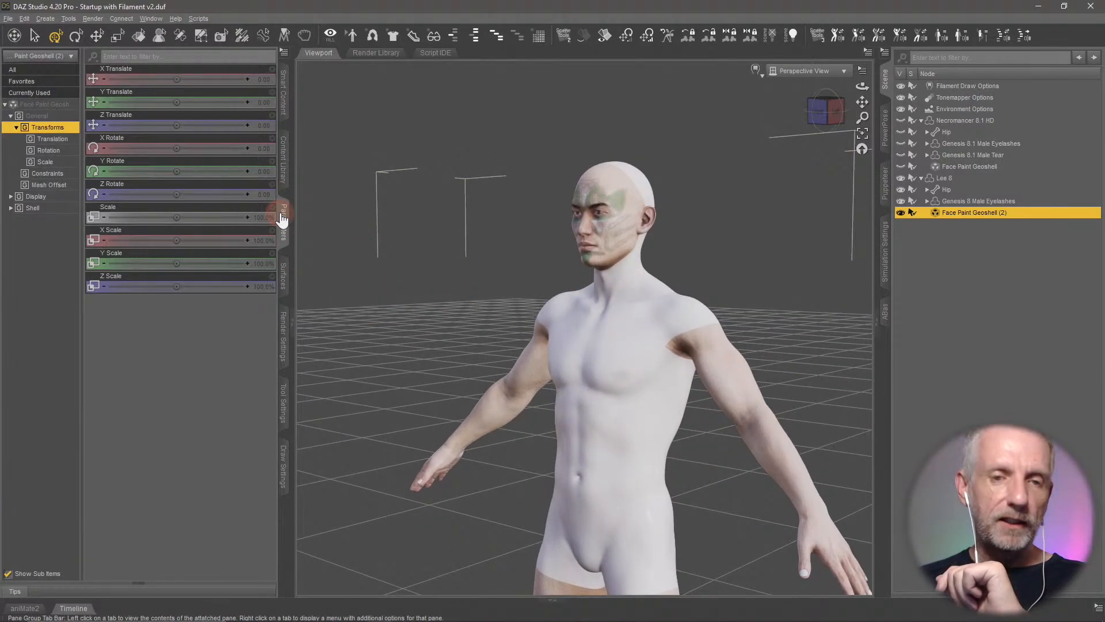
pyautogui.click(50, 197)
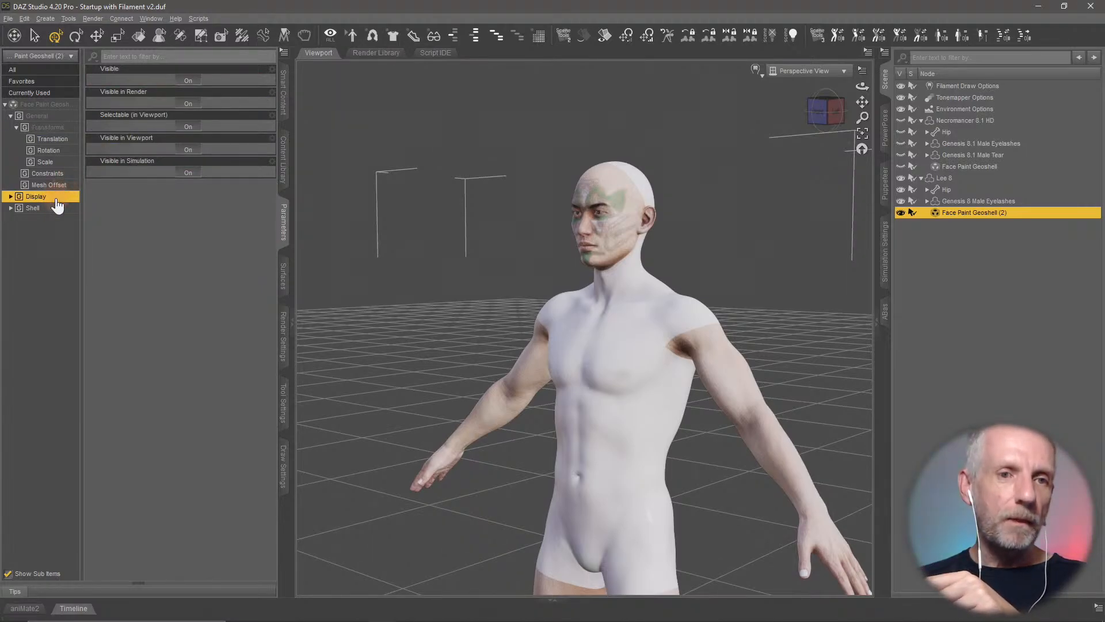
pyautogui.click(33, 207)
pyautogui.click(46, 219)
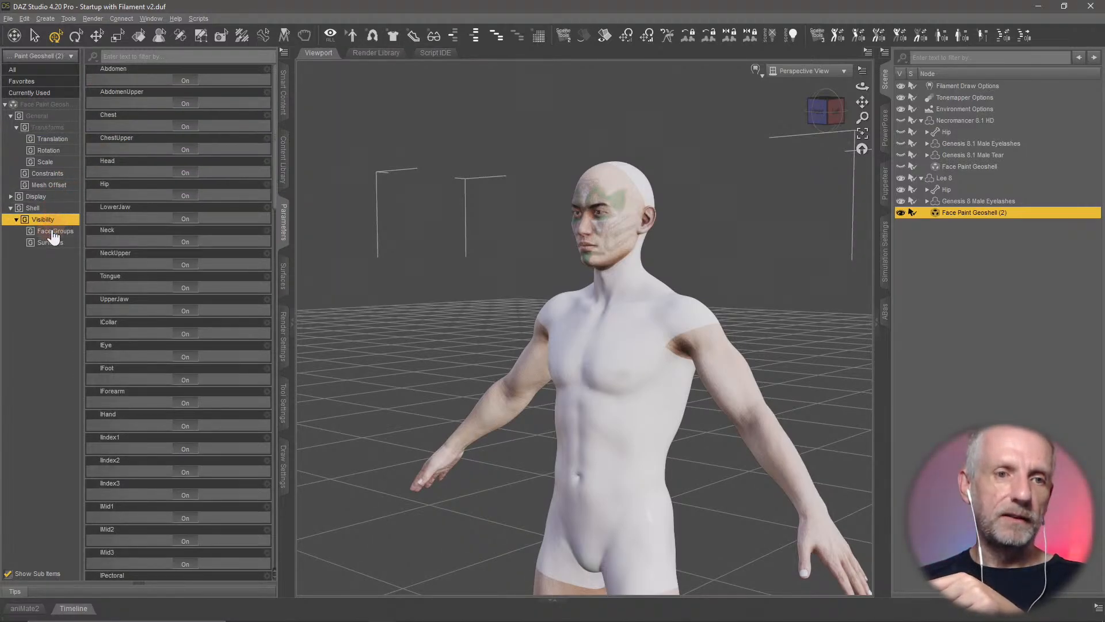
pyautogui.click(51, 243)
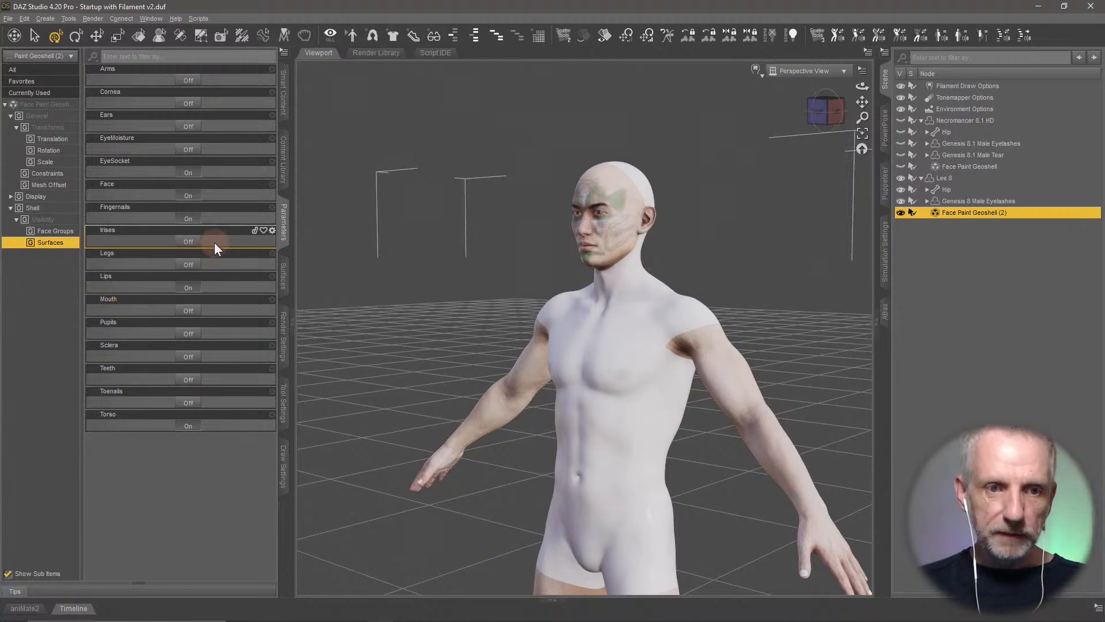
# Turn off the geoshell's visibility on the Fingernails, EyeSocket and Torso surfaces, keeping Face on.
pyautogui.click(192, 221)
pyautogui.click(191, 197)
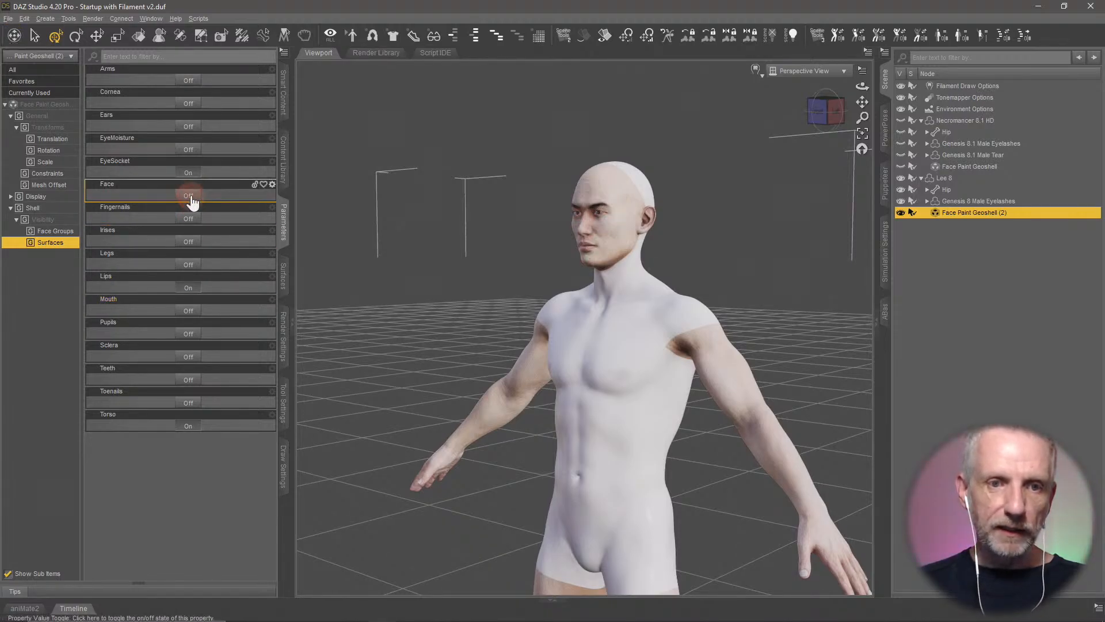
pyautogui.click(191, 197)
pyautogui.click(188, 173)
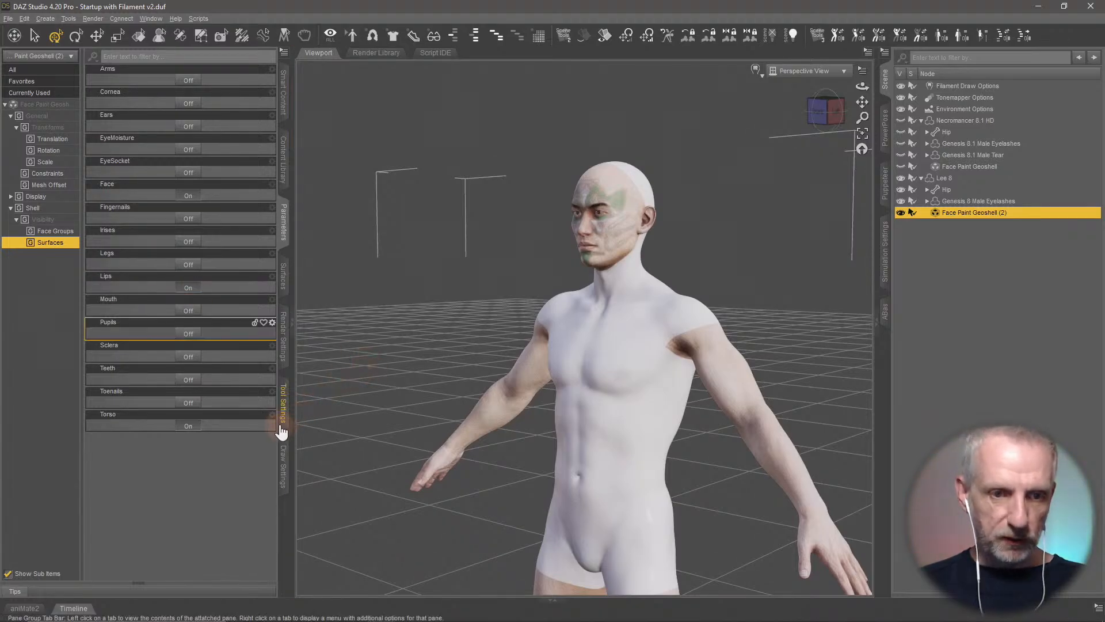
pyautogui.click(196, 427)
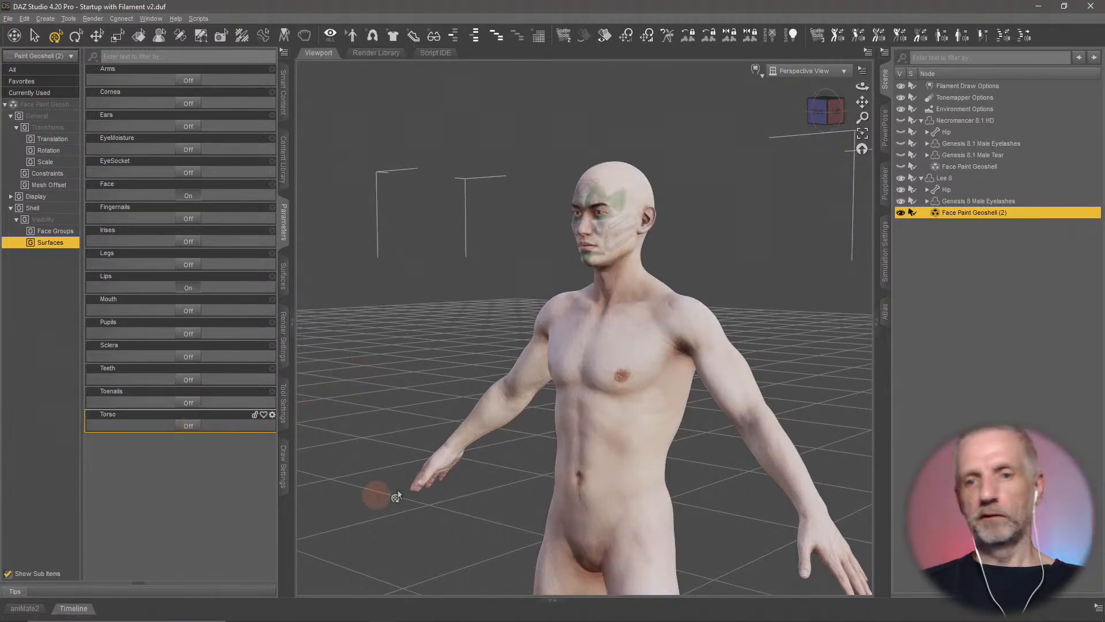
# Frame Lee 8's painted head and shoulders closely and set the viewport draw style to NVIDIA Iray.
pyautogui.moveTo(530, 437); pyautogui.dragTo(530, 439, button='middle')
pyautogui.scroll(5, 531, 441)
pyautogui.scroll(3, 530, 440)
pyautogui.scroll(3, 531, 440)
pyautogui.click(756, 70)
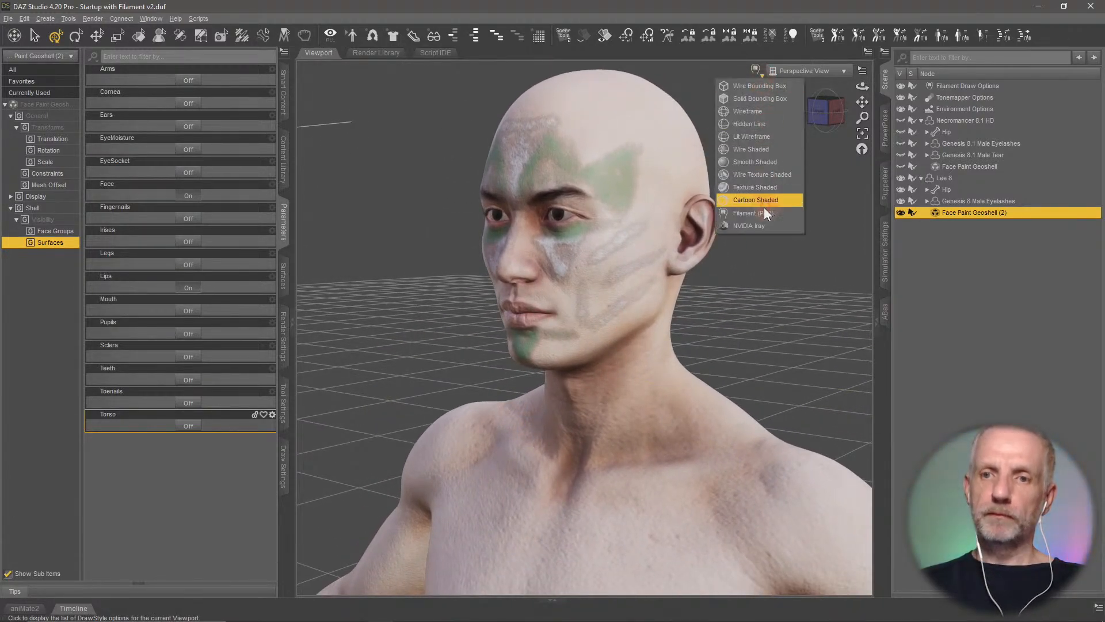
pyautogui.click(763, 226)
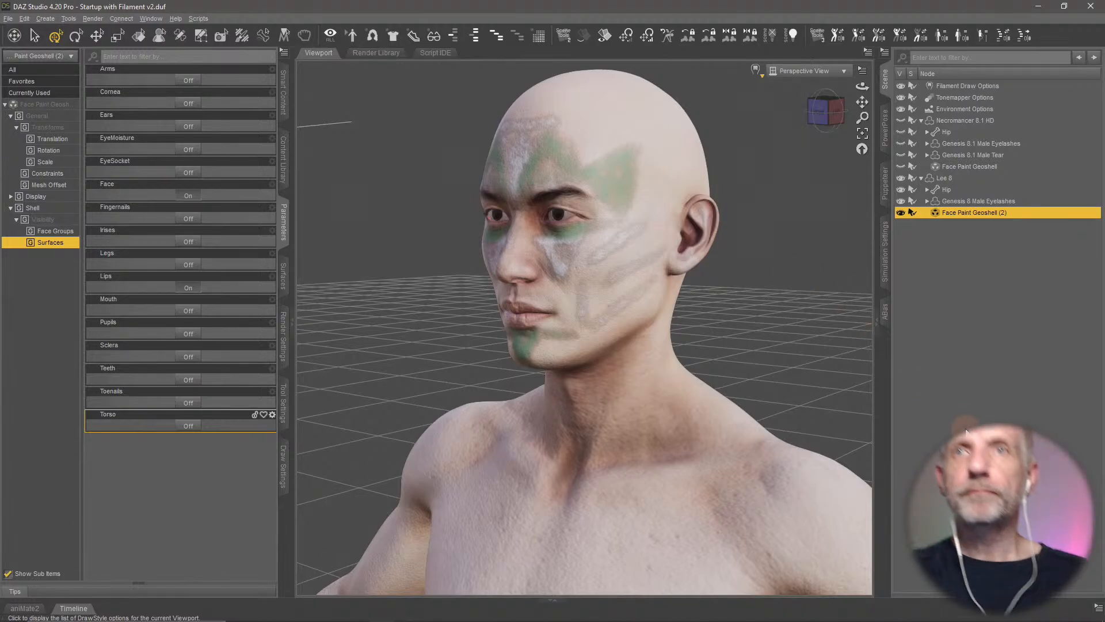
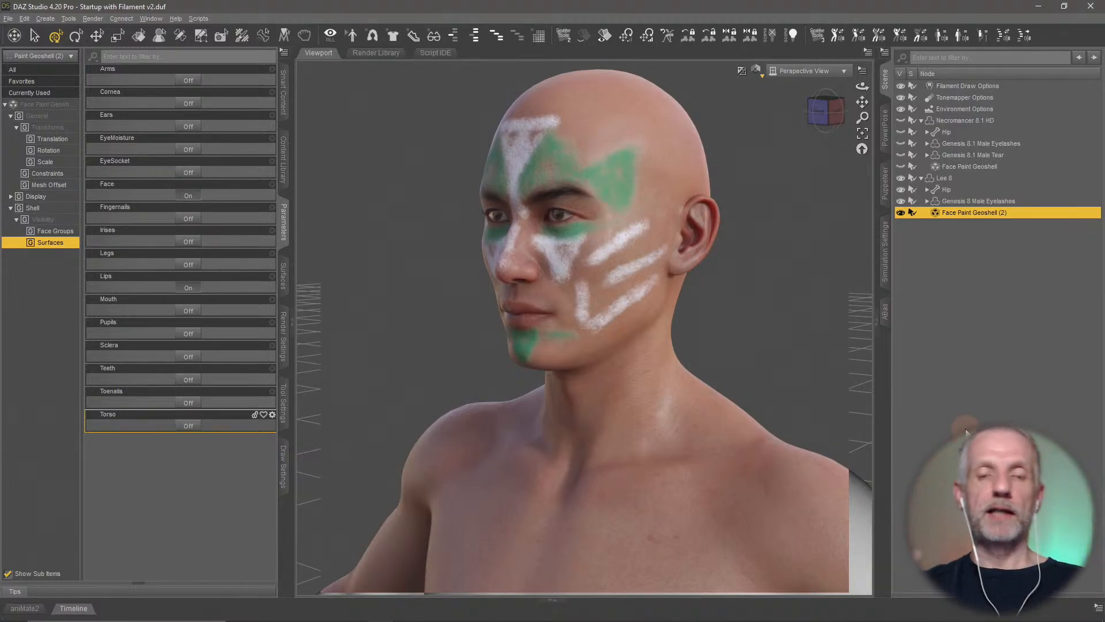
# Switch to Substance 3D Painter, frame the Necromancer's head and torso, and render the view with Iray.
pyautogui.hotkey('alt', 'Tab')
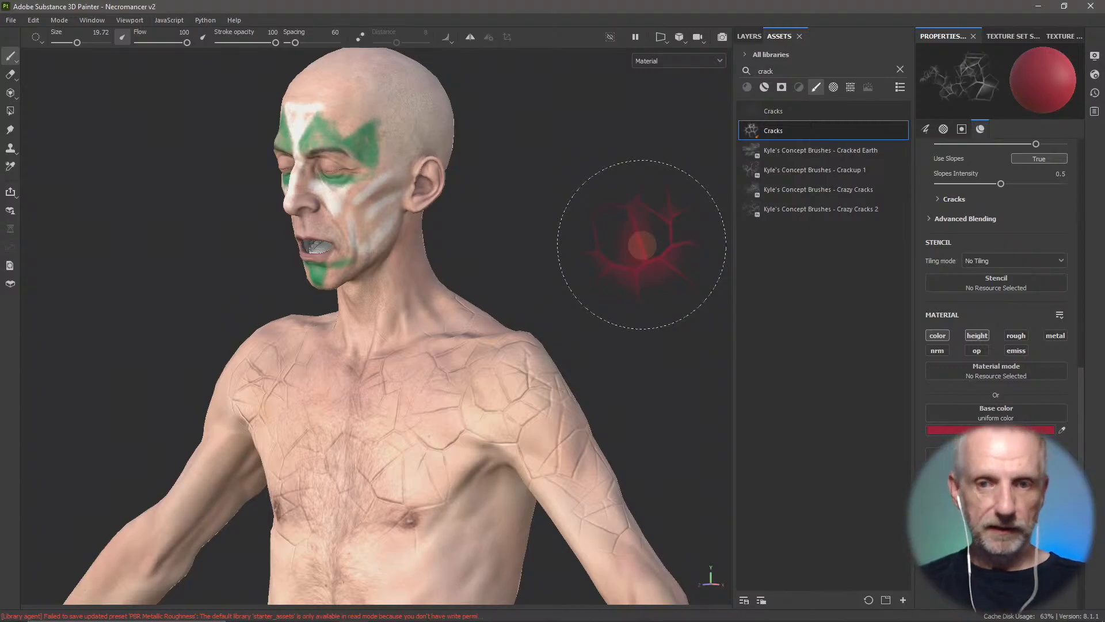
pyautogui.scroll(-3, 642, 244)
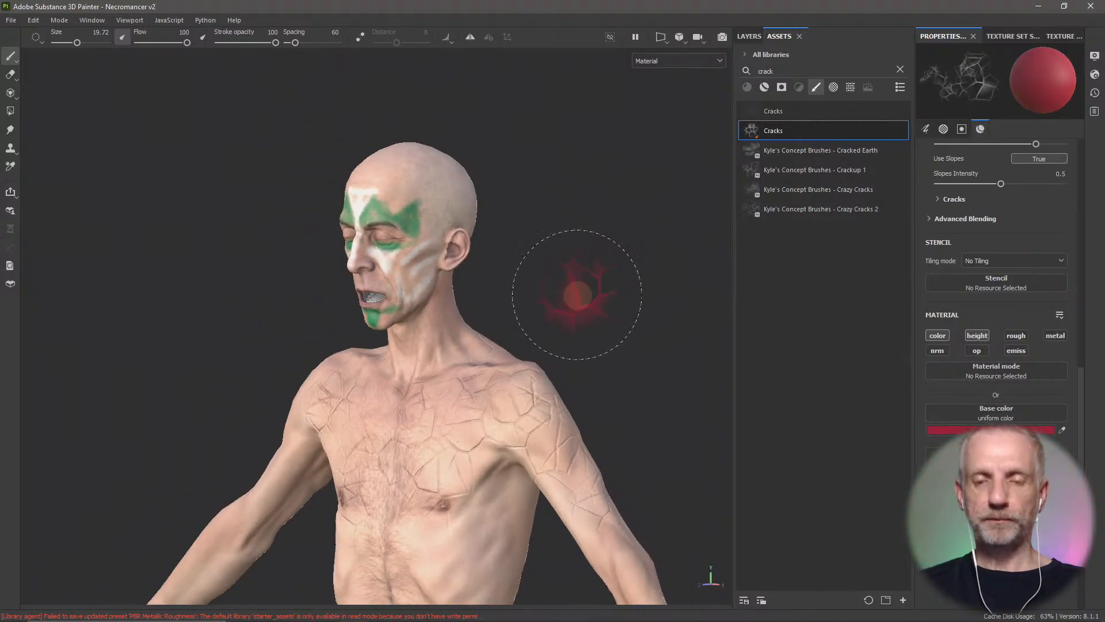
pyautogui.moveTo(577, 296)
pyautogui.keyDown('alt'); pyautogui.mouseDown(button='right')
pyautogui.moveTo(558, 258)
pyautogui.moveTo(570, 300)
pyautogui.mouseUp(button='right'); pyautogui.keyUp('alt')
pyautogui.keyDown('alt'); pyautogui.moveTo(575, 305); pyautogui.dragTo(551, 230, button='middle'); pyautogui.keyUp('alt')
pyautogui.keyDown('alt'); pyautogui.moveTo(549, 231); pyautogui.dragTo(568, 253); pyautogui.keyUp('alt')
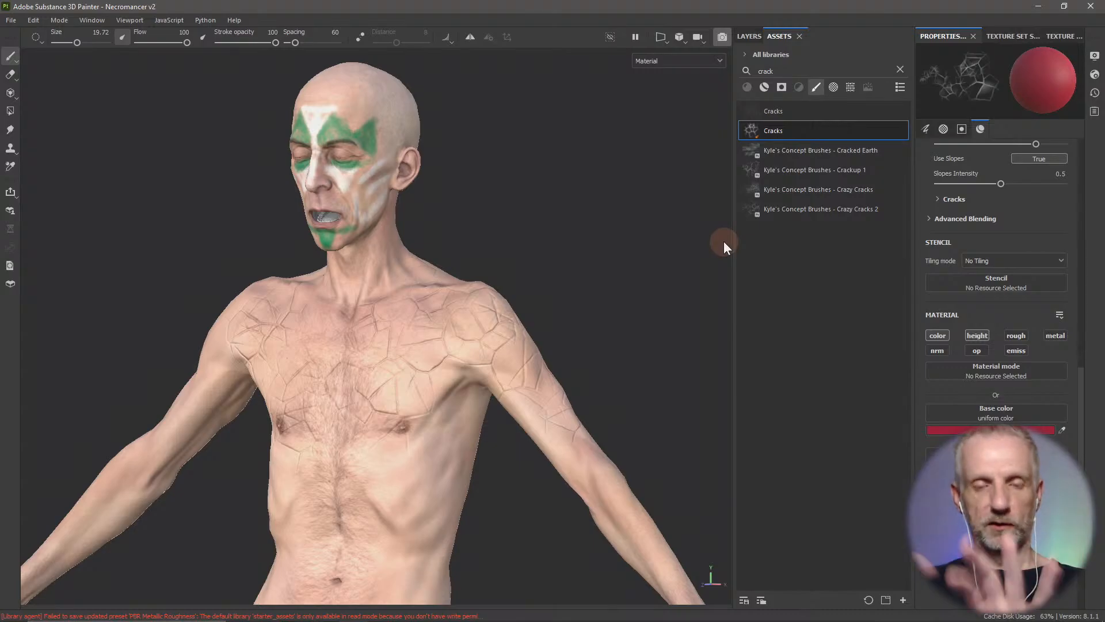
pyautogui.press('F10')
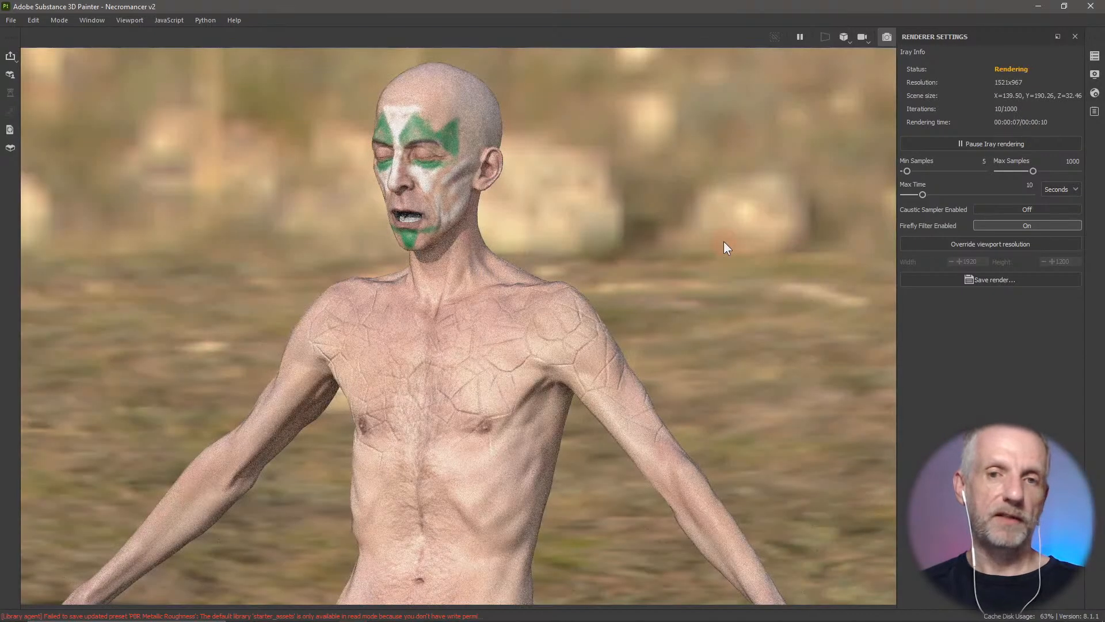
# Frame the Necromancer's figure down to the lower legs in the Iray render and rotate the environment to about 227.
pyautogui.keyDown('alt'); pyautogui.moveTo(724, 244); pyautogui.dragTo(675, 333, button='right'); pyautogui.keyUp('alt')
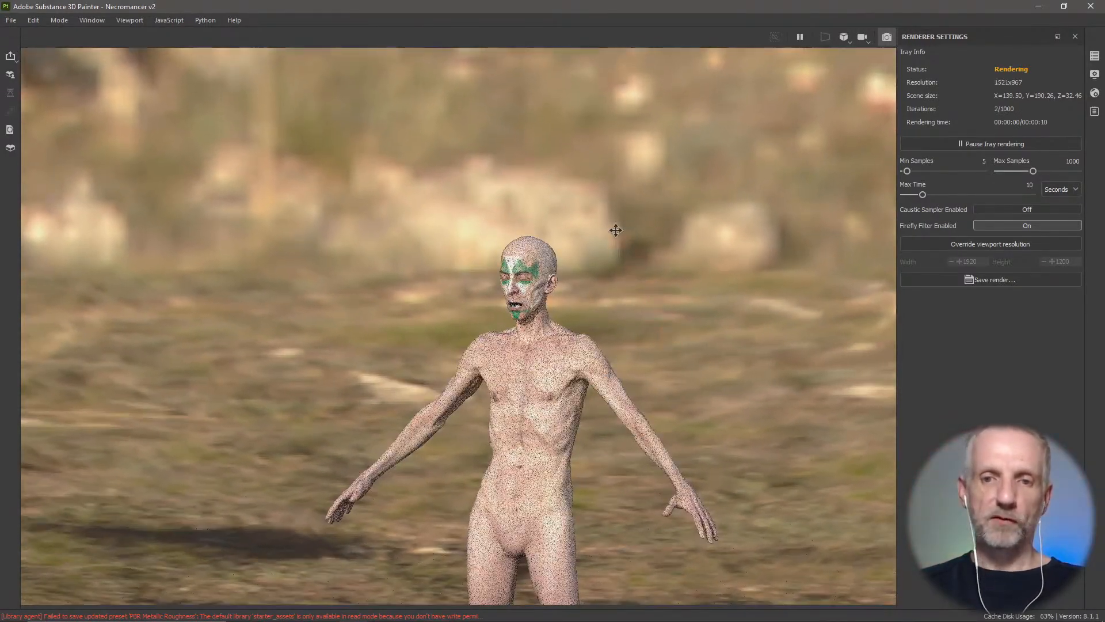
pyautogui.keyDown('alt'); pyautogui.moveTo(615, 230); pyautogui.dragTo(585, 195, button='middle'); pyautogui.keyUp('alt')
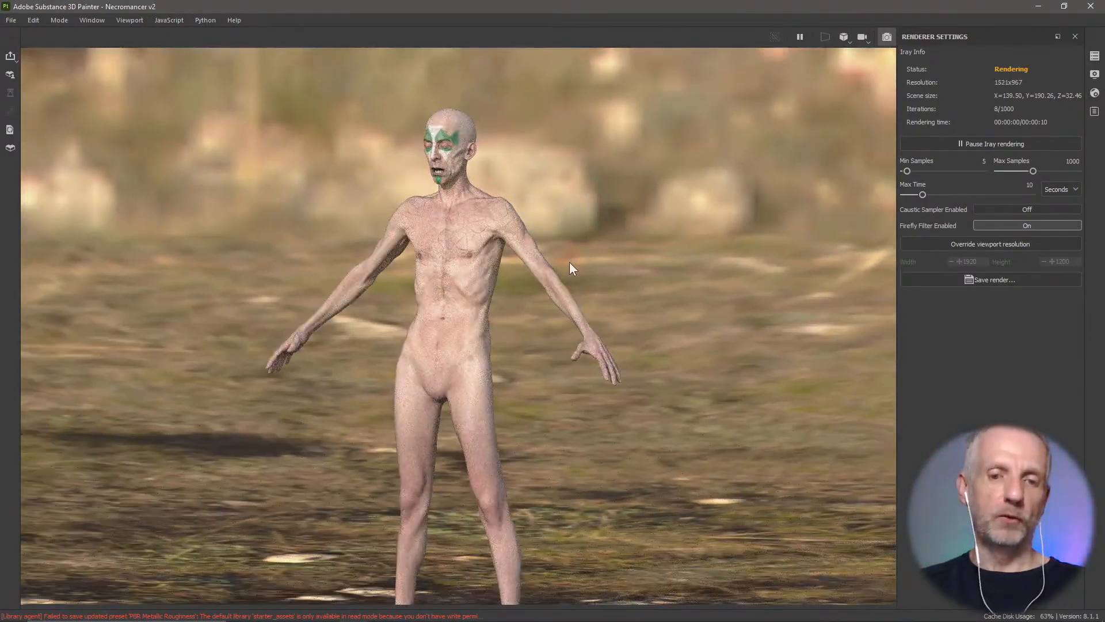
pyautogui.scroll(1, 571, 264)
pyautogui.scroll(-1, 571, 263)
pyautogui.keyDown('alt'); pyautogui.moveTo(572, 264); pyautogui.dragTo(592, 359, button='middle'); pyautogui.keyUp('alt')
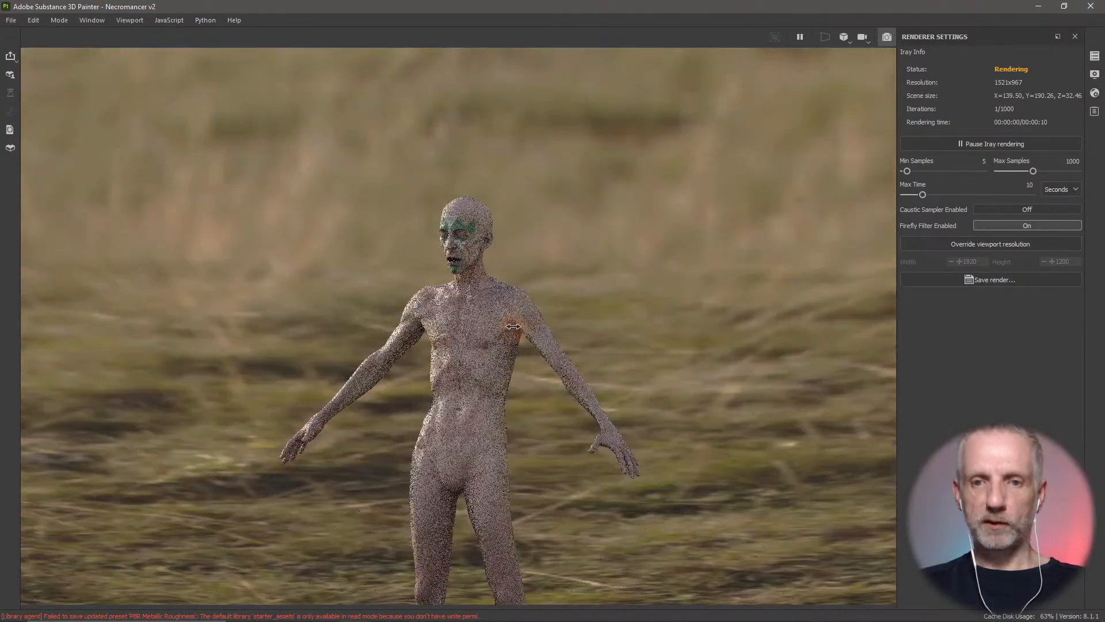
pyautogui.keyDown('shift'); pyautogui.moveTo(513, 326); pyautogui.dragTo(584, 378, button='right'); pyautogui.keyUp('shift')
pyautogui.keyDown('alt'); pyautogui.moveTo(651, 420); pyautogui.dragTo(636, 419); pyautogui.keyUp('alt')
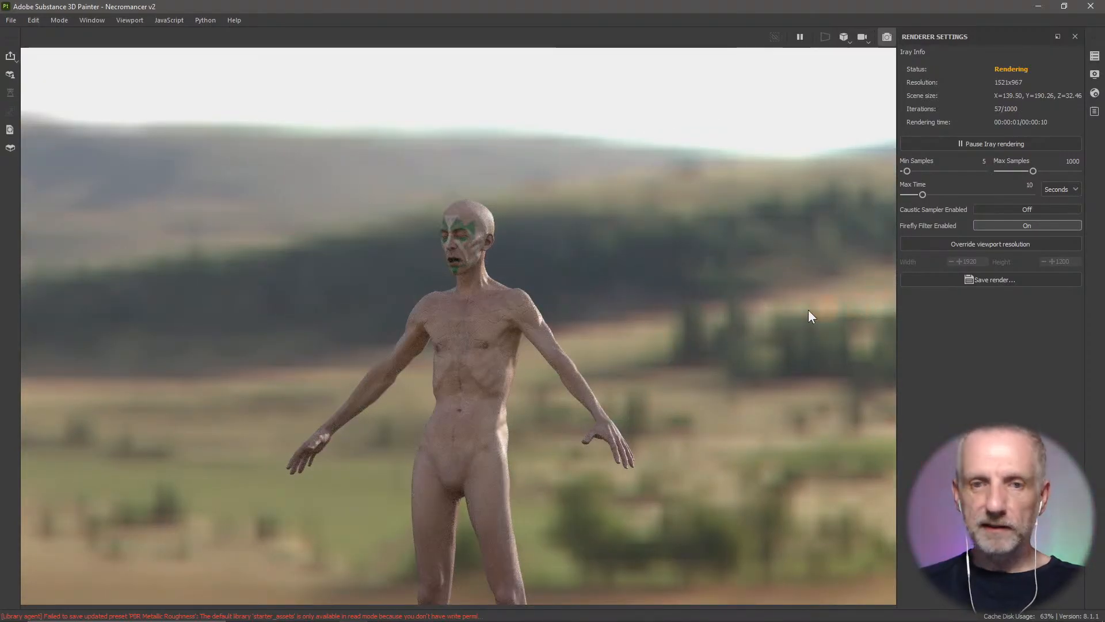
pyautogui.keyDown('shift'); pyautogui.moveTo(693, 327); pyautogui.dragTo(634, 319, button='right'); pyautogui.keyUp('shift')
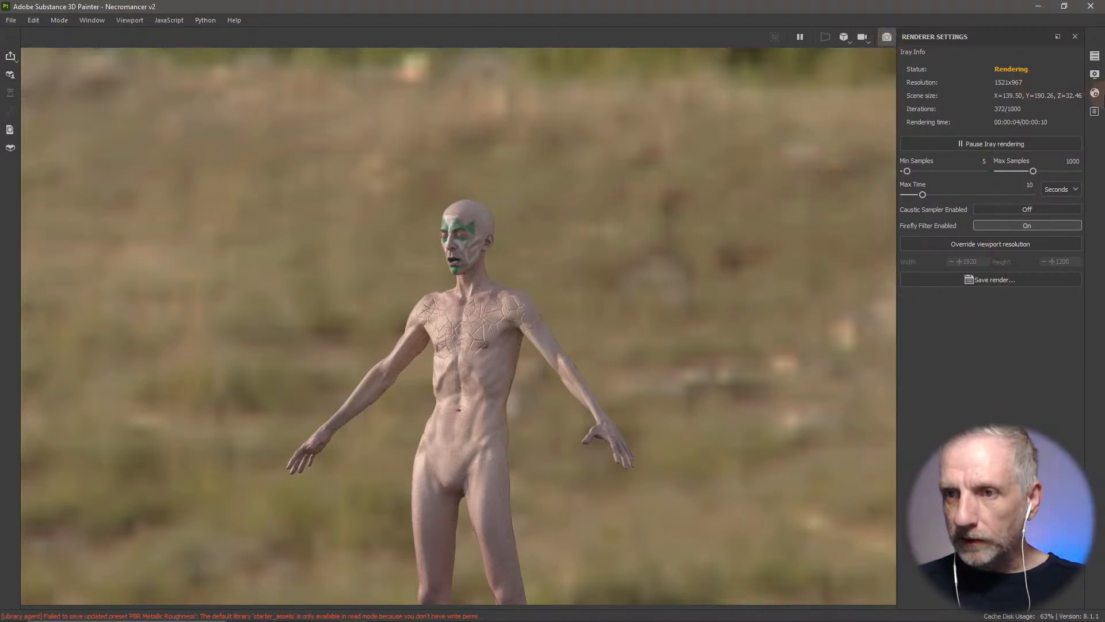
# Reduce the environment dome's radius to about 927.5 in the display settings, keeping the Sphere with ground dome type.
pyautogui.click(1092, 75)
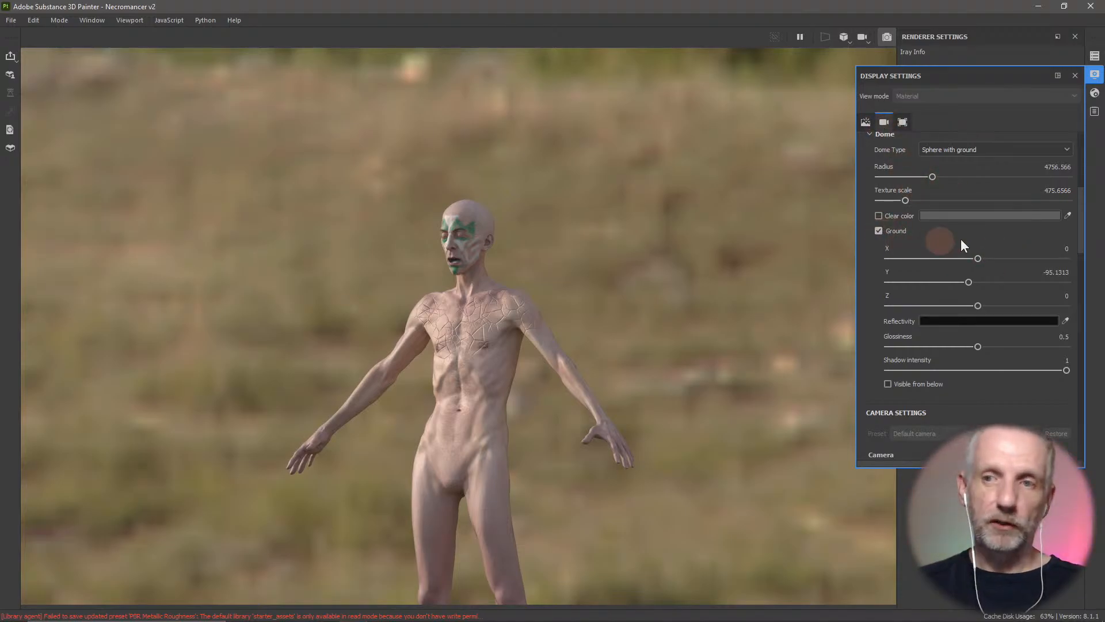
pyautogui.click(1001, 147)
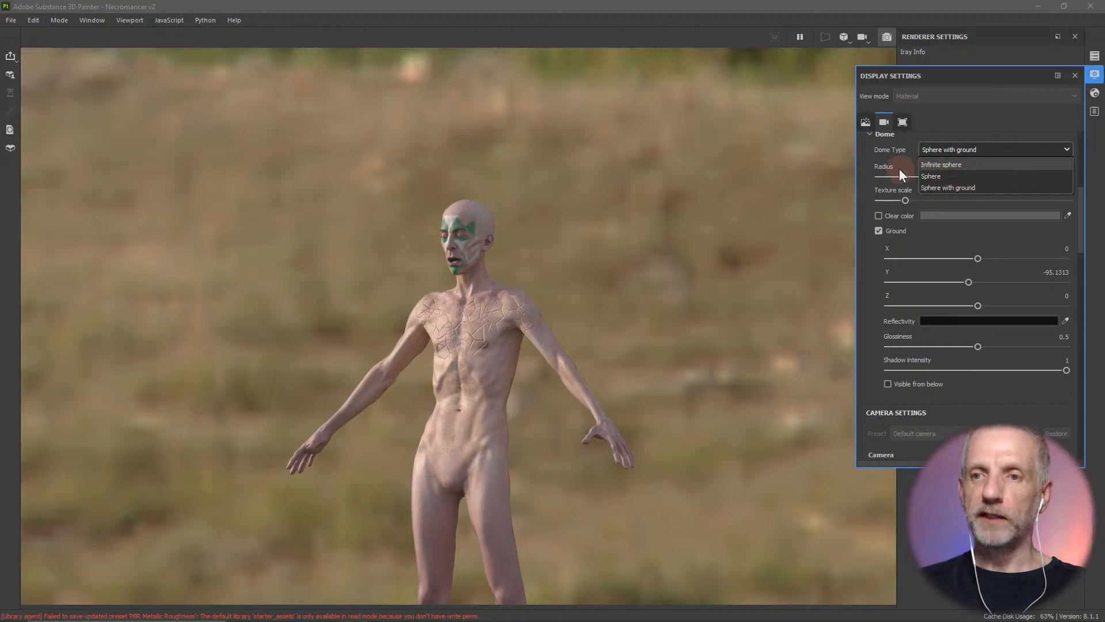
pyautogui.click(992, 168)
pyautogui.scroll(-5, 994, 167)
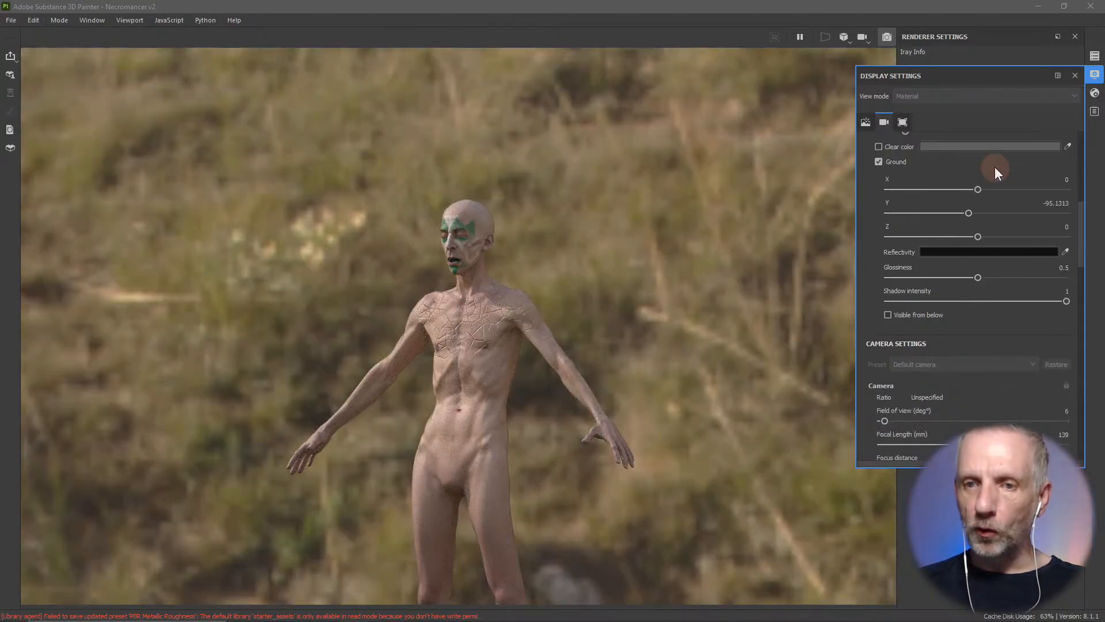
# Activate the camera's post effects and enable Tone Mapping and DOF.
pyautogui.scroll(-1, 995, 167)
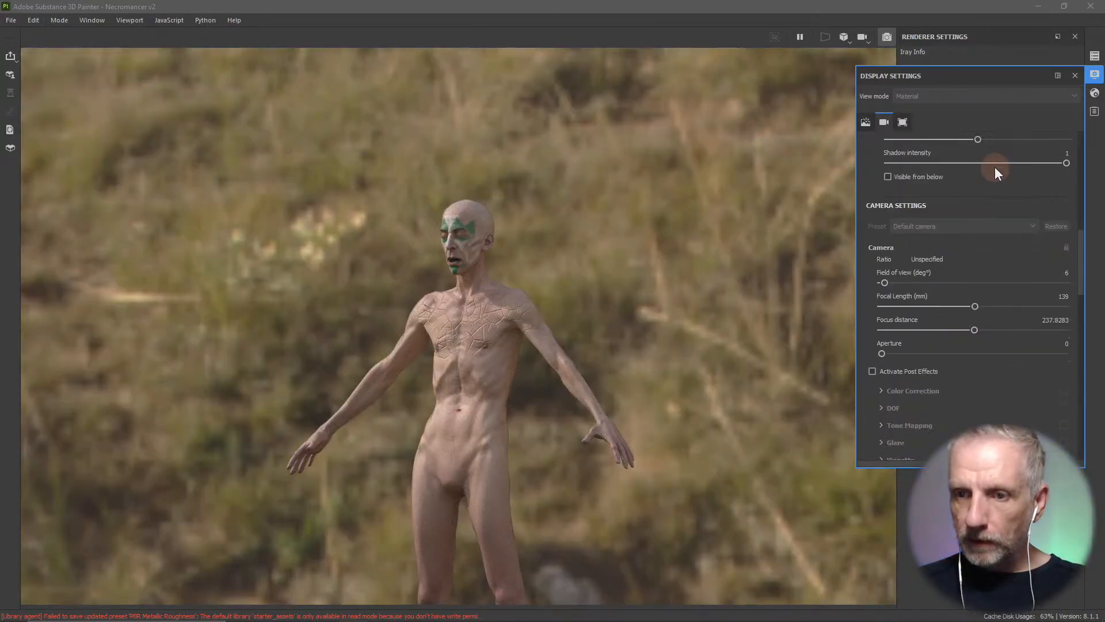
pyautogui.scroll(-2, 1019, 336)
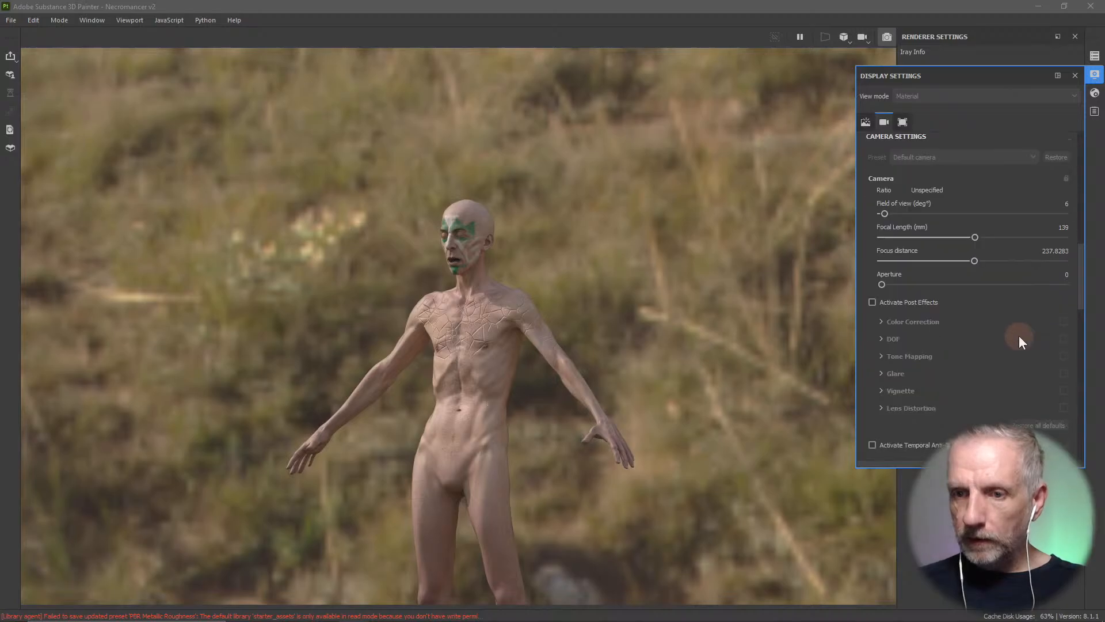
pyautogui.click(872, 302)
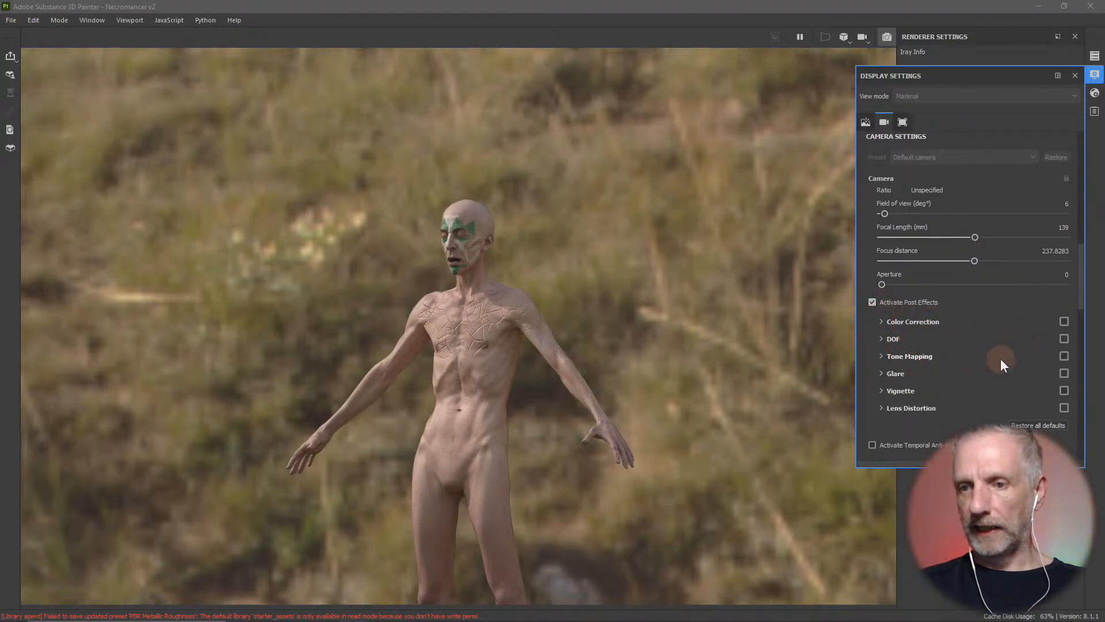
pyautogui.click(882, 356)
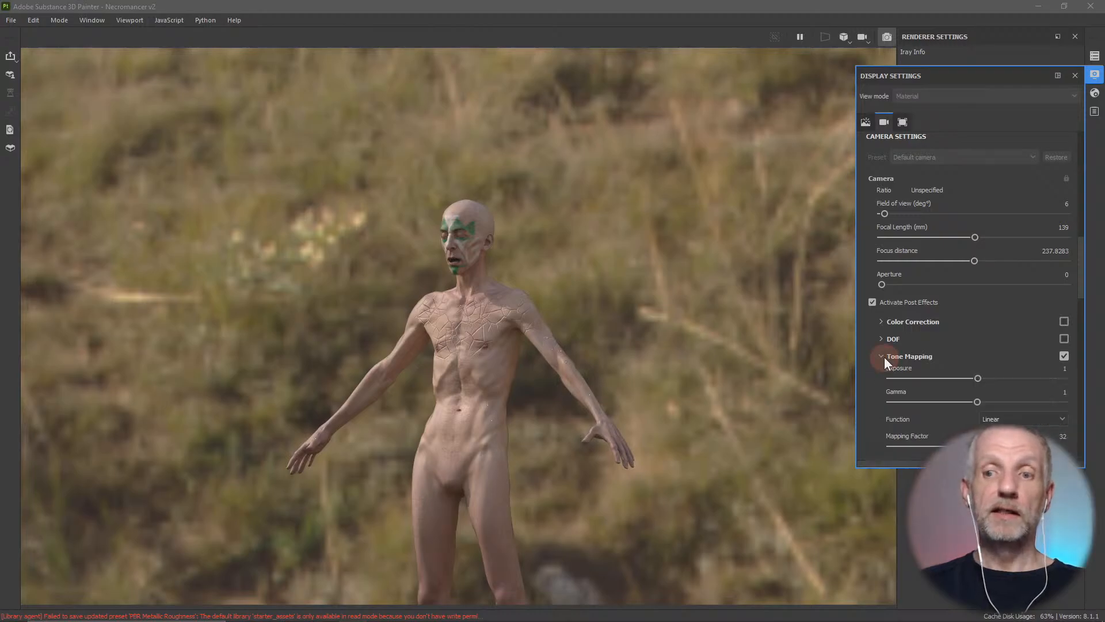
pyautogui.scroll(-2, 947, 336)
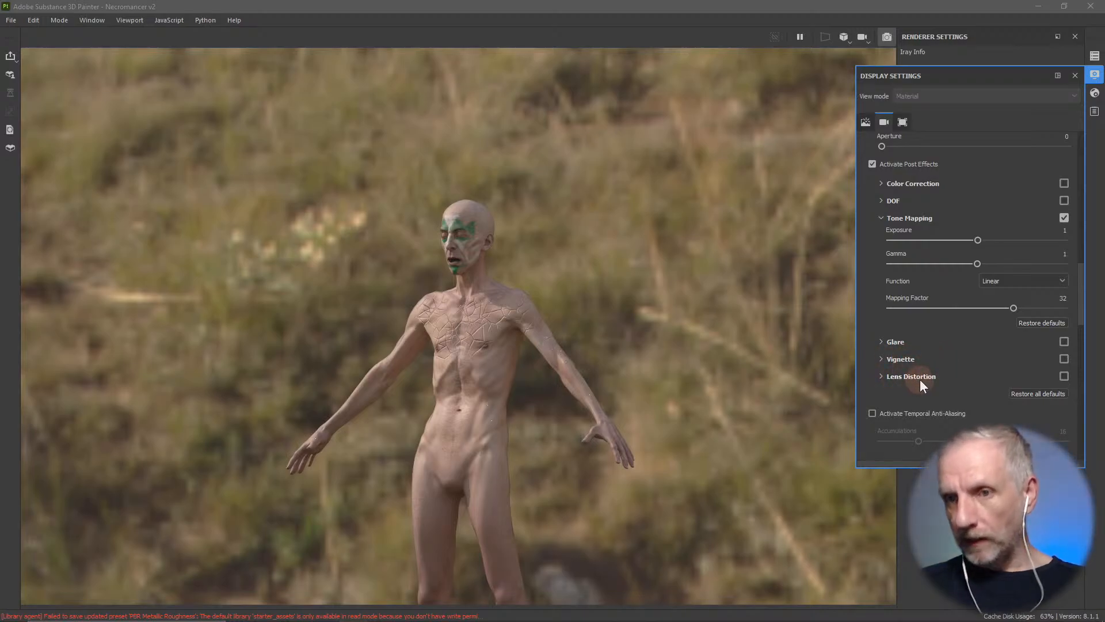
pyautogui.click(882, 218)
pyautogui.click(1064, 200)
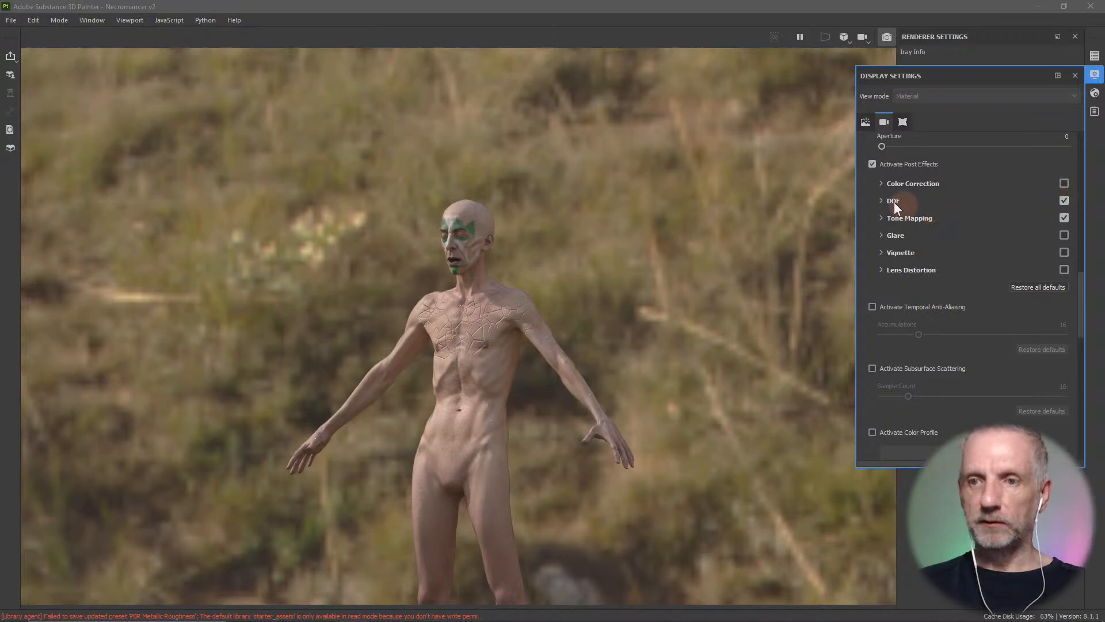
pyautogui.click(881, 200)
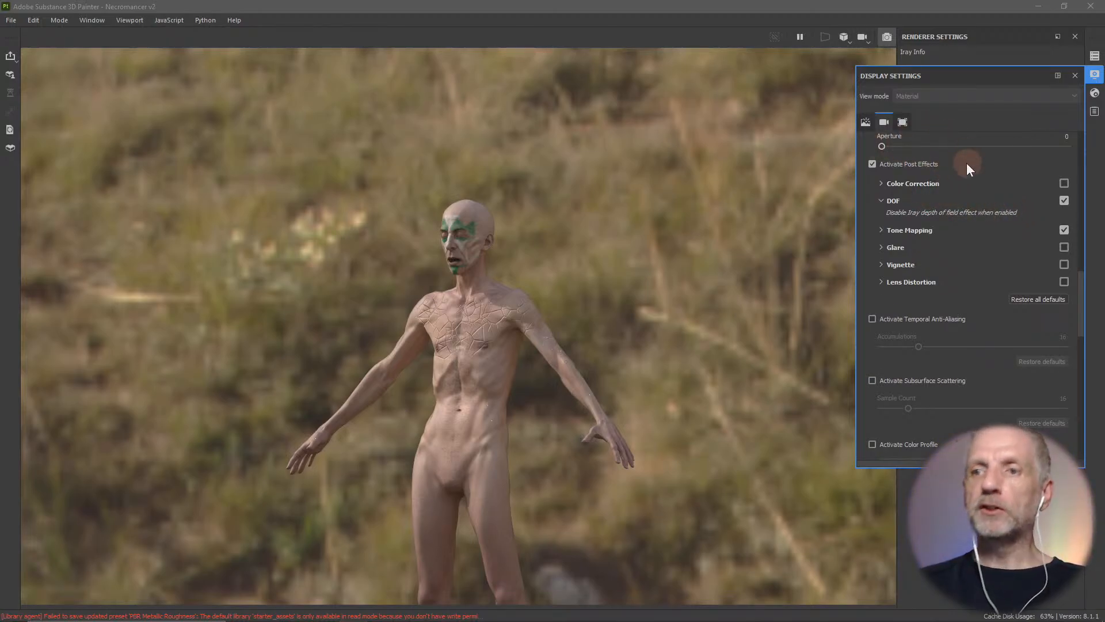
# Test the depth of field with an aperture up to about 8.56, set the focus distance to about 9.5, and return the aperture to 0.
pyautogui.scroll(3, 972, 184)
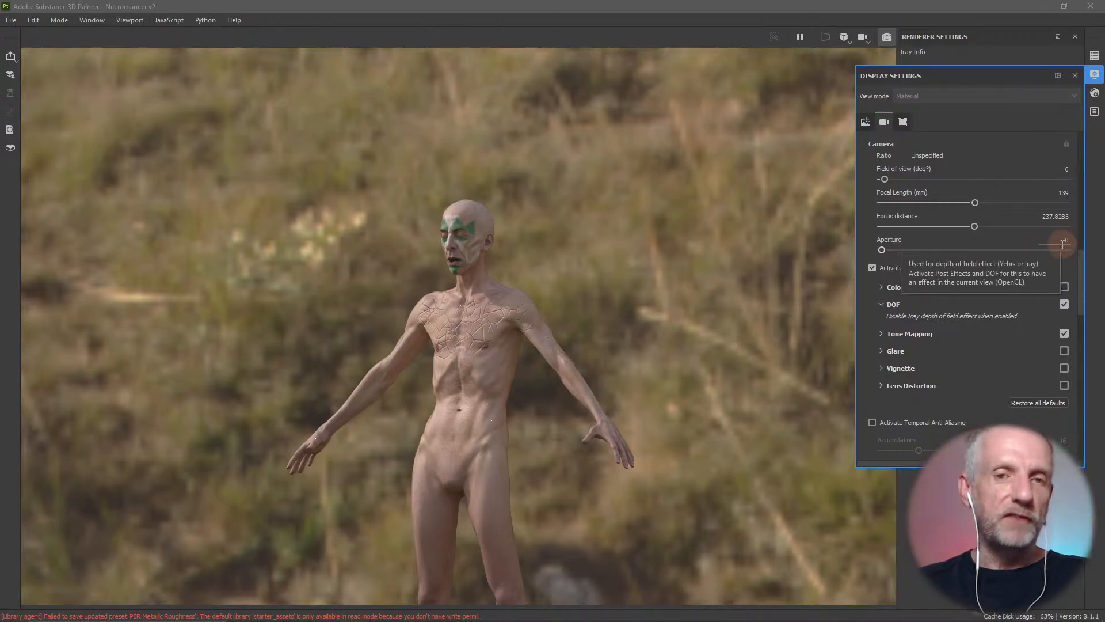
pyautogui.moveTo(882, 253); pyautogui.dragTo(909, 251)
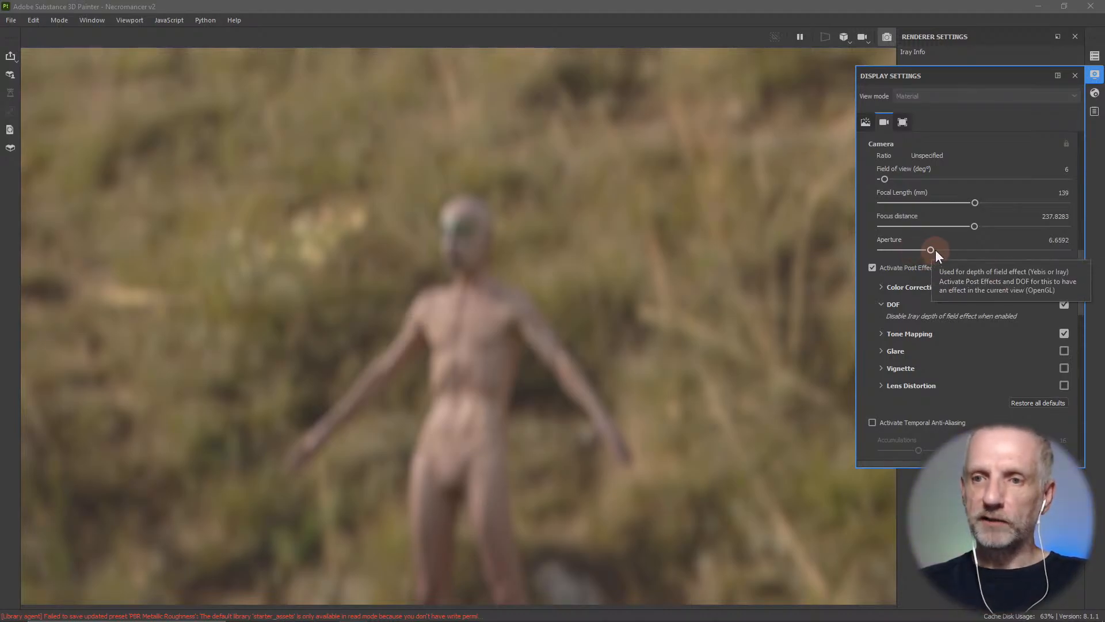
pyautogui.moveTo(935, 250); pyautogui.dragTo(906, 228)
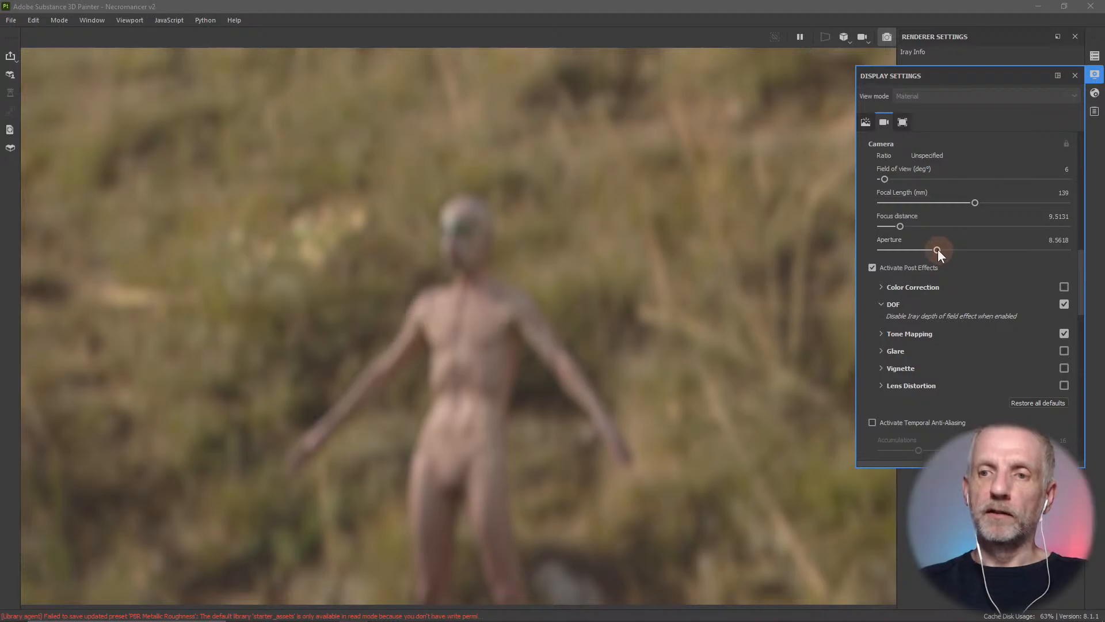
pyautogui.moveTo(938, 249); pyautogui.dragTo(830, 253)
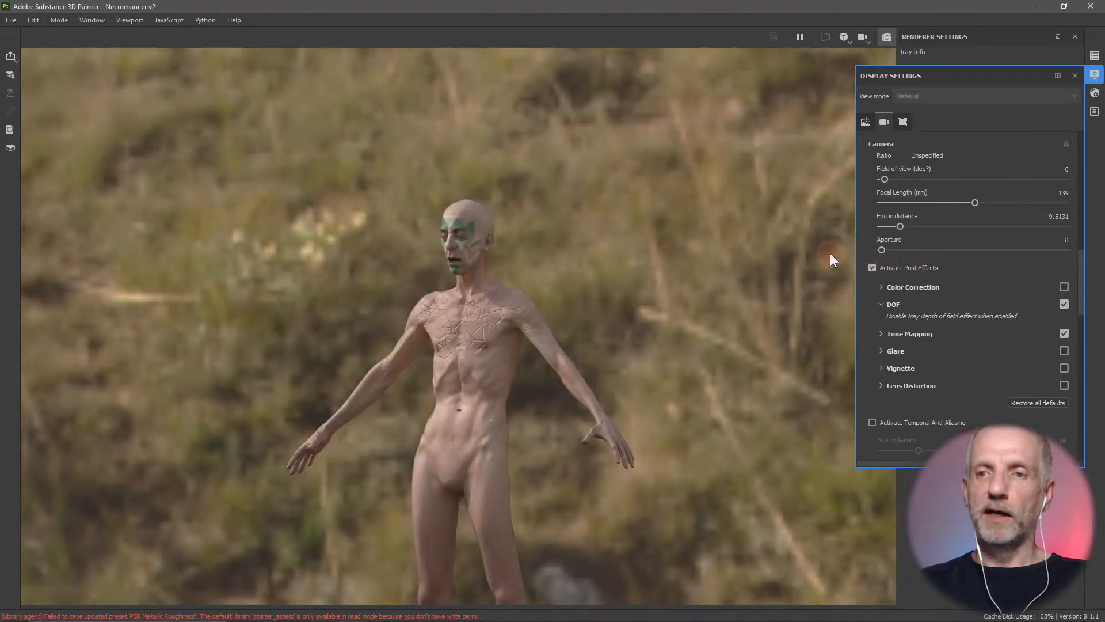
# Review the viewport and environment display settings, and close the display settings.
pyautogui.click(902, 124)
pyautogui.scroll(5, 948, 263)
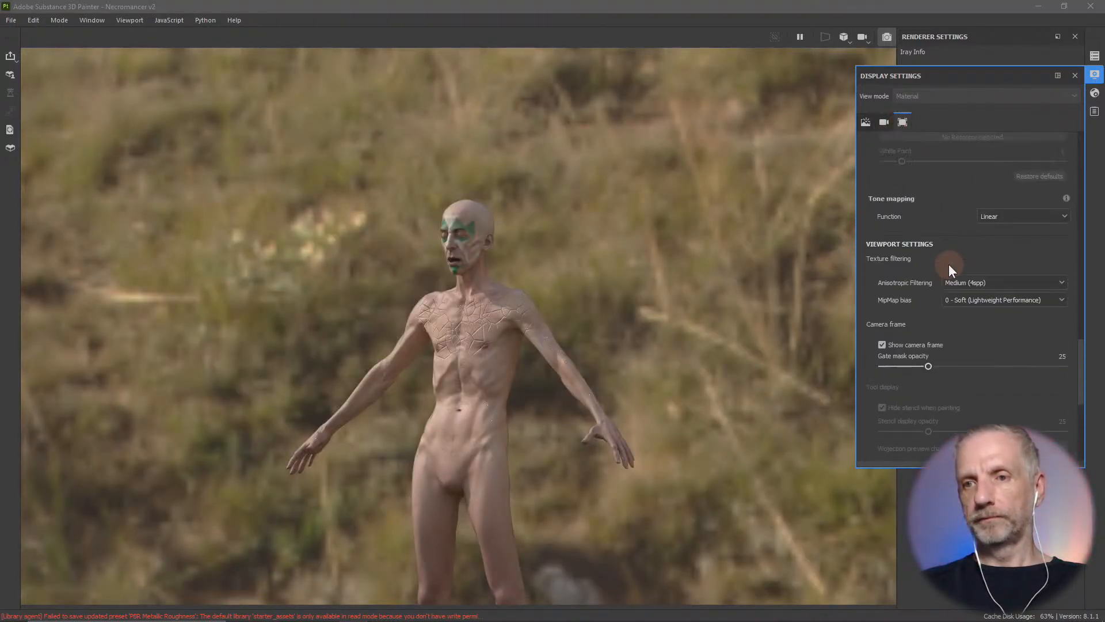
pyautogui.click(866, 121)
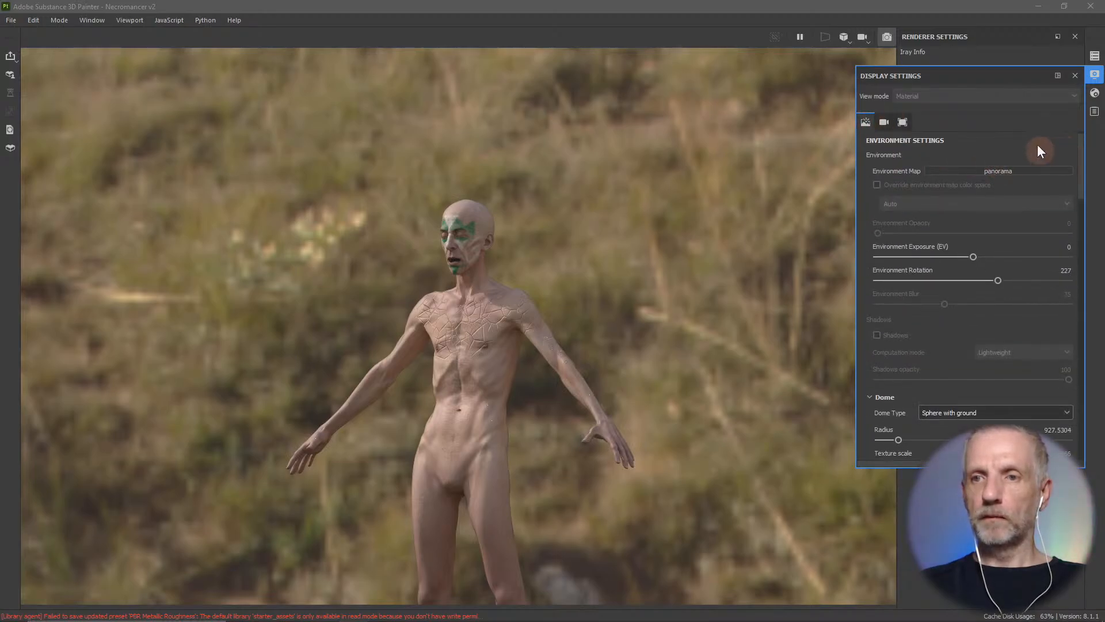
pyautogui.click(1074, 76)
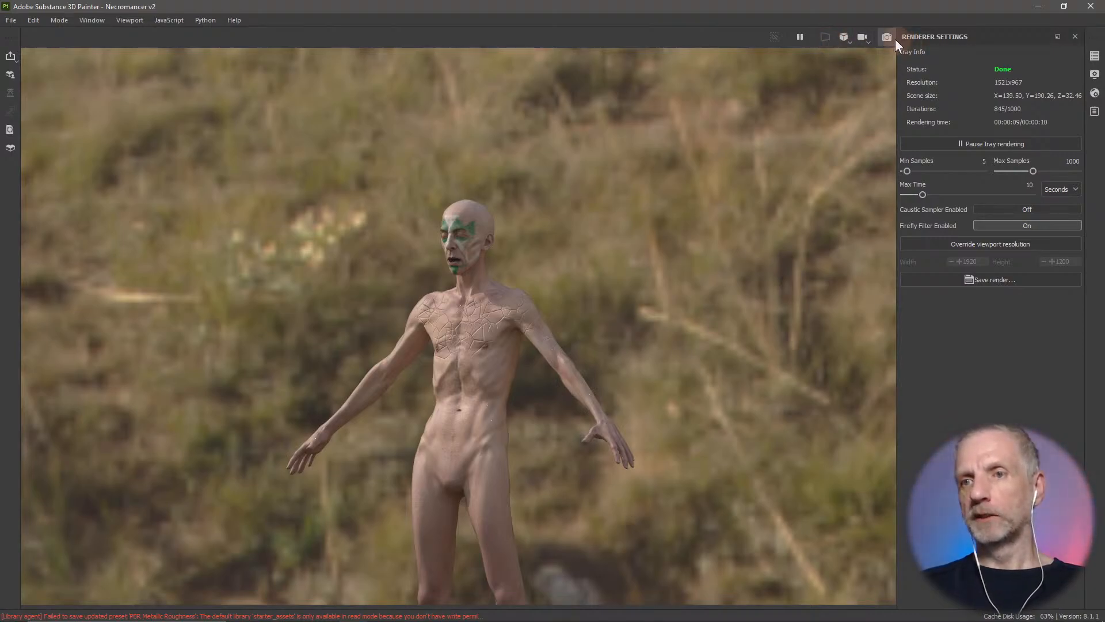
# Leave the Iray render for the painting view and frame the Necromancer's figure more closely.
pyautogui.click(827, 34)
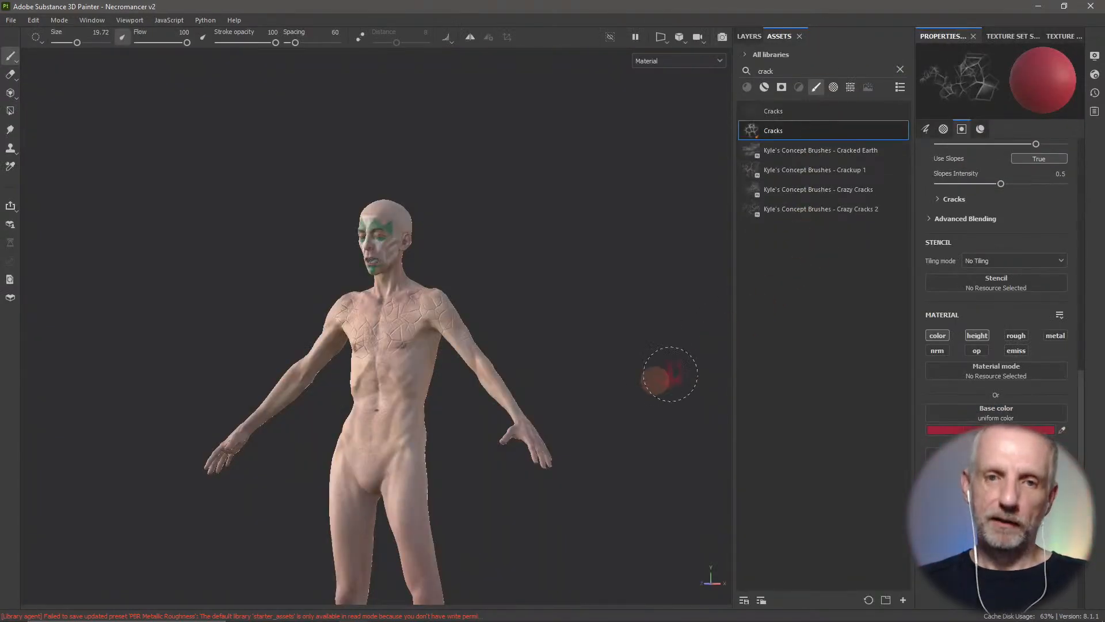
pyautogui.moveTo(563, 420)
pyautogui.keyDown('alt'); pyautogui.mouseDown()
pyautogui.moveTo(519, 435)
pyautogui.moveTo(547, 431)
pyautogui.mouseUp(); pyautogui.keyUp('alt')
pyautogui.moveTo(548, 429)
pyautogui.keyDown('alt'); pyautogui.mouseDown(button='middle')
pyautogui.moveTo(540, 380)
pyautogui.moveTo(585, 435)
pyautogui.mouseUp(button='middle'); pyautogui.keyUp('alt')
pyautogui.scroll(2, 540, 380)
pyautogui.scroll(1, 540, 380)
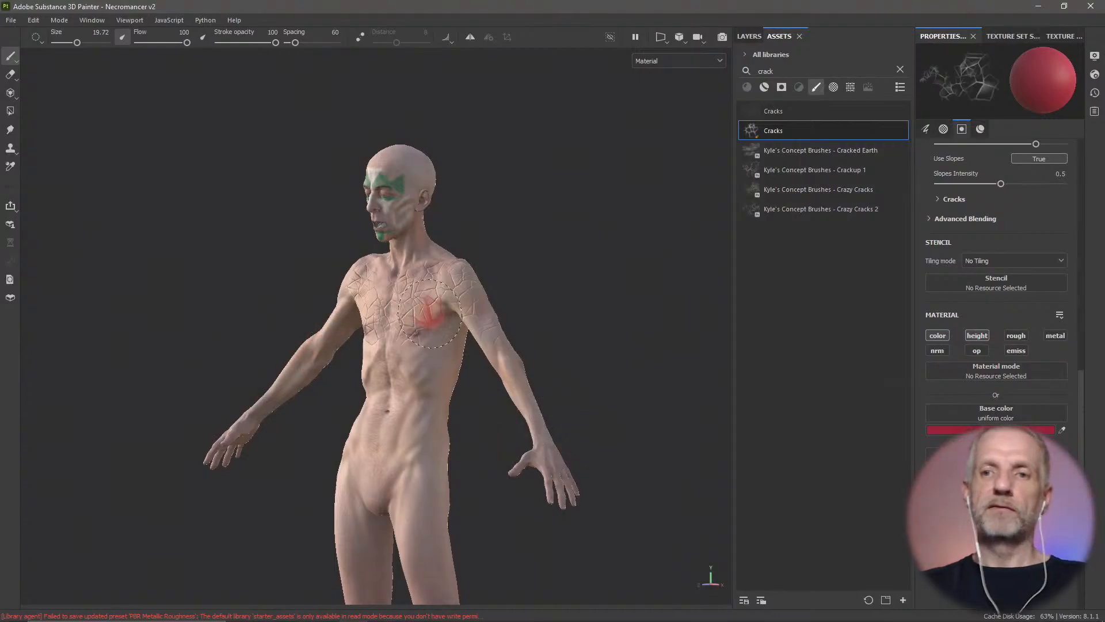
# Hide the cracks on Layer 1, frame the upper body frontally, and add a new paint layer above Layer 1.
pyautogui.click(749, 35)
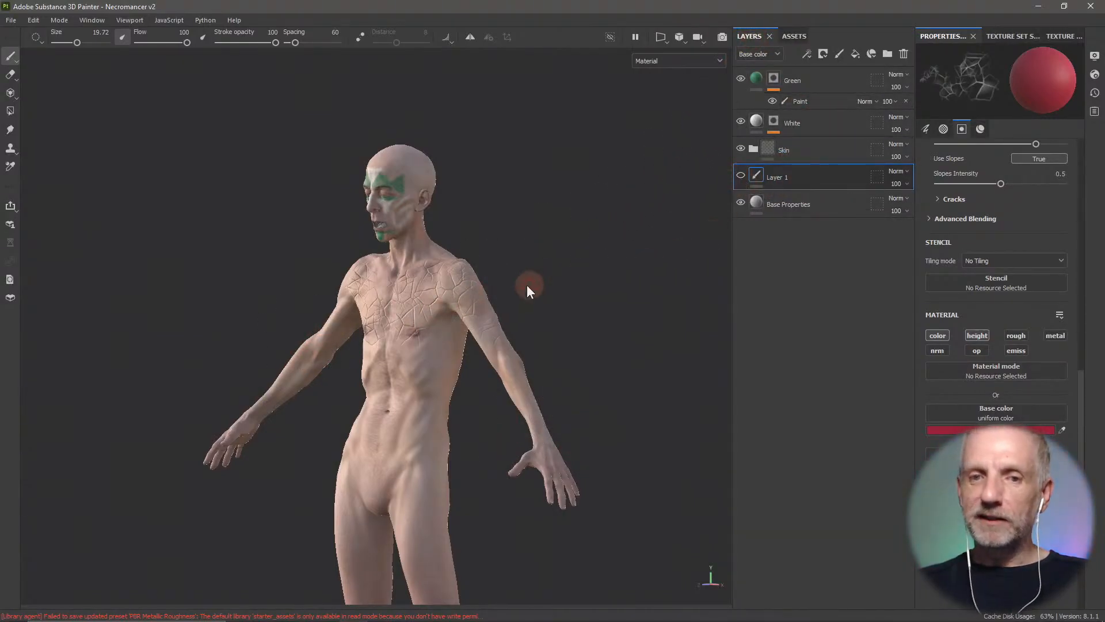
pyautogui.scroll(5, 527, 284)
pyautogui.keyDown('alt'); pyautogui.moveTo(520, 284); pyautogui.dragTo(589, 435); pyautogui.keyUp('alt')
pyautogui.keyDown('alt'); pyautogui.moveTo(590, 435); pyautogui.dragTo(592, 443, button='middle'); pyautogui.keyUp('alt')
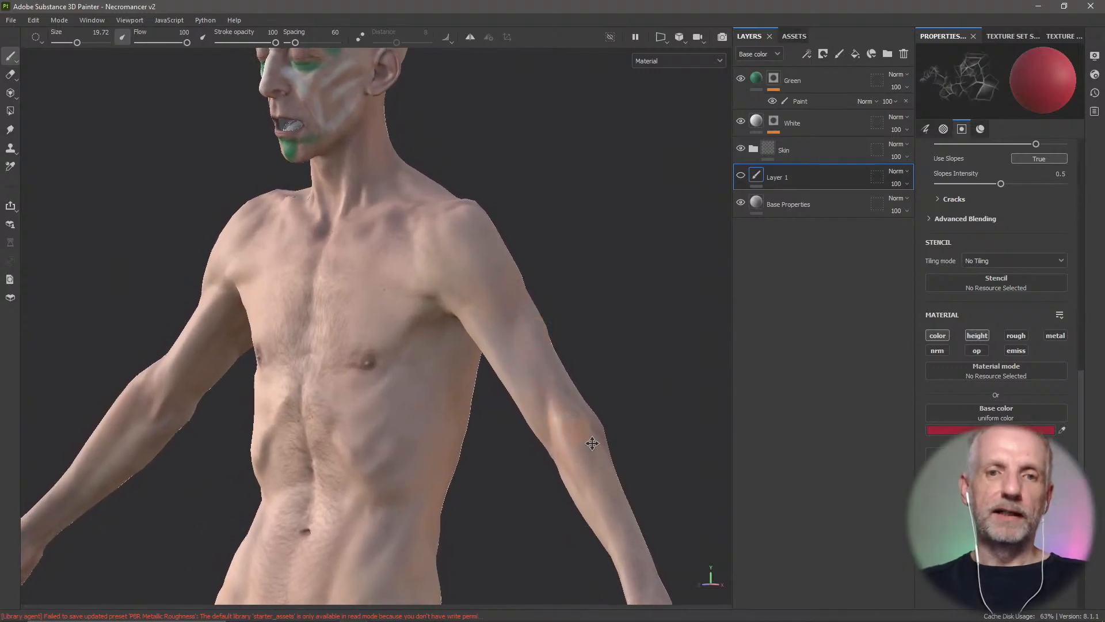
pyautogui.keyDown('alt'); pyautogui.moveTo(522, 364); pyautogui.dragTo(613, 430); pyautogui.keyUp('alt')
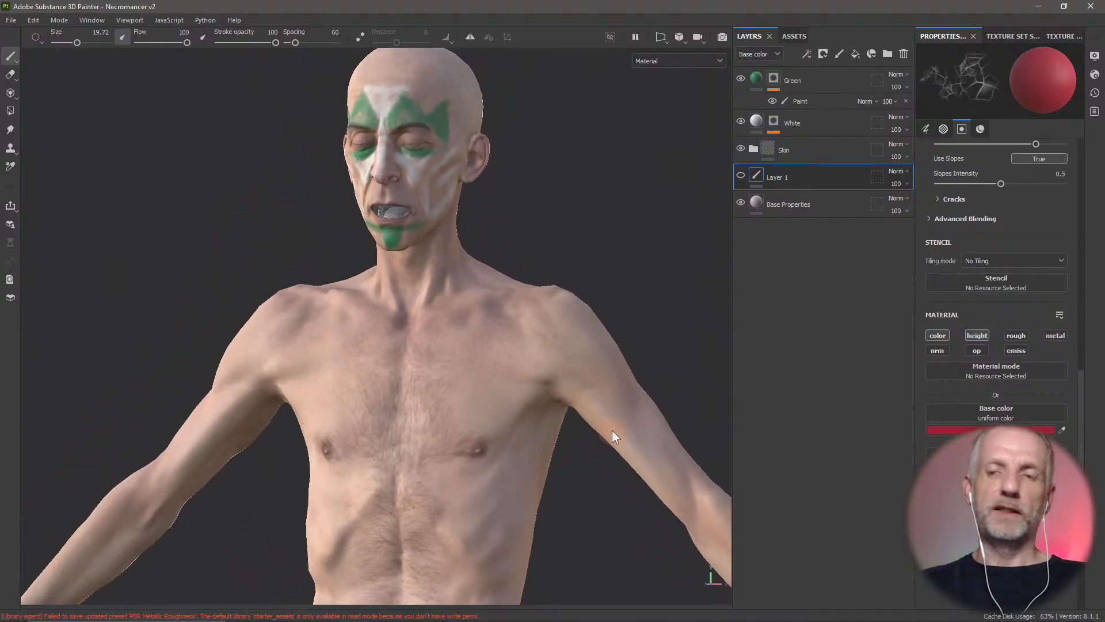
pyautogui.click(839, 53)
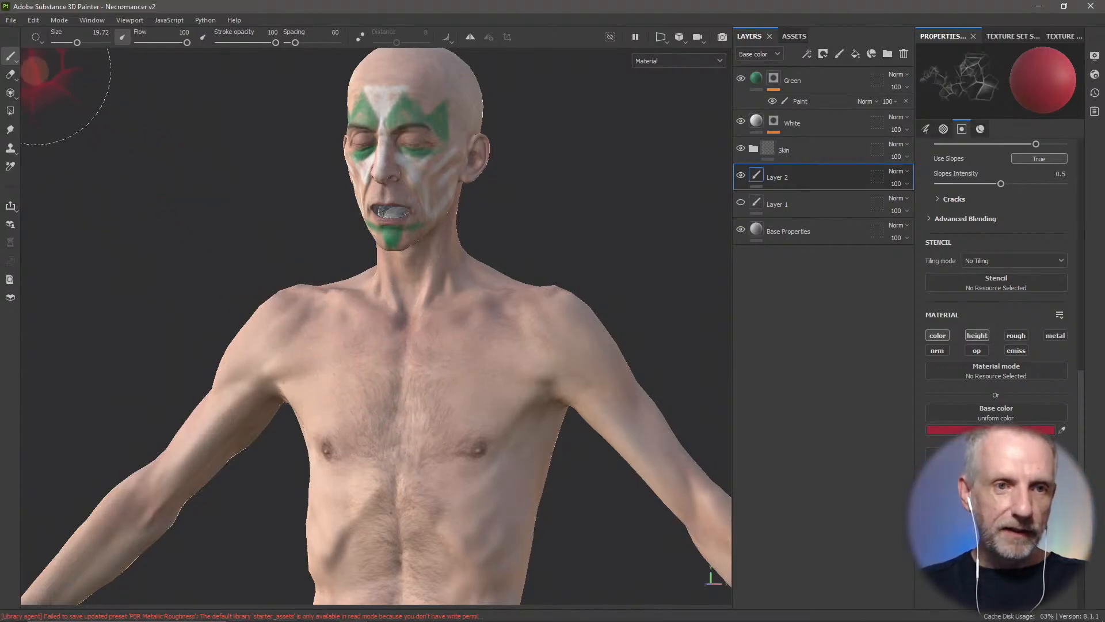
# Activate the Projection tool and review its brush, alpha, projection and base color settings.
pyautogui.click(11, 95)
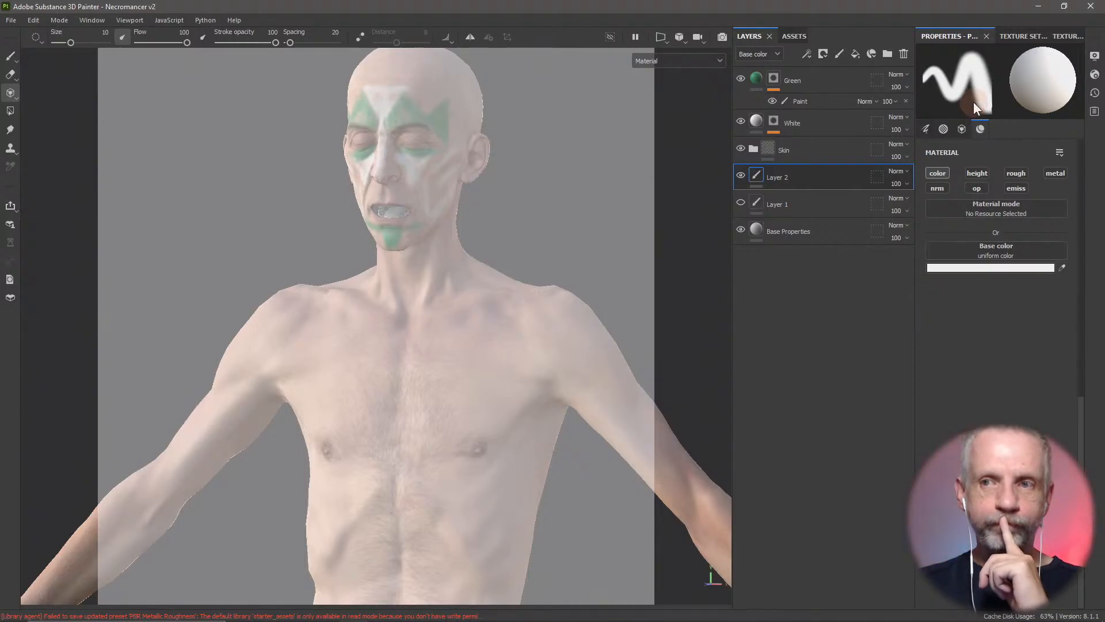
pyautogui.click(1030, 35)
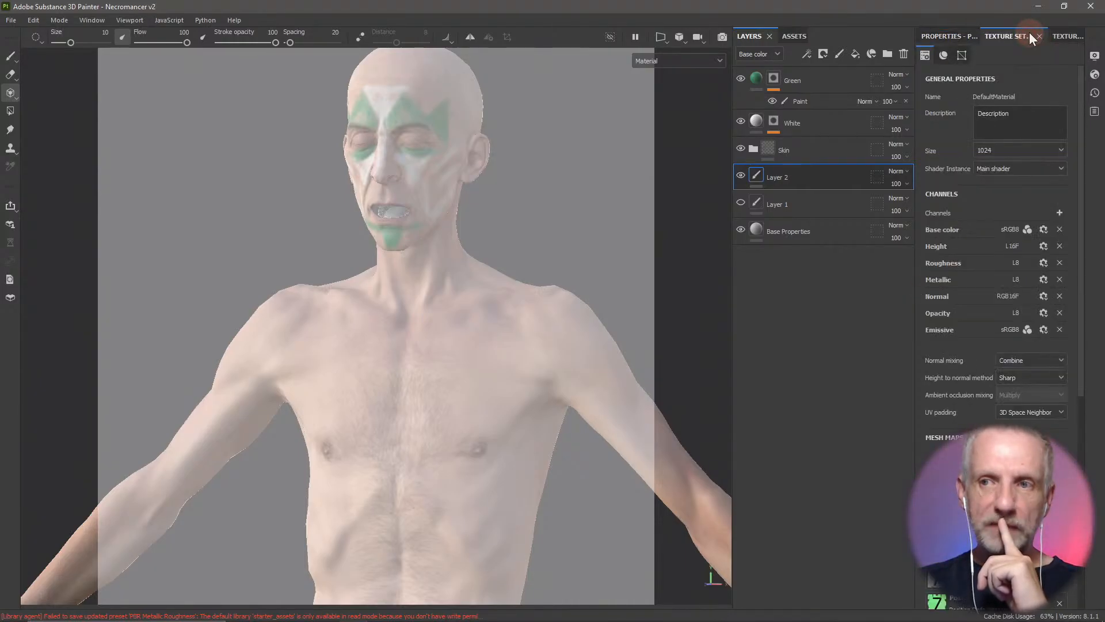
pyautogui.click(1059, 35)
pyautogui.click(945, 37)
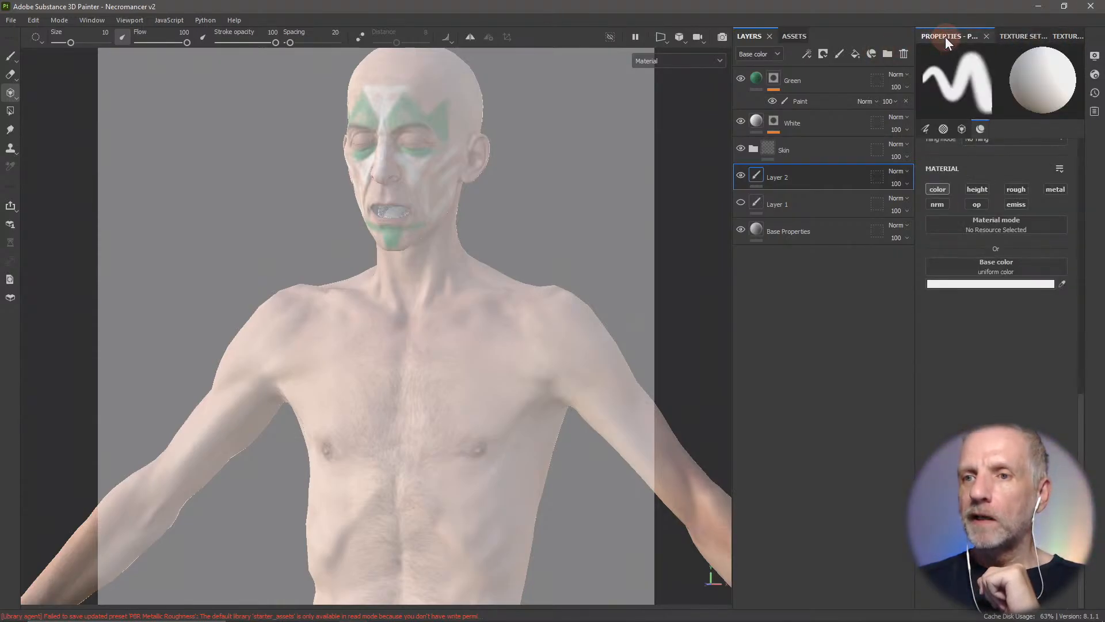
pyautogui.click(927, 129)
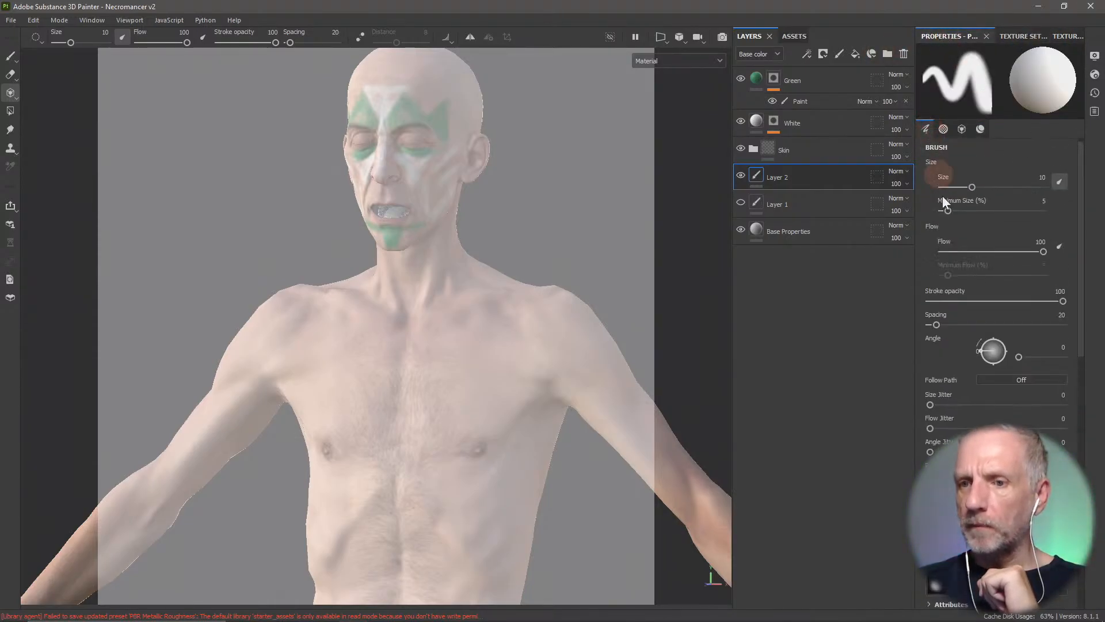
pyautogui.scroll(-5, 965, 341)
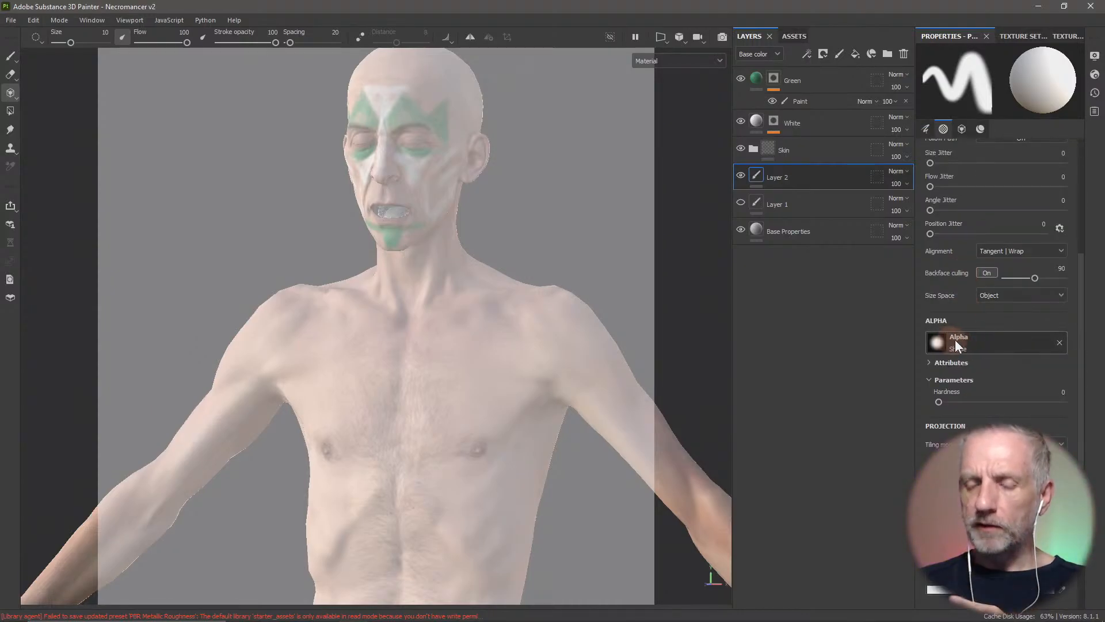
pyautogui.scroll(-3, 957, 339)
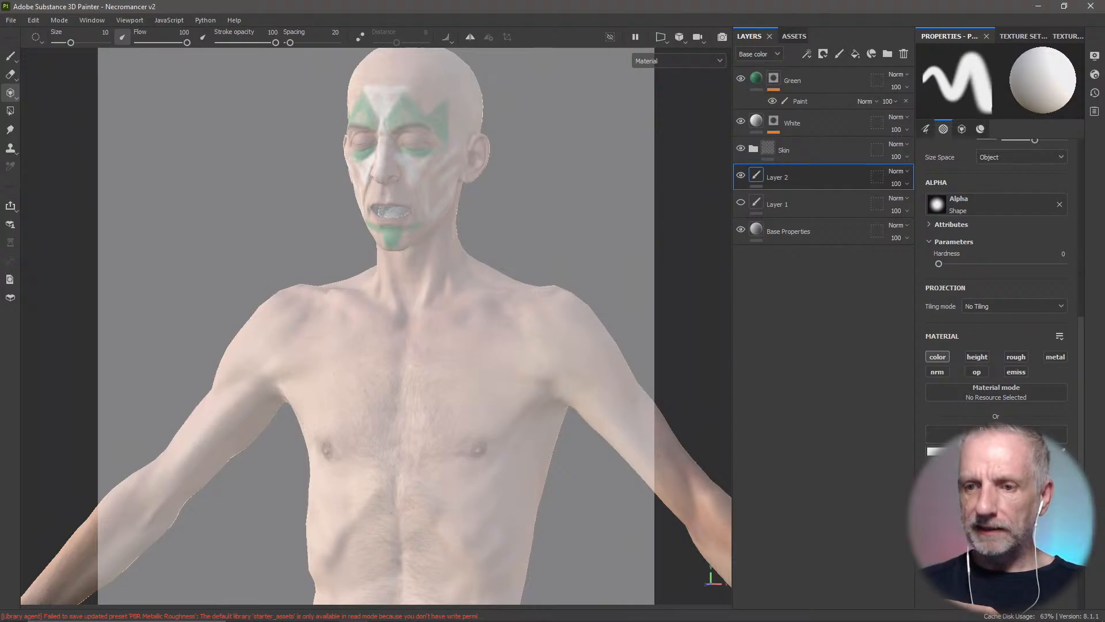
pyautogui.scroll(-2, 980, 347)
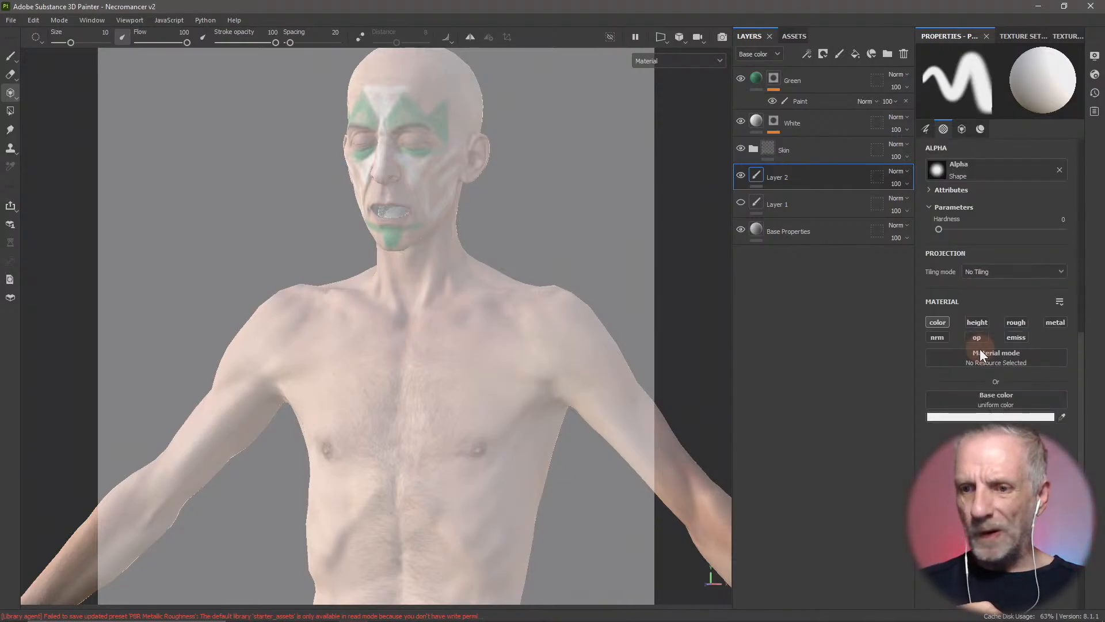
pyautogui.click(996, 398)
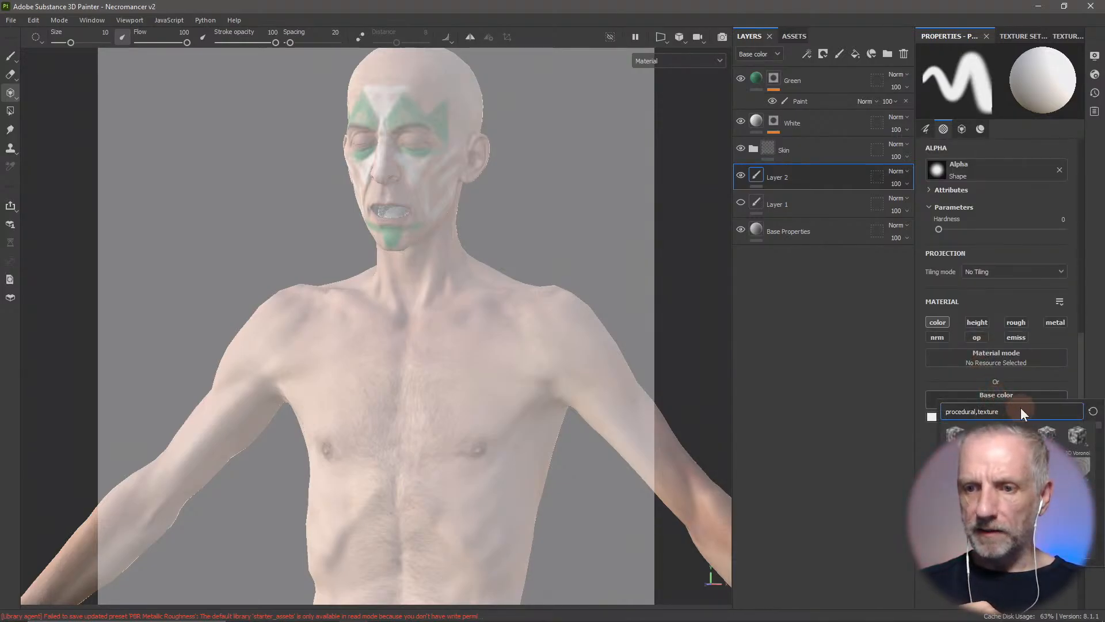
pyautogui.click(903, 438)
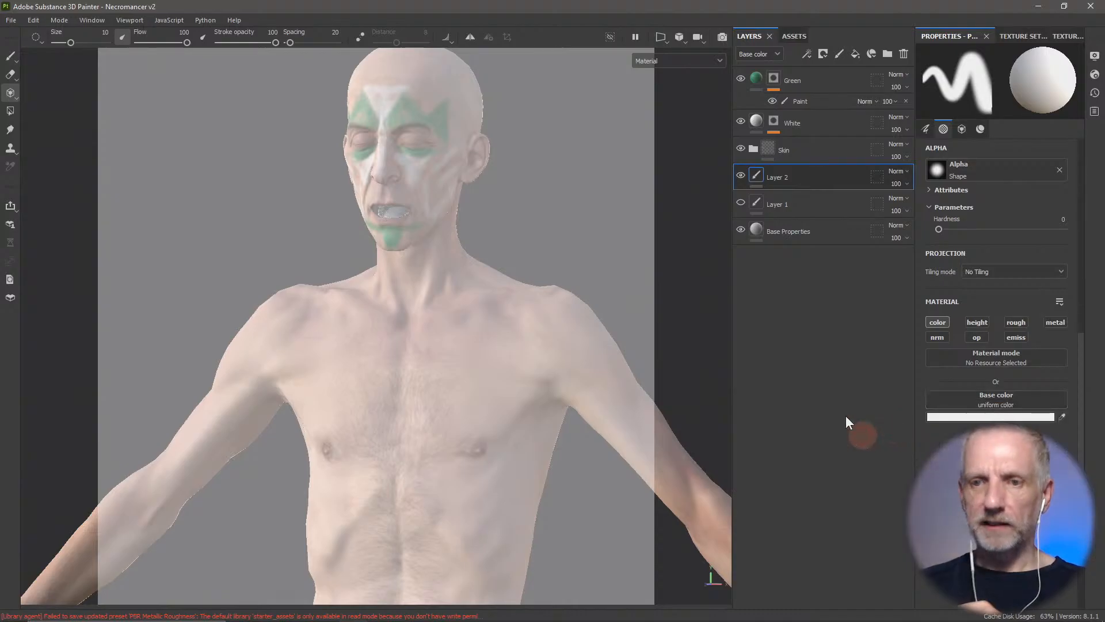
# Start a resource import and add Grimm.png from the Tattoos folder in Face Painting Stream.
pyautogui.click(796, 35)
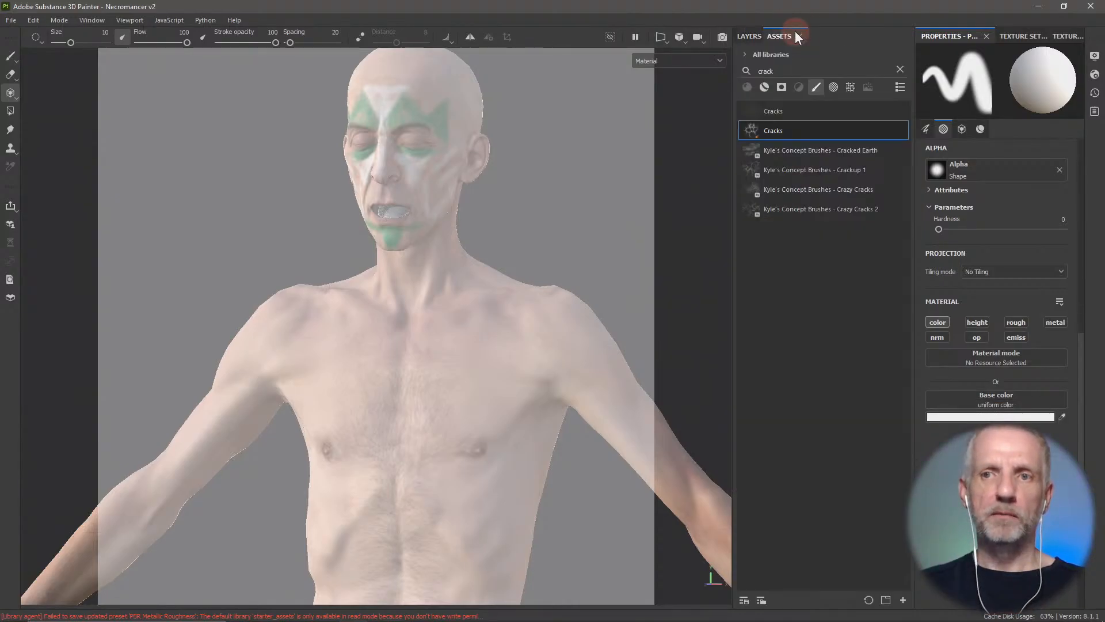
pyautogui.click(902, 600)
pyautogui.click(624, 162)
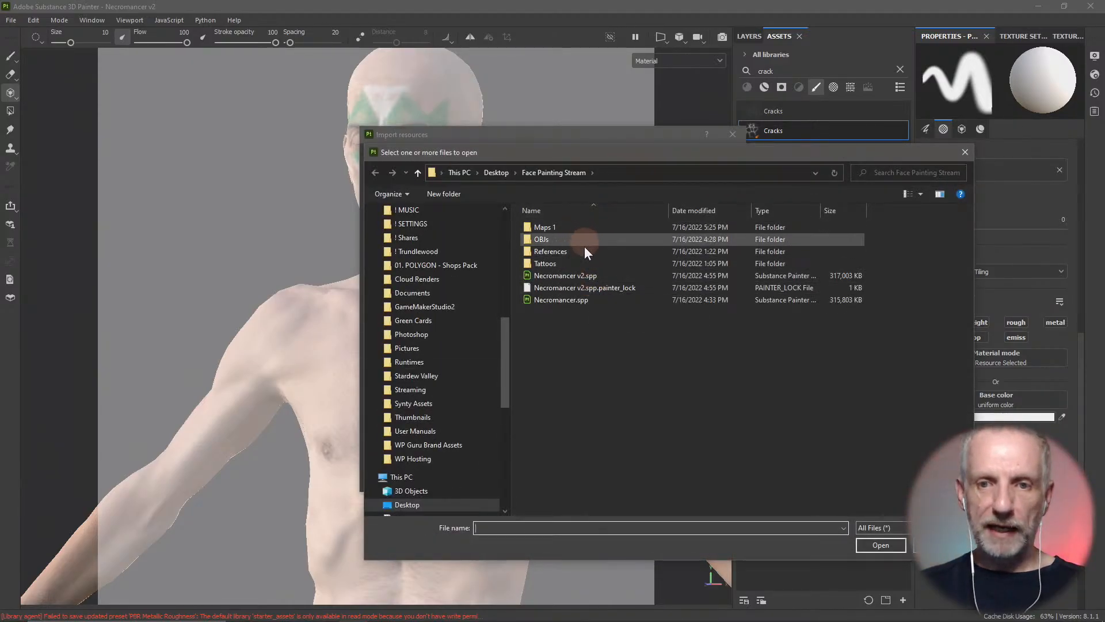
pyautogui.doubleClick(571, 264)
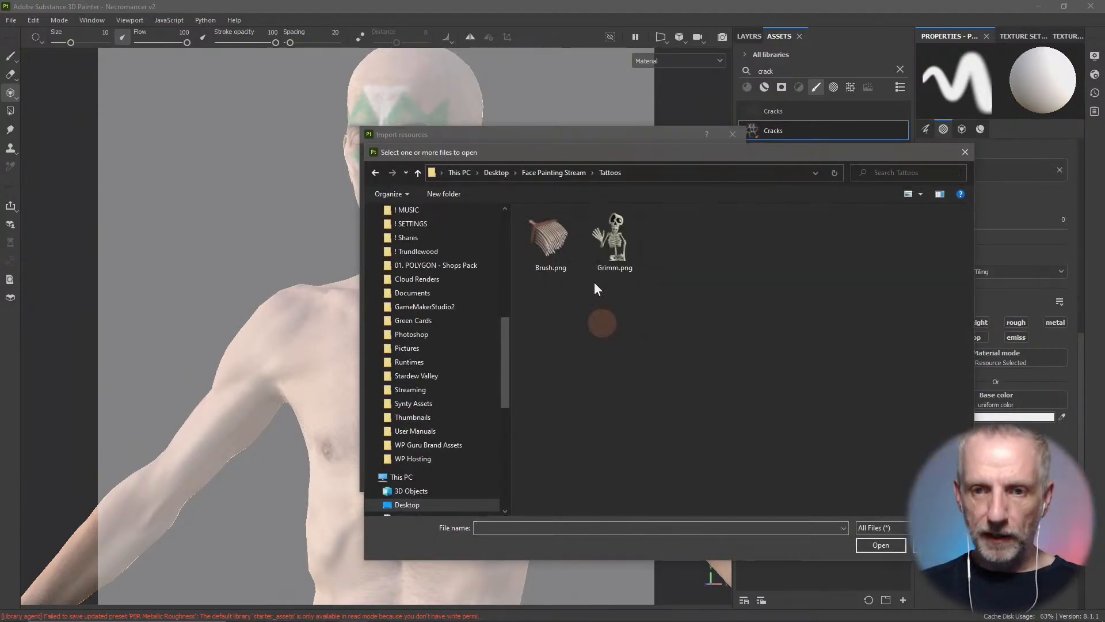
pyautogui.click(627, 246)
pyautogui.click(562, 253)
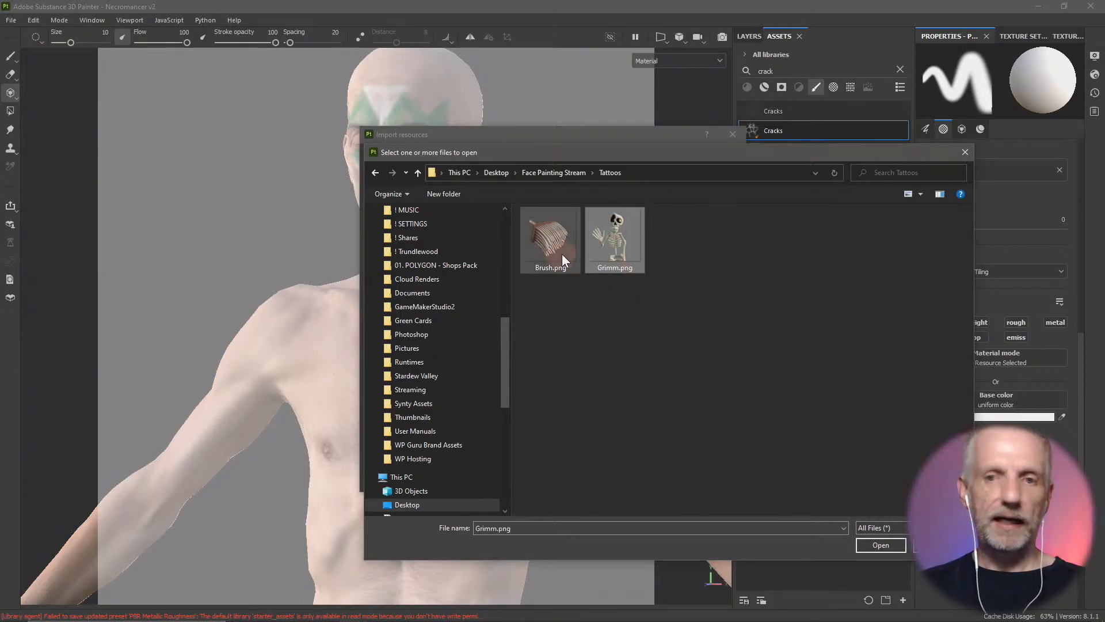
pyautogui.click(614, 255)
pyautogui.click(880, 544)
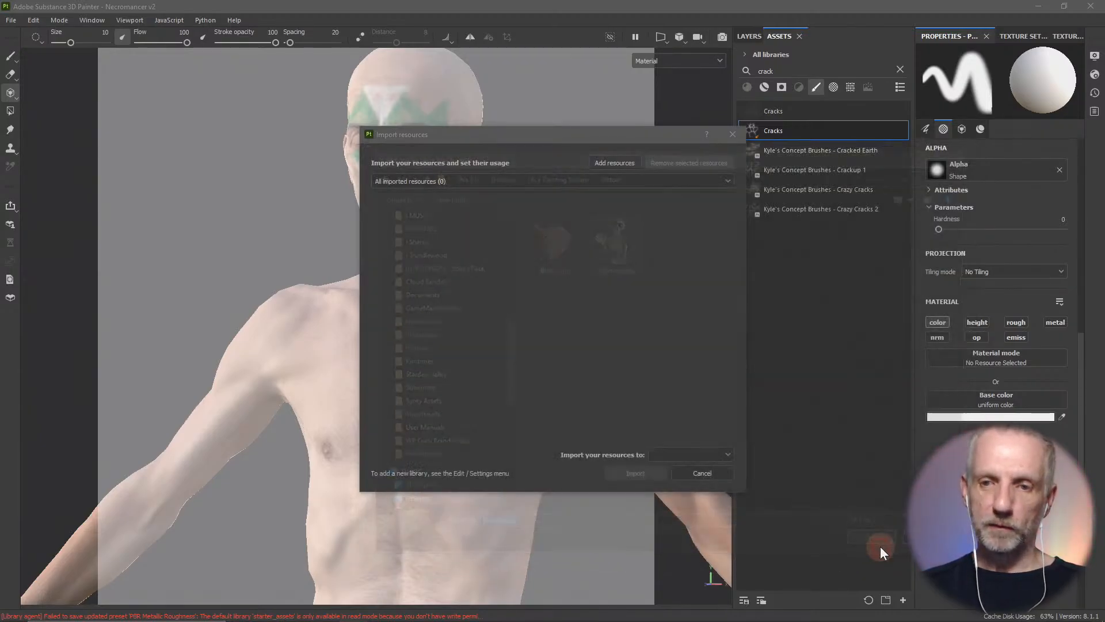
# Set the usage of Grimm.png to texture and import it into the project 'Necromancer v2'.
pyautogui.click(714, 201)
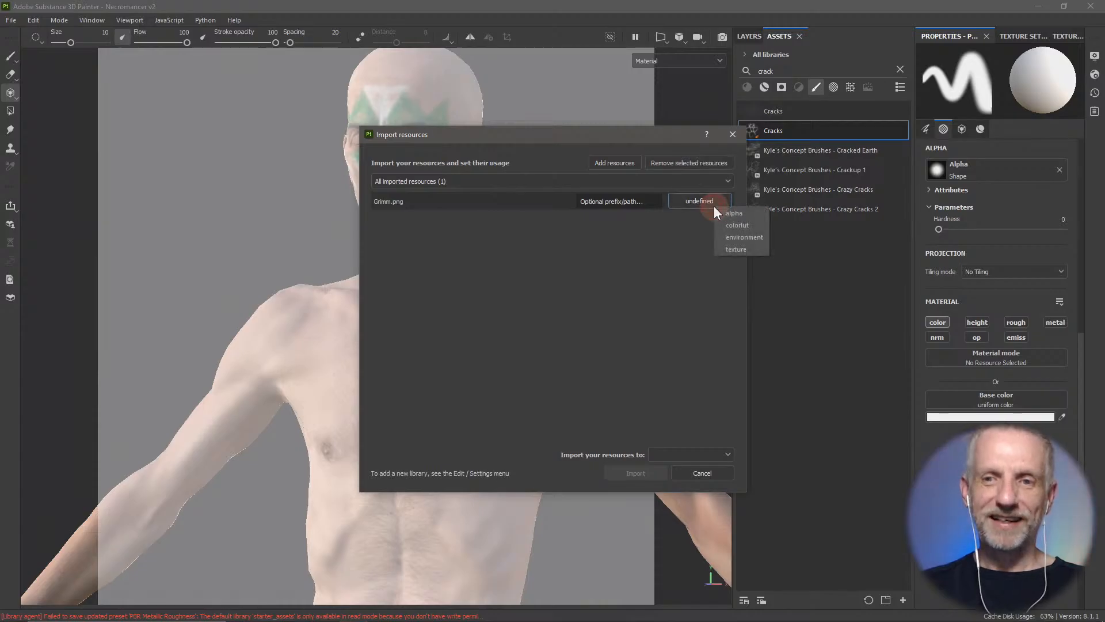
pyautogui.click(752, 248)
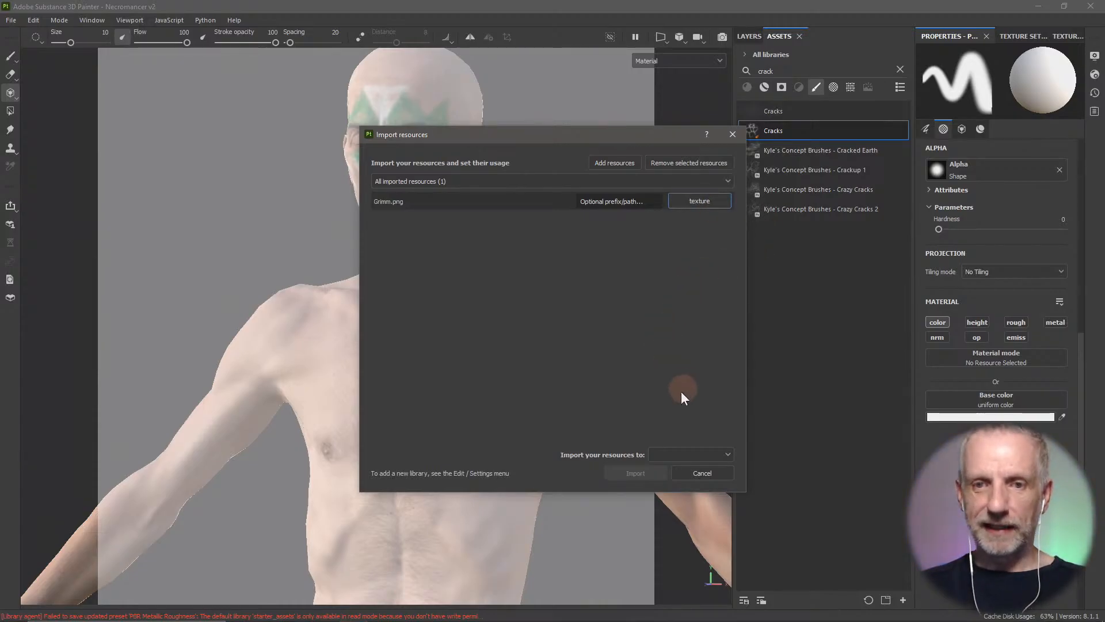
pyautogui.click(697, 455)
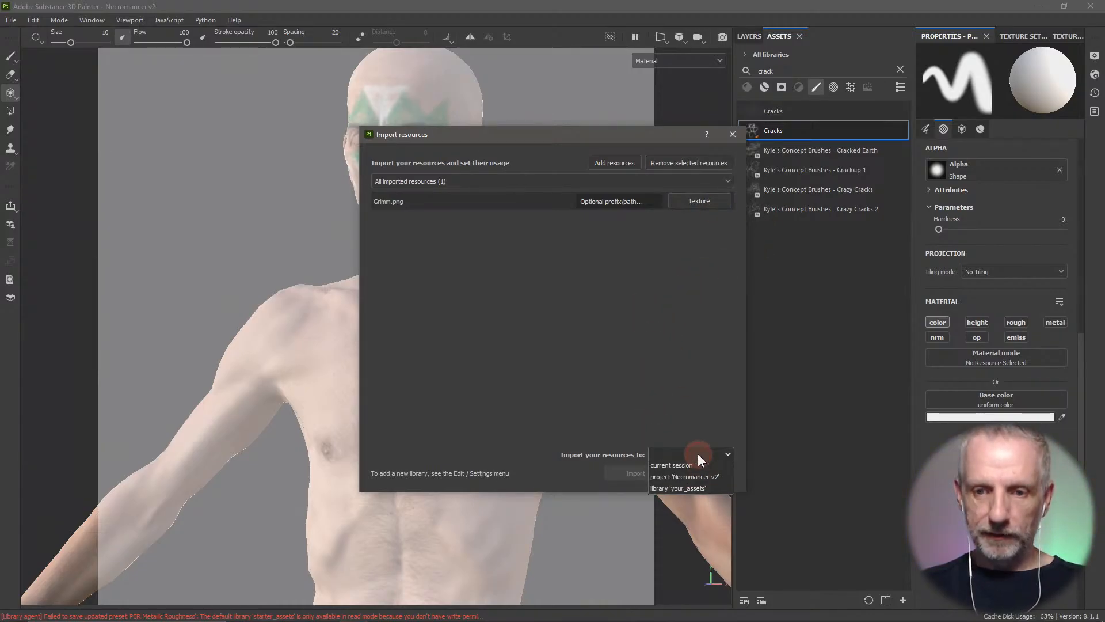
pyautogui.click(719, 482)
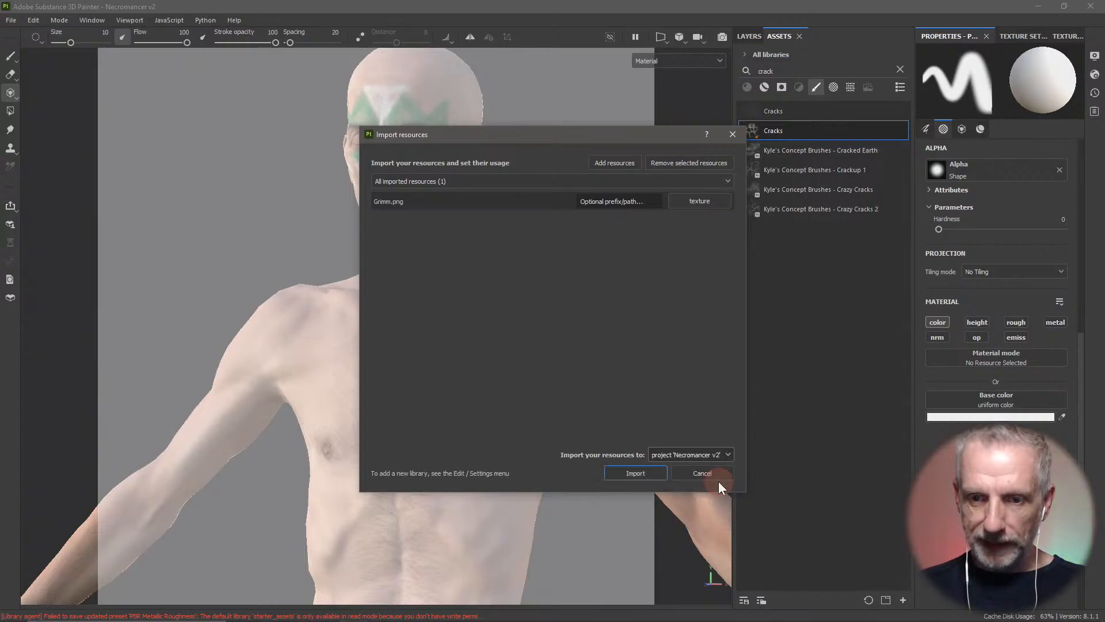
pyautogui.click(643, 476)
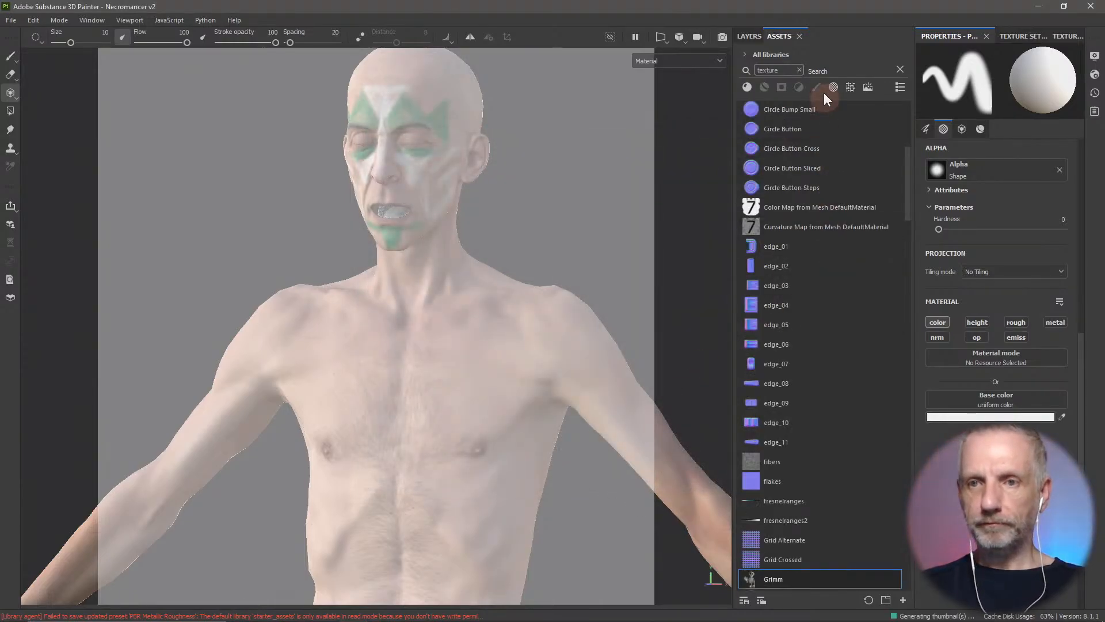
# Limit the assets to the Project library and assign the Grimm texture as the projection's base color.
pyautogui.click(750, 54)
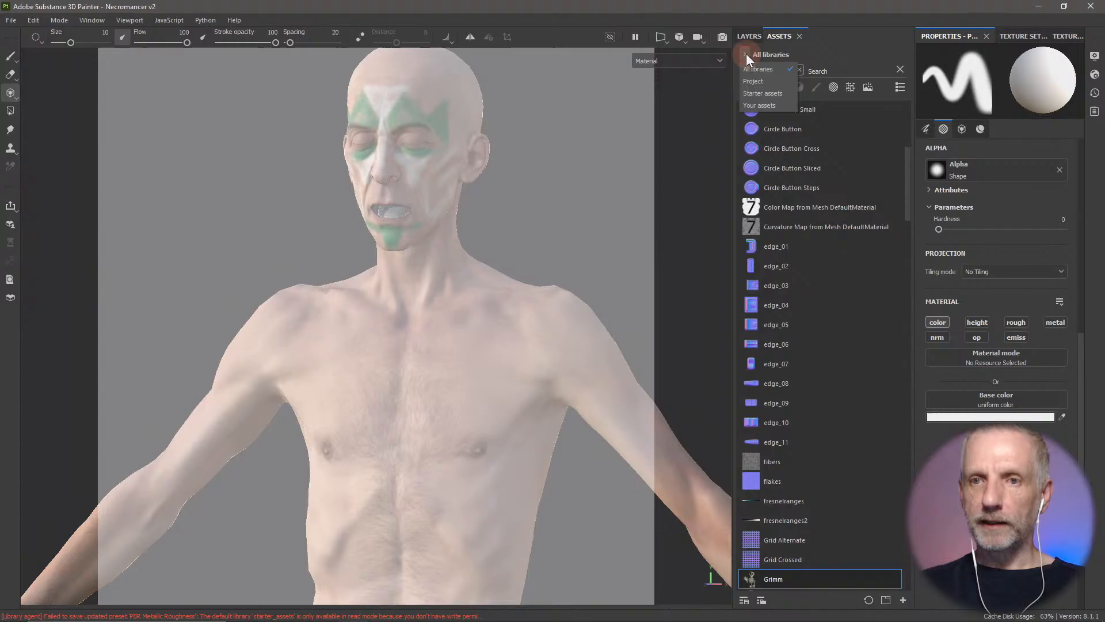
pyautogui.click(772, 84)
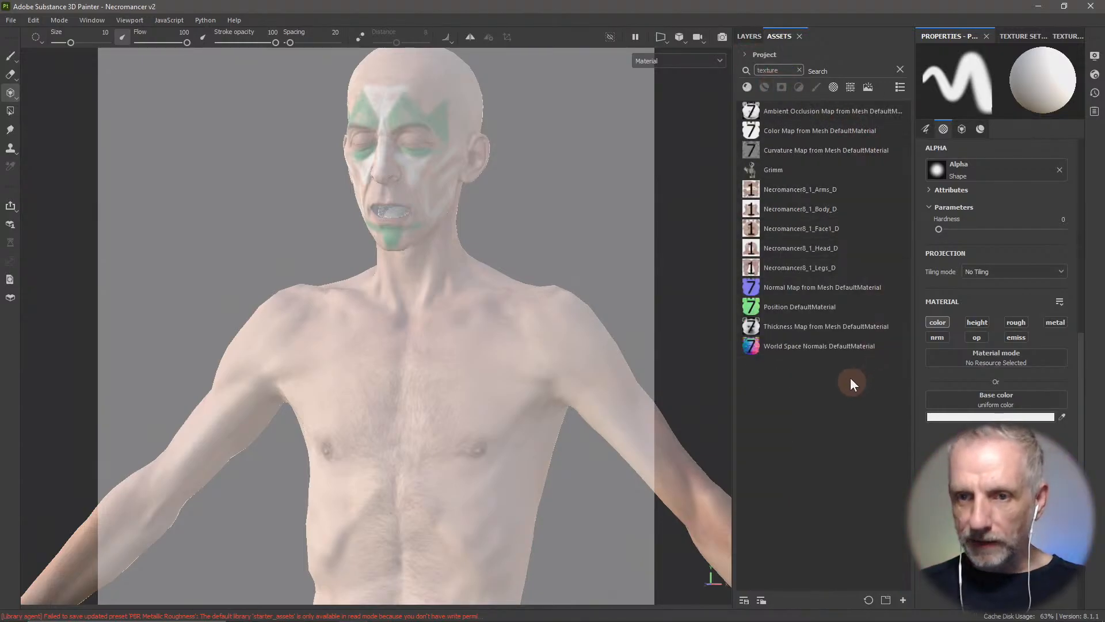
pyautogui.click(752, 170)
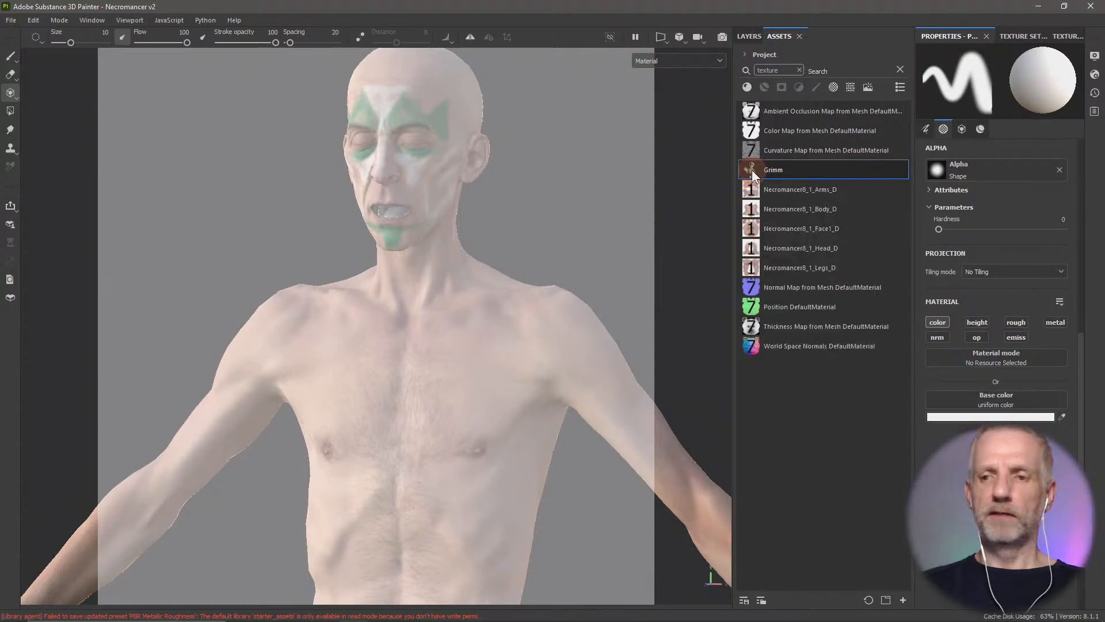
pyautogui.click(996, 404)
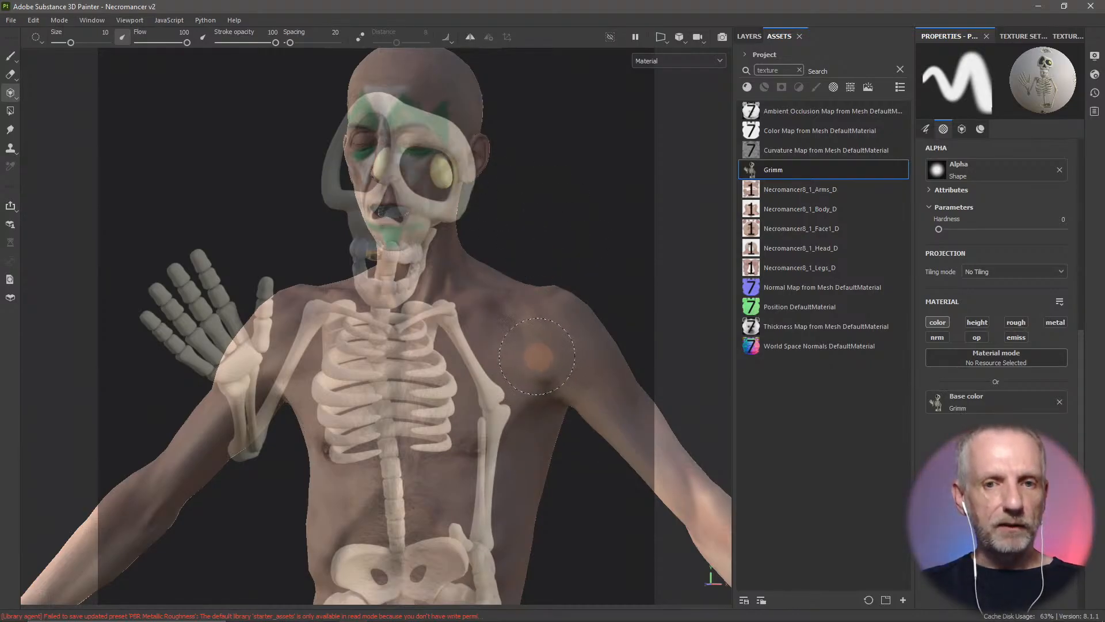
# Face the torso frontally, shrink the skeleton projection image and move it onto the character's left upper chest.
pyautogui.moveTo(572, 344)
pyautogui.keyDown('alt'); pyautogui.mouseDown()
pyautogui.moveTo(390, 346)
pyautogui.moveTo(632, 343)
pyautogui.moveTo(478, 334)
pyautogui.moveTo(569, 346)
pyautogui.mouseUp(); pyautogui.keyUp('alt')
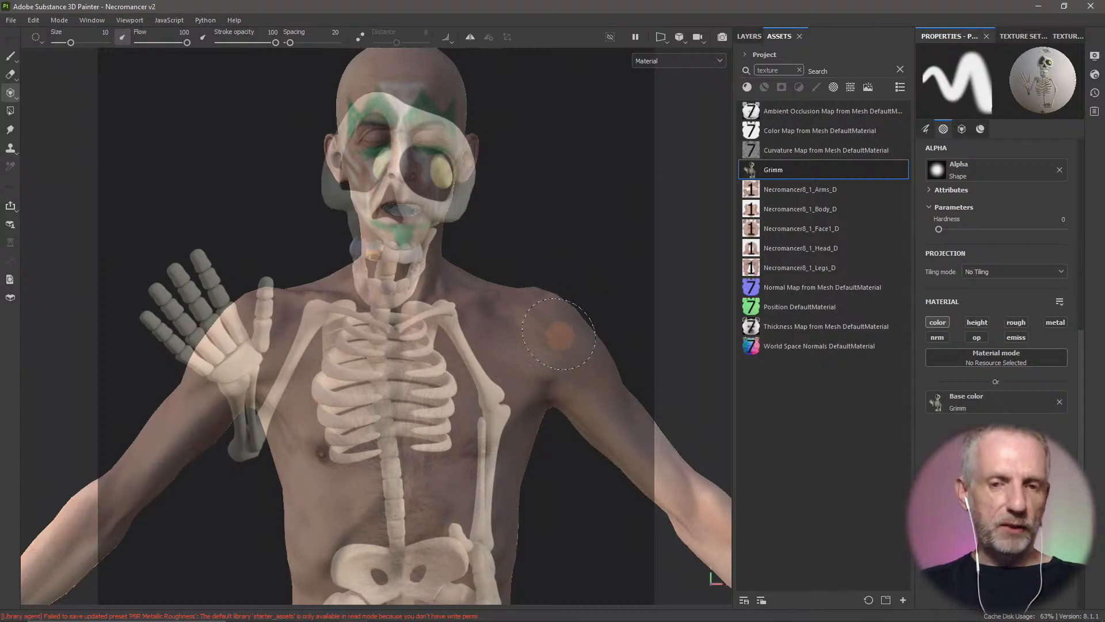
pyautogui.press('s')
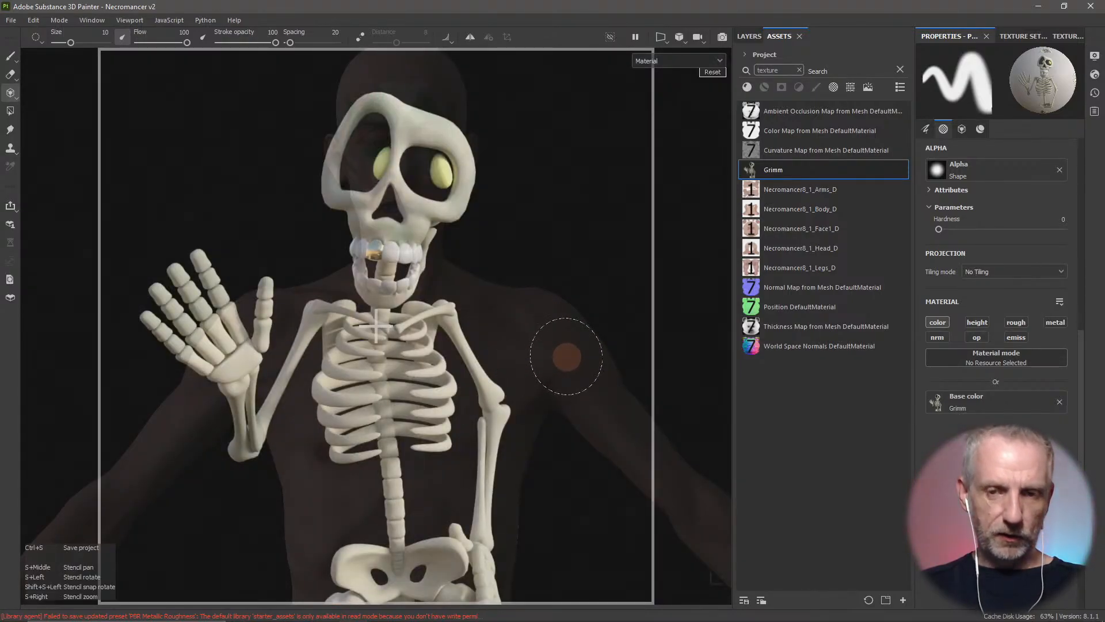
pyautogui.moveTo(567, 356); pyautogui.dragTo(819, 275, button='right')
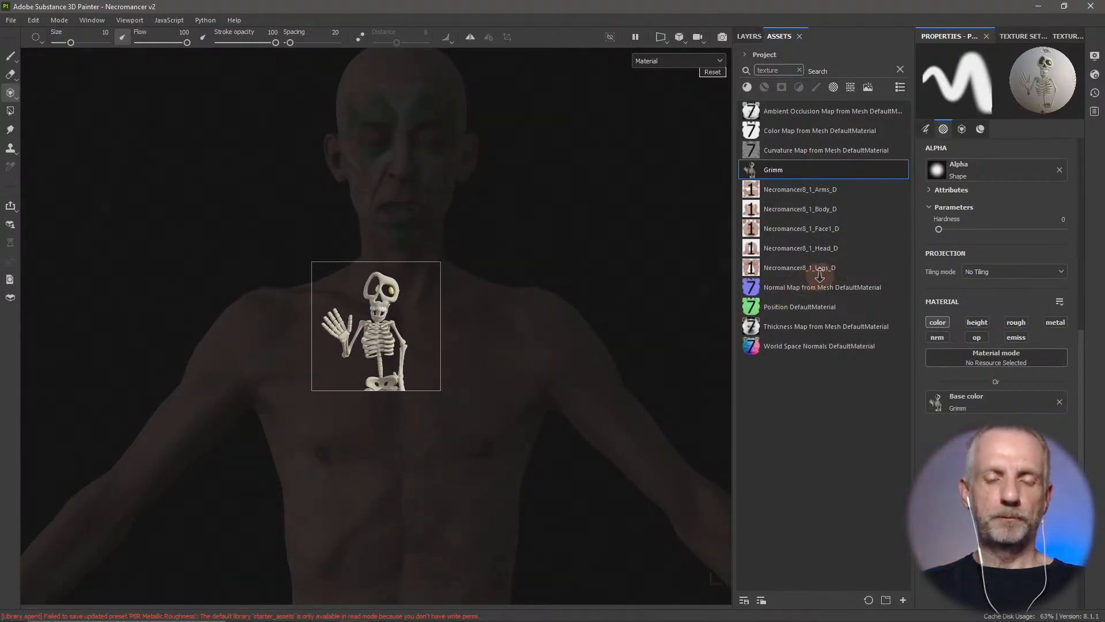
pyautogui.moveTo(651, 296); pyautogui.dragTo(759, 327, button='middle')
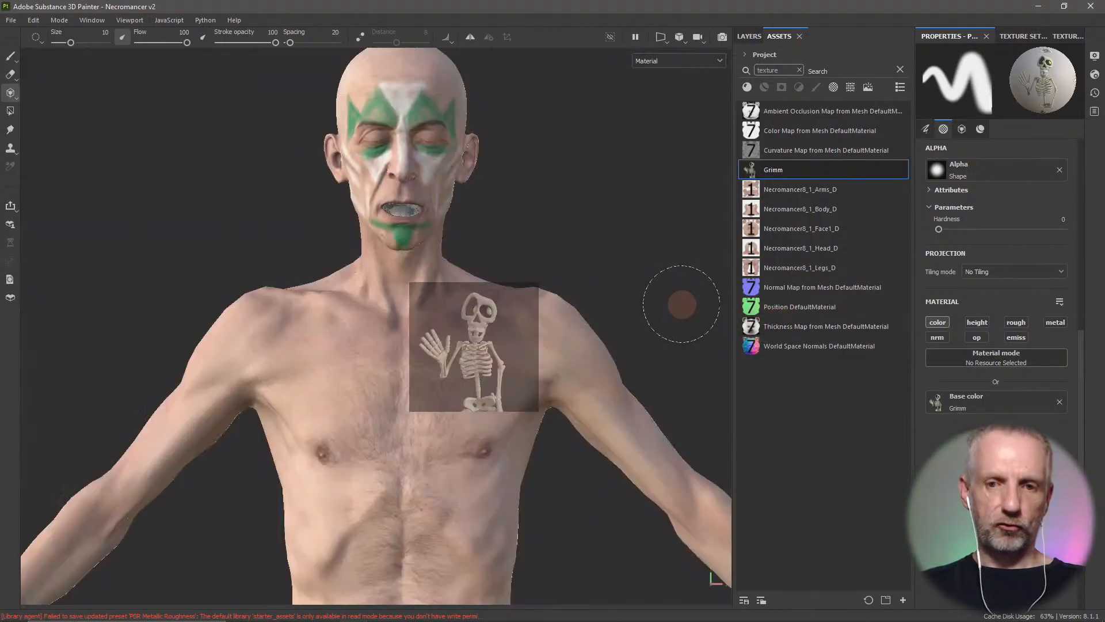
# Tilt the skeleton projection image slightly clockwise, enlarge it and reposition it over the left side of the character's chest.
pyautogui.press('ctrl')
pyautogui.press('s')
pyautogui.moveTo(673, 303); pyautogui.dragTo(694, 347)
pyautogui.moveTo(691, 352); pyautogui.dragTo(689, 366, button='middle')
pyautogui.moveTo(675, 377); pyautogui.dragTo(630, 414, button='right')
pyautogui.moveTo(630, 415); pyautogui.dragTo(628, 419, button='middle')
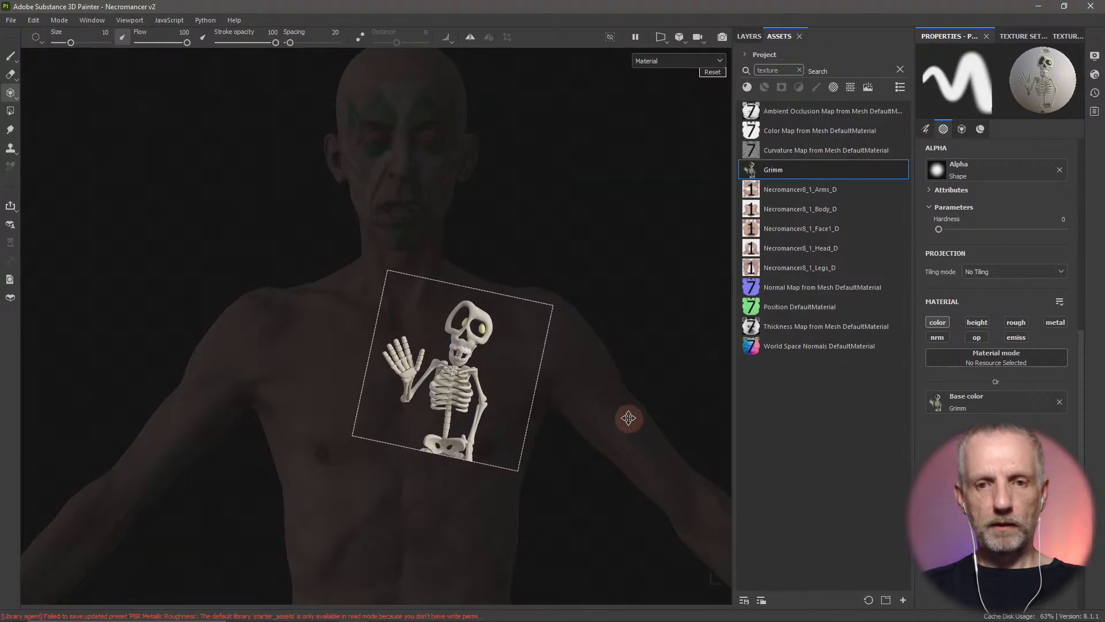
pyautogui.press('s')
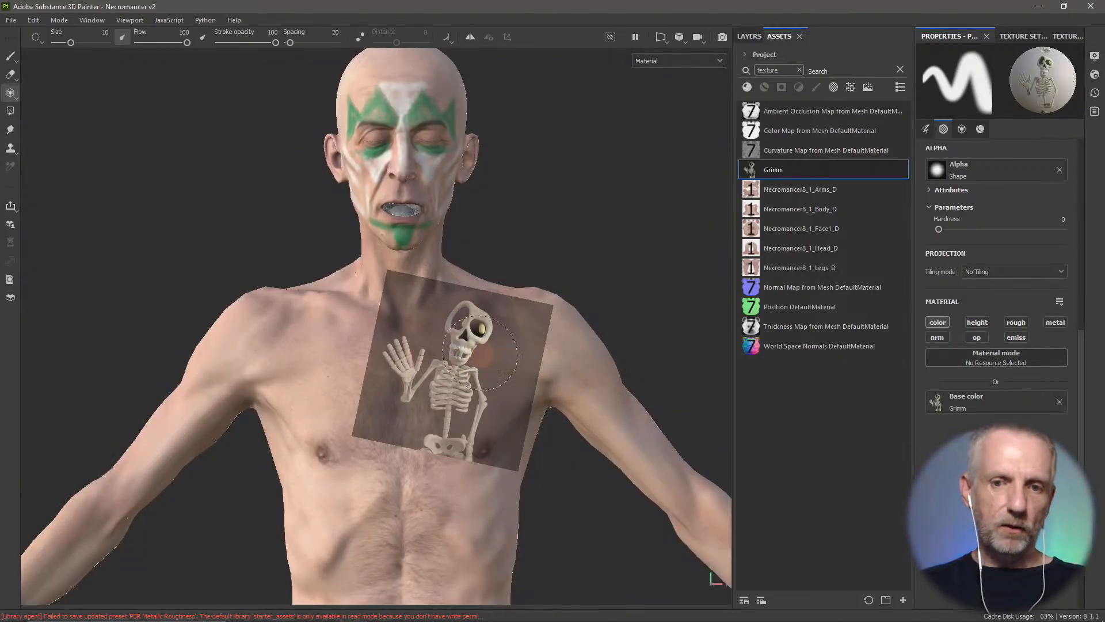
# Project the skeleton image onto the chest on Layer 2, moving that layer to the top of the stack above Green.
pyautogui.moveTo(481, 355)
pyautogui.mouseDown()
pyautogui.moveTo(477, 343)
pyautogui.moveTo(457, 359)
pyautogui.mouseUp()
pyautogui.click(748, 38)
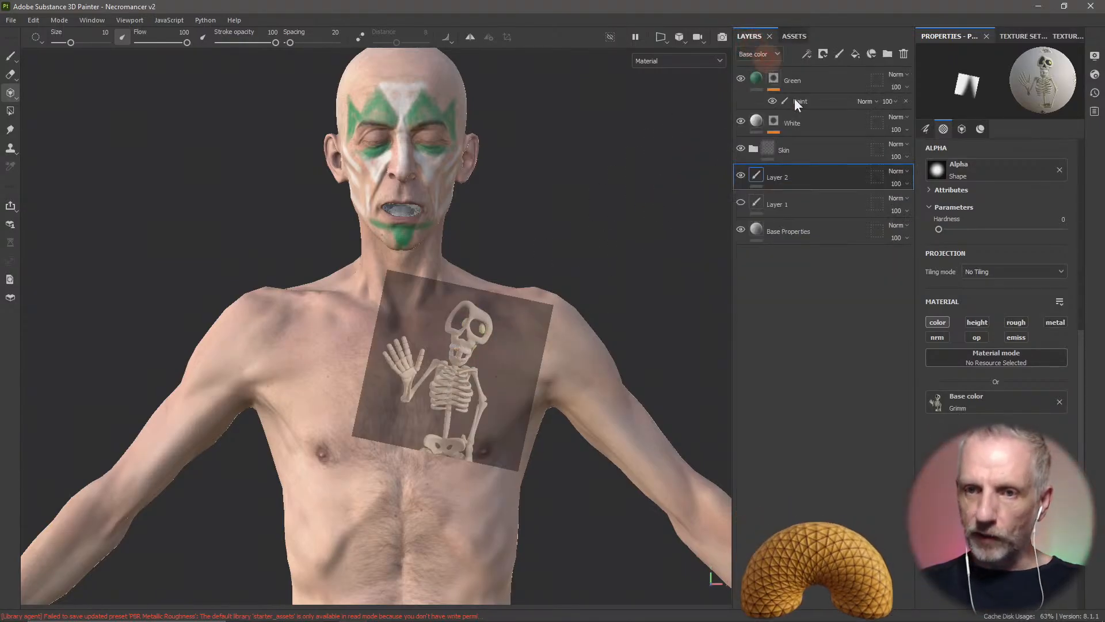
pyautogui.moveTo(810, 178); pyautogui.dragTo(813, 169)
pyautogui.moveTo(807, 74); pyautogui.dragTo(808, 68)
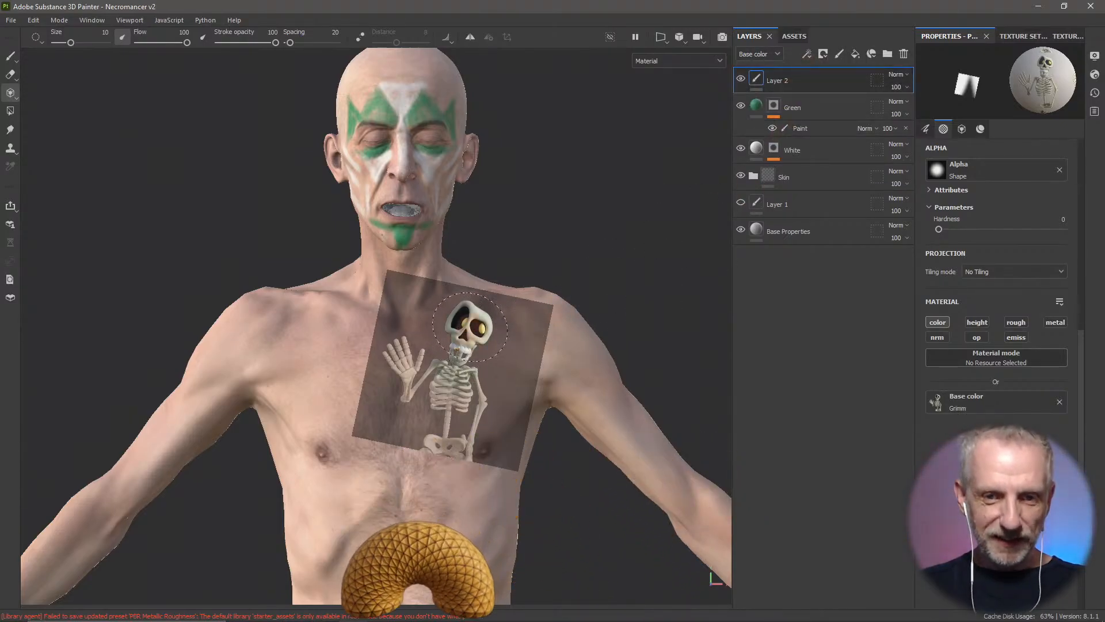
pyautogui.moveTo(469, 334)
pyautogui.mouseDown()
pyautogui.moveTo(458, 368)
pyautogui.moveTo(455, 324)
pyautogui.moveTo(465, 340)
pyautogui.moveTo(409, 368)
pyautogui.moveTo(471, 383)
pyautogui.moveTo(485, 340)
pyautogui.moveTo(472, 382)
pyautogui.moveTo(476, 345)
pyautogui.mouseUp()
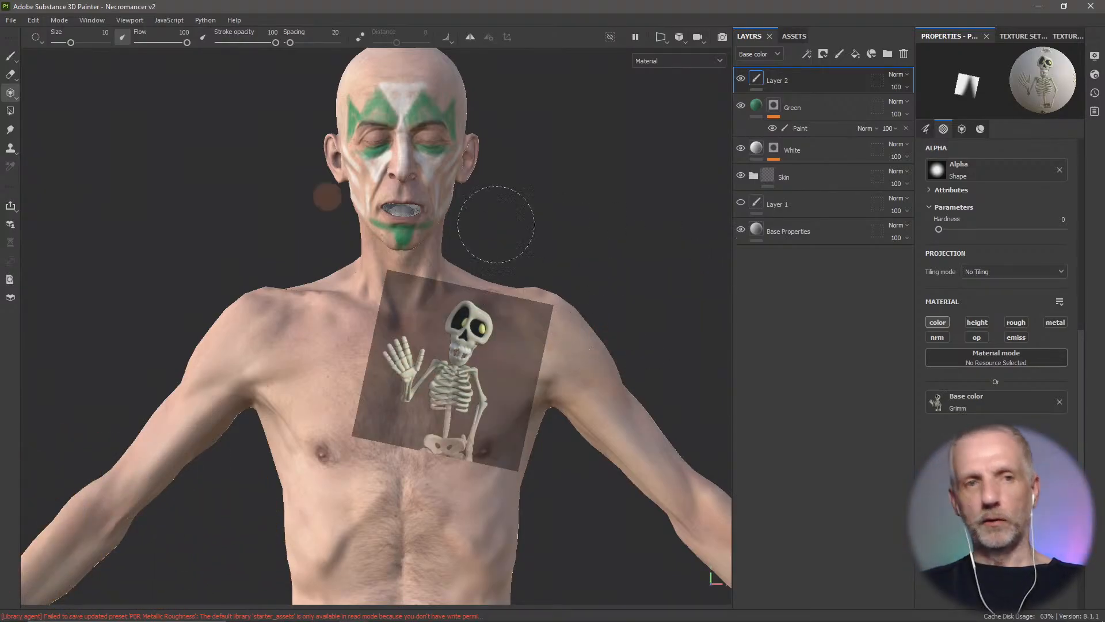
# Switch to the Paint tool and examine the projected skeleton tattoo on the chest up close from several angles.
pyautogui.click(14, 61)
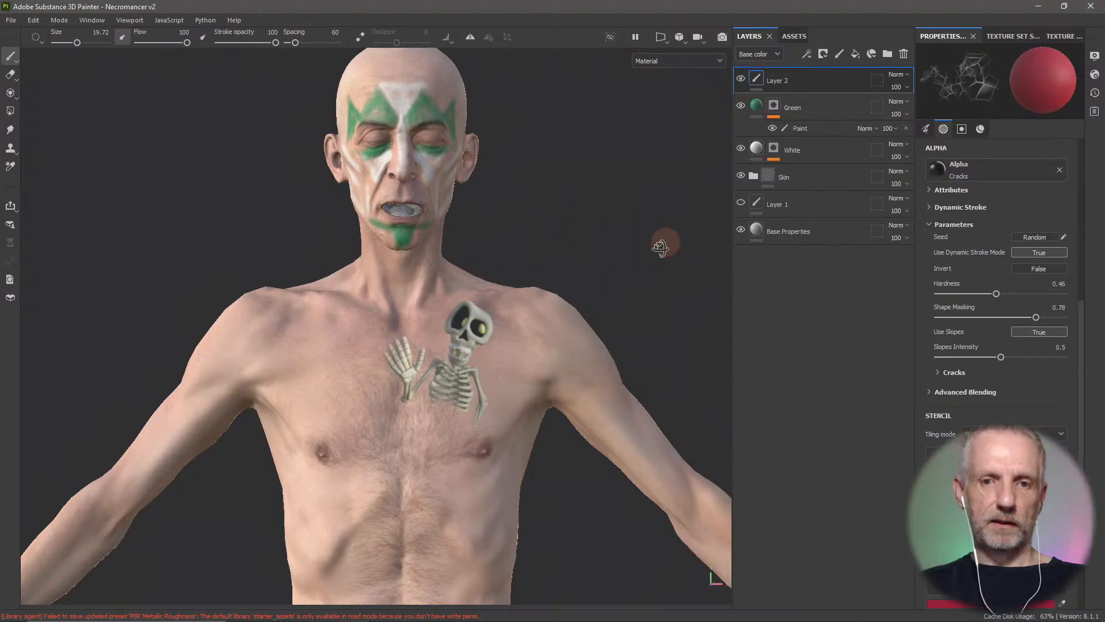
pyautogui.moveTo(661, 246)
pyautogui.keyDown('alt'); pyautogui.mouseDown()
pyautogui.moveTo(435, 350)
pyautogui.moveTo(797, 299)
pyautogui.moveTo(963, 303)
pyautogui.moveTo(648, 311)
pyautogui.moveTo(564, 280)
pyautogui.mouseUp(); pyautogui.keyUp('alt')
pyautogui.keyDown('alt'); pyautogui.moveTo(555, 301); pyautogui.dragTo(524, 339, button='middle'); pyautogui.keyUp('alt')
pyautogui.moveTo(524, 338)
pyautogui.keyDown('alt'); pyautogui.mouseDown()
pyautogui.moveTo(578, 305)
pyautogui.moveTo(632, 296)
pyautogui.moveTo(557, 296)
pyautogui.moveTo(612, 261)
pyautogui.mouseUp(); pyautogui.keyUp('alt')
pyautogui.scroll(5, 582, 314)
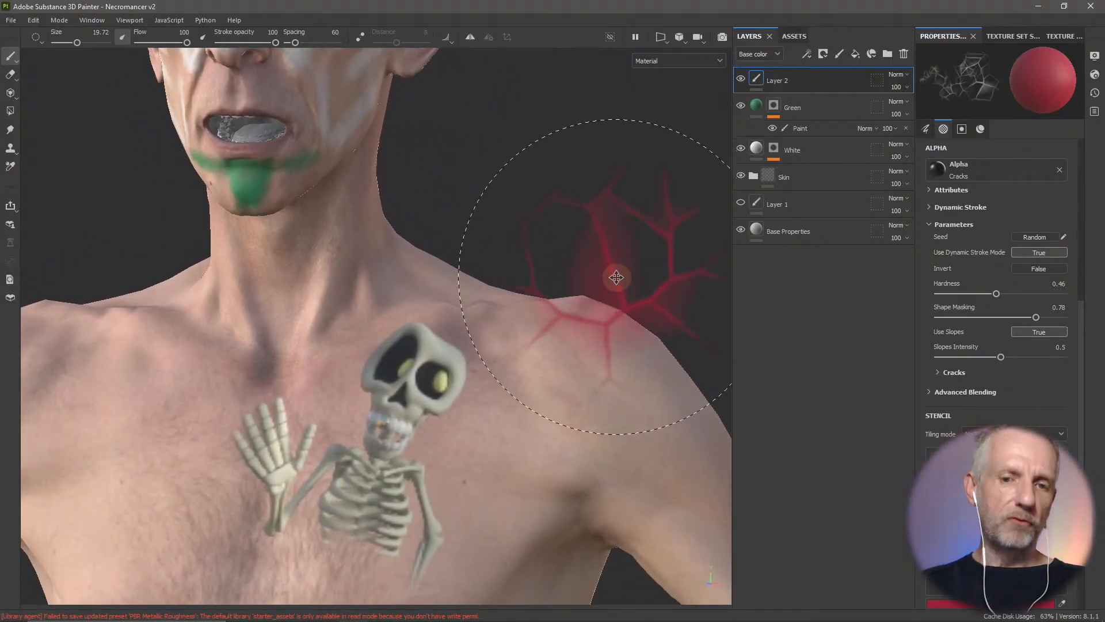
pyautogui.keyDown('alt'); pyautogui.moveTo(616, 278); pyautogui.dragTo(607, 248, button='middle'); pyautogui.keyUp('alt')
pyautogui.scroll(2, 616, 254)
pyautogui.moveTo(617, 254)
pyautogui.keyDown('alt'); pyautogui.mouseDown()
pyautogui.moveTo(630, 282)
pyautogui.moveTo(636, 235)
pyautogui.mouseUp(); pyautogui.keyUp('alt')
pyautogui.keyDown('alt'); pyautogui.moveTo(633, 232); pyautogui.dragTo(611, 209, button='middle'); pyautogui.keyUp('alt')
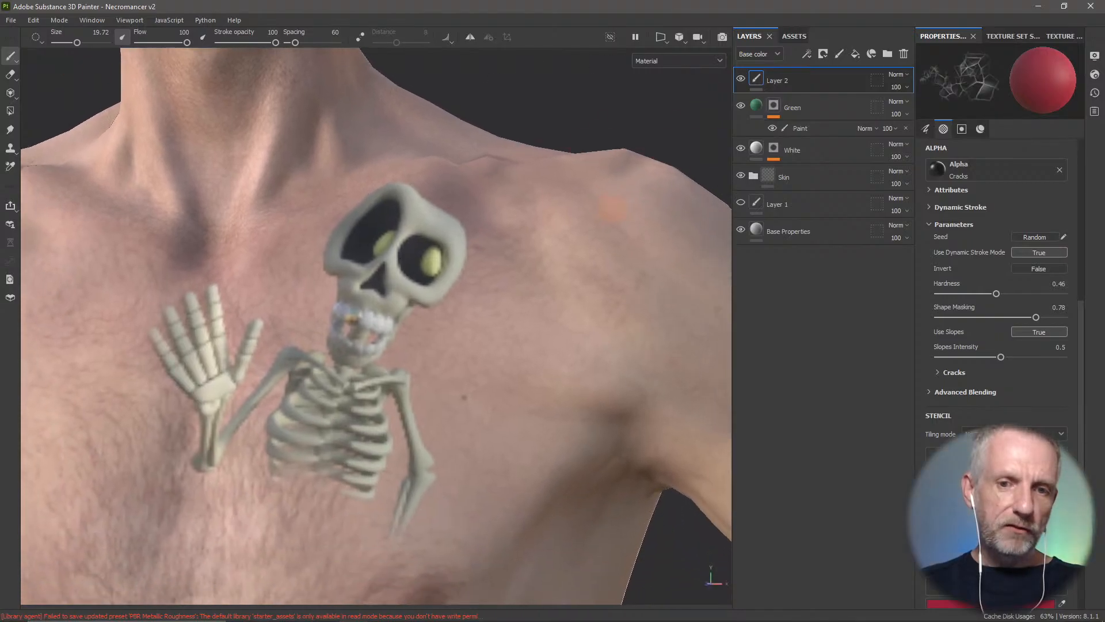
pyautogui.scroll(2, 605, 244)
pyautogui.keyDown('alt'); pyautogui.moveTo(605, 251); pyautogui.dragTo(608, 247); pyautogui.keyUp('alt')
pyautogui.click(584, 369)
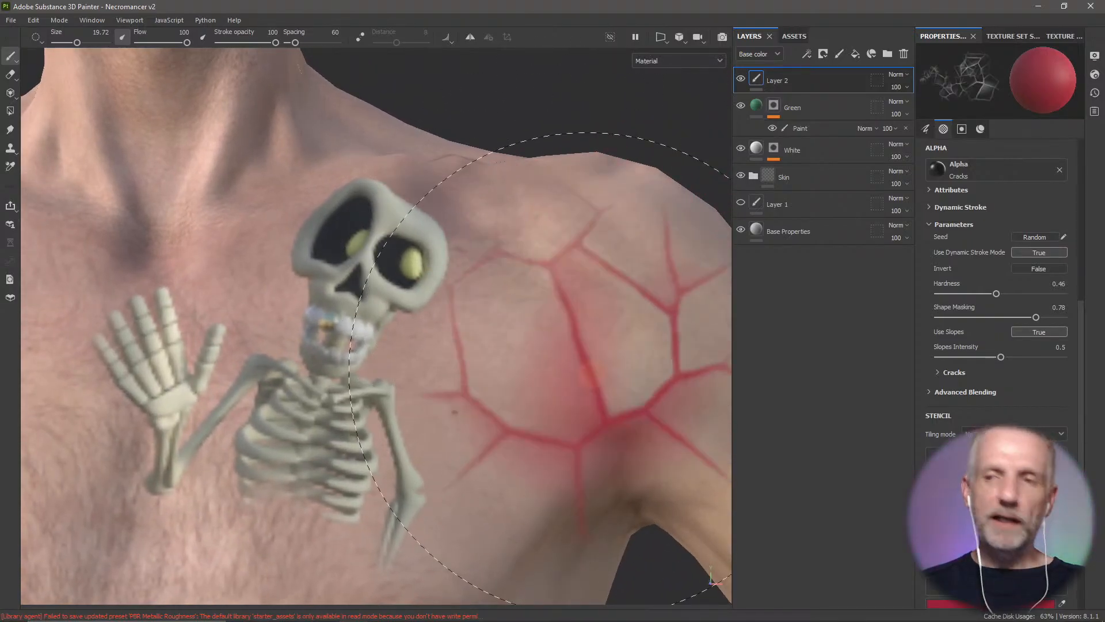
pyautogui.hotkey('ctrl', 'z')
# Set the size of the DefaultMaterial texture set to 2048.
pyautogui.click(1005, 36)
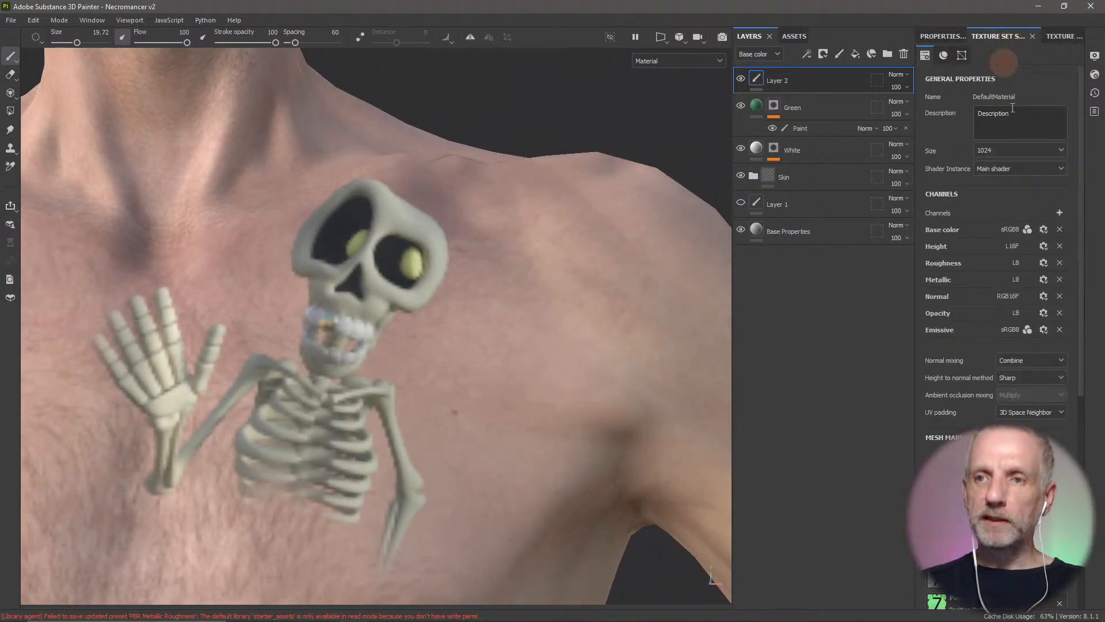
pyautogui.click(1013, 152)
pyautogui.click(1010, 206)
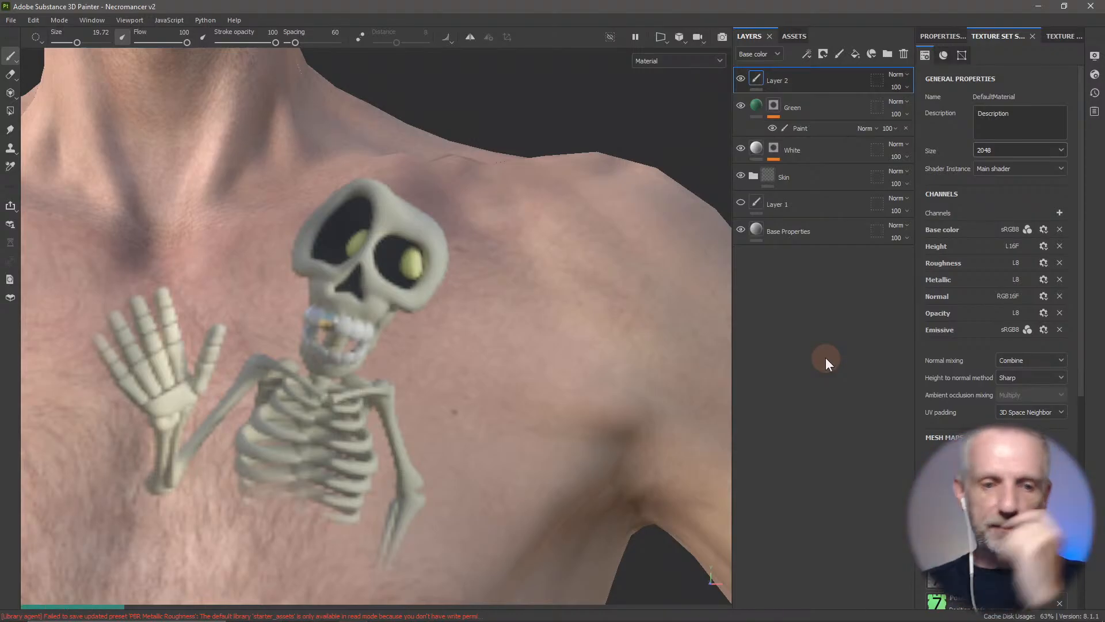
pyautogui.click(506, 397)
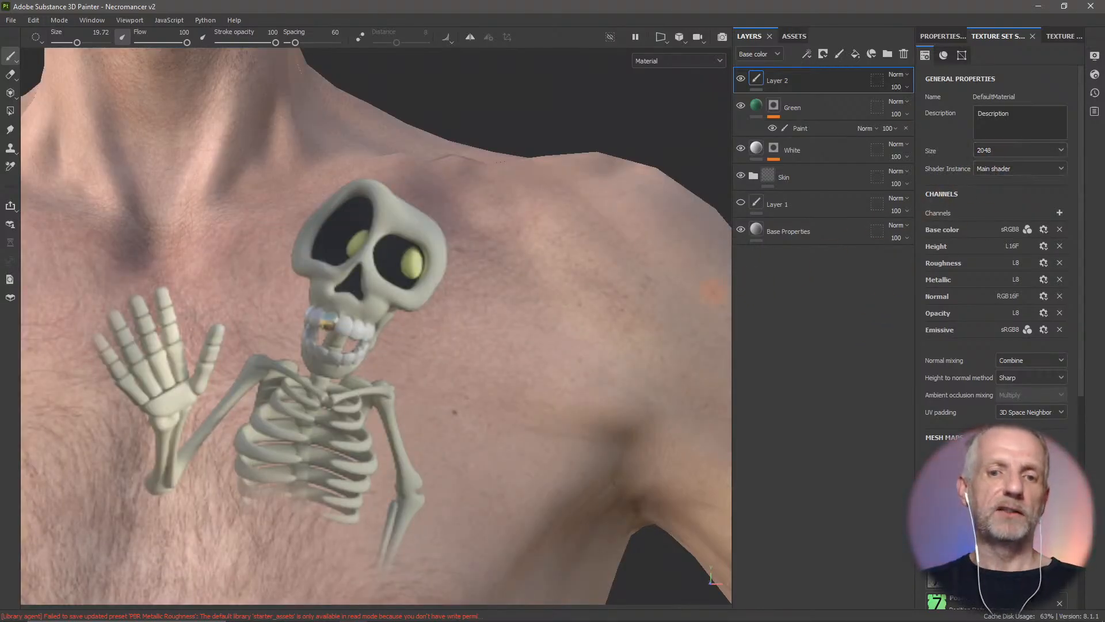
# Examine the skeleton tattoo together with the face paint on the character's upper body from an angled view.
pyautogui.scroll(-6, 636, 305)
pyautogui.scroll(-3, 632, 305)
pyautogui.keyDown('alt'); pyautogui.moveTo(631, 306); pyautogui.dragTo(537, 308); pyautogui.keyUp('alt')
pyautogui.keyDown('alt'); pyautogui.moveTo(536, 309); pyautogui.dragTo(457, 365, button='middle'); pyautogui.keyUp('alt')
pyautogui.scroll(5, 553, 324)
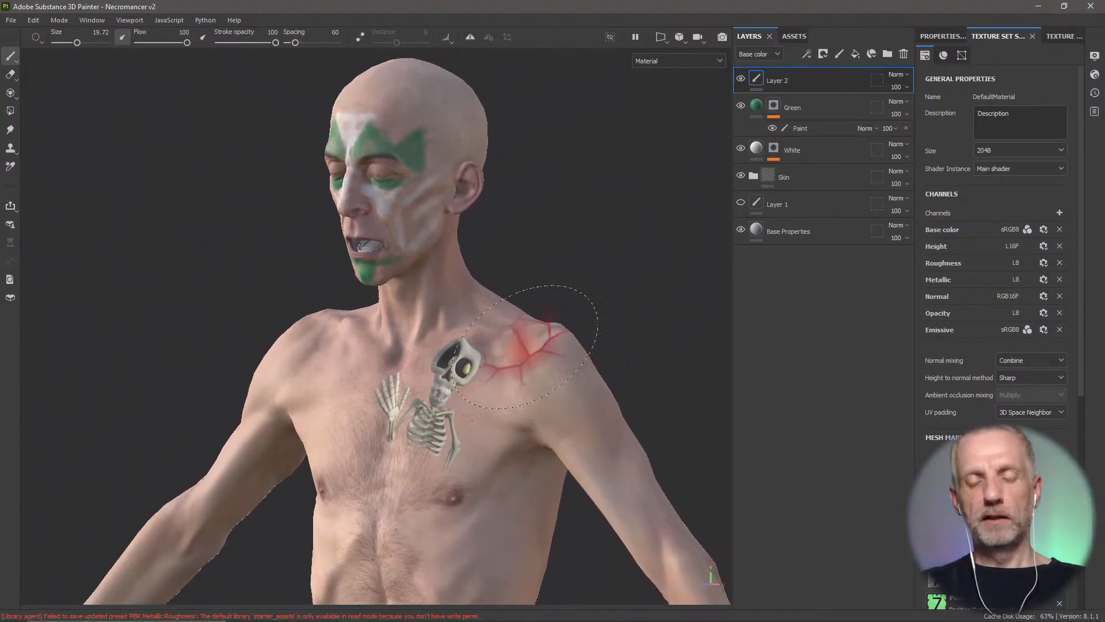
pyautogui.moveTo(551, 325)
pyautogui.keyDown('alt'); pyautogui.mouseDown()
pyautogui.moveTo(811, 343)
pyautogui.moveTo(595, 345)
pyautogui.moveTo(619, 286)
pyautogui.moveTo(619, 313)
pyautogui.moveTo(588, 316)
pyautogui.mouseUp(); pyautogui.keyUp('alt')
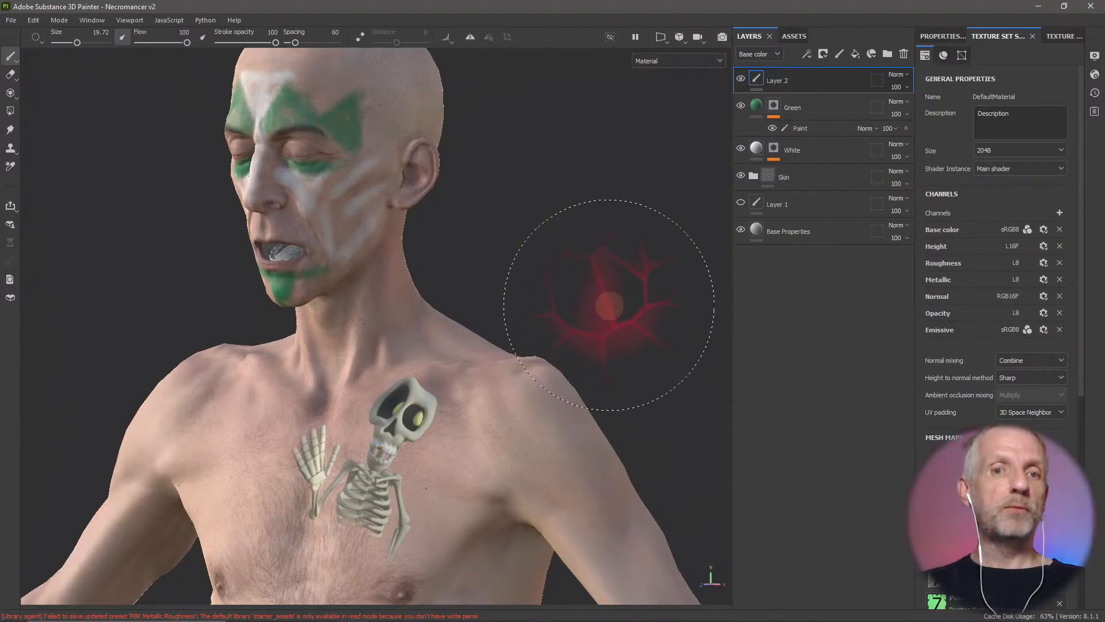